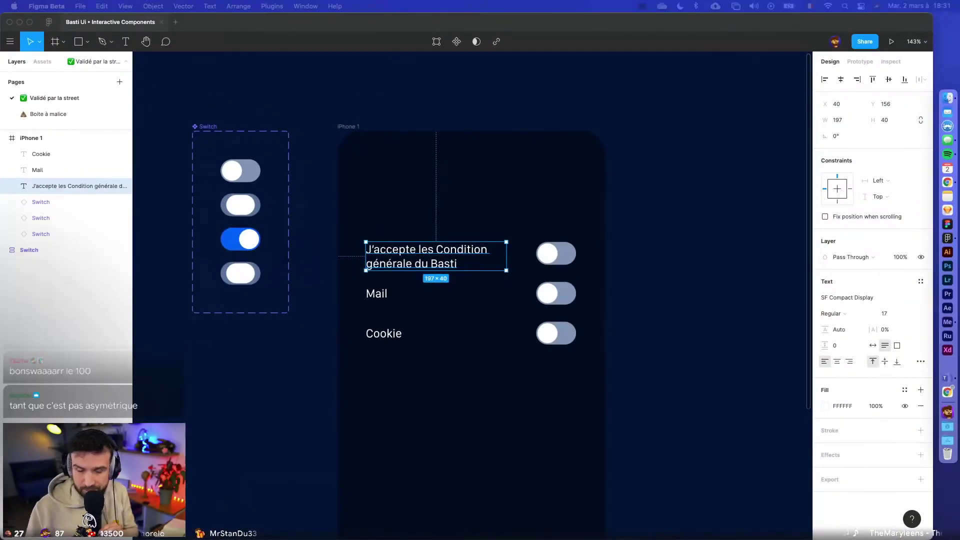
- Correct "Condition" to "conditions" in the first label of the iPhone 1 frame
scroll(681, 439, up, 1)
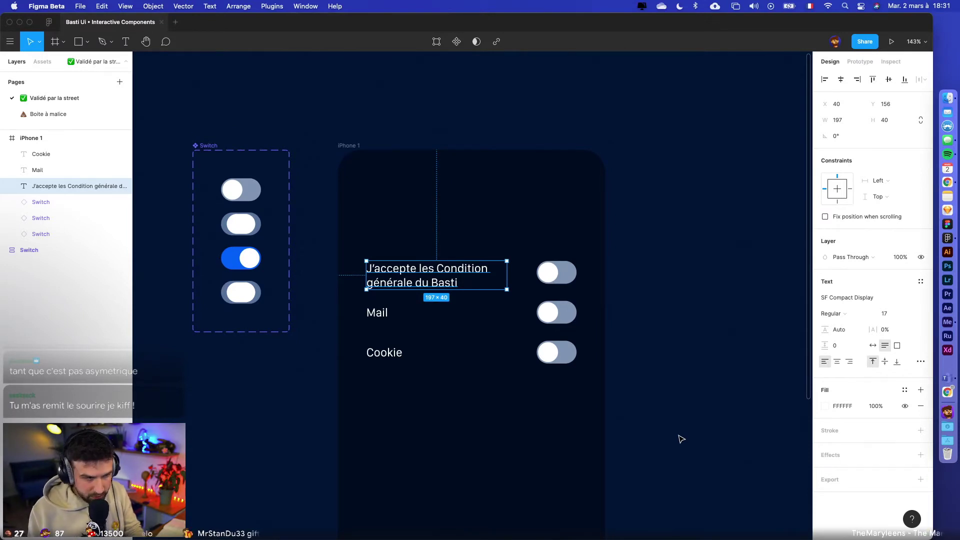
click(676, 403)
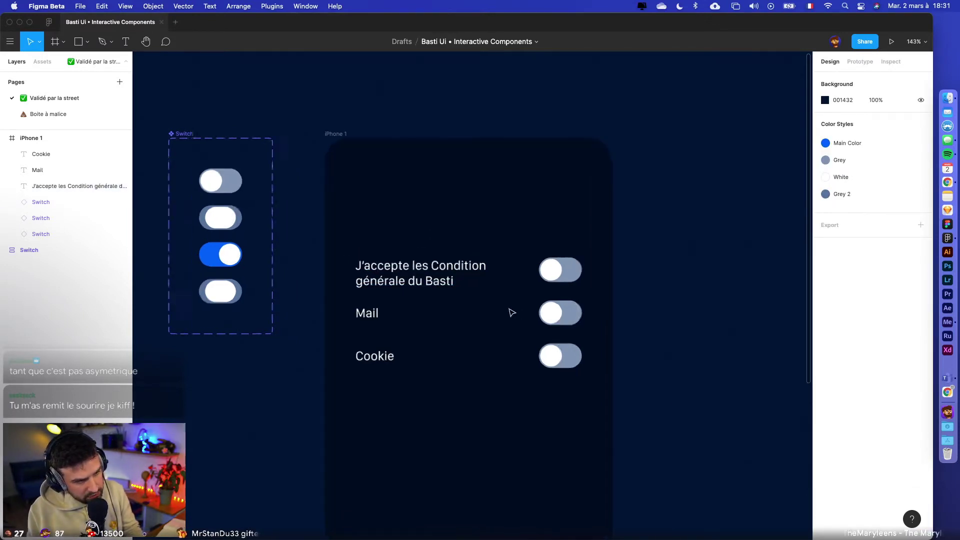
scroll(510, 310, up, 5)
double_click(358, 219)
click(359, 219)
key(shift+Left)
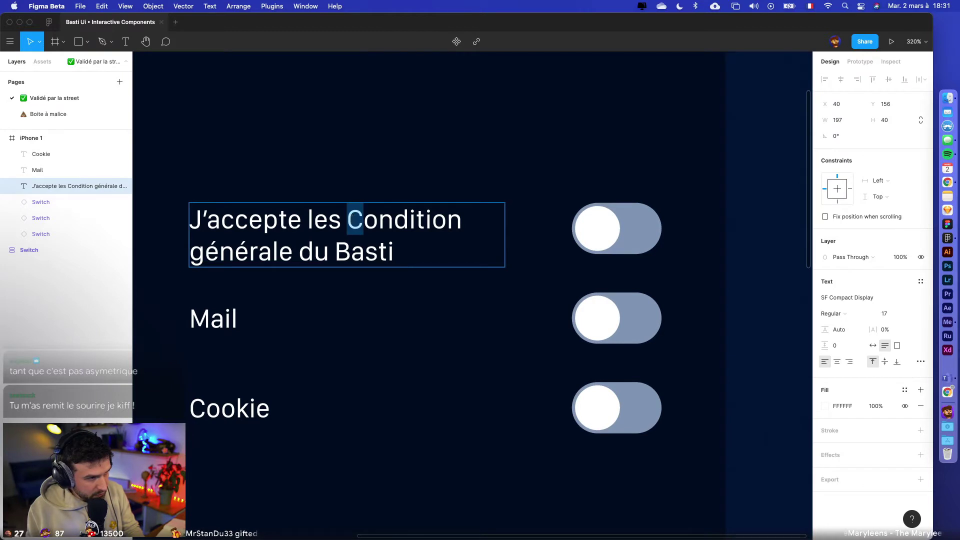
text(c)
text(s)
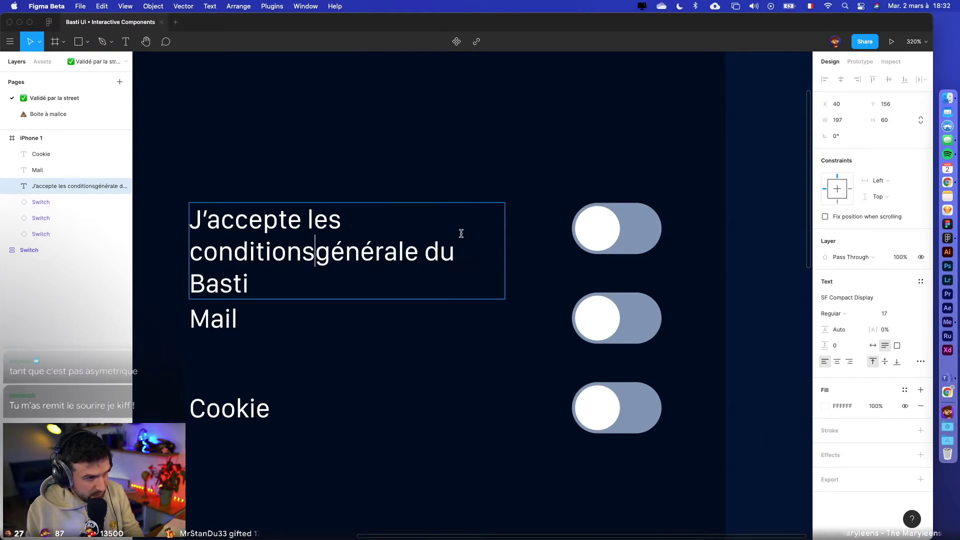
click(433, 178)
scroll(433, 178, down, 2)
scroll(329, 258, left, 3)
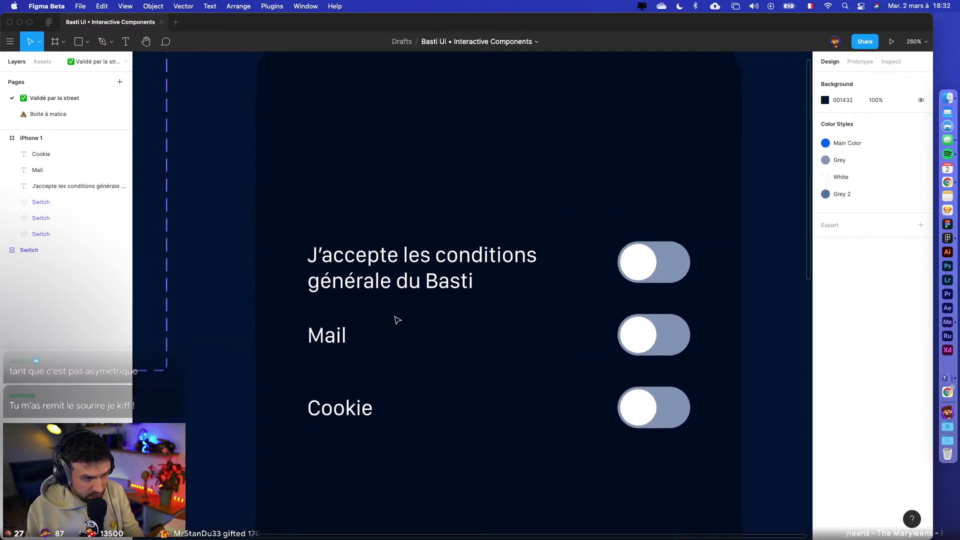
- Try to align the first switch to the vertical centre of its two-line label, then restore the switch's position
click(425, 265)
shift+click(645, 268)
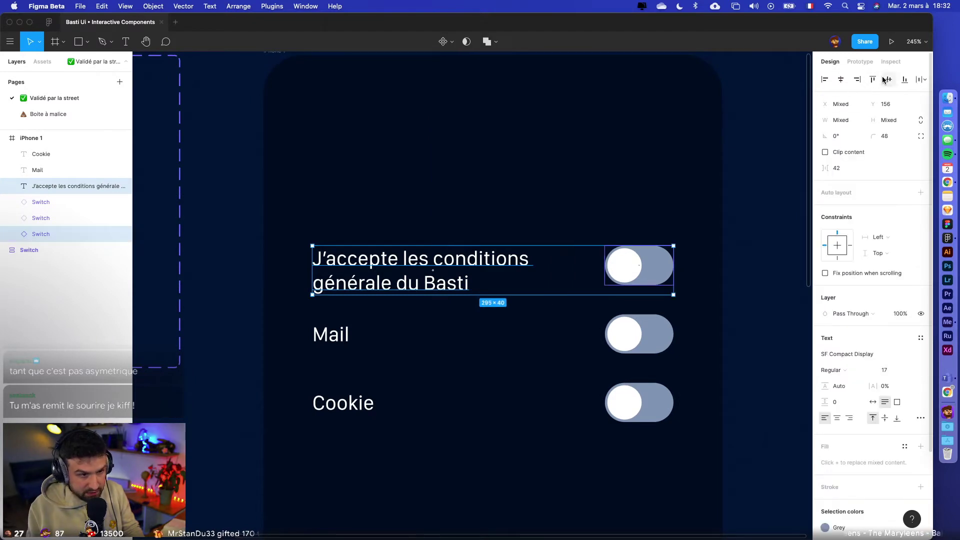
click(888, 79)
click(739, 210)
click(666, 269)
shift+click(486, 272)
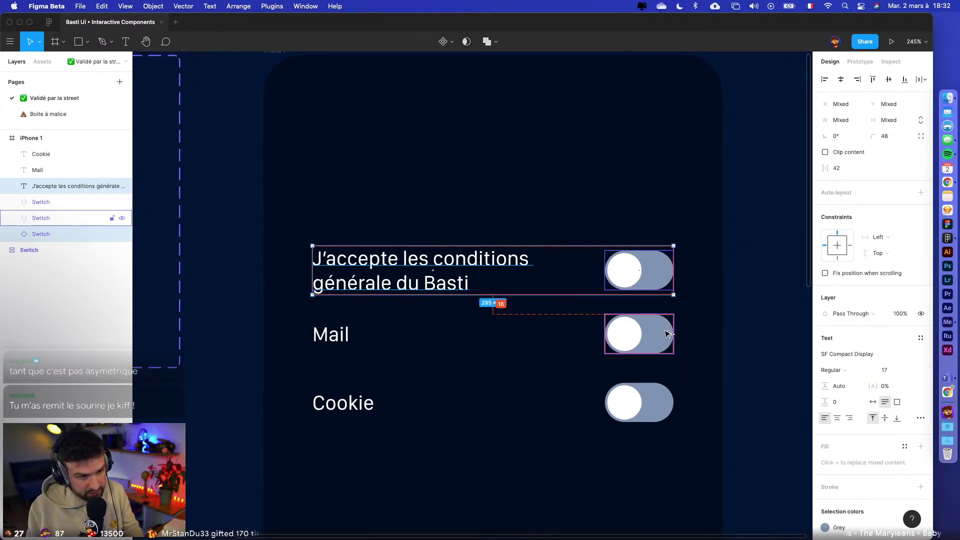
click(696, 313)
click(645, 273)
click(643, 406)
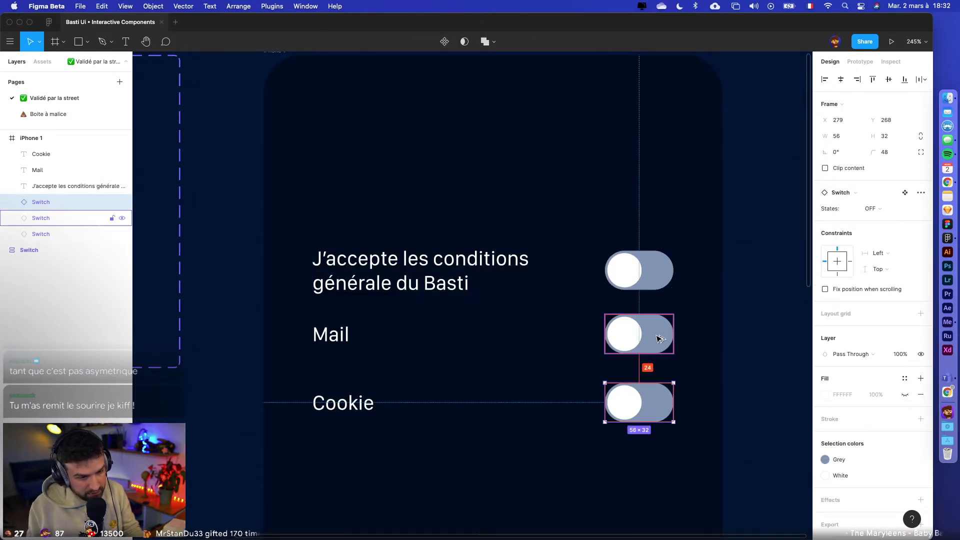
drag(643, 274, 648, 269)
click(580, 280)
- Move the "J'accepte les conditions générale du Basti" label up to Y 152 so it is vertically centred on its switch
click(475, 271)
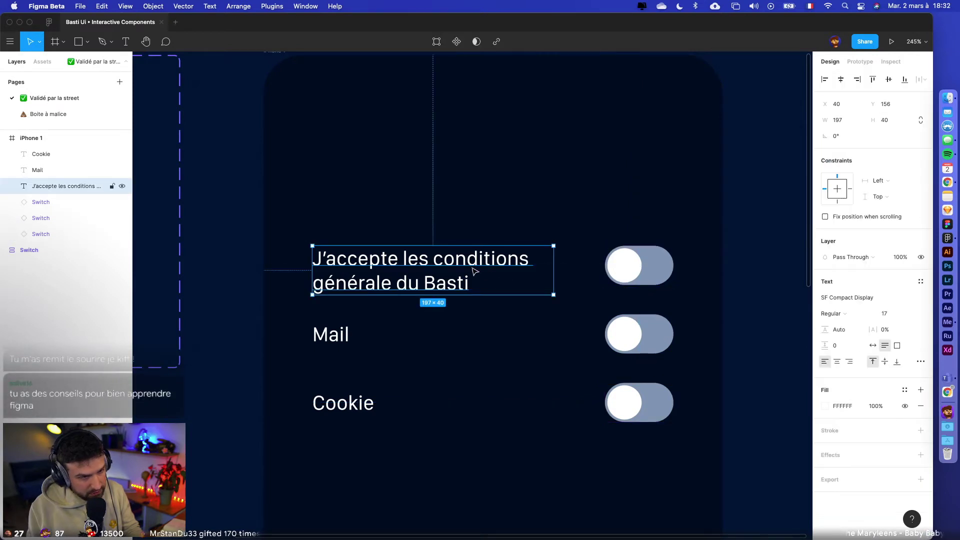
drag(475, 271, 475, 267)
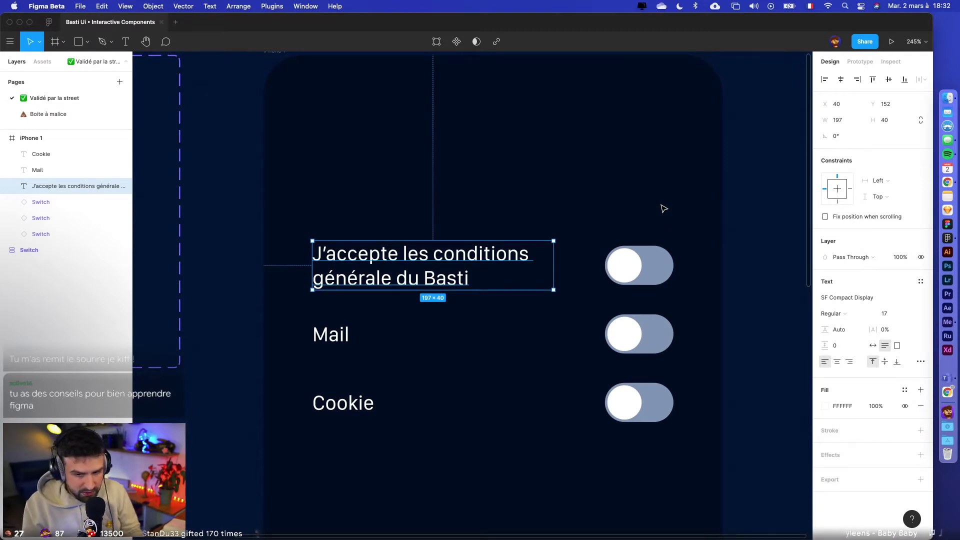
click(617, 193)
scroll(525, 250, right, 2)
click(446, 271)
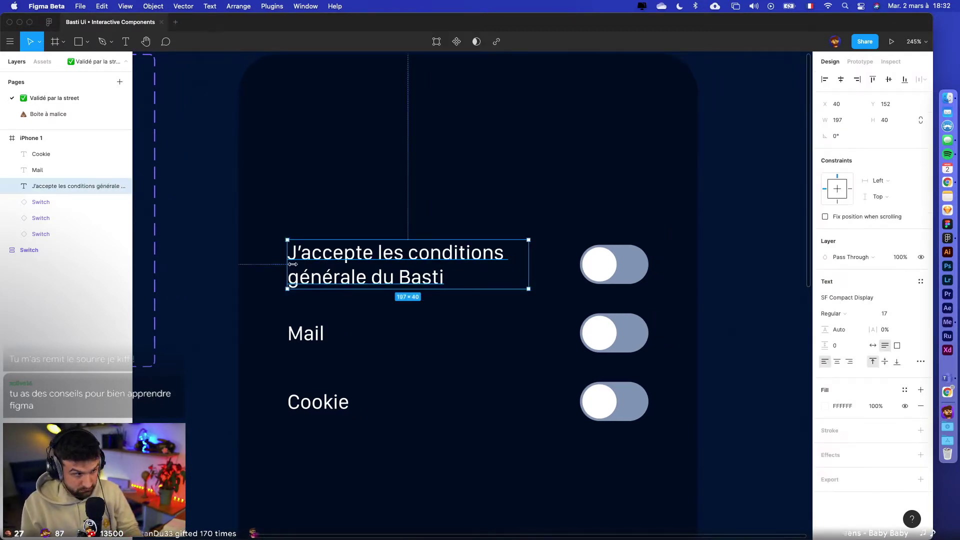
click(614, 264)
click(740, 275)
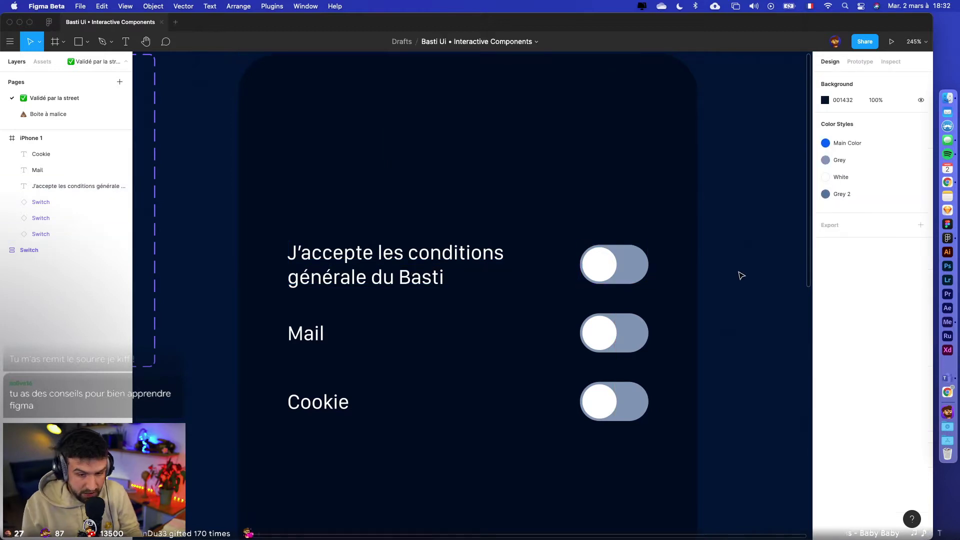
- Replace the "Mail" label with "Je veux recevoir une copie par email" and narrow its text box to wrap onto two lines
scroll(423, 306, left, 2)
scroll(422, 306, down, 2)
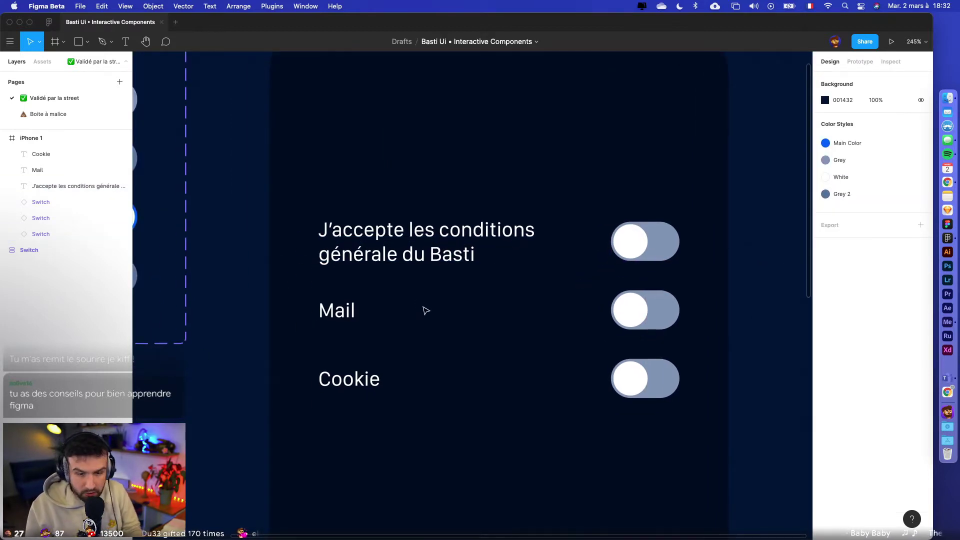
double_click(337, 311)
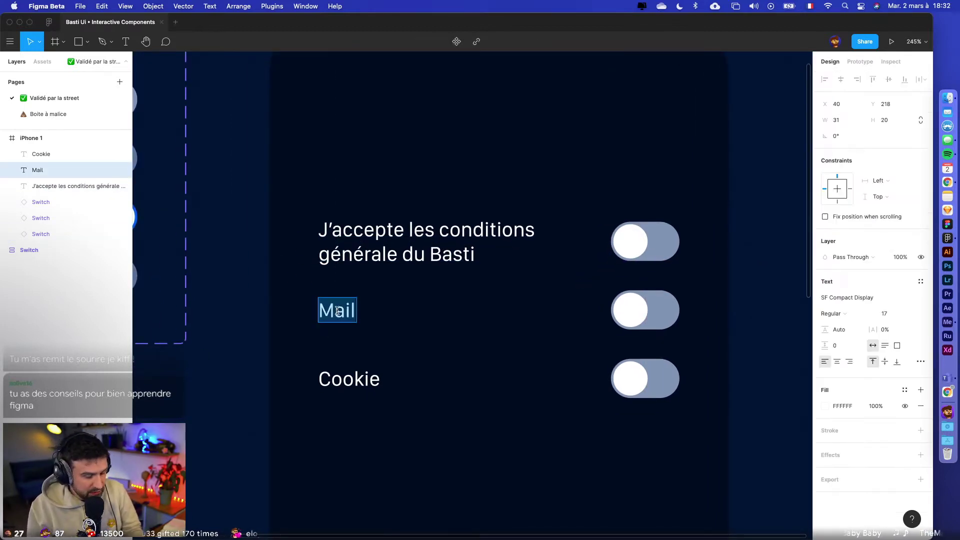
text(Je veux recevoir u)
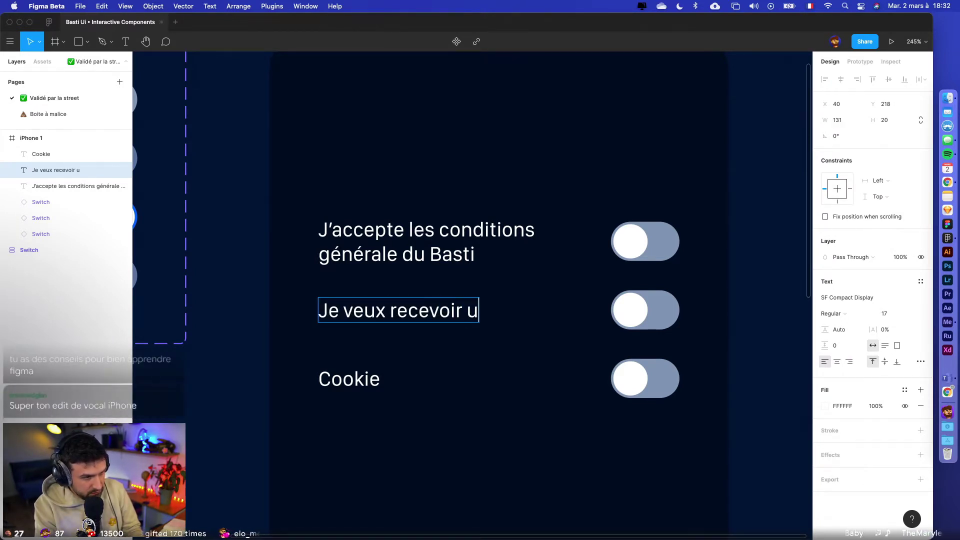
text(ne copie par)
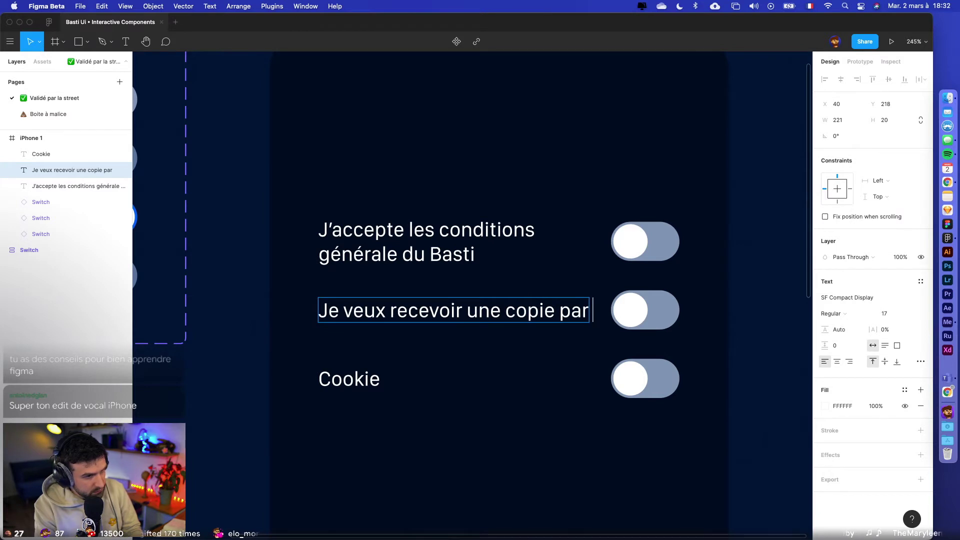
text( email)
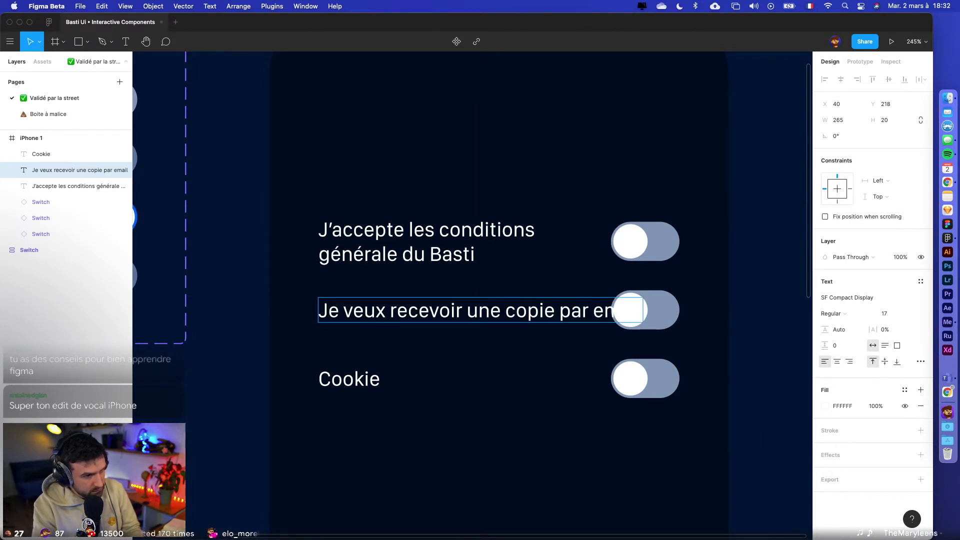
key(Escape)
drag(637, 308, 565, 310)
click(510, 411)
- Delete the Cookie label and its switch, and move the email label up to Y 212, centred on its switch
click(368, 390)
shift+click(643, 381)
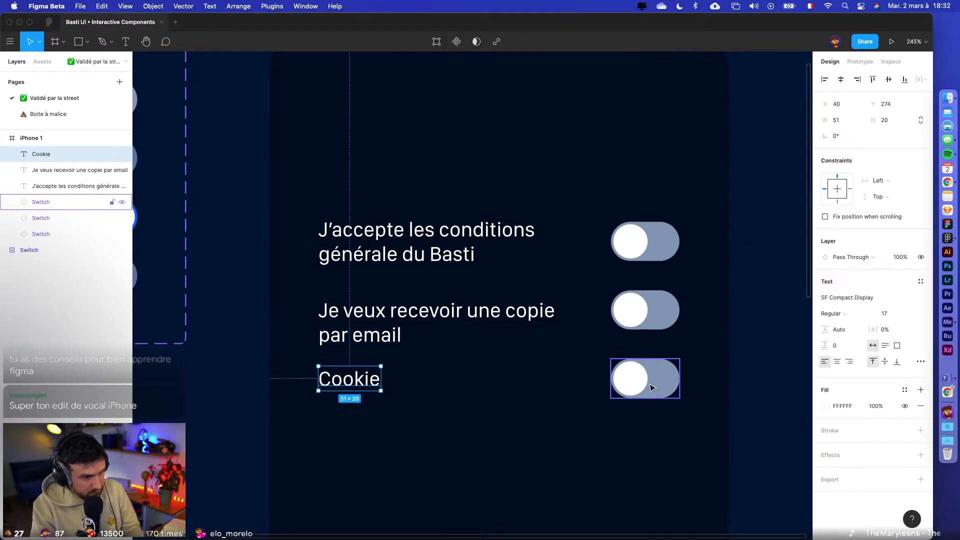
key(Delete)
key(shift+1)
drag(525, 335, 525, 330)
click(537, 381)
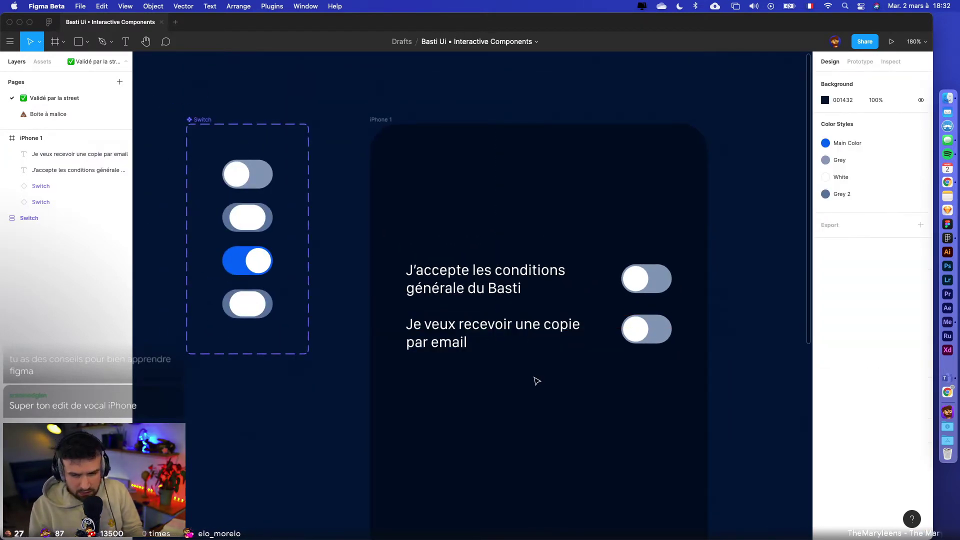
- Widen the text box of the "J'accepte les conditions générale du Basti" label to 198
scroll(554, 383, down, 2)
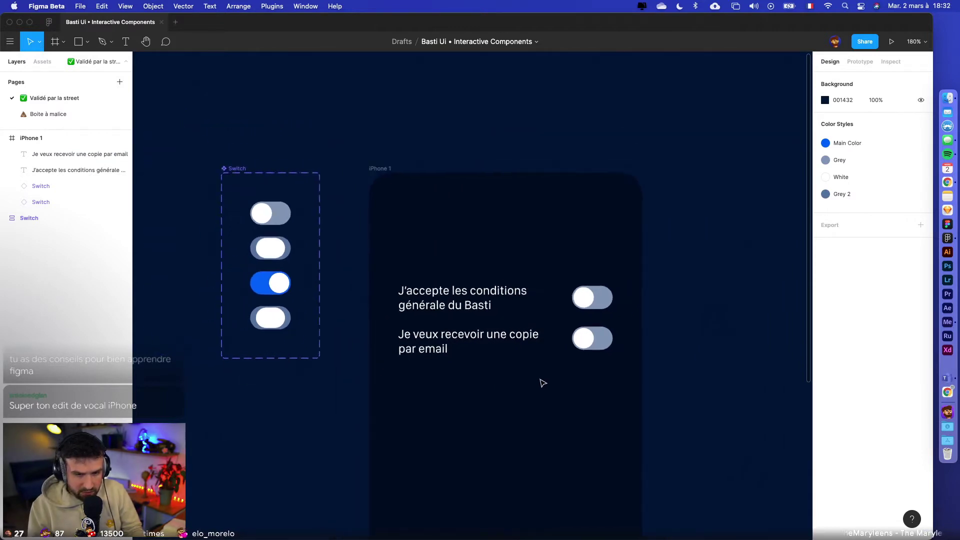
click(543, 341)
shift+click(520, 298)
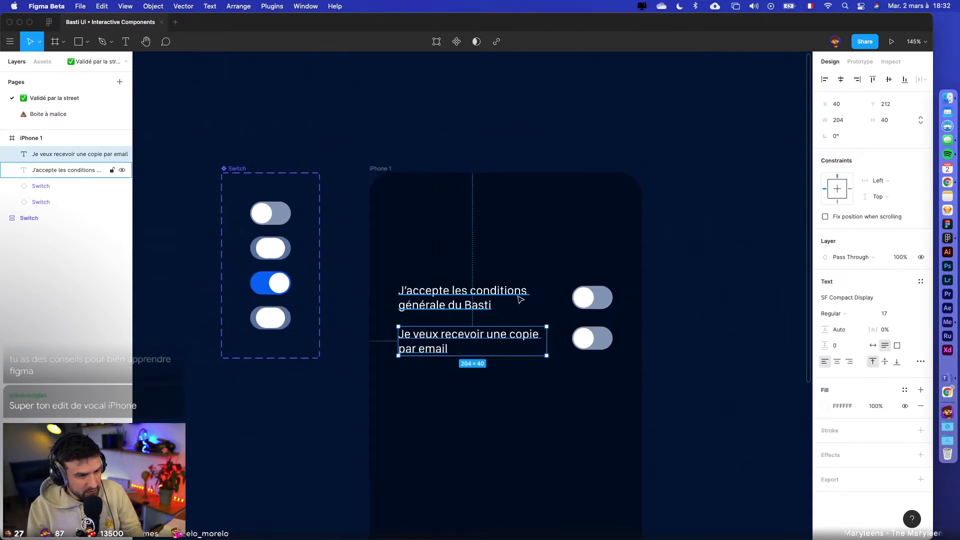
click(563, 361)
click(525, 295)
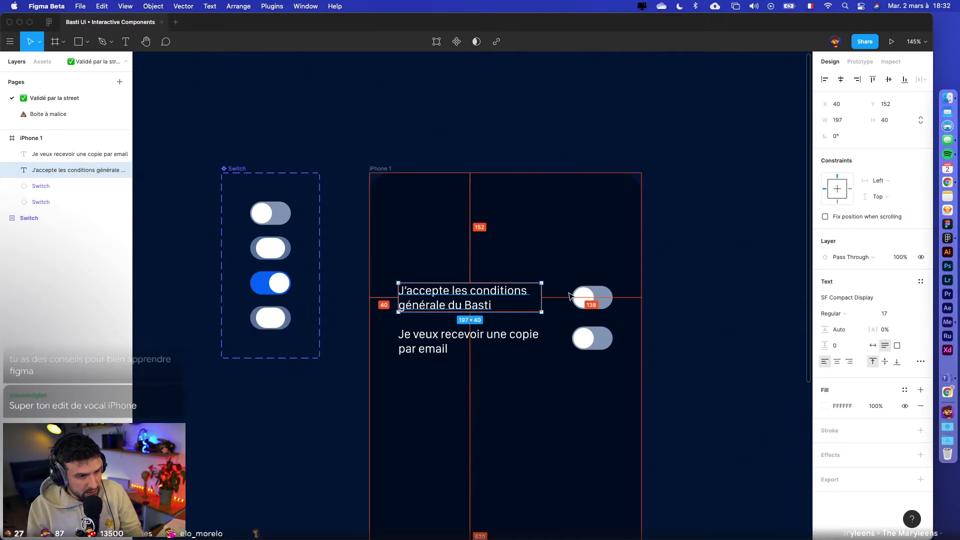
scroll(560, 299, up, 3)
scroll(580, 290, up, 5)
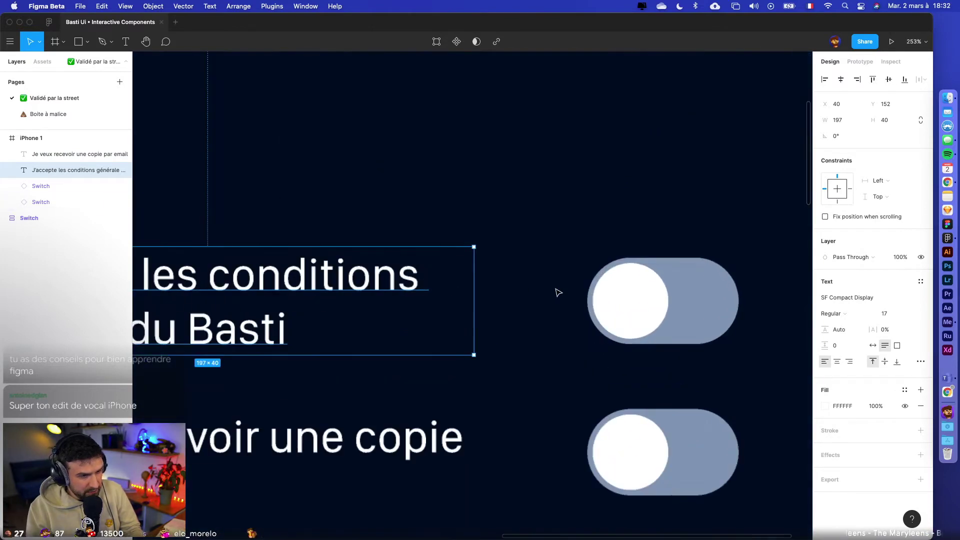
drag(475, 288, 476, 286)
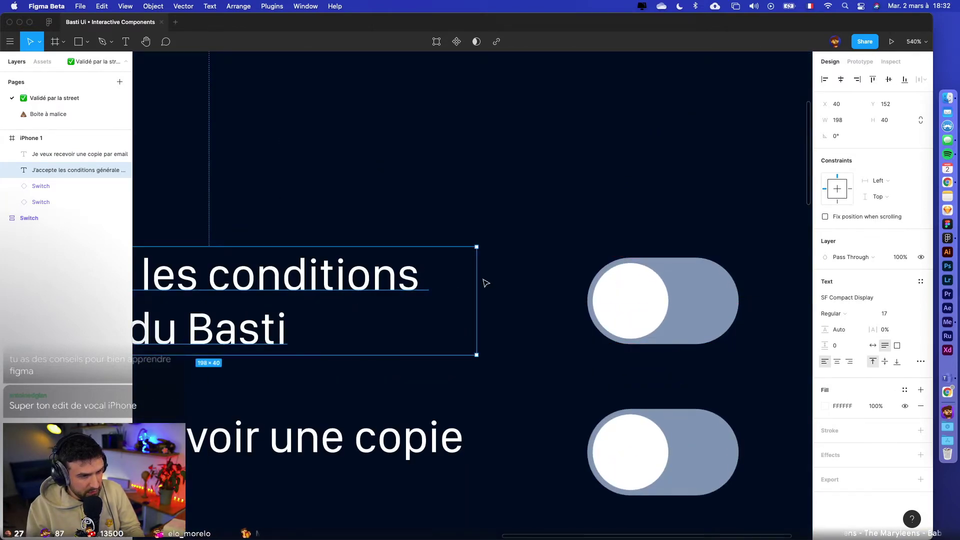
- Narrow the text box of the "Je veux recevoir une copie par email" label to 199, leaving a 40 gap before its switch
scroll(474, 278, up, 5)
scroll(477, 275, down, 5)
click(484, 453)
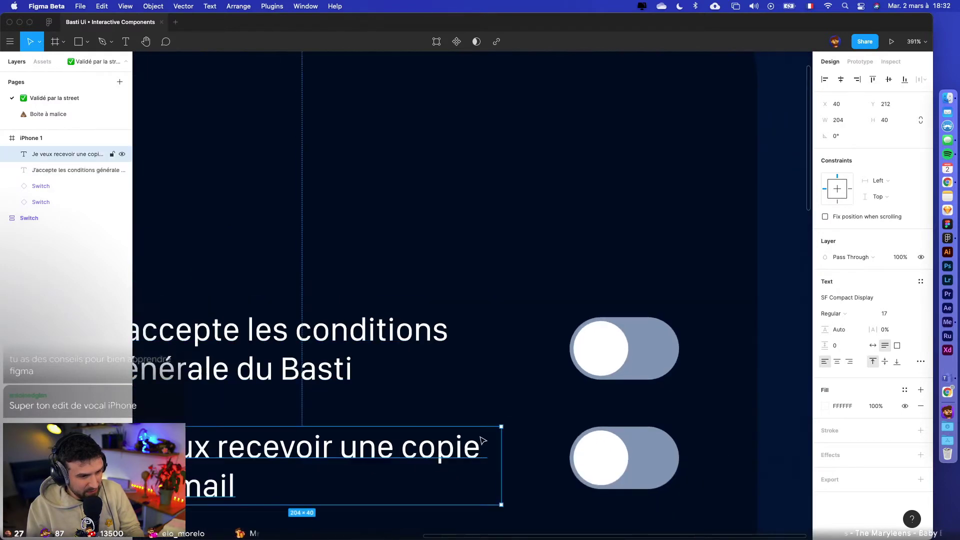
drag(501, 450, 490, 444)
scroll(495, 443, up, 3)
click(523, 441)
click(494, 445)
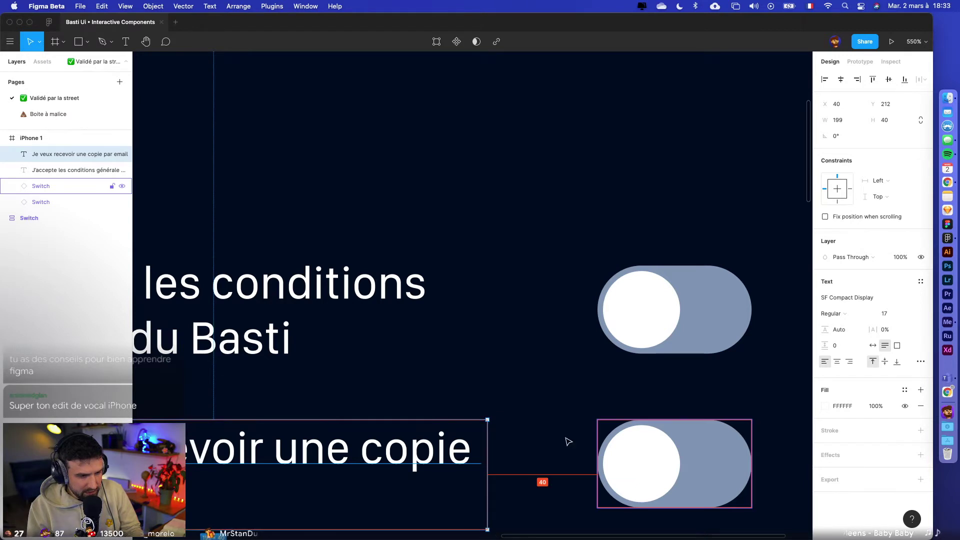
scroll(570, 440, down, 5)
key(Escape)
scroll(500, 426, down, 5)
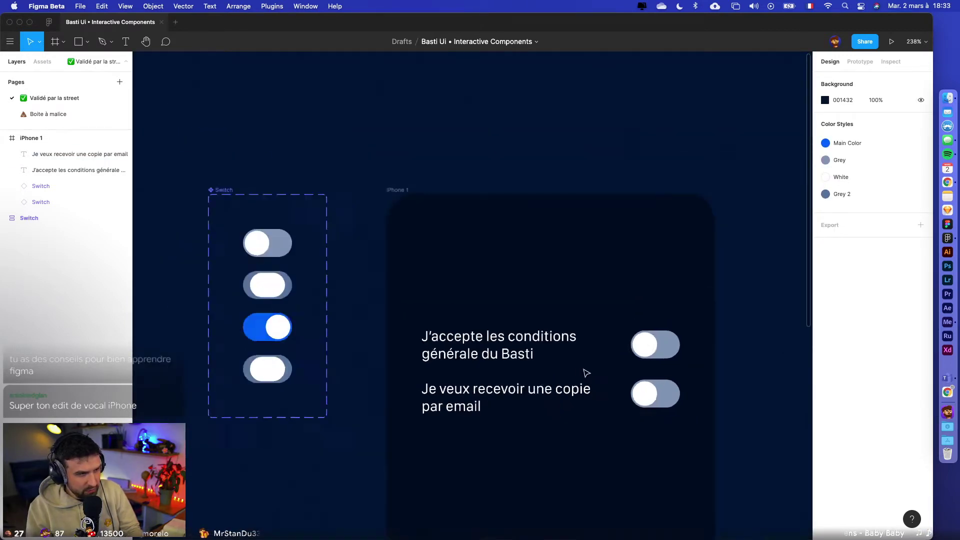
- Run the prototype of the iPhone 1 frame and toggle both switches to test their on and off animation
key(shift+e)
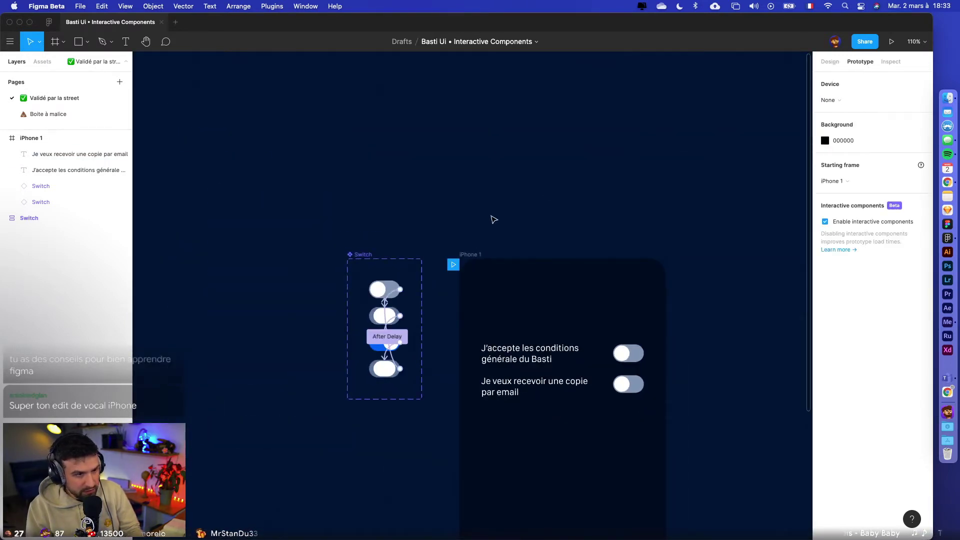
click(892, 43)
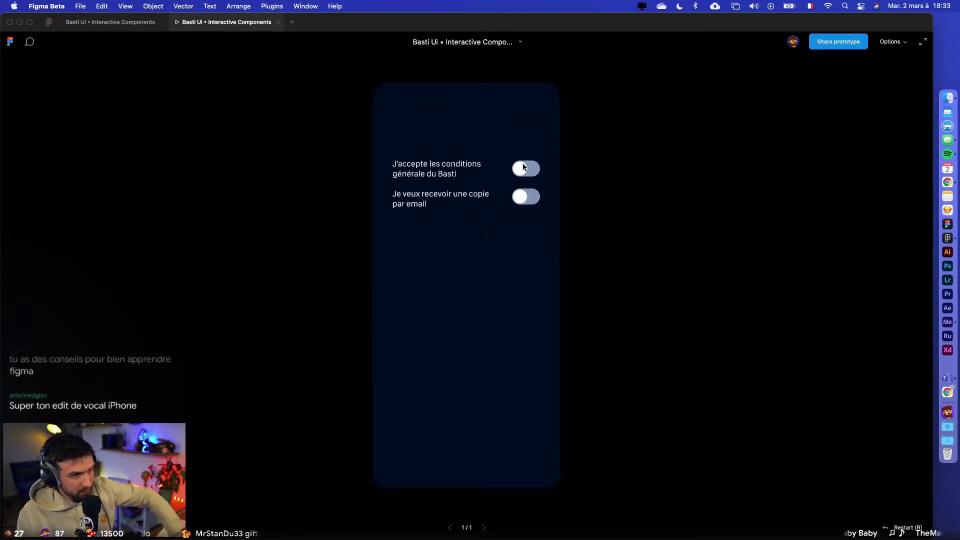
click(530, 169)
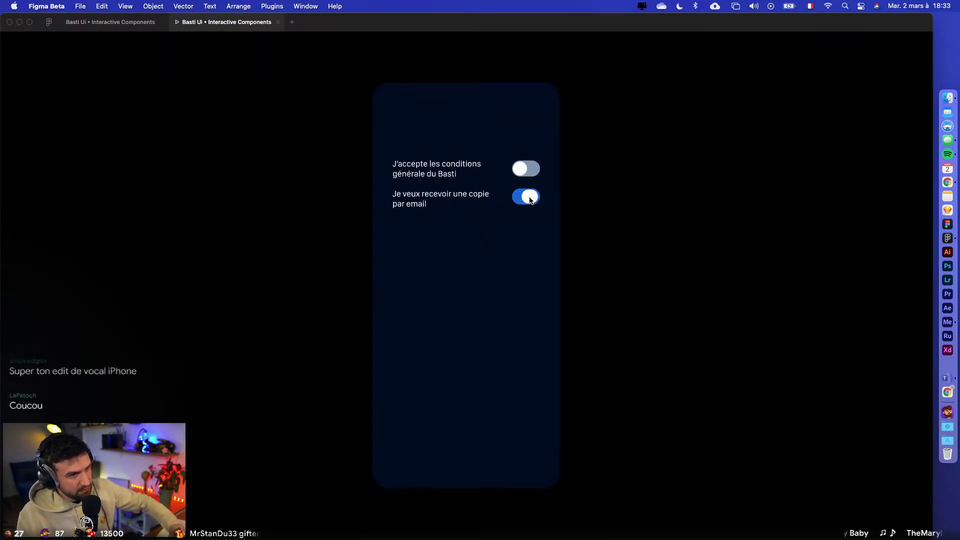
click(533, 174)
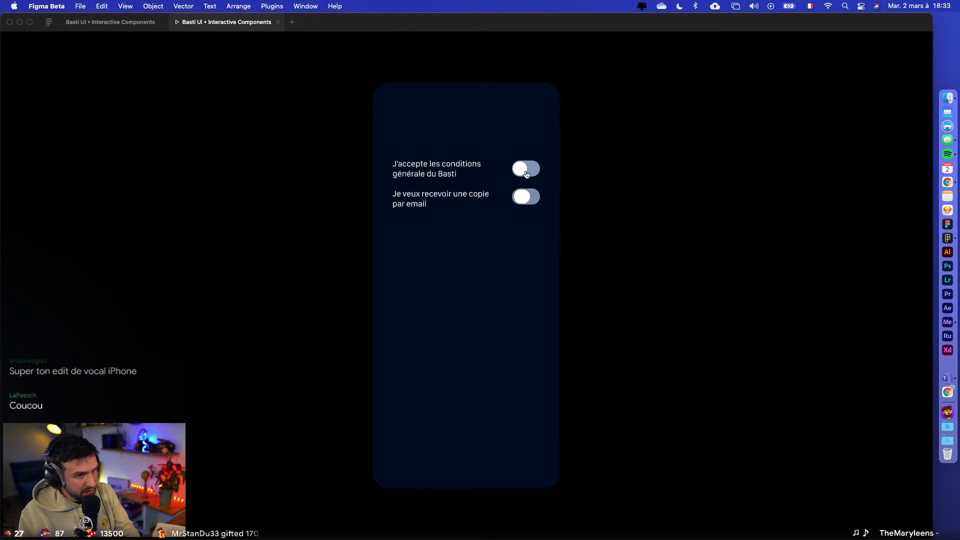
click(526, 174)
- Return to the design file and move both labels and their switches together to the lower part of the iPhone 1 frame
click(140, 22)
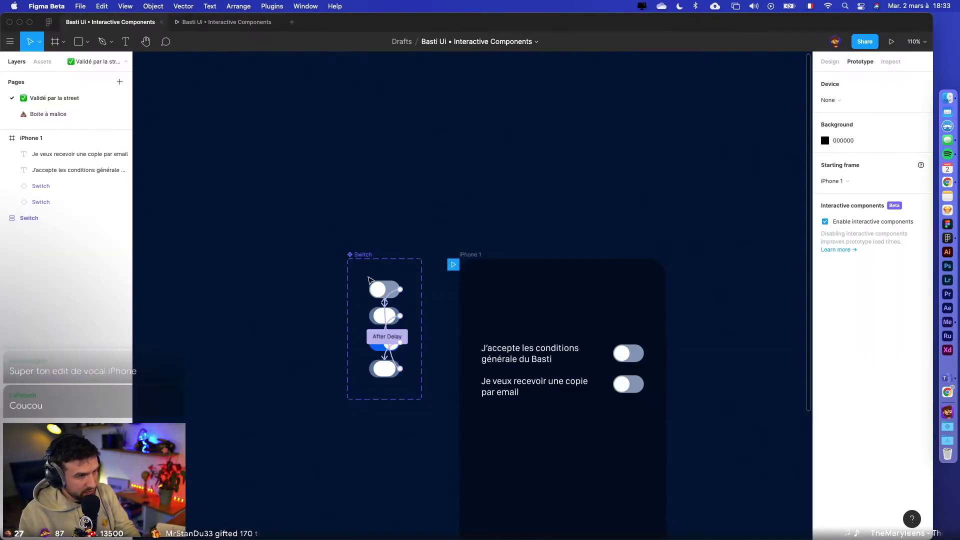
drag(383, 286, 389, 263)
scroll(389, 264, up, 5)
scroll(491, 315, down, 4)
drag(501, 318, 732, 402)
drag(548, 313, 517, 457)
drag(538, 413, 472, 190)
drag(448, 229, 462, 365)
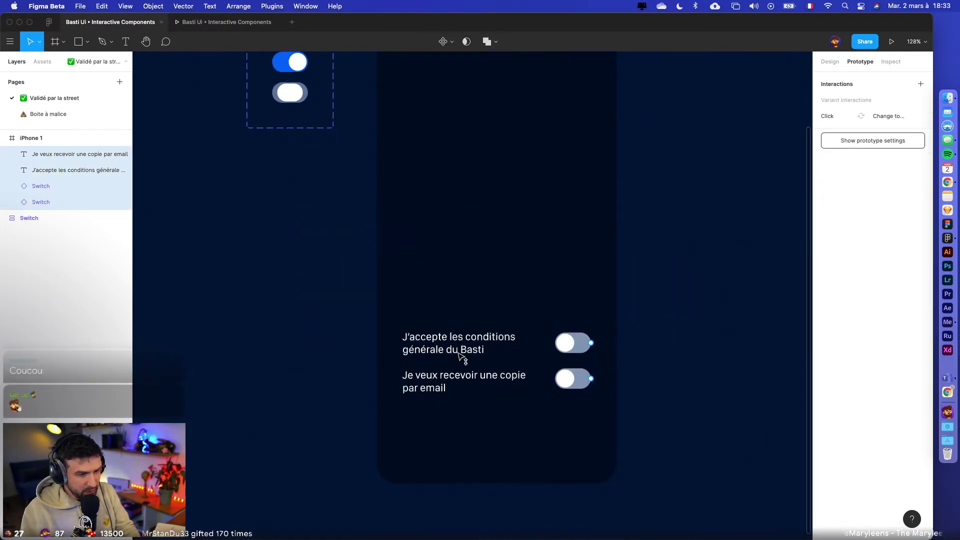
click(478, 286)
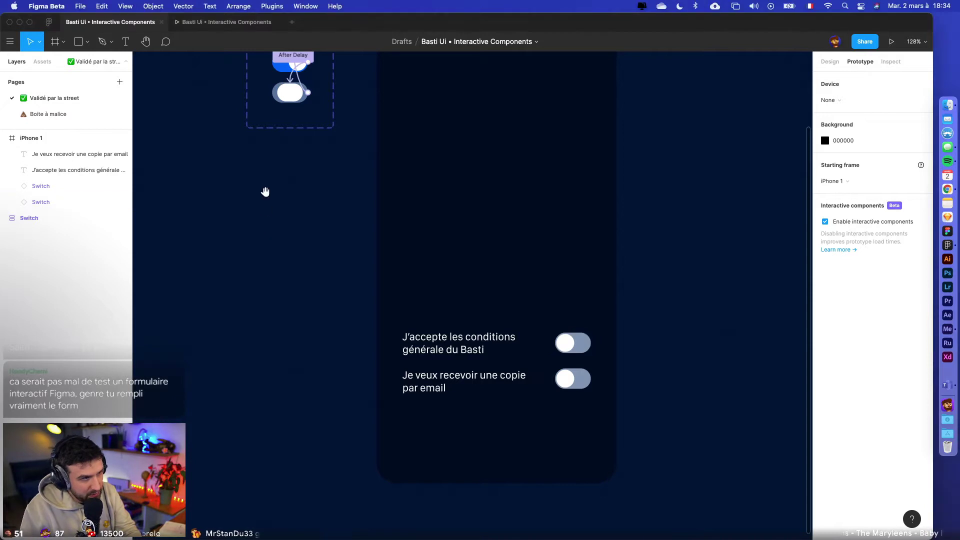
- Draw a rectangle of about 206 × 61 on the empty canvas below the Switch component set
drag(266, 190, 431, 354)
key(r)
drag(322, 319, 454, 358)
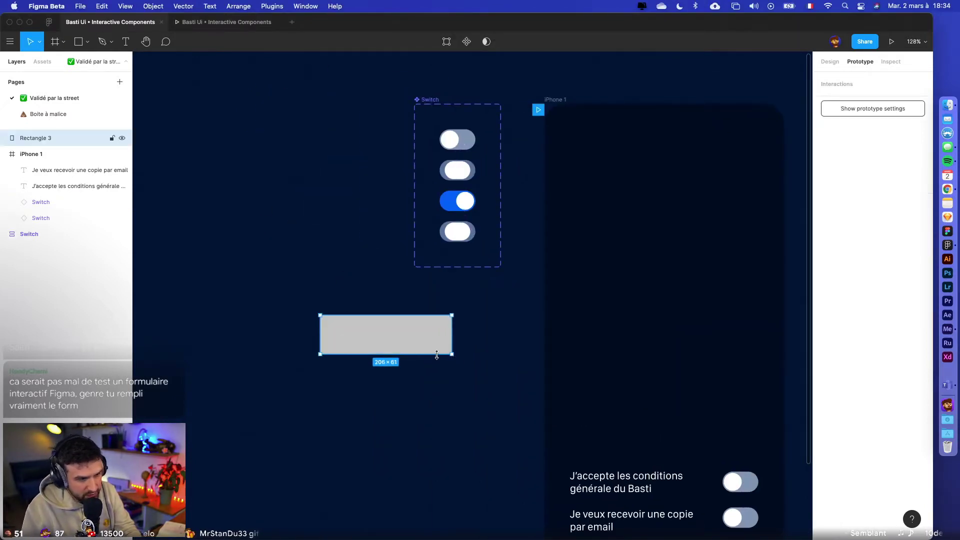
- Resize the grey rectangle below the Switch component set to 200 wide and 56 high
scroll(442, 364, up, 5)
click(830, 61)
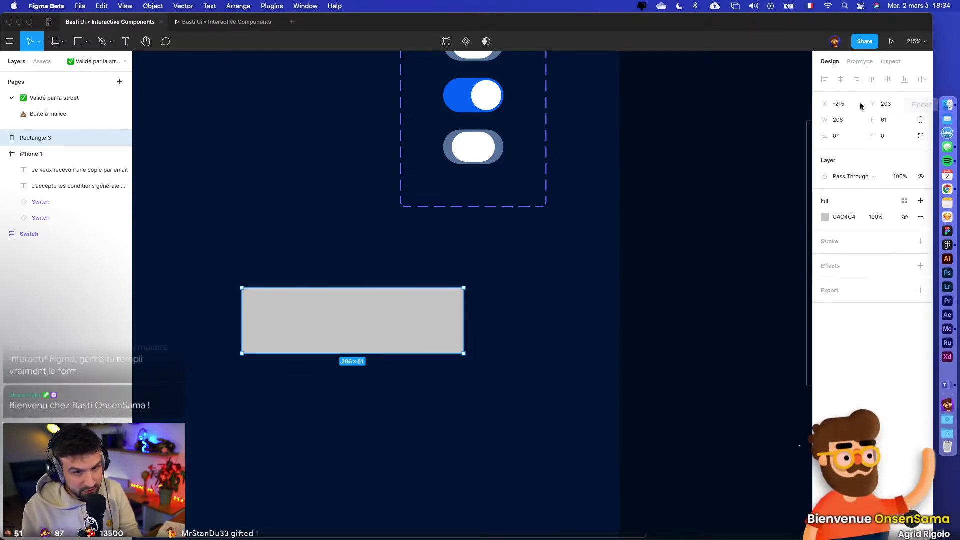
click(884, 121)
text(48)
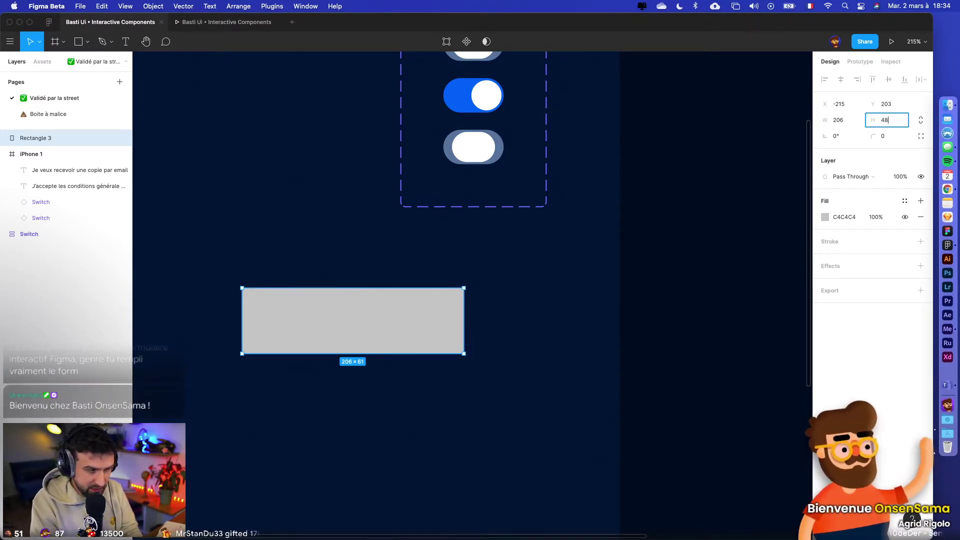
key(Return)
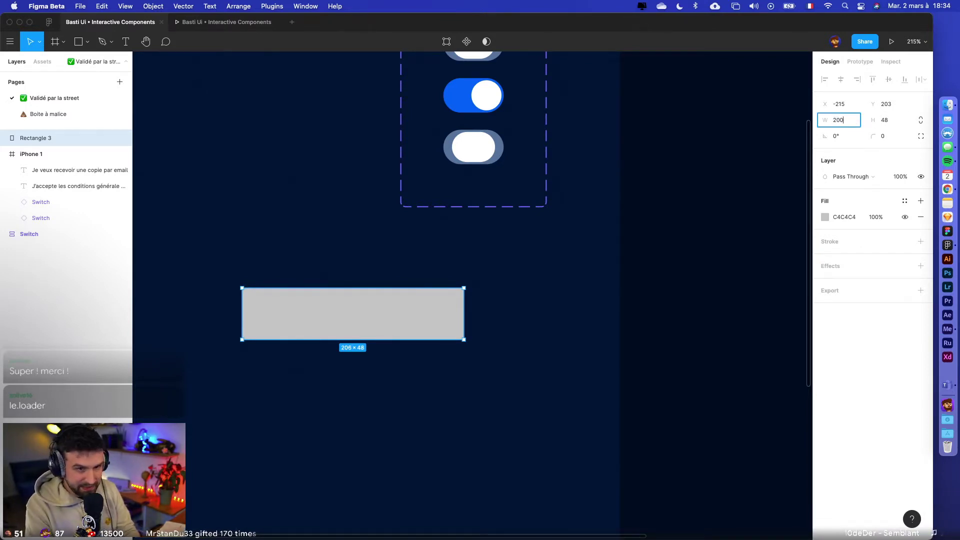
key(Return)
click(895, 123)
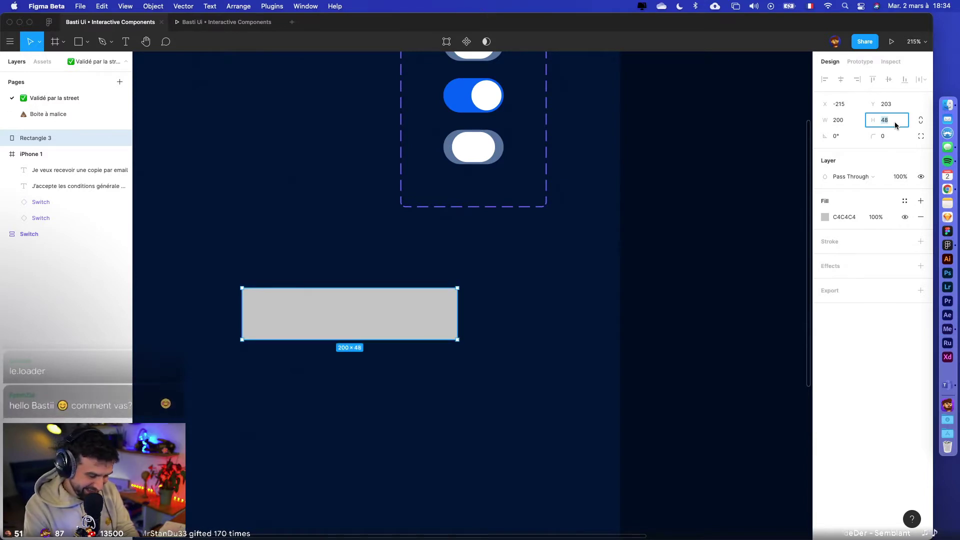
text(56)
key(Return)
click(376, 450)
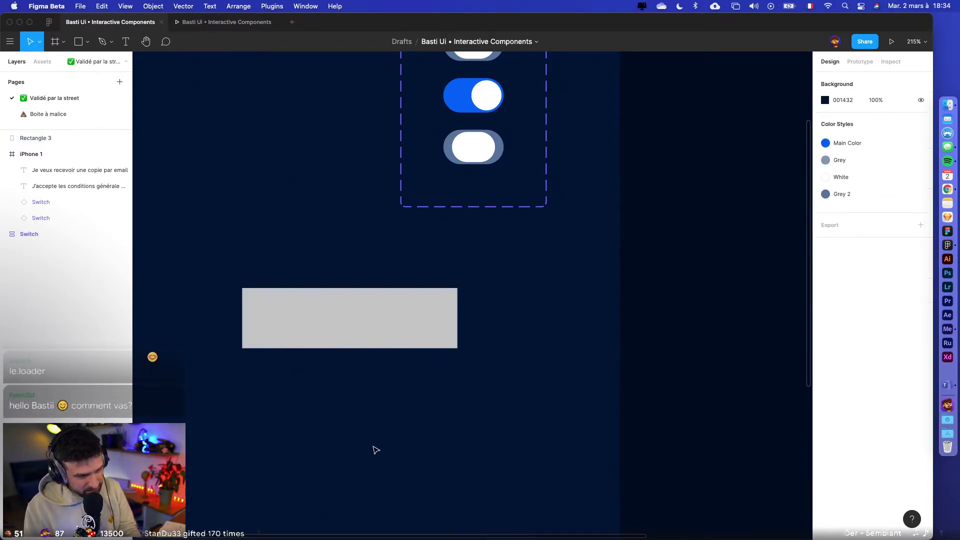
- Apply the Main Color style to the fill of the 200 × 56 rectangle
scroll(408, 400, left, 5)
click(487, 337)
scroll(487, 336, right, 2)
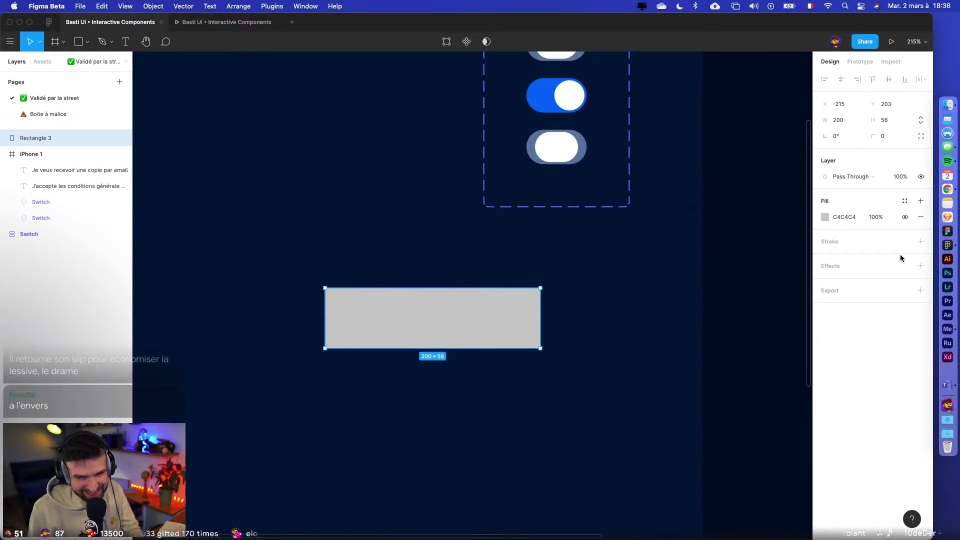
click(904, 200)
click(837, 259)
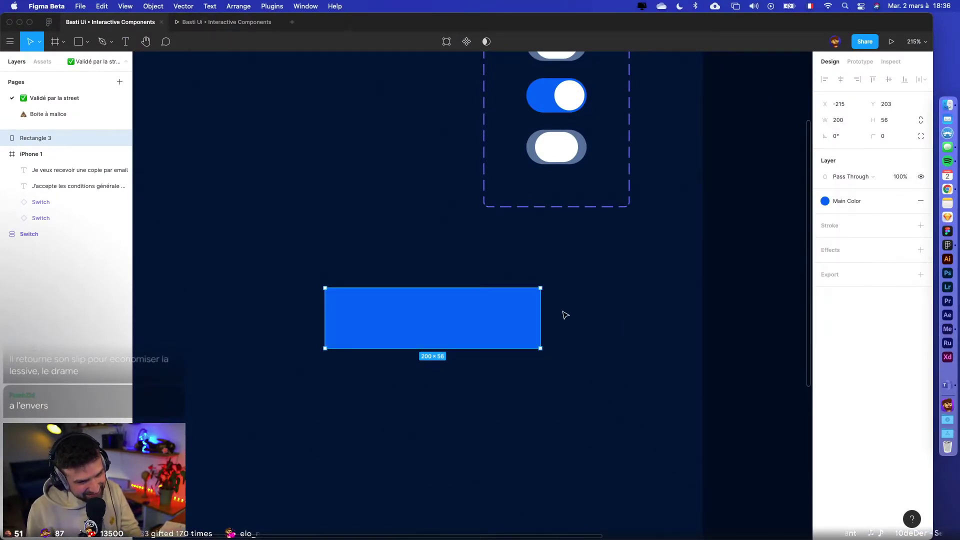
- Round the blue rectangle's corners with a radius of 8
click(888, 137)
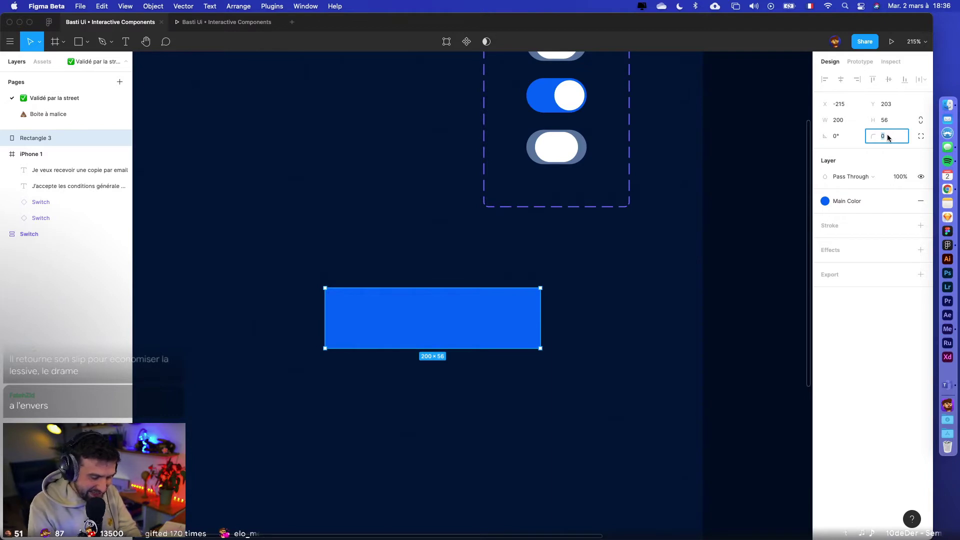
text(8)
key(Return)
click(532, 390)
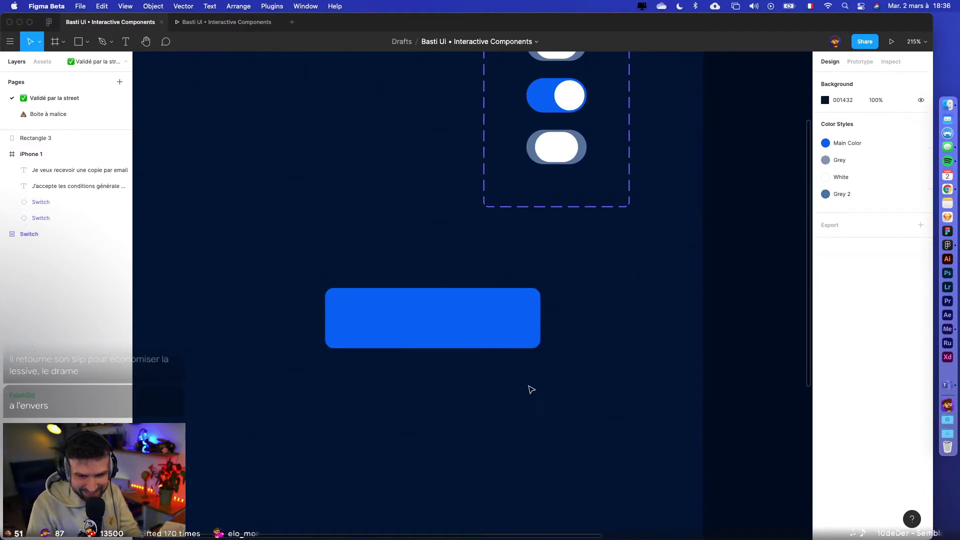
scroll(531, 390, up, 5)
scroll(531, 390, down, 5)
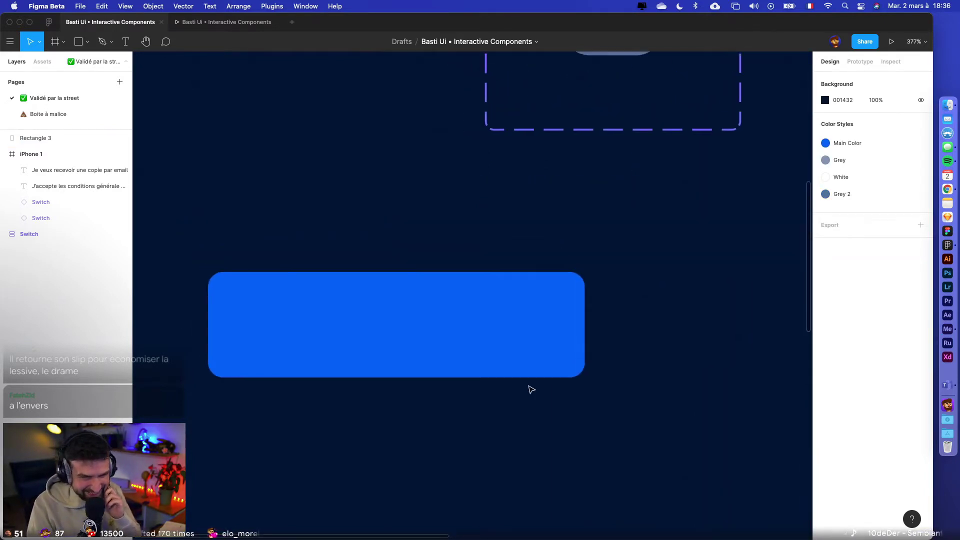
click(510, 383)
click(402, 448)
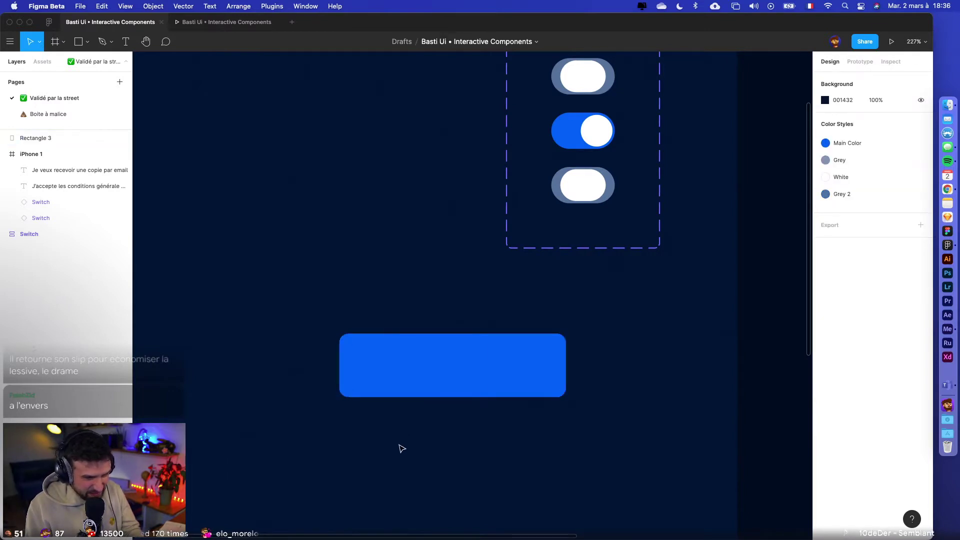
scroll(401, 448, up, 3)
scroll(415, 447, right, 2)
scroll(425, 446, right, 1)
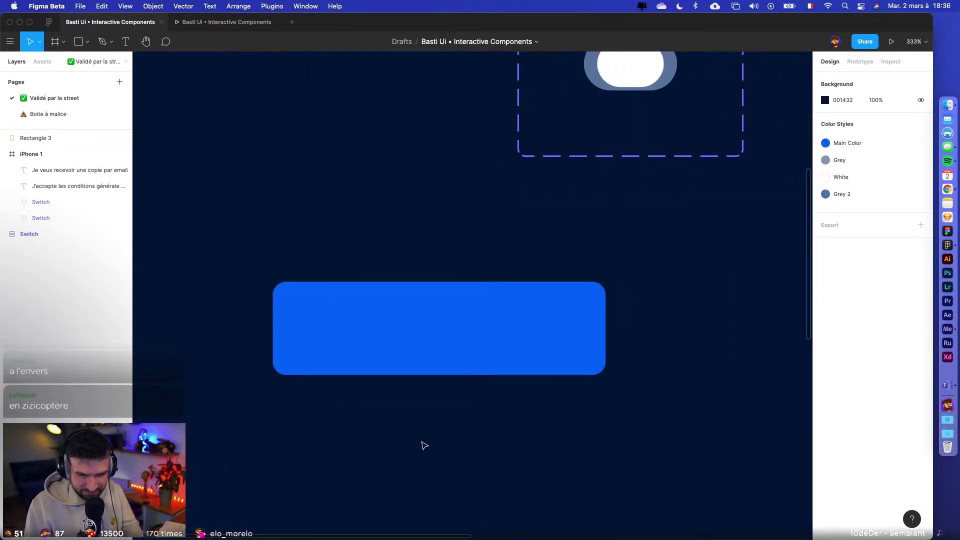
scroll(437, 436, up, 3)
- Duplicate the "J'accepte les conditions générale du Basti" label and place the copy on the canvas just below the blue rectangle
scroll(523, 396, down, 4)
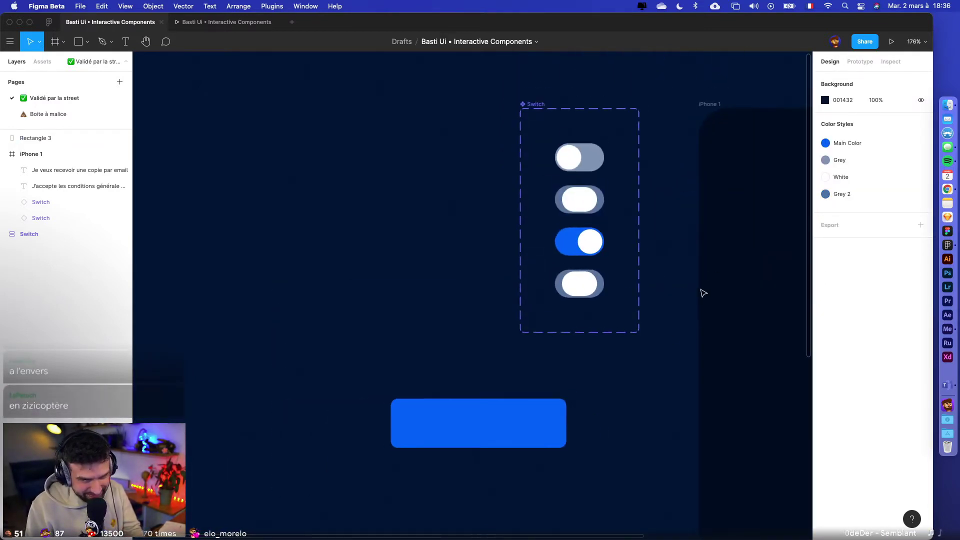
scroll(703, 294, right, 3)
scroll(650, 335, down, 5)
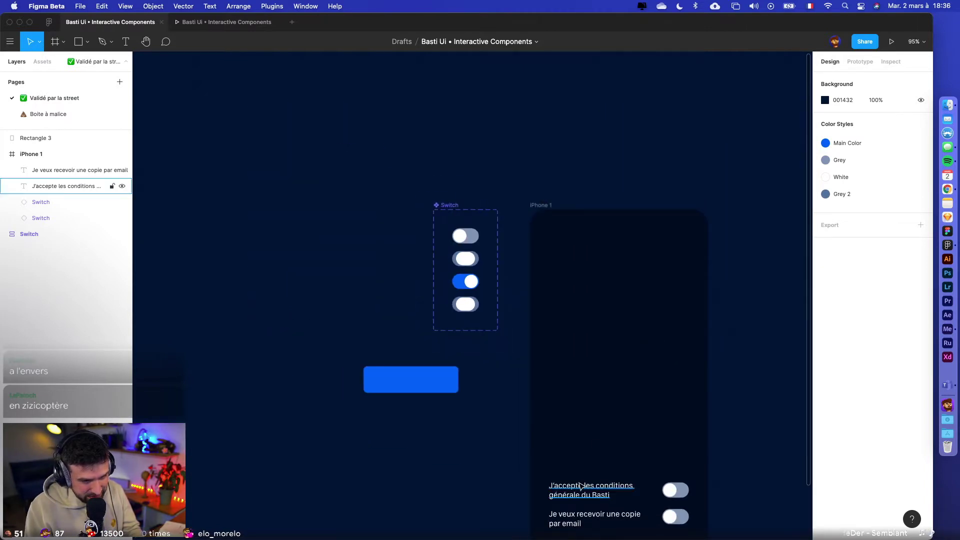
click(578, 490)
click(422, 463)
scroll(450, 445, down, 2)
key(super+v)
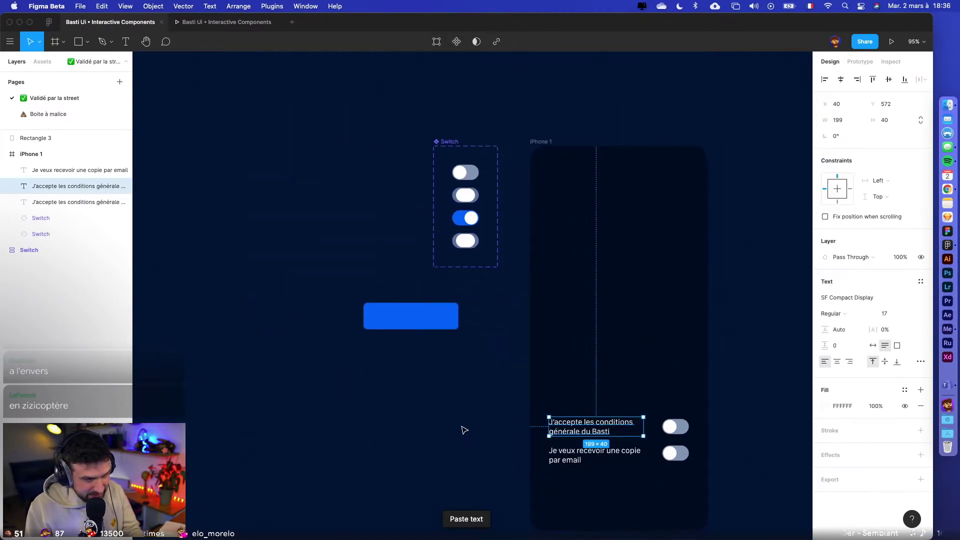
drag(585, 426, 395, 373)
- Replace the copied label's text with "Envoyer"
scroll(398, 373, up, 5)
double_click(397, 373)
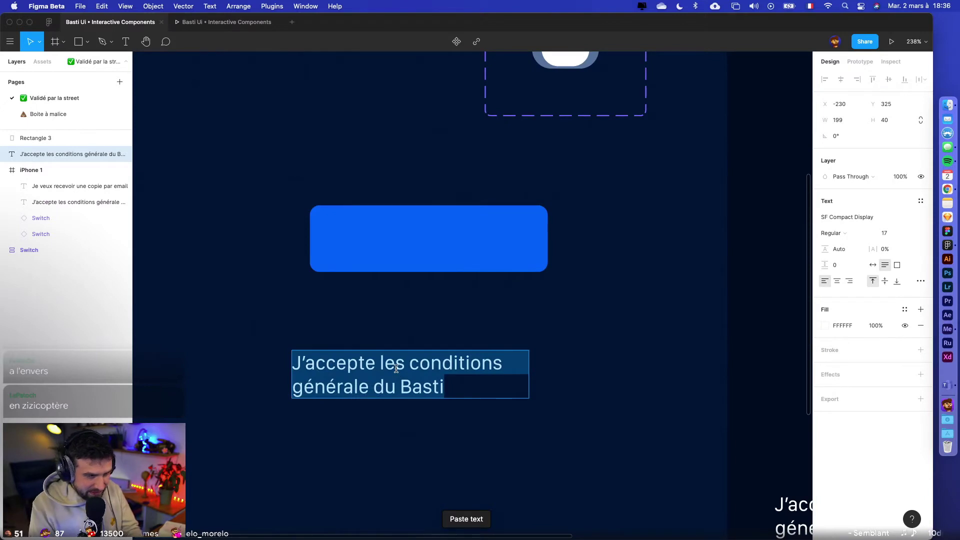
text(U)
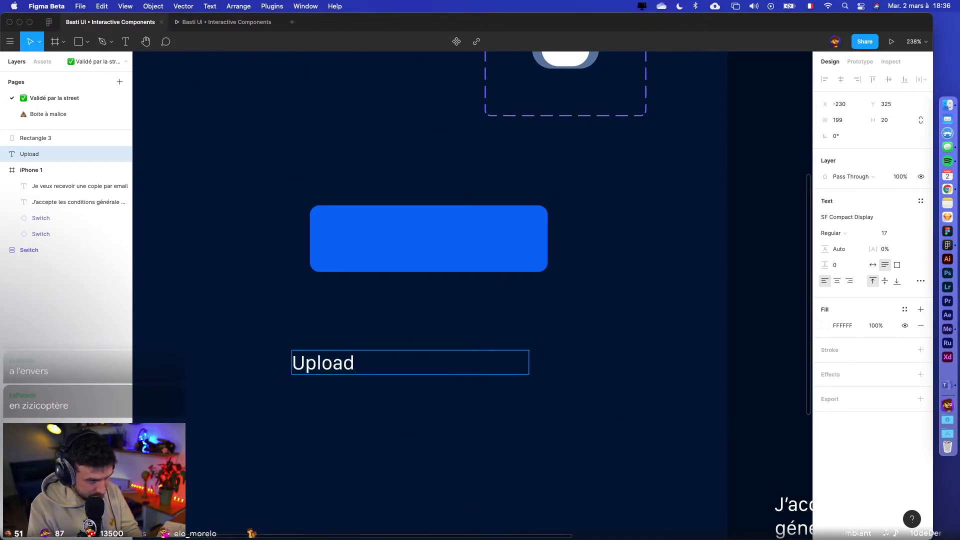
text(pload)
key(super+a)
text(En)
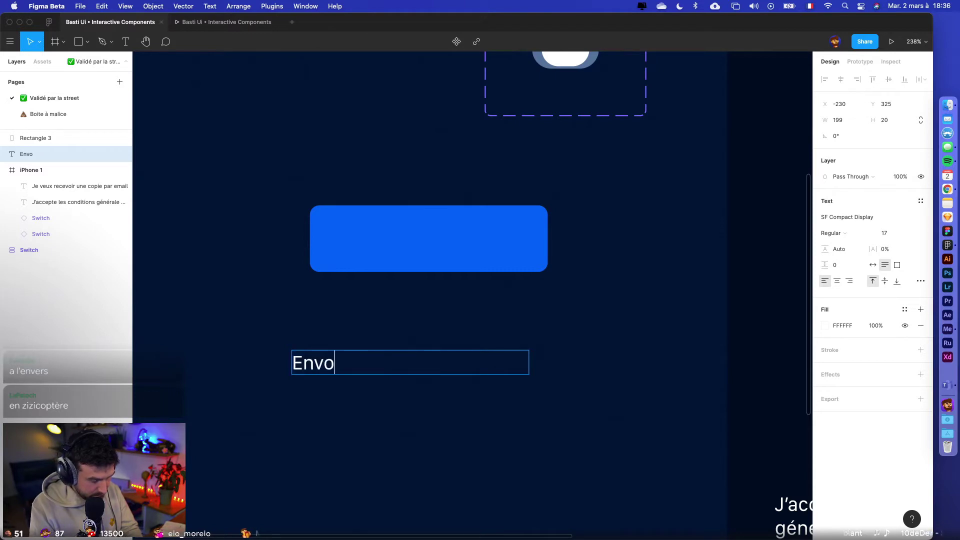
text(voyer m)
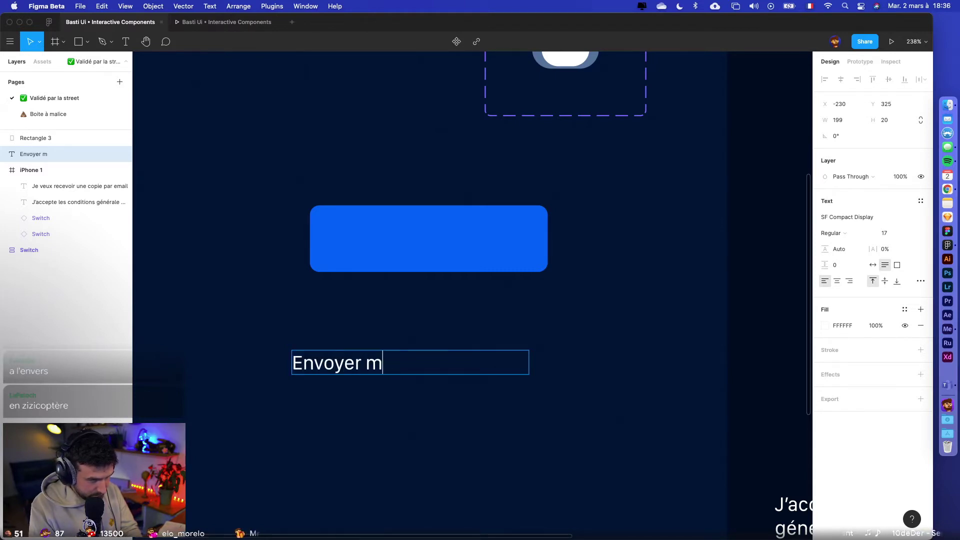
key(Escape)
key(Escape)
- Set the "Envoyer" text to auto width, font size 19 and Medium weight
scroll(388, 416, up, 3)
scroll(300, 349, right, 2)
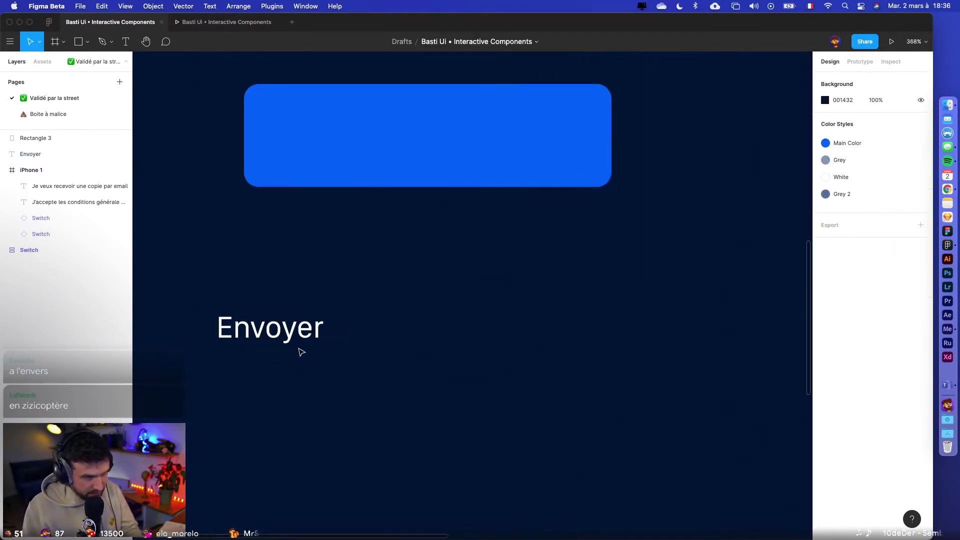
click(308, 325)
click(872, 266)
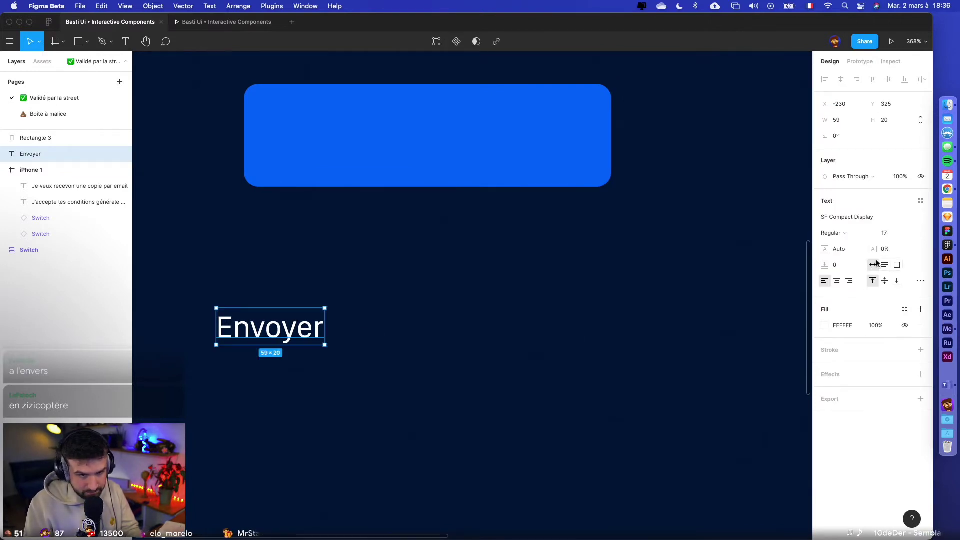
click(884, 236)
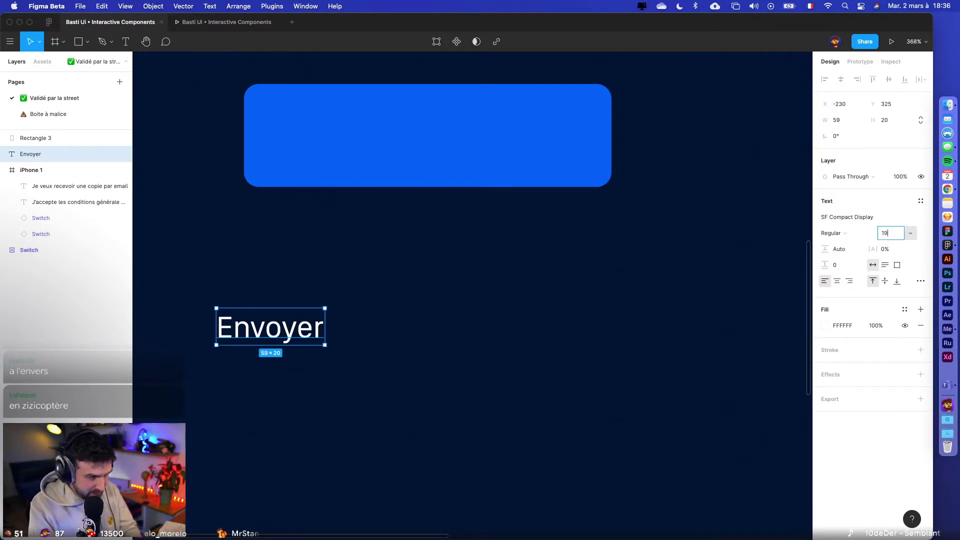
key(Return)
click(834, 233)
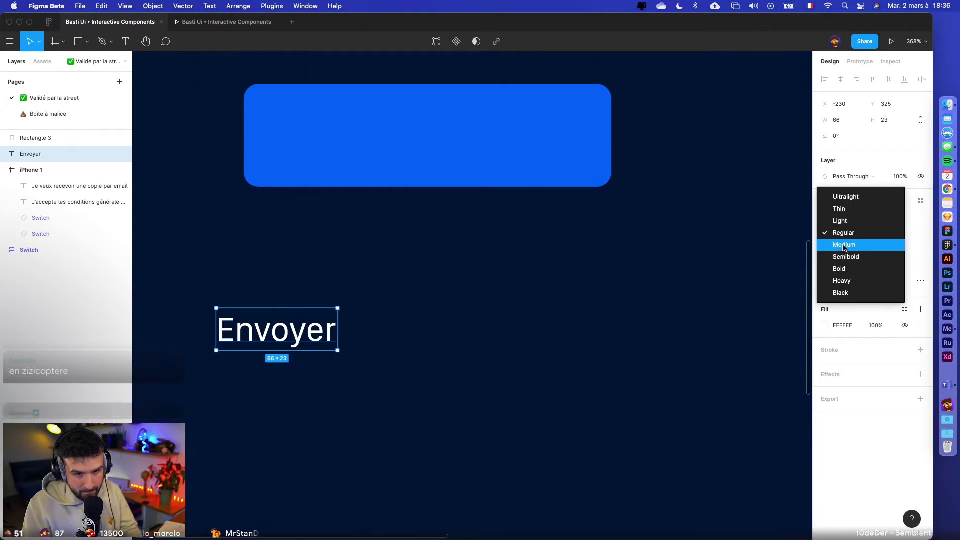
click(844, 245)
click(415, 335)
- Move the "Envoyer" text onto the blue rectangle and put the rectangle behind it in the layer order
scroll(413, 335, up, 2)
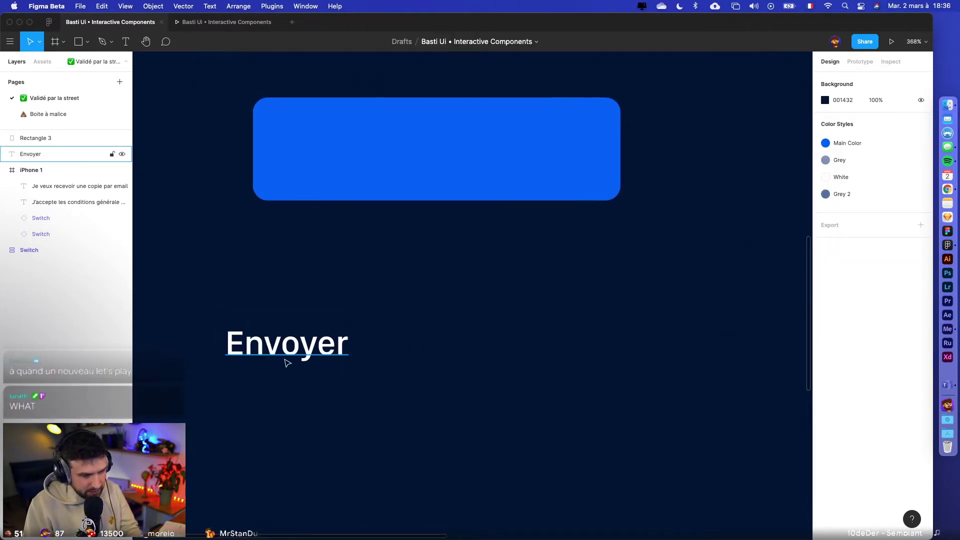
drag(286, 360, 424, 159)
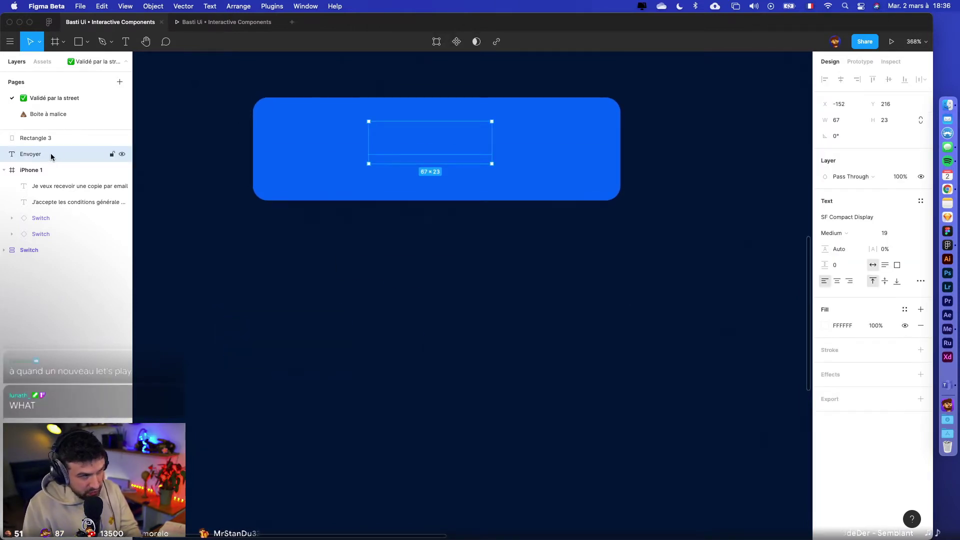
drag(37, 142, 37, 158)
click(223, 238)
- Centre the "Envoyer" text and the blue rectangle on each other horizontally and vertically
click(411, 165)
shift+click(563, 150)
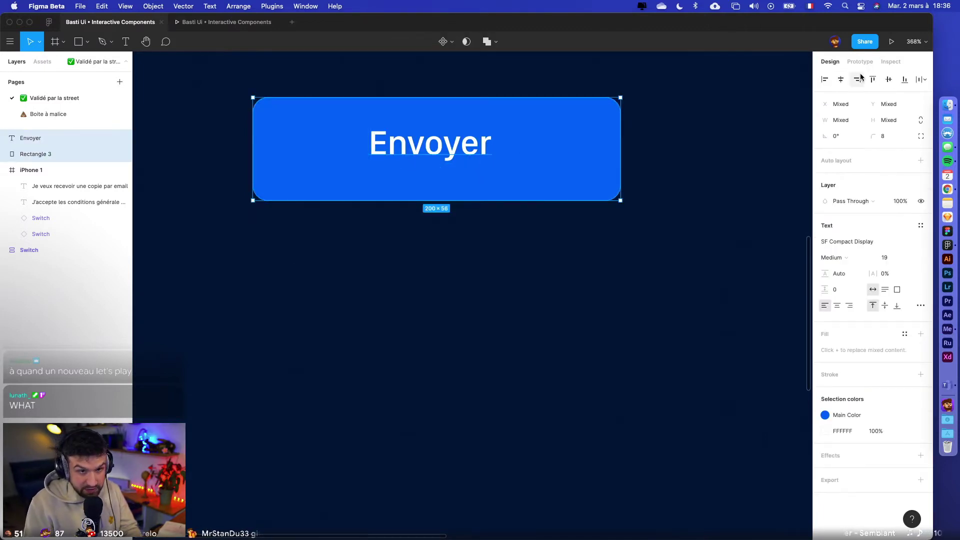
click(840, 79)
click(889, 79)
click(607, 260)
scroll(606, 260, up, 3)
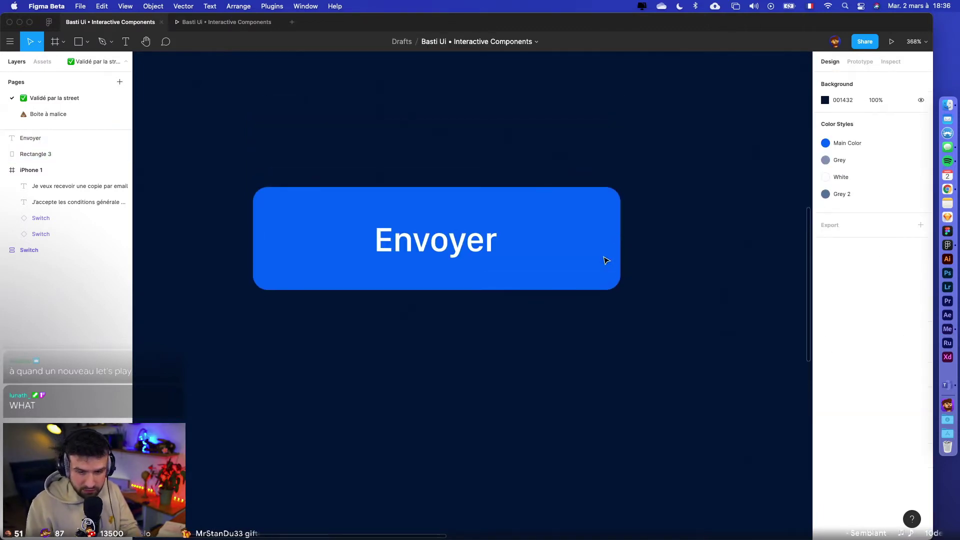
scroll(607, 261, down, 3)
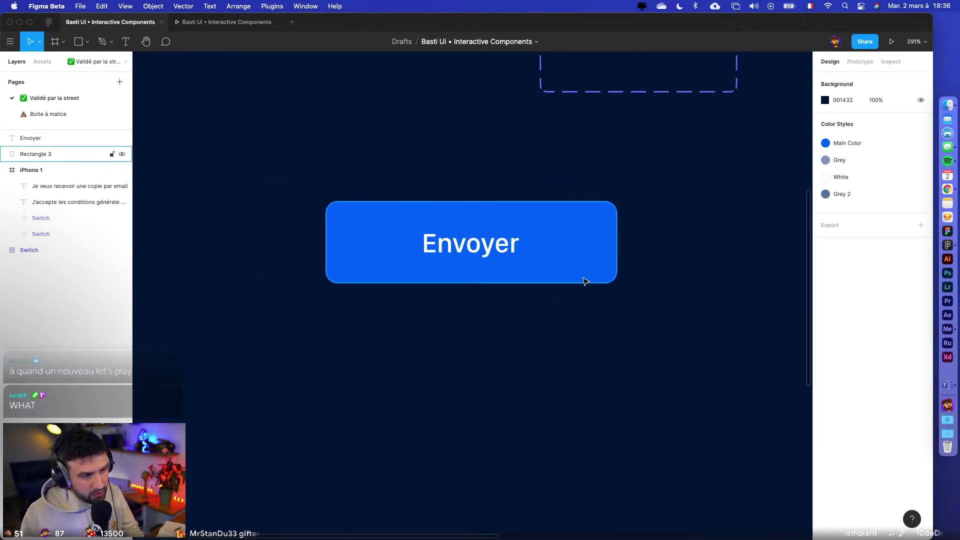
click(505, 253)
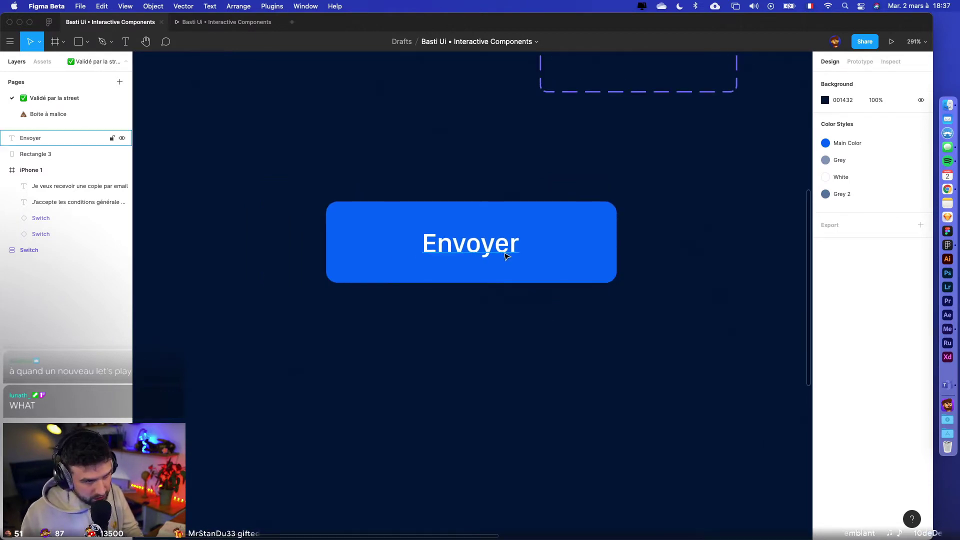
click(536, 252)
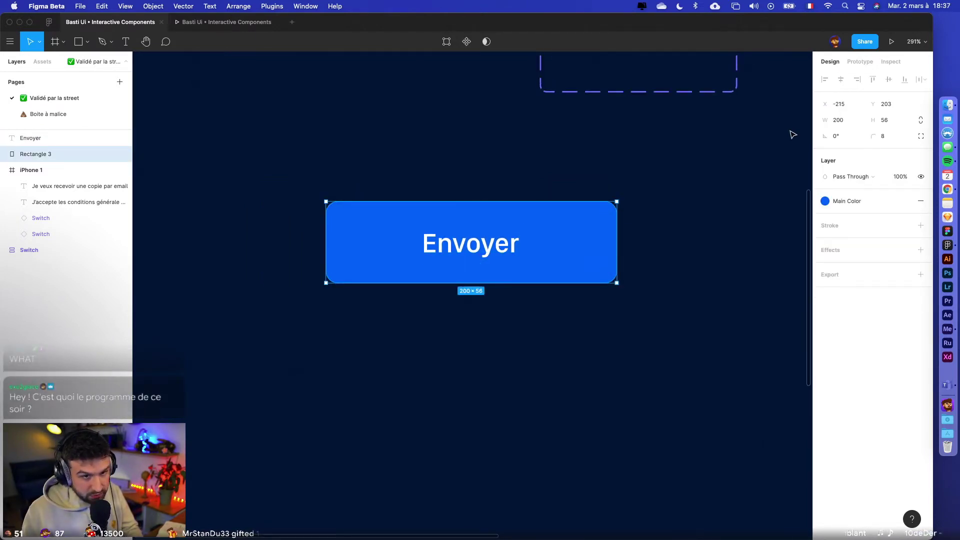
click(525, 250)
drag(531, 322, 628, 182)
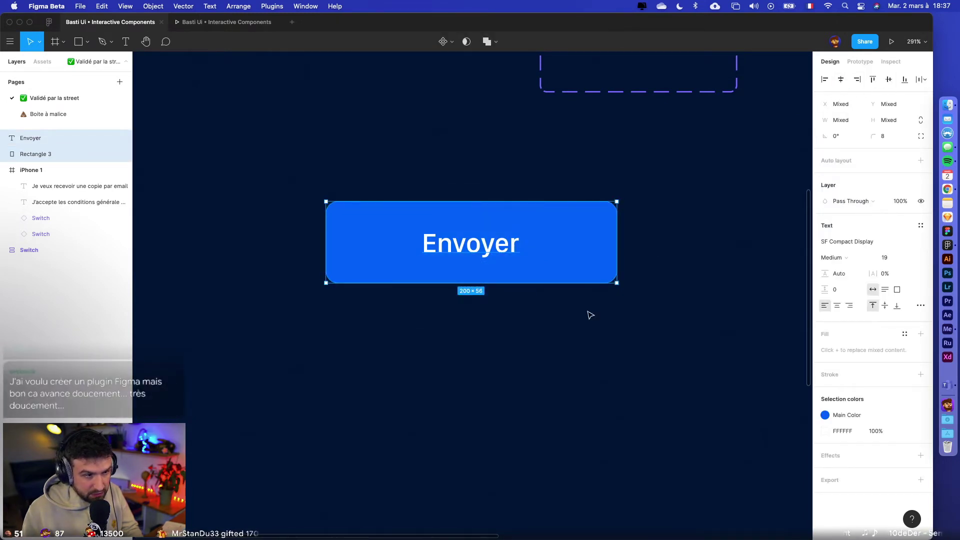
click(578, 335)
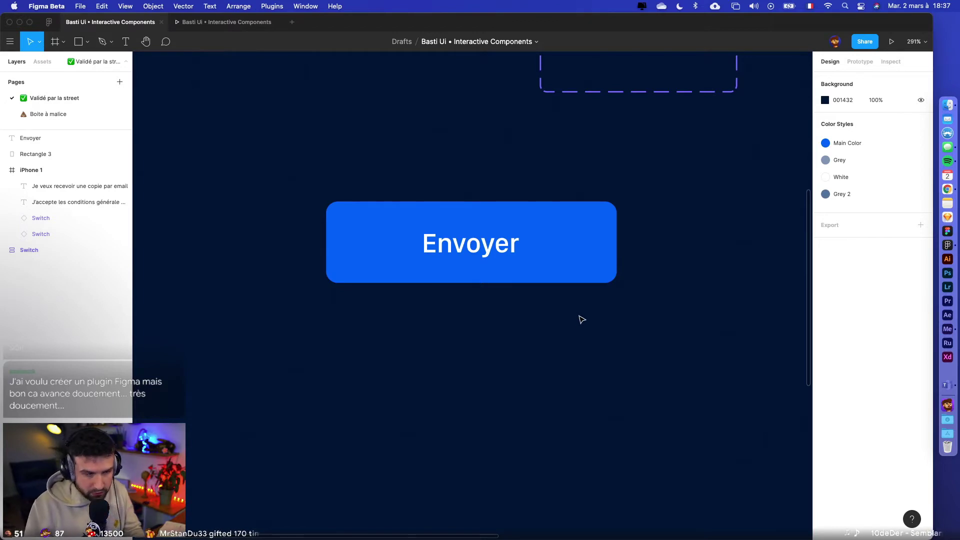
scroll(550, 340, up, 2)
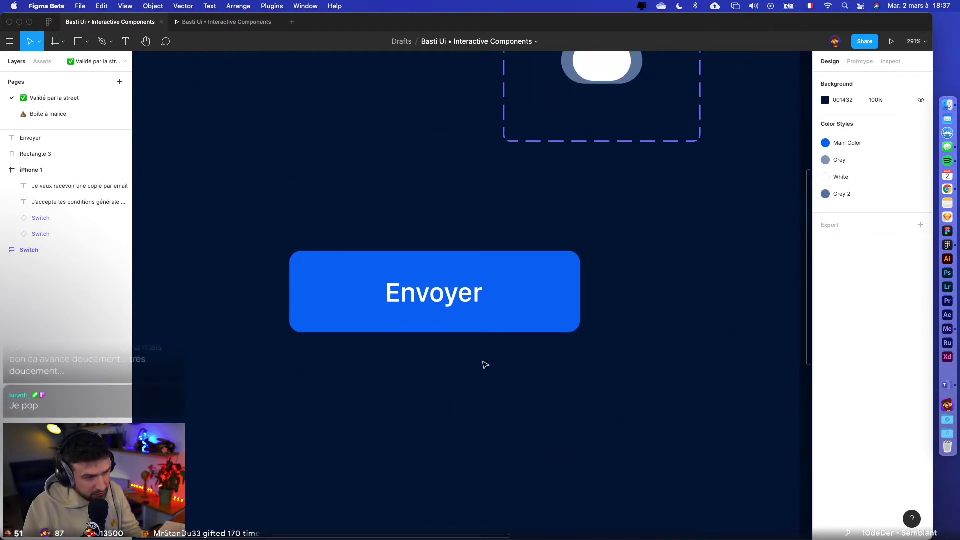
drag(483, 363, 306, 205)
click(364, 212)
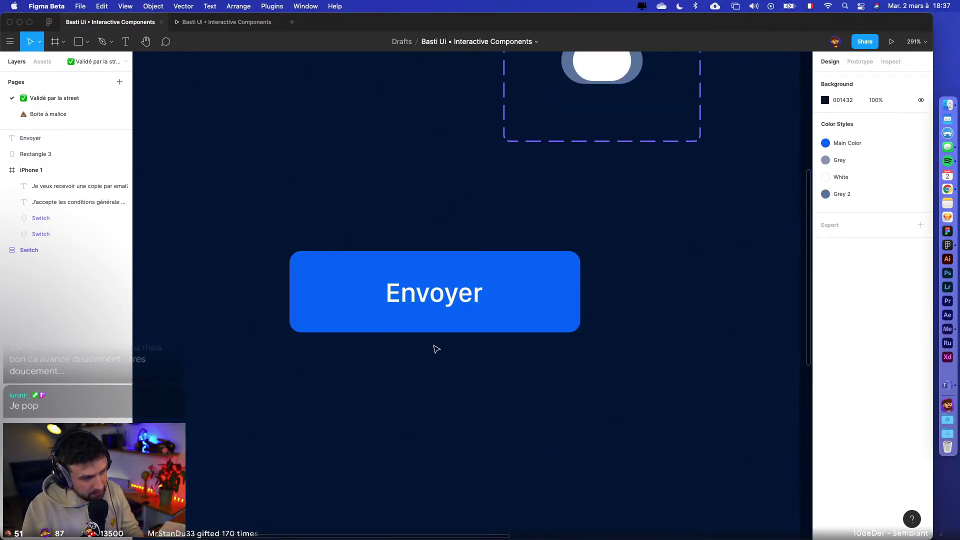
scroll(412, 369, up, 5)
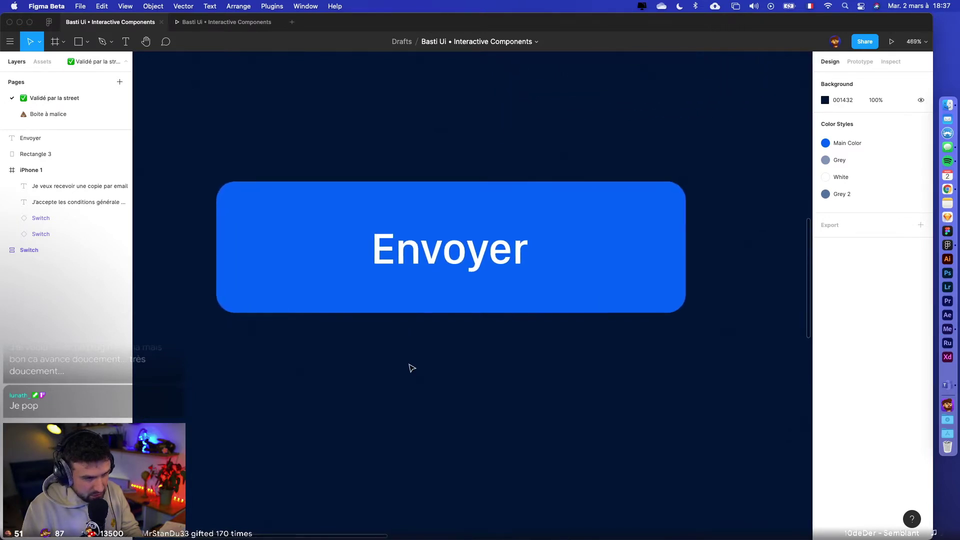
scroll(414, 368, down, 4)
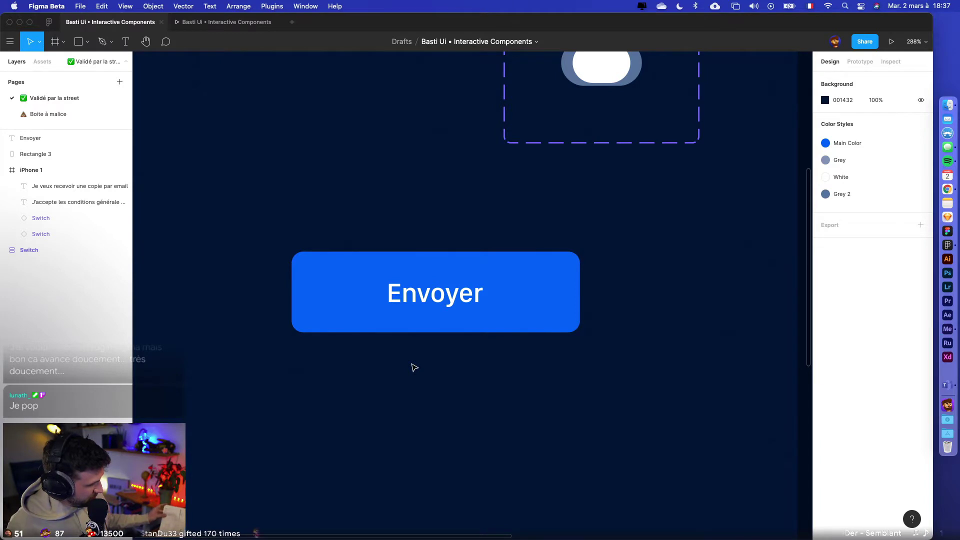
click(440, 295)
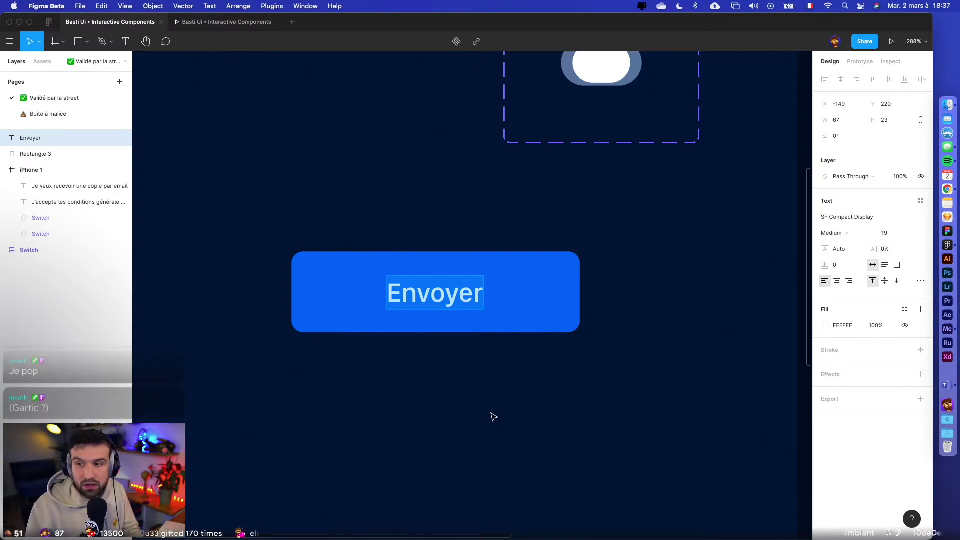
key(Escape)
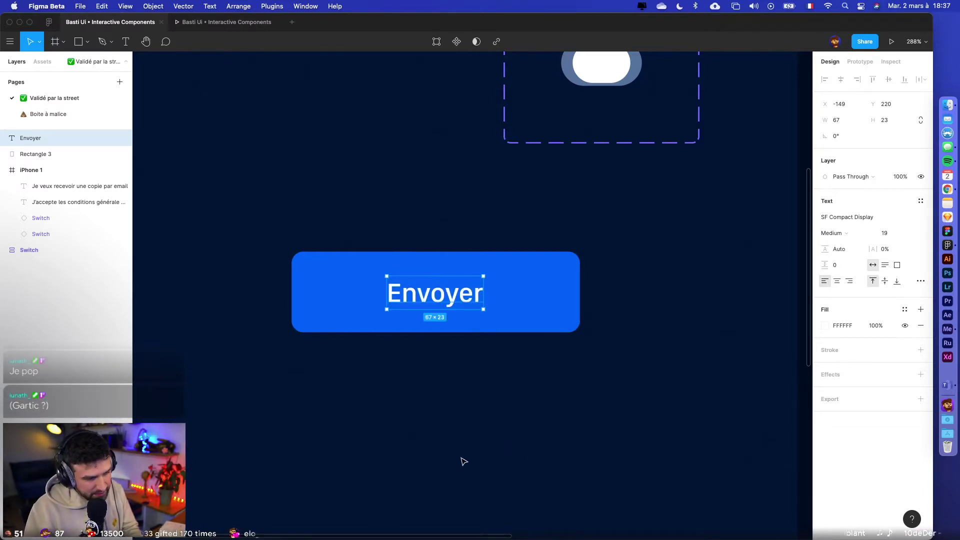
key(Escape)
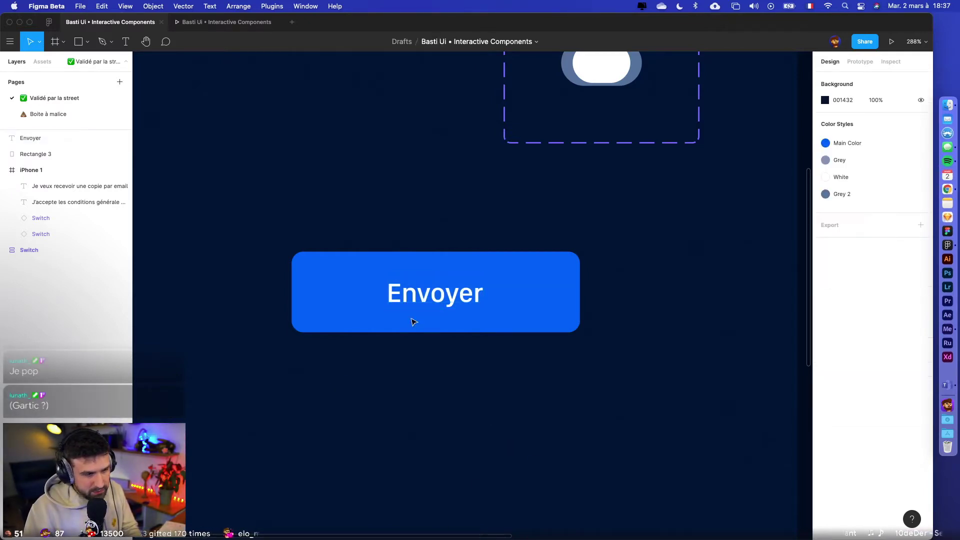
- Replace the blue button's label with "Uplaoder" and centre the text horizontally on the button
scroll(461, 295, down, 5)
scroll(458, 298, left, 10)
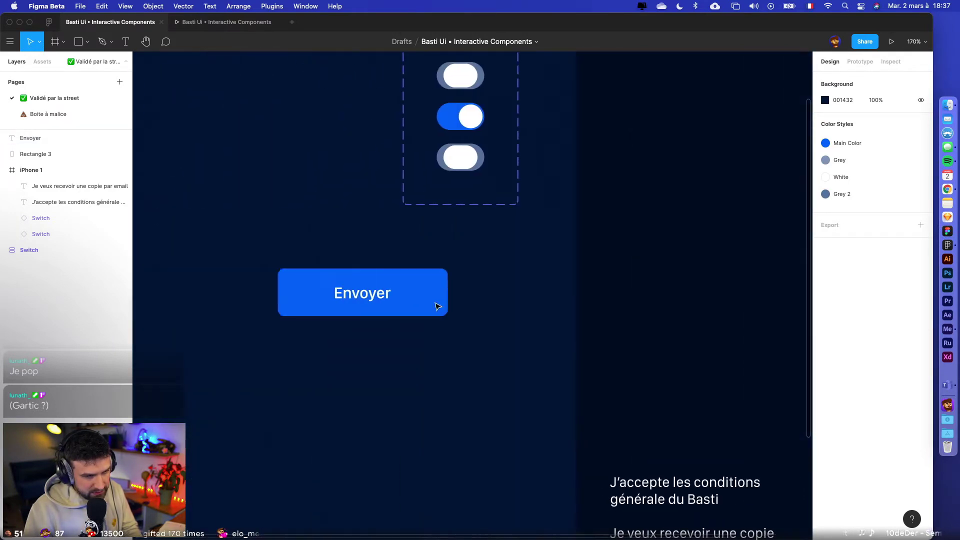
click(502, 293)
double_click(503, 293)
text(Upla)
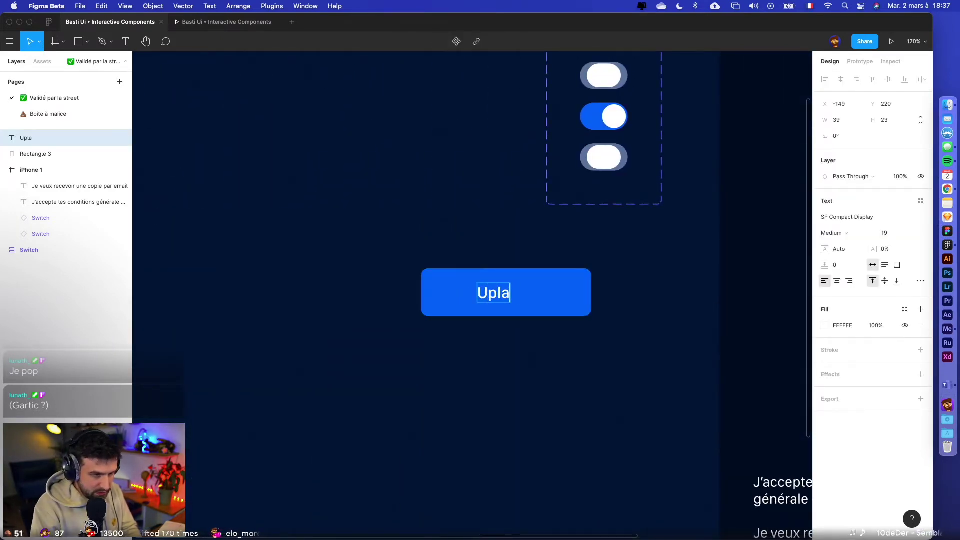
text(oder)
key(Escape)
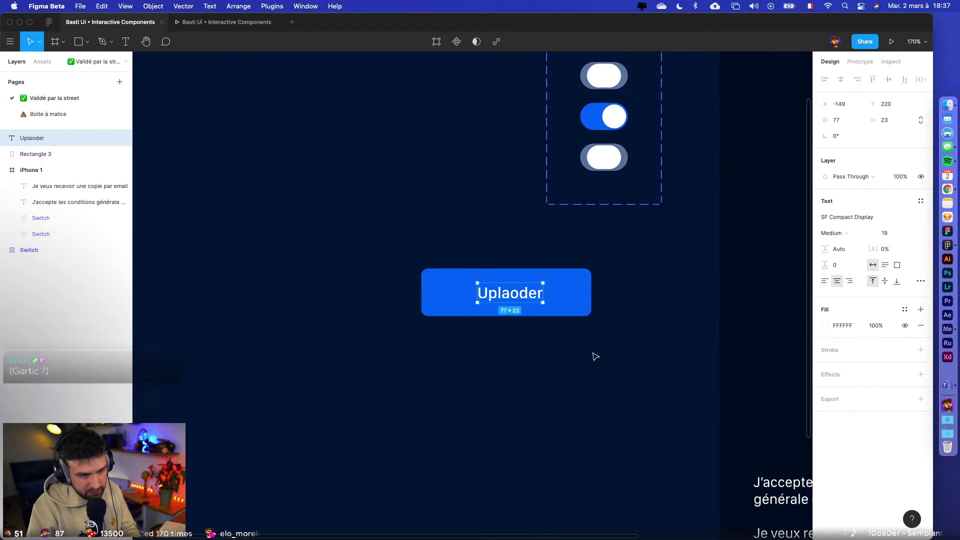
click(546, 309)
click(589, 393)
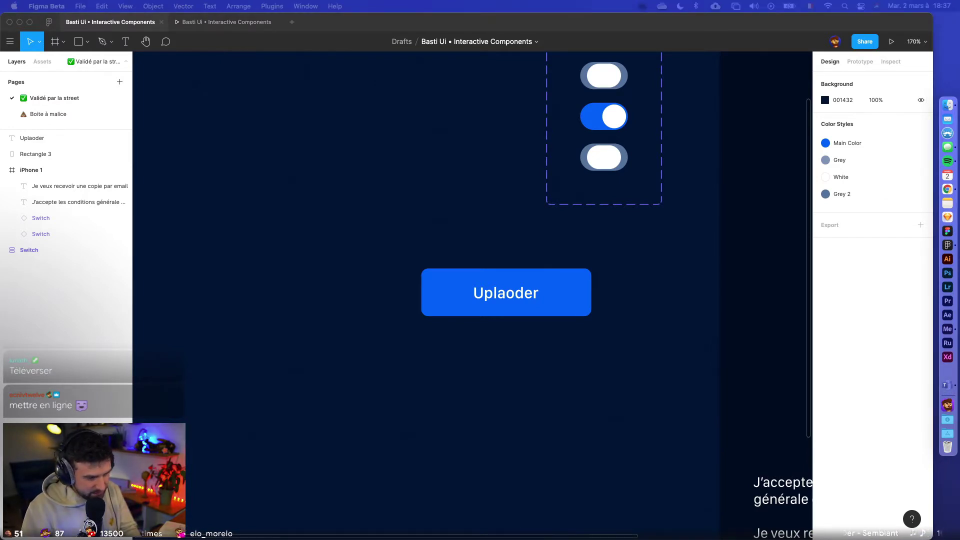
- Switch to Chrome, open the DeepL translator at deepl.com/fr/translator and reposition the browser window over the design
key(super+Tab)
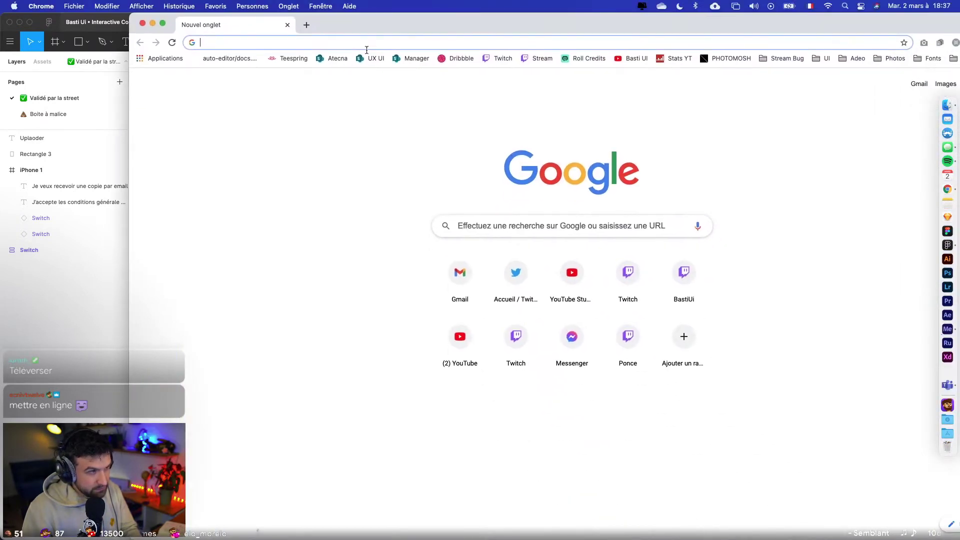
text(Dee)
click(335, 61)
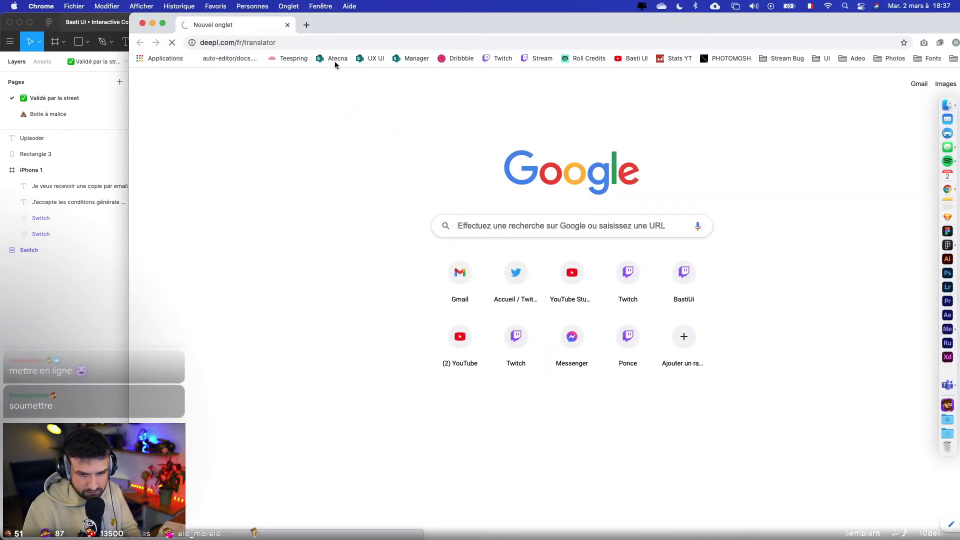
drag(925, 24, 821, 19)
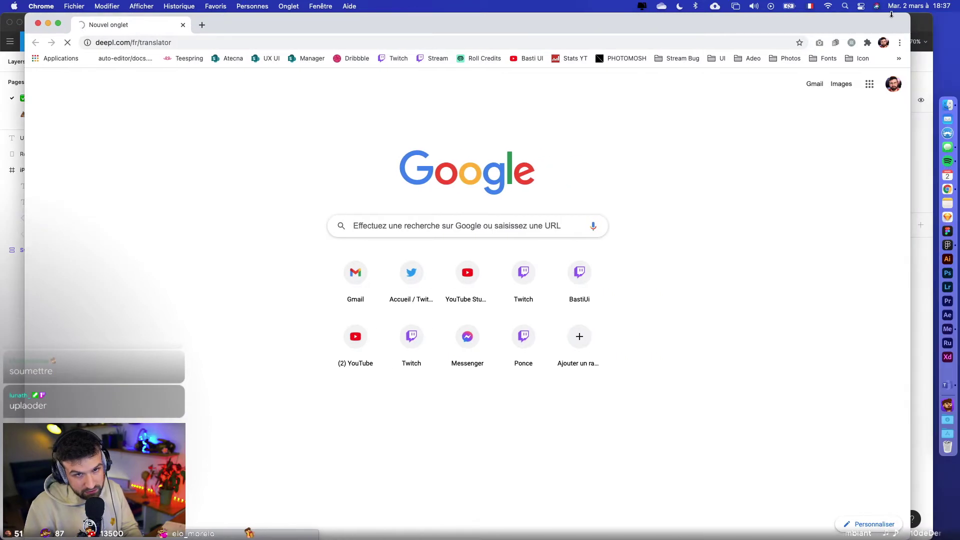
drag(908, 13, 793, 40)
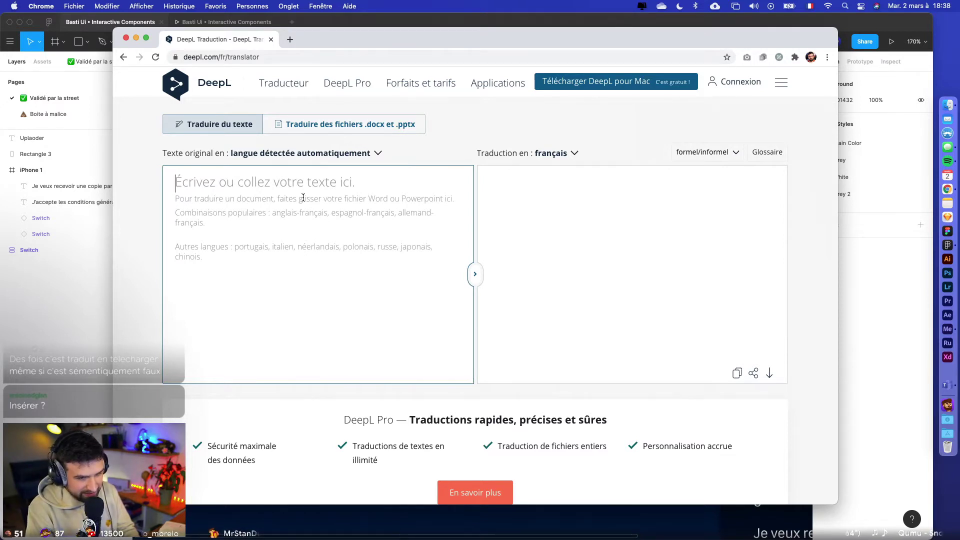
- Translate "Upload" and "Upload or download a file" into French in DeepL and check the alternatives for the translated word
text(Upload)
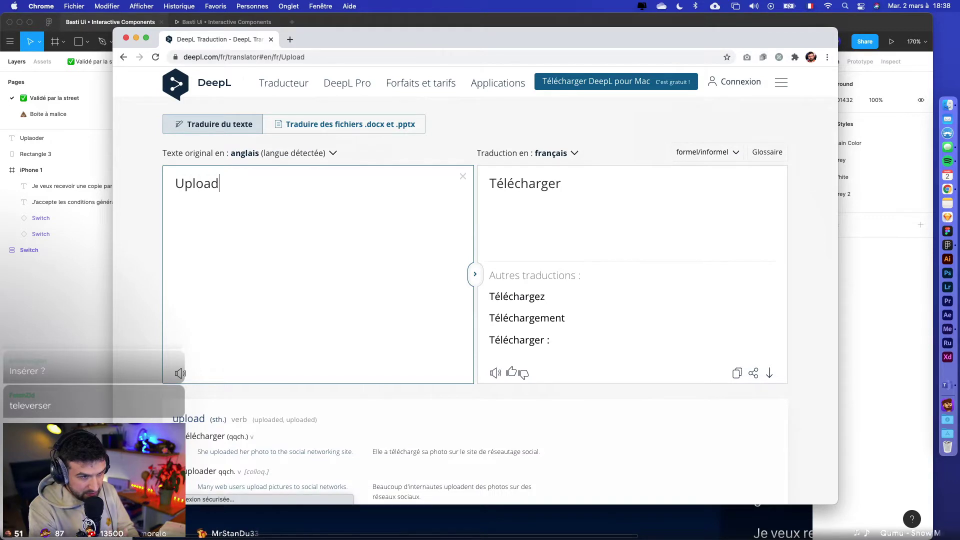
click(528, 185)
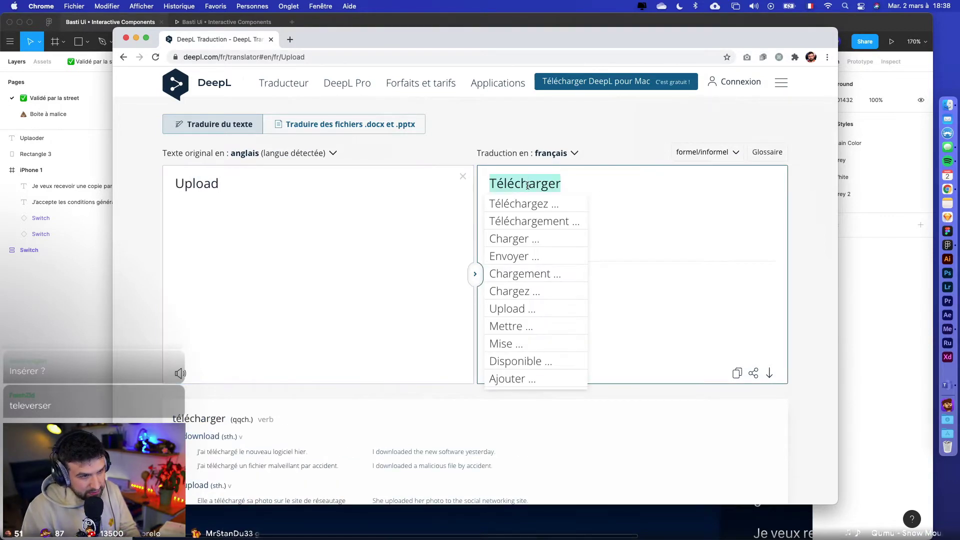
click(379, 187)
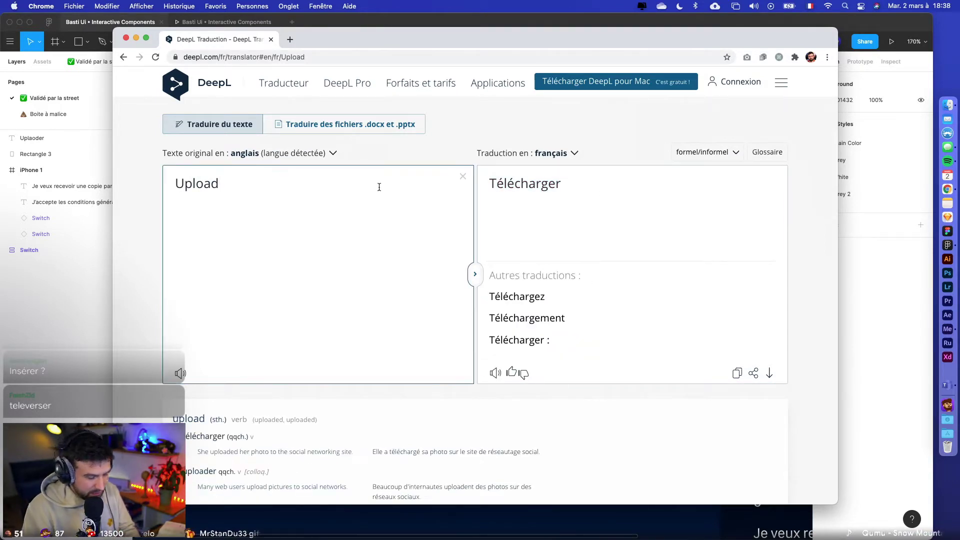
text(or dow)
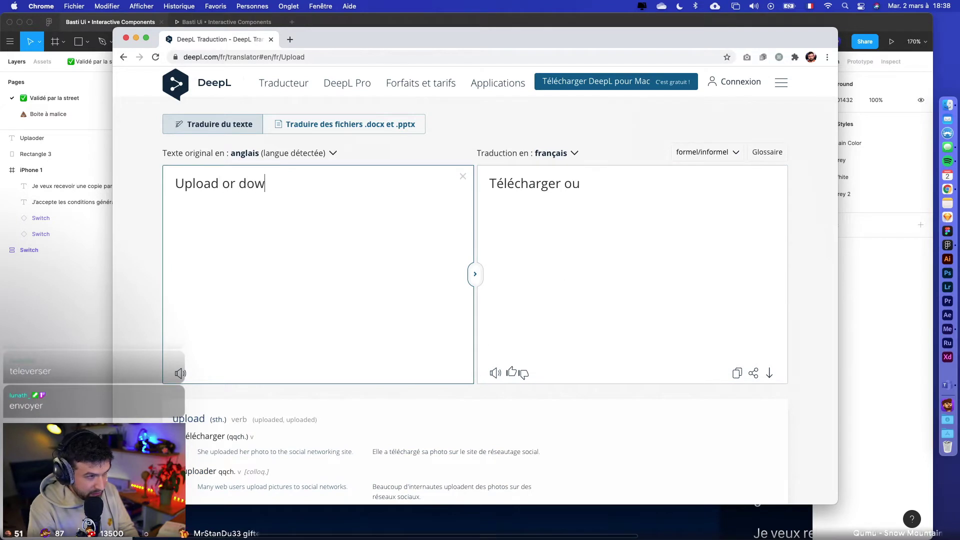
text(nload a file)
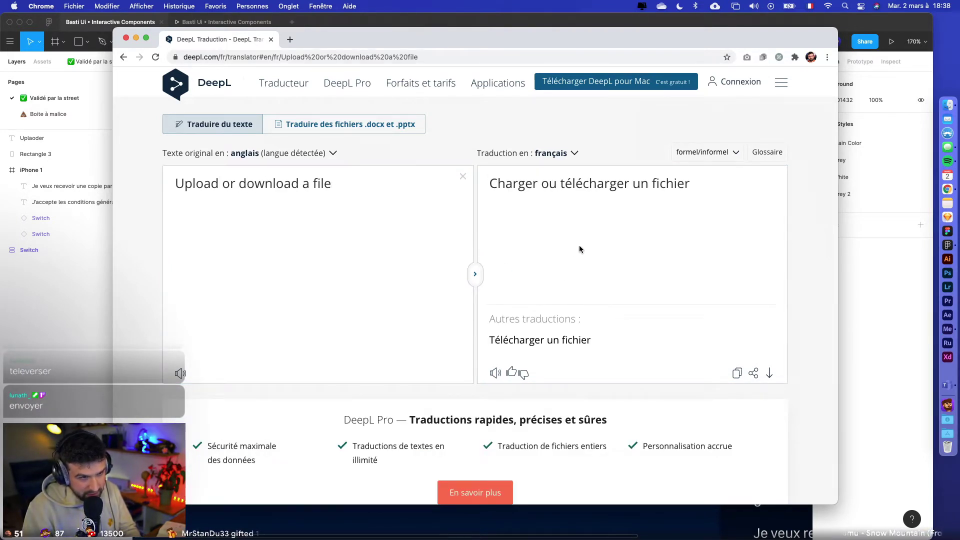
click(583, 186)
click(583, 189)
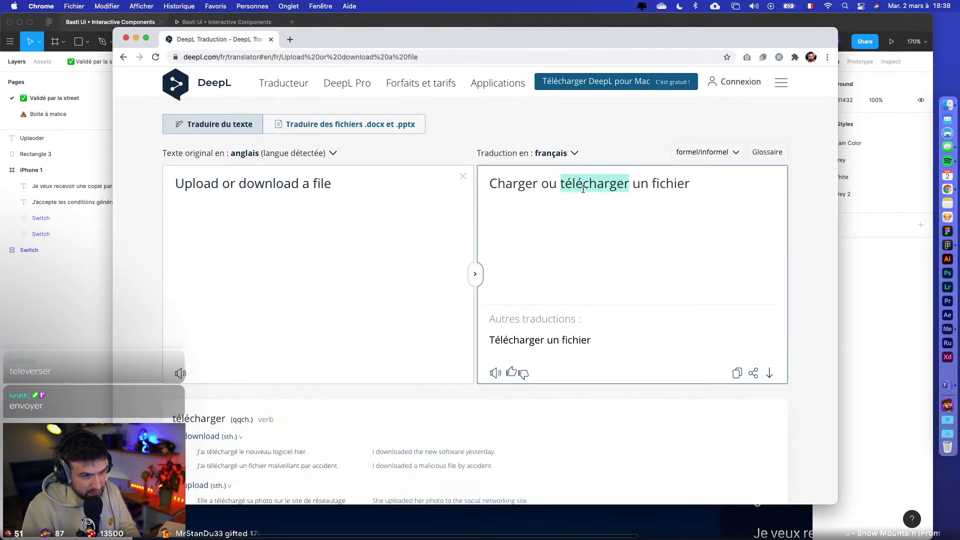
- Return to Figma and replace the blue button's label with "Envoyer"
click(865, 400)
double_click(506, 292)
text(E)
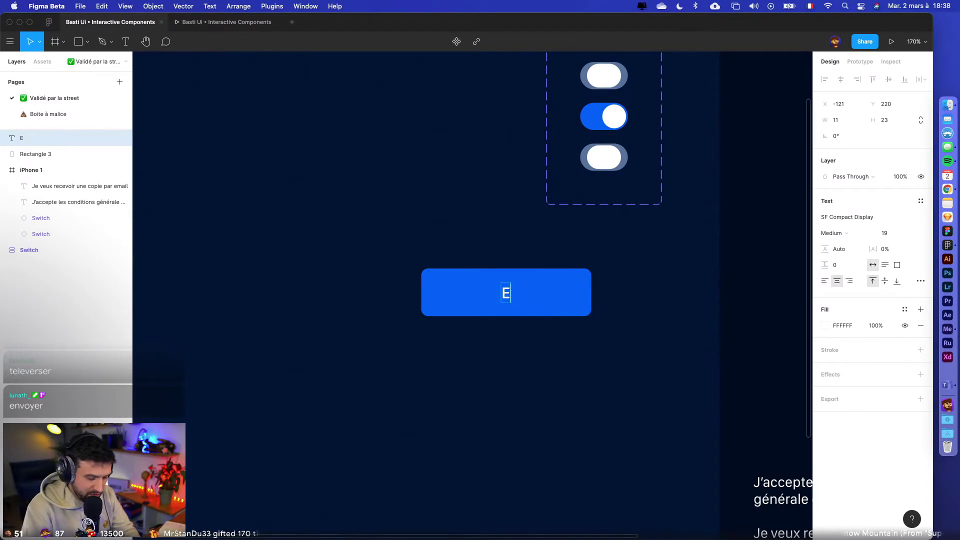
text(nvoyer)
click(508, 344)
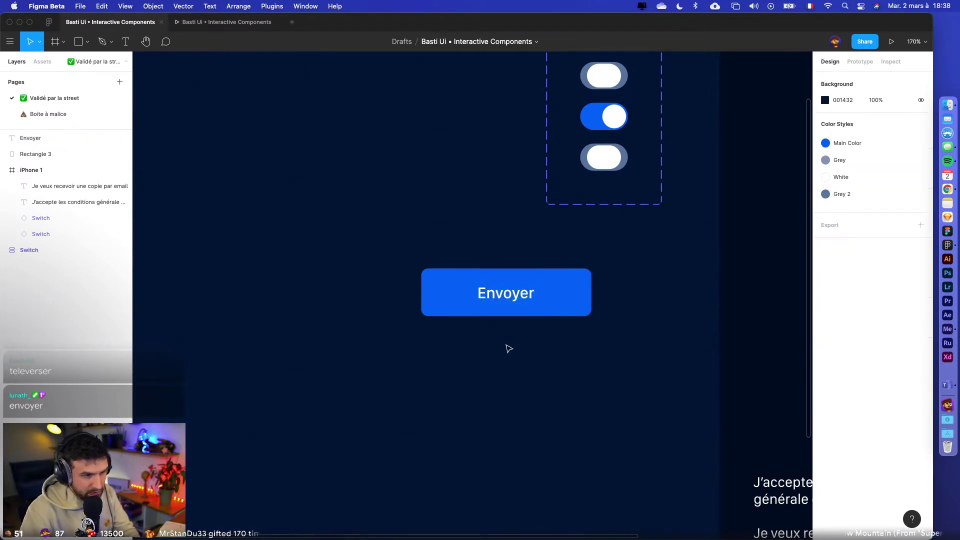
- Set the "Envoyer" text to font size 20 and centre it vertically with the blue rectangle
click(516, 299)
click(893, 236)
text(190)
key(Return)
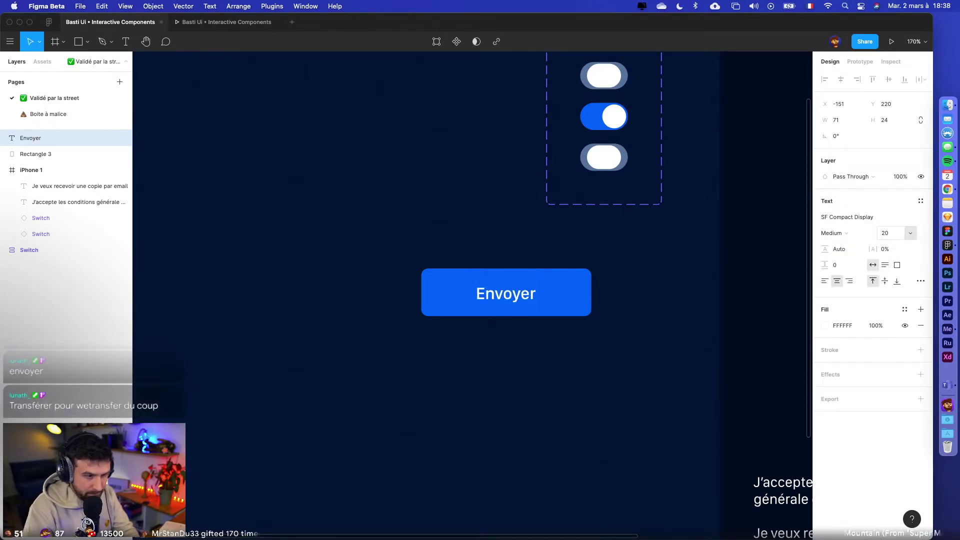
drag(574, 397, 455, 240)
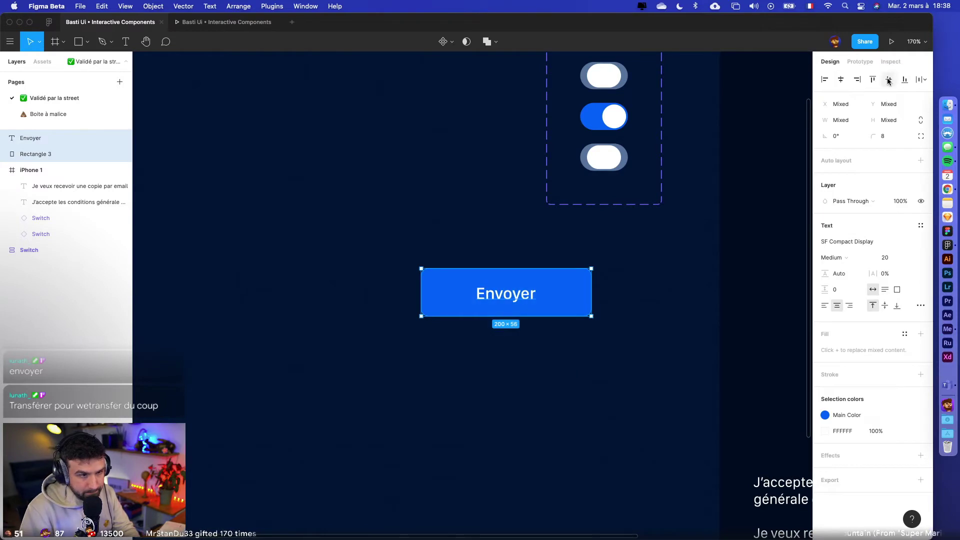
click(547, 360)
scroll(491, 335, up, 10)
scroll(434, 334, up, 2)
click(408, 265)
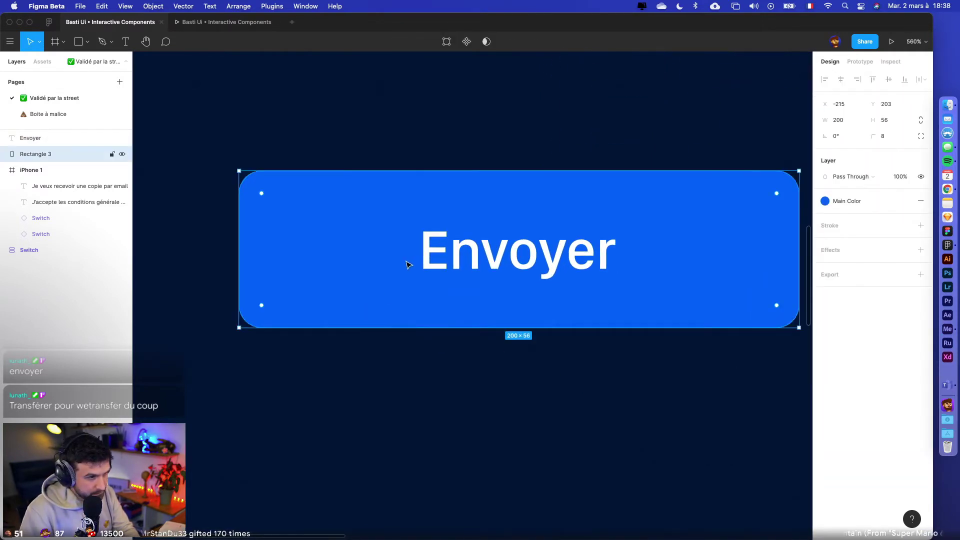
click(390, 437)
- Draw a small rectangle below the "Envoyer" button and set its width and height to 24
scroll(395, 395, down, 5)
key(r)
drag(397, 351, 461, 424)
click(848, 122)
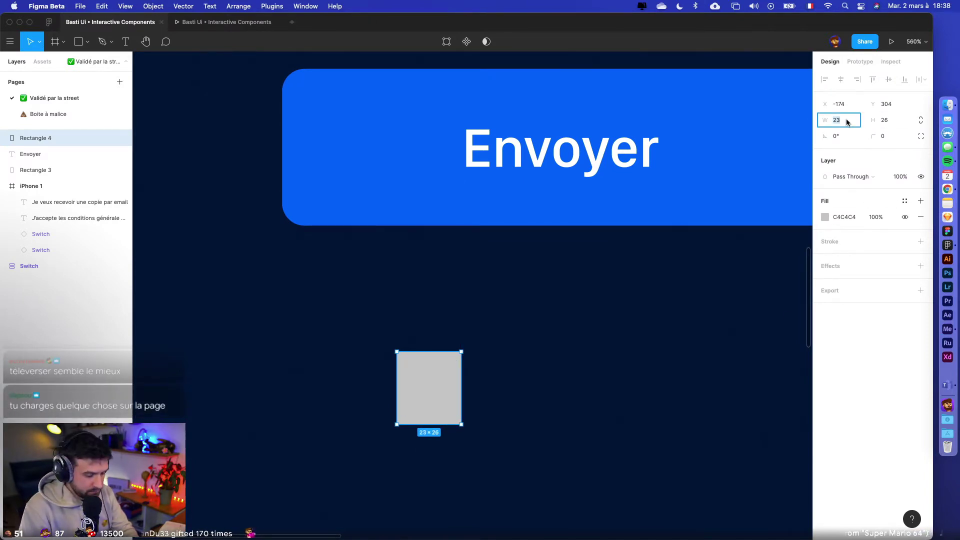
key(Tab)
text(24)
key(Return)
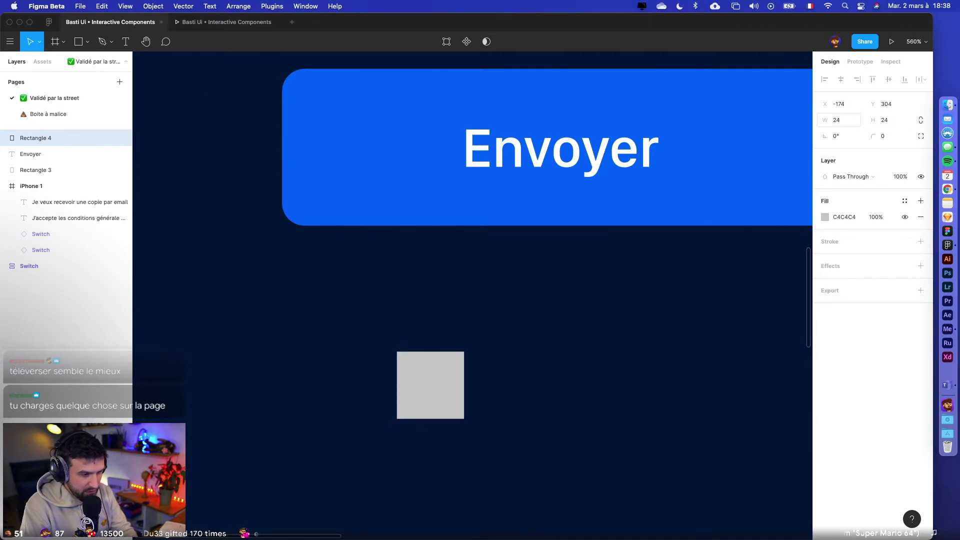
- Wrap the grey 24 × 24 square below the button in its own frame
click(500, 369)
key(super+z)
scroll(504, 381, up, 5)
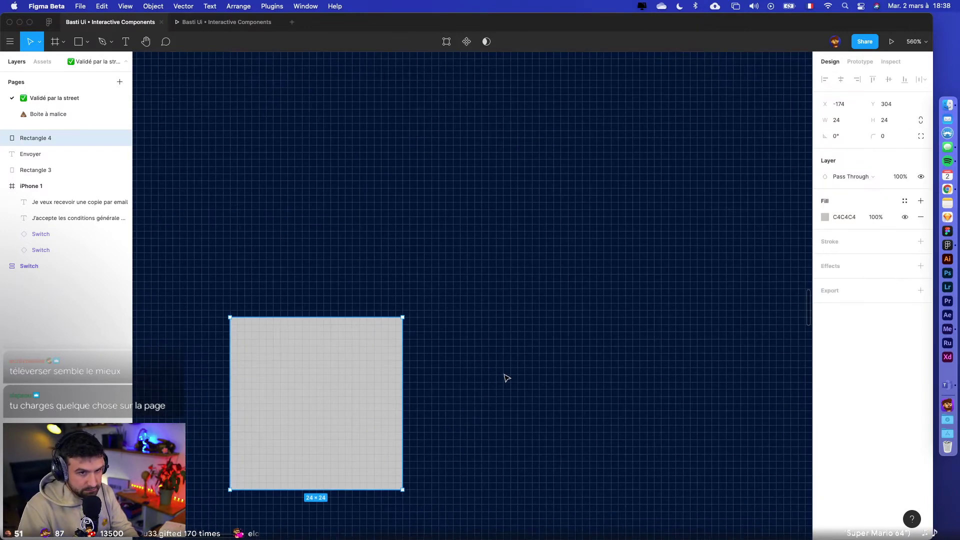
key(super+alt+g)
click(488, 393)
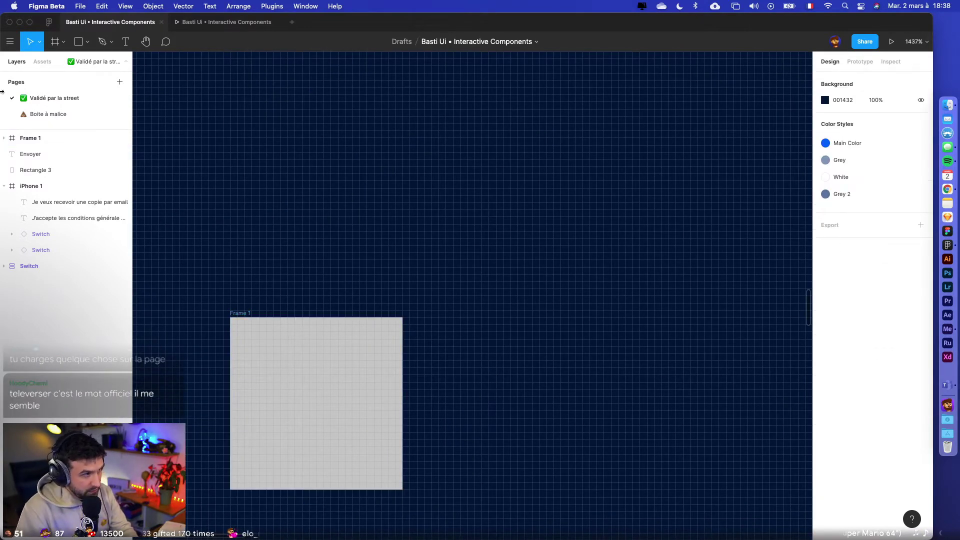
- Delete the grey rectangle inside the new frame, keeping only the empty frame
click(4, 138)
click(57, 158)
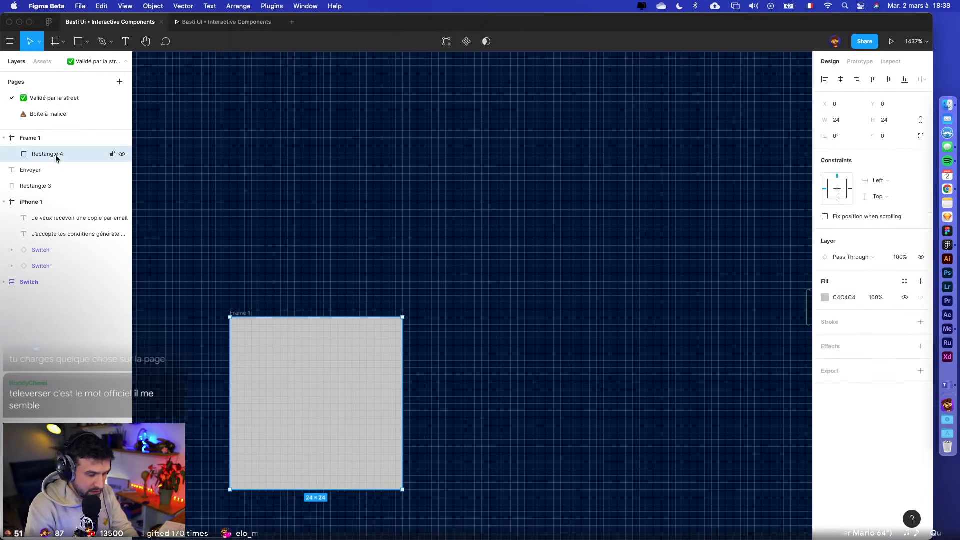
key(Delete)
click(244, 319)
scroll(244, 319, down, 3)
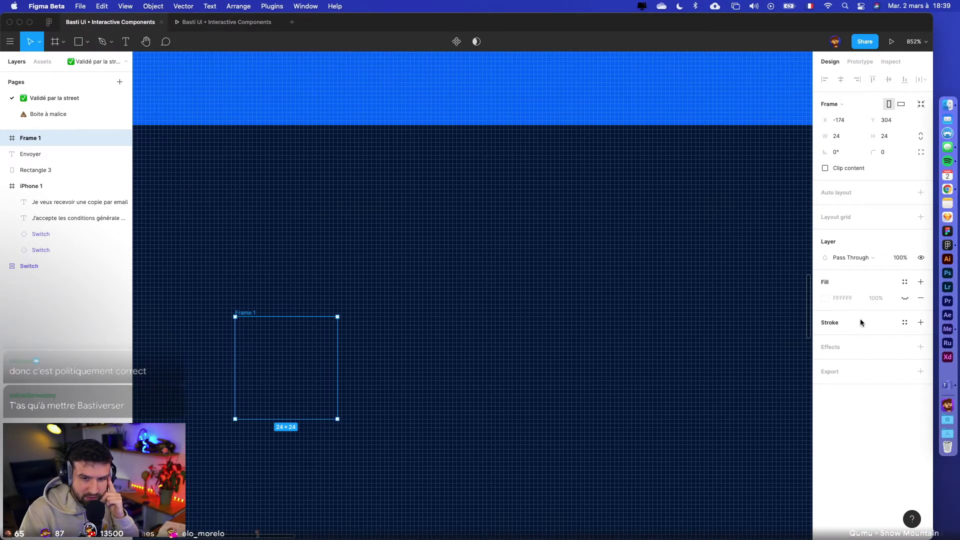
- Examine the "Envoyer" button and the small empty frame alongside the switch components and the iPhone screen
scroll(692, 330, up, 2)
ctrl+scroll(686, 325, down, 3)
click(642, 295)
ctrl+scroll(638, 296, down, 3)
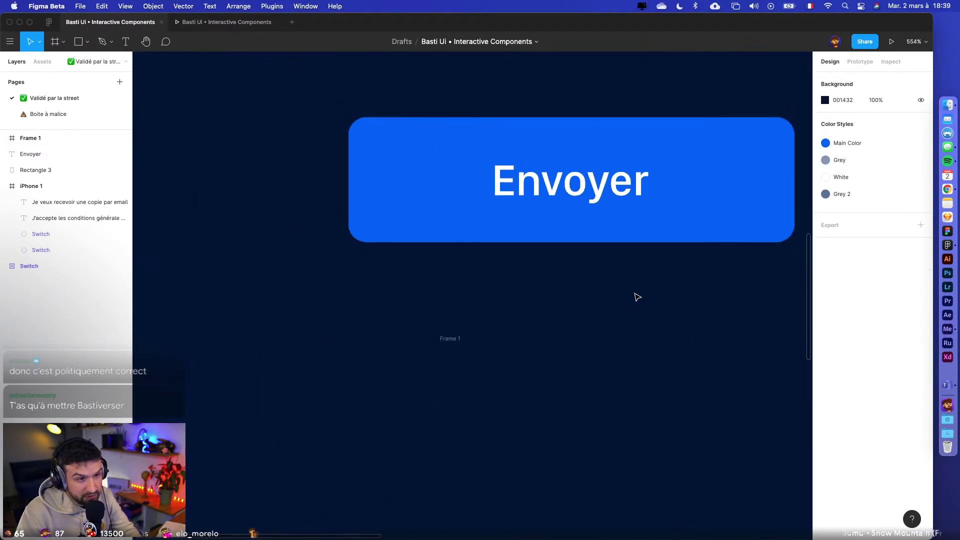
click(595, 215)
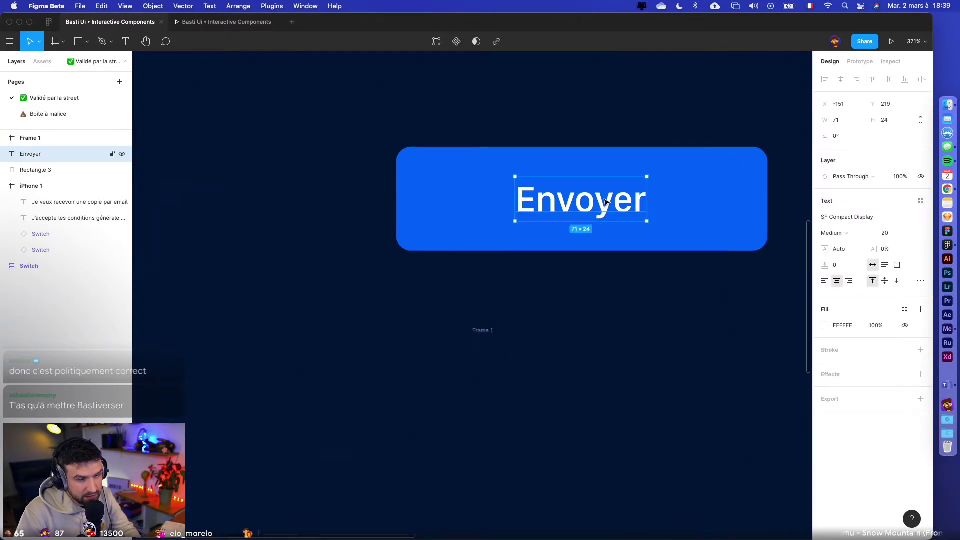
click(482, 337)
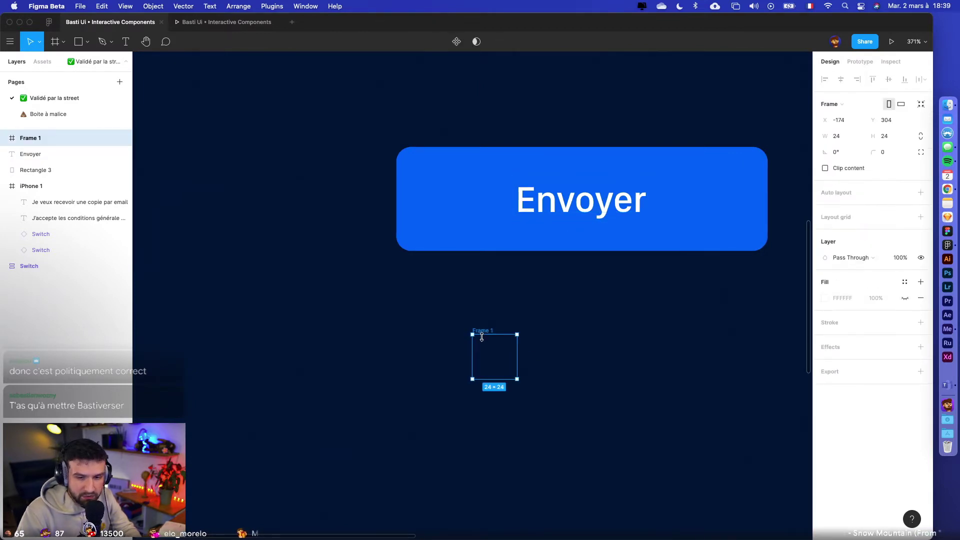
scroll(552, 394, right, 2)
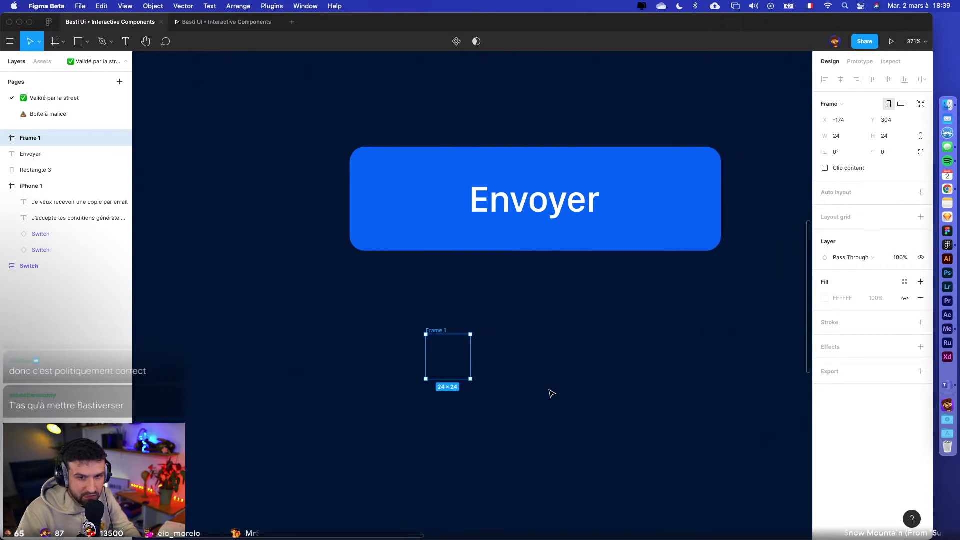
ctrl+scroll(553, 394, down, 1)
ctrl+scroll(551, 393, up, 1)
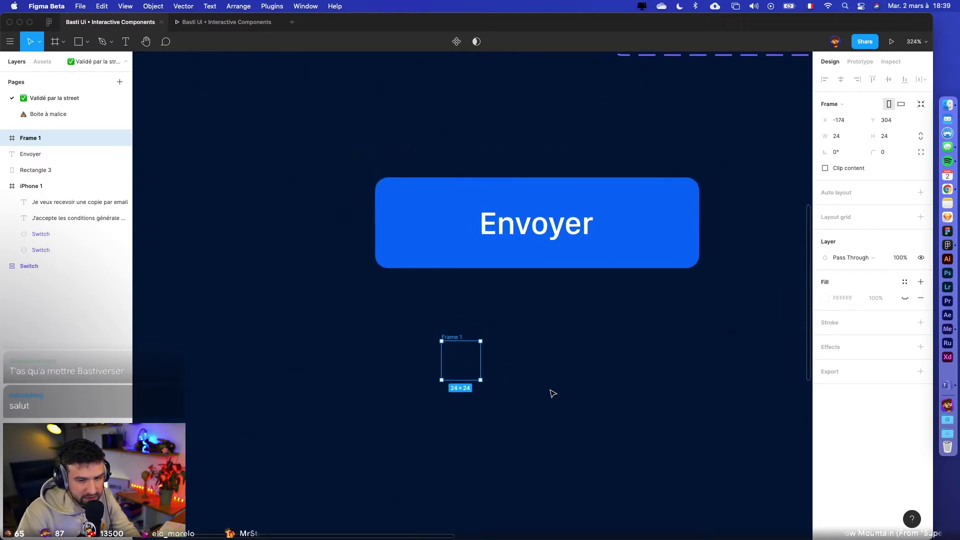
scroll(551, 393, right, 2)
ctrl+scroll(469, 354, down, 5)
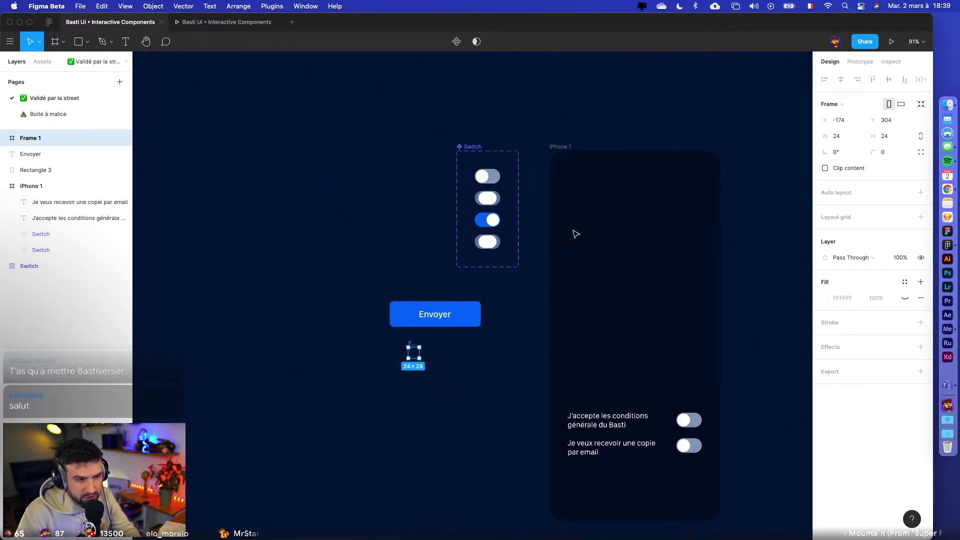
- Add a layout grid to the small empty 24 × 24 frame and set its grid size to 4 px
ctrl+scroll(418, 391, up, 4)
ctrl+scroll(418, 391, up, 5)
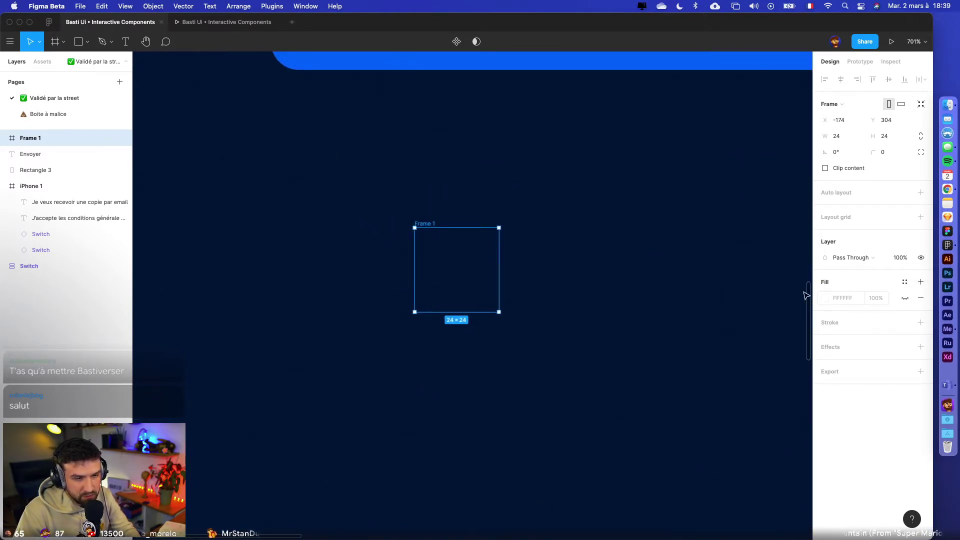
click(921, 218)
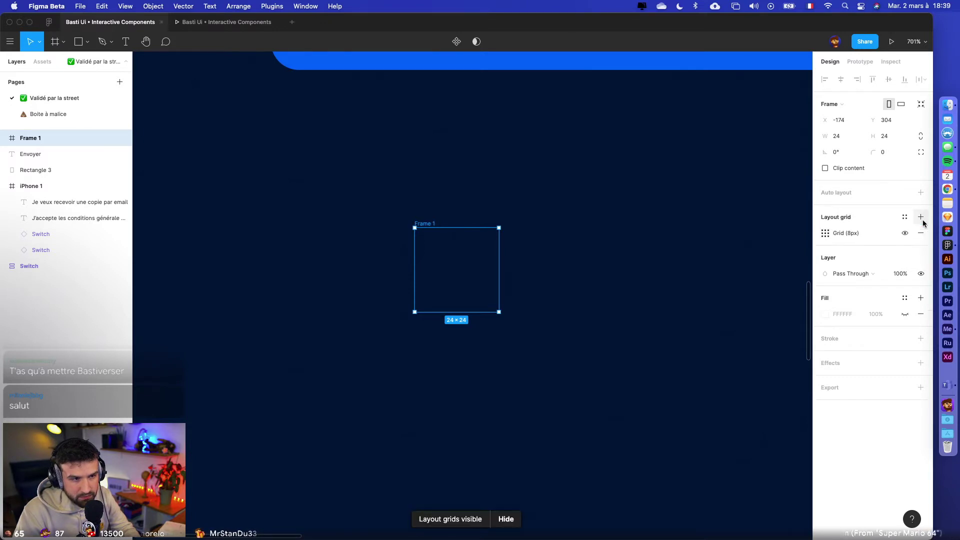
click(825, 233)
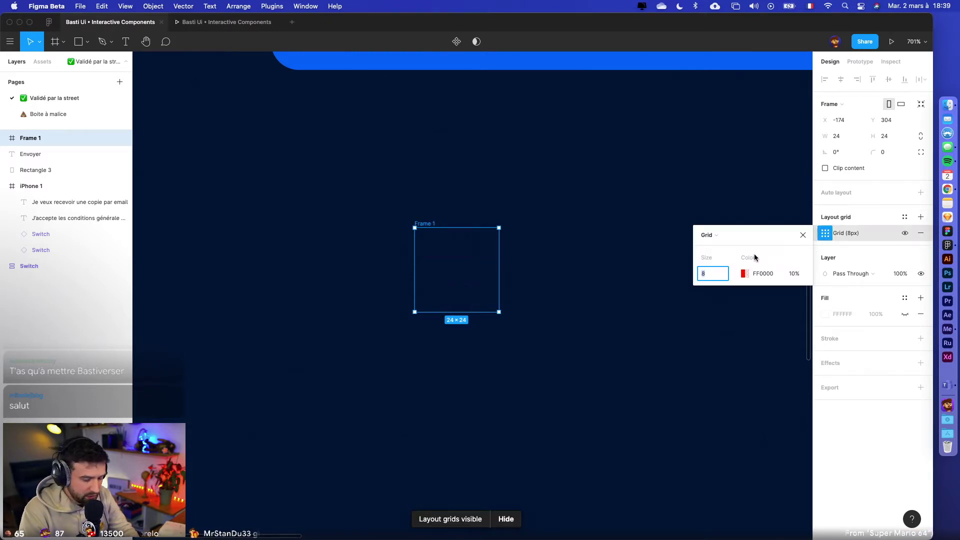
click(464, 332)
click(430, 226)
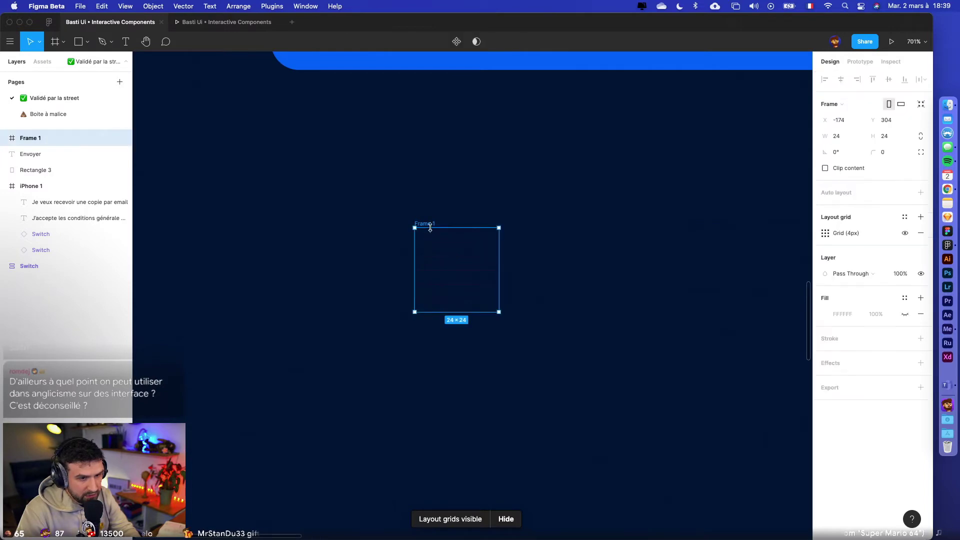
- Make the white fill of the 24 × 24 frame visible
click(903, 315)
click(439, 368)
scroll(433, 364, up, 5)
scroll(427, 360, up, 2)
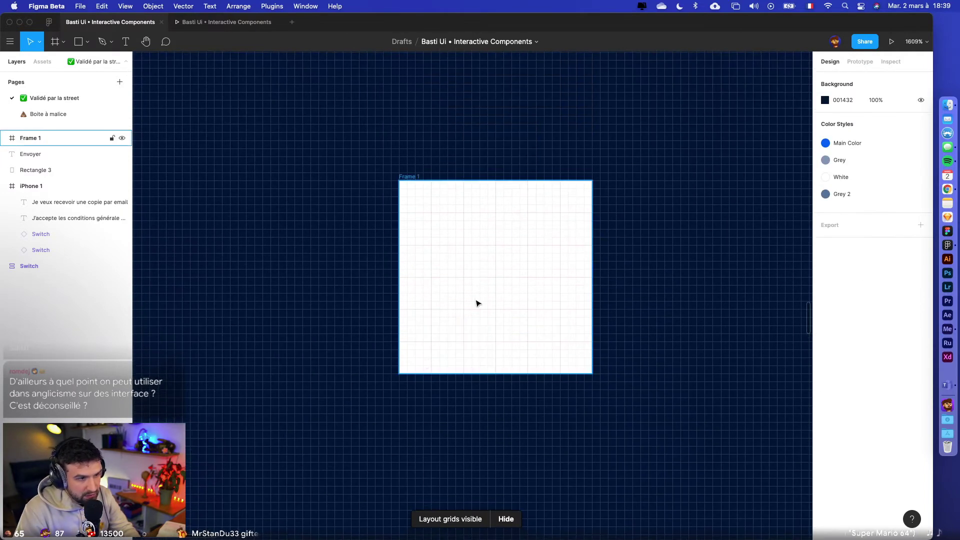
- Draw a rectangle in the lower part of the white frame and resize it to 16 × 12, positioned at X 4, Y 8
click(492, 275)
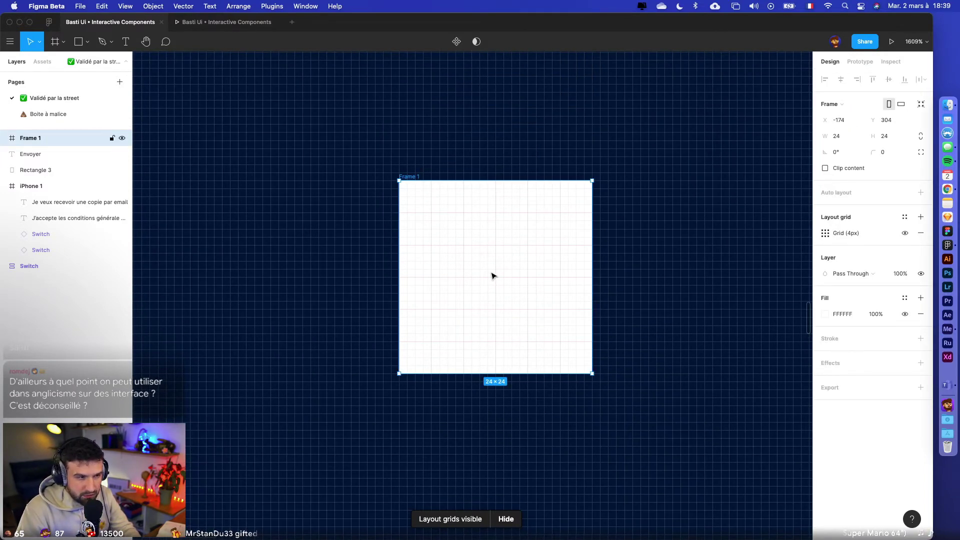
key(r)
mouse_move(463, 245)
mouse_down()
mouse_move(553, 390)
mouse_move(555, 350)
mouse_up()
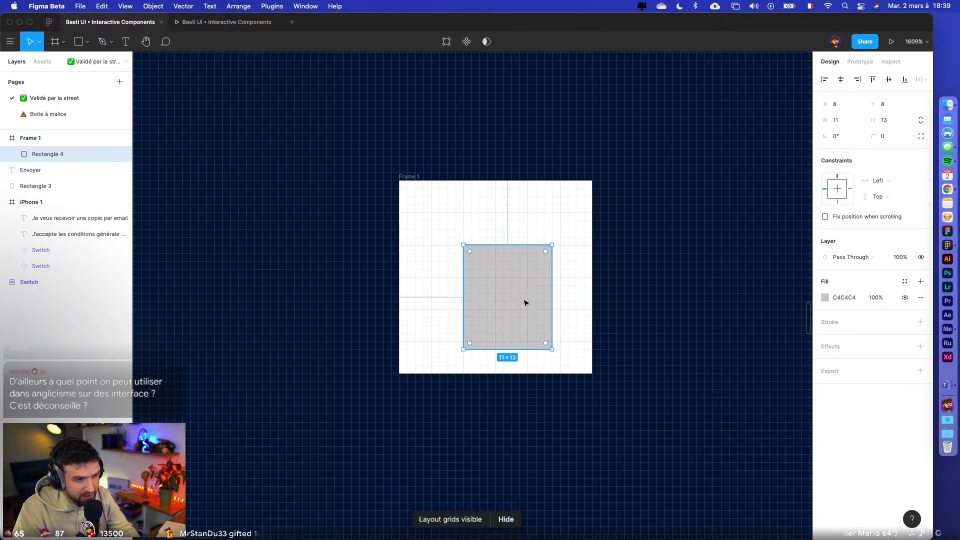
mouse_move(525, 302)
mouse_down()
mouse_move(503, 292)
mouse_move(558, 286)
mouse_up()
drag(455, 285, 432, 283)
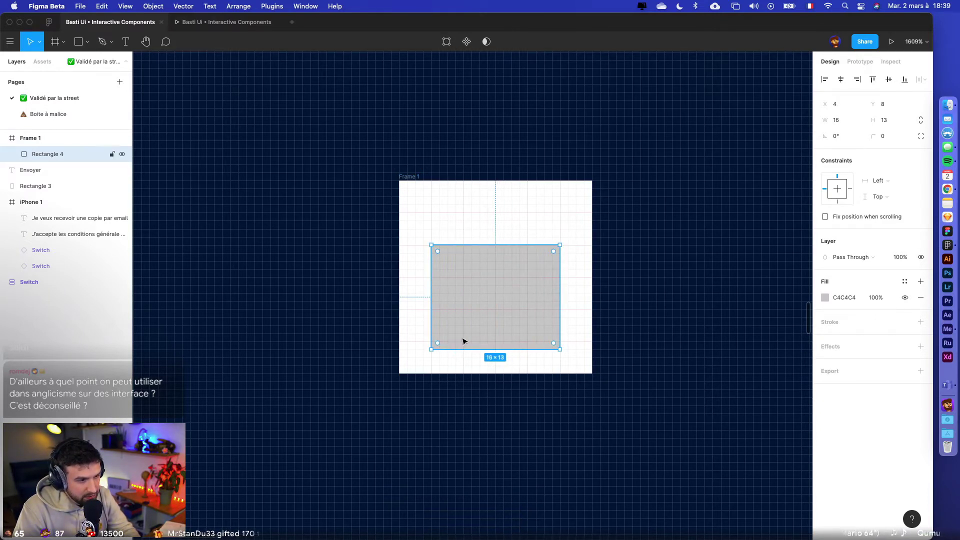
drag(462, 345, 462, 342)
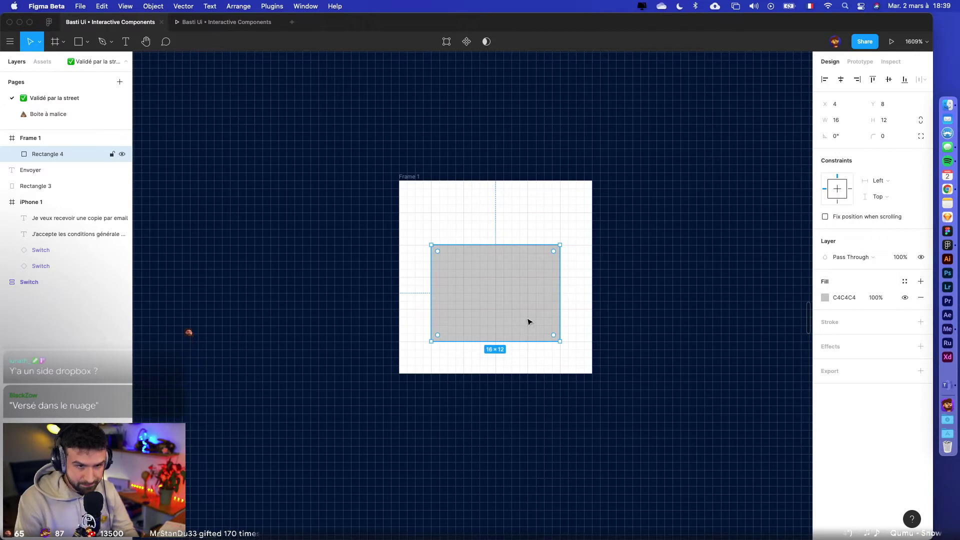
- Delete the top edge of the grey rectangle's path, leaving an open U-shaped tray
double_click(466, 250)
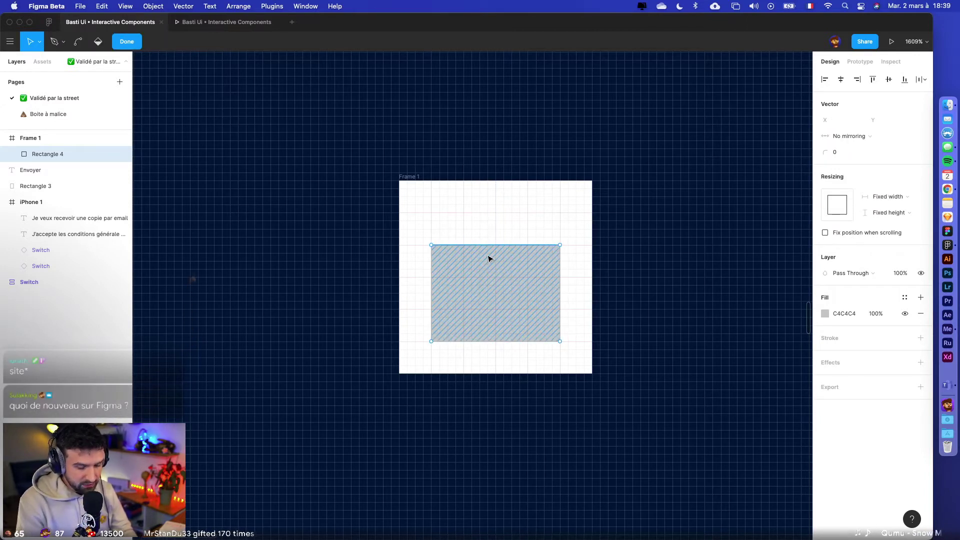
key(Delete)
key(Escape)
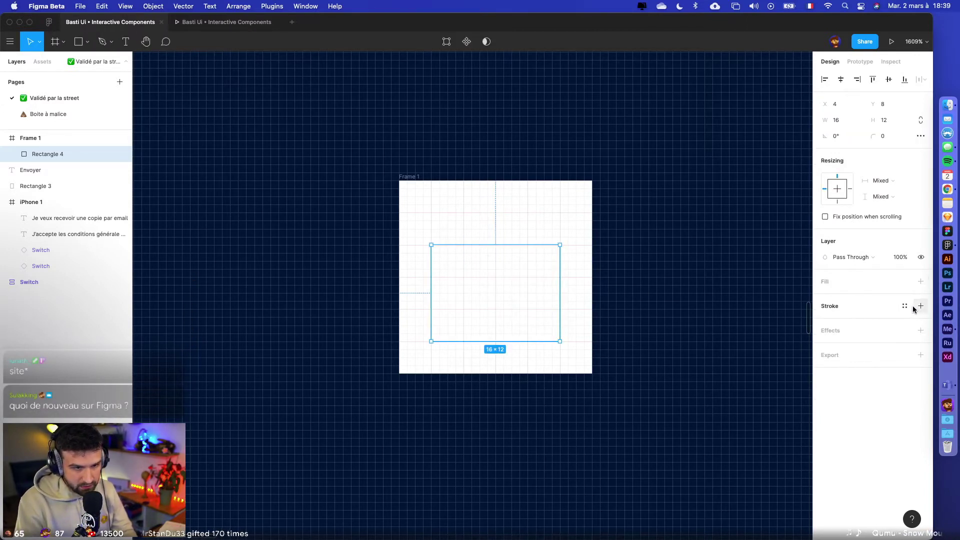
- Add a black stroke to the open tray shape and set its thickness to 2
click(920, 306)
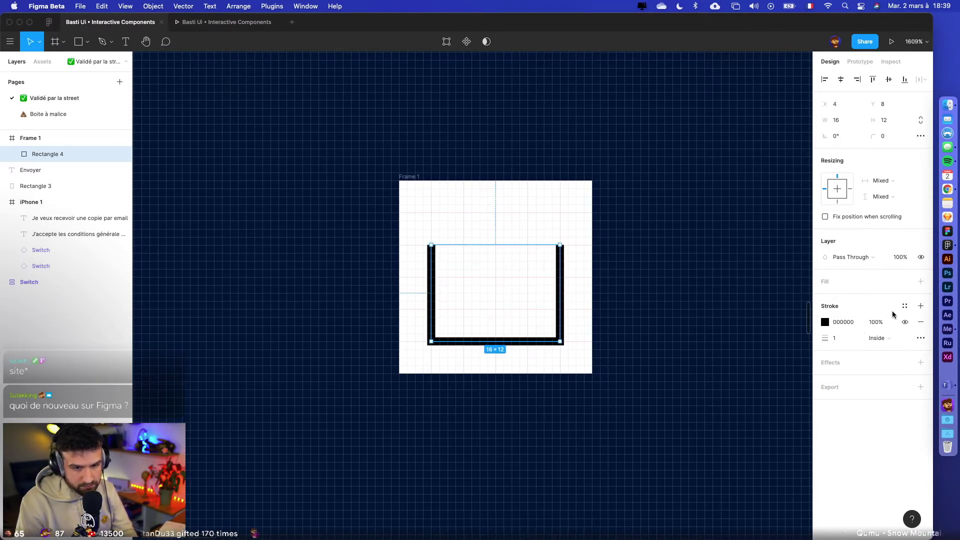
click(845, 338)
text(2)
key(Return)
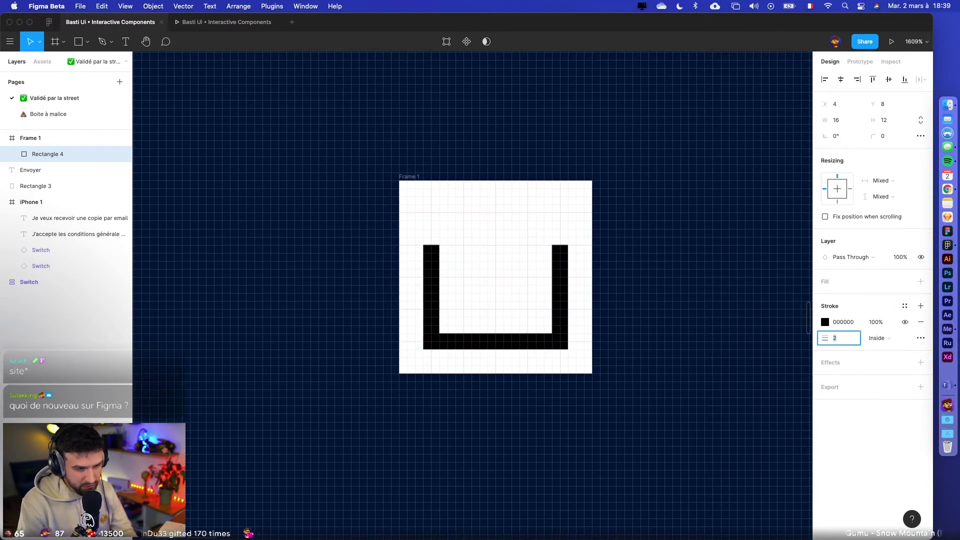
click(692, 407)
click(563, 254)
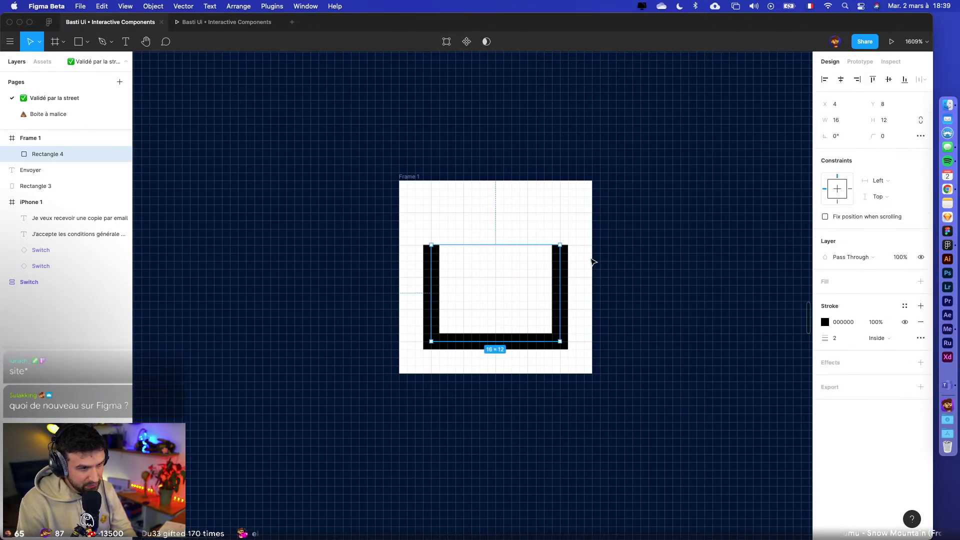
click(595, 262)
- Draw an upward arrow with the Pen tool, centred above and inside the tray, about 8 × 12, with its tip at X 12, Y 4
scroll(581, 279, up, 5)
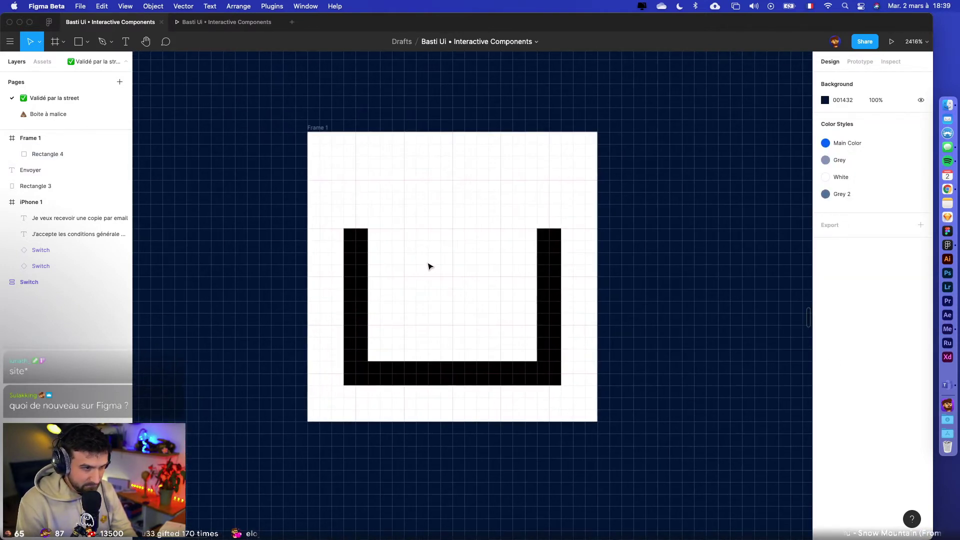
click(102, 41)
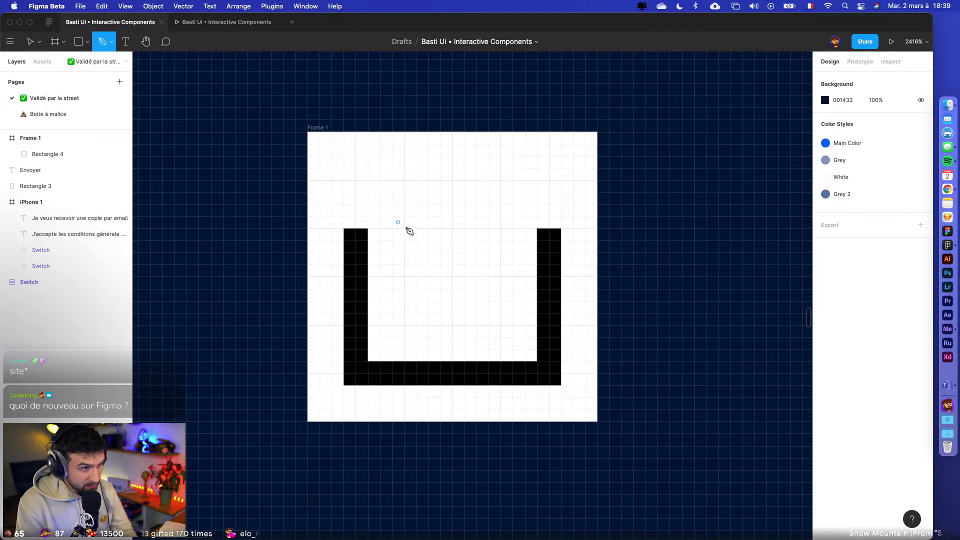
click(410, 223)
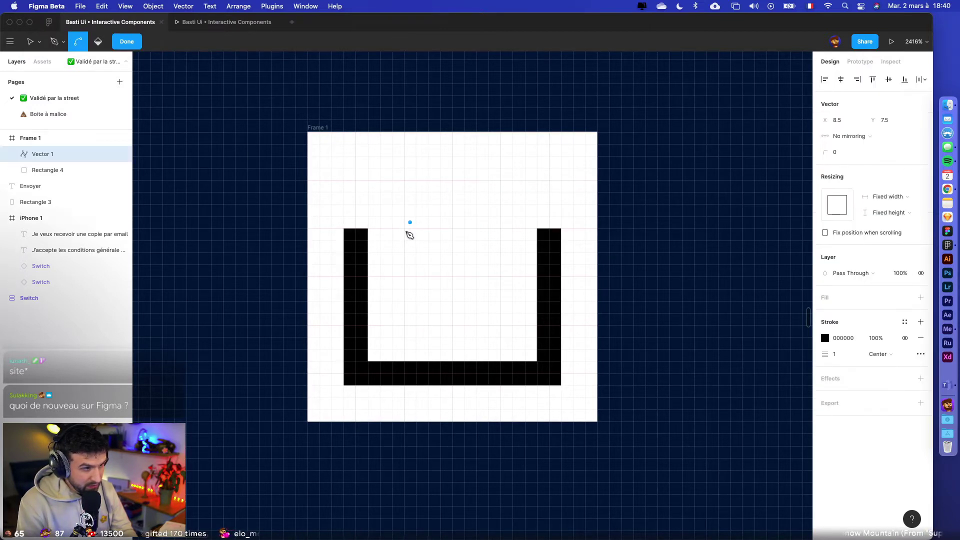
key(Escape)
click(404, 228)
click(452, 180)
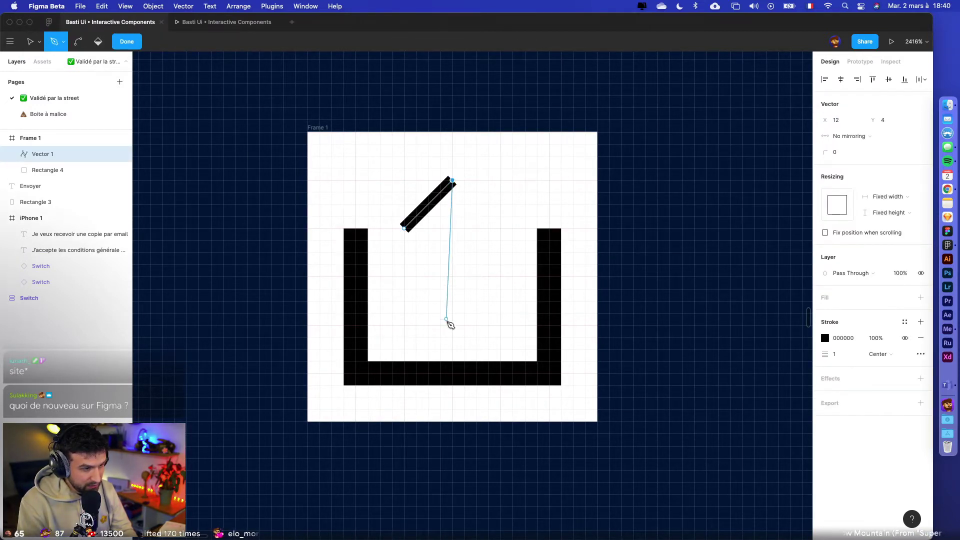
click(452, 325)
click(453, 180)
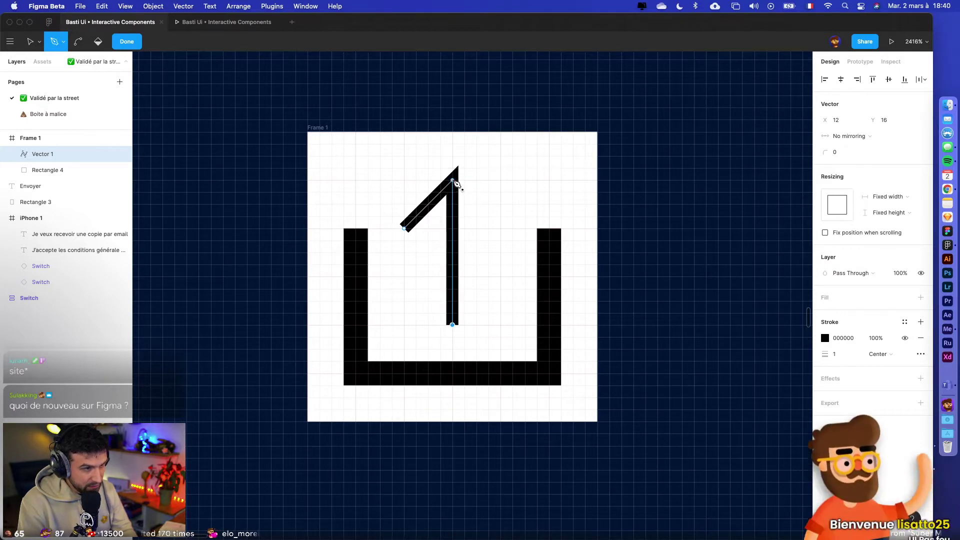
click(500, 229)
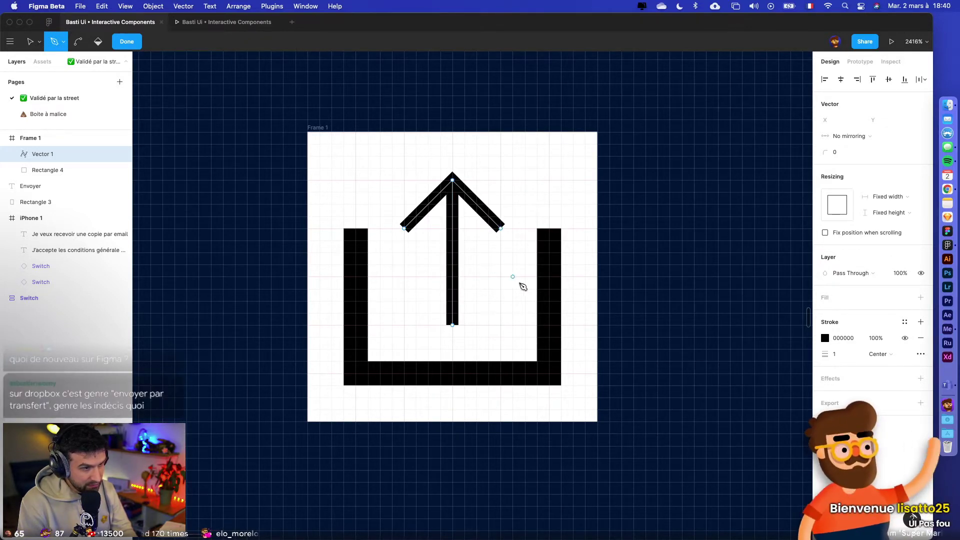
key(Escape)
key(Escape)
scroll(645, 285, down, 3)
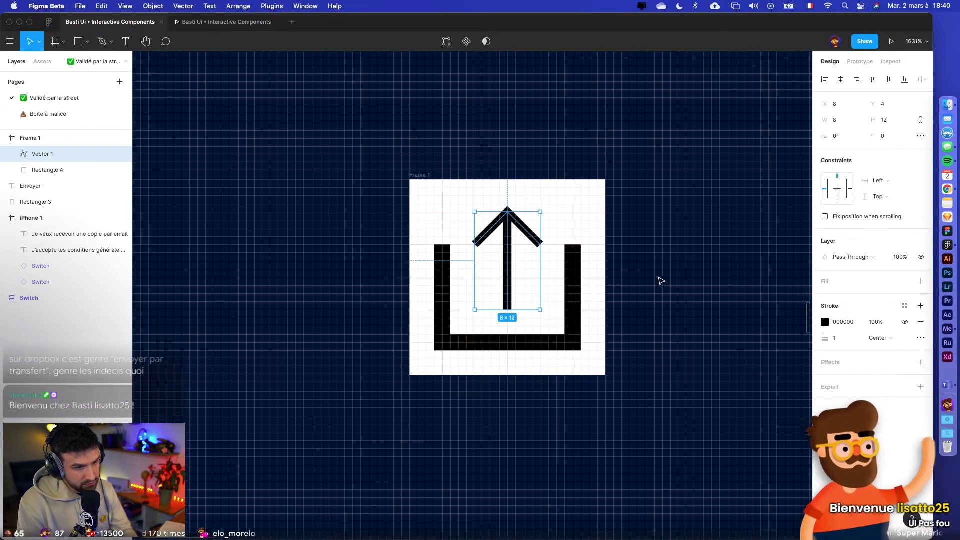
- Set the arrow's stroke thickness to 2
click(836, 338)
text(2)
key(Return)
click(598, 392)
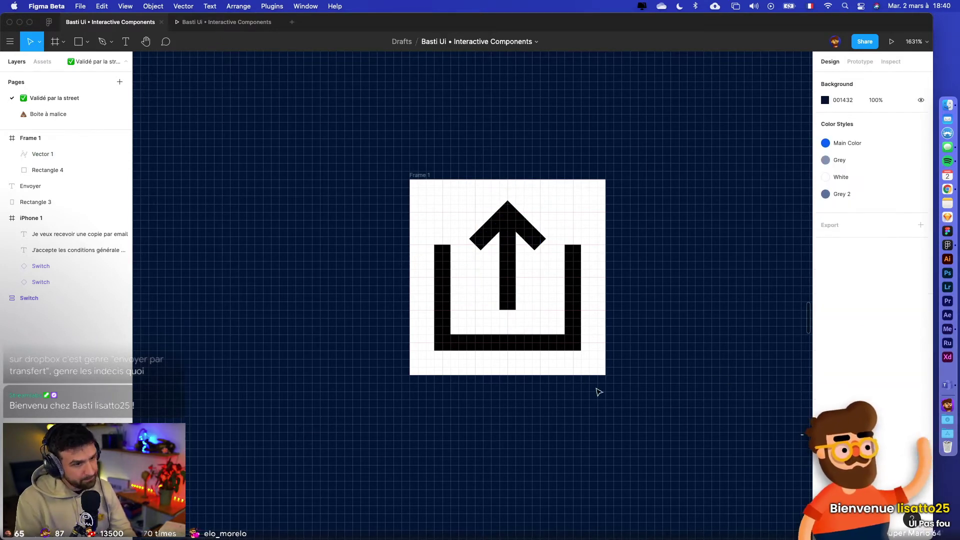
- Try to merge the arrow and the tray into a single shape with a Union
click(568, 313)
shift+click(517, 232)
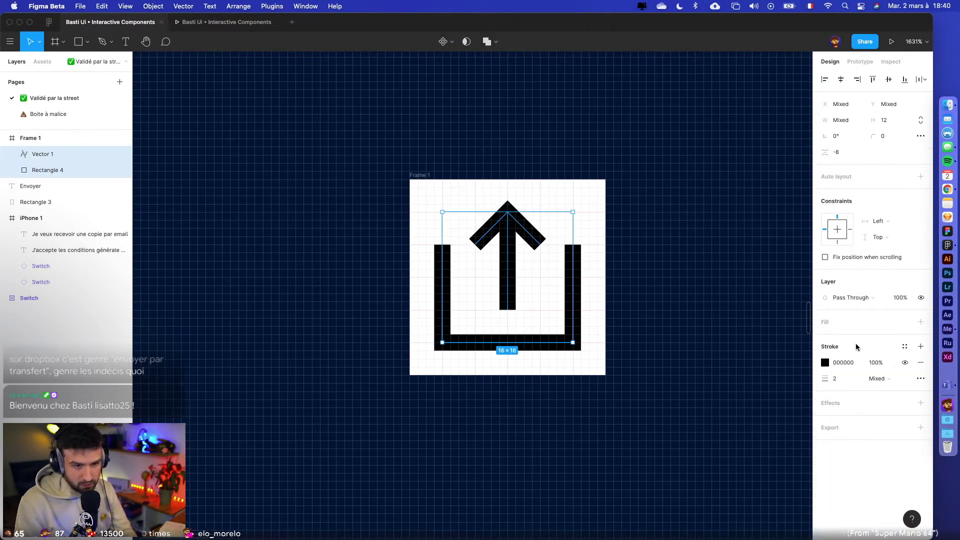
click(486, 42)
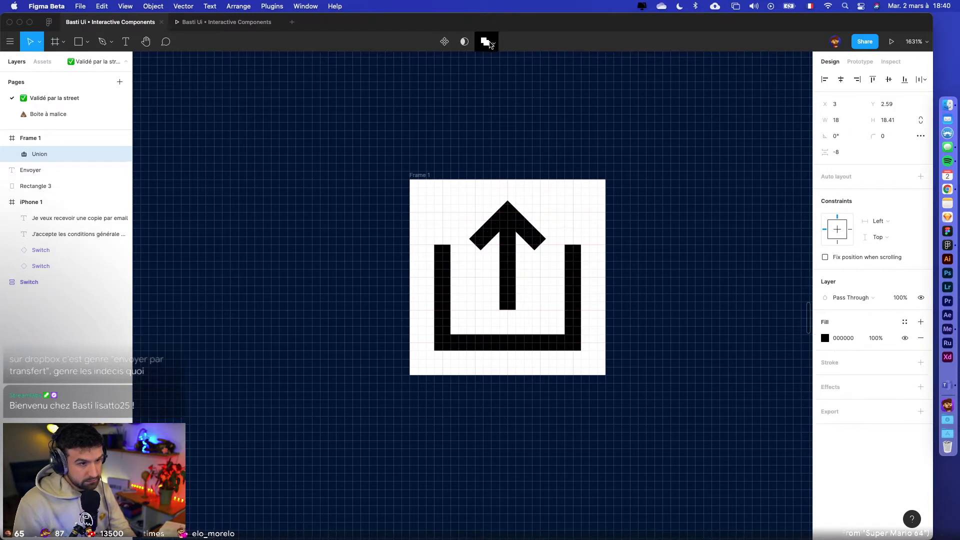
key(cmd+z)
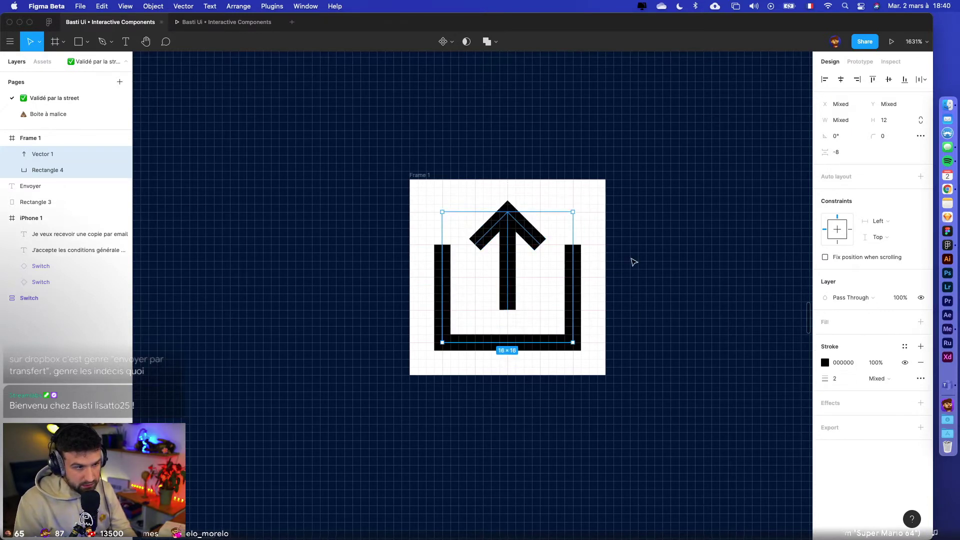
click(459, 188)
key(cmd+z)
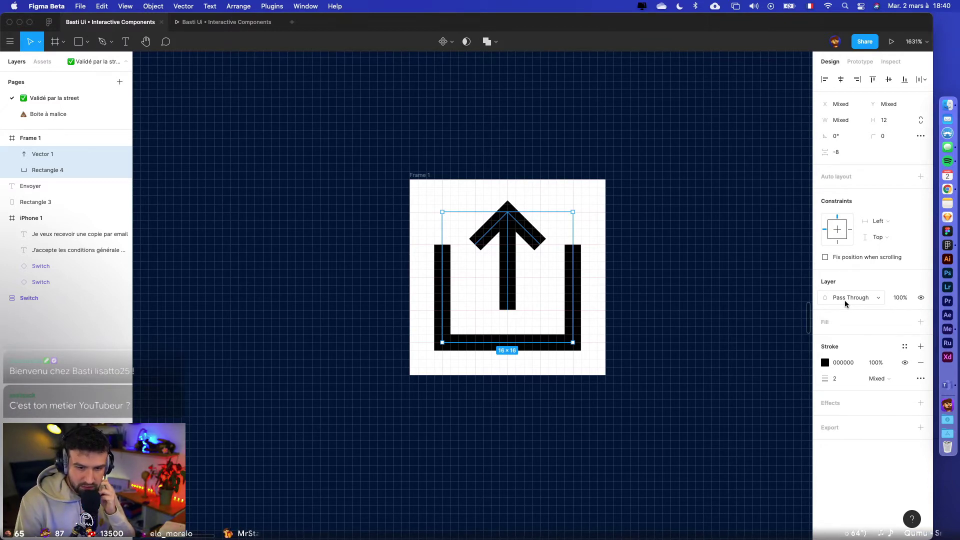
- Apply the Grey 2 color style to the strokes of the arrow and the tray
click(904, 346)
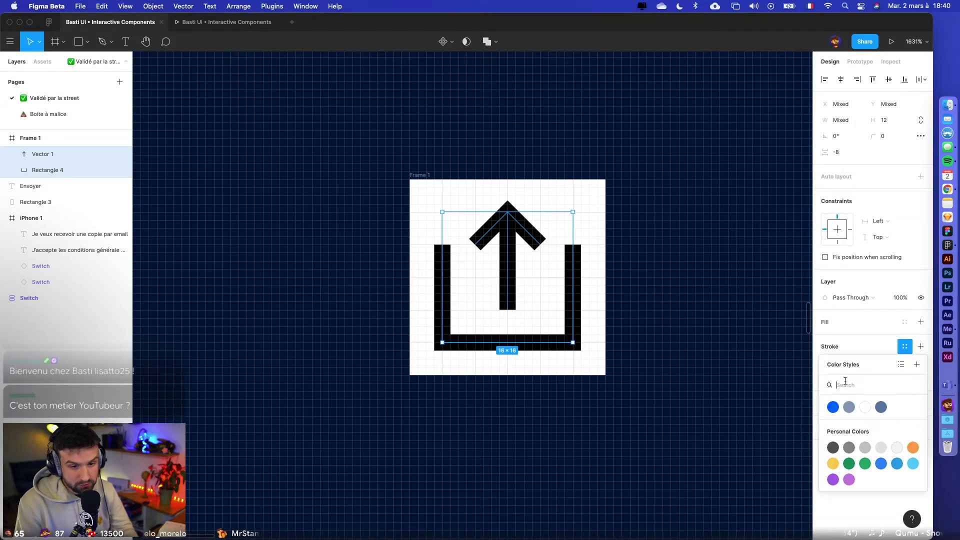
click(881, 407)
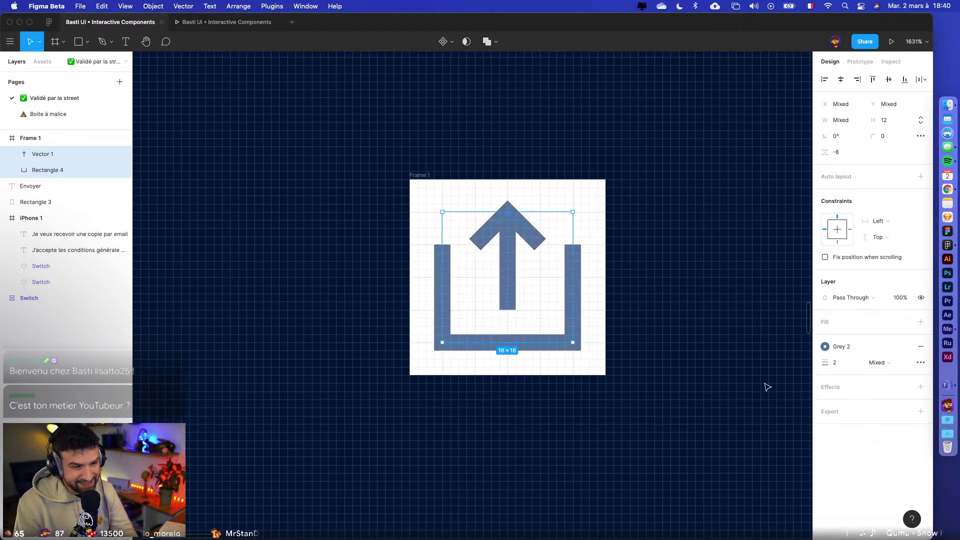
click(671, 375)
- Hide the white fill of the icon's 24 × 24 frame
scroll(671, 375, down, 2)
click(460, 198)
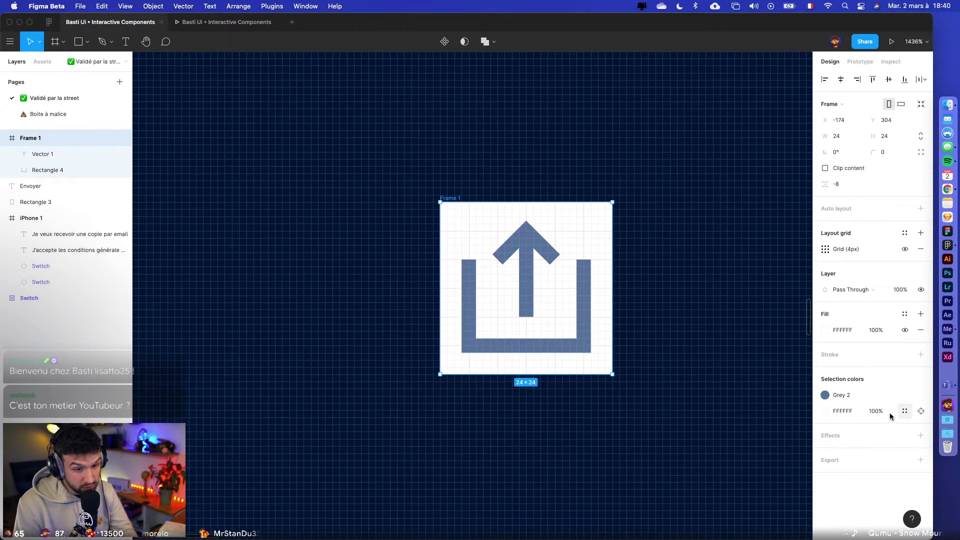
click(905, 330)
- Change the stroke color style of both the arrow and the tray to White
drag(460, 259, 675, 437)
click(861, 350)
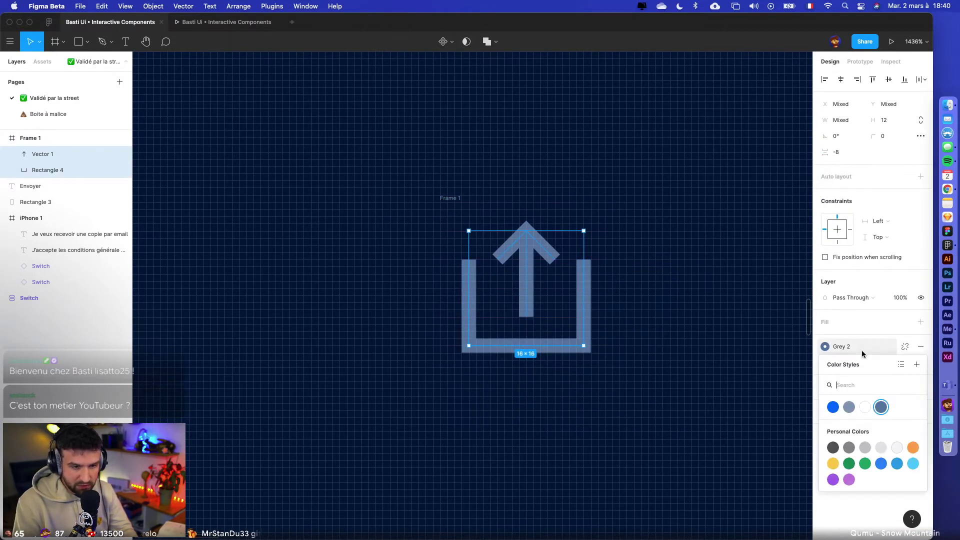
click(866, 422)
click(623, 393)
- Shorten the tray by lowering its open top edge by about one layout-grid cell
scroll(623, 393, up, 5)
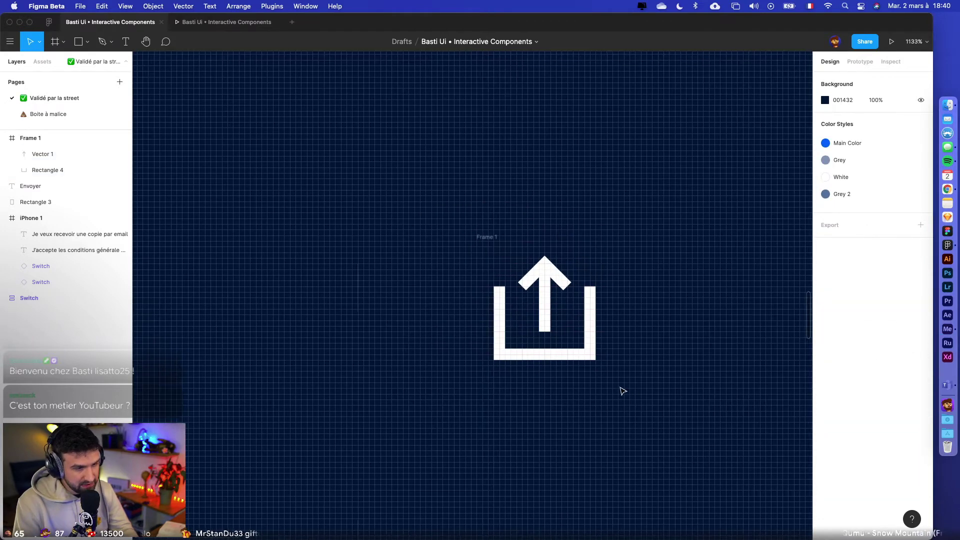
click(569, 232)
drag(530, 204, 529, 249)
click(594, 195)
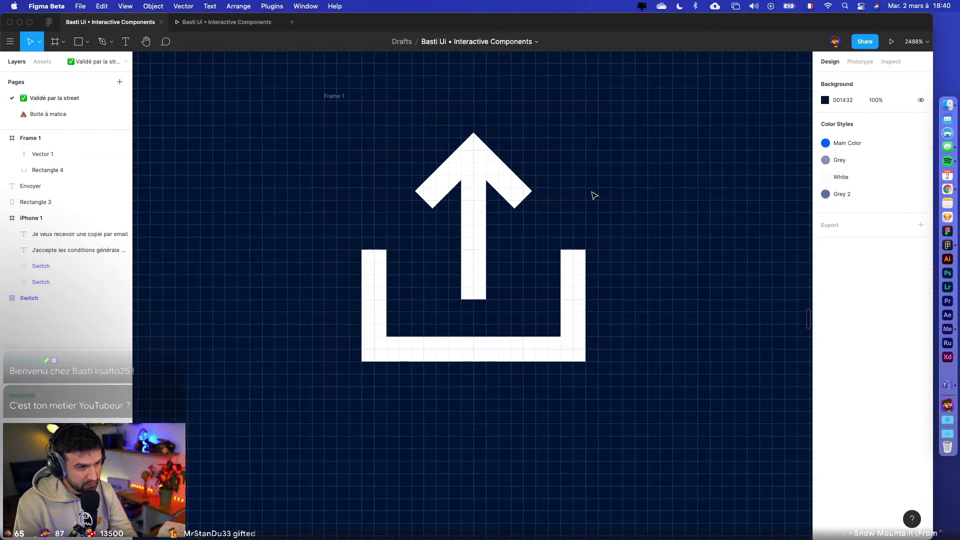
- Convert the 24 × 24 frame holding the upload icon into a component
scroll(664, 270, down, 5)
scroll(478, 242, down, 1)
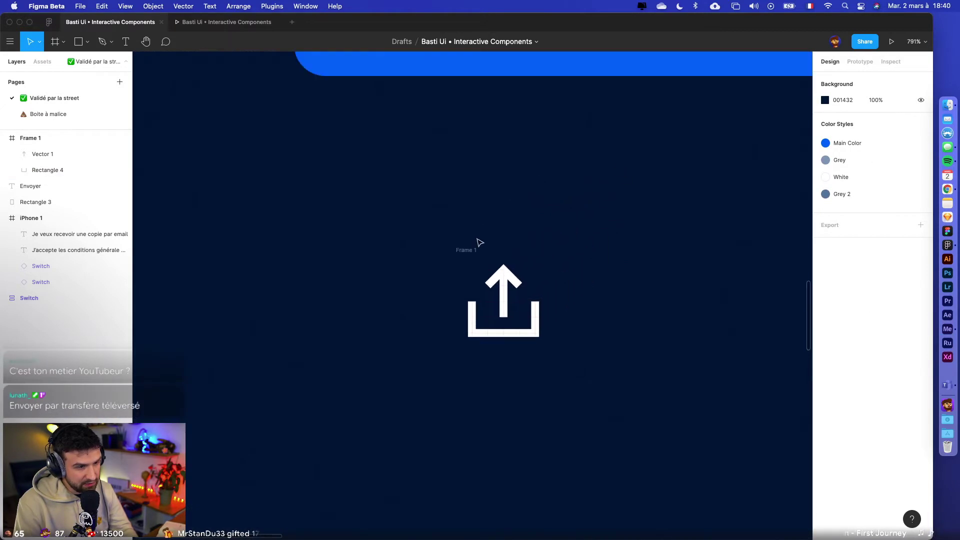
click(469, 249)
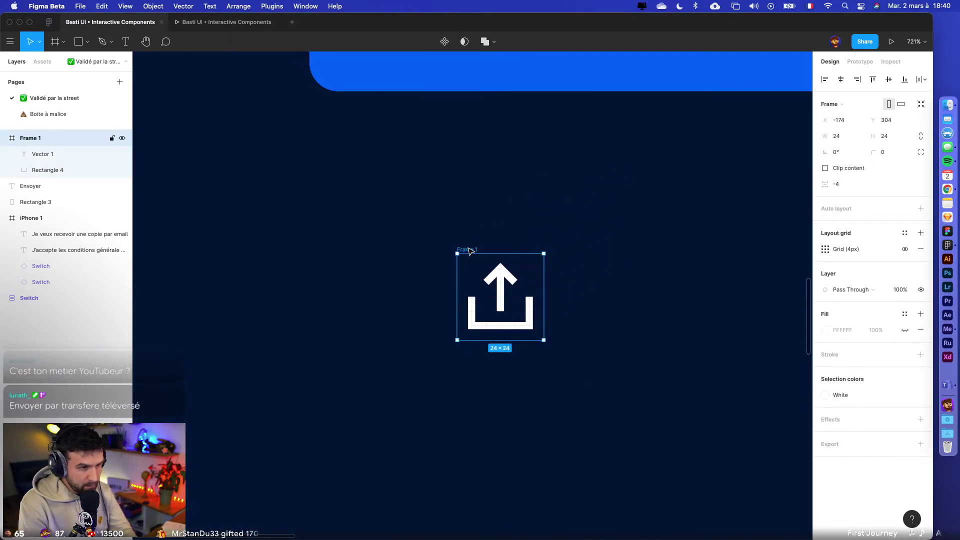
key(super+alt+k)
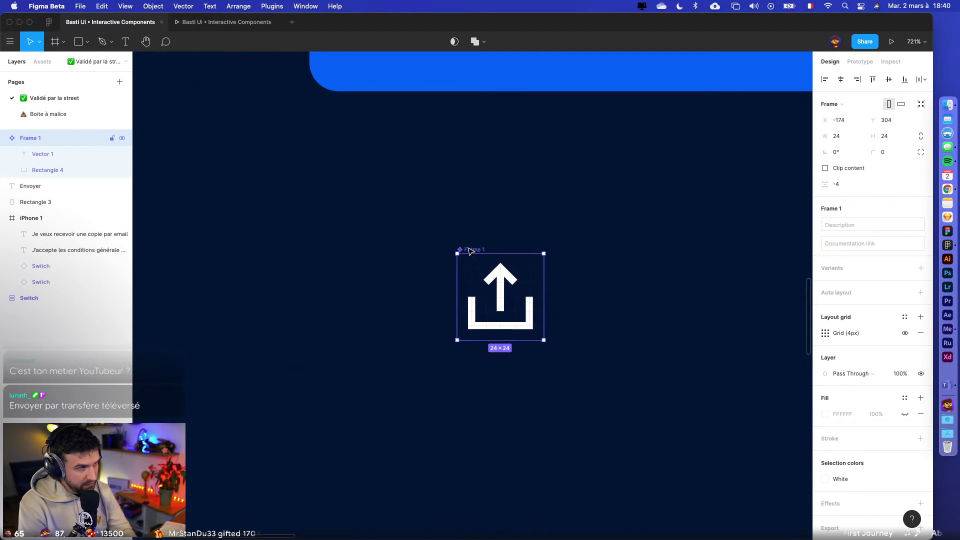
- Rename the upload icon component "Icon Upload"
double_click(38, 140)
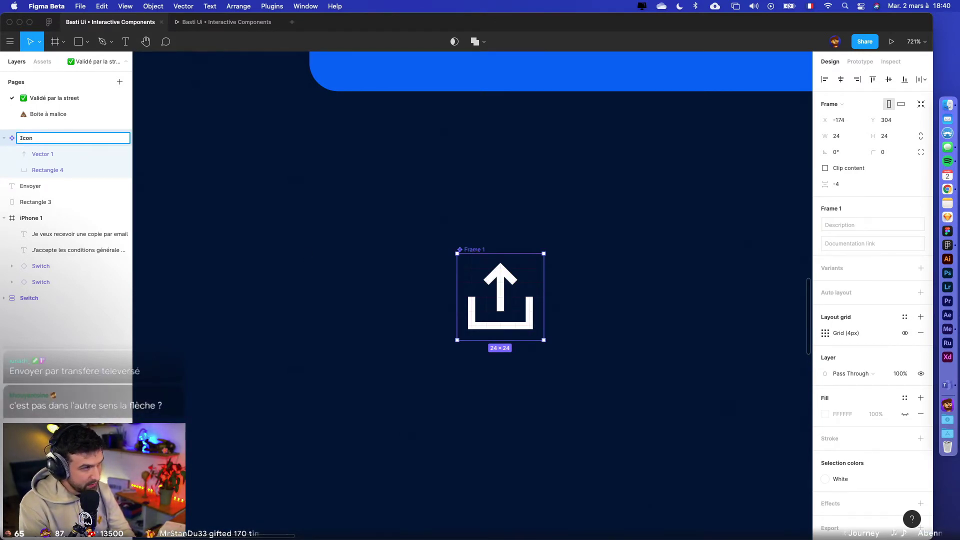
text(Icon Upload)
key(Return)
- Place an instance of the Icon Upload component on the blue button, just before the word "Envoyer"
scroll(264, 245, down, 3)
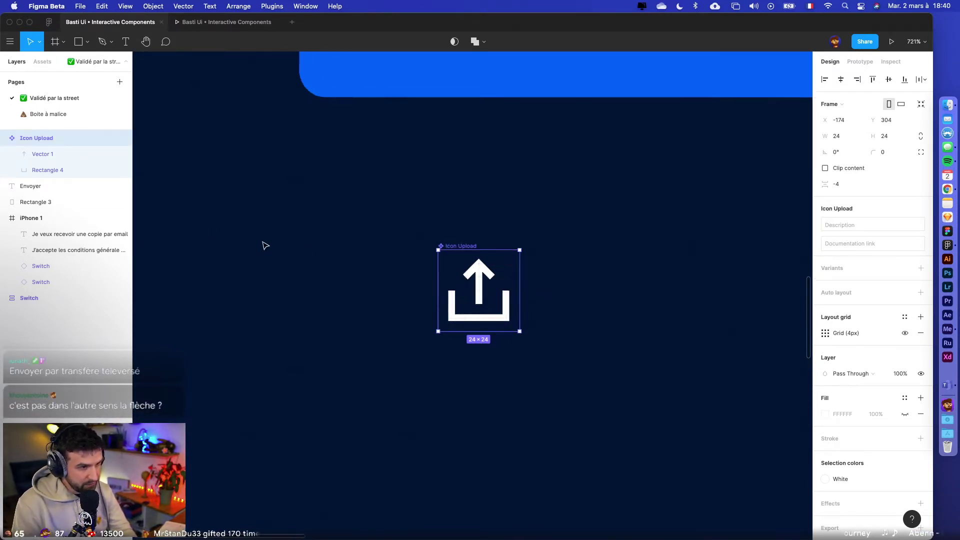
key(Escape)
drag(328, 235, 389, 438)
drag(479, 433, 485, 276)
click(498, 388)
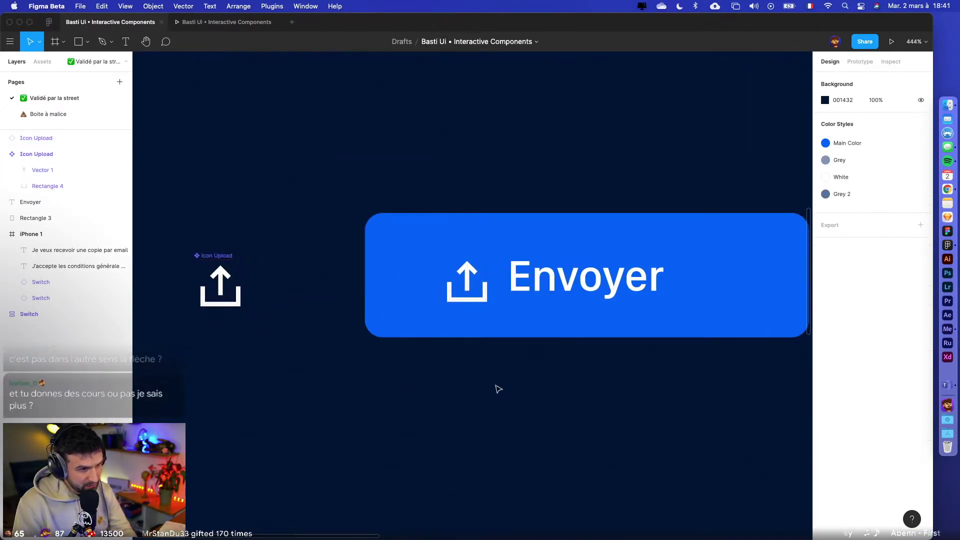
- Remove the 4 px layout grid from the main Icon Upload component
click(466, 288)
click(205, 260)
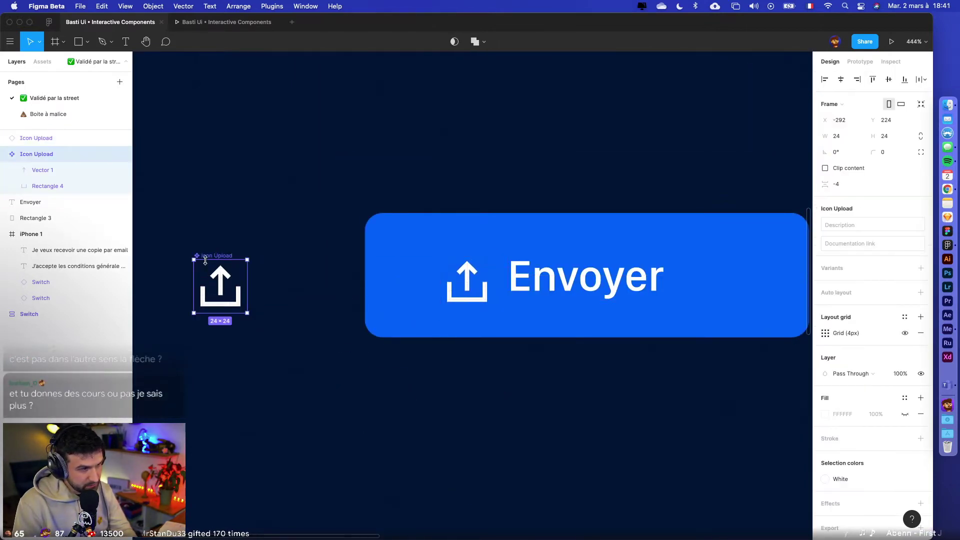
click(921, 333)
click(551, 370)
- Align the icon instance vertically with the "Envoyer" text on the blue button
click(468, 293)
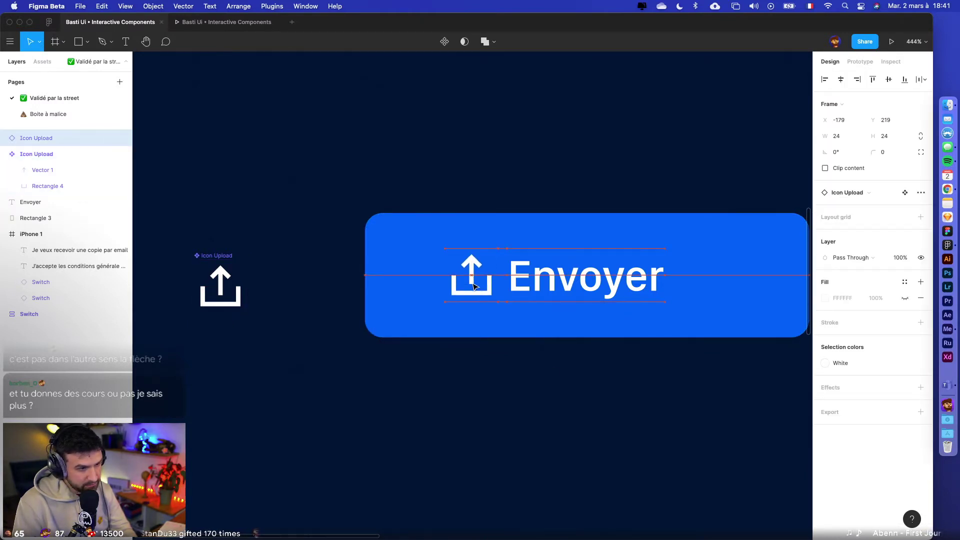
click(548, 372)
scroll(547, 392, down, 5)
scroll(547, 393, up, 5)
- Shift the "Envoyer" text 4 px to the right, leaving an 8 px gap between it and the icon
click(468, 236)
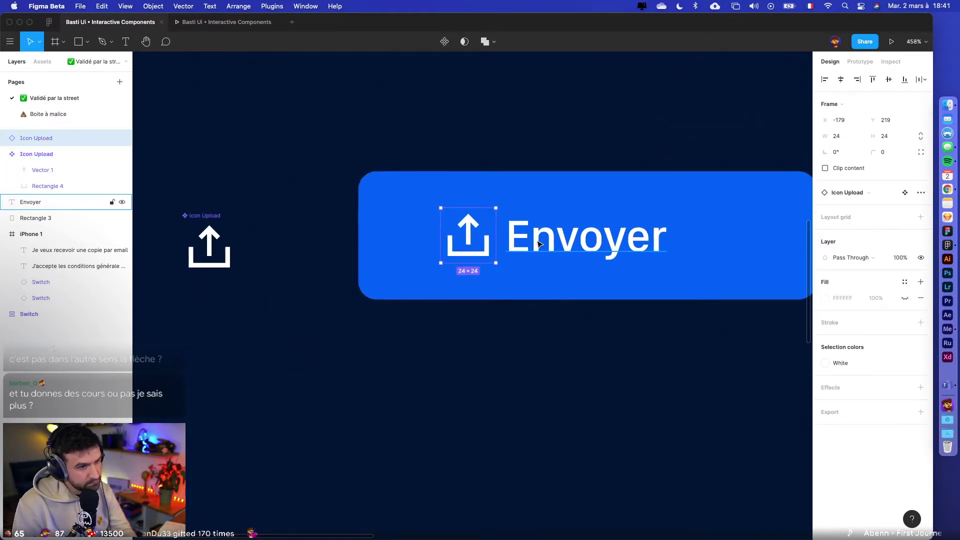
shift+click(542, 244)
scroll(525, 315, right, 3)
click(443, 225)
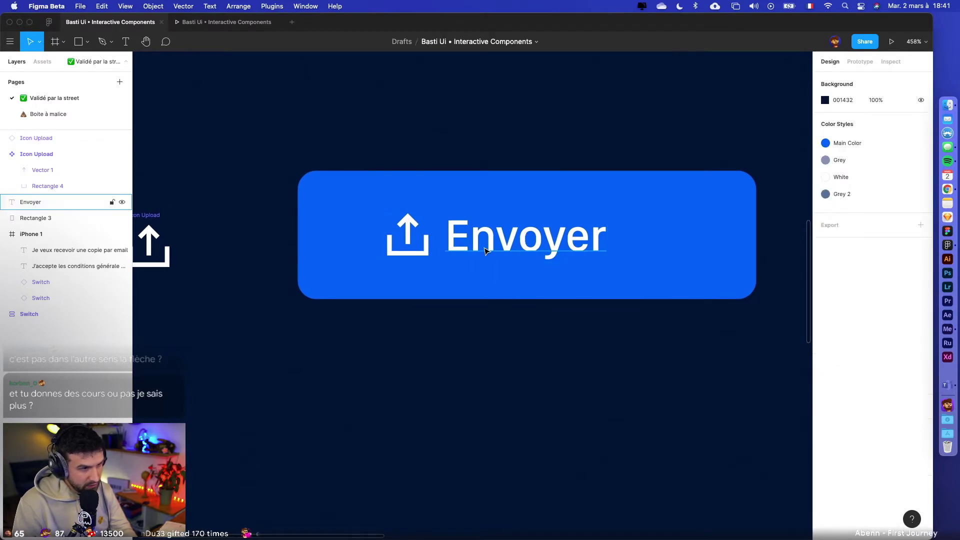
click(447, 238)
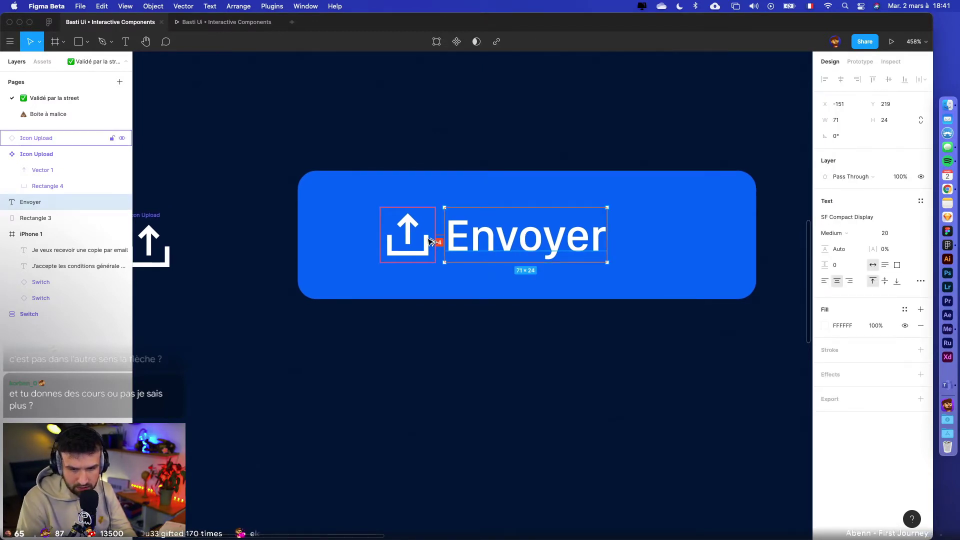
key(Right)
key(Right)
key(Right)
key(Right)
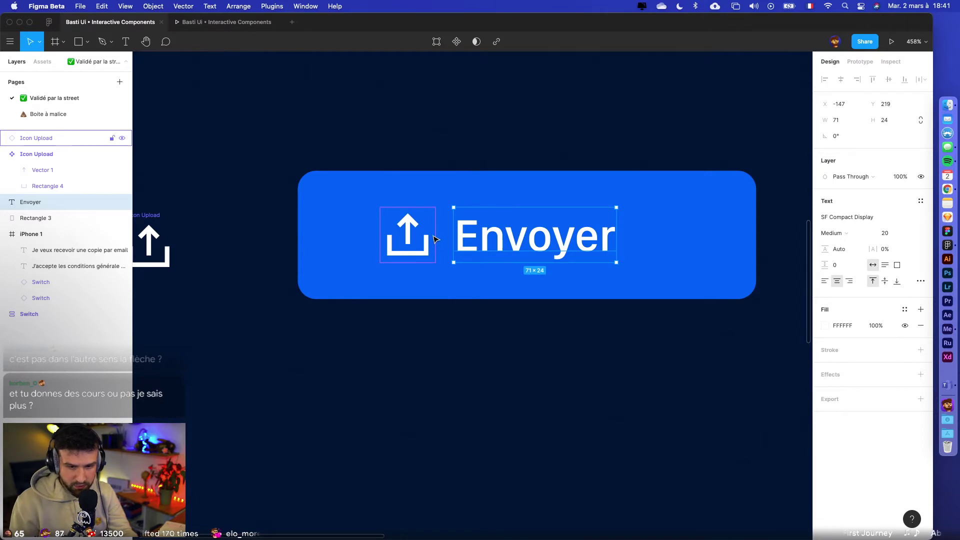
- Group the icon instance with the "Envoyer" text and centre the group on the blue rectangle
shift+click(407, 235)
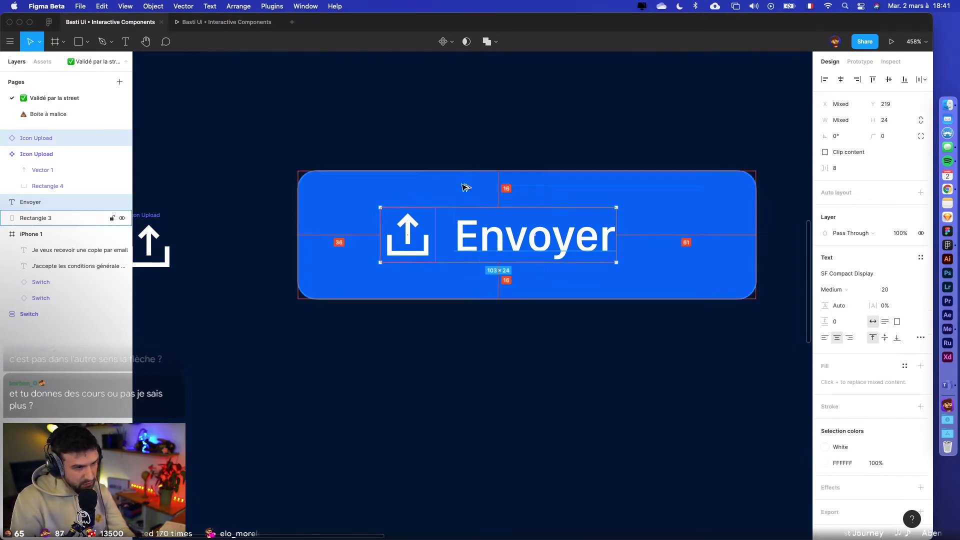
key(super+g)
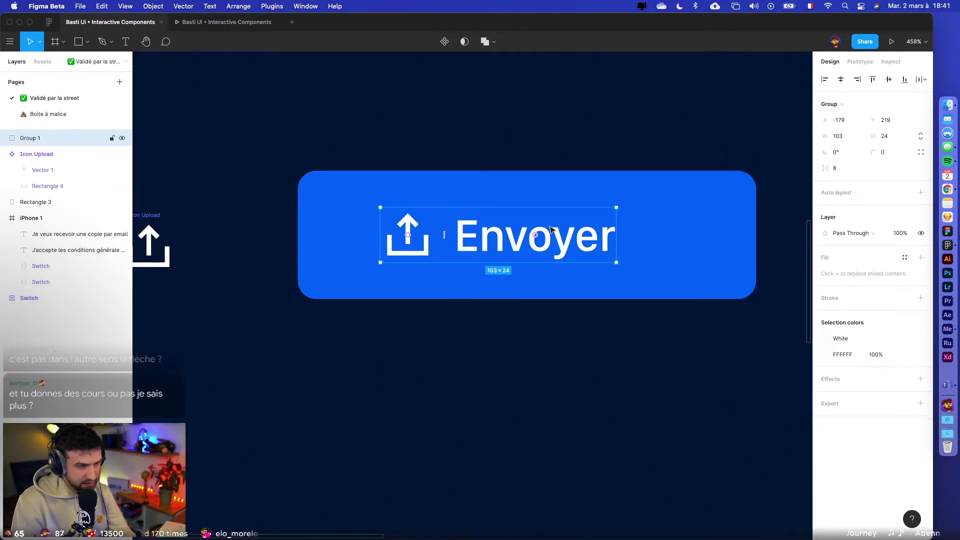
click(840, 79)
key(super+z)
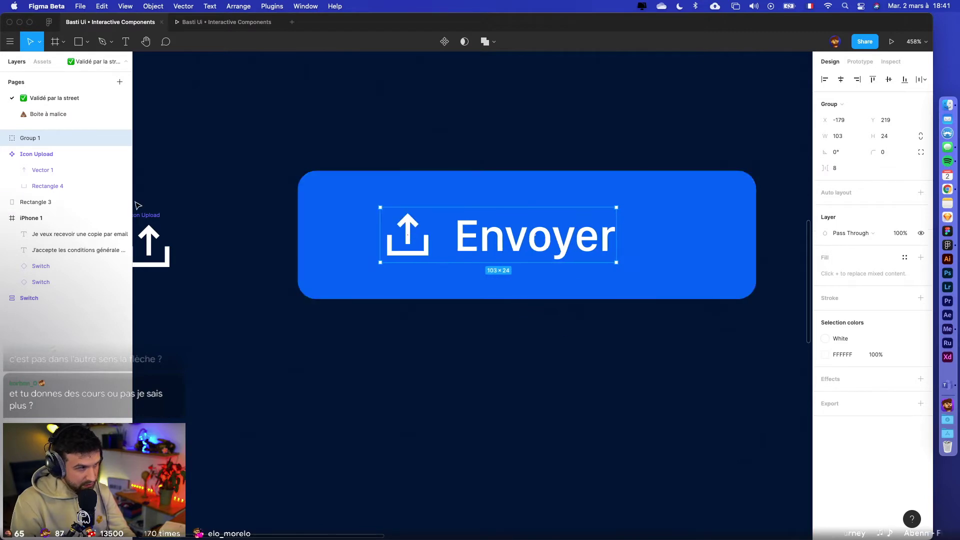
drag(471, 250, 505, 245)
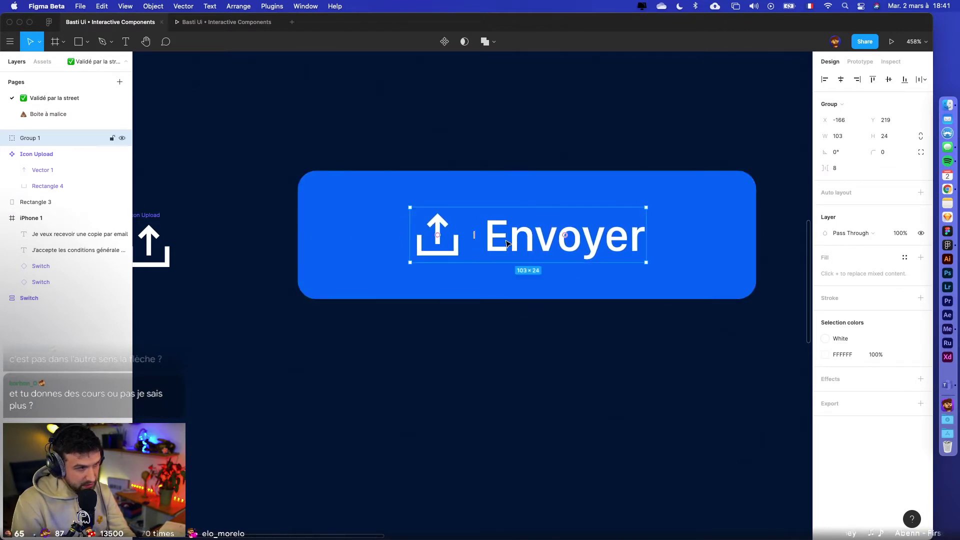
click(516, 193)
click(606, 248)
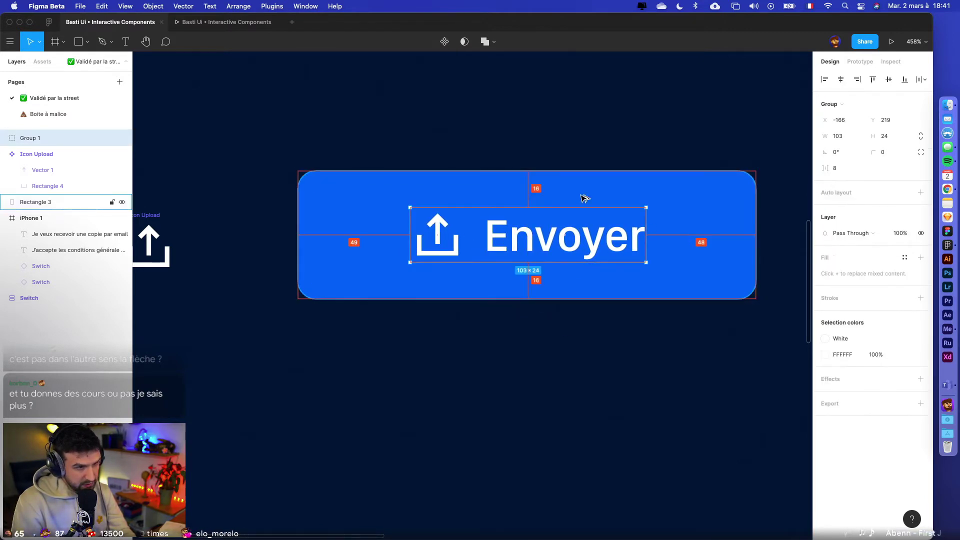
click(467, 360)
click(440, 240)
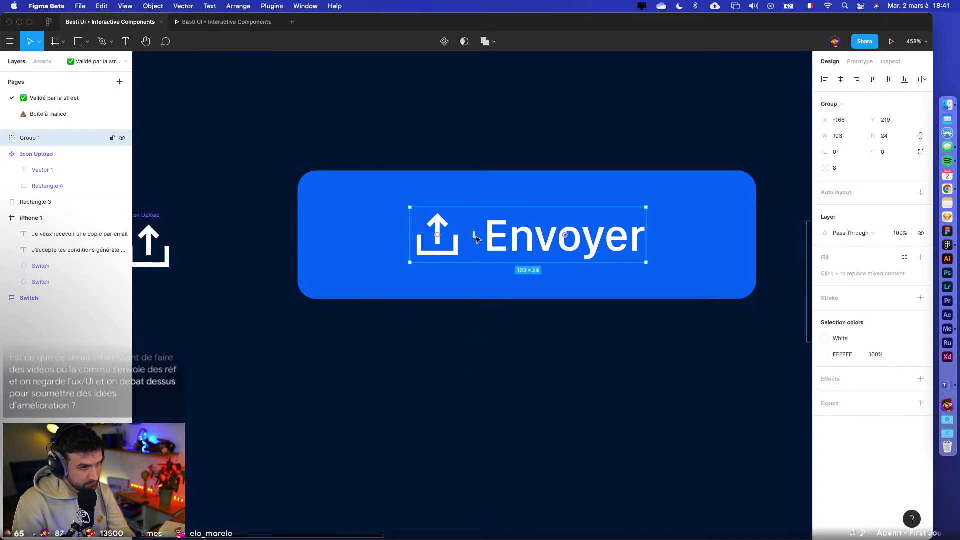
click(347, 227)
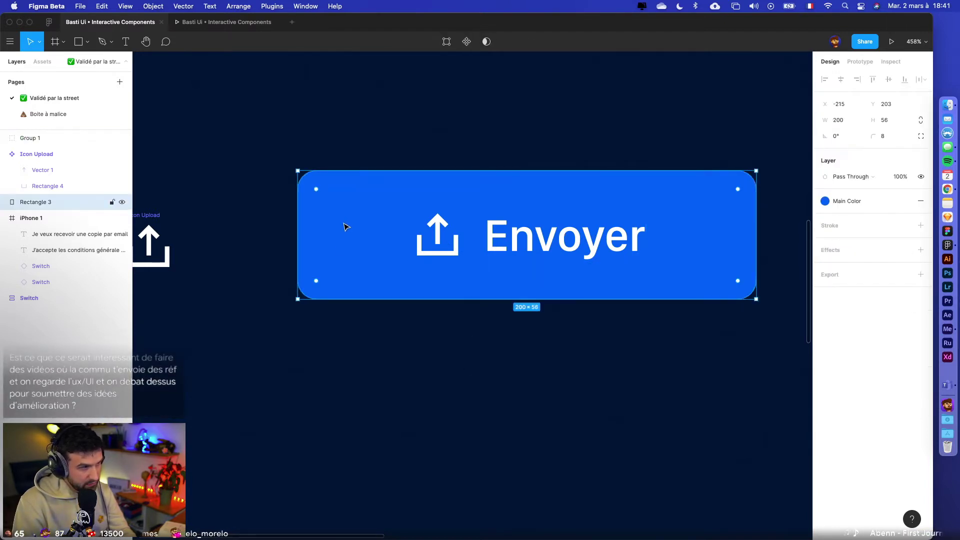
click(358, 339)
click(45, 202)
click(36, 154)
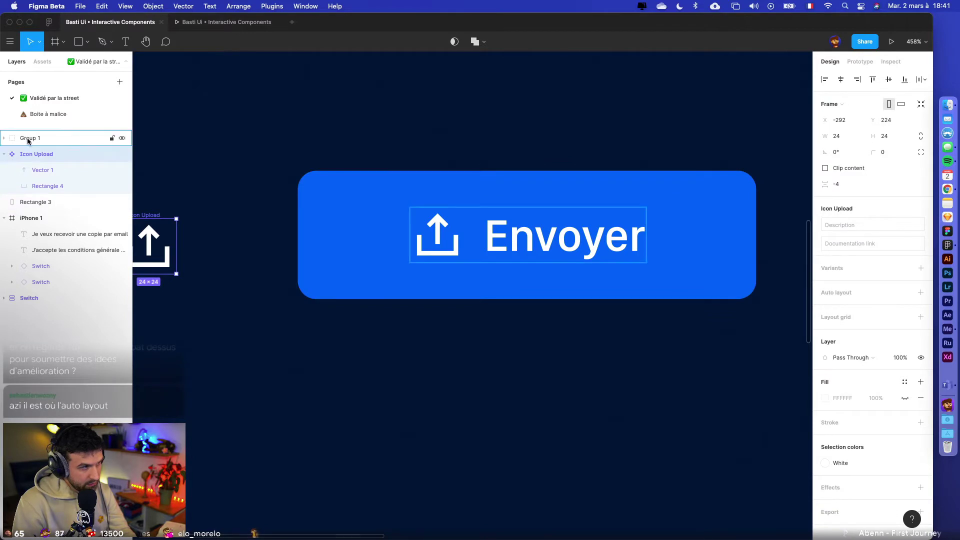
click(29, 139)
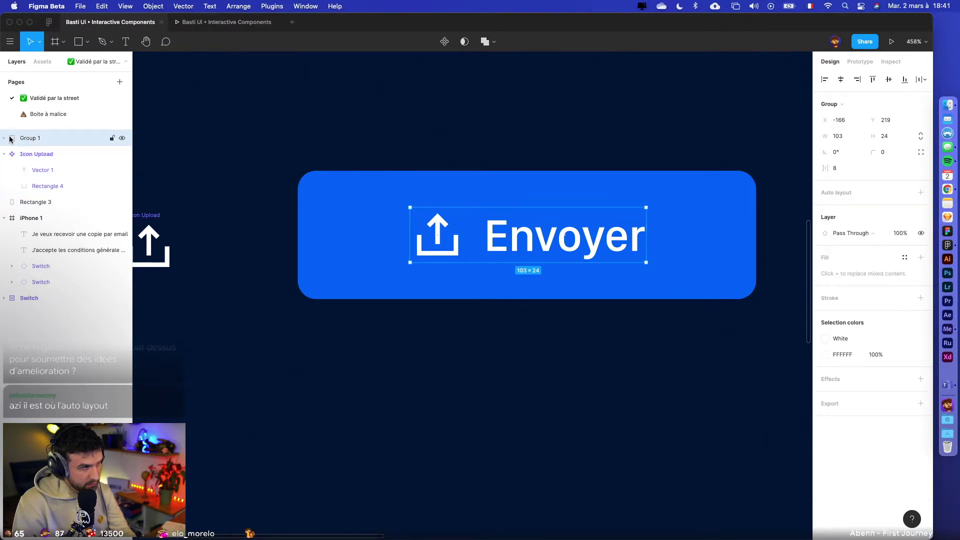
- Move the blue rectangle and its icon-and-text group into the iPhone frame, below the two switch rows and left-aligned with their labels
drag(628, 367, 407, 180)
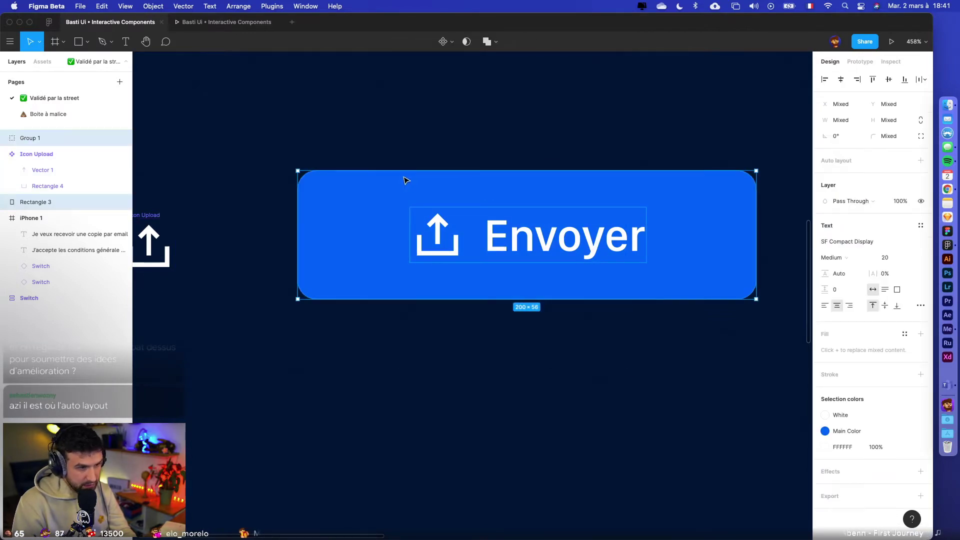
scroll(405, 180, down, 10)
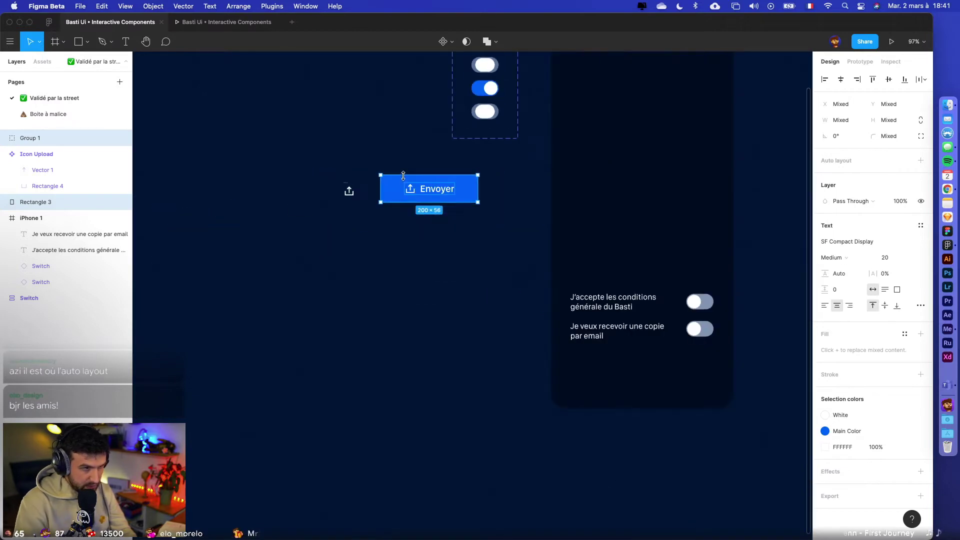
scroll(327, 164, right, 2)
drag(363, 185, 542, 360)
scroll(555, 365, up, 5)
scroll(538, 361, right, 1)
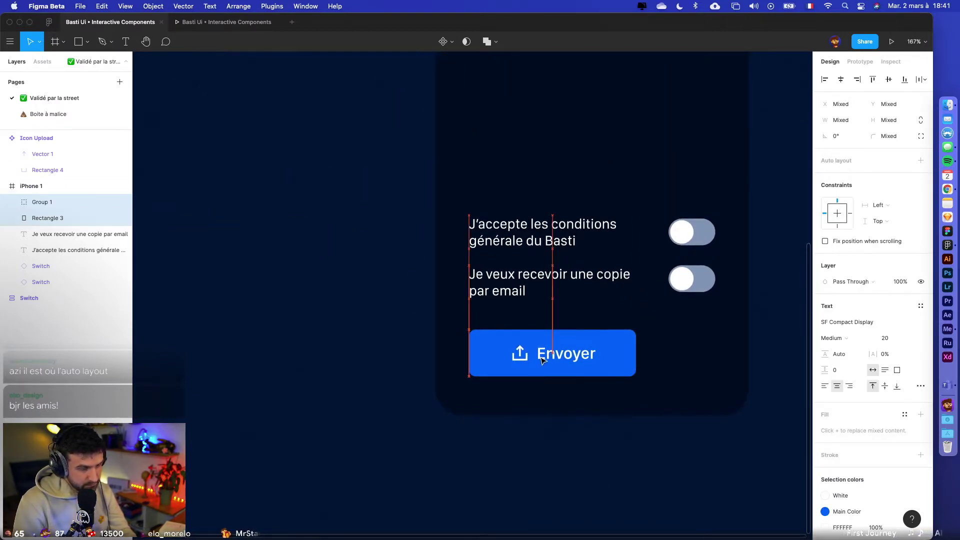
- Widen the blue button rectangle to 295 px so it ends flush with the switches
click(574, 456)
scroll(530, 410, right, 3)
click(506, 354)
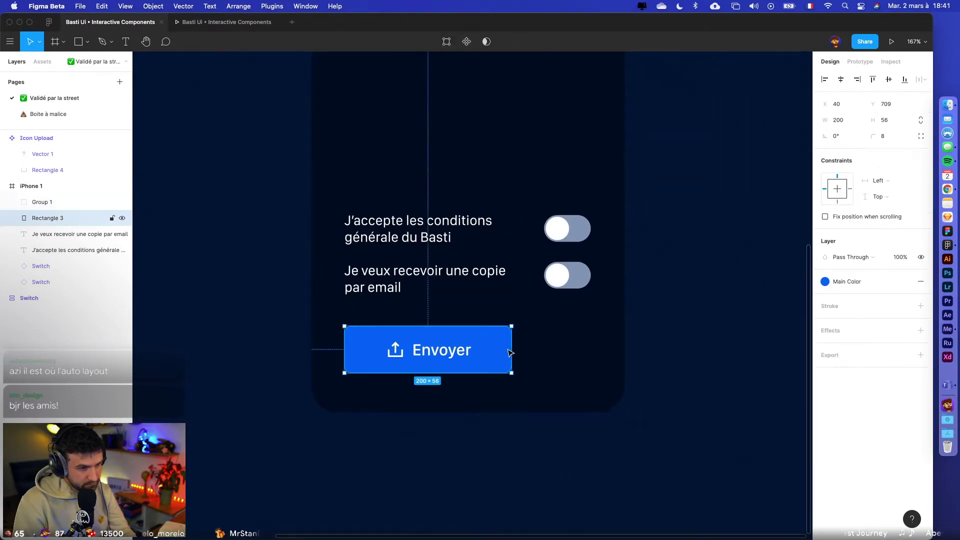
drag(509, 353, 595, 348)
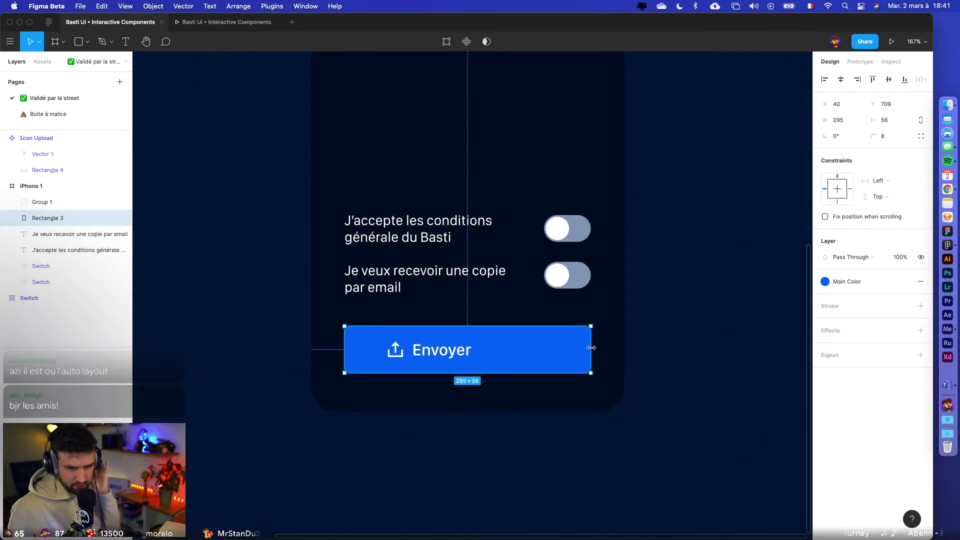
- Centre the icon-and-text group horizontally within the widened blue button
click(441, 345)
drag(441, 345, 481, 346)
shift+click(540, 352)
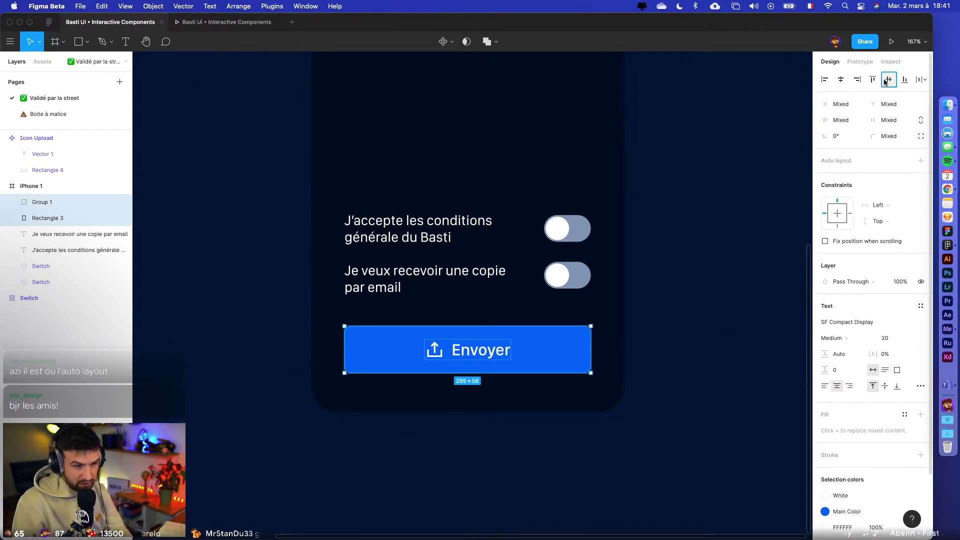
click(515, 324)
click(434, 349)
scroll(470, 373, down, 5)
click(478, 377)
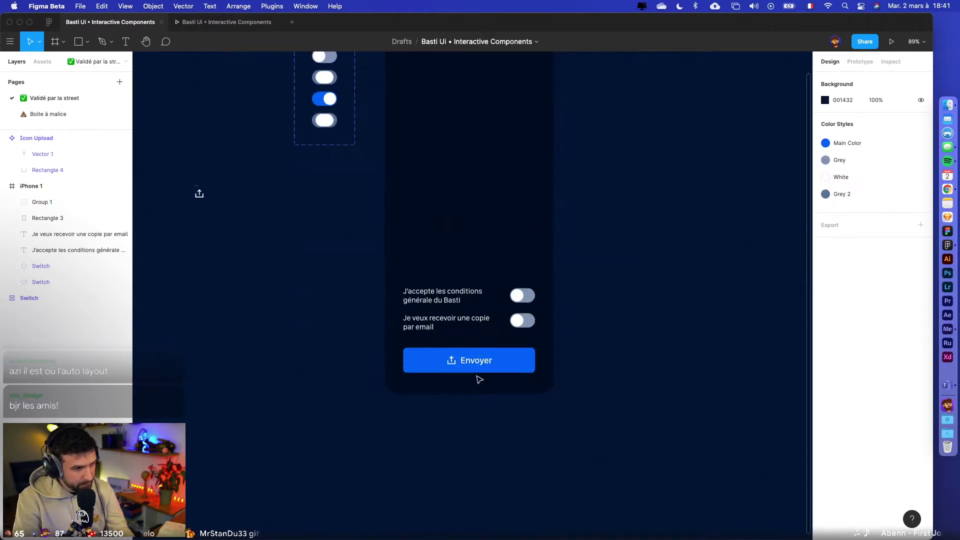
- Check the button's margins to the phone frame and nudge the rectangle and its label group up 1 px
click(471, 366)
click(533, 364)
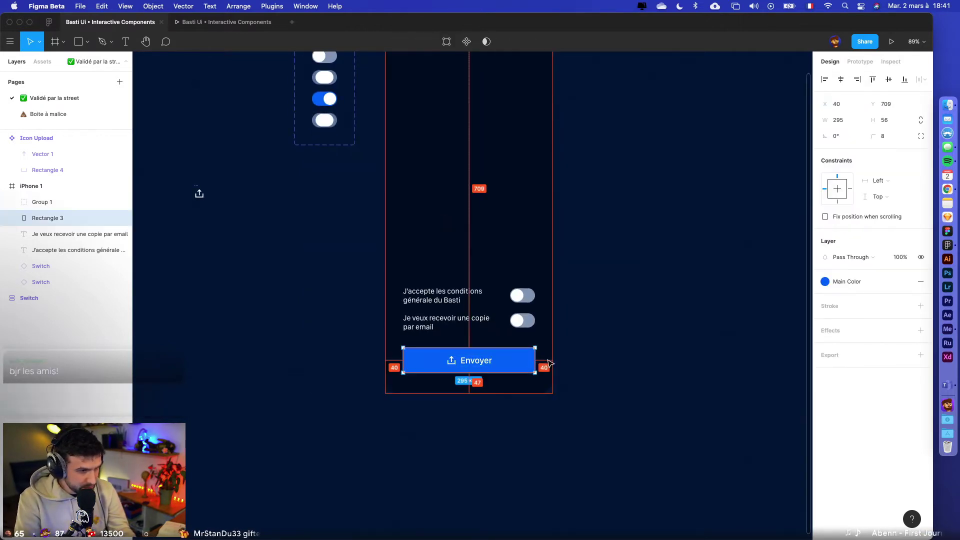
click(483, 364)
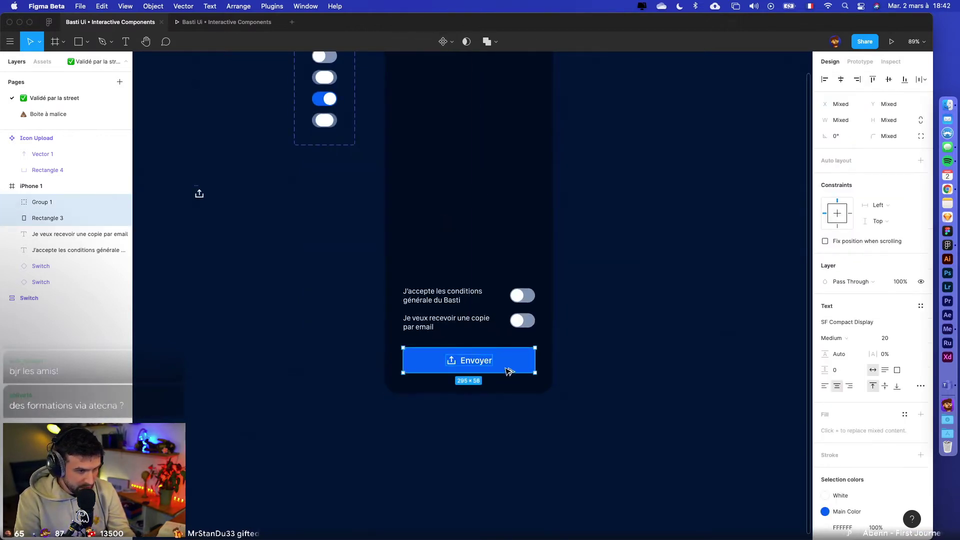
click(505, 412)
- Check the spacing around the "Je veux recevoir une copie par email" row and between the button's icon and text
click(417, 323)
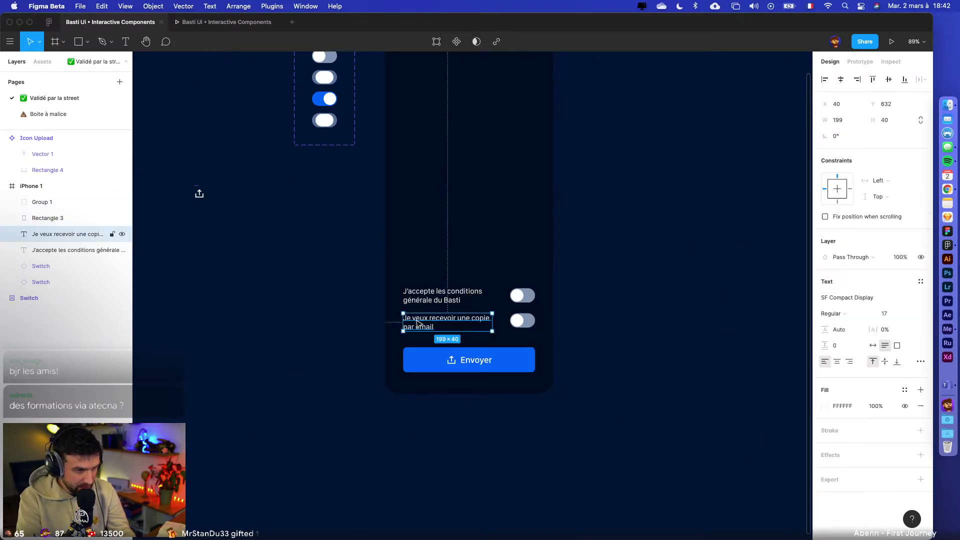
click(527, 329)
click(415, 324)
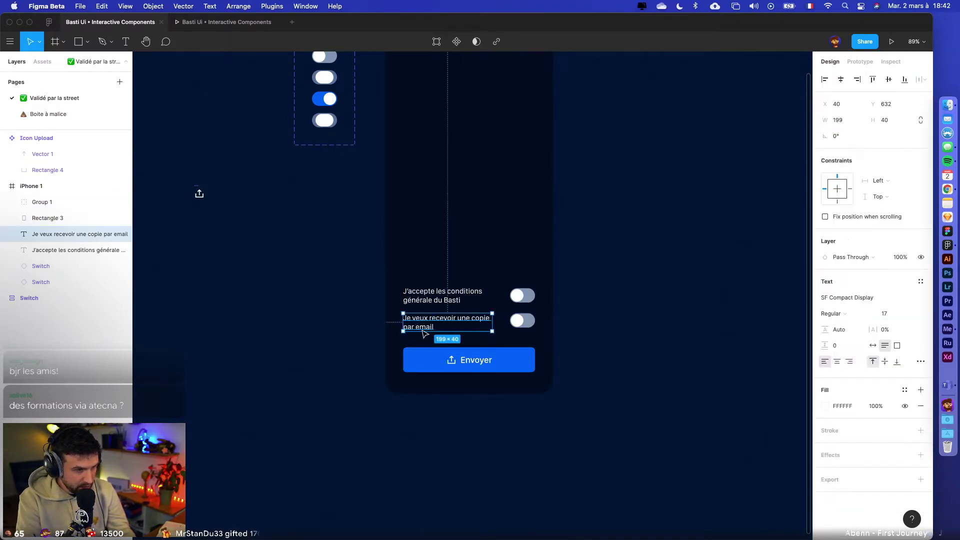
click(438, 407)
scroll(437, 407, up, 5)
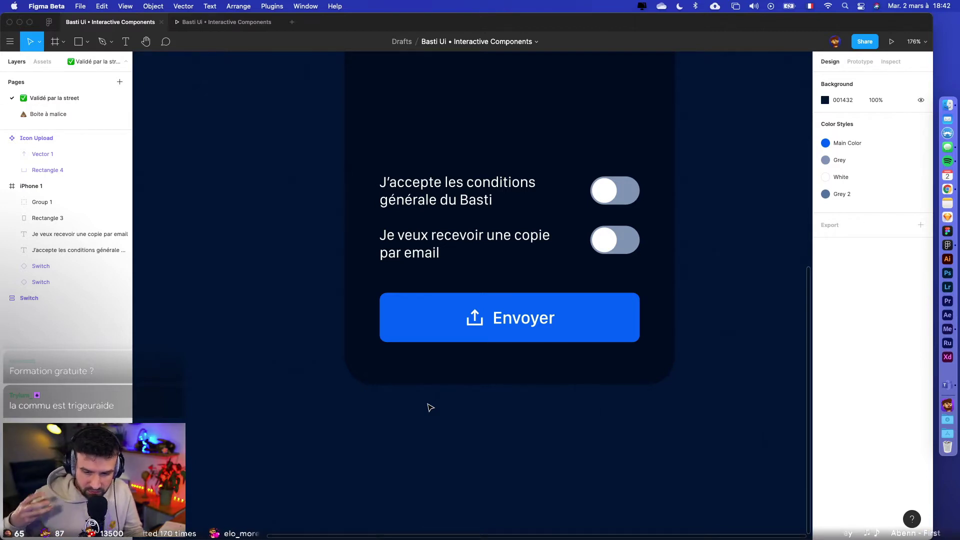
double_click(508, 325)
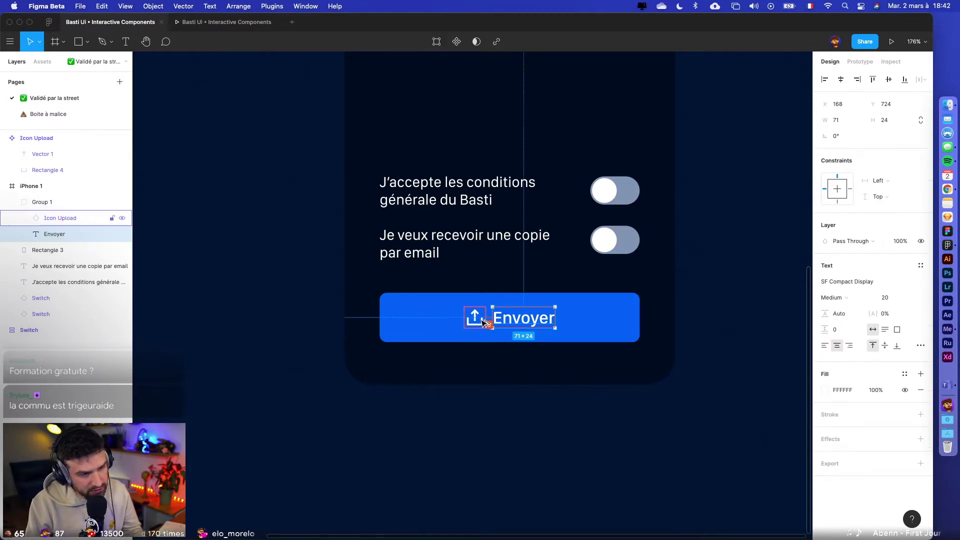
click(560, 401)
click(525, 320)
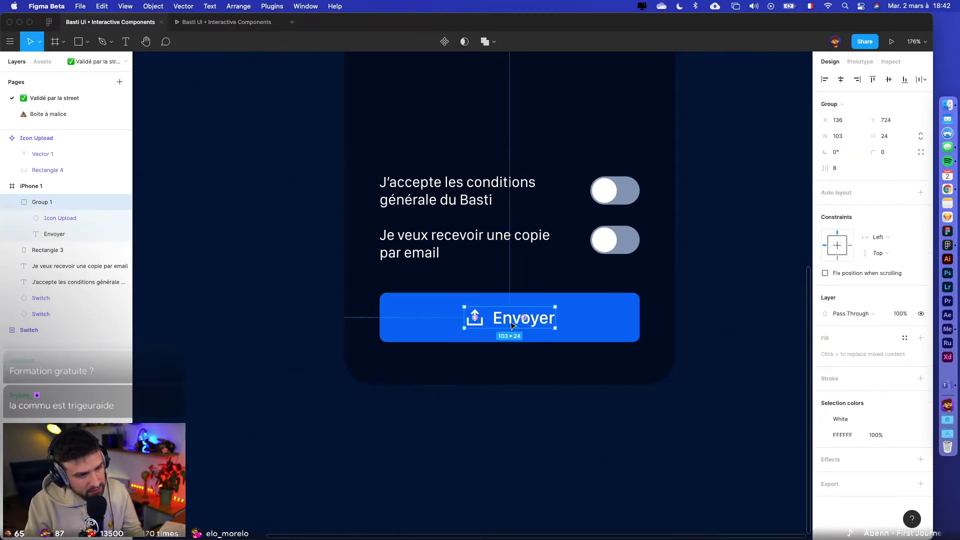
click(728, 274)
scroll(711, 295, down, 5)
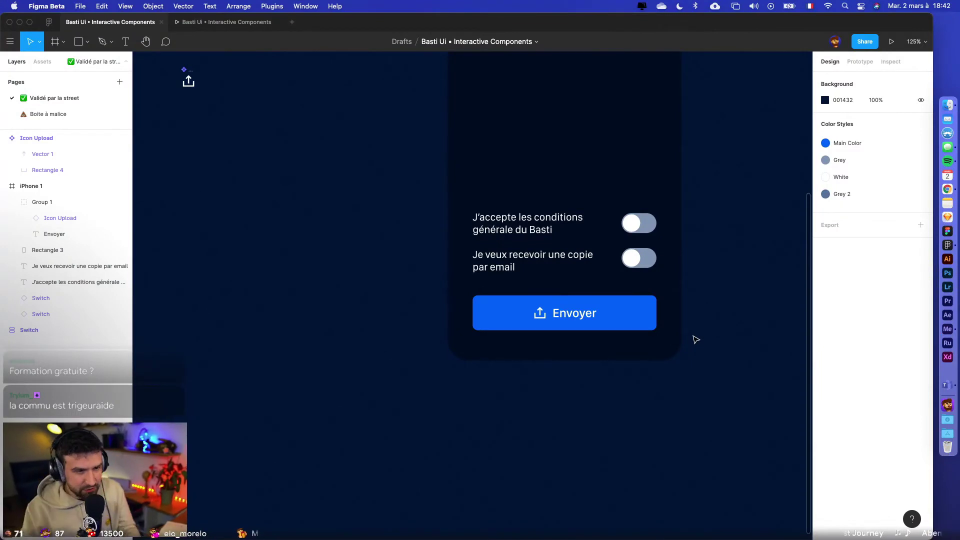
- Combine the "Envoyer" label group and the blue rectangle into one component and duplicate it in place as an instance
scroll(690, 380, down, 3)
scroll(650, 418, down, 4)
click(577, 390)
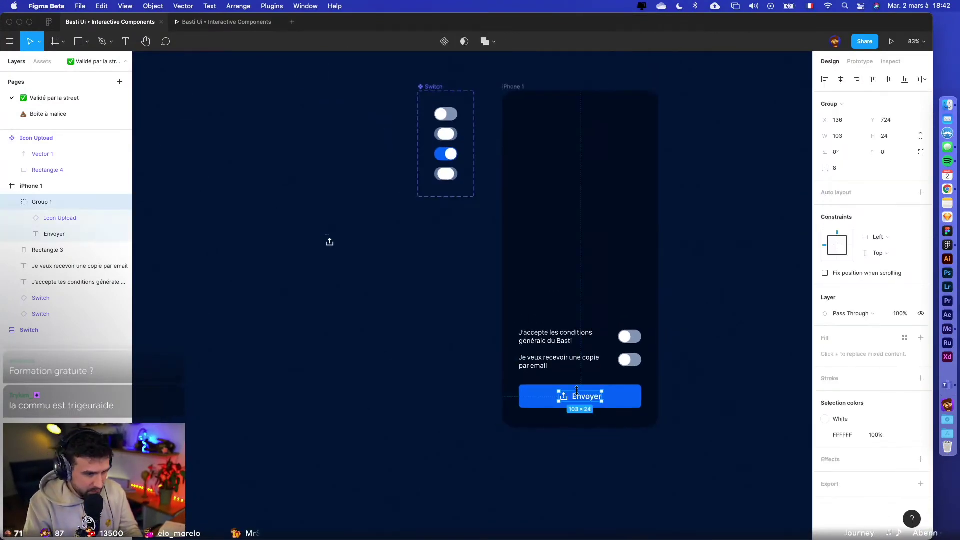
shift+click(636, 397)
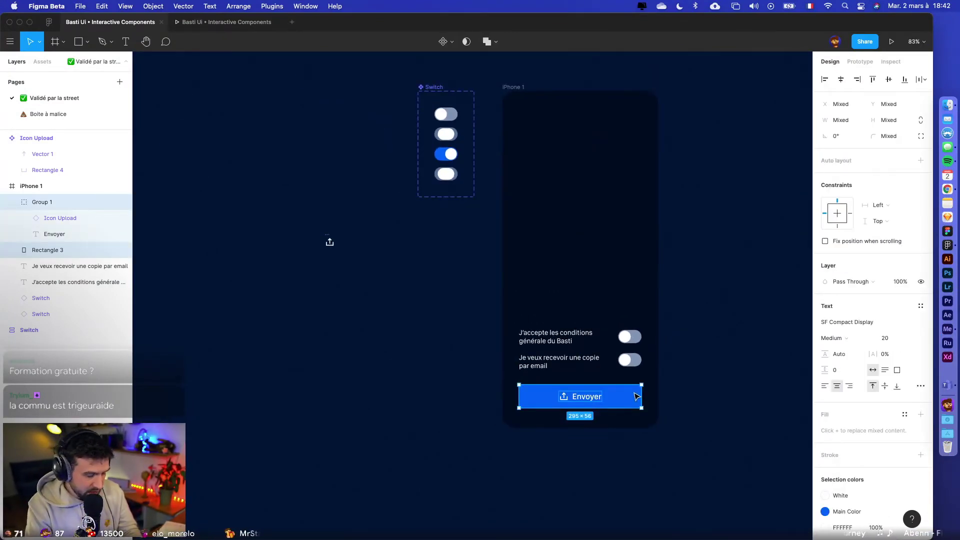
key(alt+super+k)
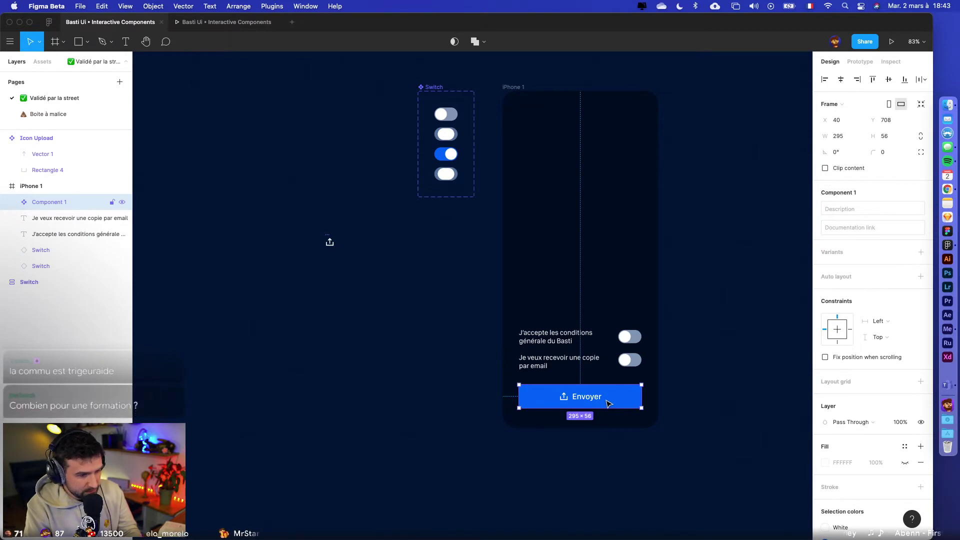
key(super+d)
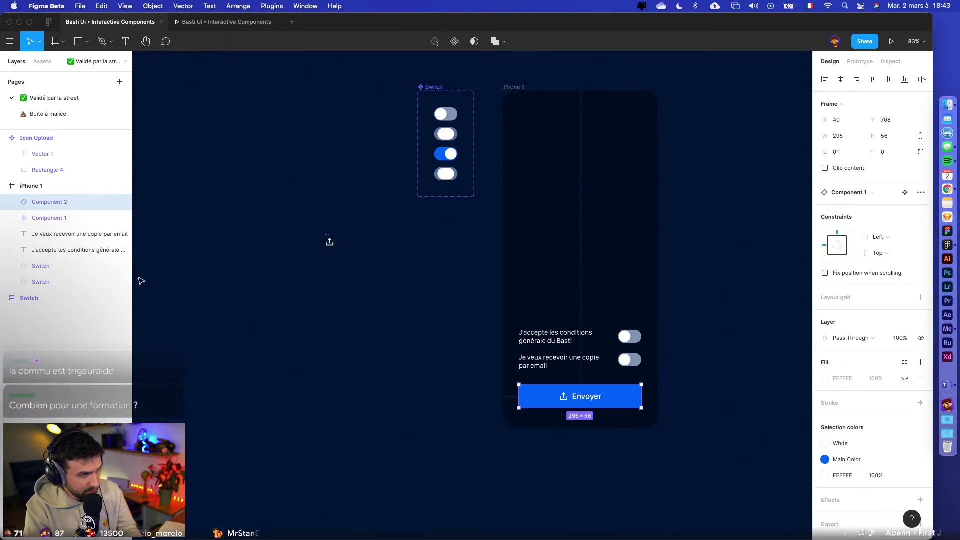
- Rename the main button component CTA and move it out of the iPhone frame, below the Switch component set
click(379, 430)
click(563, 406)
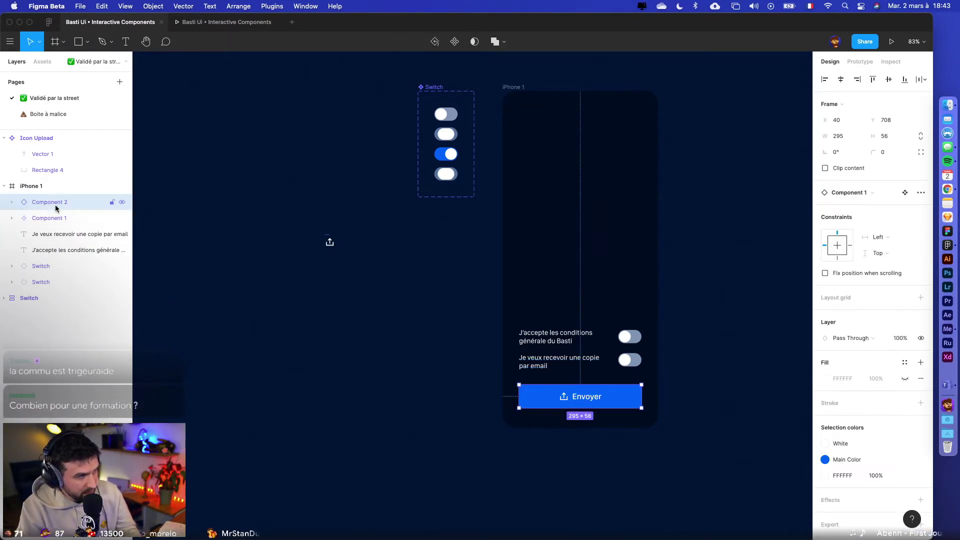
click(49, 218)
key(Return)
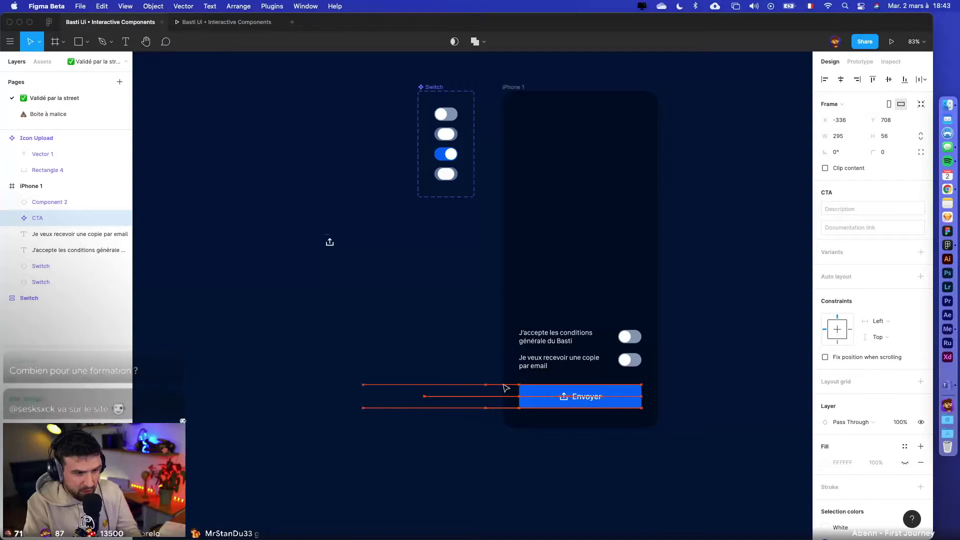
drag(503, 385, 487, 409)
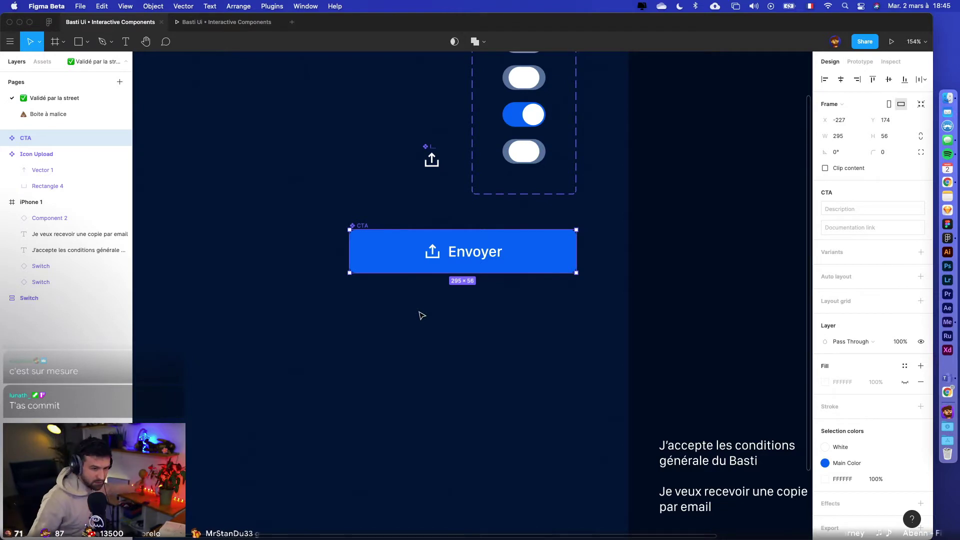
click(420, 315)
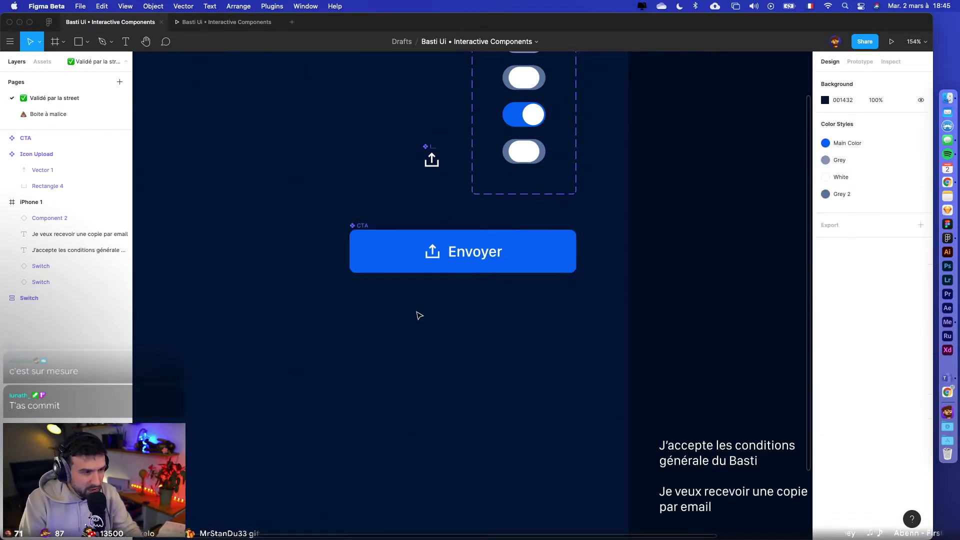
- Shift the CTA component further left on the canvas and add a second variant to it
scroll(371, 220, up, 1)
click(368, 242)
scroll(380, 250, right, 3)
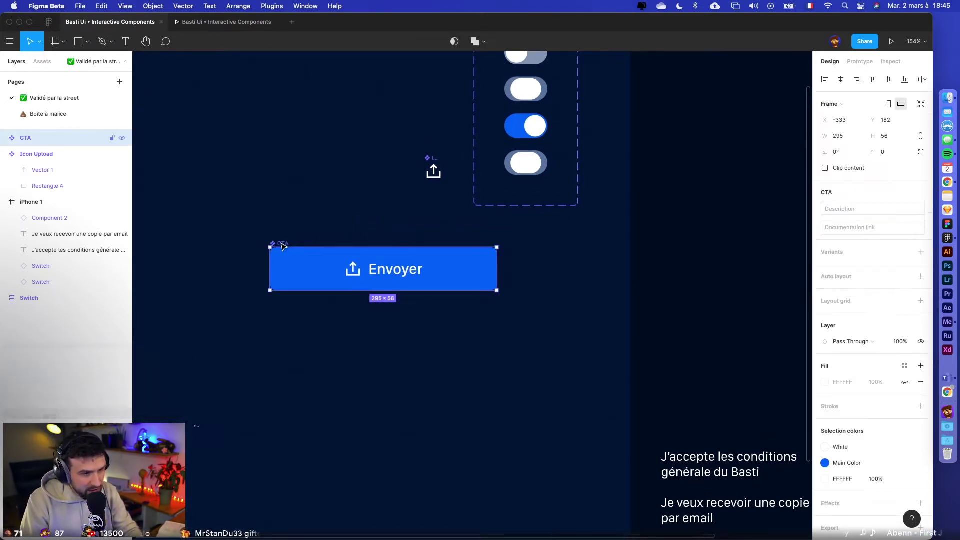
click(920, 252)
click(347, 398)
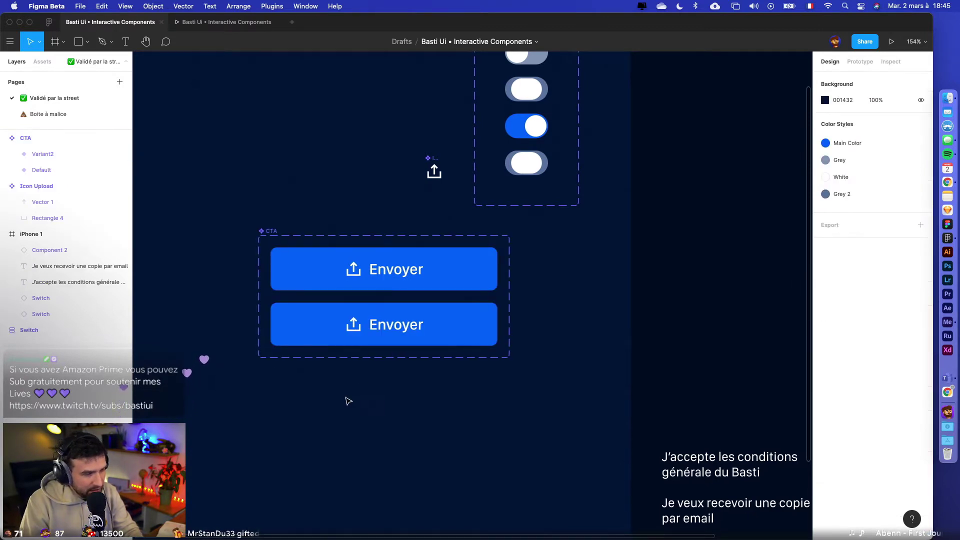
- Apply auto layout to the whole CTA component set
scroll(325, 310, left, 2)
click(305, 244)
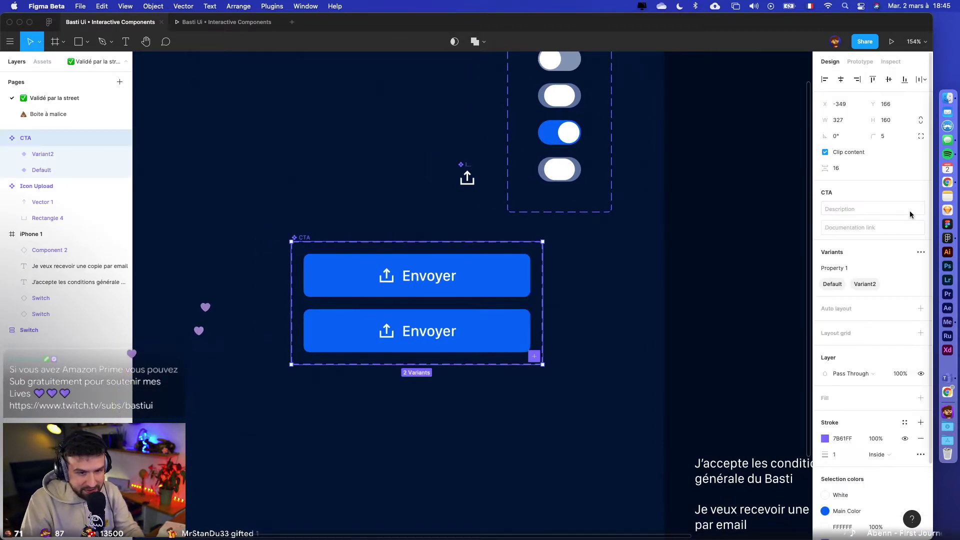
click(921, 310)
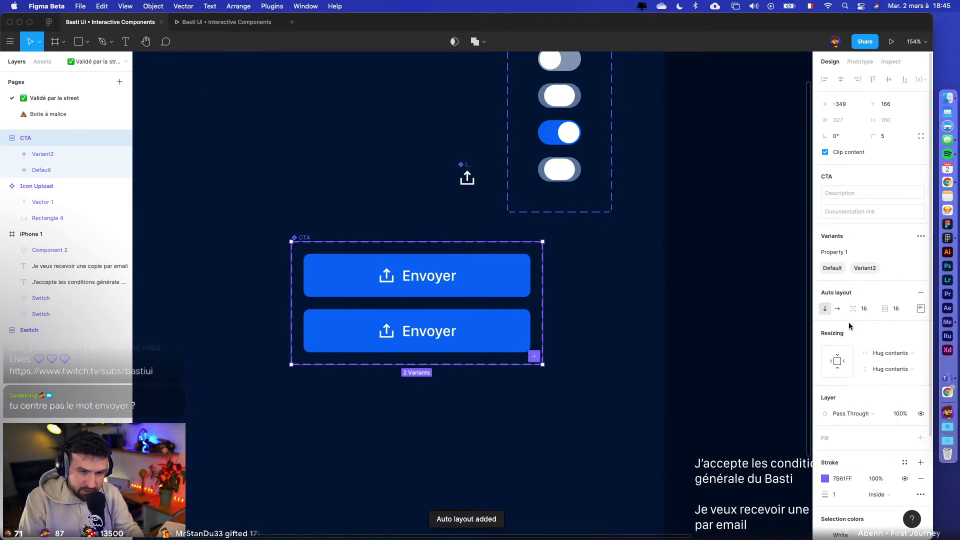
click(432, 430)
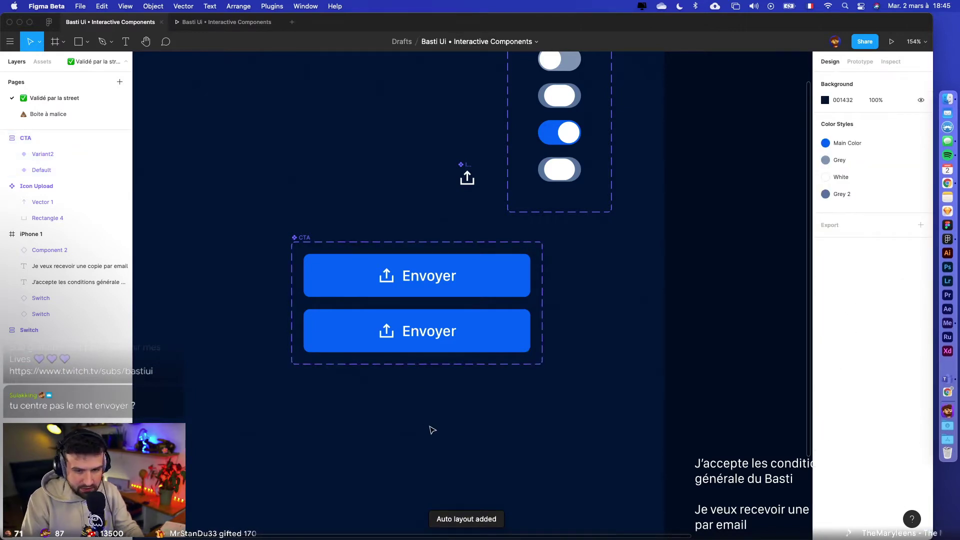
- Check the label margins in both CTA variants and inspect the button instance in the iPhone frame
double_click(429, 280)
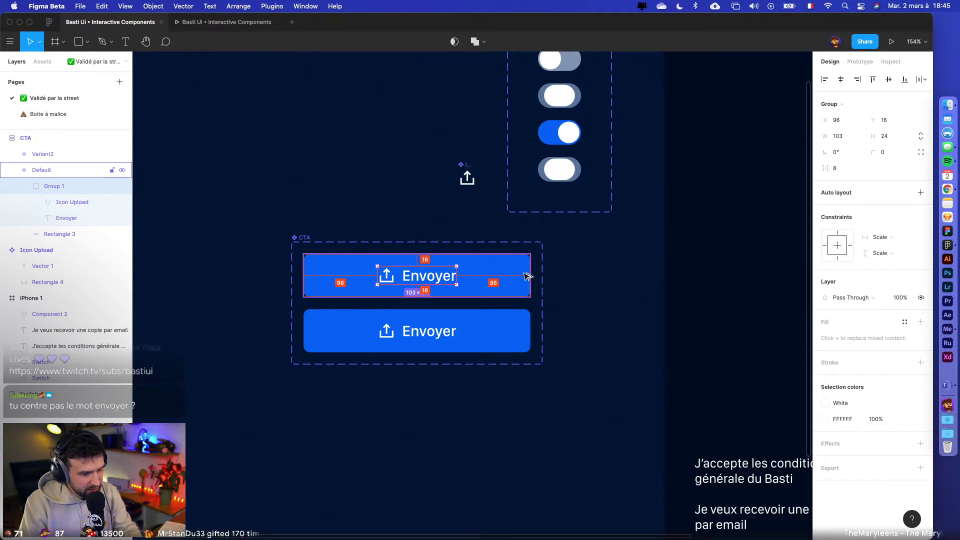
click(433, 332)
double_click(429, 331)
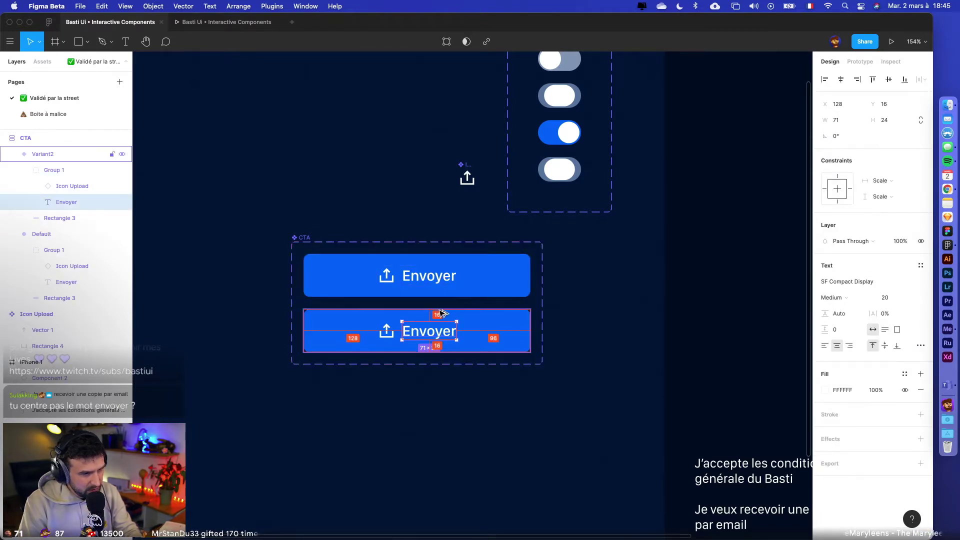
key(Escape)
scroll(500, 397, down, 3)
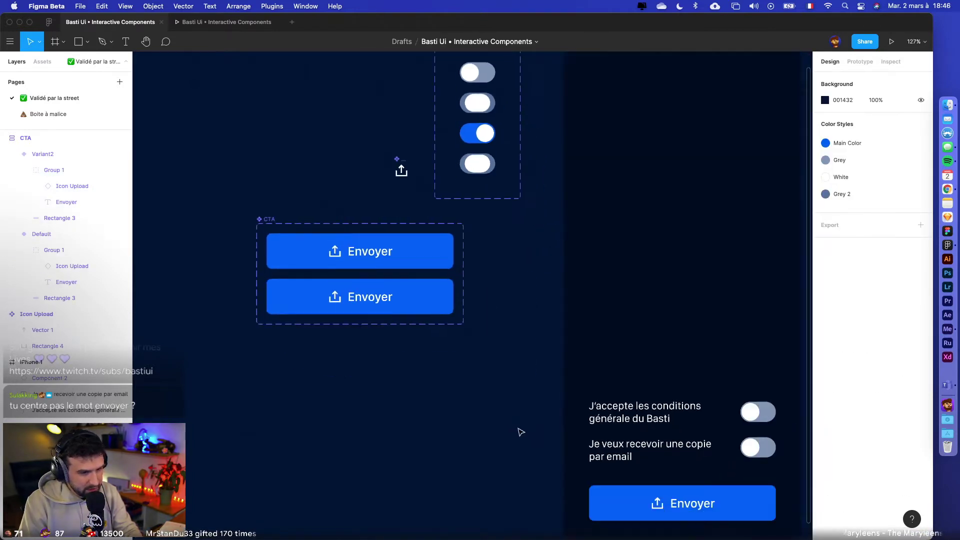
scroll(519, 431, down, 3)
scroll(519, 431, right, 3)
scroll(522, 435, right, 2)
scroll(522, 435, down, 1)
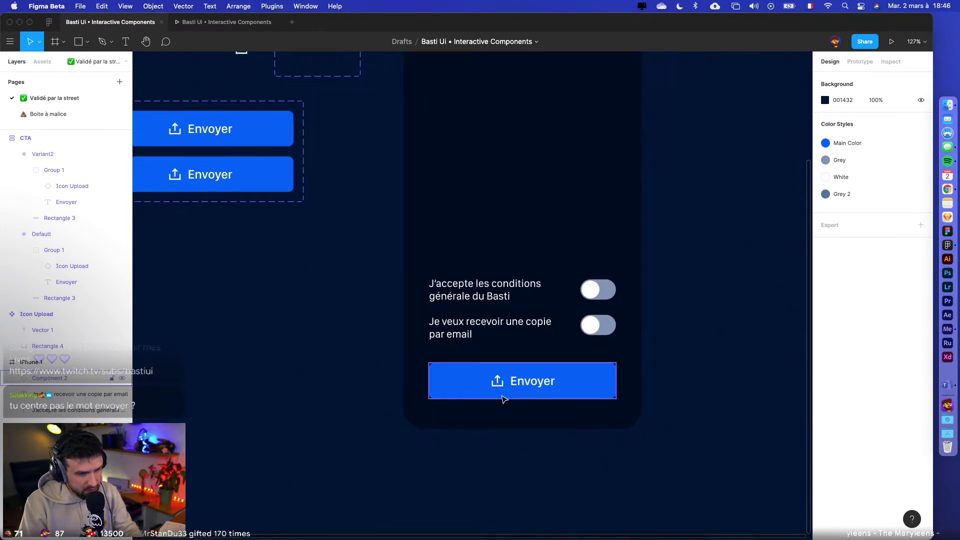
click(559, 386)
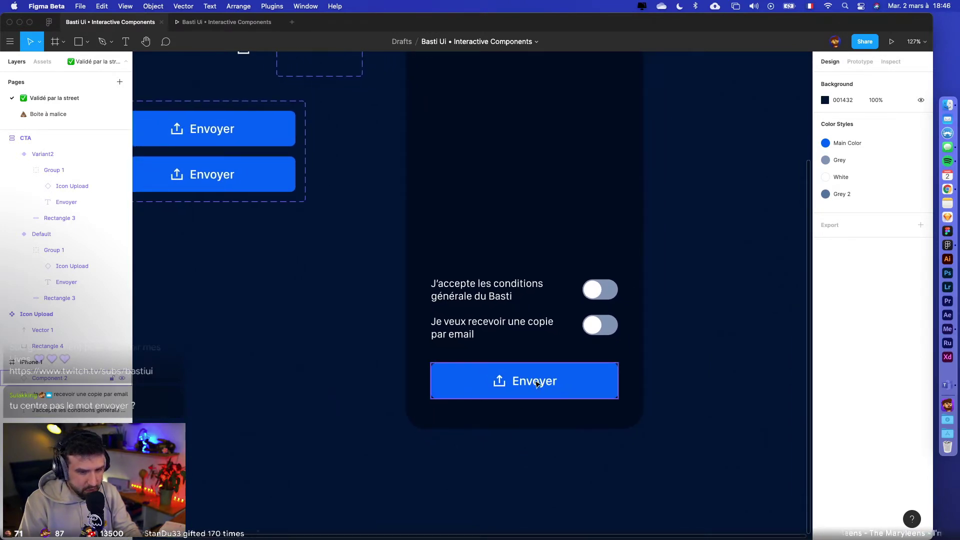
click(392, 420)
- Try shifting the Default variant's icon-and-text group left so that the word "Envoyer" alone sits near the button's centre
scroll(347, 386, up, 5)
scroll(347, 385, left, 3)
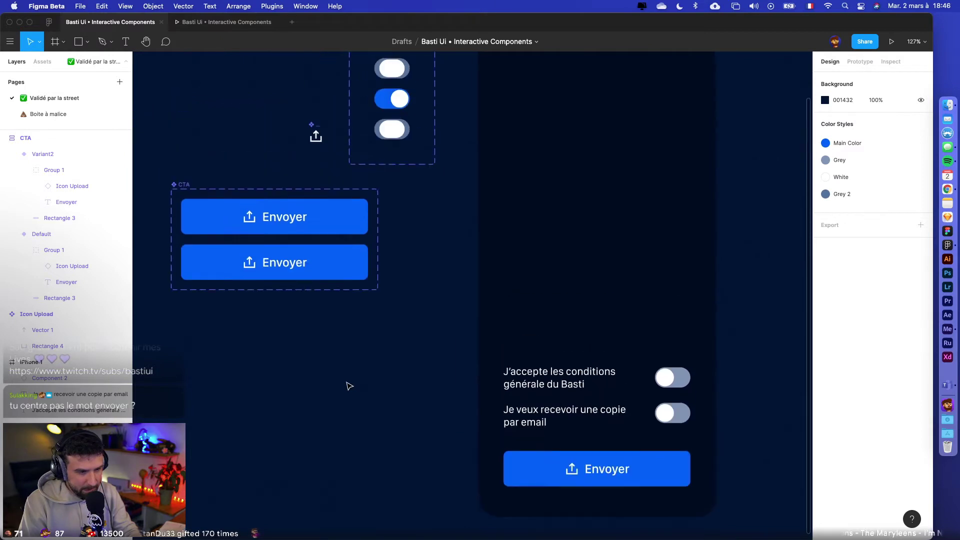
scroll(360, 369, left, 3)
scroll(360, 369, up, 1)
scroll(359, 372, up, 5)
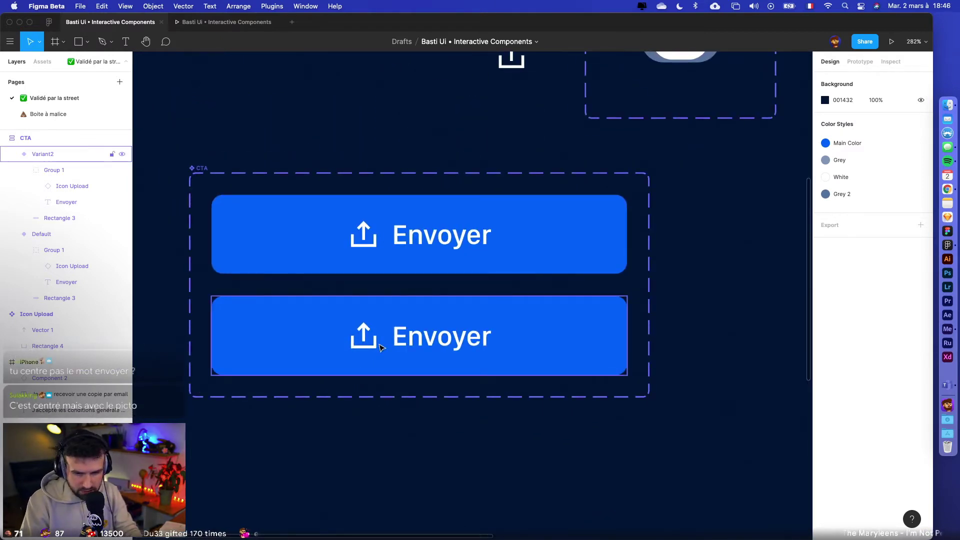
click(410, 247)
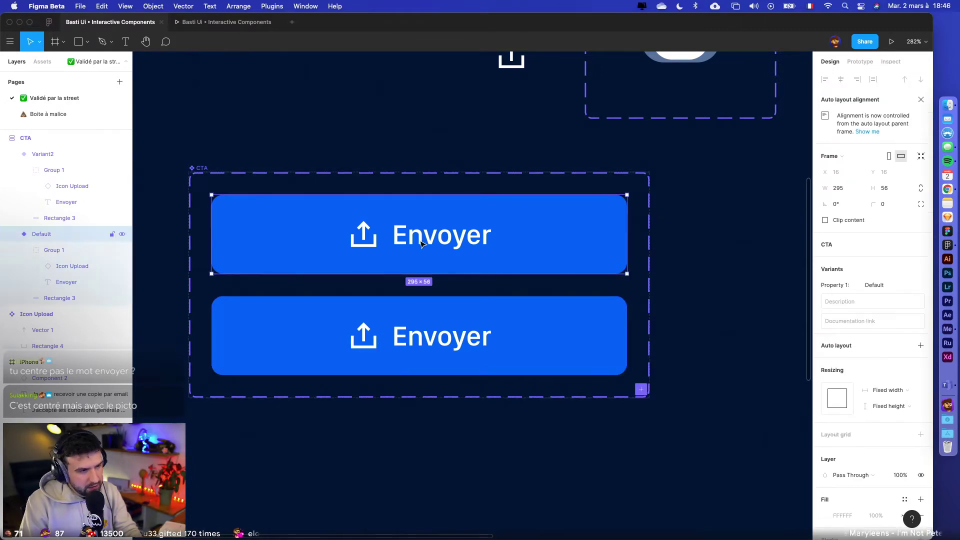
double_click(418, 241)
drag(418, 242, 398, 242)
click(433, 422)
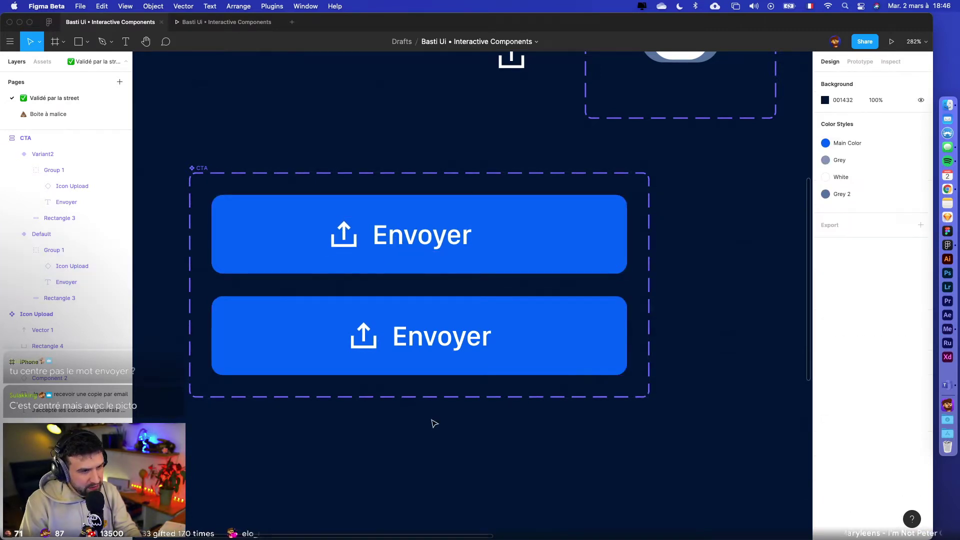
- Check the margins around the text and upload icon in the iPhone frame's button instance
scroll(451, 457, down, 2)
scroll(460, 471, down, 10)
scroll(460, 471, right, 10)
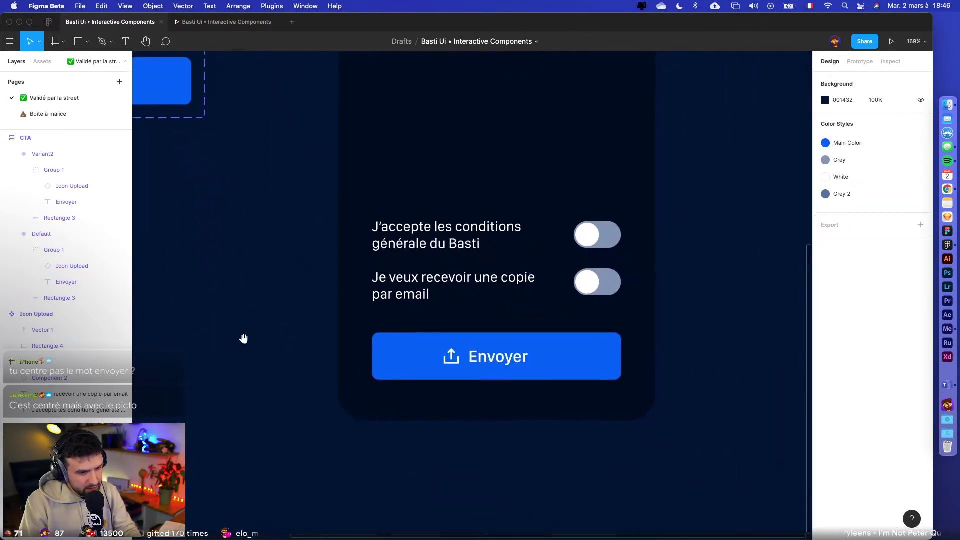
super+click(491, 361)
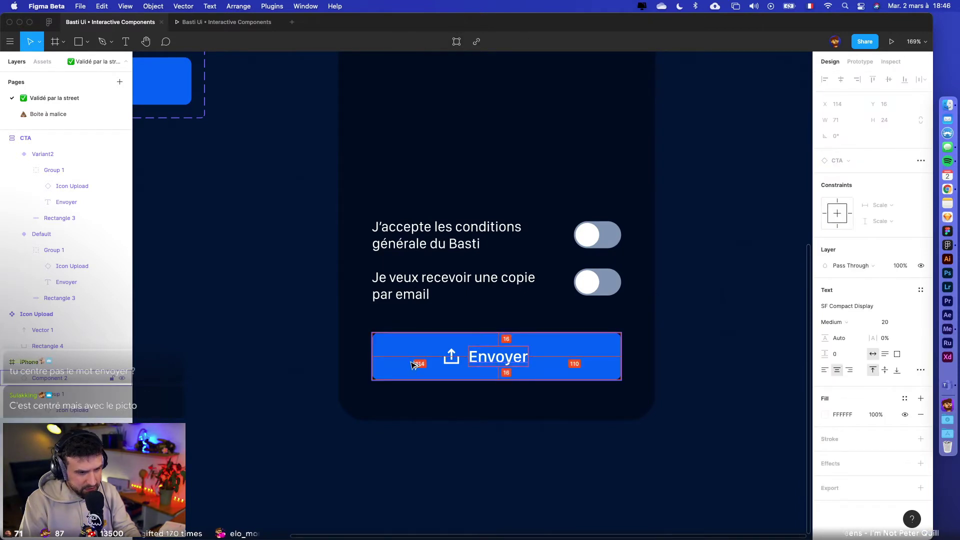
shift+click(454, 359)
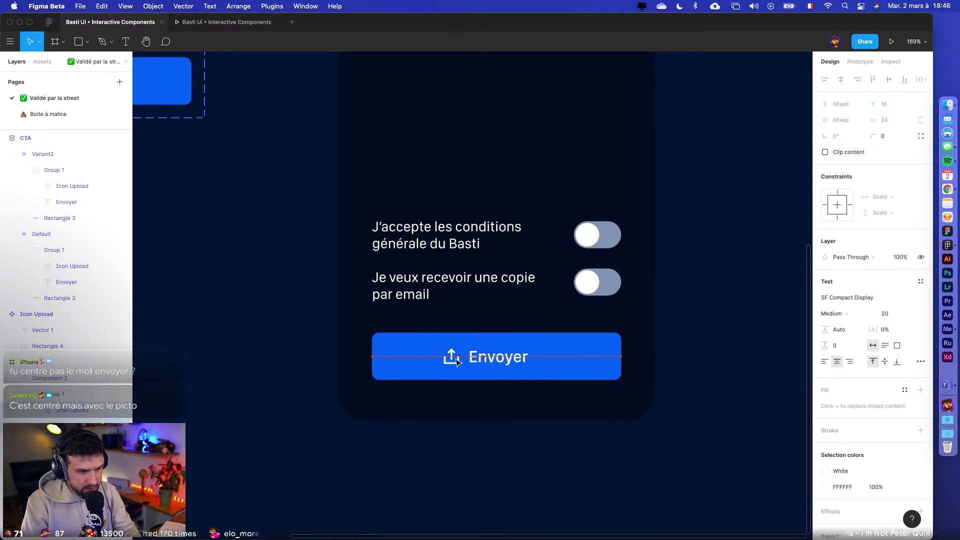
click(461, 418)
- Return the Default variant's icon-and-text group to the horizontal centre of the button
scroll(461, 417, down, 3)
scroll(461, 418, left, 8)
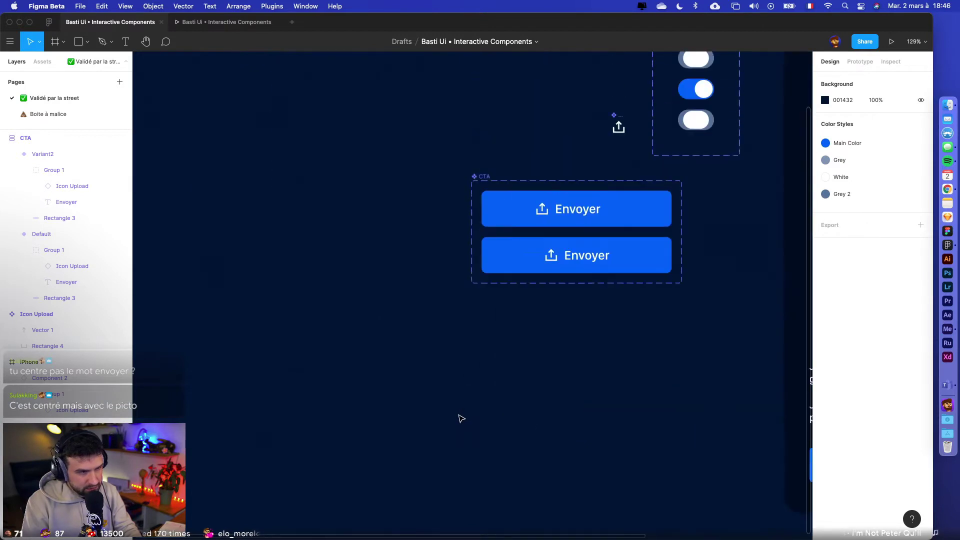
scroll(460, 418, up, 5)
scroll(514, 405, right, 2)
scroll(514, 405, down, 1)
double_click(466, 404)
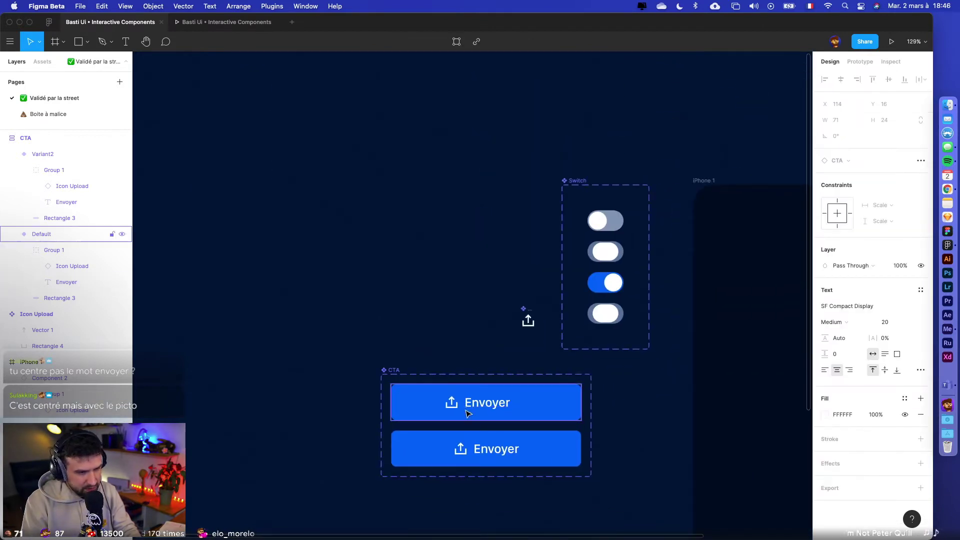
click(465, 411)
double_click(465, 411)
click(499, 496)
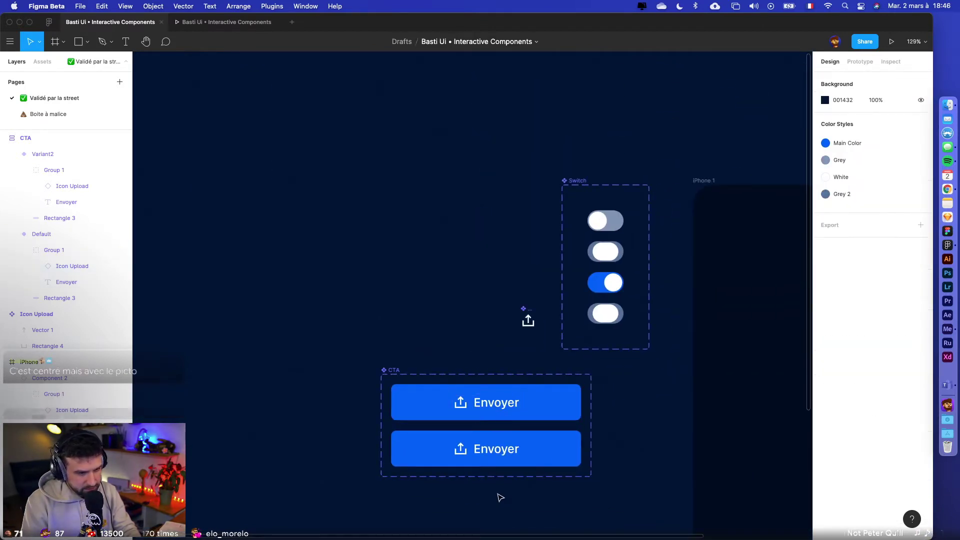
- Try placing the Default variant's upload icon near the button's right end and the "Envoyer" text near its left end
scroll(493, 497, down, 1)
scroll(494, 480, up, 3)
scroll(495, 471, up, 3)
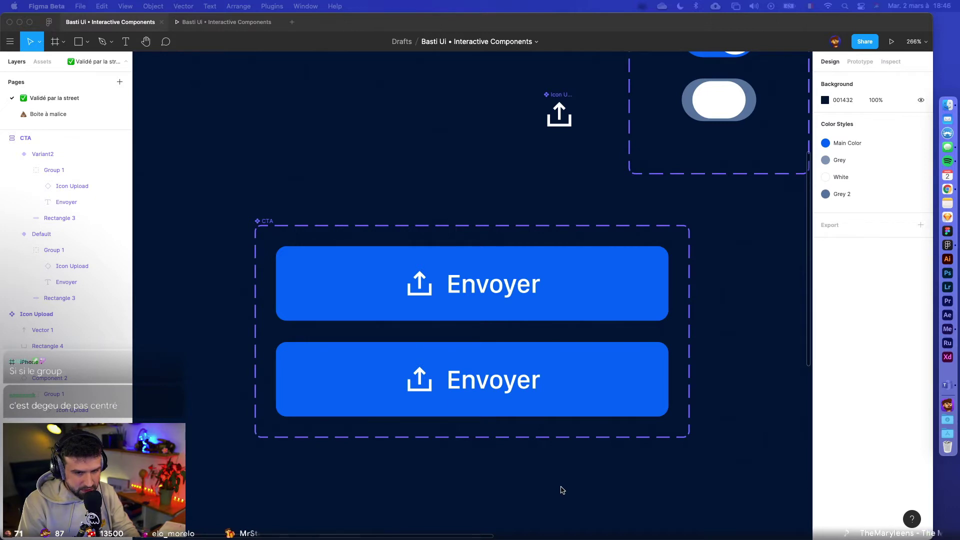
double_click(429, 289)
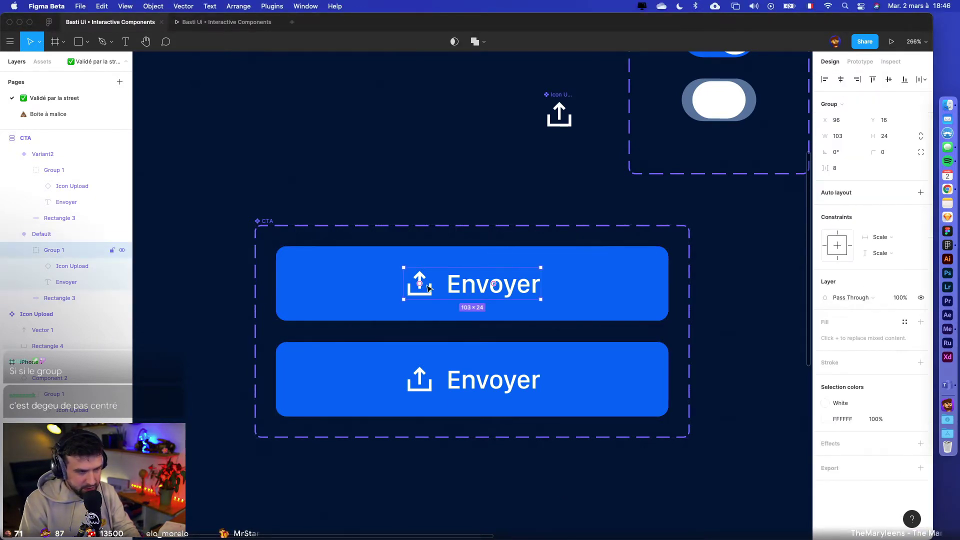
click(424, 291)
drag(423, 289, 628, 286)
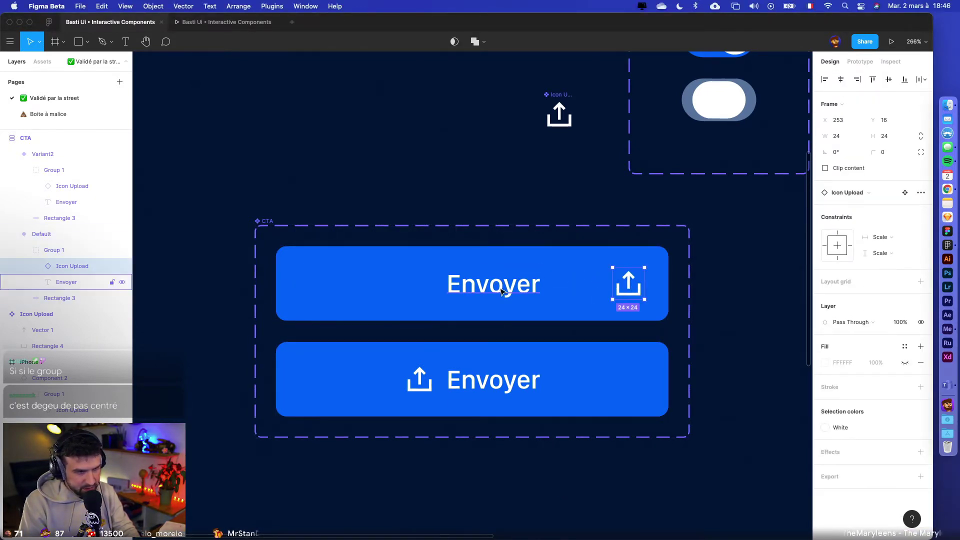
drag(447, 295, 314, 294)
click(425, 465)
scroll(475, 464, down, 3)
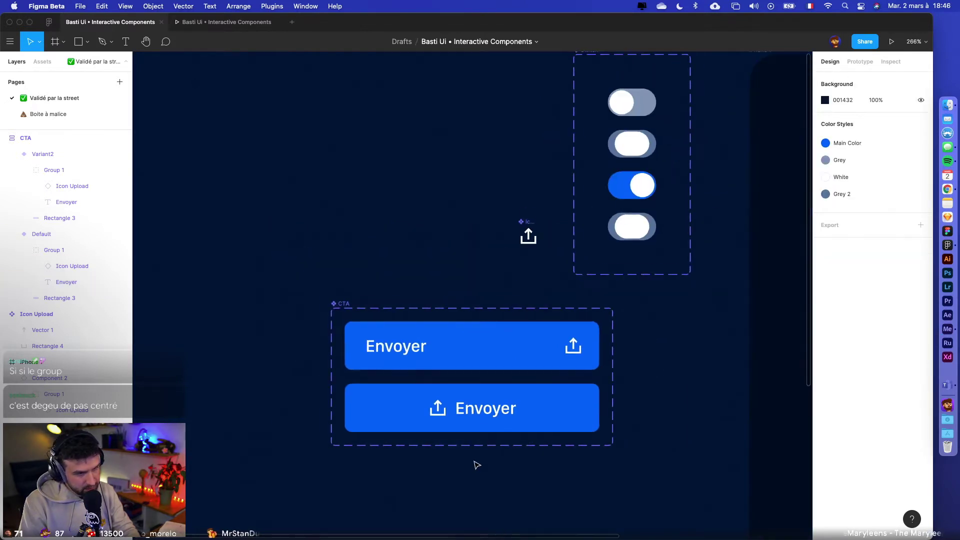
- Undo the separate placement of the upload icon and "Envoyer" text in the Default variant
key(super+z)
key(super+z)
key(super+z)
key(super+z)
key(super+z)
key(super+z)
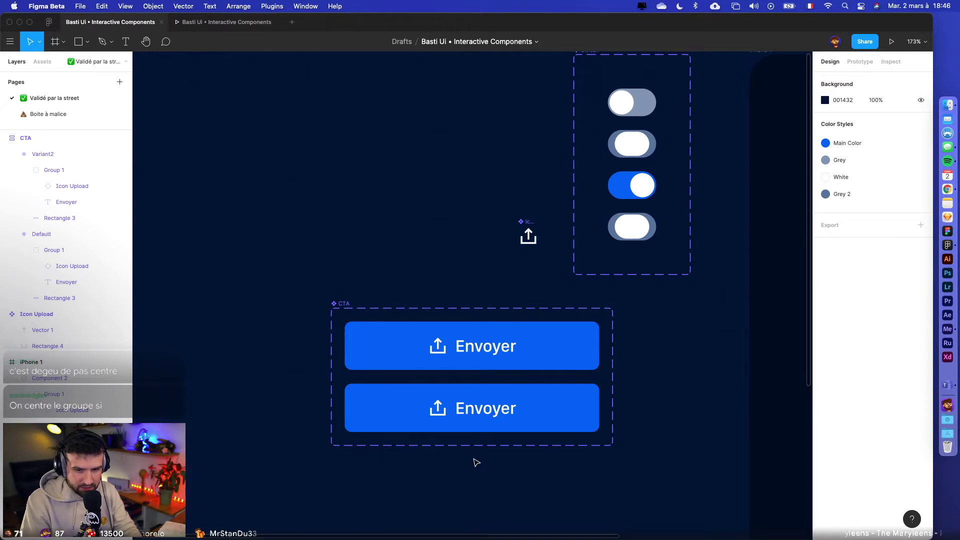
- Check the margins around the icon-and-text group in the Default variant and compare it with Variant2
click(471, 347)
double_click(513, 349)
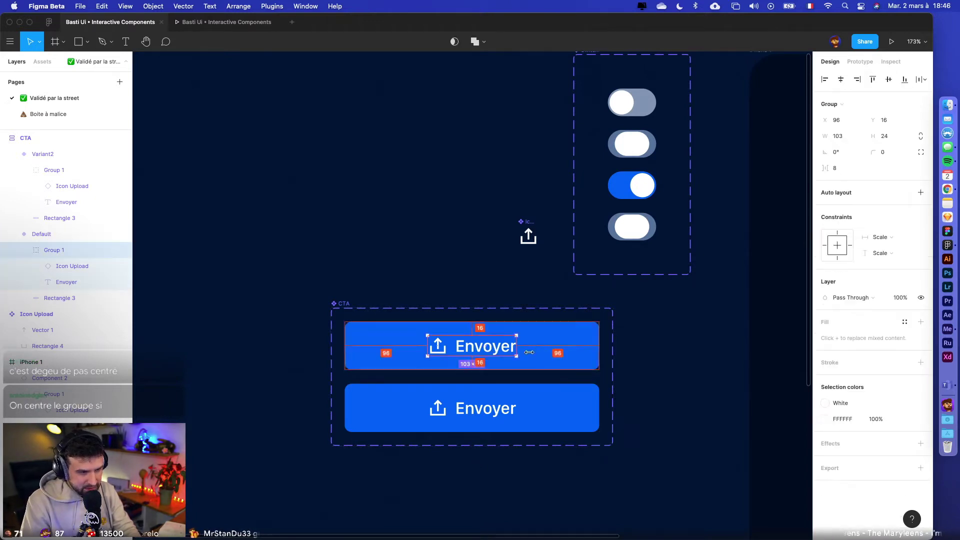
scroll(539, 349, up, 5)
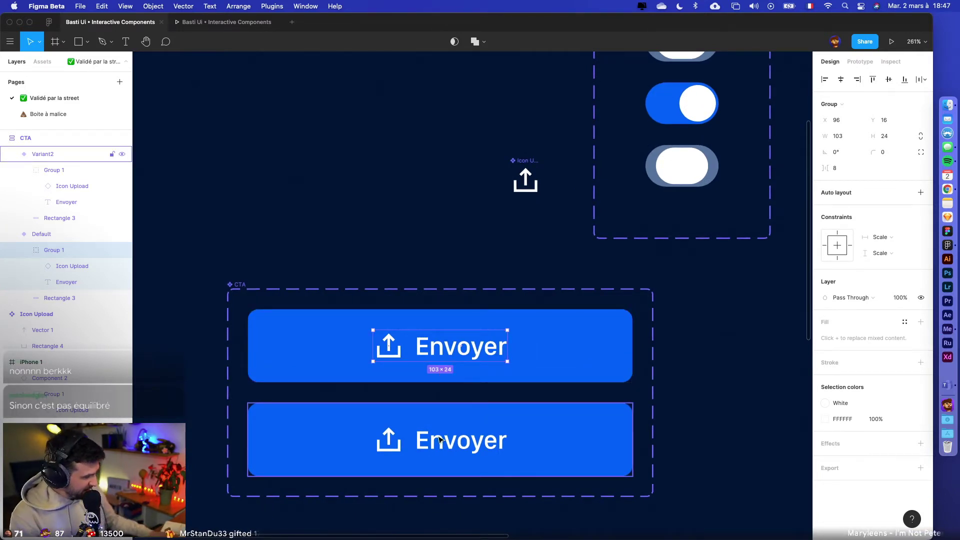
- Rename the CTA component's Variant2 as Hover
scroll(439, 440, down, 3)
click(617, 437)
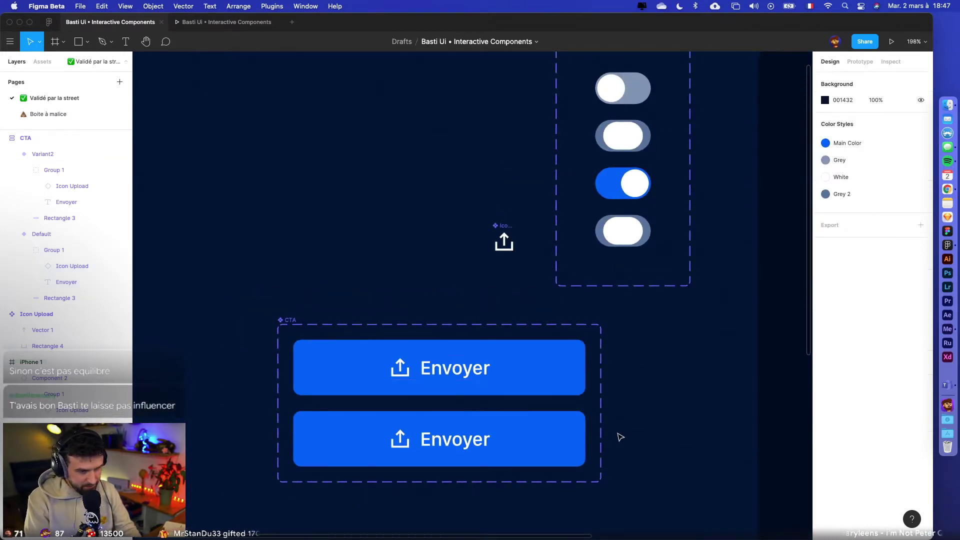
scroll(618, 437, down, 2)
scroll(620, 437, down, 1)
click(411, 278)
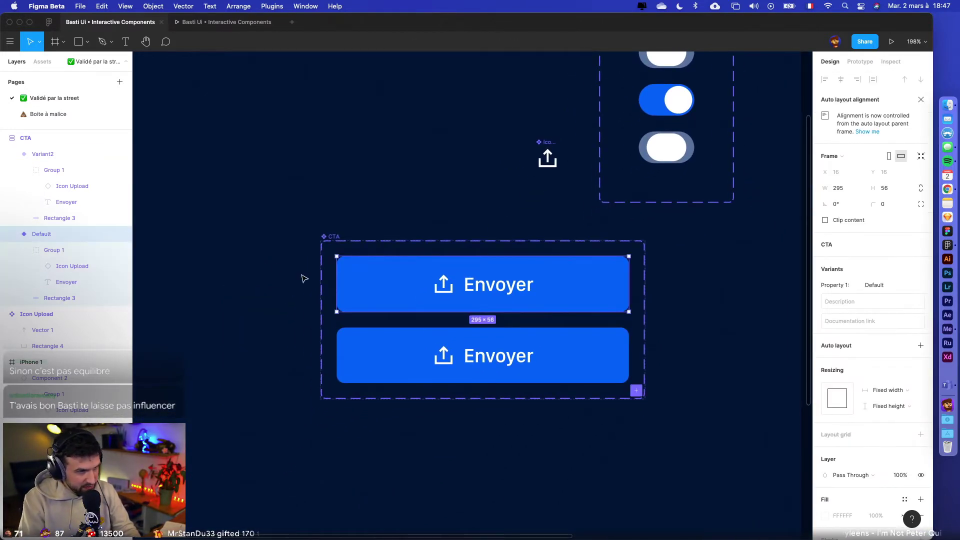
click(401, 329)
double_click(51, 156)
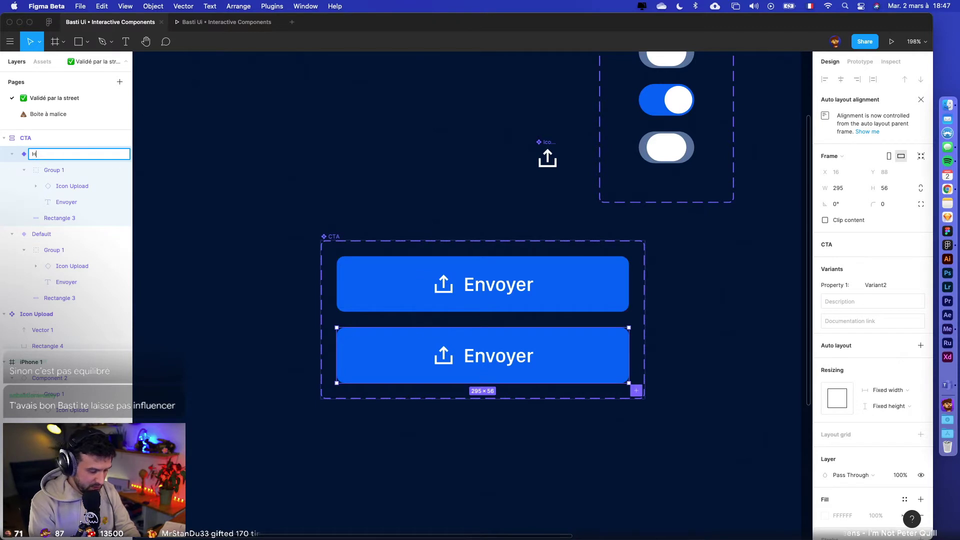
key(Return)
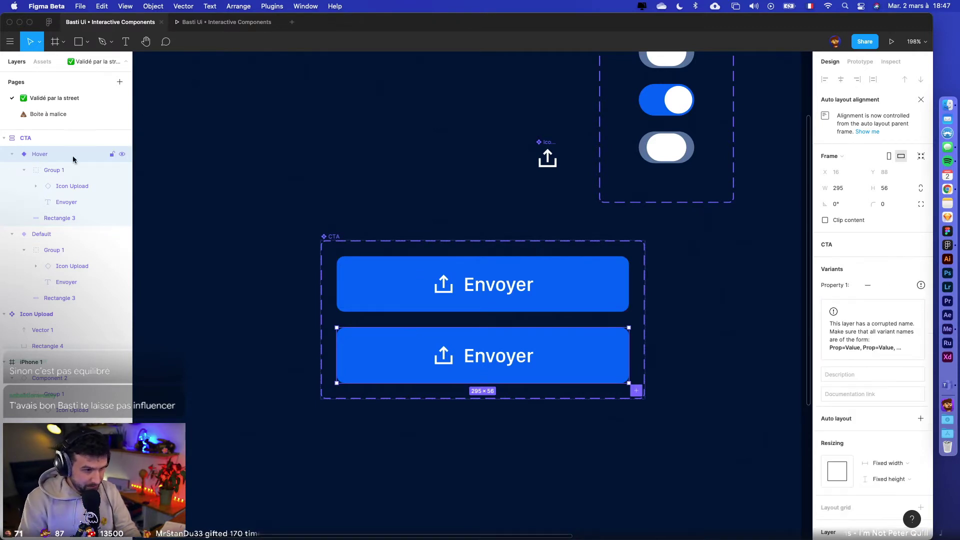
- Detach the Hover variant's background rectangle from the Main Color style and change its fill to a darker blue
click(579, 422)
super+click(596, 358)
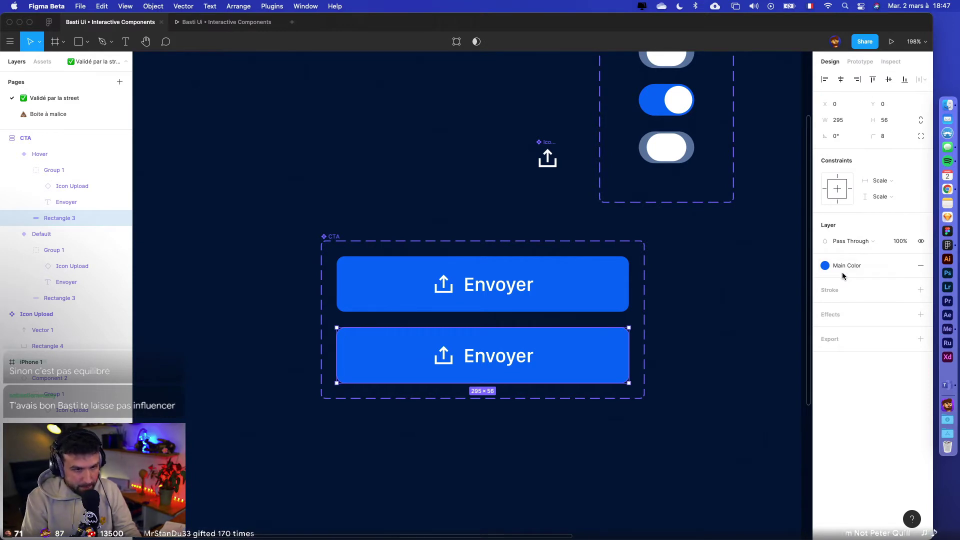
scroll(601, 392, down, 1)
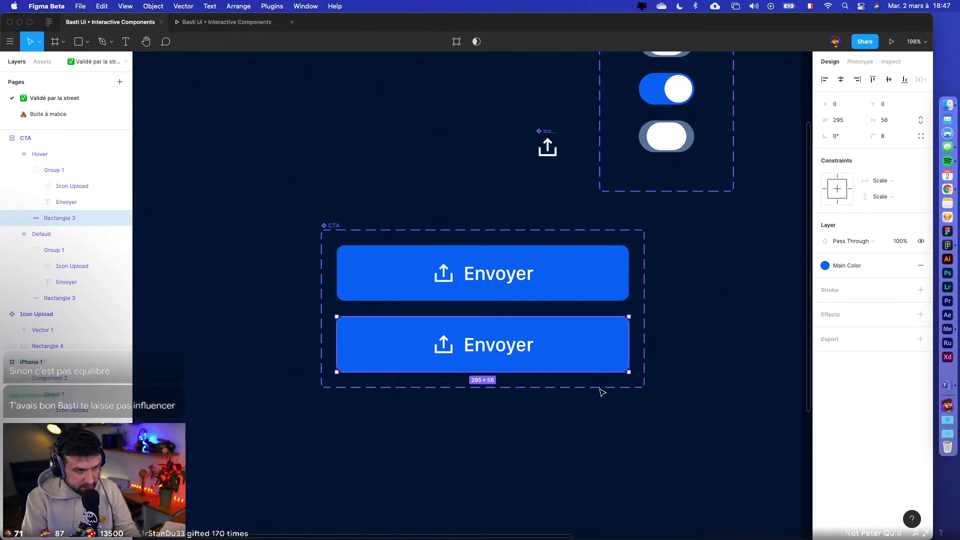
scroll(601, 392, up, 5)
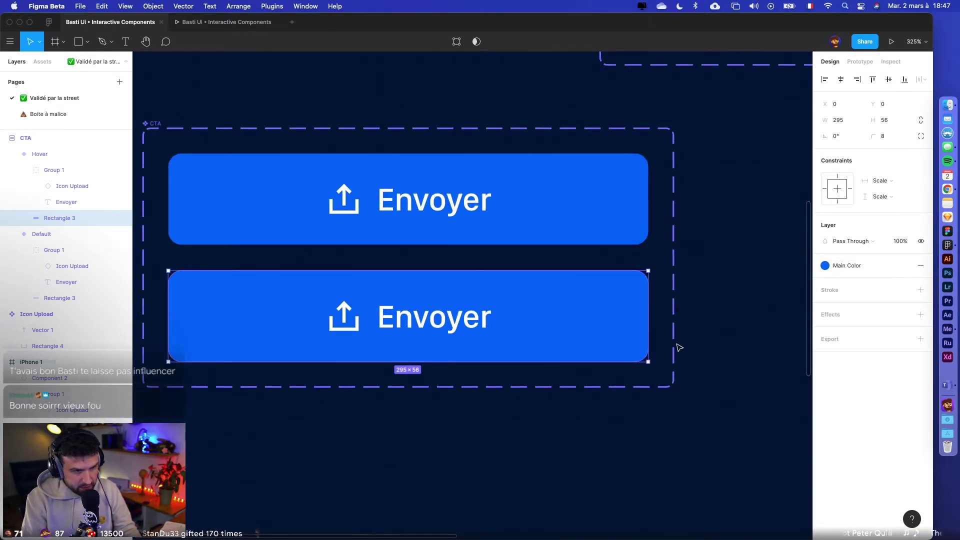
click(467, 322)
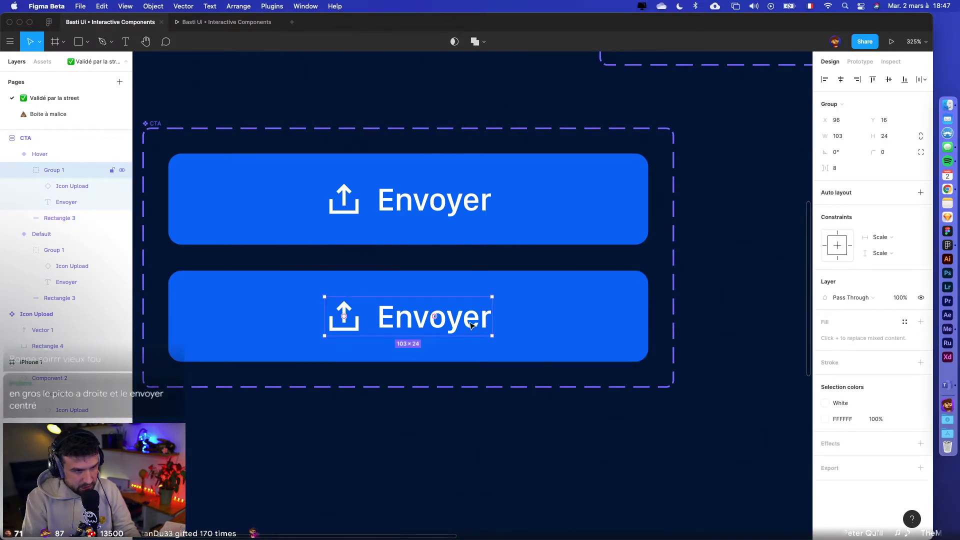
key(Escape)
click(544, 325)
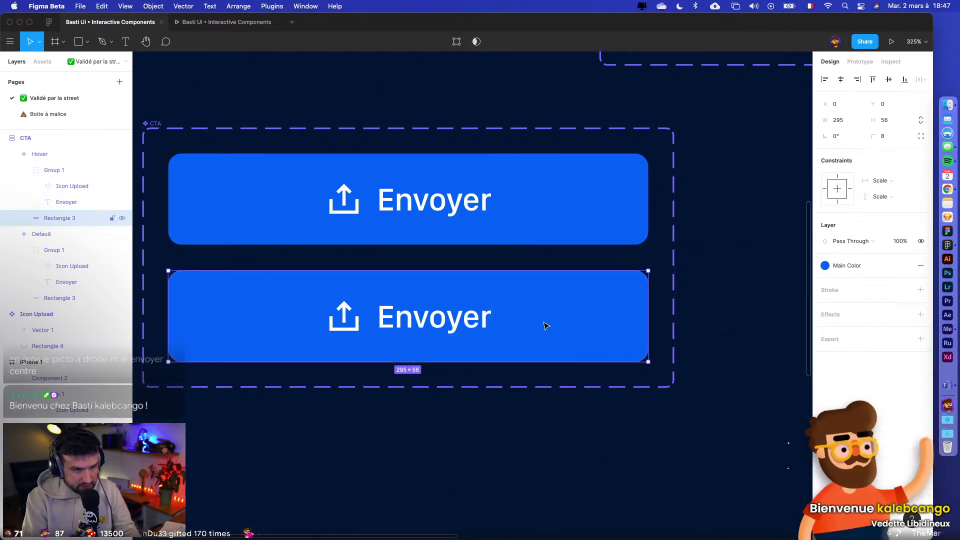
click(904, 266)
click(842, 282)
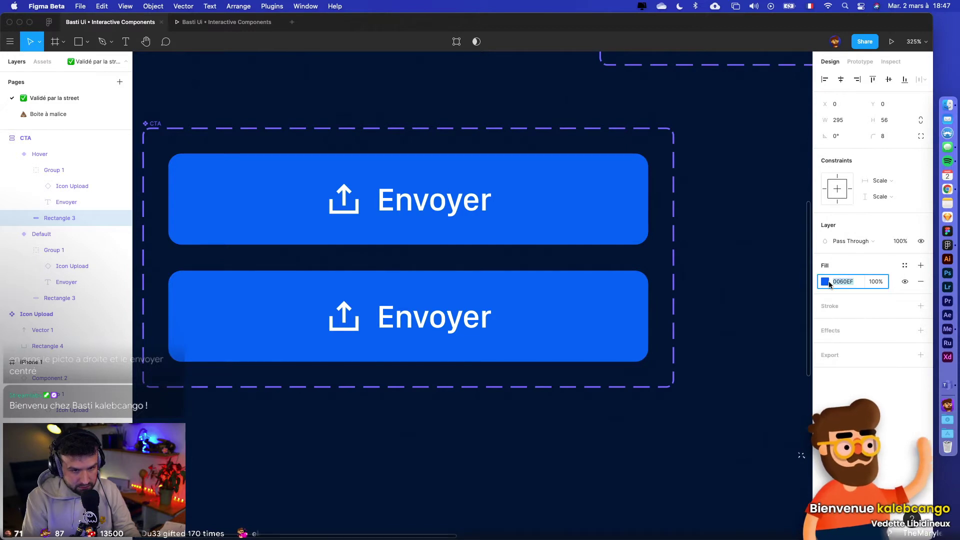
click(825, 282)
drag(808, 300, 814, 319)
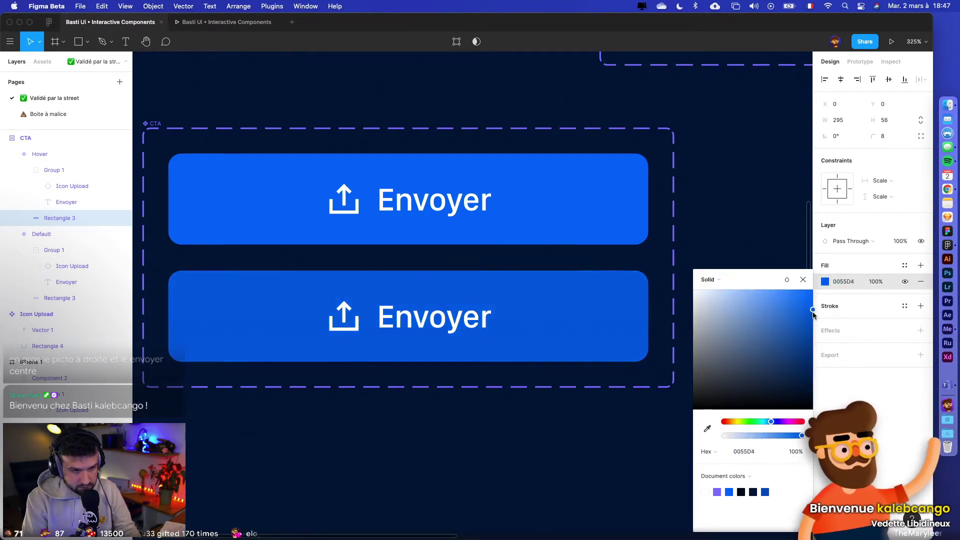
click(401, 463)
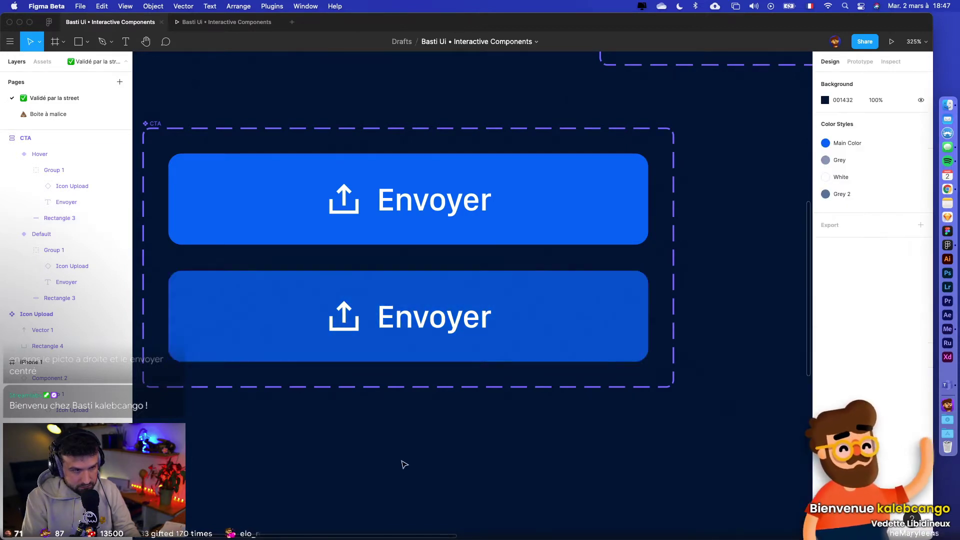
- Move the Hover variant's icon-and-text group up 1 px to Y 15
click(436, 326)
click(436, 326)
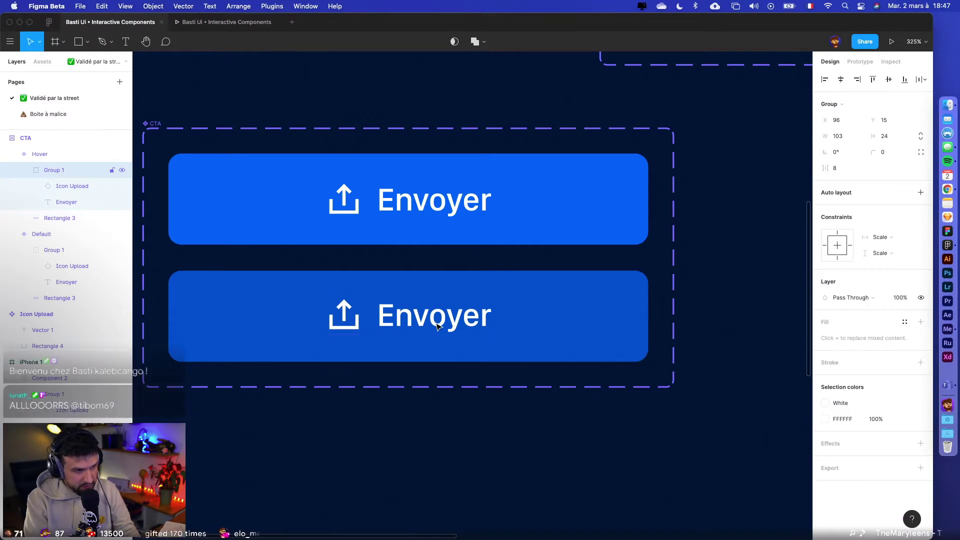
click(462, 436)
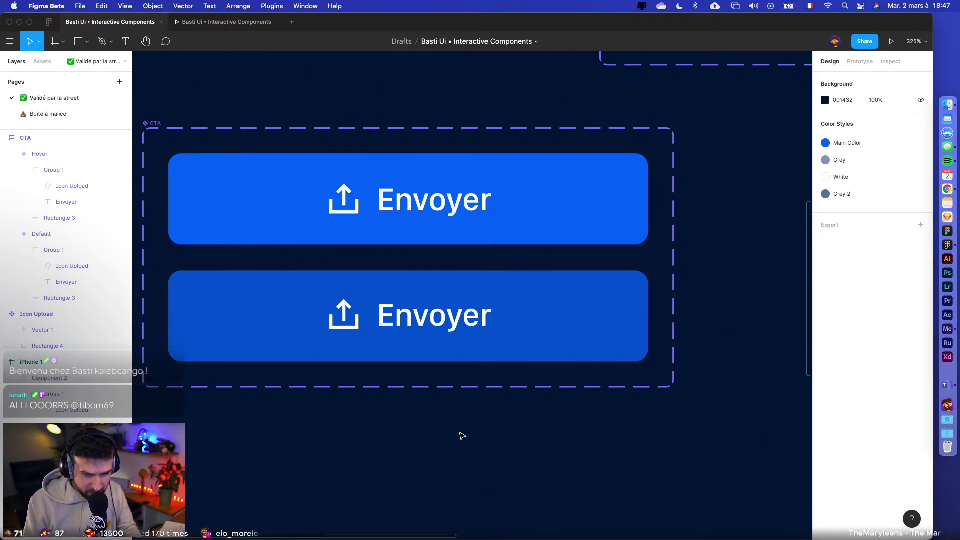
- Add a prototype interaction to the CTA's Default variant with the While hovering trigger
scroll(454, 447, down, 3)
click(497, 242)
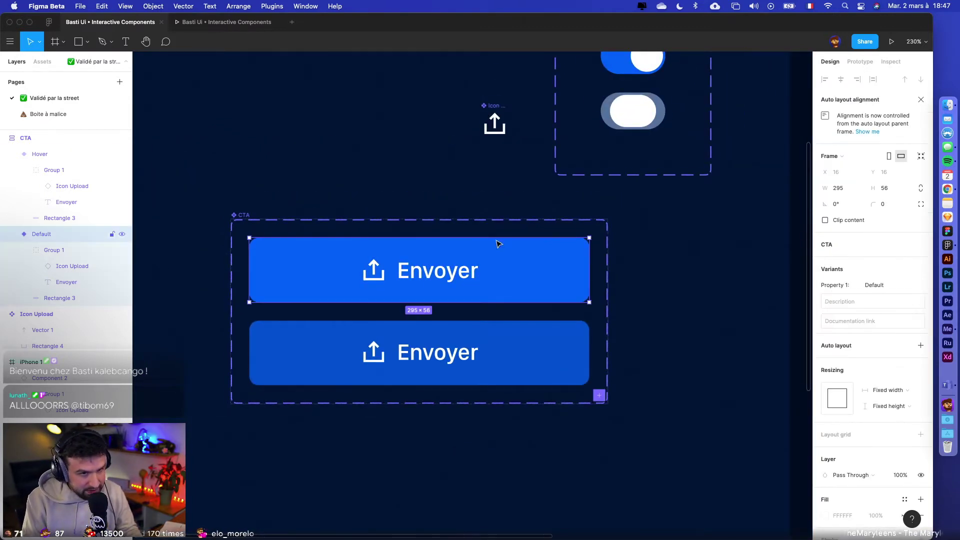
click(854, 62)
click(921, 83)
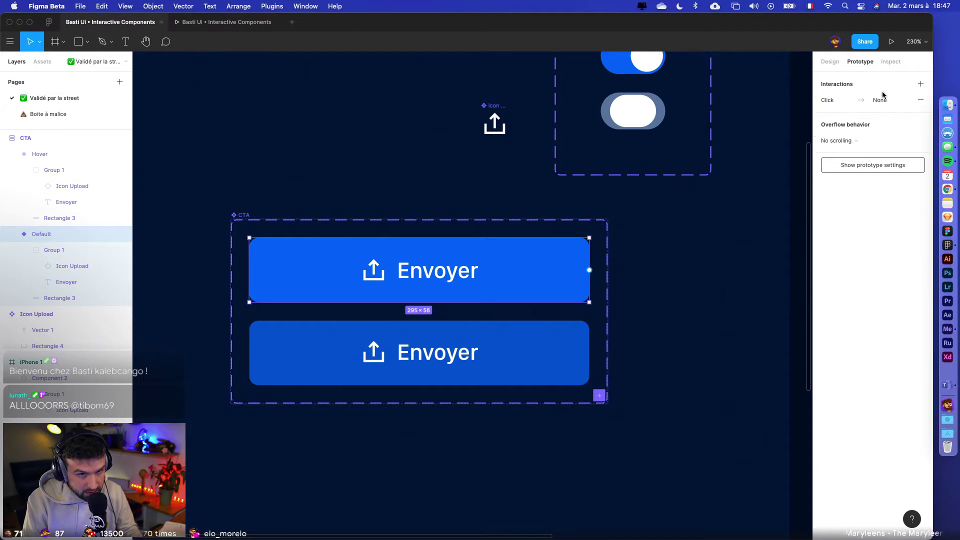
click(839, 102)
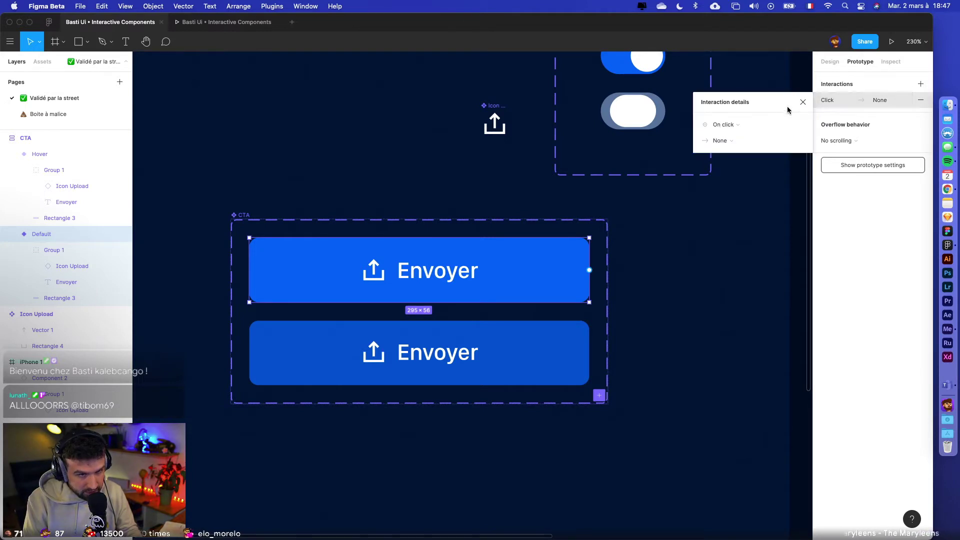
click(734, 124)
click(747, 149)
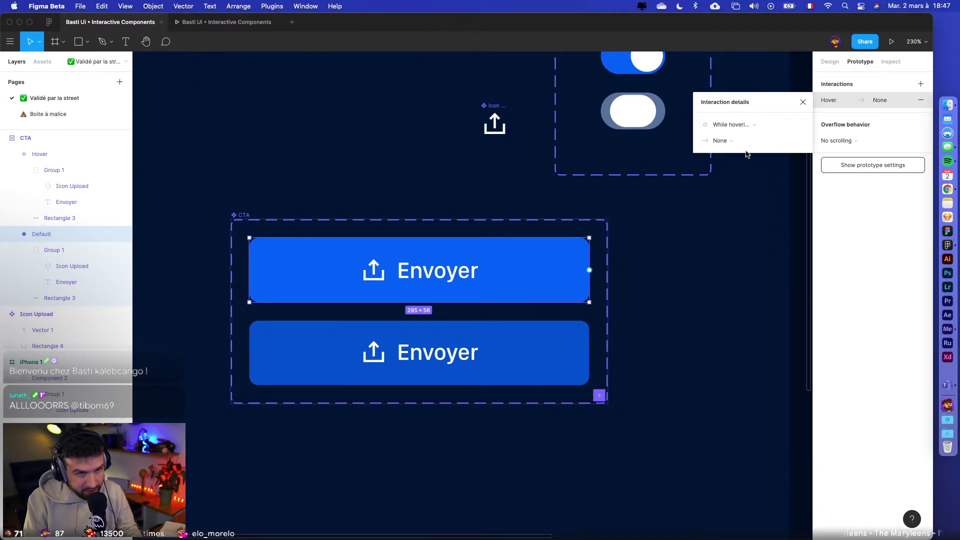
- Set the Default variant's hover interaction to Change to the Hover variant
click(721, 140)
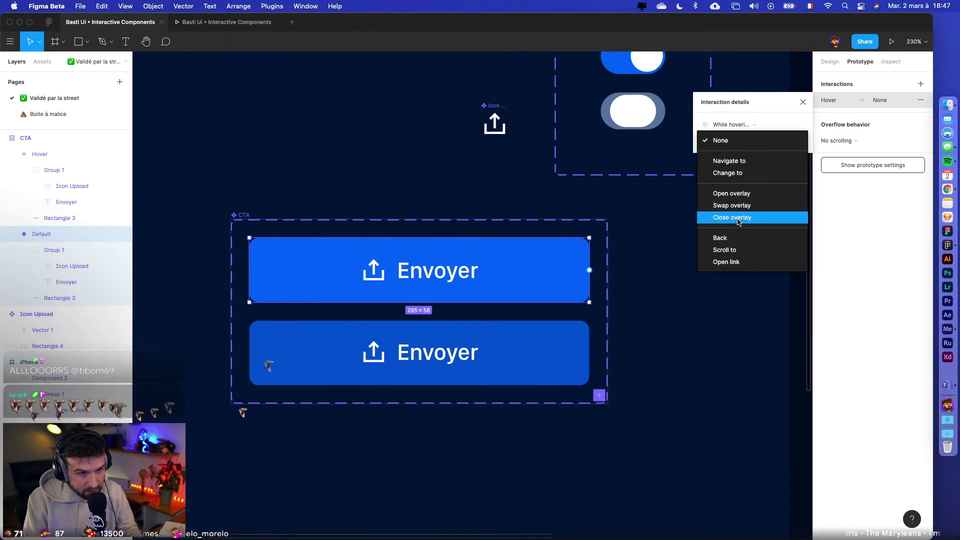
click(727, 173)
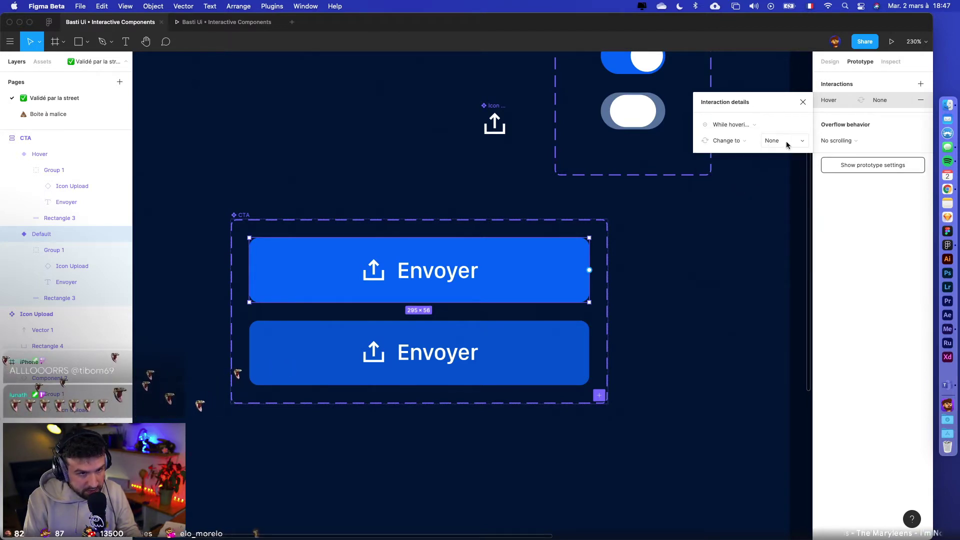
click(785, 142)
click(787, 160)
click(563, 338)
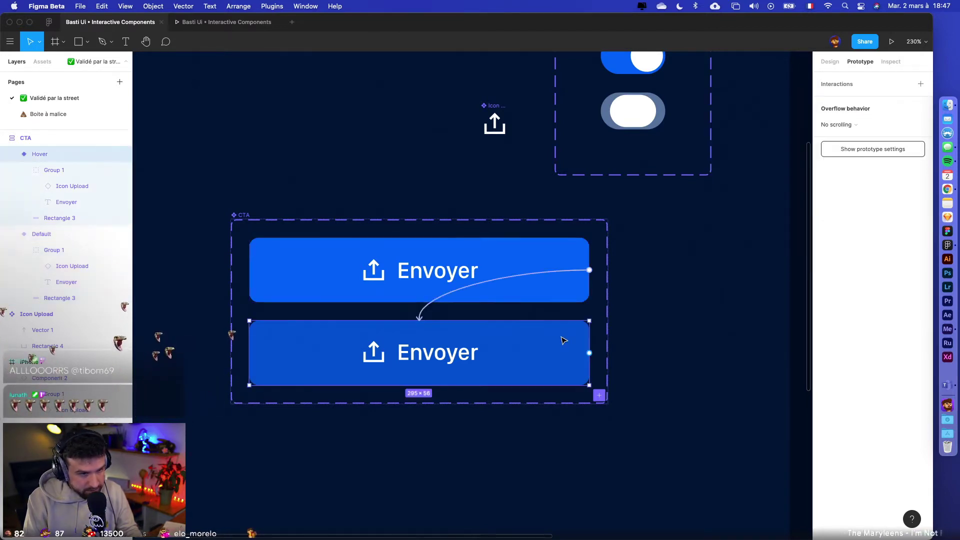
click(698, 338)
- View the form screen in the prototype preview and return to the design file
key(shift+1)
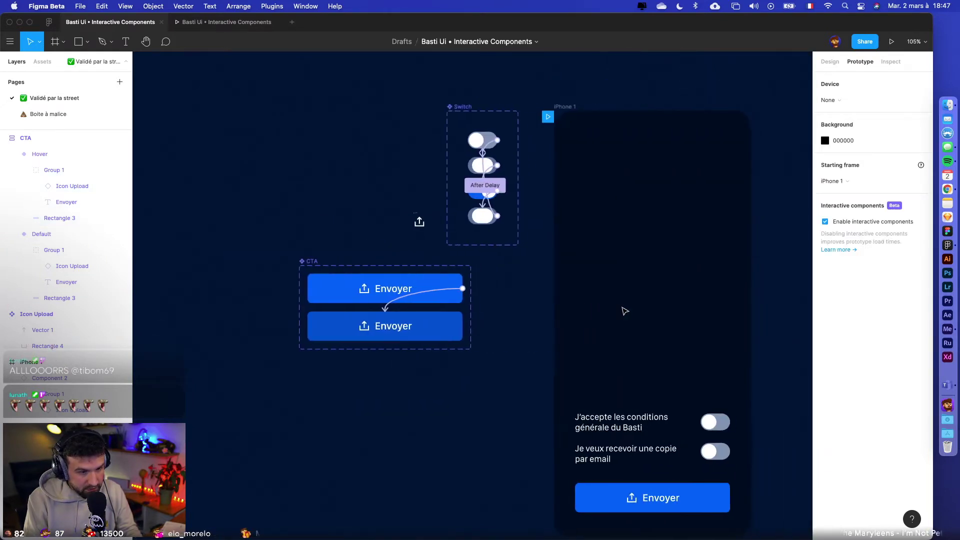
click(891, 43)
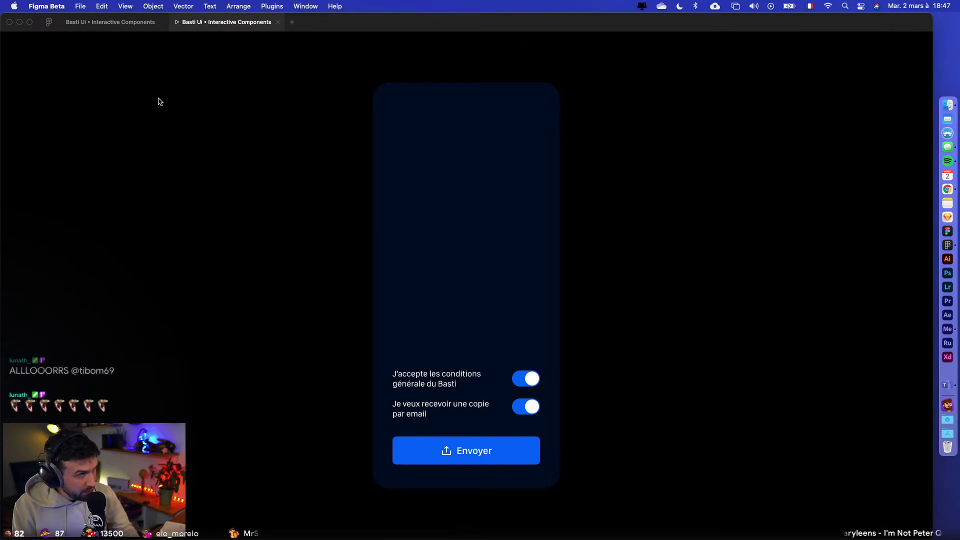
click(110, 22)
- Set the animation of the Default variant's hover interaction to Smart animate
click(429, 290)
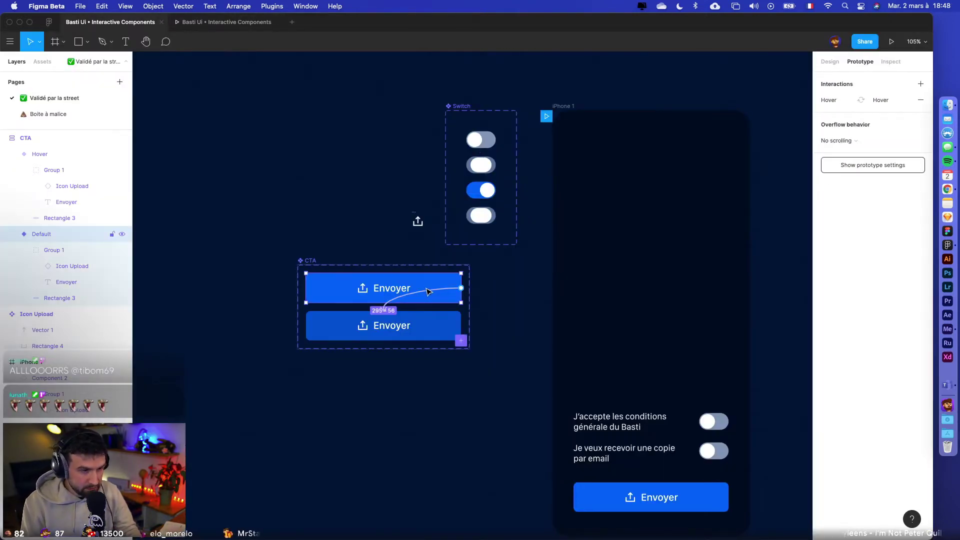
click(835, 101)
click(733, 187)
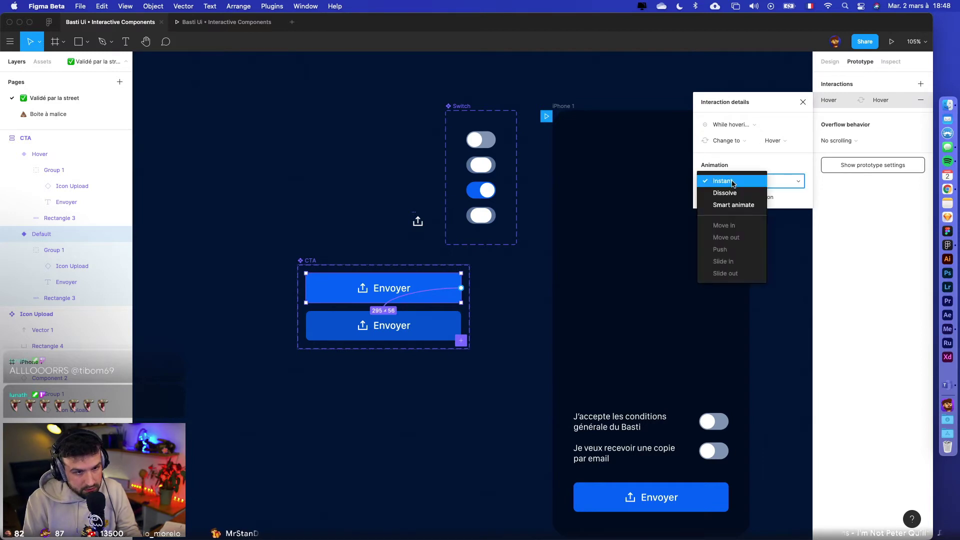
click(722, 205)
click(495, 404)
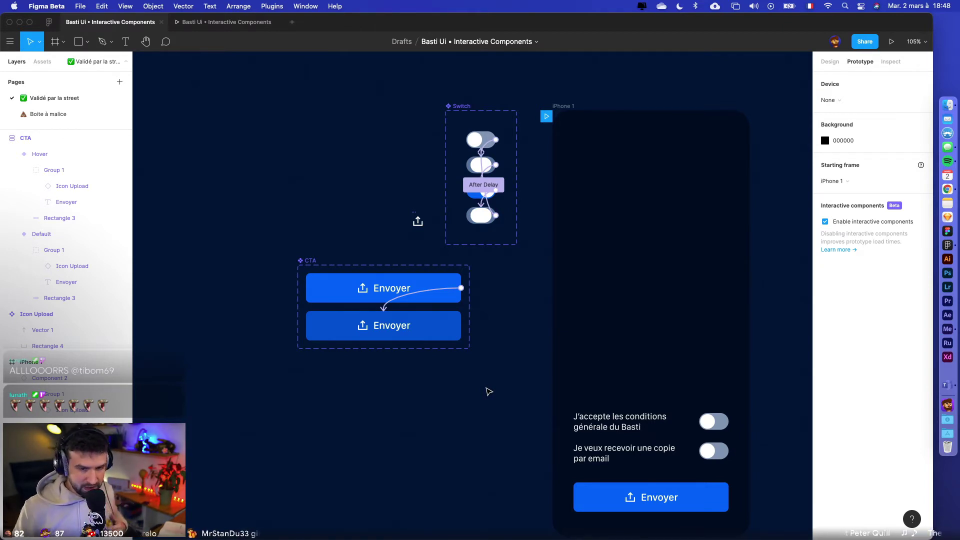
- Place a copy of the Default "Envoyer" button in the empty area below the CTA component set
scroll(488, 392, down, 2)
click(354, 261)
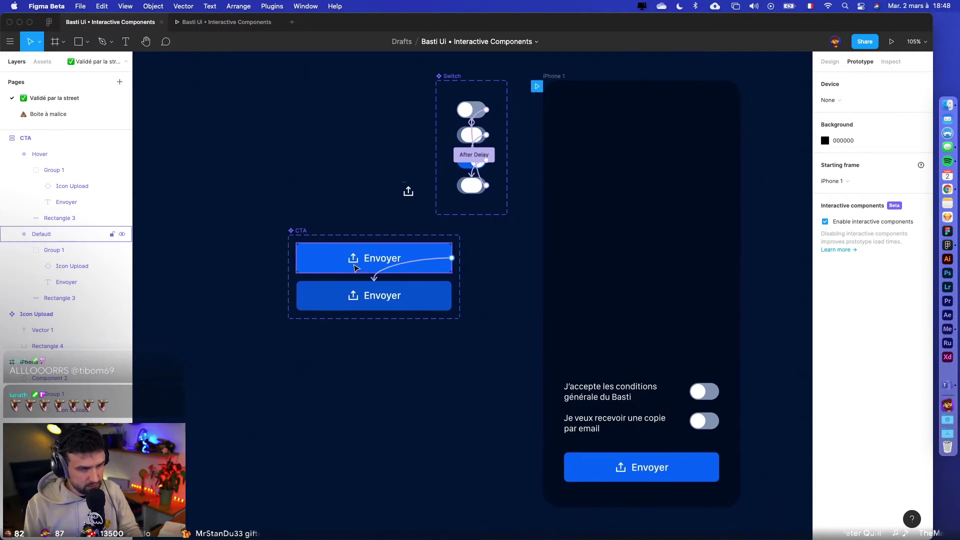
drag(339, 262, 289, 441)
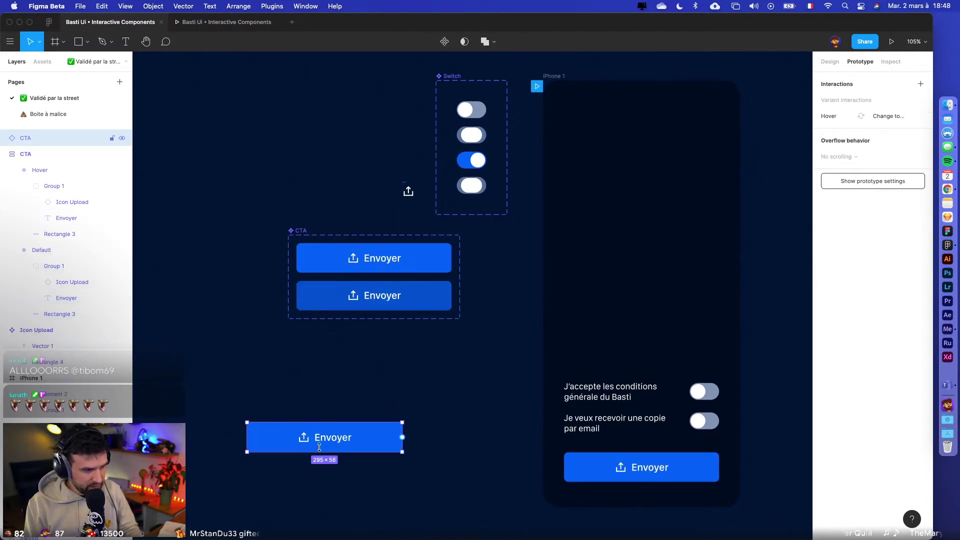
click(314, 443)
click(320, 467)
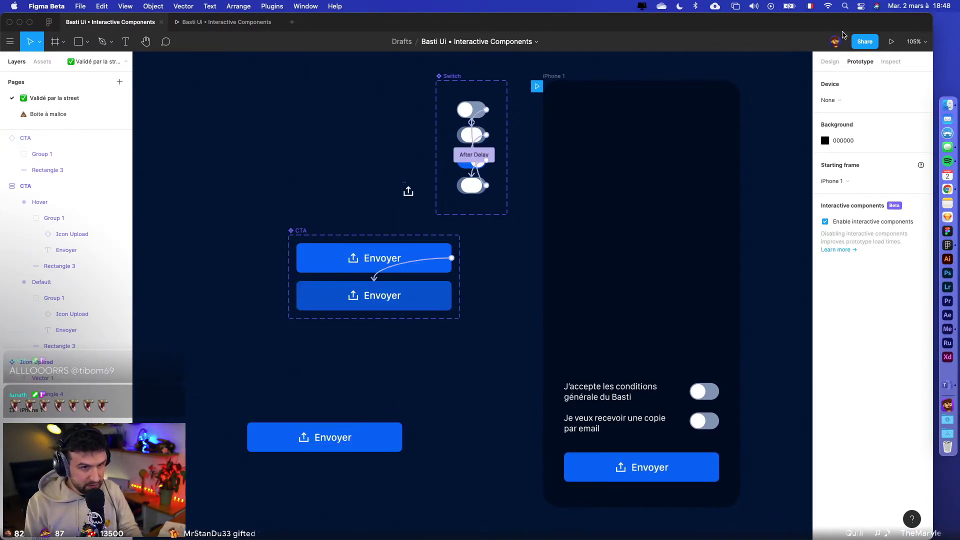
- Detach the copied "Envoyer" button from its component and ungroup its upload icon and text
click(829, 61)
double_click(307, 441)
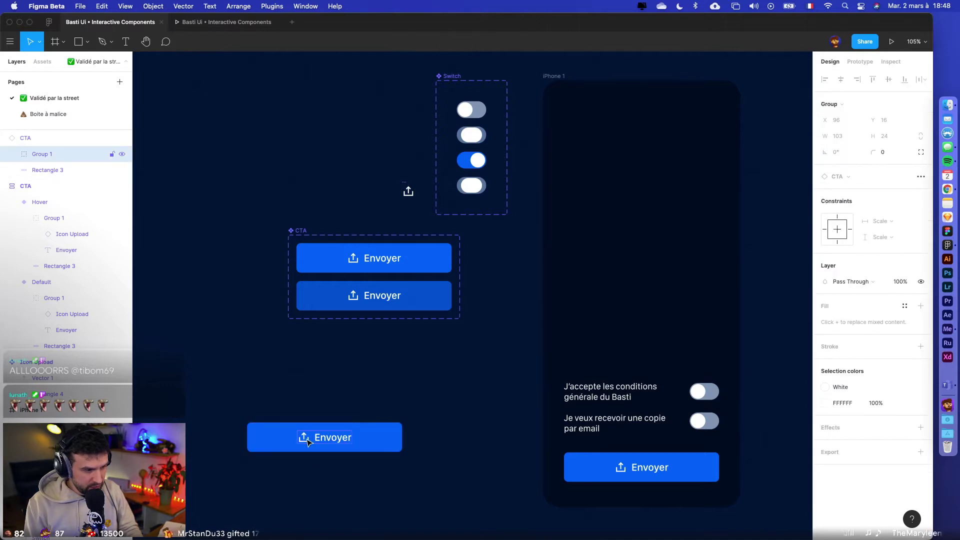
click(311, 461)
click(319, 446)
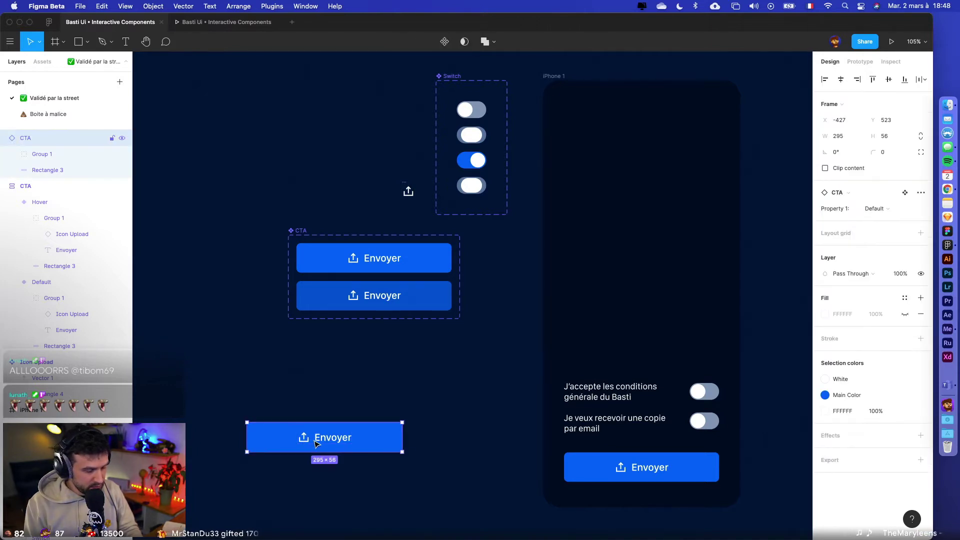
key(super+alt+b)
click(316, 457)
click(304, 440)
key(super+shift+g)
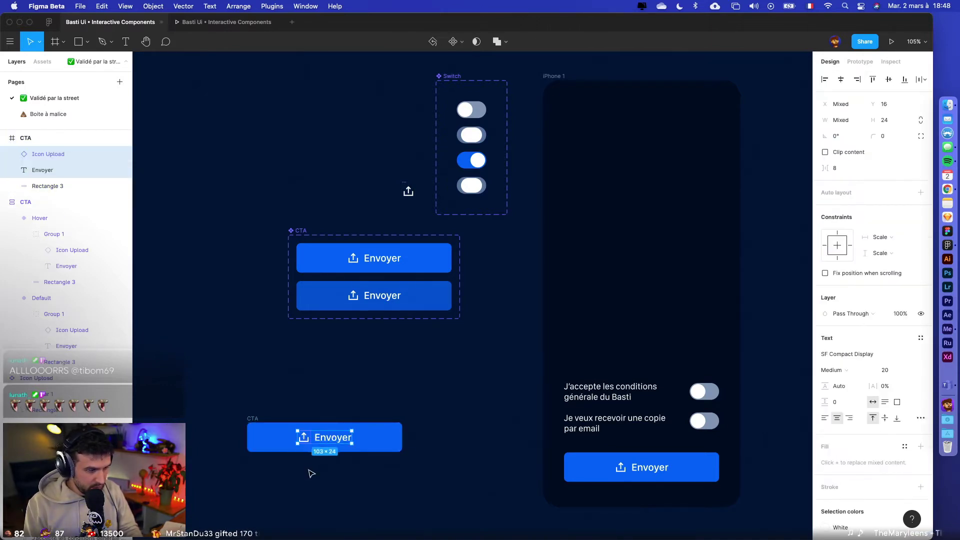
click(311, 473)
- Move the detached button's upload icon near its right end and centre the "Envoyer" text horizontally in the button
drag(307, 441, 385, 438)
key(Tab)
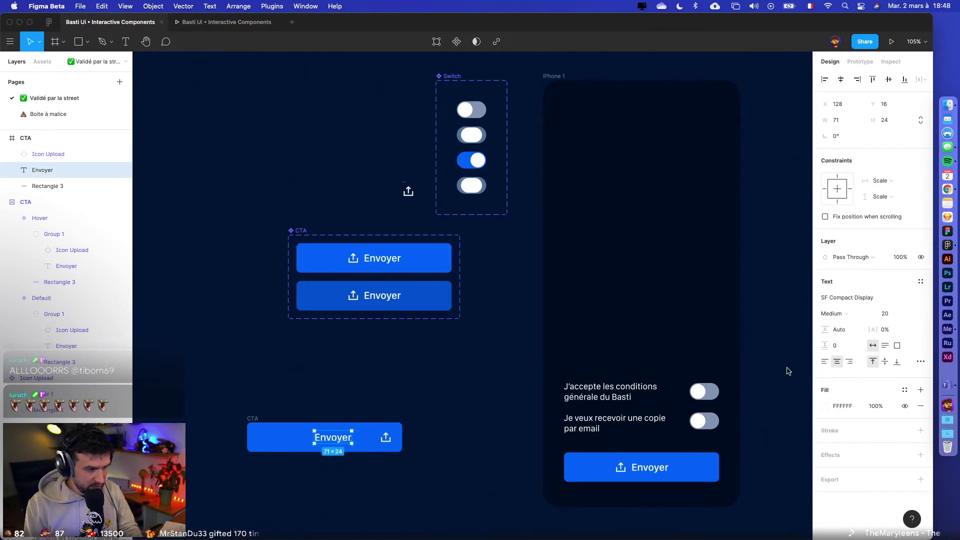
click(379, 467)
scroll(377, 467, left, 3)
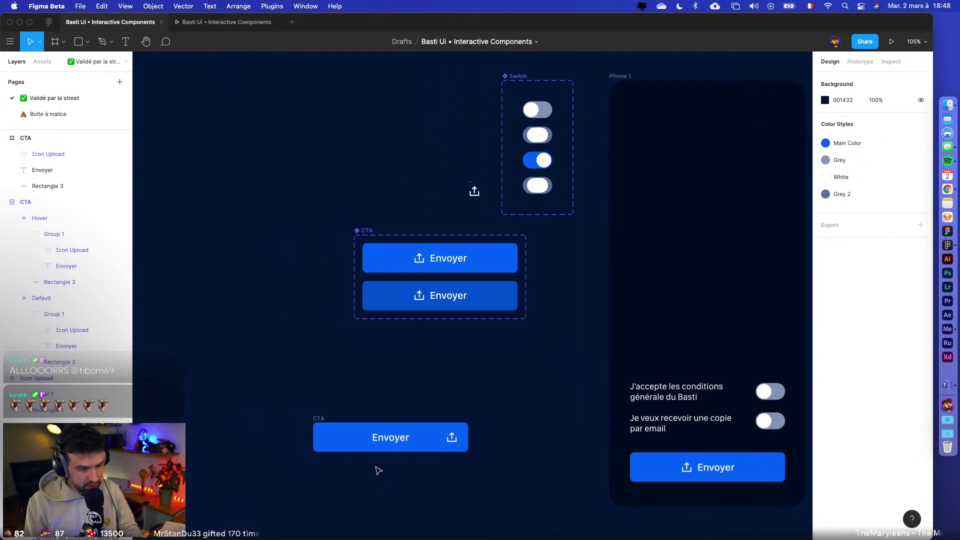
scroll(385, 455, down, 2)
scroll(391, 447, up, 5)
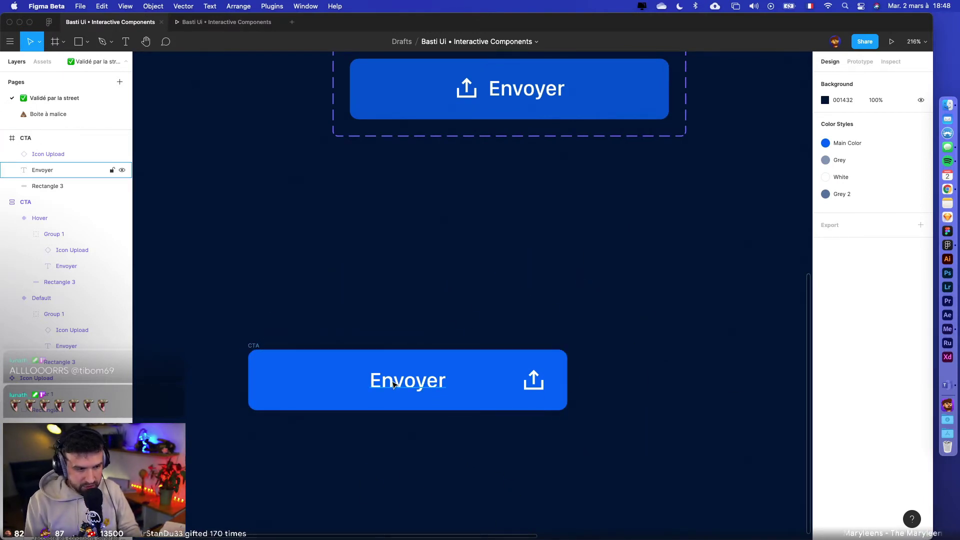
- Nudge the detached button's upload icon slightly closer to the button's right edge
click(407, 380)
click(638, 381)
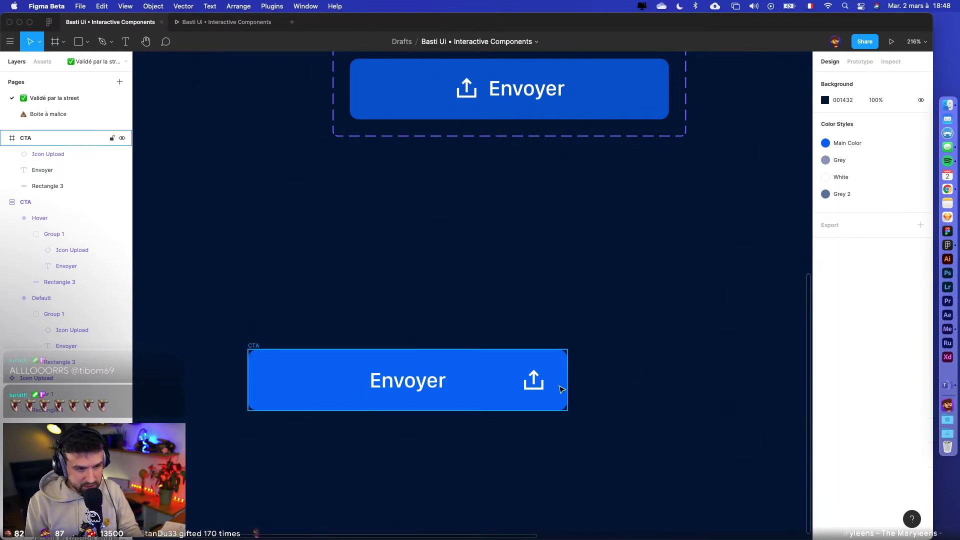
click(534, 380)
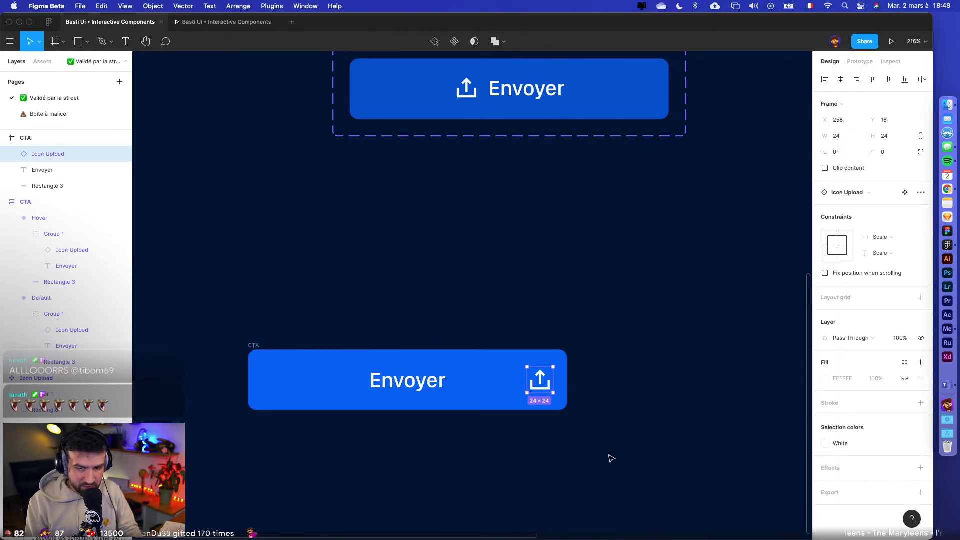
key(super+Tab)
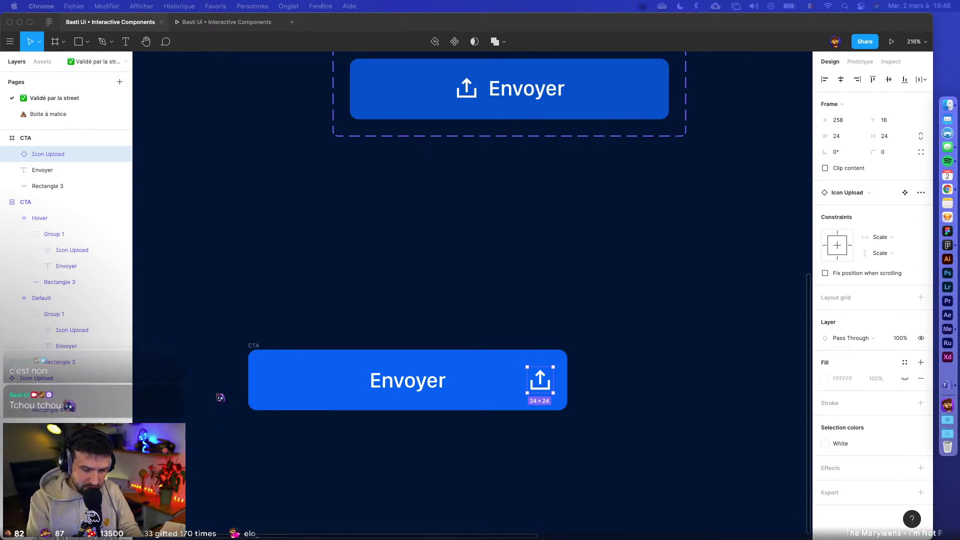
click(285, 332)
drag(285, 332, 504, 466)
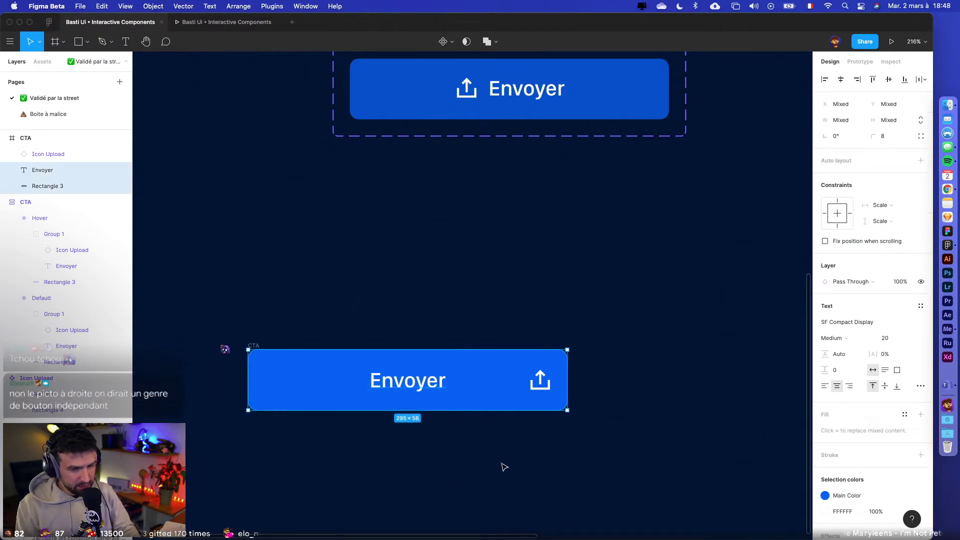
click(553, 443)
- Delete the detached "Envoyer" button together with its leftover empty CTA frame
scroll(553, 443, down, 3)
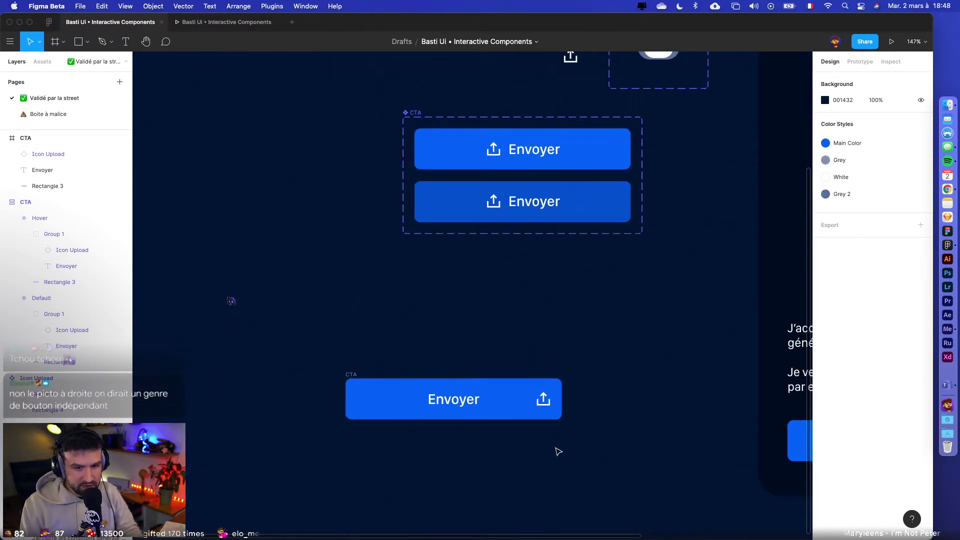
drag(556, 450, 365, 343)
key(Delete)
scroll(446, 317, up, 1)
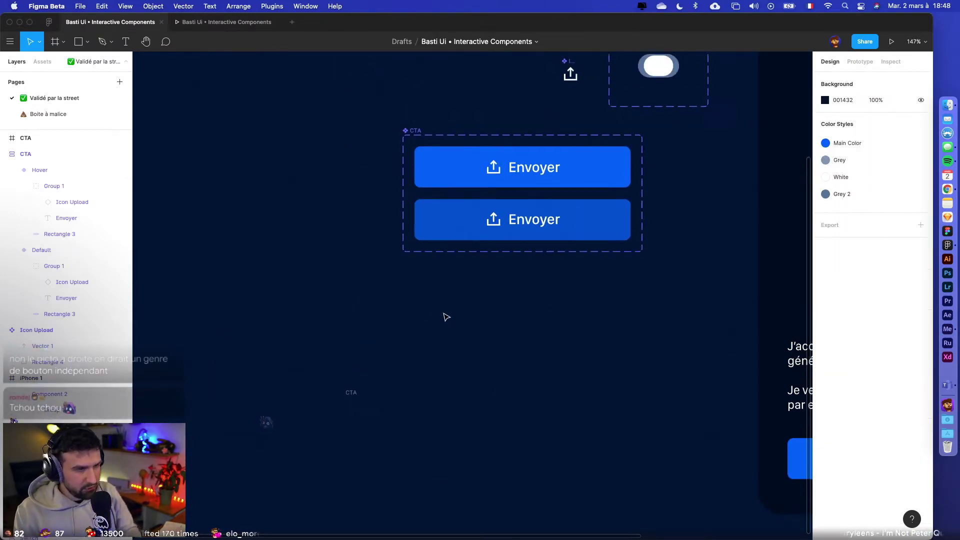
scroll(446, 317, up, 2)
click(354, 455)
key(Delete)
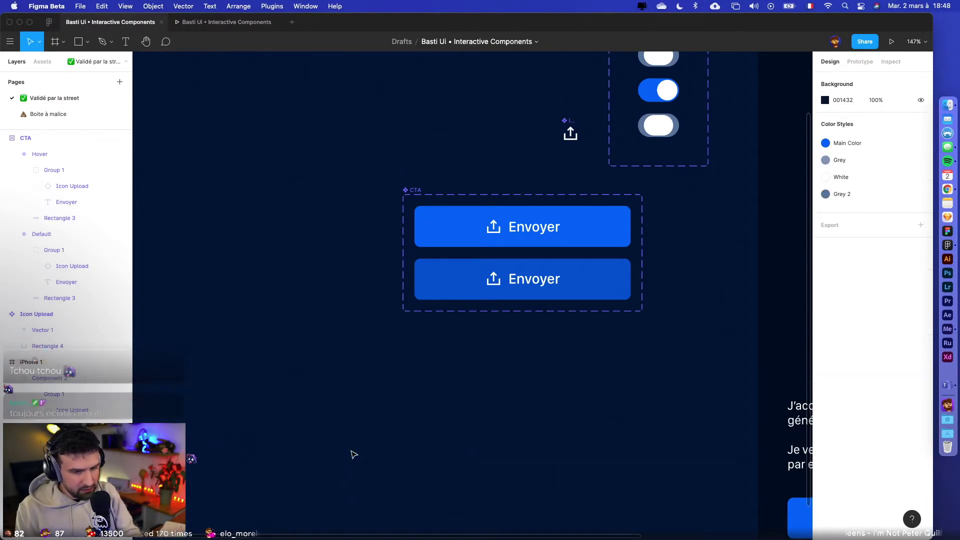
- Preview the iPhone screen prototype and return to the design file
scroll(493, 364, right, 2)
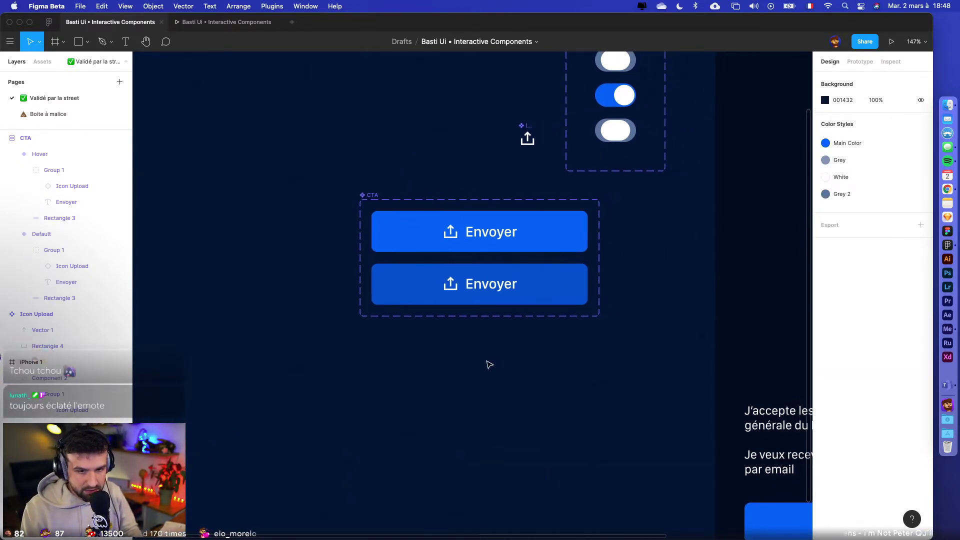
scroll(483, 375, up, 2)
scroll(454, 416, up, 5)
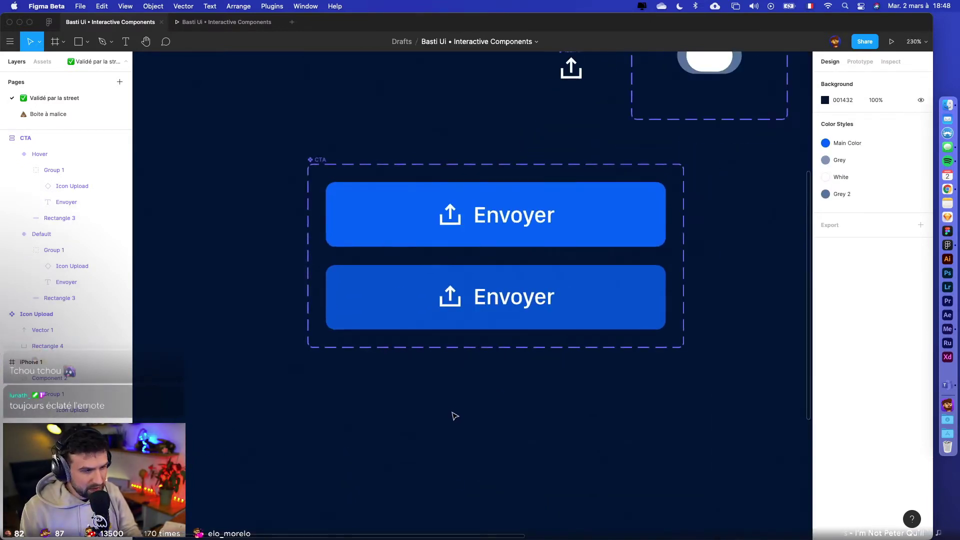
scroll(558, 303, down, 2)
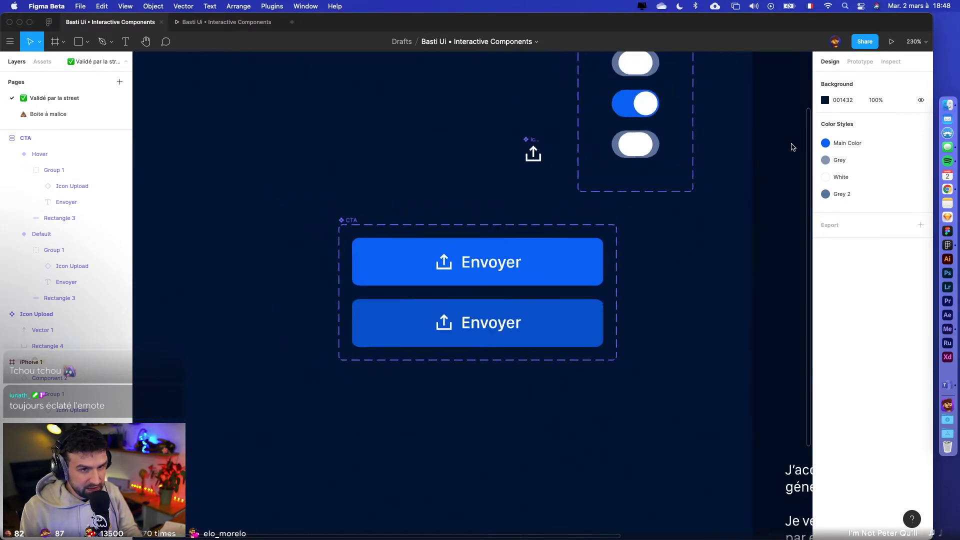
click(891, 41)
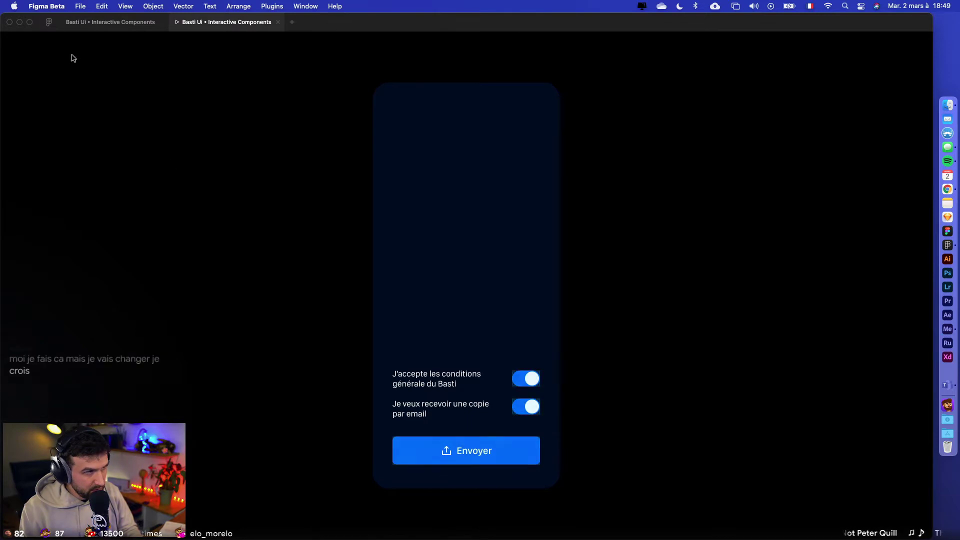
click(110, 22)
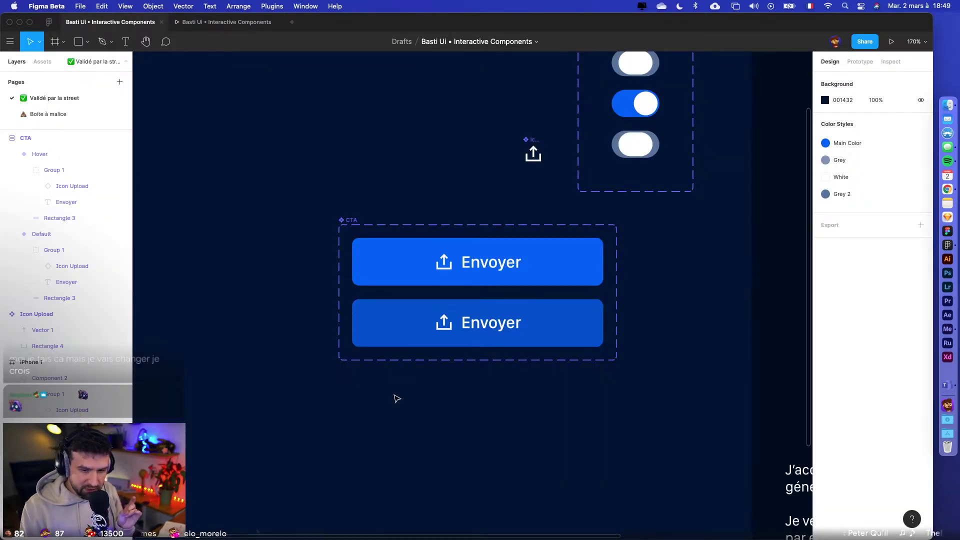
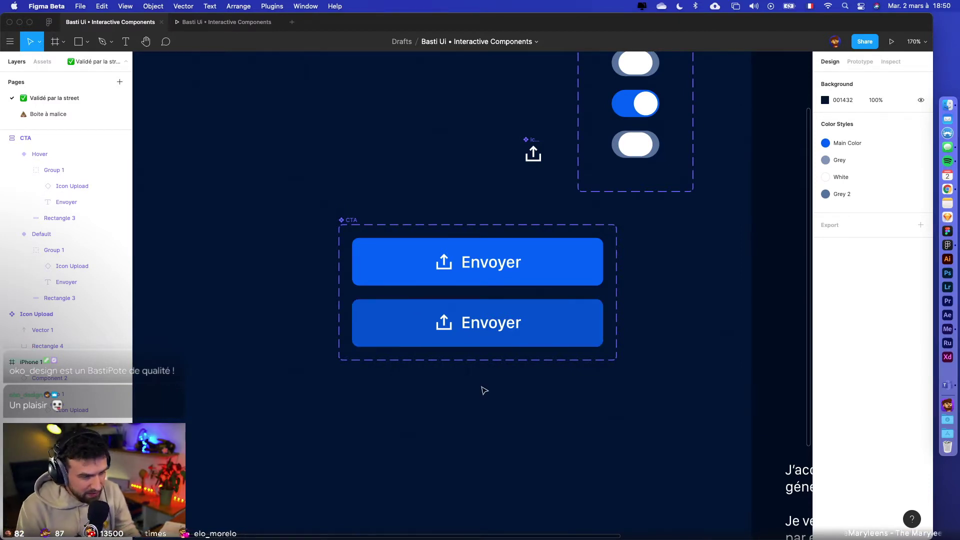
- Copy the blue rectangle of the Default "Envoyer" variant and place it in the empty area below the CTA component set
drag(483, 391, 441, 384)
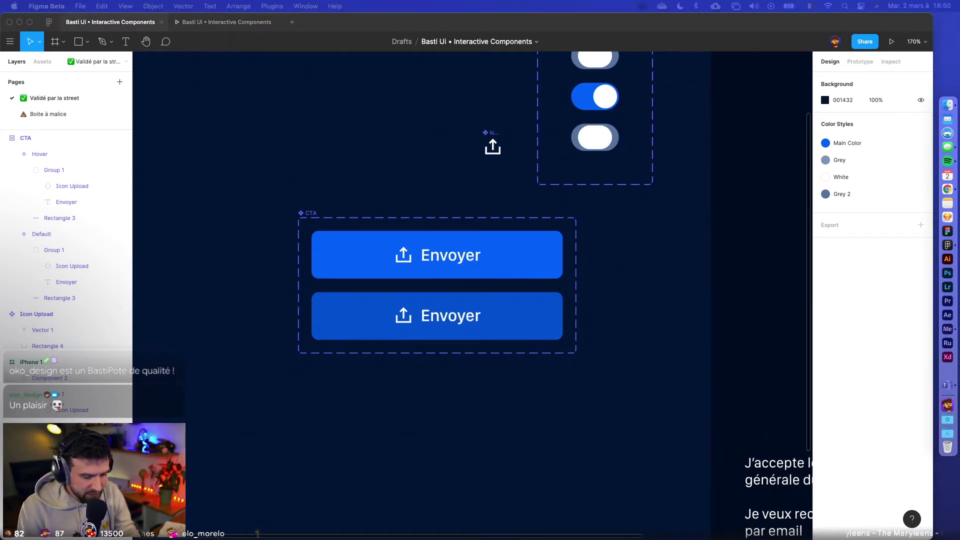
click(480, 453)
scroll(480, 435, left, 3)
scroll(480, 435, down, 2)
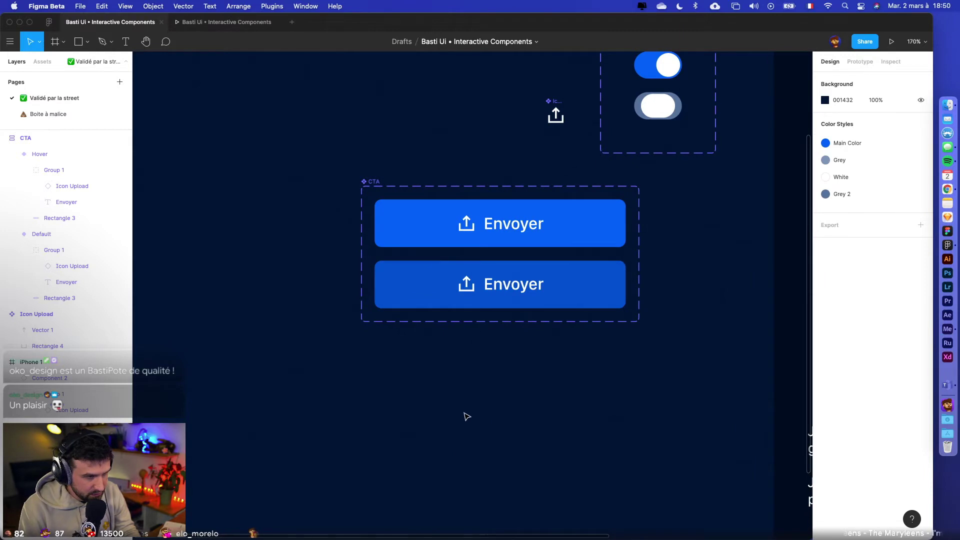
double_click(589, 225)
key(super+c)
click(424, 446)
key(super+v)
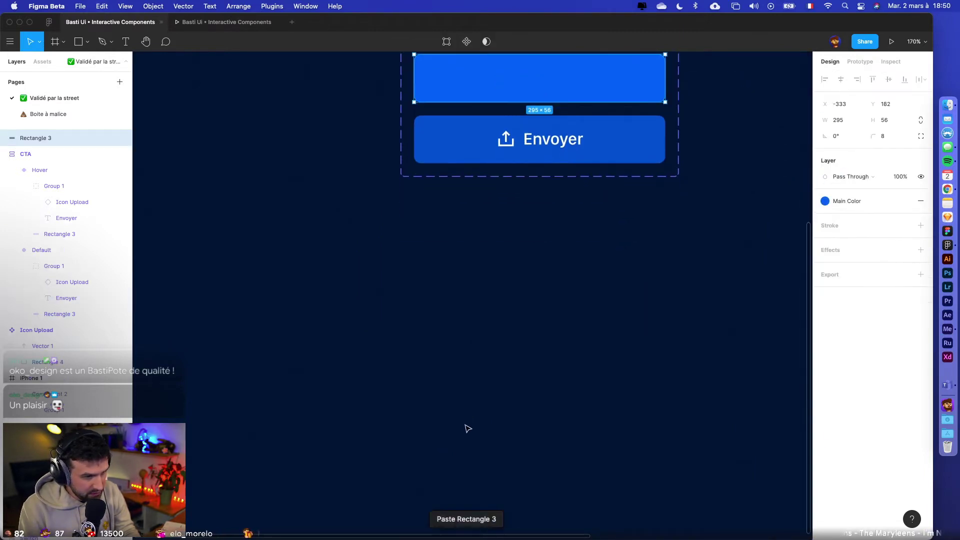
drag(589, 86, 550, 392)
click(536, 436)
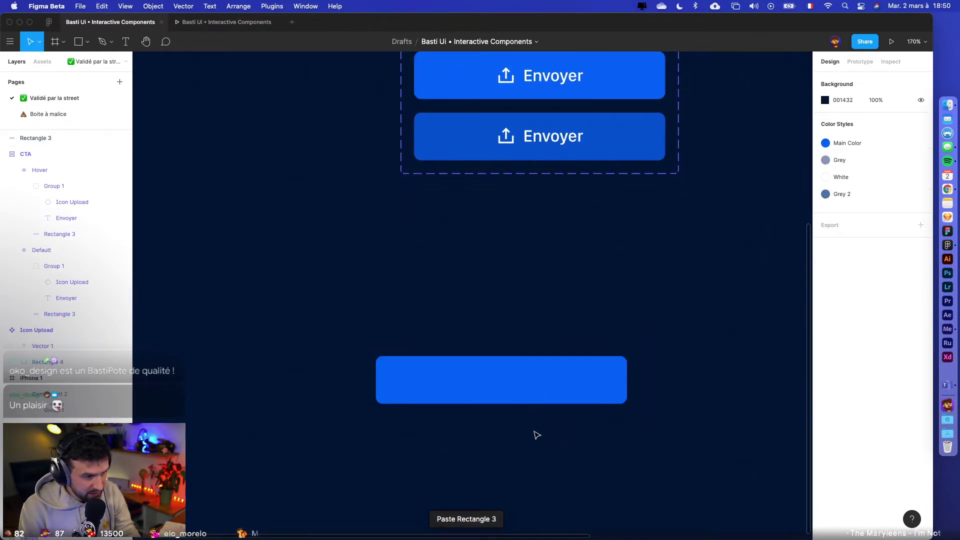
click(520, 386)
click(493, 413)
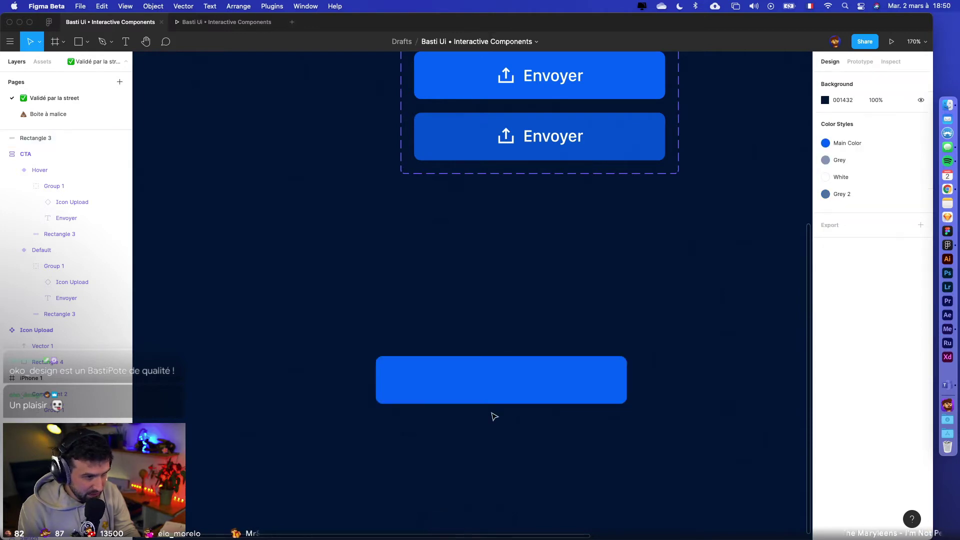
- Draw a 48 × 48 circle centred on the copied blue rectangle and replace its fill with a stroke
scroll(493, 411, up, 5)
key(o)
drag(507, 355, 546, 390)
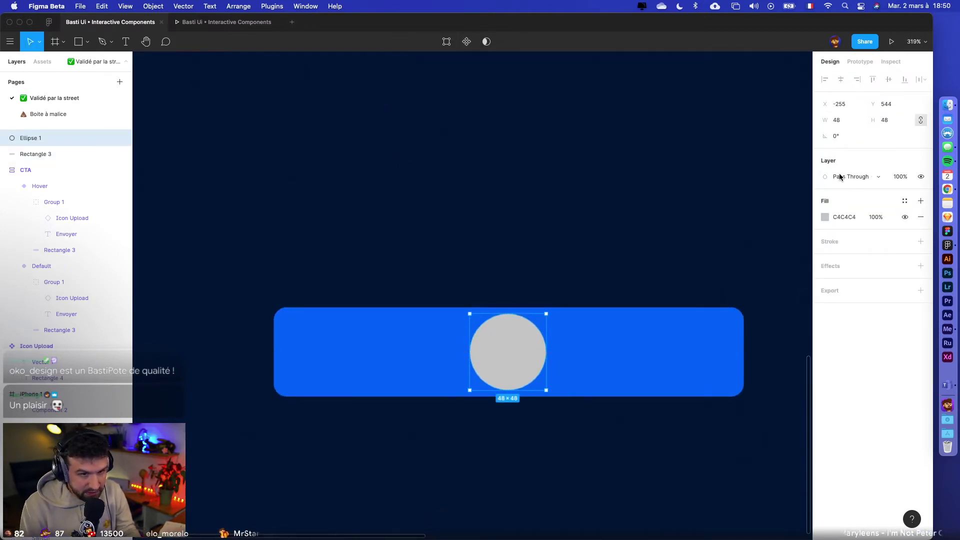
click(921, 217)
click(920, 226)
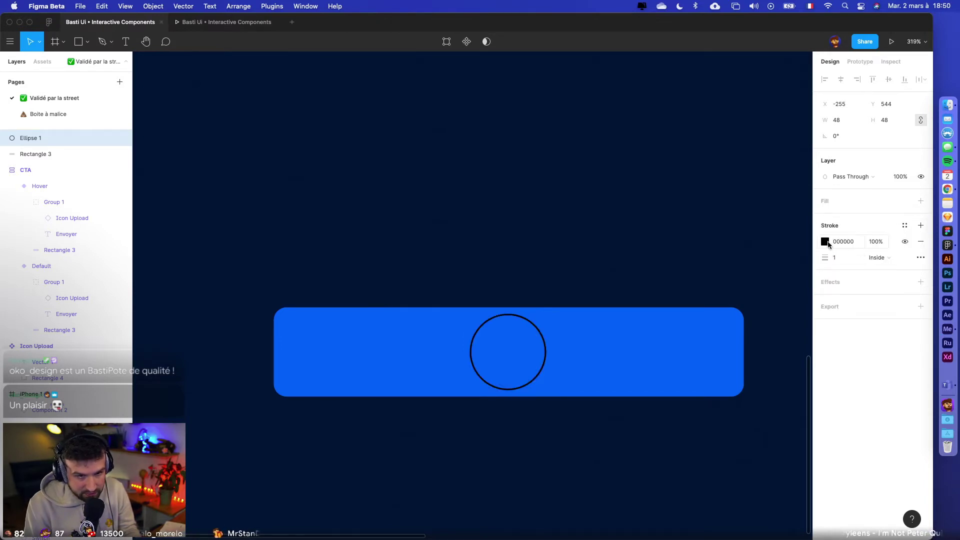
- Give the circle a 9-wide stroke with Center alignment and reduce the circle to 44 × 44
click(826, 242)
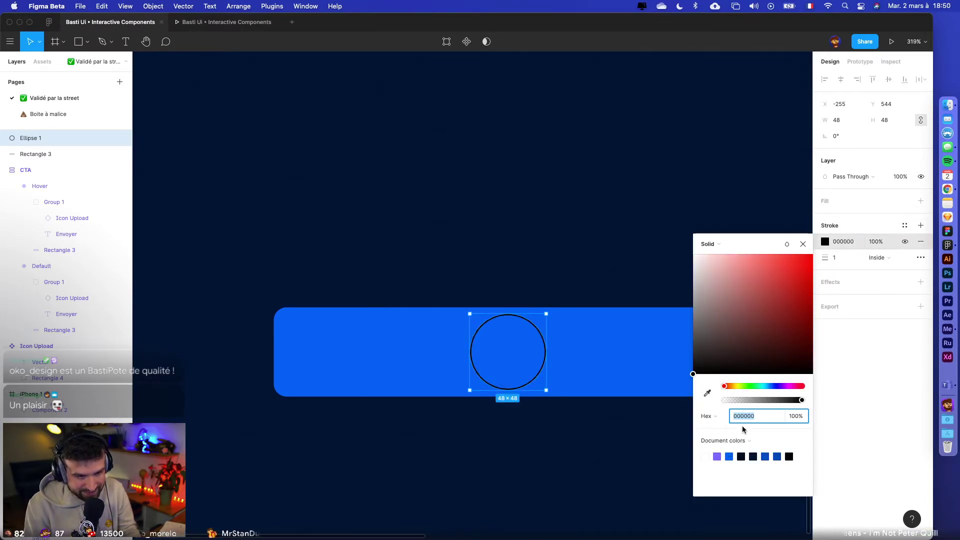
click(845, 258)
text(9)
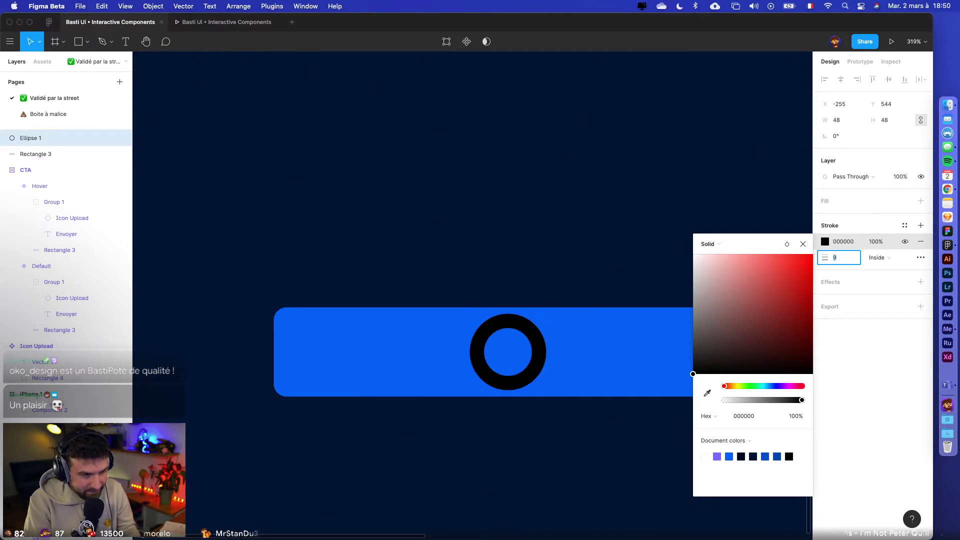
key(Return)
click(879, 257)
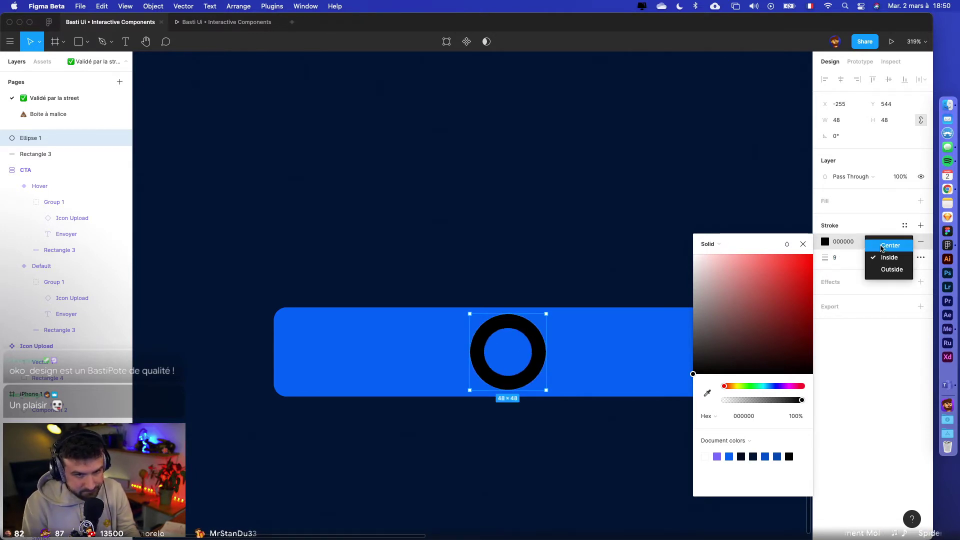
click(886, 268)
click(667, 241)
scroll(668, 241, down, 3)
click(568, 317)
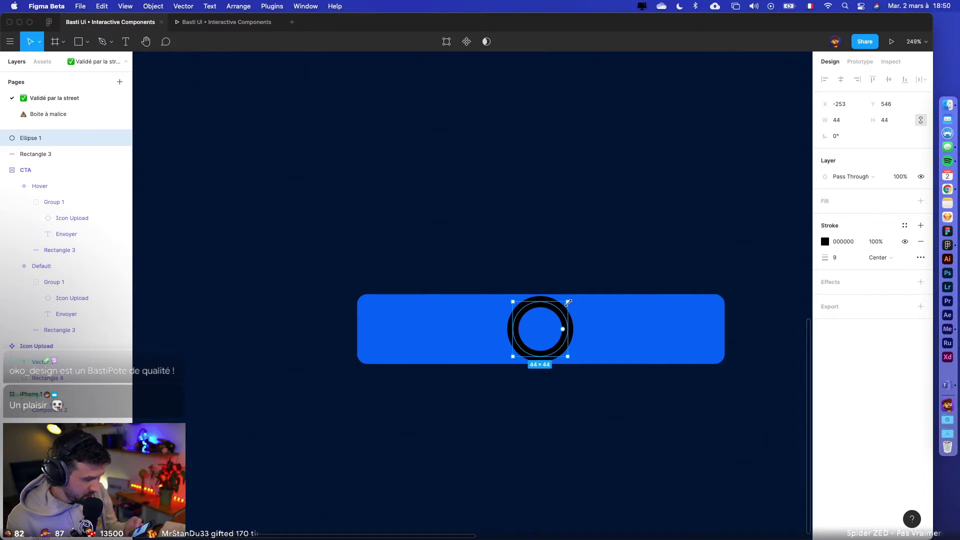
- Recolour the circle's stroke to 0060EF by sampling the blue of the rectangle
click(825, 244)
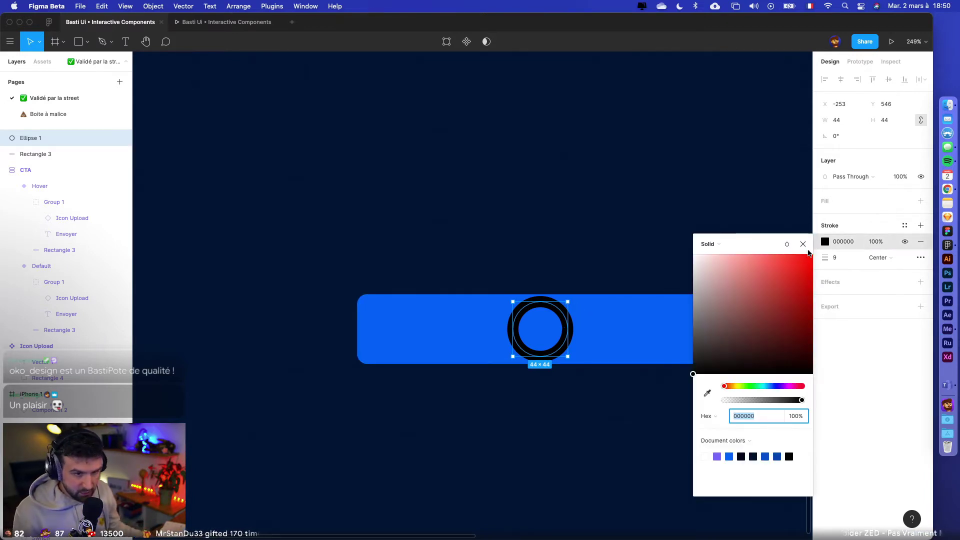
click(704, 393)
click(650, 352)
click(621, 382)
click(559, 303)
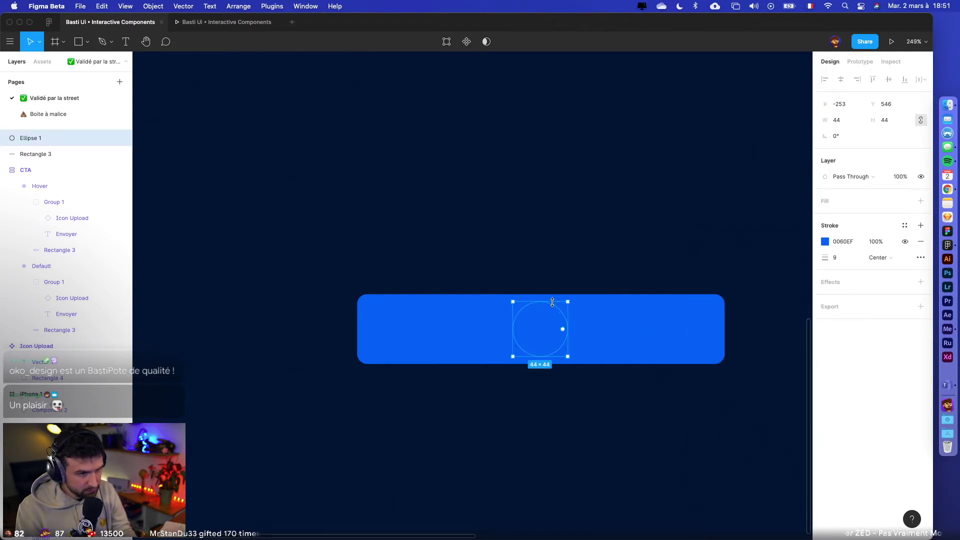
- Move the blue ring onto the empty canvas above the rectangle and set its stroke width to 14
scroll(555, 303, up, 5)
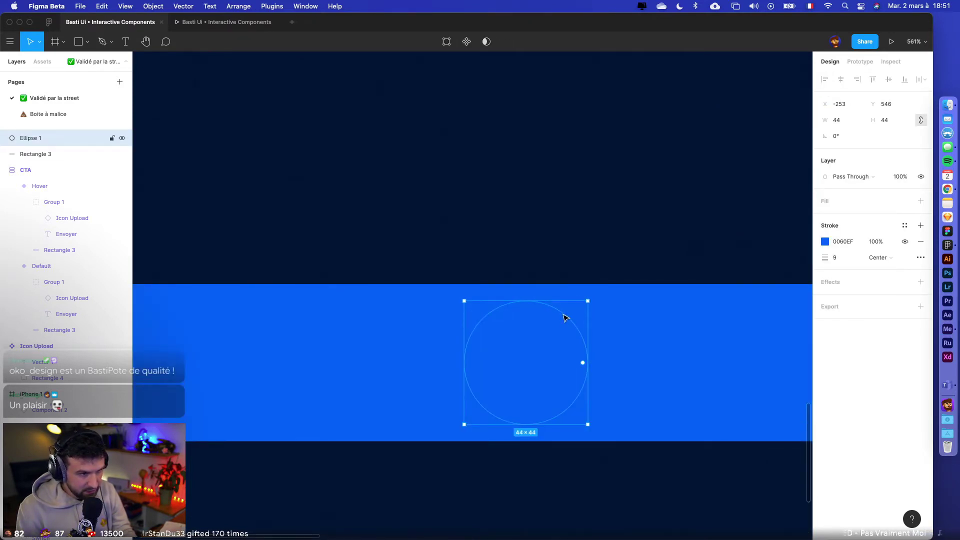
drag(563, 315, 553, 118)
scroll(634, 140, up, 3)
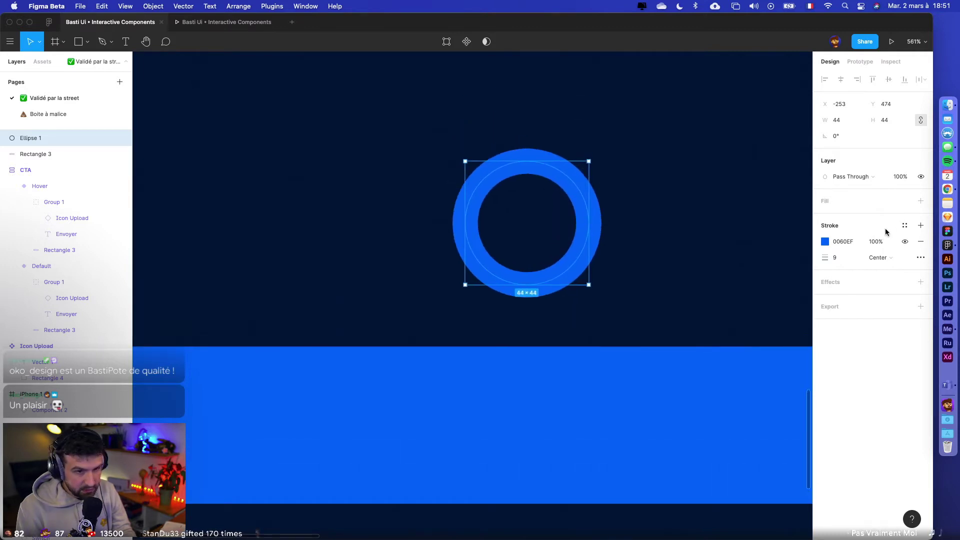
click(850, 258)
text(14)
key(Return)
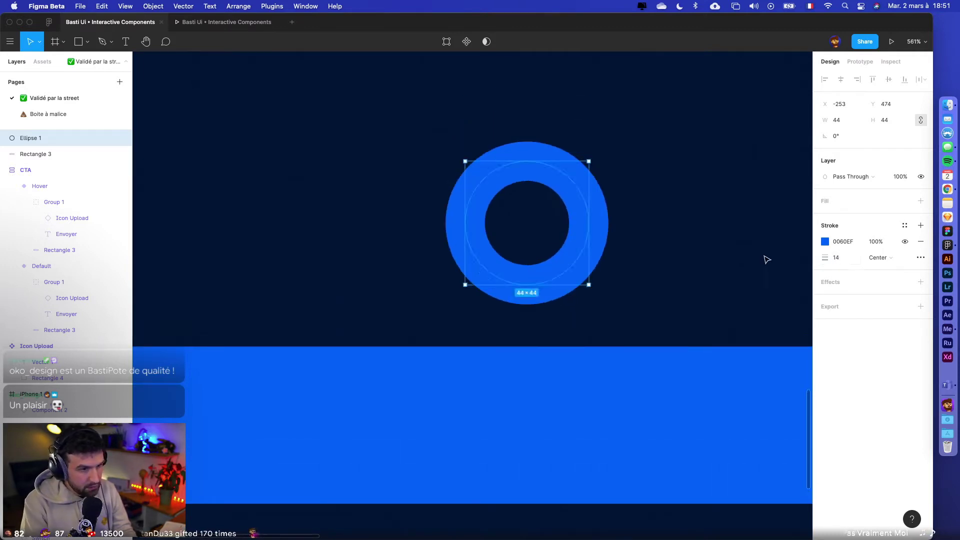
click(688, 266)
- Flatten the blue ring above the rectangle
click(560, 184)
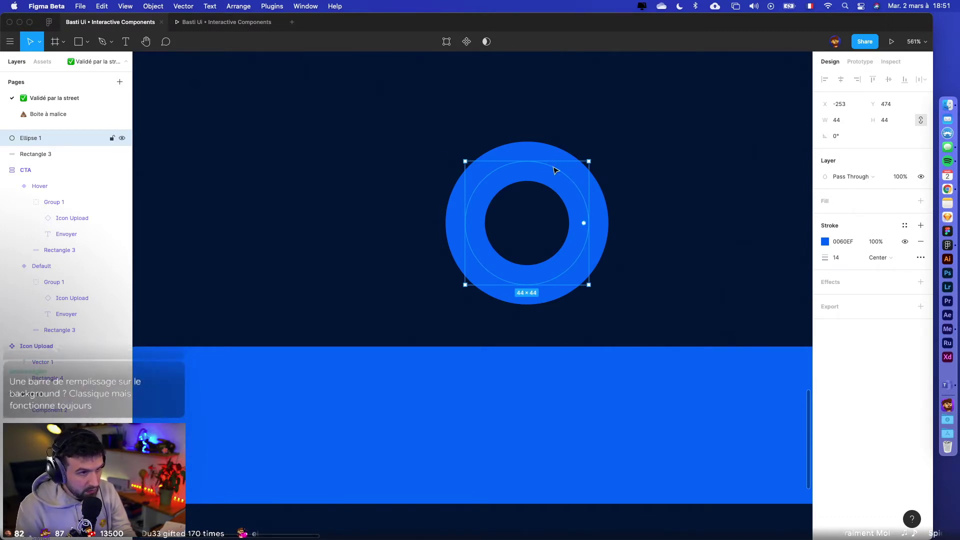
right_click(553, 165)
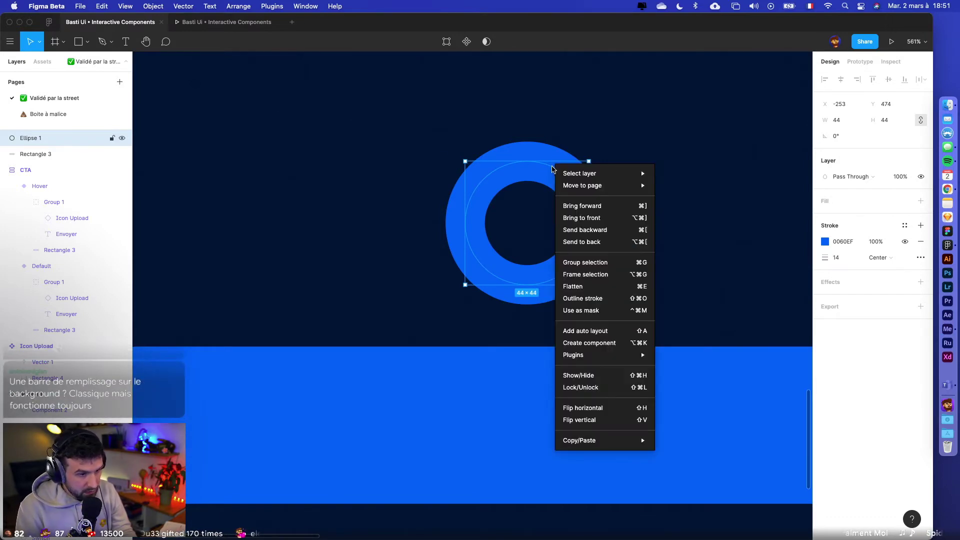
click(590, 287)
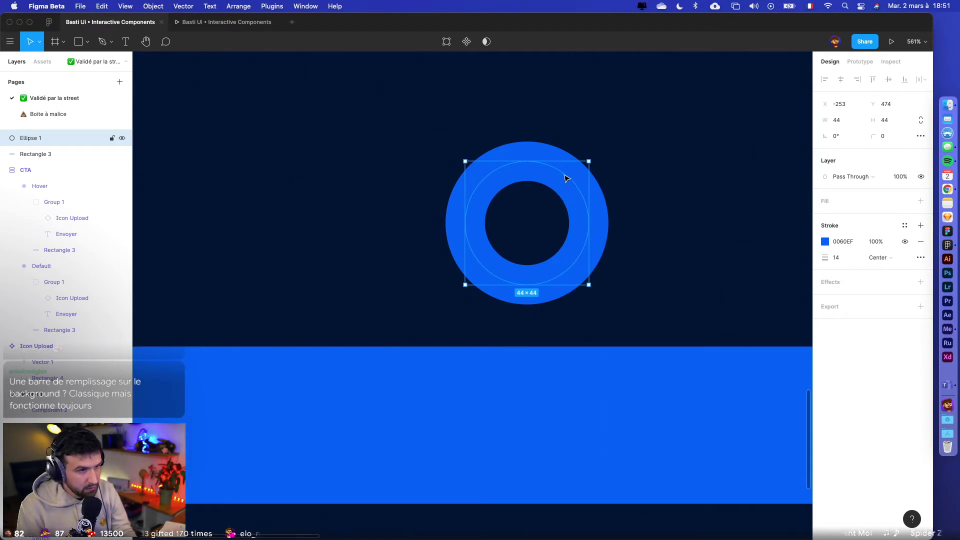
right_click(566, 178)
key(Escape)
key(Escape)
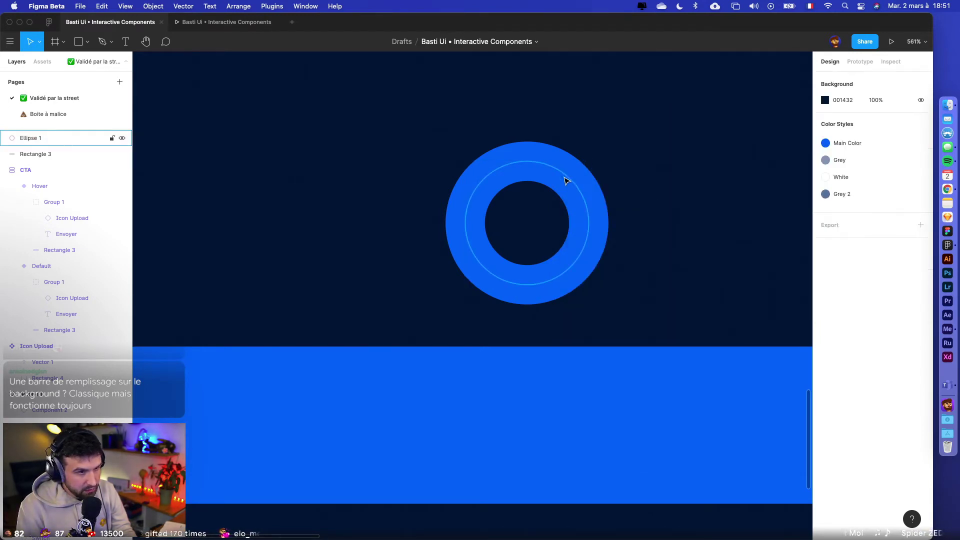
click(565, 180)
right_click(52, 140)
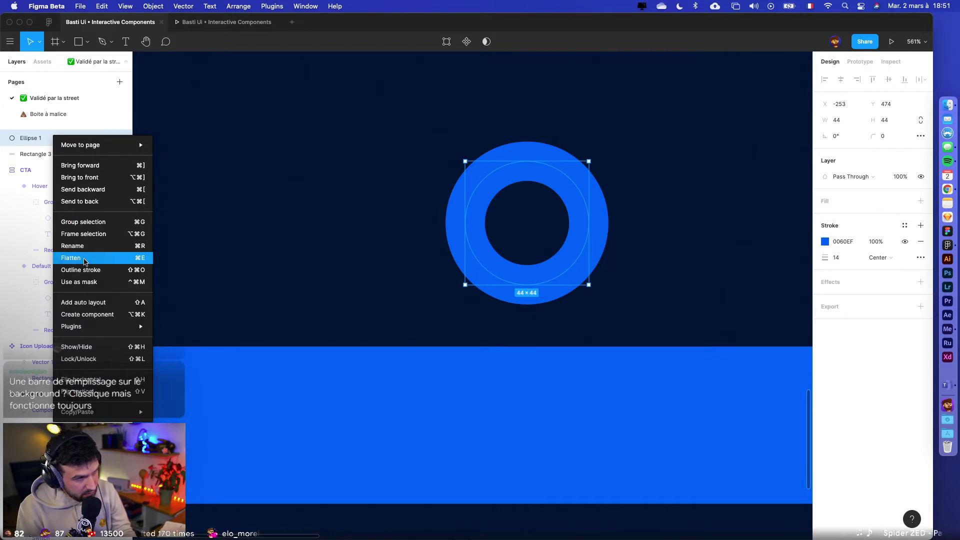
click(84, 261)
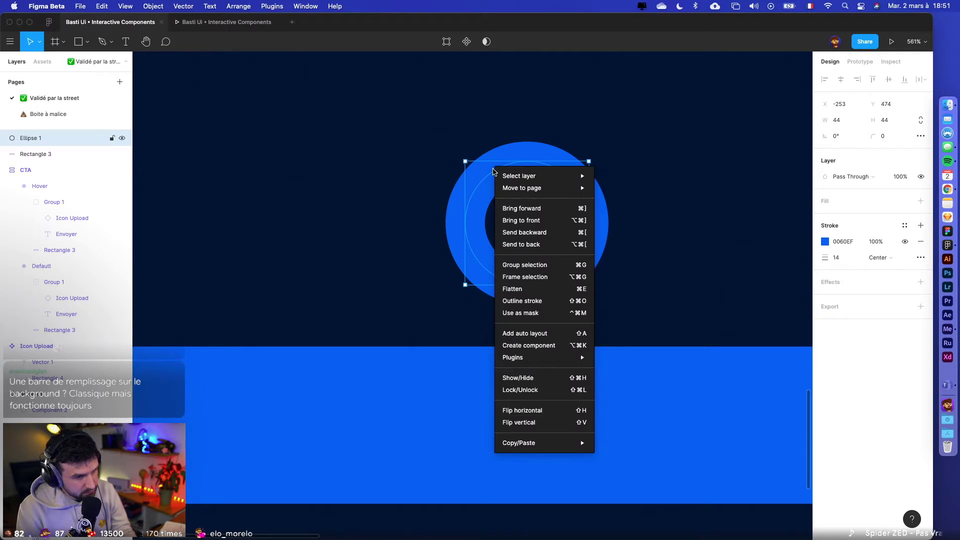
- Outline the stroke of the blue circle above the rectangle and shift the resulting ring to X -263
click(530, 301)
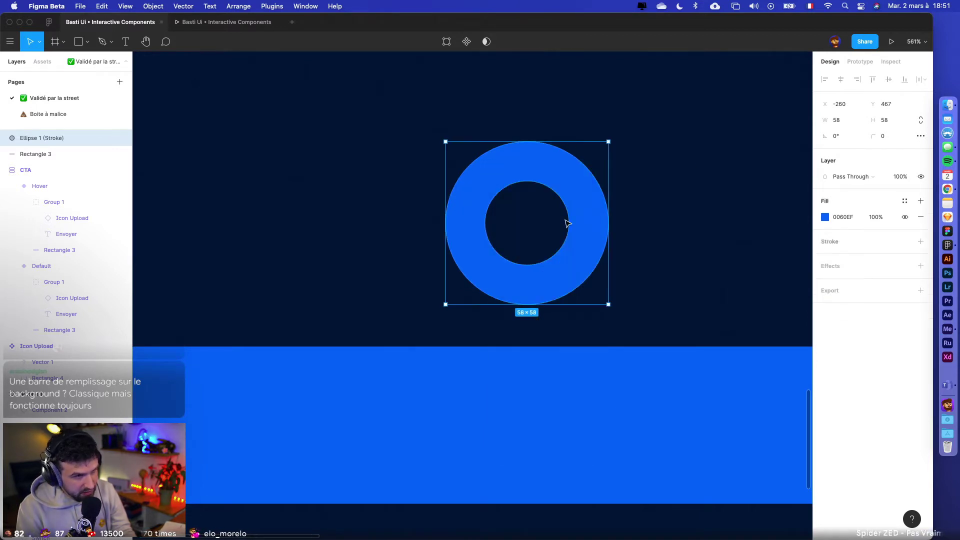
drag(534, 168, 525, 169)
scroll(499, 177, down, 2)
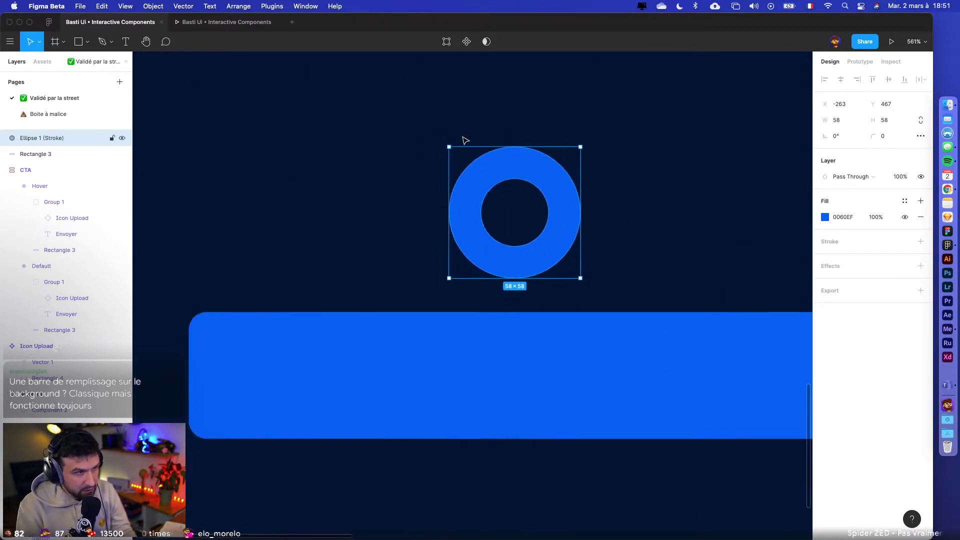
- Run the Morph plugin's Skeuo effect on the blue ring, using a copy placed beside the original
click(271, 6)
mouse_move(365, 144)
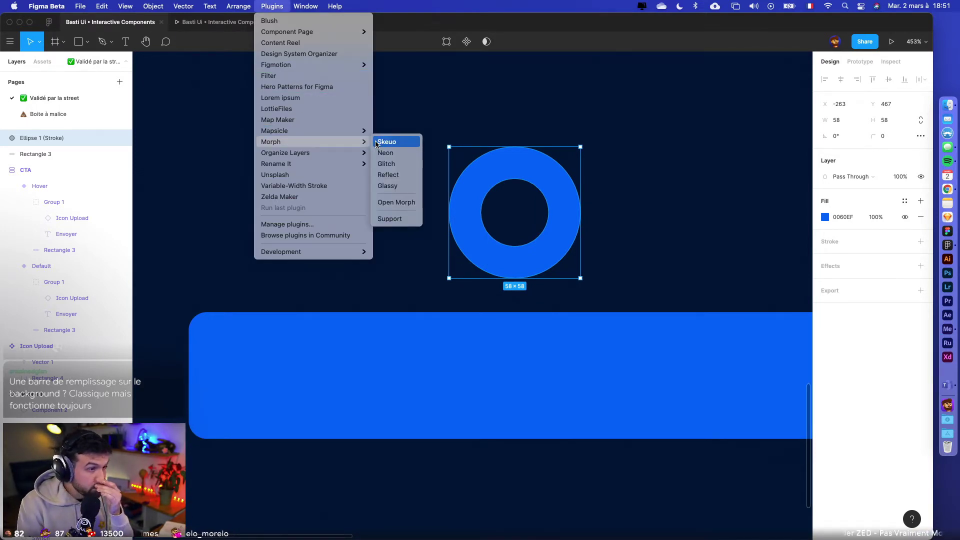
click(385, 142)
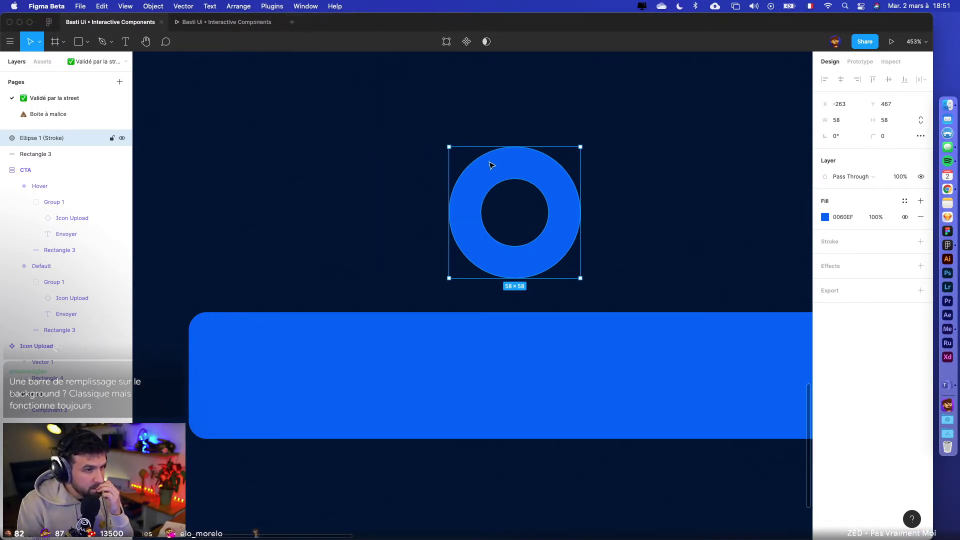
drag(606, 272, 716, 277)
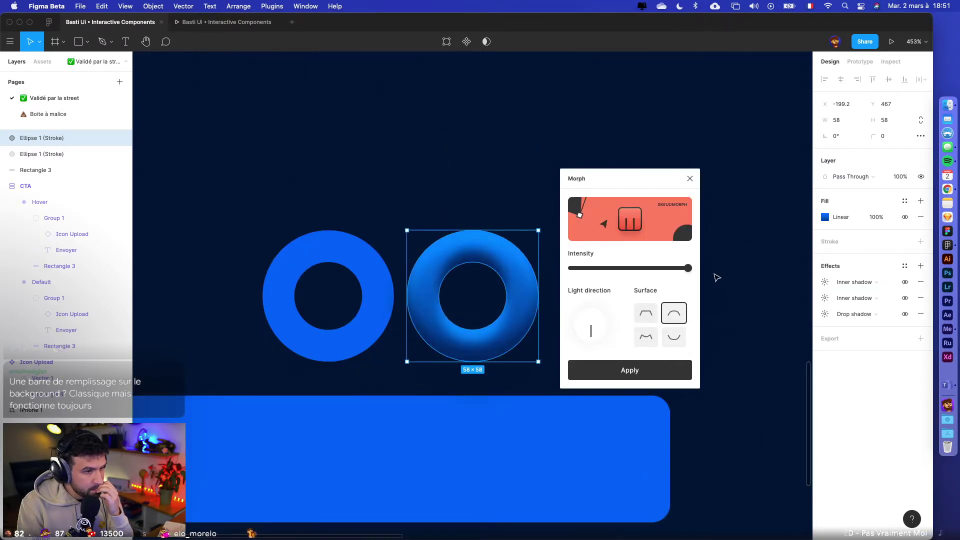
- Compare the skeuomorph surface types, angle the light direction diagonally, and apply the wavy surface to the ring copy
click(653, 336)
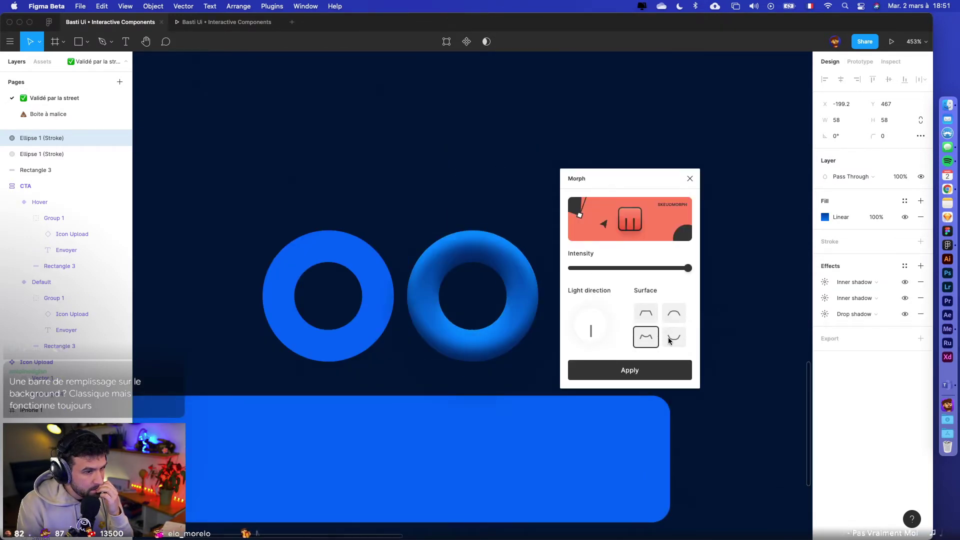
click(674, 337)
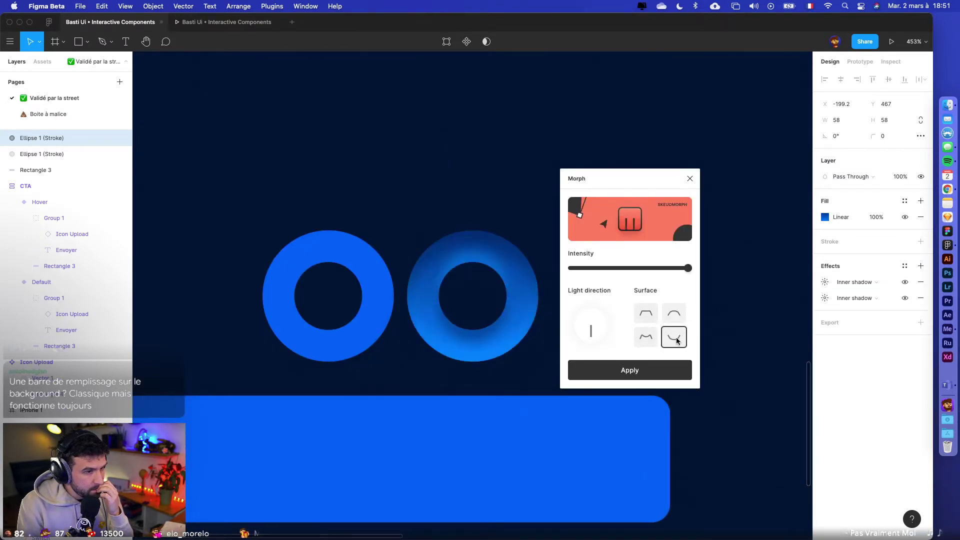
click(649, 319)
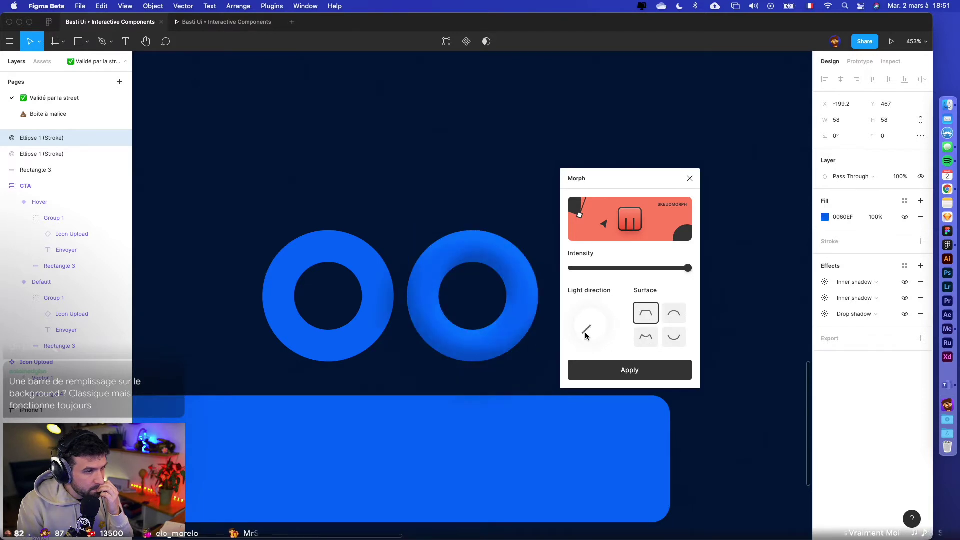
drag(586, 335, 589, 337)
click(638, 336)
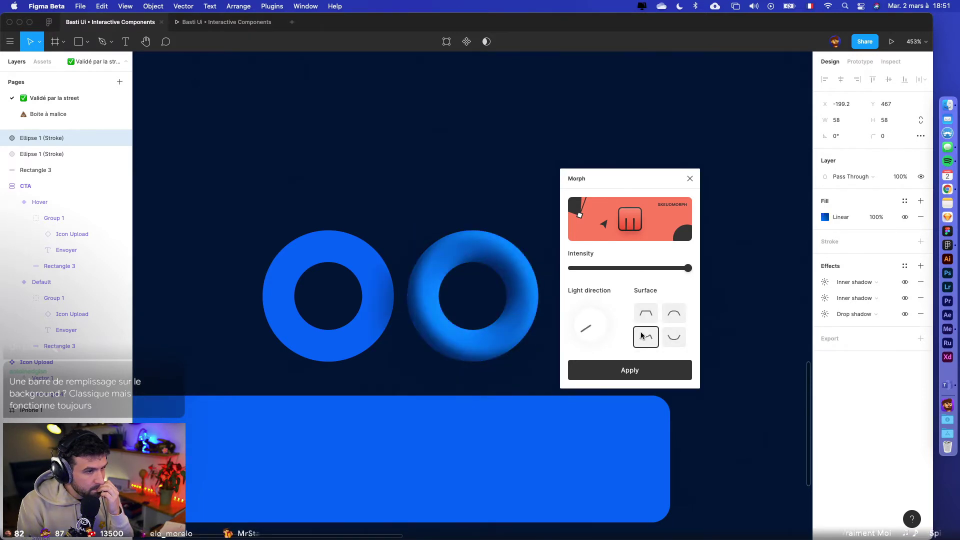
click(623, 370)
- Close the Morph plugin and delete the original flat blue ring
click(479, 160)
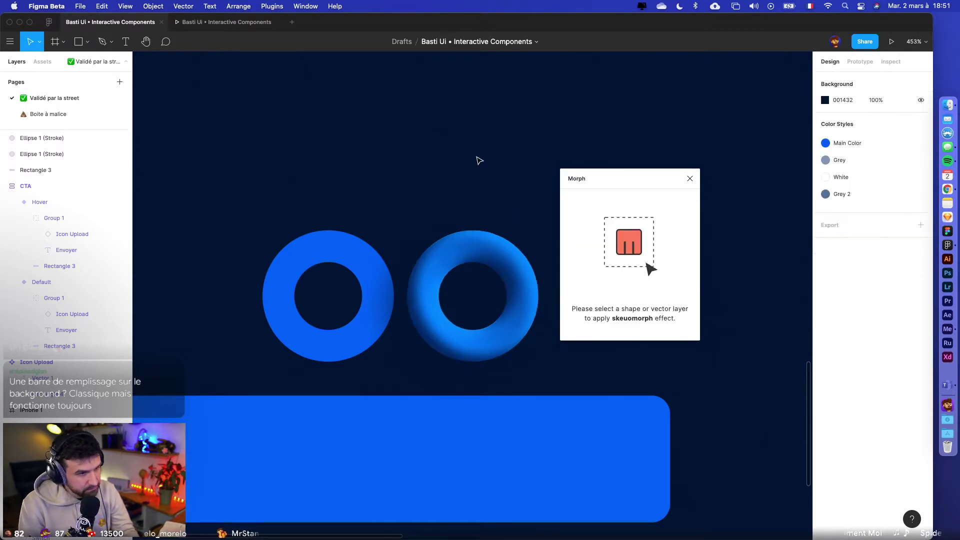
click(689, 179)
click(328, 247)
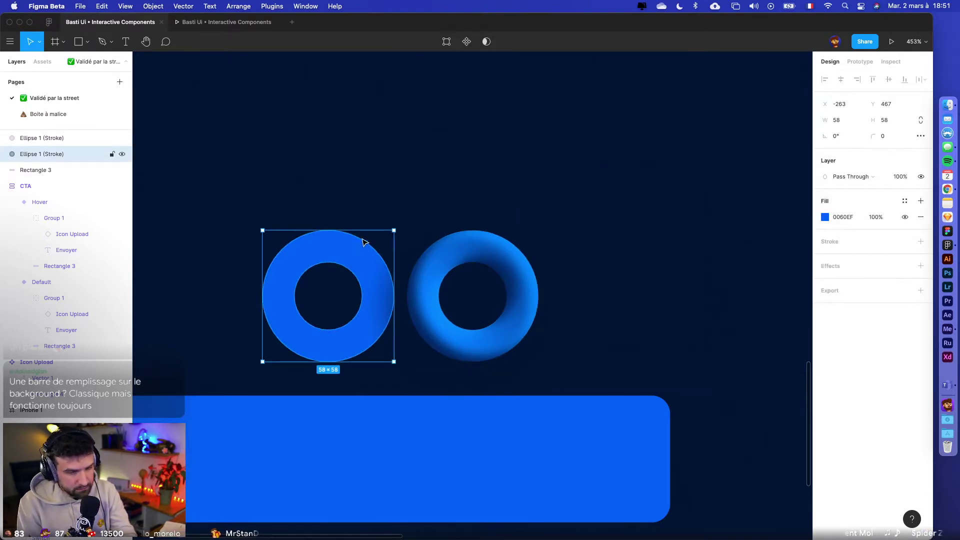
key(Delete)
- Move the shaded ring onto the blue rectangle and shrink it to fit within the rectangle's height
click(497, 257)
scroll(550, 210, down, 5)
scroll(550, 210, left, 4)
drag(606, 161, 456, 326)
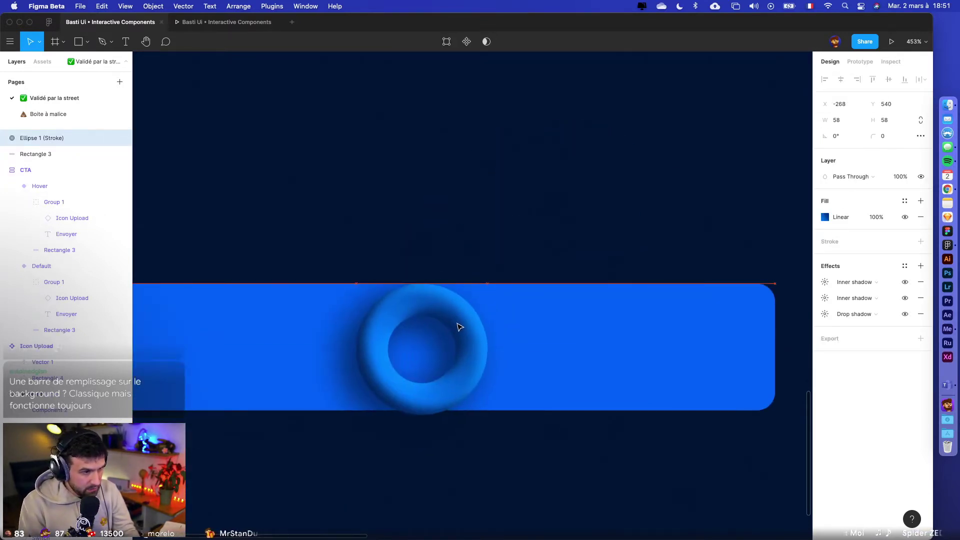
scroll(459, 331, up, 2)
drag(422, 434, 416, 384)
- Remove the ring's drop shadow and undo the removal
click(919, 314)
click(491, 476)
drag(450, 478, 556, 451)
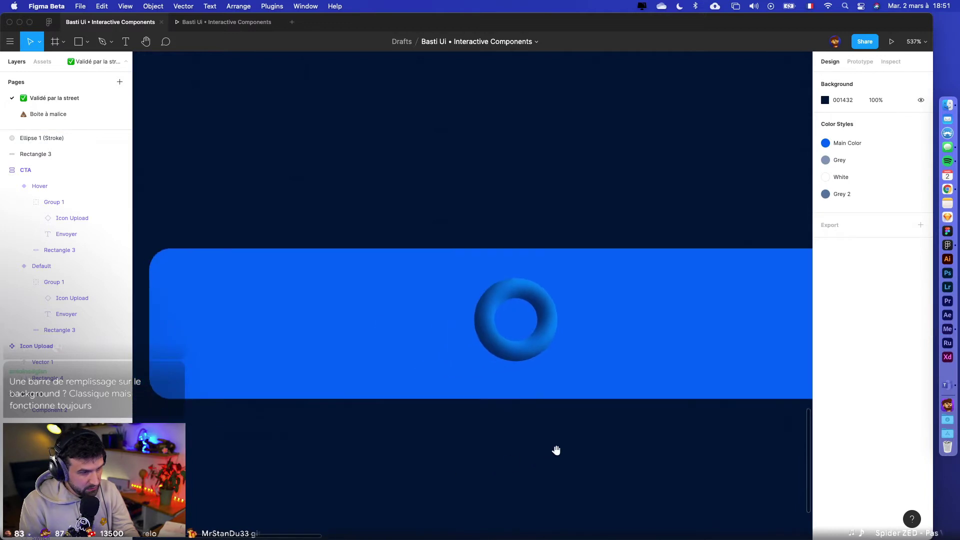
key(ctrl+z)
key(ctrl+z)
click(553, 446)
scroll(553, 446, right, 2)
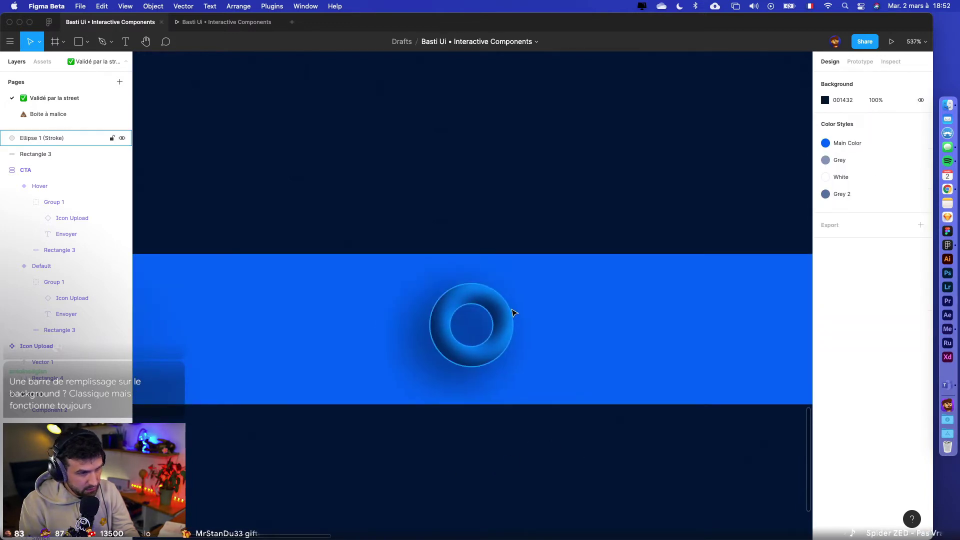
- Enlarge the ring to 39 × 39 and add a Layer blur effect to it
click(507, 301)
drag(513, 283, 523, 273)
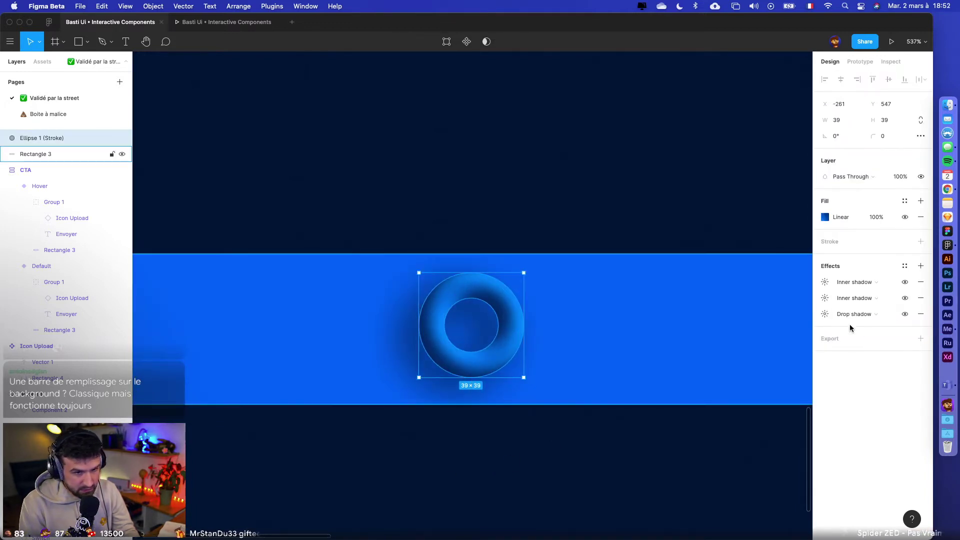
click(922, 265)
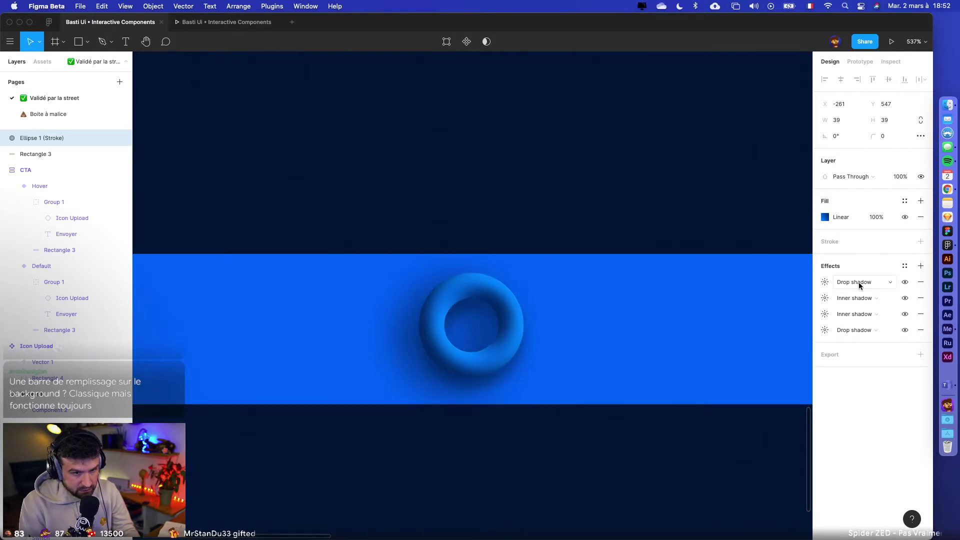
click(856, 283)
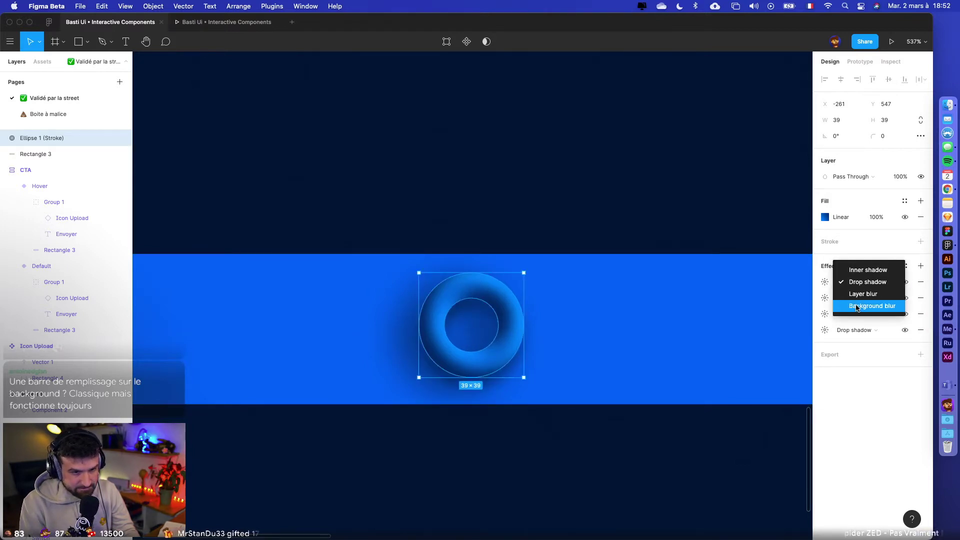
click(861, 295)
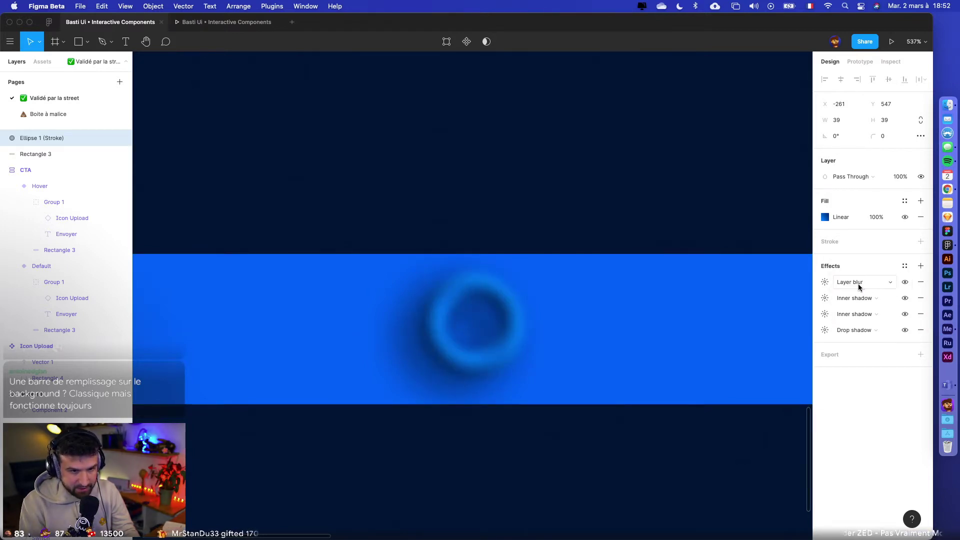
- Try different strengths for the ring's layer blur and set it to 7
click(825, 282)
key(shift+Up)
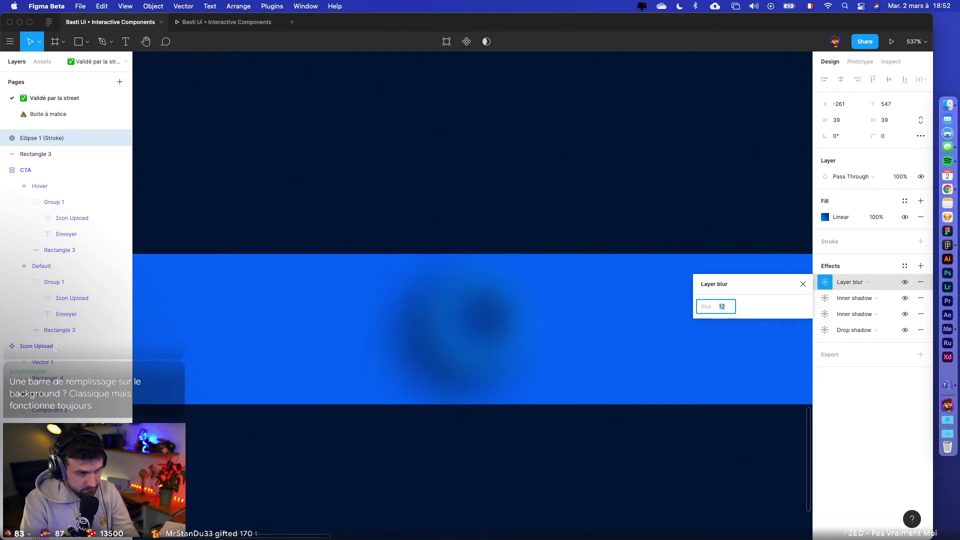
key(shift+Down)
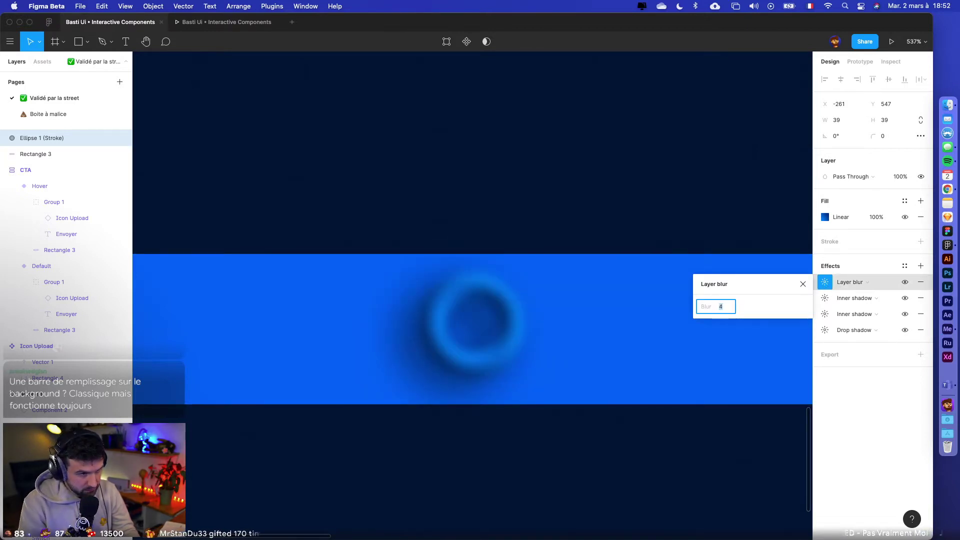
key(Up)
key(Up)
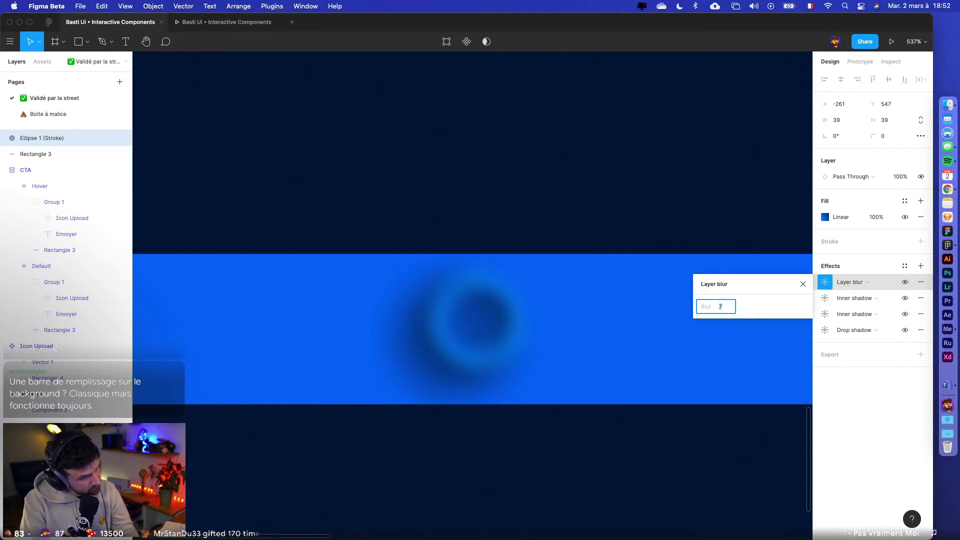
key(Escape)
key(Escape)
- Enlarge the blurred ring to 75 × 75 from its centre so it extends beyond the rectangle's edges
click(499, 332)
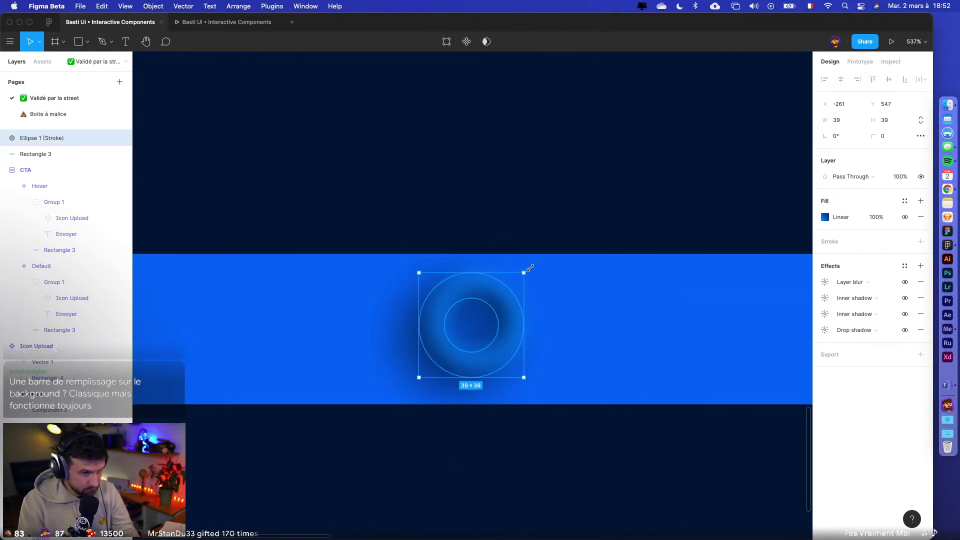
drag(525, 272, 574, 223)
double_click(512, 282)
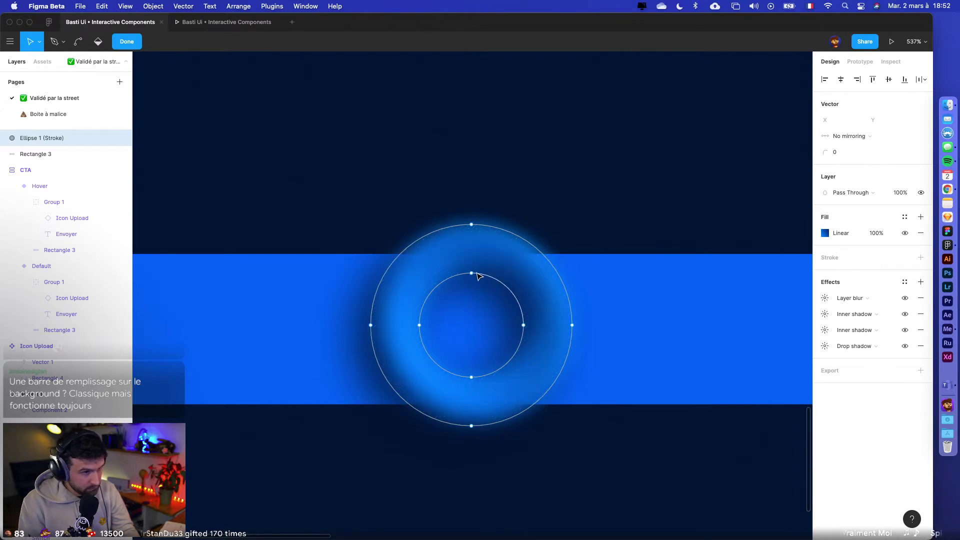
key(Escape)
key(Escape)
scroll(589, 198, down, 5)
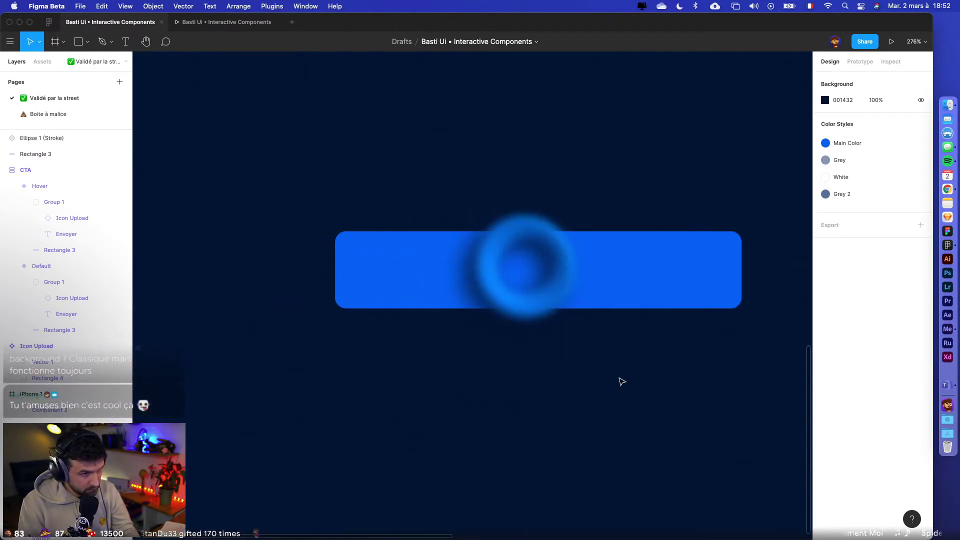
- Increase the layer blur strength of the 75 × 75 ring
click(550, 287)
click(824, 287)
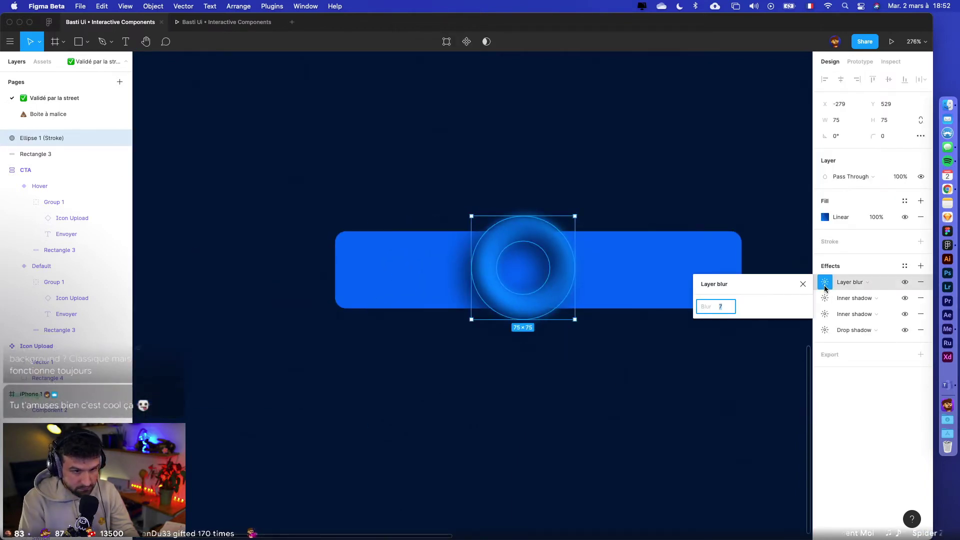
text(20)
key(Return)
click(644, 375)
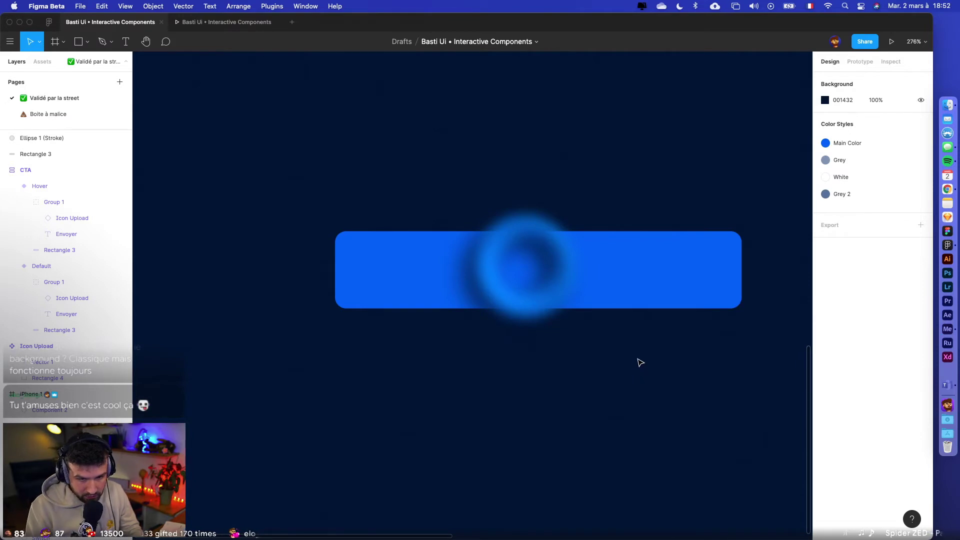
- Move the blurred ring towards the middle of the rectangle and enlarge it to 77 × 77
scroll(563, 330, up, 3)
mouse_move(563, 325)
mouse_down()
mouse_move(568, 307)
mouse_move(577, 311)
mouse_up()
mouse_move(599, 237)
mouse_down()
mouse_move(572, 259)
mouse_move(634, 173)
mouse_move(587, 227)
mouse_move(605, 232)
mouse_up()
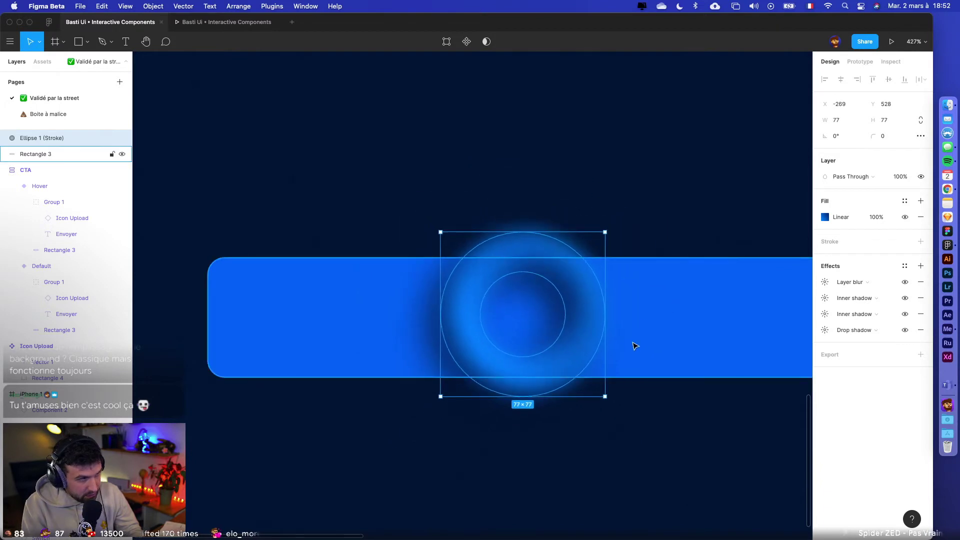
- Rename the blurred ring's layer as Touch
double_click(33, 139)
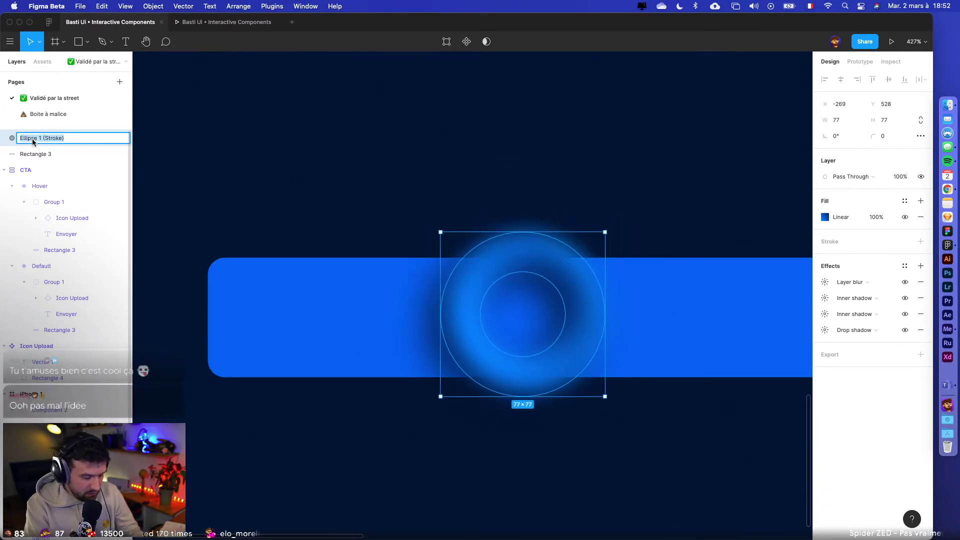
key(Return)
scroll(414, 165, down, 2)
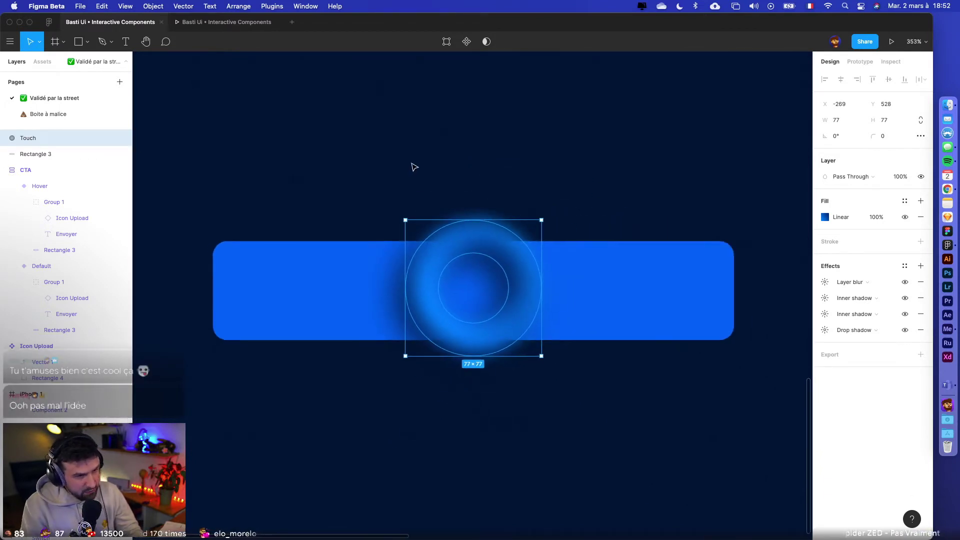
- Delete the Touch ring, undo the deletion, and deselect it
key(Delete)
key(super+z)
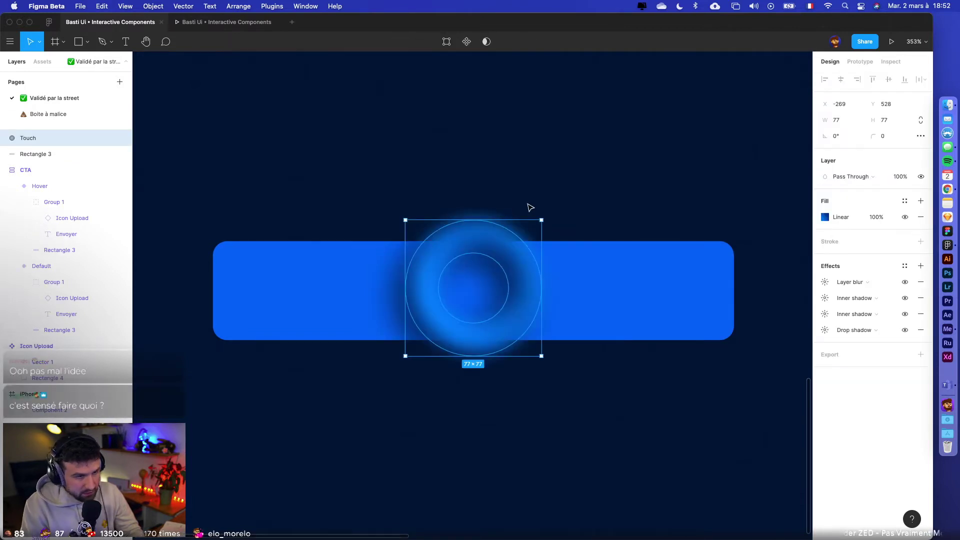
click(484, 187)
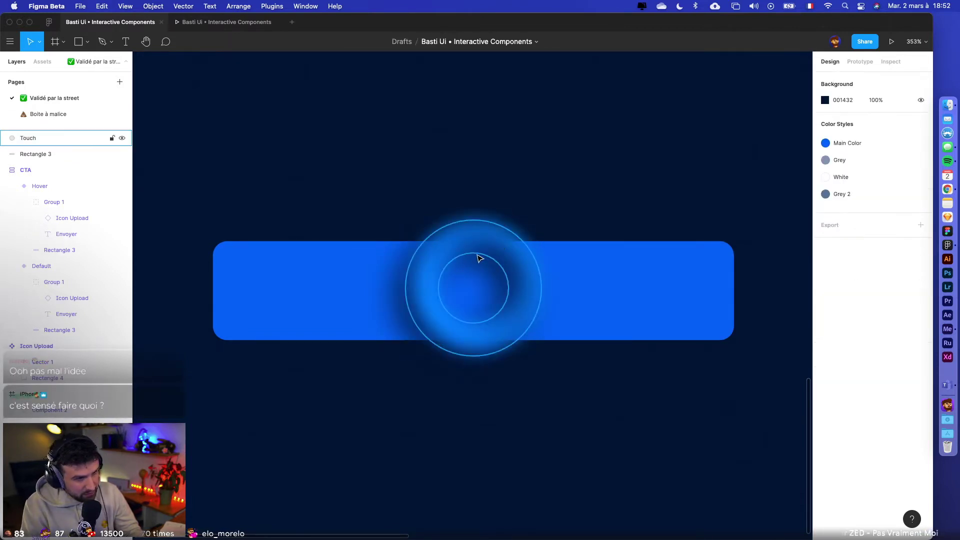
click(484, 235)
key(Escape)
scroll(499, 268, down, 3)
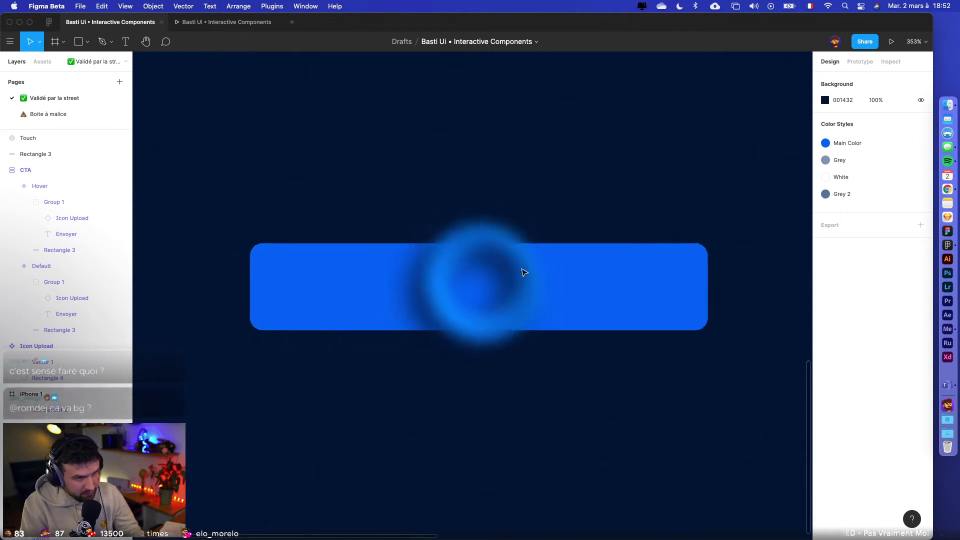
- Try the background rectangle of the CTA's Hover variant as a mask, undo it, and duplicate that rectangle
scroll(520, 270, up, 5)
scroll(580, 259, right, 3)
click(563, 250)
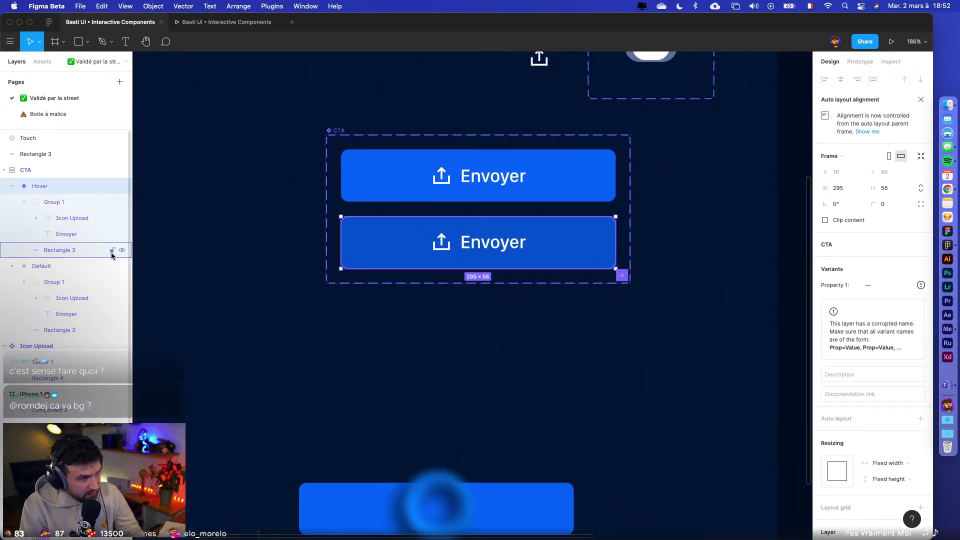
click(92, 254)
key(ctrl+super+m)
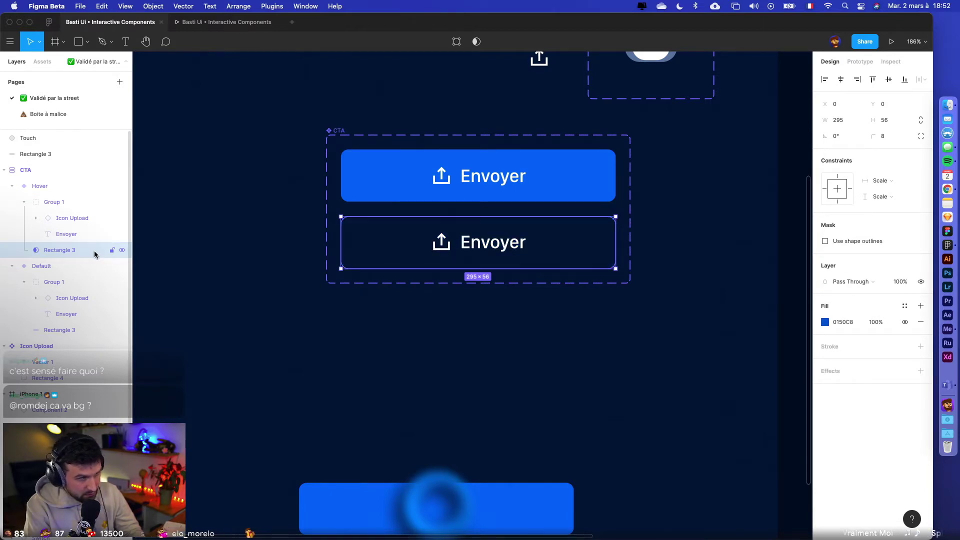
key(super+z)
key(super+d)
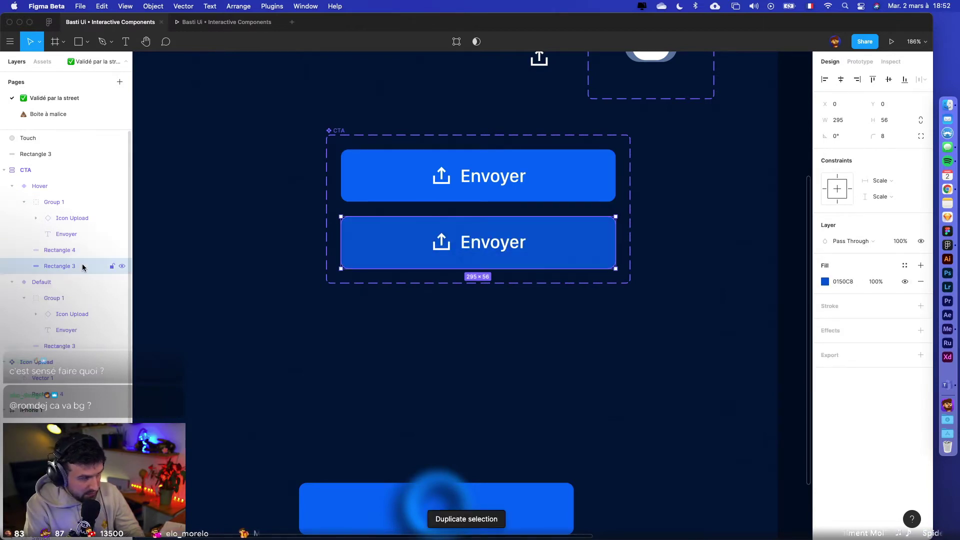
- Turn the Hover variant's bottom background rectangle into a mask and duplicate the Default variant's background rectangle
key(ctrl+super+m)
key(Escape)
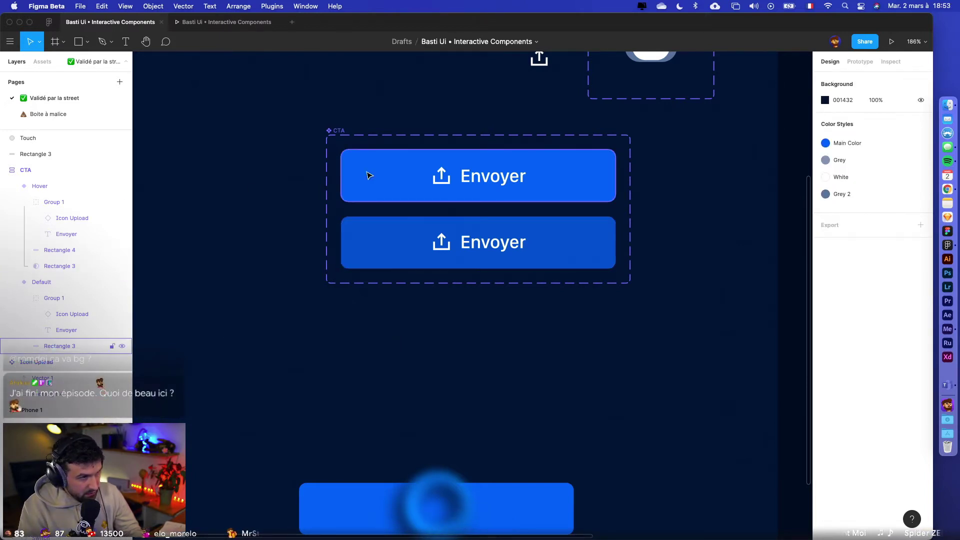
click(62, 346)
key(super+d)
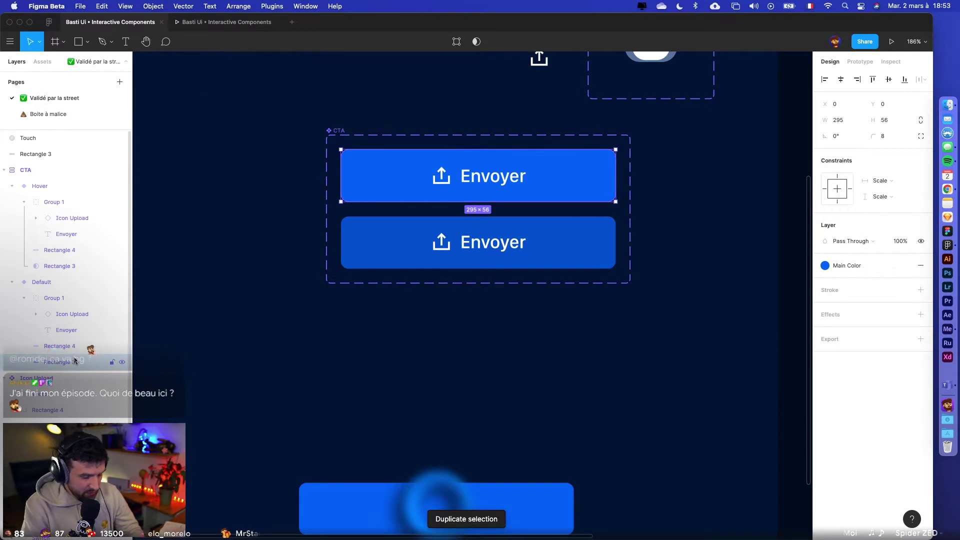
click(277, 349)
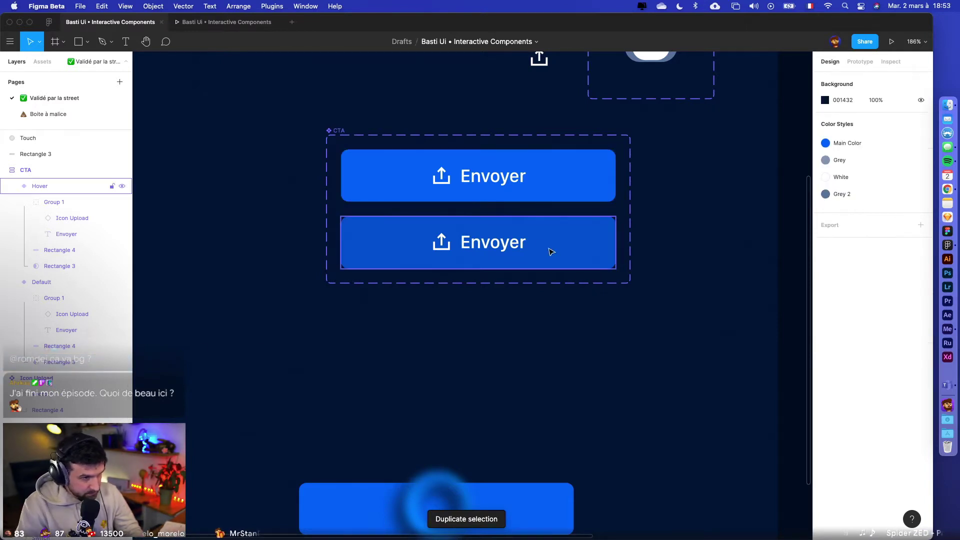
- Duplicate the CTA's Hover variant and rename the copy as Touch
click(503, 239)
key(super+d)
click(463, 381)
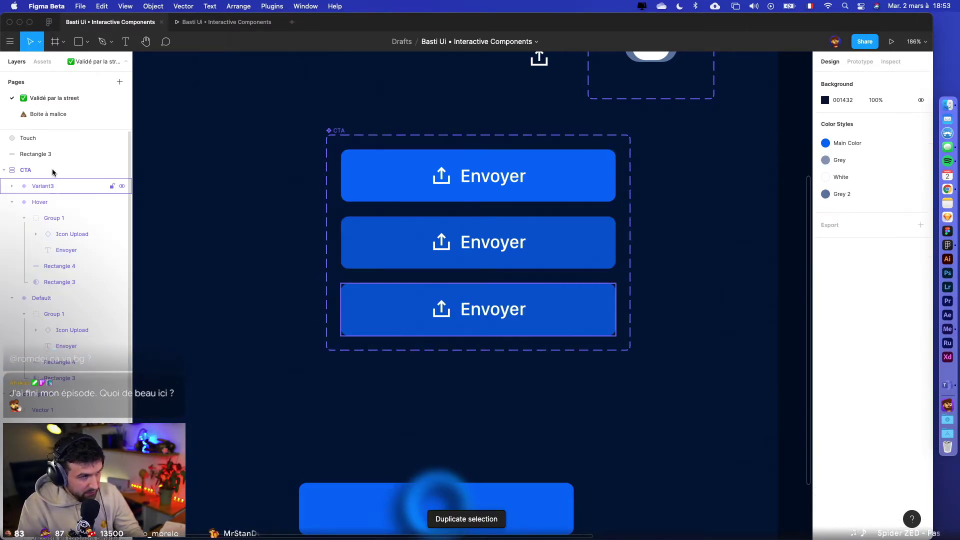
click(52, 187)
double_click(52, 187)
text(Touch)
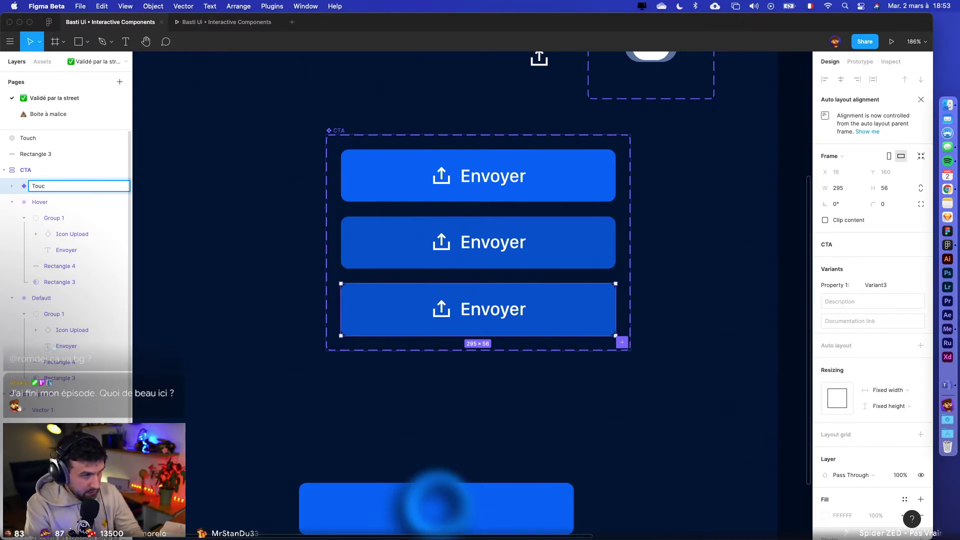
key(Return)
click(161, 231)
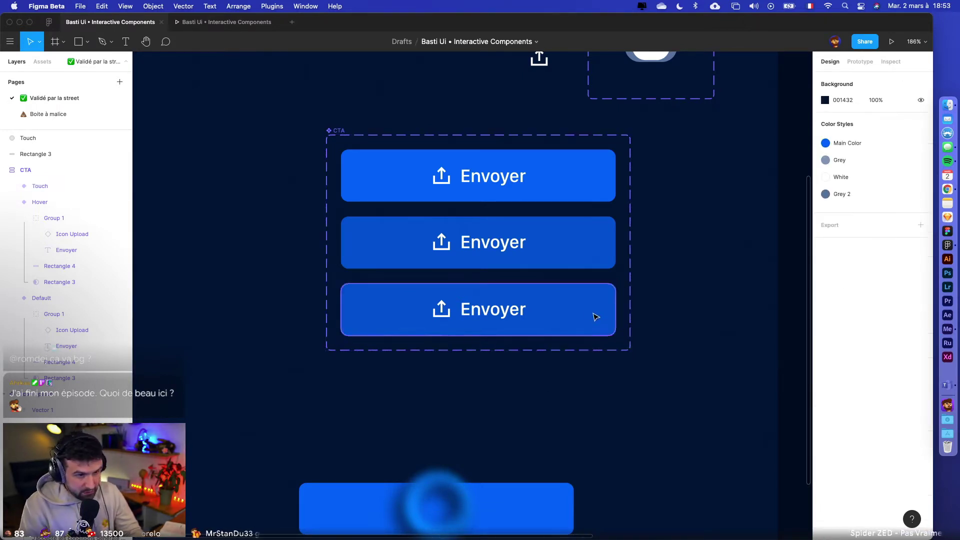
- Apply the Main Color style to the Touch variant's background rectangle
super+click(593, 317)
click(904, 268)
click(836, 326)
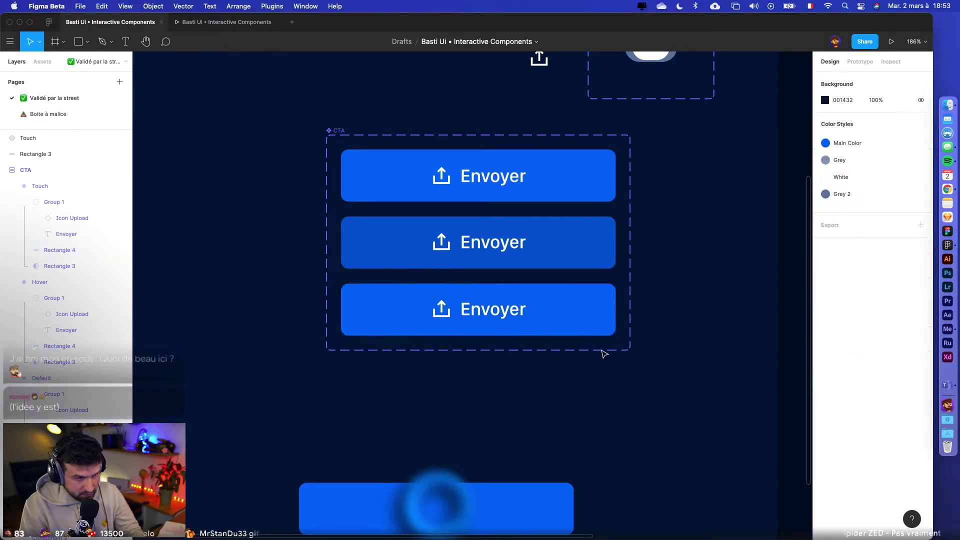
- Paste the blurred ring into the Touch variant, enlarge it to 111 × 111 and place its layer beneath Group 1
click(542, 317)
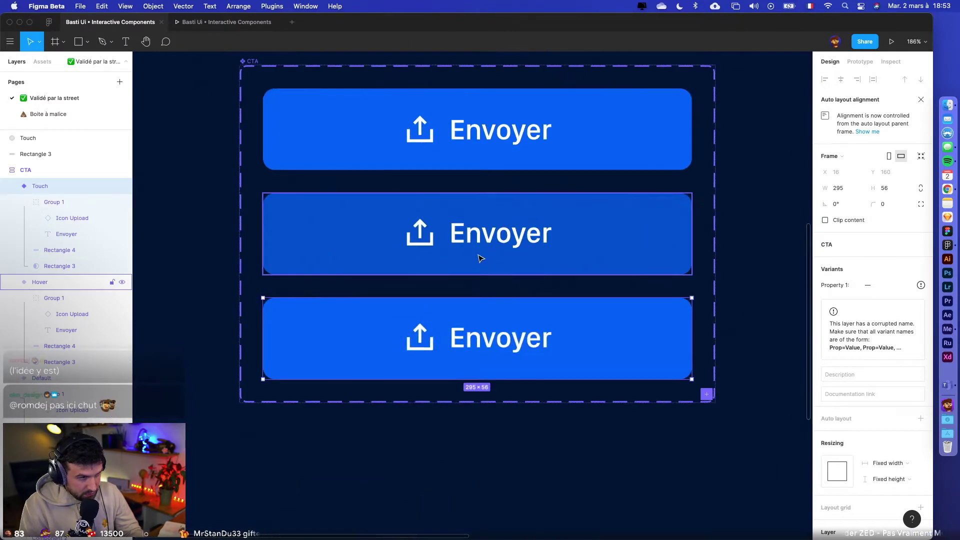
scroll(482, 263, up, 5)
key(super+v)
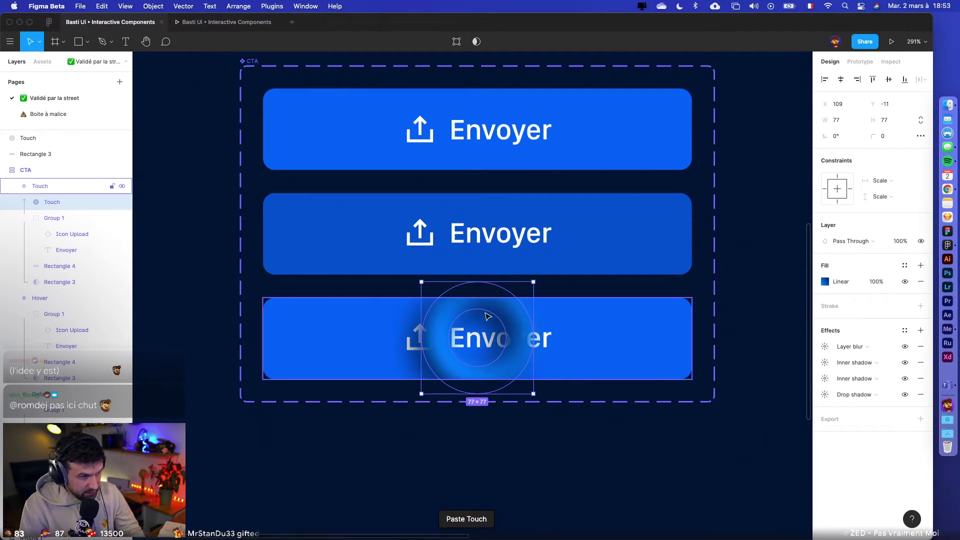
drag(532, 283, 558, 257)
drag(61, 202, 65, 260)
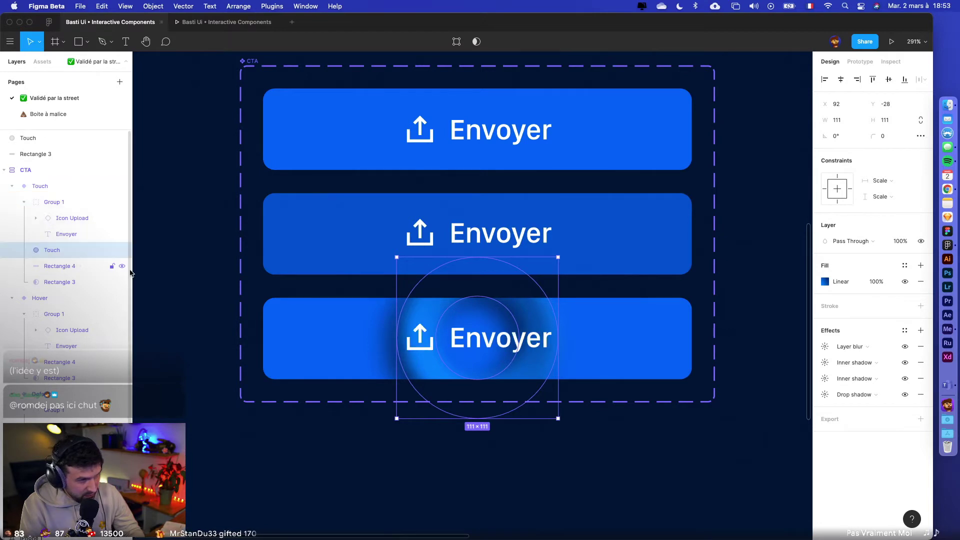
click(620, 425)
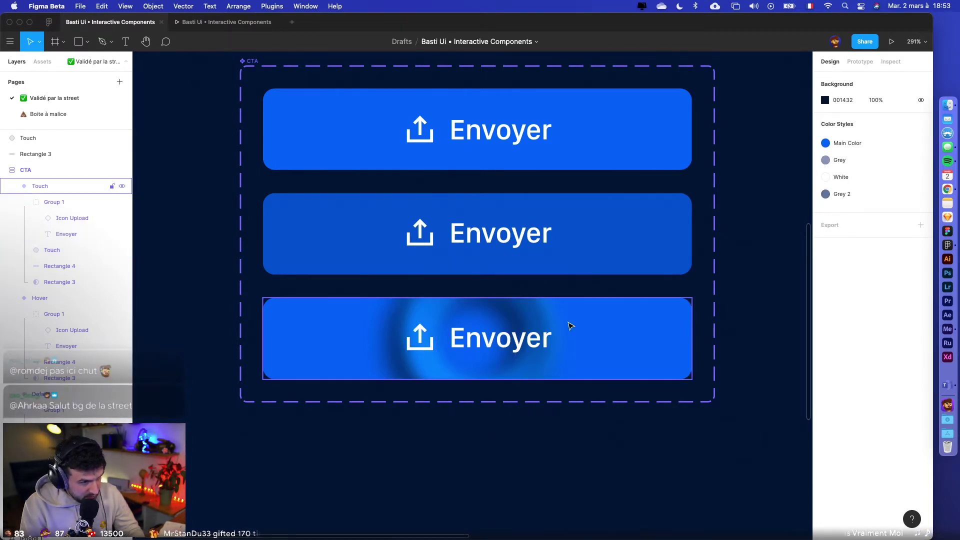
- Set the layer blur of the Touch variant's ring to 18
double_click(530, 316)
drag(821, 346, 818, 342)
click(825, 347)
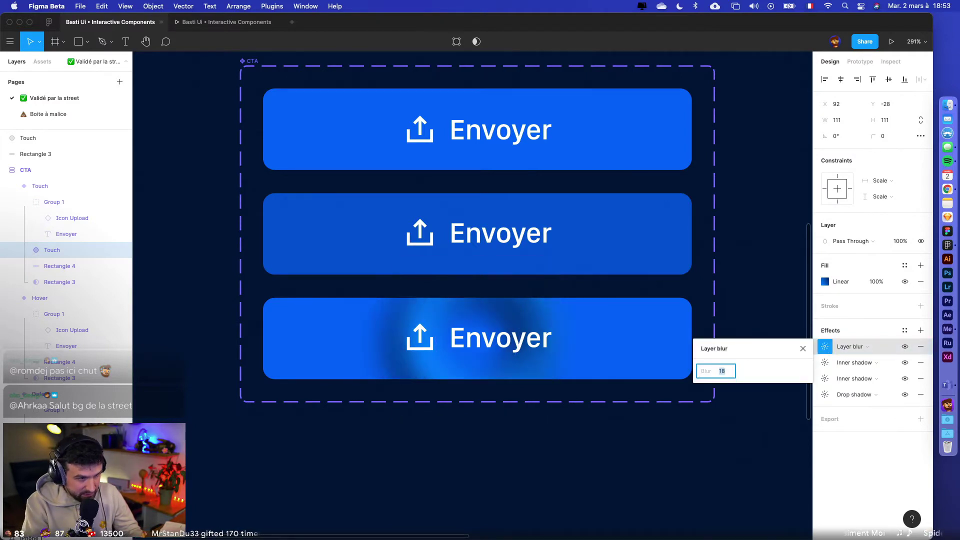
click(611, 504)
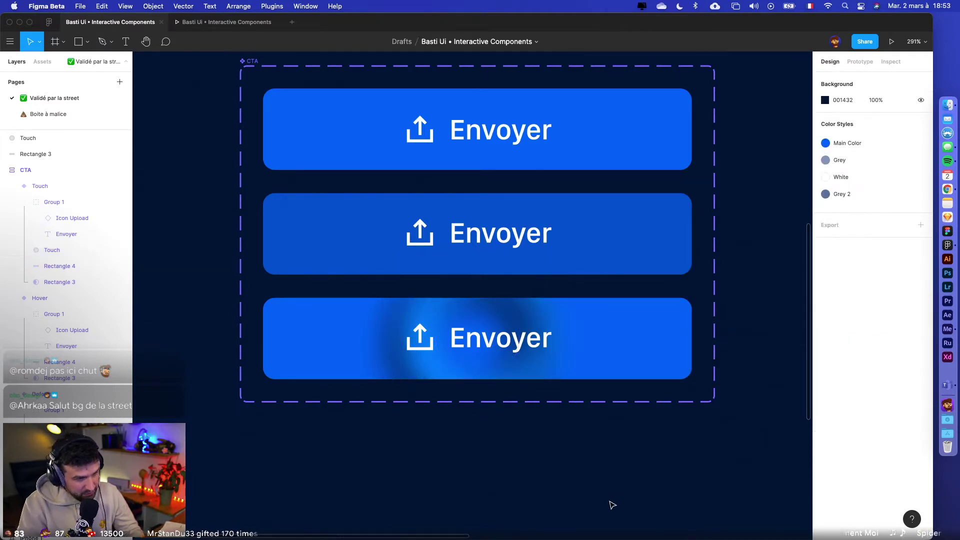
- Shrink the Touch variant's ring to 67 × 67 around its centre and copy it
click(540, 309)
drag(558, 258, 526, 315)
key(super+c)
- Paste the ring into the Hover variant, place it beneath the Envoyer text and shrink it to 9 × 9
click(489, 247)
double_click(487, 238)
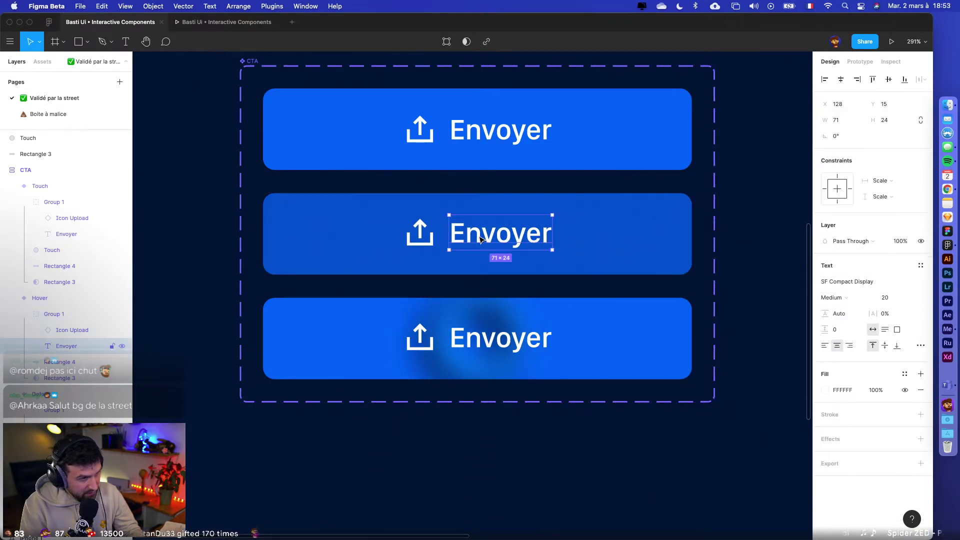
key(super+v)
drag(78, 347, 76, 377)
drag(526, 183, 480, 231)
click(524, 445)
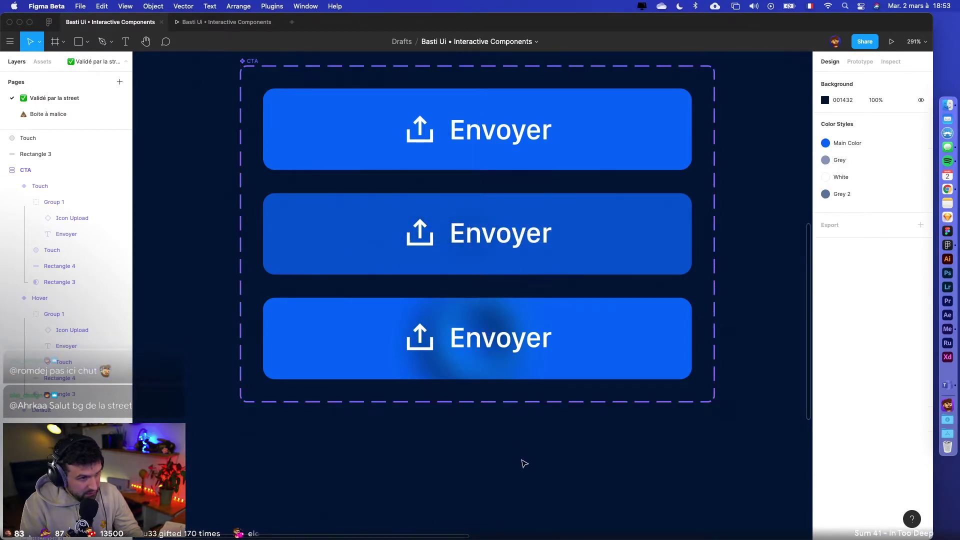
- Enlarge the Touch variant's ring to 105 × 105 around its centre
scroll(522, 461, down, 3)
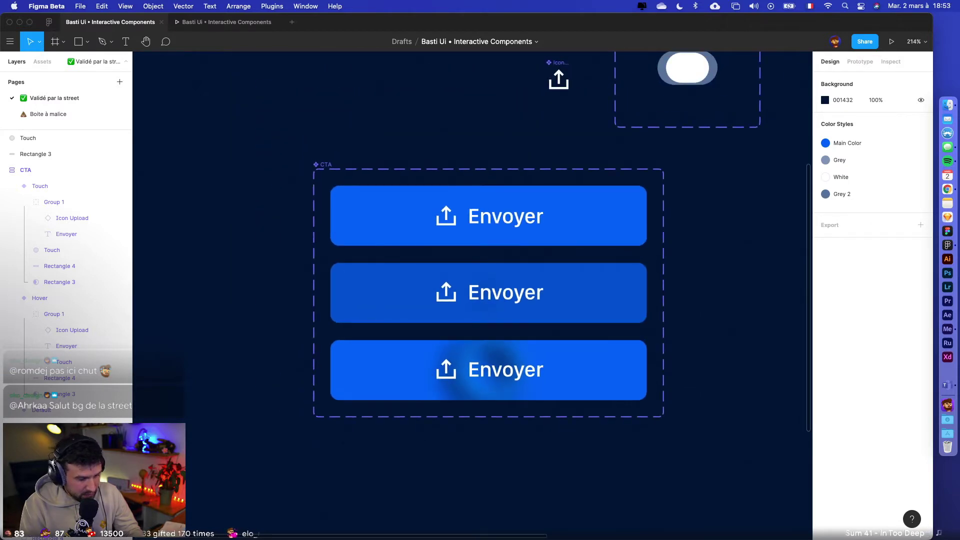
click(489, 369)
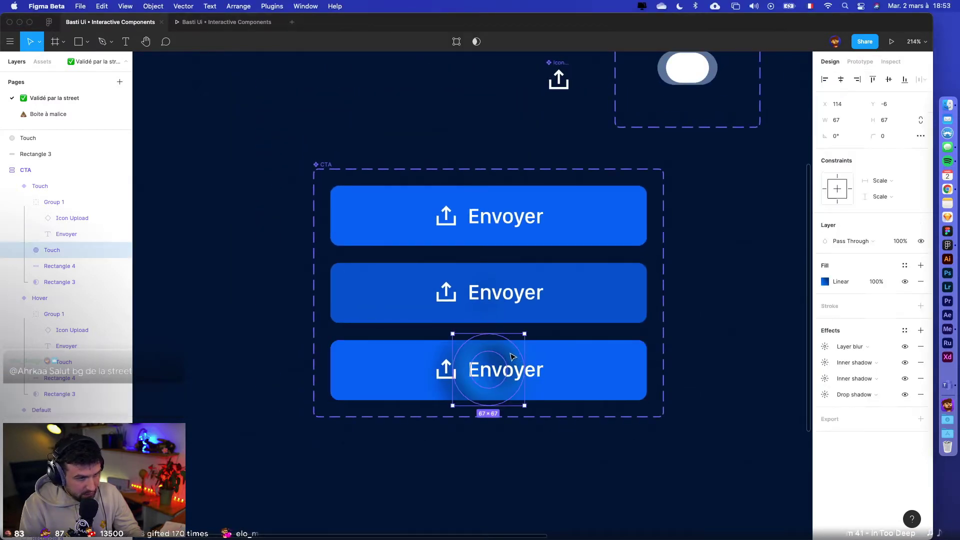
drag(526, 333, 547, 311)
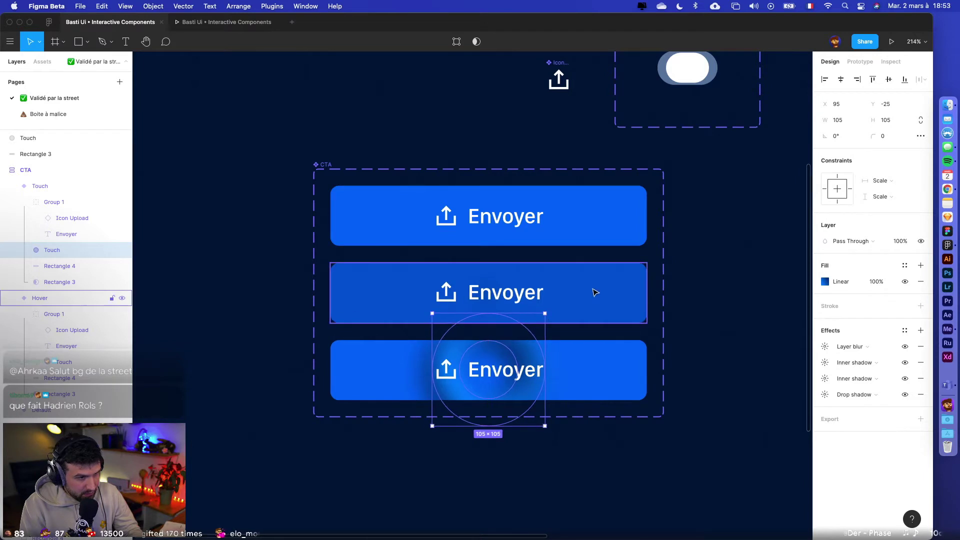
- Add an on-click interaction that changes the Hover variant to Touch with Smart animate and Ease Out
click(594, 291)
click(860, 62)
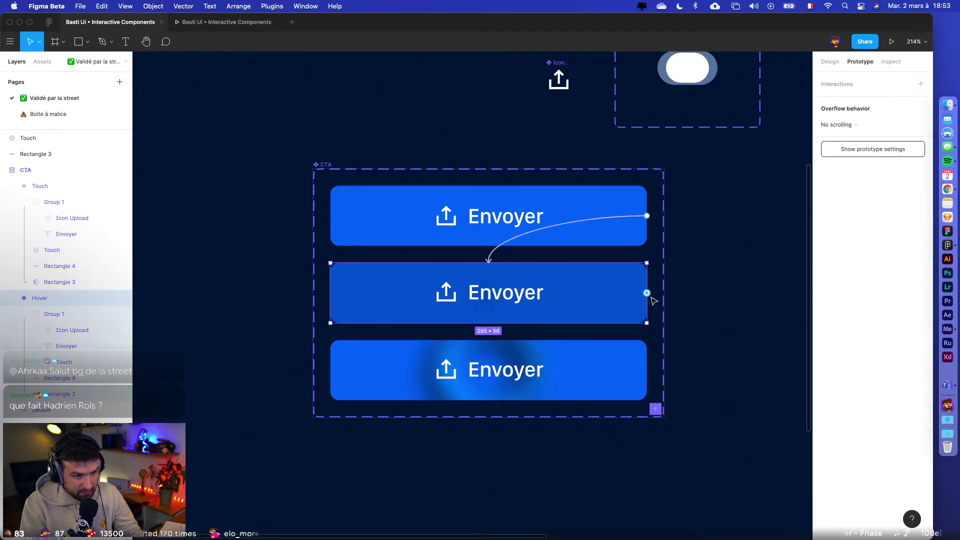
drag(647, 293, 576, 370)
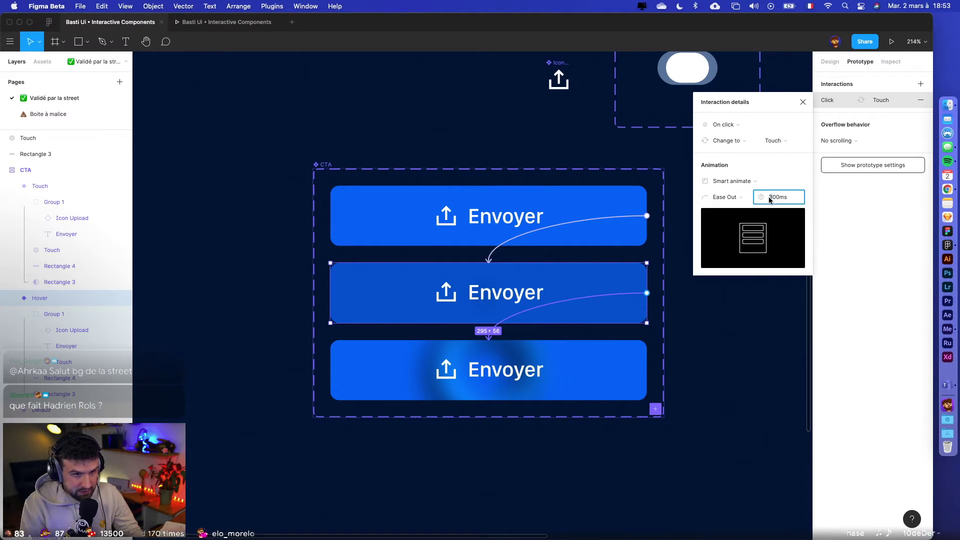
click(701, 435)
- Preview the iPhone 1 prototype to test the Envoyer button's touch effect, and return to the design file
scroll(700, 435, down, 3)
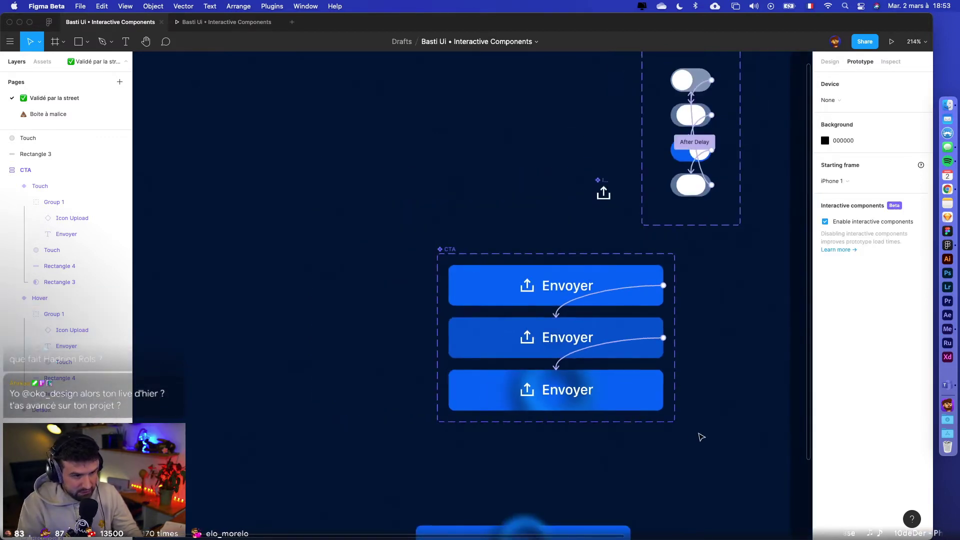
click(568, 388)
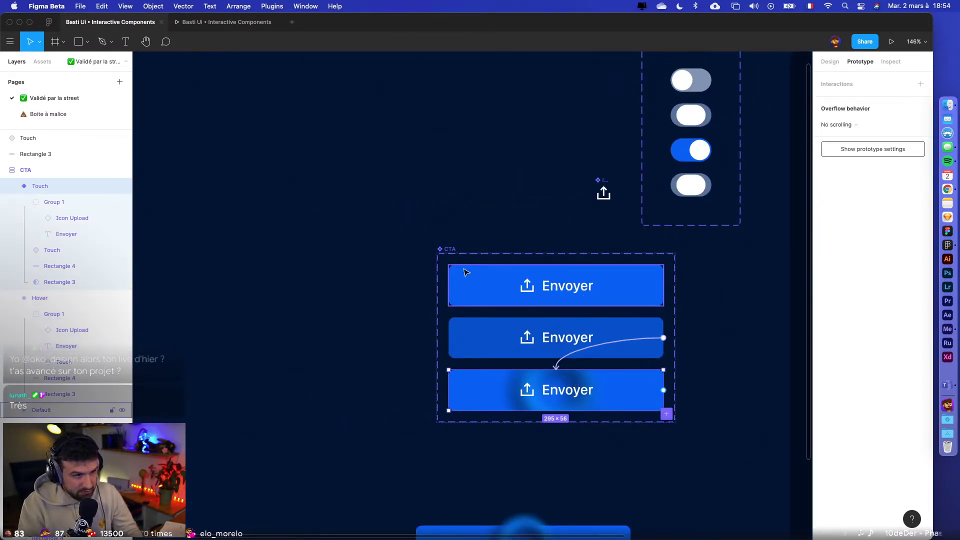
scroll(642, 253, right, 3)
scroll(642, 253, right, 3)
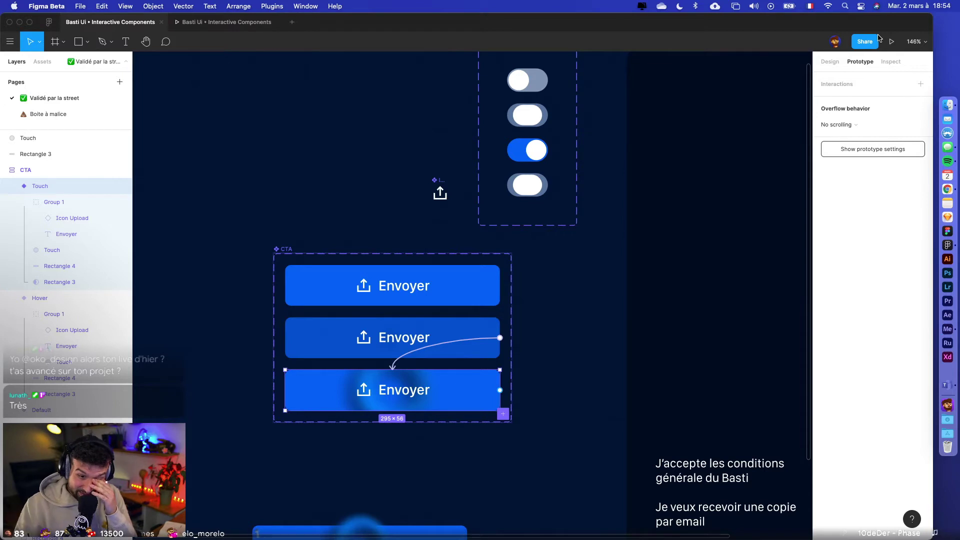
click(891, 42)
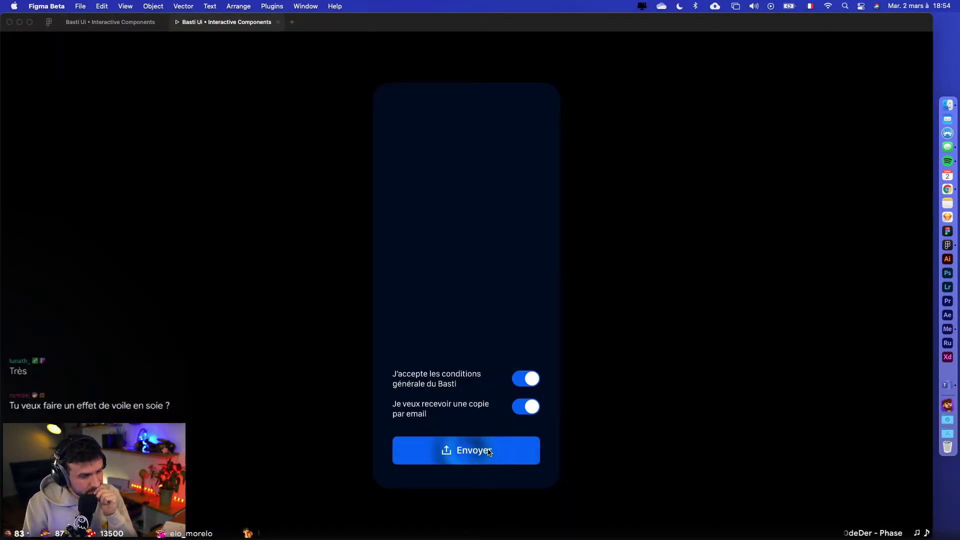
click(95, 23)
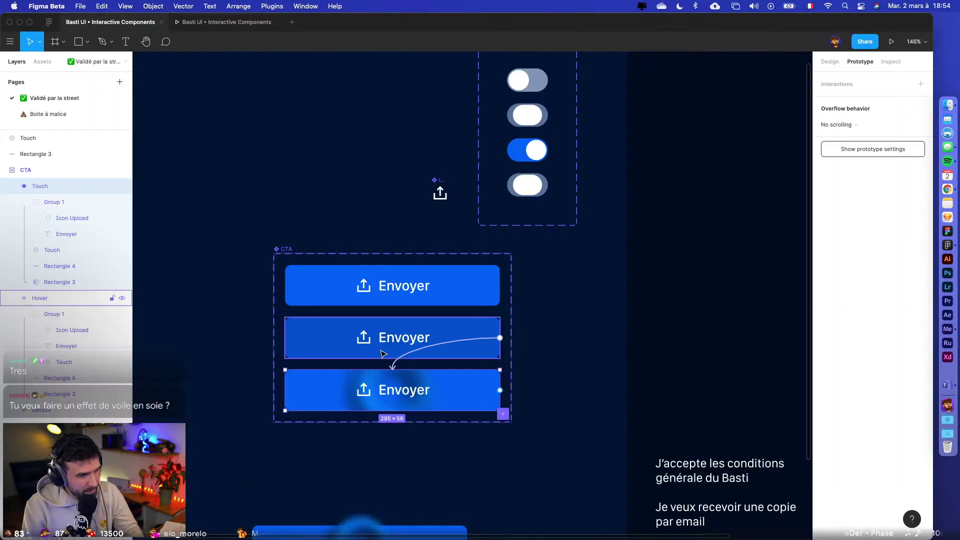
- Move the Hover variant's ring layer out of Group 1 directly into the variant and preview the prototype again
scroll(383, 353, up, 5)
double_click(435, 415)
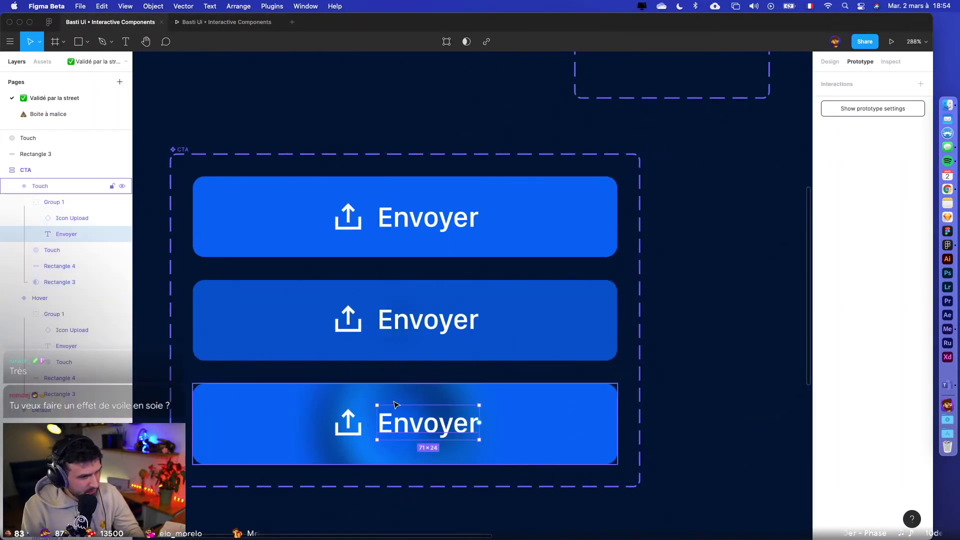
click(348, 398)
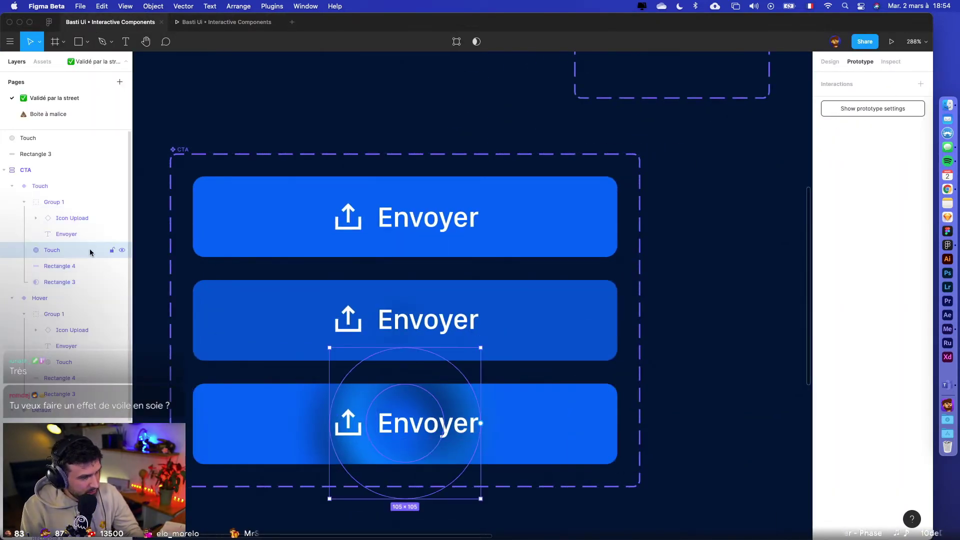
click(93, 361)
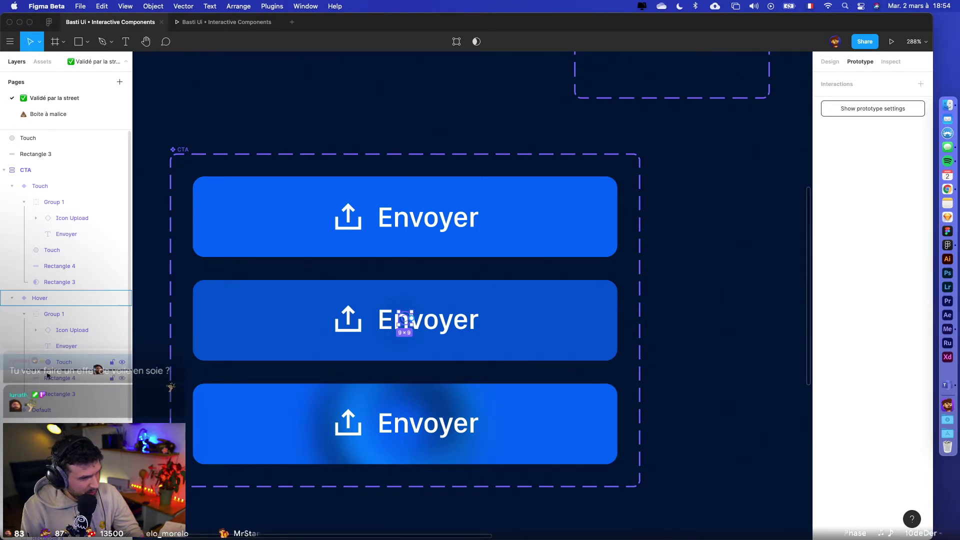
click(889, 43)
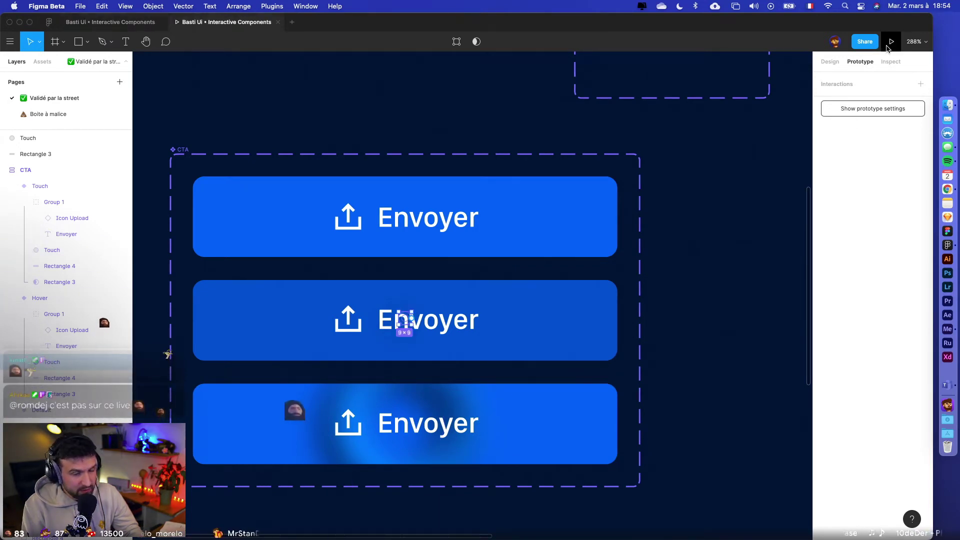
click(138, 22)
- Copy the Envoyer button to the upper part of the iPhone 1 screen and scale the copy up beyond the screen's width
scroll(651, 338, down, 5)
scroll(650, 336, right, 3)
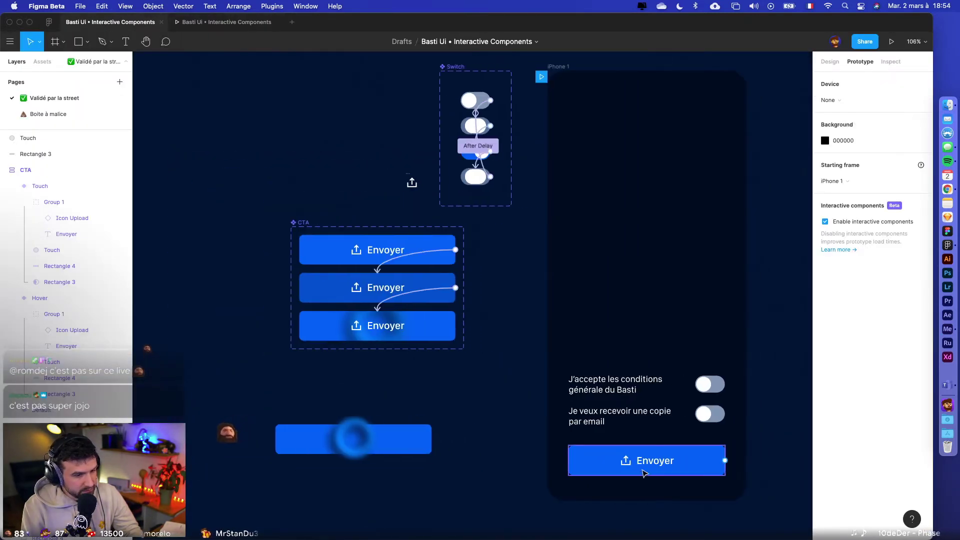
scroll(575, 470, right, 3)
click(581, 485)
drag(599, 486, 581, 232)
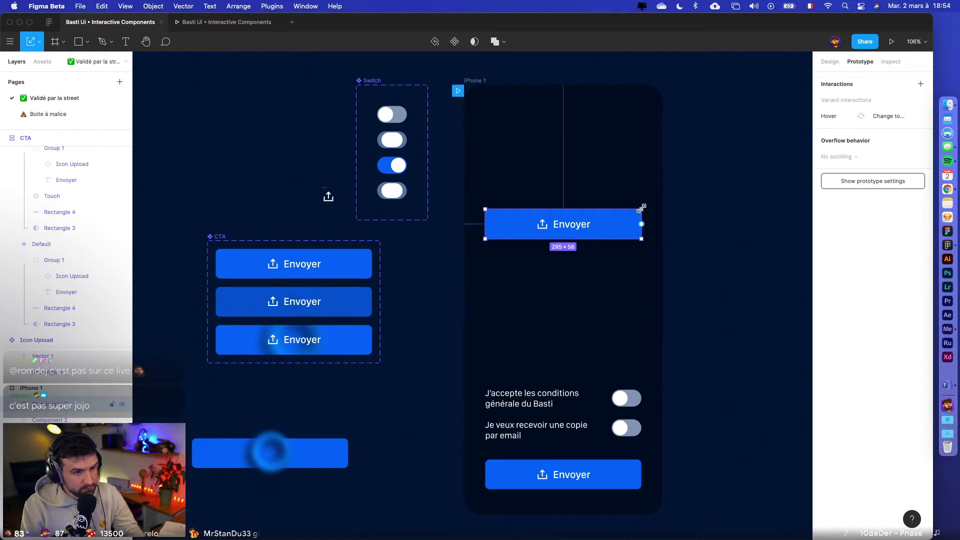
drag(642, 208, 755, 189)
- Preview the iPhone 1 prototype to examine the touch effect on the enlarged Envoyer button
click(481, 82)
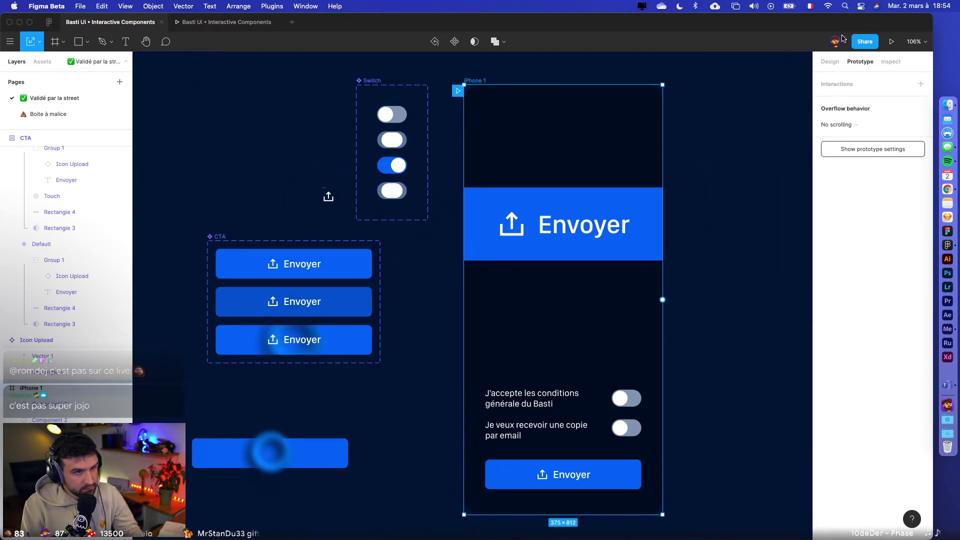
click(890, 41)
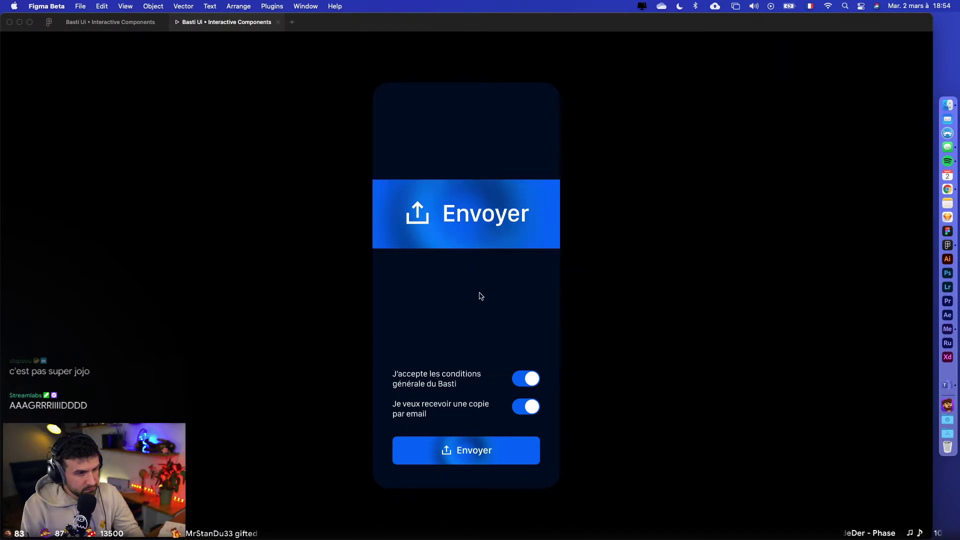
click(110, 22)
- Delete the enlarged Envoyer button from the iPhone 1 screen
click(564, 244)
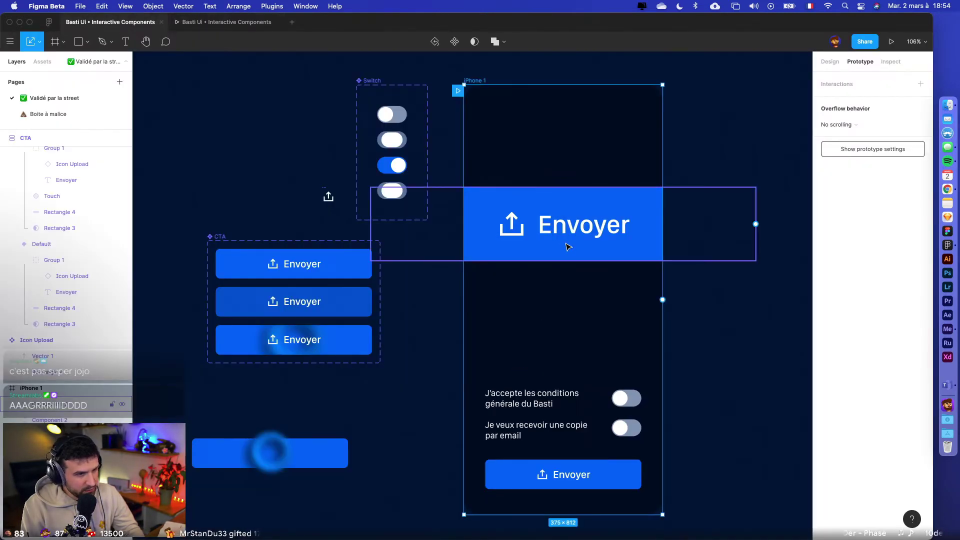
key(Delete)
scroll(315, 415, up, 5)
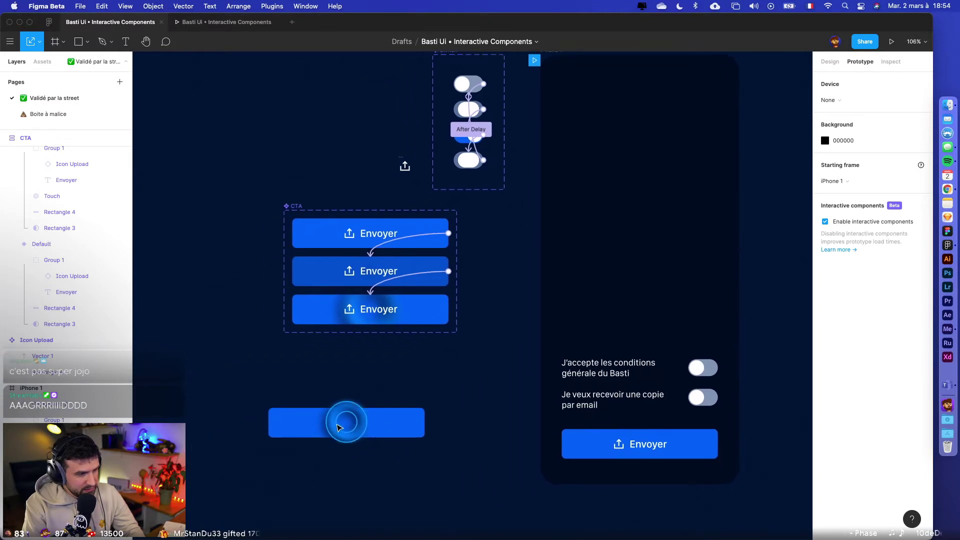
- Delete the blurred ring layers from the Touch and Hover variants of the CTA component
click(267, 451)
scroll(369, 380, up, 8)
super+click(470, 265)
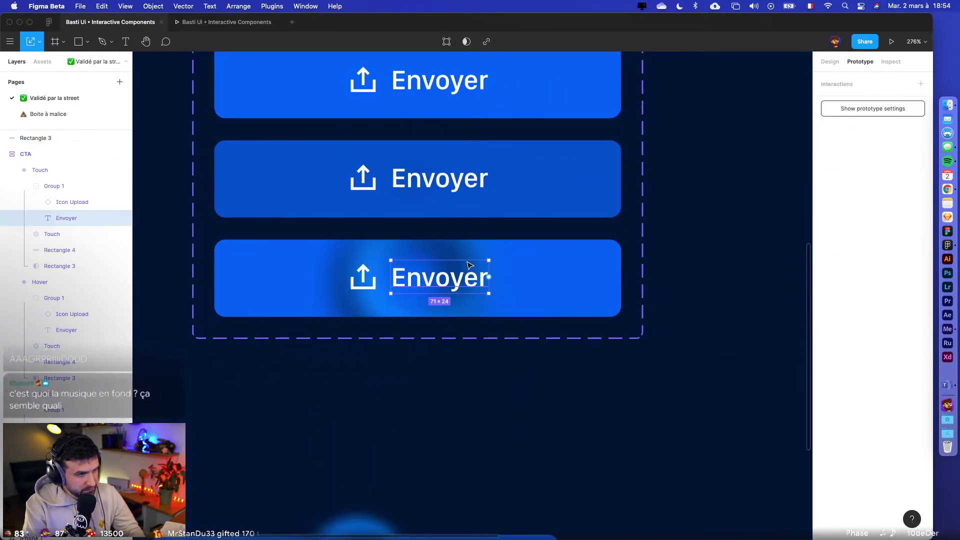
scroll(467, 260, down, 3)
super+click(454, 251)
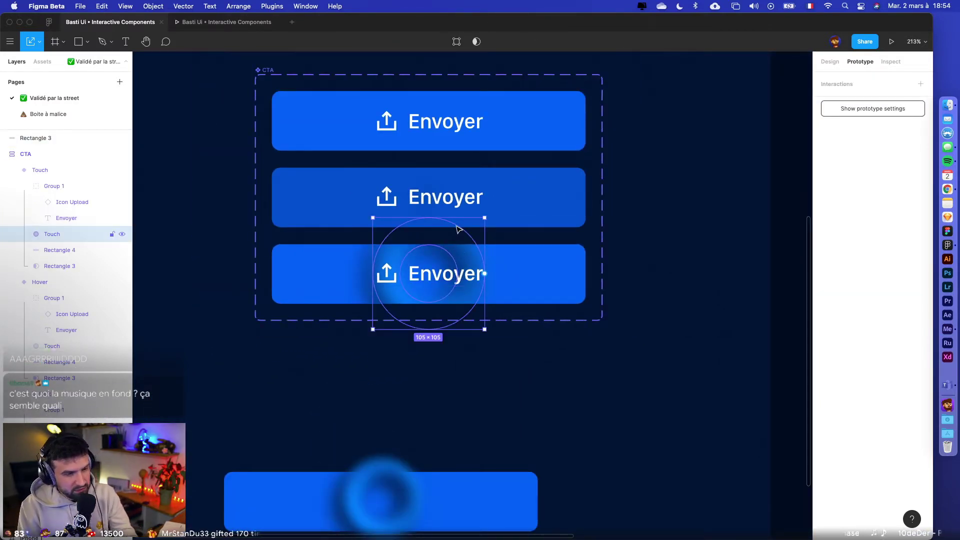
click(442, 213)
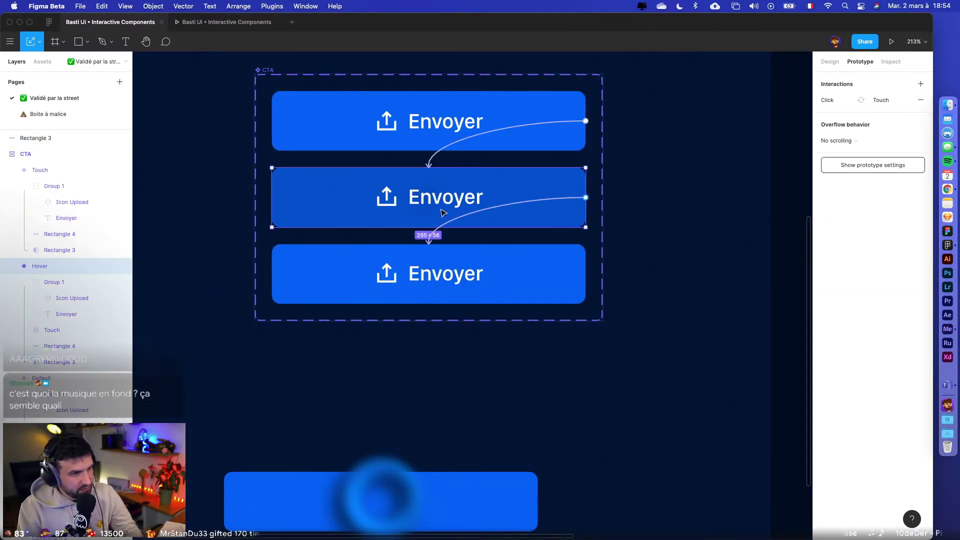
click(60, 330)
key(Delete)
- Draw a circle about 33 × 33 in the Hover variant and rename its layer TOUCH
click(446, 212)
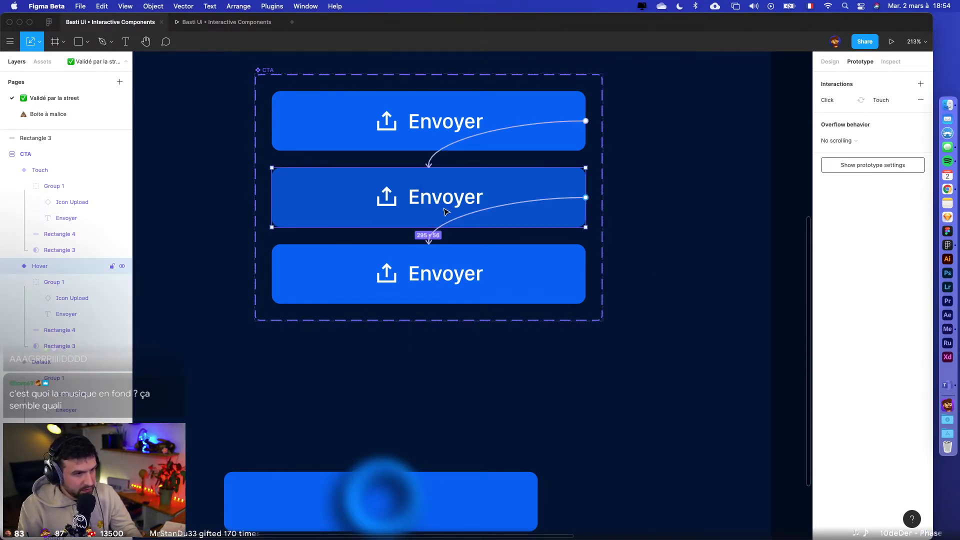
key(o)
drag(432, 198, 397, 163)
double_click(52, 283)
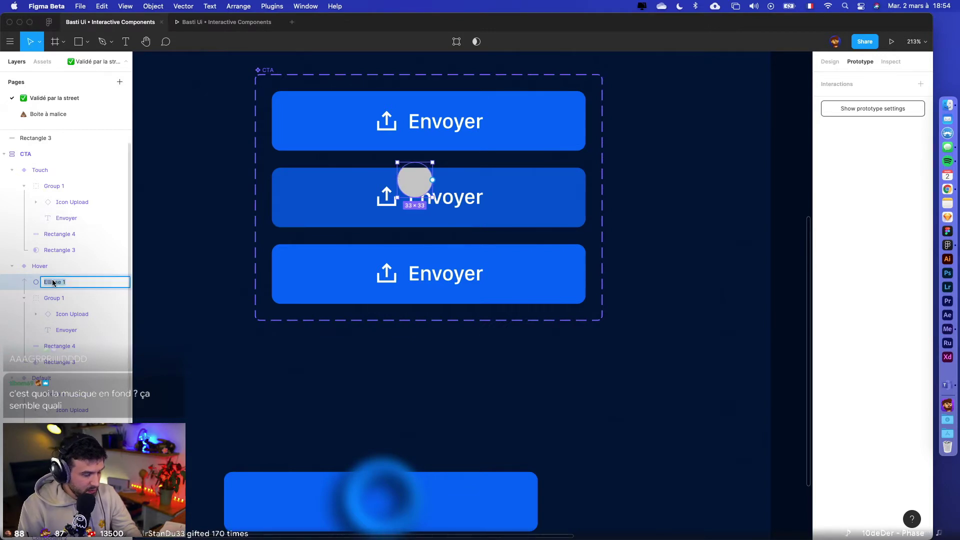
text(TOUCH)
key(Return)
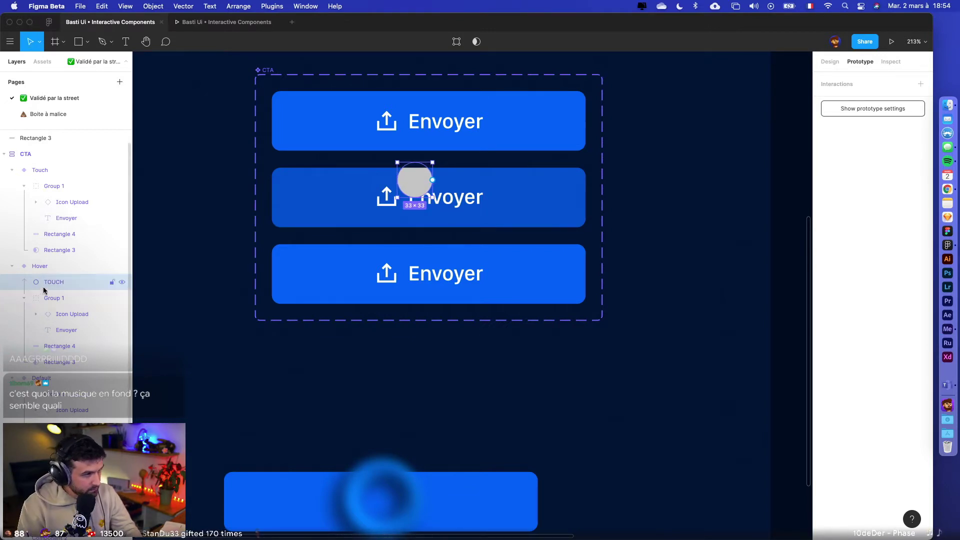
- Place the TOUCH circle beneath Group 1 at 55 × 55, centred on the Hover button, and duplicate it
click(24, 298)
click(55, 299)
drag(54, 282, 60, 308)
mouse_move(425, 179)
mouse_down()
mouse_move(439, 195)
mouse_move(457, 168)
mouse_move(435, 180)
mouse_up()
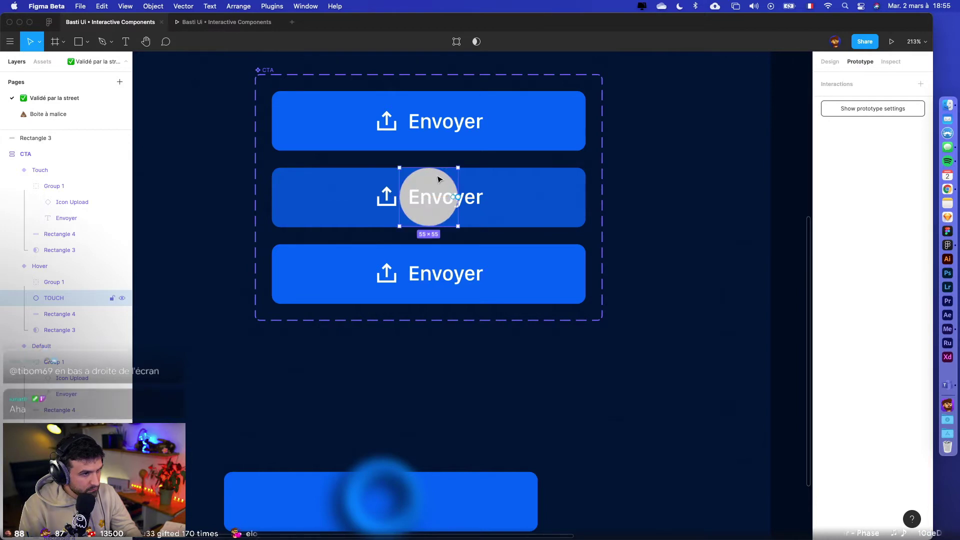
key(super+d)
click(328, 286)
click(60, 186)
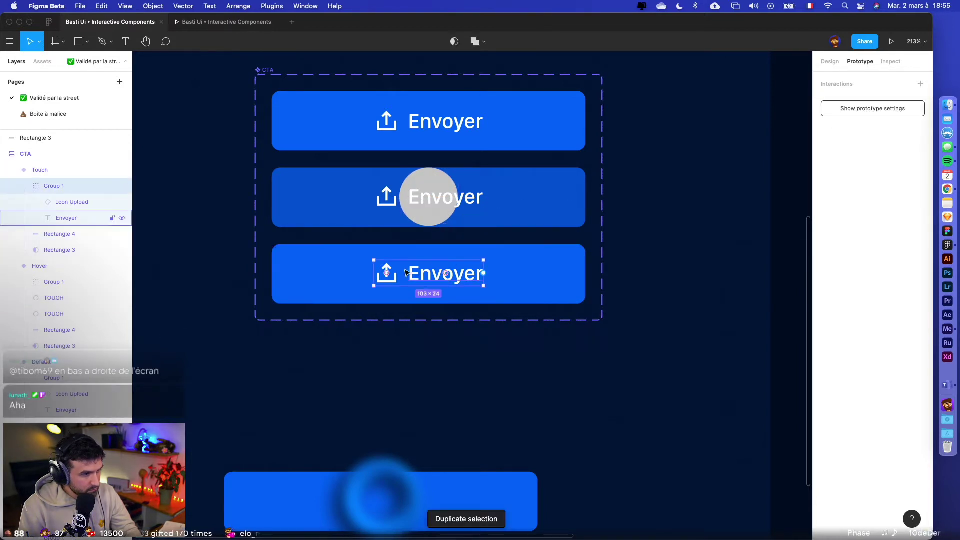
key(super+v)
drag(73, 215, 61, 250)
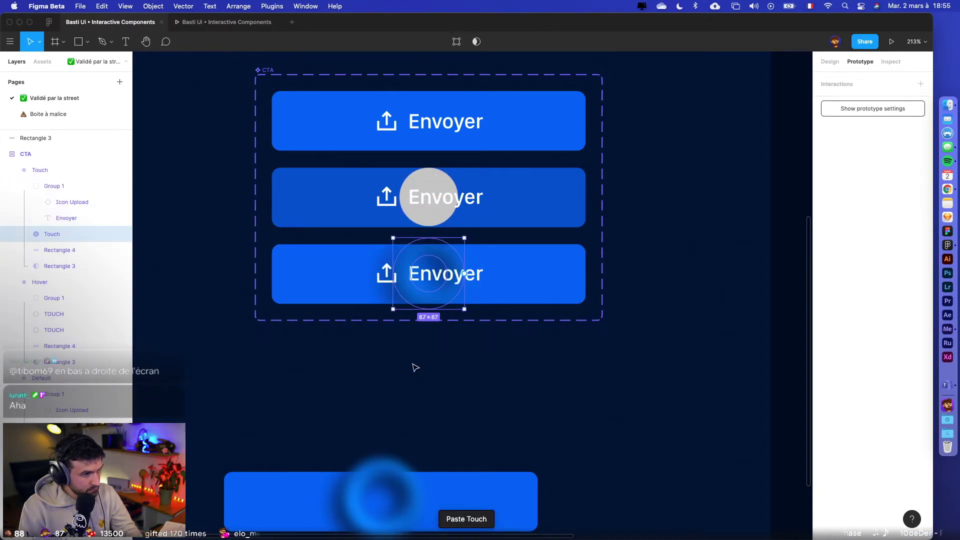
key(Delete)
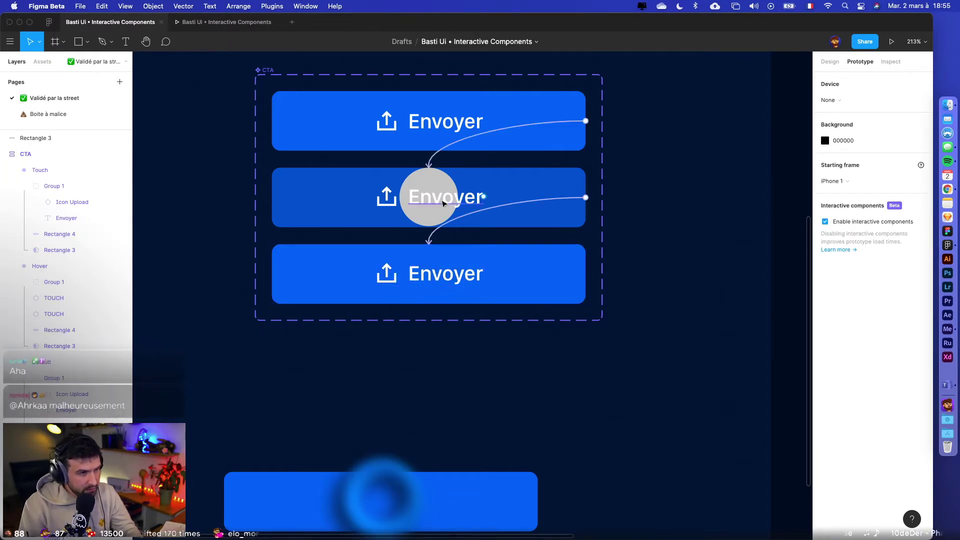
- Move the duplicate TOUCH circle into the Touch variant beneath Group 1 and enlarge it to cover the whole button
click(436, 178)
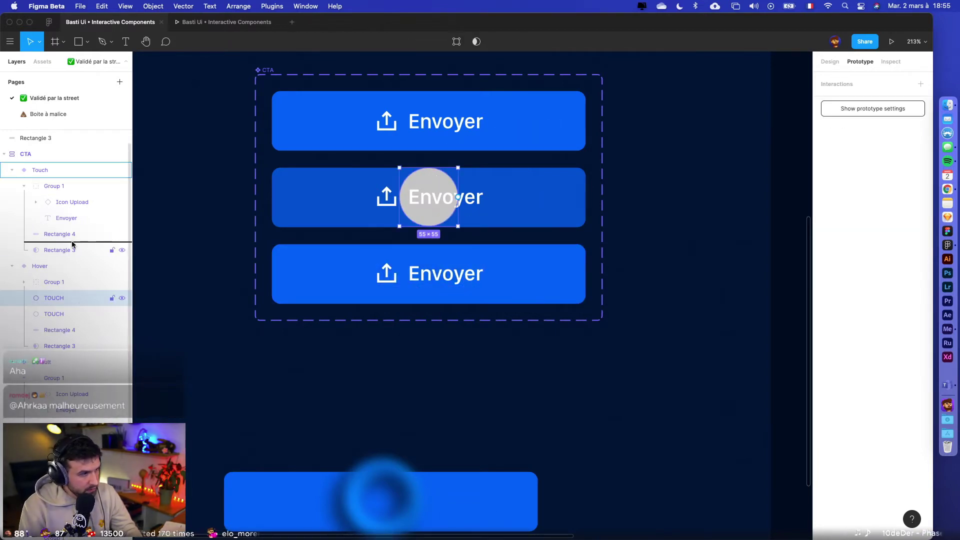
mouse_move(73, 244)
mouse_down()
mouse_move(85, 229)
mouse_move(78, 233)
mouse_up()
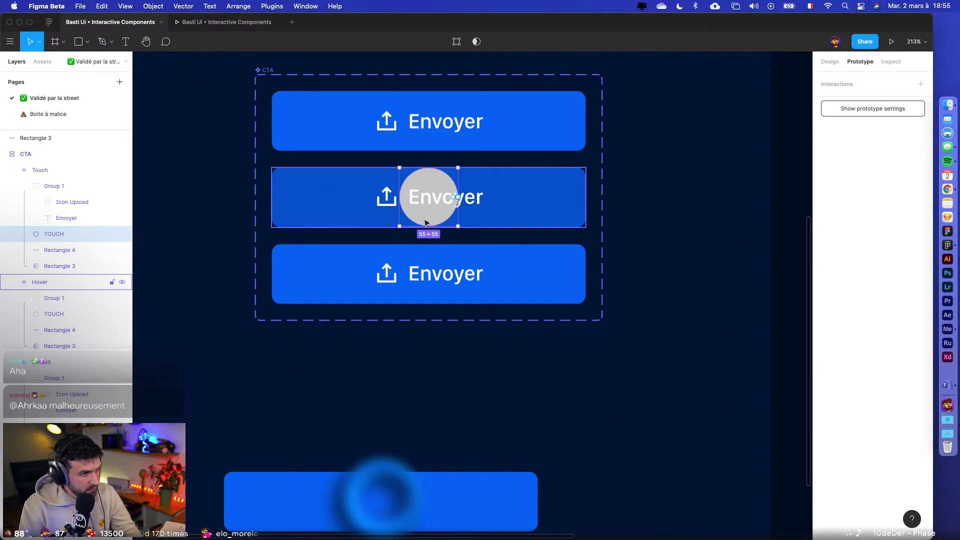
scroll(426, 223, right, 1)
drag(441, 200, 581, 181)
key(Delete)
scroll(647, 308, up, 2)
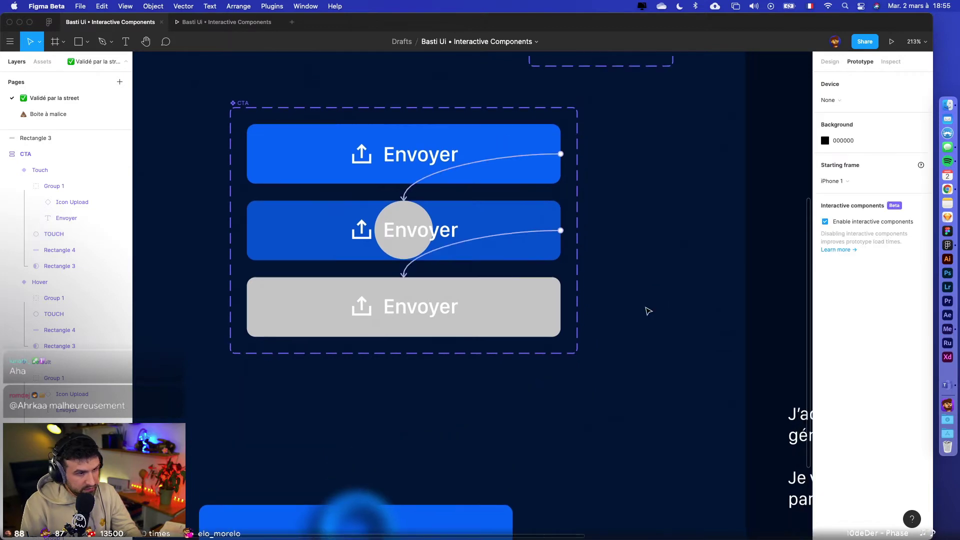
- Preview the iPhone 1 prototype to examine the Envoyer button's touch effect with the grey circle
scroll(657, 316, down, 3)
scroll(658, 317, right, 3)
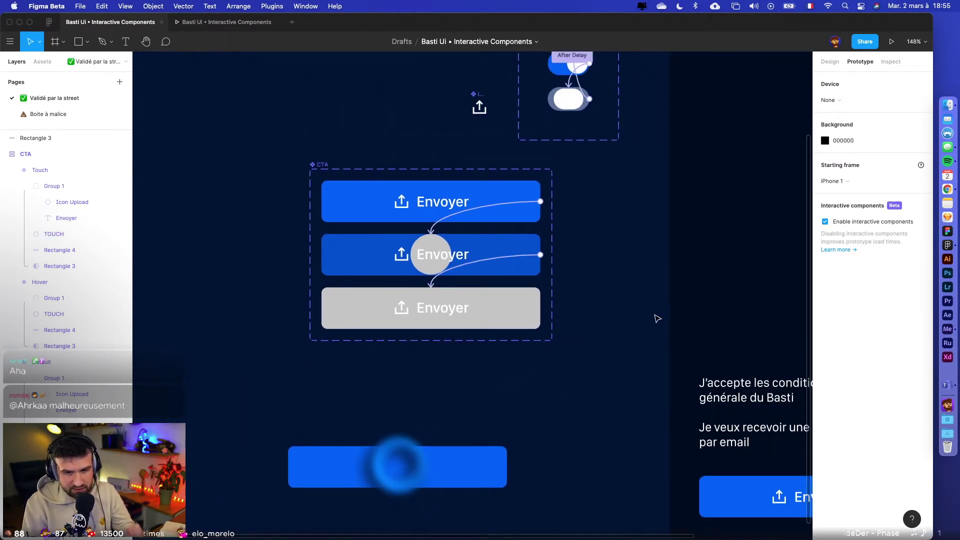
scroll(737, 176, right, 4)
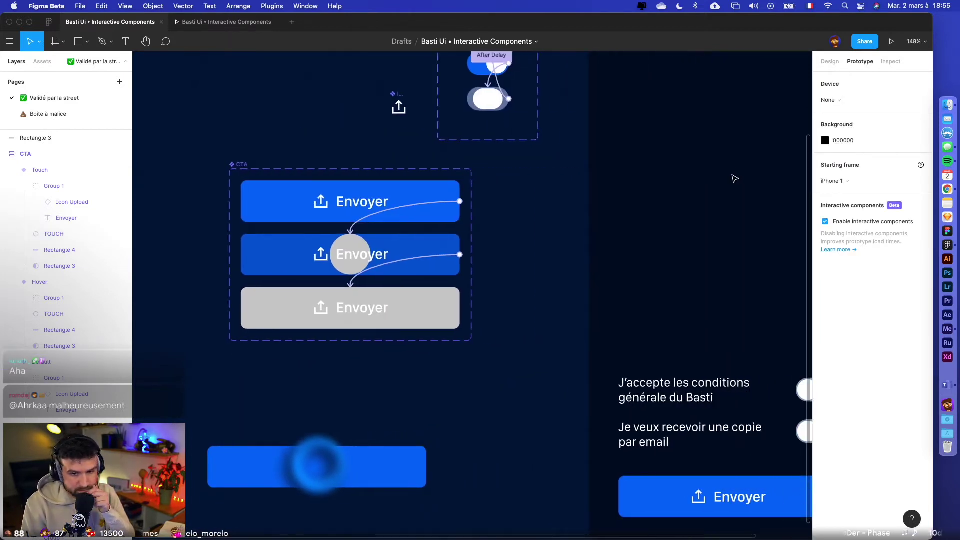
click(890, 42)
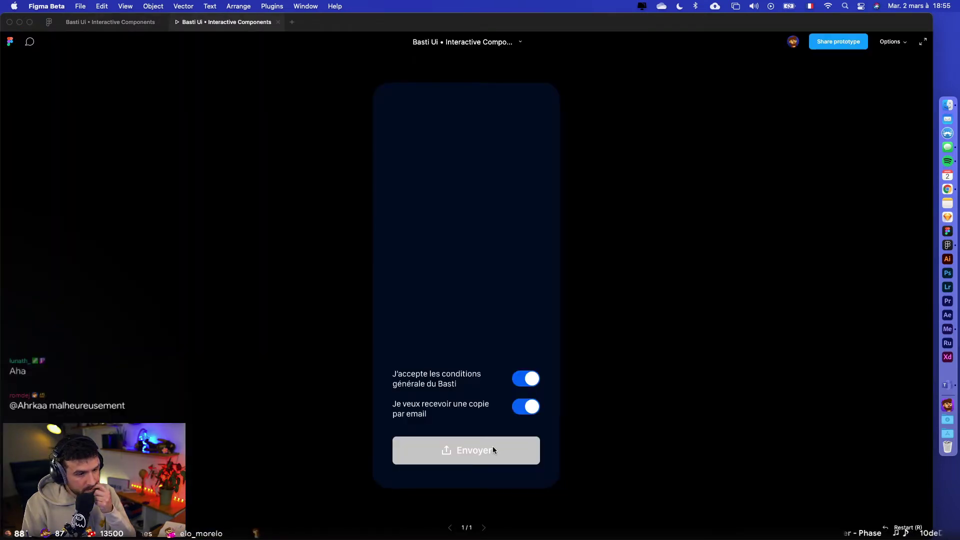
click(110, 22)
- Copy the Envoyer button to the upper part of the iPhone 1 screen and scale the copy to about 695 × 132
scroll(334, 202, down, 3)
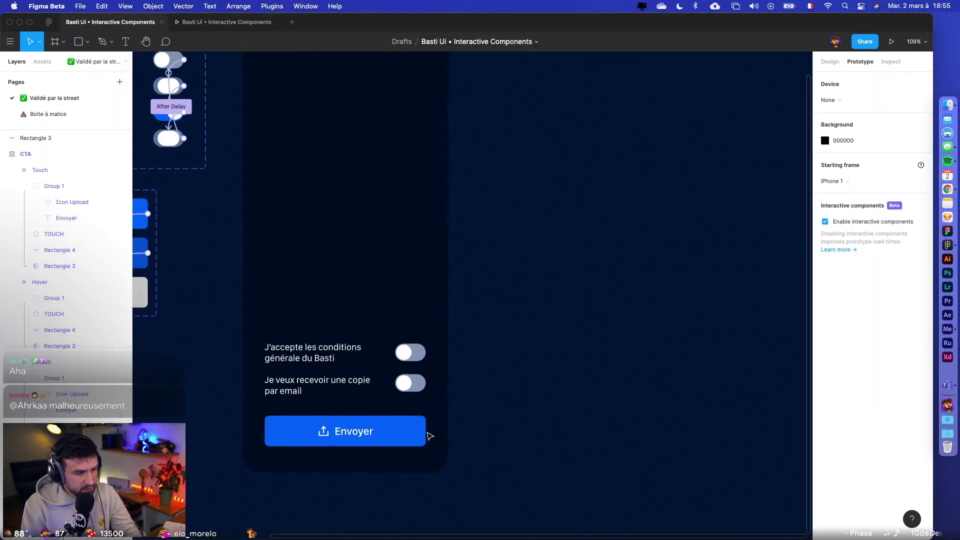
click(379, 432)
drag(379, 432, 370, 208)
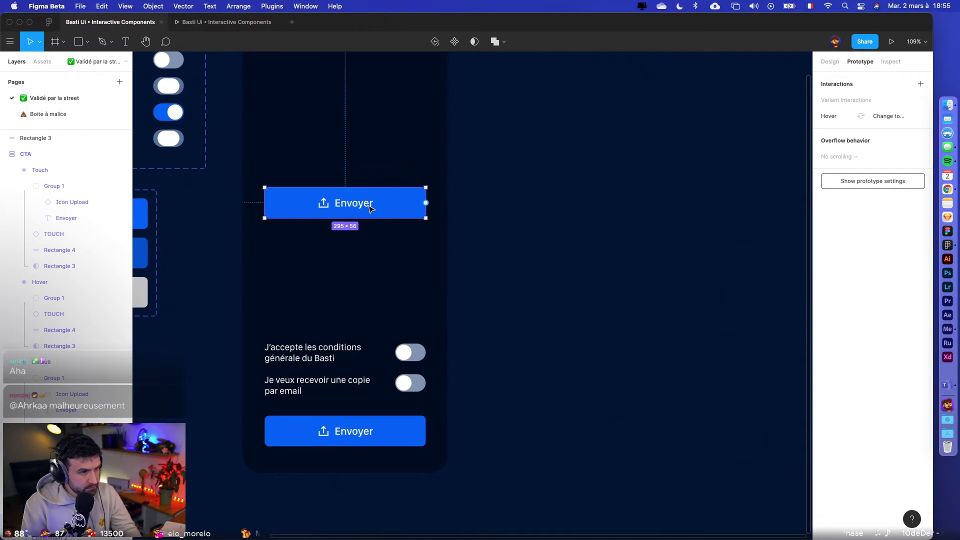
drag(425, 186, 535, 166)
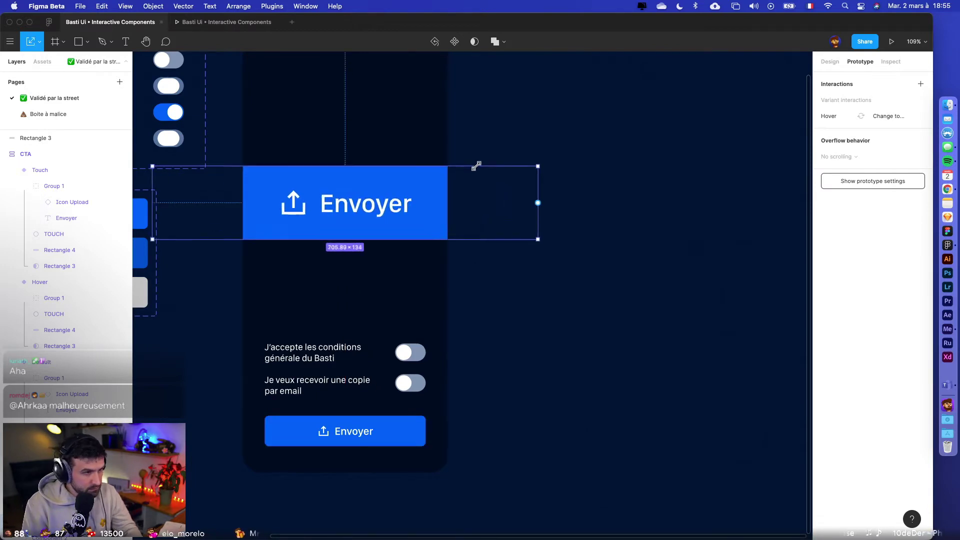
click(292, 22)
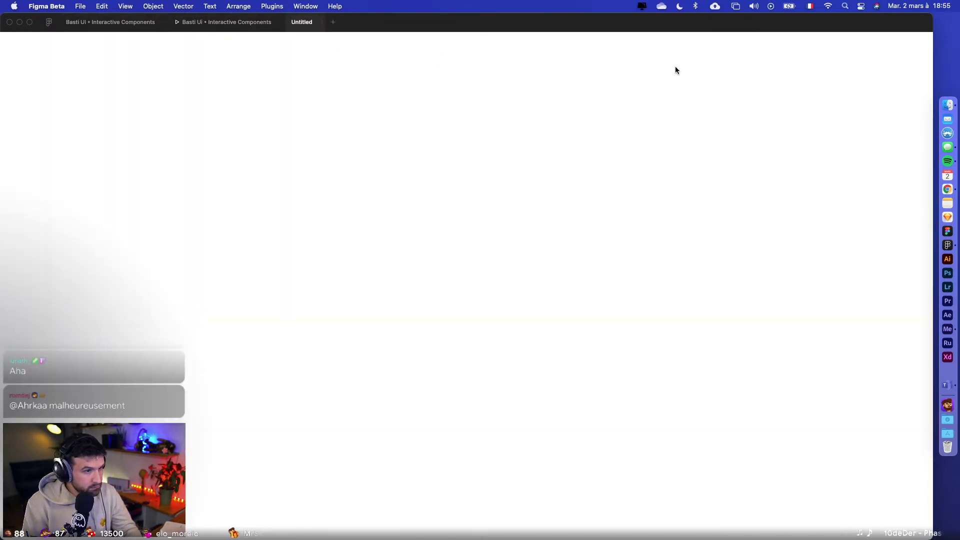
click(278, 22)
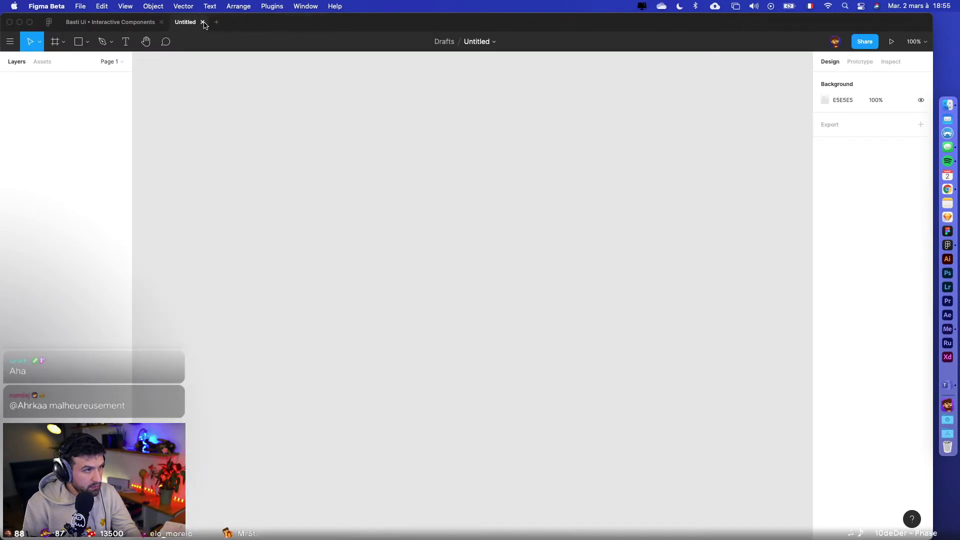
click(204, 22)
- Run the prototype again to examine the circle transition on the enlarged Envoyer button
click(890, 42)
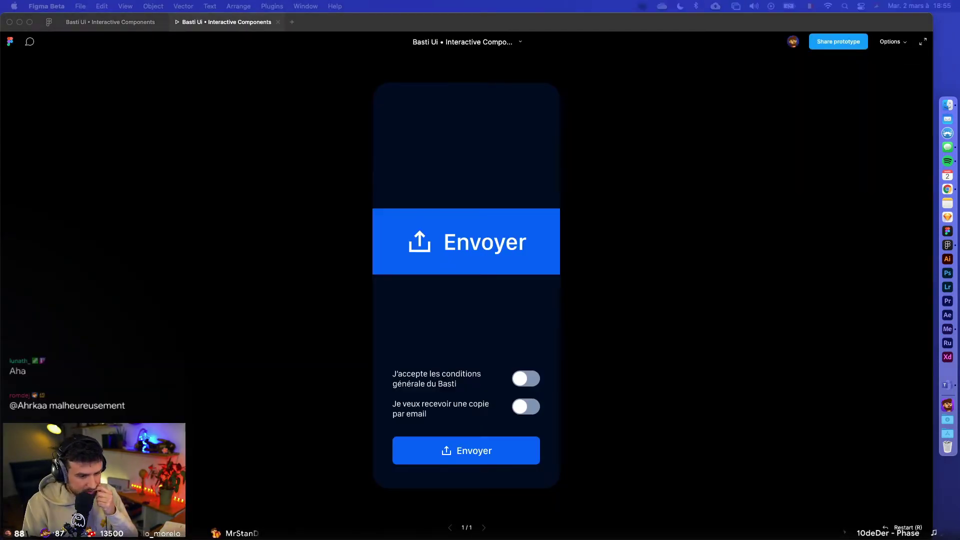
click(446, 247)
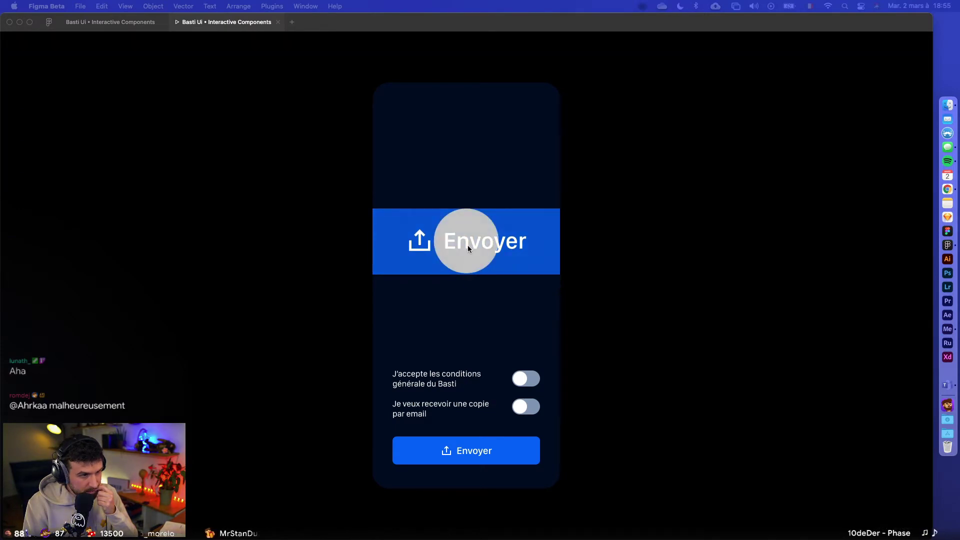
click(75, 19)
- Delete the enlarged grey circle covering the Touch variant's button
scroll(238, 152, left, 5)
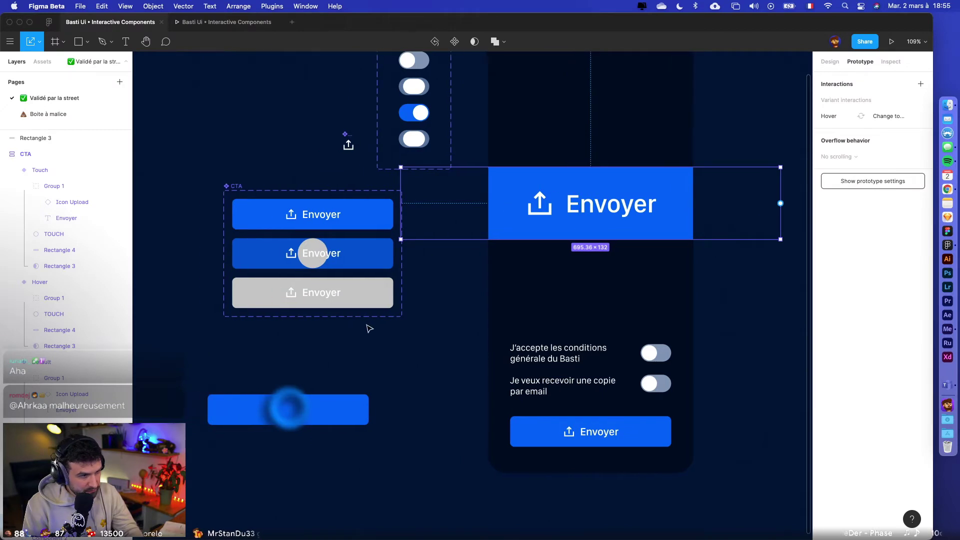
scroll(336, 338, left, 3)
scroll(438, 305, up, 3)
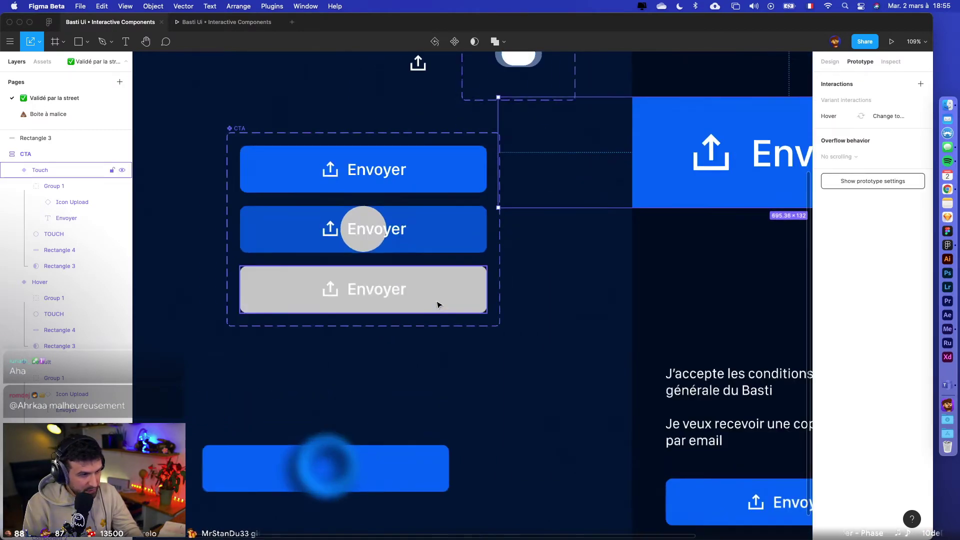
click(373, 347)
scroll(373, 347, up, 5)
super+click(364, 146)
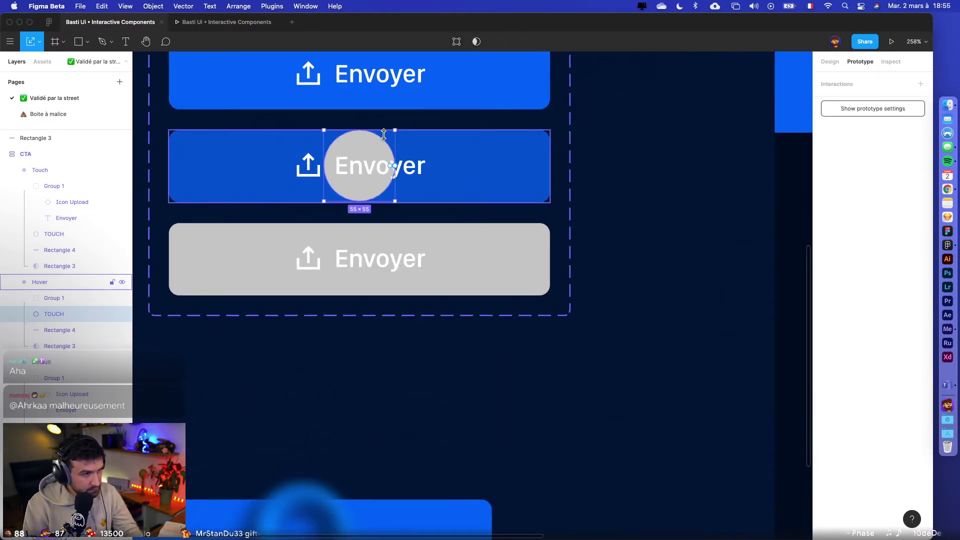
super+click(241, 240)
key(Delete)
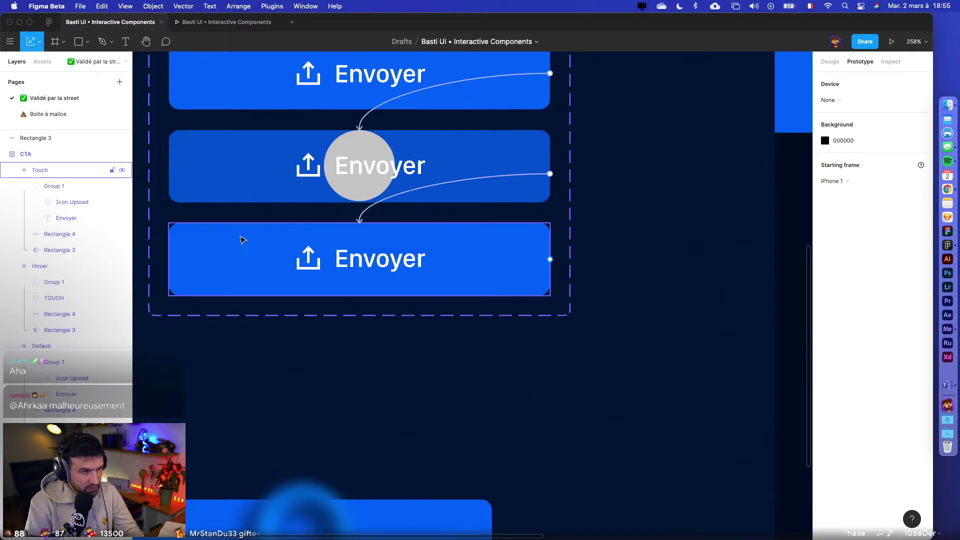
- Move the grey circle out of the Hover variant onto the canvas below the CTA component and enlarge it to 203 × 203
super+click(355, 142)
key(super+c)
click(354, 300)
scroll(353, 300, down, 5)
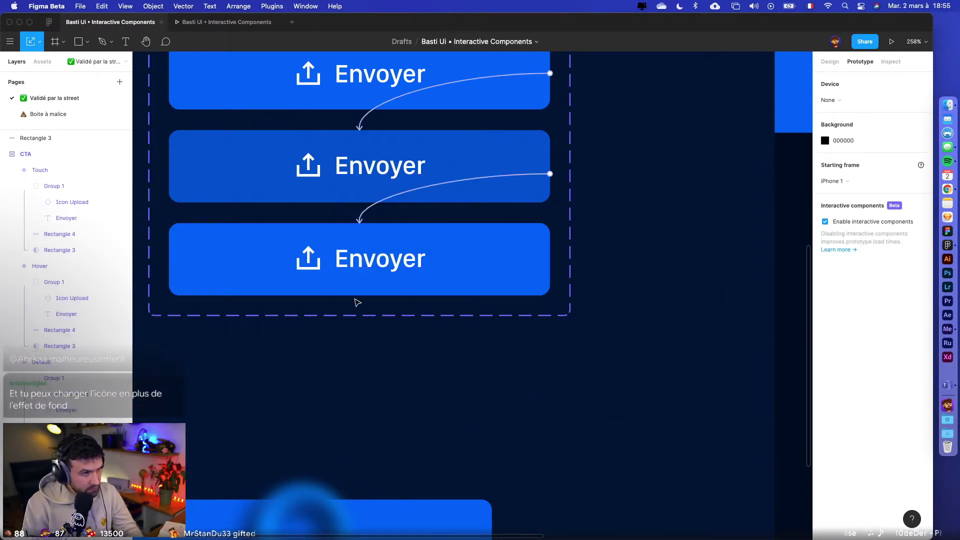
key(super+v)
drag(367, 196, 454, 465)
scroll(459, 456, up, 5)
drag(471, 423, 551, 341)
scroll(447, 414, down, 5)
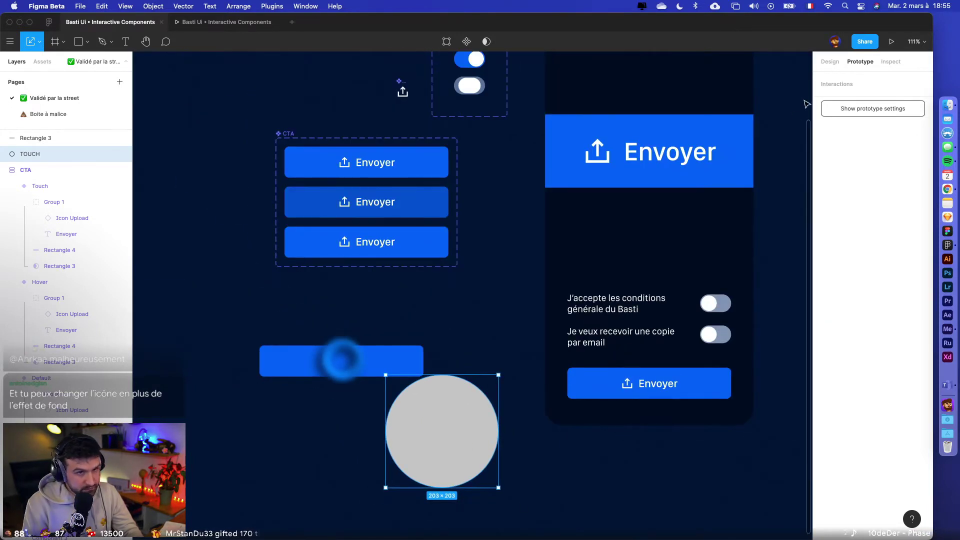
- Delete the standalone blue rectangle with the blurred ring and move the grey circle to about X -341, Y 487
click(830, 61)
click(288, 350)
key(Delete)
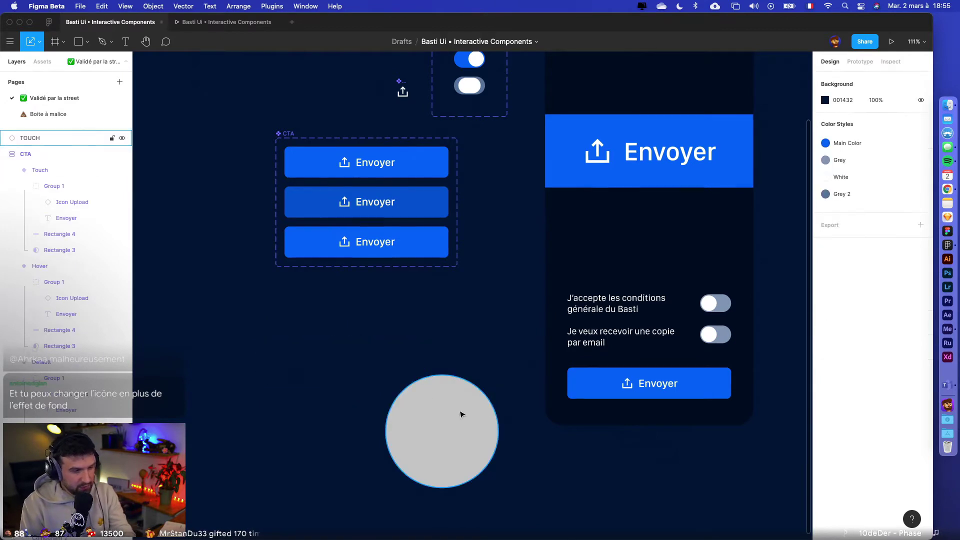
drag(461, 414, 358, 356)
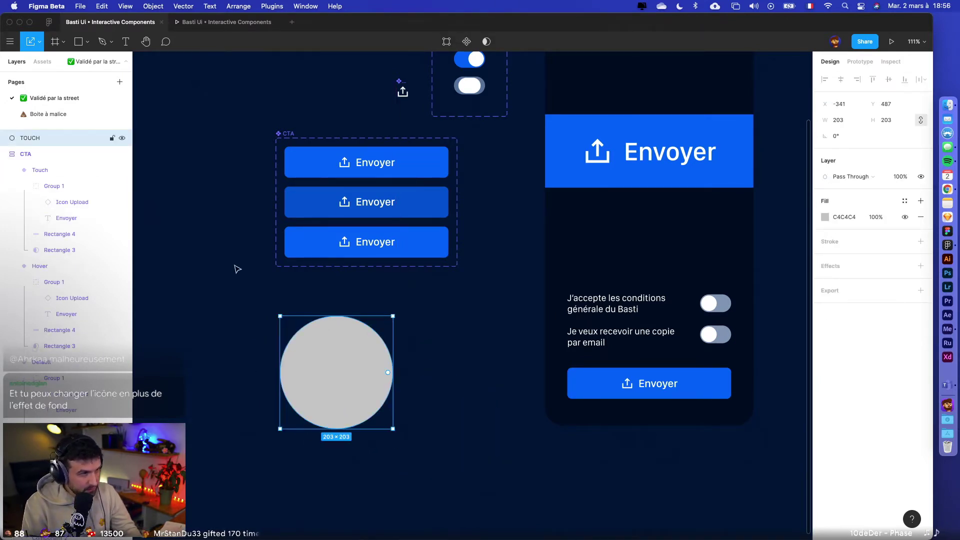
- Turn the grey circle into a component and start renaming it
key(super+alt+k)
double_click(41, 139)
text(DOW)
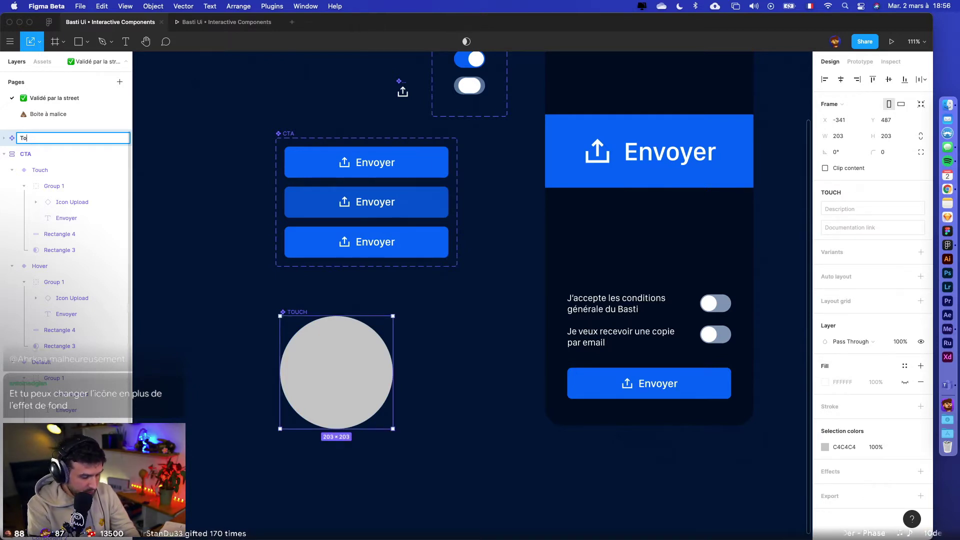
- Rename the circle component as Touch Down and paste an instance of it into the Hover variant of the CTA button
text(Down)
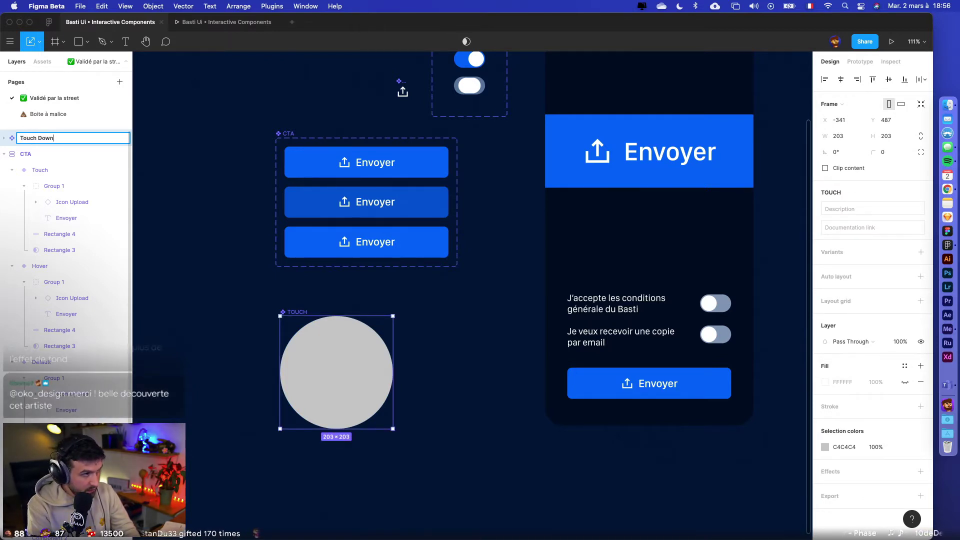
key(Return)
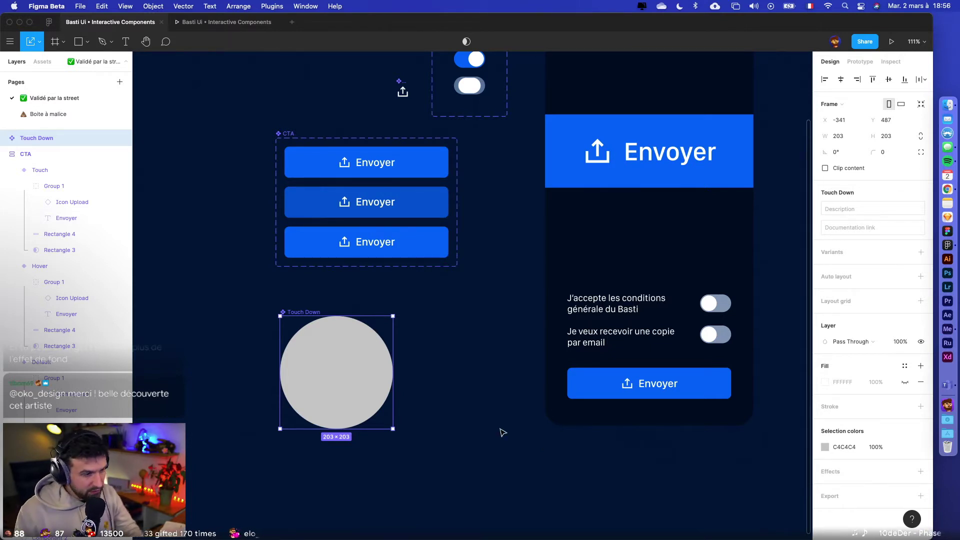
drag(326, 326, 449, 319)
drag(490, 359, 397, 200)
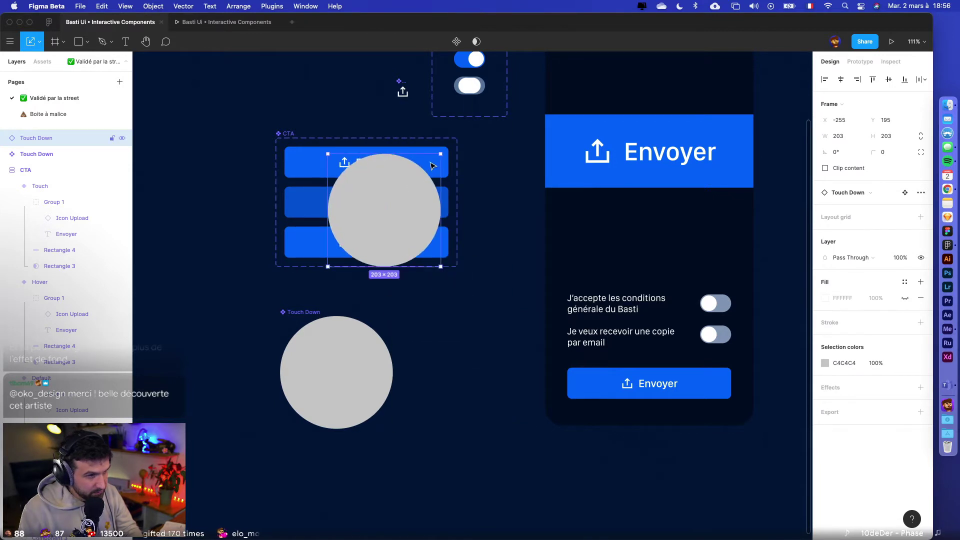
key(super+x)
click(407, 191)
key(super+v)
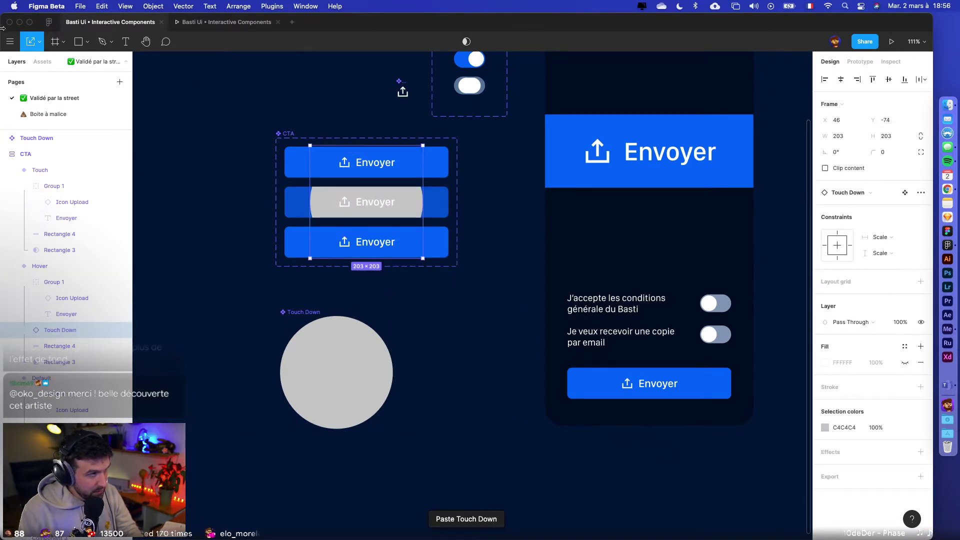
- Scale the Touch Down instance in the Hover variant down to 7 × 7 and set its opacity to 0%
key(f)
click(40, 44)
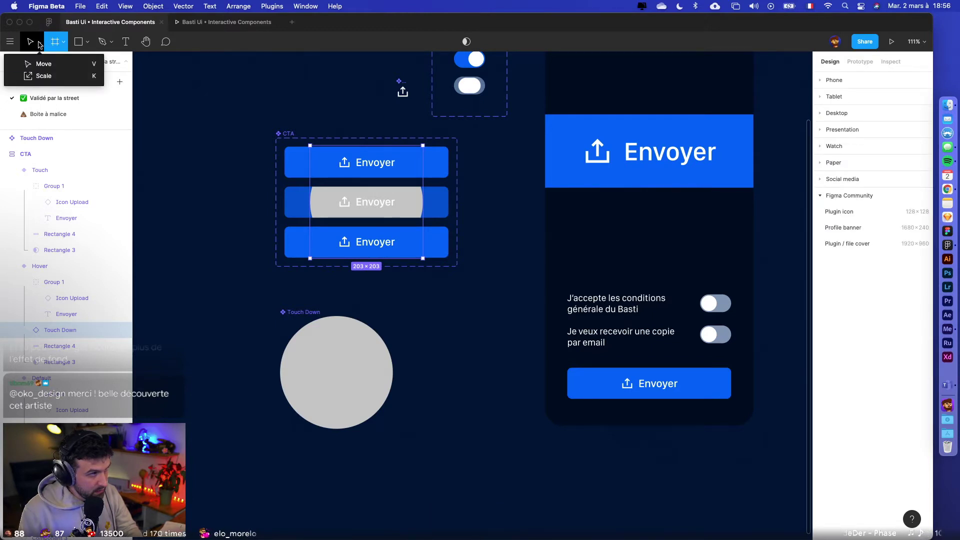
click(40, 46)
click(40, 47)
click(30, 79)
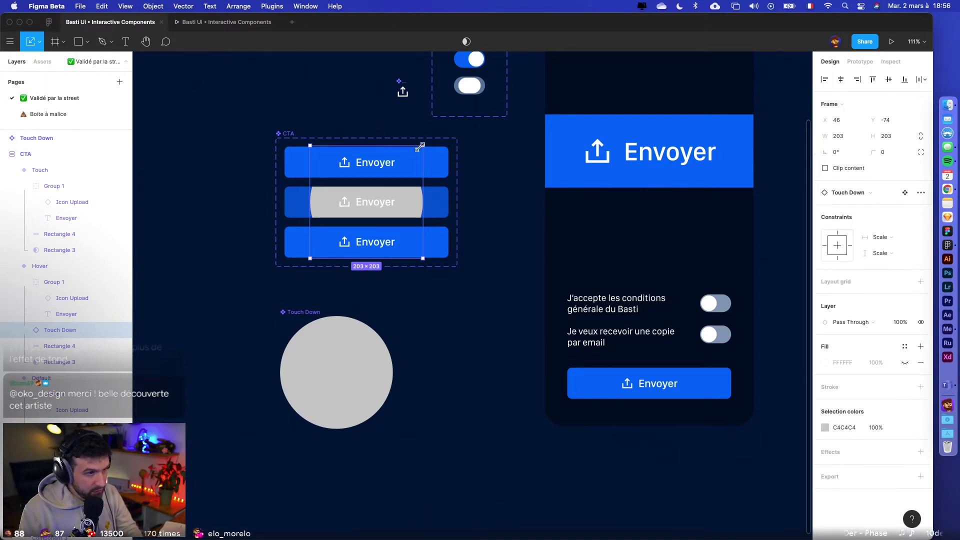
drag(419, 146, 367, 209)
scroll(375, 187, up, 5)
scroll(364, 209, up, 5)
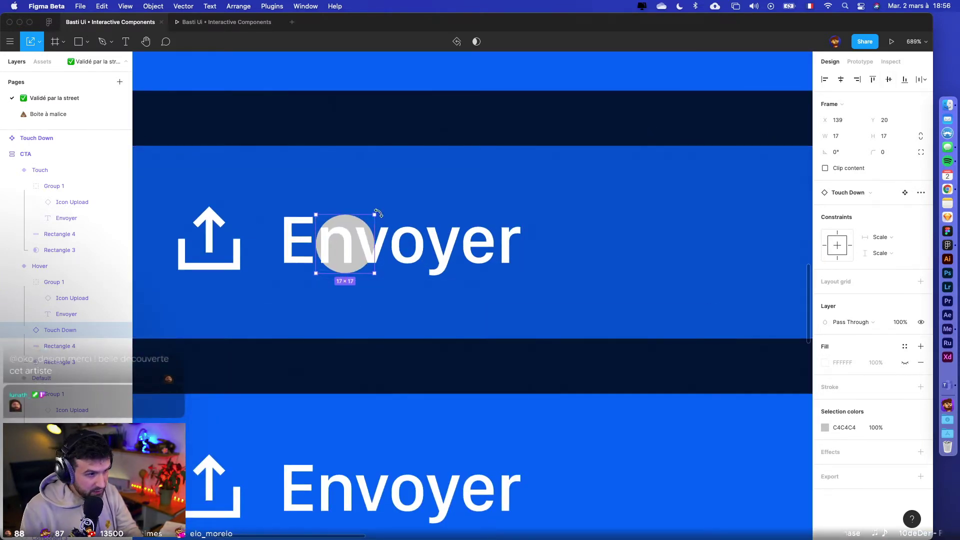
drag(374, 211, 352, 232)
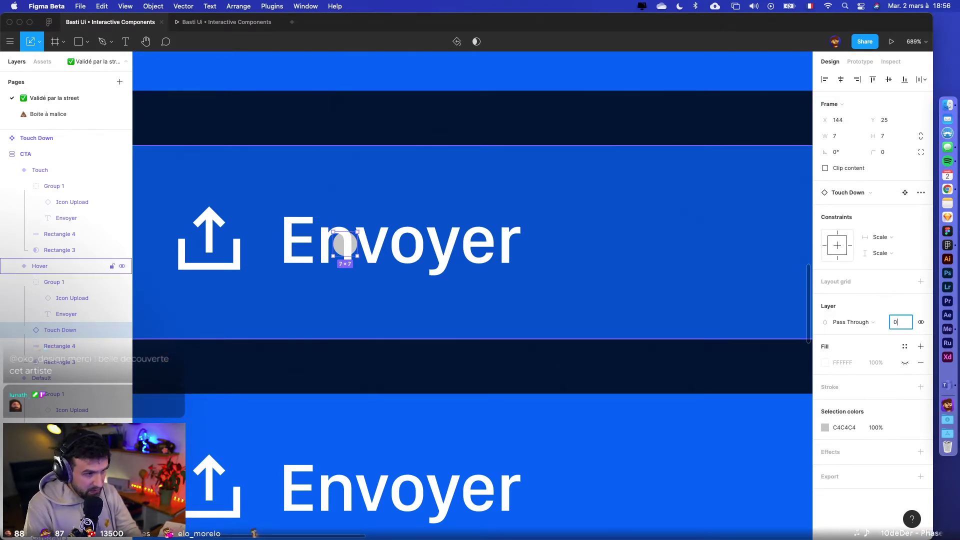
text(0)
key(Return)
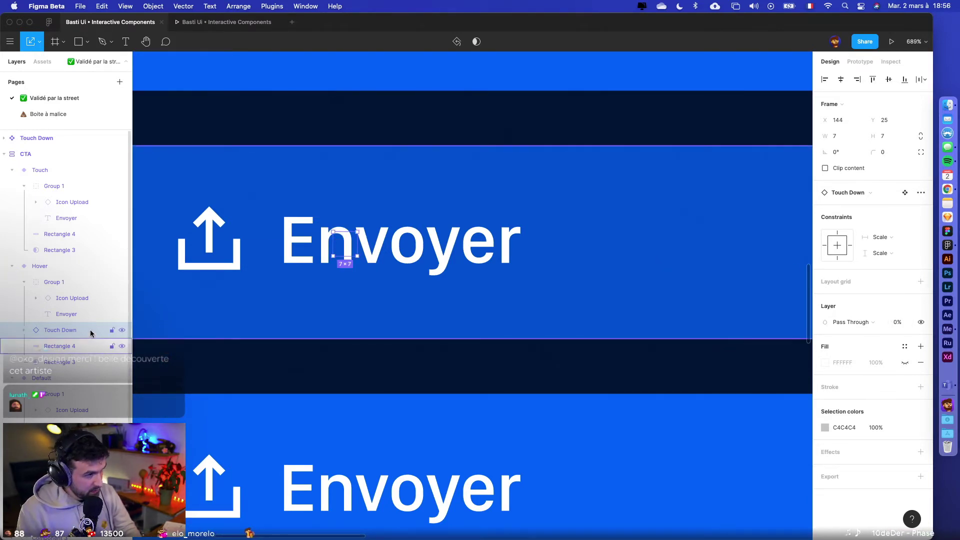
- Paste a Touch Down instance into the Touch variant and place it beneath Group 1 in the layer order
key(super+d)
scroll(266, 381, down, 3)
scroll(300, 350, down, 3)
double_click(327, 343)
key(super+v)
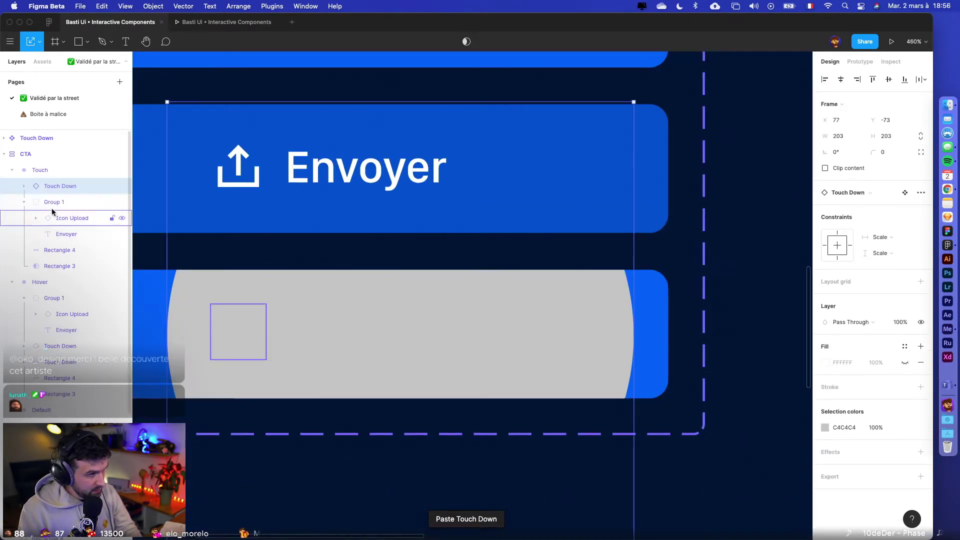
drag(40, 187, 64, 250)
- Center the Touch variant's circle instance horizontally and scale it up to about 333 × 333 so it covers the whole button
scroll(365, 296, down, 3)
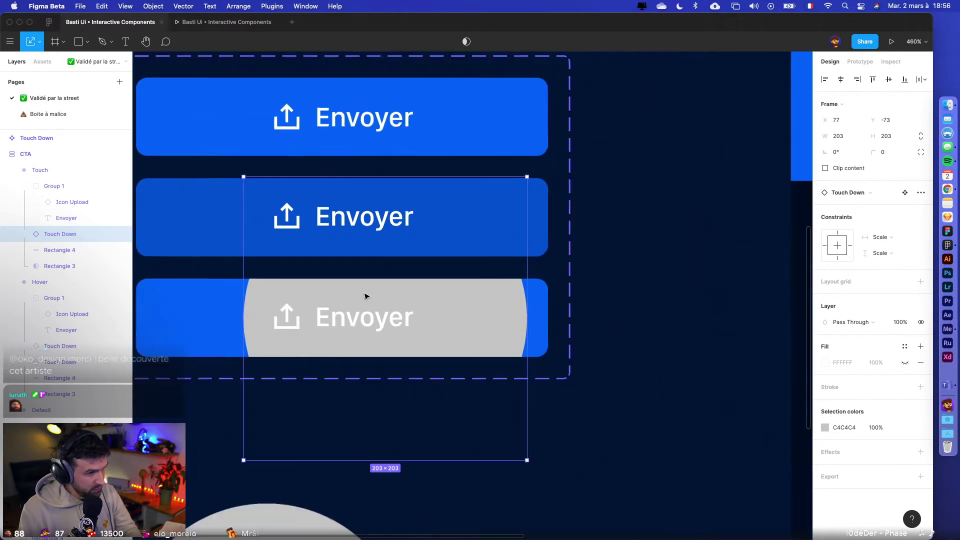
click(840, 79)
scroll(562, 267, left, 2)
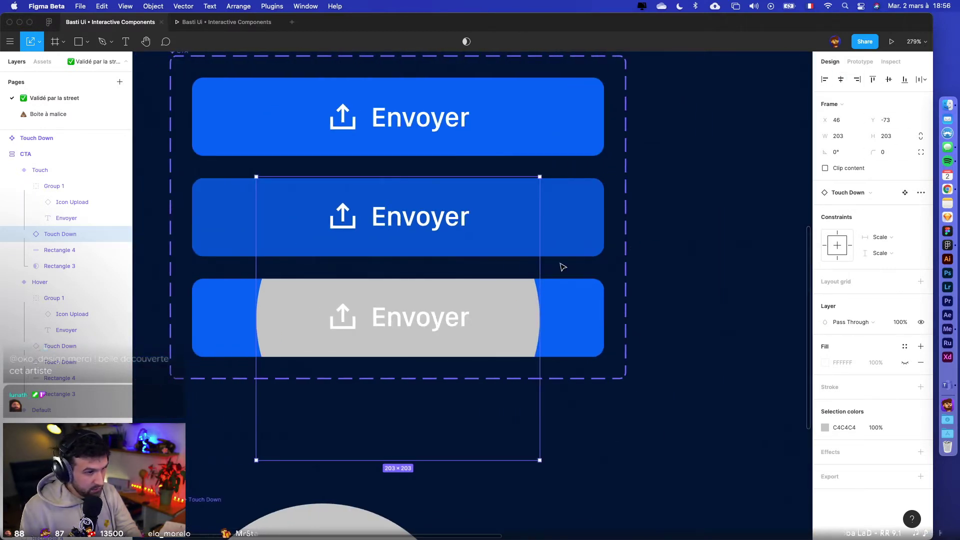
drag(540, 176, 631, 86)
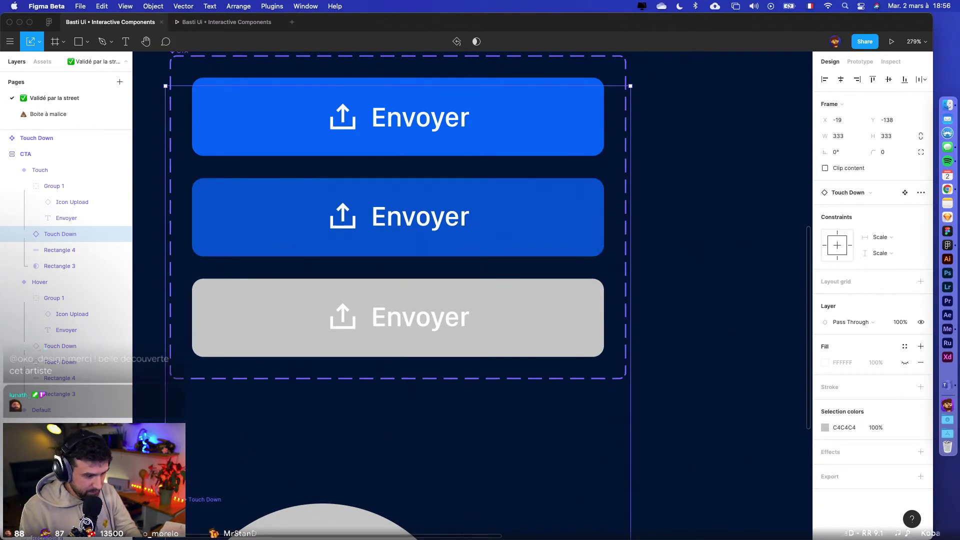
click(691, 392)
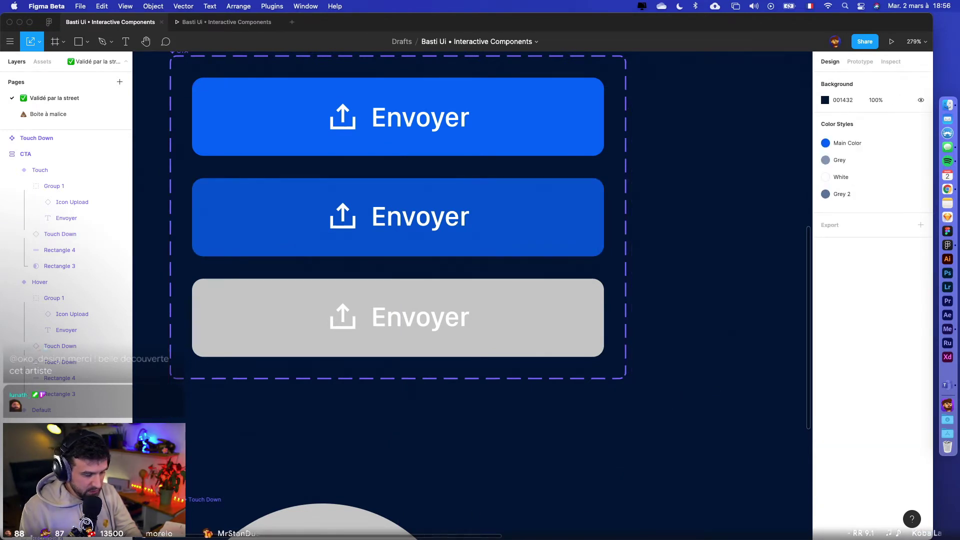
- Preview the prototype, test the Envoyer button on the phone screen and close the preview
scroll(620, 470, down, 5)
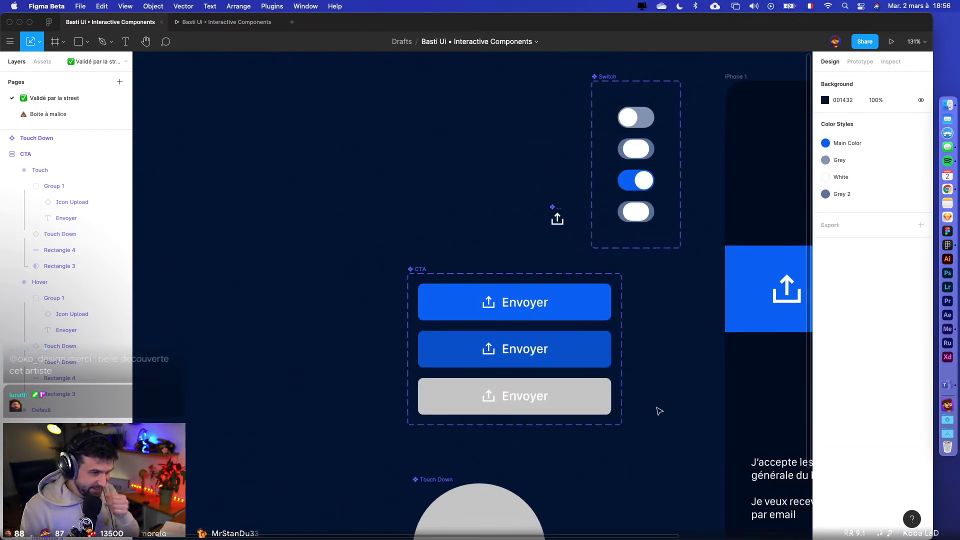
click(891, 39)
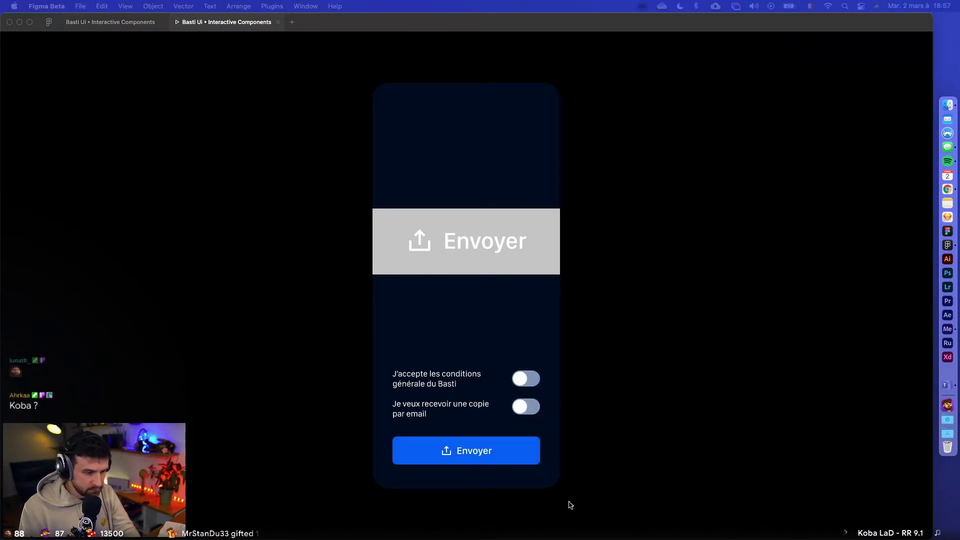
click(504, 453)
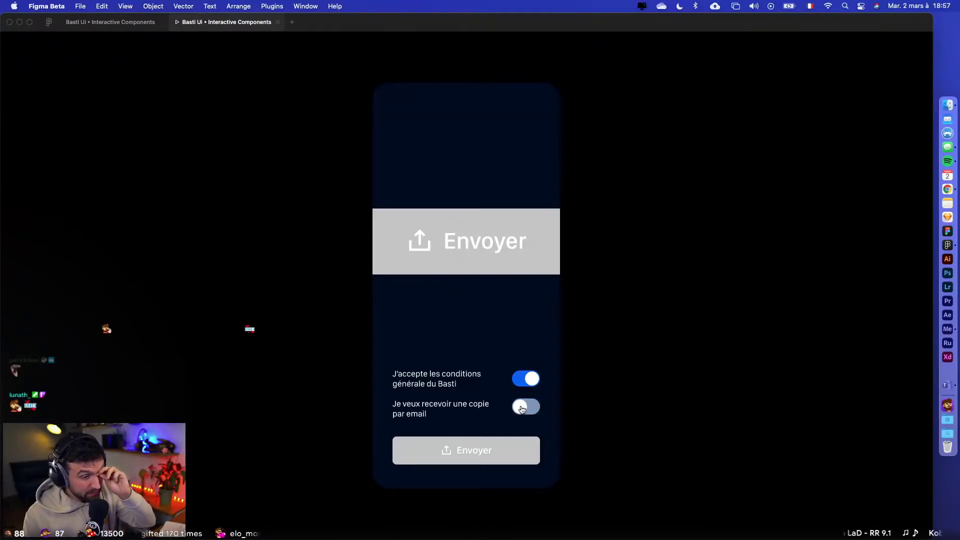
click(278, 22)
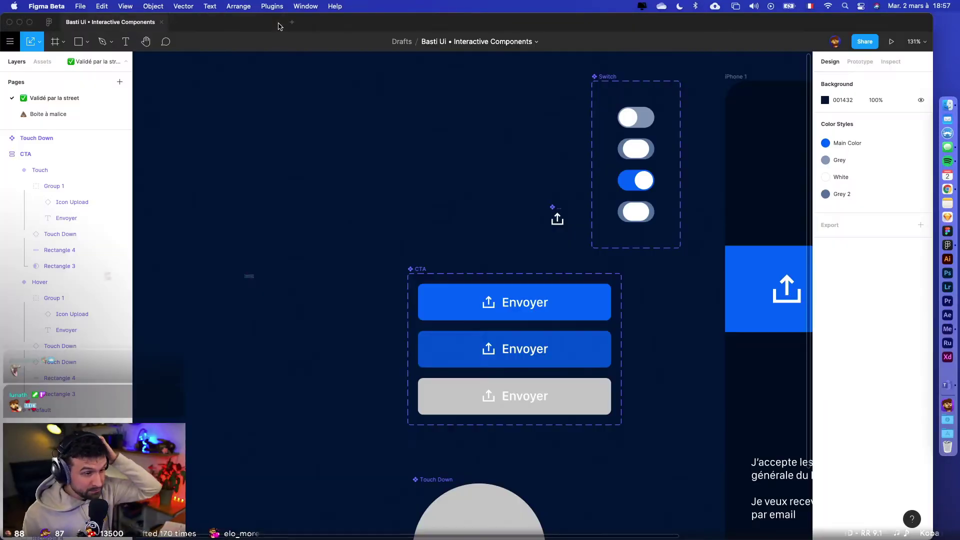
- Apply the Main Color style to the fill of the circle inside the Touch Down component
scroll(465, 425, right, 3)
scroll(490, 453, down, 5)
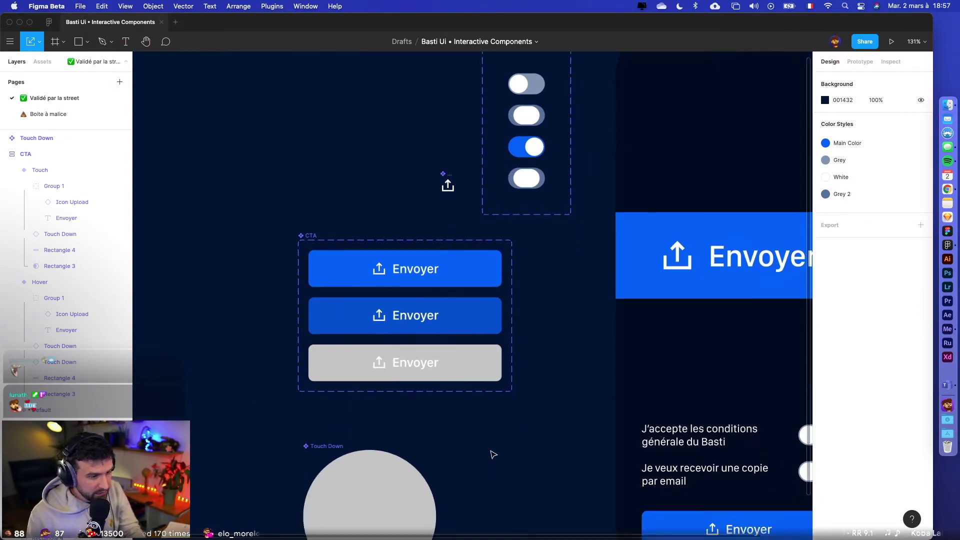
scroll(498, 430, down, 3)
click(377, 414)
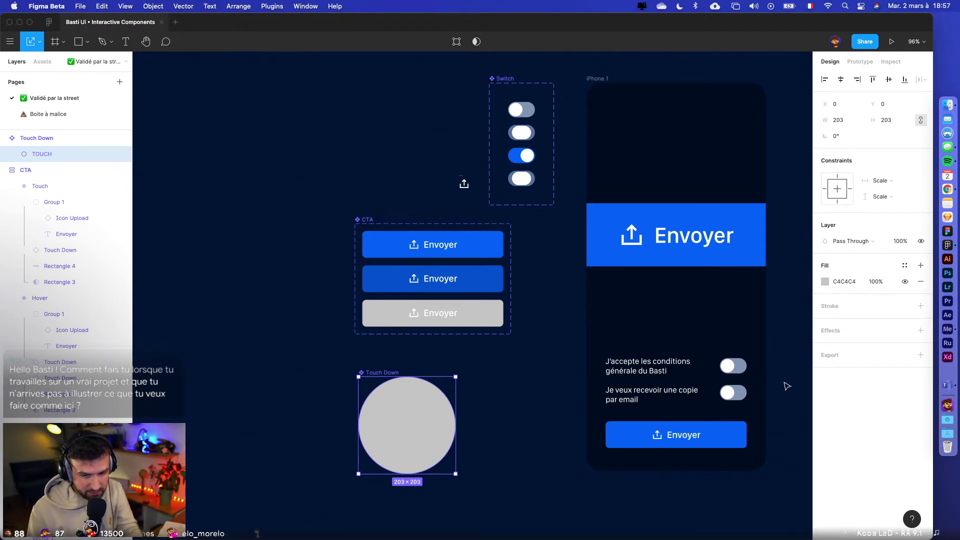
click(477, 493)
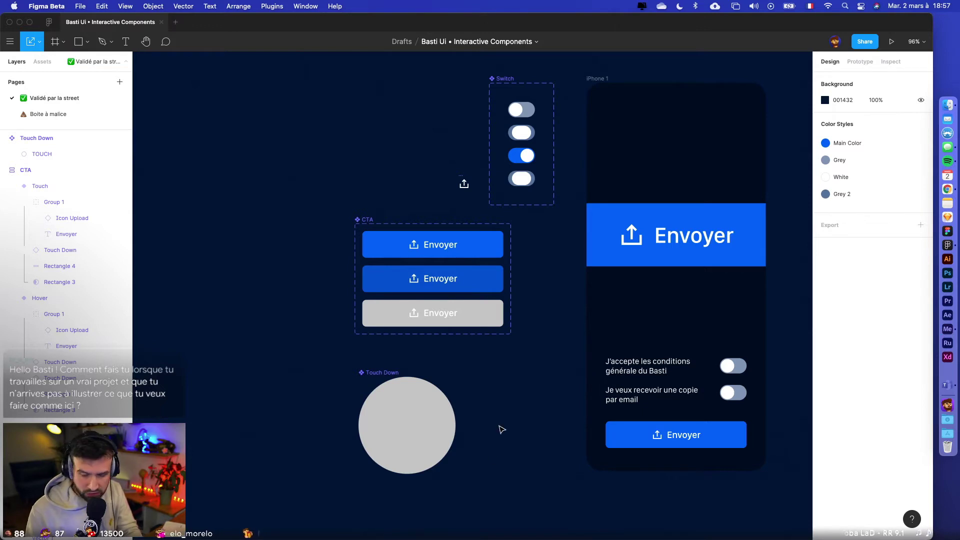
scroll(502, 429, down, 2)
click(407, 383)
click(825, 282)
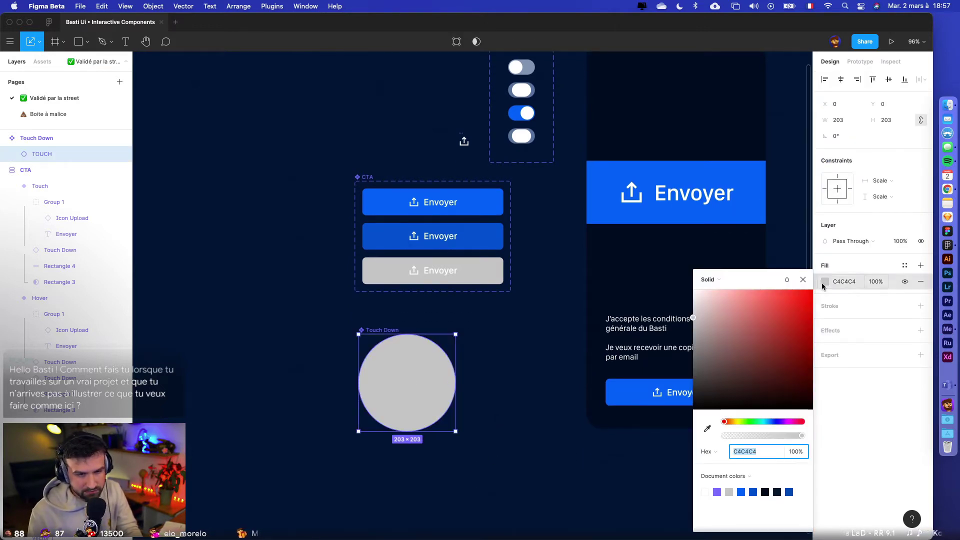
click(904, 265)
click(838, 329)
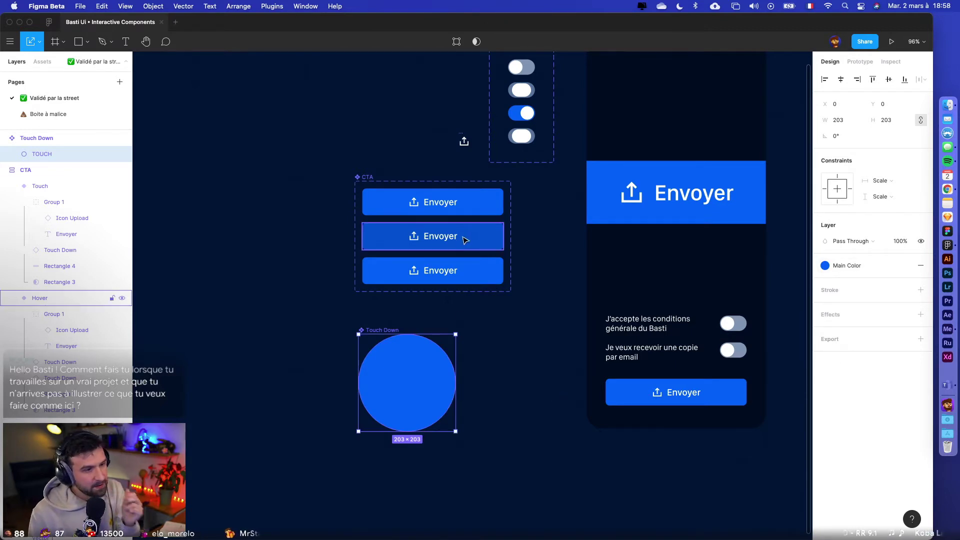
- Set the Touch Down circle's blend mode to Screen
click(851, 241)
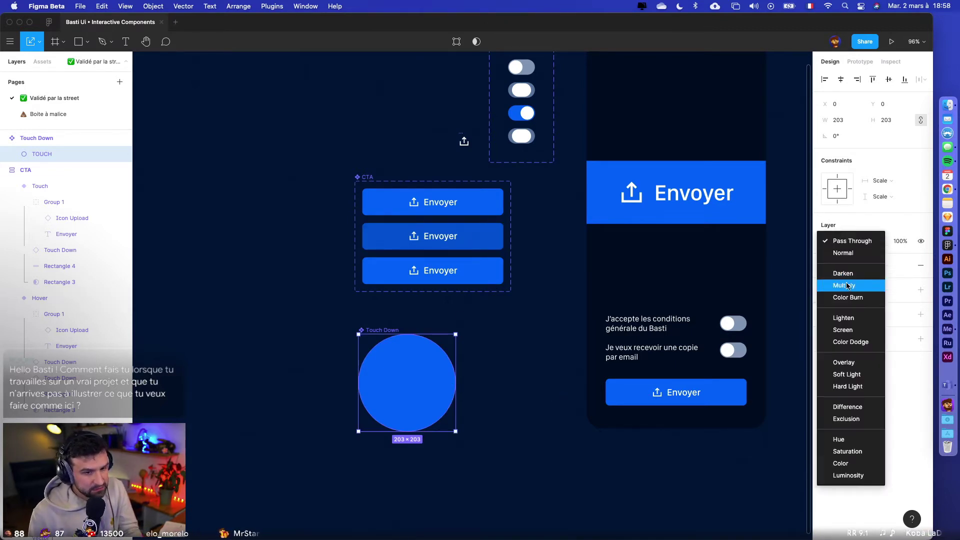
click(840, 332)
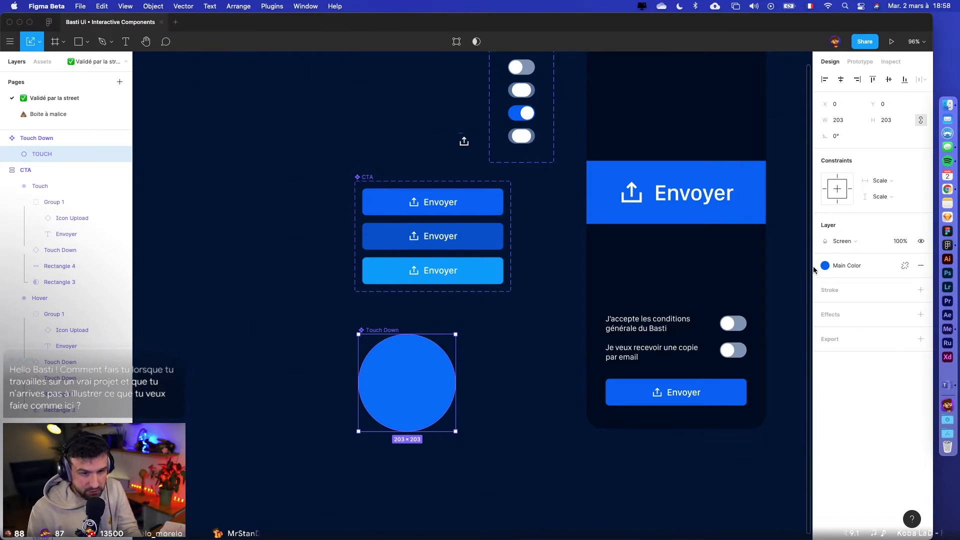
click(525, 360)
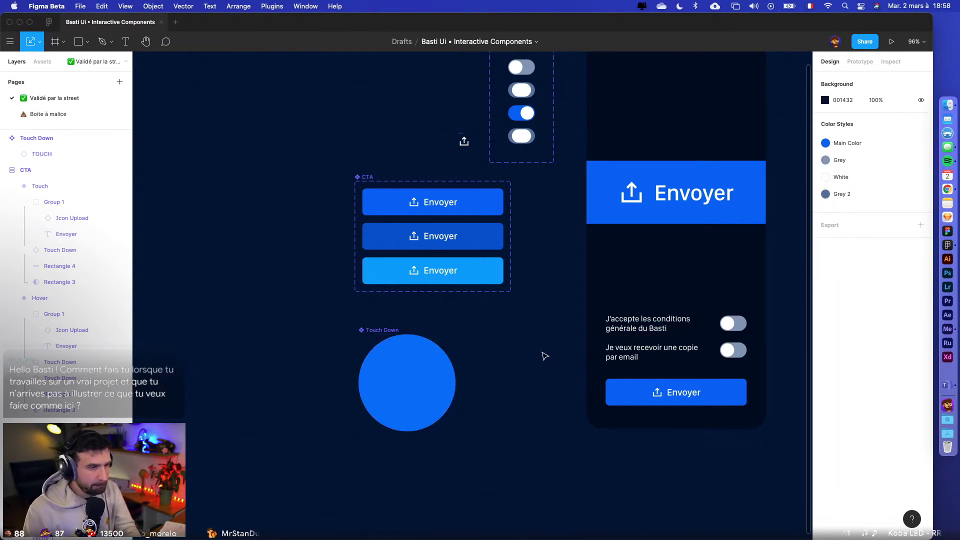
- Change the Touch Down circle's blend mode to Overlay and check the prototype preview
click(447, 373)
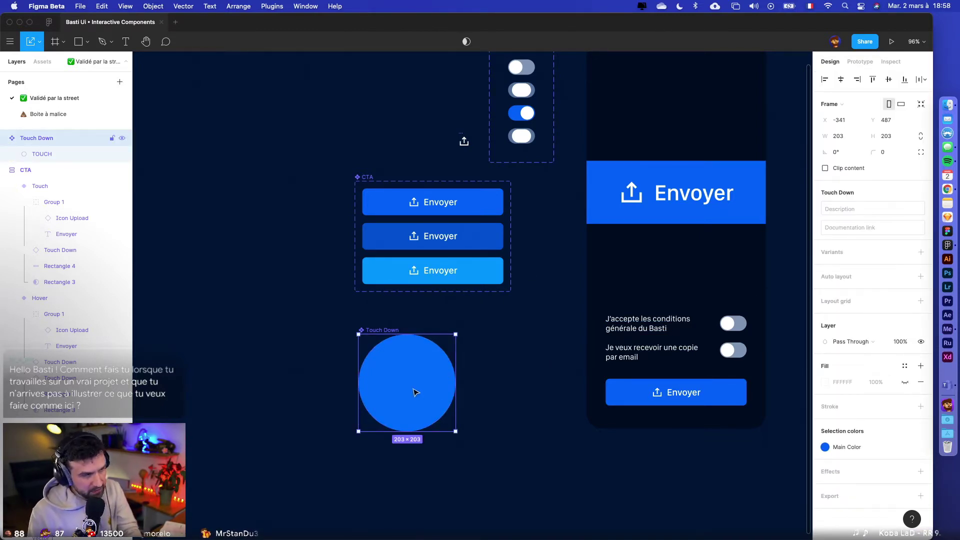
double_click(433, 388)
click(857, 242)
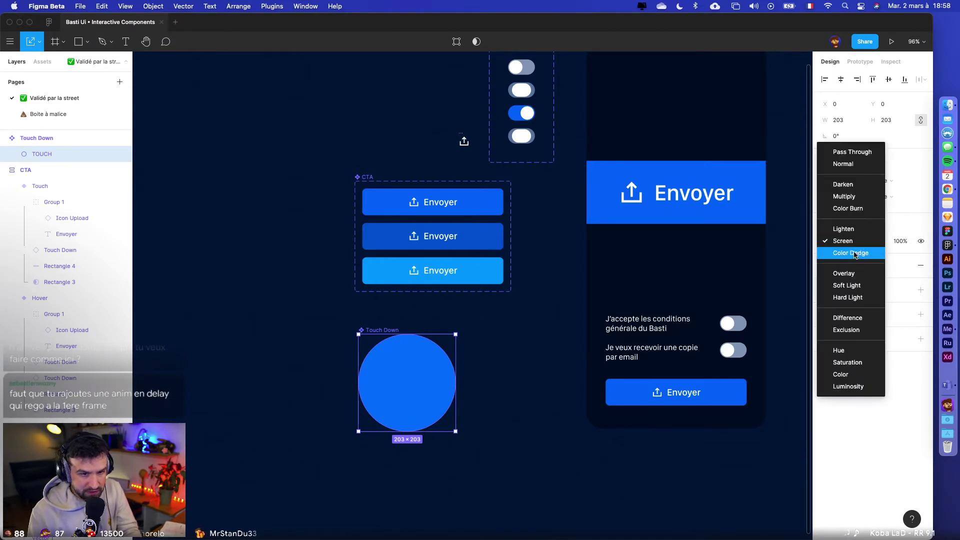
click(850, 273)
click(523, 353)
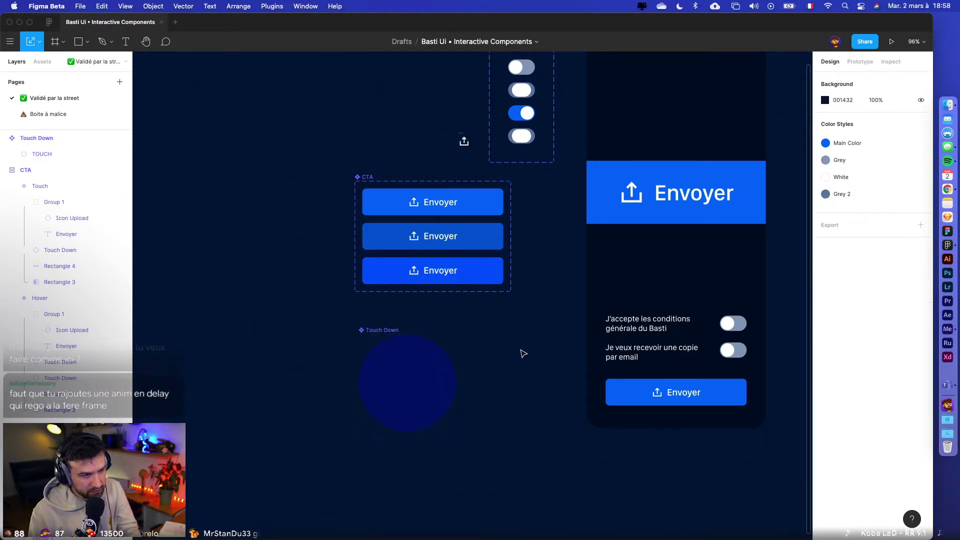
click(892, 42)
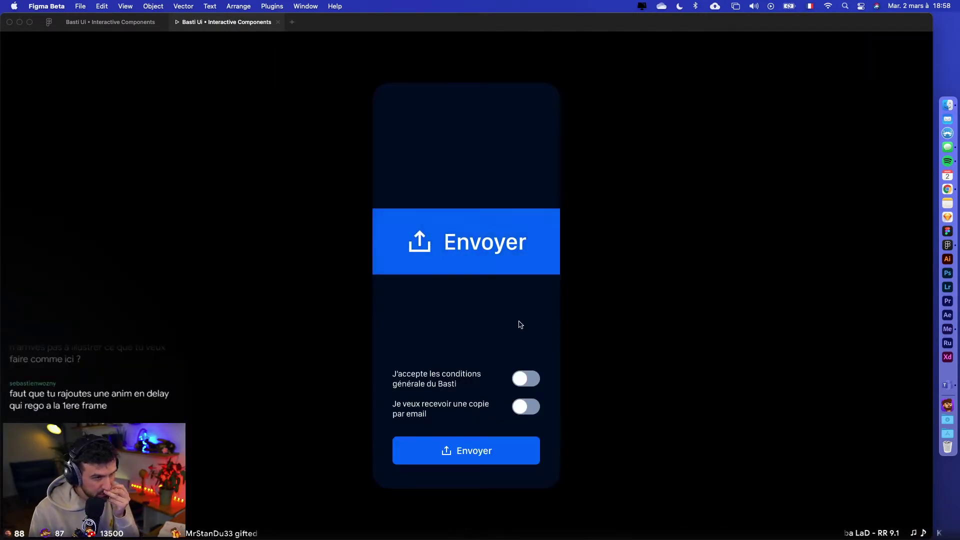
click(110, 22)
- Set the Touch Down circle's blend mode to Normal and detach its fill from the Main Color style
click(424, 384)
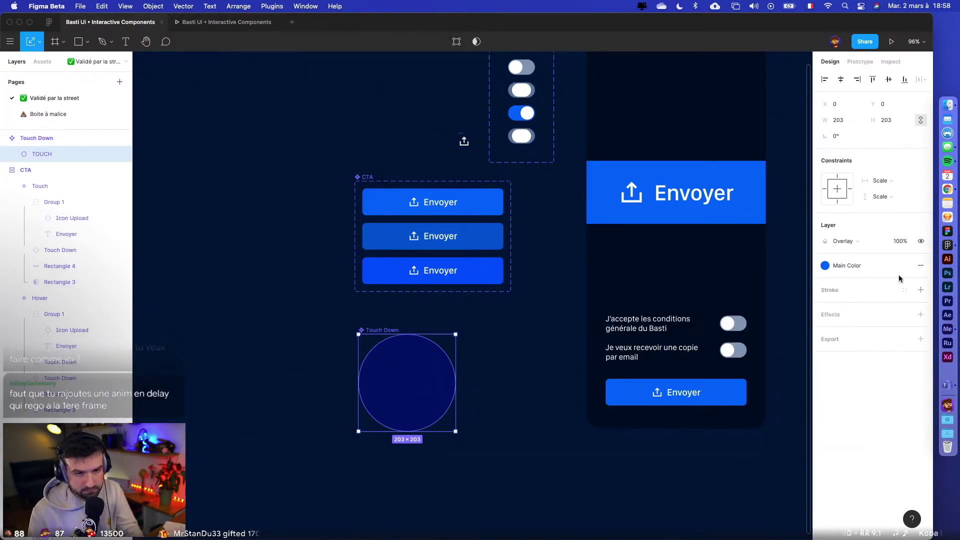
click(861, 240)
click(856, 131)
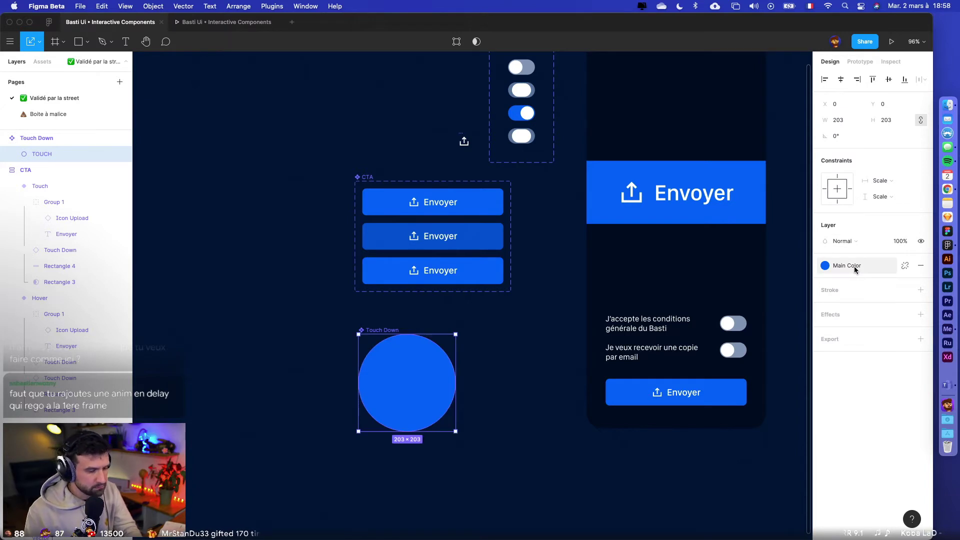
click(905, 265)
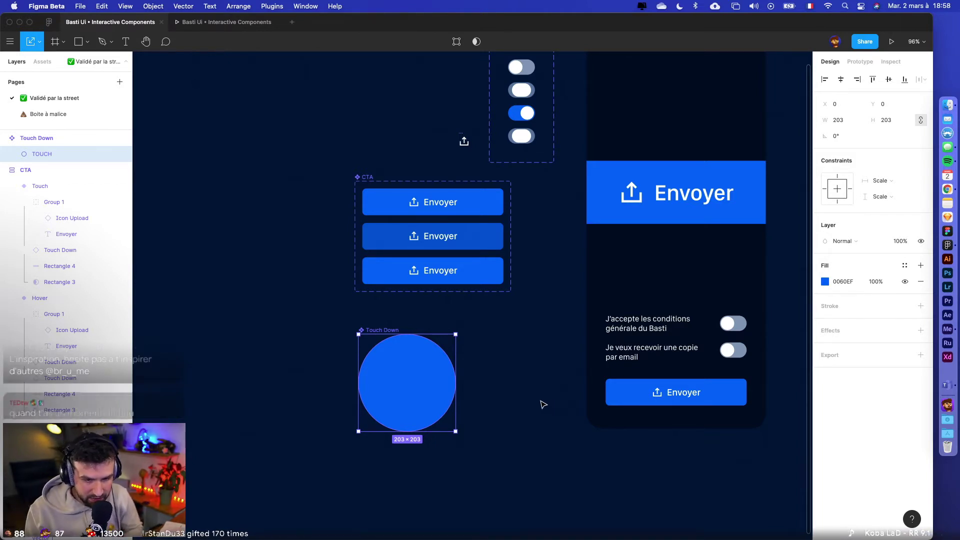
click(505, 317)
scroll(502, 312, up, 5)
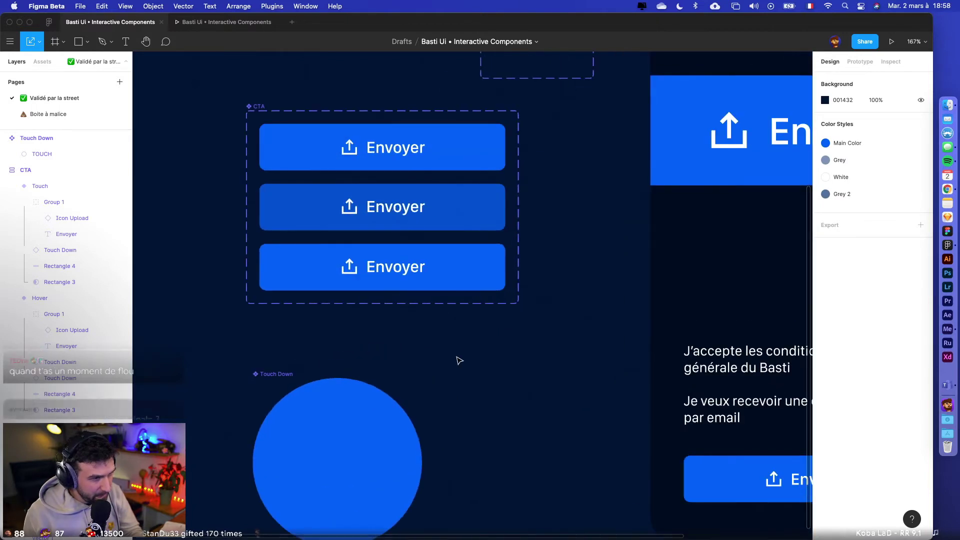
click(500, 286)
scroll(507, 300, left, 2)
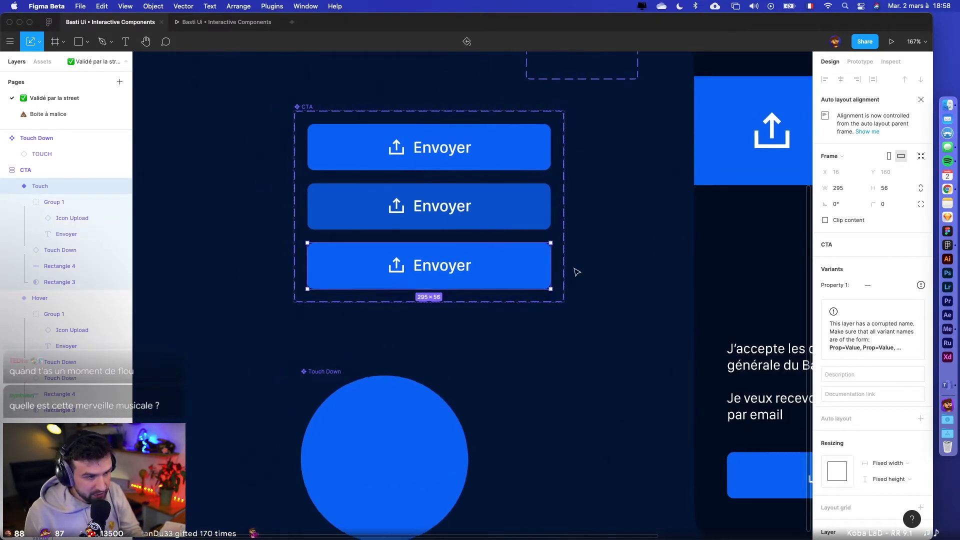
scroll(575, 272, down, 3)
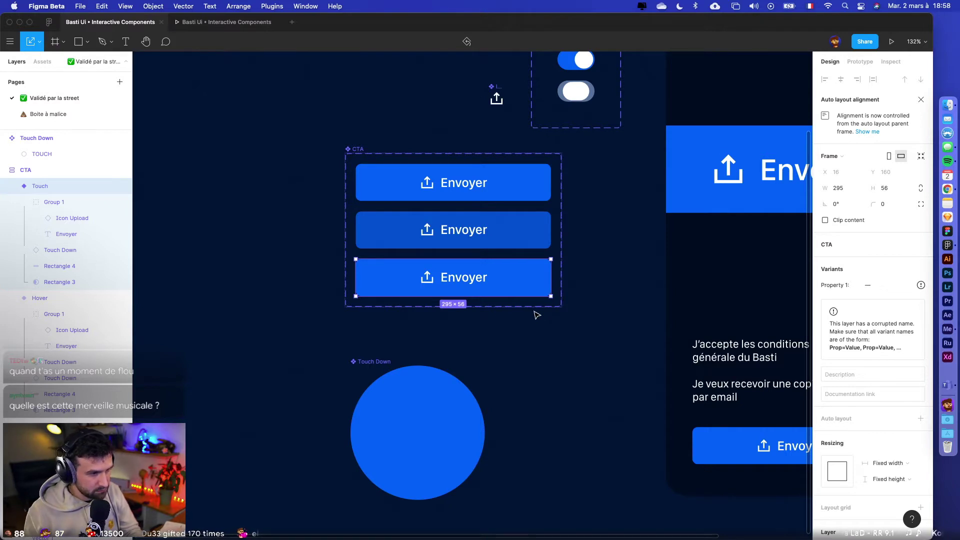
key(super+d)
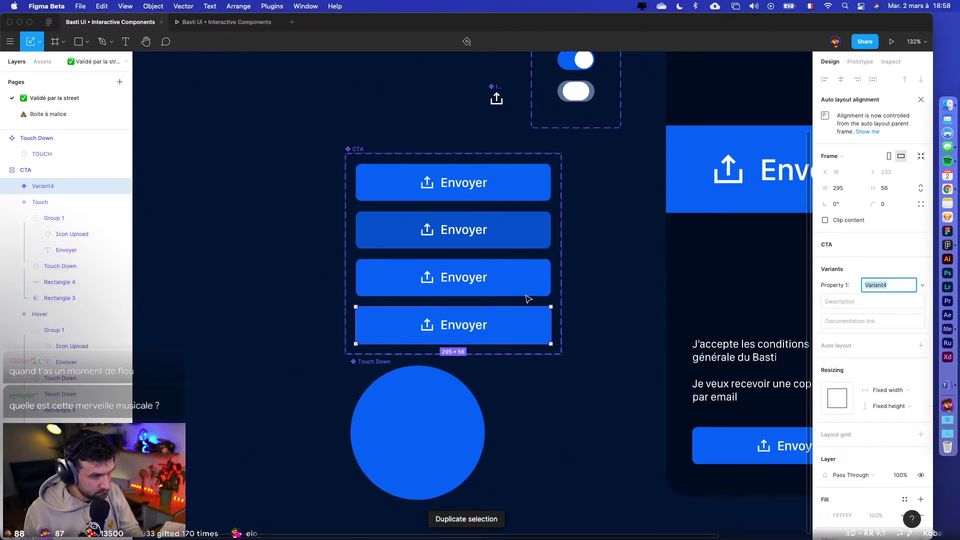
click(588, 308)
scroll(575, 302, up, 2)
click(393, 413)
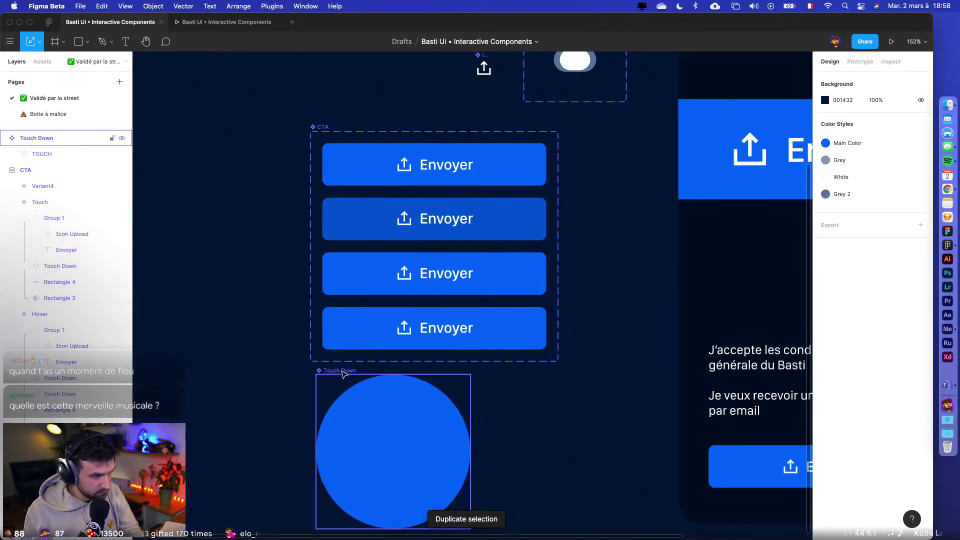
drag(343, 374, 347, 406)
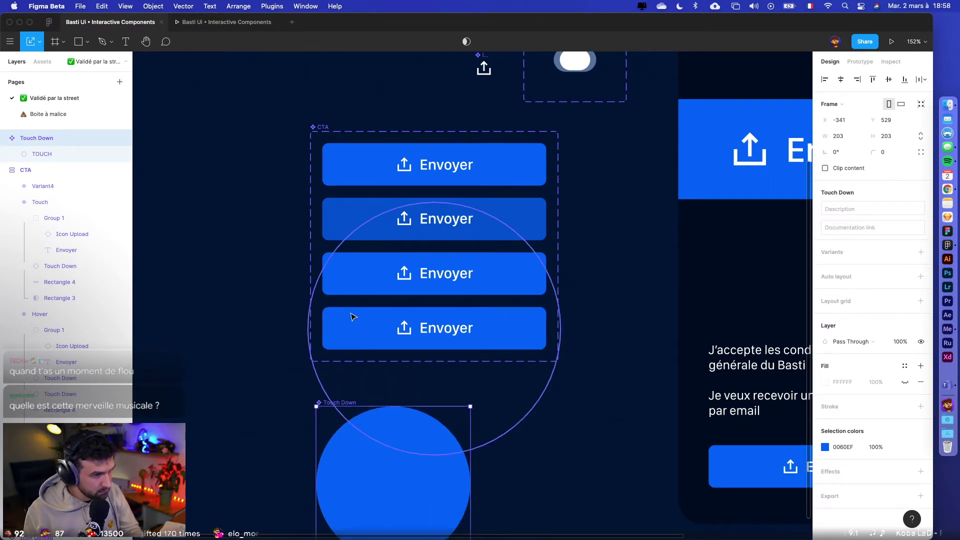
key(super+z)
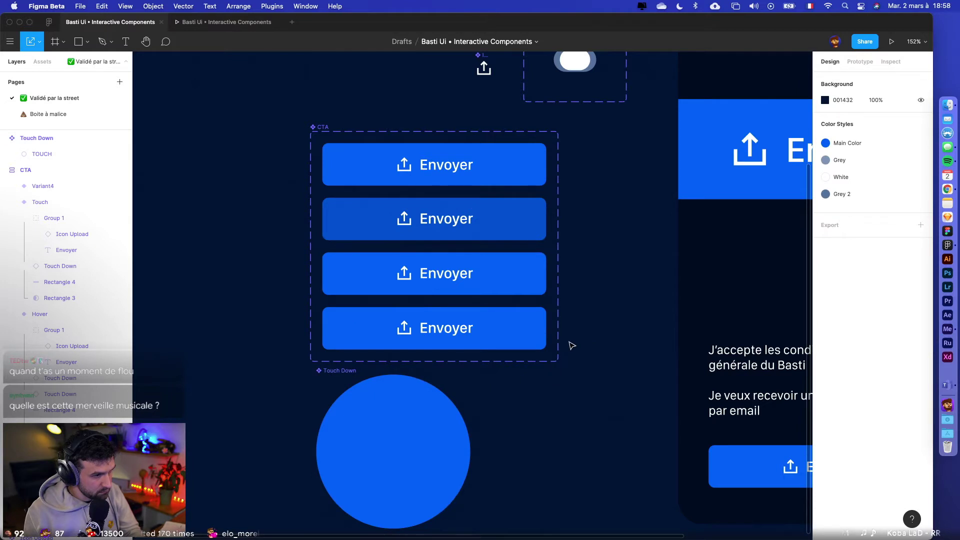
click(502, 334)
key(Delete)
- Link the Touch variant to Default with an 800 ms After delay trigger using Smart animate, and check the prototype preview
click(496, 287)
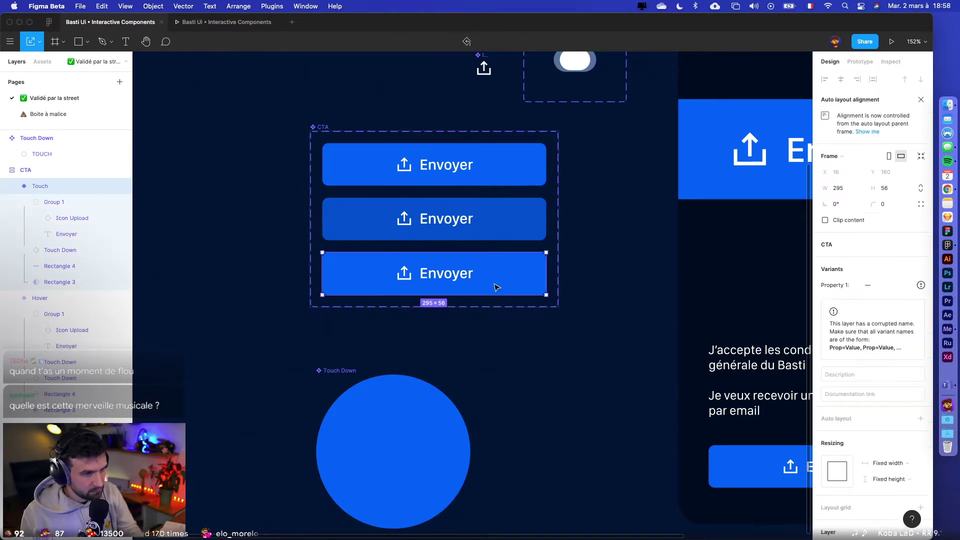
key(shift+e)
drag(546, 274, 505, 157)
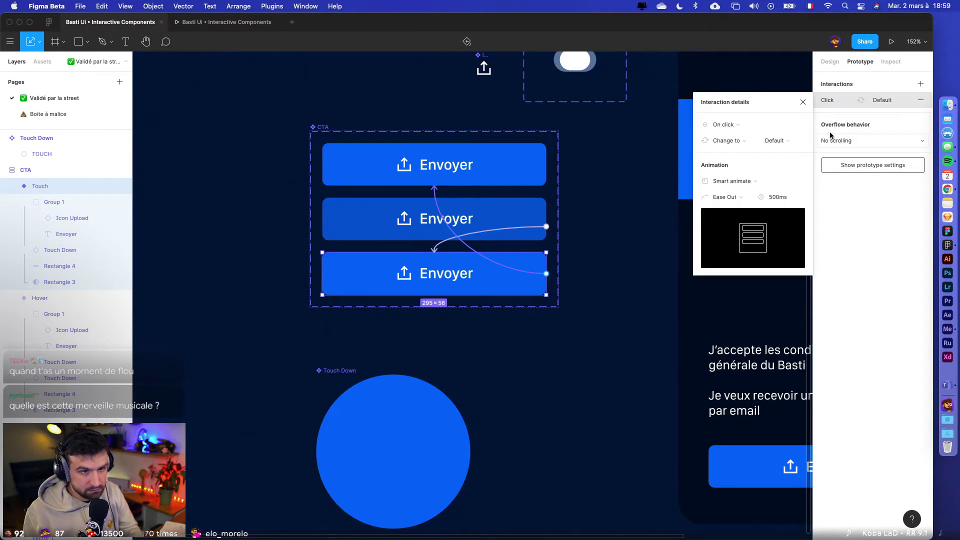
click(736, 127)
click(730, 248)
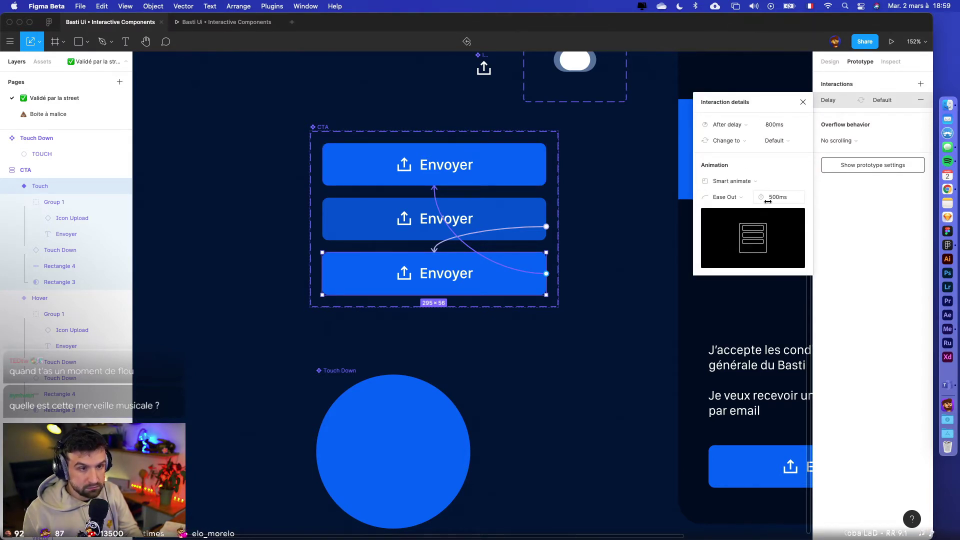
click(633, 318)
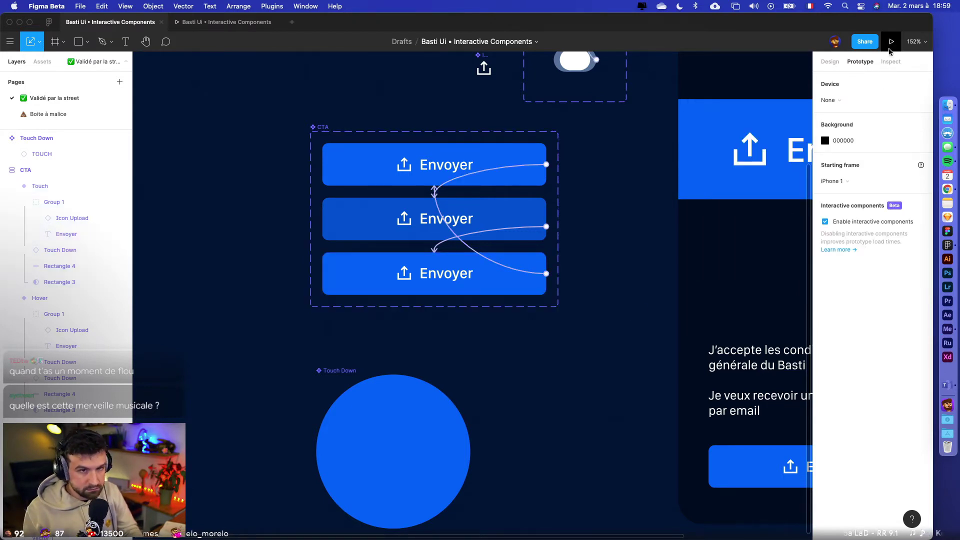
click(891, 41)
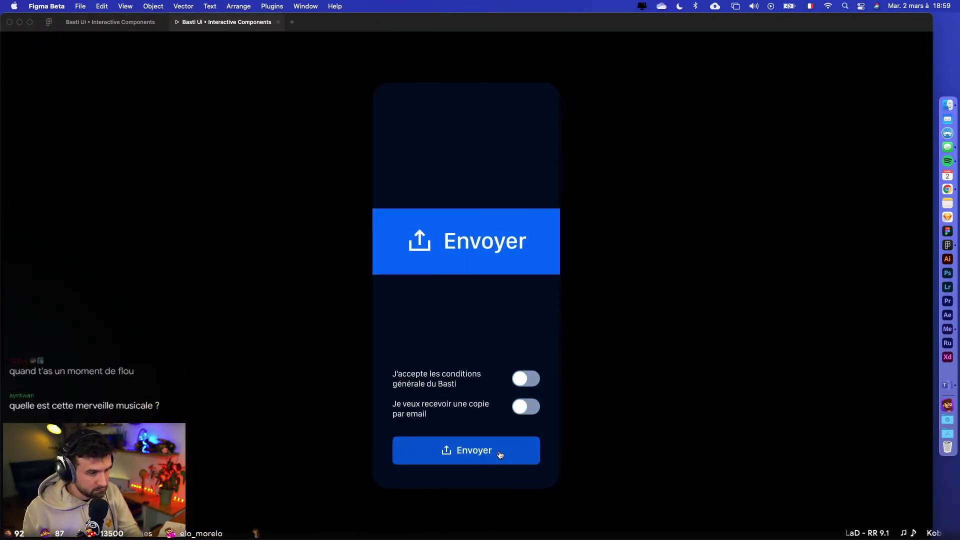
key(ctrl+shift+Tab)
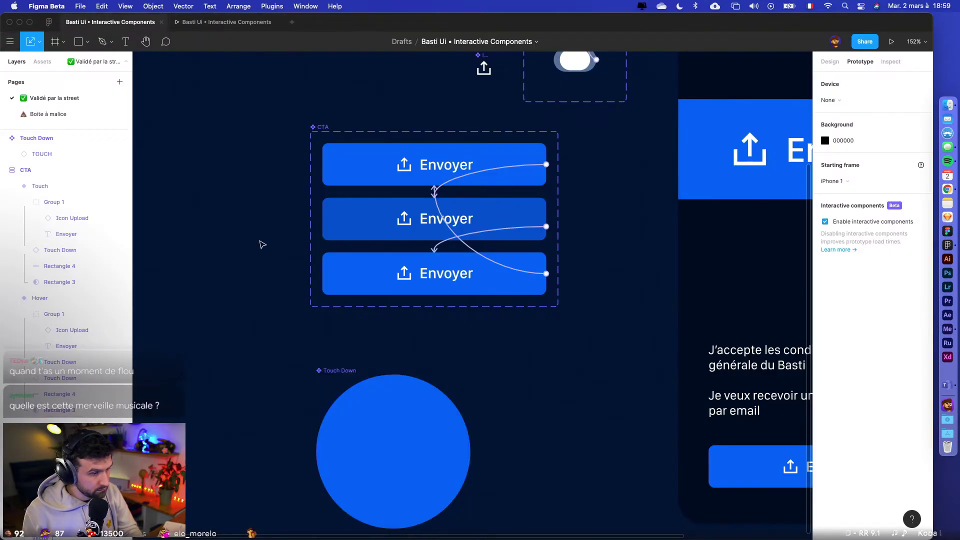
- Change the fill of the circle inside the Touch Down component to the darker blue 0036C1
double_click(407, 448)
click(830, 62)
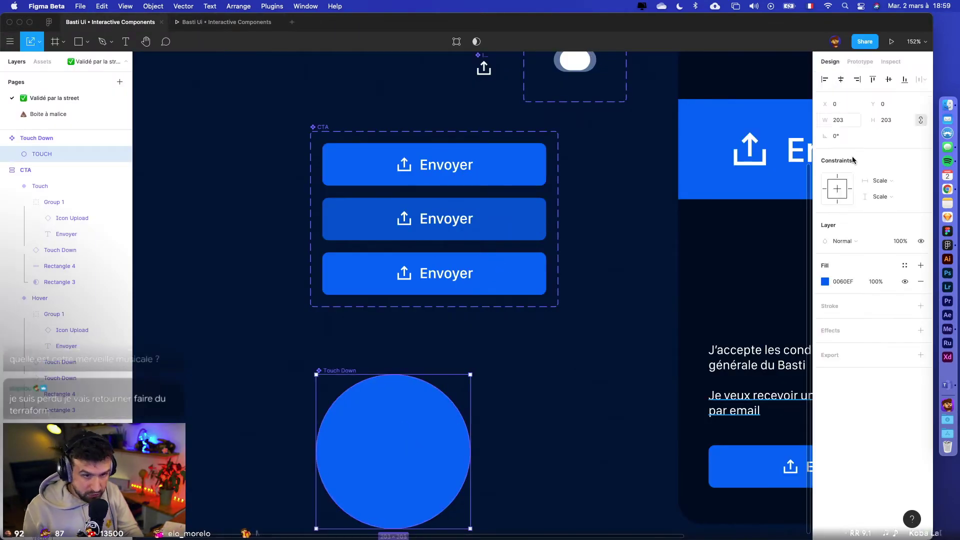
click(825, 281)
drag(806, 313, 824, 325)
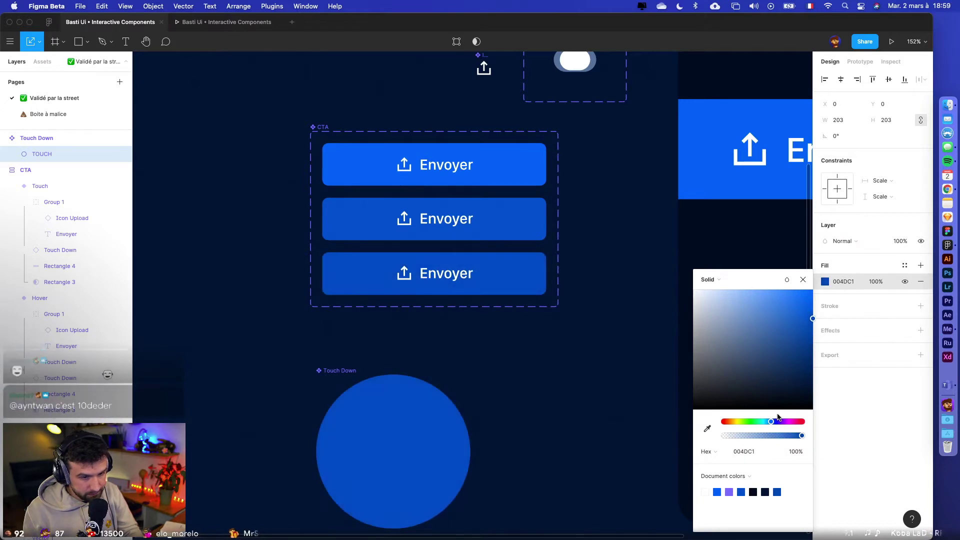
drag(771, 422, 772, 421)
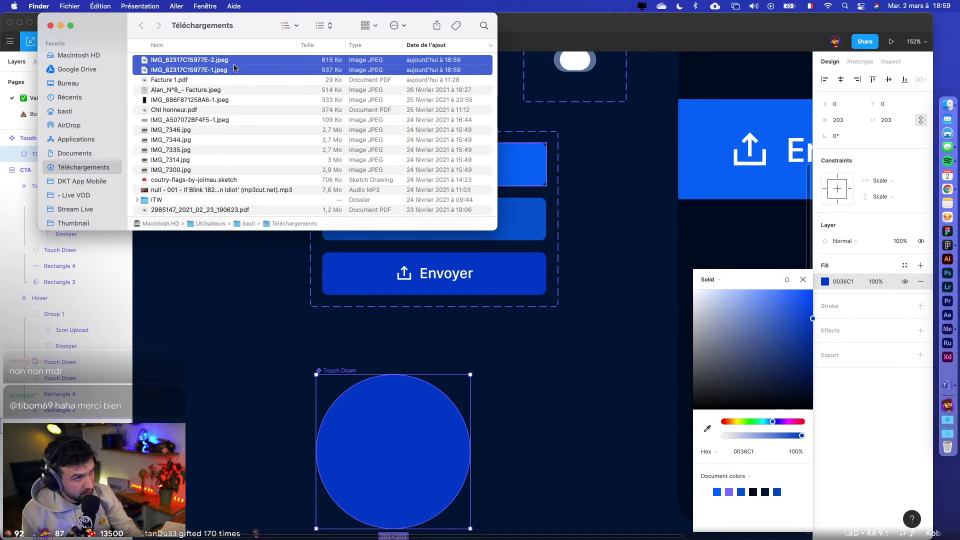
- Import IMG_62317C15977E-1 and IMG_62317C15977E-2 from the Téléchargements folder and place them side by side, away from the CTA components
drag(228, 63, 607, 376)
key(super+w)
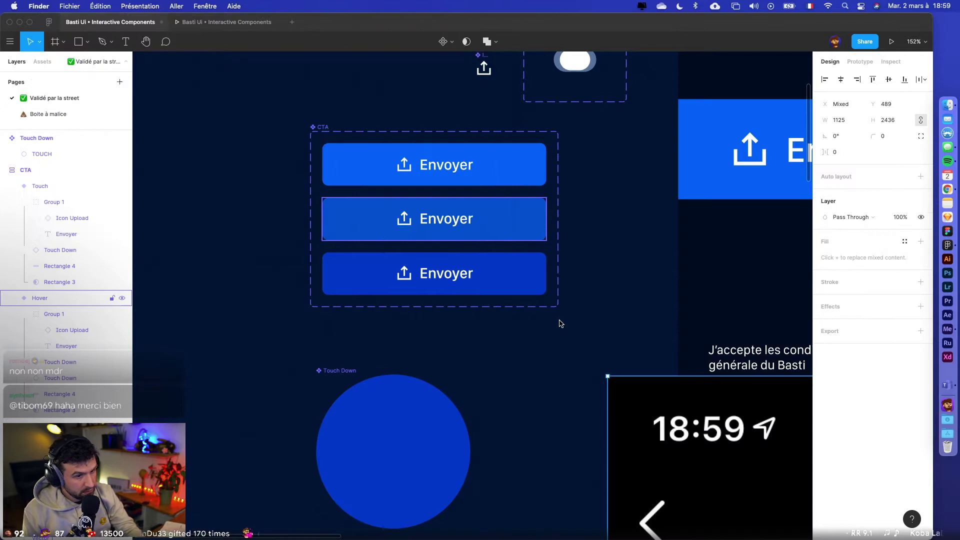
click(605, 338)
scroll(605, 339, down, 10)
drag(669, 392, 326, 205)
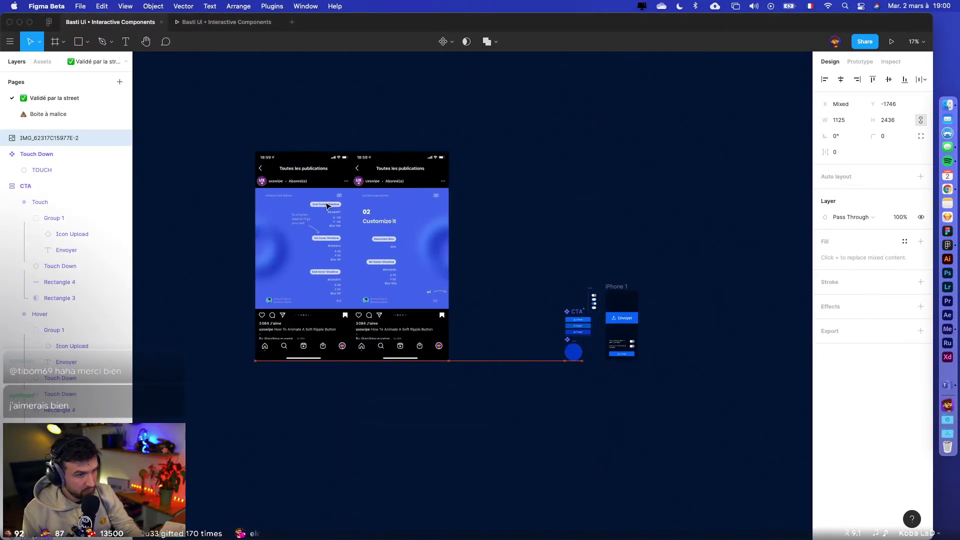
click(380, 139)
drag(404, 205, 210, 208)
scroll(213, 206, up, 5)
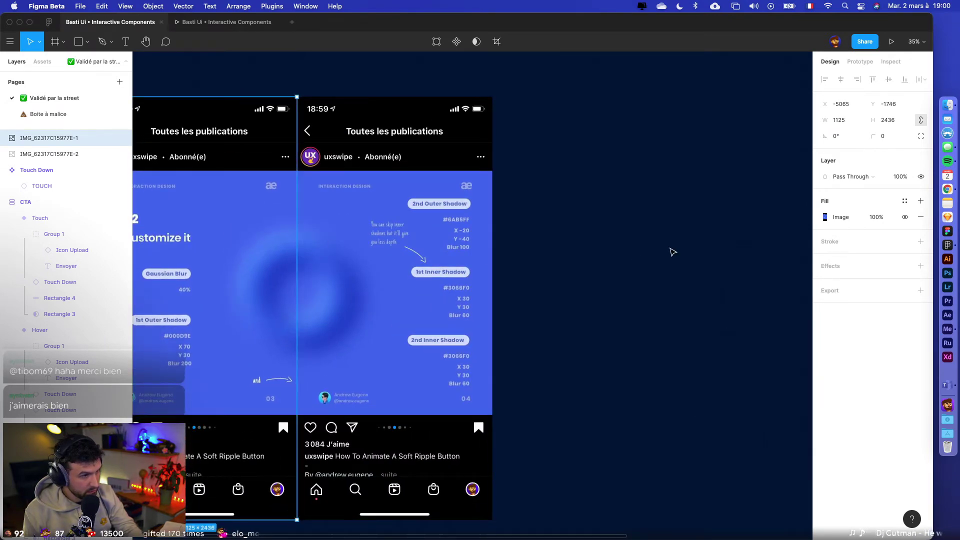
- Move the Touch Down component beside the imported ripple references and examine their shadow and blur settings
click(578, 270)
scroll(578, 270, up, 5)
scroll(578, 270, down, 5)
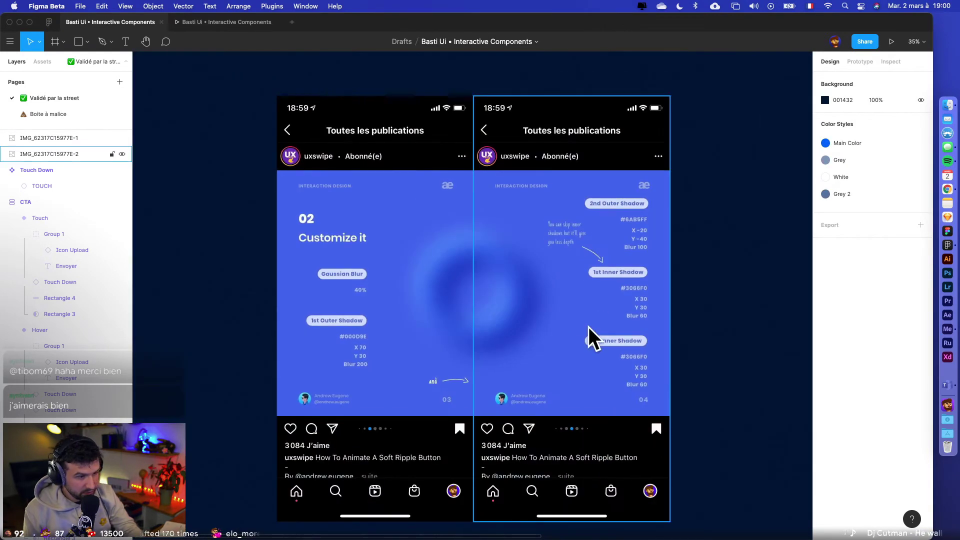
scroll(636, 321, right, 10)
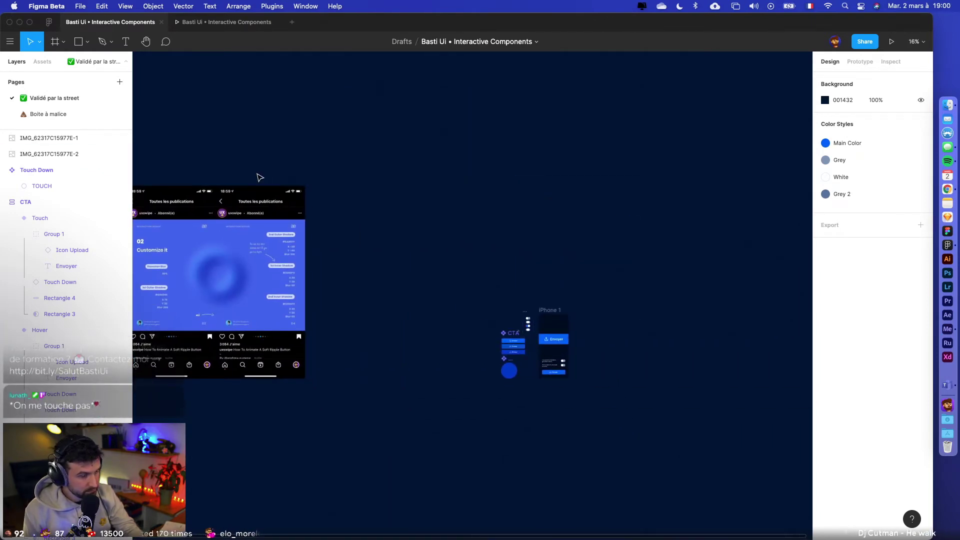
scroll(438, 327, left, 1)
drag(519, 369, 354, 271)
scroll(300, 260, up, 5)
scroll(302, 271, left, 4)
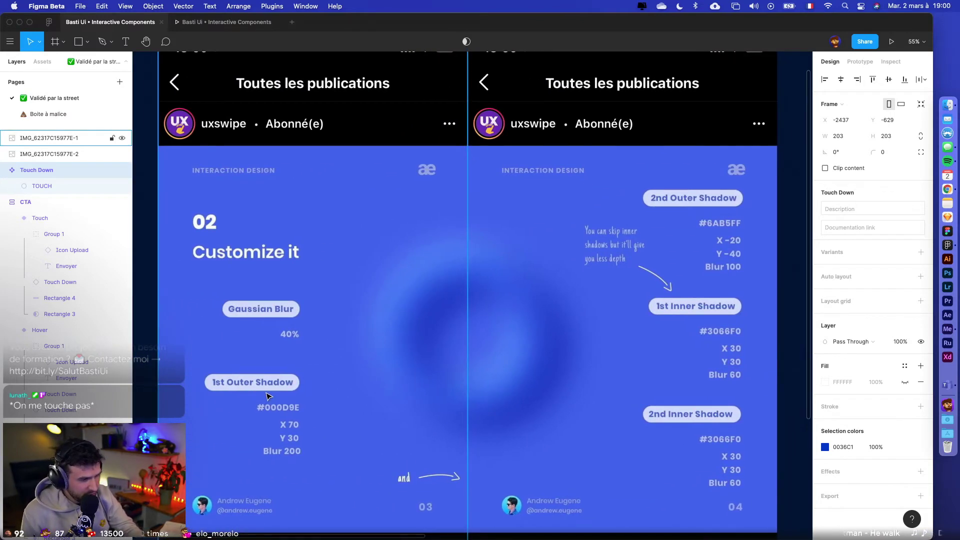
scroll(264, 398, down, 3)
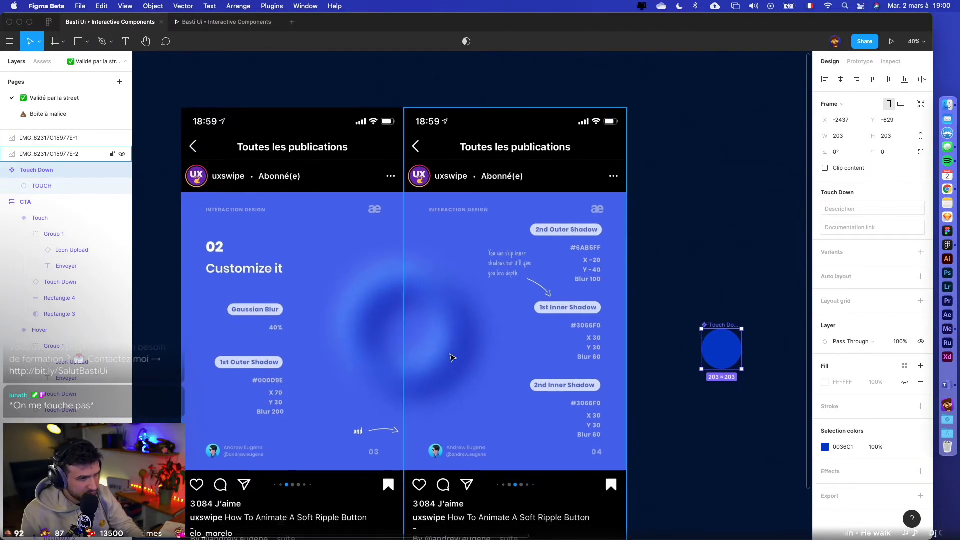
scroll(439, 307, right, 2)
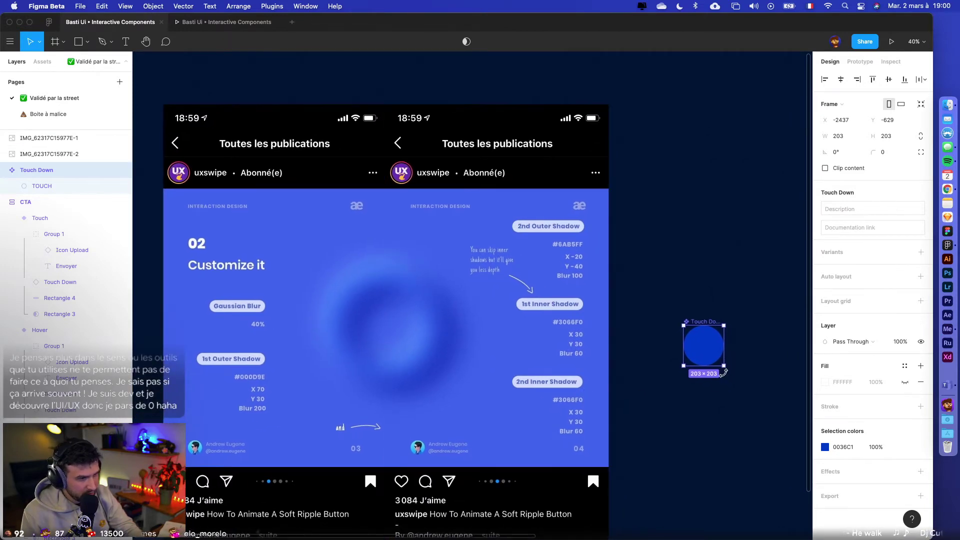
scroll(600, 350, right, 2)
scroll(748, 398, up, 5)
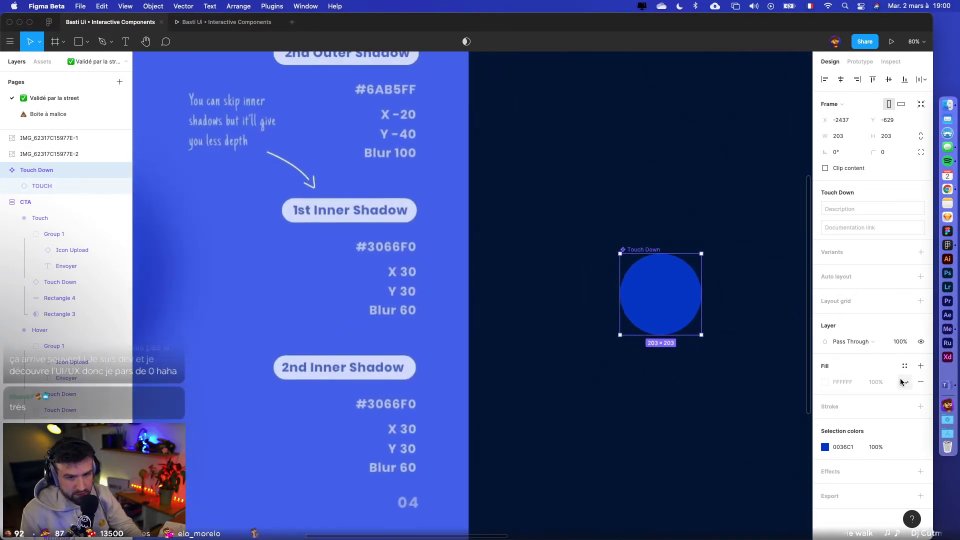
click(904, 366)
click(832, 426)
click(722, 413)
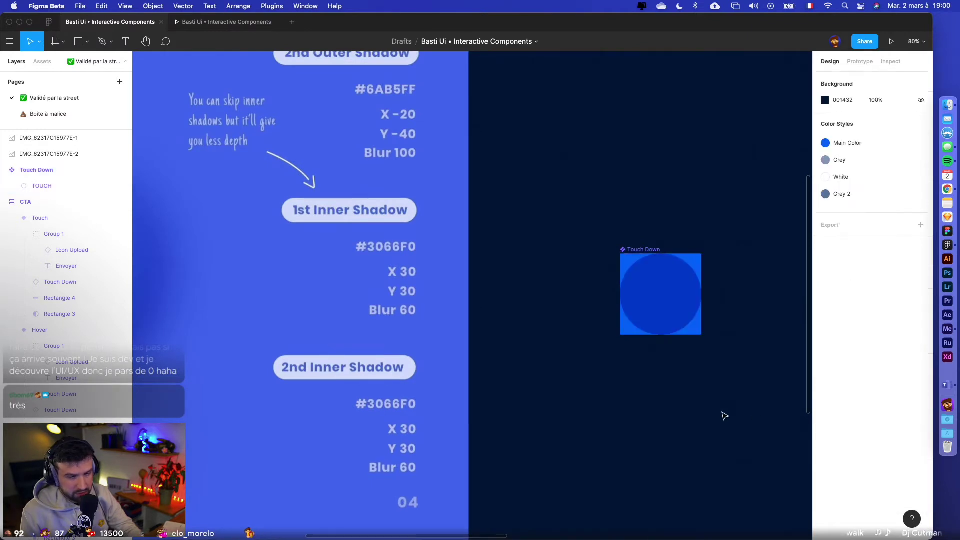
click(675, 300)
click(666, 296)
key(Escape)
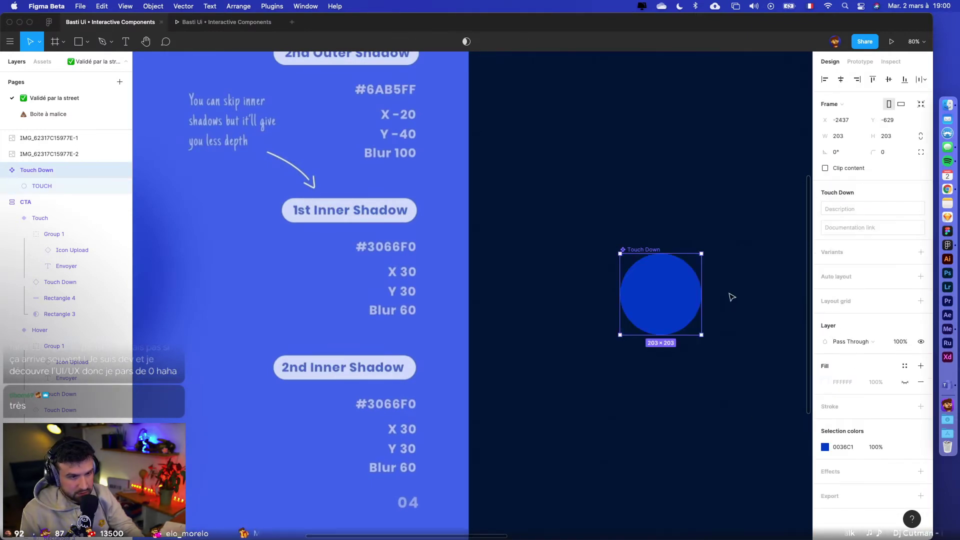
- Apply the Main Color style to the fill of the TOUCH circle inside the Touch Down component
click(655, 291)
click(904, 266)
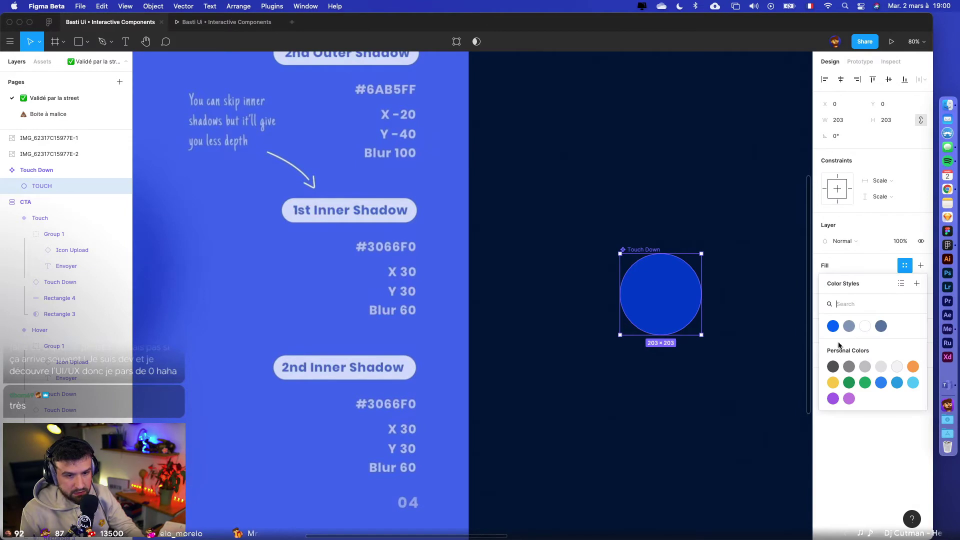
click(838, 327)
click(651, 385)
- Add a Drop shadow effect to the TOUCH circle
scroll(628, 412, down, 5)
scroll(630, 413, right, 3)
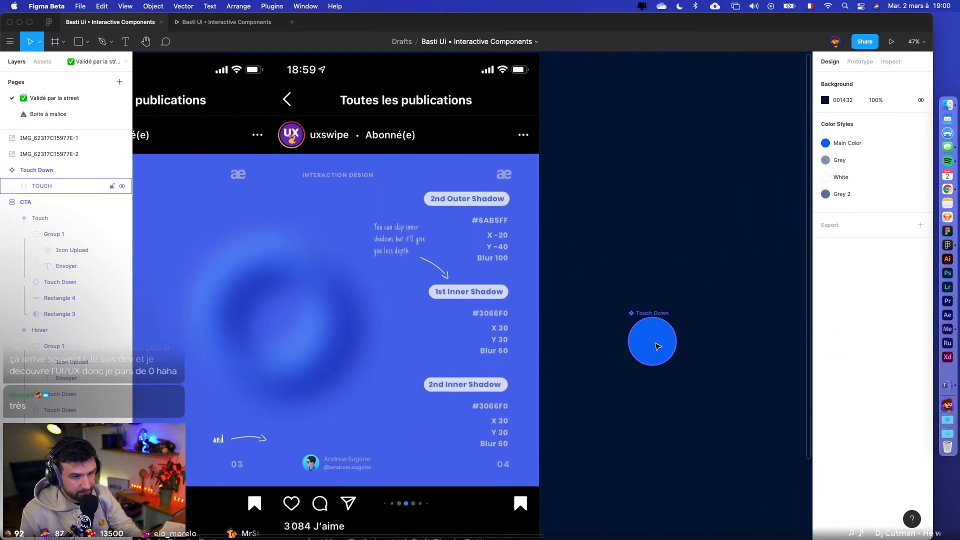
click(652, 345)
click(921, 314)
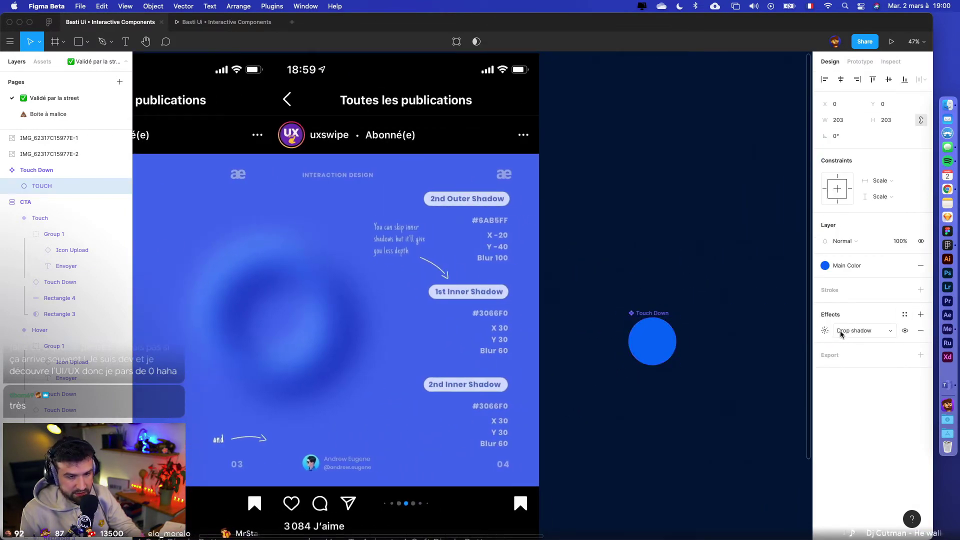
click(664, 300)
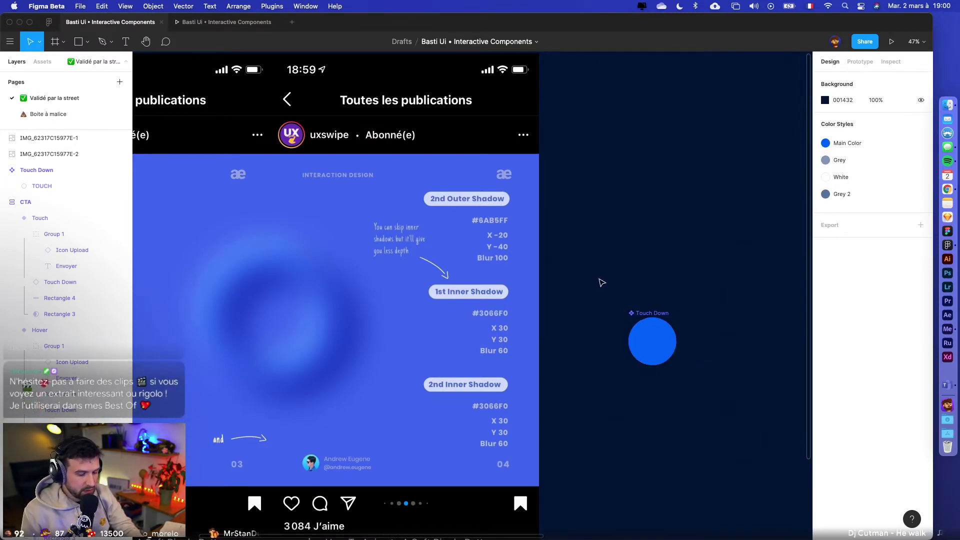
- Draw a white frame about 658 × 810 around the Touch Down component, shift it slightly, and select the component inside it
key(f)
drag(588, 258, 744, 448)
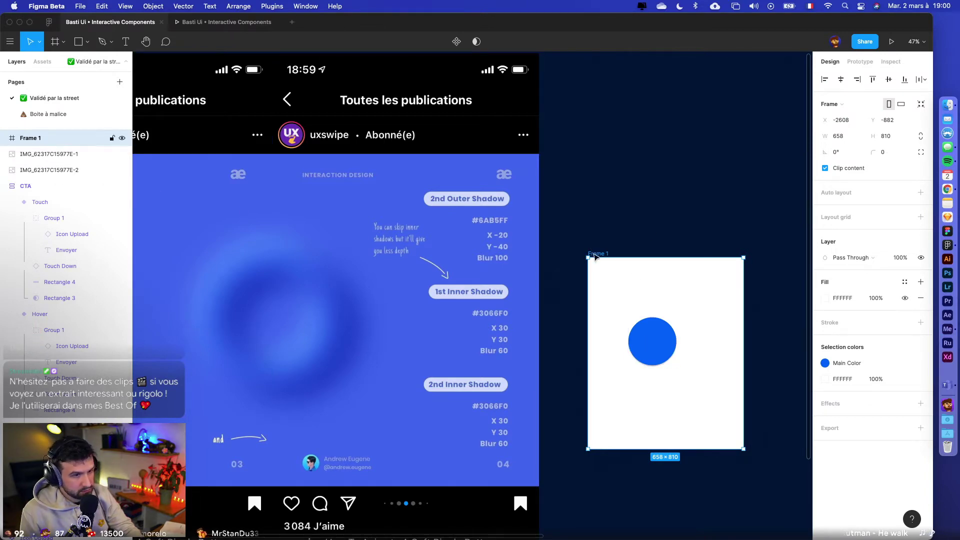
drag(651, 344, 646, 369)
click(647, 368)
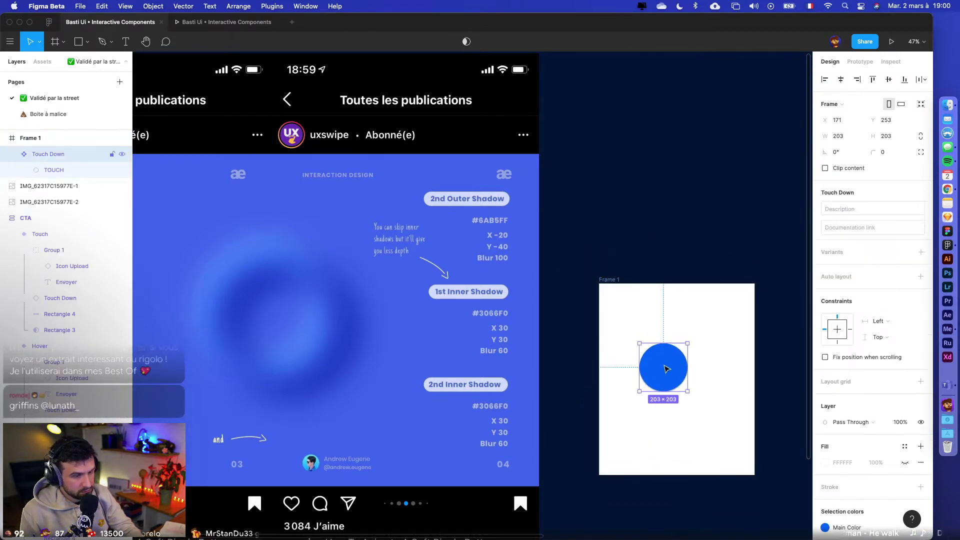
scroll(647, 369, up, 5)
scroll(595, 399, down, 6)
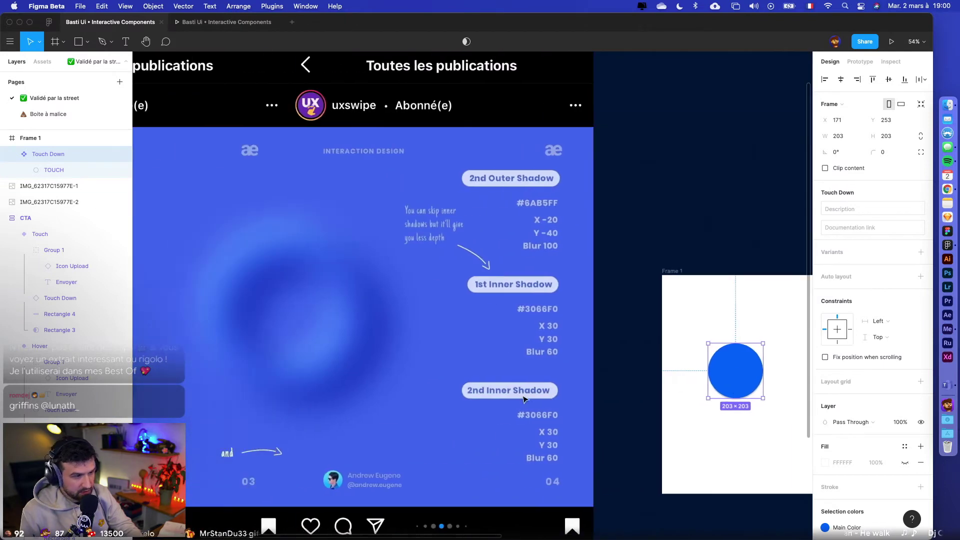
scroll(525, 399, right, 5)
scroll(525, 399, down, 2)
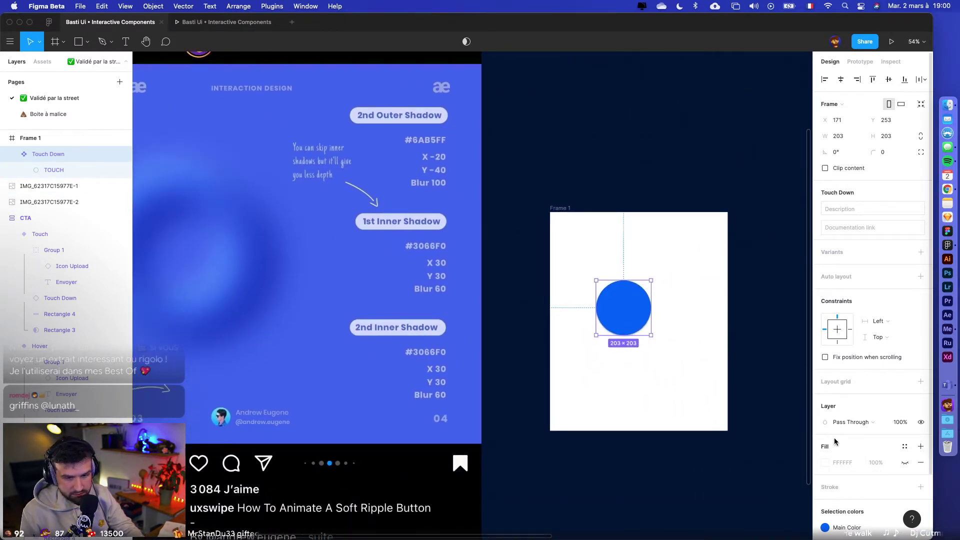
- Set the drop shadow of the TOUCH circle inside Touch Down to X 70, Y 30 and blur 200
scroll(835, 442, down, 3)
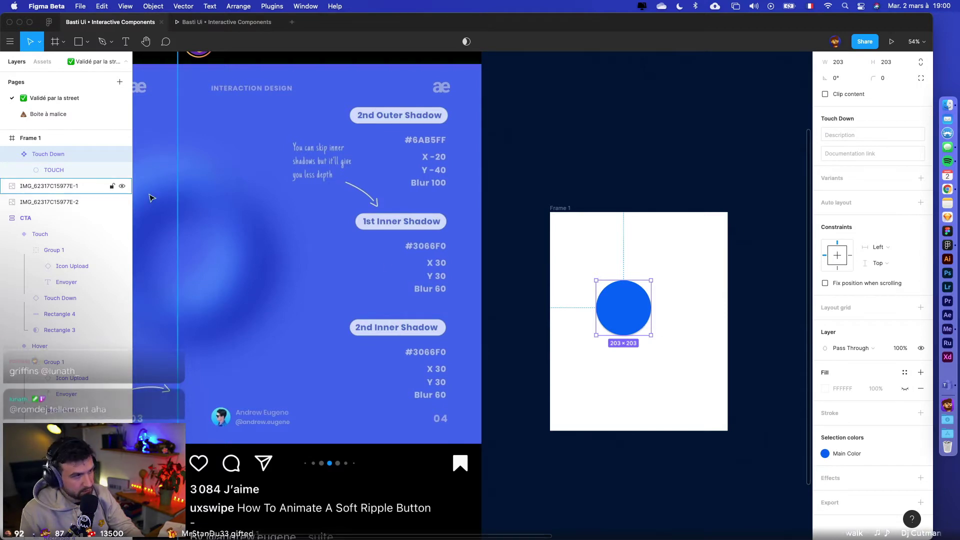
click(87, 169)
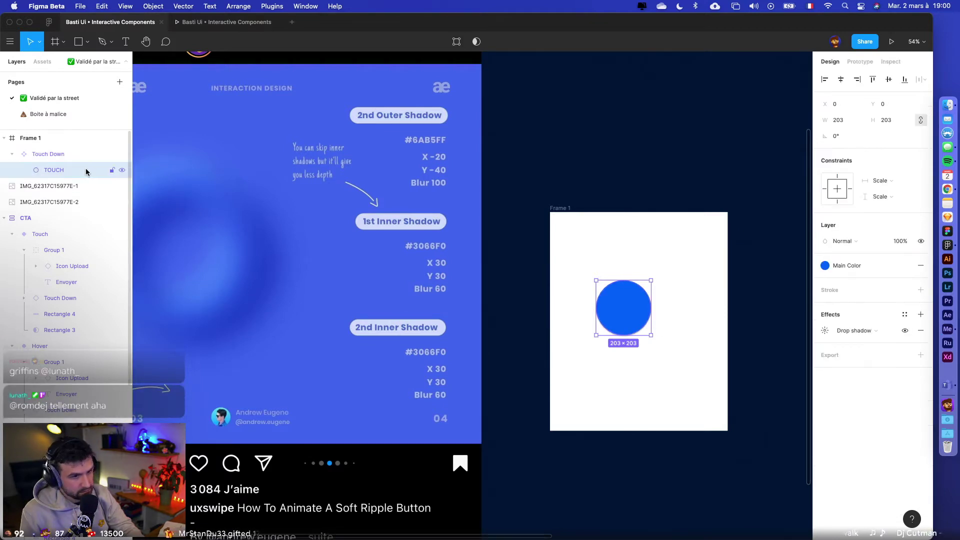
click(824, 331)
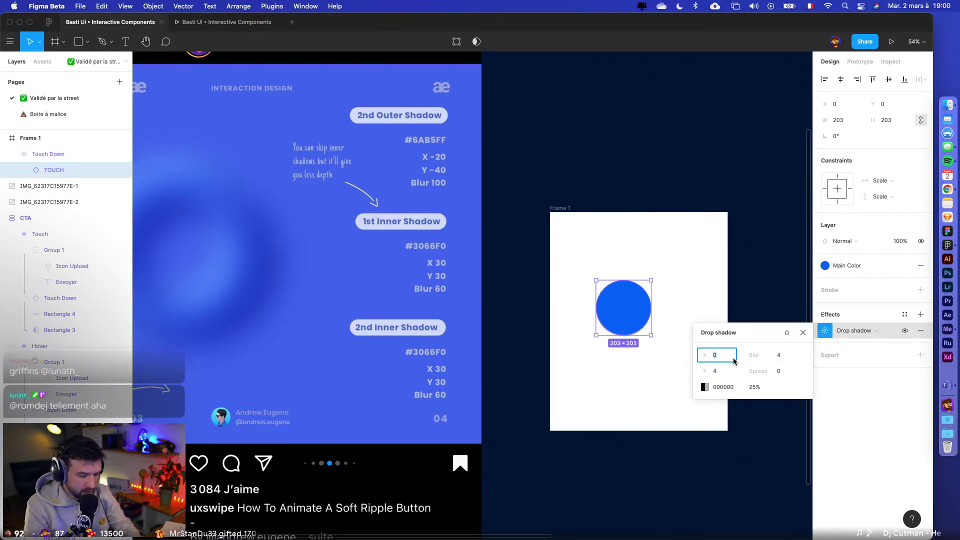
text(7)
key(Tab)
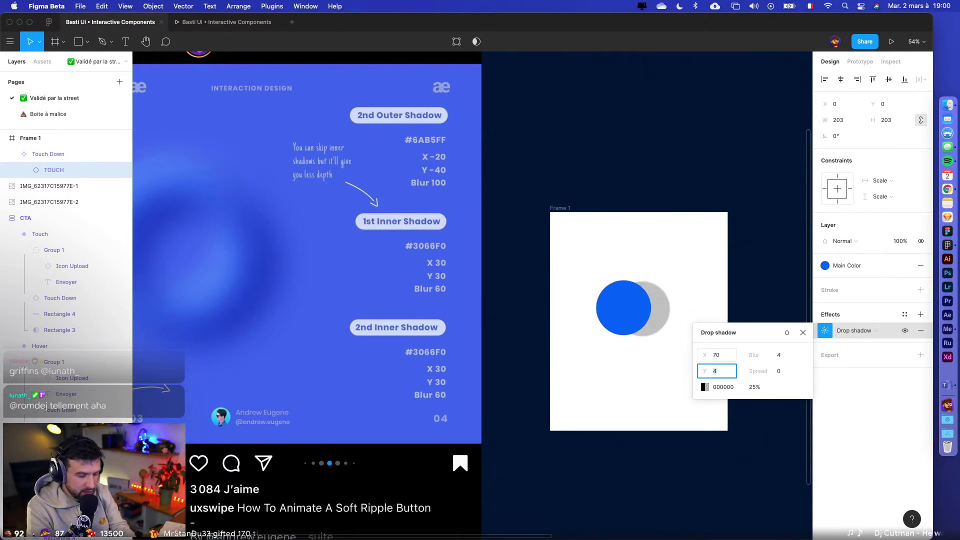
text(30)
click(789, 356)
text(2)
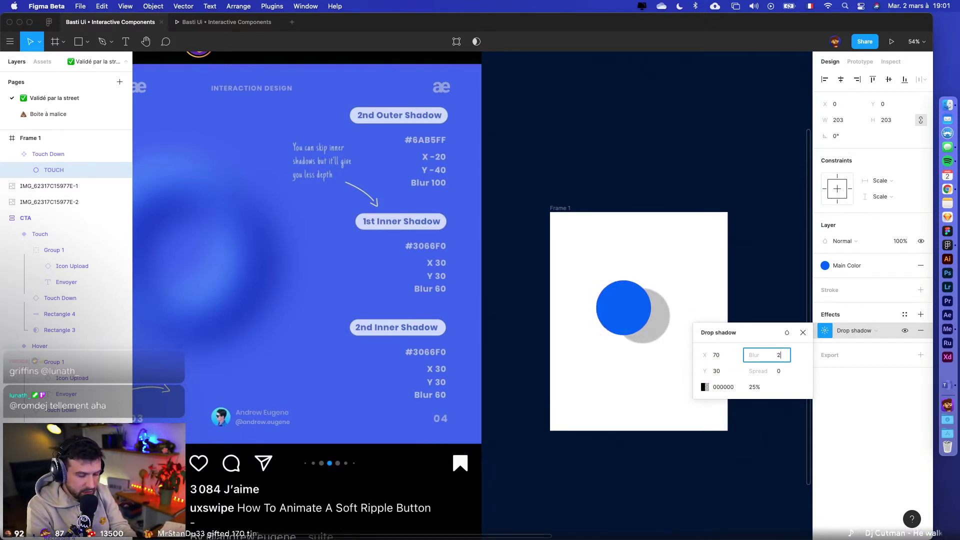
text(00)
key(Return)
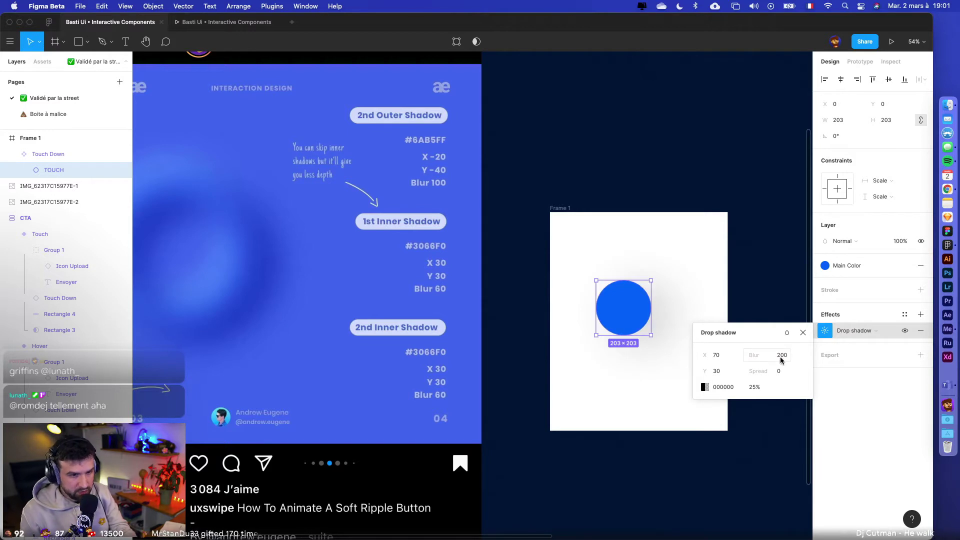
- Change the TOUCH circle's drop shadow to X 30, Y 30 and blur 100
click(782, 356)
text(100)
click(729, 359)
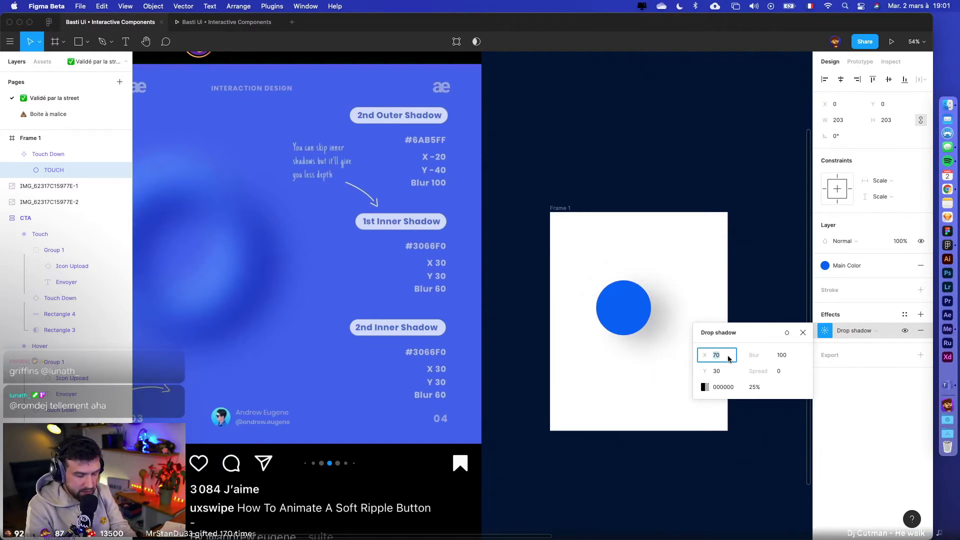
text(39)
key(Return)
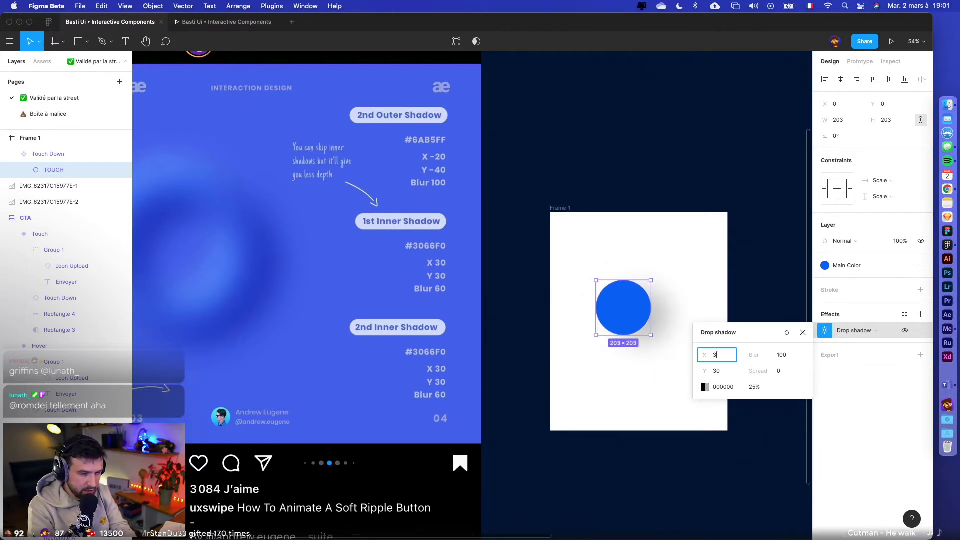
click(732, 378)
text(30)
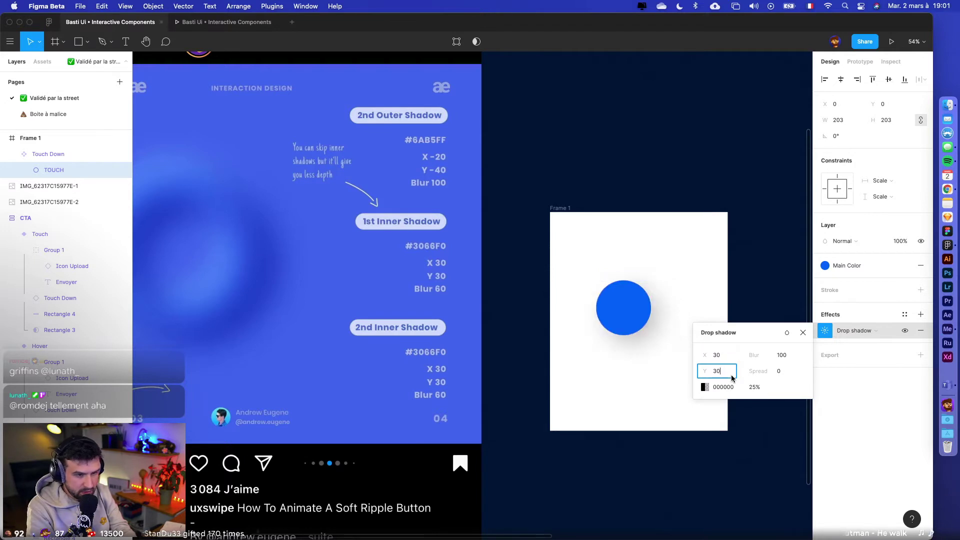
key(Return)
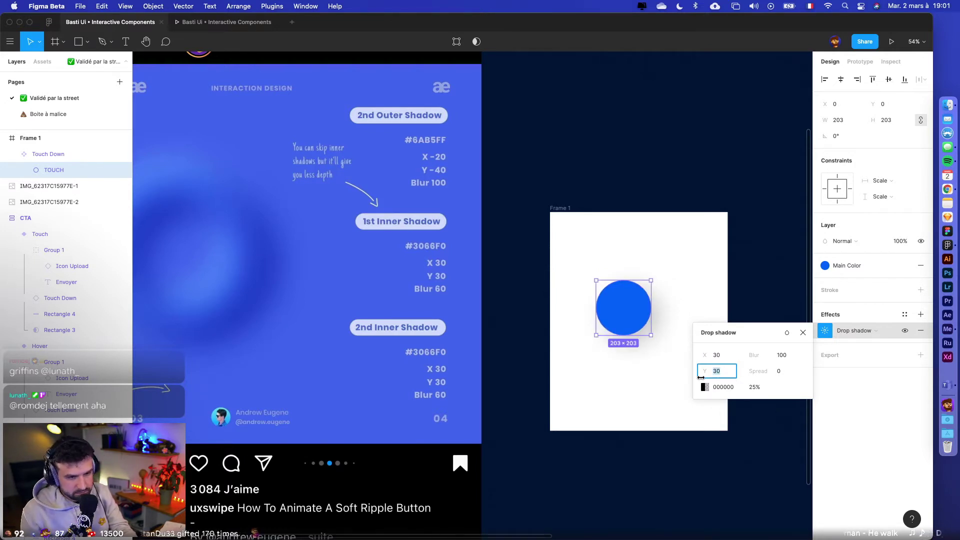
- Colour the TOUCH circle's drop shadow dark blue 0046AD at 100% opacity
click(704, 388)
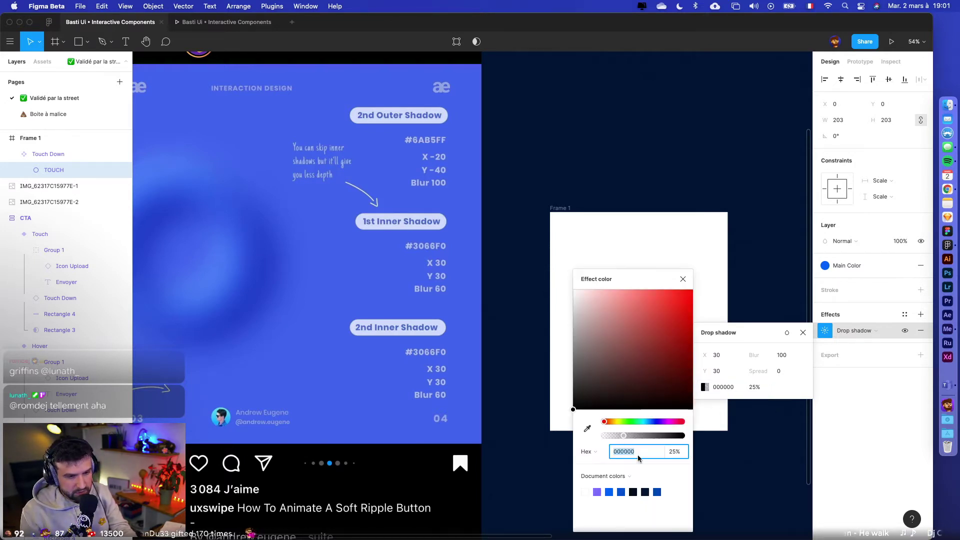
click(658, 492)
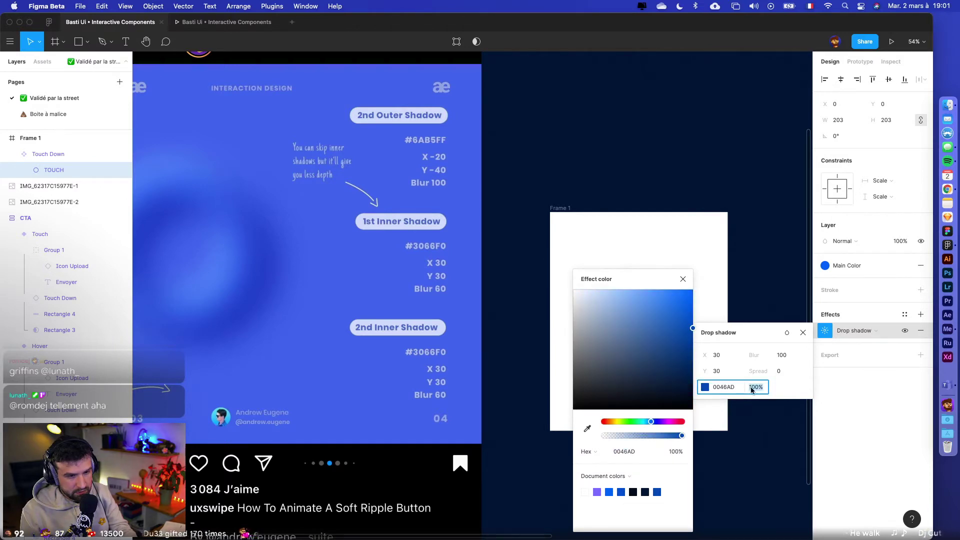
click(764, 318)
- Add a second drop shadow to the TOUCH circle and recolour the existing dark blue one to white (FFFFFF)
scroll(502, 419, left, 6)
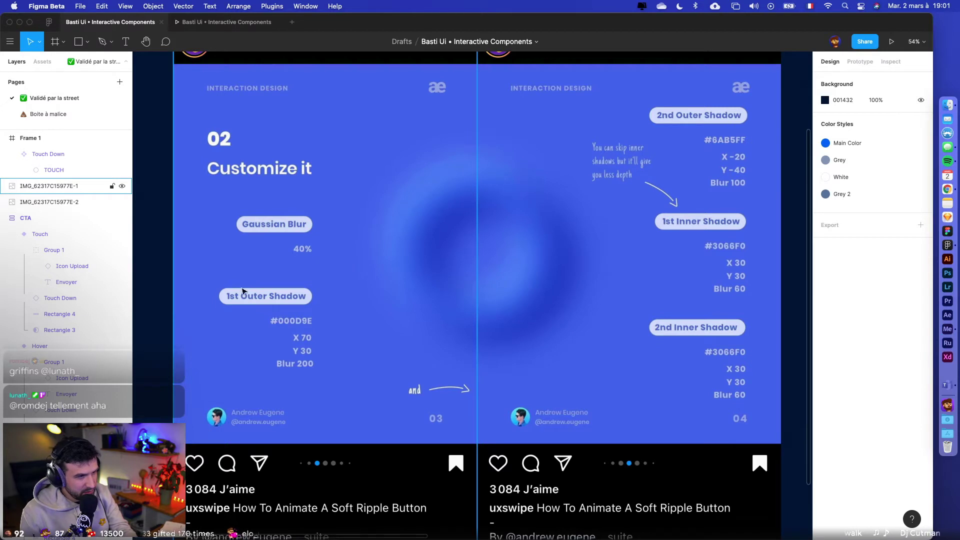
scroll(510, 122, right, 4)
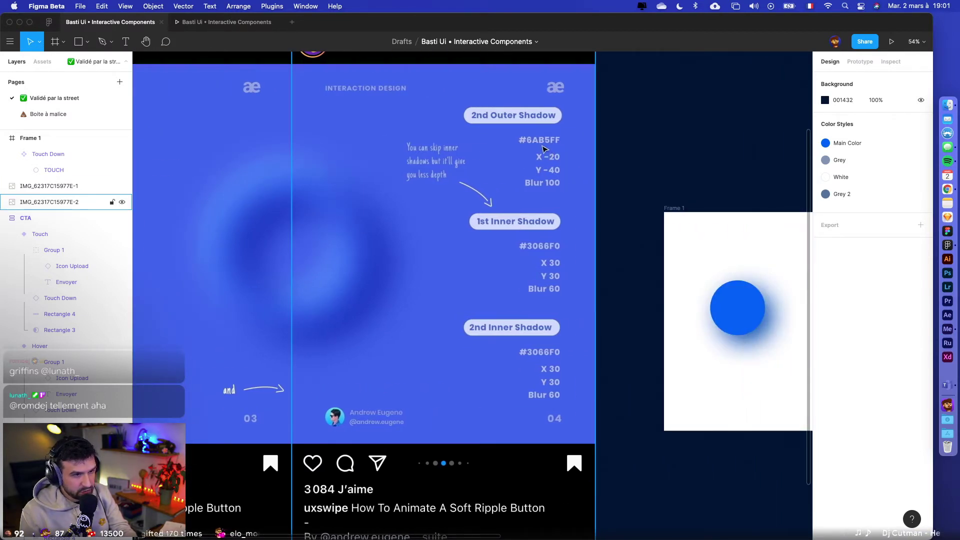
scroll(690, 231, right, 2)
click(652, 307)
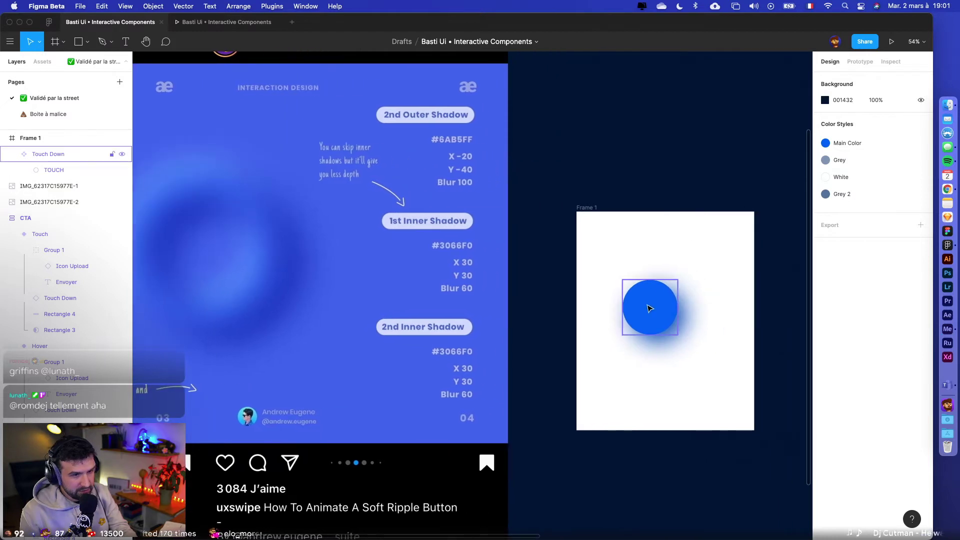
scroll(700, 325, right, 1)
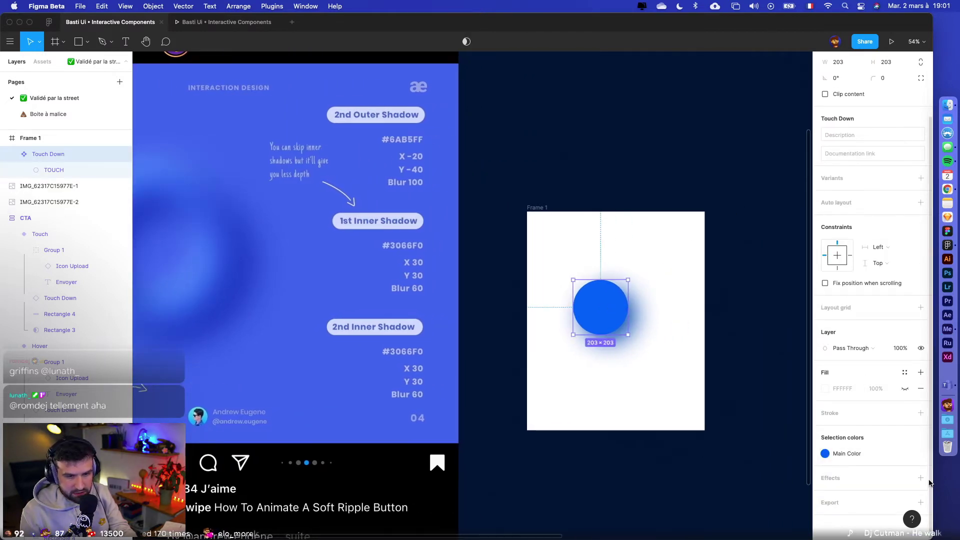
double_click(606, 300)
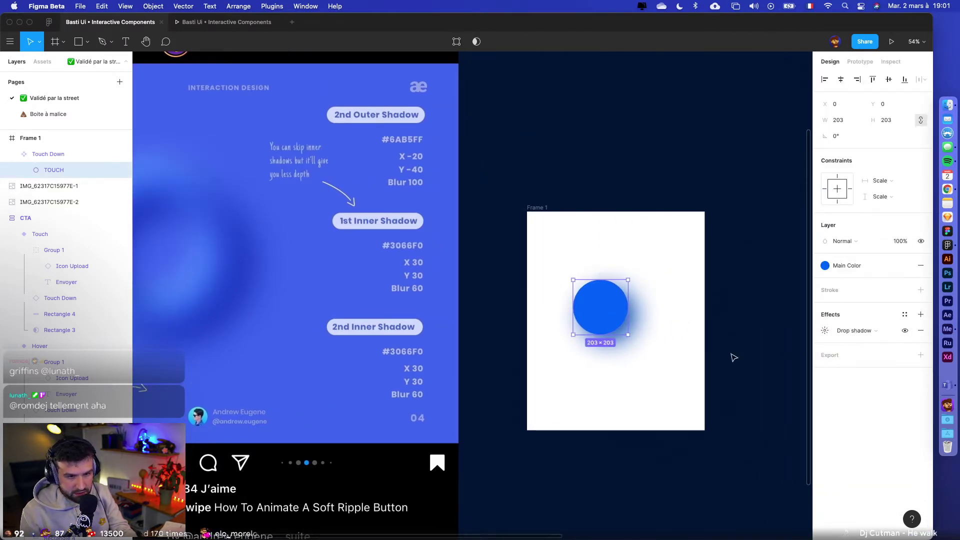
click(921, 314)
click(832, 347)
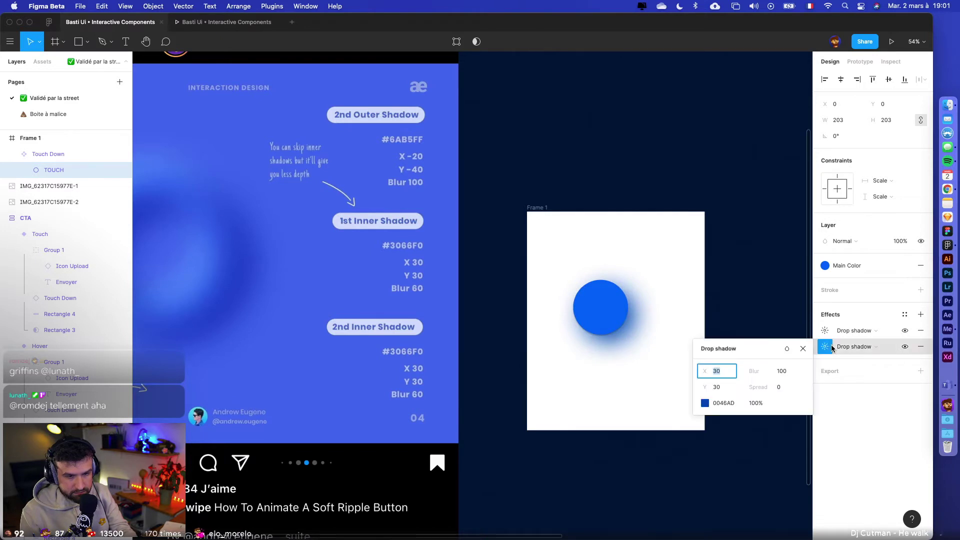
click(705, 403)
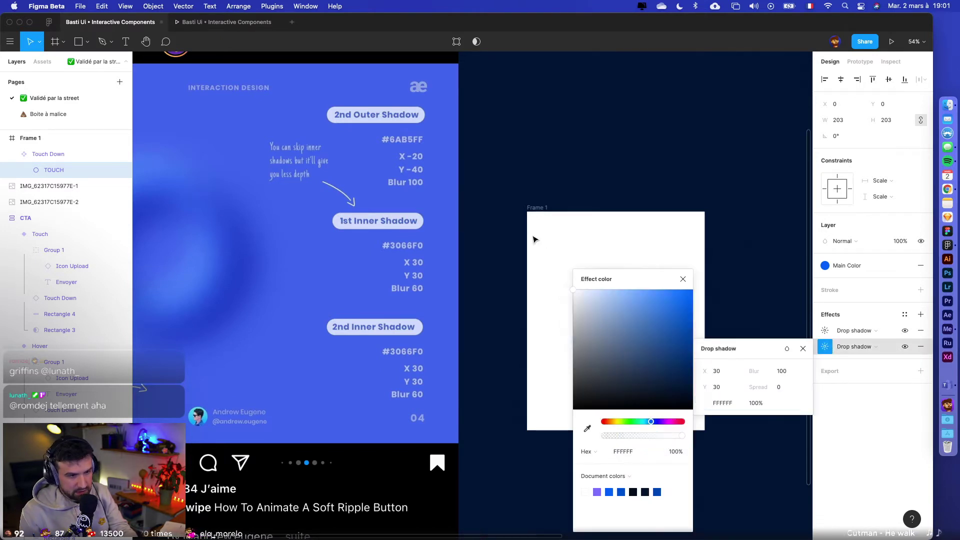
- Apply the Main Color style to the fill of Frame 1 behind the circle
click(534, 238)
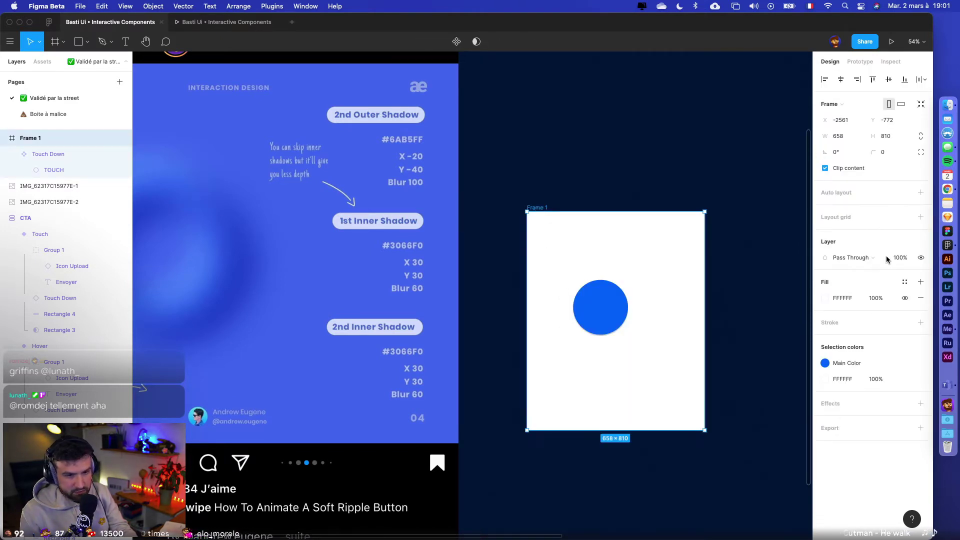
click(839, 381)
click(824, 380)
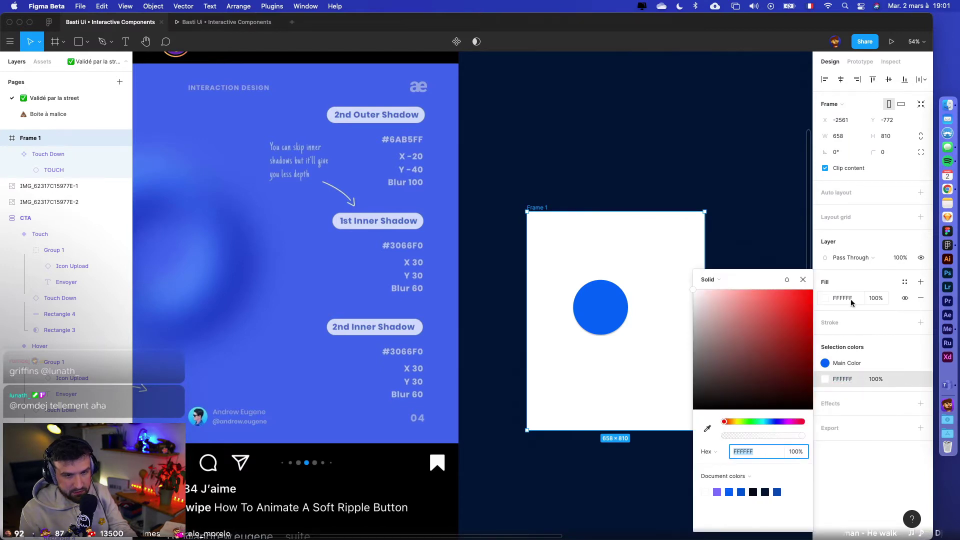
click(904, 281)
click(828, 335)
click(776, 311)
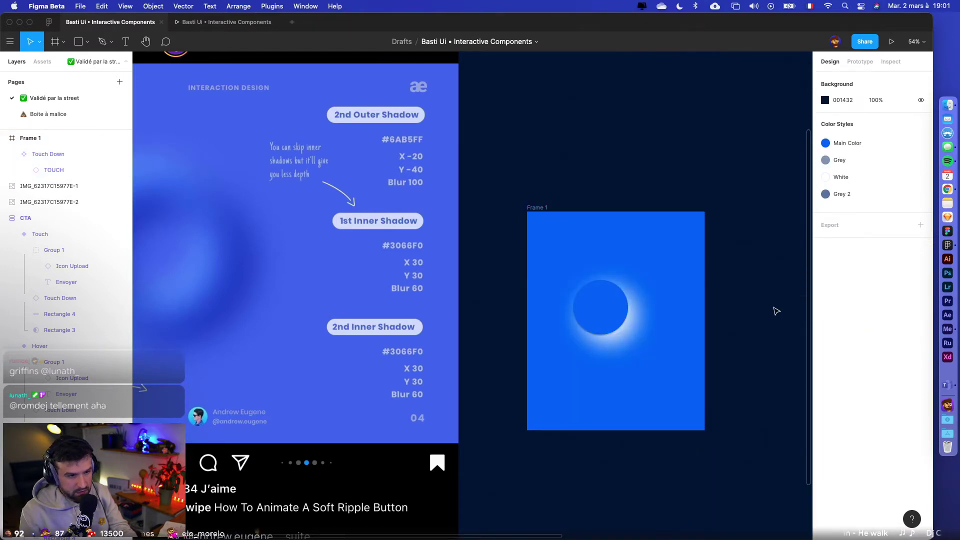
- Set the opacity of the TOUCH circle's white drop shadow to 25%
click(613, 307)
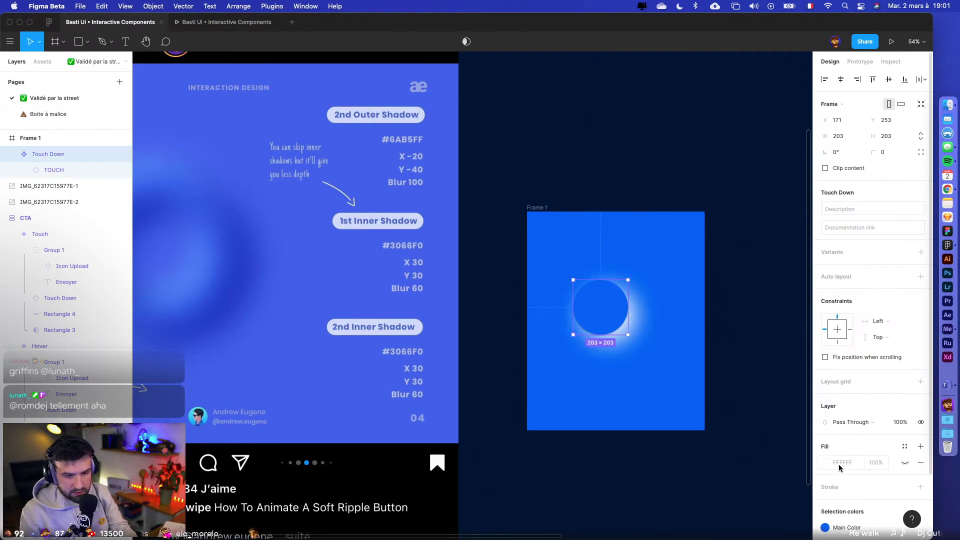
scroll(839, 467, down, 2)
double_click(616, 305)
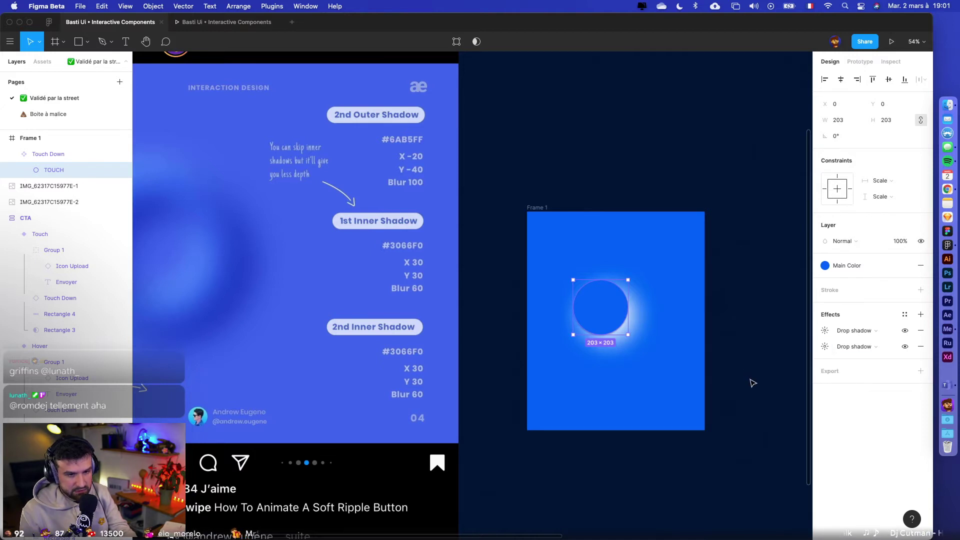
click(752, 383)
double_click(608, 316)
scroll(606, 315, up, 1)
click(825, 346)
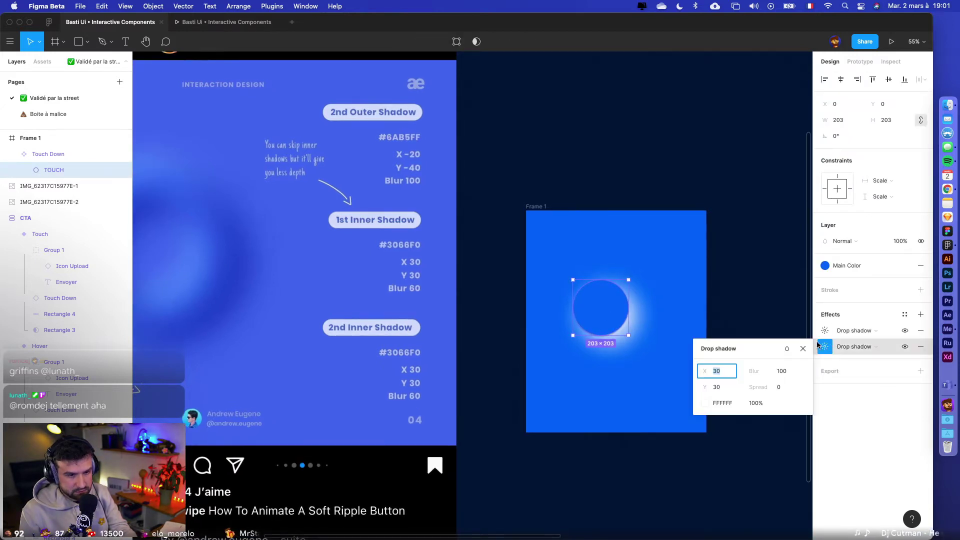
click(749, 403)
text(25)
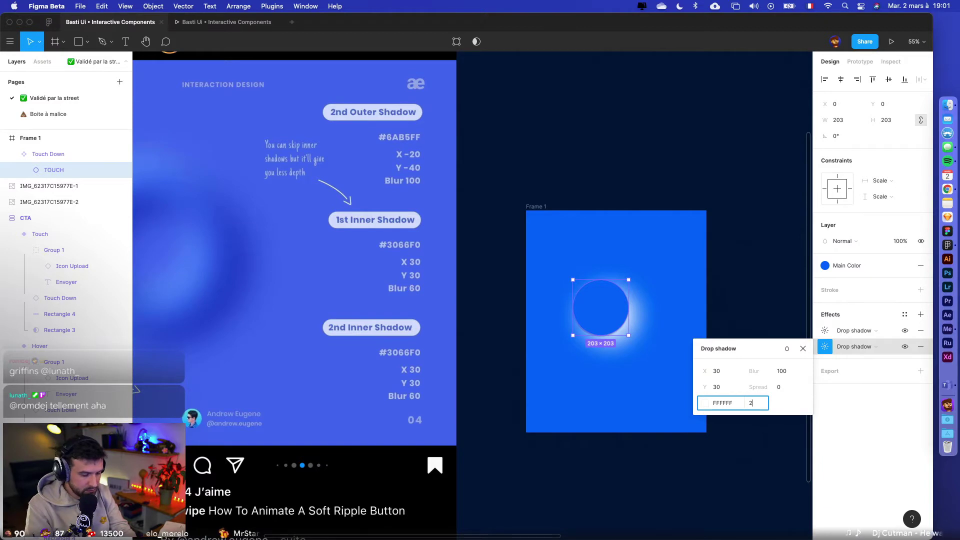
key(Return)
- Offset the TOUCH circle's white drop shadow to X -30 and Y -30
click(725, 374)
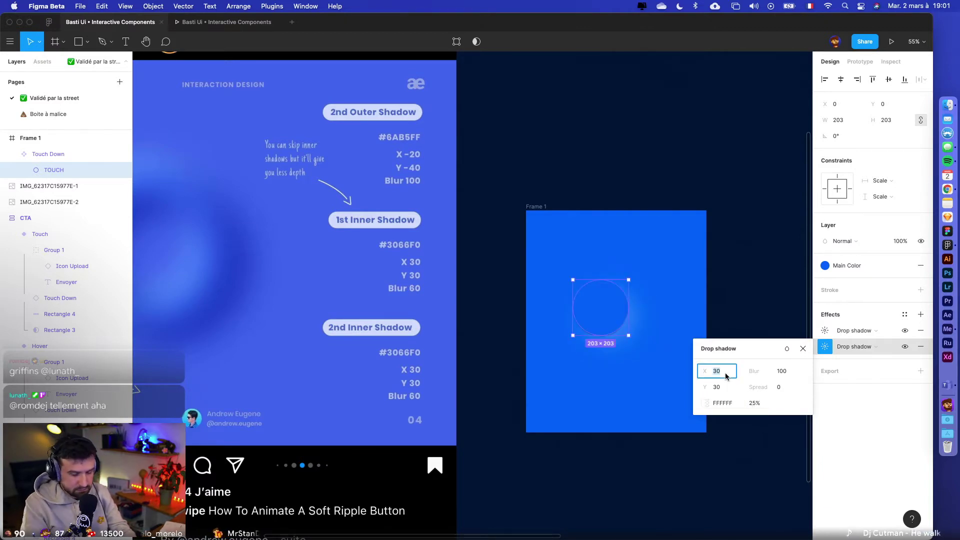
key(Tab)
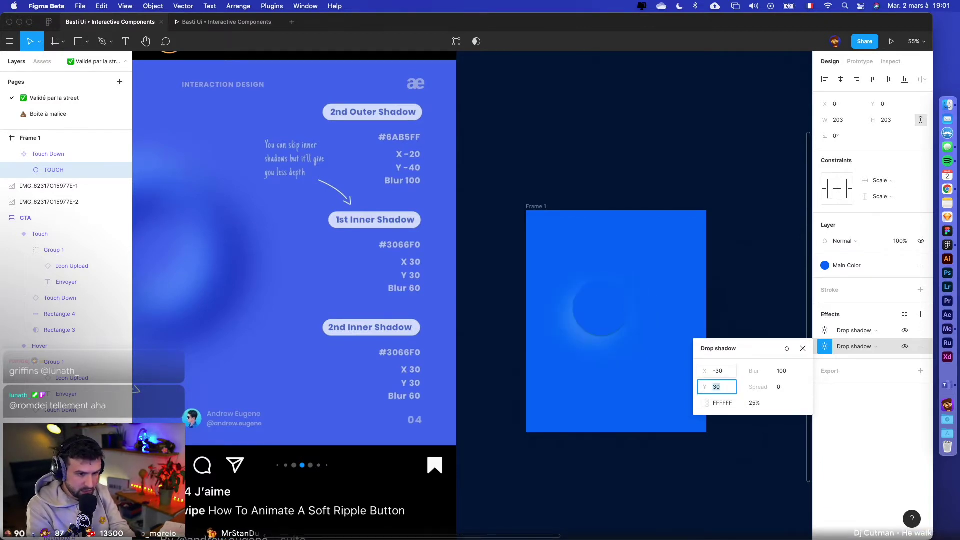
text(-30)
key(Return)
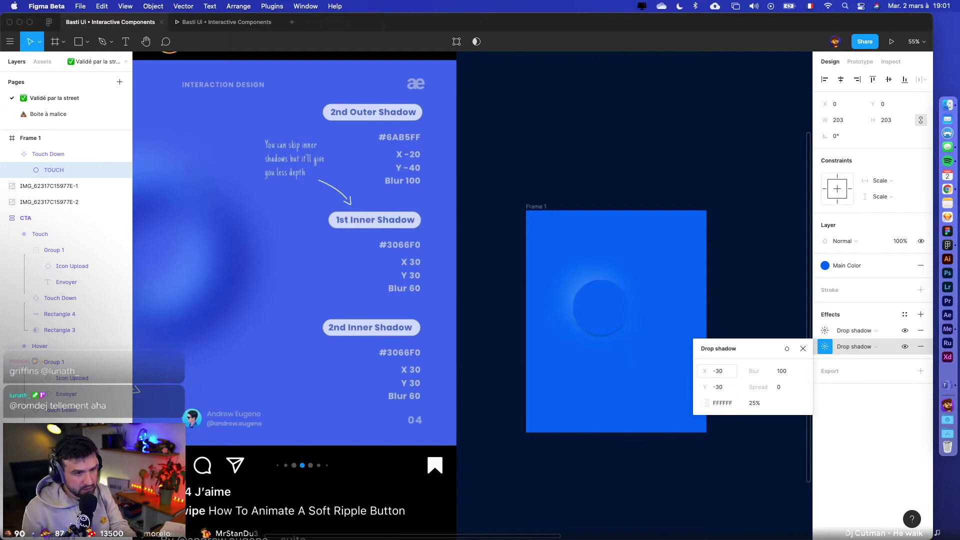
click(692, 310)
- Set the TOUCH circle's black drop shadow to X 30, Y 30 and blur 100
click(601, 314)
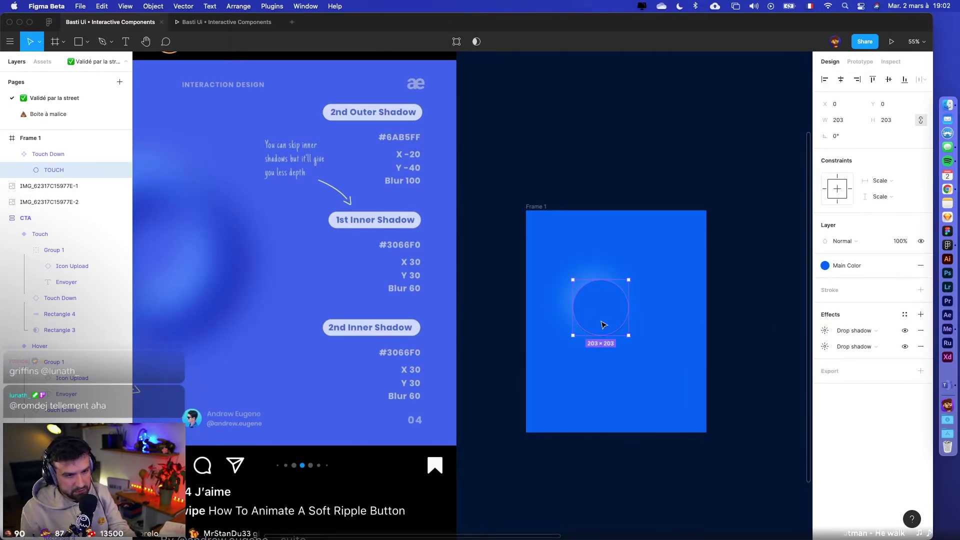
click(825, 332)
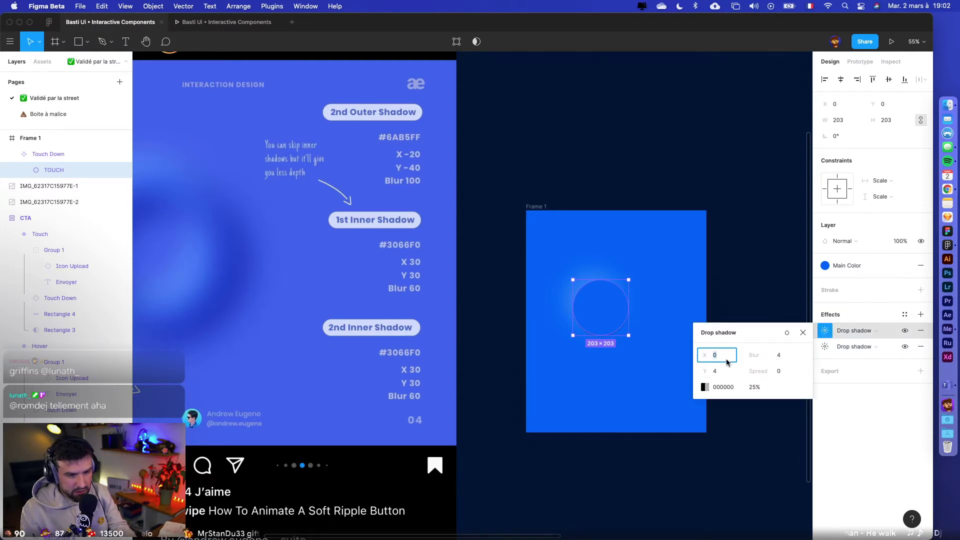
text(30)
key(Tab)
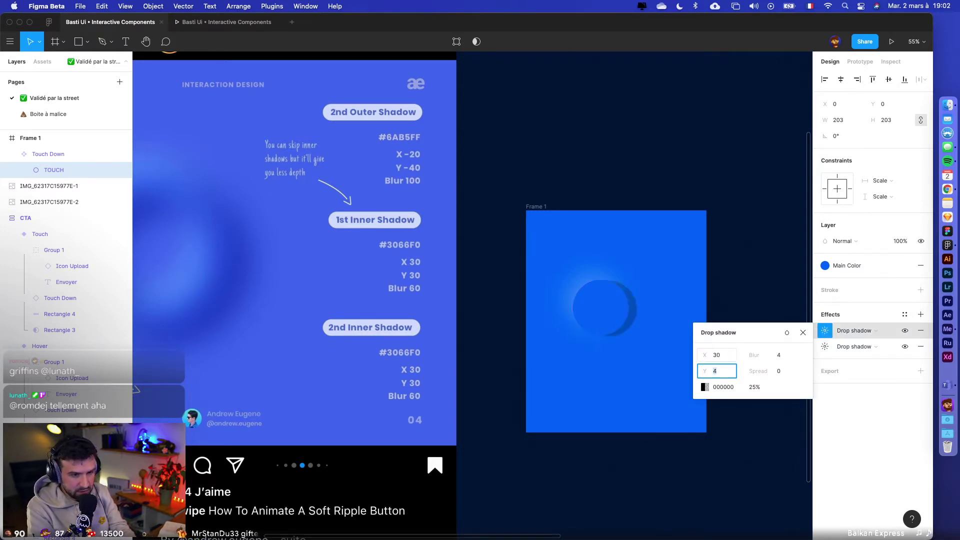
text(30)
click(783, 359)
text(10)
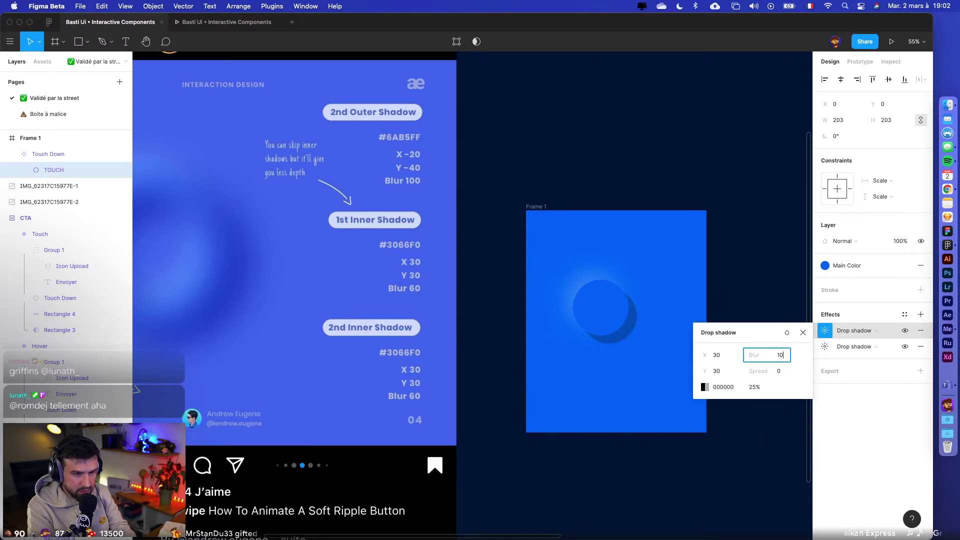
text(0)
click(715, 295)
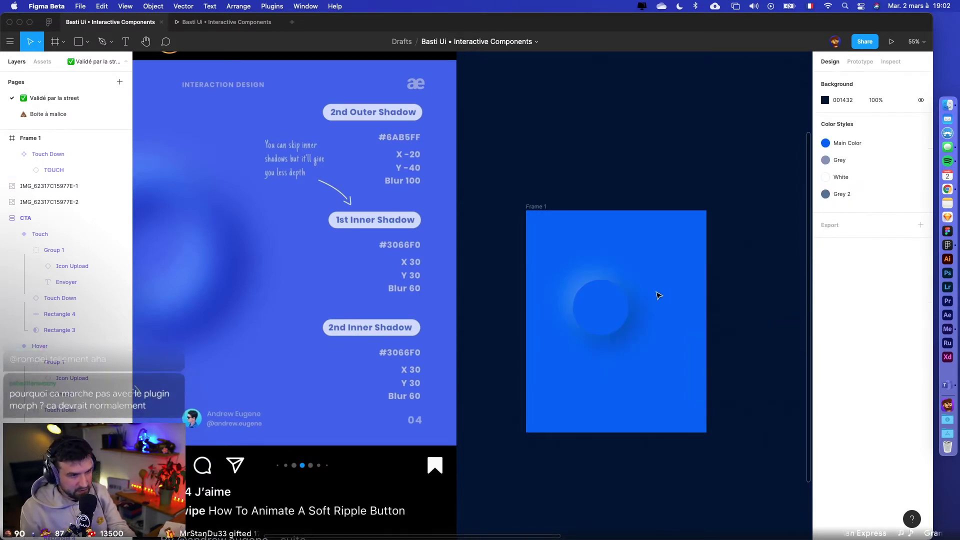
scroll(659, 296, left, 5)
scroll(776, 370, right, 2)
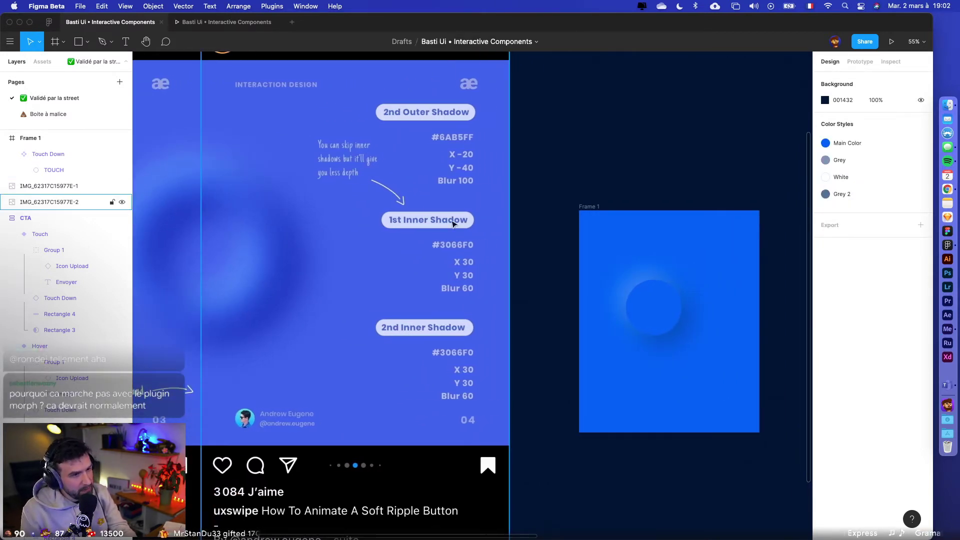
- Duplicate the TOUCH circle inside Touch Down and shrink the copy around its centre to about 97 × 97
scroll(450, 244, left, 7)
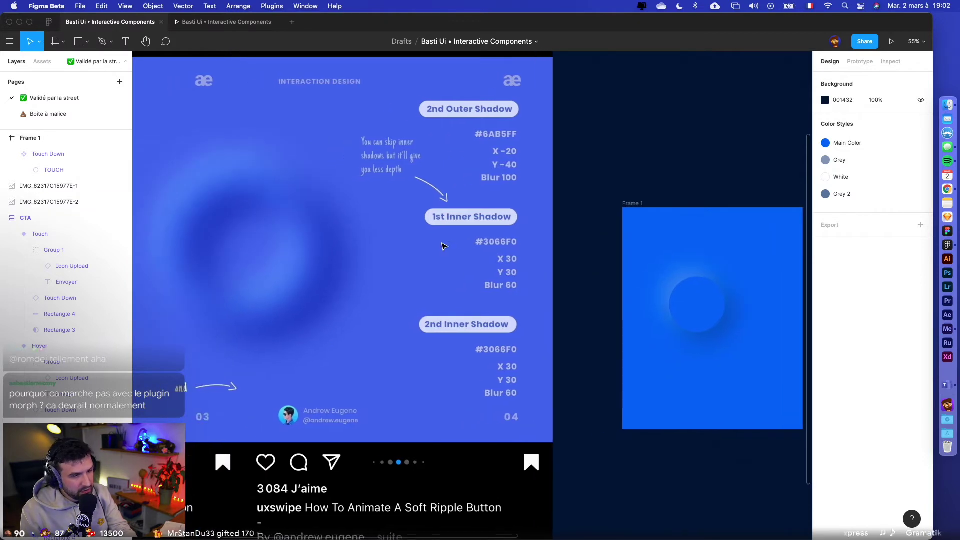
scroll(511, 302, right, 1)
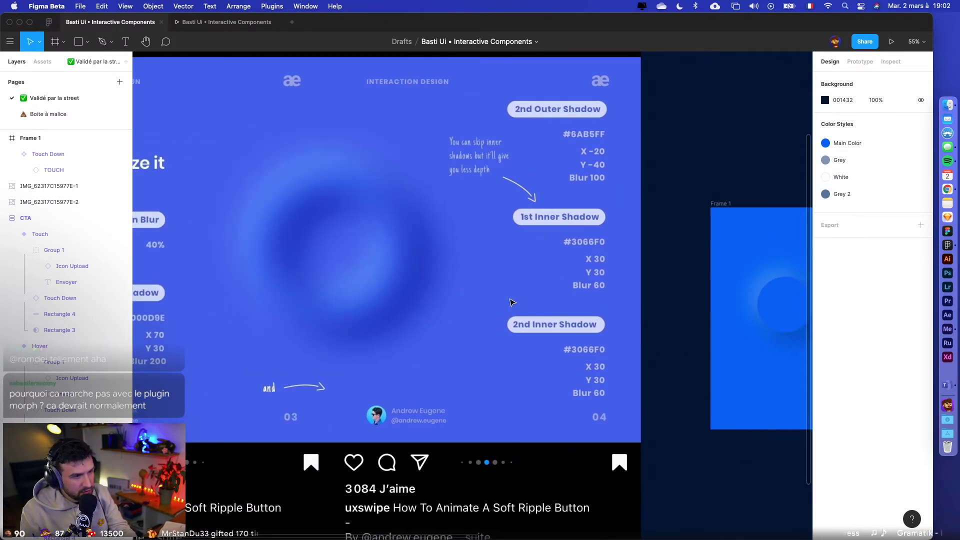
scroll(511, 301, right, 6)
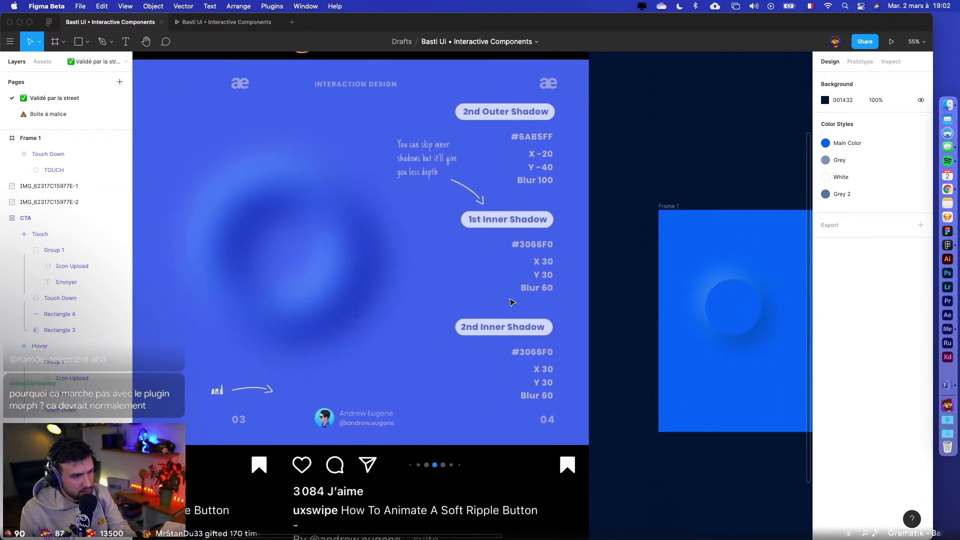
scroll(693, 304, right, 1)
scroll(682, 326, up, 5)
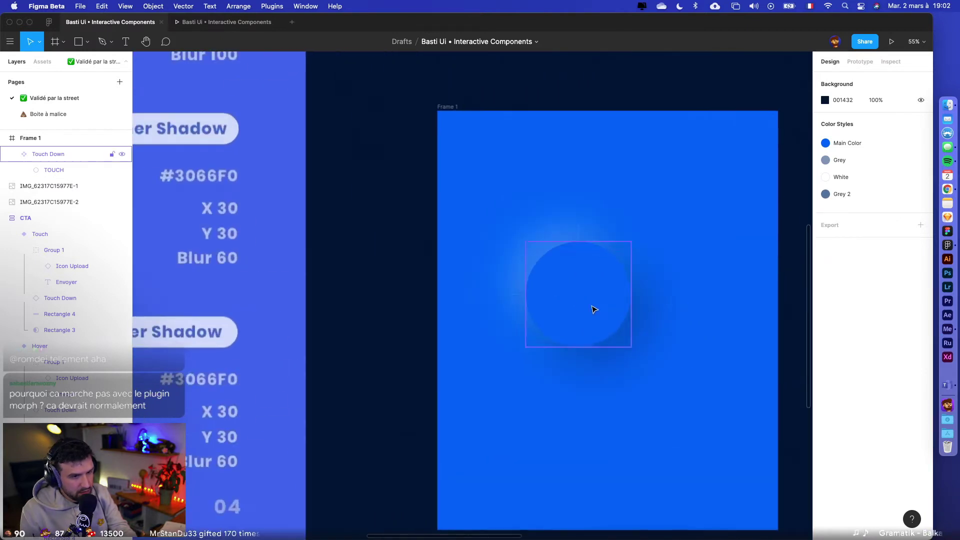
click(580, 307)
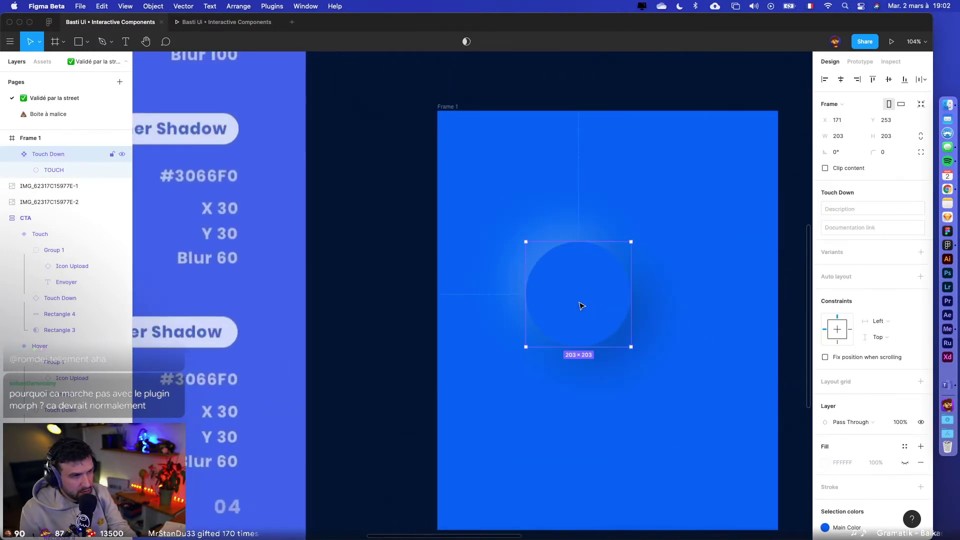
click(70, 170)
key(super+d)
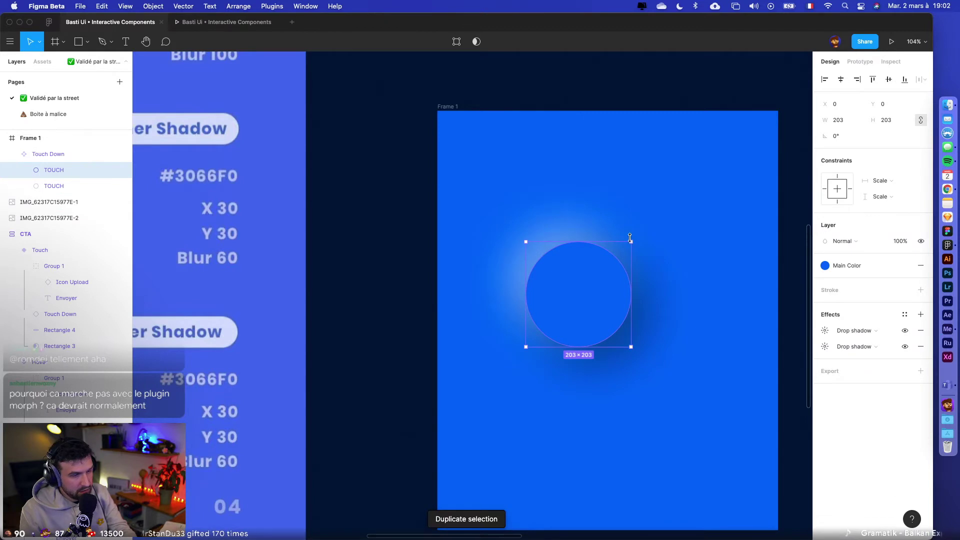
drag(630, 238, 600, 269)
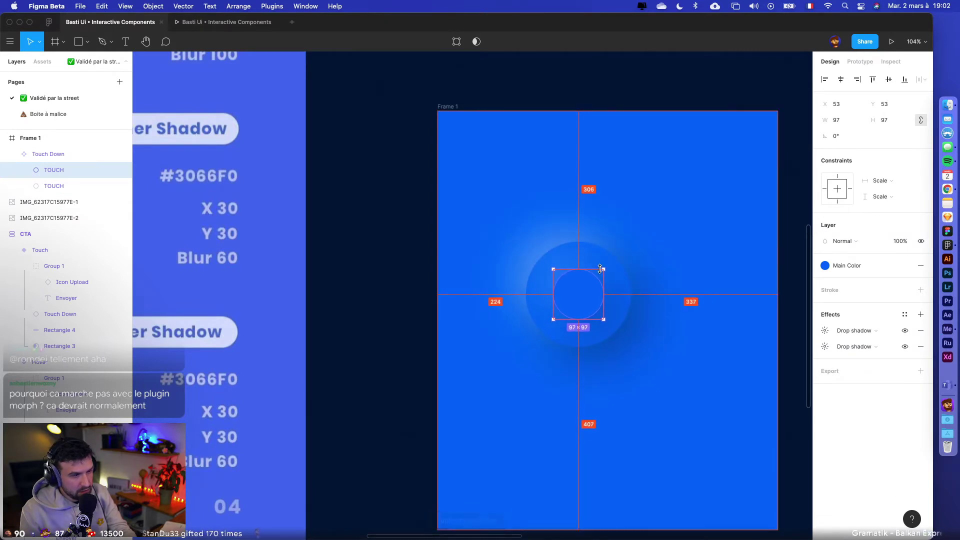
- Subtract the small inner circle from the large Touch Down circle to cut a ring
click(591, 257)
click(479, 42)
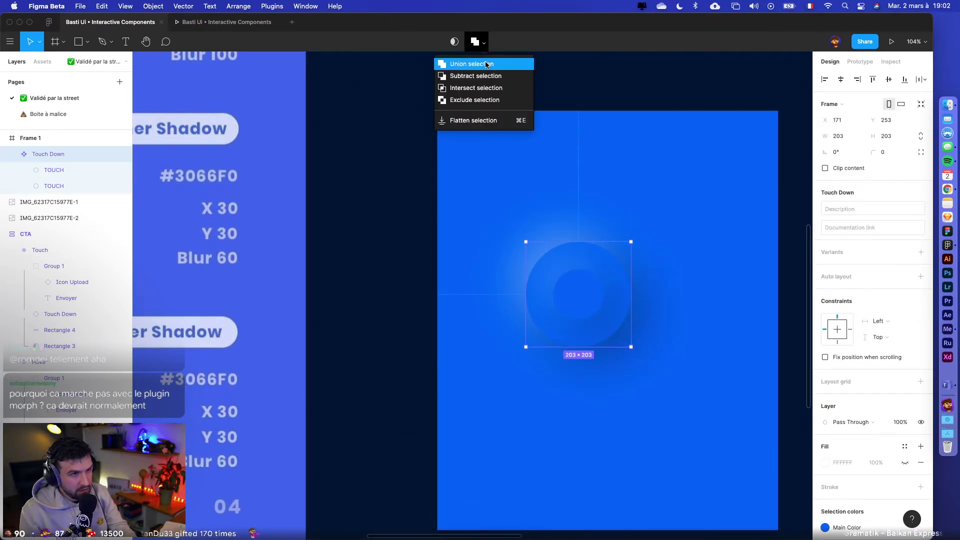
click(493, 75)
click(528, 107)
- Examine the reference slides' Gaussian blur, outer shadow and inner shadow values against the ring in Frame 1
scroll(531, 110, down, 5)
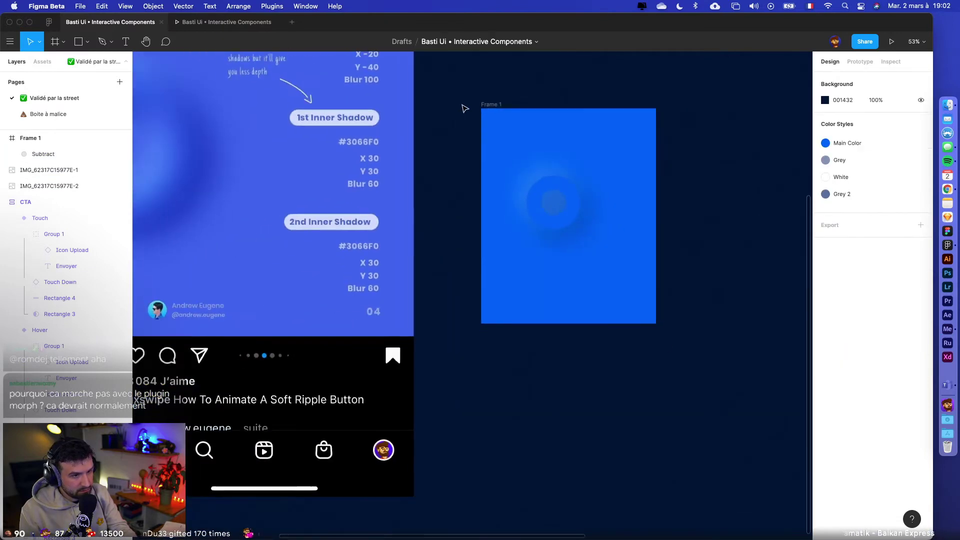
scroll(343, 127, left, 10)
scroll(345, 132, up, 1)
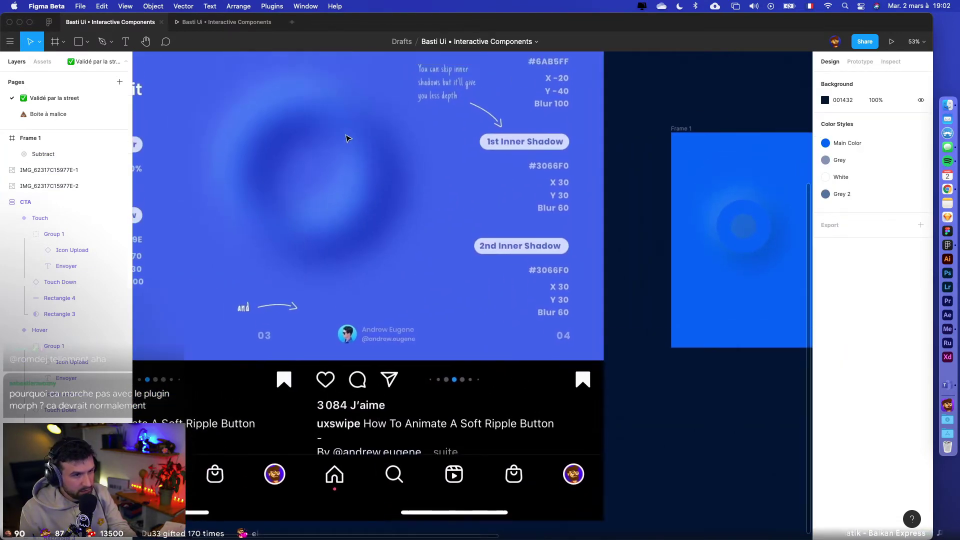
scroll(502, 198, left, 8)
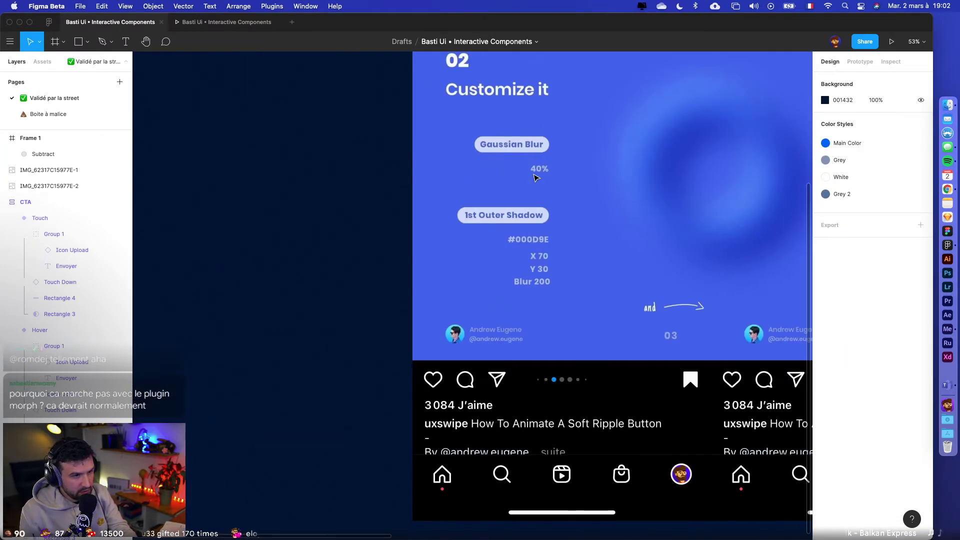
scroll(535, 178, right, 7)
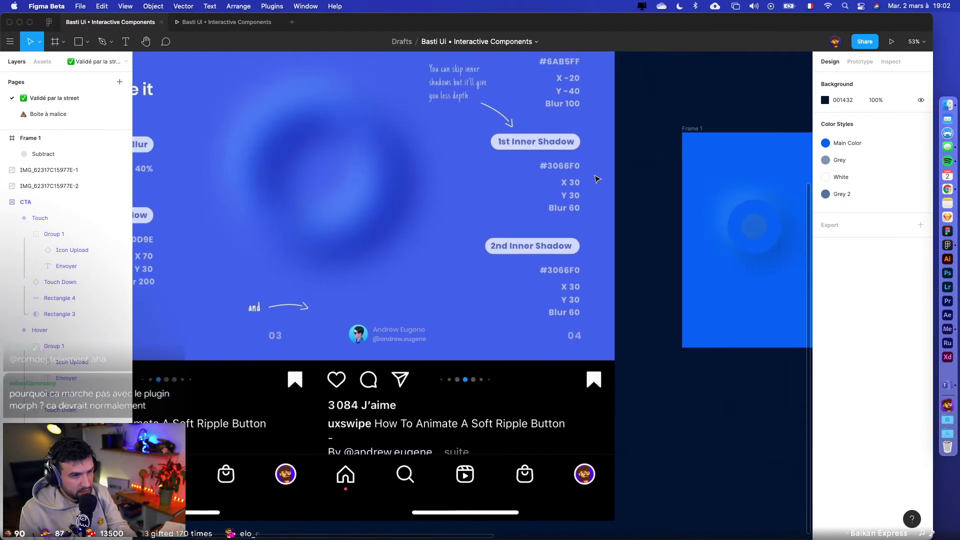
scroll(596, 178, up, 5)
scroll(639, 212, right, 2)
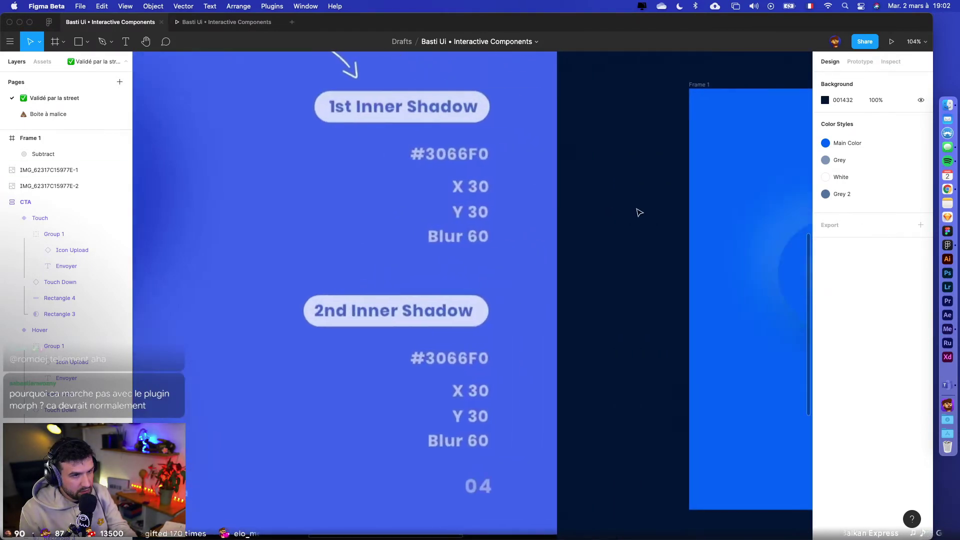
scroll(639, 212, down, 4)
scroll(636, 210, right, 2)
click(652, 224)
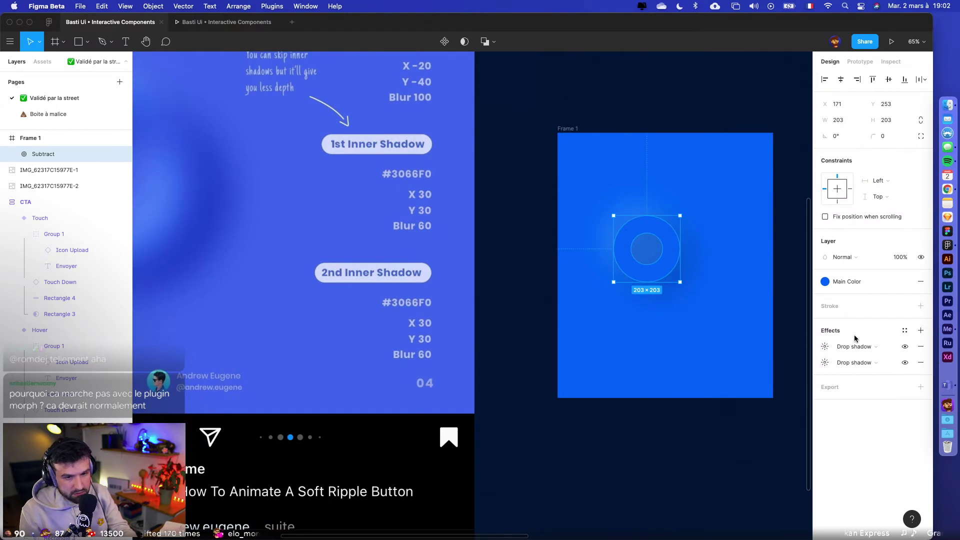
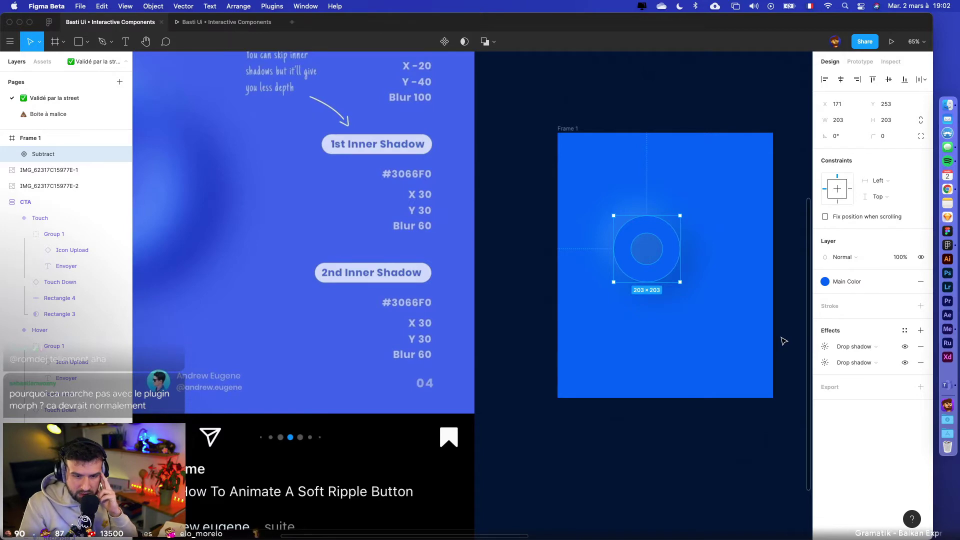
scroll(700, 335, right, 2)
scroll(560, 305, left, 2)
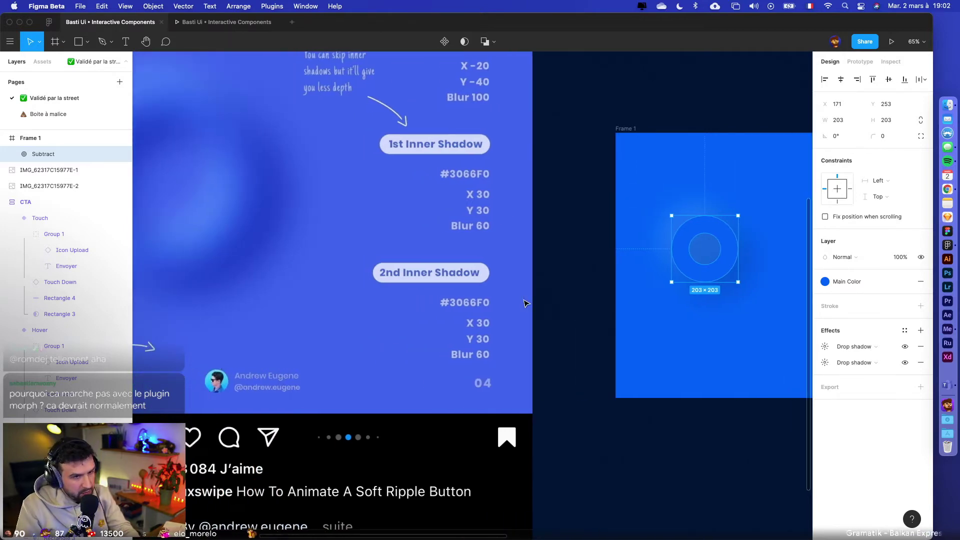
- Duplicate the ring lower in Frame 1 at Y 448 and remove both drop shadows from the copy
scroll(525, 300, down, 3)
click(660, 393)
scroll(570, 330, right, 5)
drag(461, 275, 595, 321)
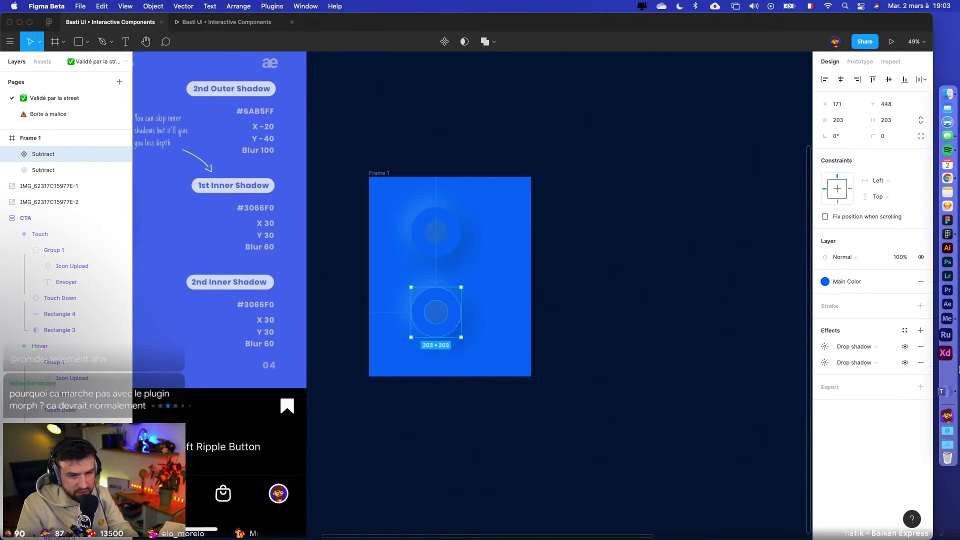
click(921, 347)
click(920, 347)
click(804, 348)
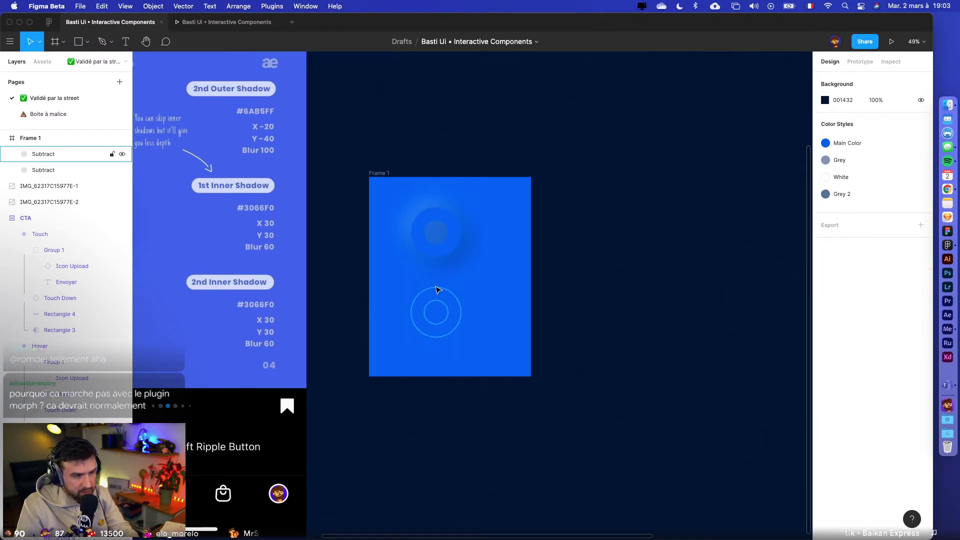
- Try to apply the Morph plugin's skeumorph effect to the lower ring without shadows
click(439, 295)
scroll(450, 300, left, 2)
click(268, 6)
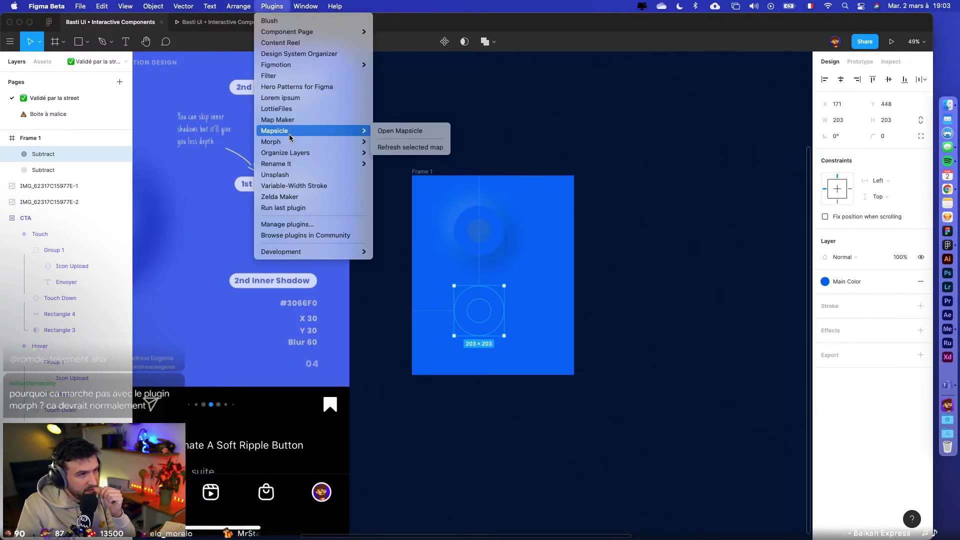
click(375, 144)
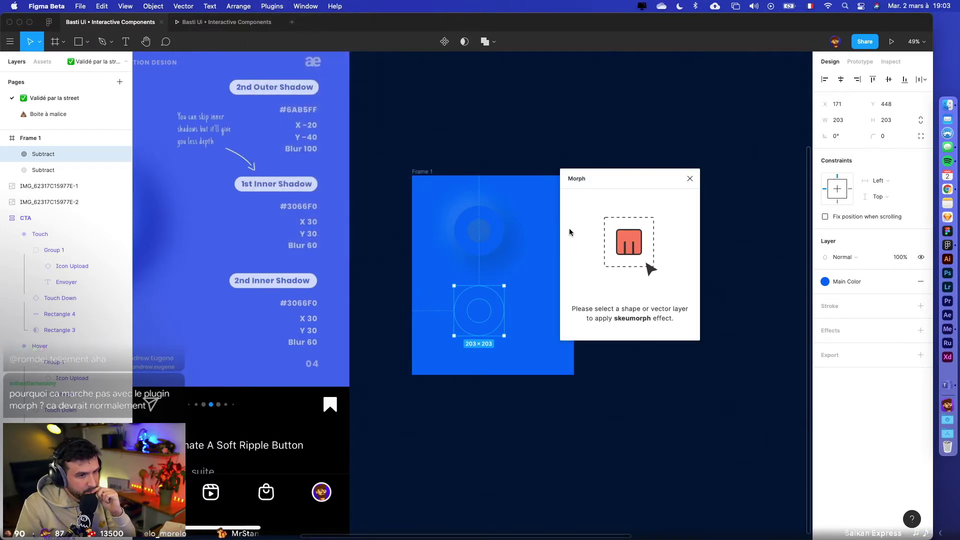
click(690, 179)
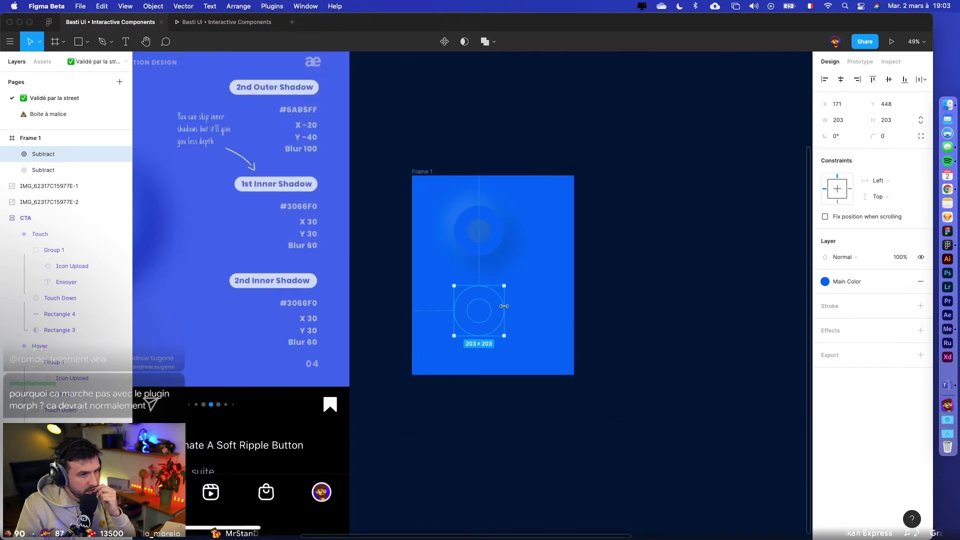
right_click(494, 303)
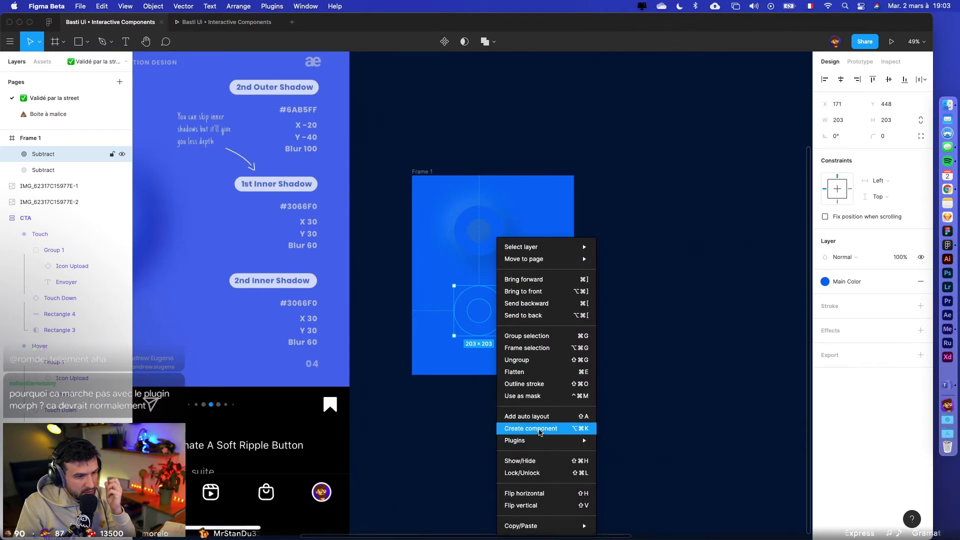
click(637, 336)
click(635, 339)
- Undo the ring duplication, its shadow removal and the subtraction, back to the two separate TOUCH circles
scroll(633, 343, down, 5)
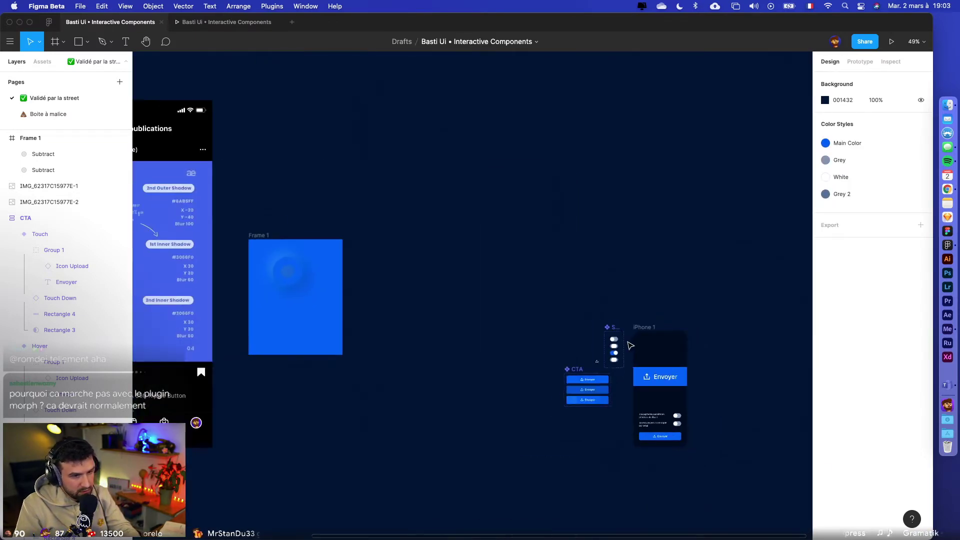
click(287, 317)
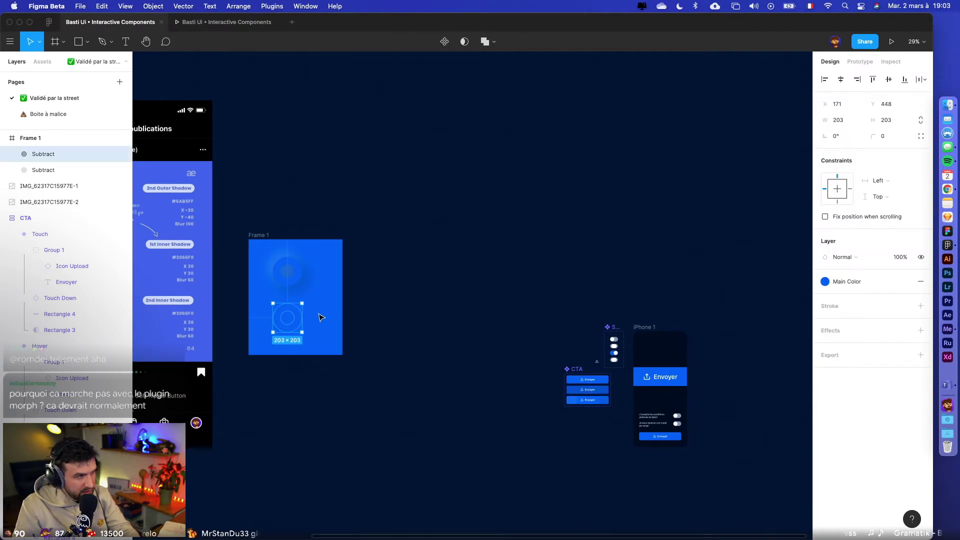
key(ctrl+z)
key(ctrl+z)
key(ctrl+z)
key(ctrl+z)
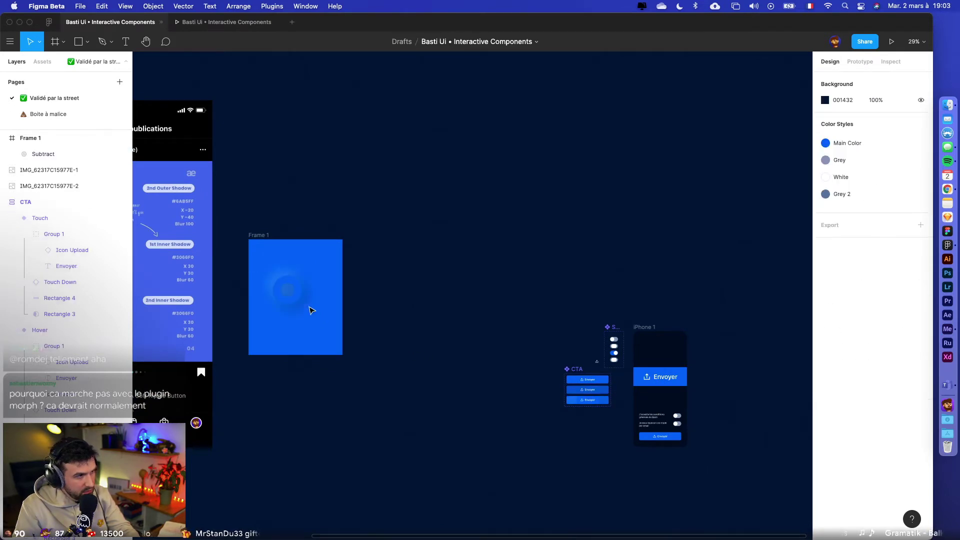
key(ctrl+z)
key(ctrl+z)
key(ctrl+z)
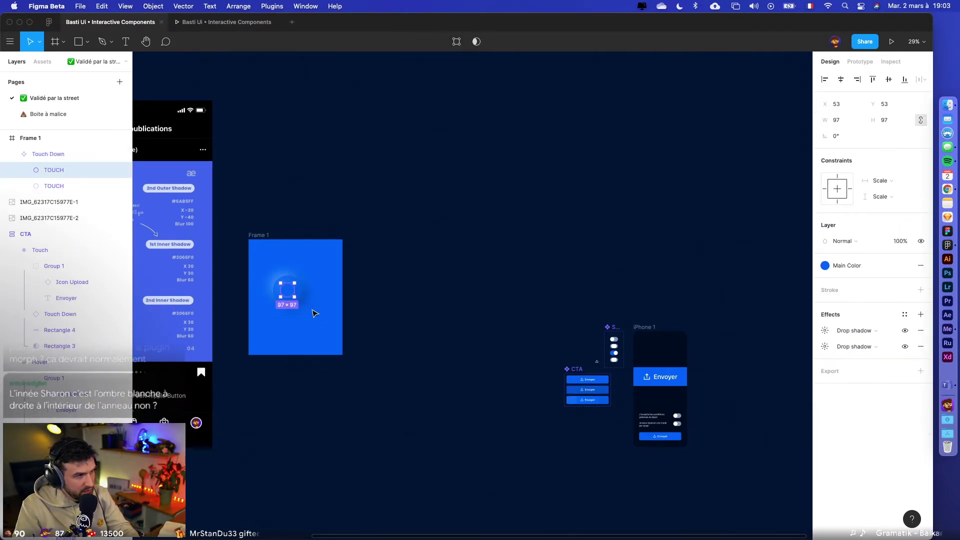
- Undo the inner circle's resizing and duplication, and place the single Touch Down circle at Y 79 in Frame 1
scroll(316, 326, left, 2)
scroll(331, 328, up, 5)
click(332, 330)
double_click(355, 256)
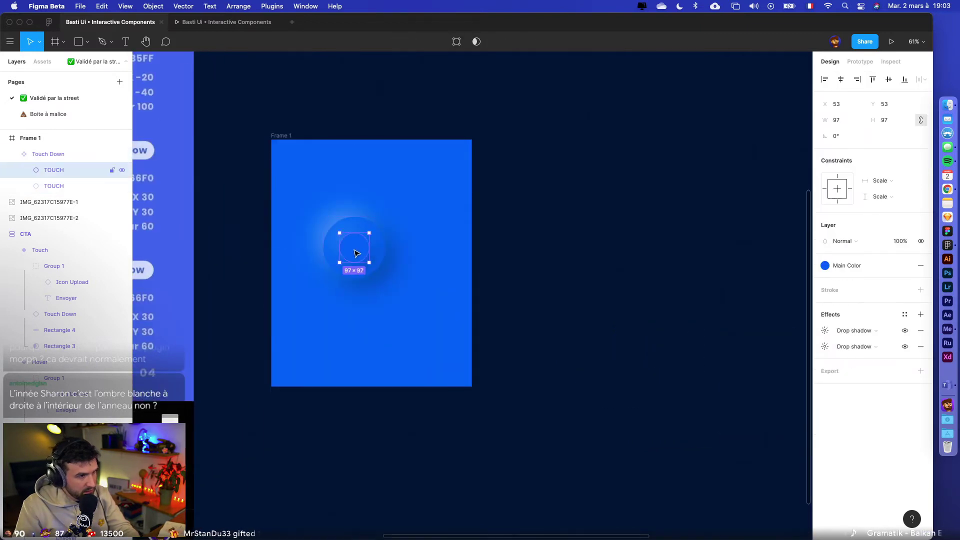
key(ctrl+z)
key(ctrl+z)
key(ctrl+z)
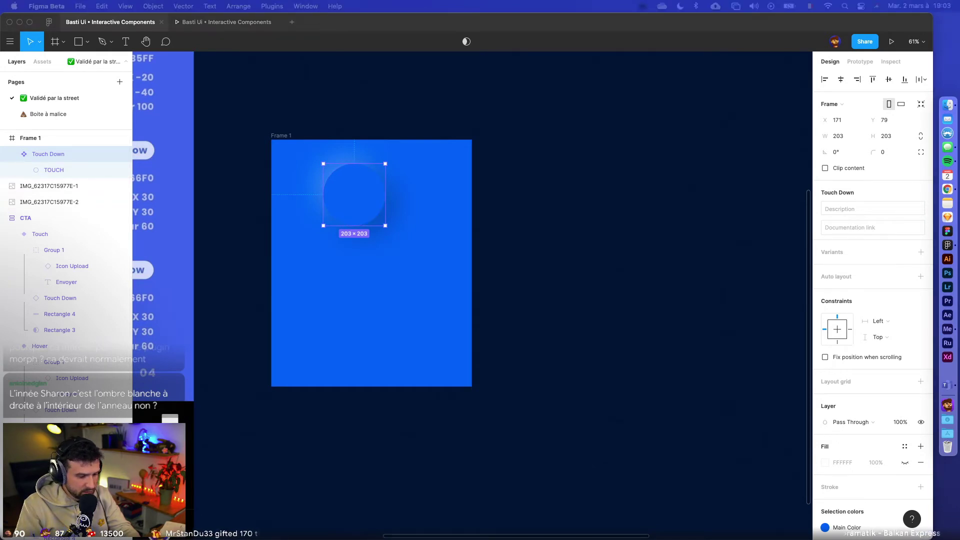
- Paste a copy of the Touch Down circle and place it below the original in Frame 1 at X 171, Y 455
double_click(342, 179)
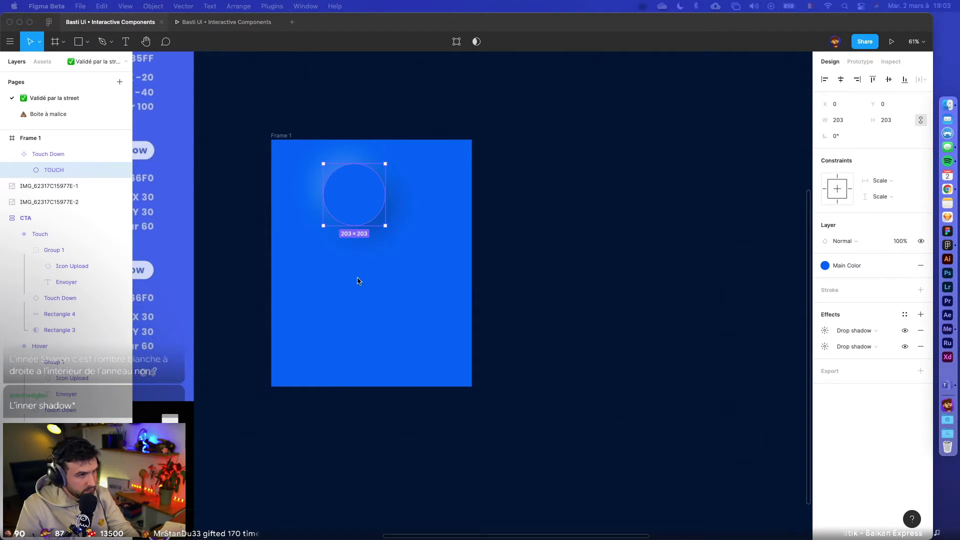
click(354, 336)
key(super+v)
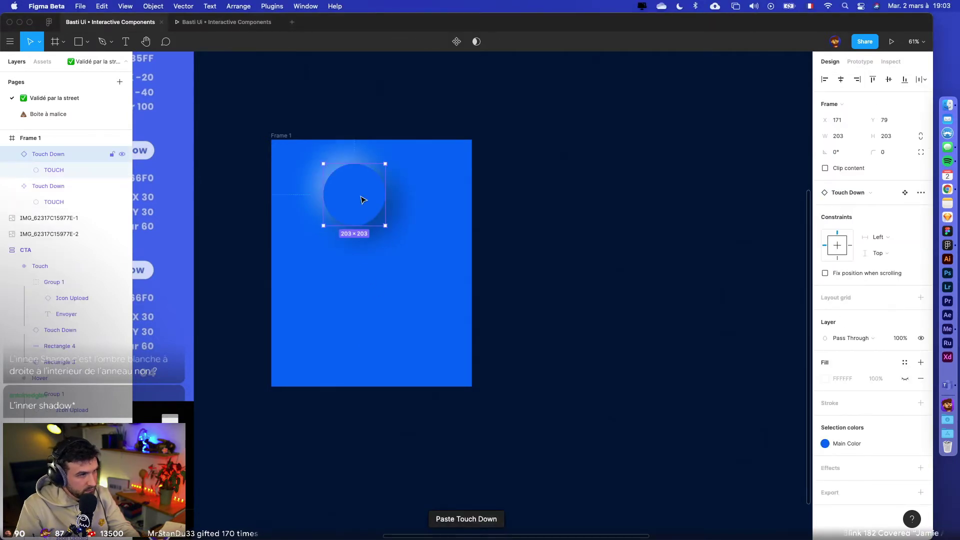
drag(354, 201, 355, 309)
- Detach the lower Touch Down copy from its component and ungroup it into a plain TOUCH circle
key(alt+super+b)
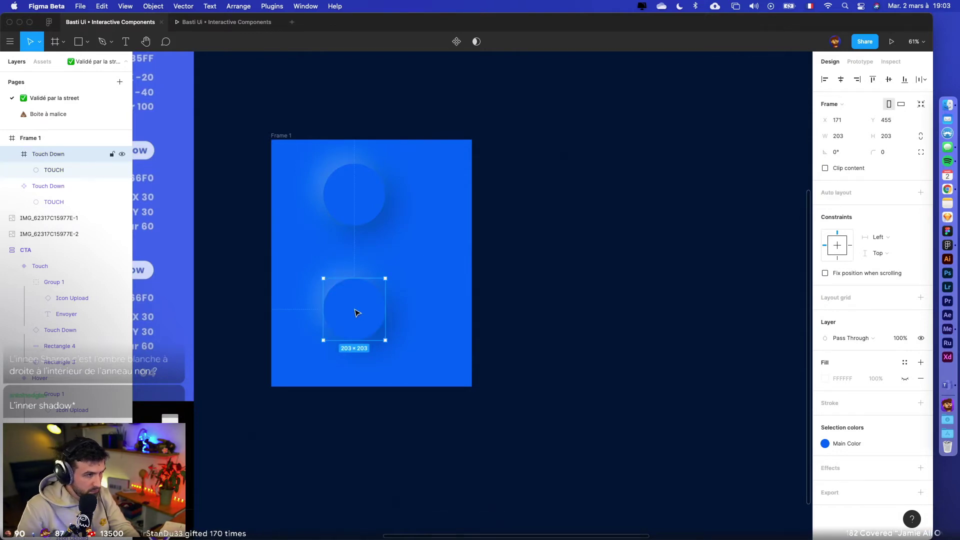
key(shift+super+g)
scroll(418, 300, left, 2)
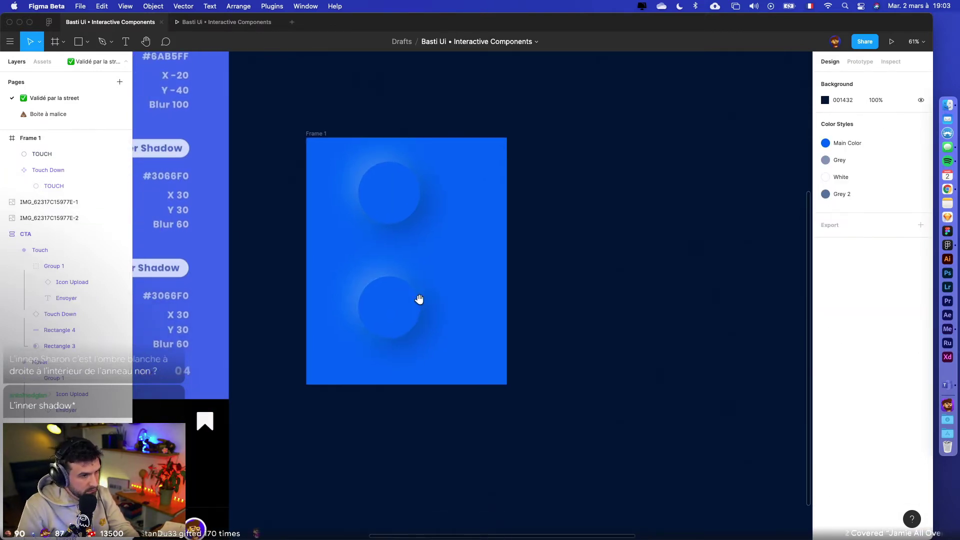
- Duplicate the lower TOUCH circle in place and shrink the copy around its centre to about 105 × 105
click(403, 306)
scroll(404, 306, up, 5)
key(super+c)
key(super+v)
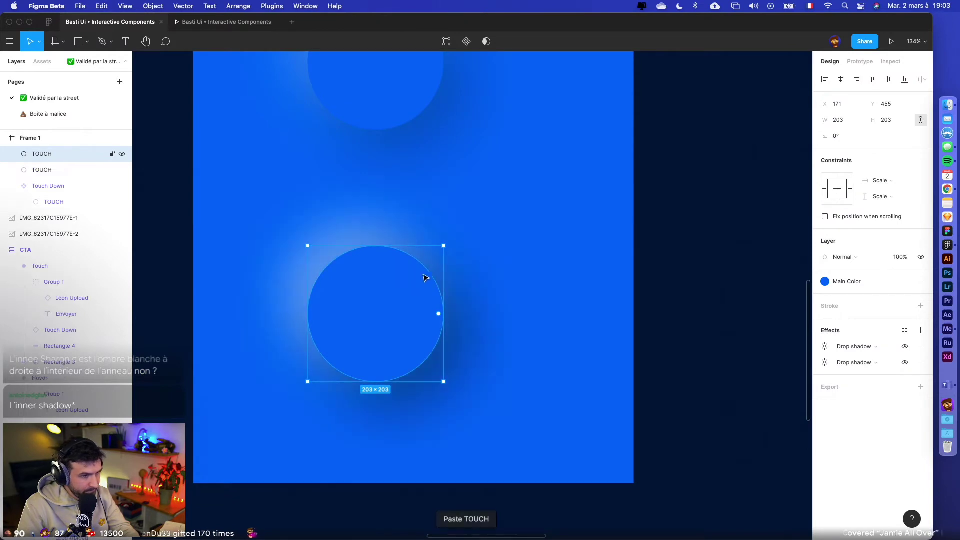
drag(444, 245, 410, 279)
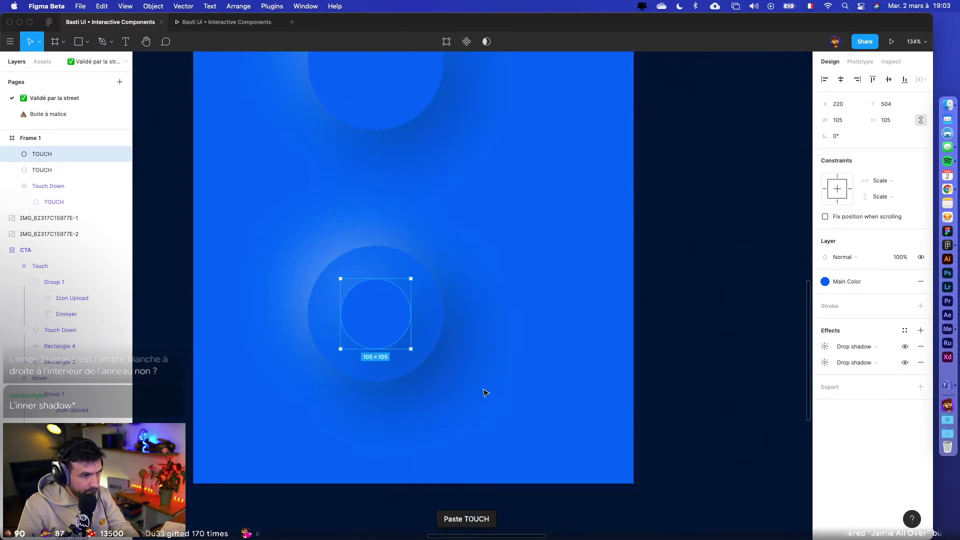
- Subtract the 105 × 105 circle from the lower 203 × 203 circle to form a ring
shift+click(430, 350)
click(498, 41)
click(502, 75)
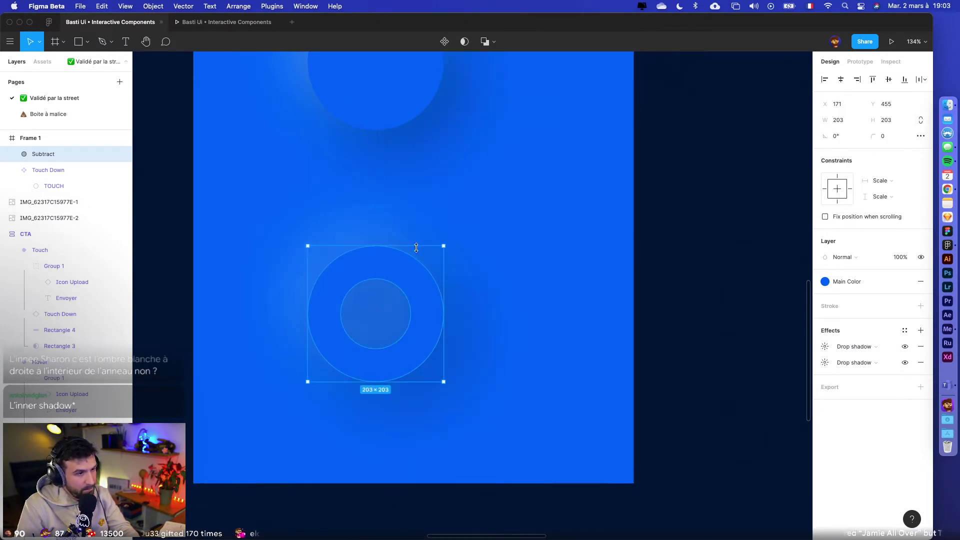
- Flatten the subtracted ring in the lower part of Frame 1 and keep it selected
right_click(388, 260)
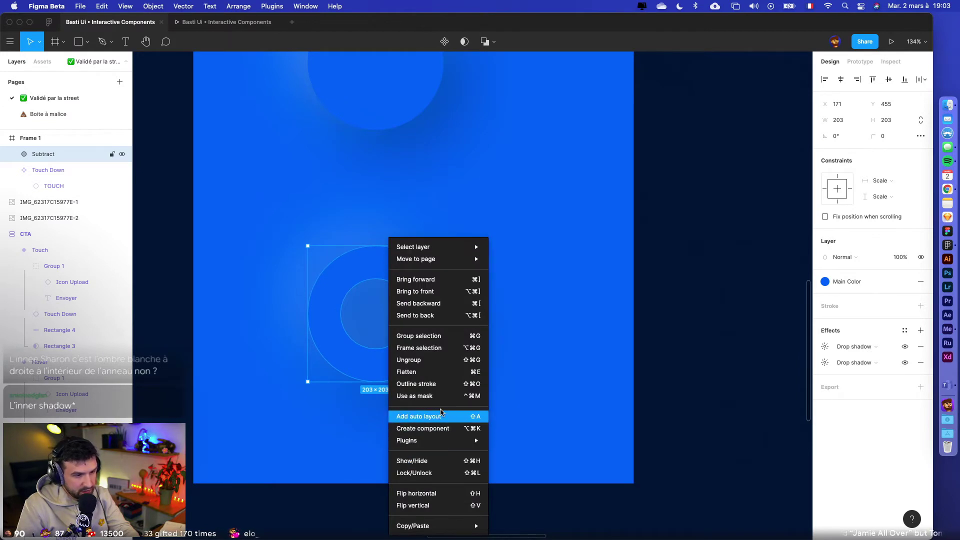
click(440, 371)
click(514, 287)
scroll(512, 284, down, 5)
click(466, 300)
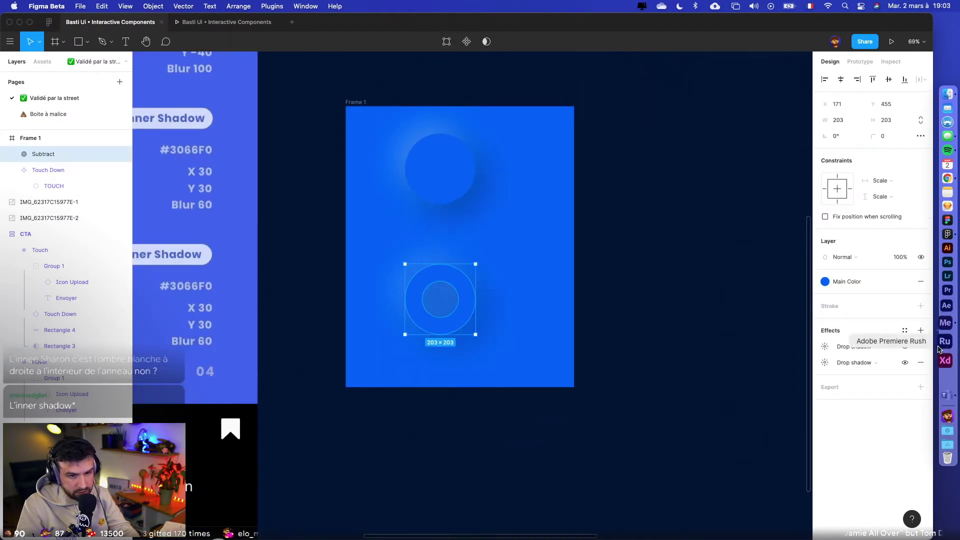
- Remove both drop shadows from the flattened ring and move it to X 203, Y 458
click(923, 348)
click(922, 347)
click(472, 296)
click(465, 285)
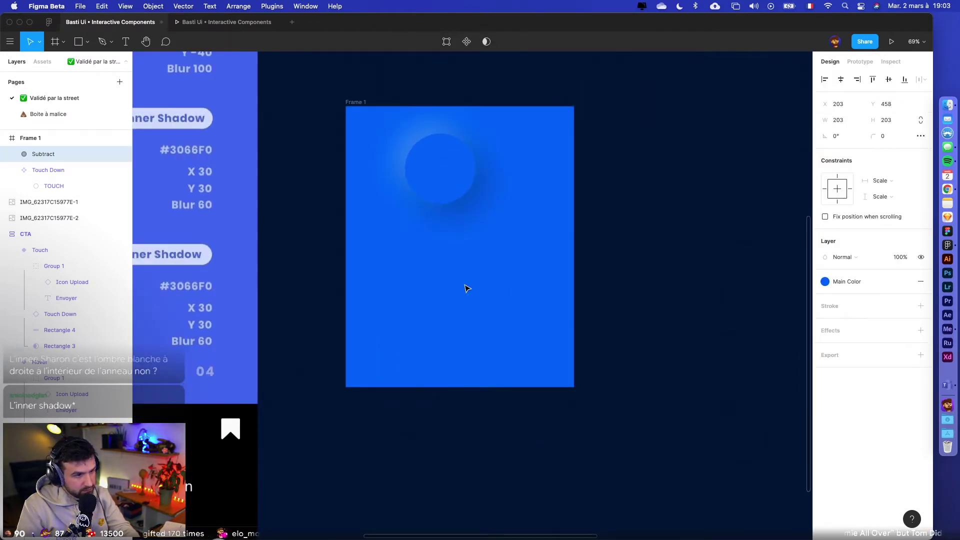
drag(465, 285, 476, 286)
- Run Morph's Skeuomorph effect on the ring with maximum intensity and a diagonal light direction
click(270, 6)
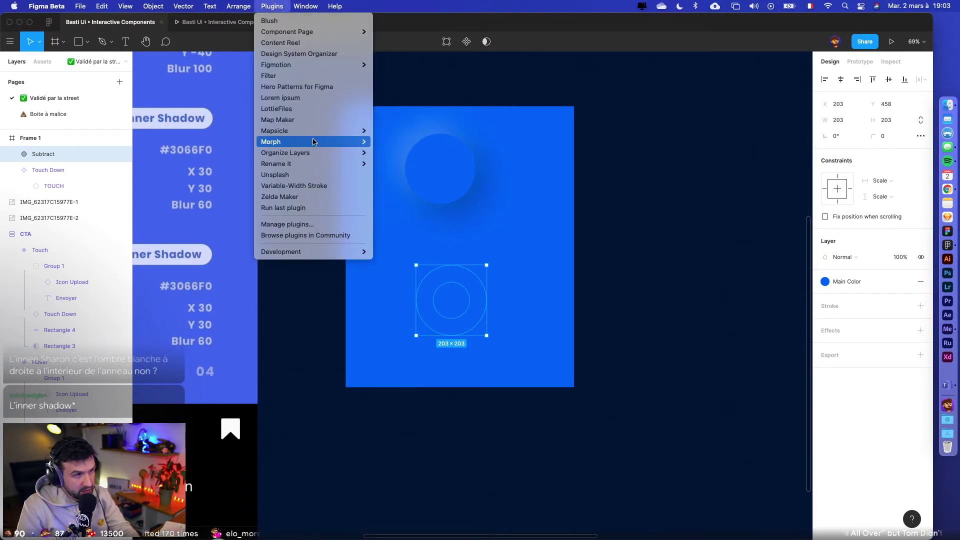
mouse_move(315, 142)
click(385, 142)
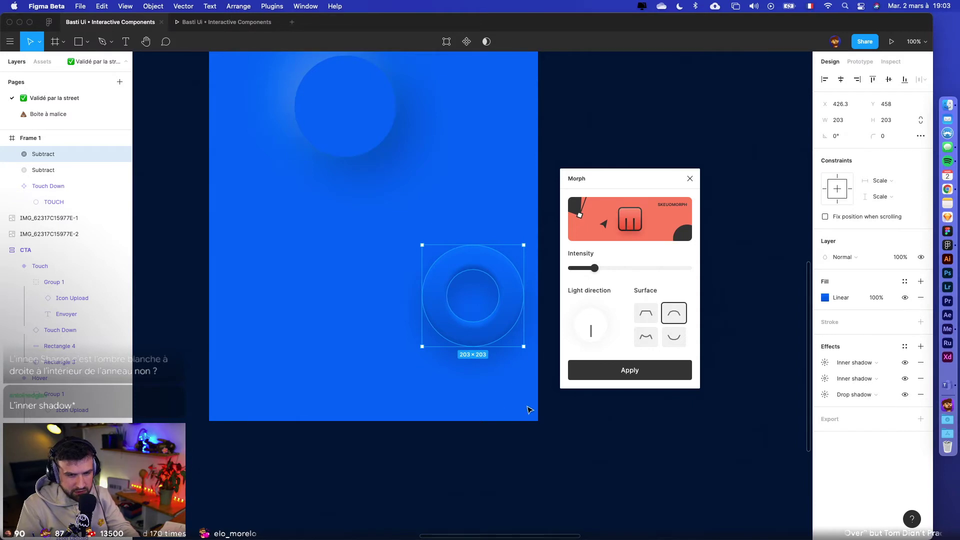
drag(601, 265, 684, 272)
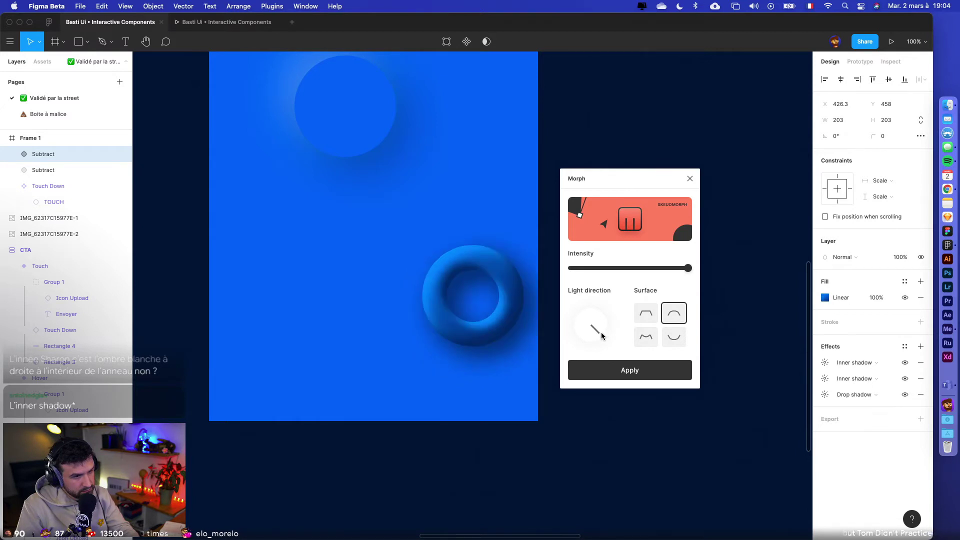
- Delete the original unstyled ring next to the skeuomorphic one in Frame 1
scroll(500, 334, left, 3)
scroll(461, 333, down, 5)
click(464, 334)
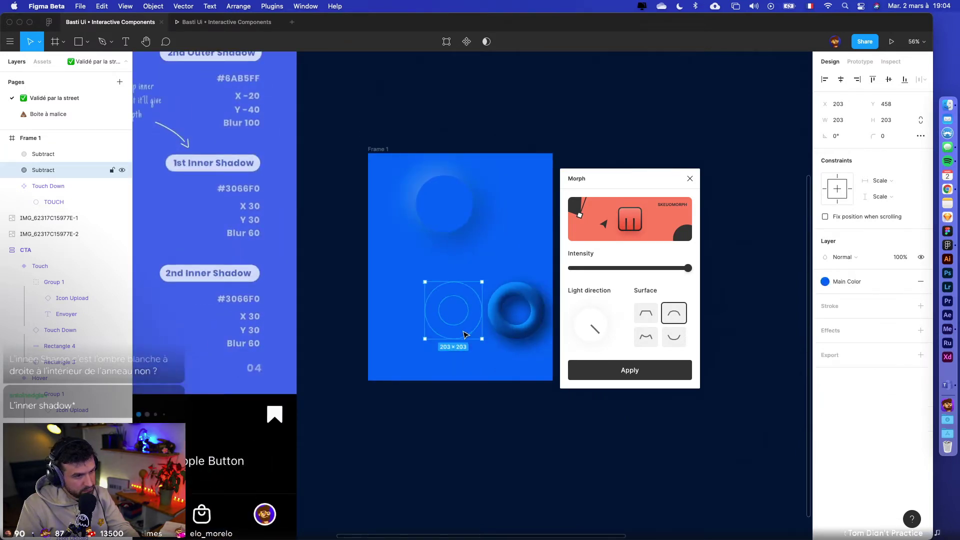
key(Delete)
scroll(464, 335, left, 1)
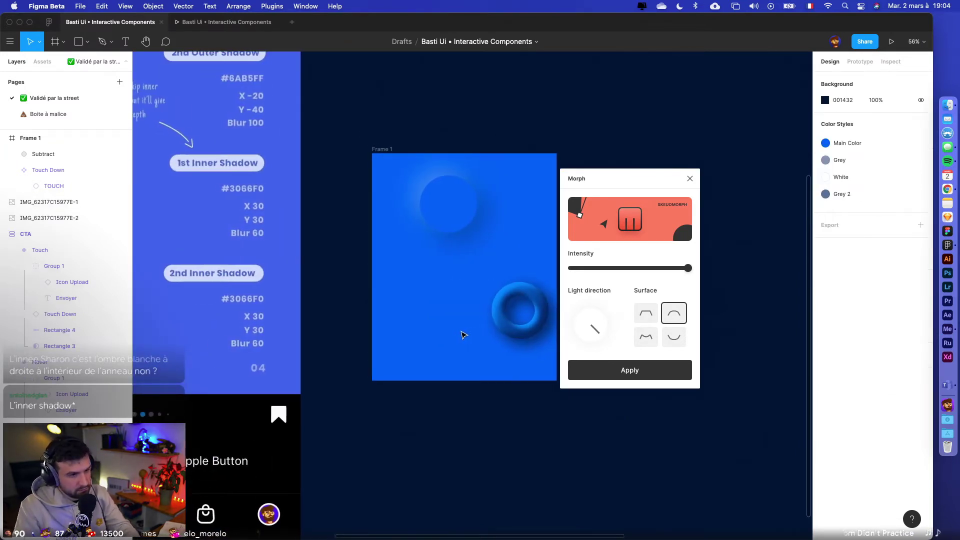
- Check the reference ring and move the skeuomorphic ring to X 228, Y 421, below the circle
scroll(463, 334, left, 6)
scroll(463, 334, up, 1)
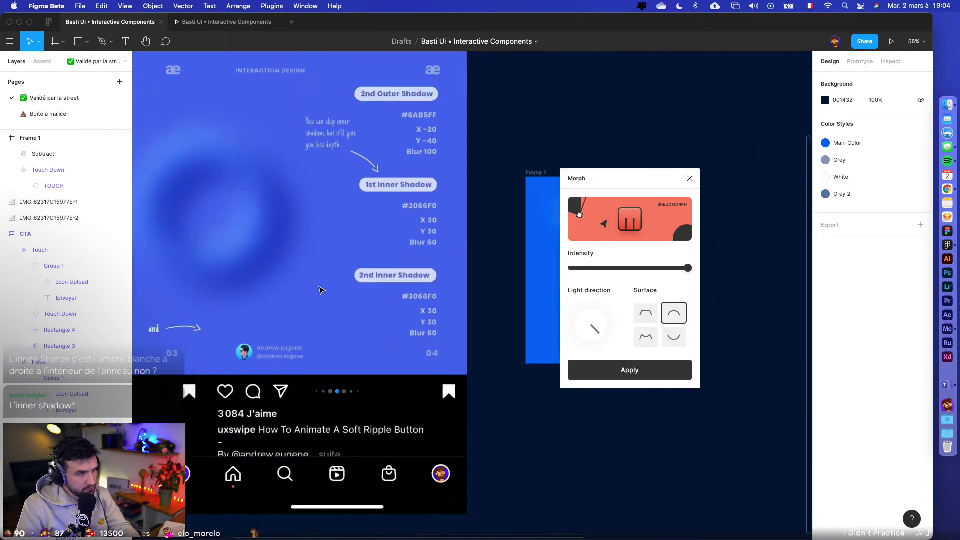
scroll(321, 290, down, 2)
scroll(322, 290, right, 3)
drag(501, 292, 459, 285)
scroll(449, 297, left, 3)
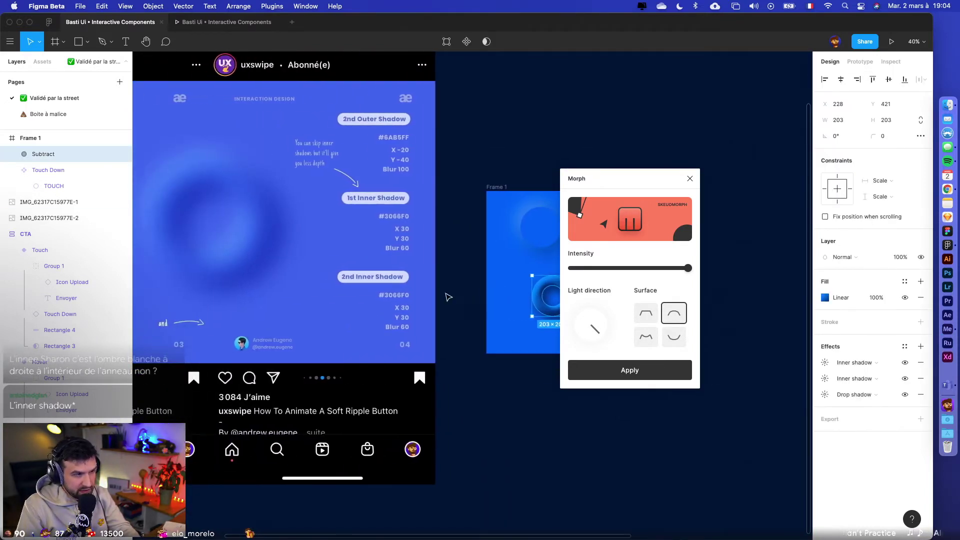
- Switch the ring's Morph surface to the raised profile with a dipped top and close the plugin
scroll(449, 297, right, 2)
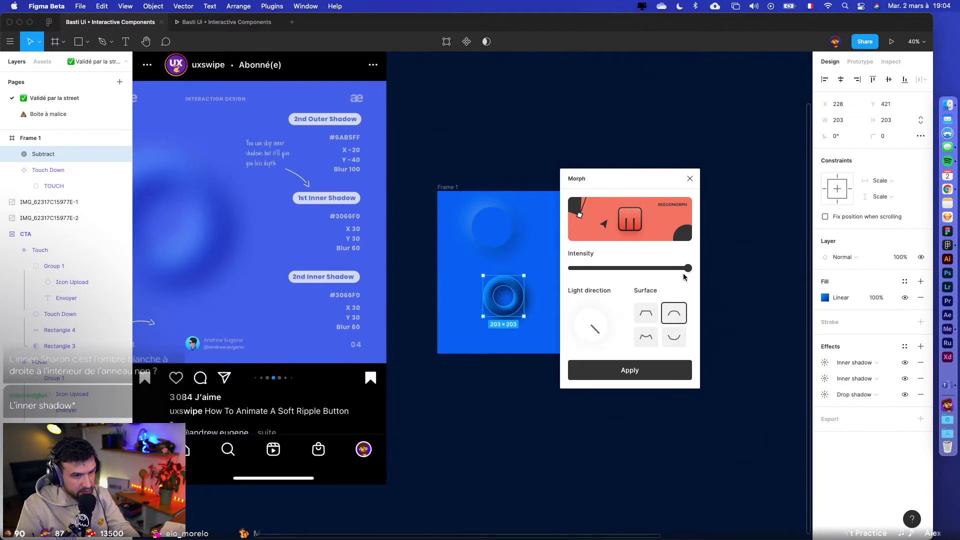
click(646, 337)
scroll(427, 313, left, 3)
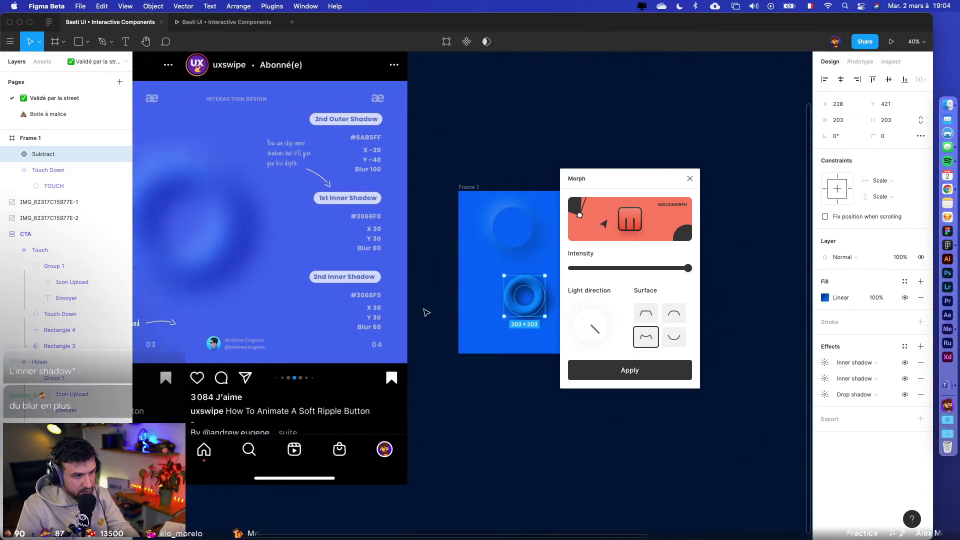
scroll(445, 330, right, 1)
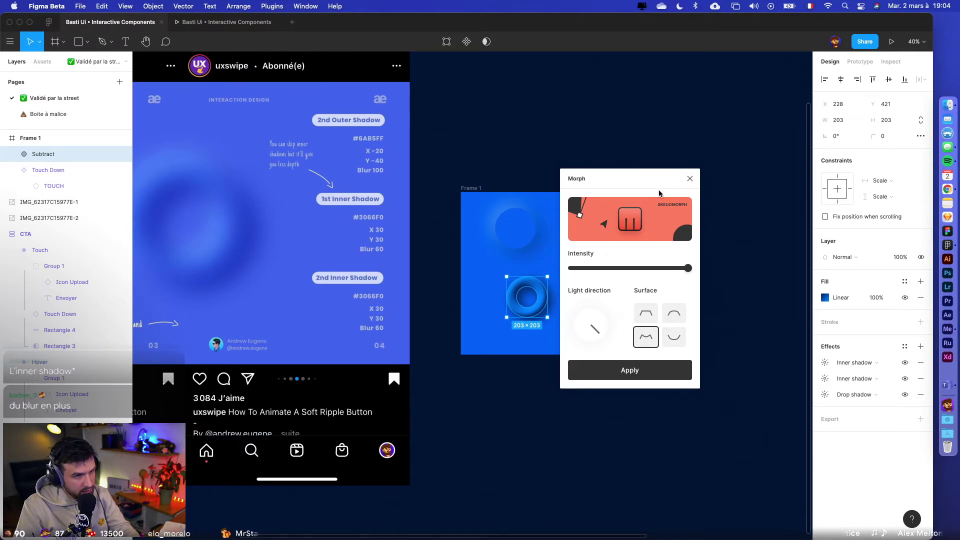
click(689, 178)
- Compare the ring's shading up close with the inner shadow settings in the reference
scroll(560, 303, up, 5)
click(544, 330)
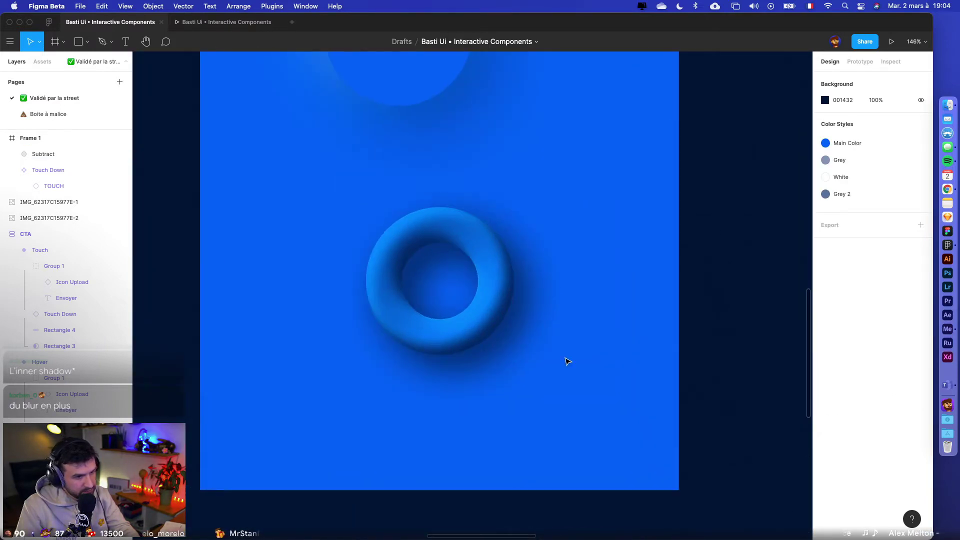
click(475, 316)
scroll(565, 357, down, 3)
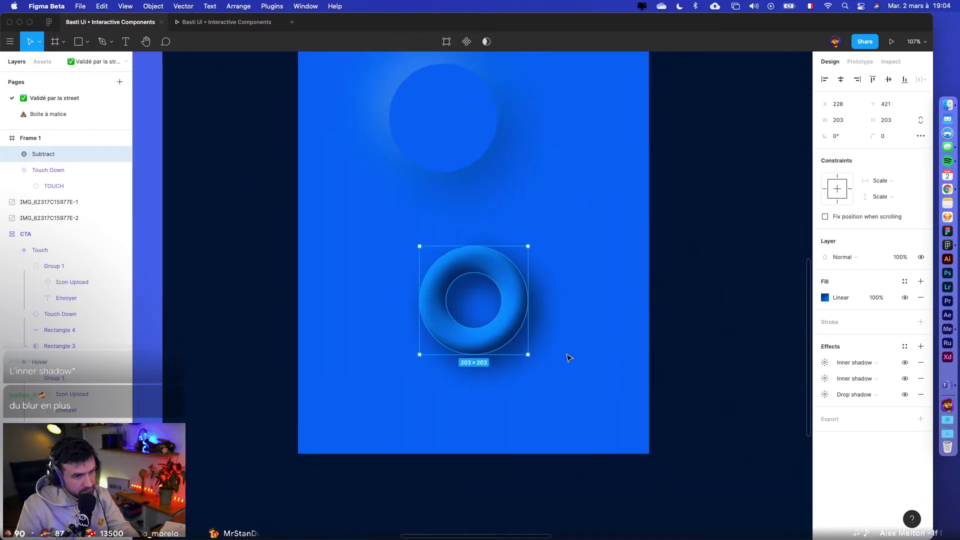
scroll(551, 358, down, 3)
scroll(545, 359, left, 5)
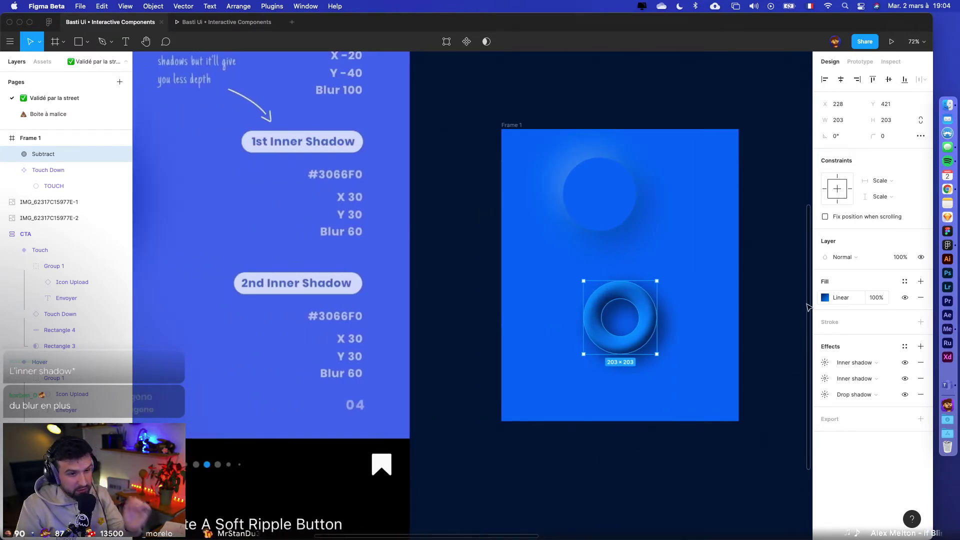
scroll(615, 246, right, 2)
- Detach the Main Color style from the upper TOUCH circle's fill and copy its hex value
click(568, 204)
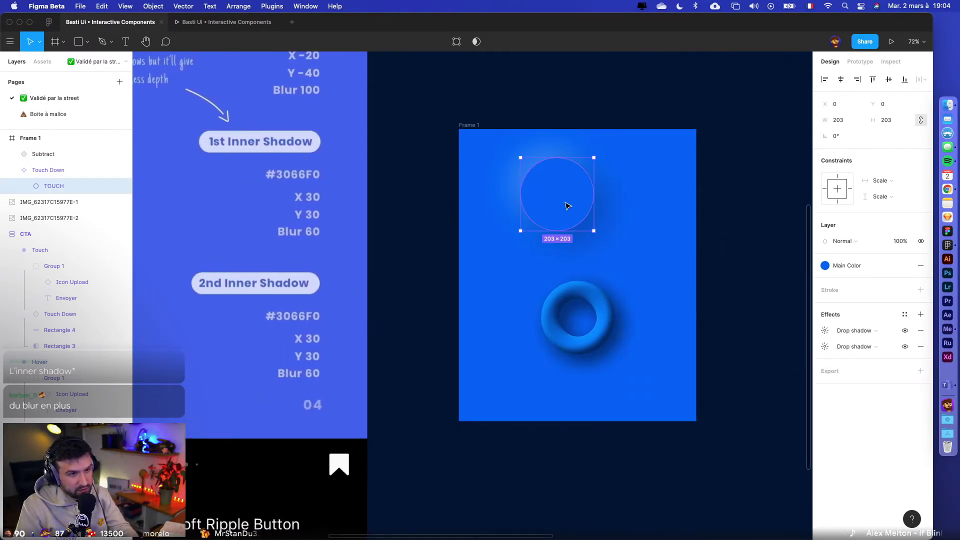
click(874, 268)
click(905, 265)
click(845, 282)
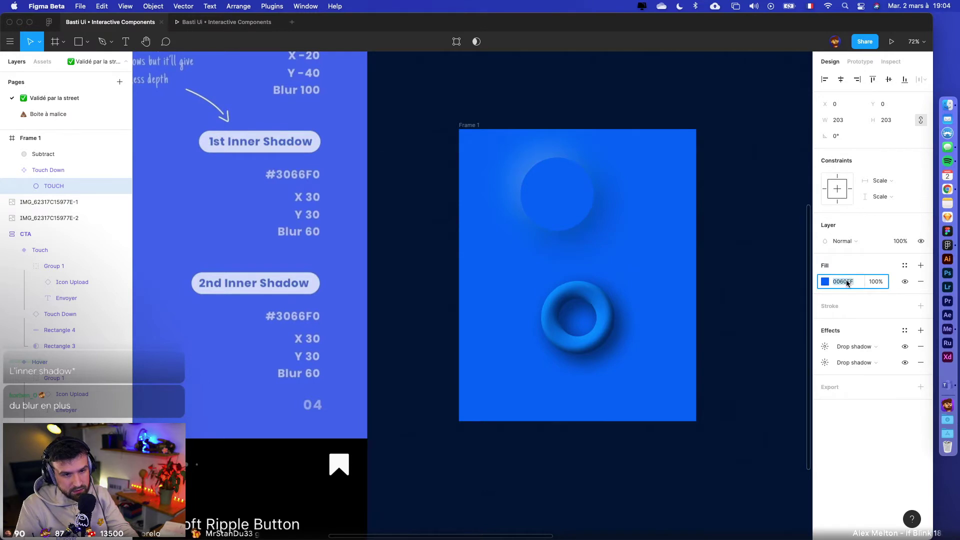
click(653, 250)
- Set the light end stop of the ring's linear gradient fill to 0060EF
click(559, 305)
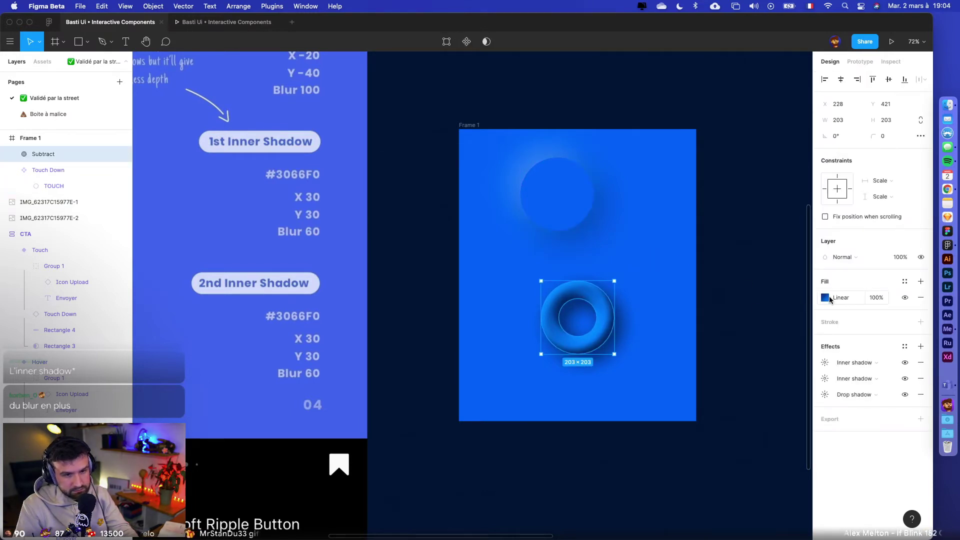
click(829, 297)
click(800, 267)
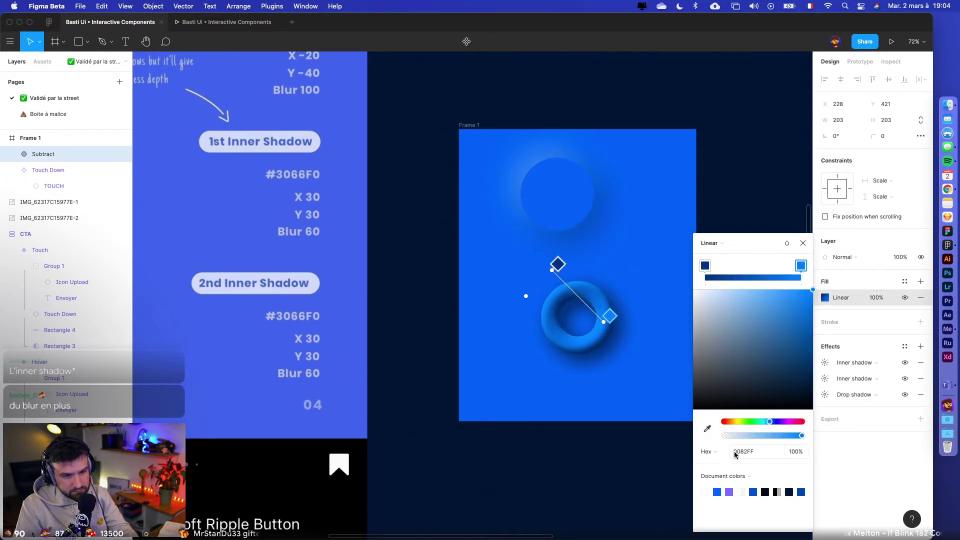
click(755, 452)
text(0060EF)
key(Return)
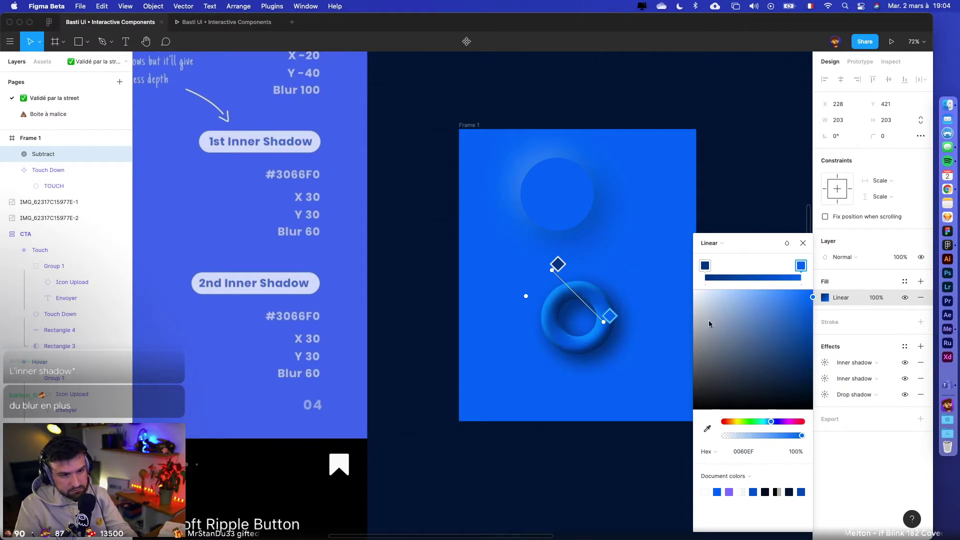
- Set the dark start stop of the ring's gradient to 0060EF and darken it to 004EC2
click(704, 263)
click(745, 451)
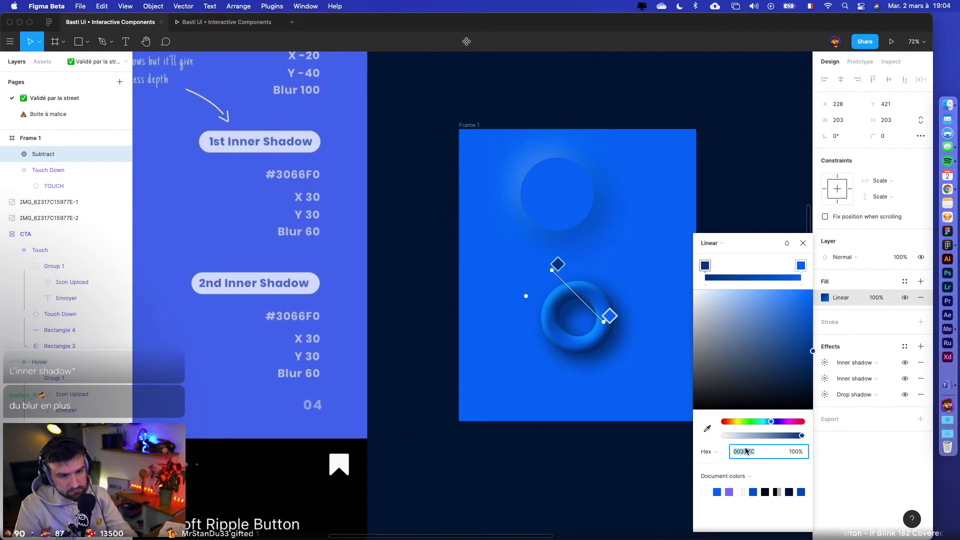
text(0060EF)
key(Return)
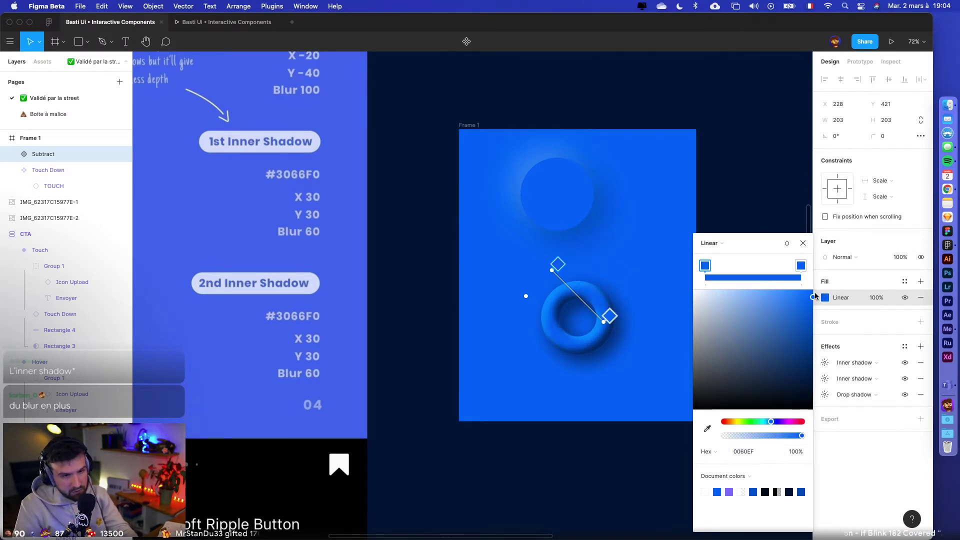
drag(811, 311, 813, 324)
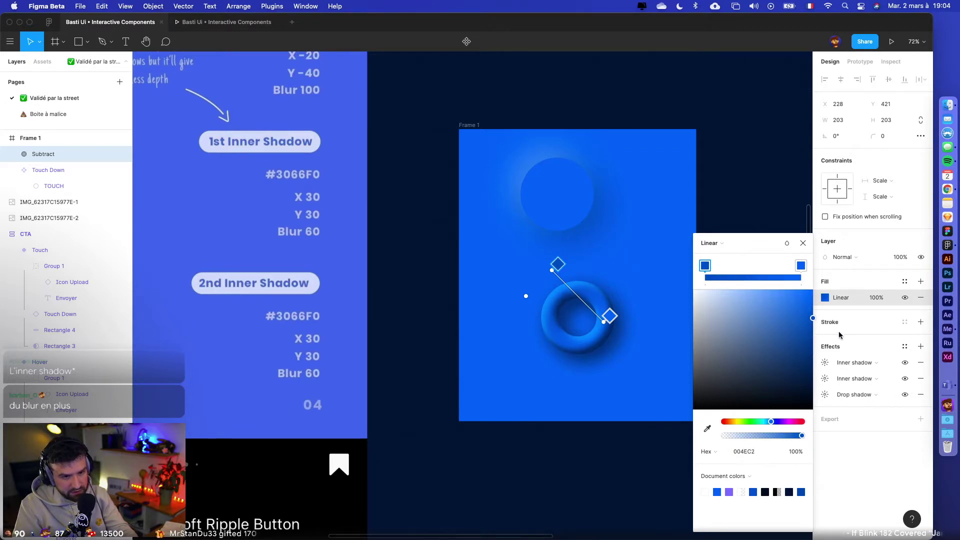
- Recolour the ring's first inner shadow with 0060EF and darken it to 003C95
click(825, 362)
click(705, 419)
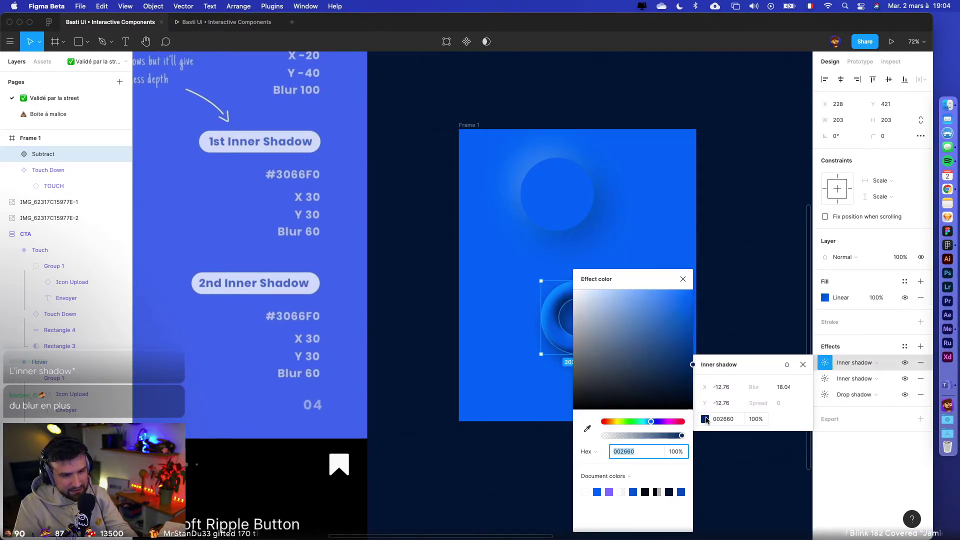
key(super+c)
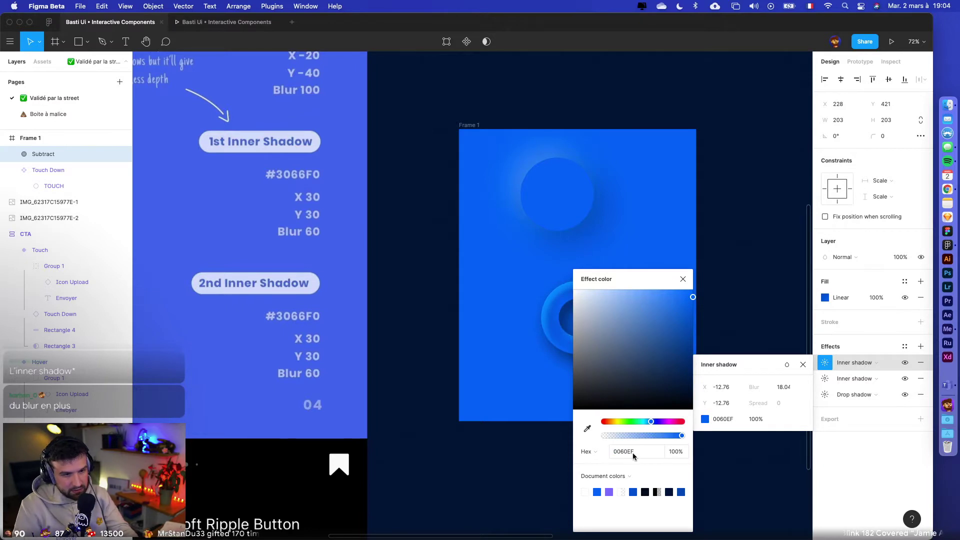
drag(693, 298, 693, 342)
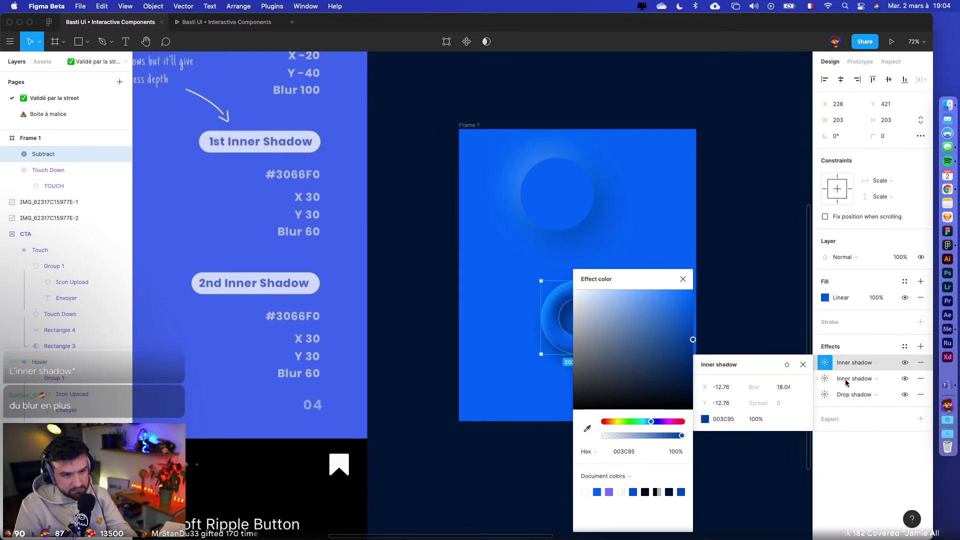
- Recolour the ring's second inner shadow with 0060EF, then lighten it and shift its hue to 278BFF
click(825, 379)
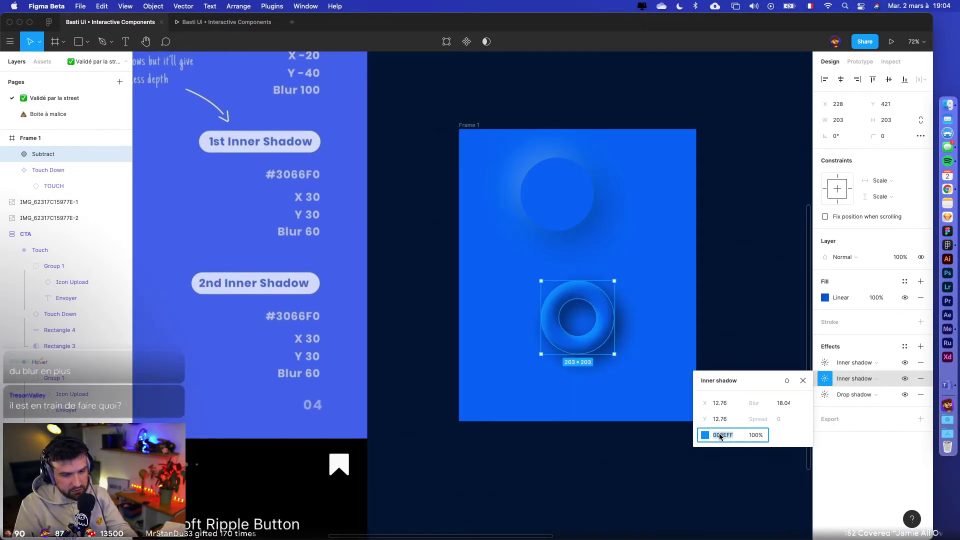
click(706, 435)
text(0060EF)
key(Return)
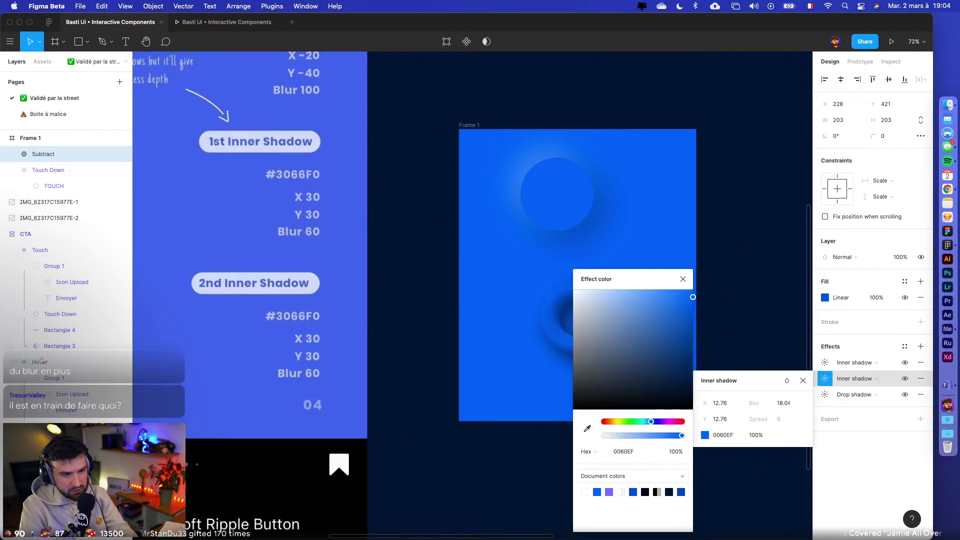
drag(691, 296, 674, 290)
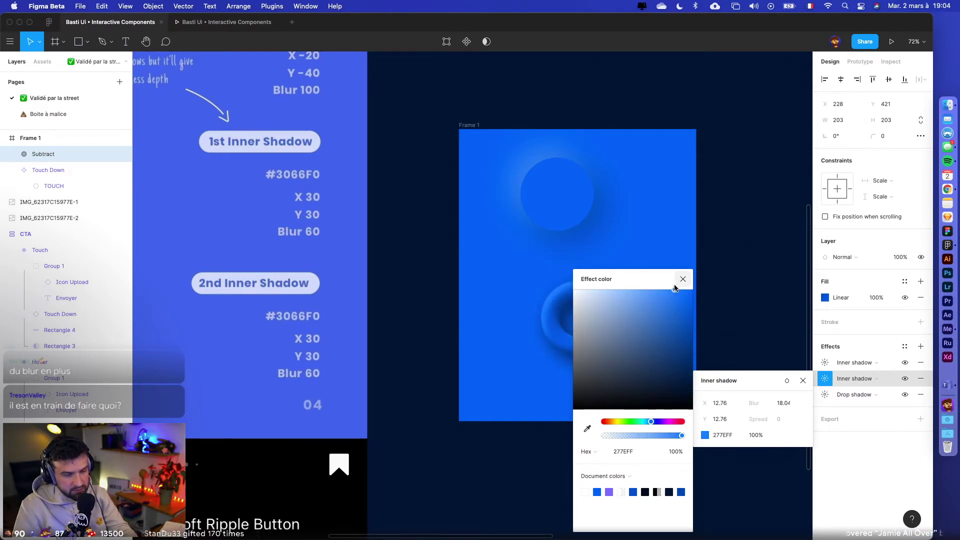
drag(652, 423, 651, 422)
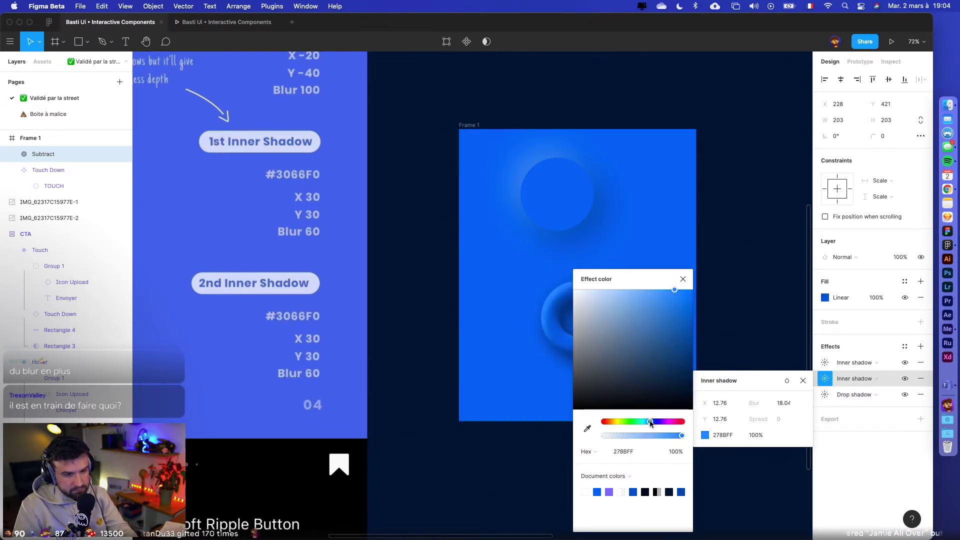
- Recolour the ring's drop shadow with 0060EF and darken it to 0043A8, keeping 80% opacity
click(825, 394)
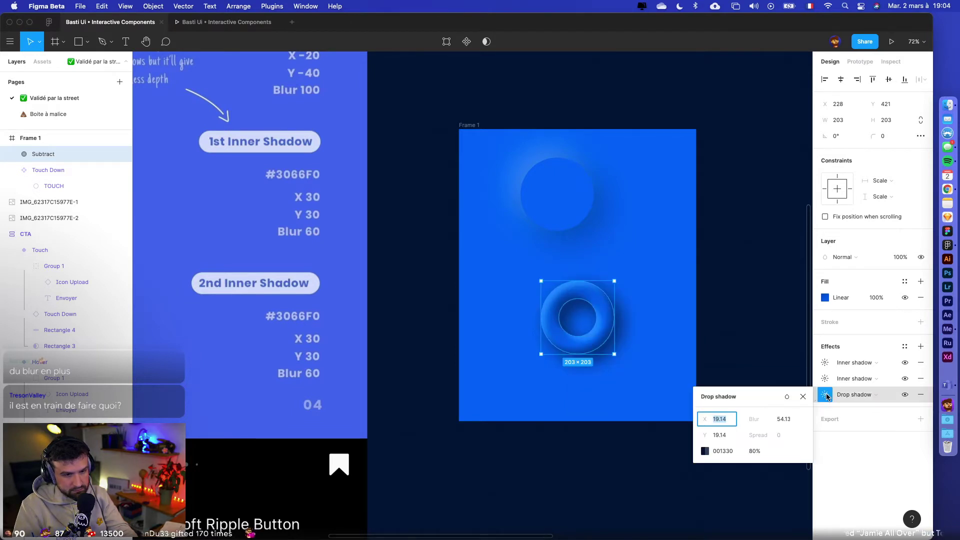
click(718, 452)
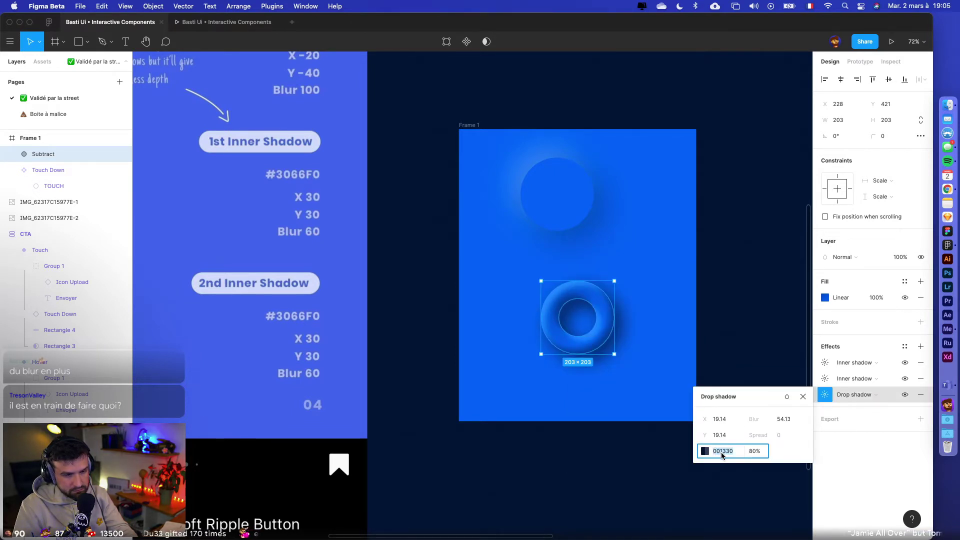
text(0060EF)
key(Return)
click(705, 452)
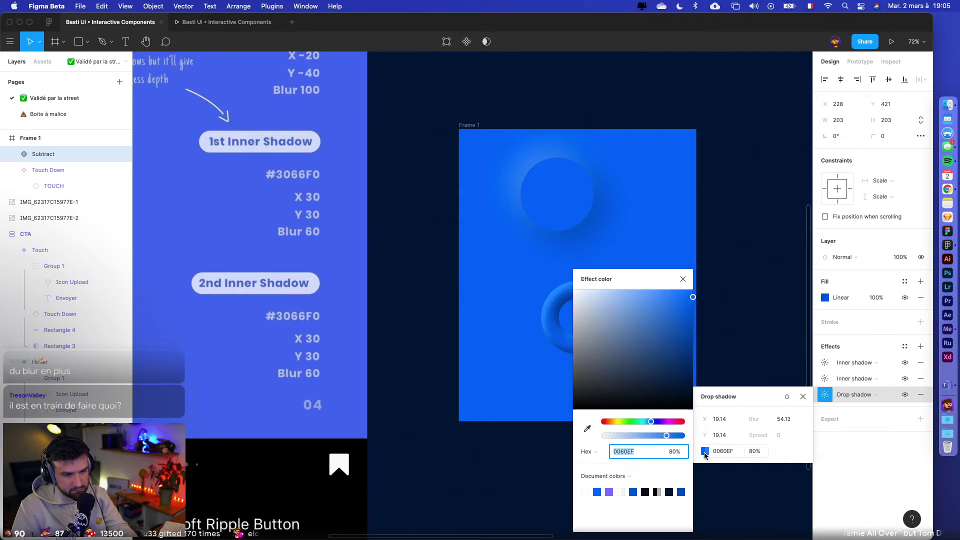
click(693, 331)
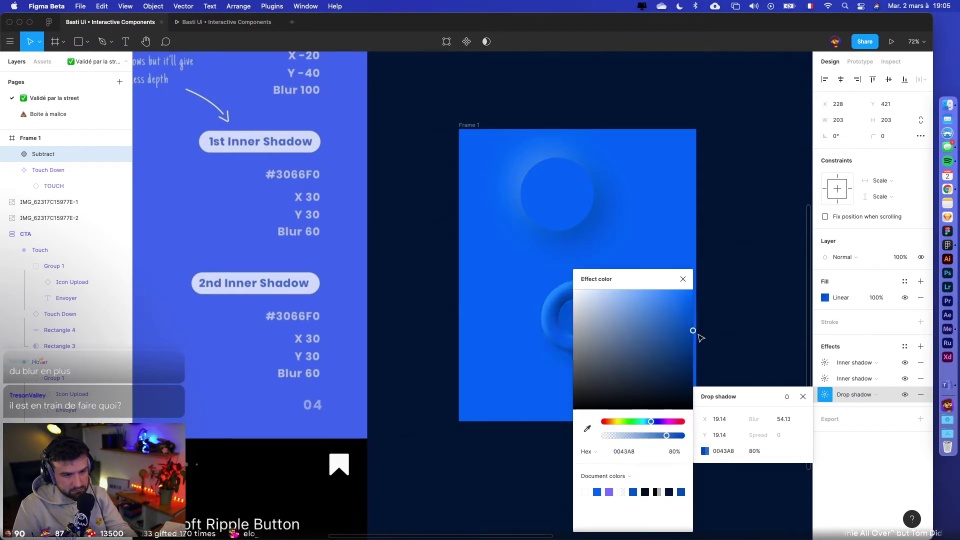
- Set the opacity of the ring's drop shadow to 100%
click(675, 451)
text(100)
key(Return)
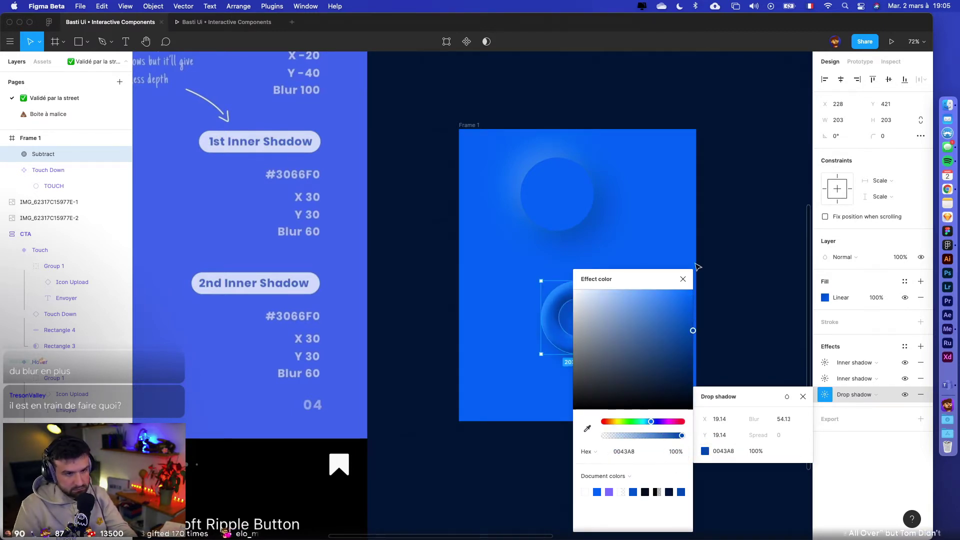
click(699, 267)
click(725, 265)
scroll(725, 265, down, 3)
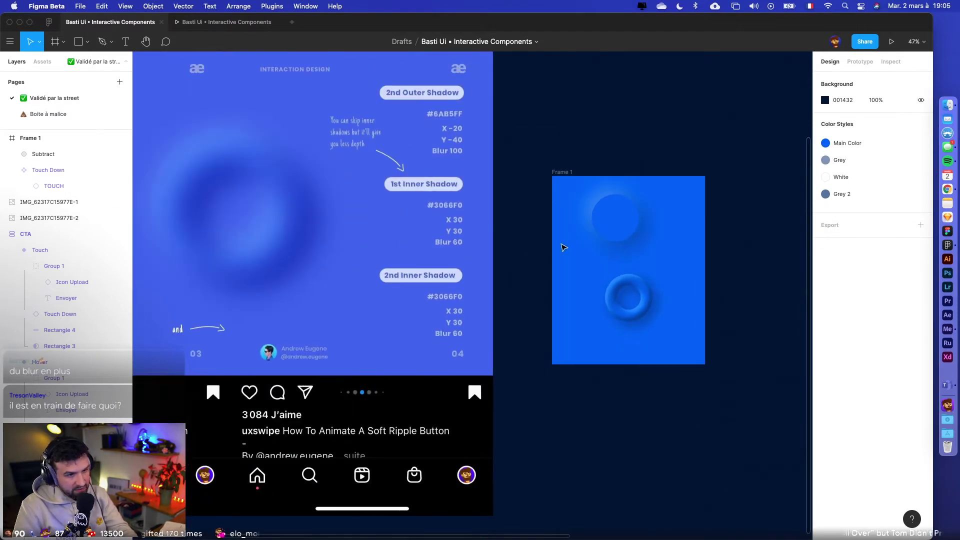
- Add a new effect to the ring and make it a layer blur
click(635, 230)
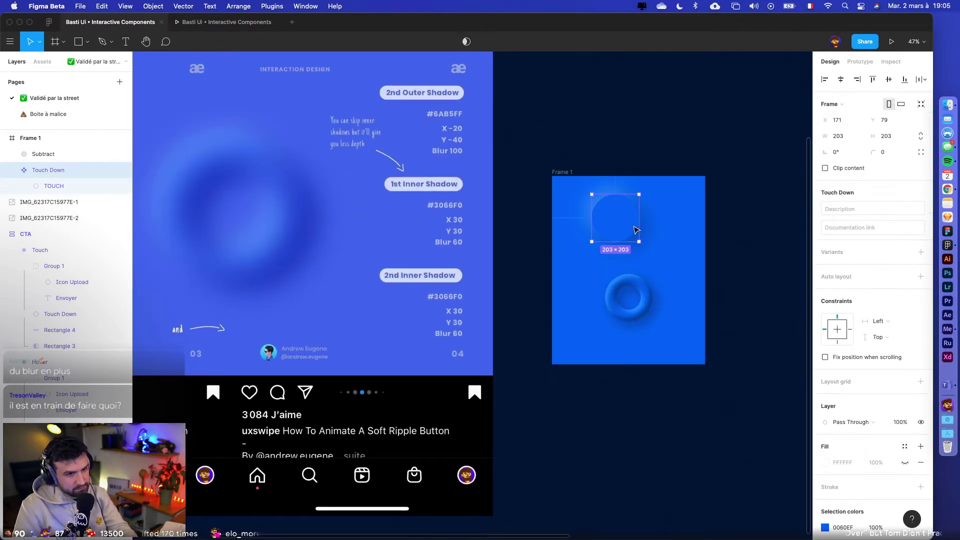
click(650, 285)
scroll(650, 285, up, 3)
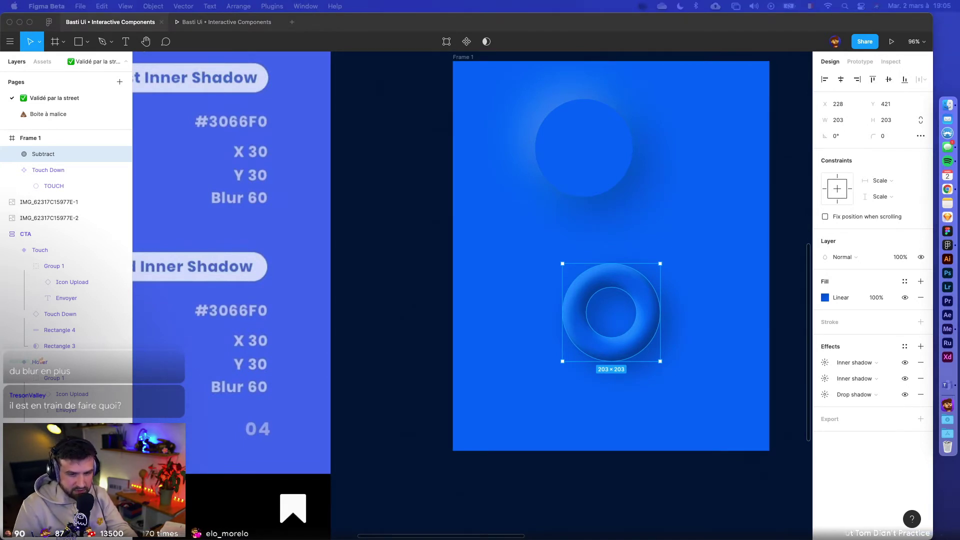
scroll(599, 331, right, 2)
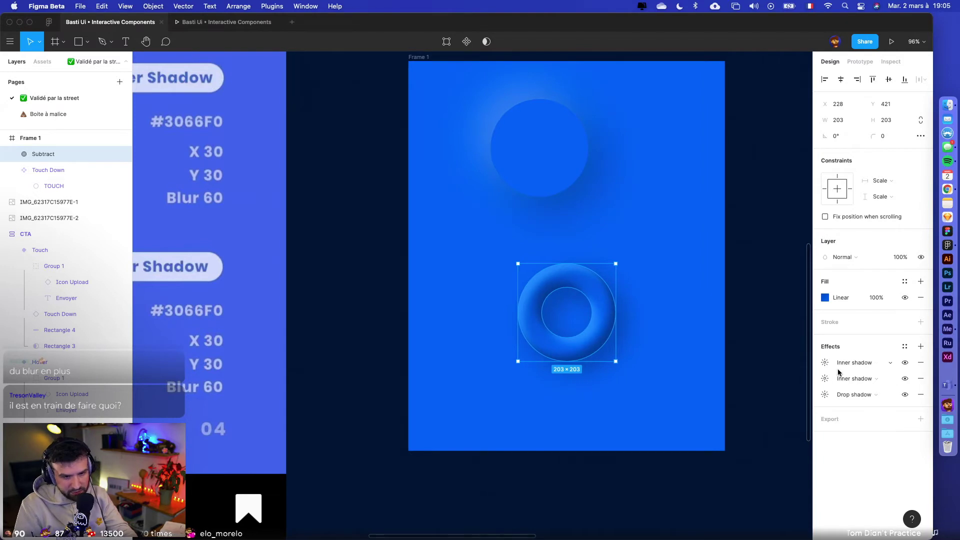
click(921, 346)
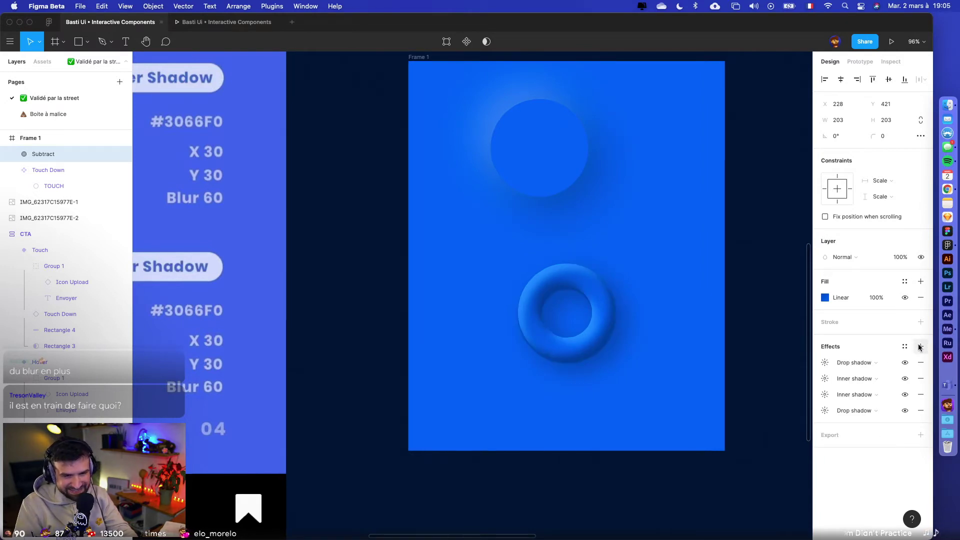
click(853, 363)
click(872, 386)
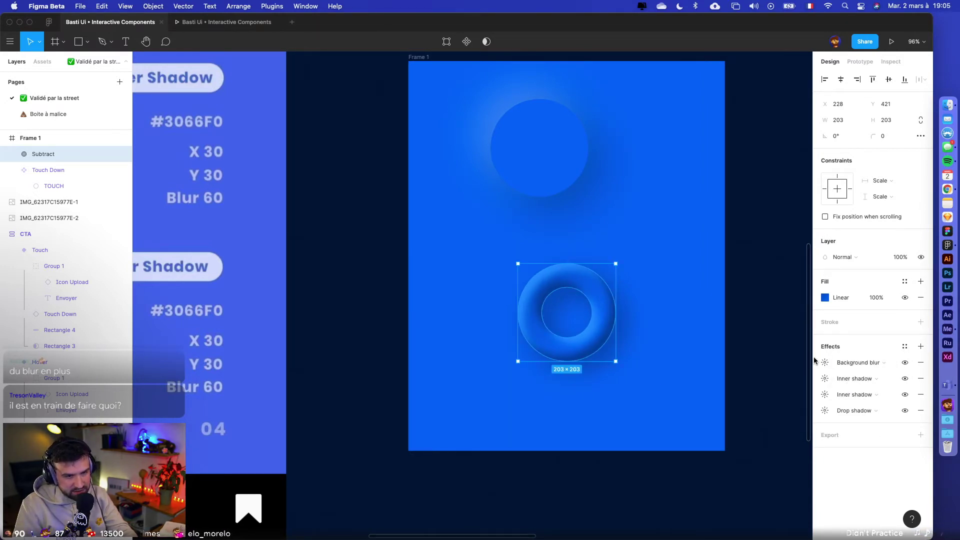
click(856, 363)
click(855, 351)
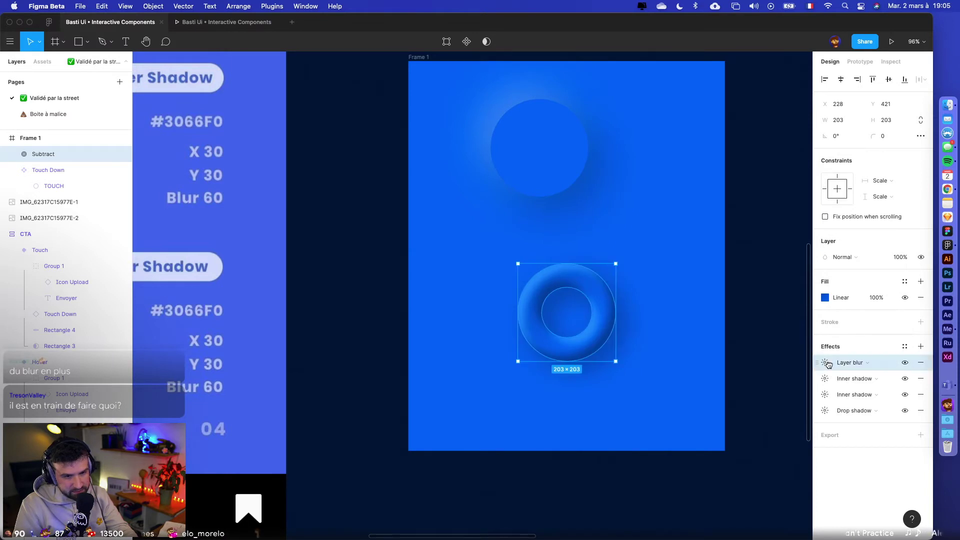
- Set the ring's layer blur to 28 and compare it with the reference image
click(263, 268)
scroll(263, 268, down, 3)
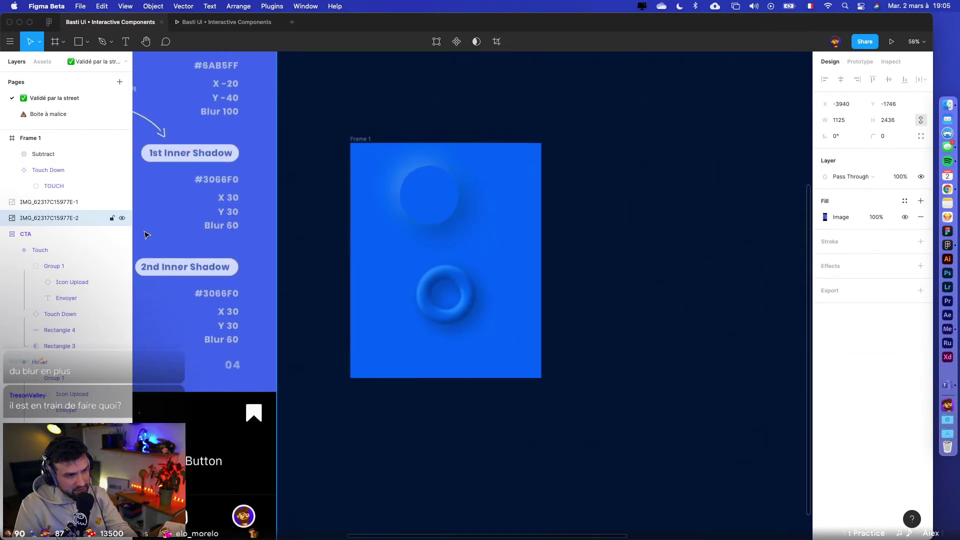
scroll(555, 304, left, 3)
click(555, 304)
click(825, 362)
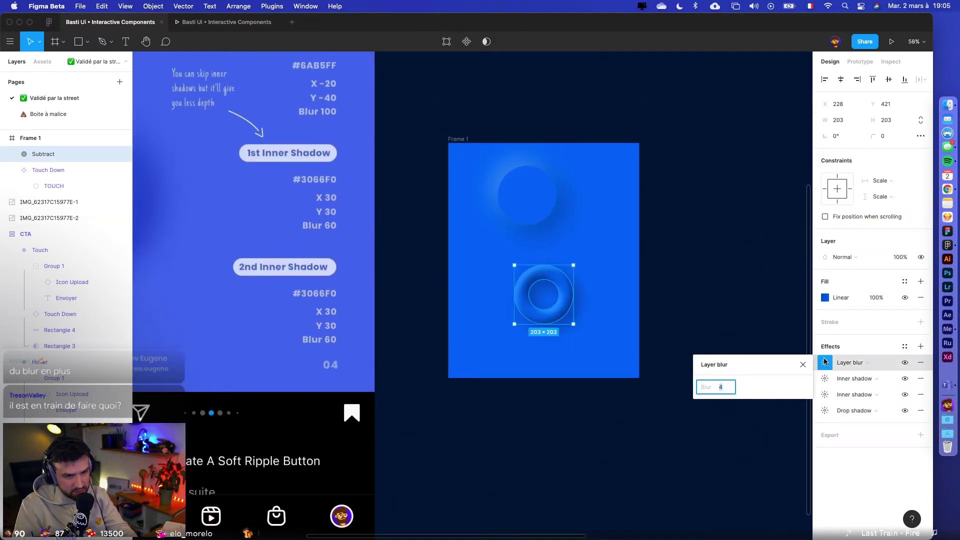
text(28)
key(Return)
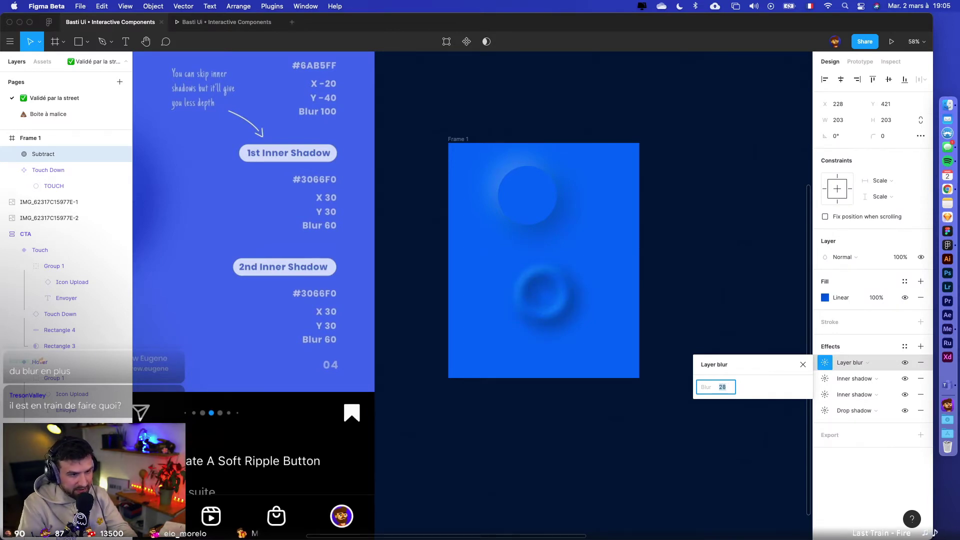
click(587, 360)
scroll(588, 361, left, 5)
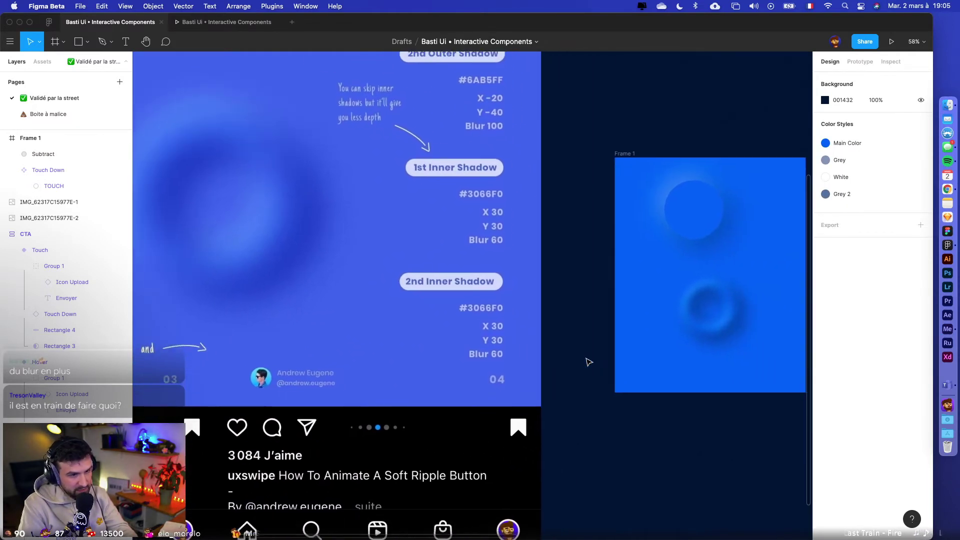
- Increase the ring's layer blur to 36
scroll(588, 361, right, 3)
click(669, 310)
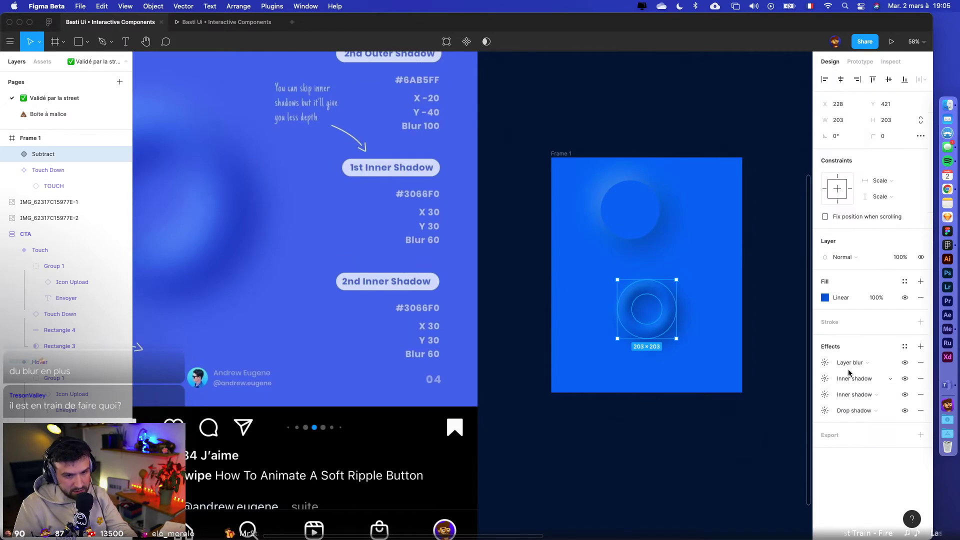
click(825, 362)
text(44)
key(Return)
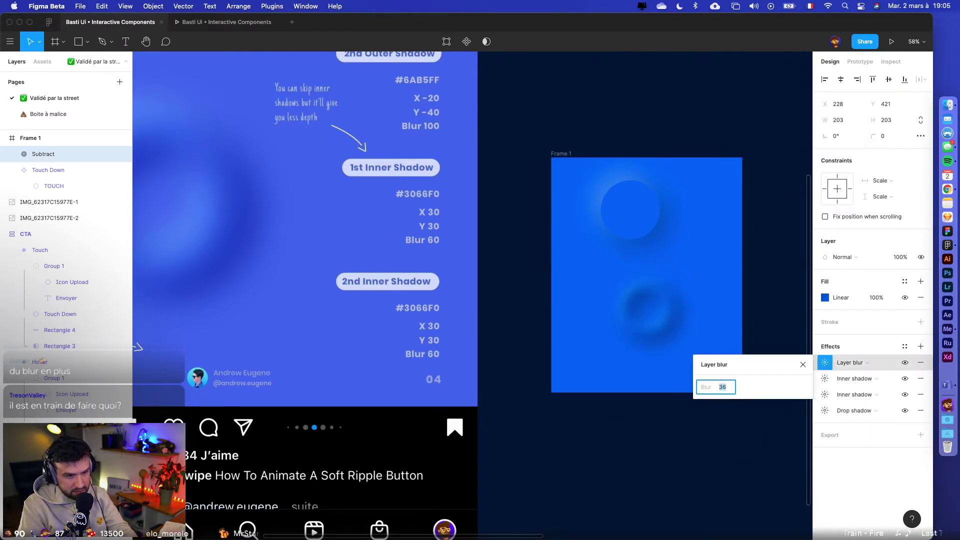
click(722, 289)
scroll(625, 295, right, 4)
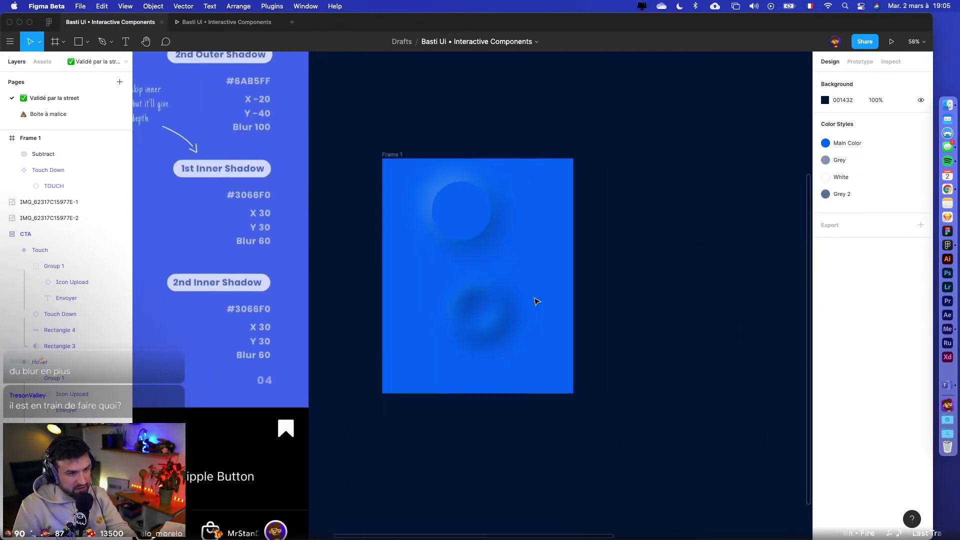
- Move the blurred ring into the Touch Down component and delete the component's original TOUCH circle
click(494, 298)
drag(495, 298, 468, 213)
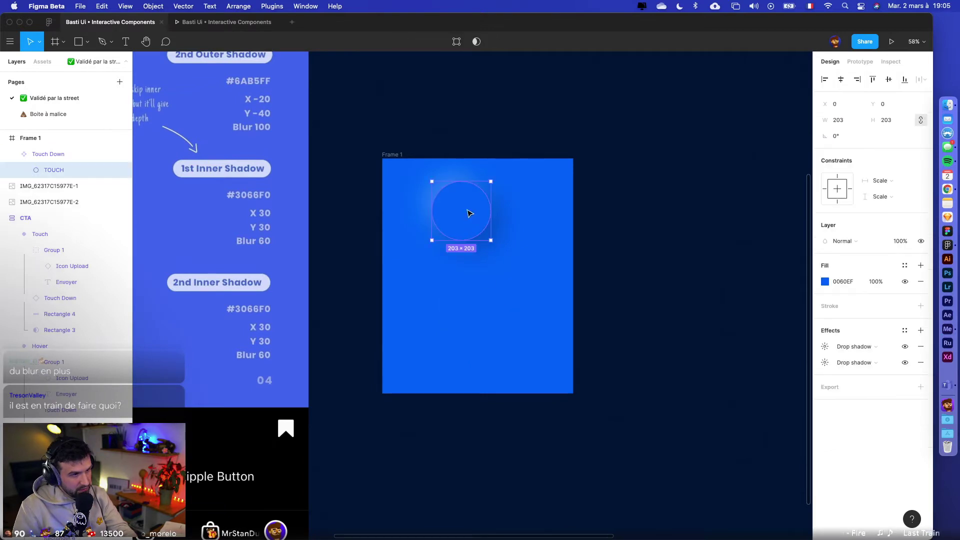
click(71, 186)
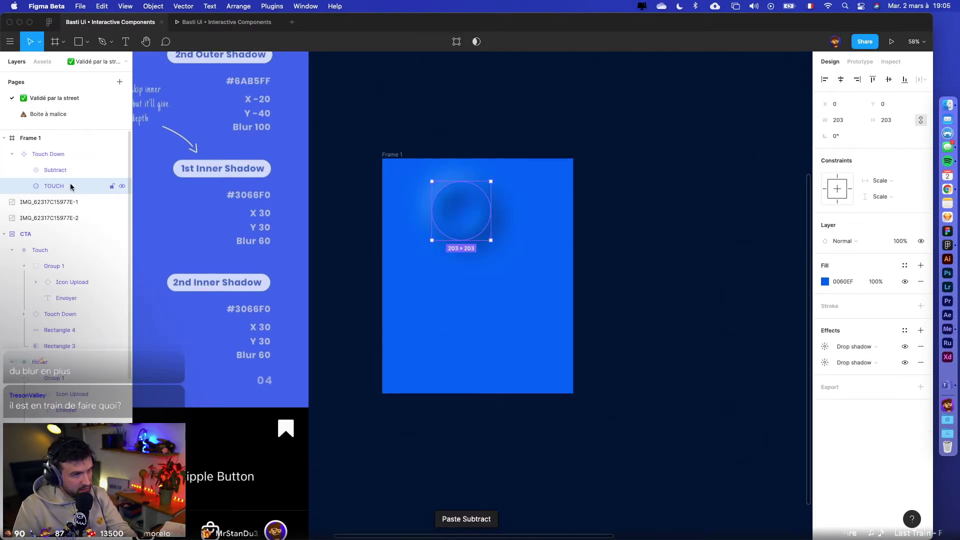
click(506, 244)
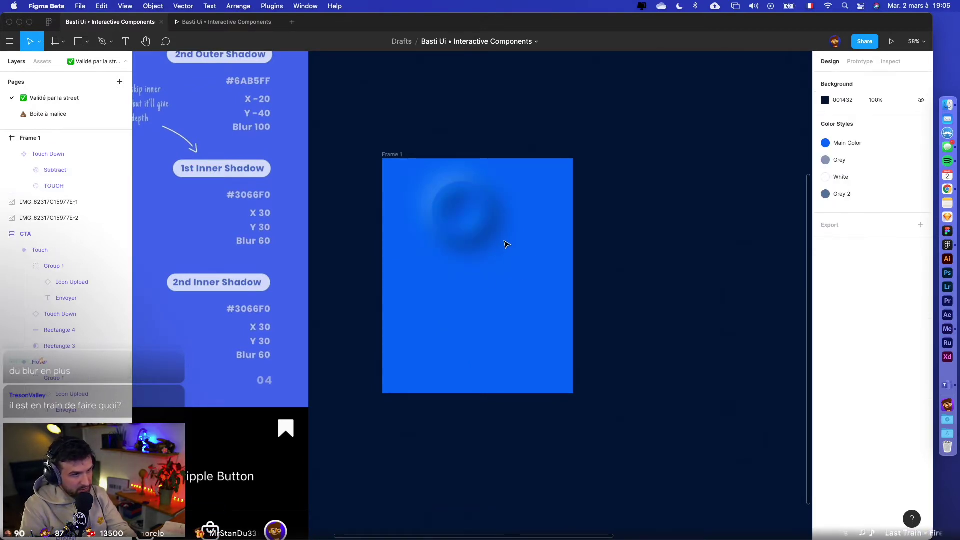
click(81, 191)
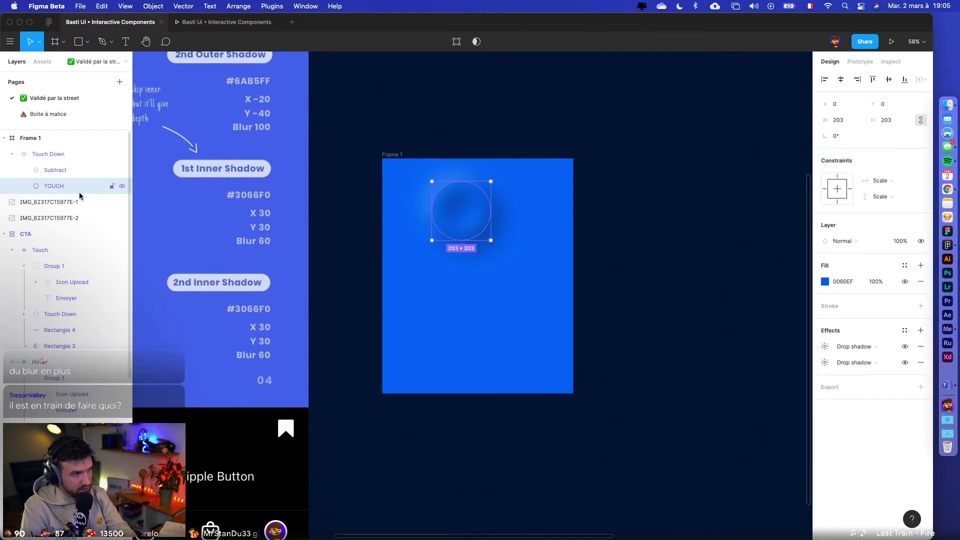
key(Delete)
- Reposition the Touch Down component near the middle of Frame 1, at X 219, Y 272
scroll(476, 290, up, 3)
click(486, 268)
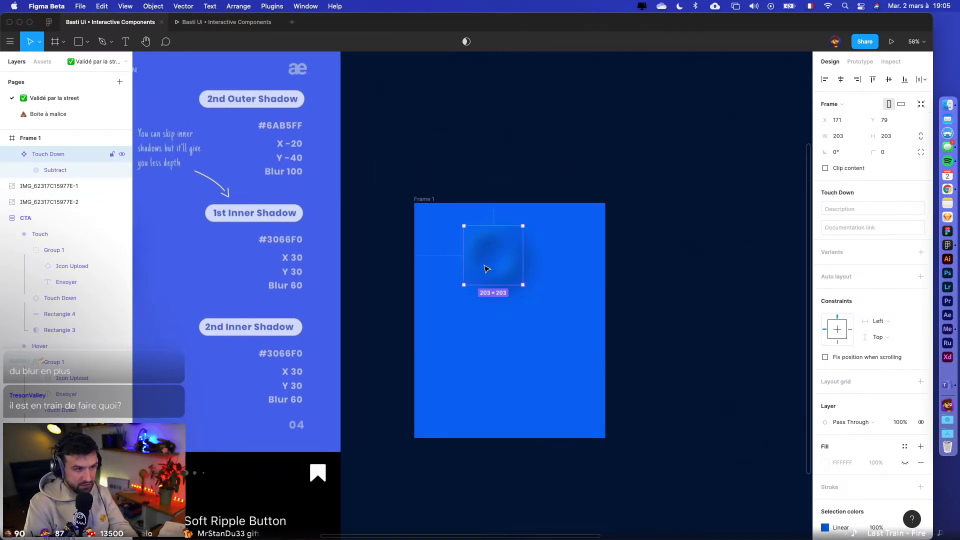
key(super+x)
key(super+v)
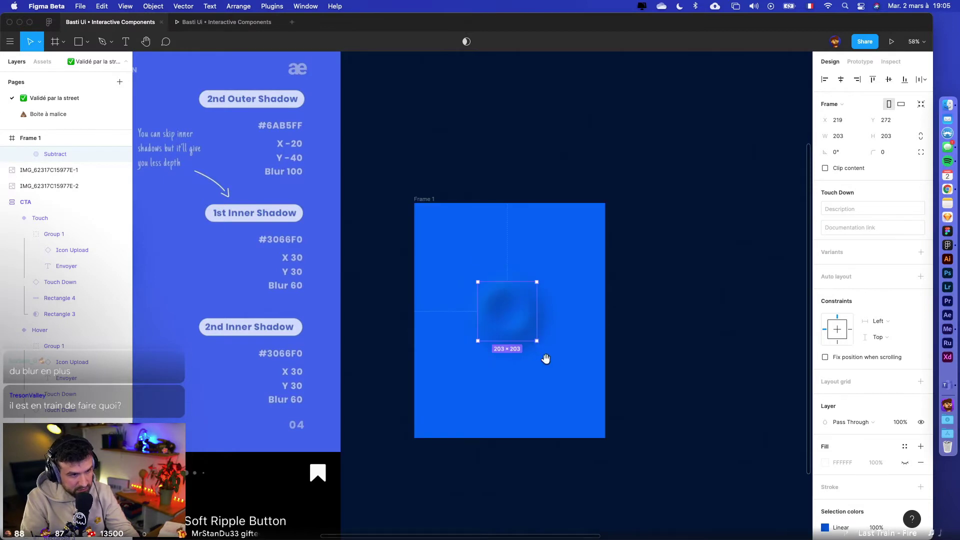
- Move Frame 1 away from the reference images to just below the CTA component set, at X -658, Y 469
scroll(509, 252, down, 1)
click(417, 183)
scroll(418, 180, down, 6)
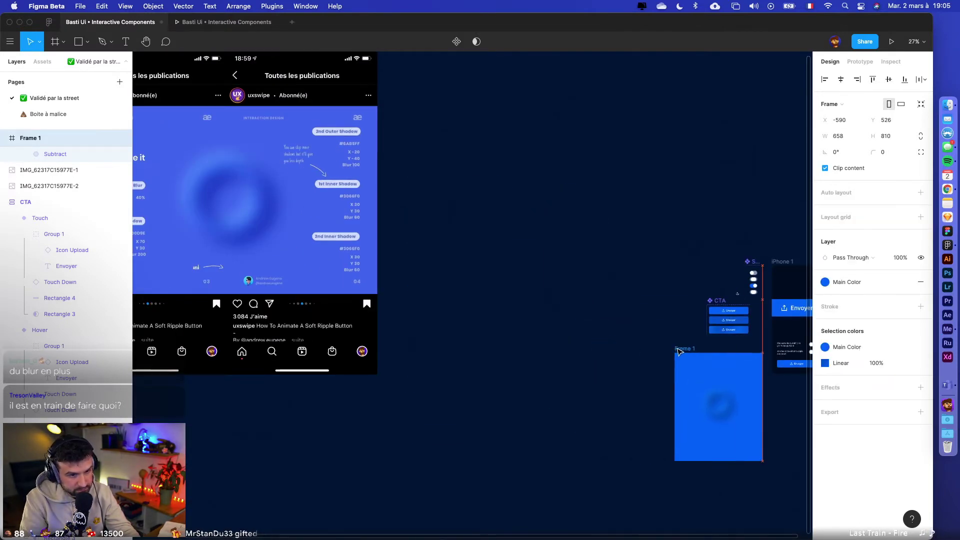
scroll(686, 363, up, 5)
scroll(543, 253, down, 2)
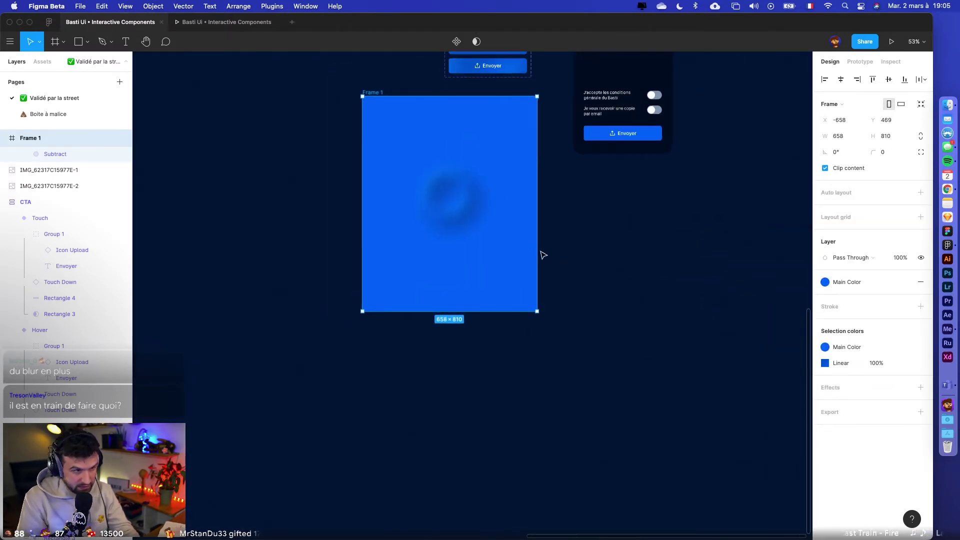
scroll(643, 321, up, 3)
scroll(643, 322, up, 3)
- Try enlarging the Touch Down component to 403 × 403 about its centre, and undo the resize
click(542, 231)
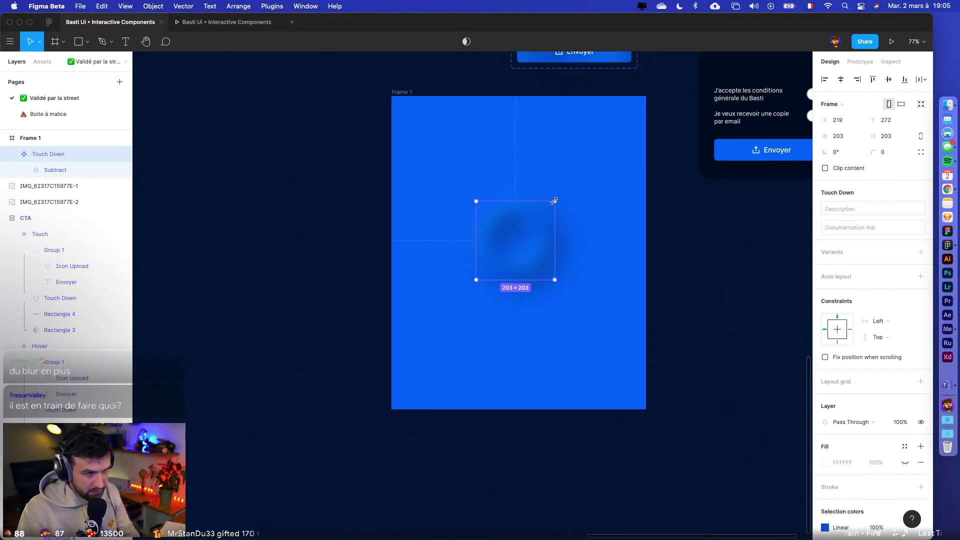
drag(554, 201, 593, 162)
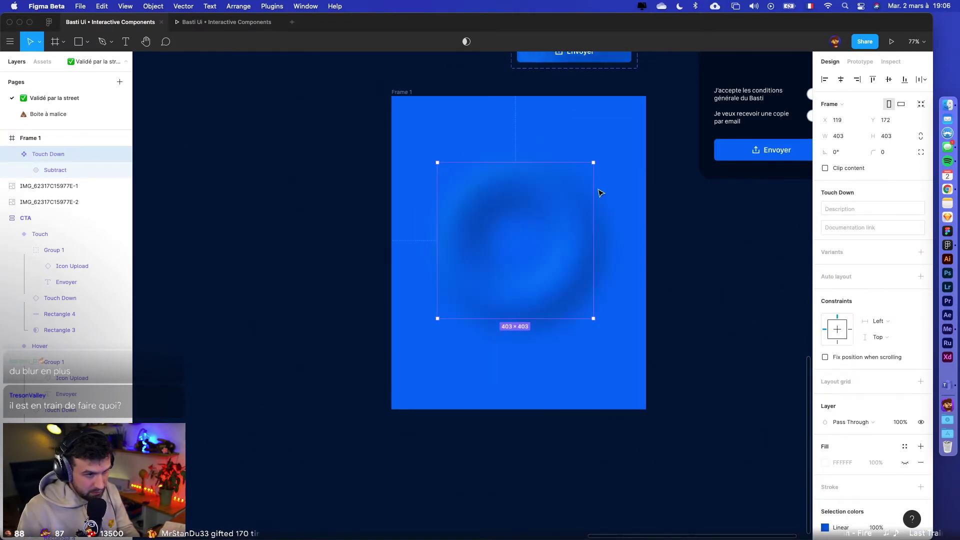
key(super+z)
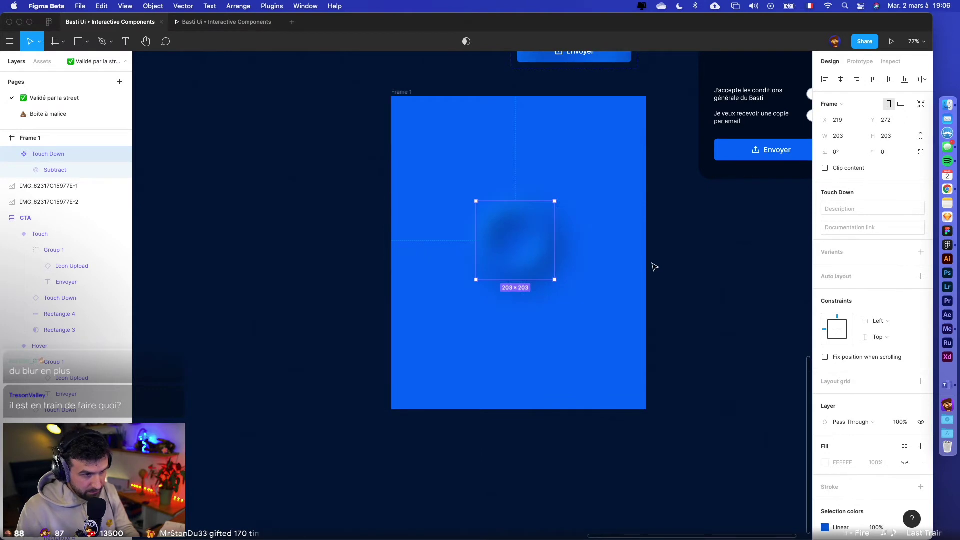
- Add auto layout to Frame 1 with 40 padding on all sides
click(406, 98)
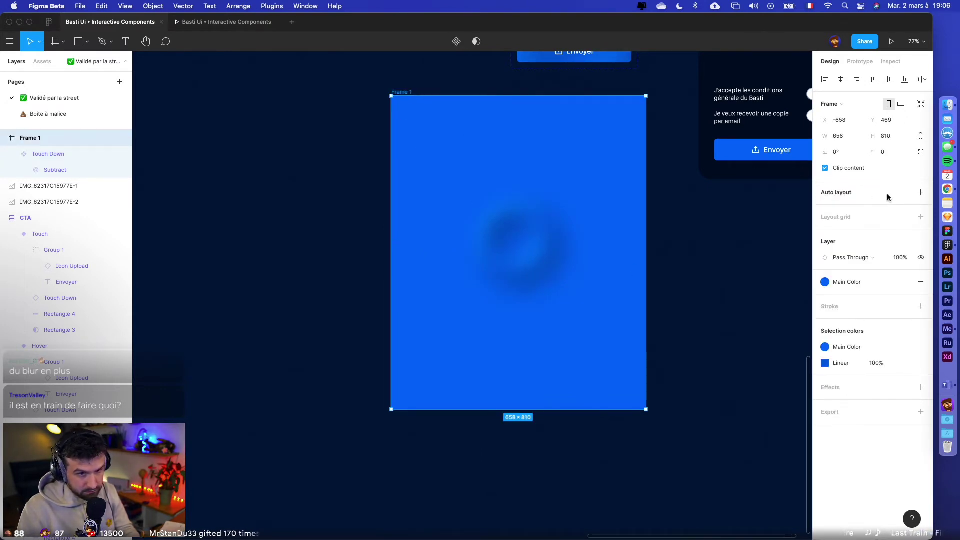
click(920, 193)
click(898, 210)
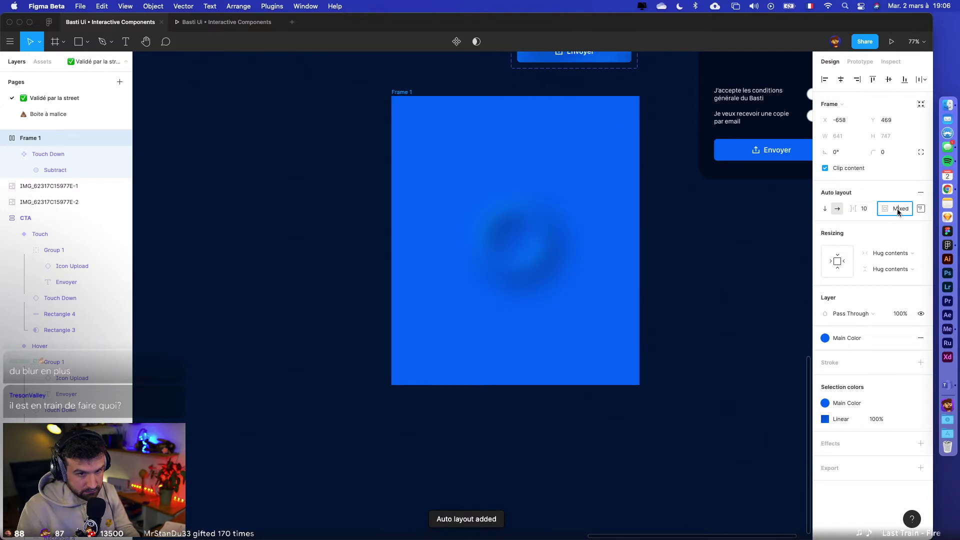
text(40)
key(Return)
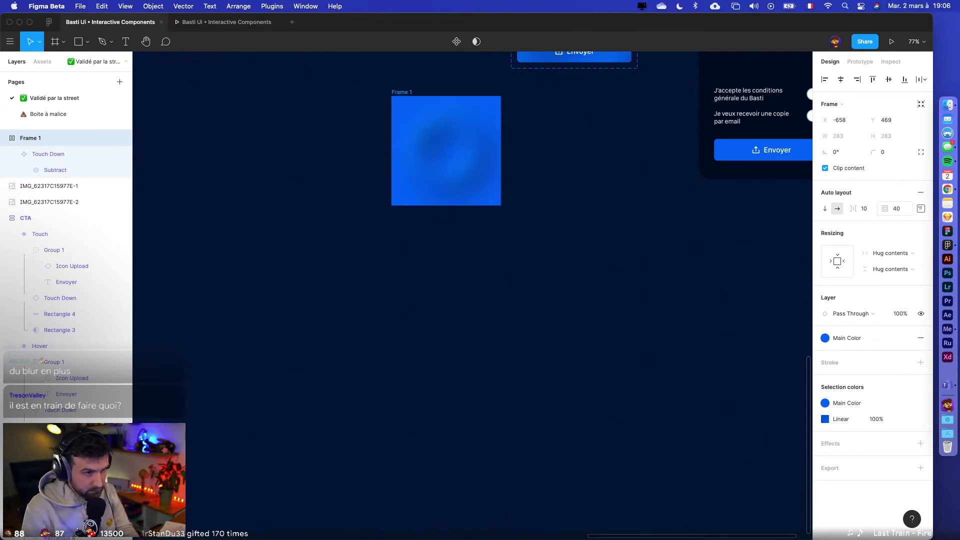
- Move the shrunken Frame 1 directly under the CTA component set, aligned with its horizontal centre
click(665, 336)
scroll(369, 154, up, 3)
drag(370, 159, 525, 164)
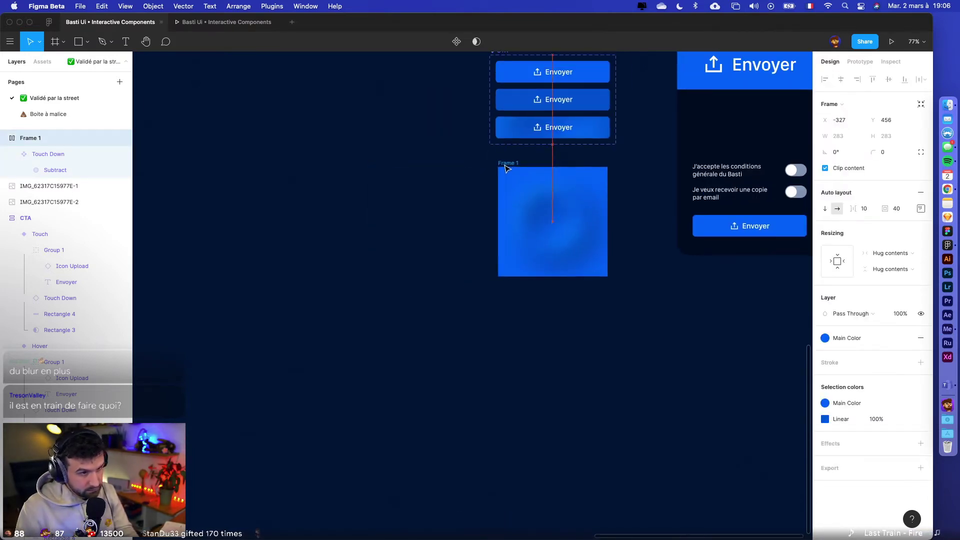
click(602, 315)
scroll(497, 370, right, 3)
scroll(497, 371, up, 2)
- Scale the Touch Down instance inside the Touch variant down slightly with the Scale tool
click(445, 275)
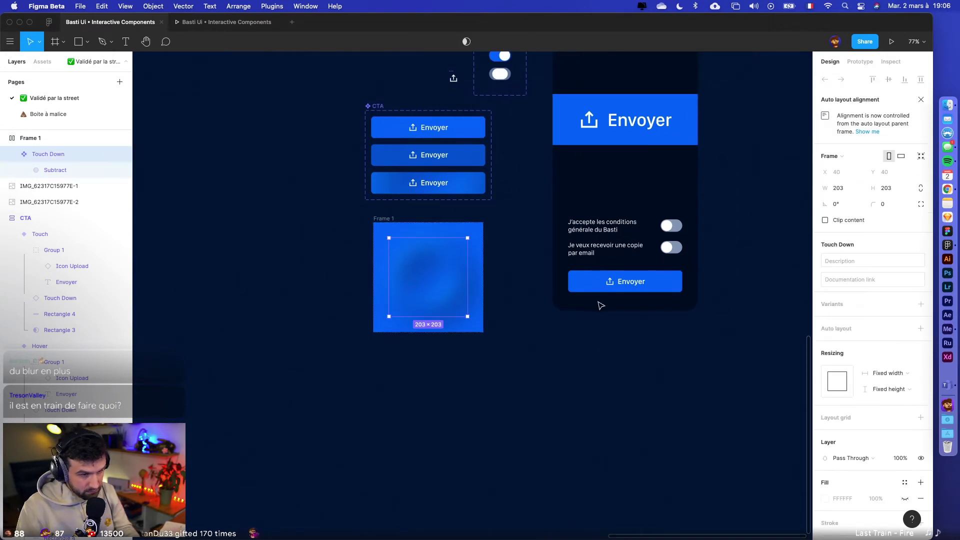
scroll(444, 190, up, 5)
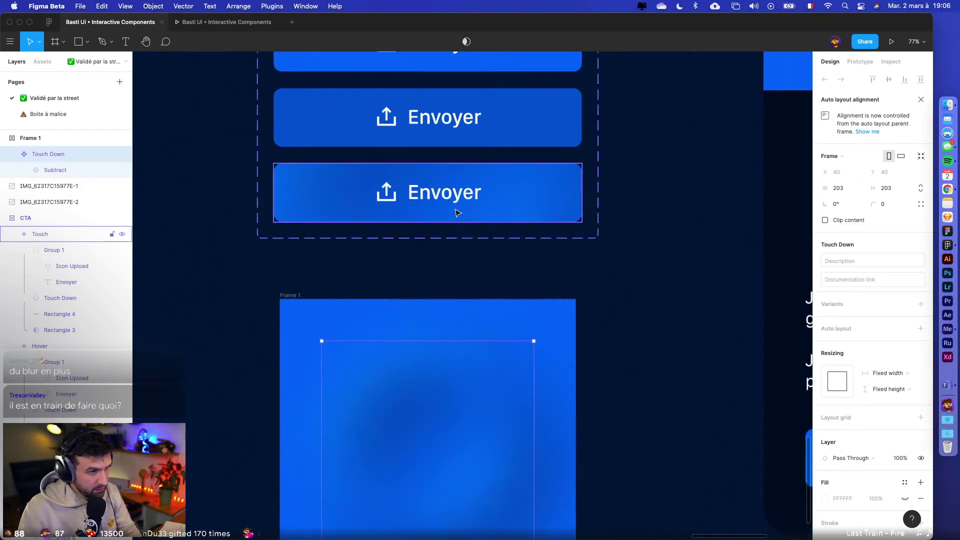
scroll(457, 213, up, 2)
click(511, 242)
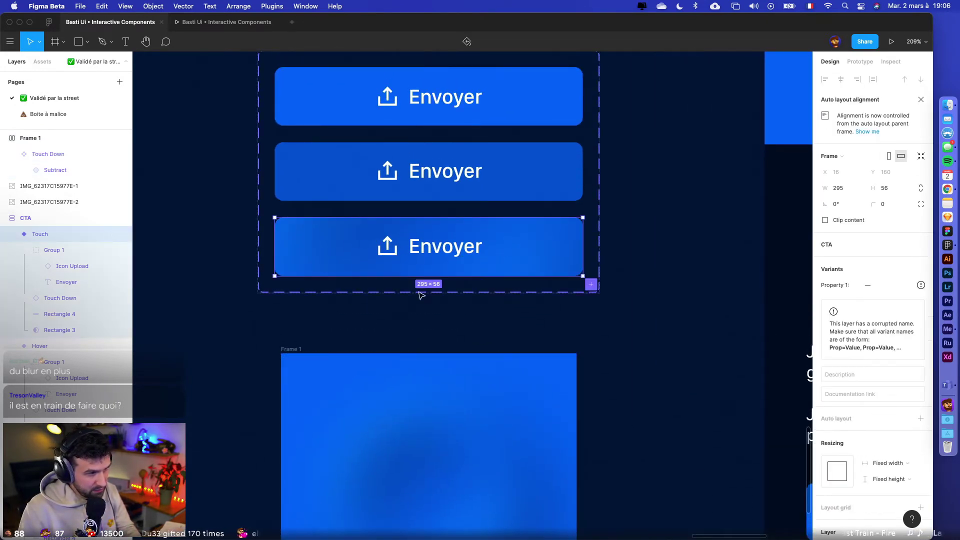
click(80, 298)
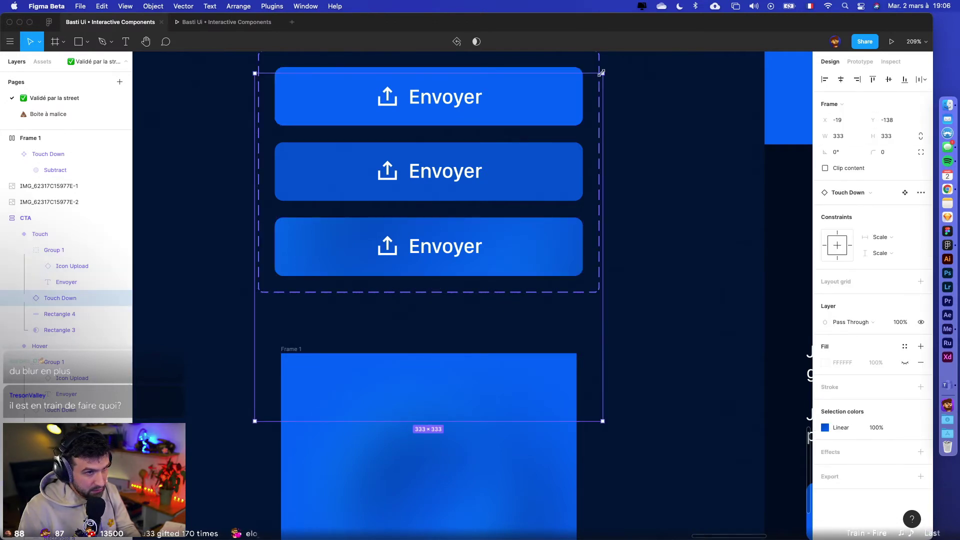
key(k)
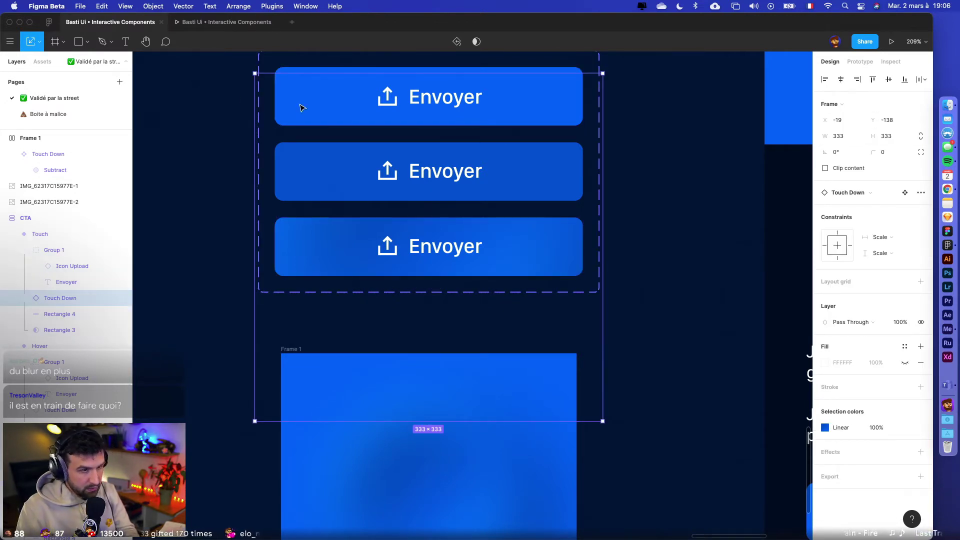
drag(603, 70, 588, 90)
click(643, 190)
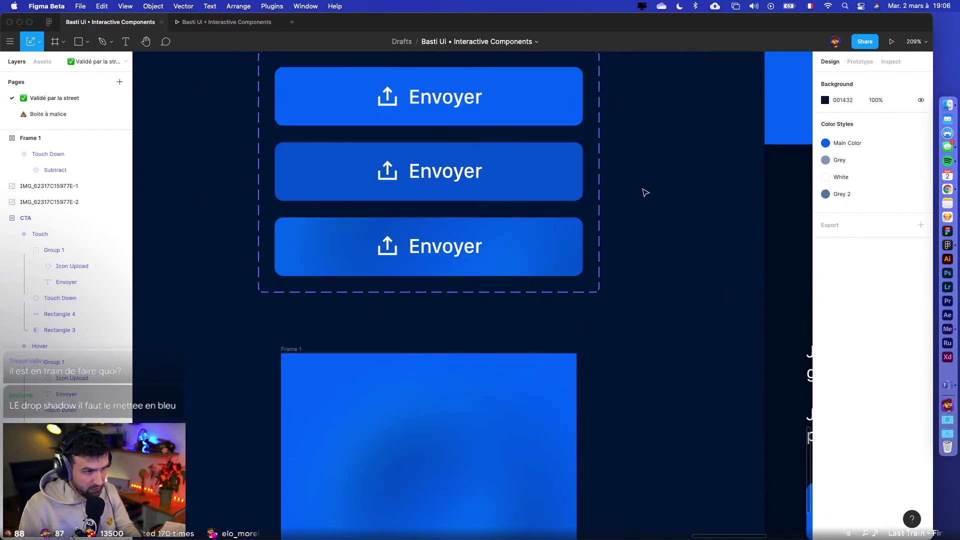
- Preview the Envoyer button in the prototype and return to the design file
scroll(626, 196, down, 3)
scroll(626, 200, up, 2)
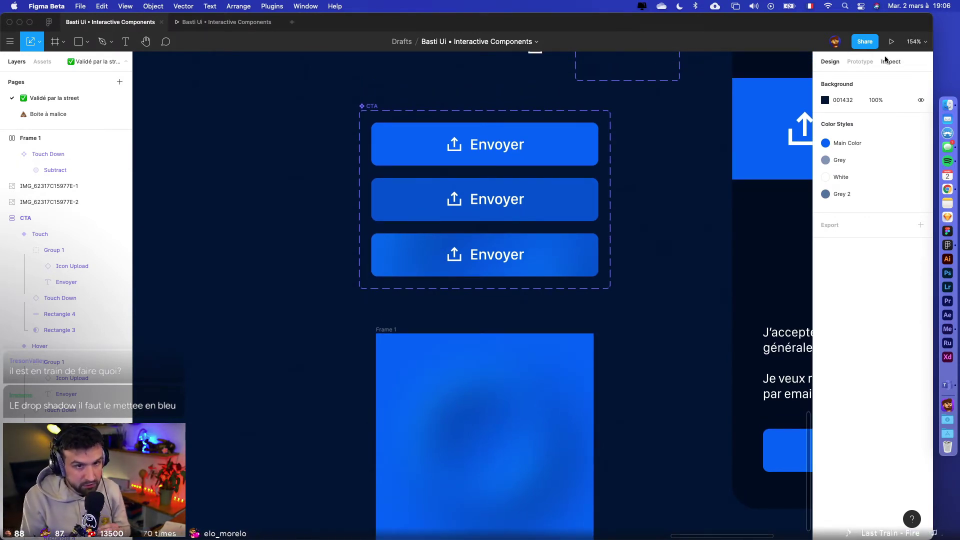
click(892, 42)
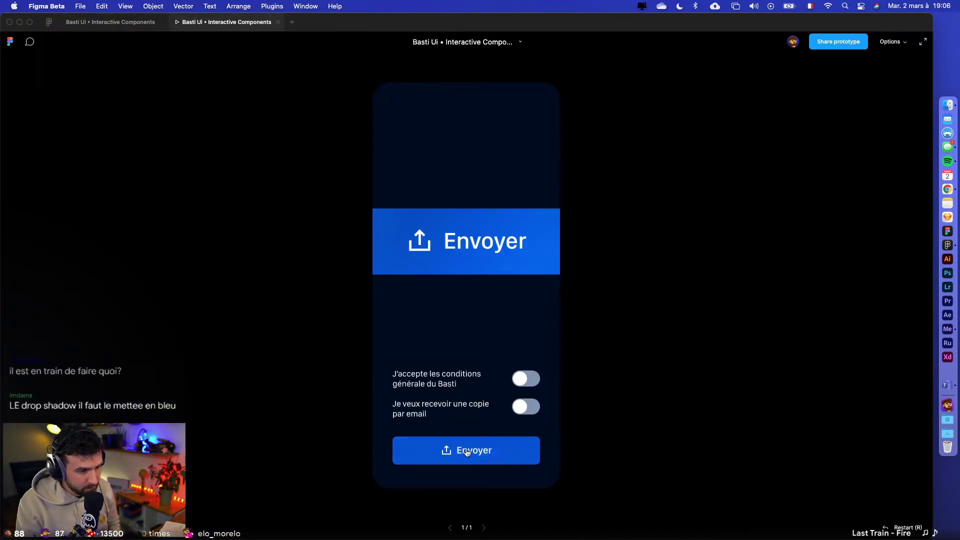
click(109, 23)
- Recolour the Subtract ring's linear gradient from dark blue 002255 to blue 0058DC
scroll(482, 375, down, 5)
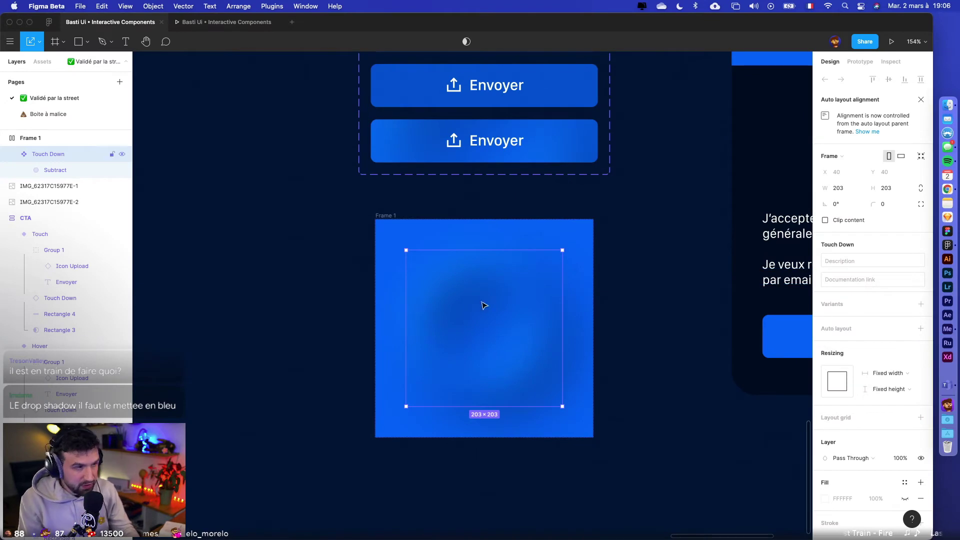
scroll(468, 349, right, 2)
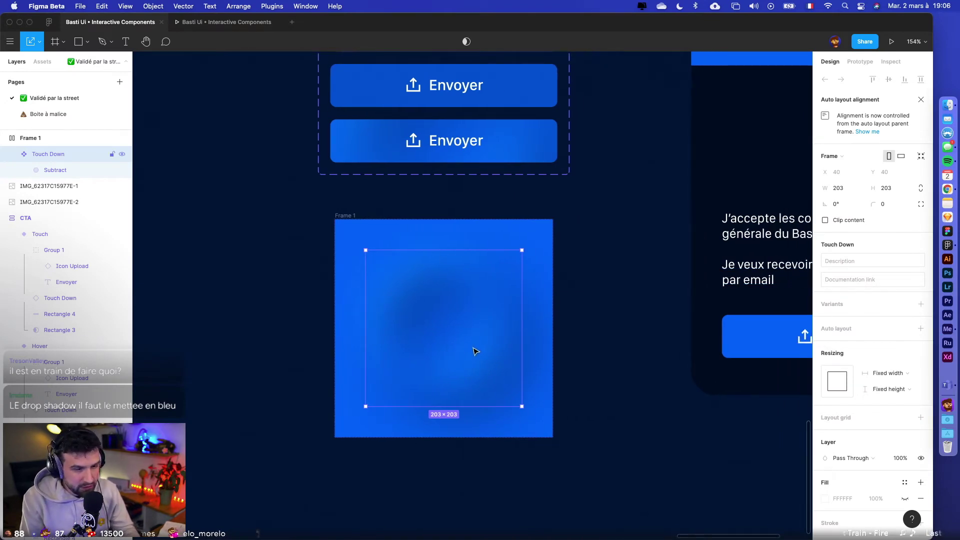
double_click(424, 306)
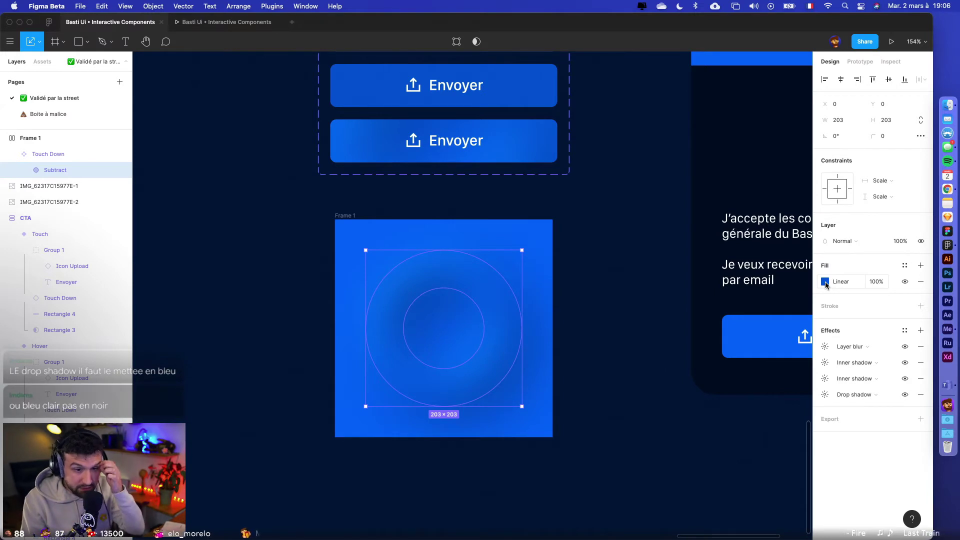
click(696, 391)
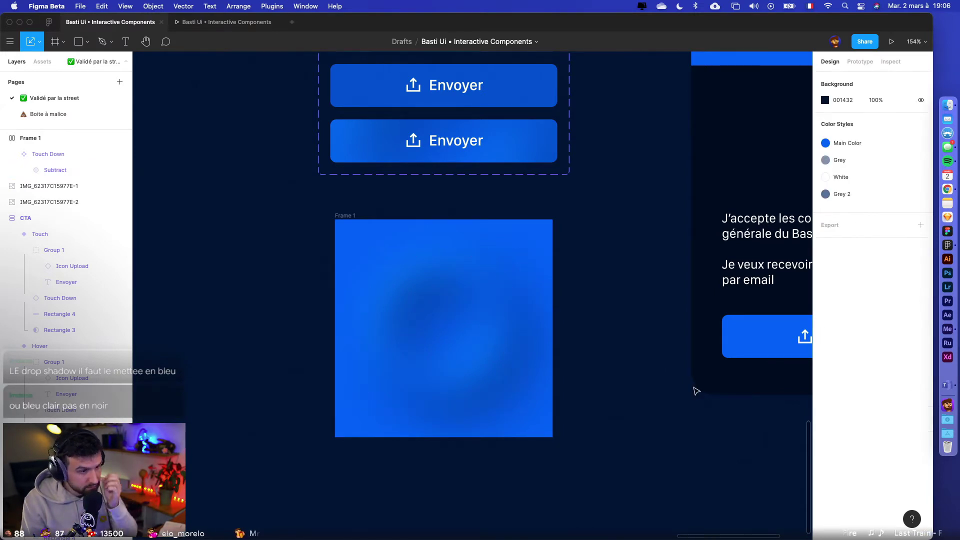
click(489, 332)
click(825, 282)
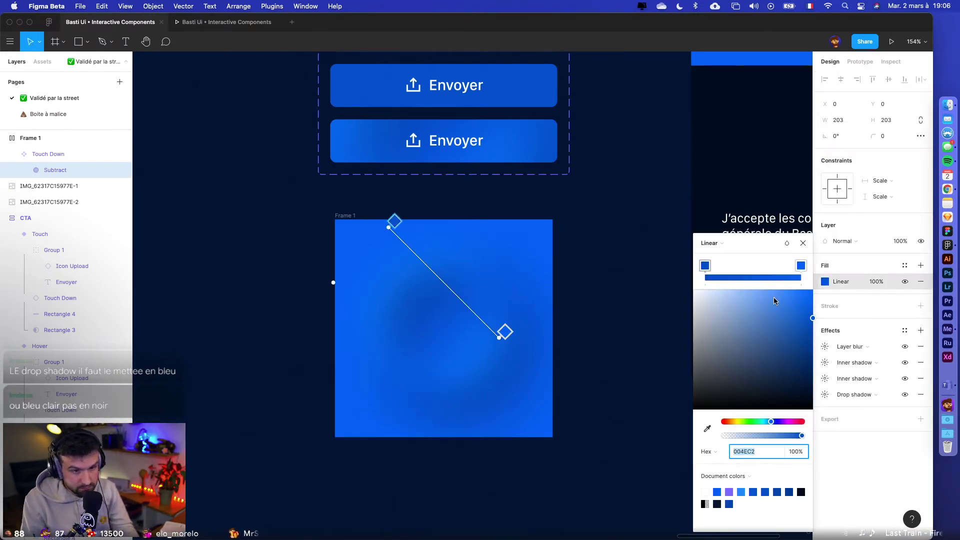
mouse_move(813, 320)
mouse_down()
mouse_move(820, 396)
mouse_move(820, 372)
mouse_up()
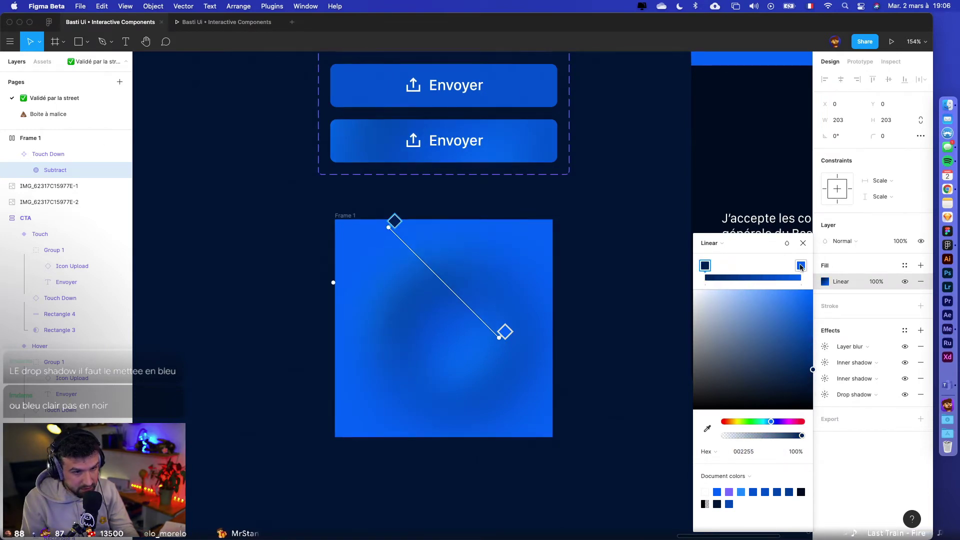
click(801, 269)
mouse_move(814, 300)
mouse_down()
mouse_move(815, 290)
mouse_move(817, 314)
mouse_up()
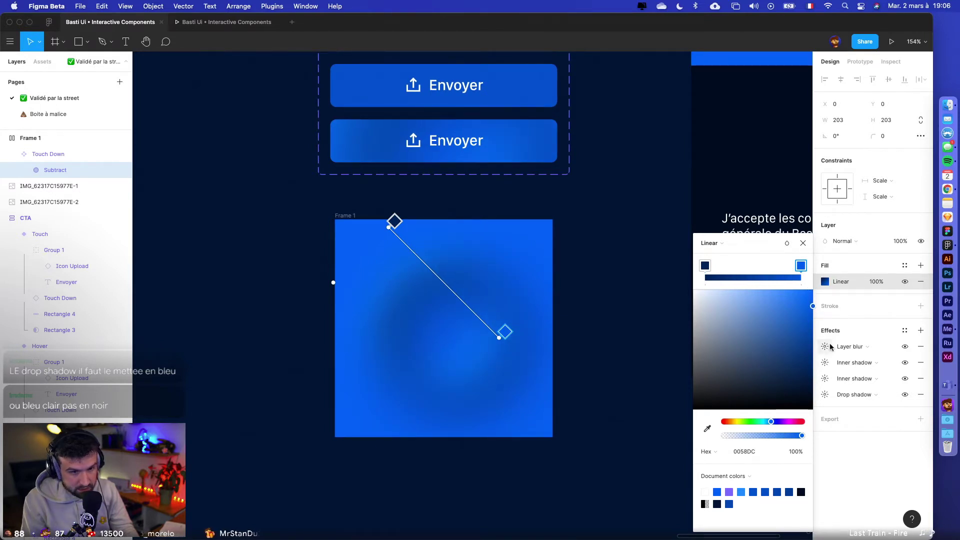
- Briefly hide and restore the ring's layer blur, and darken the colour of the inner shadow with negative offsets
click(905, 347)
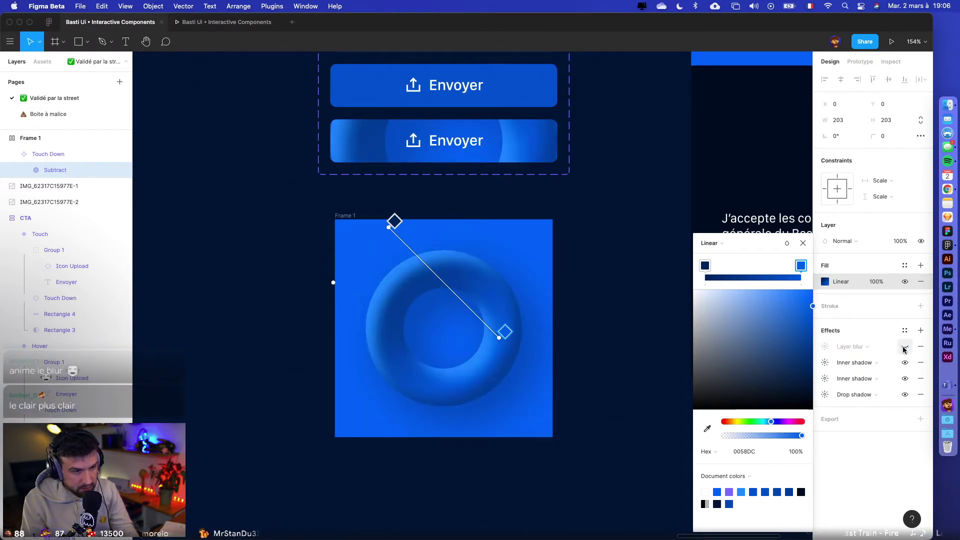
click(905, 347)
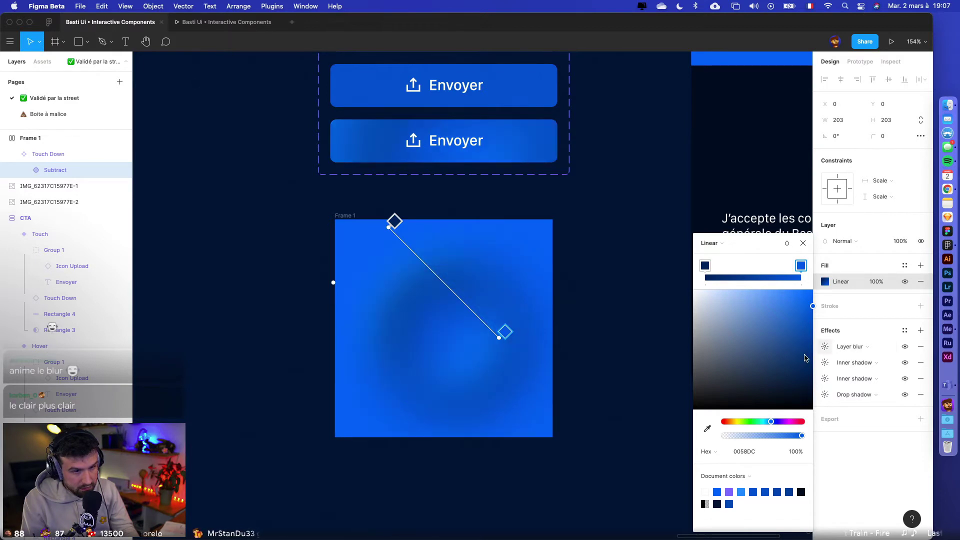
click(826, 363)
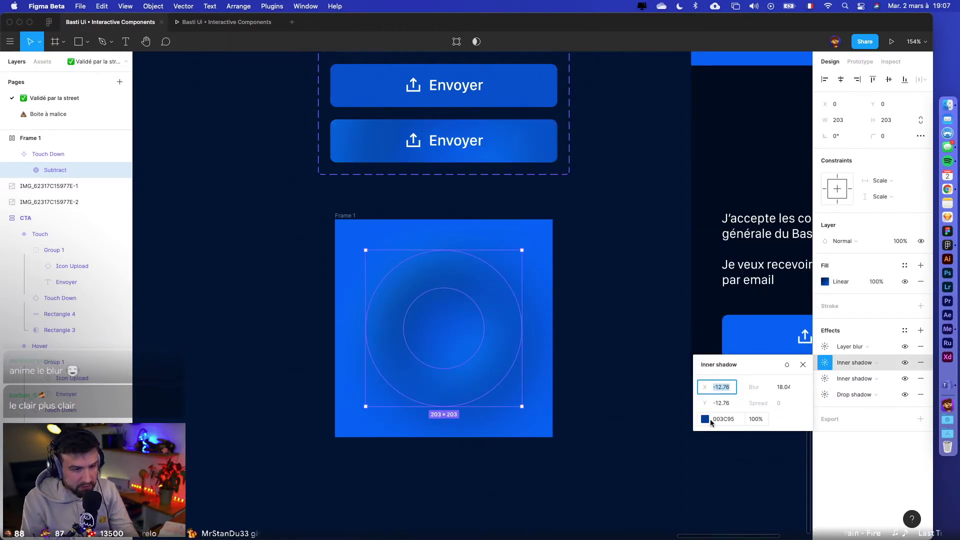
click(706, 419)
mouse_move(693, 339)
mouse_down()
mouse_move(693, 370)
mouse_move(696, 353)
mouse_up()
- Lighten the ring's inner shadow with positive offsets to pale blue 95ACFF
click(825, 379)
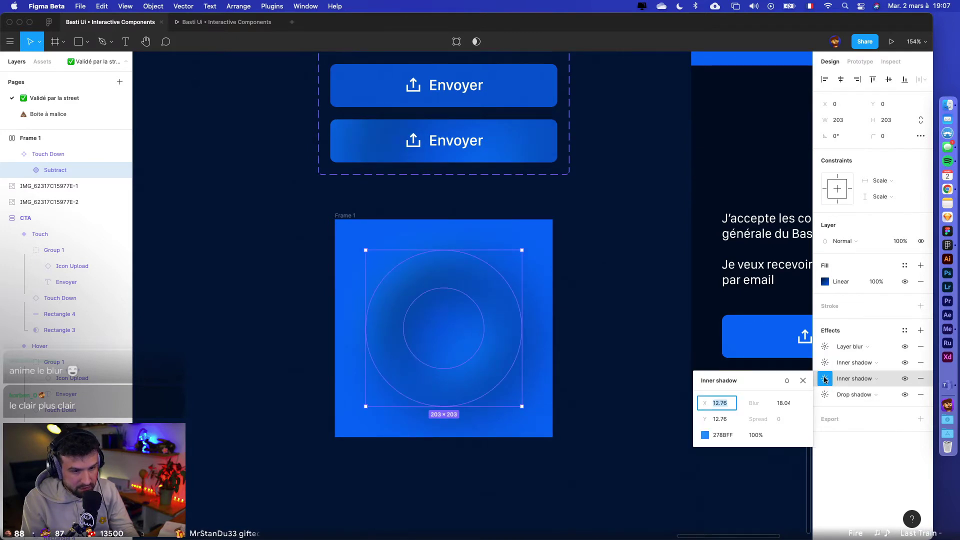
click(705, 434)
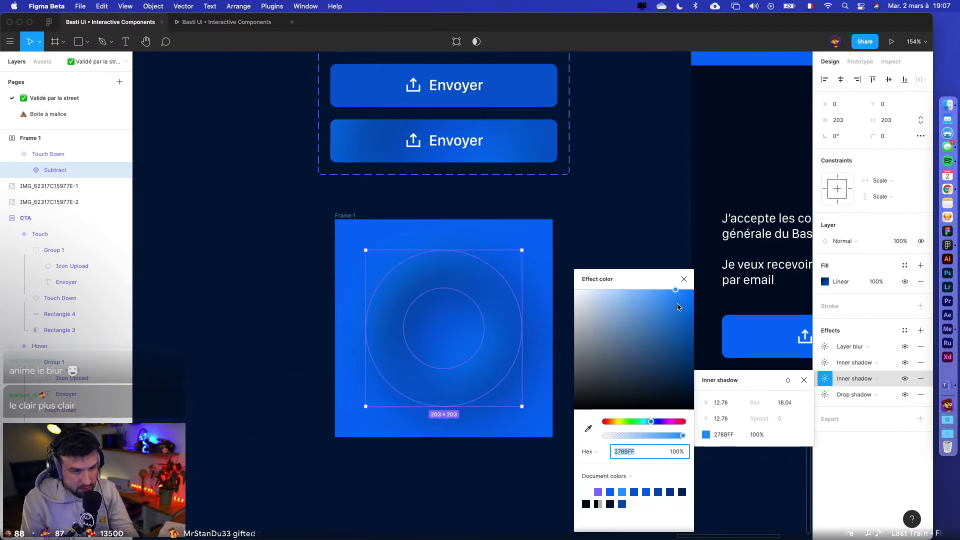
drag(679, 306, 647, 285)
drag(651, 421, 655, 422)
click(652, 423)
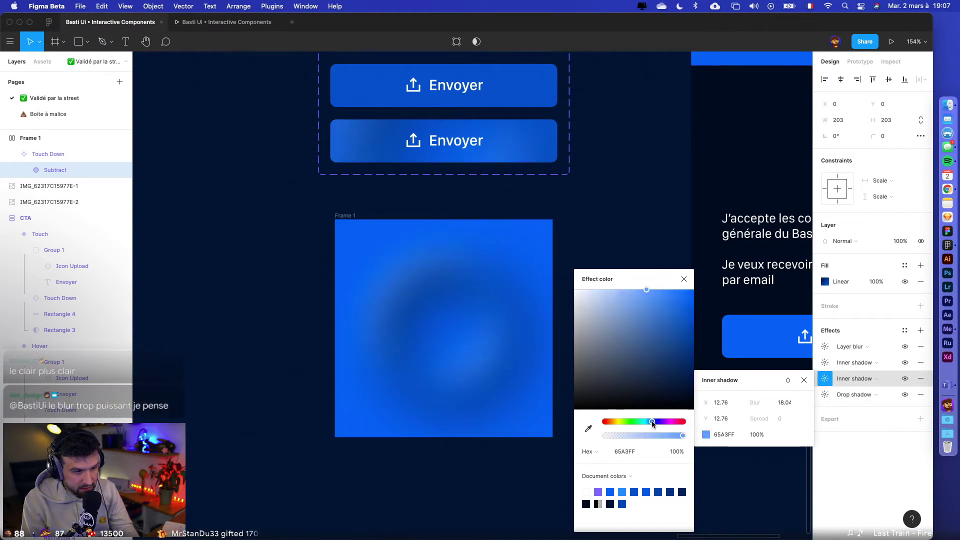
drag(645, 295, 636, 289)
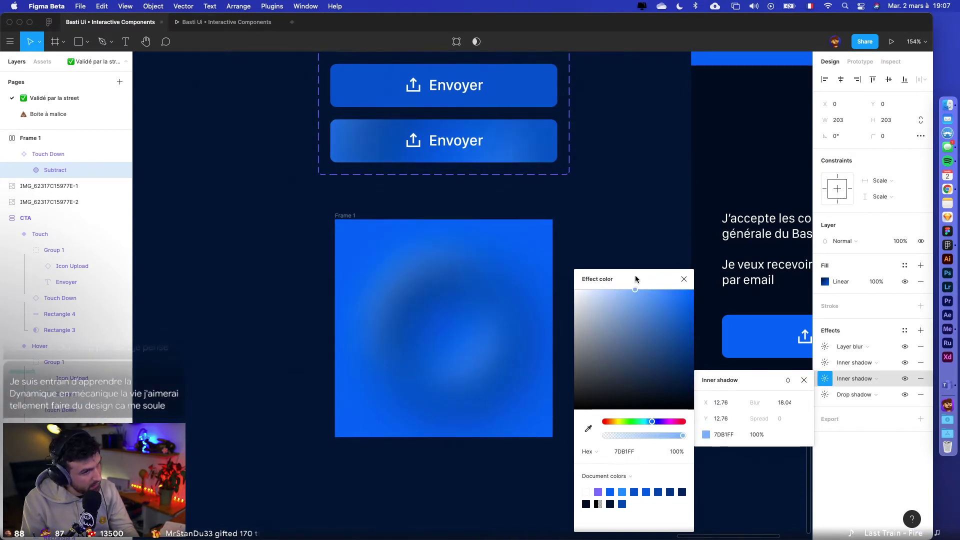
click(651, 290)
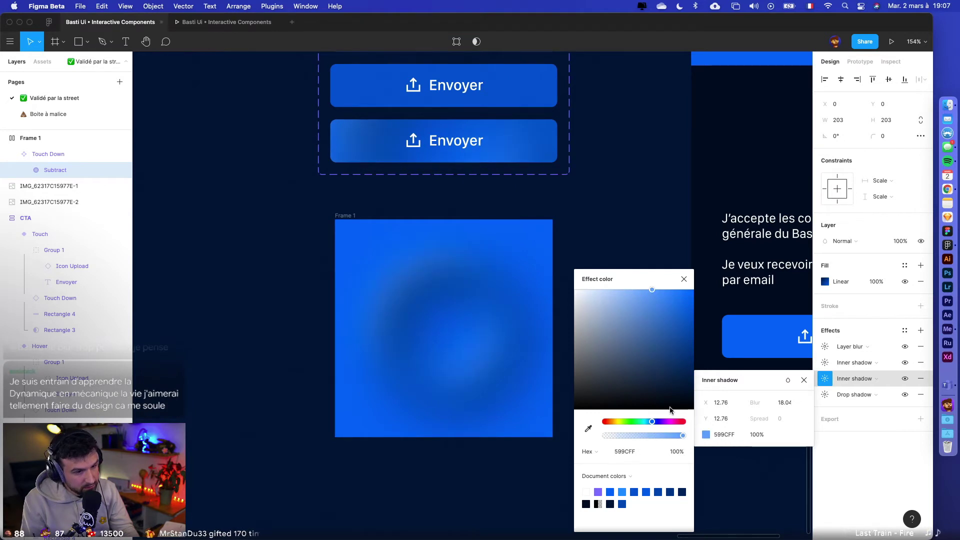
mouse_move(616, 291)
mouse_down()
mouse_move(581, 274)
mouse_move(625, 277)
mouse_up()
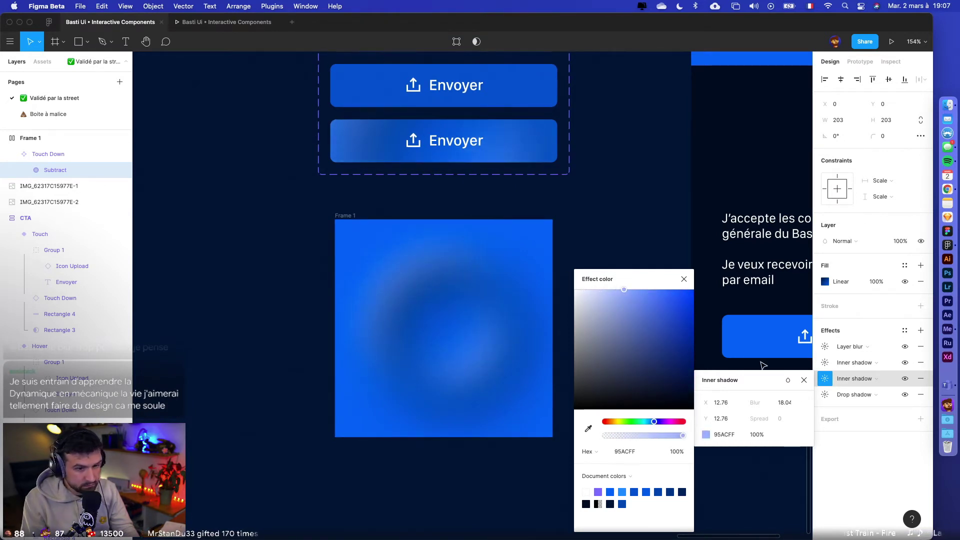
click(825, 396)
click(654, 312)
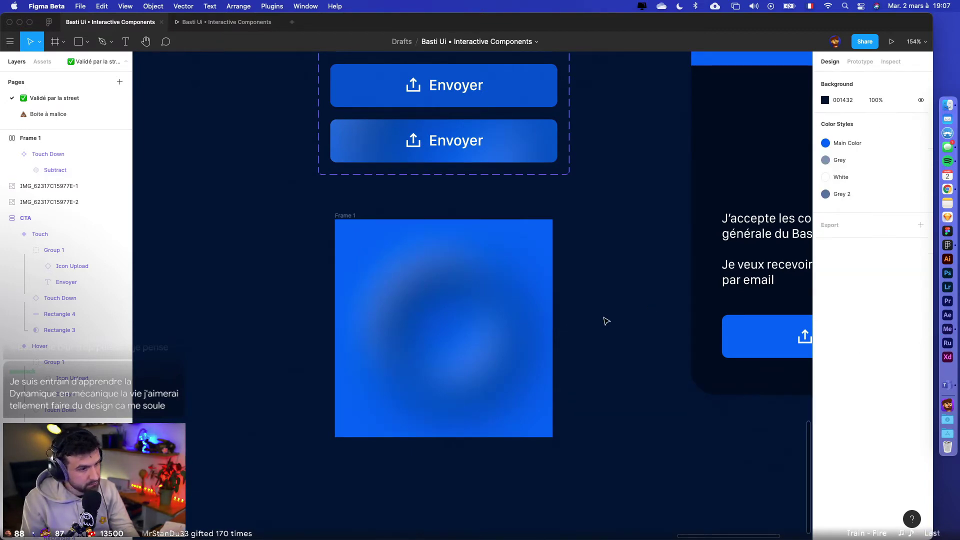
- Set the Smart animate duration of the Hover variant's click transition to Touch to 1500 ms
scroll(605, 320, down, 5)
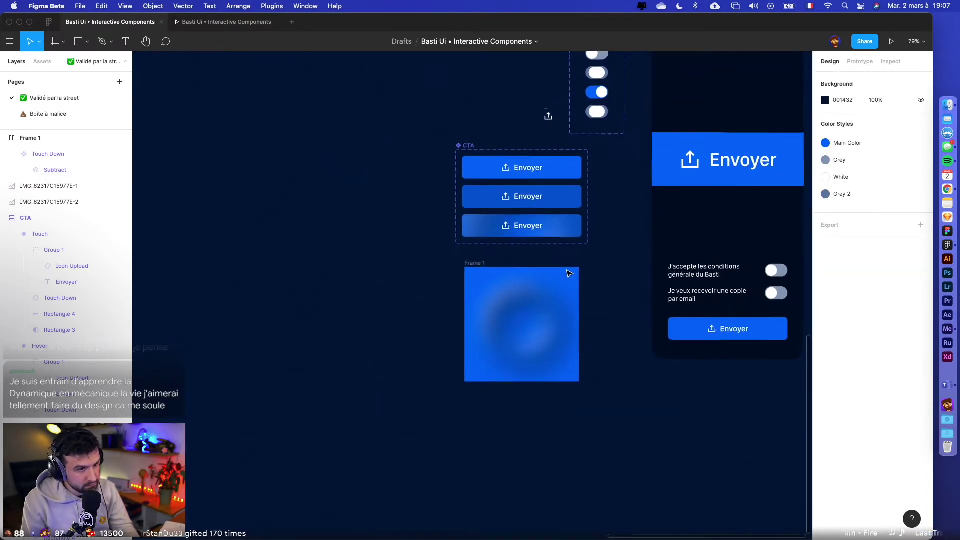
scroll(567, 273, up, 5)
click(545, 121)
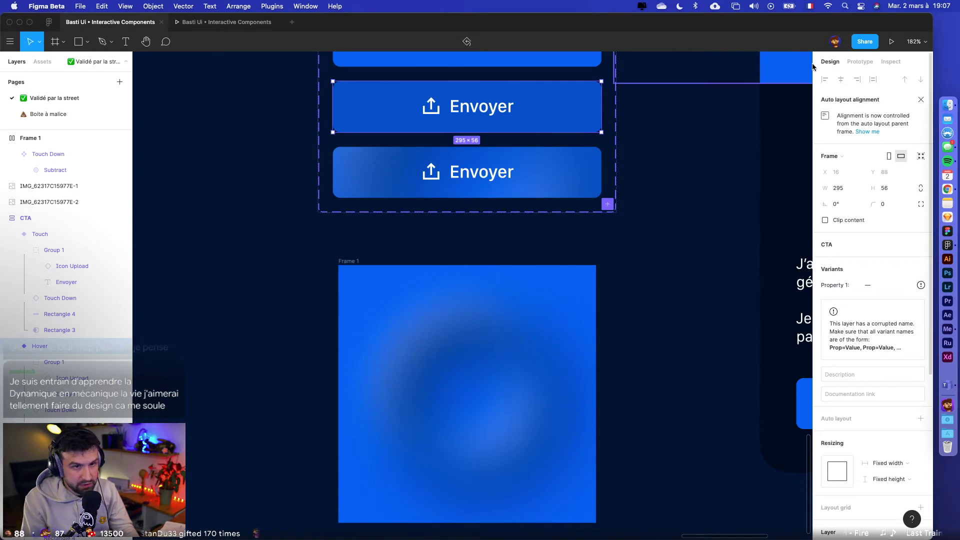
key(shift+e)
click(520, 124)
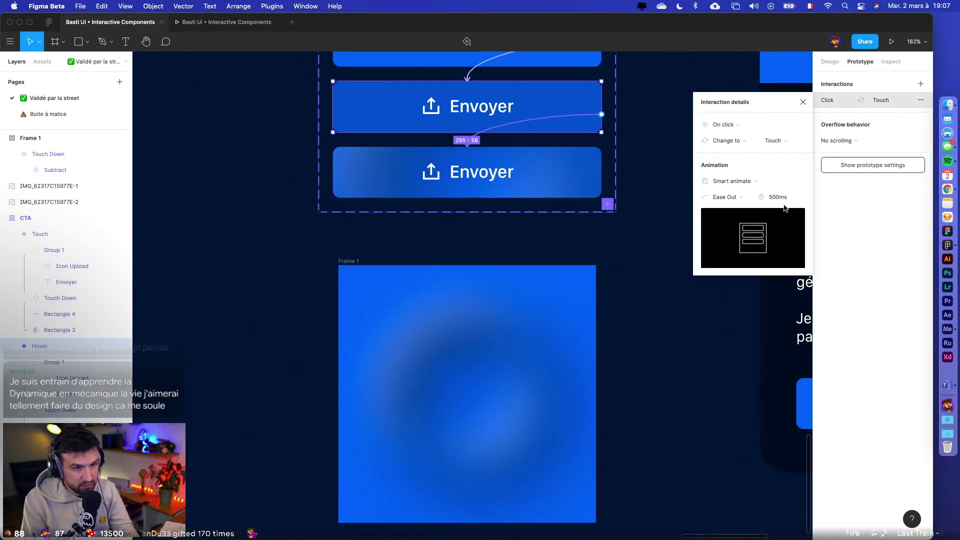
click(779, 197)
text(1)
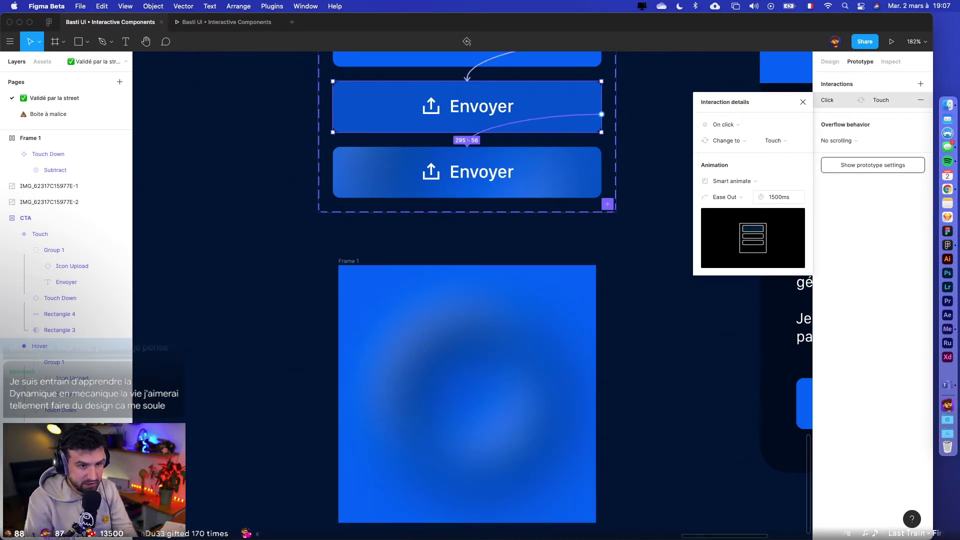
- Play the prototype to check the Envoyer button's touch animation, and go back to the design file
click(892, 42)
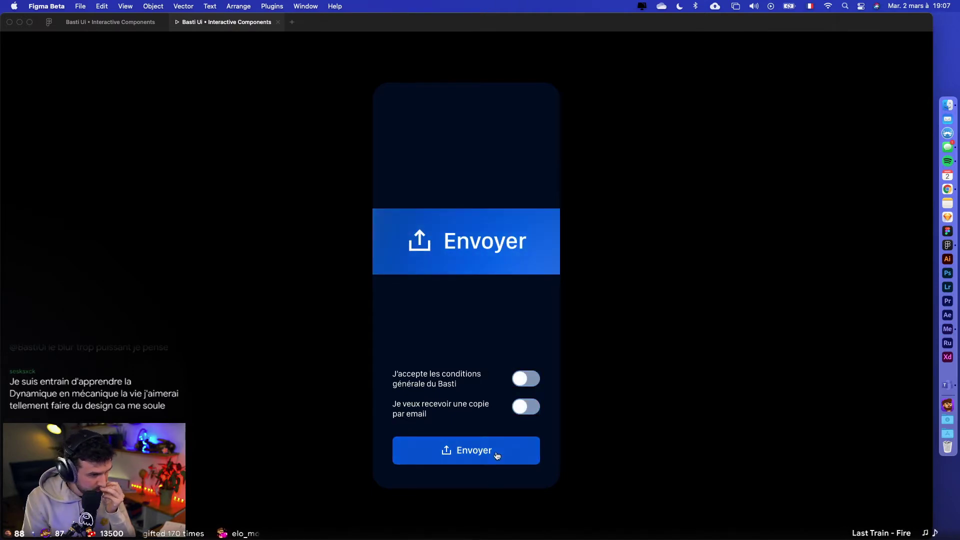
key(ctrl+Tab)
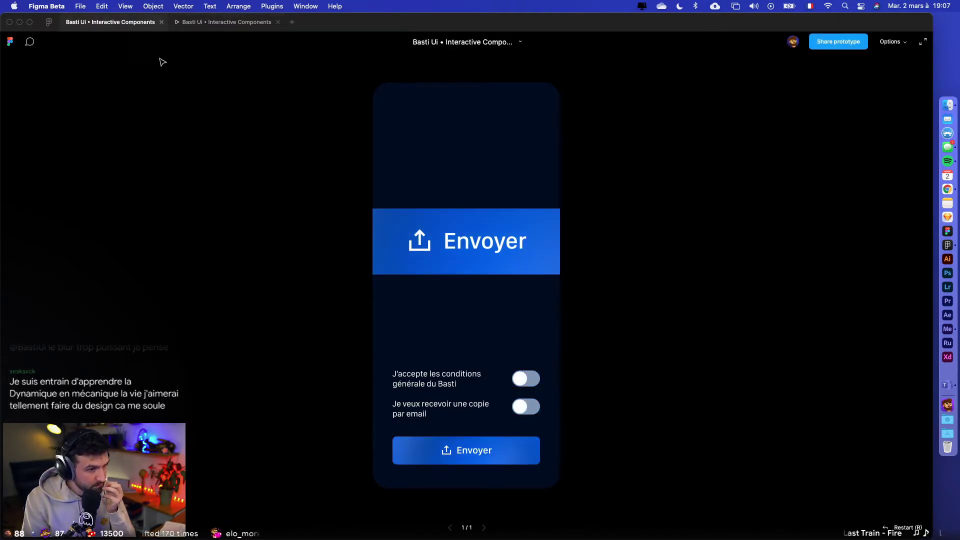
click(658, 308)
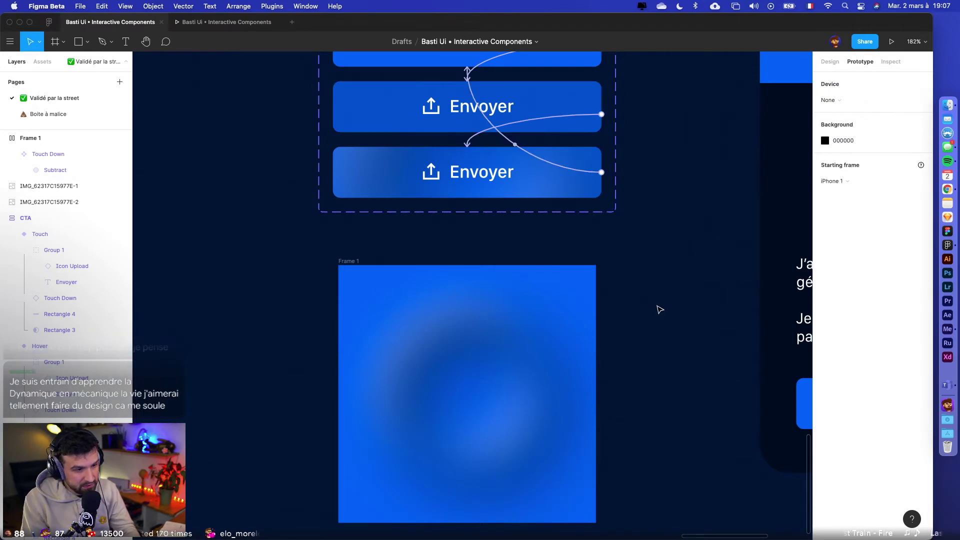
- Set the Touch Down component's layer blend mode to Multiply
scroll(658, 309, down, 5)
drag(658, 309, 611, 328)
click(501, 339)
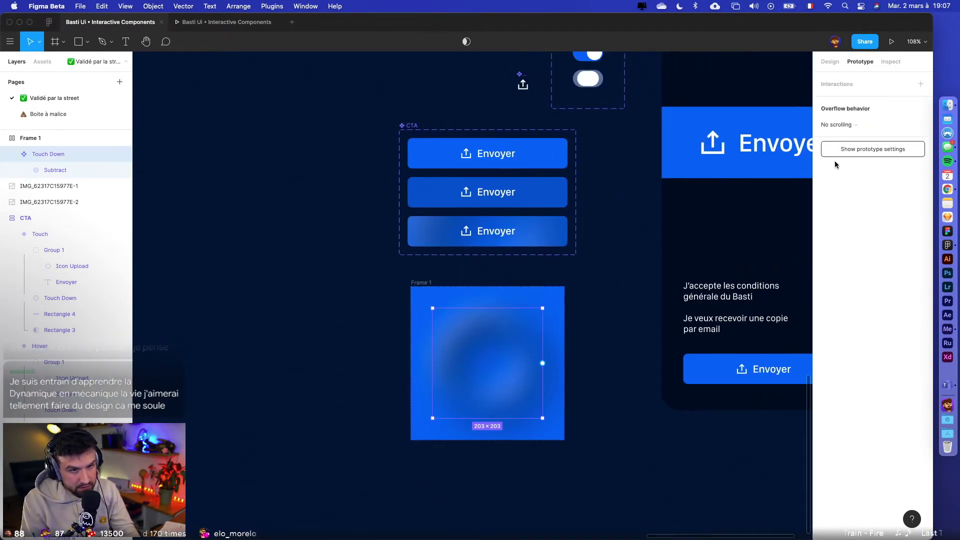
click(830, 61)
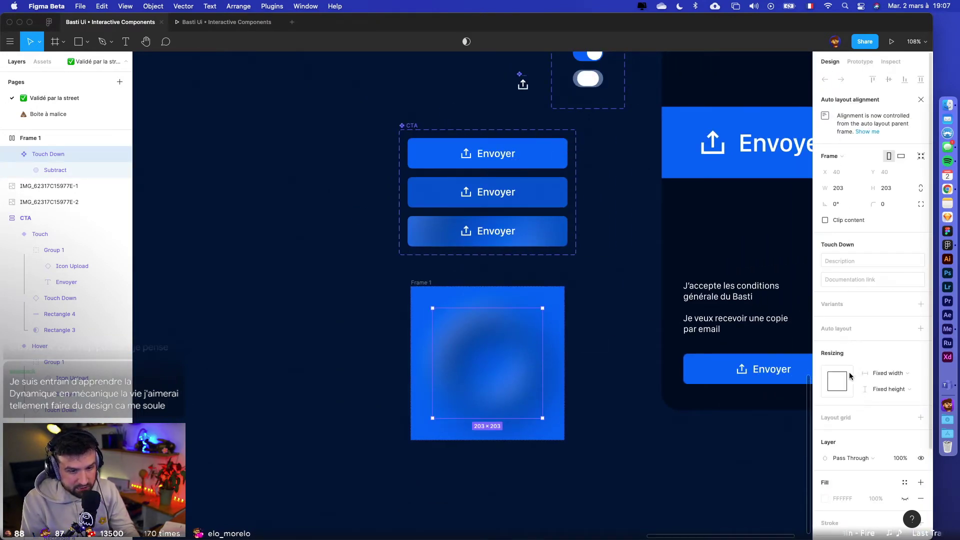
click(850, 458)
click(845, 499)
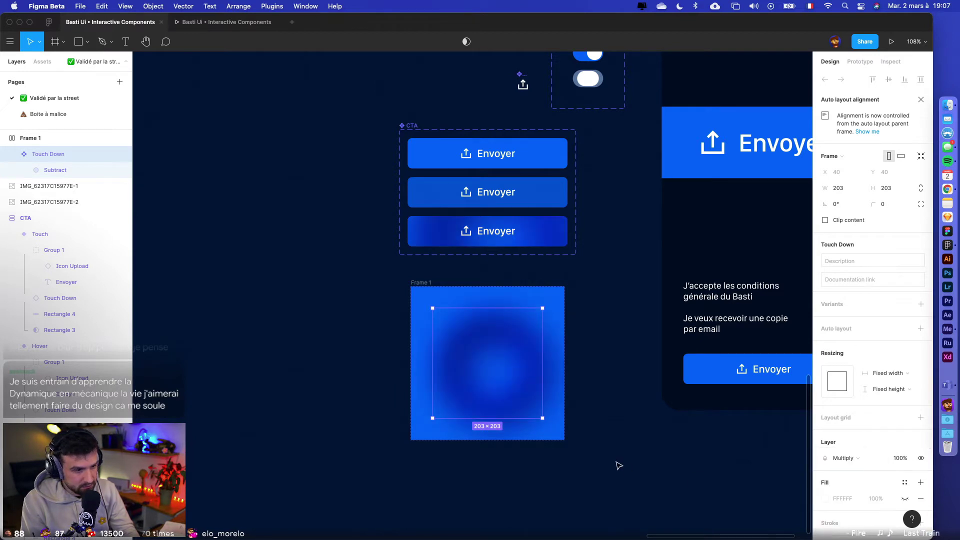
- Undo the Multiply blend mode applied to the Touch Down component
click(619, 463)
key(super+z)
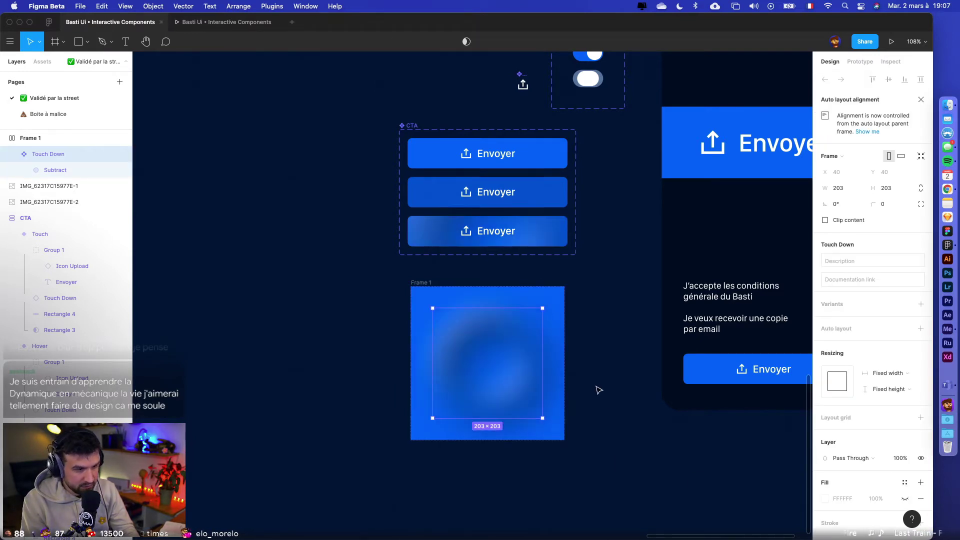
click(601, 388)
scroll(566, 311, up, 5)
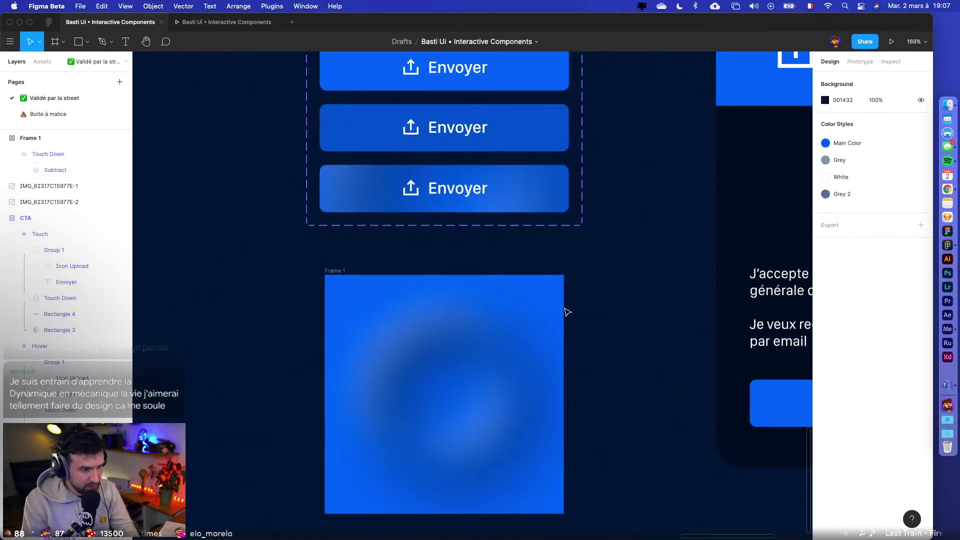
scroll(487, 327, down, 2)
- Set the layer blur of the Subtract ring inside the Touch Down component to 36
click(482, 332)
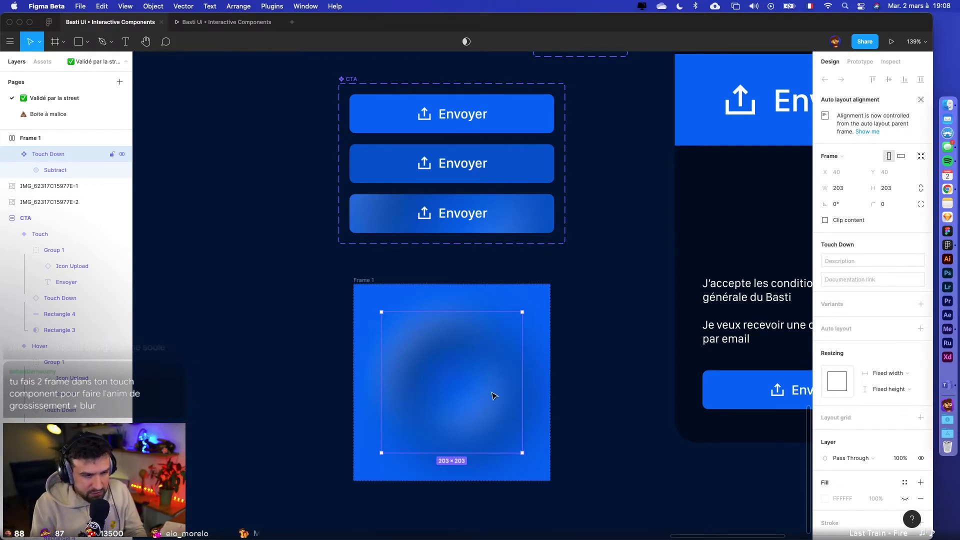
click(484, 347)
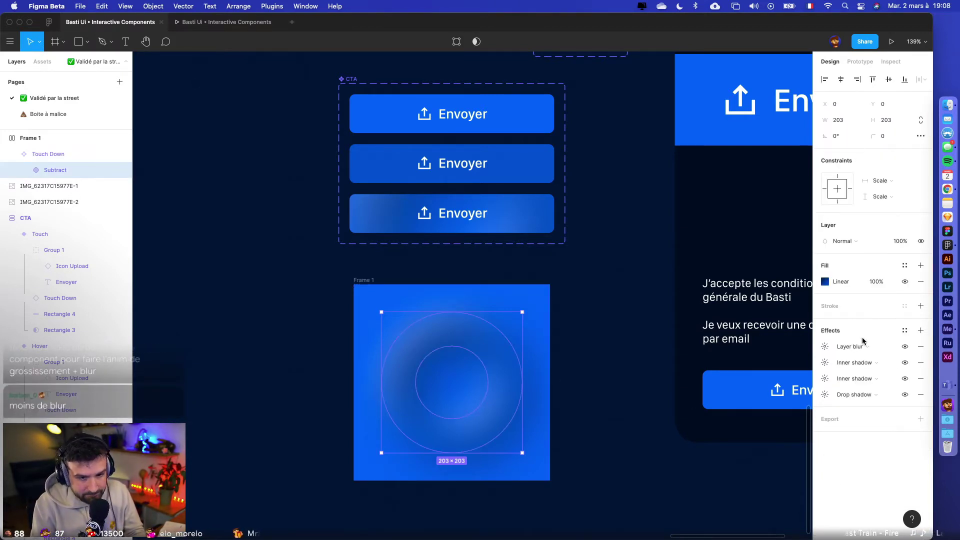
click(825, 346)
text(36)
key(Return)
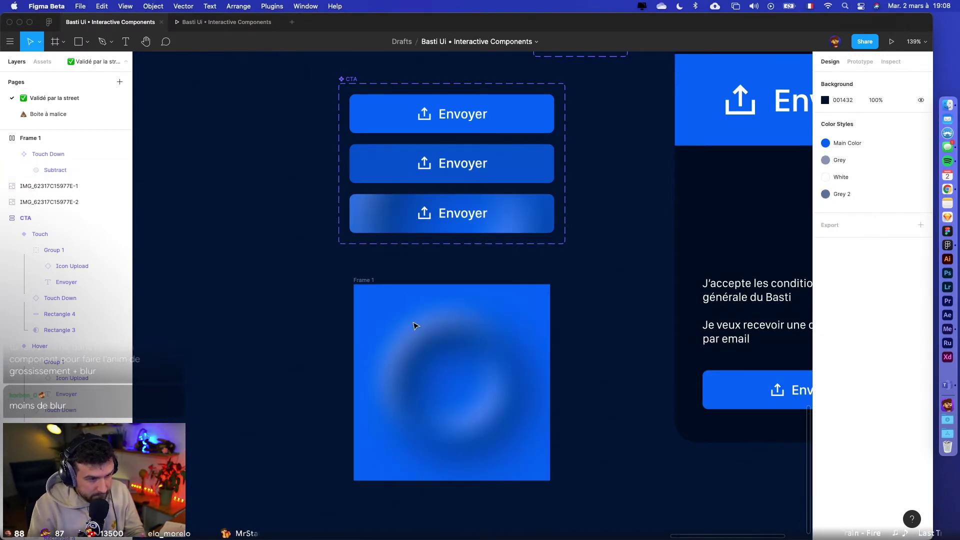
- Recolour the ring's inner shadow with positive offsets to a more saturated light blue, 5E9EFF, and check it on the CTA variants
click(450, 332)
click(825, 365)
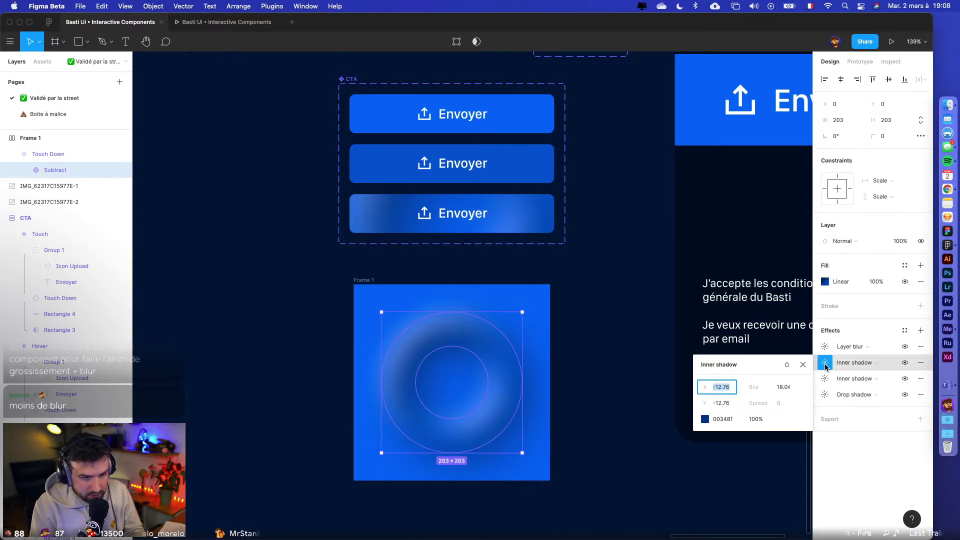
click(825, 379)
click(705, 435)
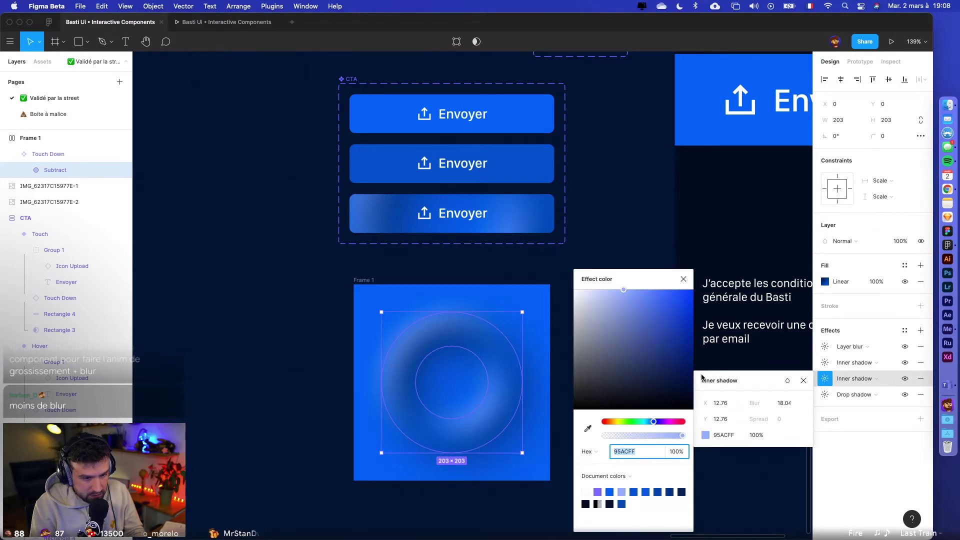
mouse_move(654, 297)
mouse_down()
mouse_move(680, 289)
mouse_move(646, 290)
mouse_up()
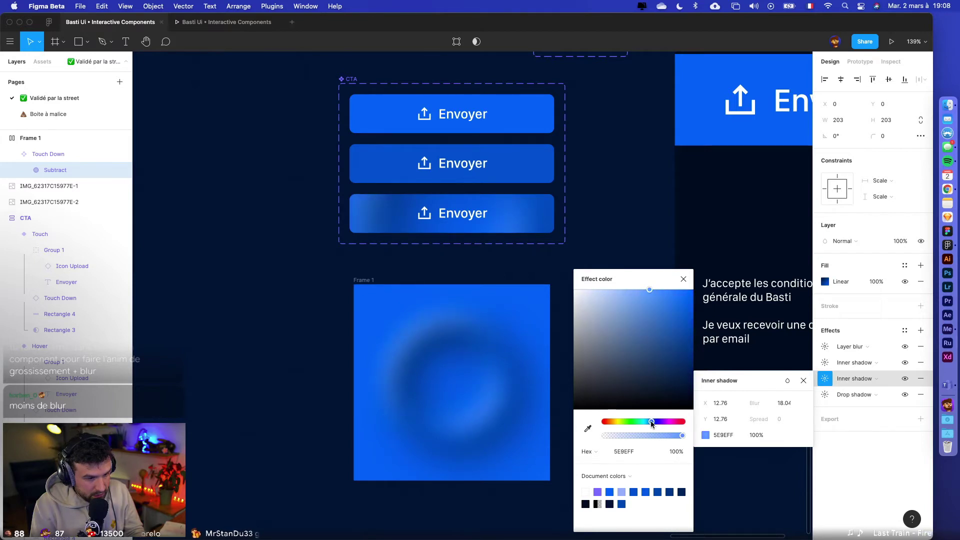
click(683, 279)
click(598, 357)
scroll(597, 369, up, 2)
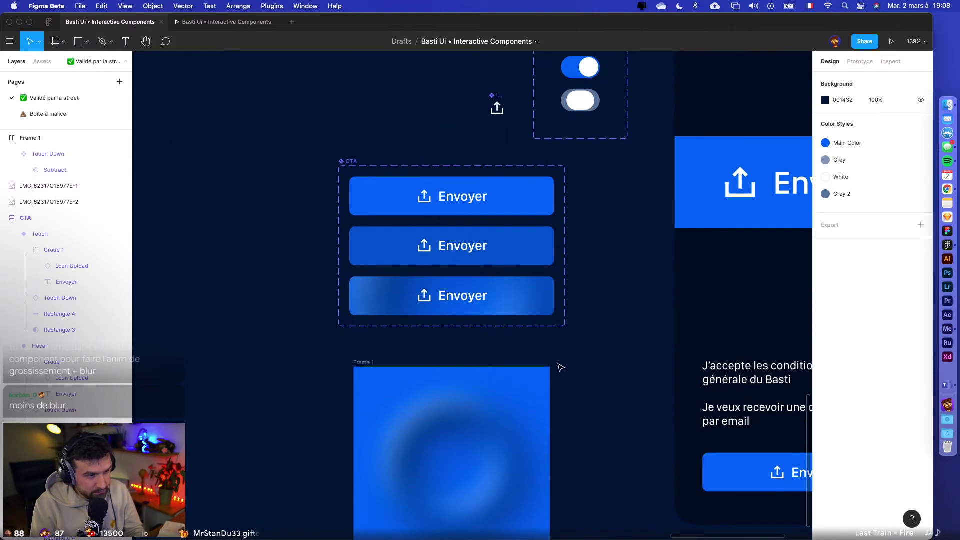
click(518, 298)
click(569, 429)
scroll(572, 428, down, 3)
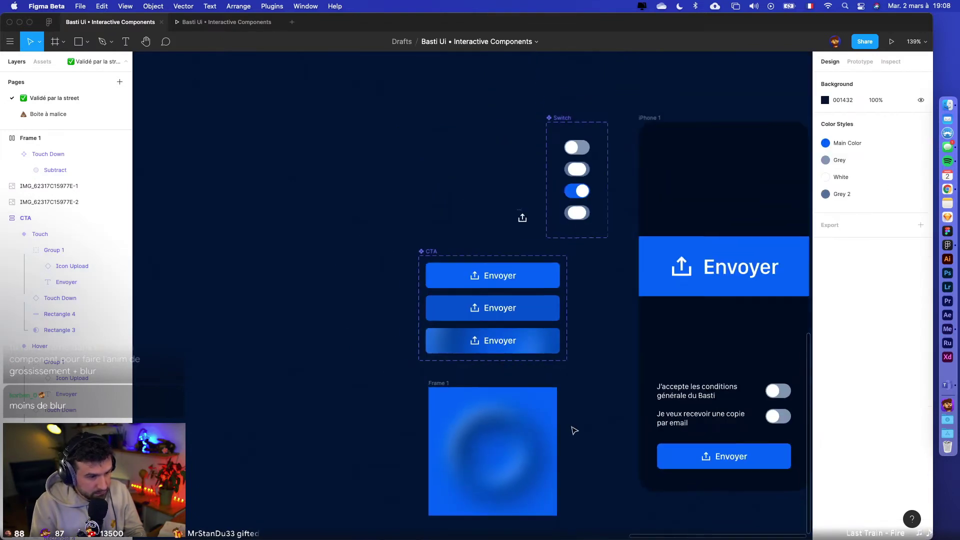
scroll(575, 405, up, 5)
- Change the colour of the ring's inner shadow with negative offsets to deep blue 000E8F
super+click(461, 324)
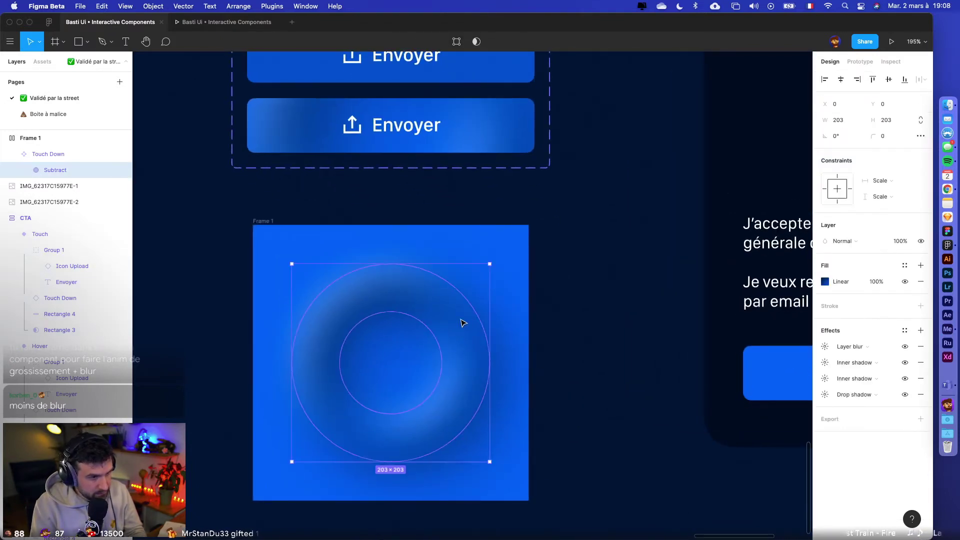
click(826, 283)
click(827, 283)
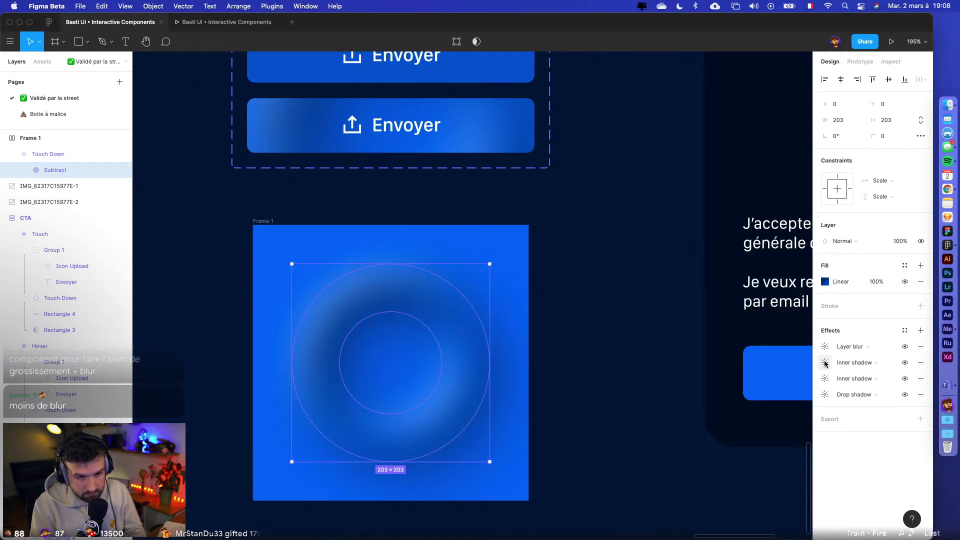
click(825, 363)
click(705, 419)
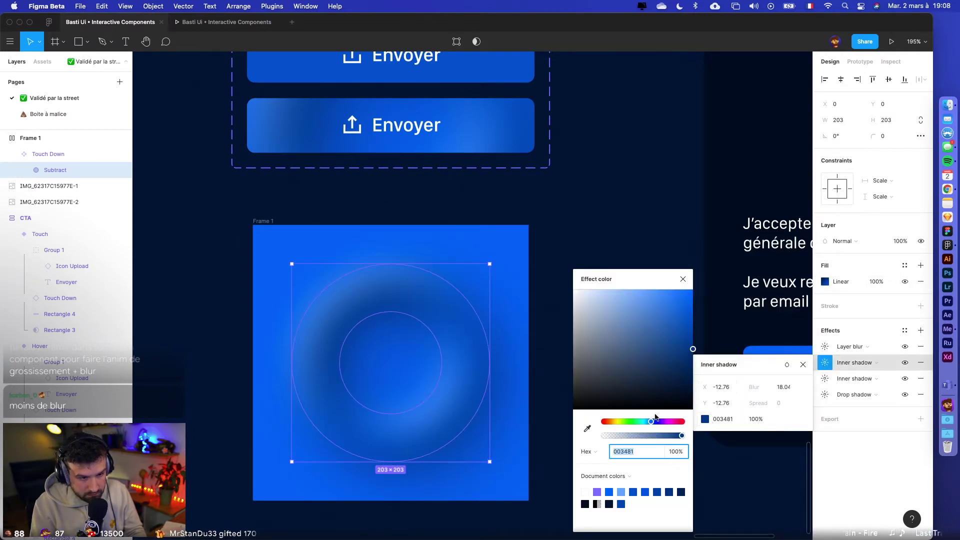
drag(651, 423, 656, 423)
drag(693, 349, 694, 342)
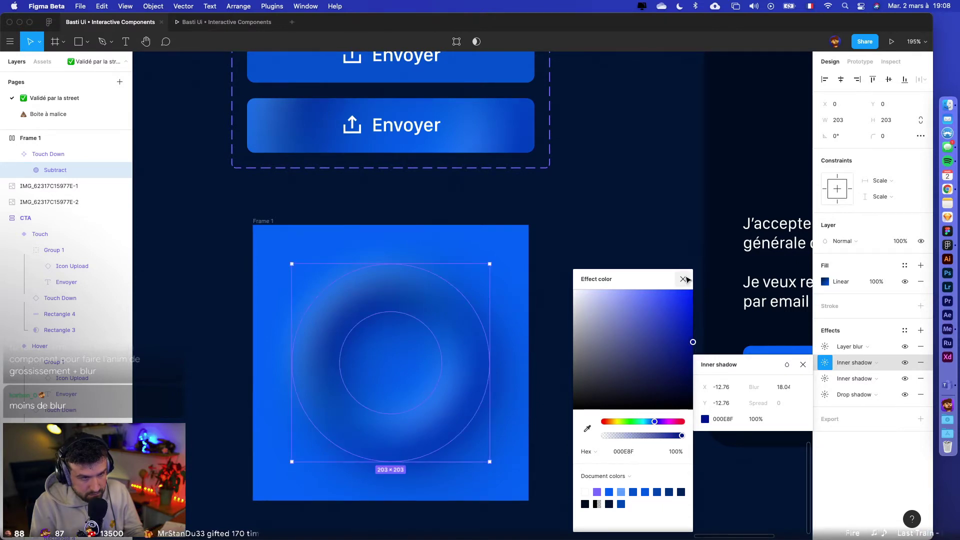
click(630, 257)
- Play the prototype to check the recoloured ripple, return to the design file and close the preview
scroll(615, 250, down, 5)
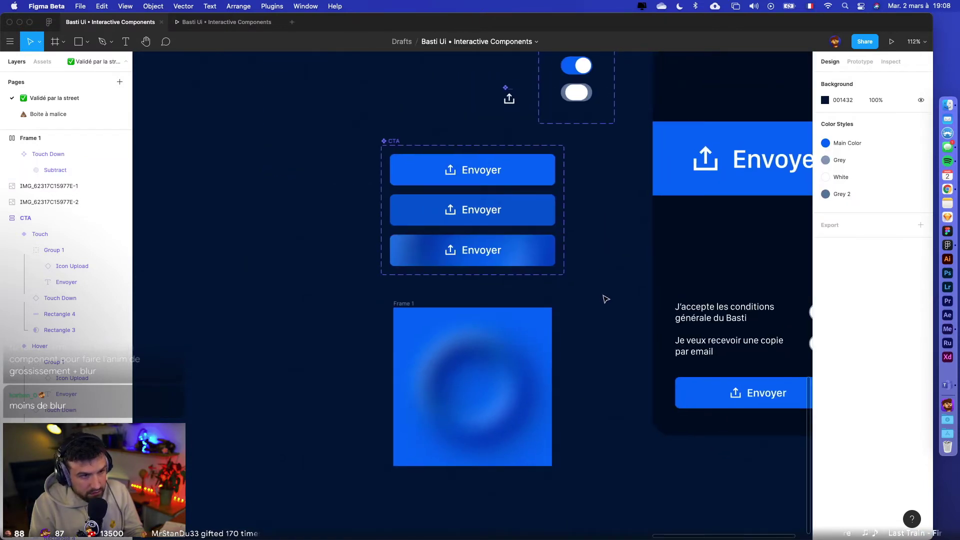
scroll(607, 298, right, 4)
click(705, 172)
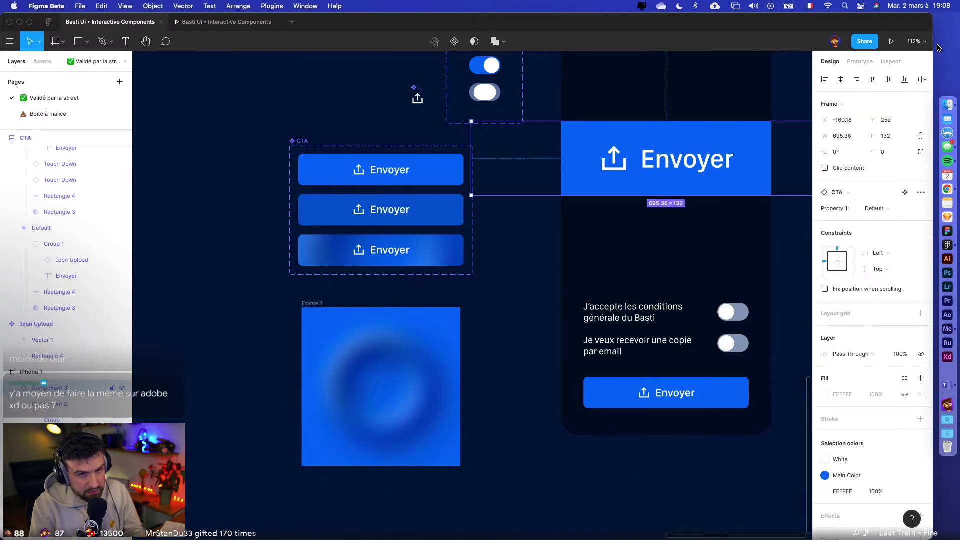
click(891, 43)
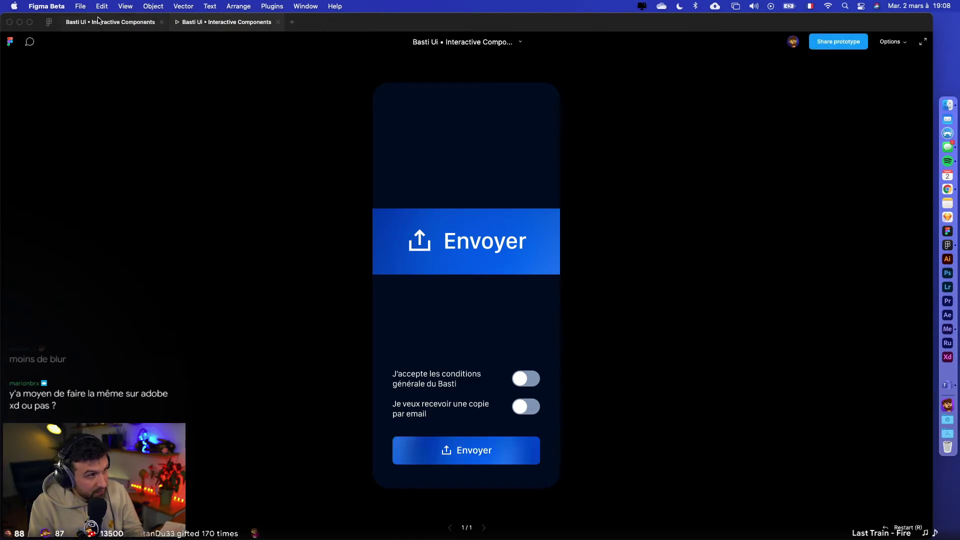
key(ctrl+shift+Tab)
scroll(600, 137, right, 2)
key(super+w)
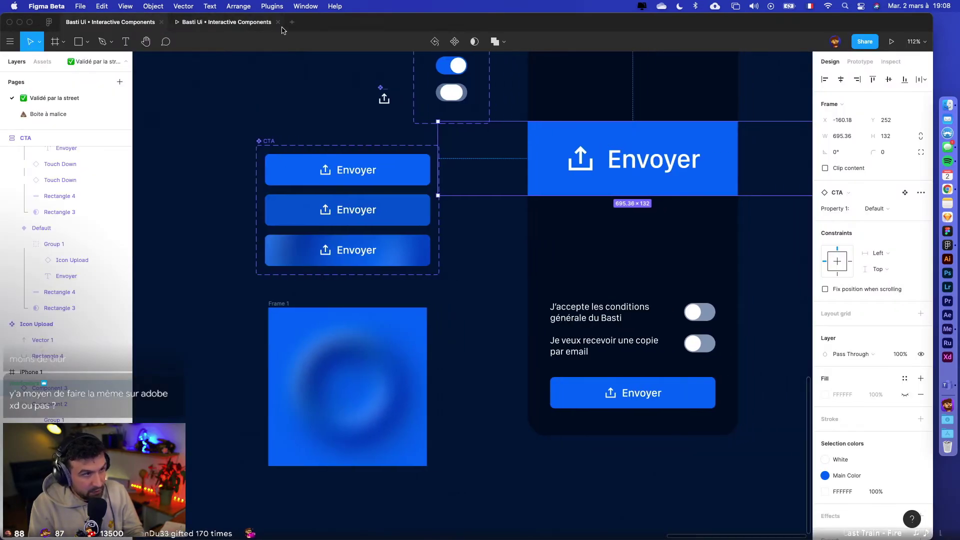
- Deselect everything, replay the prototype in a fresh preview to check the Envoyer button, and go back to the design file
scroll(519, 131, up, 1)
key(Escape)
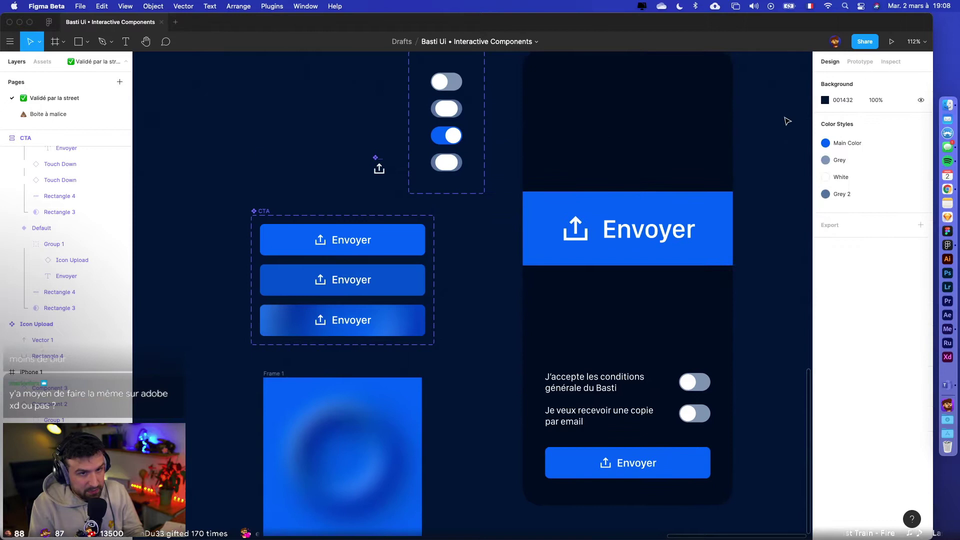
click(891, 41)
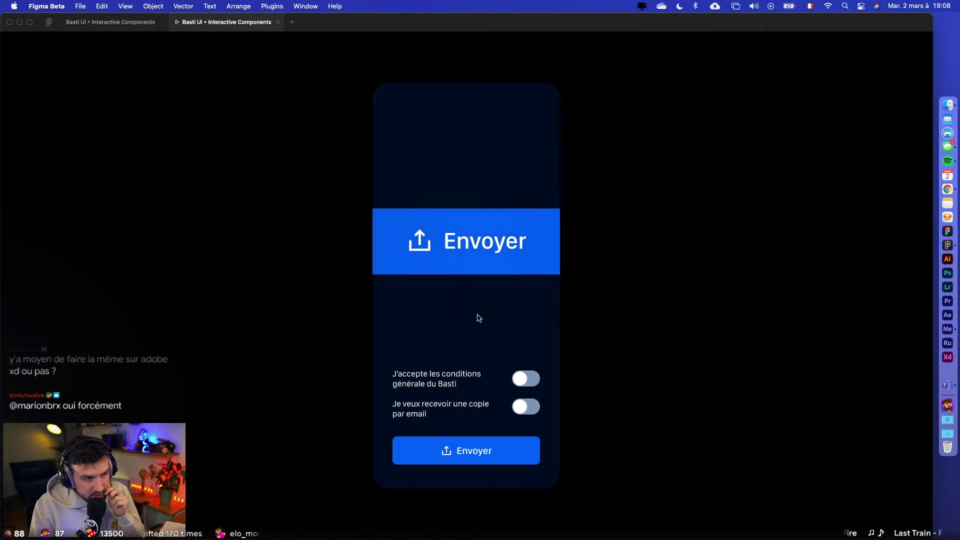
click(95, 25)
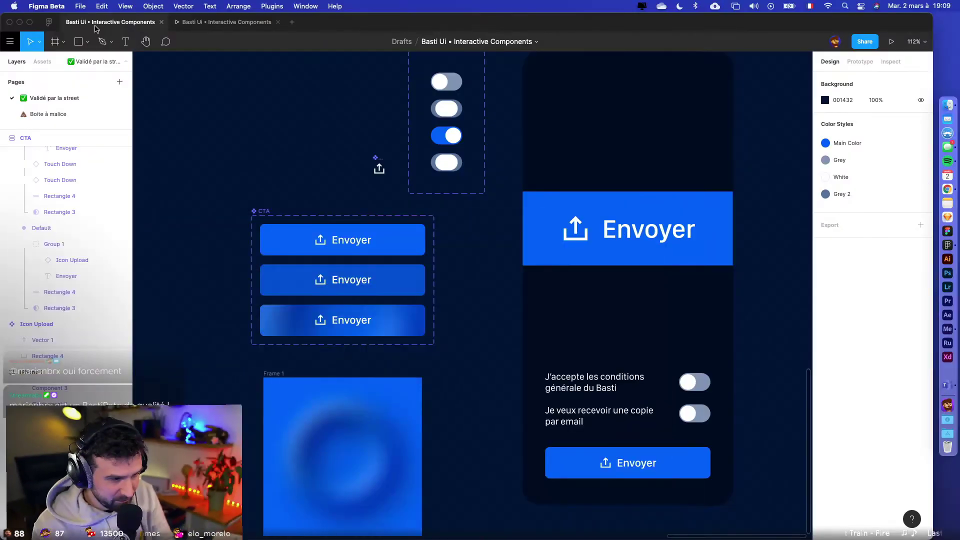
- Set the Hover variant's click transition to Touch to Ease In And Out with a duration of 800 ms
click(399, 293)
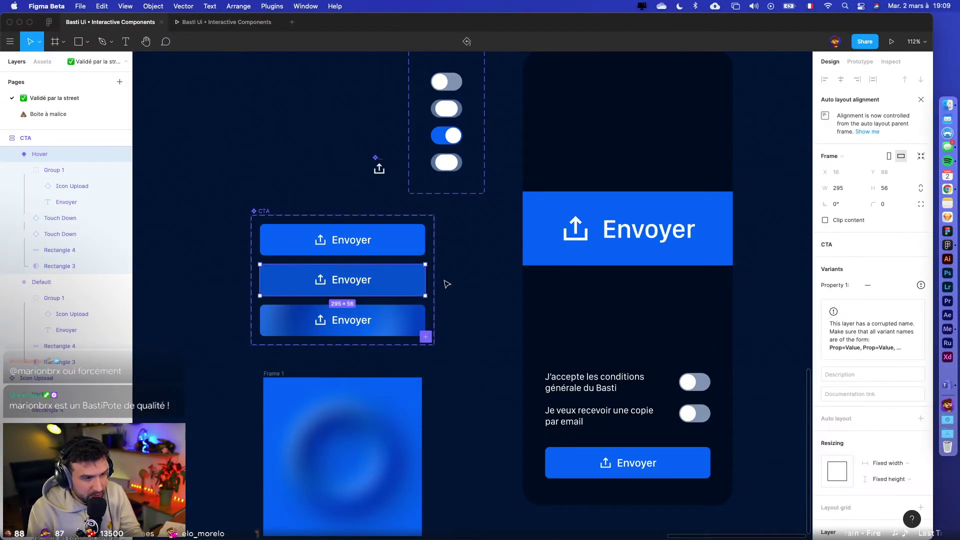
key(shift+e)
drag(425, 279, 418, 308)
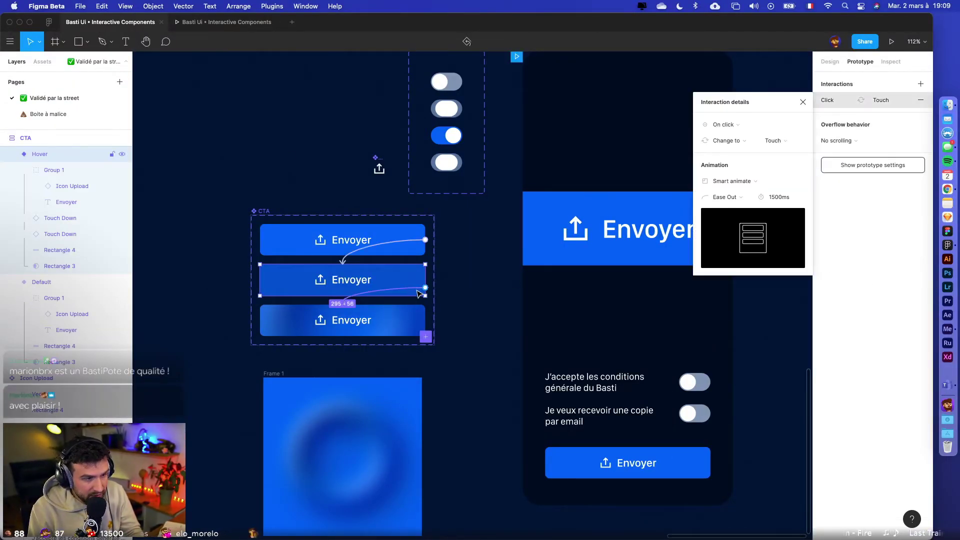
click(726, 197)
click(734, 208)
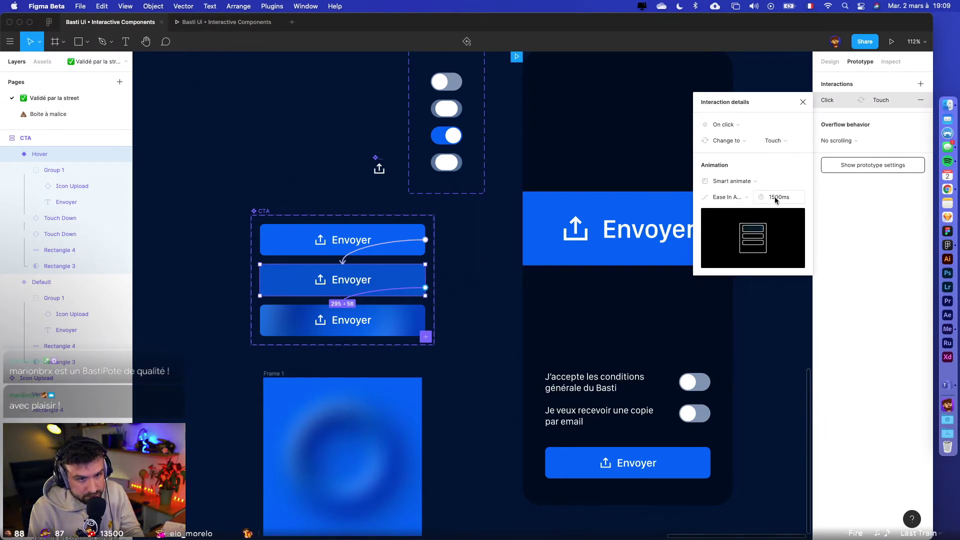
drag(775, 200, 769, 200)
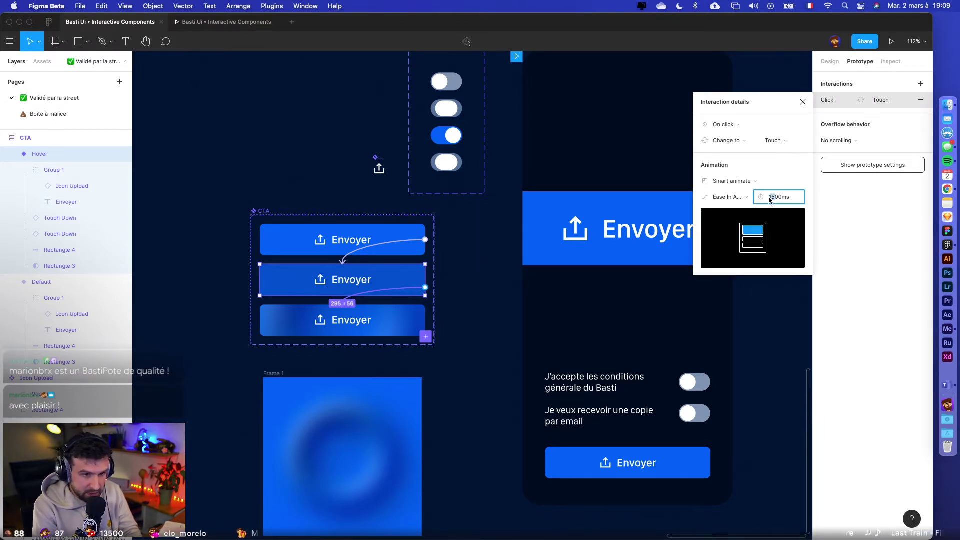
click(728, 197)
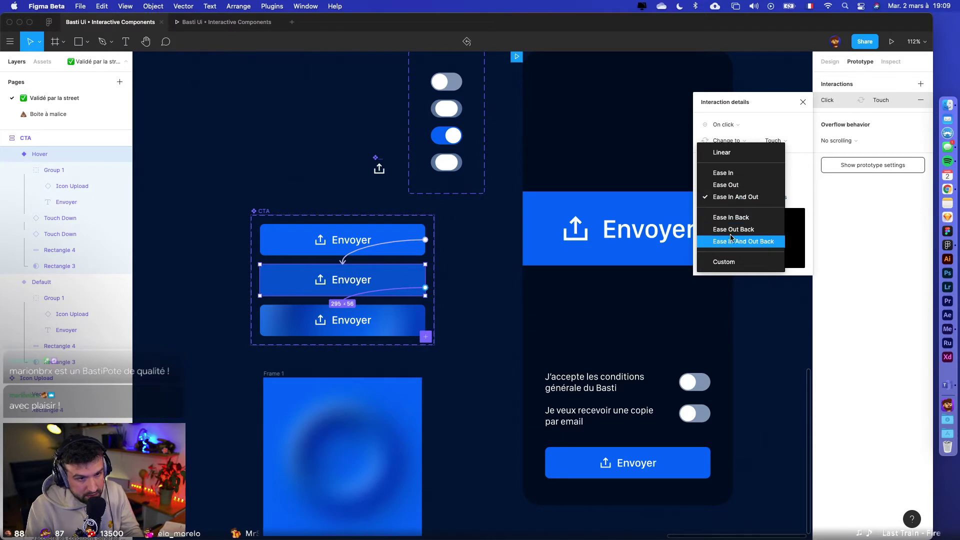
click(733, 197)
- Switch the Hover-to-Touch transition to a Custom easing and shape its curve to about 0.82, -0.01, 0.29, 1
click(730, 197)
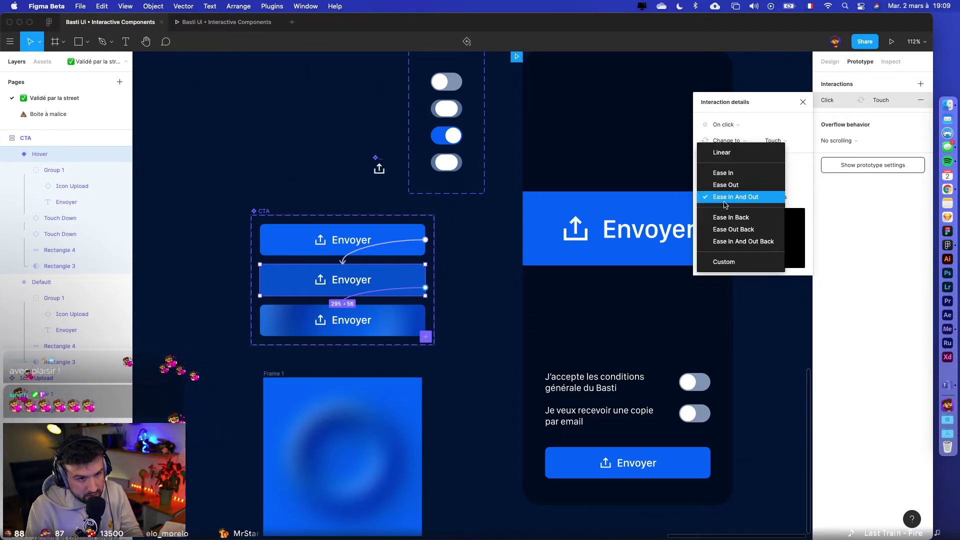
click(724, 261)
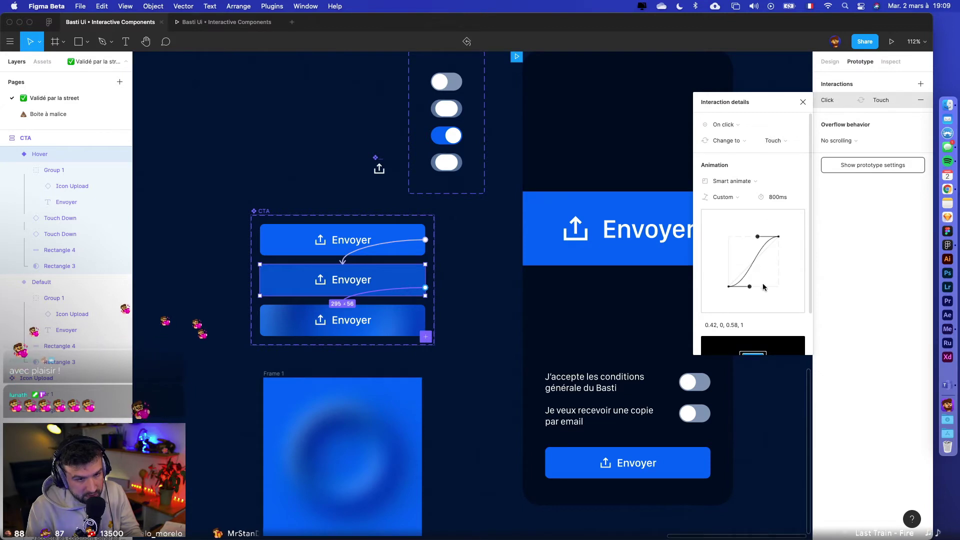
drag(749, 286, 771, 289)
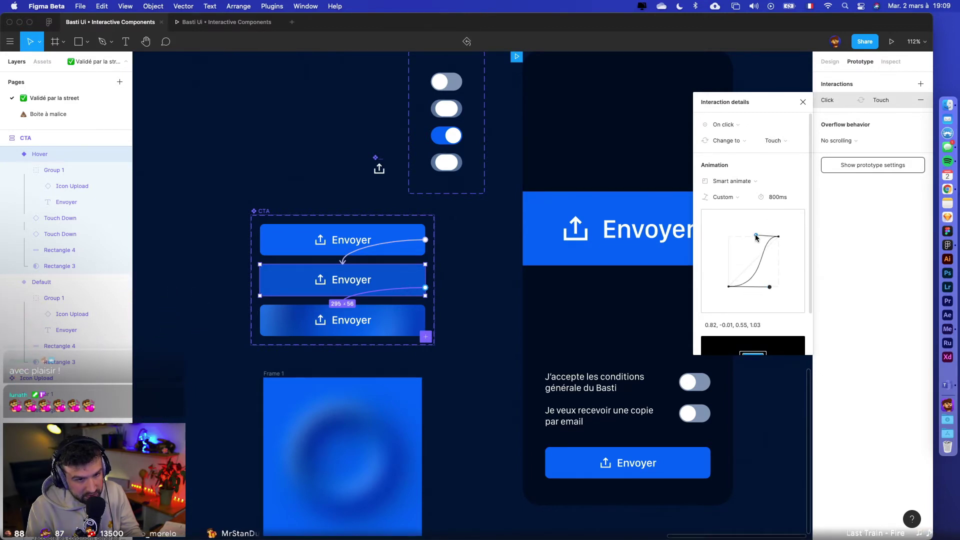
drag(743, 236, 742, 235)
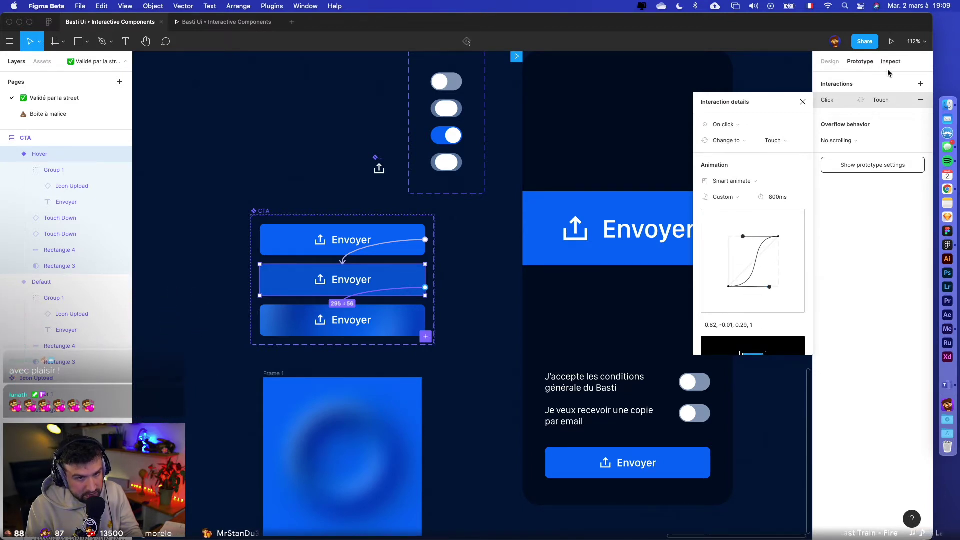
- Preview the custom easing in the prototype, and reshape the Hover-to-Touch curve to about 0.27, 0.03, 0.18, 1.01
click(893, 44)
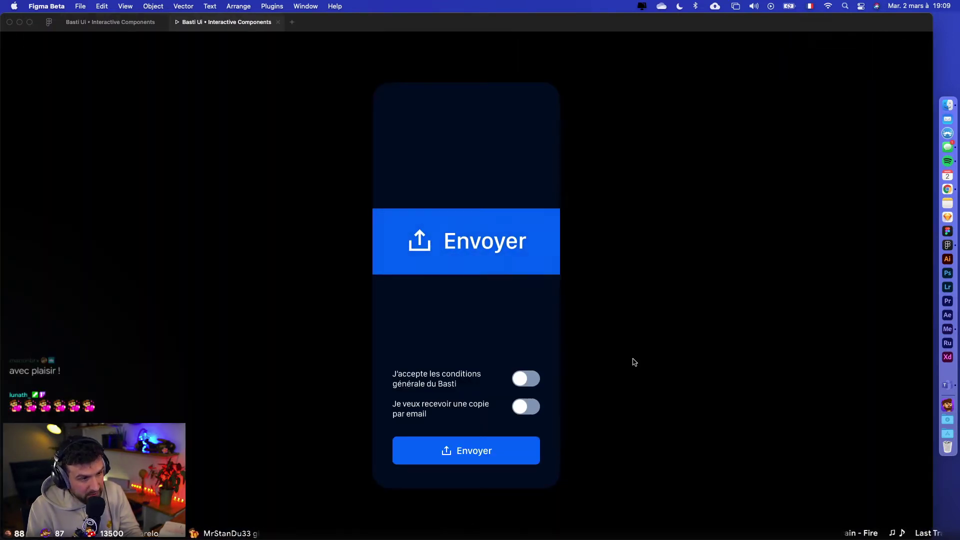
click(110, 22)
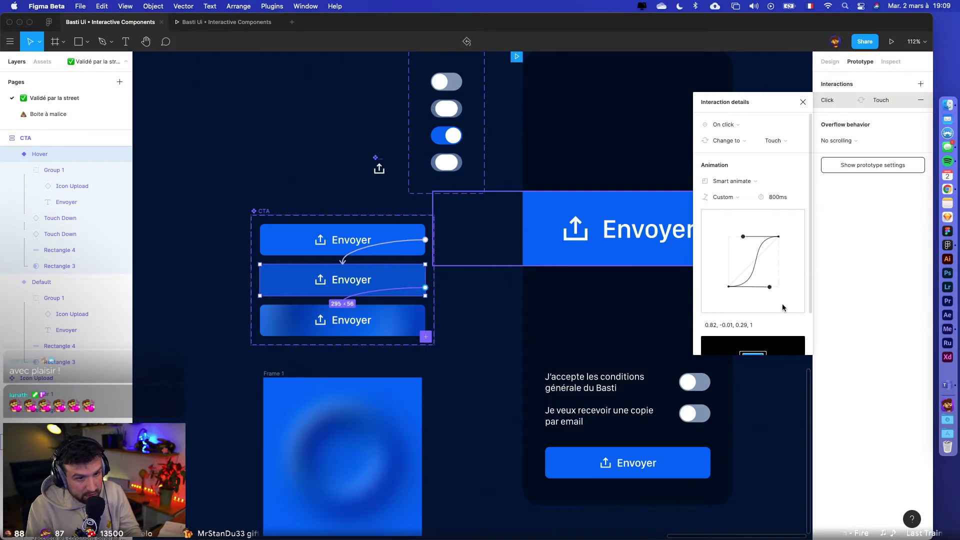
drag(755, 288, 742, 288)
drag(743, 236, 740, 235)
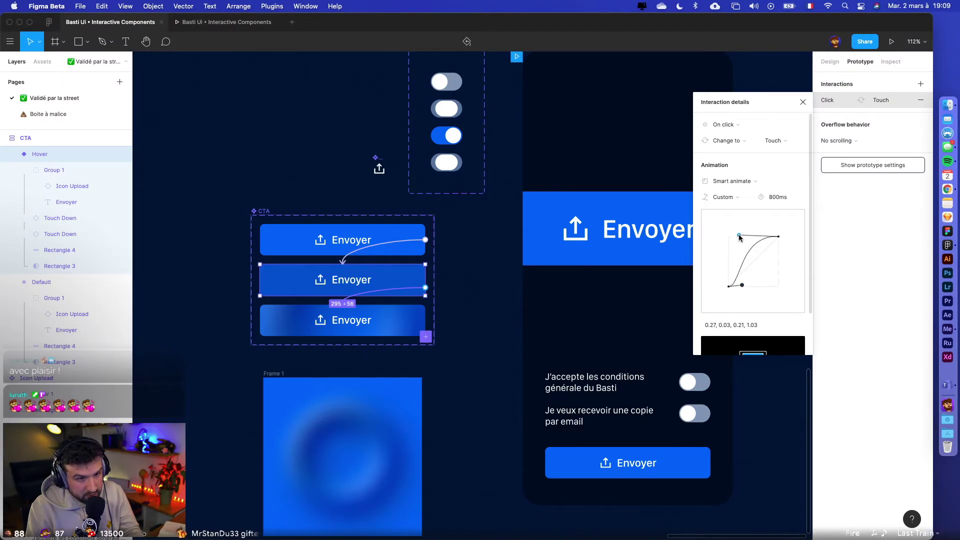
- Preview the reshaped easing curve, set the Hover-to-Touch transition's duration to 1400 ms, and check it in the prototype
click(891, 42)
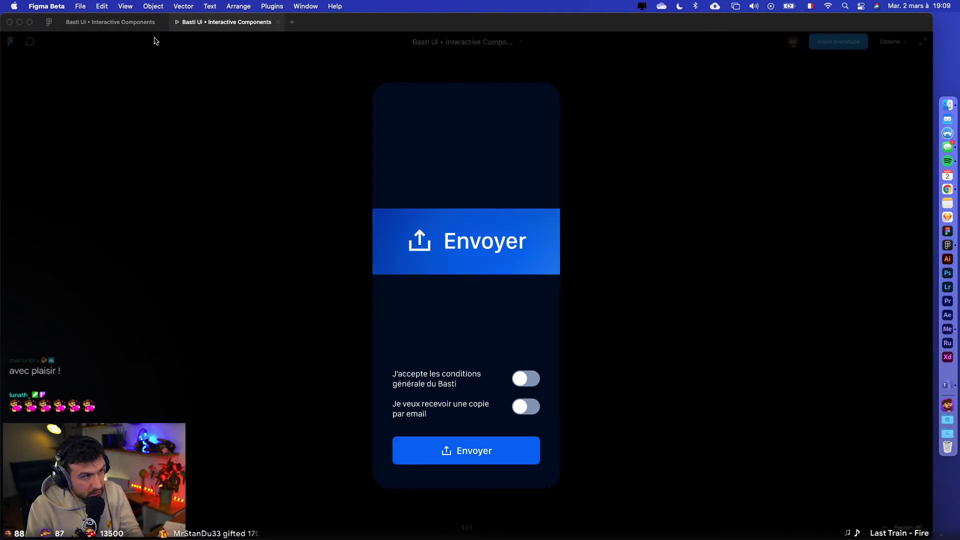
click(135, 22)
click(775, 200)
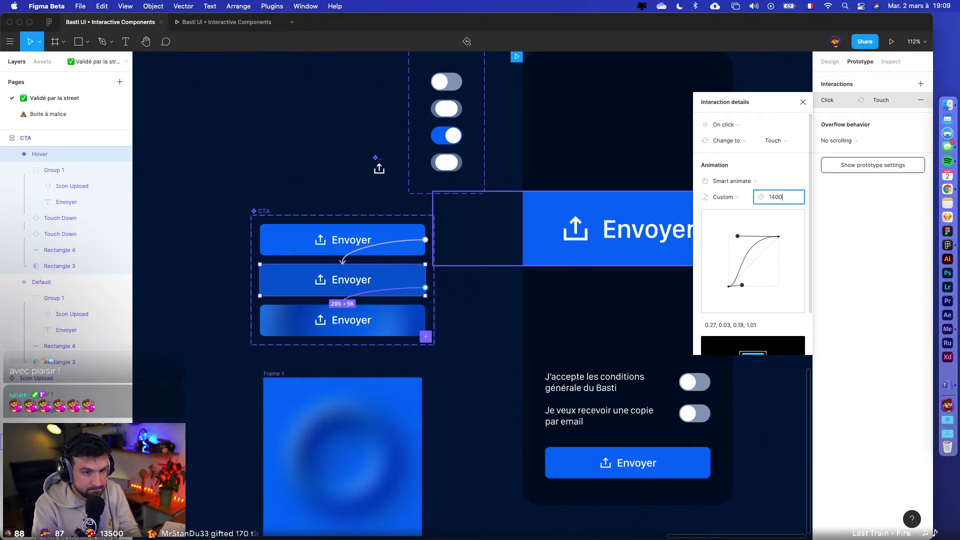
key(Return)
click(891, 42)
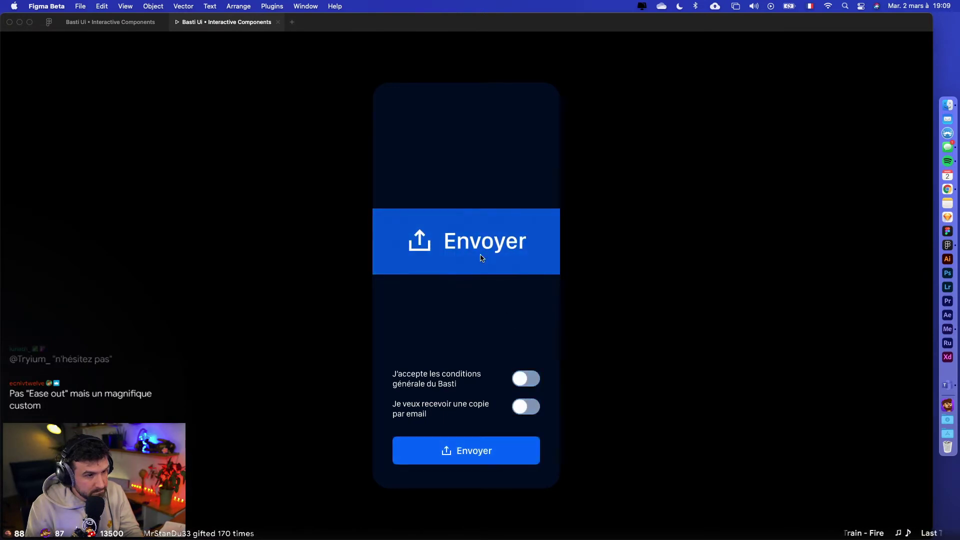
click(120, 23)
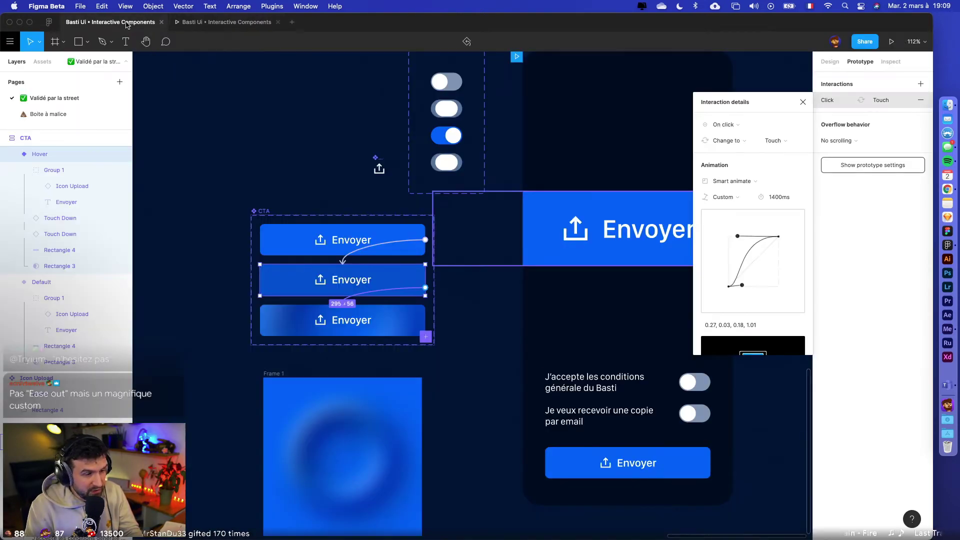
- Change the dark stop of the linear gradient fill on Frame 1's ring shape to 0A0033
click(513, 444)
scroll(491, 442, down, 1)
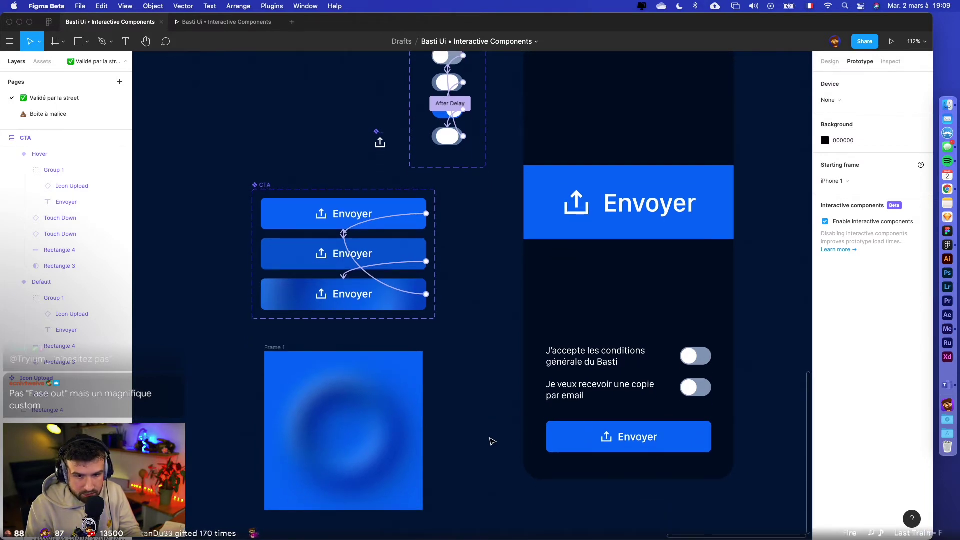
scroll(480, 416, left, 1)
scroll(474, 416, left, 3)
scroll(474, 416, down, 2)
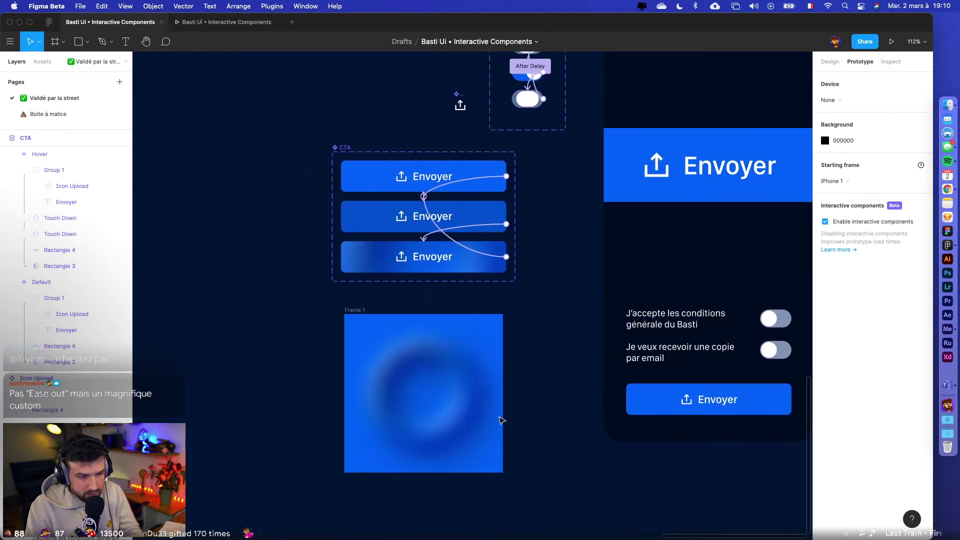
click(441, 386)
scroll(441, 385, up, 5)
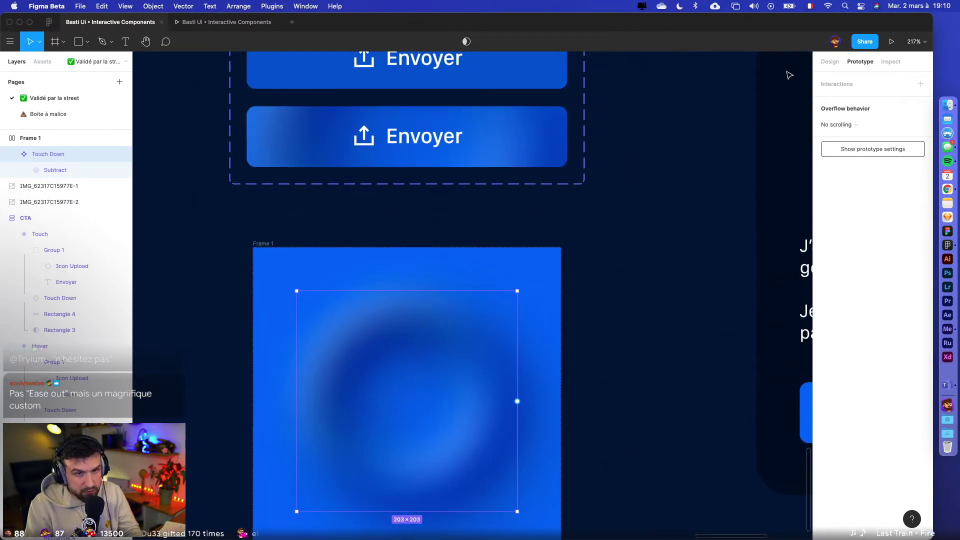
click(830, 61)
double_click(459, 343)
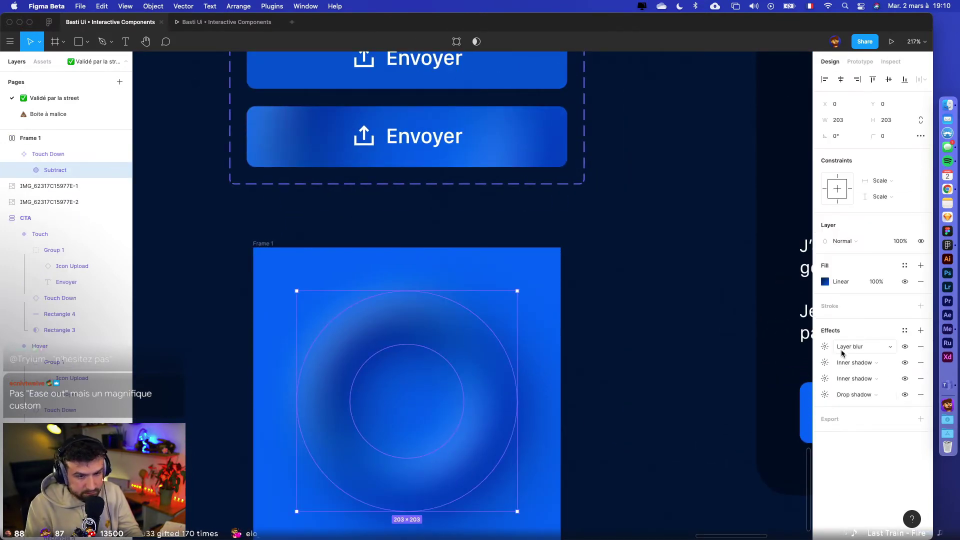
click(825, 282)
click(706, 267)
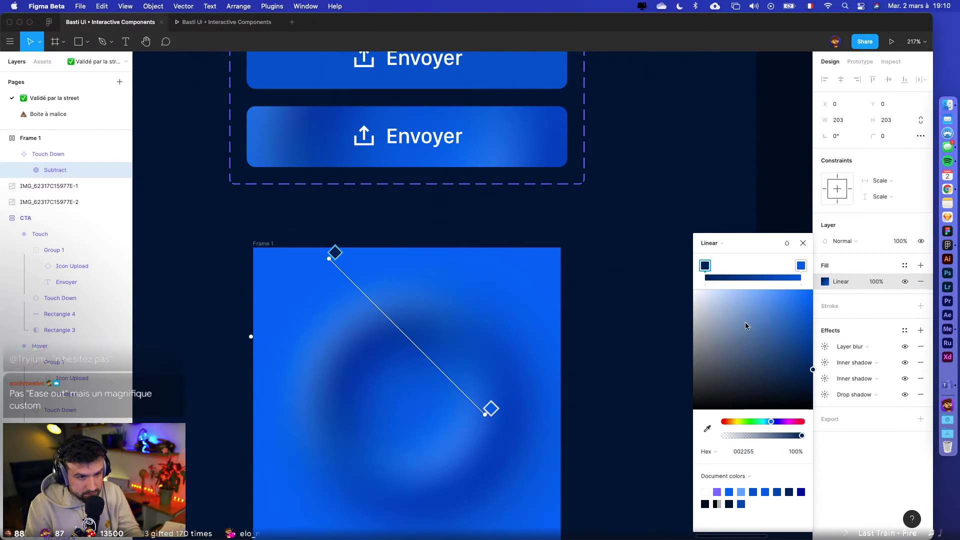
mouse_move(774, 422)
mouse_down()
mouse_move(794, 422)
mouse_move(781, 422)
mouse_up()
drag(816, 339, 824, 392)
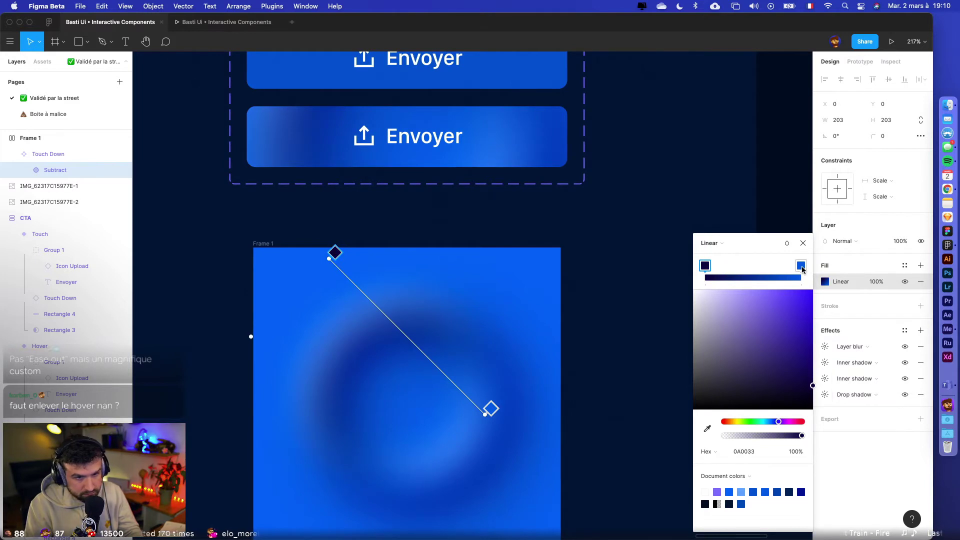
- Set the light stop of the ring's linear gradient to 0066FF and deselect the shape
click(801, 267)
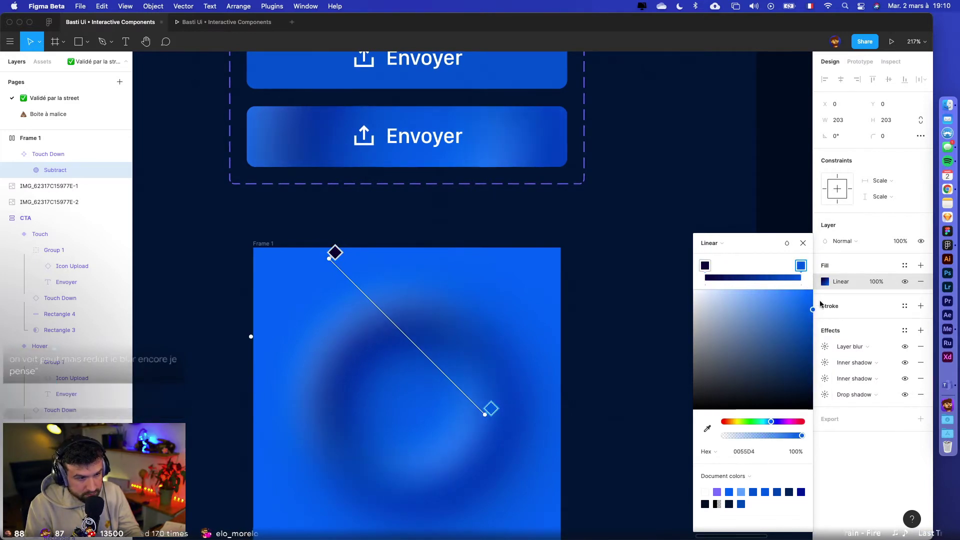
drag(821, 304, 815, 286)
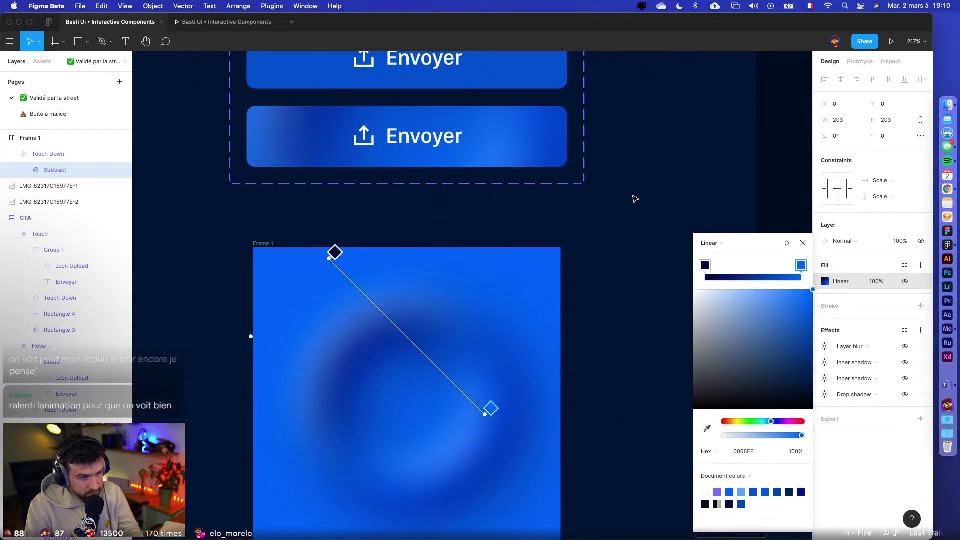
key(Escape)
key(Escape)
- Set the Hover variant's click transition to Touch to a duration of 2000 ms
ctrl+scroll(650, 343, down, 5)
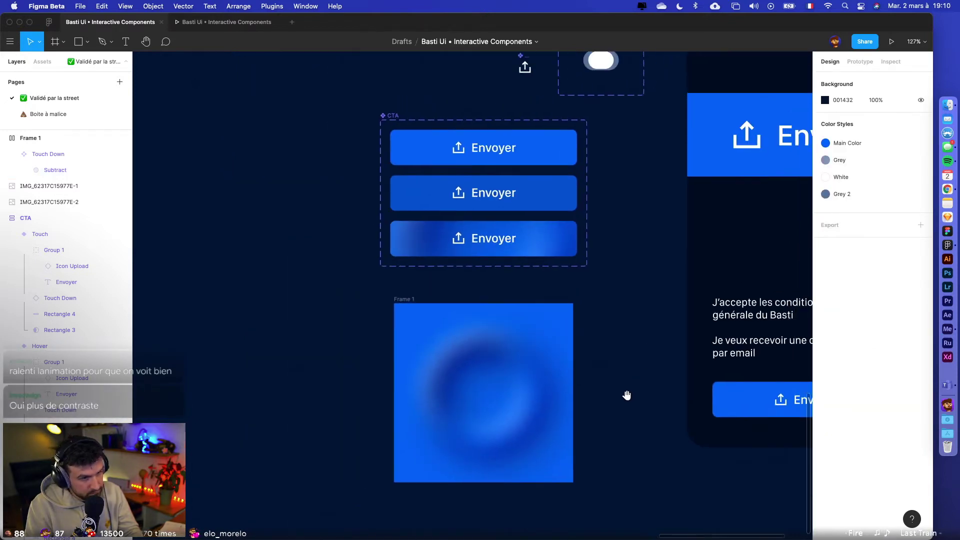
drag(627, 395, 621, 424)
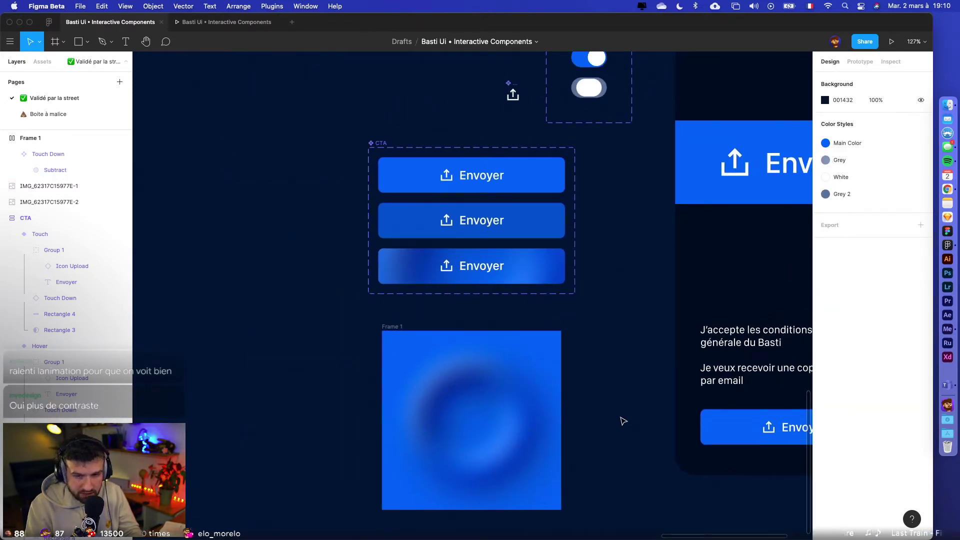
click(538, 212)
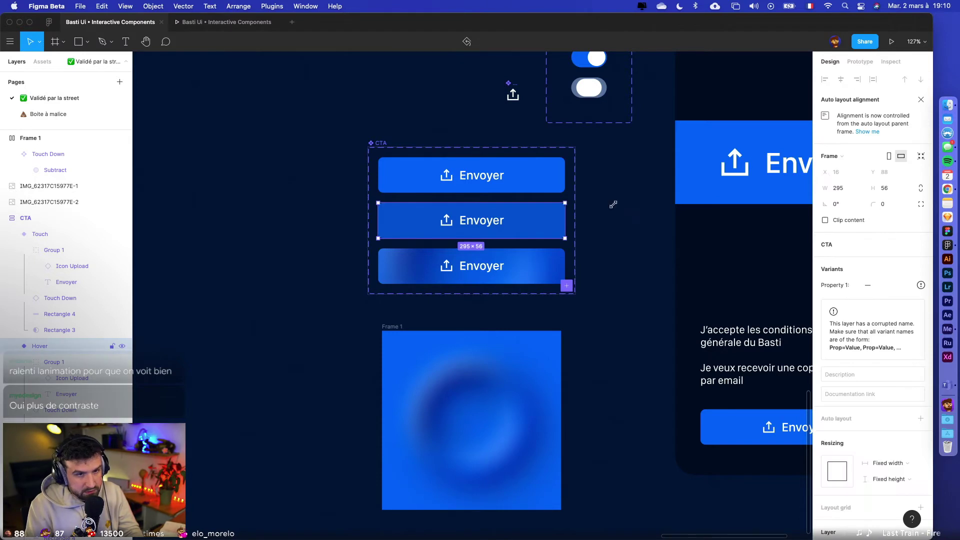
key(shift+e)
click(515, 237)
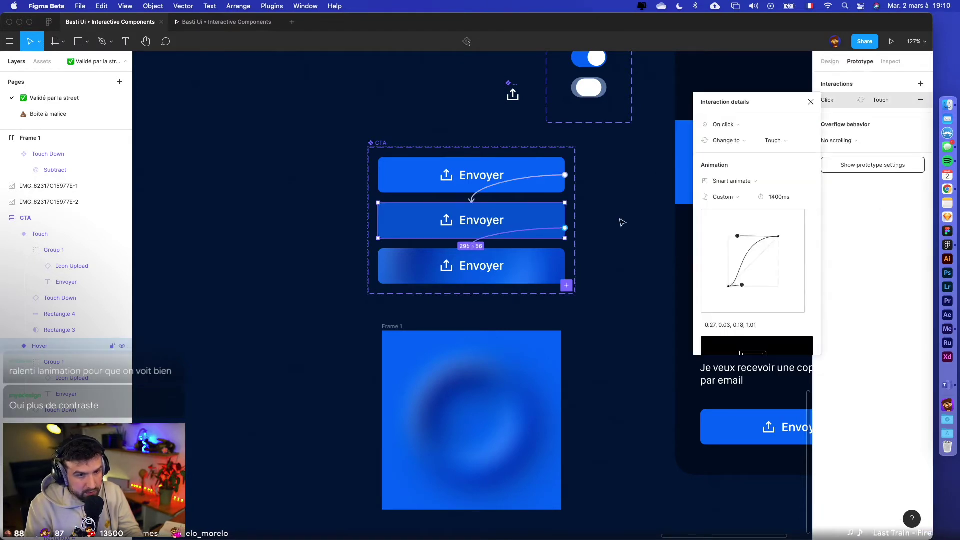
click(771, 198)
text(20)
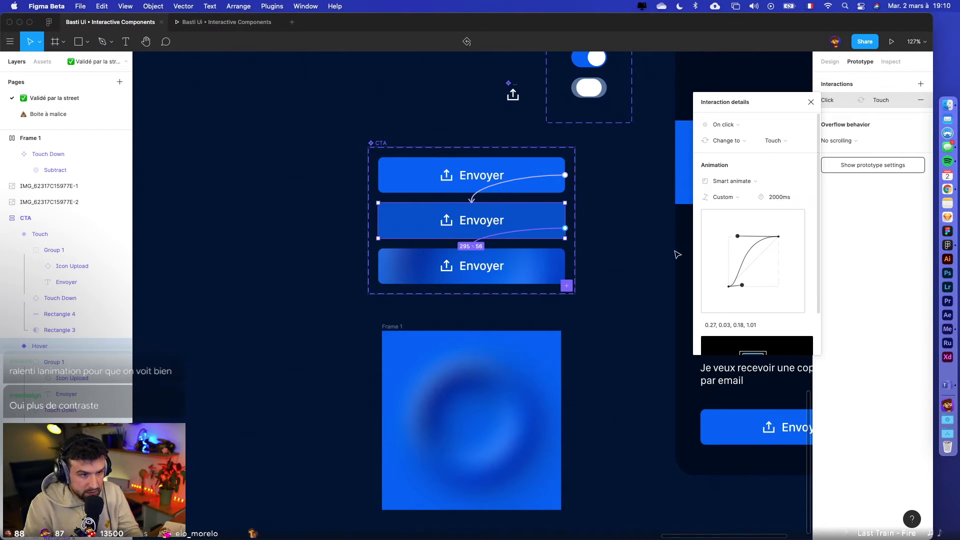
key(Escape)
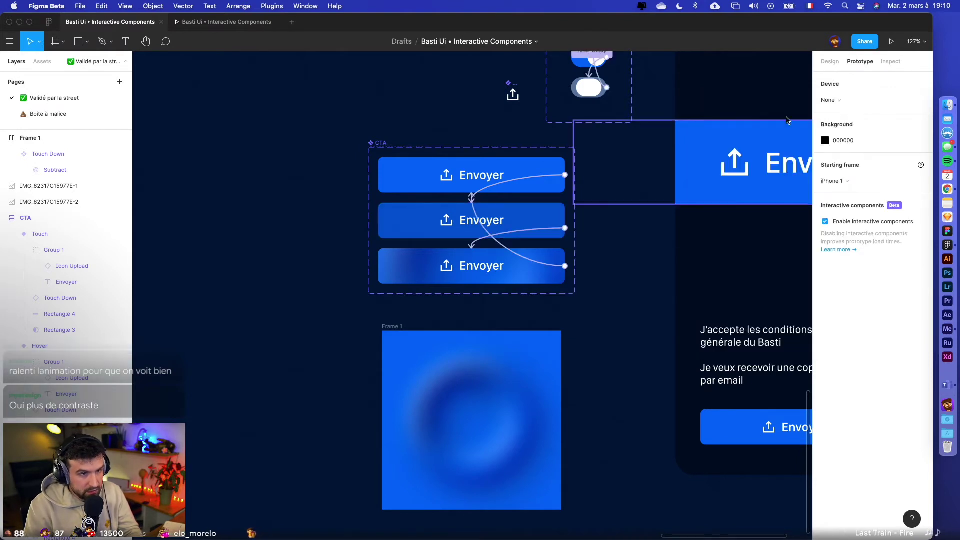
- Widen the iPhone 1 frame around the large Envoyer button and centre the button horizontally in it
scroll(654, 122, down, 5)
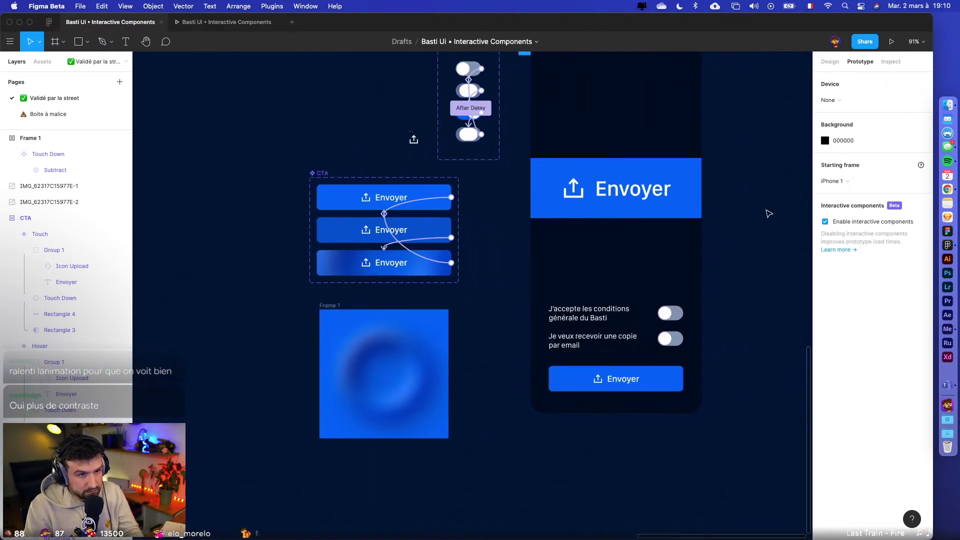
click(469, 146)
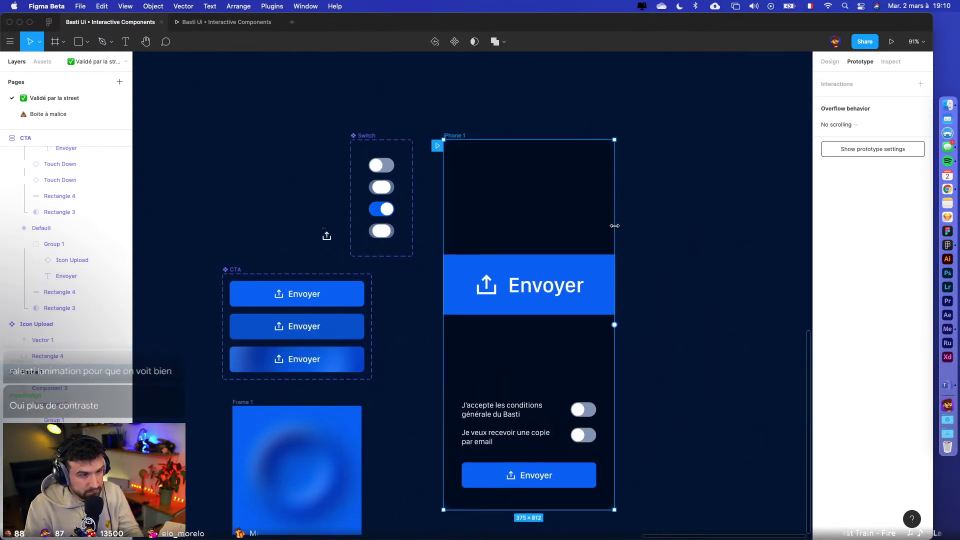
drag(614, 226, 748, 226)
click(618, 288)
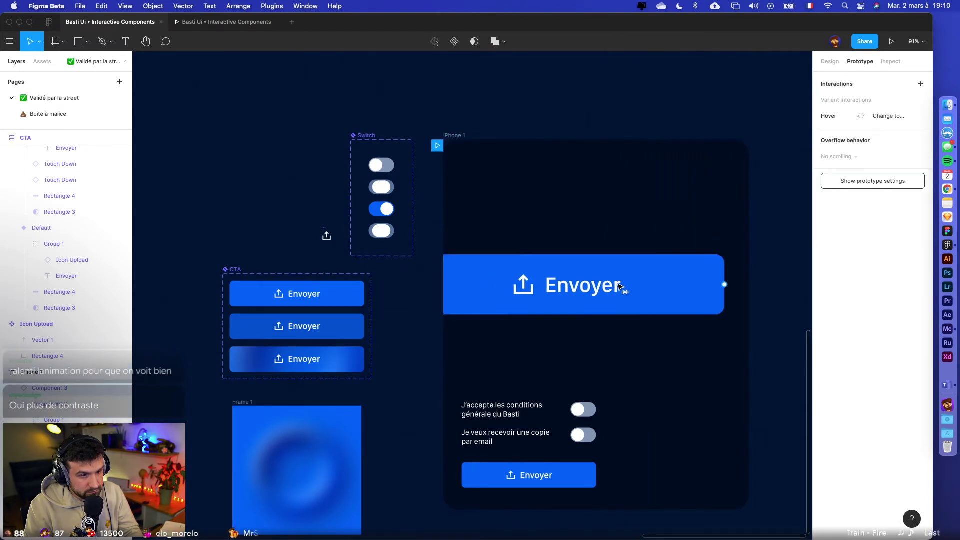
drag(619, 286, 650, 286)
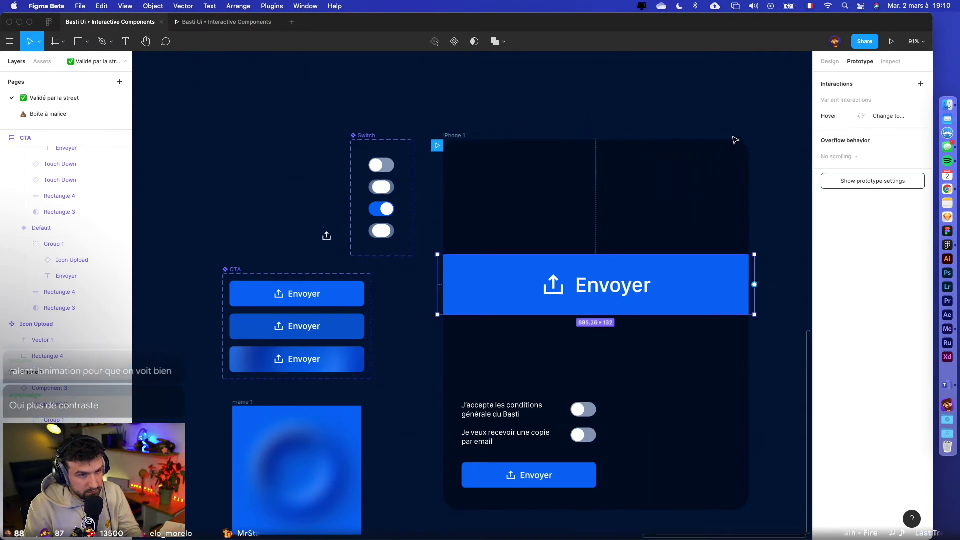
- Widen the iPhone 1 frame further to 812 px, recentre the large Envoyer button, and replay the prototype
click(469, 138)
scroll(596, 193, right, 5)
drag(628, 191, 695, 205)
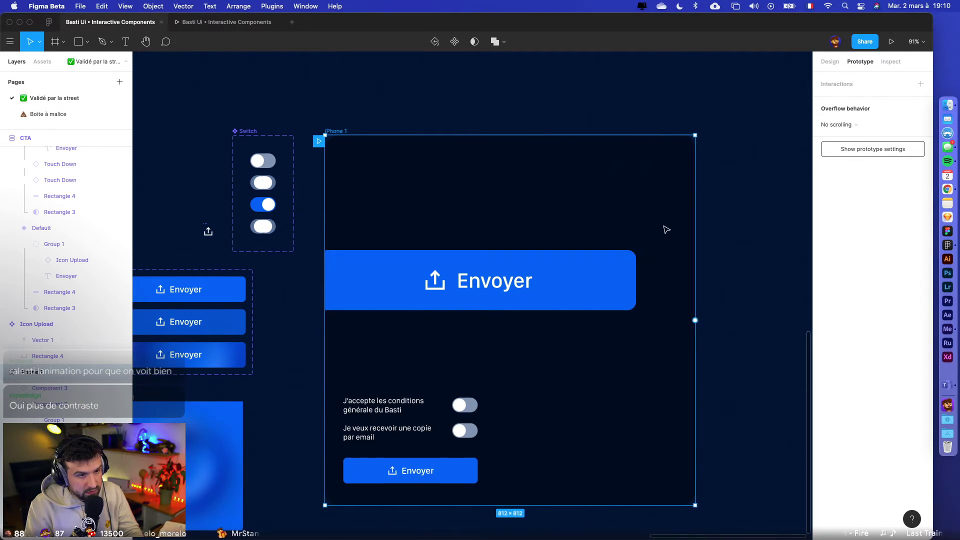
drag(541, 276, 579, 276)
click(884, 46)
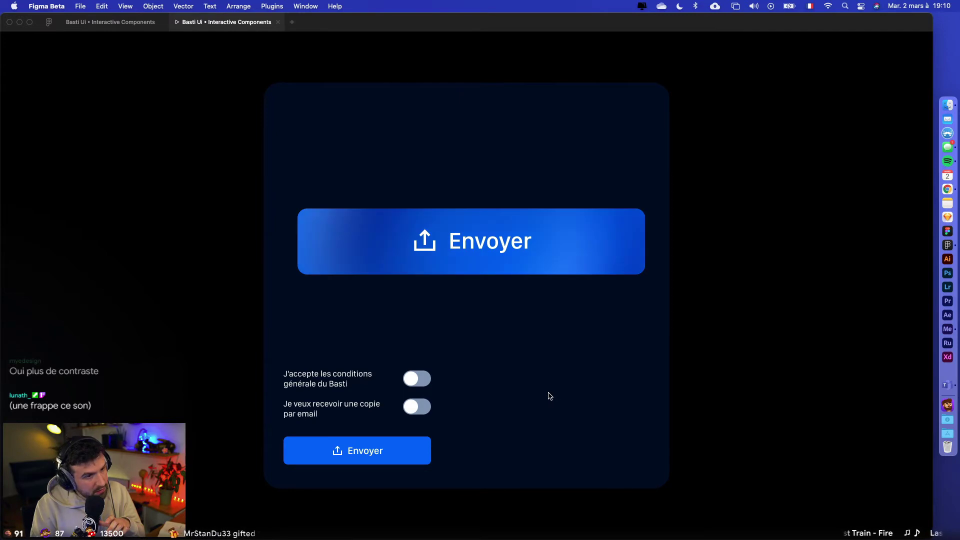
click(110, 22)
- Scale up the Touch Down ring inside the CTA's Touch variant so it extends well beyond the button
scroll(307, 354, left, 5)
click(333, 353)
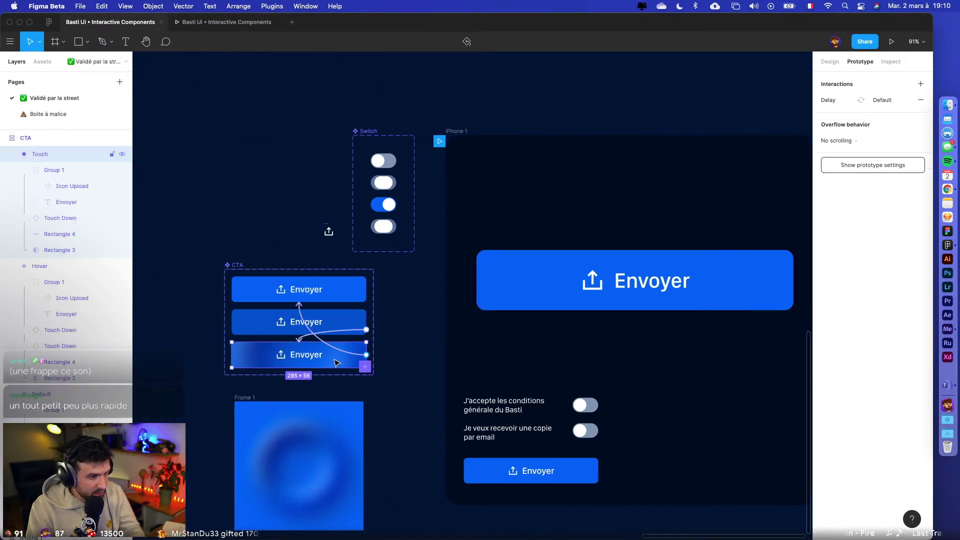
click(824, 61)
scroll(398, 326, up, 5)
double_click(305, 383)
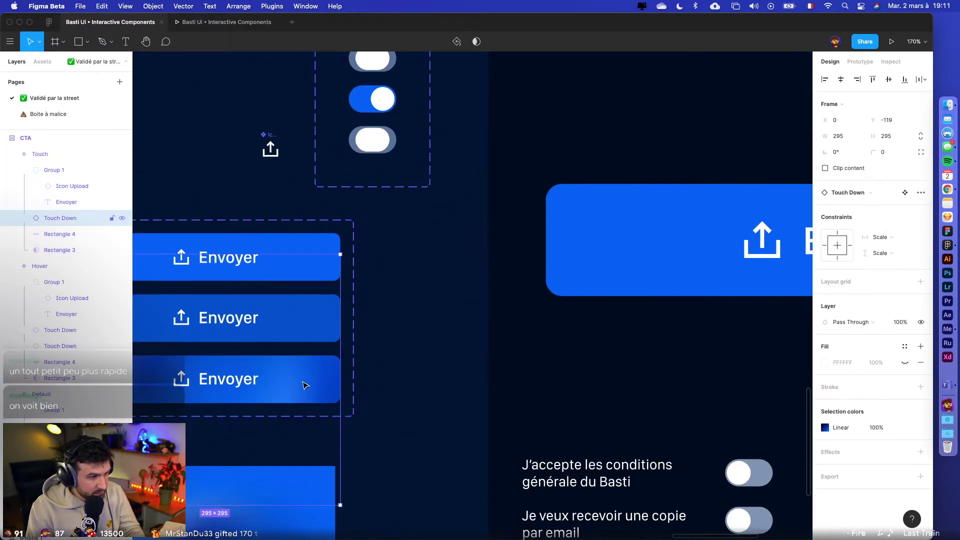
drag(305, 384, 460, 320)
key(k)
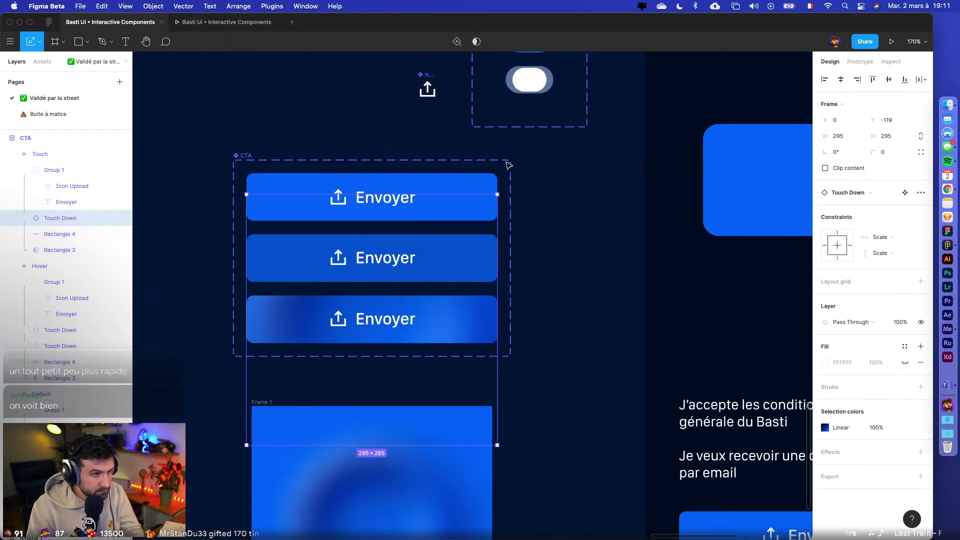
drag(497, 191, 611, 140)
- Deselect everything, replay the prototype to check the enlarged ring on the large Envoyer button, and return to the design file
click(637, 230)
scroll(628, 233, down, 5)
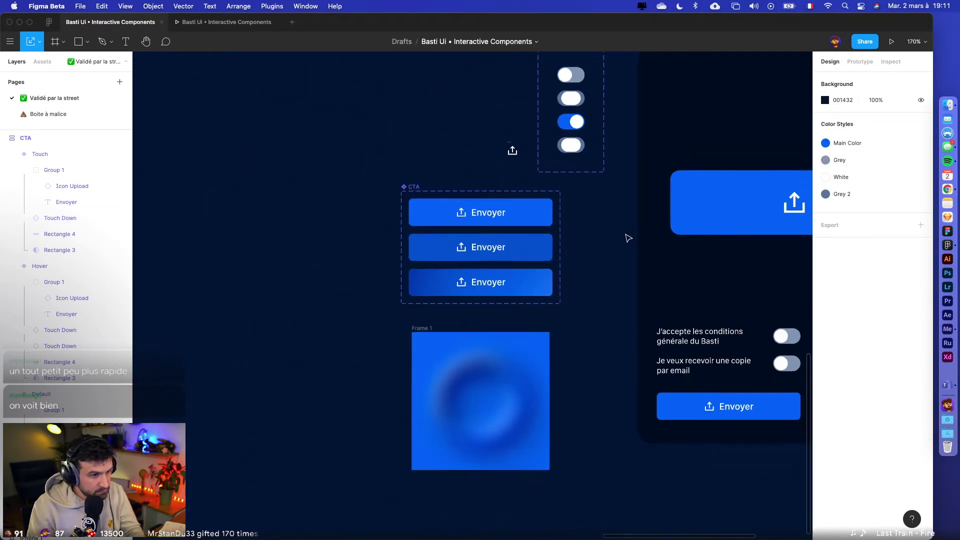
drag(601, 240, 484, 280)
drag(619, 273, 407, 289)
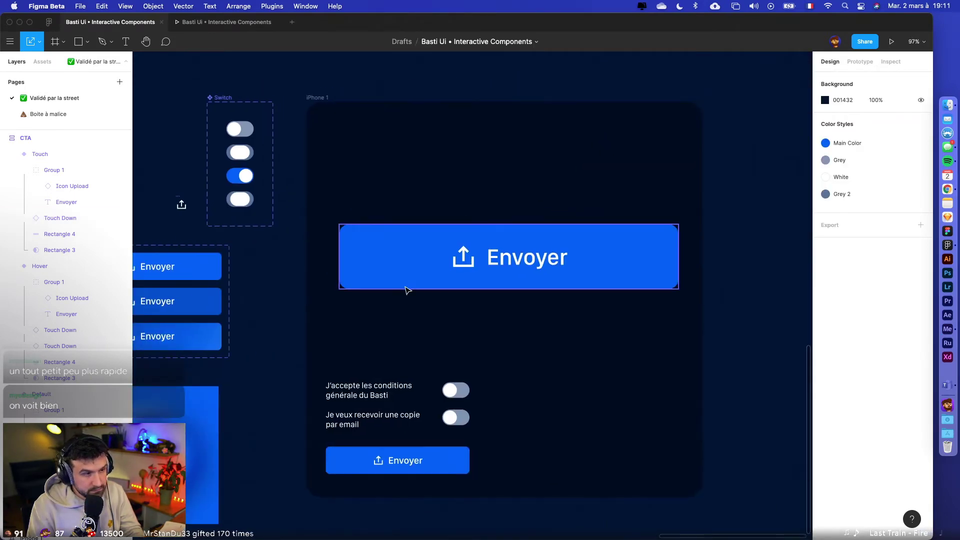
click(890, 45)
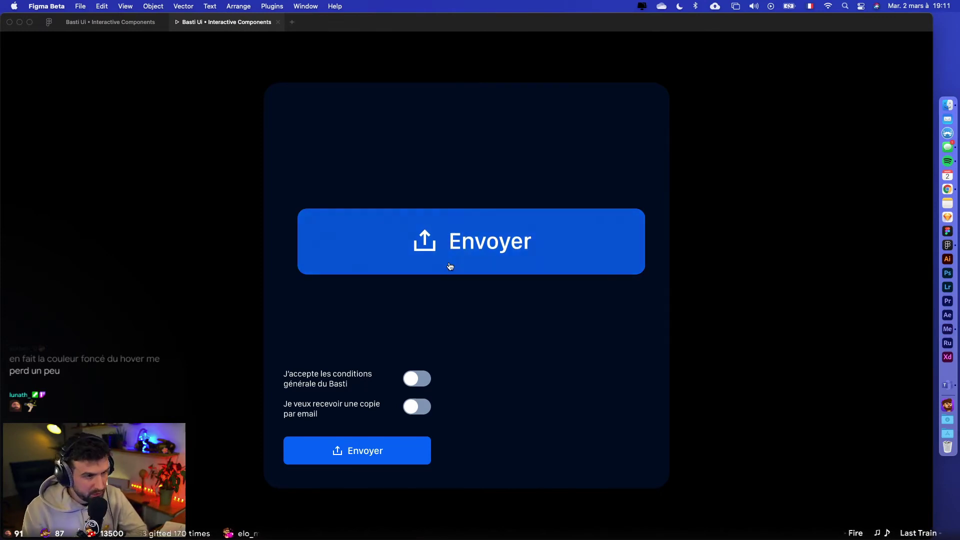
click(128, 24)
- Try to delete the Hover variant from the CTA component set, and undo the deletion
scroll(276, 261, left, 4)
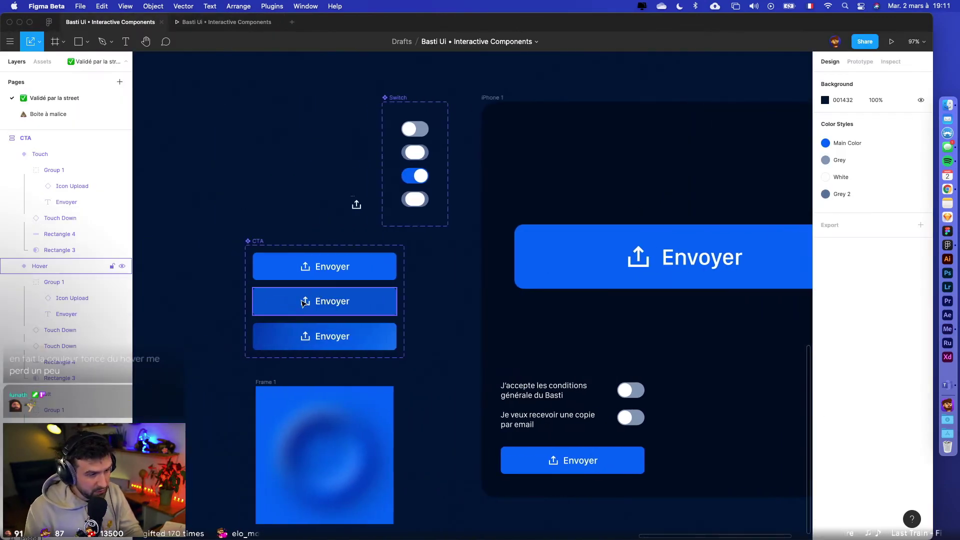
click(303, 302)
scroll(303, 302, up, 3)
scroll(303, 302, up, 5)
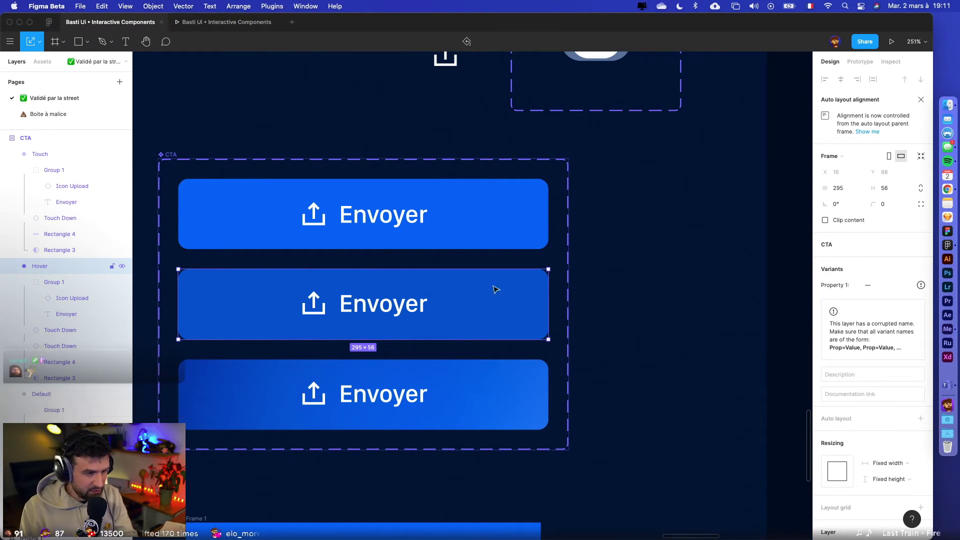
key(Delete)
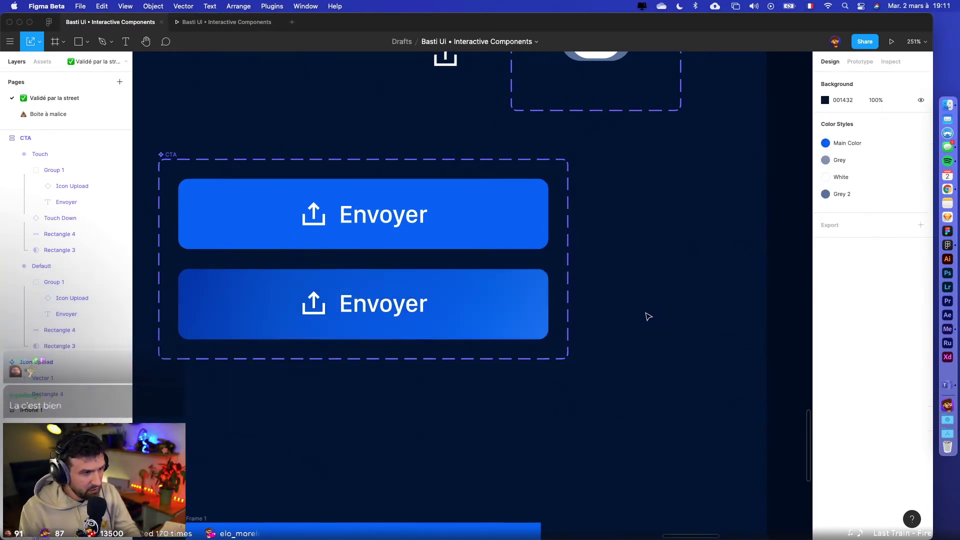
click(510, 240)
click(623, 273)
key(super+z)
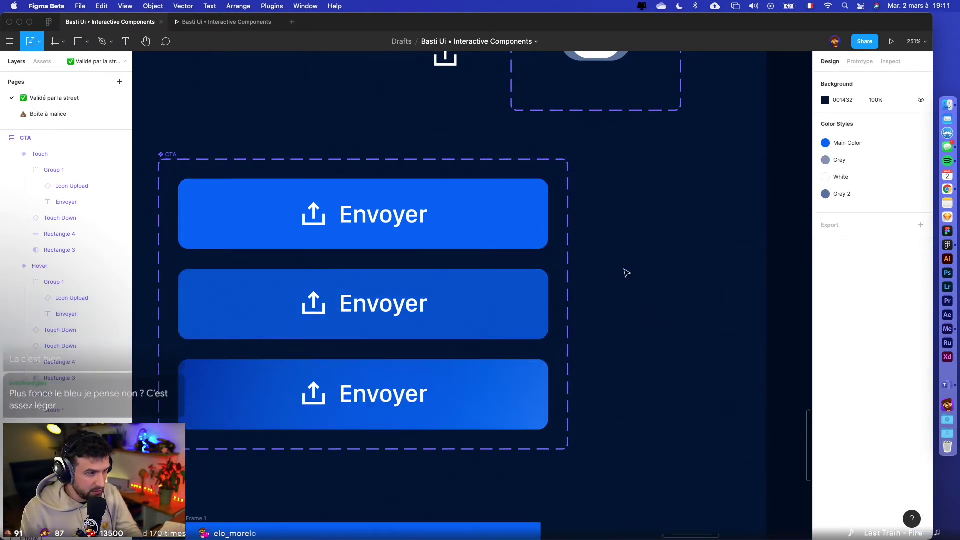
- Remove both Touch Down rings from the CTA's Hover variant and paste one into the Default variant
click(382, 302)
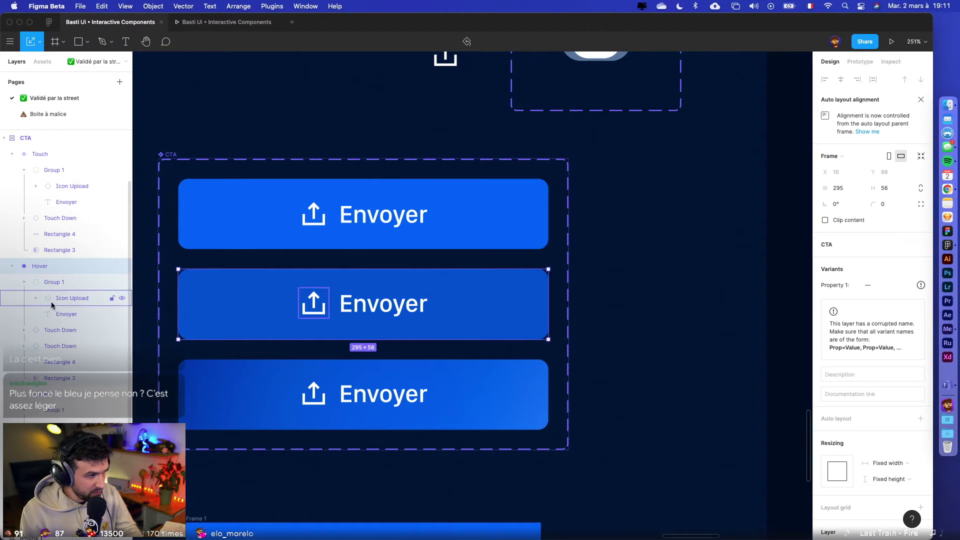
click(70, 330)
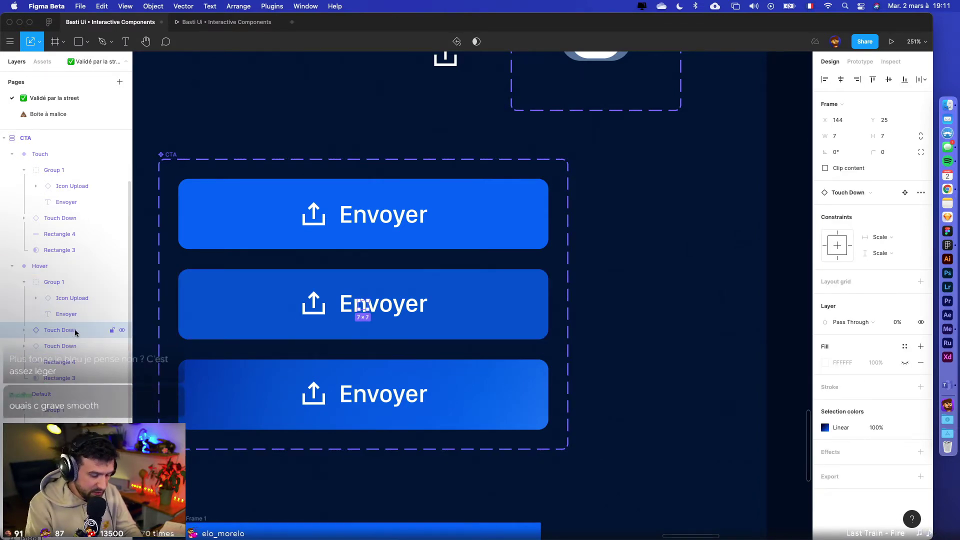
key(Delete)
click(75, 333)
key(super+x)
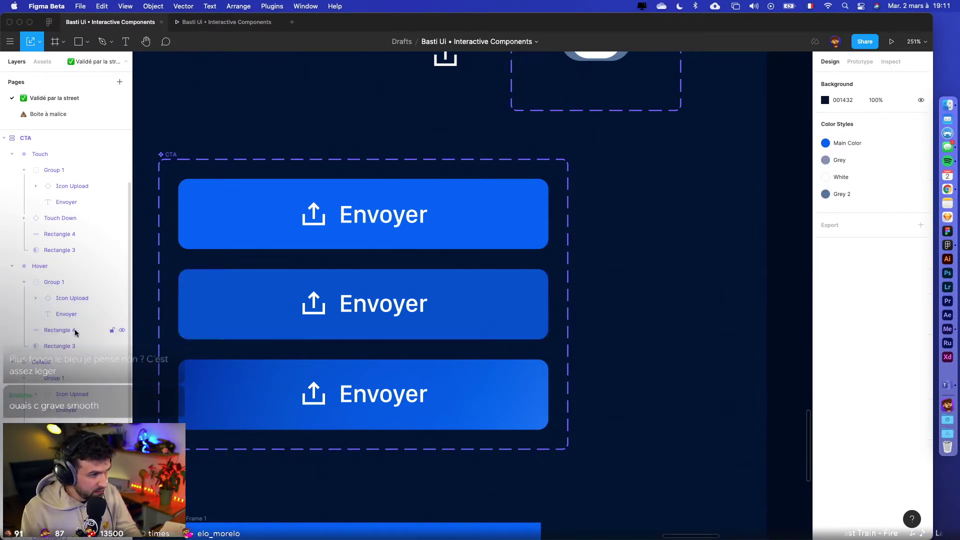
click(359, 221)
key(super+v)
- Delete the Hover variant from the CTA component set
click(403, 291)
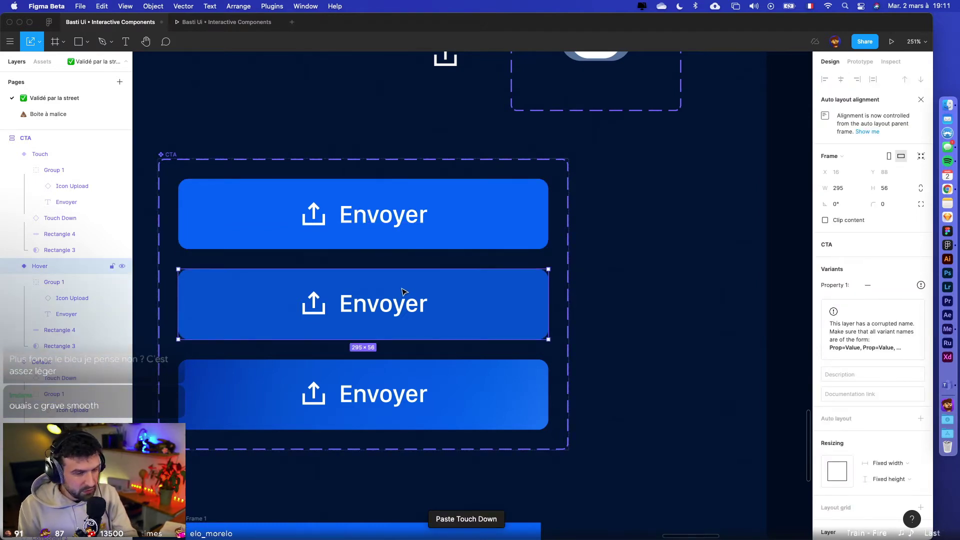
key(Delete)
scroll(682, 274, left, 3)
scroll(682, 273, up, 1)
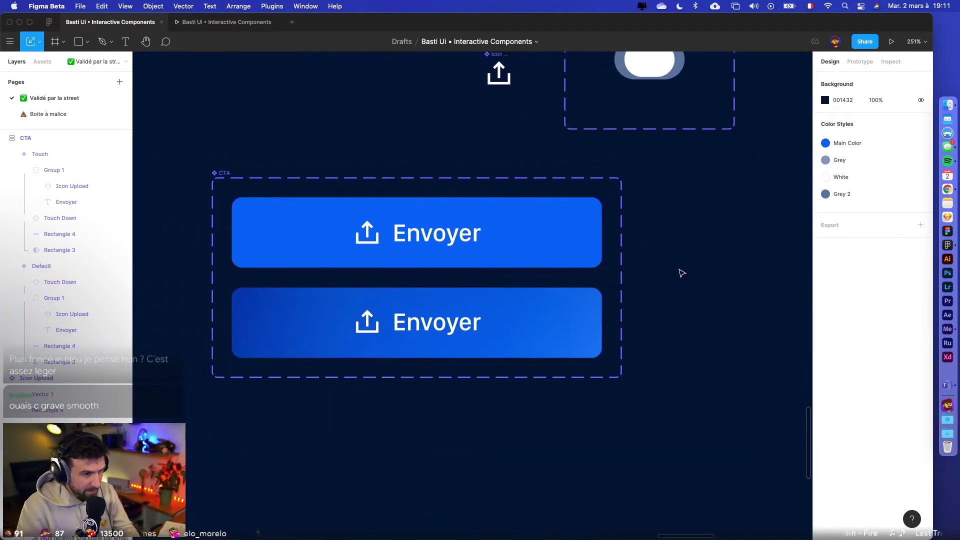
- Link the Default variant to the Touch variant with an on-click change, and remove Default's leftover Hover interaction
click(585, 235)
click(860, 62)
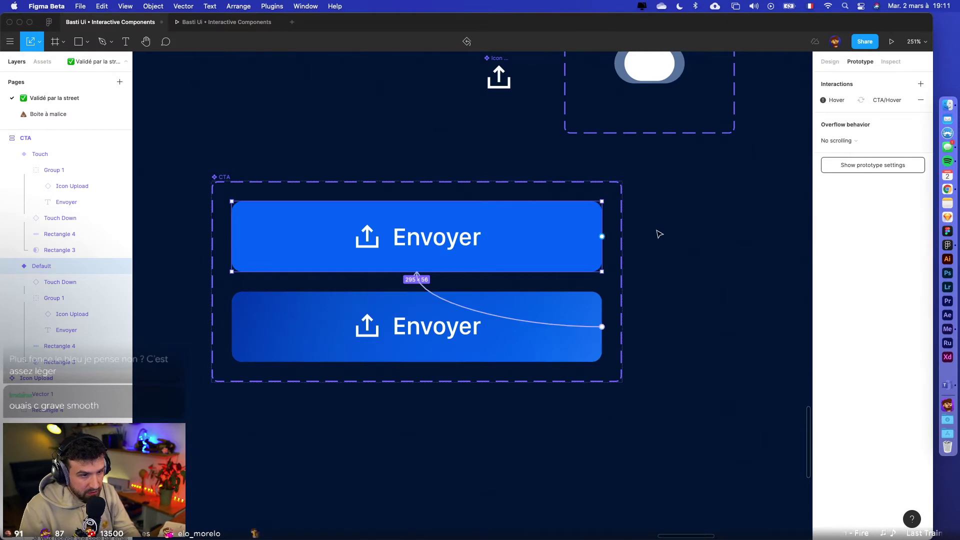
drag(602, 237, 514, 315)
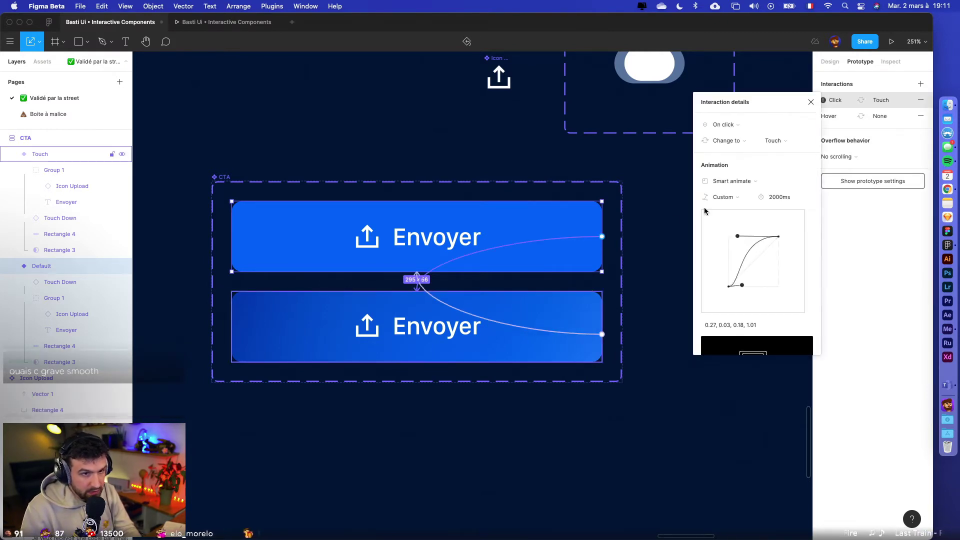
click(921, 116)
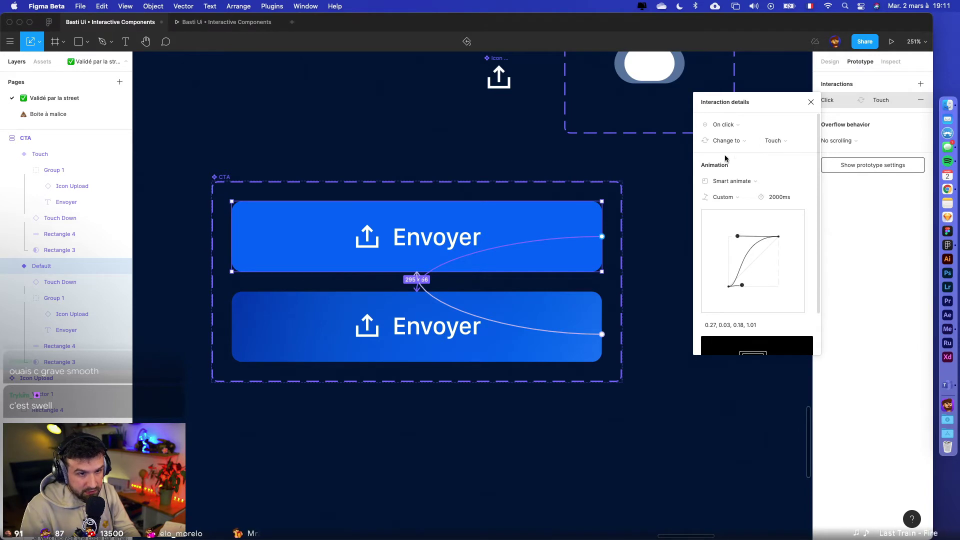
- Replay the prototype to check the large Envoyer button, return to the design file, and deselect everything
click(891, 42)
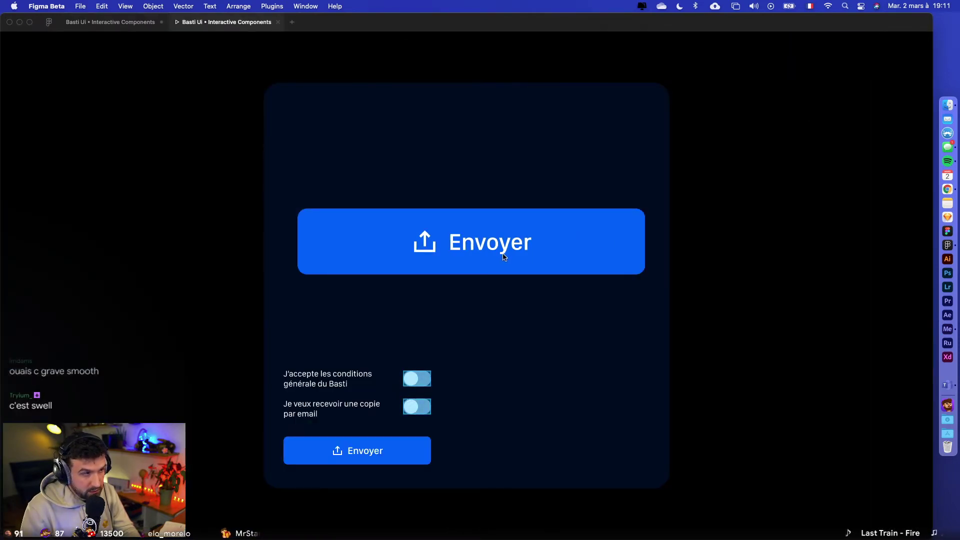
click(125, 22)
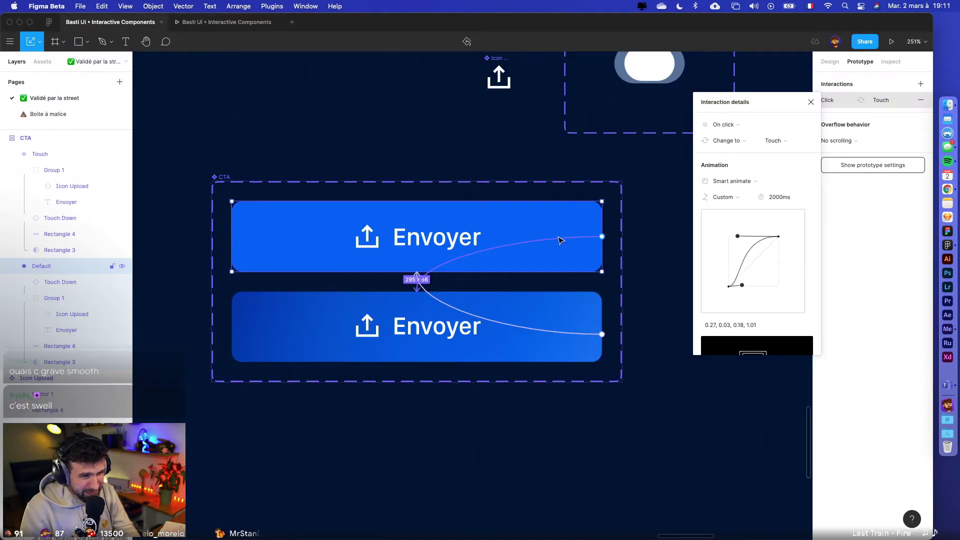
click(634, 239)
click(574, 241)
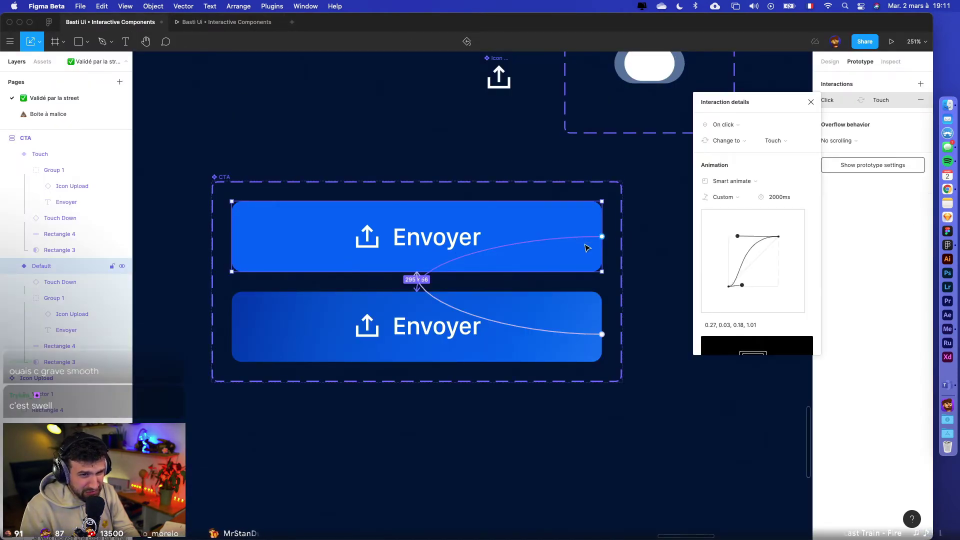
click(518, 435)
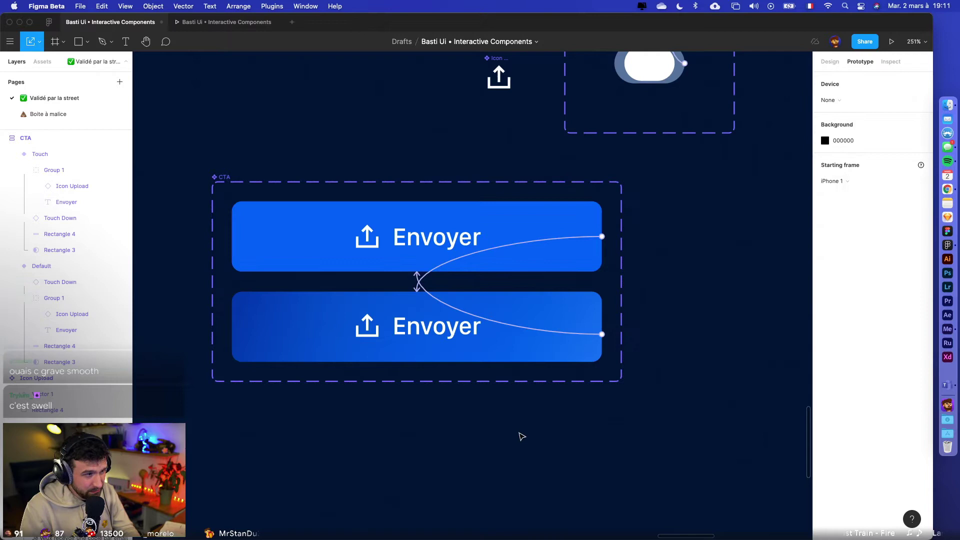
click(490, 252)
click(628, 375)
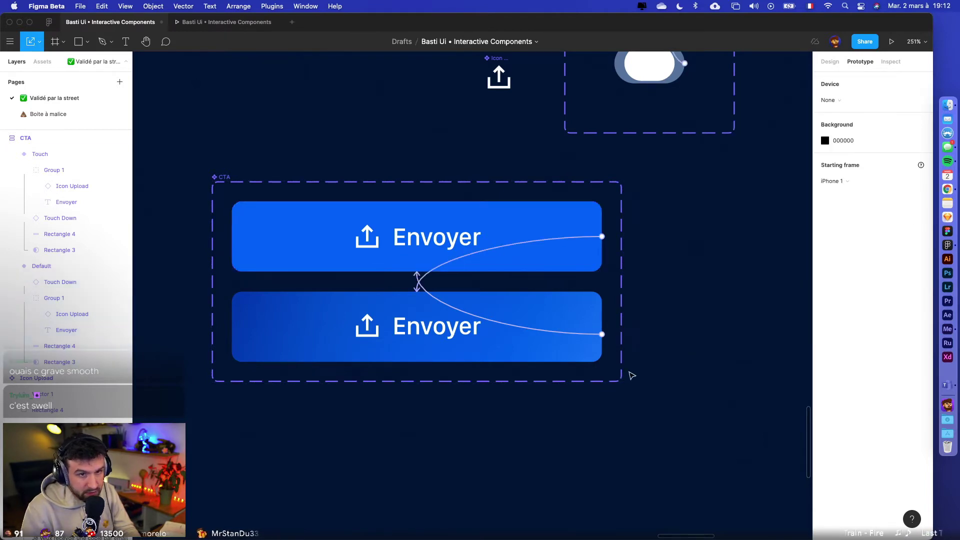
- Close and relaunch the prototype preview, test clicking the large Envoyer button, and return to the design file
click(891, 43)
click(542, 259)
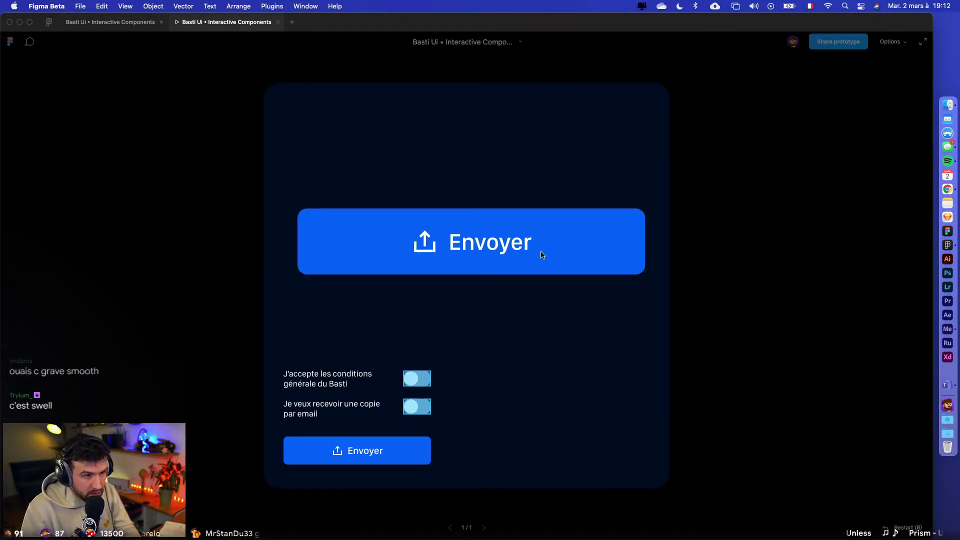
click(278, 22)
click(891, 42)
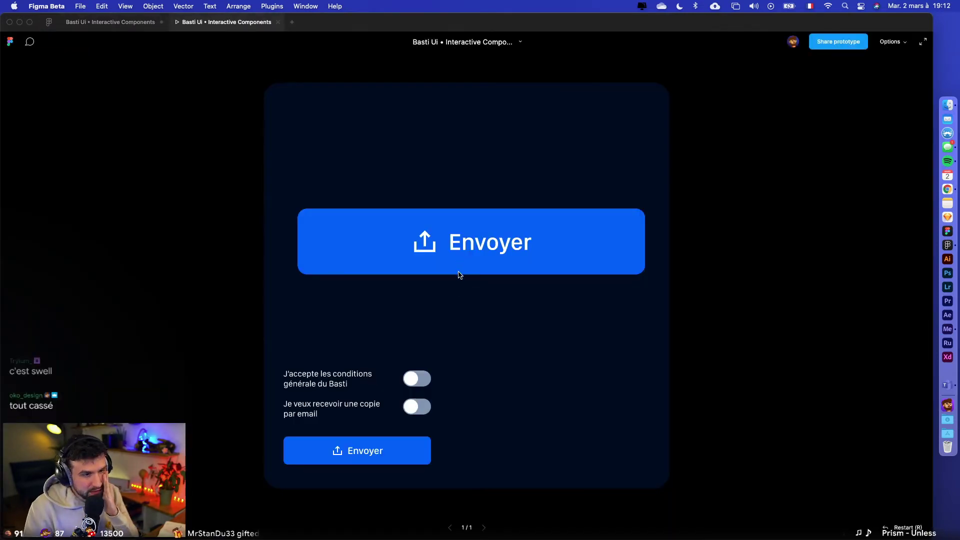
click(483, 262)
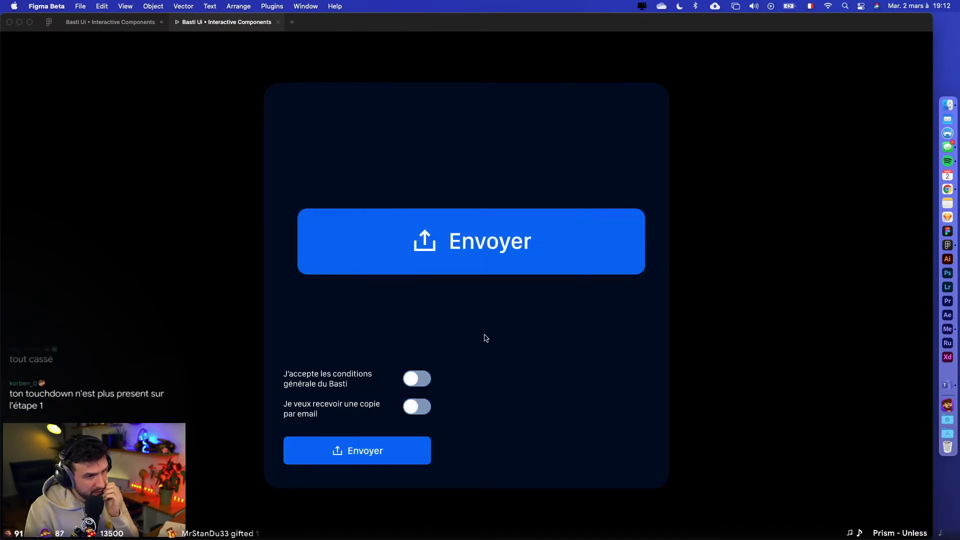
click(484, 265)
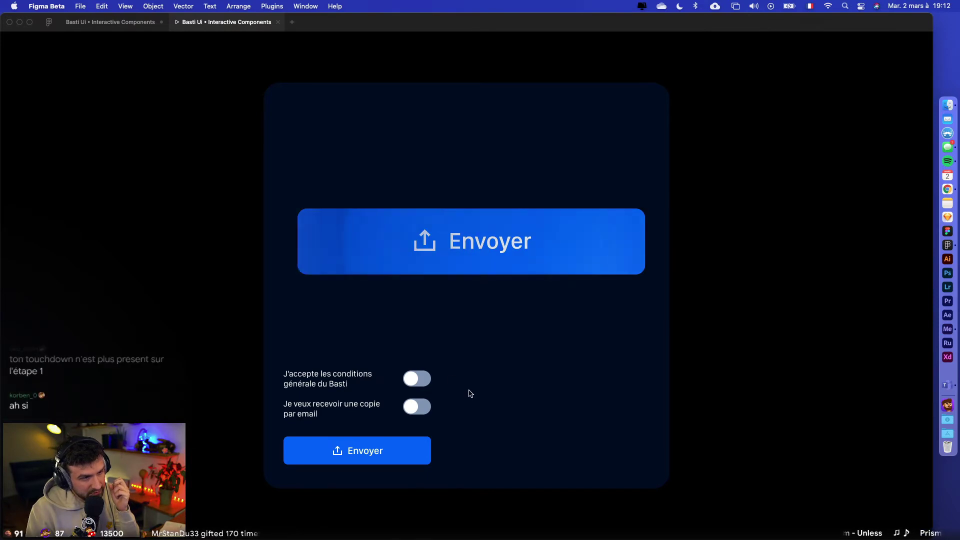
click(110, 22)
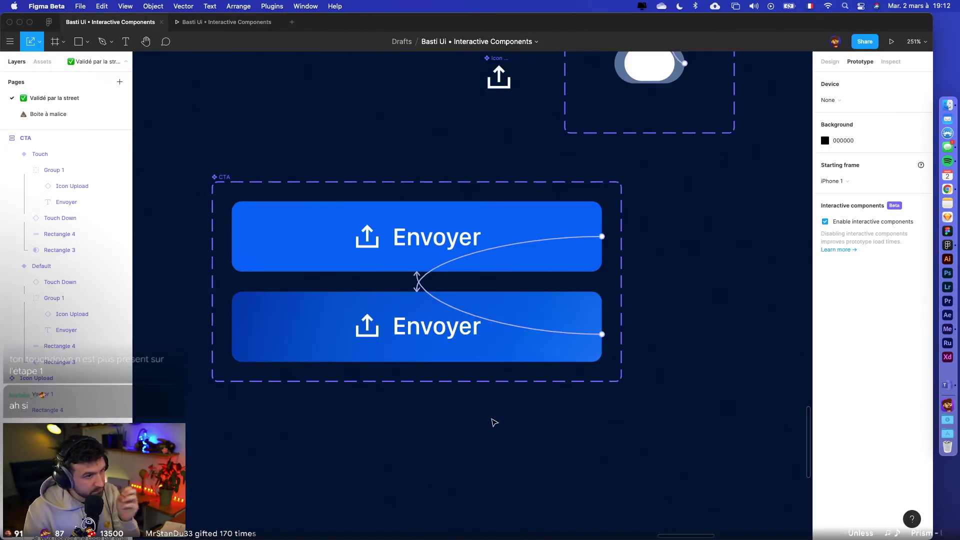
- Delete the Touch variant's interaction that leads back to the Default variant
click(463, 314)
key(Delete)
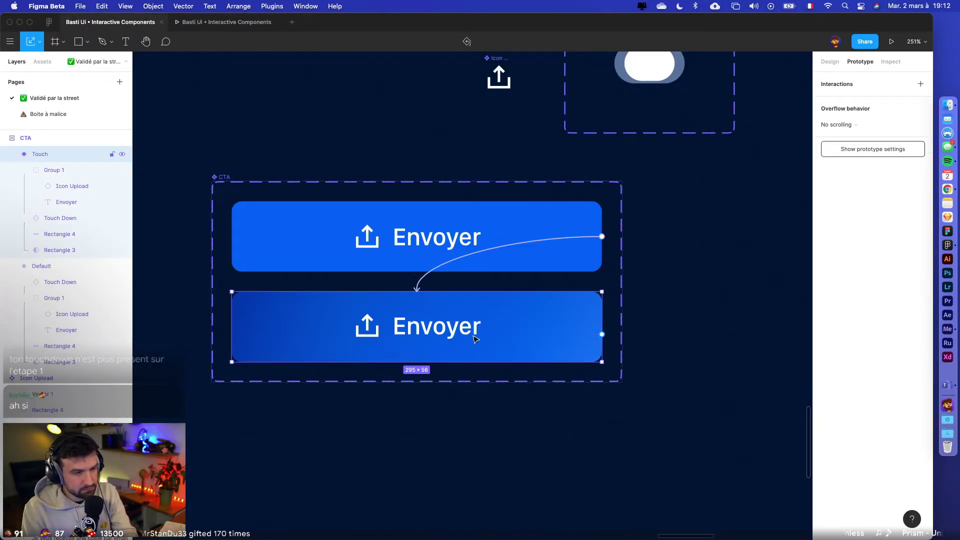
click(534, 425)
- Duplicate the Touch variant to add a third variant to the CTA component set
click(510, 320)
scroll(575, 382, down, 3)
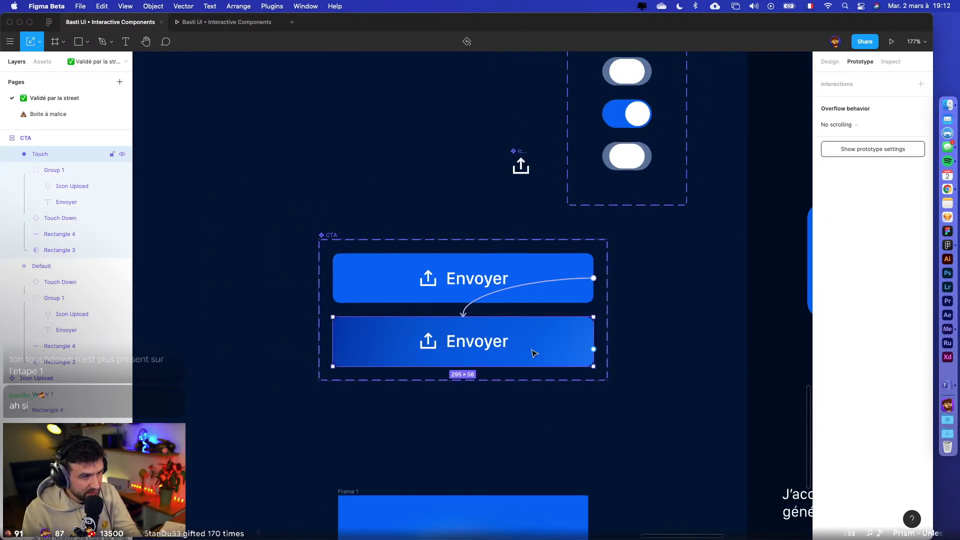
key(super+d)
click(623, 403)
click(557, 403)
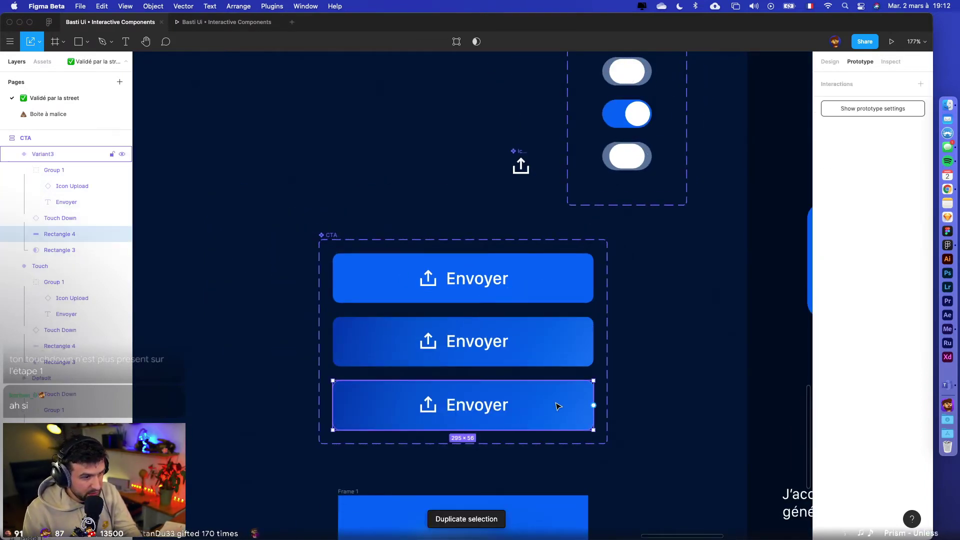
- Set the layer opacity of the Touch Down ring in Variant3 to 0%
click(59, 218)
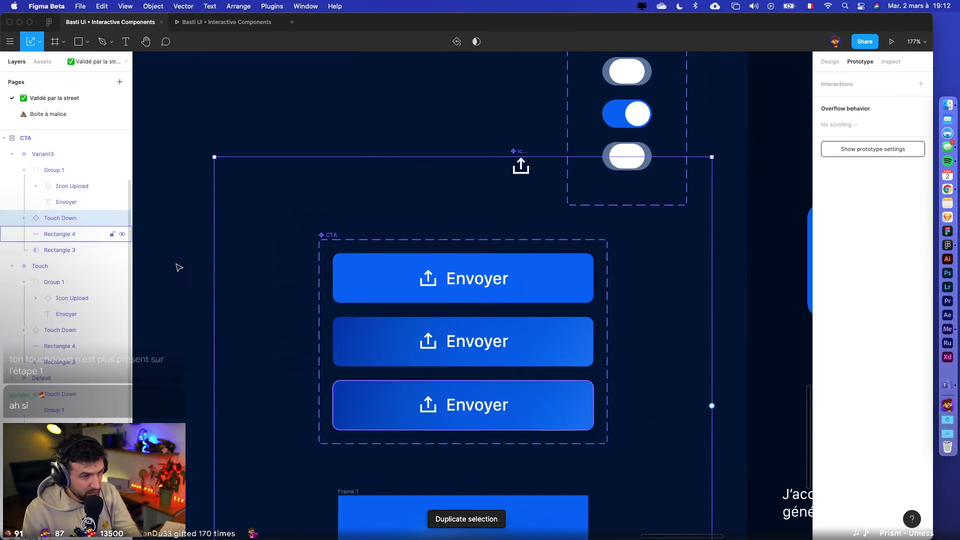
click(832, 62)
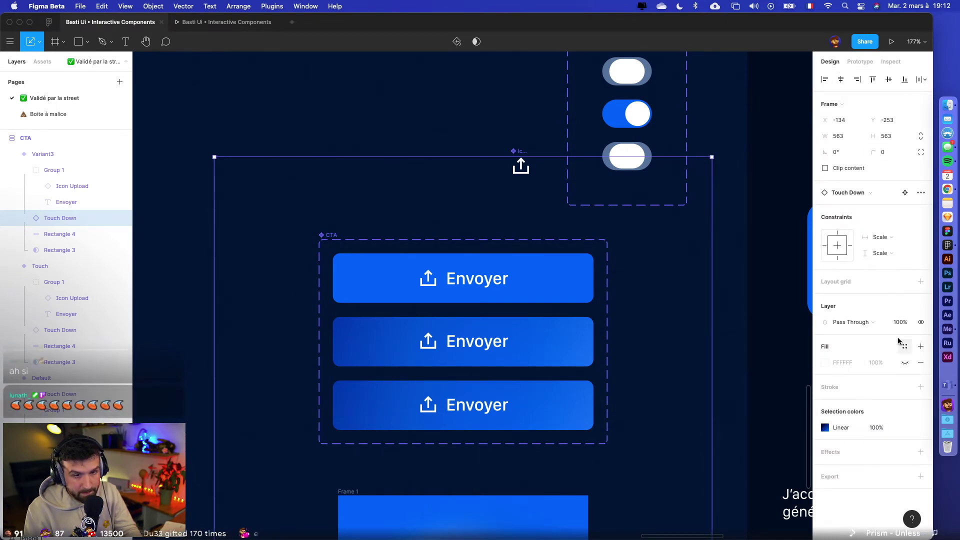
text(0)
key(Return)
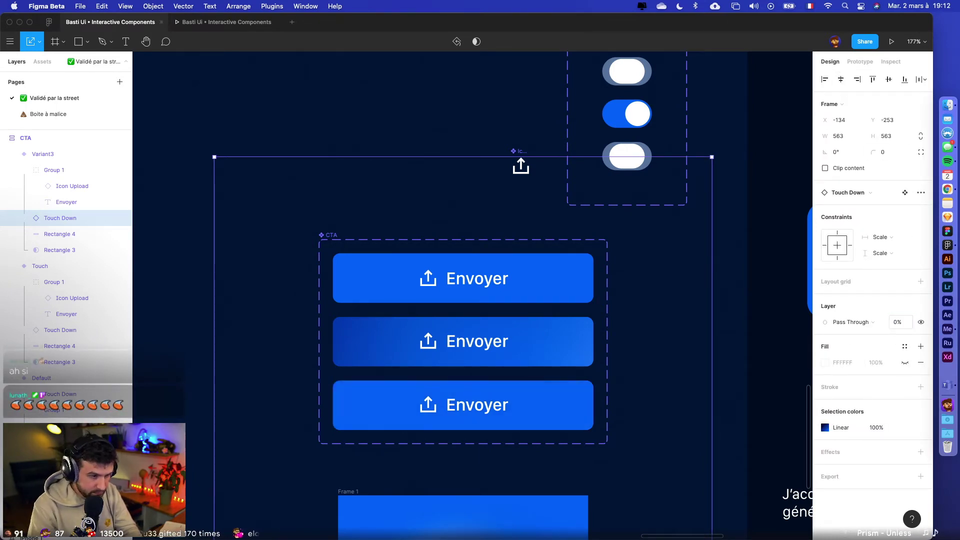
key(Escape)
- Link the Touch variant to Variant3 with an After delay trigger of 1 ms
scroll(662, 382, down, 2)
click(500, 296)
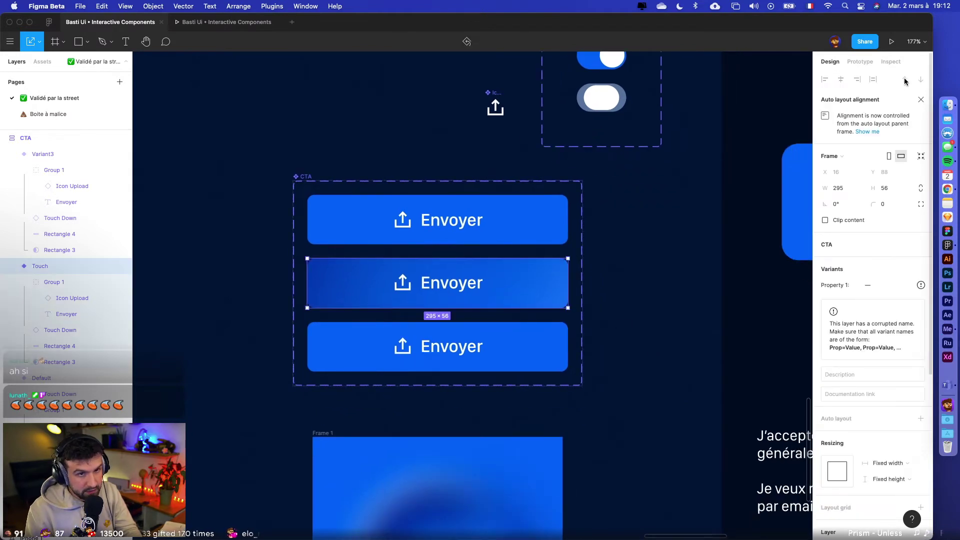
key(alt+9)
drag(569, 291, 527, 342)
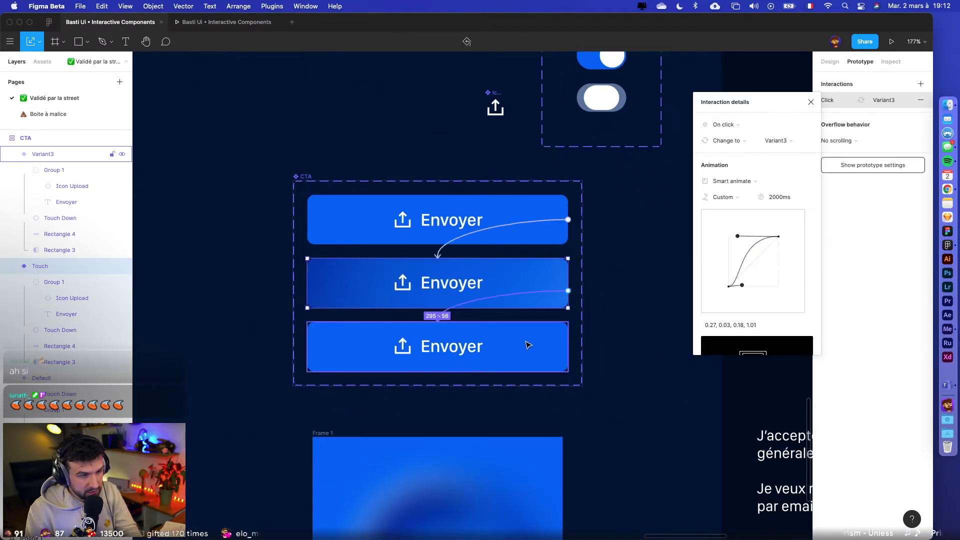
click(738, 126)
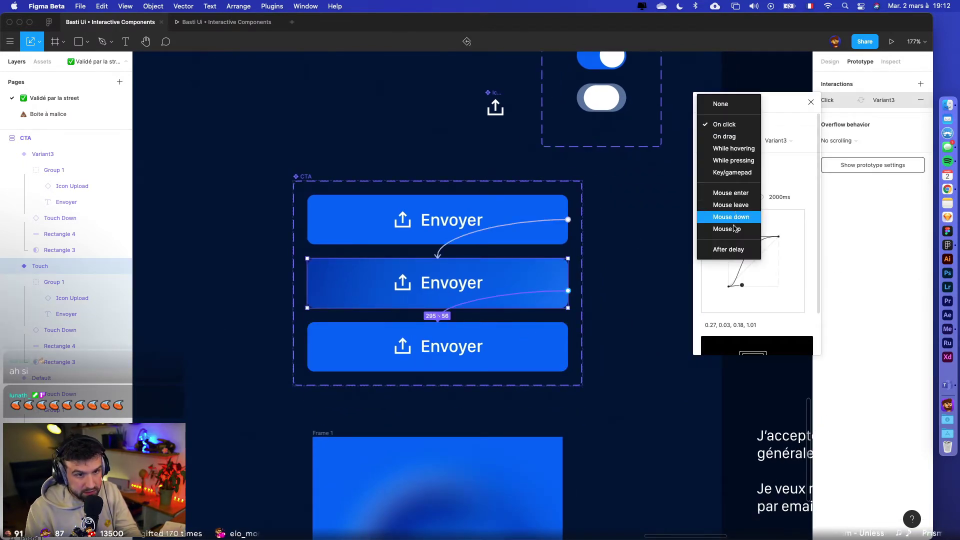
click(730, 250)
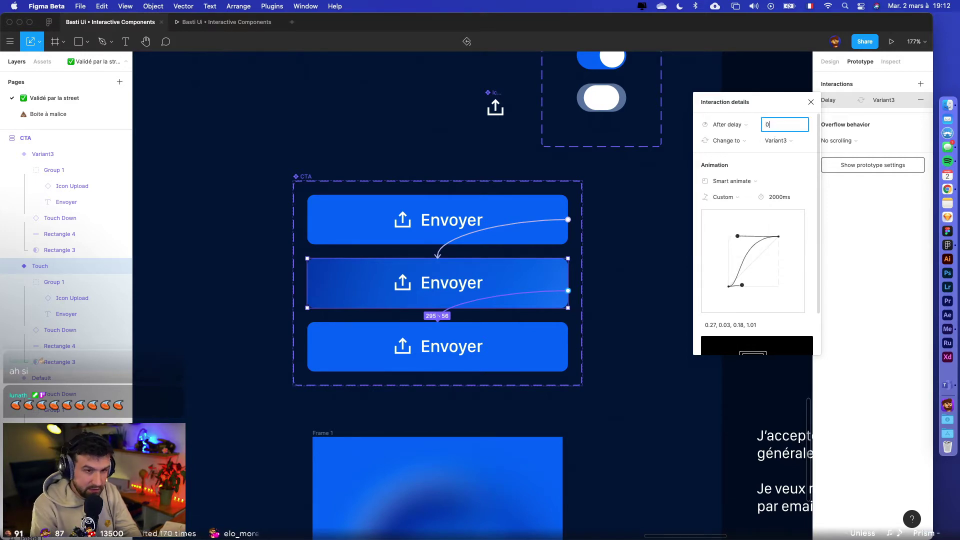
- Set the easing of the Touch-to-Variant3 smart animation to Ease In And Out, and deselect everything
click(772, 199)
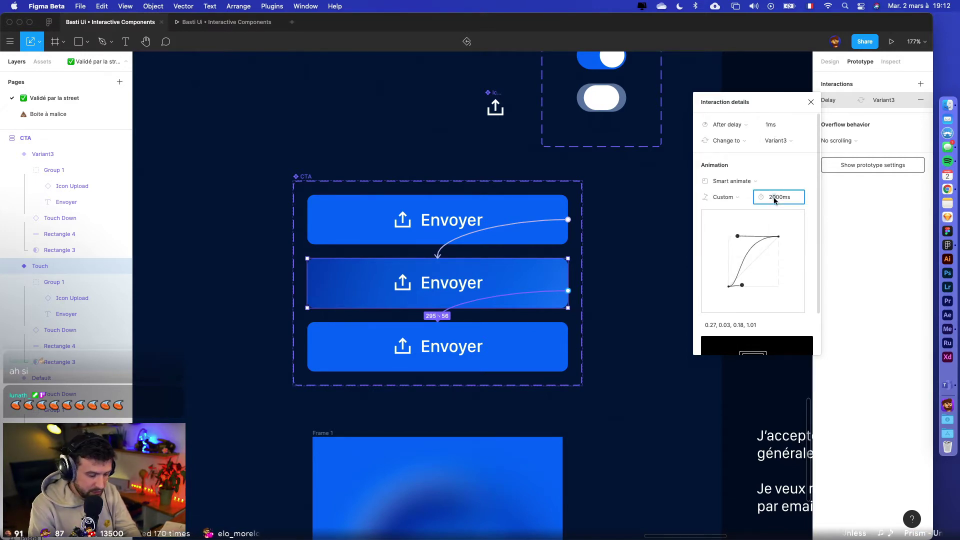
click(733, 197)
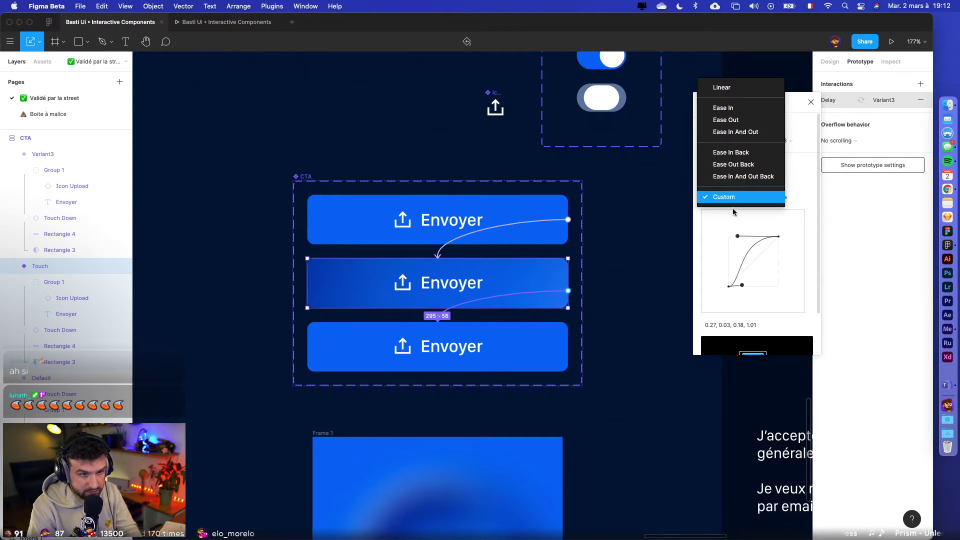
click(737, 120)
click(727, 197)
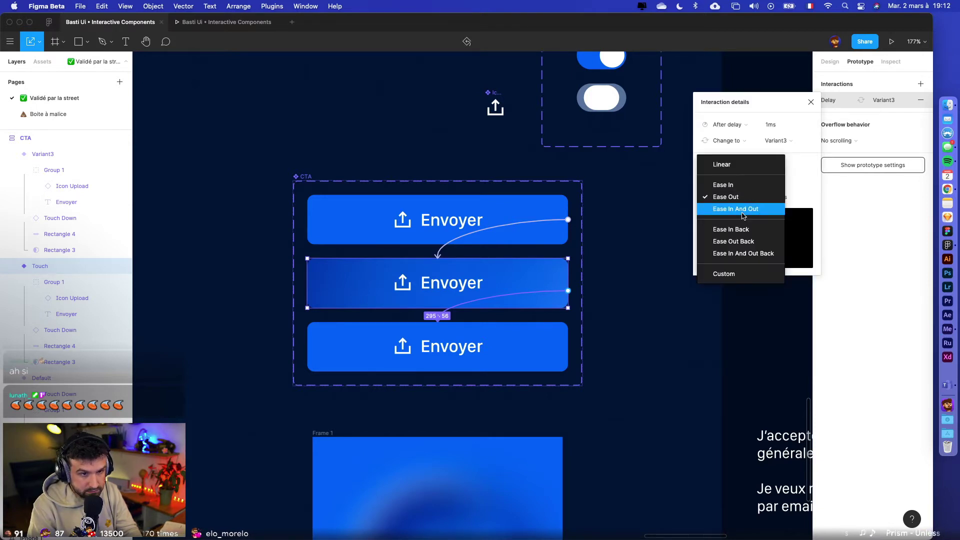
click(734, 207)
click(619, 311)
scroll(527, 330, up, 5)
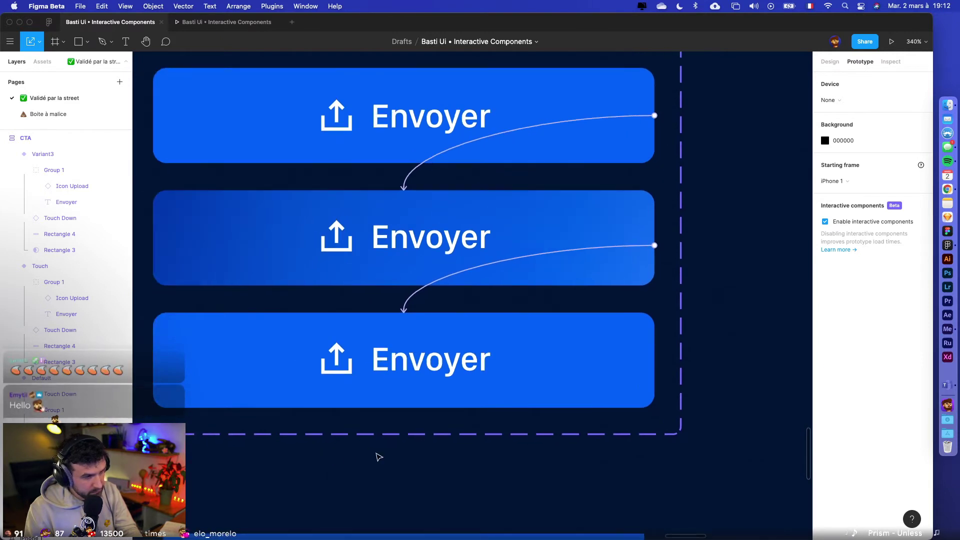
scroll(377, 456, down, 3)
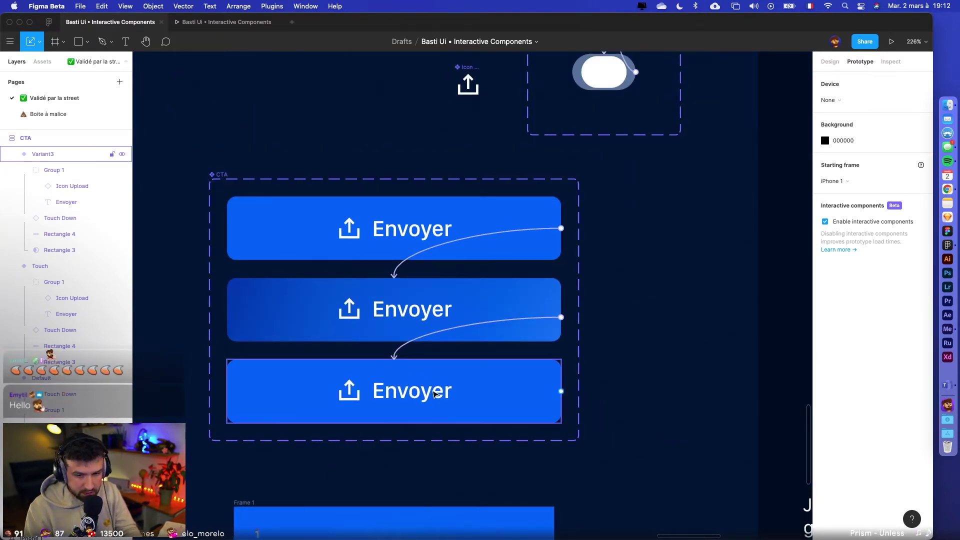
scroll(445, 439, down, 3)
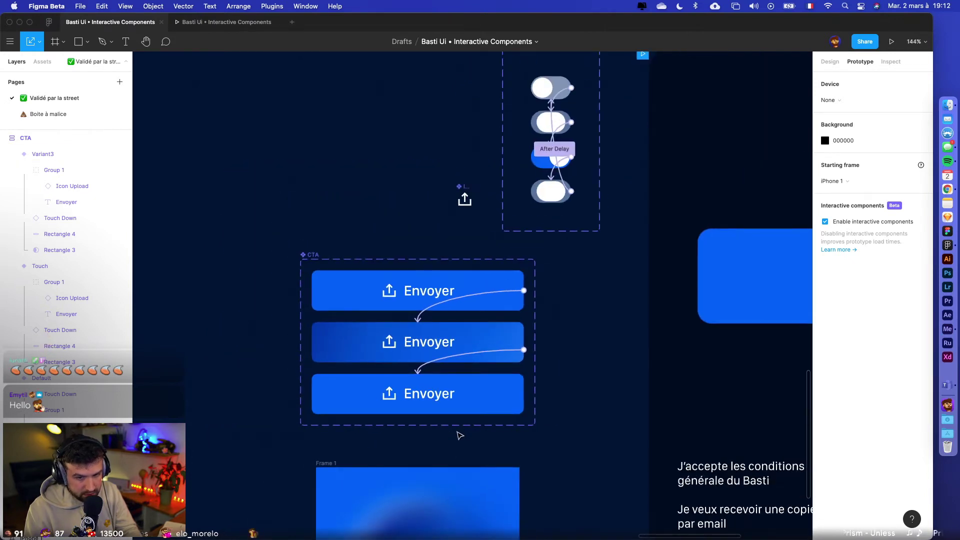
scroll(479, 424, right, 1)
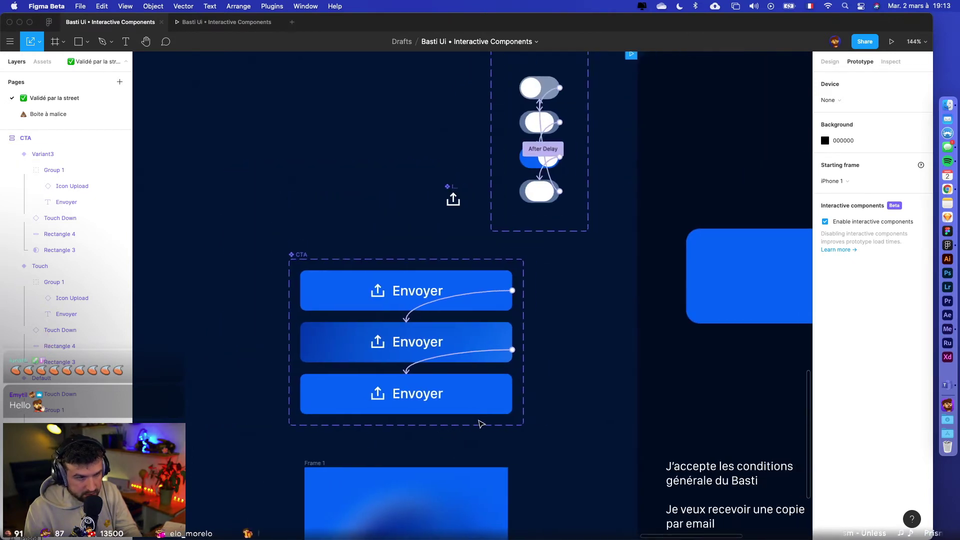
- Preview the CTA click animation in the prototype presentation and return to the design file
click(890, 42)
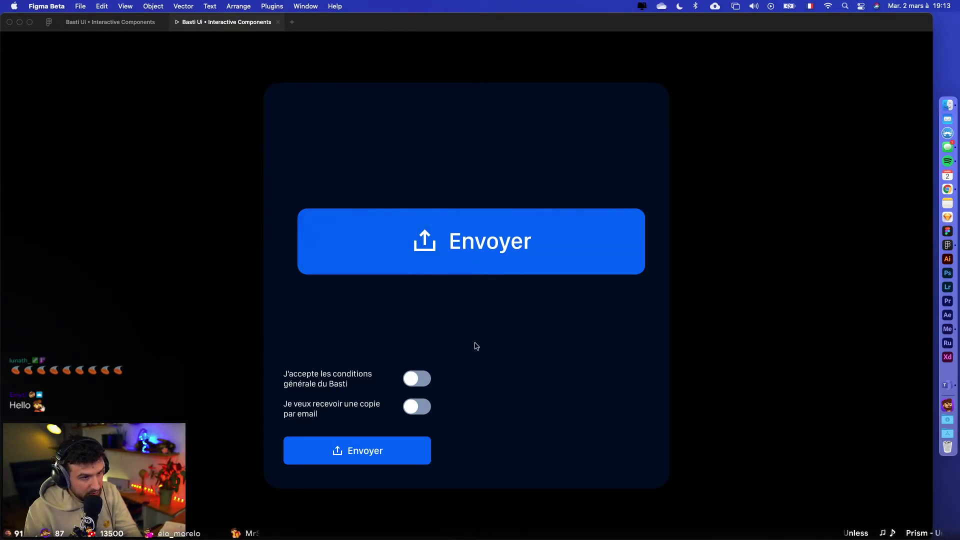
click(110, 22)
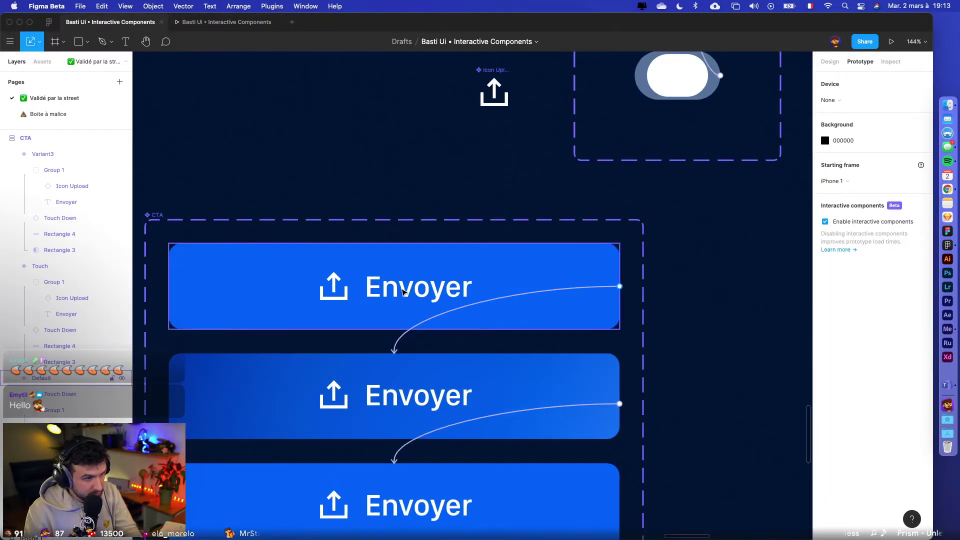
- Inspect the label, icon and ring layers nested inside the three CTA variants
click(395, 290)
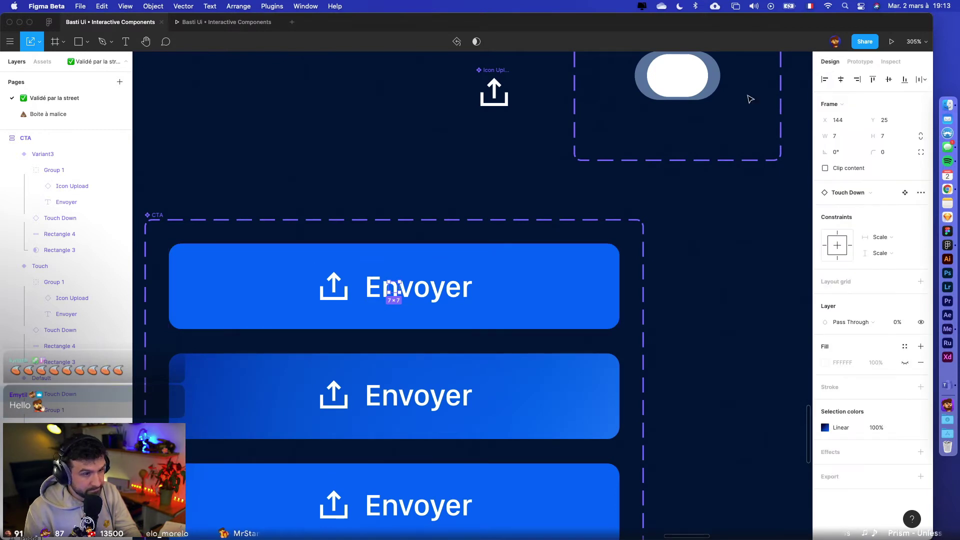
click(393, 300)
click(403, 400)
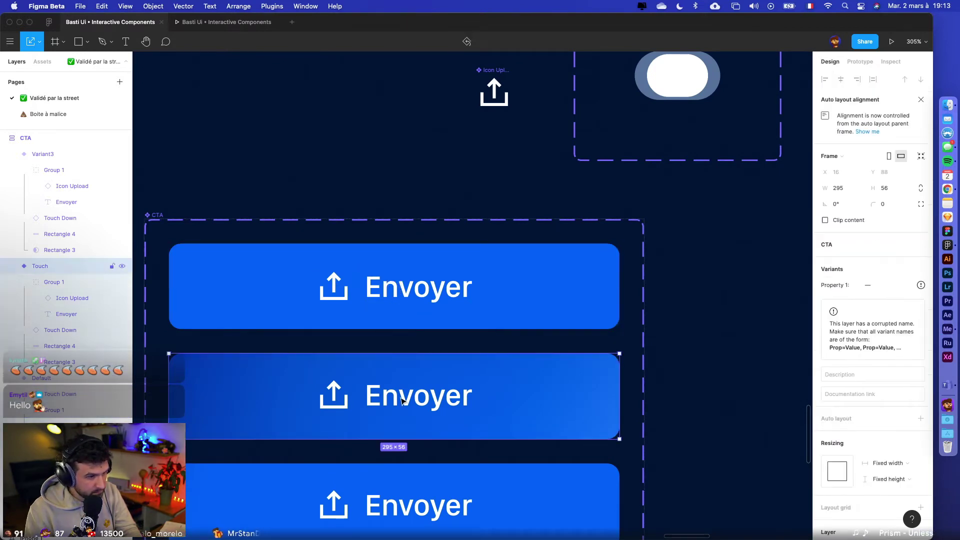
double_click(403, 400)
scroll(408, 365, down, 3)
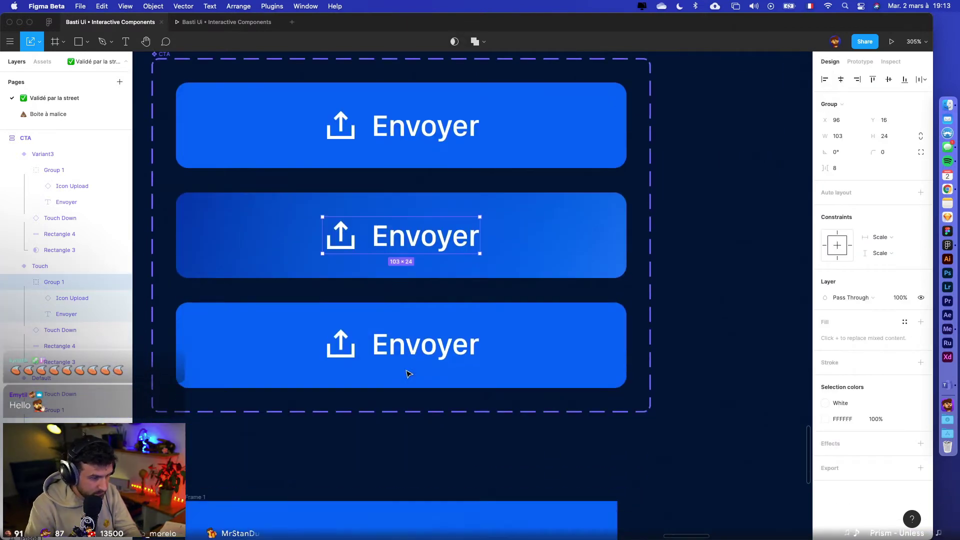
click(391, 358)
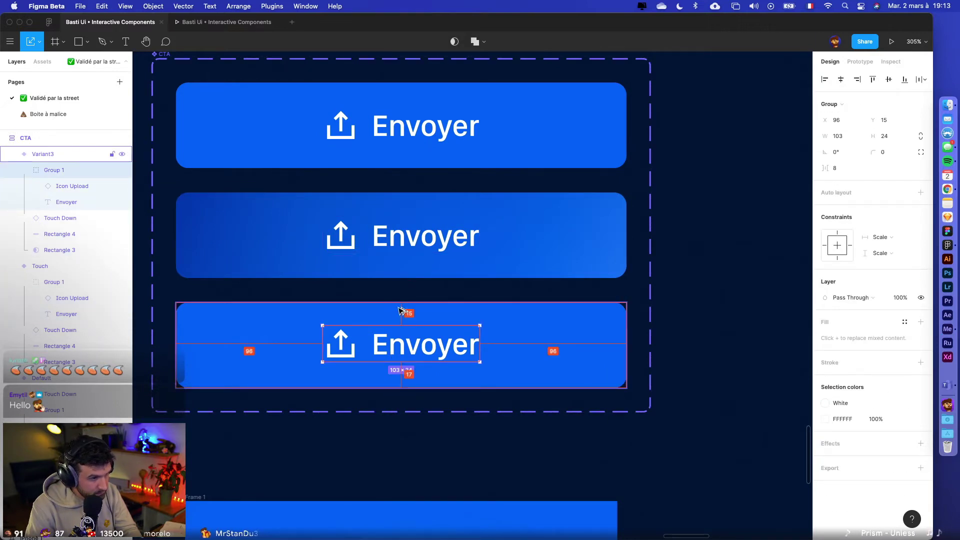
click(373, 292)
scroll(369, 292, up, 3)
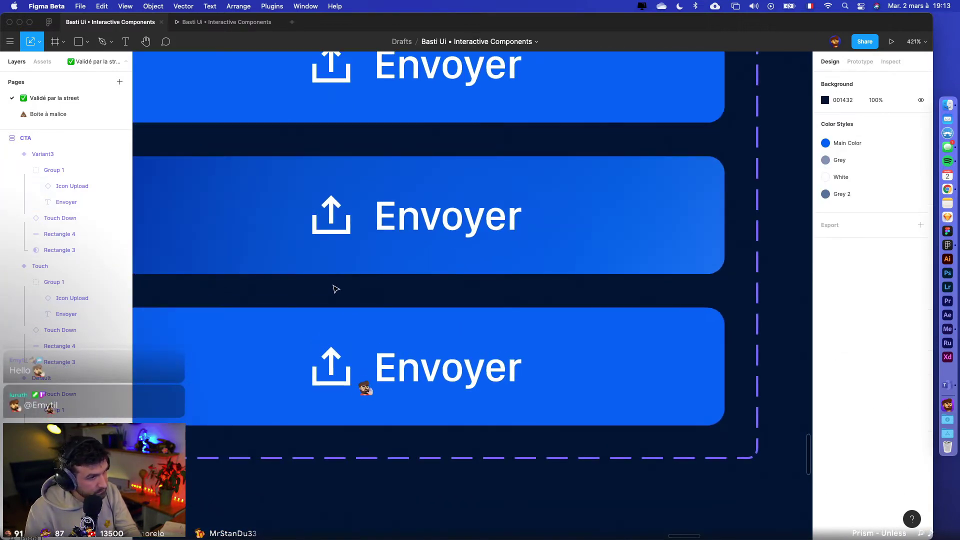
scroll(388, 251, left, 2)
scroll(388, 251, down, 1)
scroll(400, 193, up, 3)
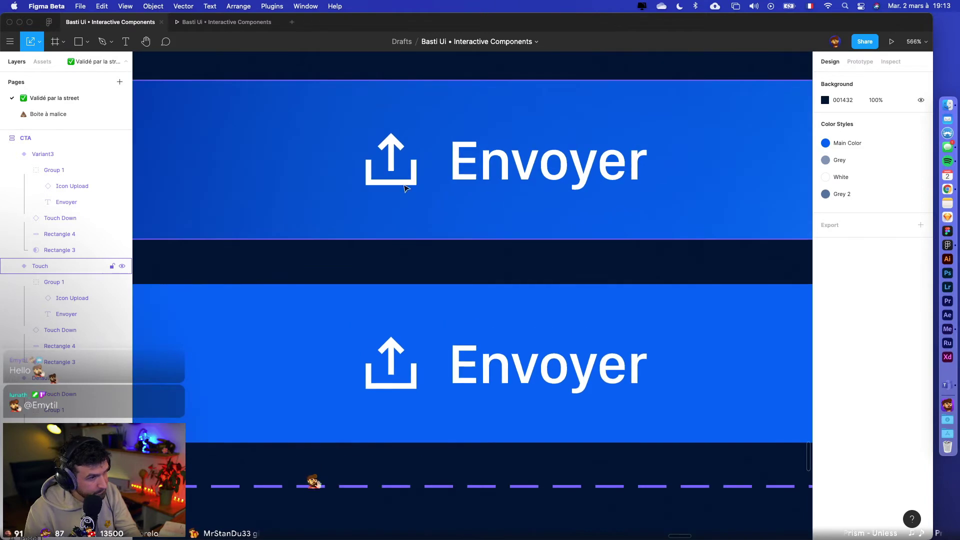
super+click(398, 145)
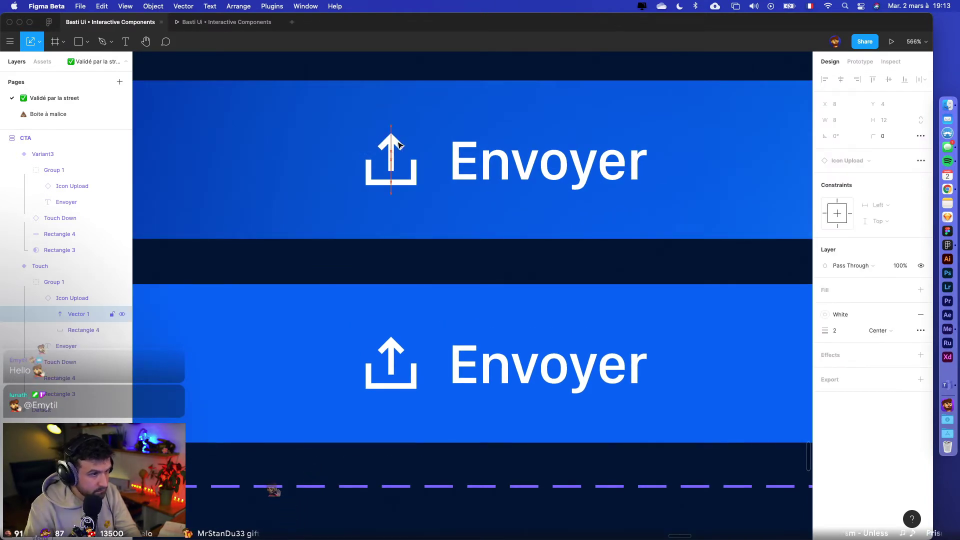
scroll(398, 145, down, 5)
click(422, 196)
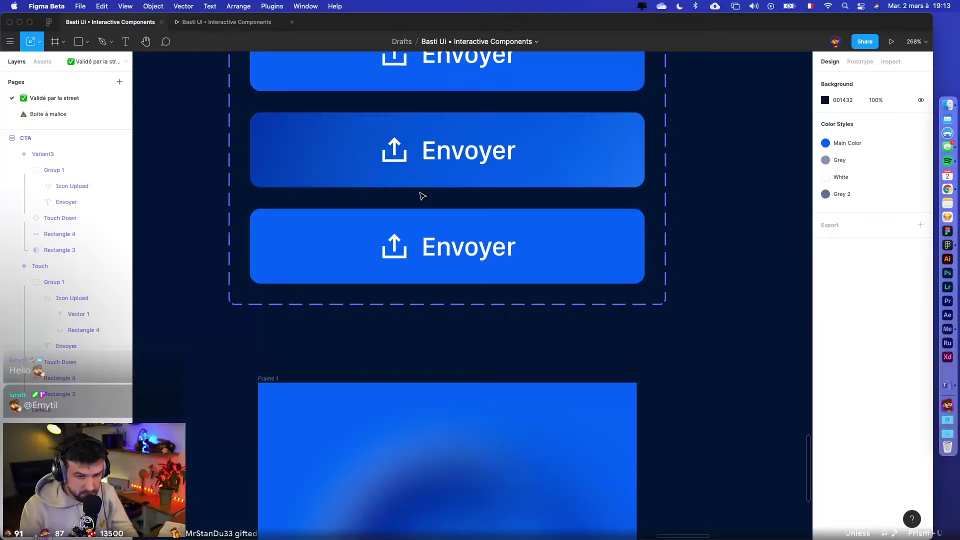
- Move the icon and label group of Variant3 down to Y 56, just below the button's lower edge
double_click(448, 257)
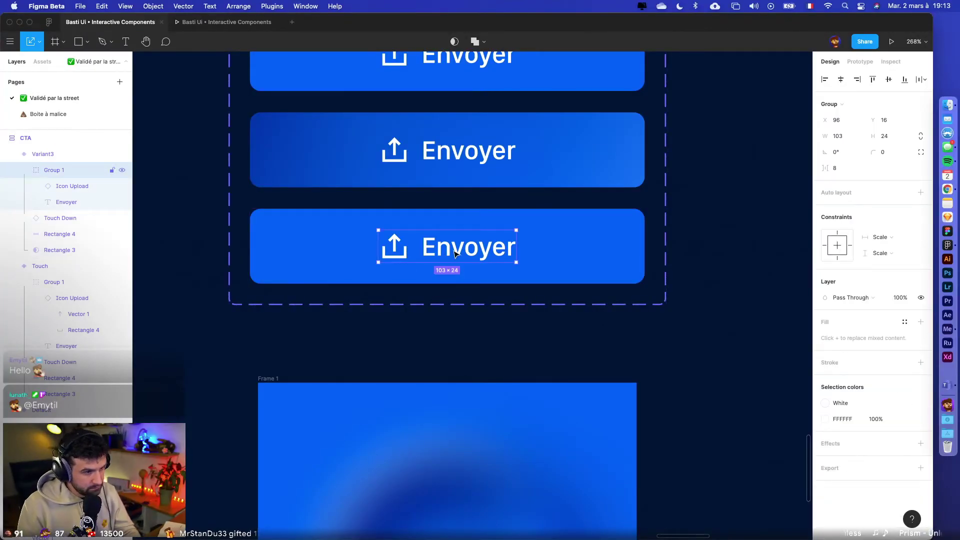
drag(438, 254, 445, 301)
key(Up)
scroll(450, 275, down, 3)
scroll(459, 225, up, 3)
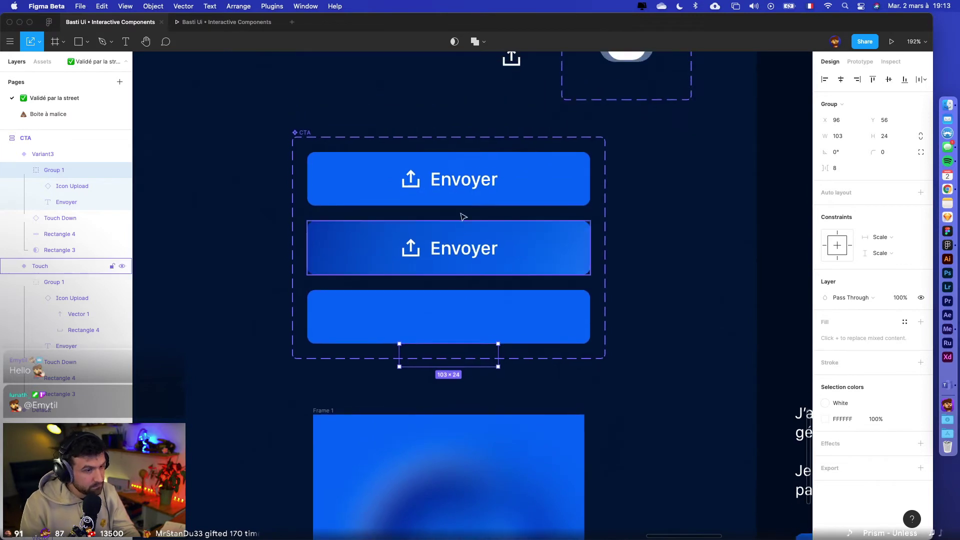
- Duplicate the "Envoyer" text in the Default variant and move the copy up over the button's upper edge
click(452, 183)
scroll(476, 223, up, 3)
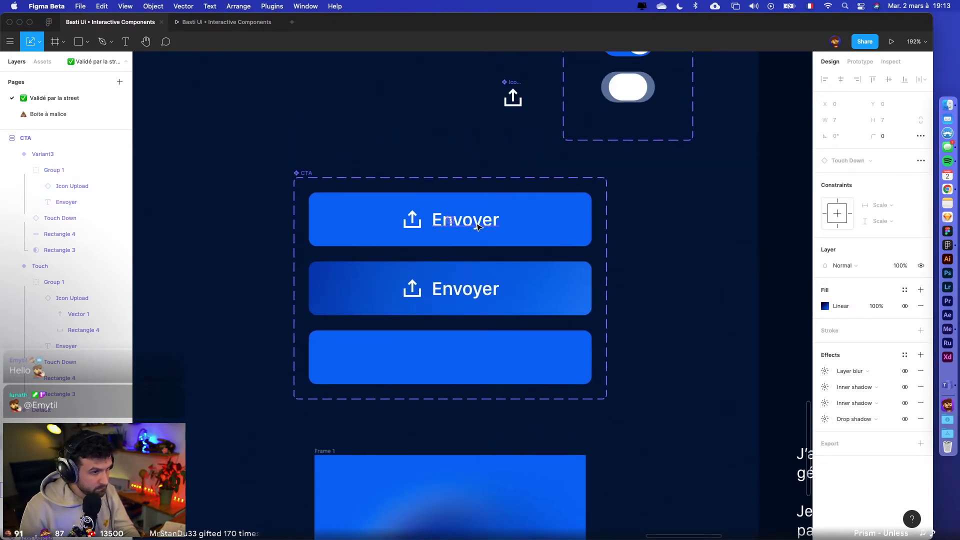
double_click(477, 226)
key(super+d)
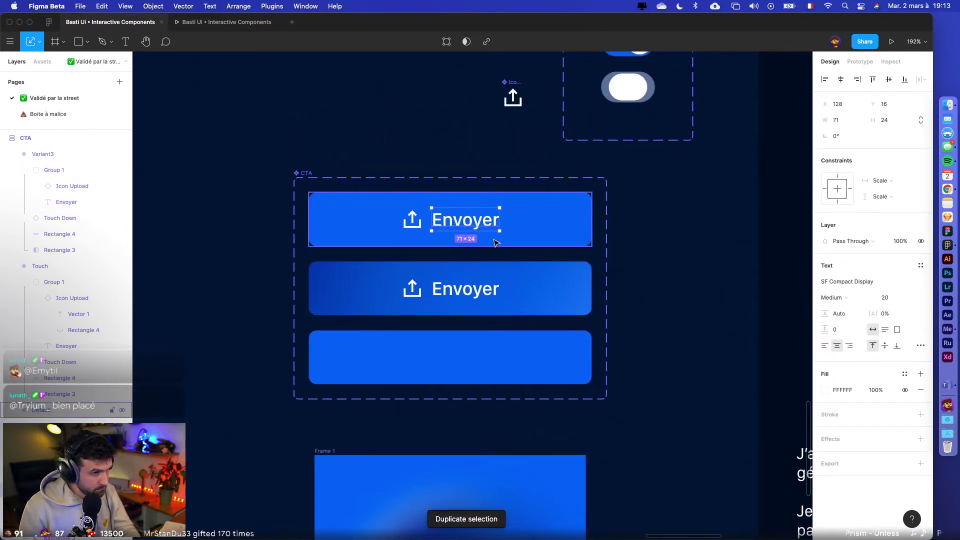
drag(484, 224, 495, 200)
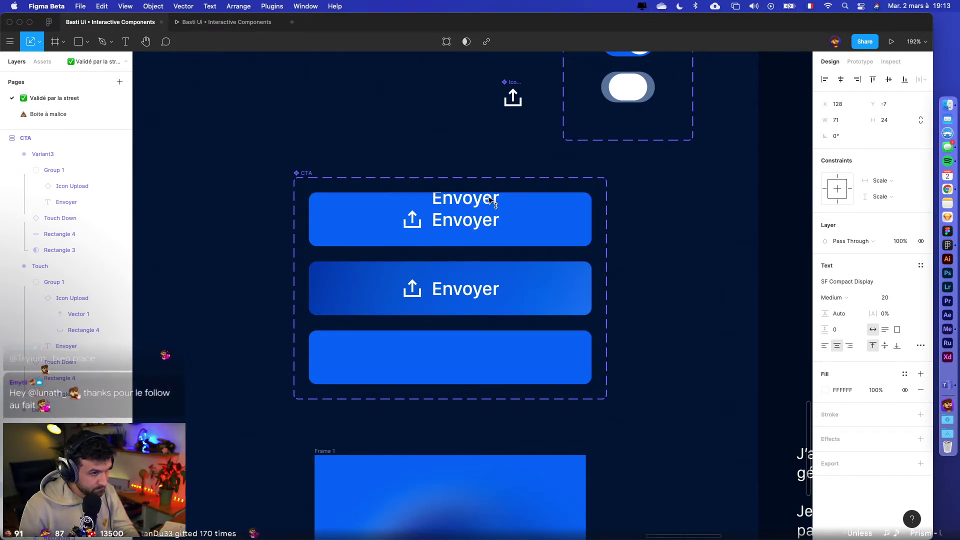
- Replace the duplicated label's text with "Envoie en cours ..."
double_click(495, 202)
text(Envo)
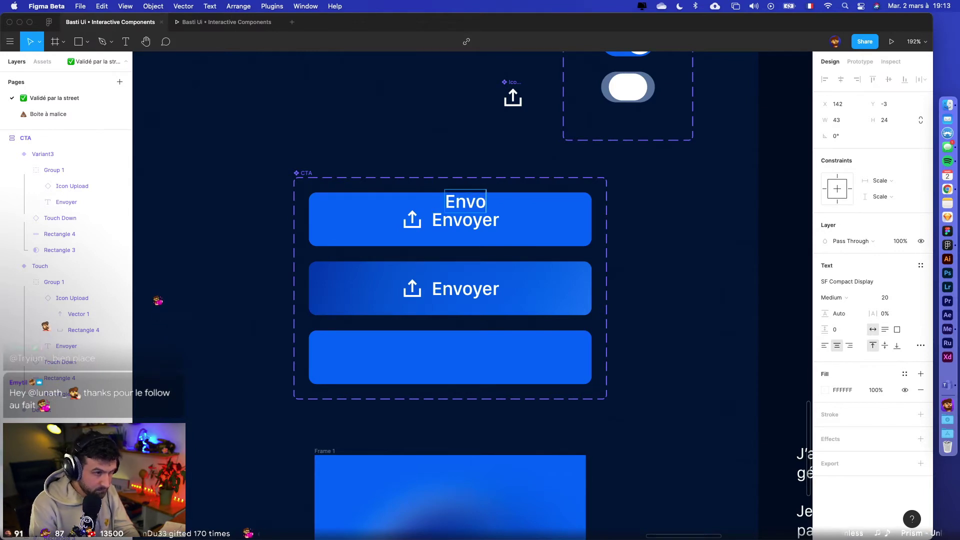
text(ie en cours ...)
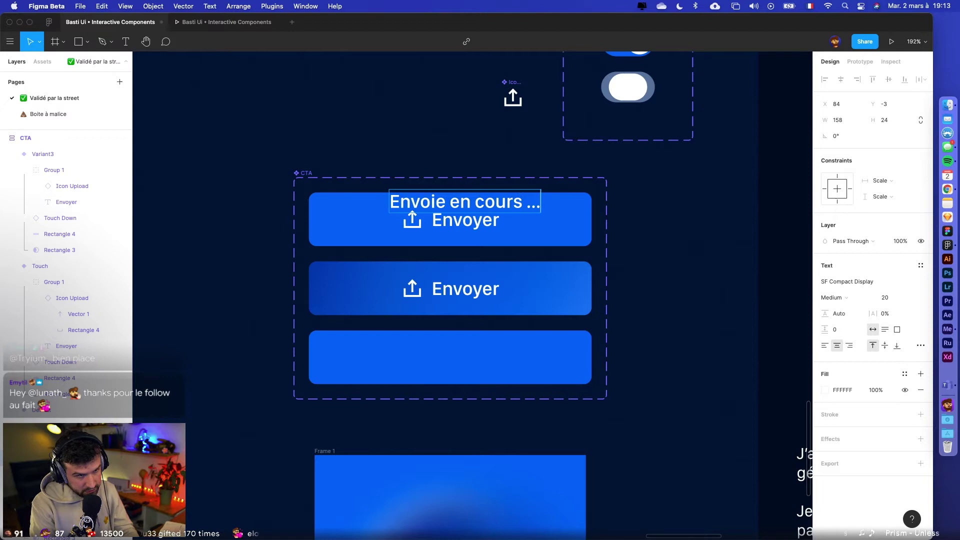
key(Escape)
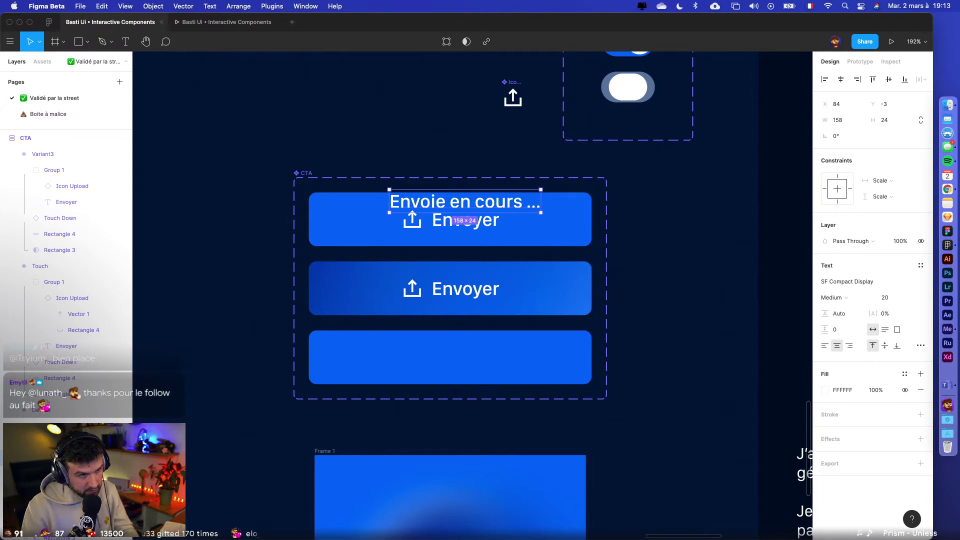
- Correct the spelling of the new label to "Envoi en cours ..."
scroll(450, 222, up, 6)
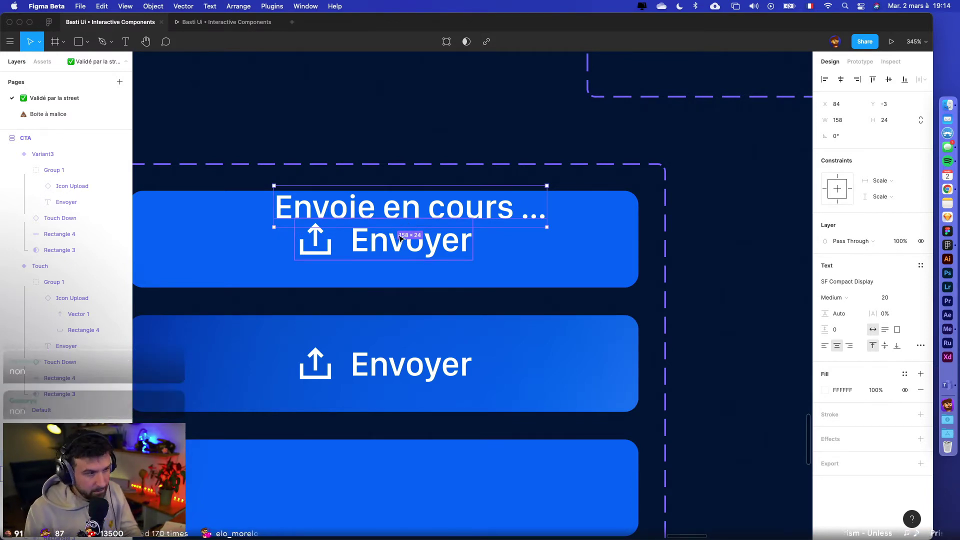
double_click(373, 206)
key(Return)
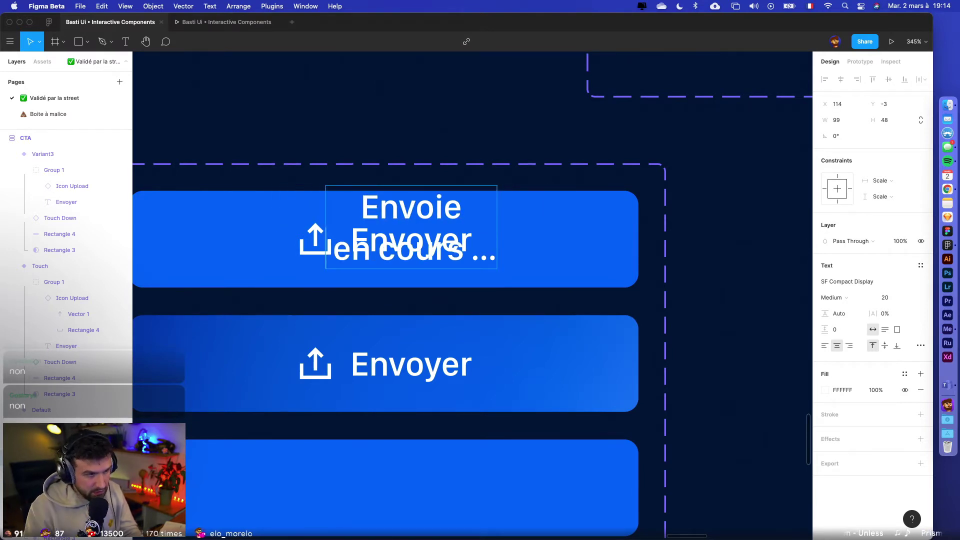
key(BackSpace)
key(BackSpace)
key(Escape)
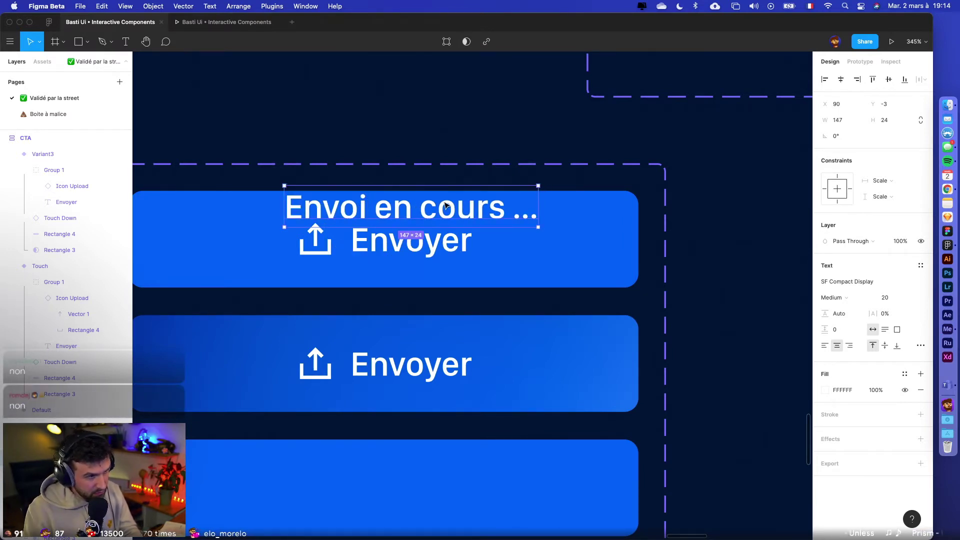
- Center the new label horizontally in the Default variant and move it up out of view to Y -20
click(841, 79)
scroll(550, 107, left, 3)
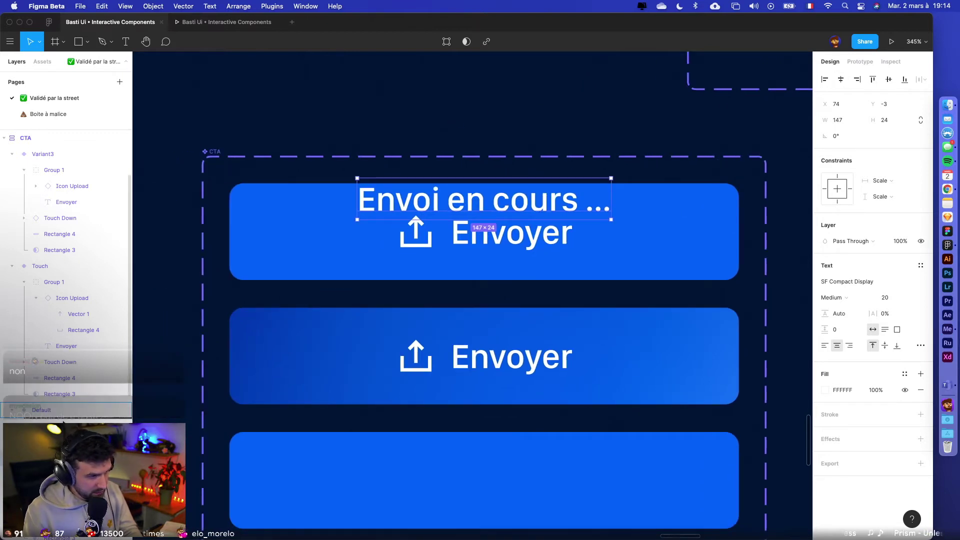
drag(508, 202, 510, 175)
key(Up)
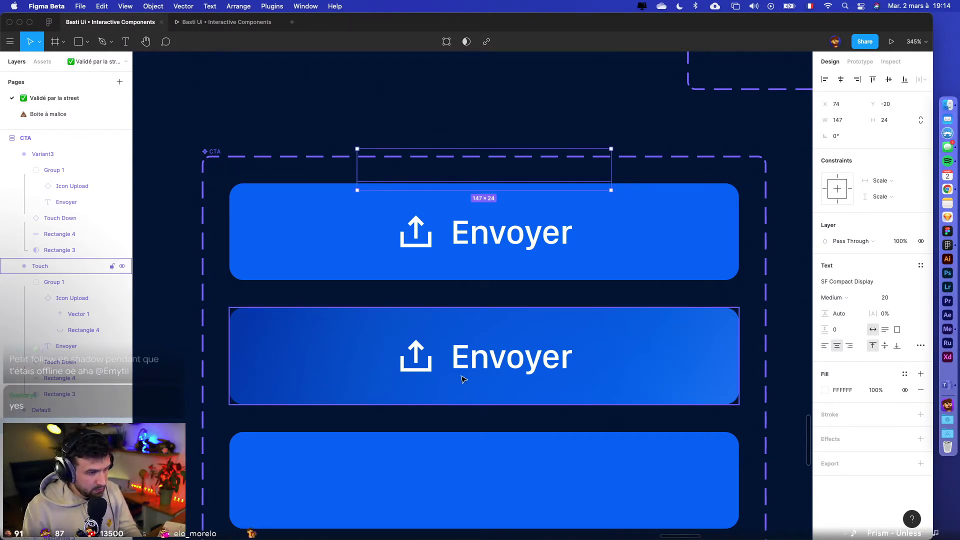
- Paste the "Envoi en cours ..." label into the Touch variant at the same position above the button
click(479, 330)
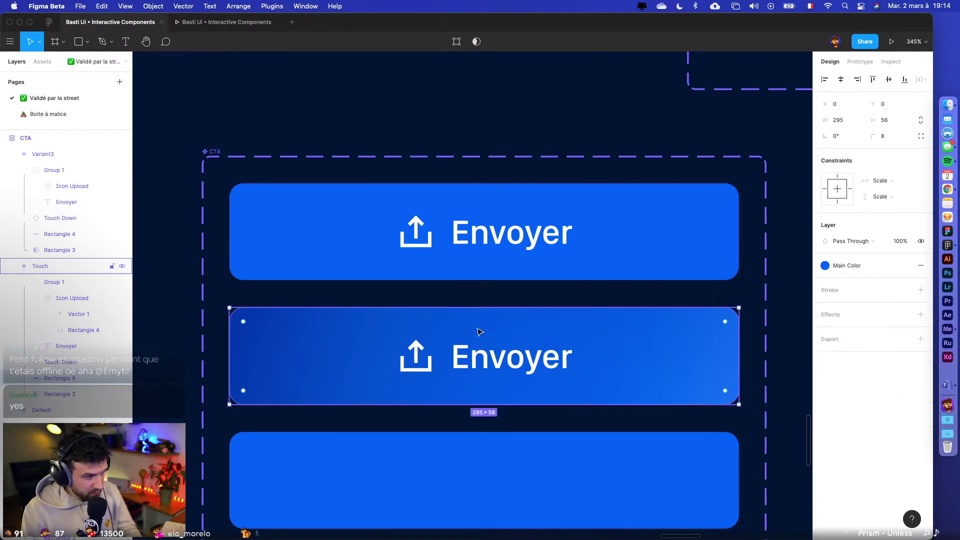
scroll(478, 330, down, 1)
key(super+v)
drag(75, 378, 79, 285)
scroll(413, 422, down, 3)
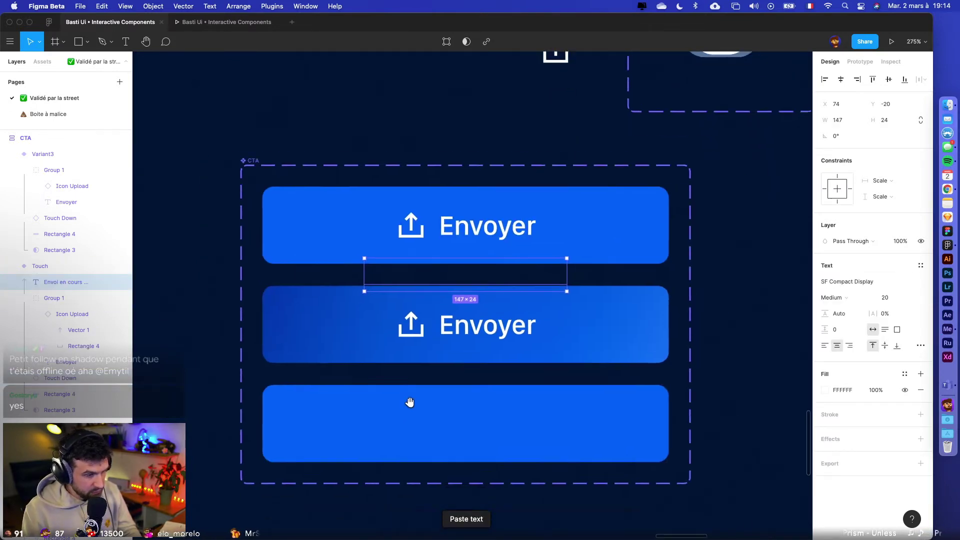
- Paste the "Envoi en cours ..." label into Variant3, center it vertically in the button, and deselect it
click(435, 386)
key(super+v)
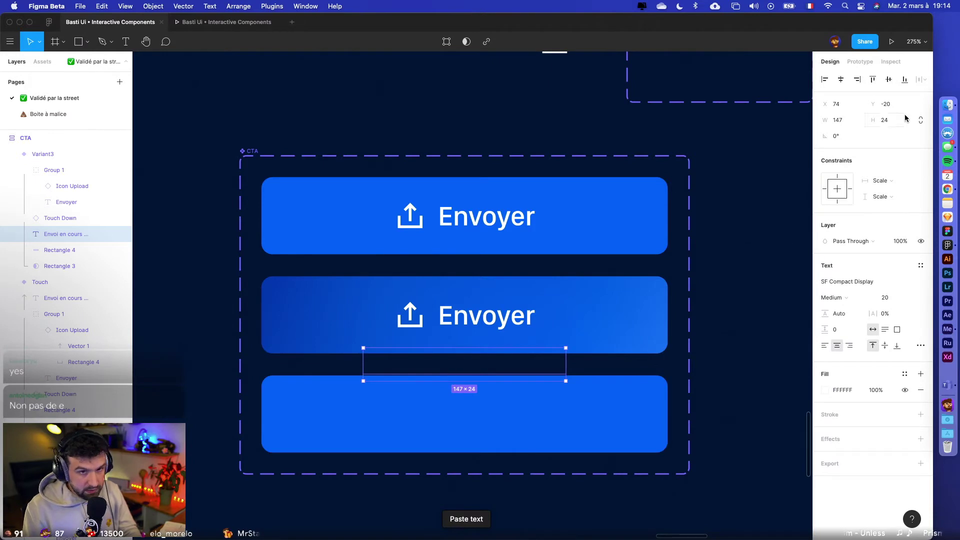
click(888, 79)
scroll(728, 366, down, 4)
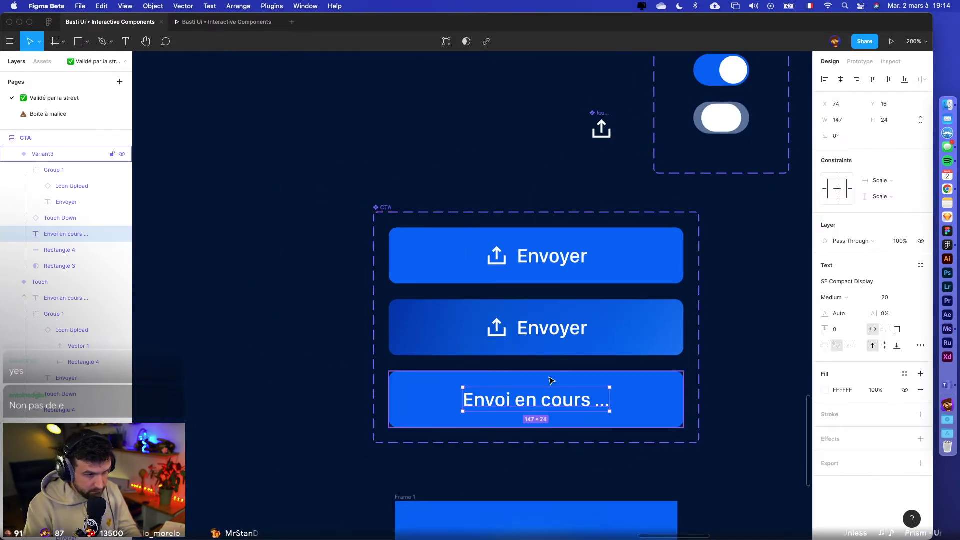
scroll(607, 383, right, 5)
click(607, 382)
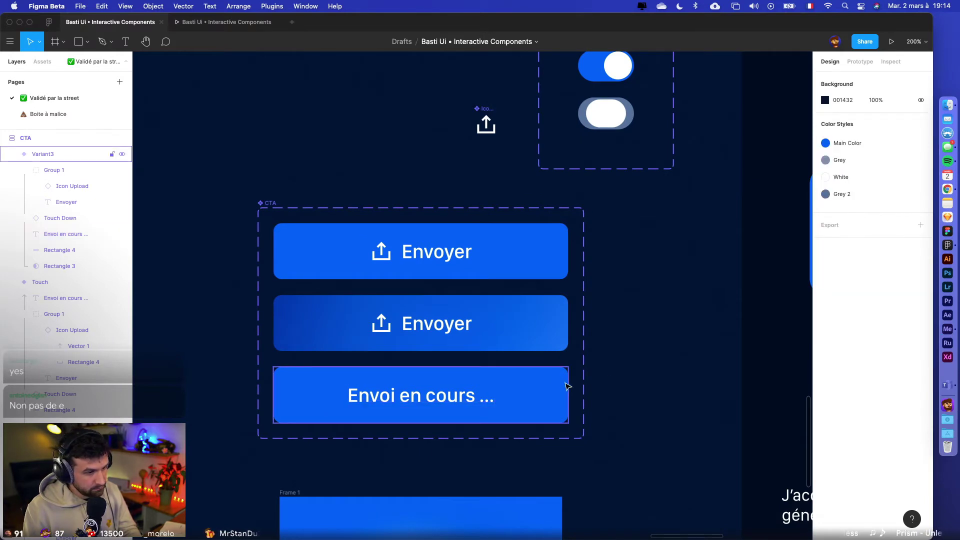
double_click(474, 403)
click(478, 403)
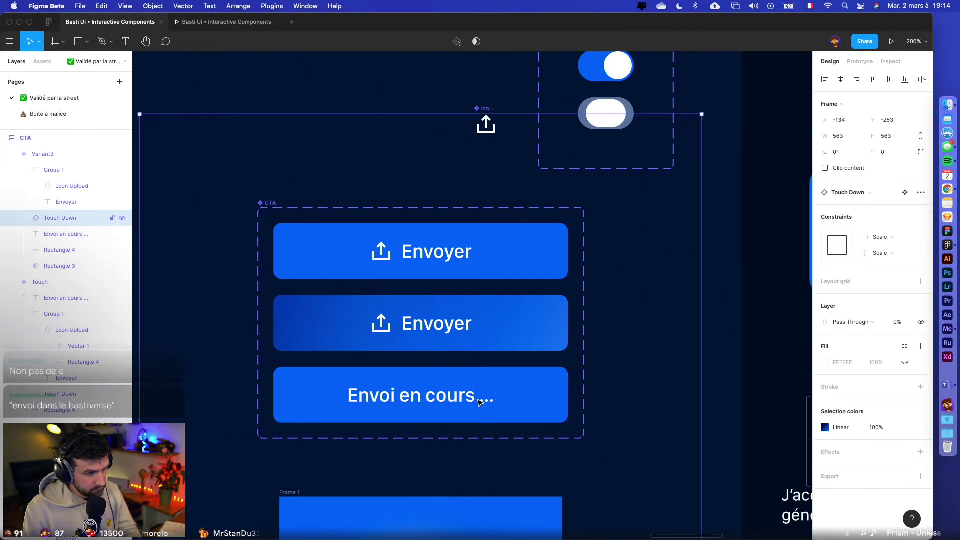
click(290, 218)
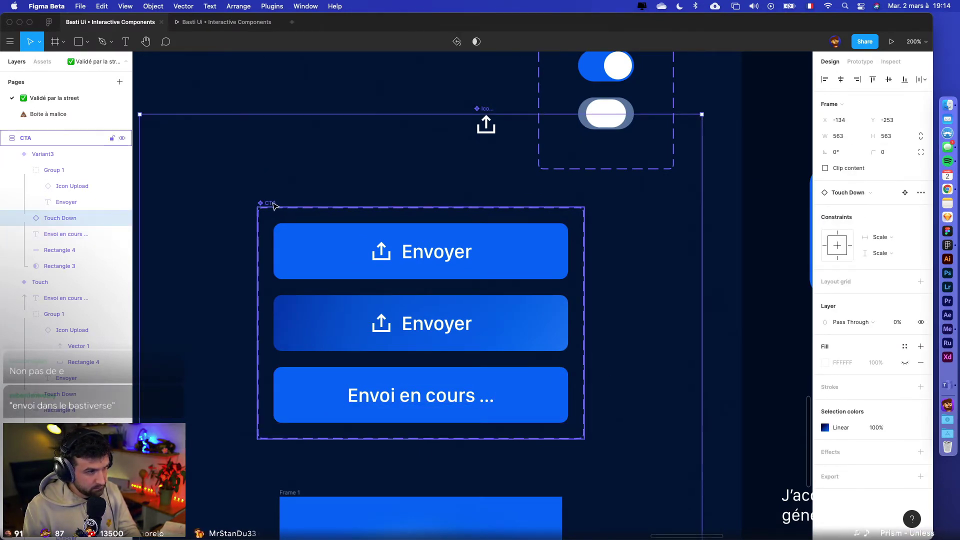
click(628, 255)
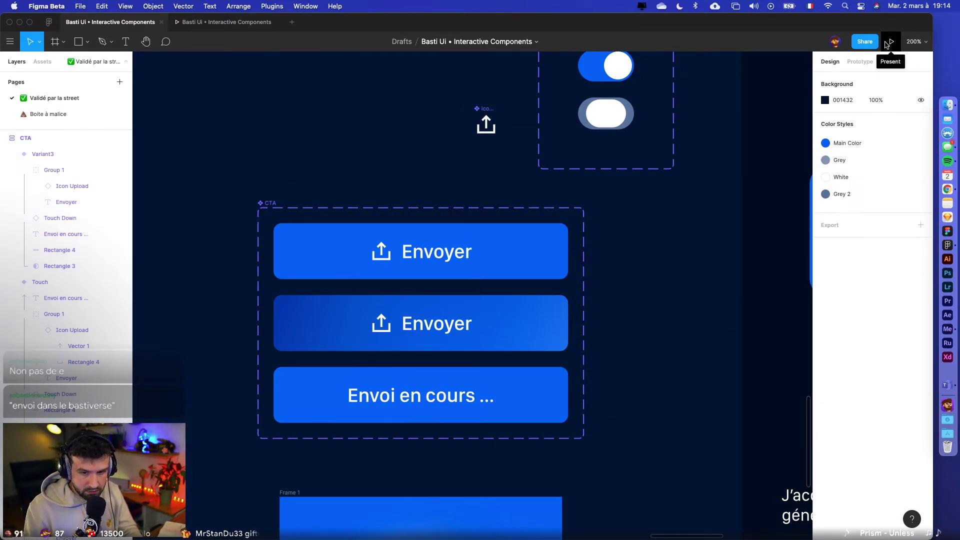
- Test the button's transition to the sending label in the prototype, reopening the presentation once, and return to the design file
click(890, 43)
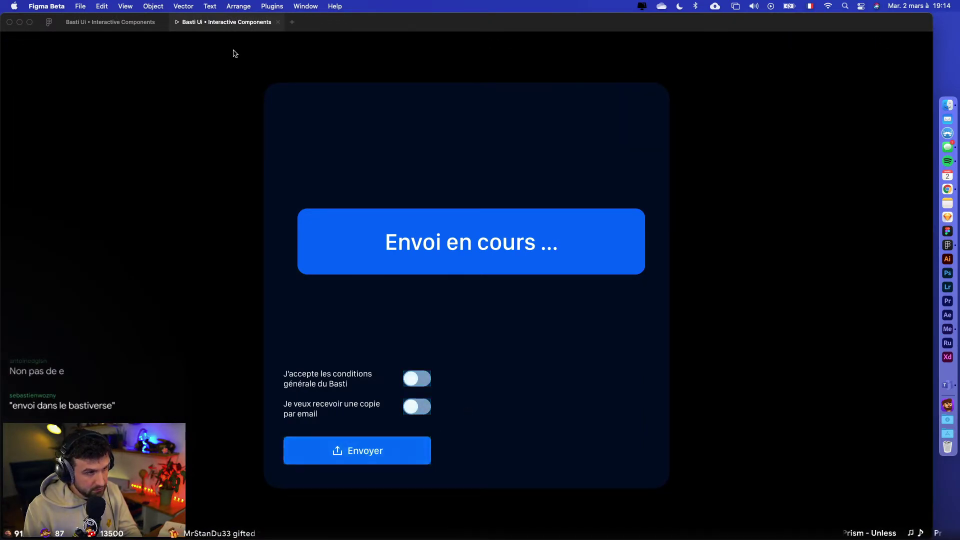
click(278, 22)
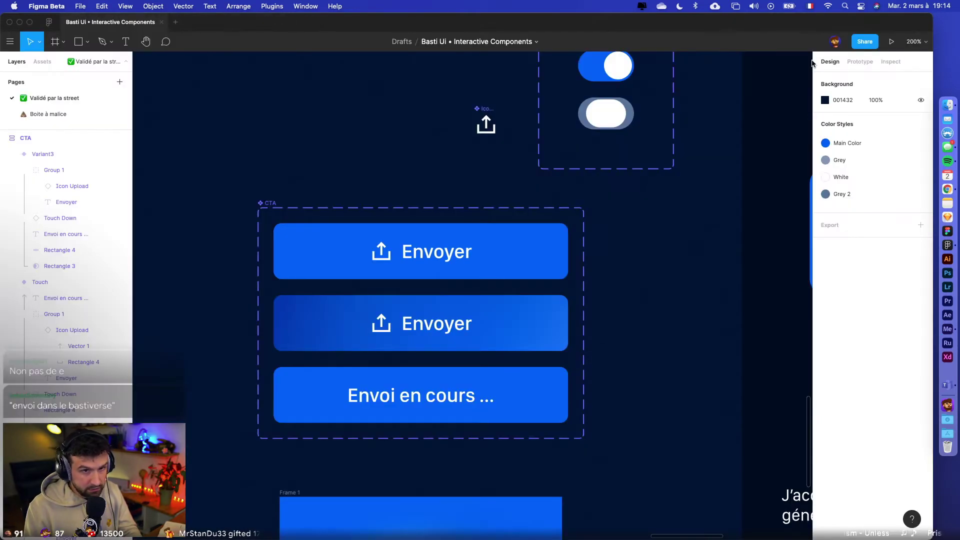
click(889, 44)
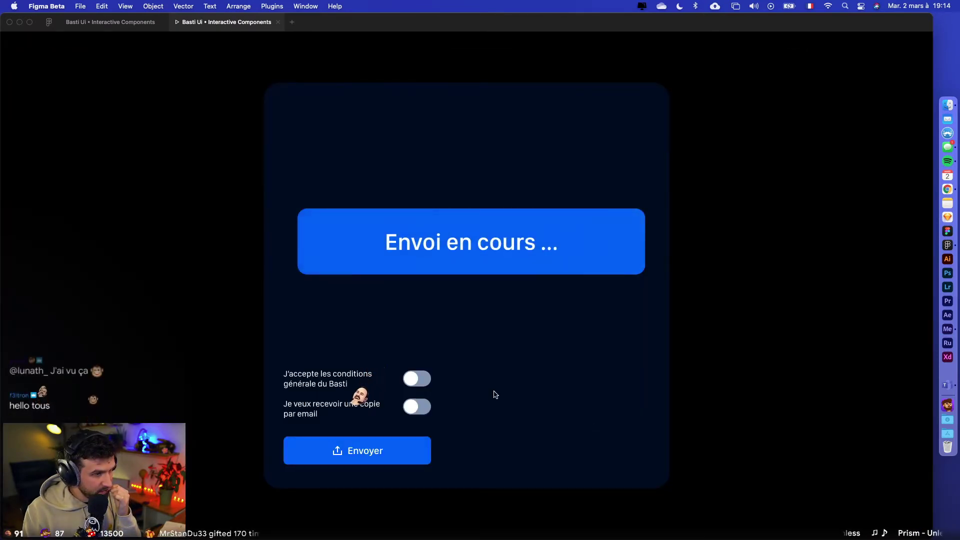
click(120, 23)
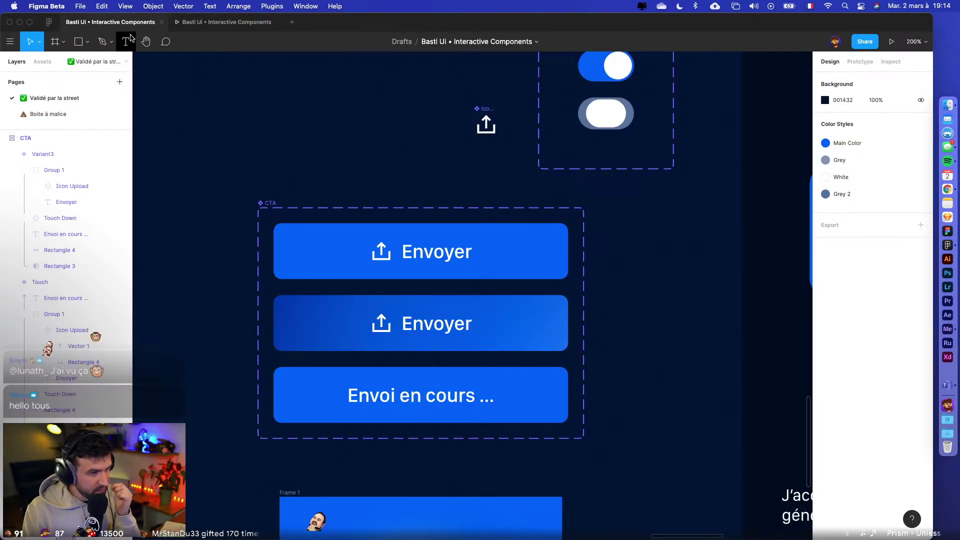
- Check the Touch variant's interaction, and set the easing of the Default-to-Touch click animation to Ease In And Out
click(860, 61)
click(529, 335)
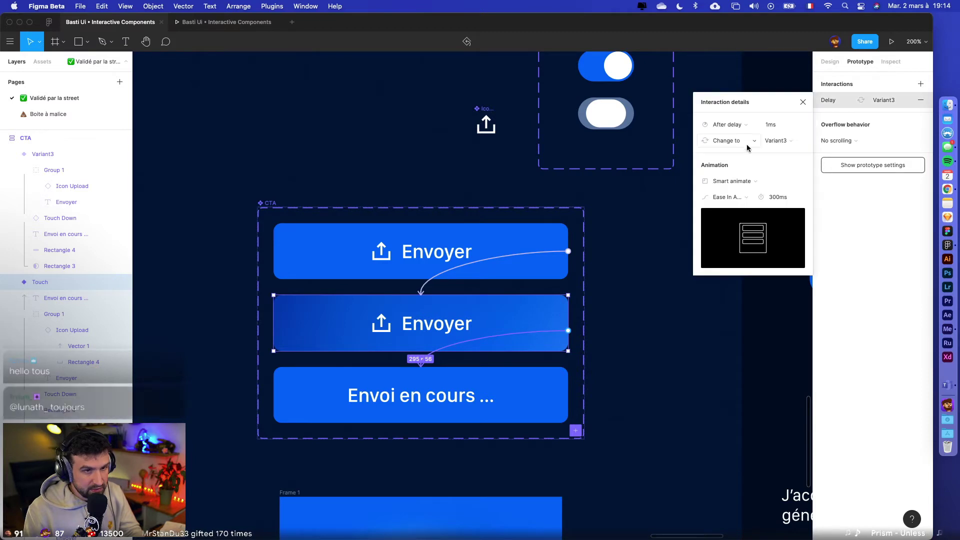
click(615, 319)
click(525, 313)
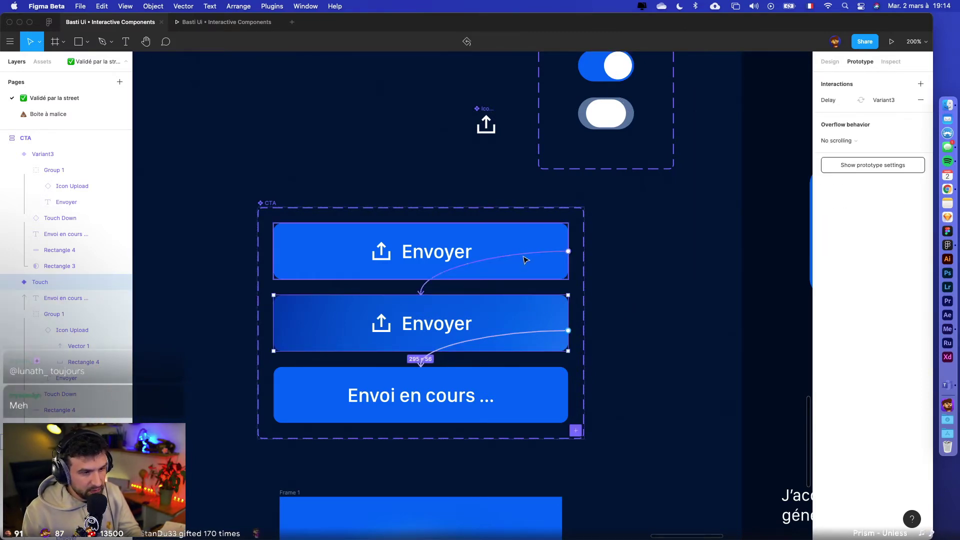
click(475, 261)
click(740, 197)
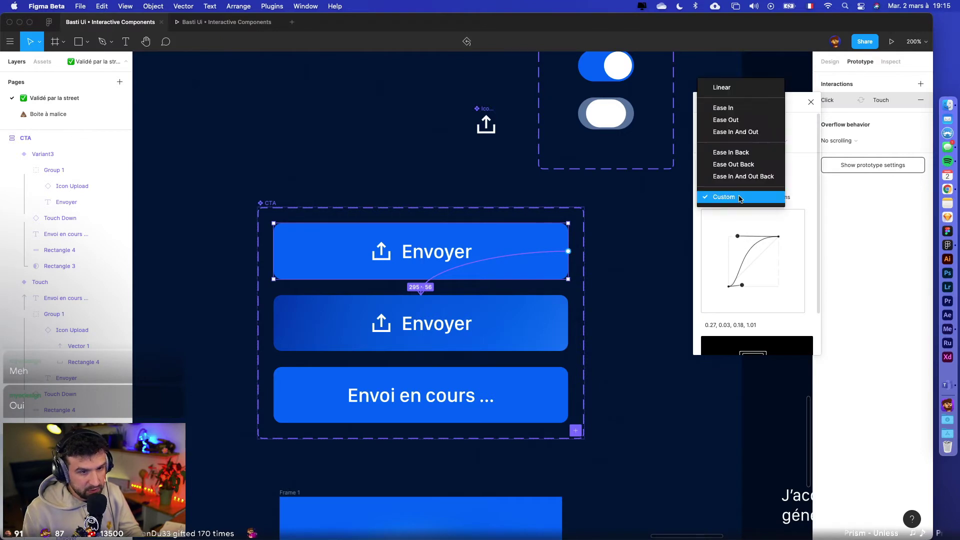
click(744, 132)
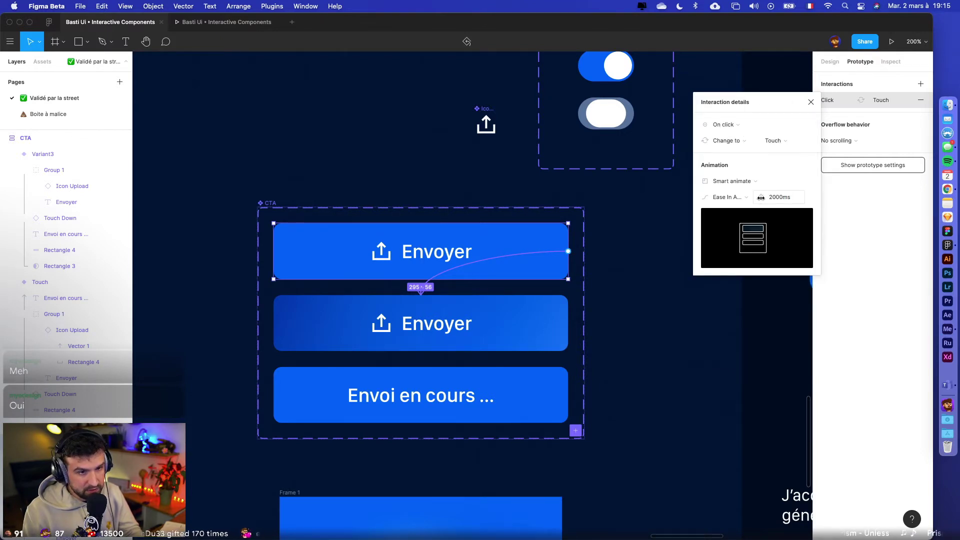
- Open the default Envoyer button's click-animation duration for editing and play the prototype to check the transition
click(775, 198)
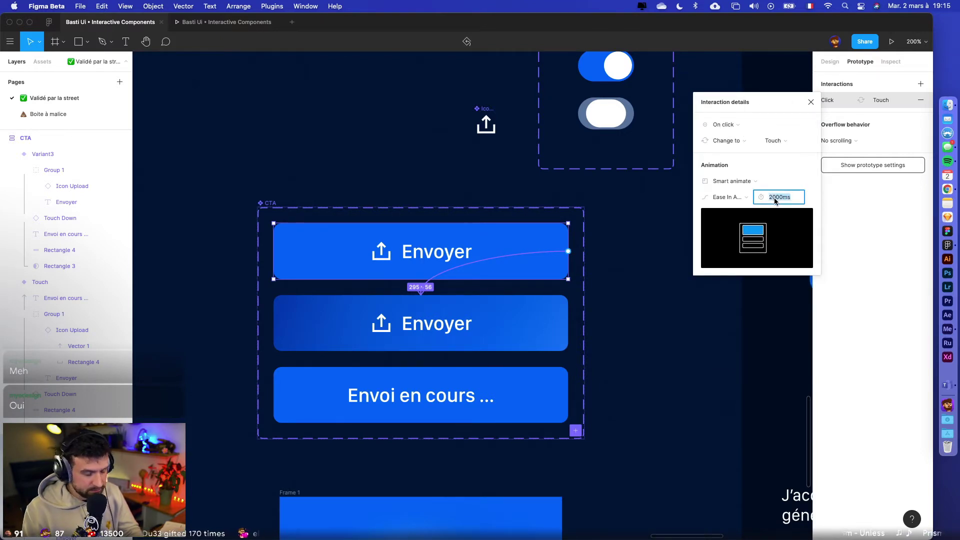
click(892, 44)
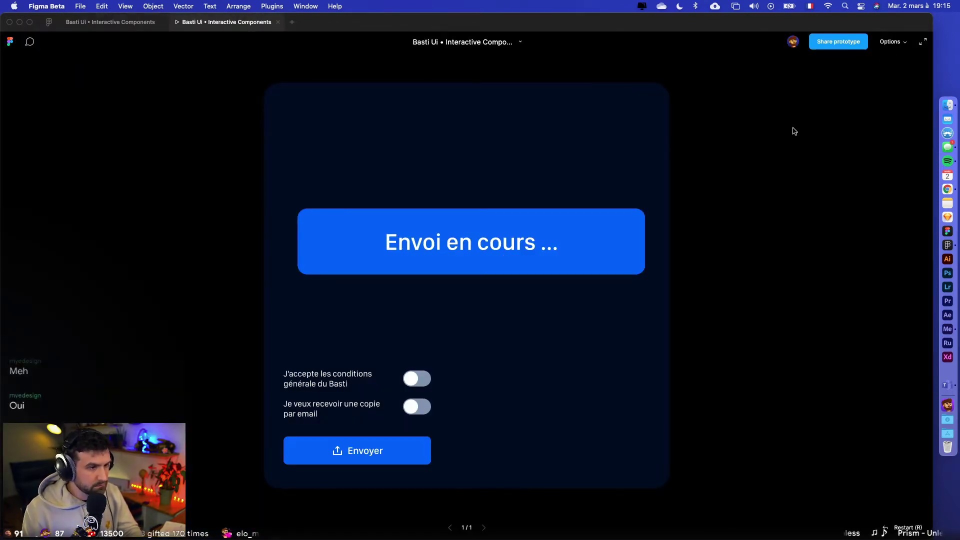
click(278, 22)
click(886, 45)
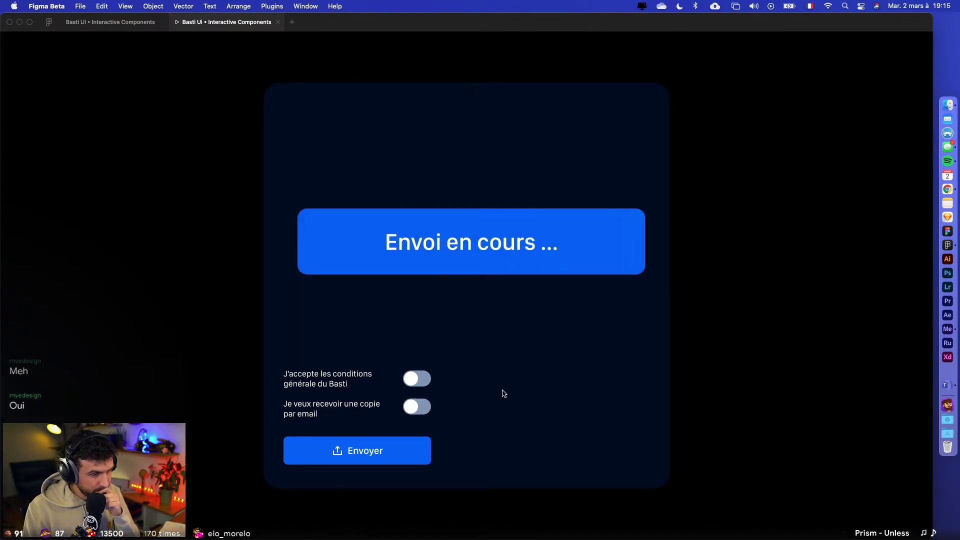
click(117, 22)
- Scale the Touch Down layer inside the CTA's Touch variant down to 295 × 295
click(626, 402)
scroll(647, 349, down, 3)
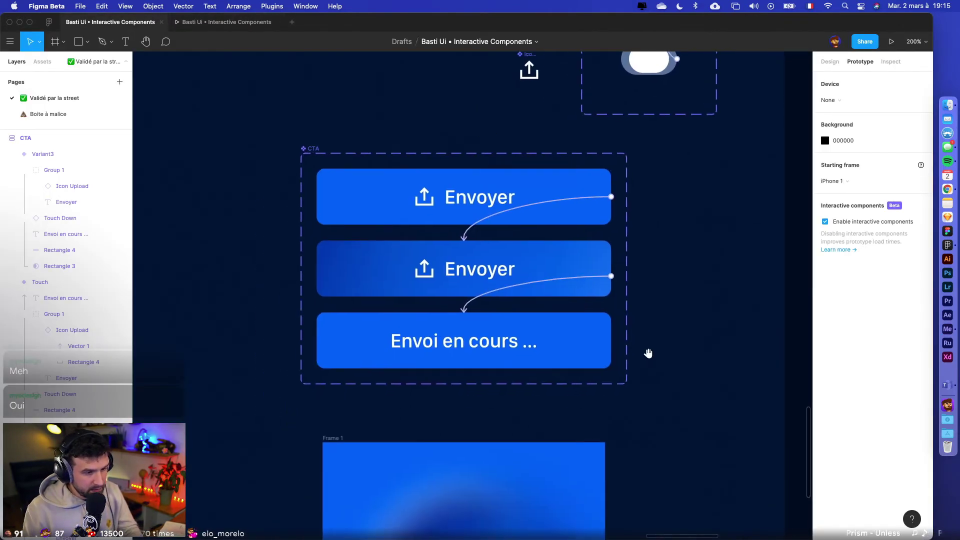
scroll(557, 259, down, 2)
click(553, 256)
scroll(650, 320, down, 2)
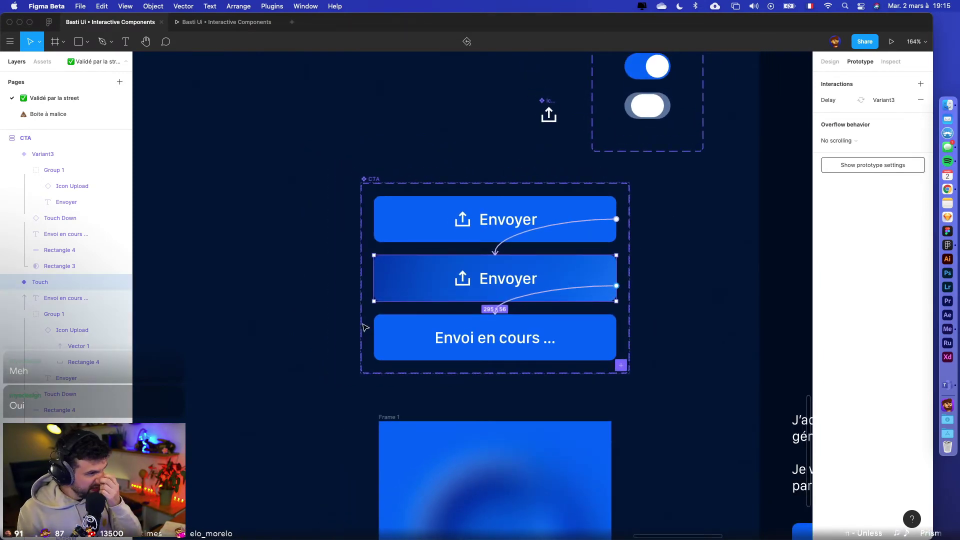
click(36, 330)
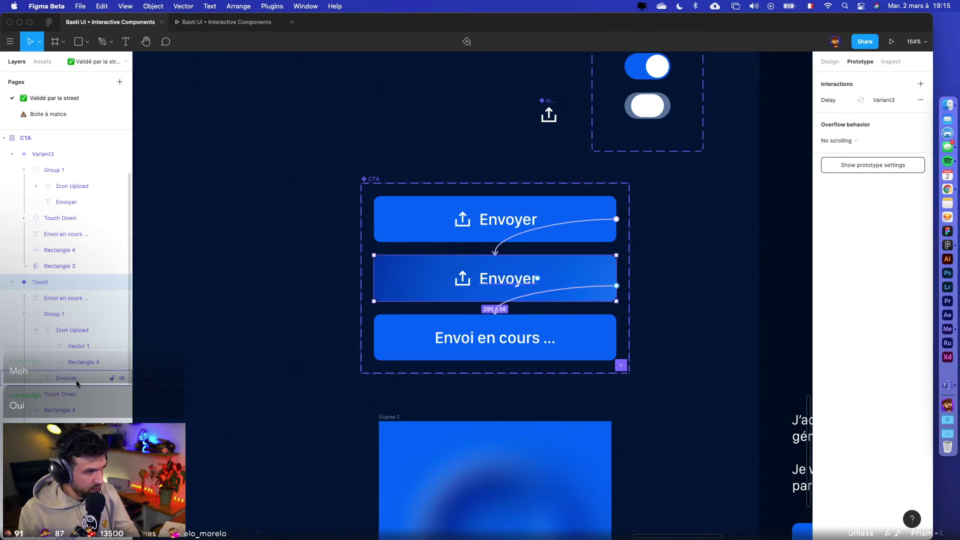
click(218, 346)
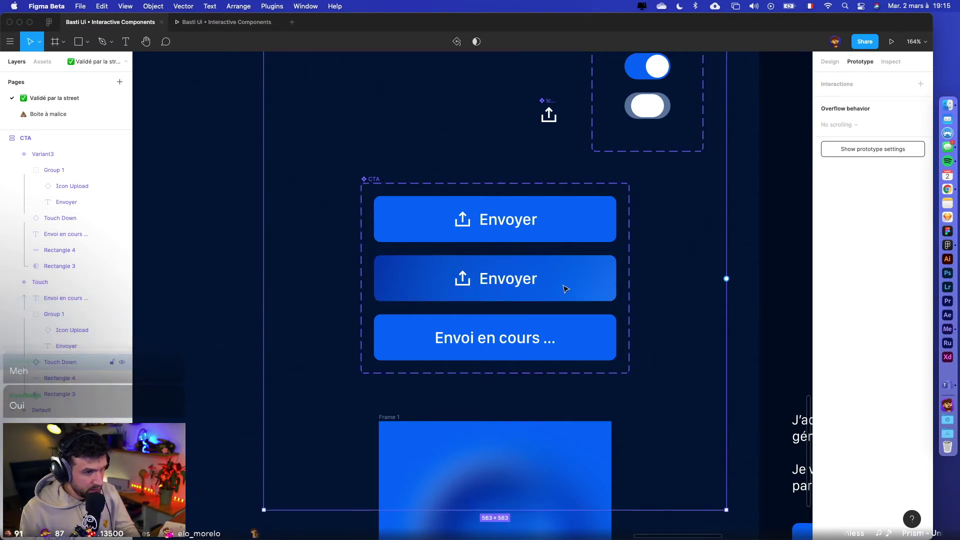
scroll(642, 265, down, 3)
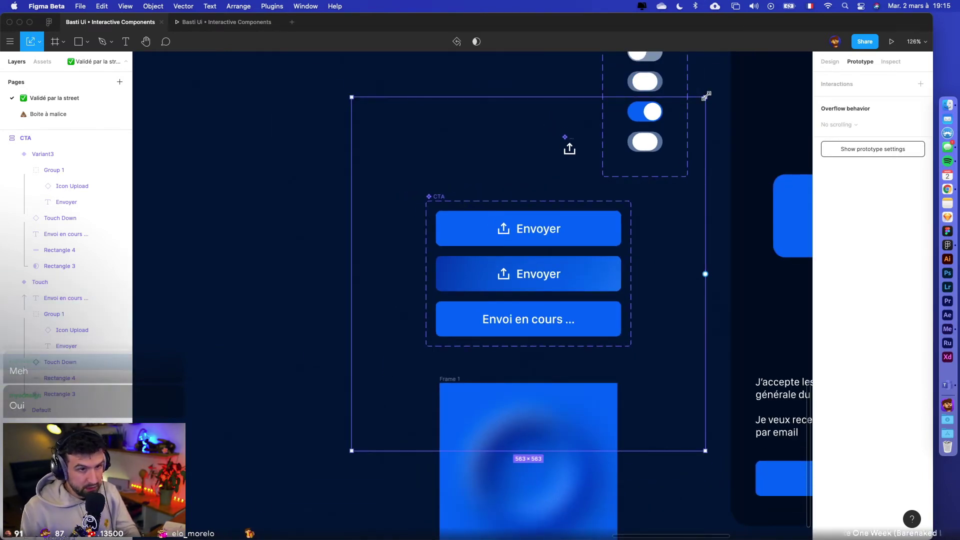
drag(707, 95, 620, 192)
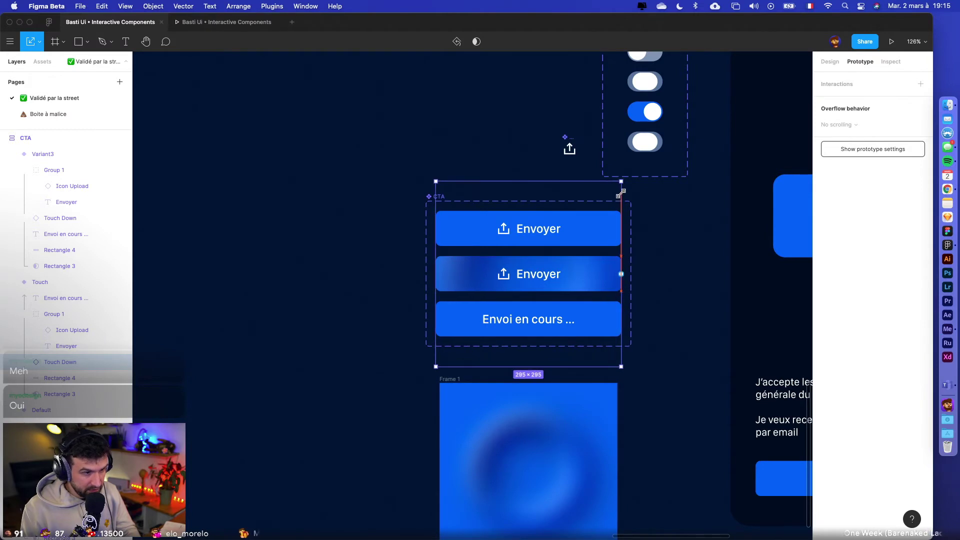
scroll(673, 278, up, 3)
- Compare the size of the Touch Down layers in the Touch variant and Variant3
click(550, 345)
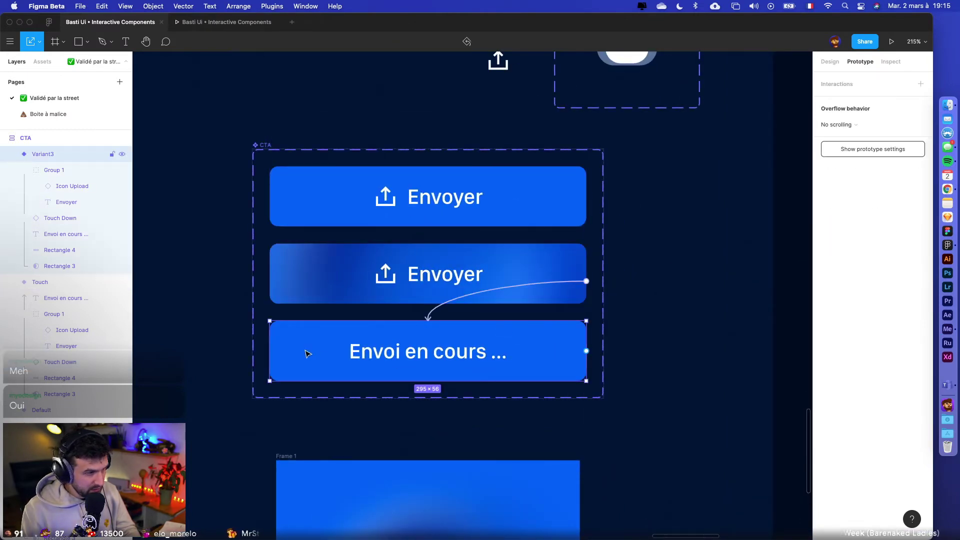
click(78, 366)
click(315, 334)
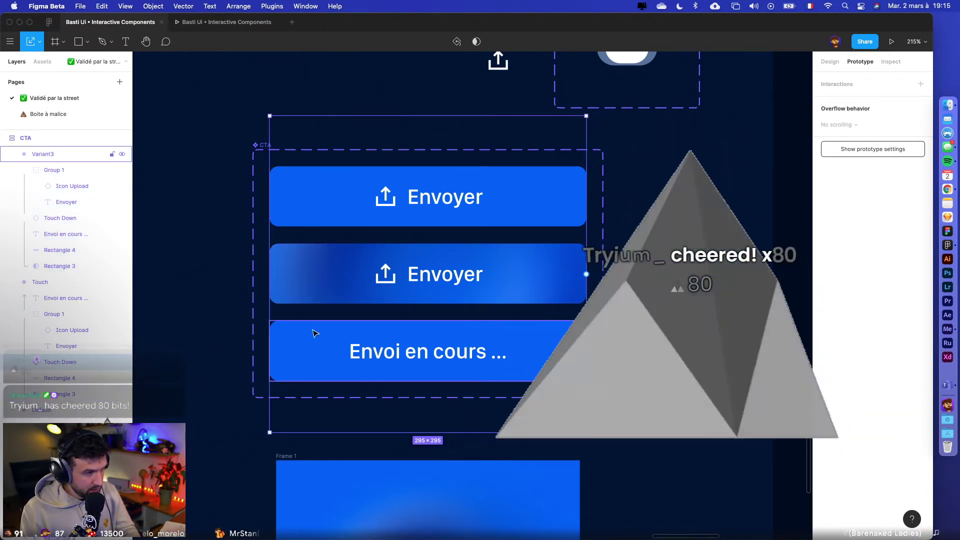
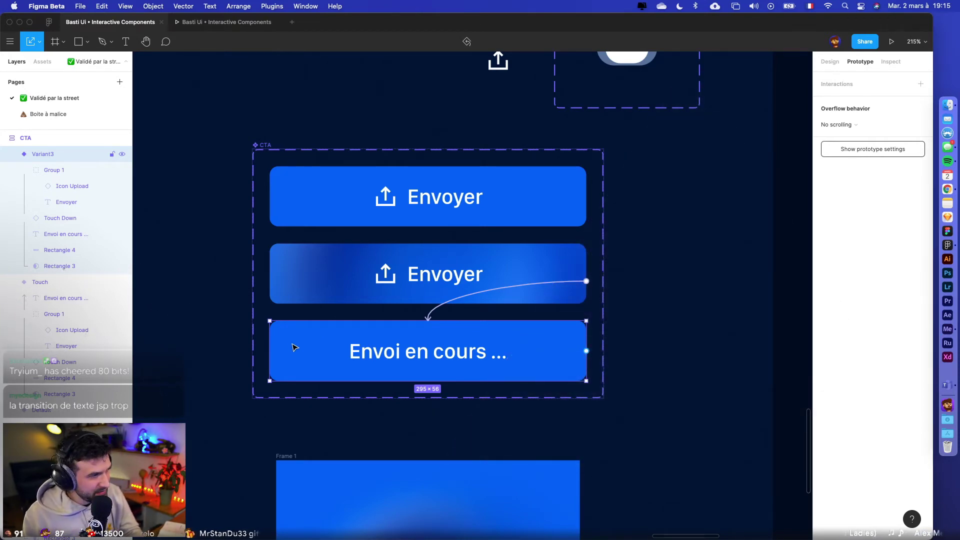
click(25, 170)
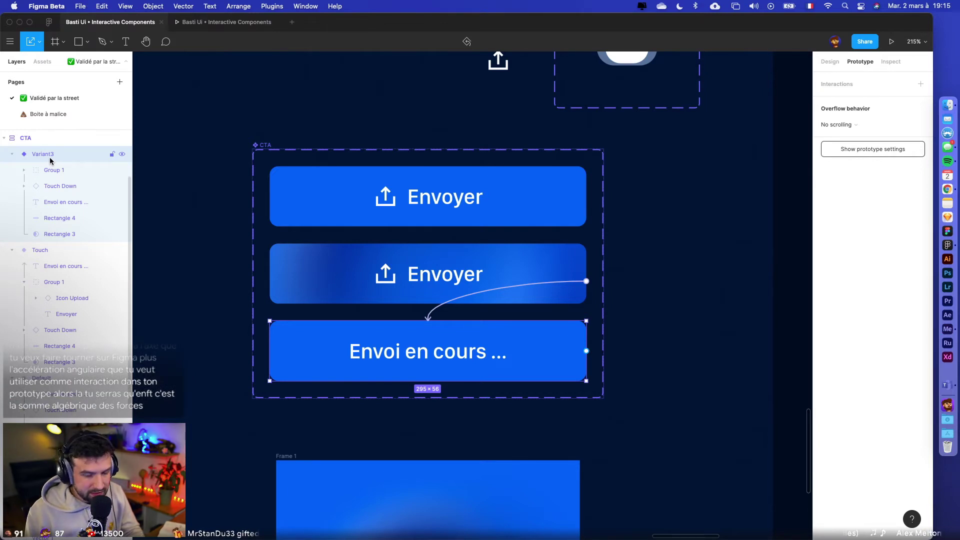
click(63, 186)
scroll(522, 276, down, 5)
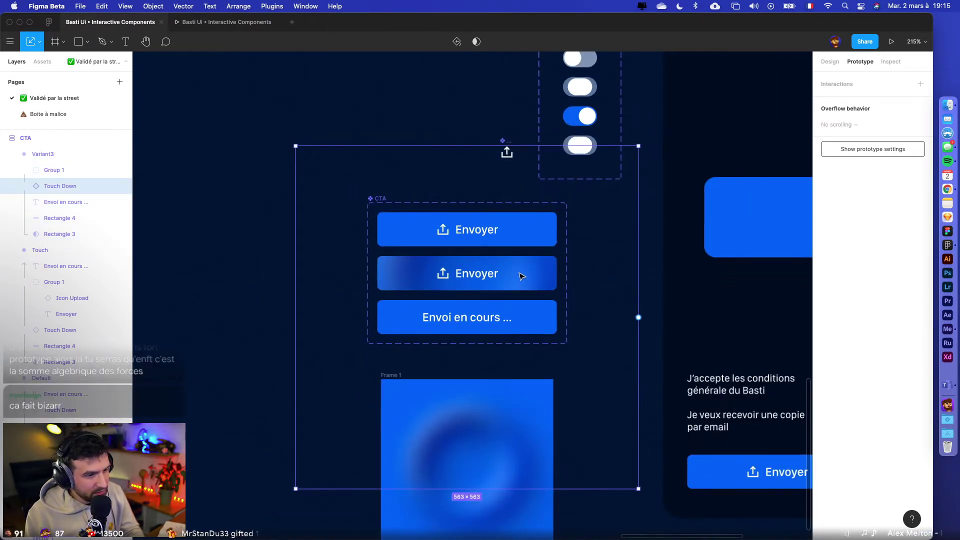
click(529, 273)
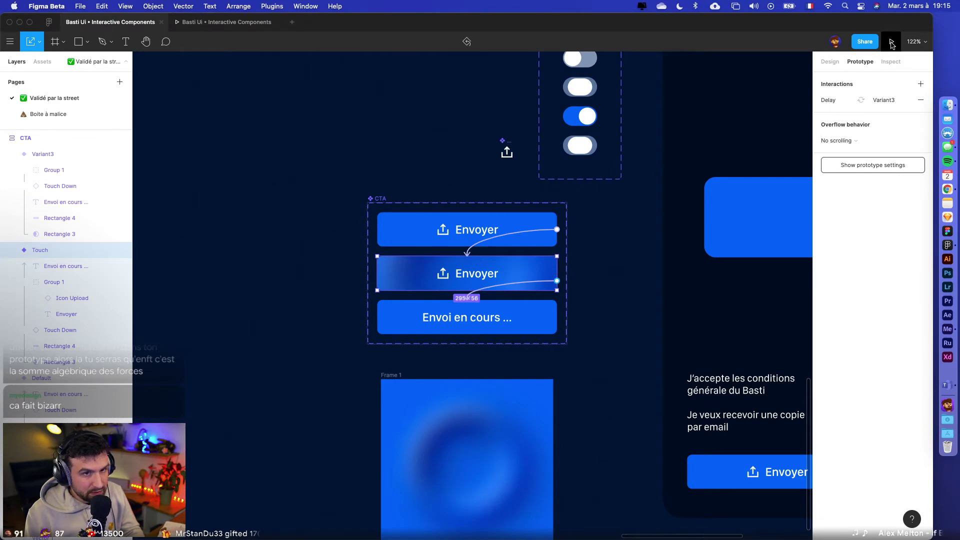
- Restart the prototype preview to test the button with the resized Touch Down layer, and return to the design file
click(892, 45)
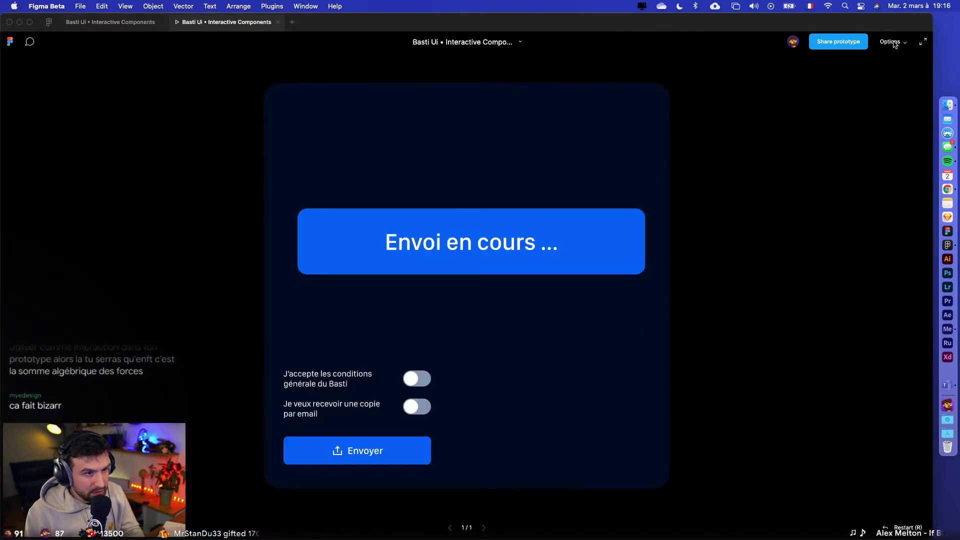
click(278, 22)
click(893, 42)
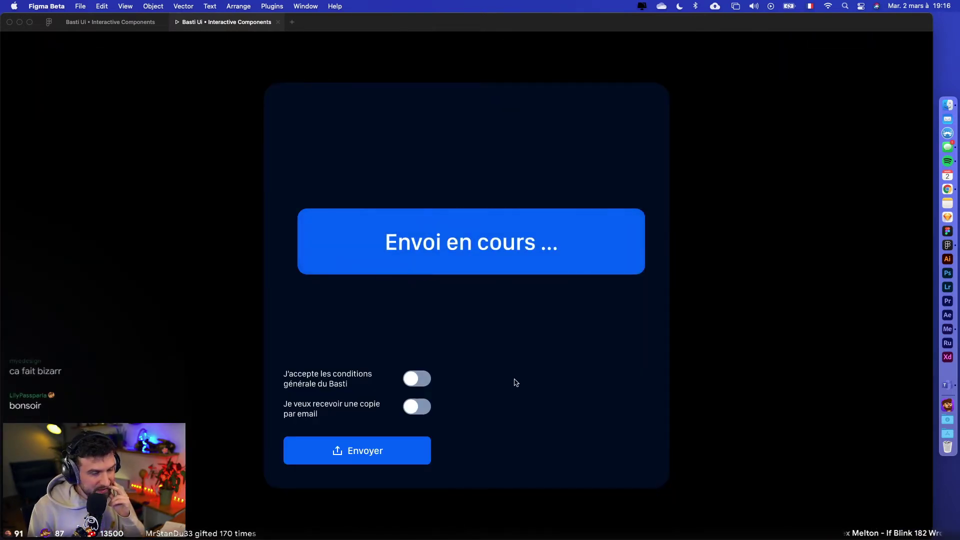
click(110, 22)
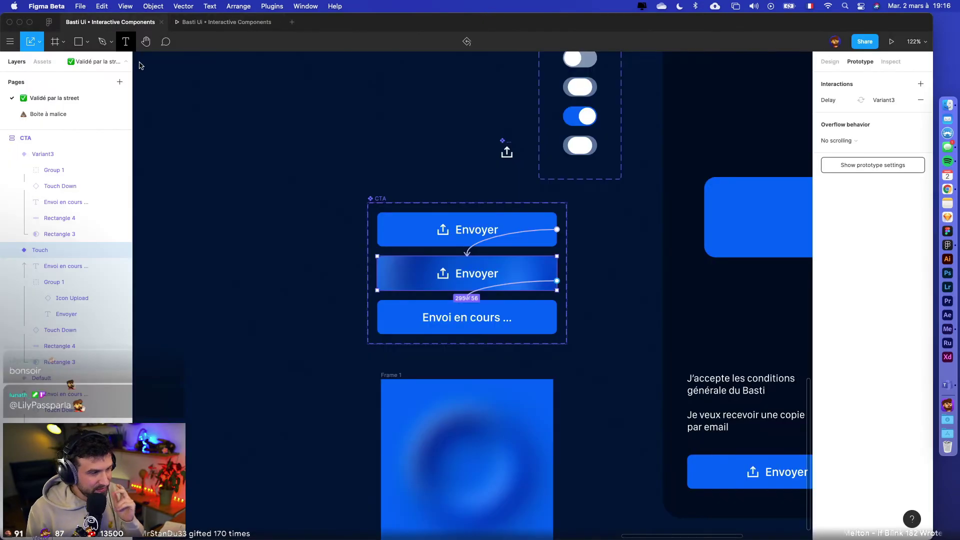
- Move the "Envoi en cours ..." text layer above Group 1 in Variant3 to match the Touch variant's order
click(24, 282)
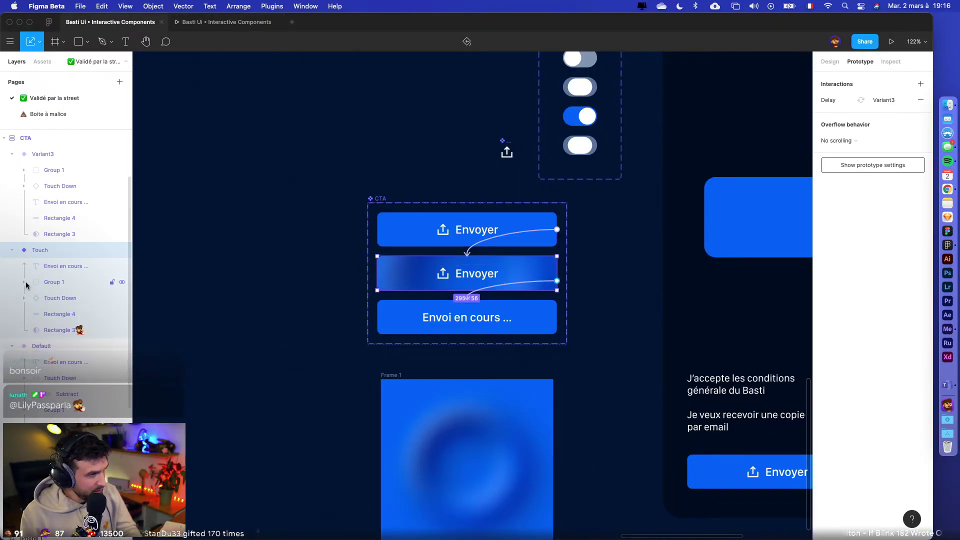
click(502, 316)
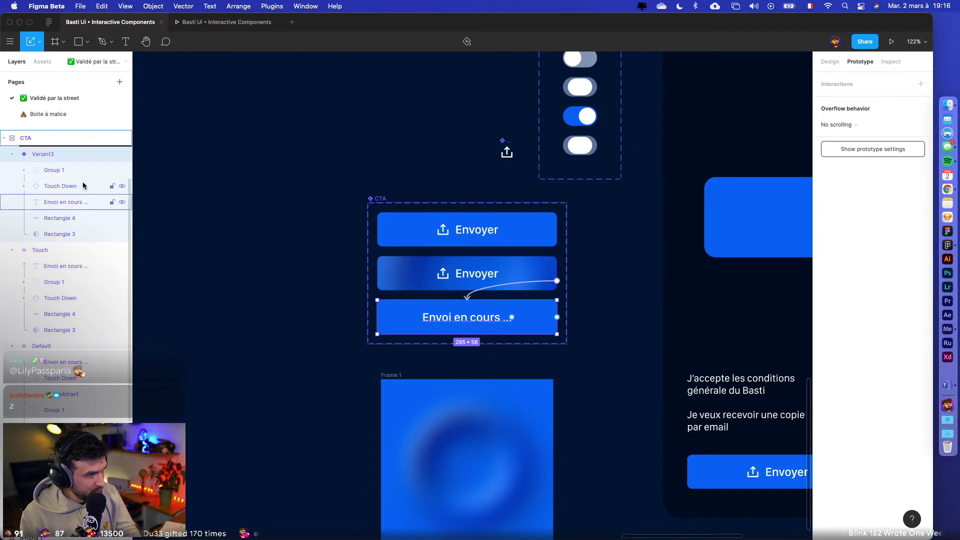
drag(77, 206, 64, 168)
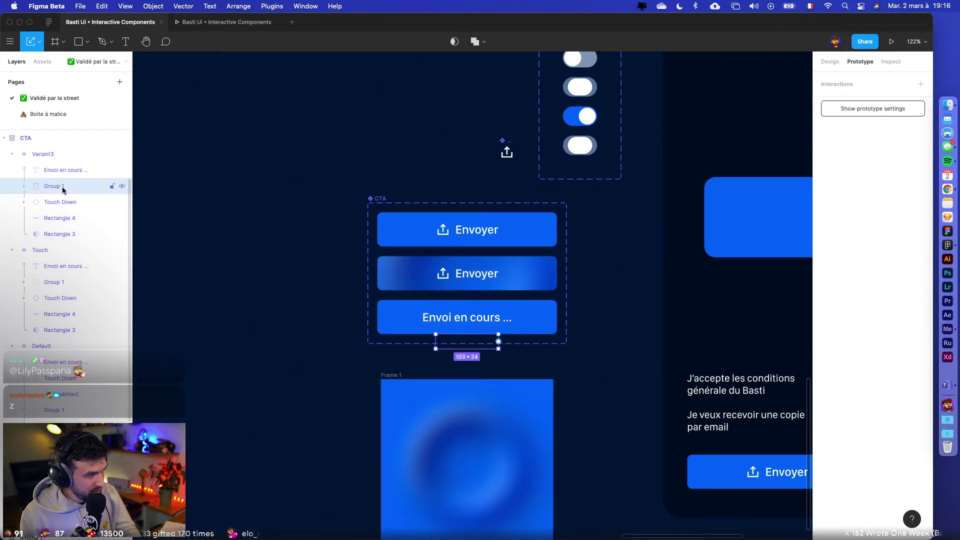
- Move Group 1 above the Touch Down layer in the Default variant so its layer order matches the other variants
click(62, 202)
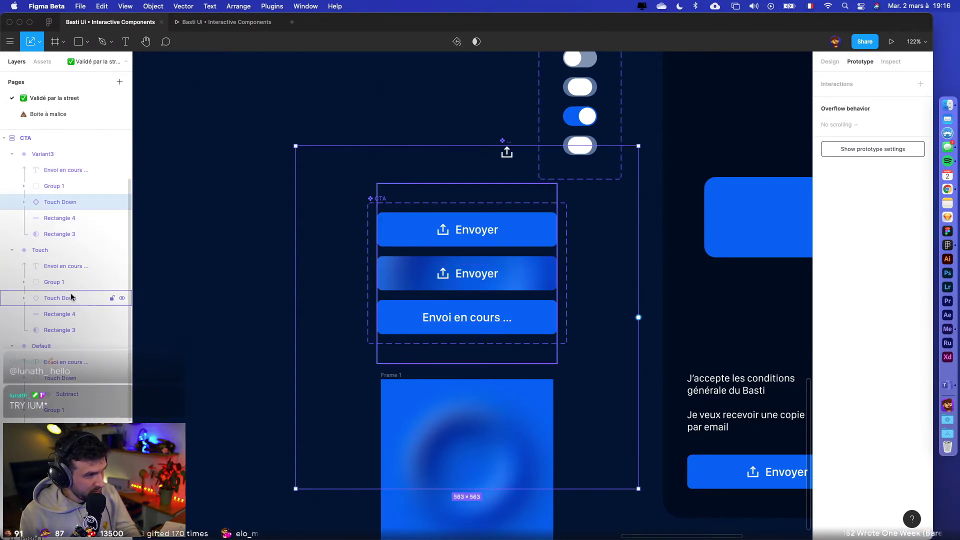
click(26, 380)
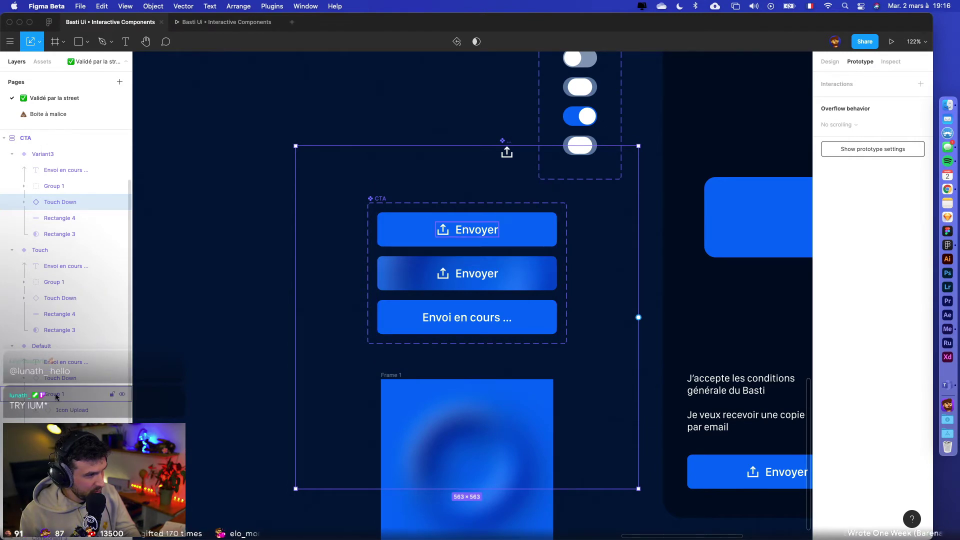
drag(57, 373, 57, 374)
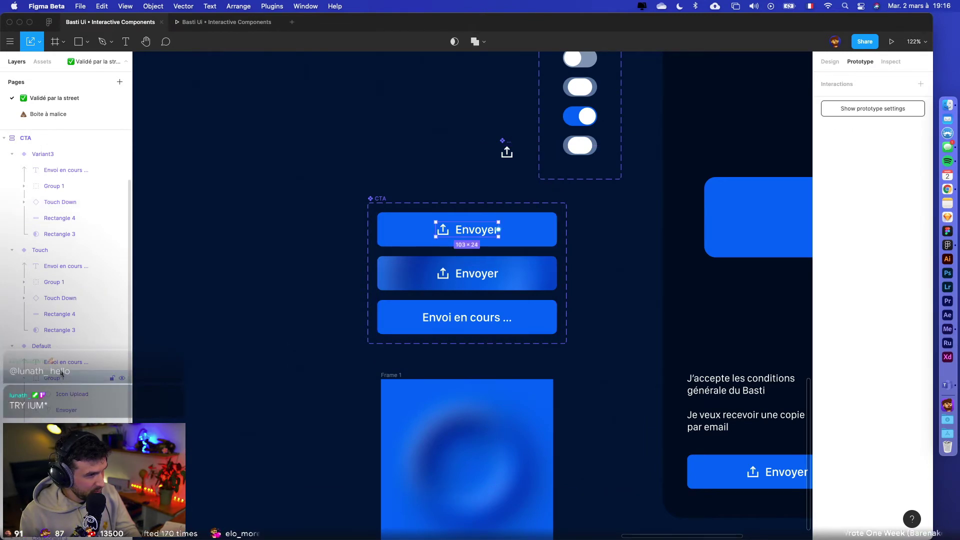
click(25, 379)
key(Escape)
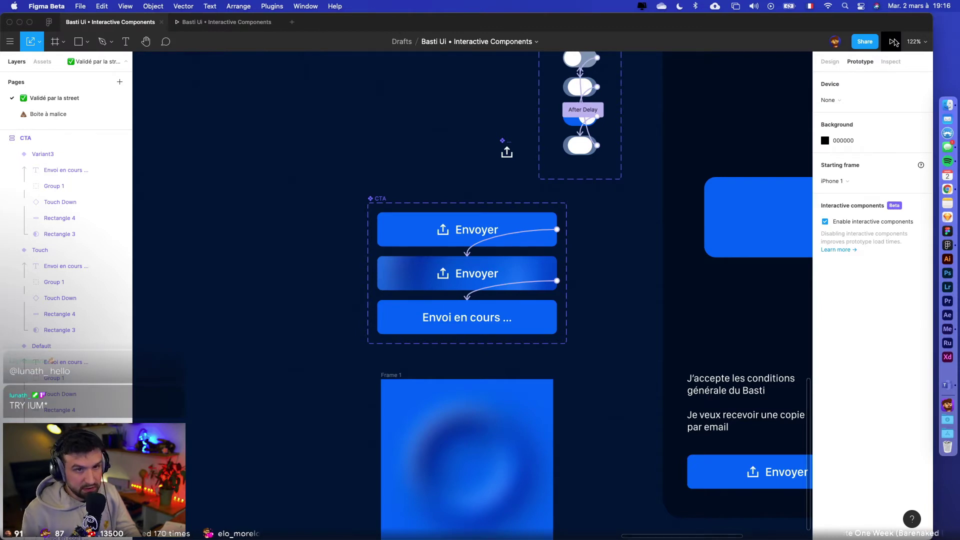
- Play the prototype from a fresh preview to test the reordered variants, and return to the design file
click(891, 42)
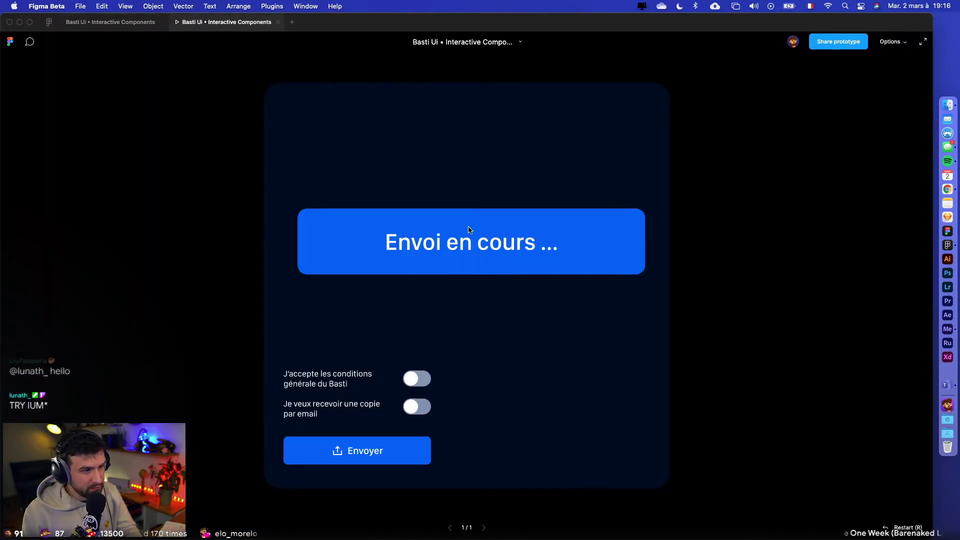
click(278, 22)
click(890, 42)
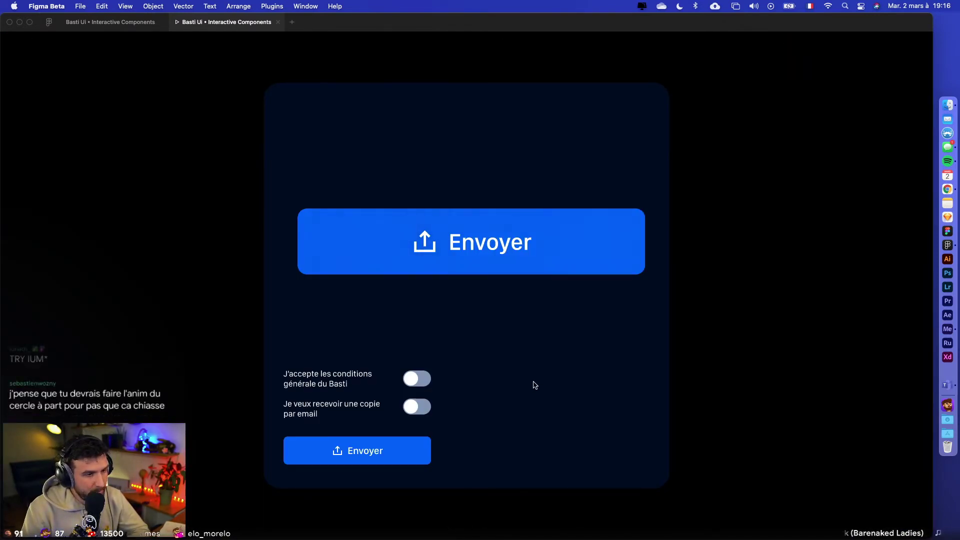
click(121, 24)
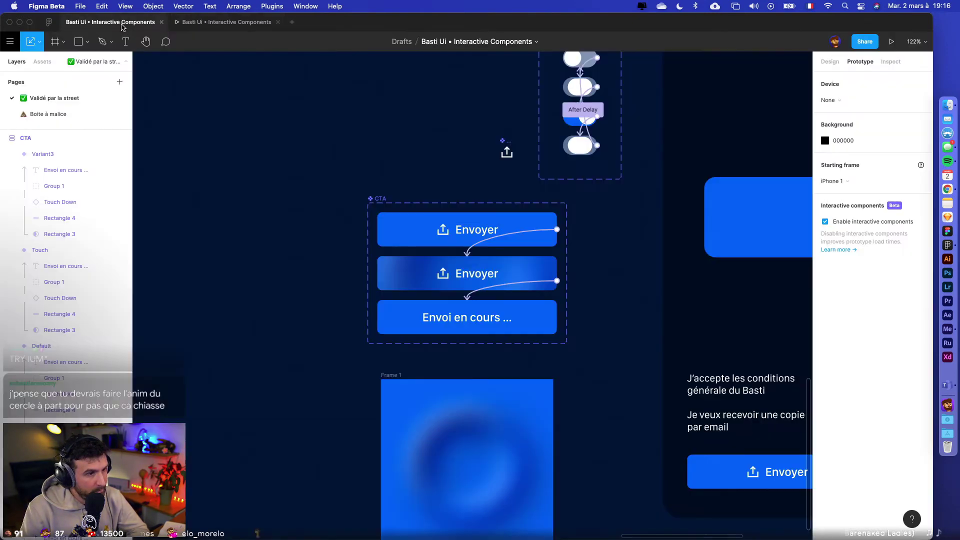
- Set the Smart animate duration of the Default variant's click transition to Touch to 500ms
click(512, 277)
click(524, 286)
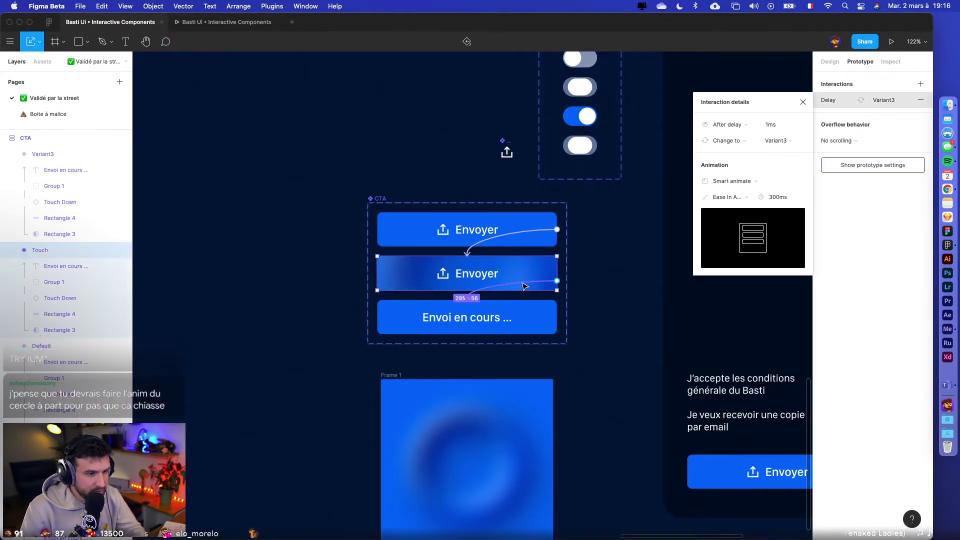
click(511, 242)
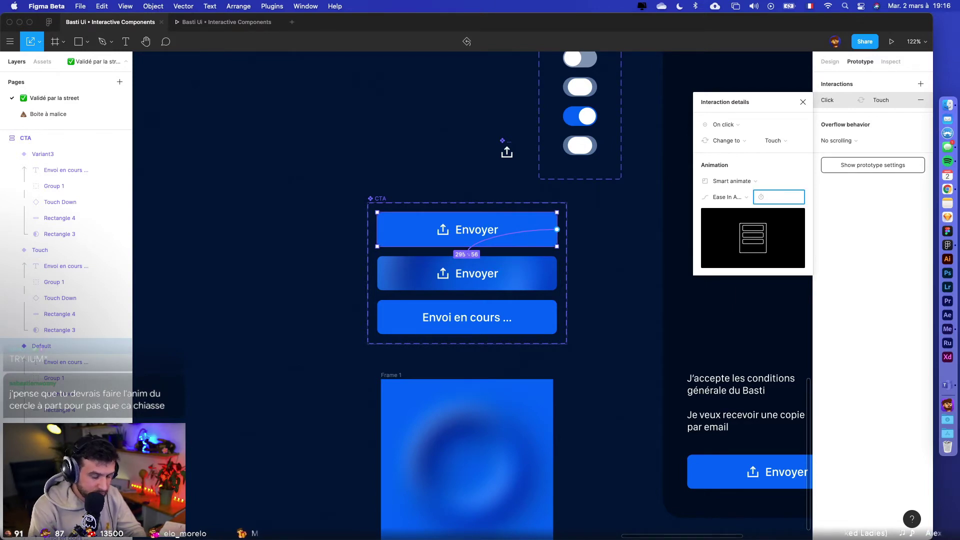
text(500ms)
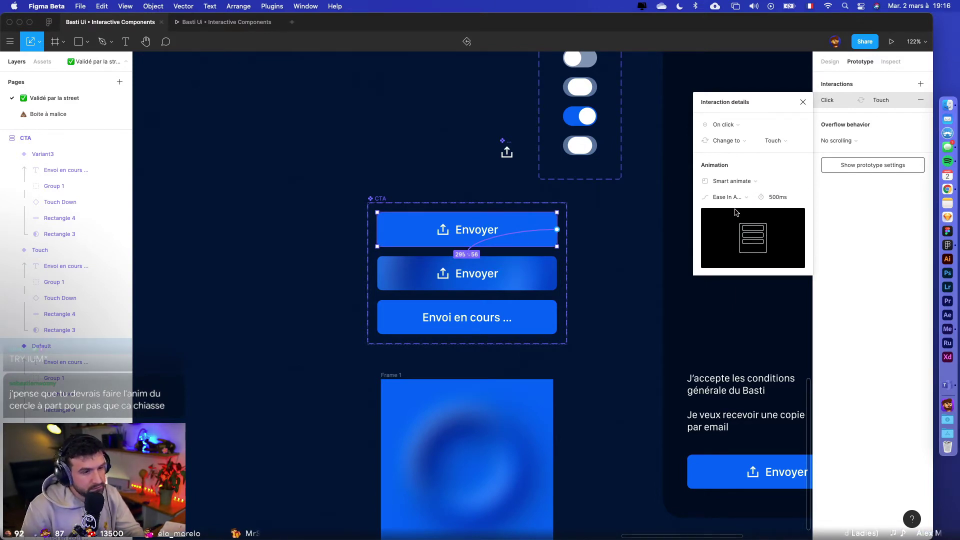
- Review the Touch variant's After delay transition to Variant3 and test the button's new timing in a fresh preview
click(623, 277)
click(511, 282)
click(512, 283)
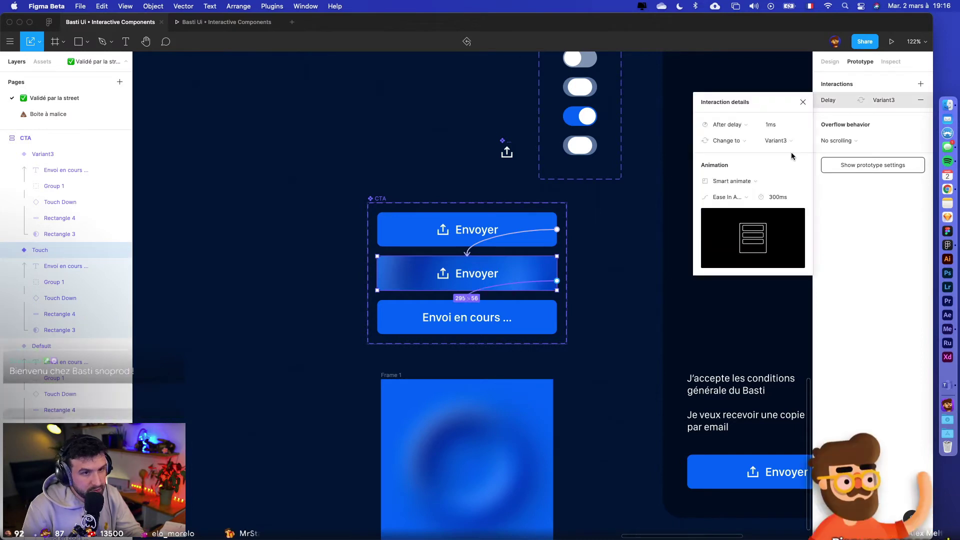
click(892, 41)
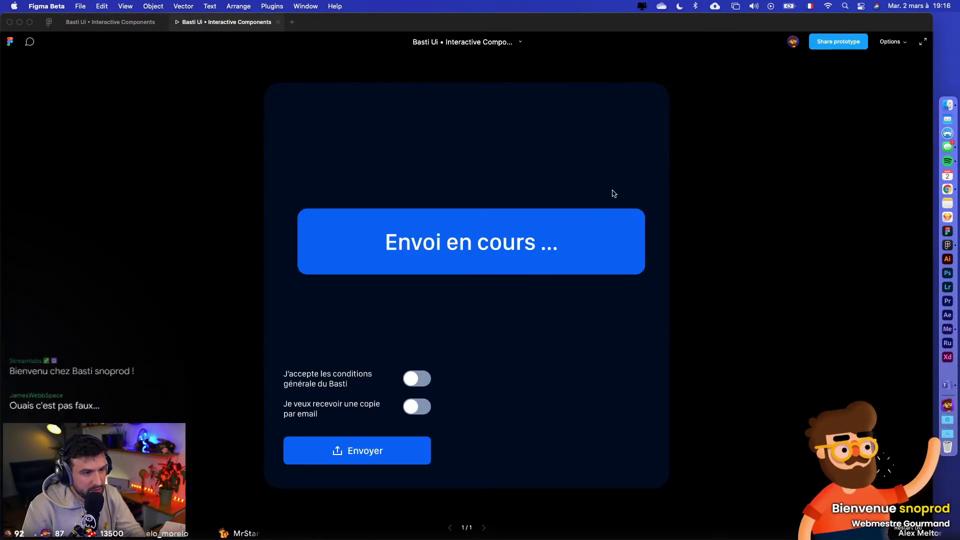
key(super+w)
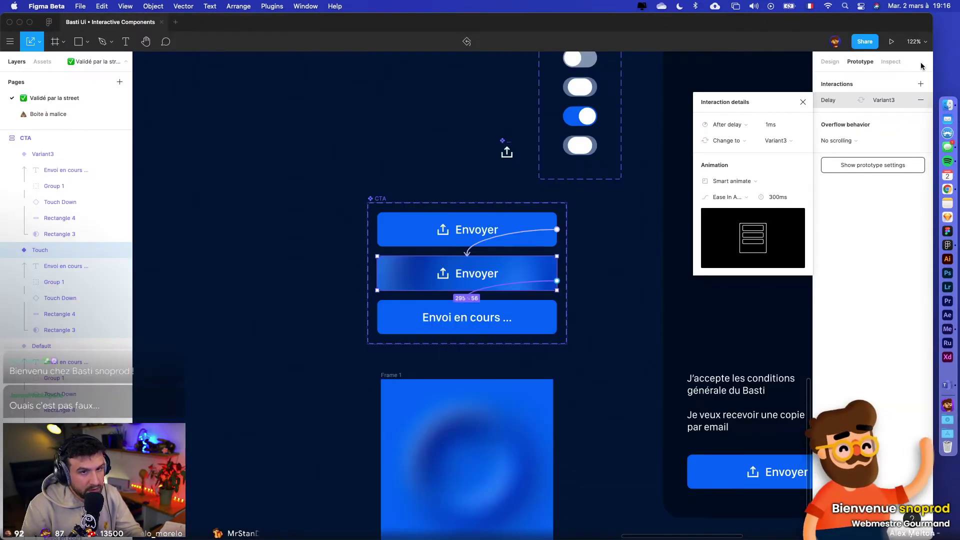
click(891, 41)
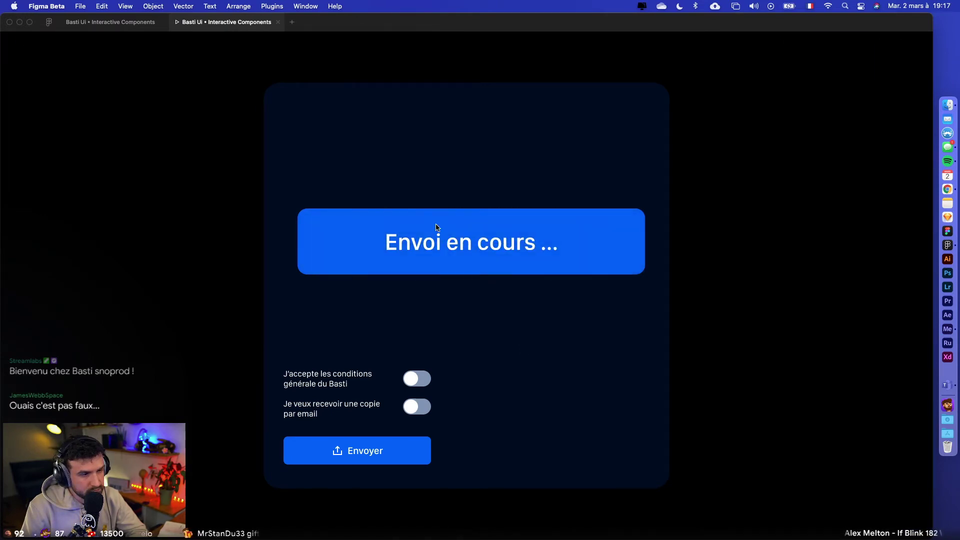
- Return to the design file and compare the Touch variant's transition to Variant3 with the "Envoi en cours ..." text layer
click(124, 23)
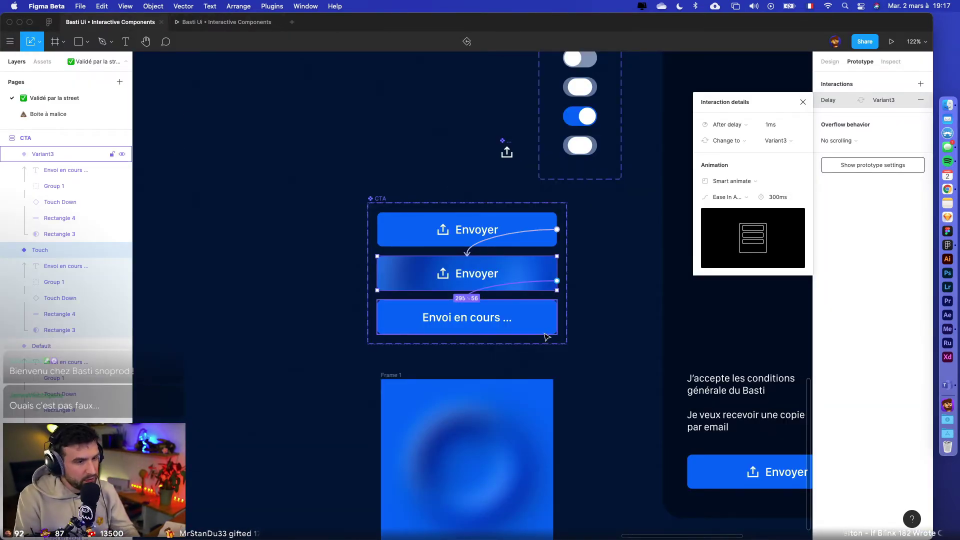
click(647, 326)
click(554, 277)
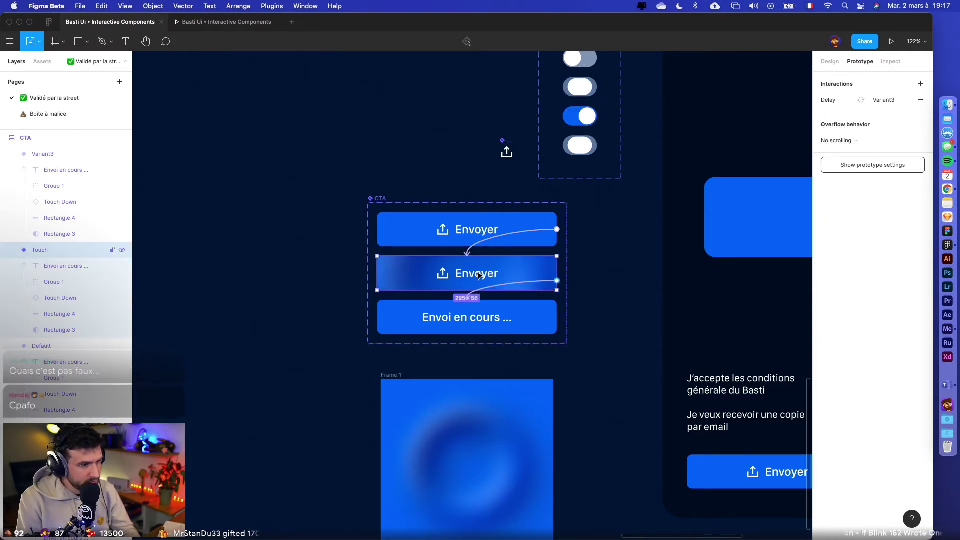
scroll(477, 272, up, 5)
double_click(461, 344)
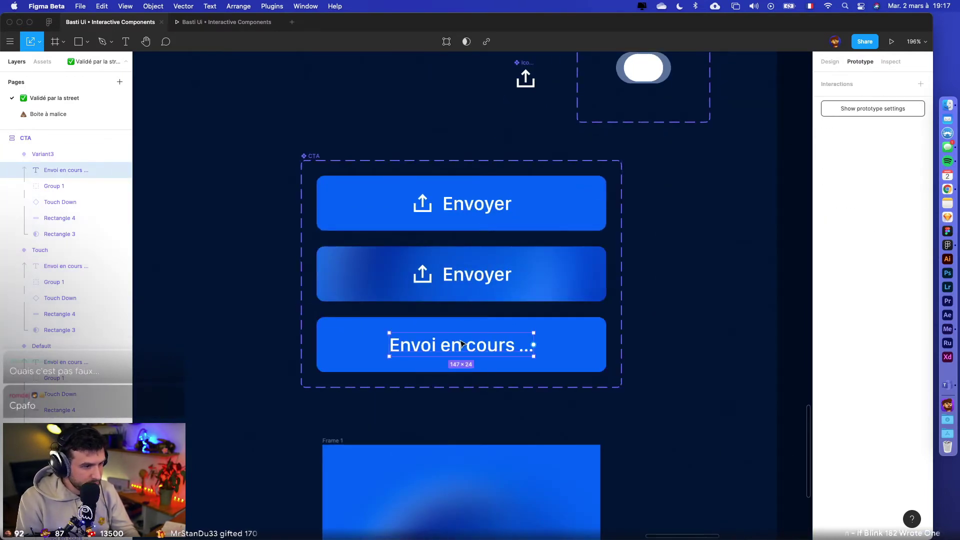
click(445, 280)
click(576, 285)
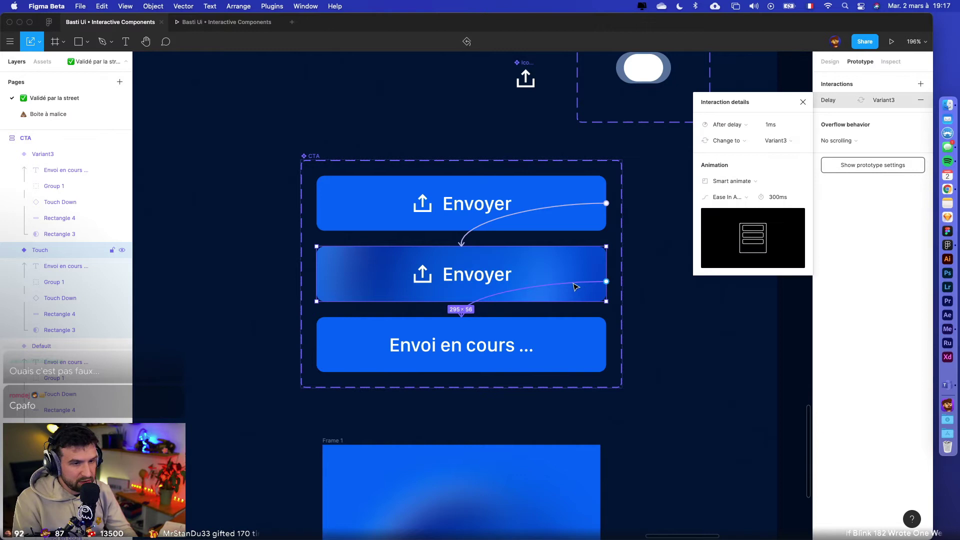
double_click(487, 350)
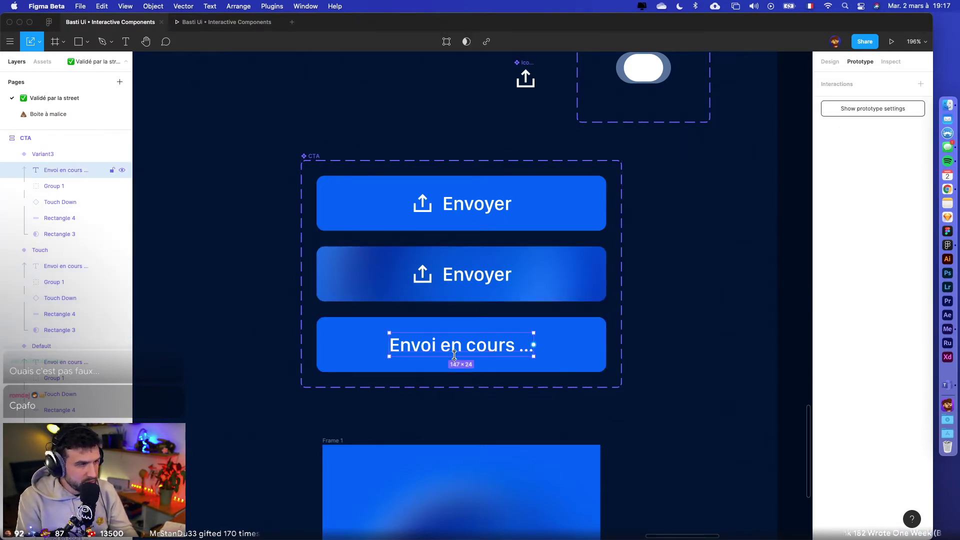
- Try repositioning the hidden Group 1 in Variant3, then undo the change
click(497, 384)
drag(497, 385, 498, 314)
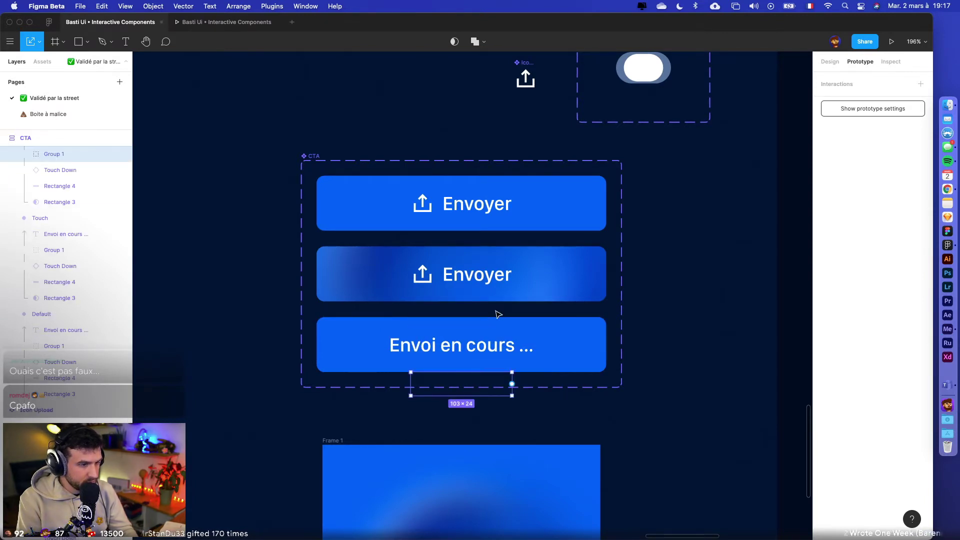
key(ctrl+z)
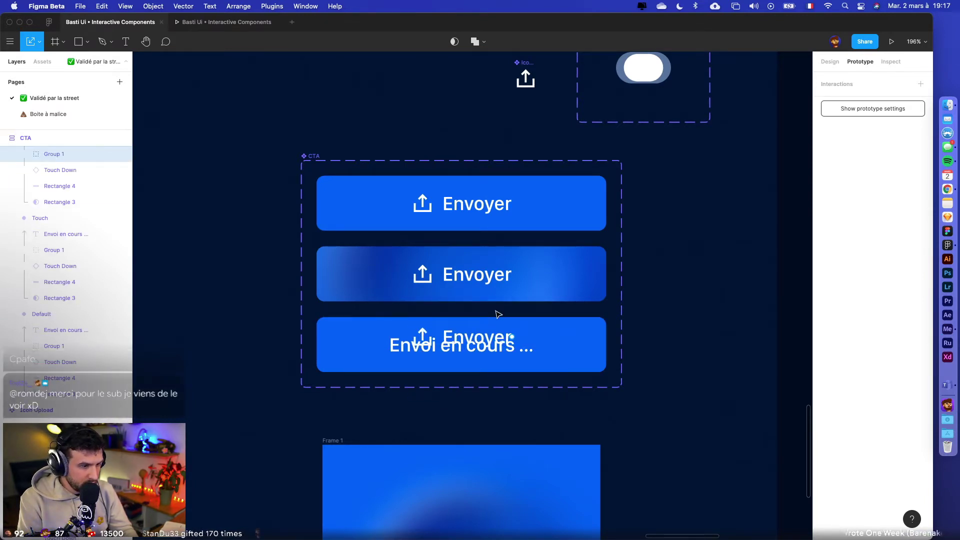
key(super+shift+z)
click(725, 400)
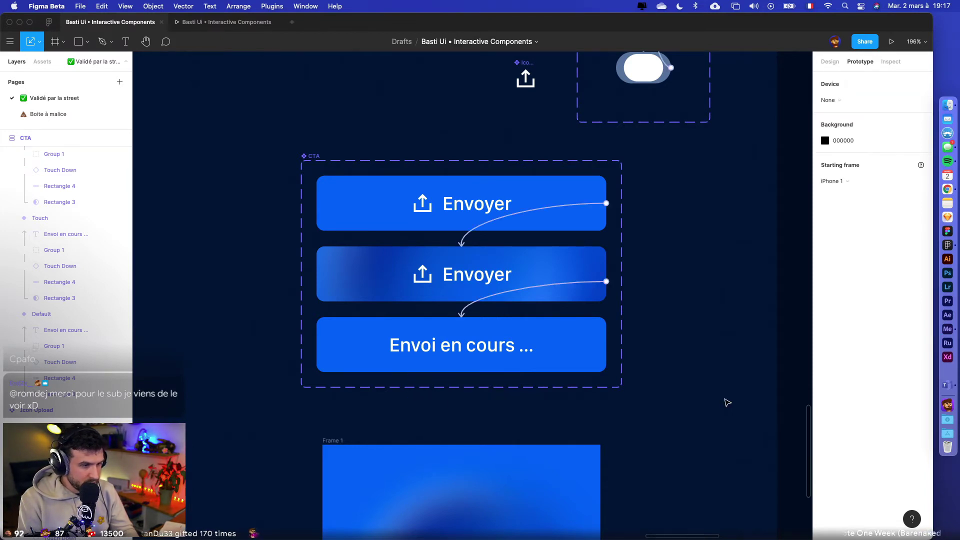
key(super+z)
key(super+z)
click(672, 408)
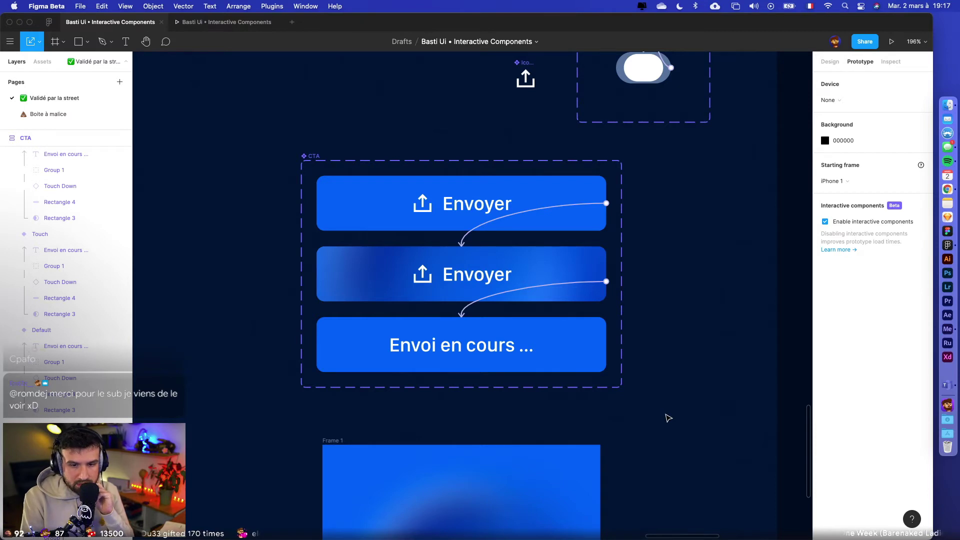
scroll(650, 395, down, 10)
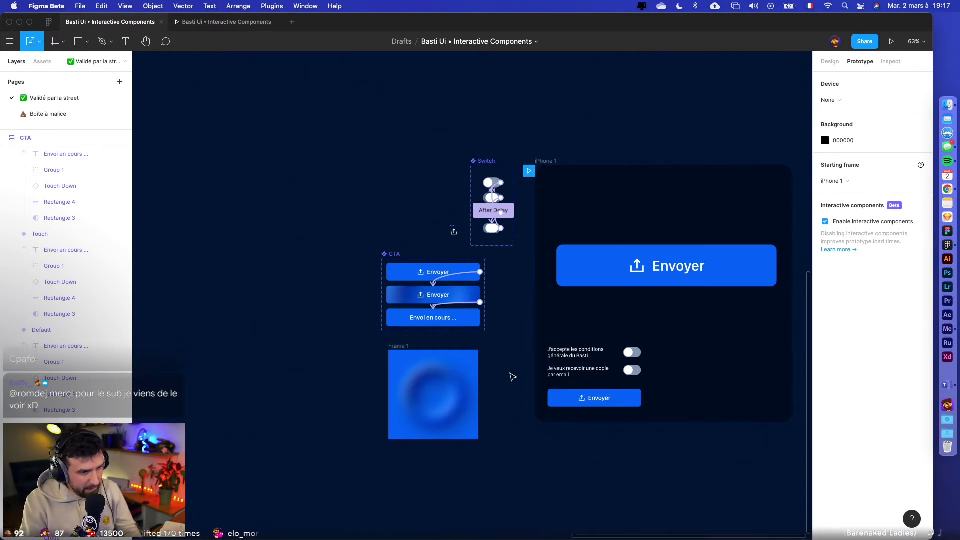
scroll(513, 376, up, 5)
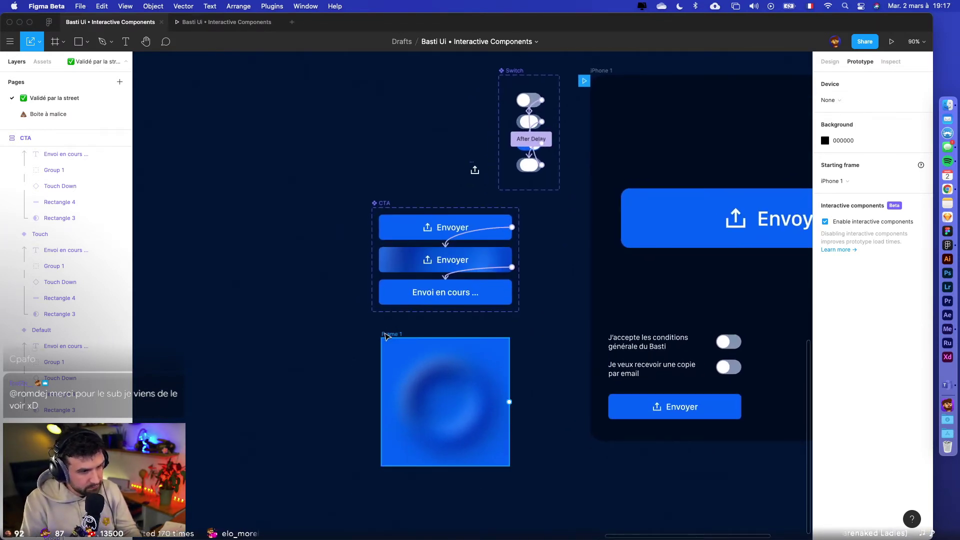
click(386, 336)
click(446, 421)
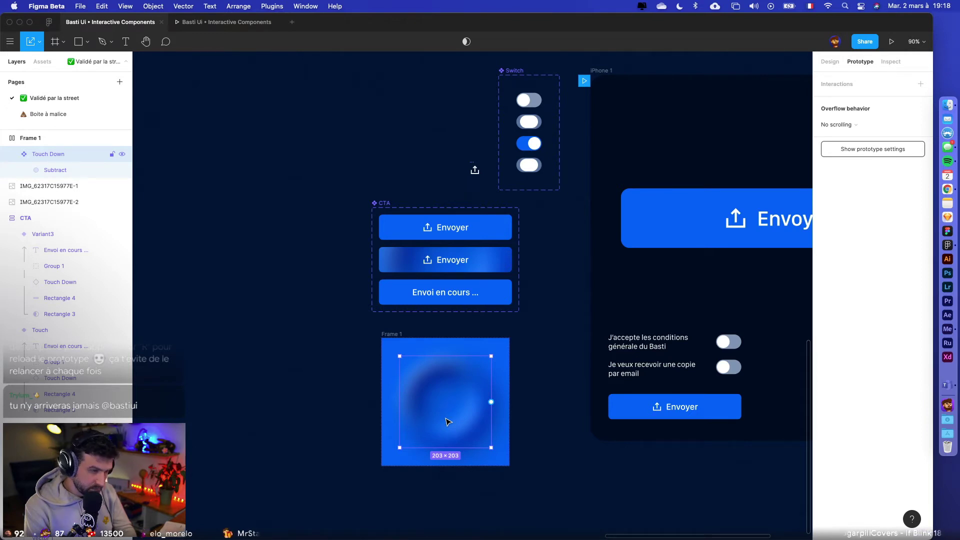
- Set the corner radius of the Default variant's background rectangle to 144
scroll(475, 245, up, 5)
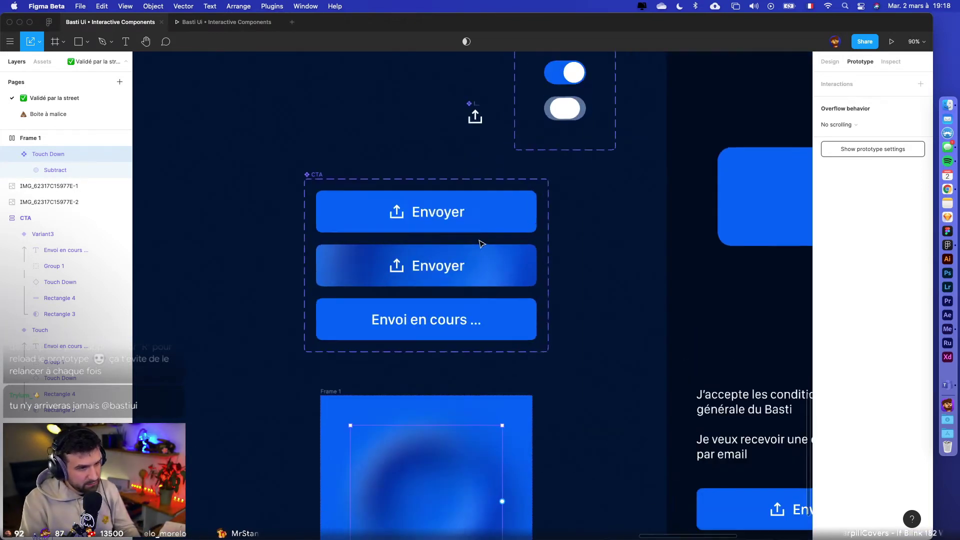
click(503, 220)
click(828, 64)
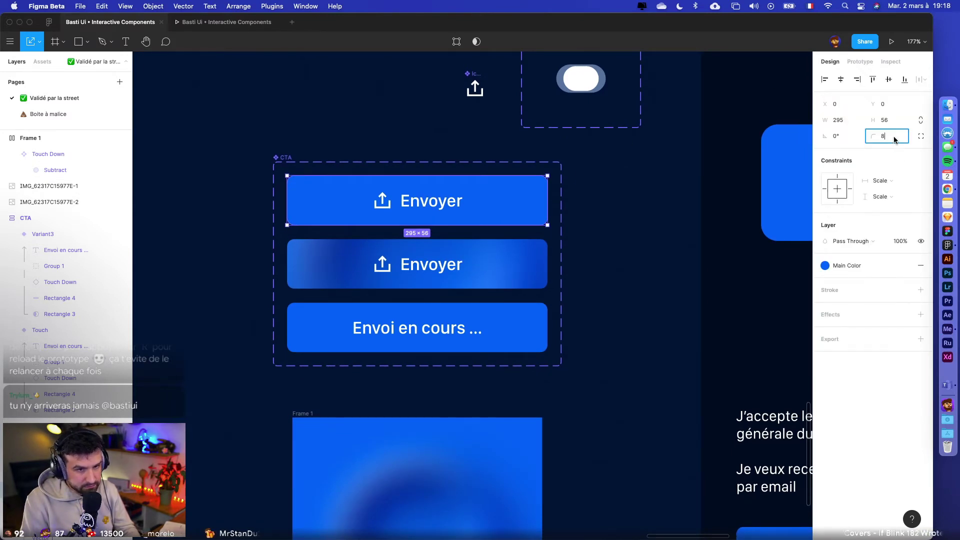
text(144)
key(Return)
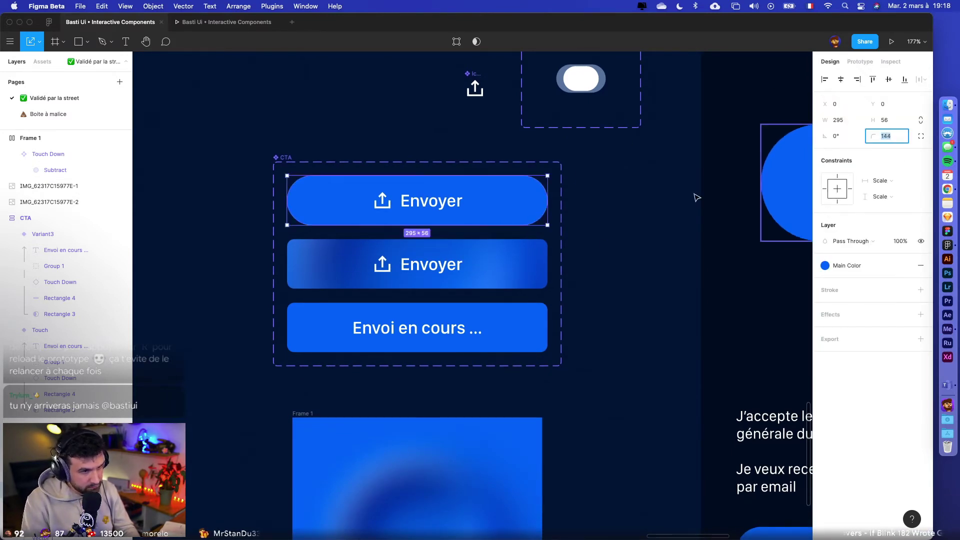
- Try a corner radius of 136 on the Touch variant's background rectangle, then undo it
click(465, 250)
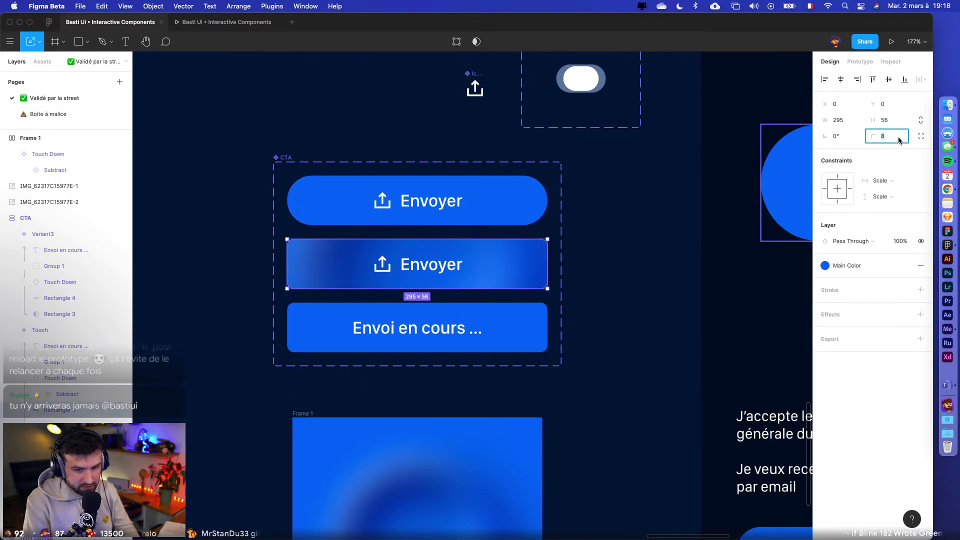
text(16)
key(Return)
text(136)
key(Return)
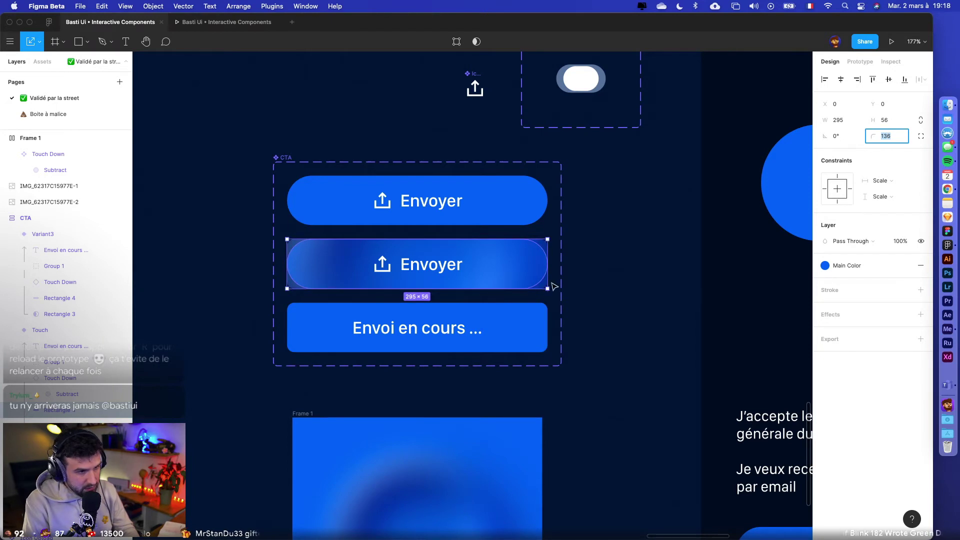
click(586, 256)
click(543, 245)
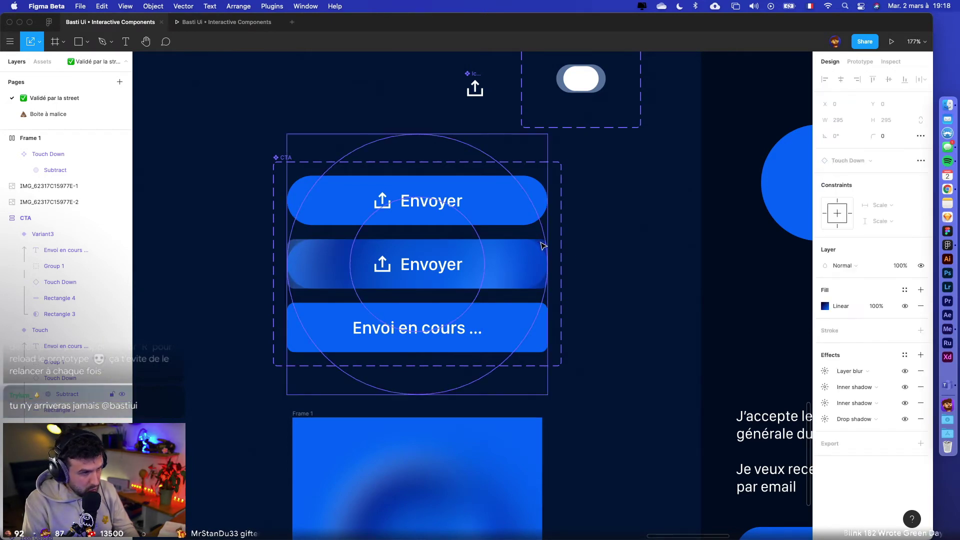
click(570, 267)
key(super+z)
key(super+z)
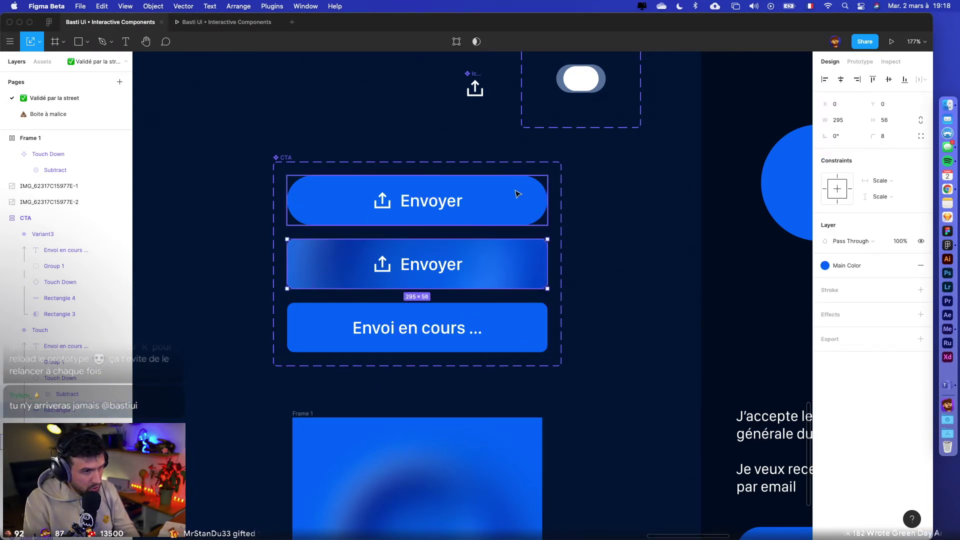
- Reset the Default variant's background rectangle corner radius to 0 and set its mask rectangle's corner radius to 120
super+click(516, 193)
click(60, 522)
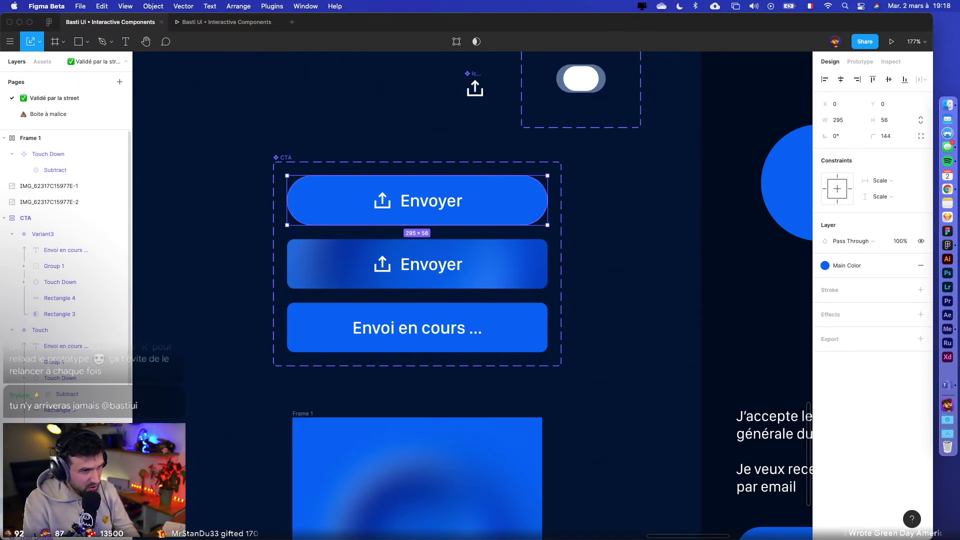
key(Tab)
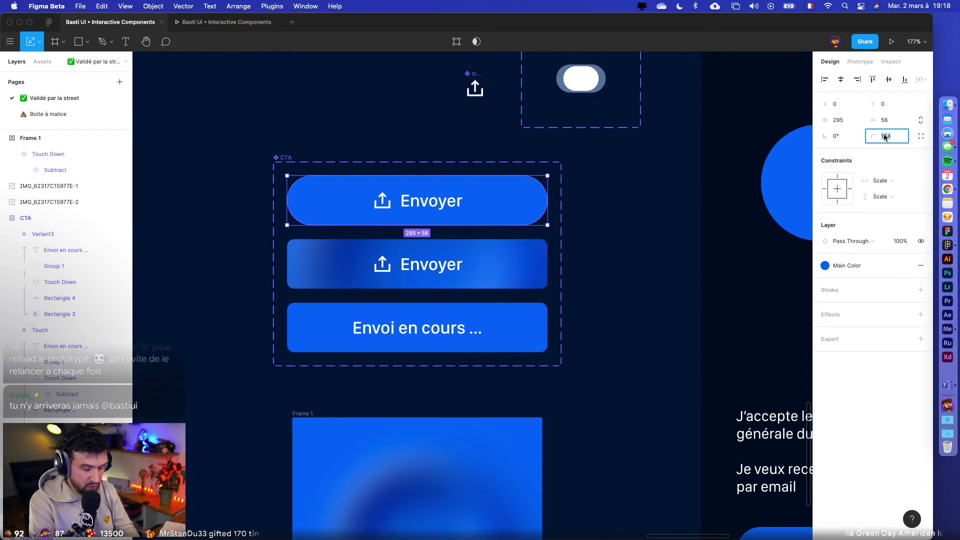
text(0)
key(Return)
key(Tab)
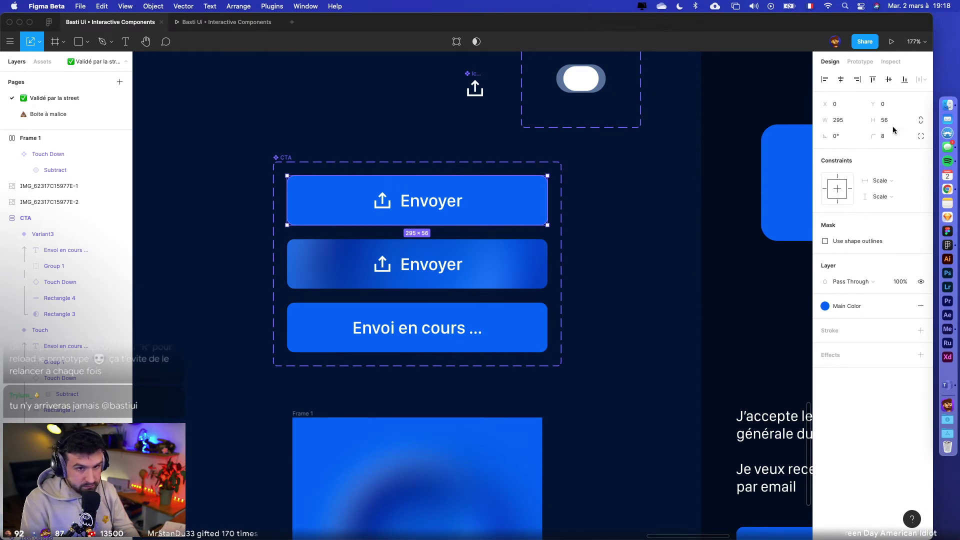
text(120)
key(Return)
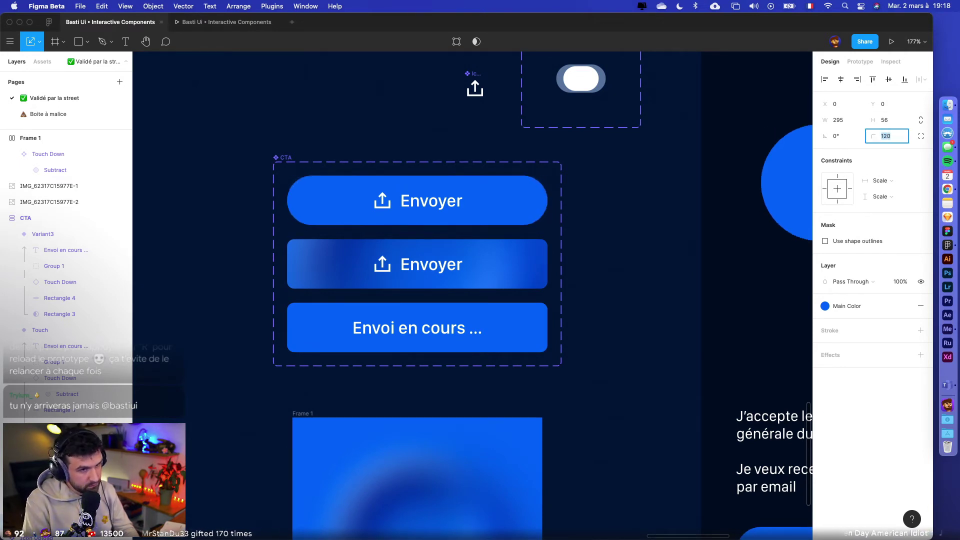
- Set the Touch variant's mask rectangle corner radius to 128 and round Variant3's mask Rectangle 3 into a matching pill shape
click(320, 267)
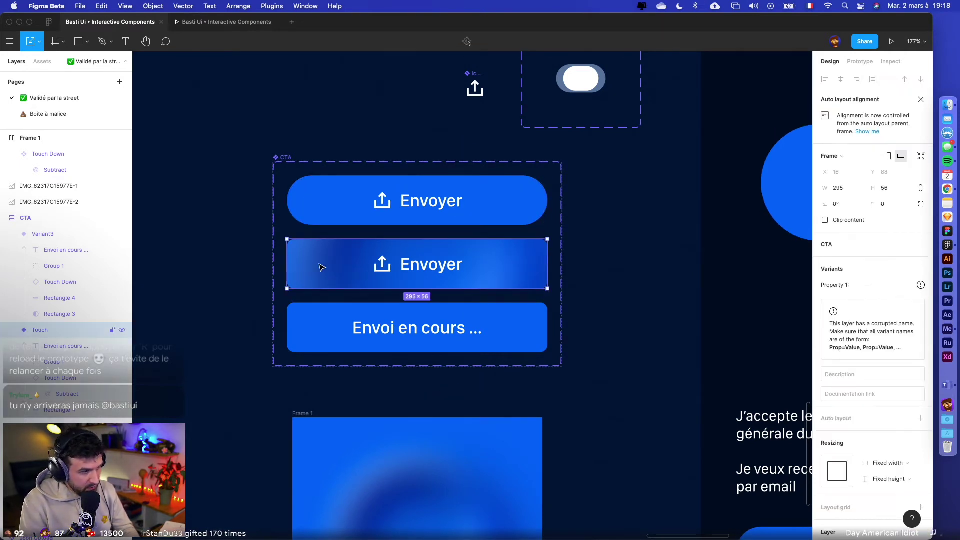
double_click(320, 268)
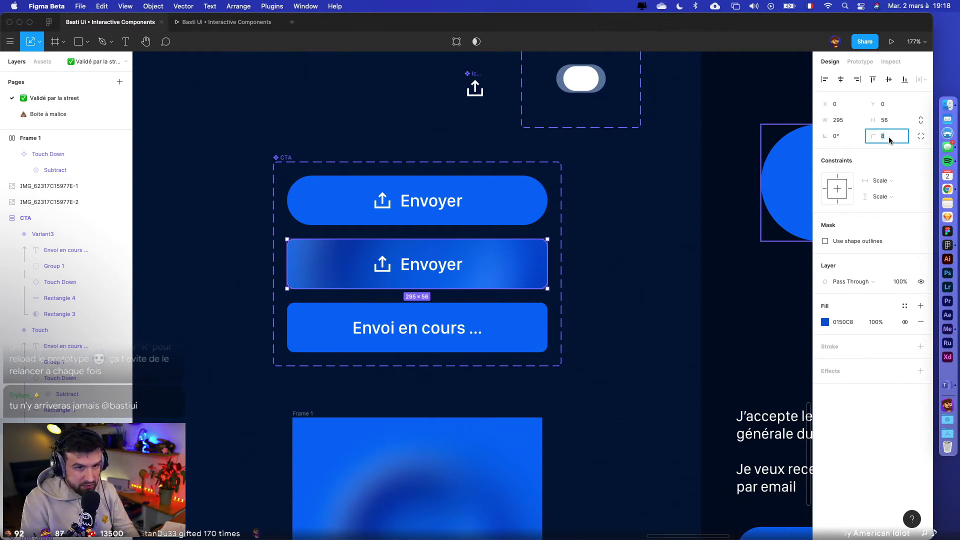
text(16)
key(Return)
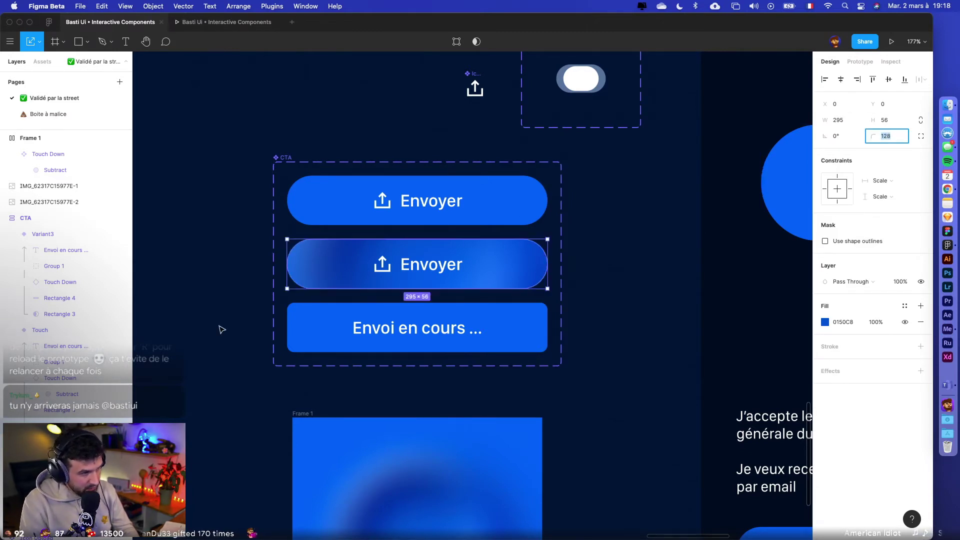
click(85, 314)
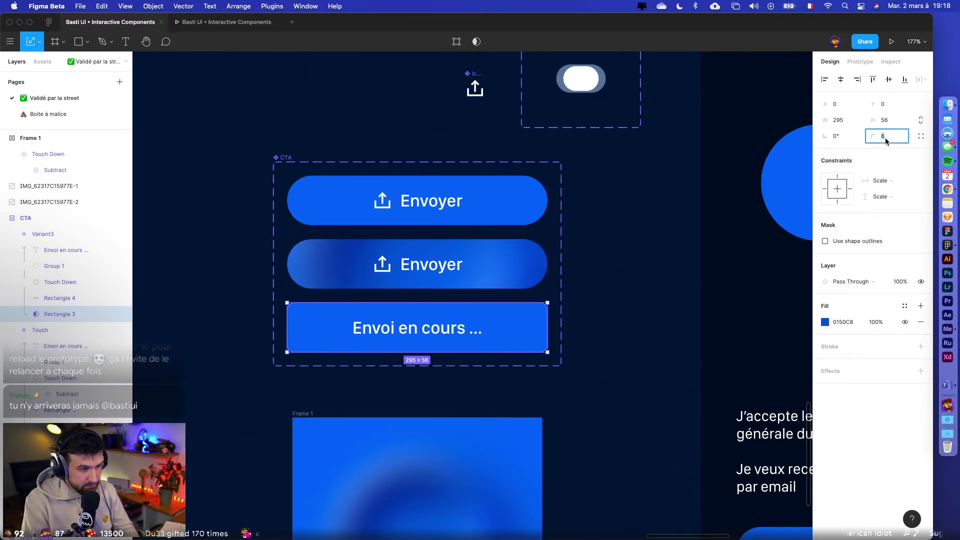
text(24)
key(Return)
click(623, 326)
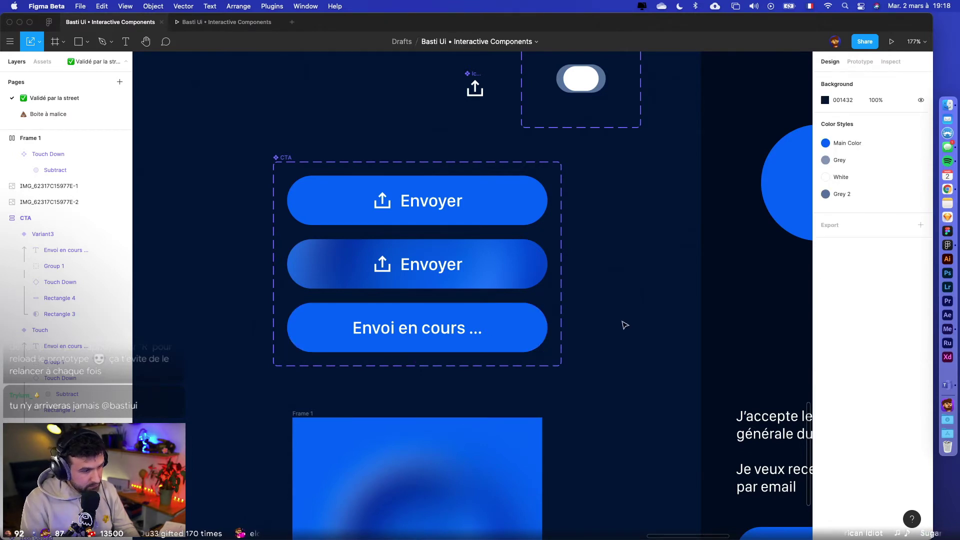
- Delete Variant3, the "Envoi en cours ..." state, from the CTA component set
scroll(623, 300, down, 2)
click(435, 290)
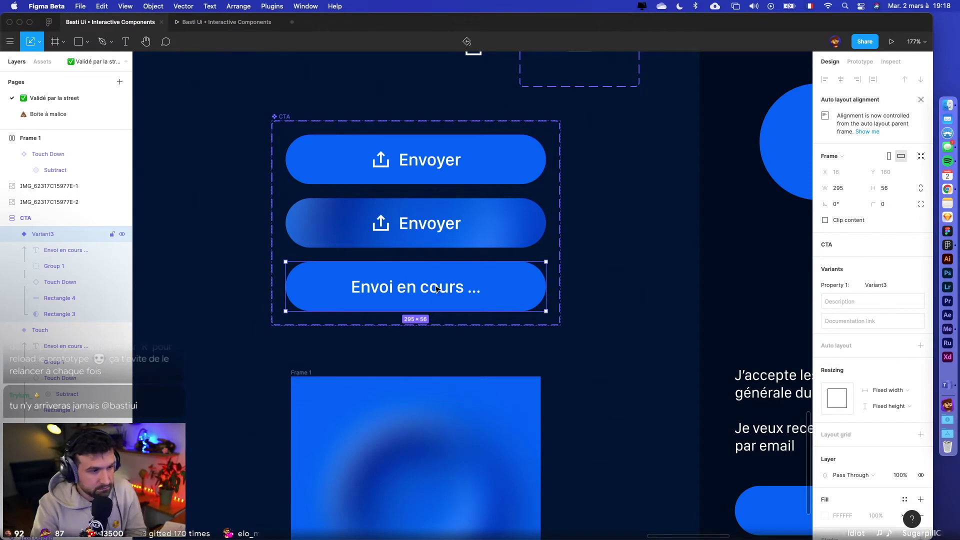
key(Delete)
scroll(450, 330, down, 2)
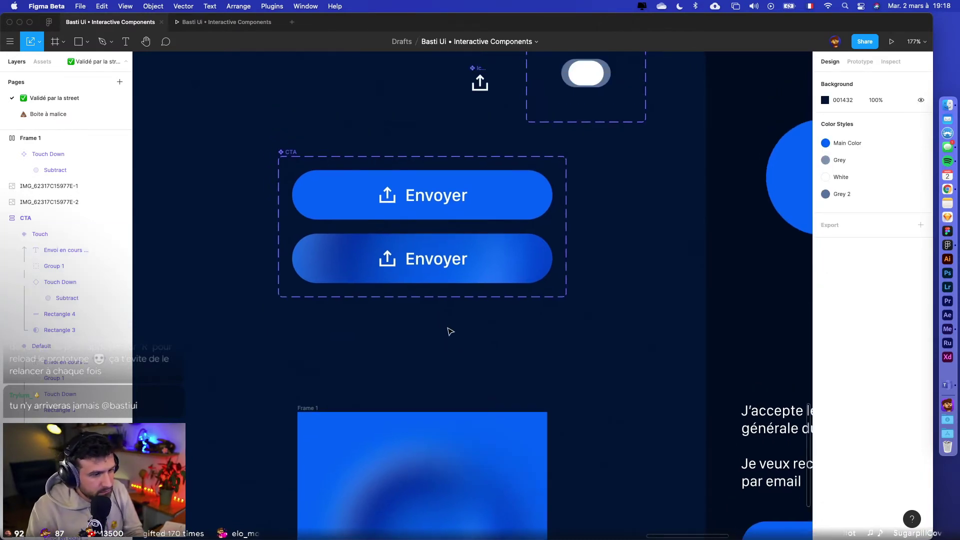
- Delete the hidden "Envoi en cours ..." text layer from the Touch and Default variants
click(425, 261)
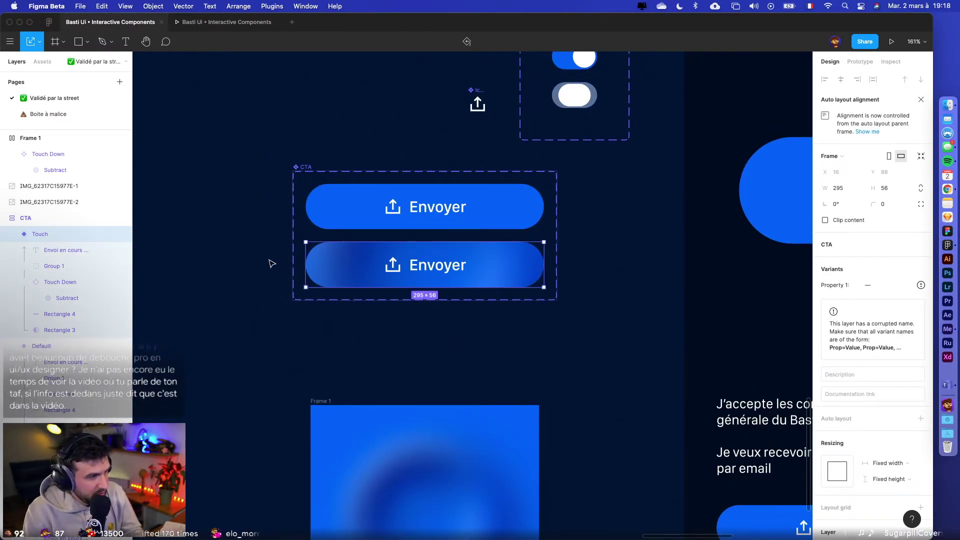
click(60, 249)
key(Delete)
click(398, 225)
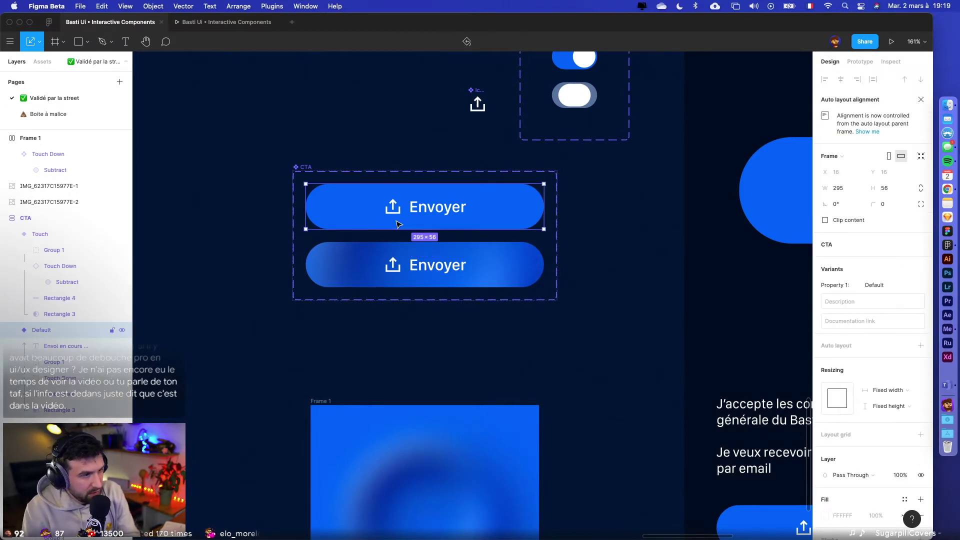
key(Escape)
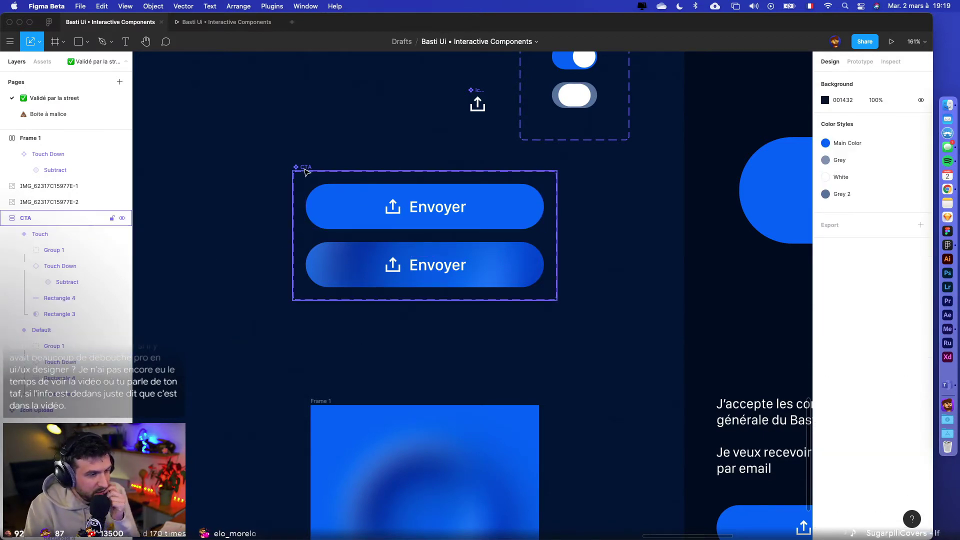
- Select the CTA component set, check the button in the prototype preview, and return to the design file
click(306, 171)
click(891, 42)
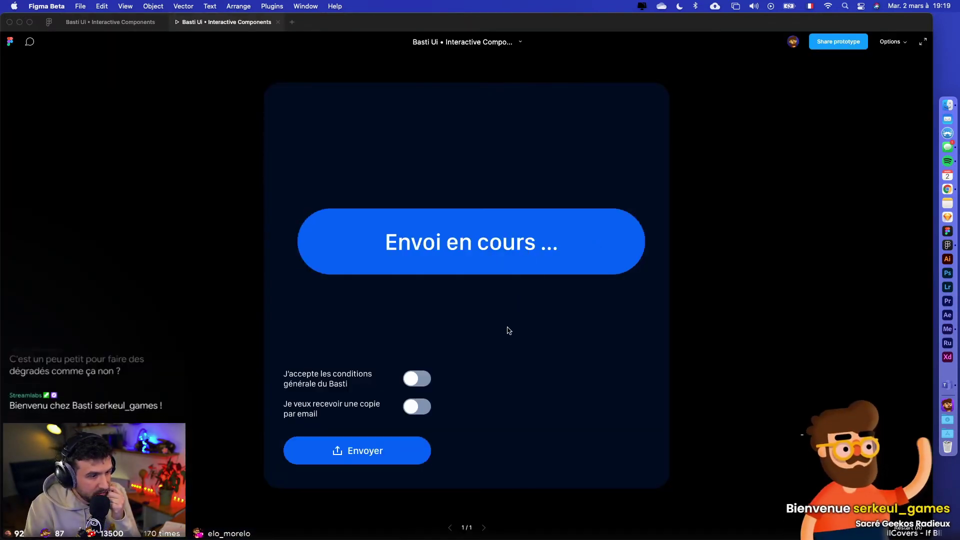
key(ctrl+shift+Tab)
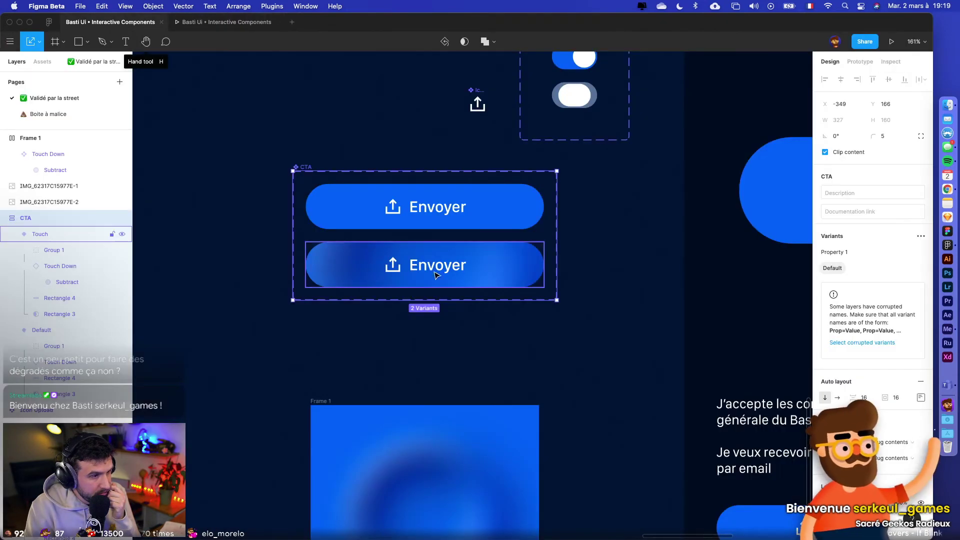
- Link the Touch variant back to Default with an On click Change to interaction, and remove its leftover Delay interaction
click(464, 270)
key(shift+e)
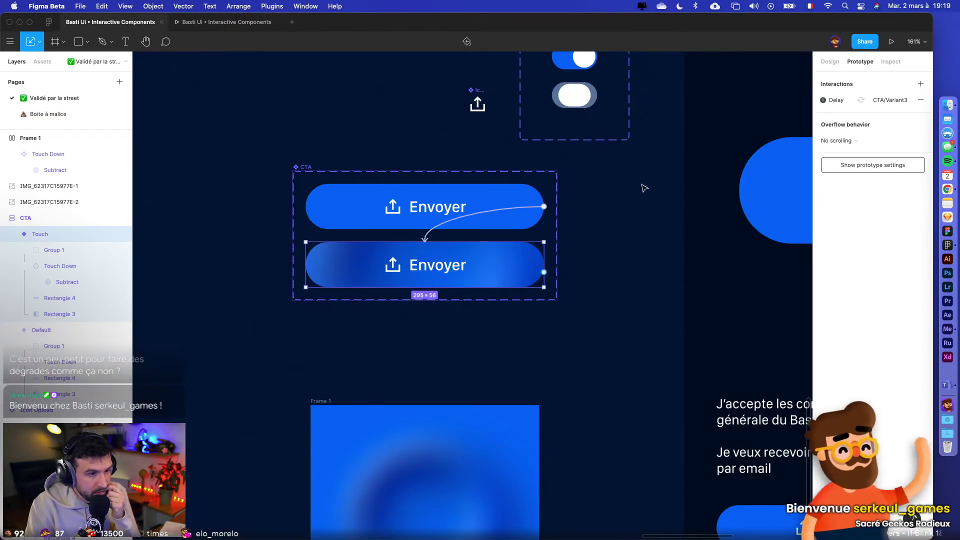
drag(543, 272, 535, 202)
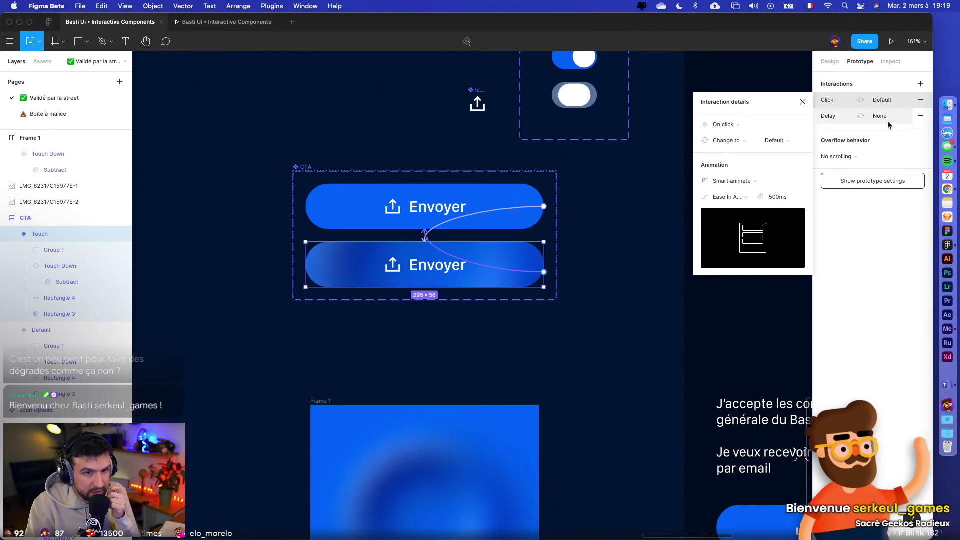
click(921, 116)
- Relaunch the prototype preview to check the button's Default and Touch behaviour, and return to the design file
click(891, 41)
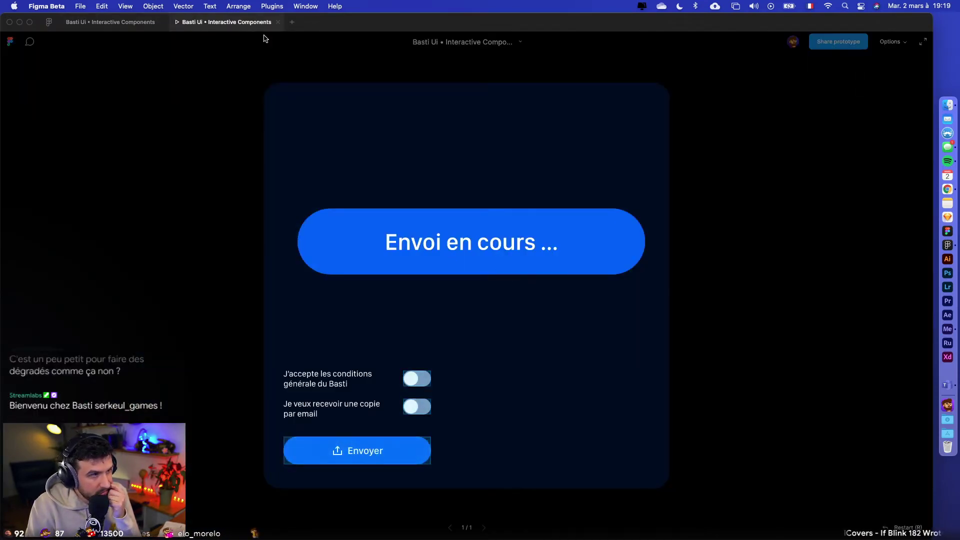
click(278, 22)
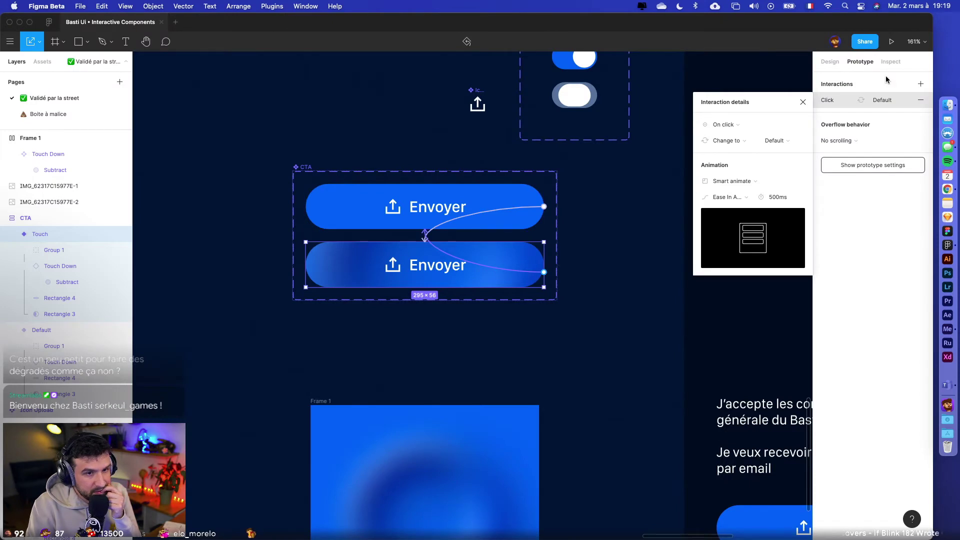
click(891, 42)
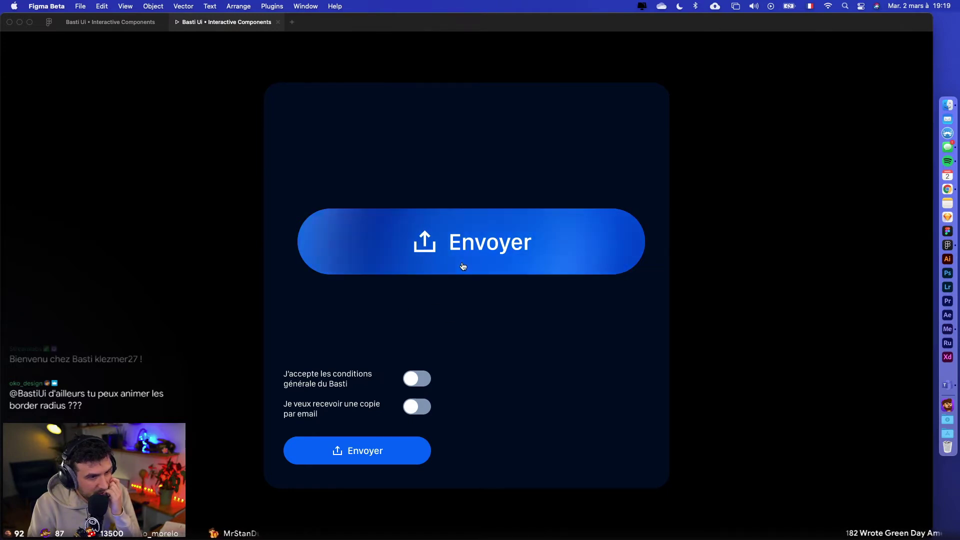
click(110, 22)
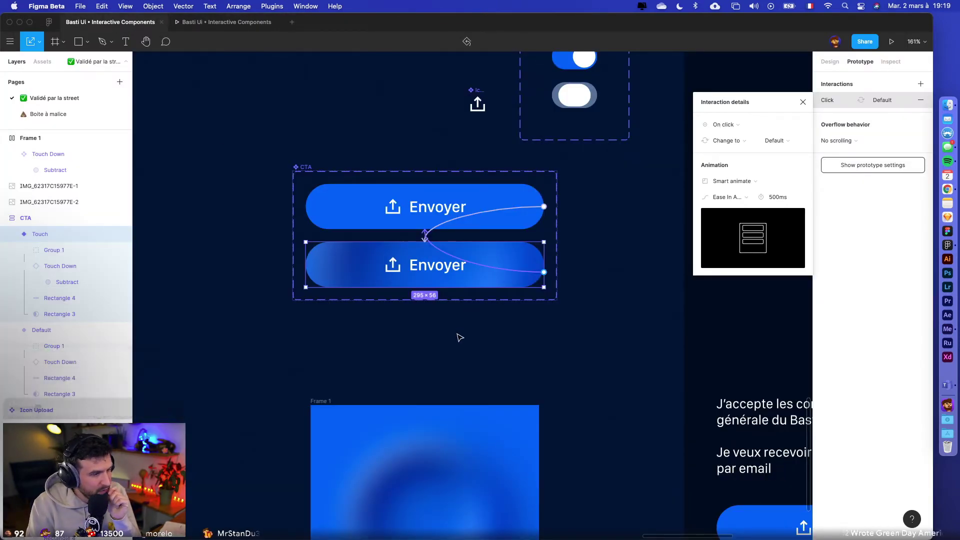
- Copy the Subtract ring from the Touch Down component in Frame 1 and place the duplicate on the empty canvas outside the frame
click(510, 258)
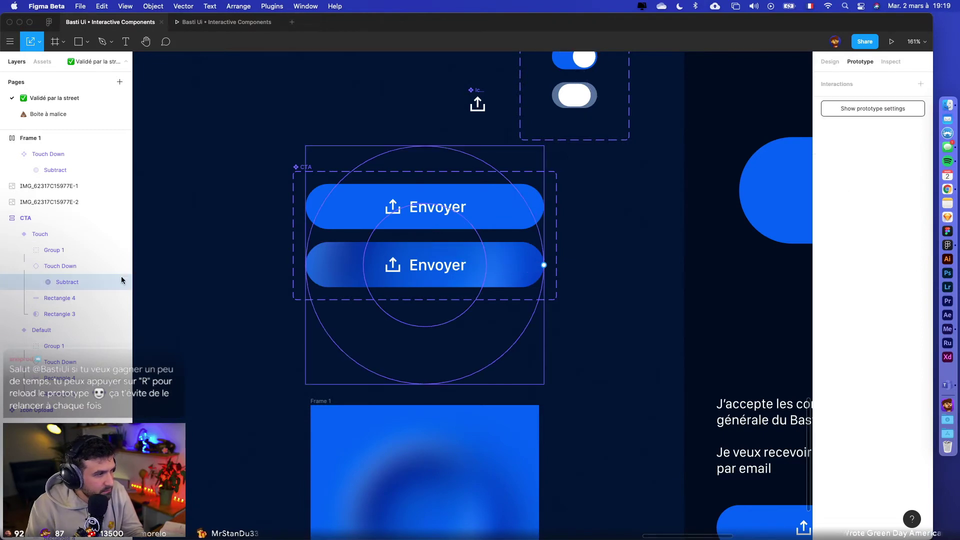
key(Escape)
scroll(500, 380, down, 5)
click(485, 448)
scroll(555, 445, down, 2)
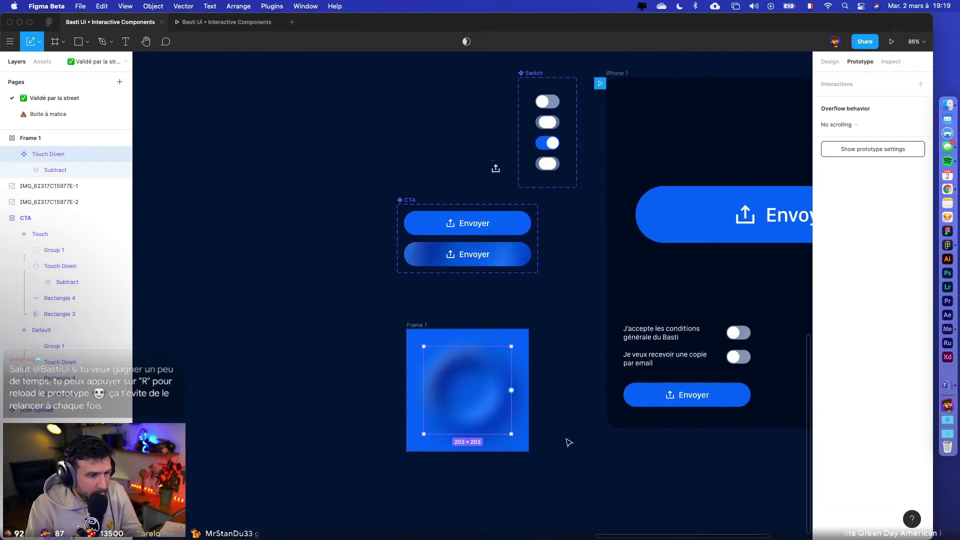
ctrl+scroll(568, 442, up, 5)
scroll(535, 440, up, 2)
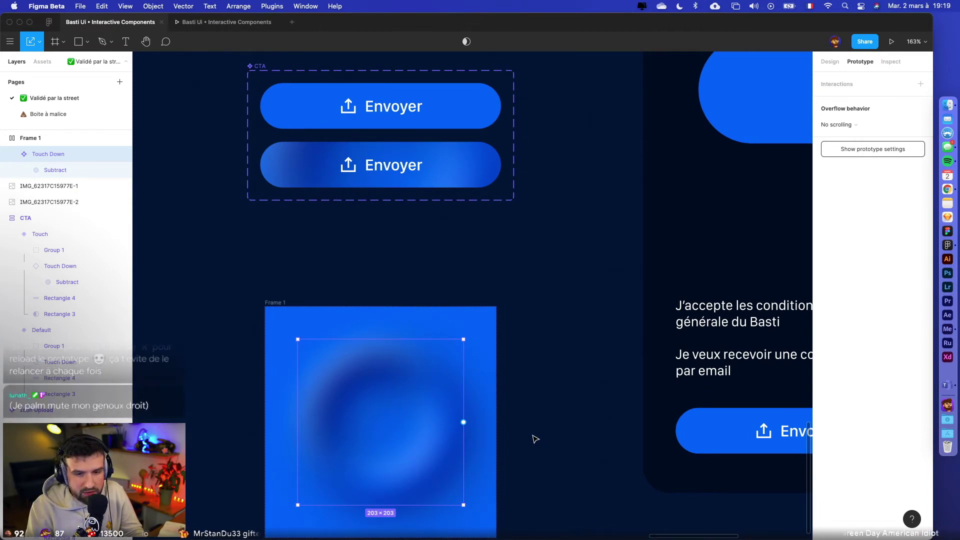
ctrl+scroll(531, 439, down, 3)
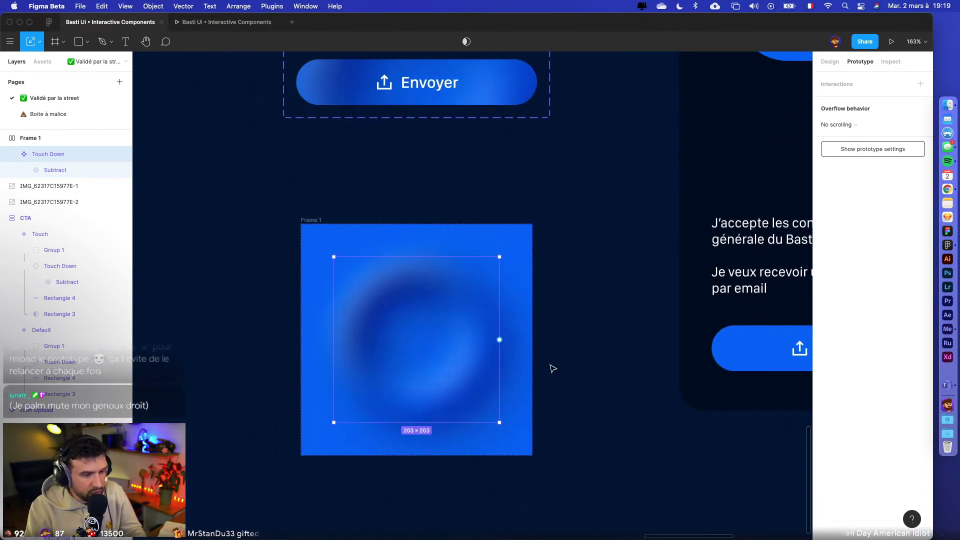
click(551, 373)
ctrl+scroll(547, 375, up, 3)
click(428, 292)
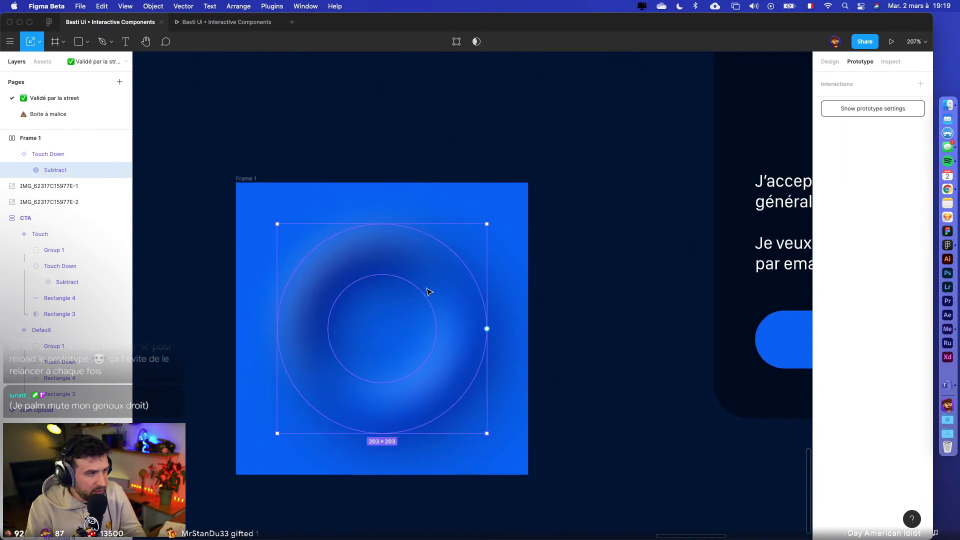
scroll(377, 311, left, 3)
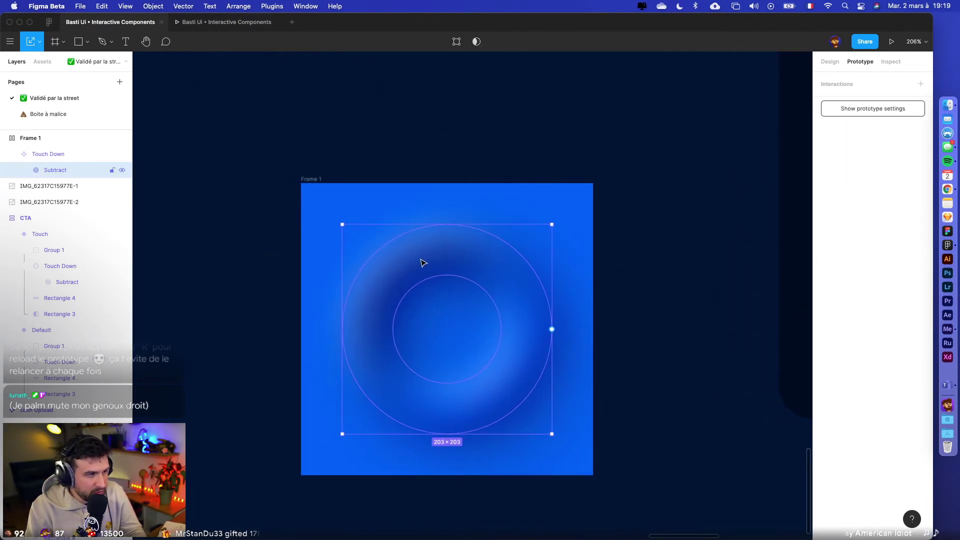
ctrl+scroll(420, 296, down, 5)
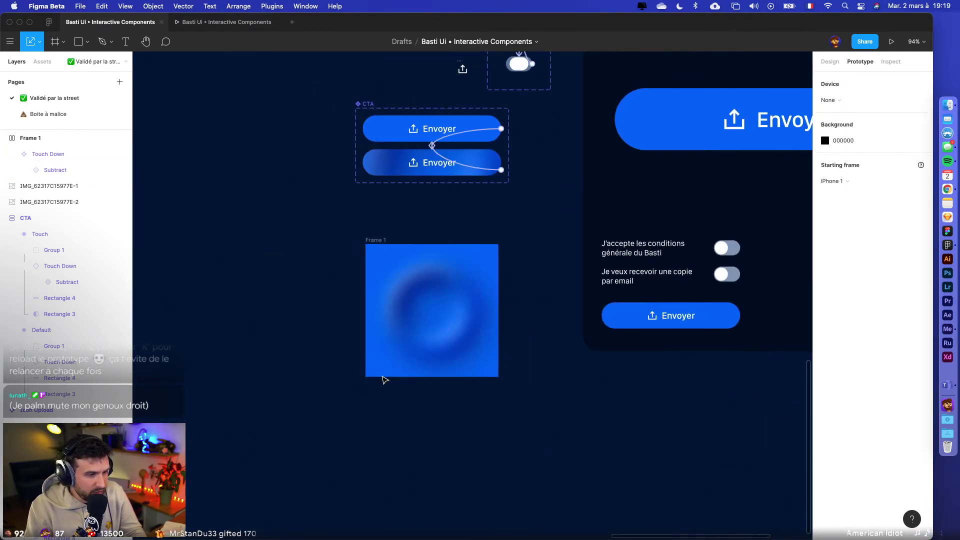
key(super+v)
drag(553, 284, 283, 372)
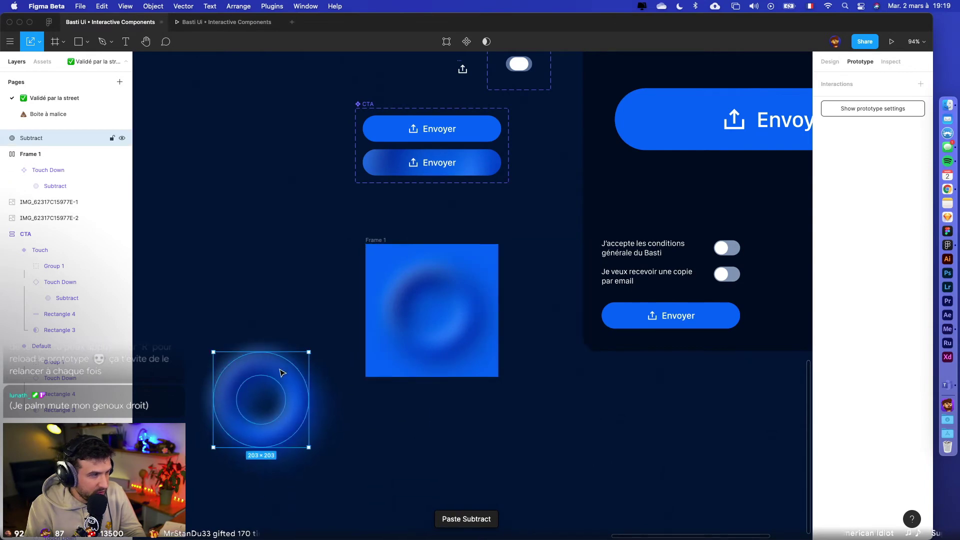
click(295, 296)
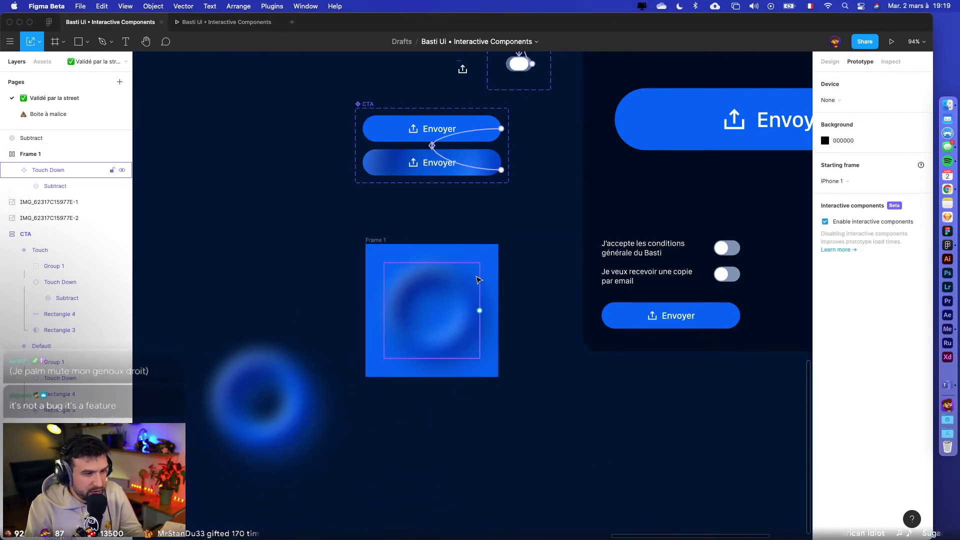
- Remove the layer blur, both inner shadows and the drop shadow from the Subtract ring inside the Touch Down component
ctrl+scroll(447, 288, up, 4)
double_click(450, 284)
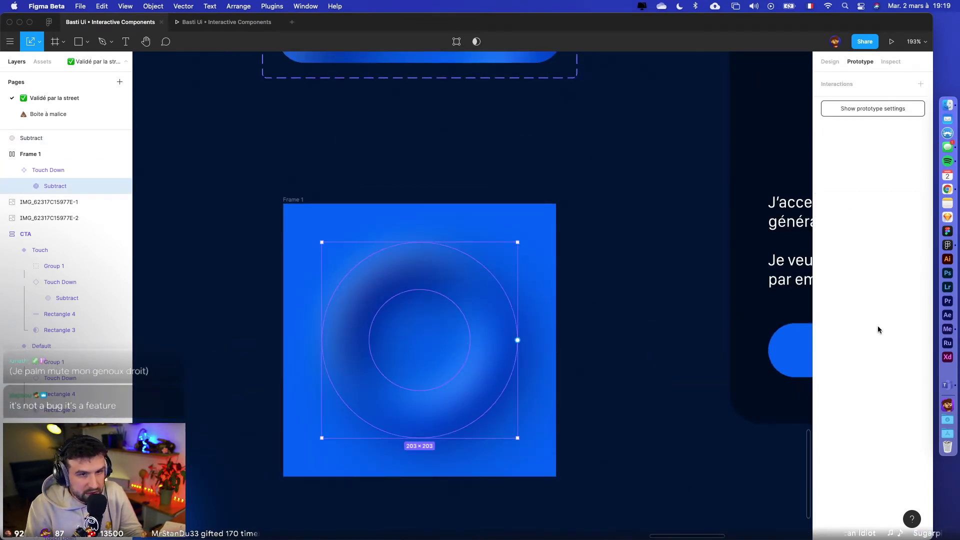
click(838, 63)
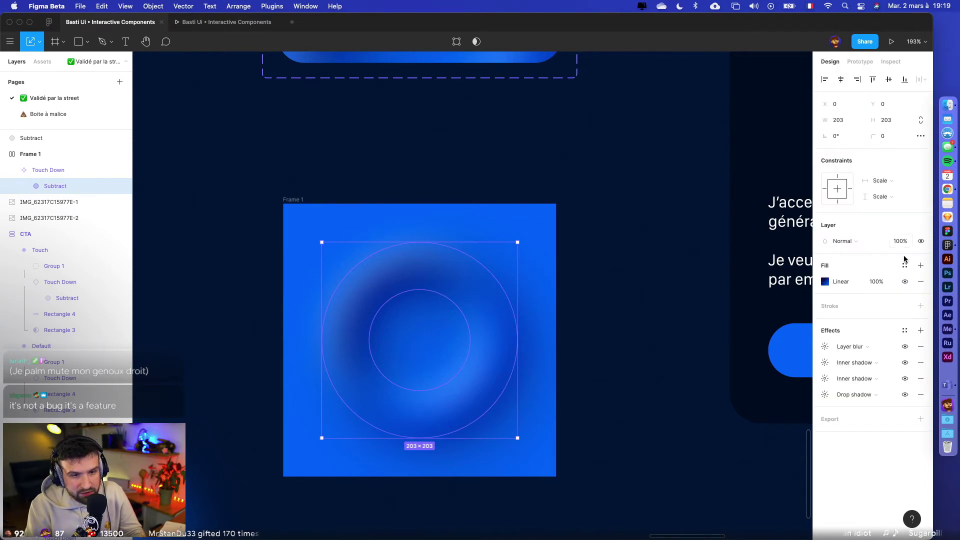
click(920, 346)
click(922, 362)
click(920, 362)
click(921, 346)
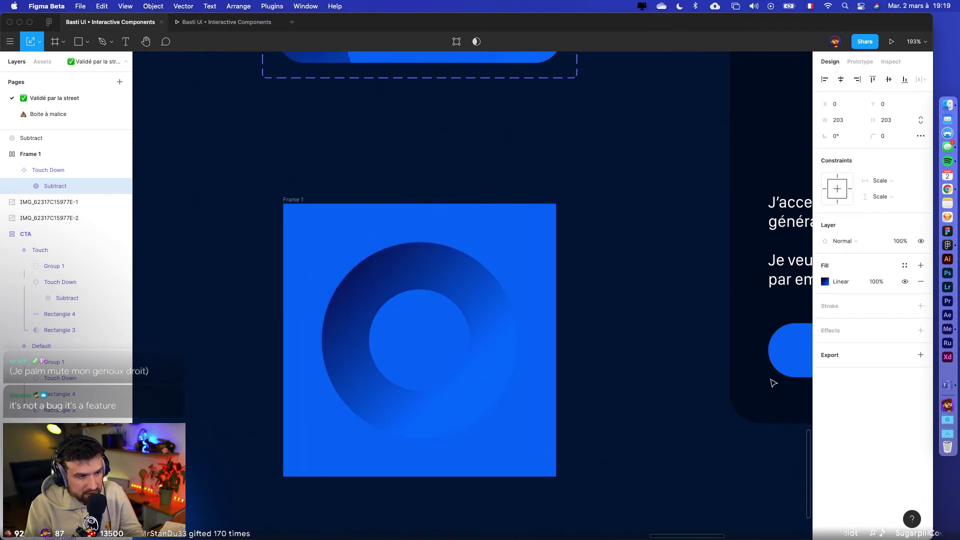
click(660, 407)
- Enlarge the Touch Down instance in the Touch variant around its centre so the ring extends beyond the button
scroll(658, 404, down, 5)
scroll(640, 380, up, 4)
click(543, 279)
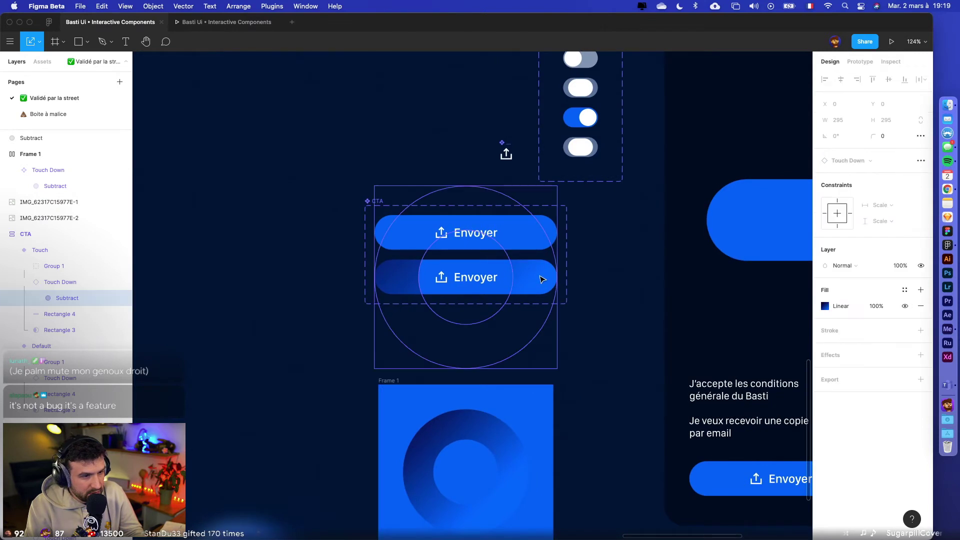
click(59, 282)
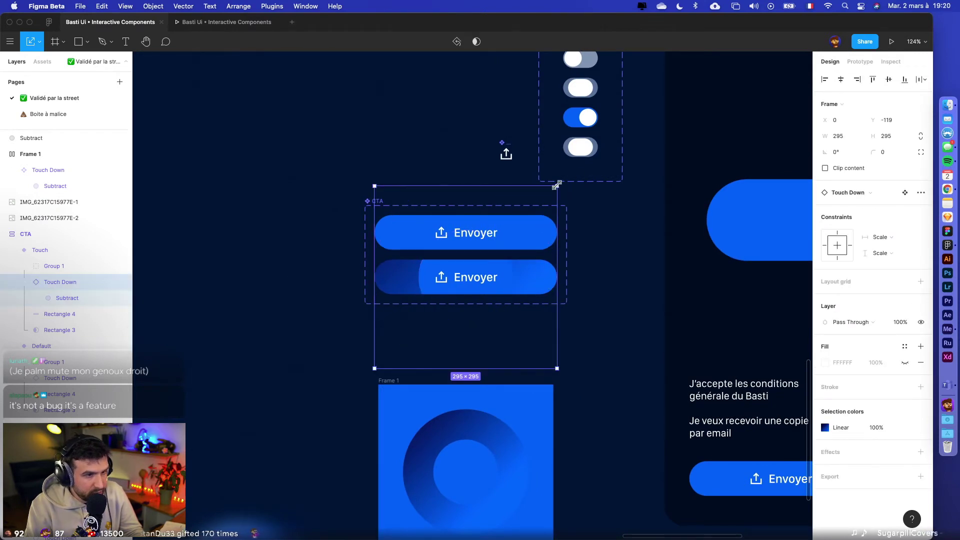
drag(557, 186, 646, 129)
click(661, 317)
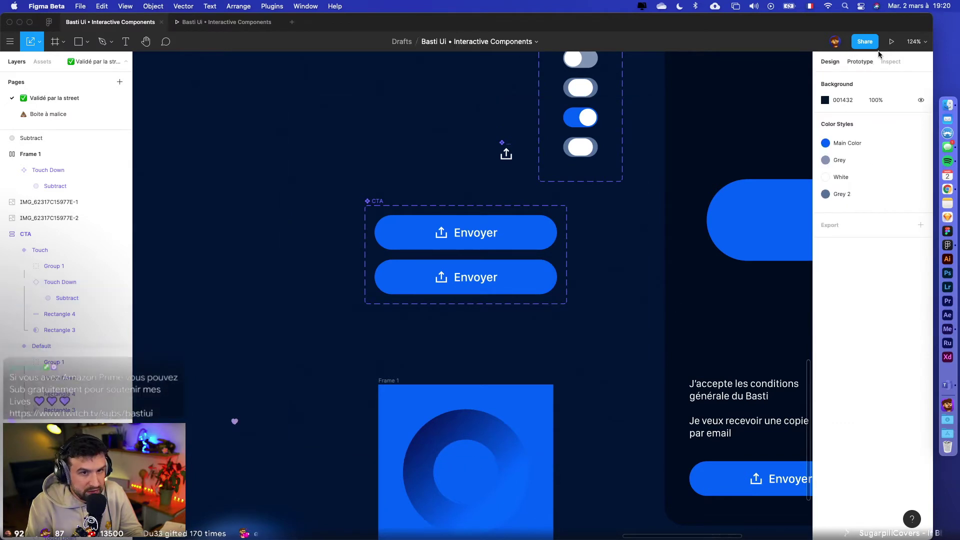
- Test the big Envoyer button's touch animation in the prototype preview and return to the design file
key(ctrl+Tab)
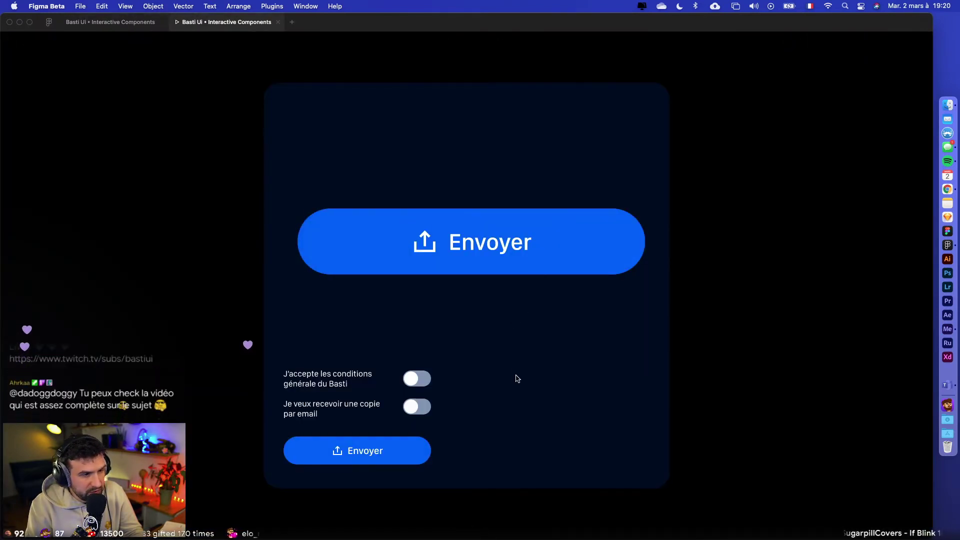
click(504, 278)
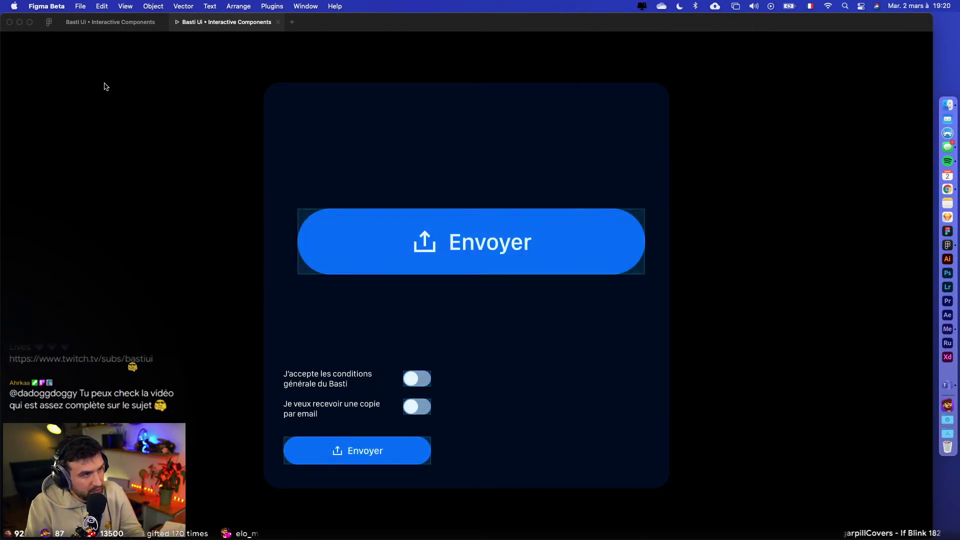
click(110, 22)
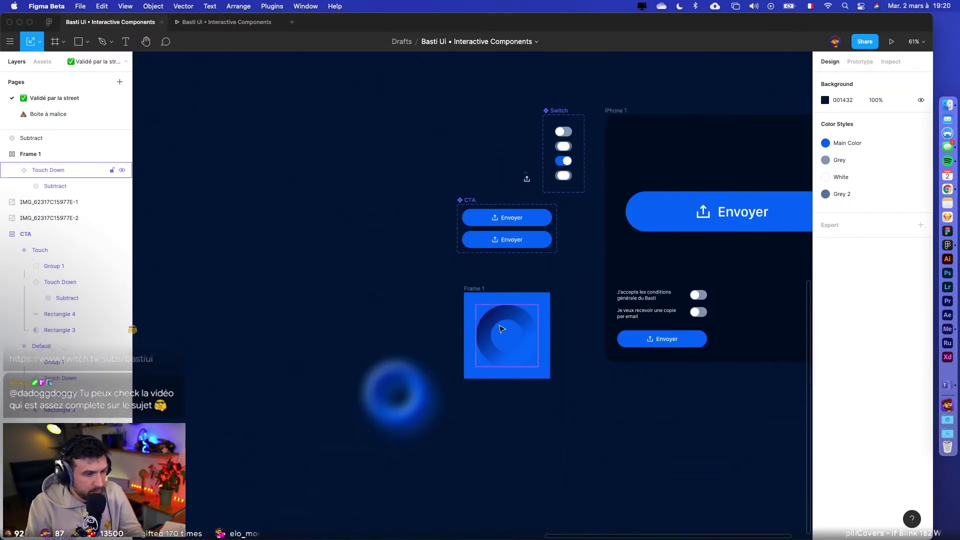
- Export the duplicated Subtract ring with its effects as a PNG named TOUCH to the desktop (Bureau)
click(500, 325)
scroll(500, 325, up, 5)
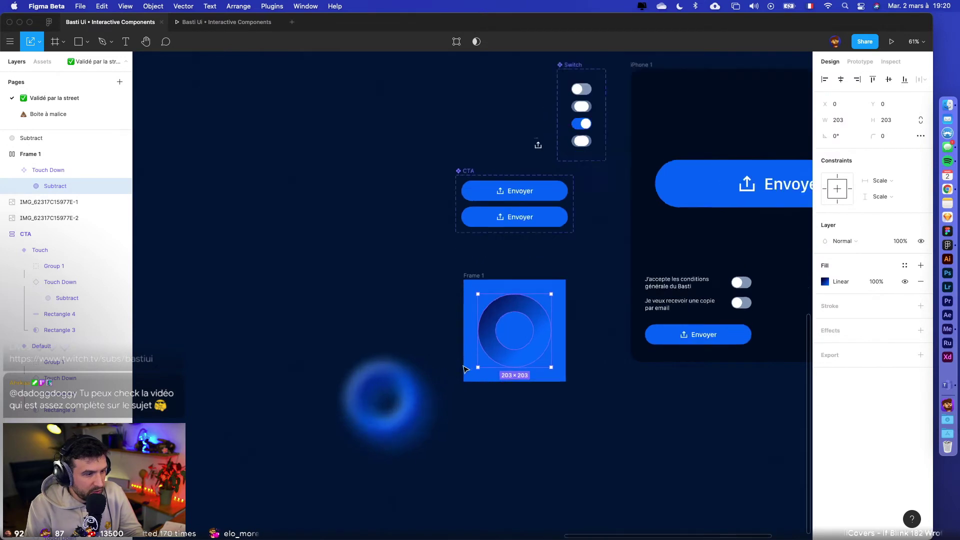
click(409, 374)
scroll(387, 380, down, 3)
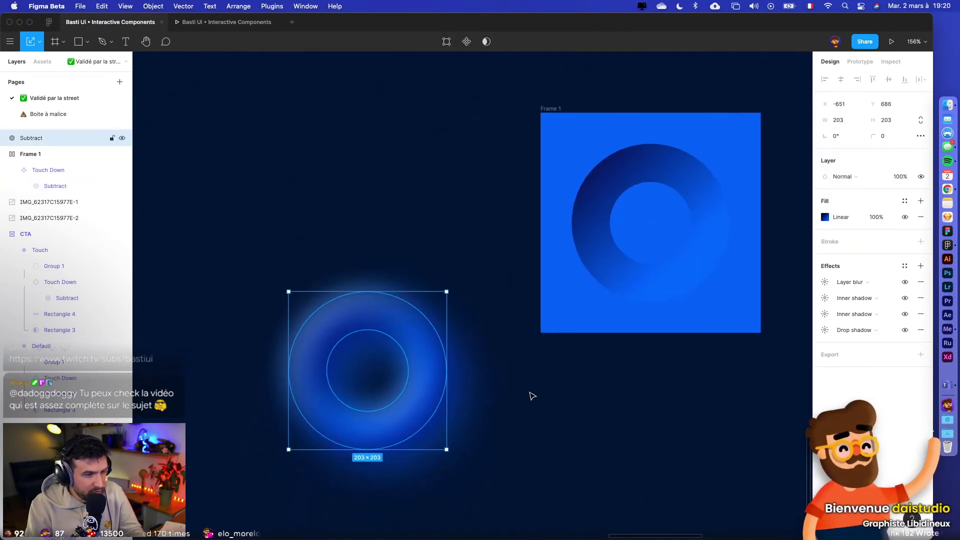
click(920, 354)
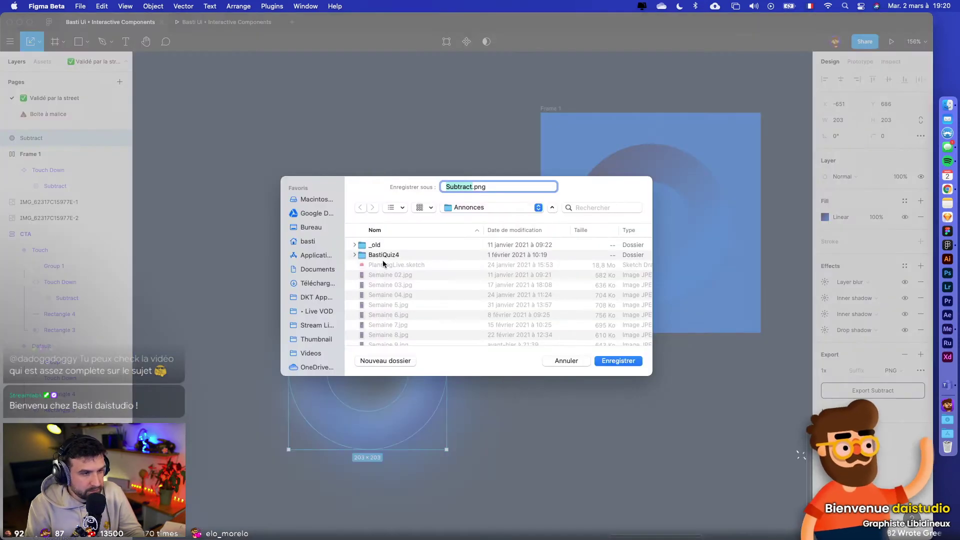
click(323, 228)
text(TOUCH)
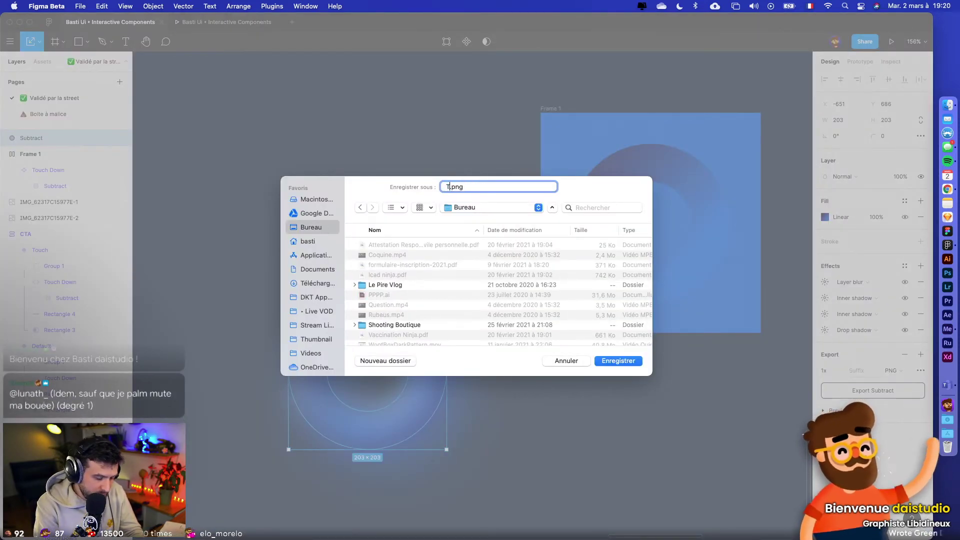
key(Return)
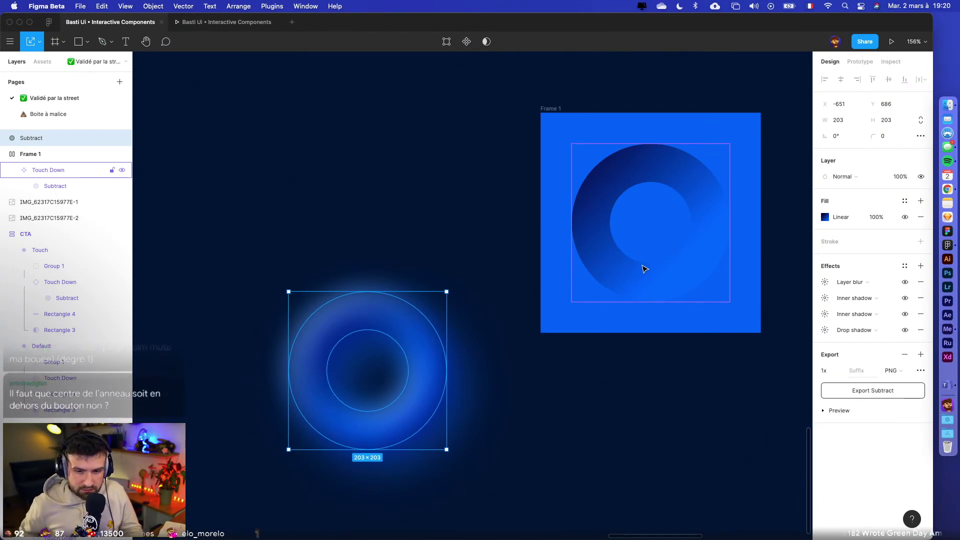
- Import TOUCH.png from the desktop onto the canvas near the duplicated ring
key(F11)
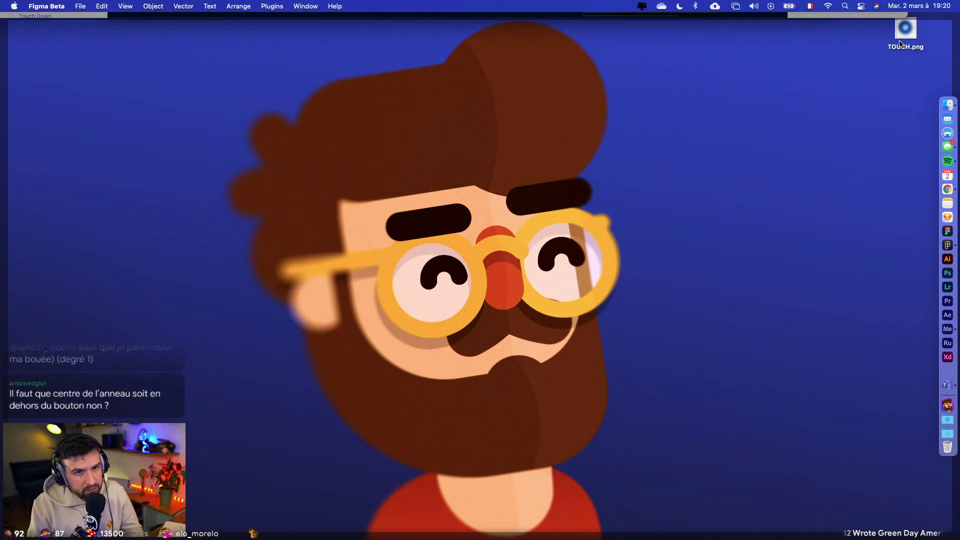
right_click(900, 43)
click(788, 126)
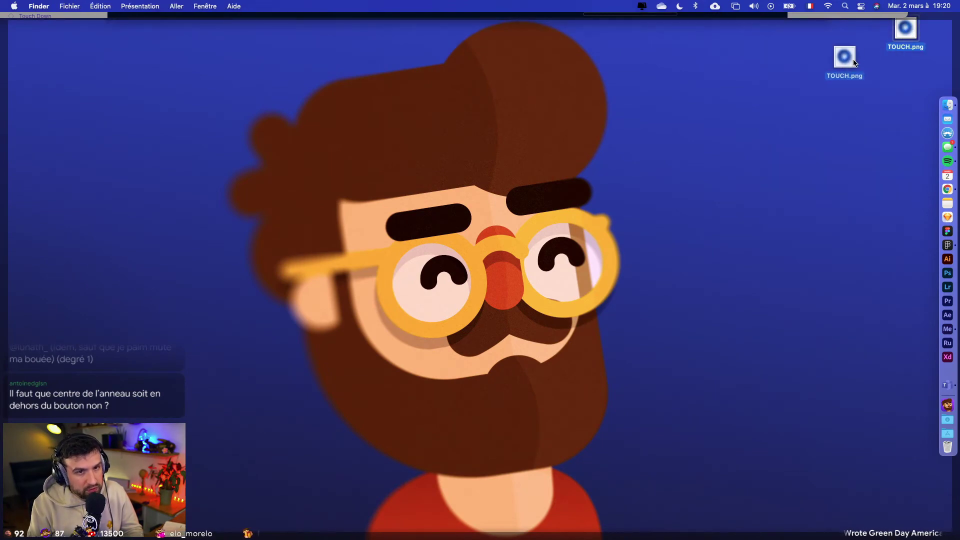
drag(854, 62, 380, 182)
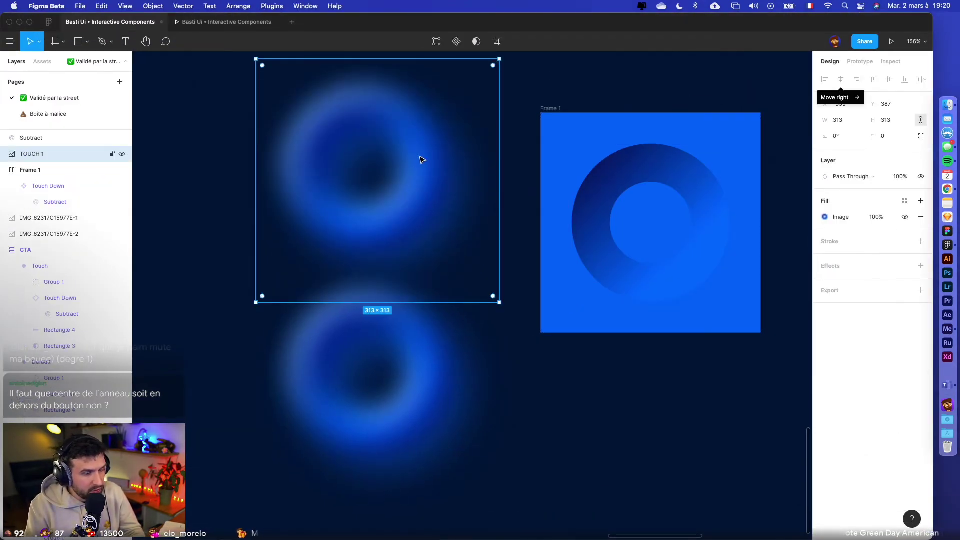
- Move the TOUCH image from the canvas into the Touch Down component over the Subtract ring, positioned at X -40, Y -40
scroll(422, 160, down, 5)
scroll(428, 160, up, 3)
drag(458, 242, 516, 284)
key(Delete)
scroll(609, 250, up, 5)
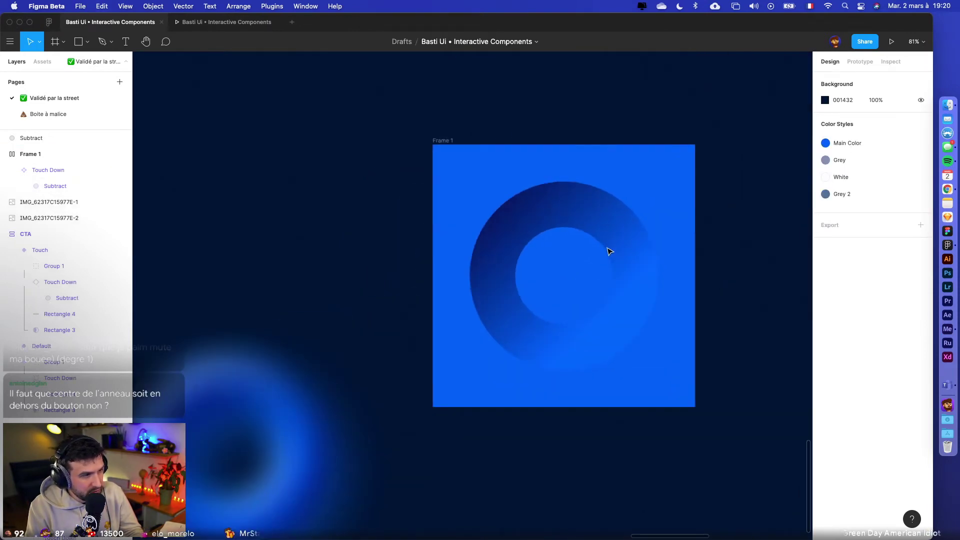
click(575, 229)
key(super+v)
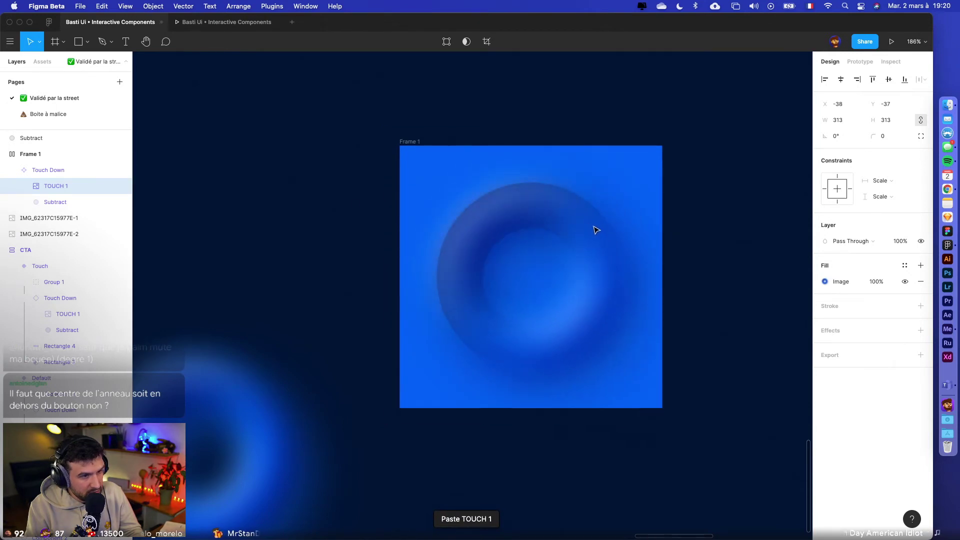
drag(593, 226, 595, 230)
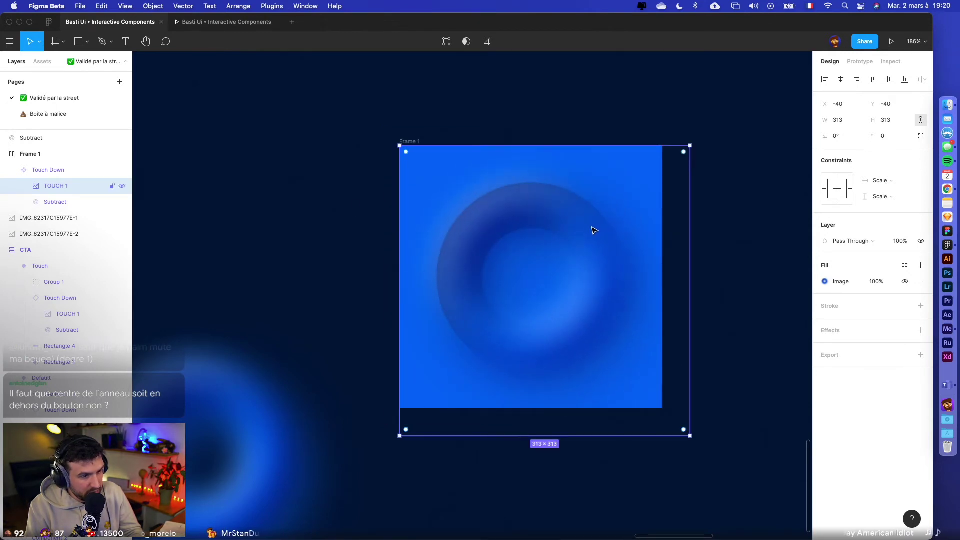
- Delete the Subtract ring from the Touch Down component, keeping only the TOUCH 1 image
click(96, 205)
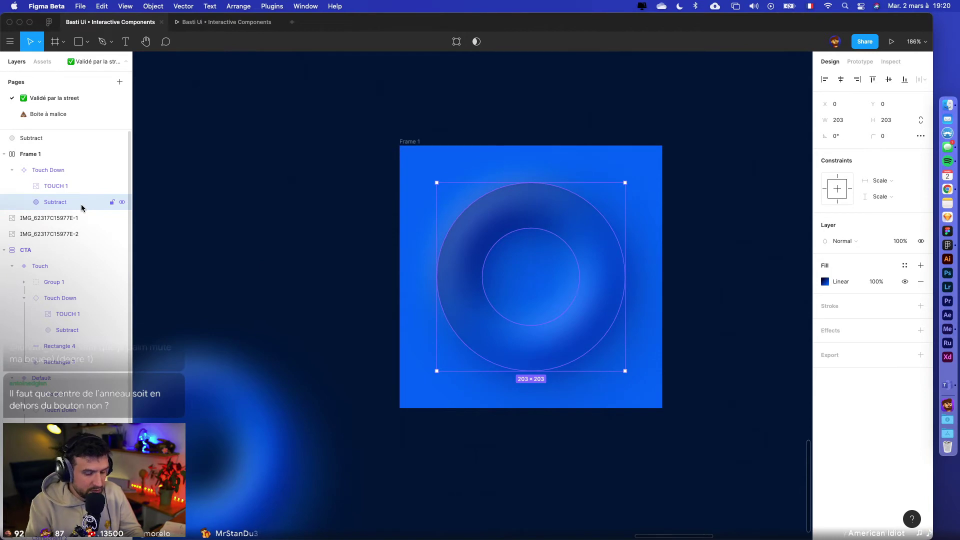
key(Return)
key(Escape)
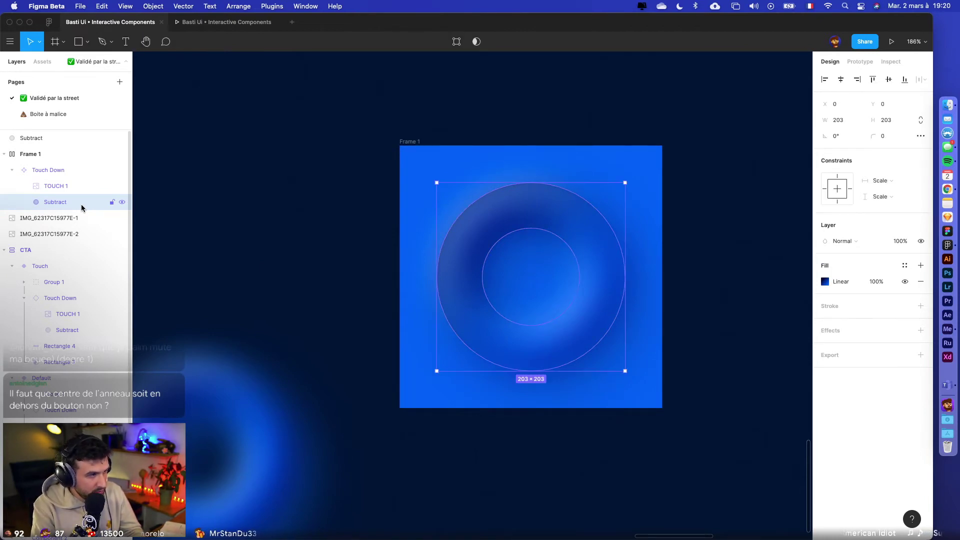
key(Delete)
scroll(280, 229, down, 2)
click(467, 208)
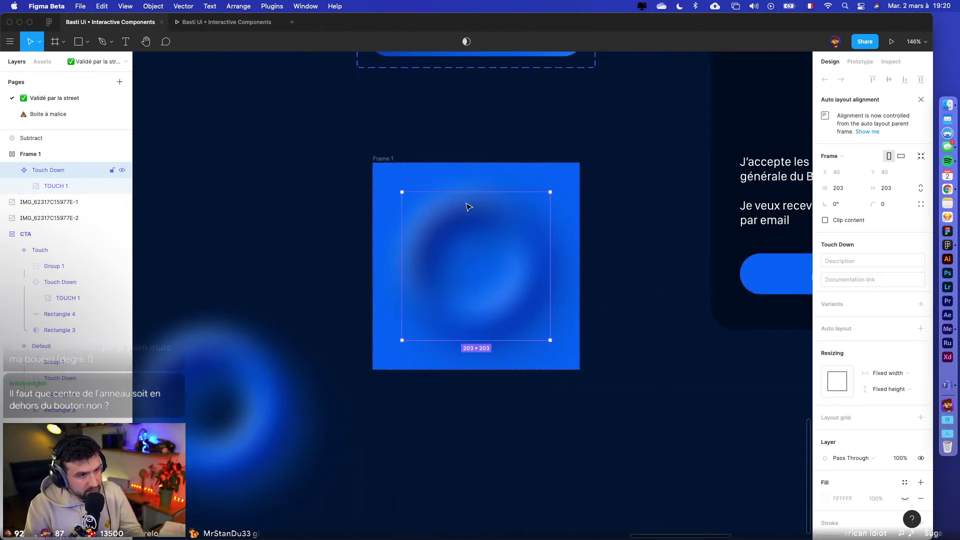
click(596, 239)
scroll(598, 306, up, 5)
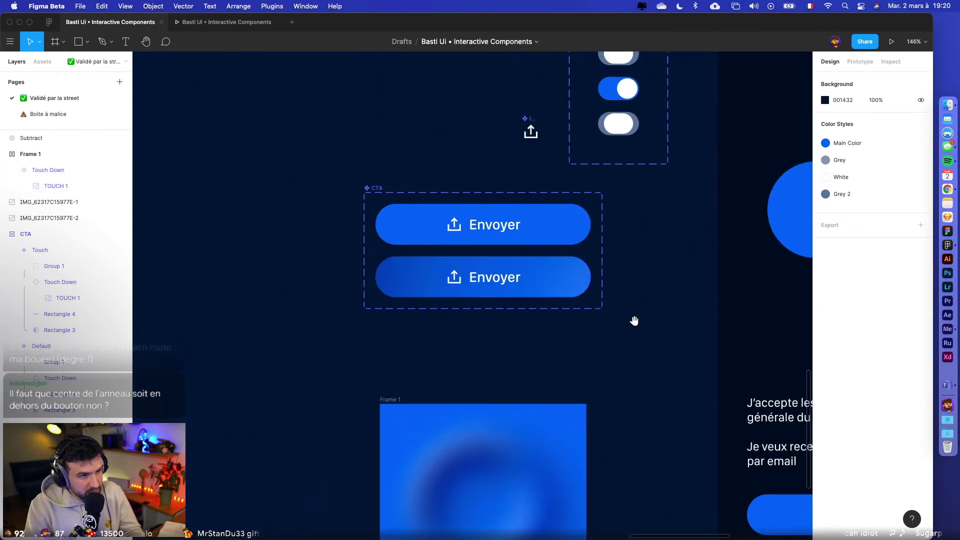
- Test the big Envoyer button's touch animation in the prototype preview and go back to the design file
click(889, 42)
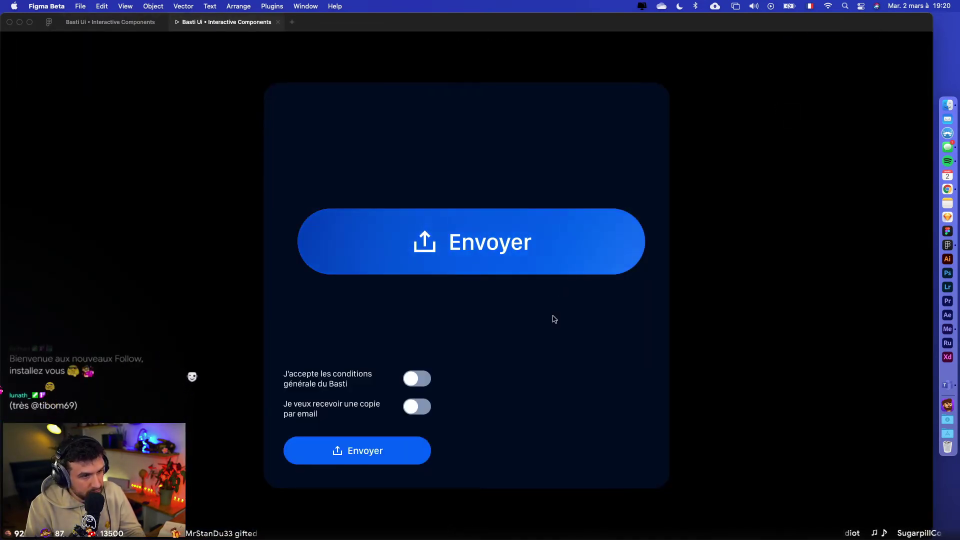
click(537, 264)
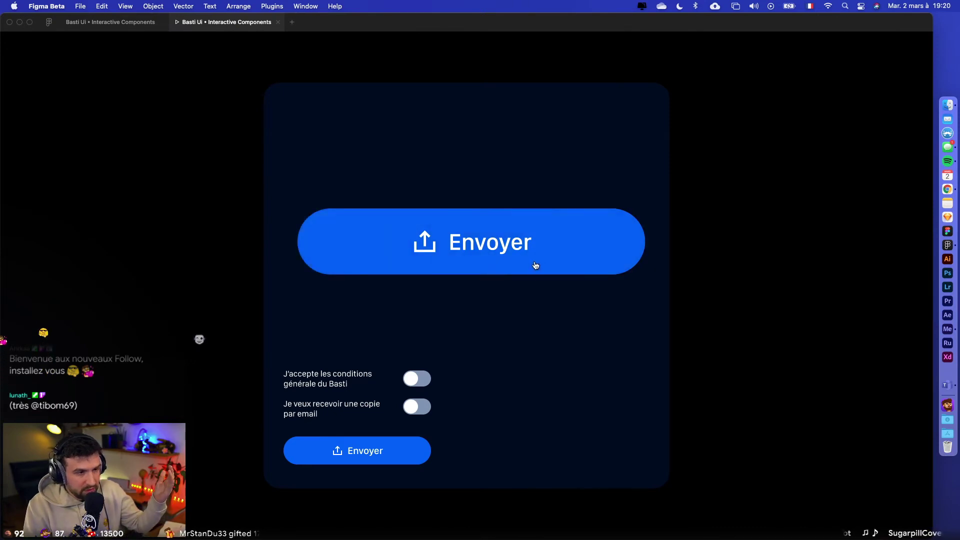
click(485, 256)
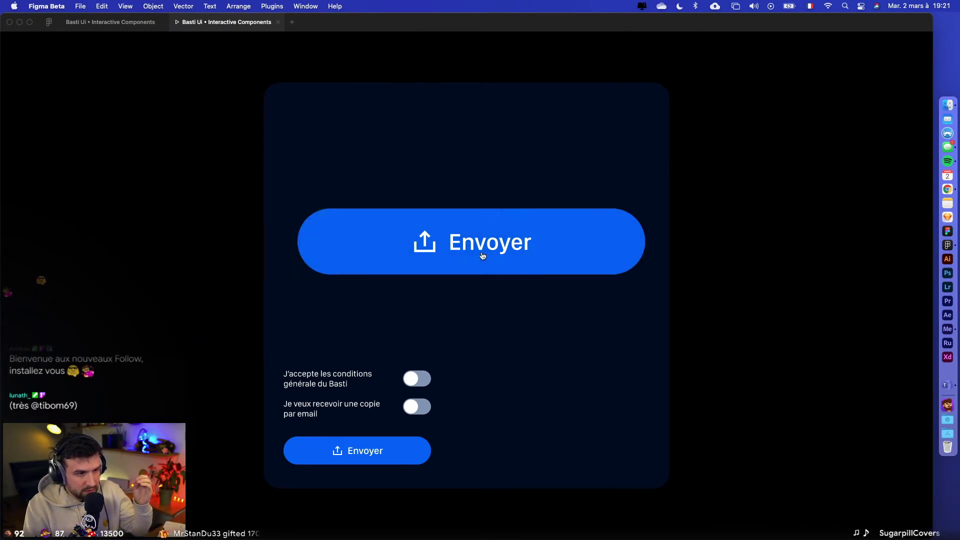
click(480, 250)
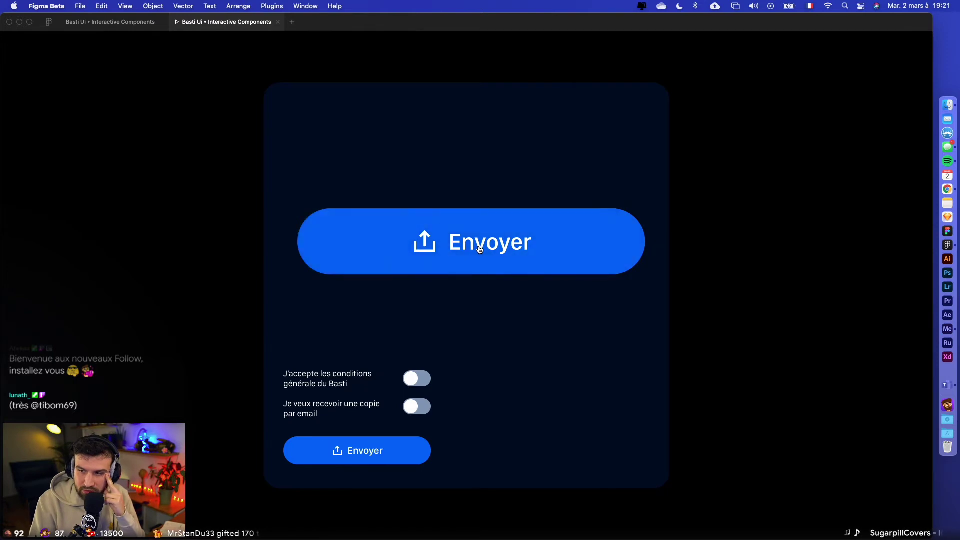
click(110, 22)
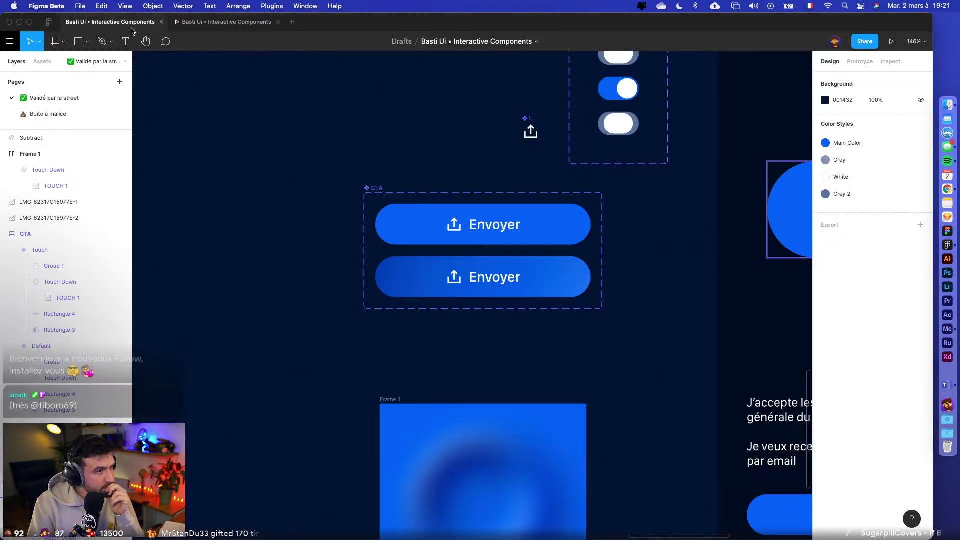
- Examine the Touch Down component in Frame 1 and the ring's appearance in the two CTA variants
scroll(540, 403, up, 2)
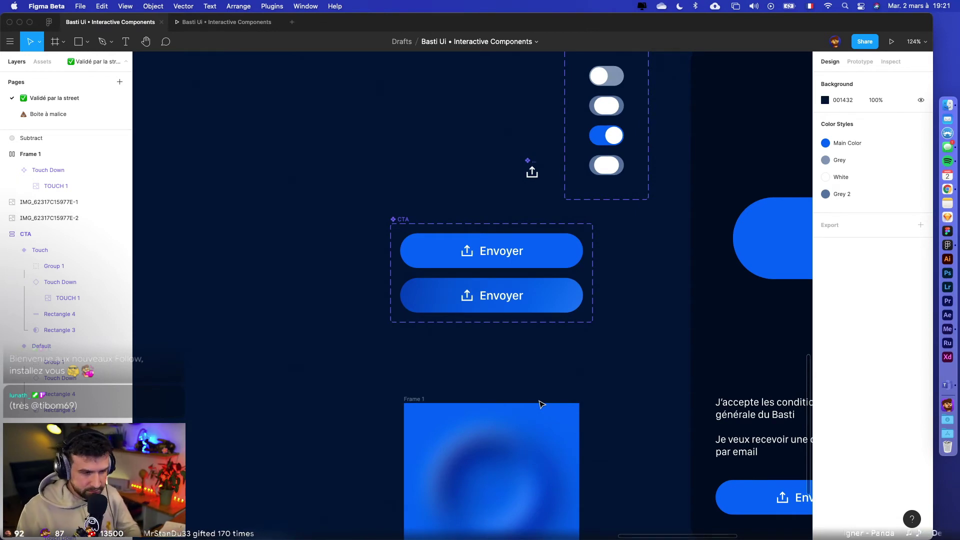
scroll(541, 404, down, 3)
click(317, 455)
drag(317, 455, 330, 343)
click(380, 340)
click(546, 339)
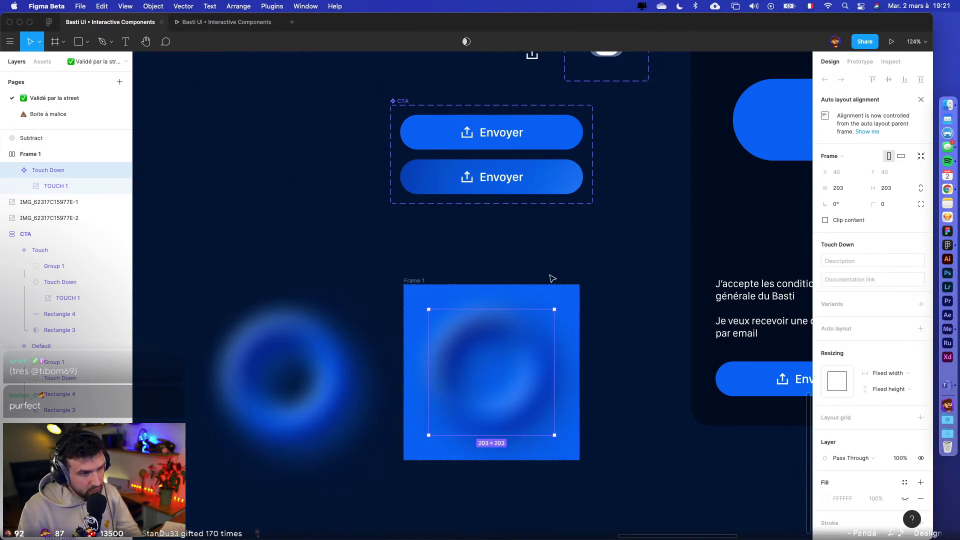
scroll(551, 250, up, 1)
scroll(545, 265, up, 5)
click(540, 283)
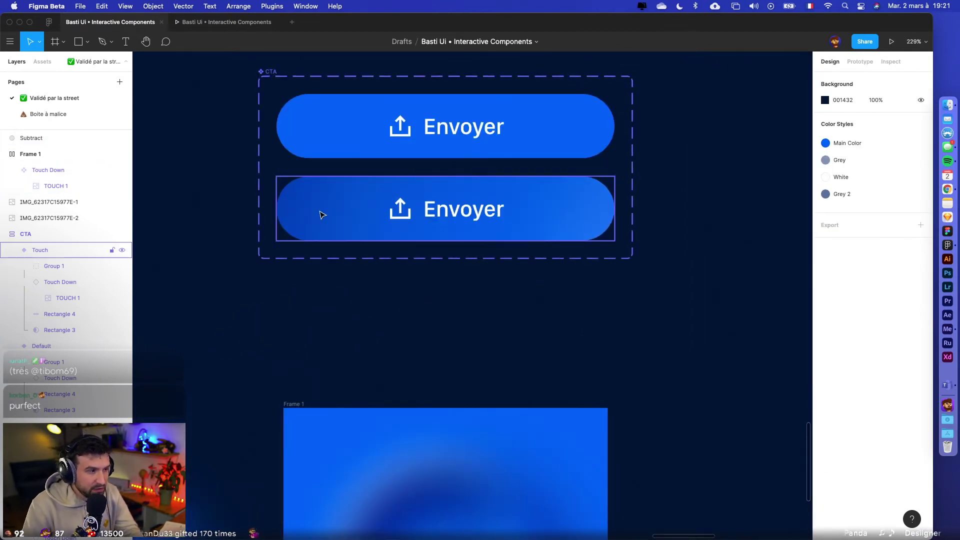
scroll(533, 257, down, 3)
scroll(530, 261, up, 5)
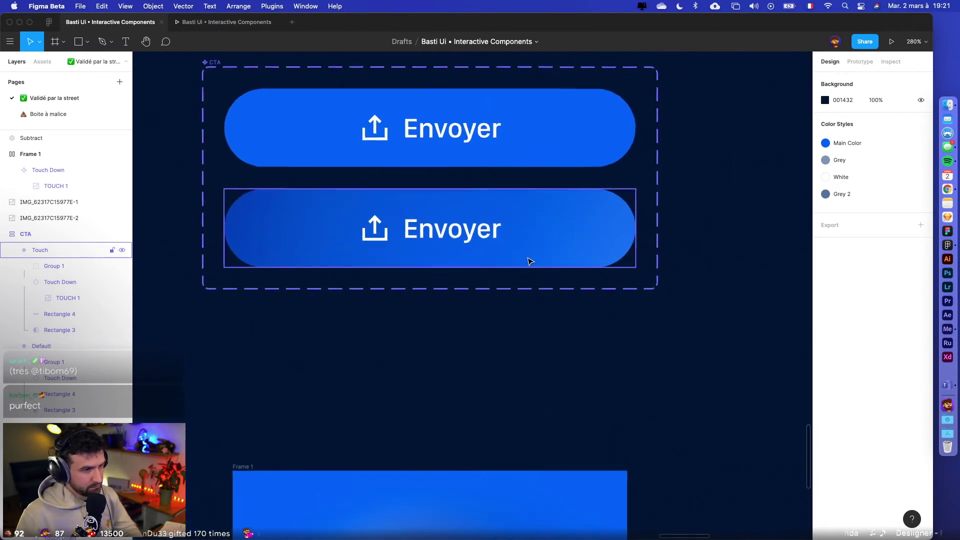
scroll(530, 261, down, 1)
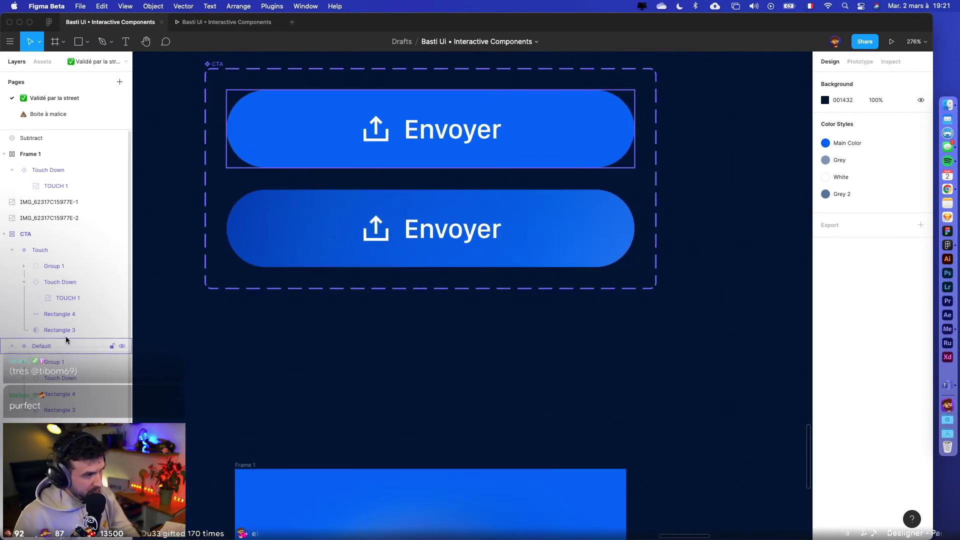
- Rename the Touch Down instance inside the CTA's Default variant as Touch 1
click(24, 282)
click(59, 285)
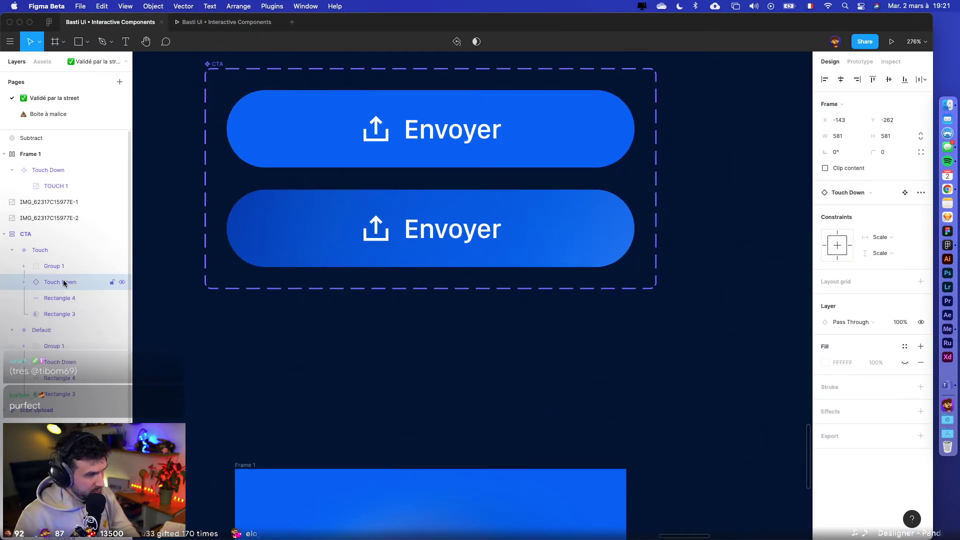
click(226, 187)
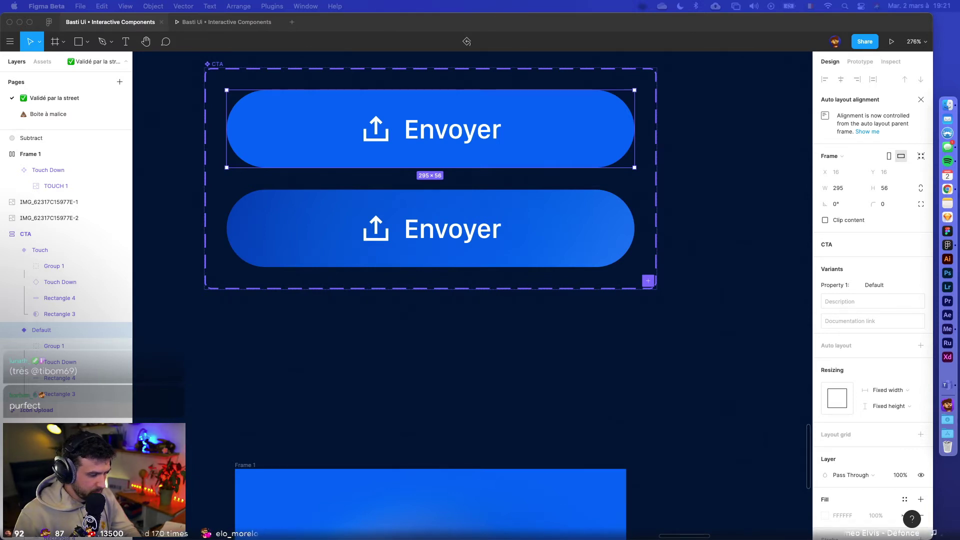
click(70, 366)
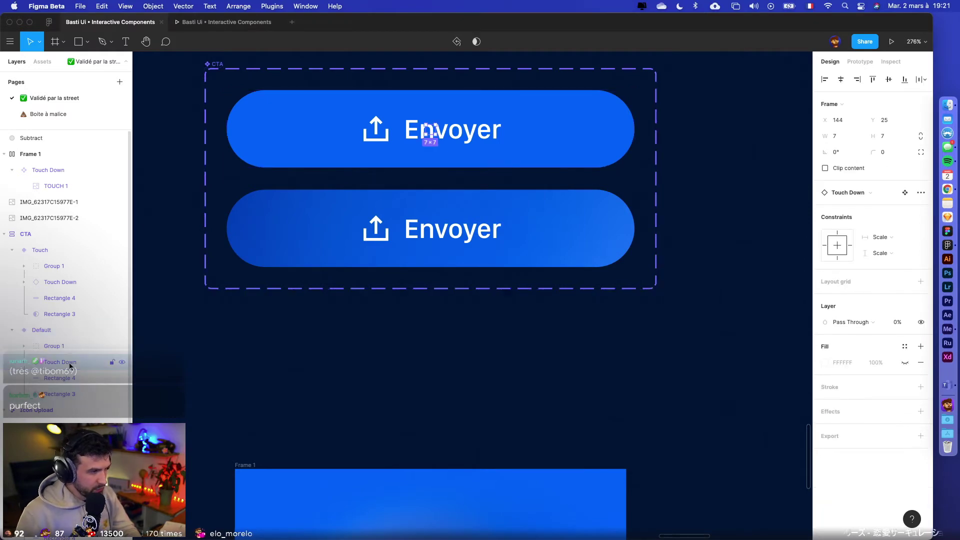
text(T)
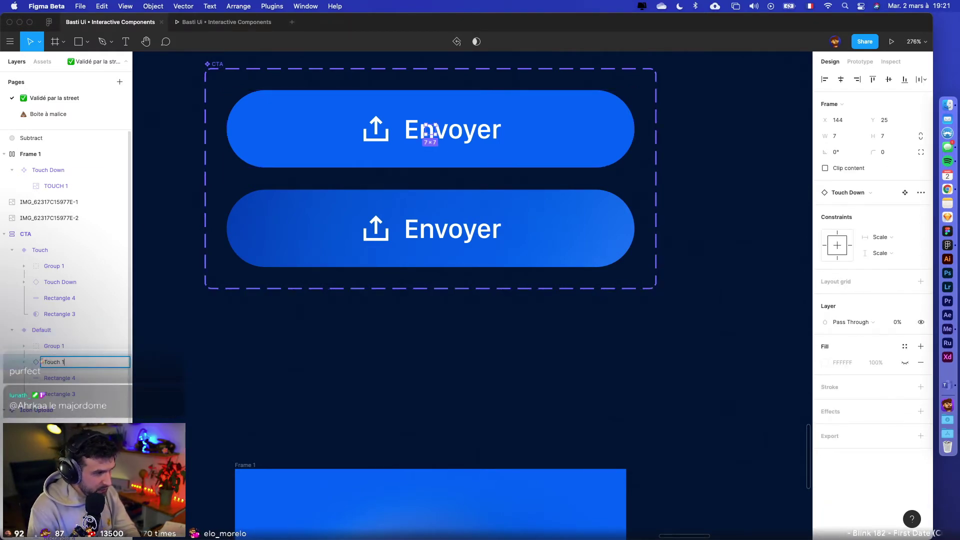
text(ouch 1)
key(Return)
- Duplicate the Touch 1 instance in the Default variant and shrink the copy around its centre to 1 × 1
key(super+d)
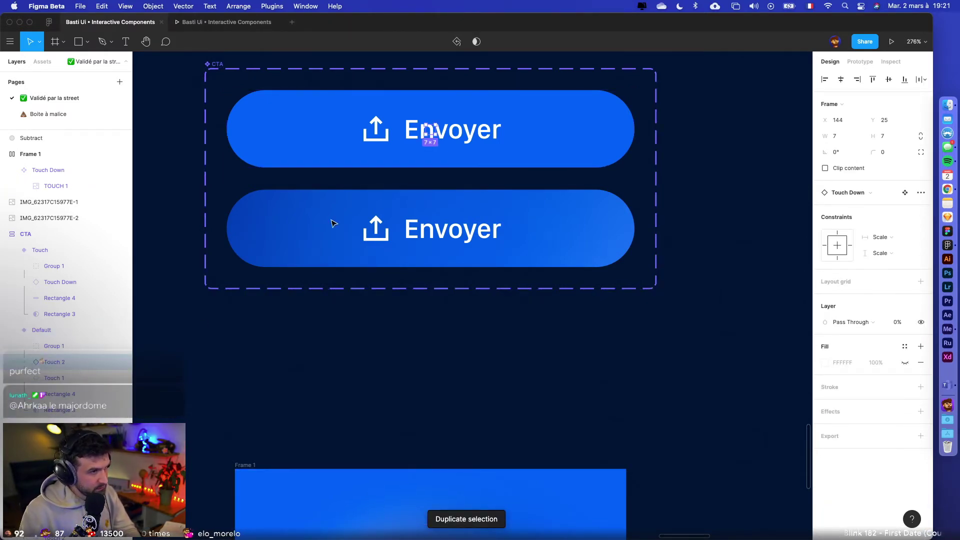
scroll(430, 134, up, 10)
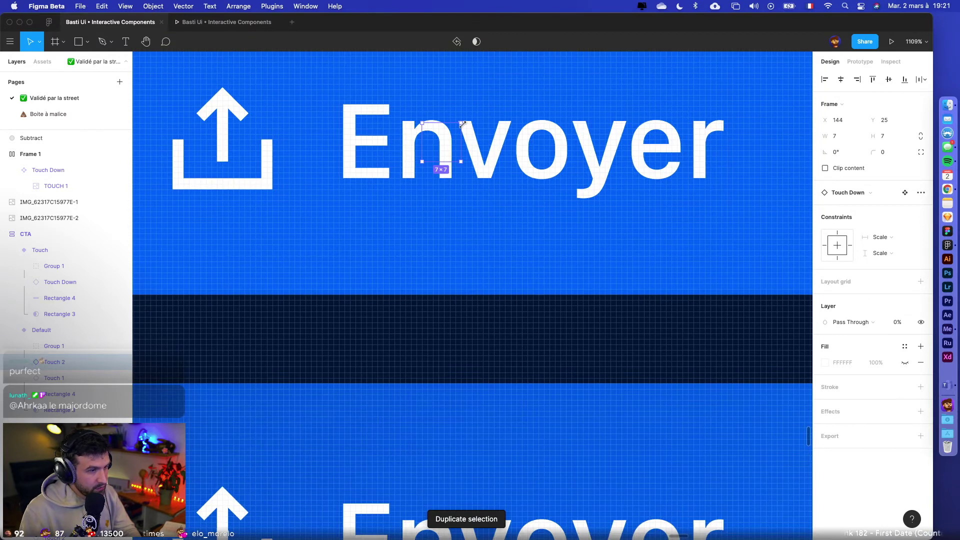
drag(462, 122, 447, 140)
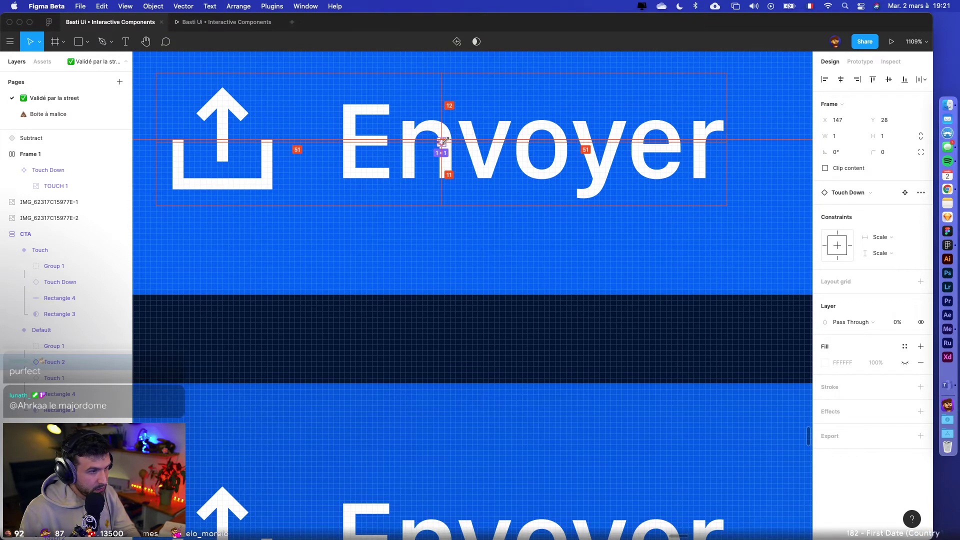
- Duplicate the Touch Down instance in the CTA's Touch variant, naming the lower layer Touch 1 and the upper one Touch 2
scroll(395, 401, down, 5)
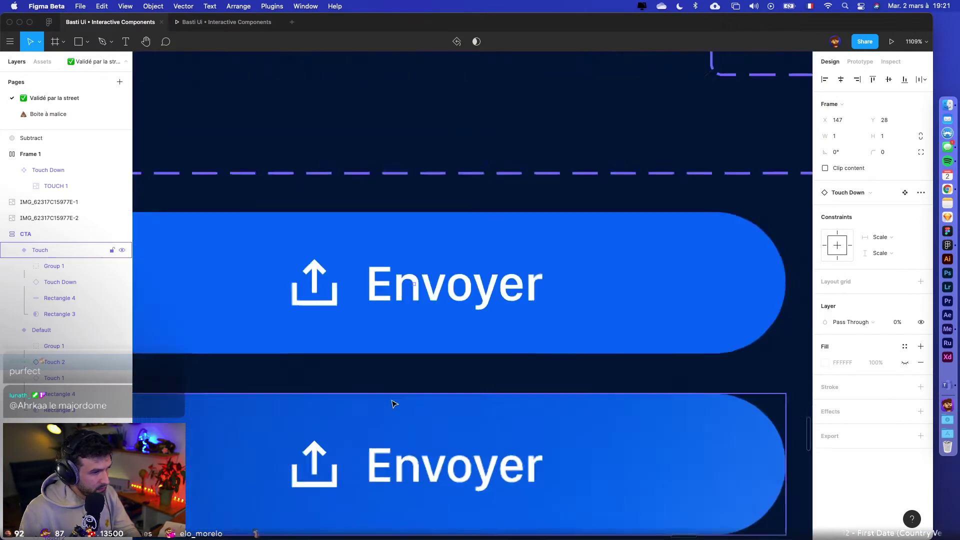
drag(394, 401, 455, 287)
click(298, 285)
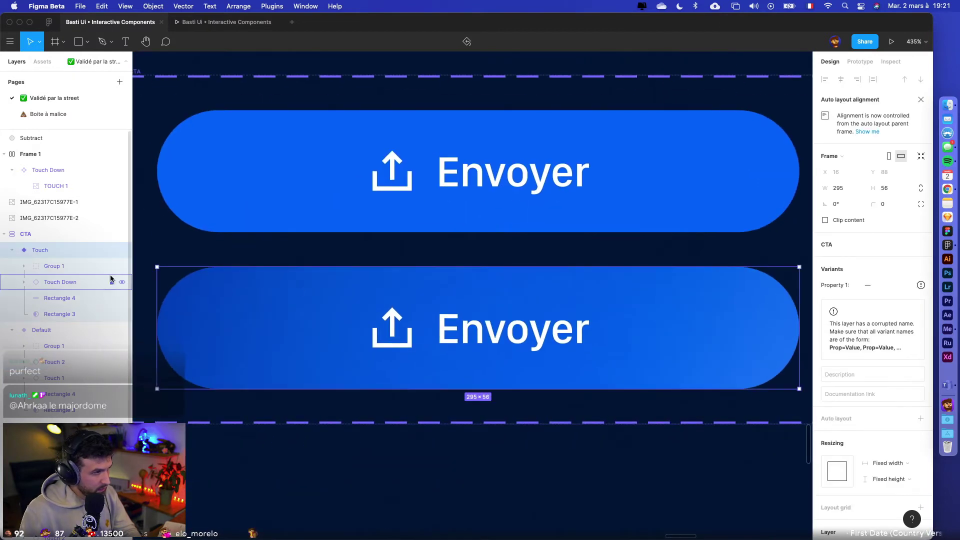
click(72, 283)
scroll(74, 285, up, 1)
key(super+d)
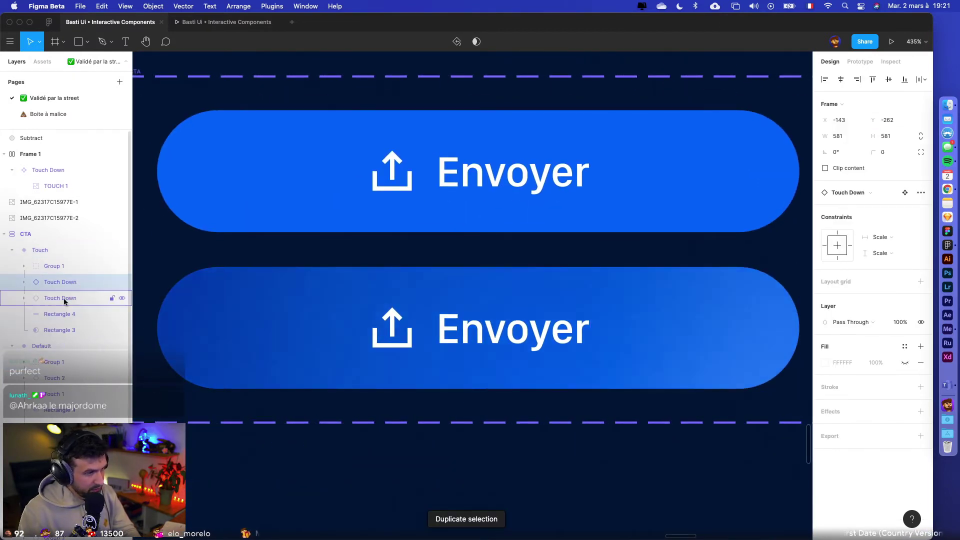
double_click(65, 300)
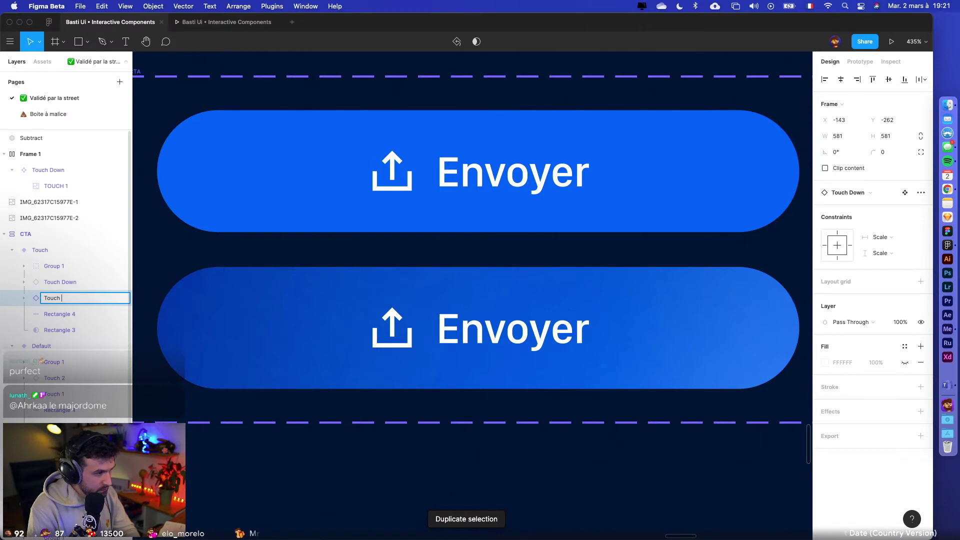
text(Touch 1)
key(Return)
double_click(66, 283)
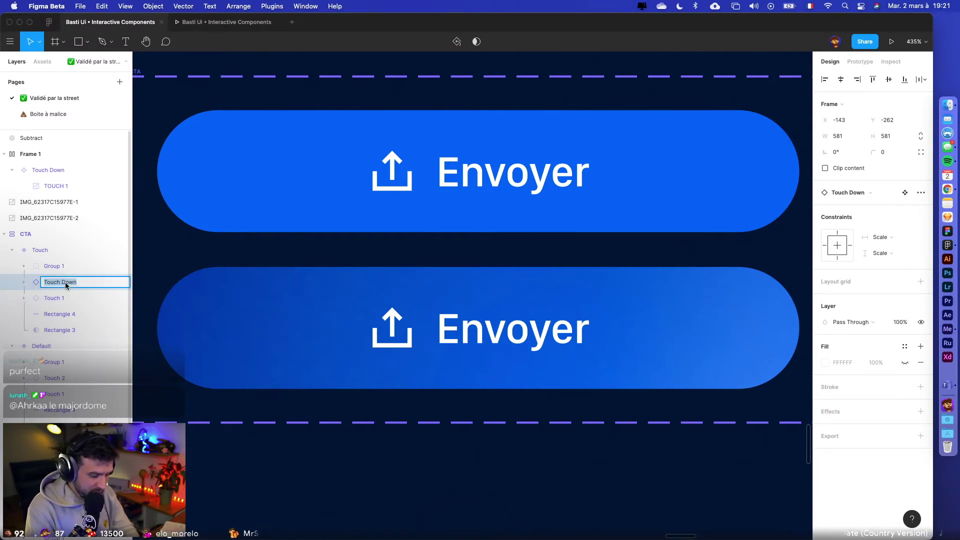
text(Touch 2)
key(Return)
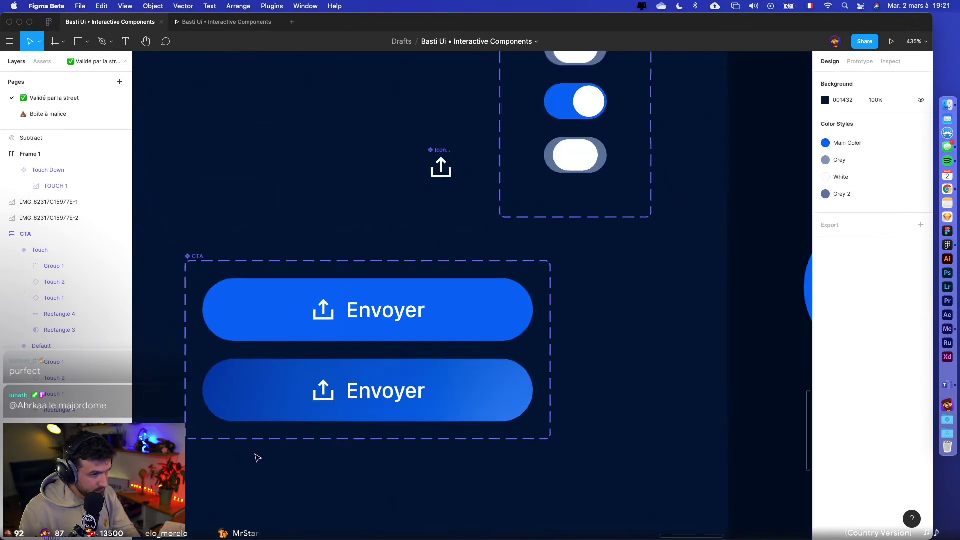
- Shrink the Touch 2 instance in the Touch variant around its centre to 351 × 351
click(249, 464)
scroll(249, 464, down, 5)
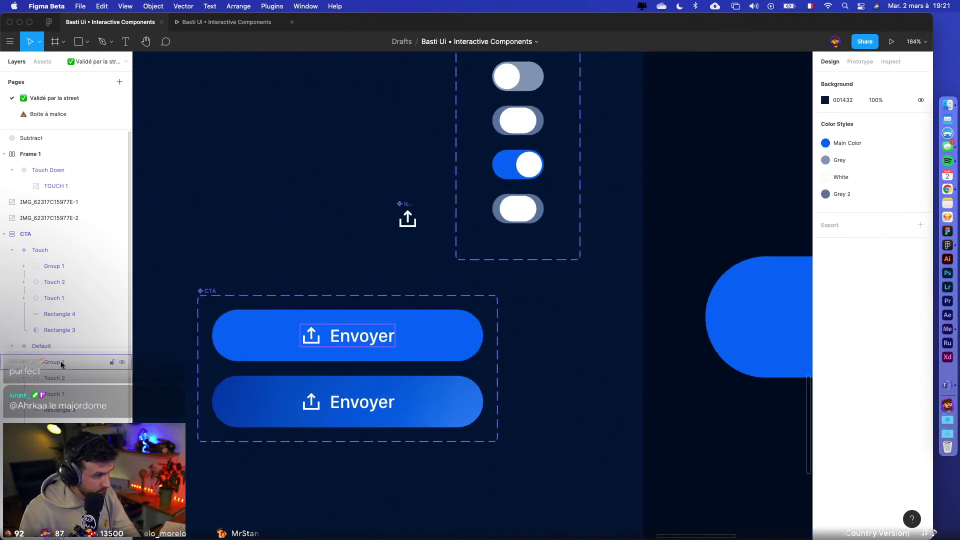
click(64, 300)
scroll(573, 310, down, 5)
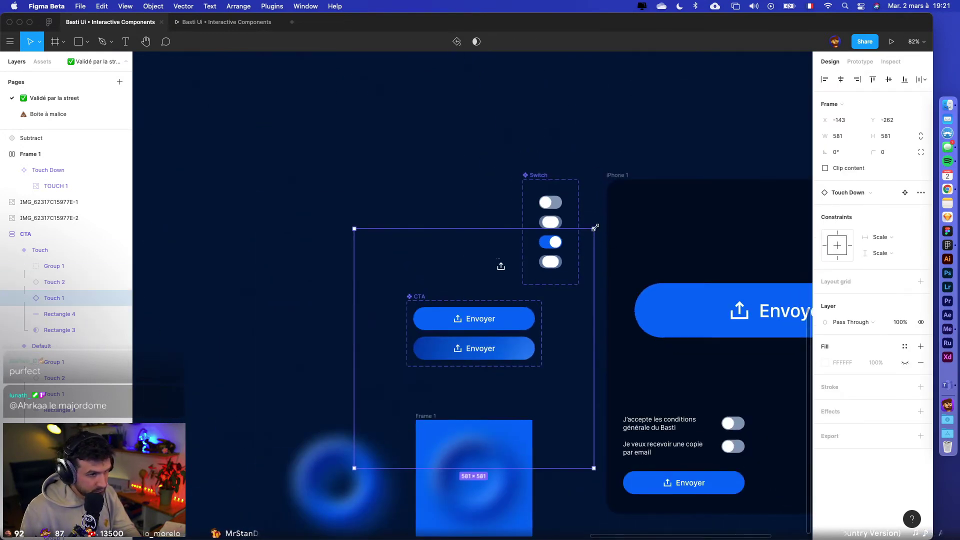
drag(595, 228, 546, 285)
click(85, 283)
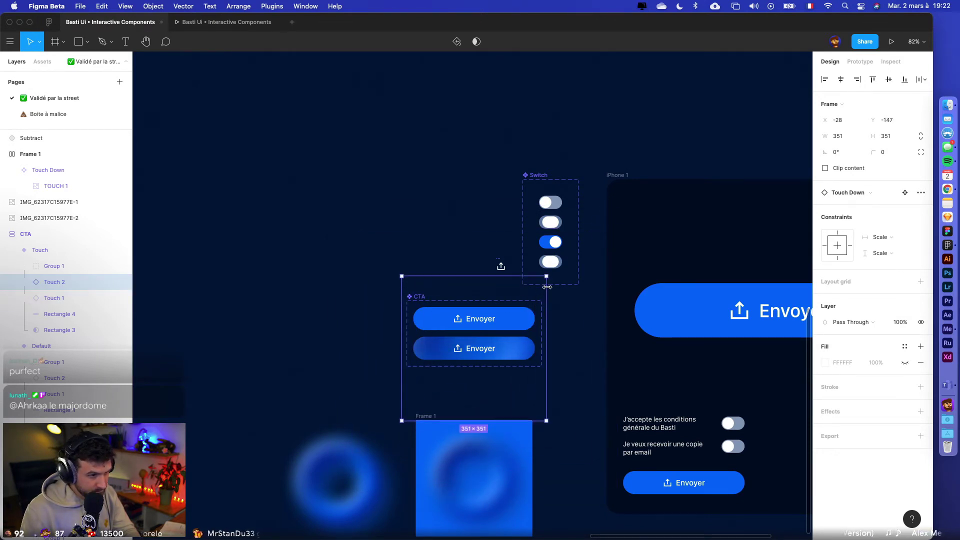
- Check the two-ring touch animation on the big Envoyer button in the prototype preview and return to the design file
click(575, 349)
scroll(568, 363, up, 5)
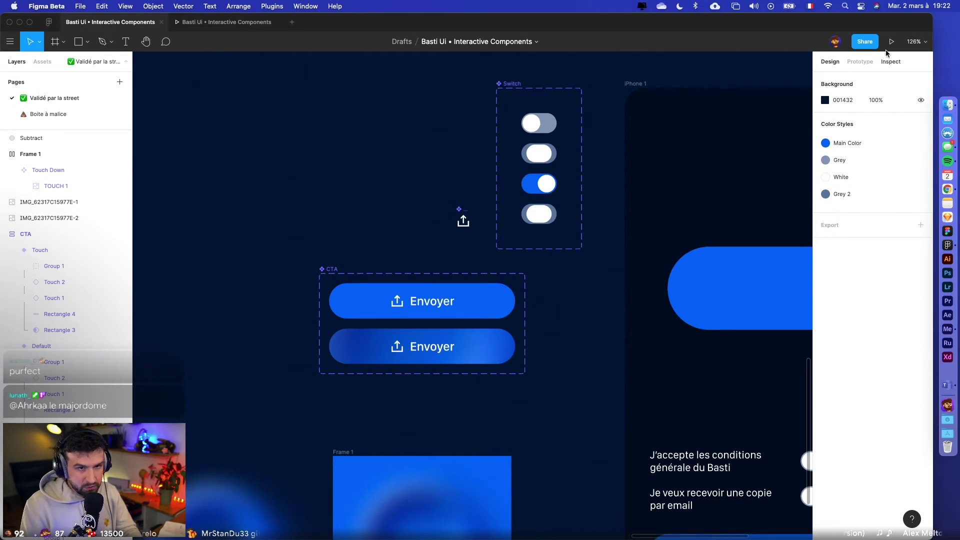
click(891, 43)
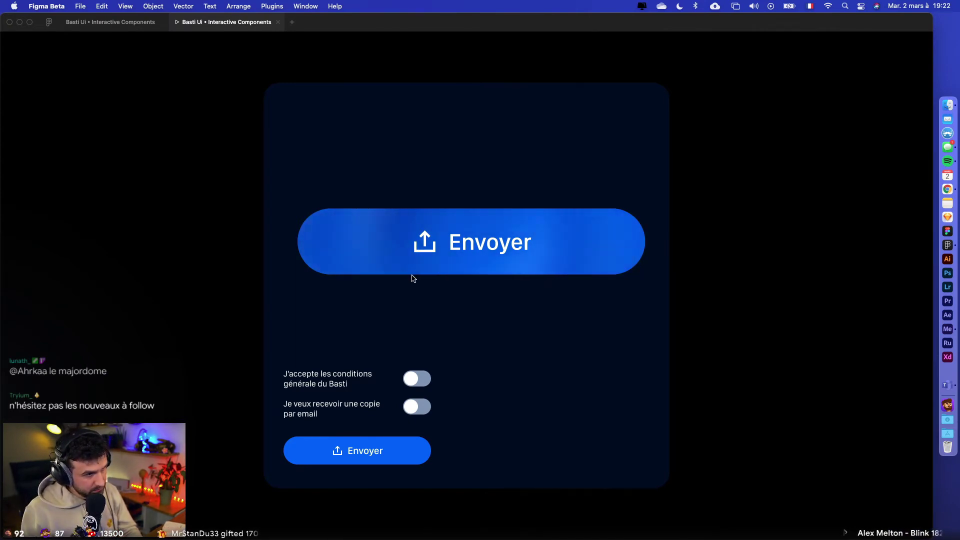
click(97, 22)
- Detach the upload icon instance in the CTA's Default variant from its component
scroll(454, 392, up, 5)
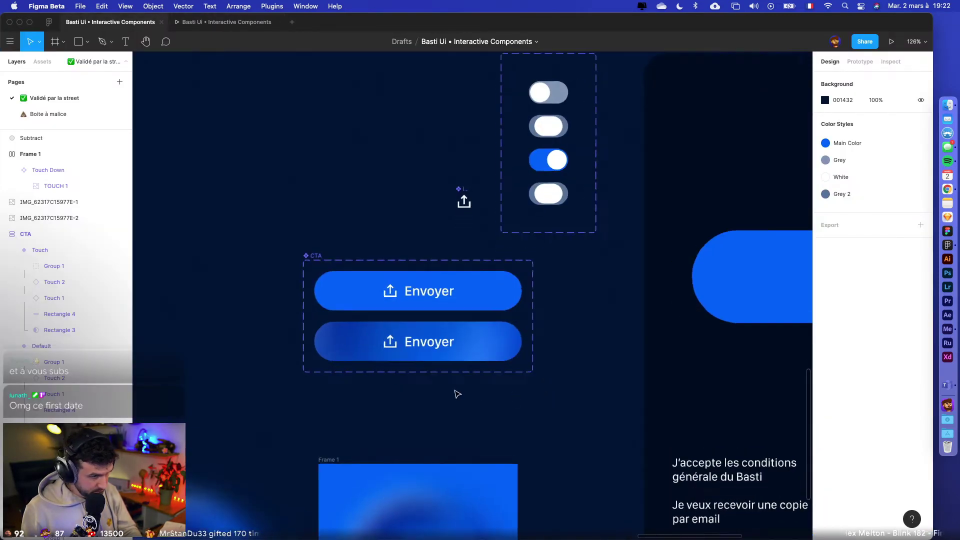
scroll(345, 302, up, 3)
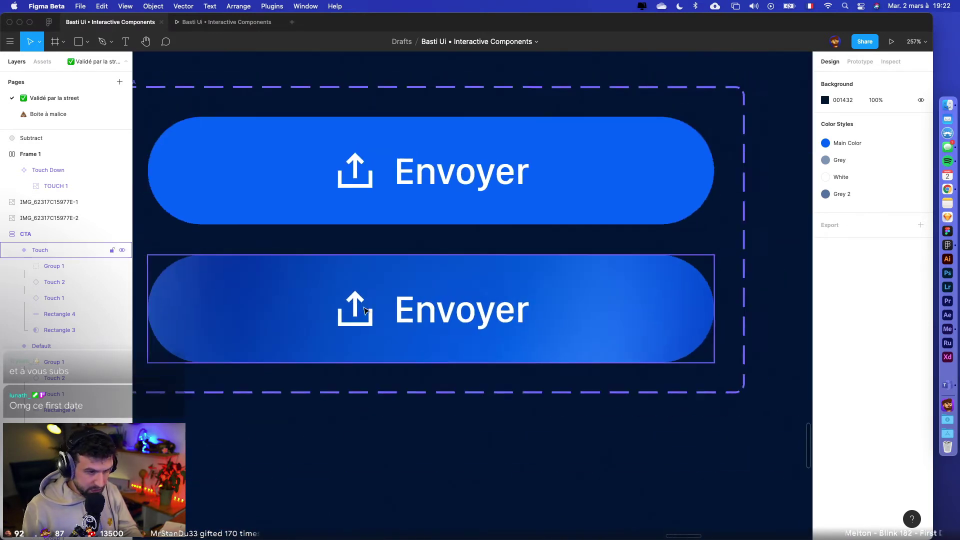
scroll(365, 310, down, 5)
scroll(360, 218, up, 5)
double_click(359, 215)
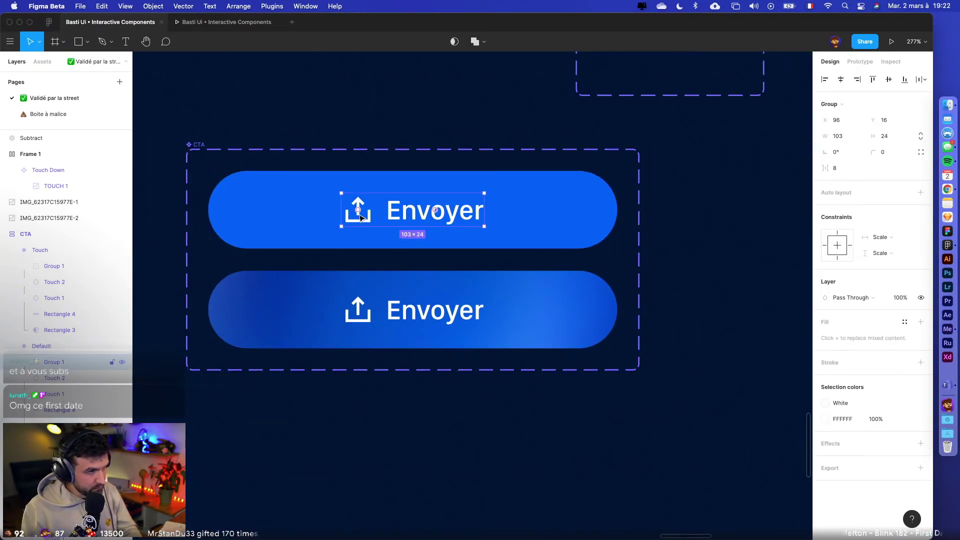
click(361, 216)
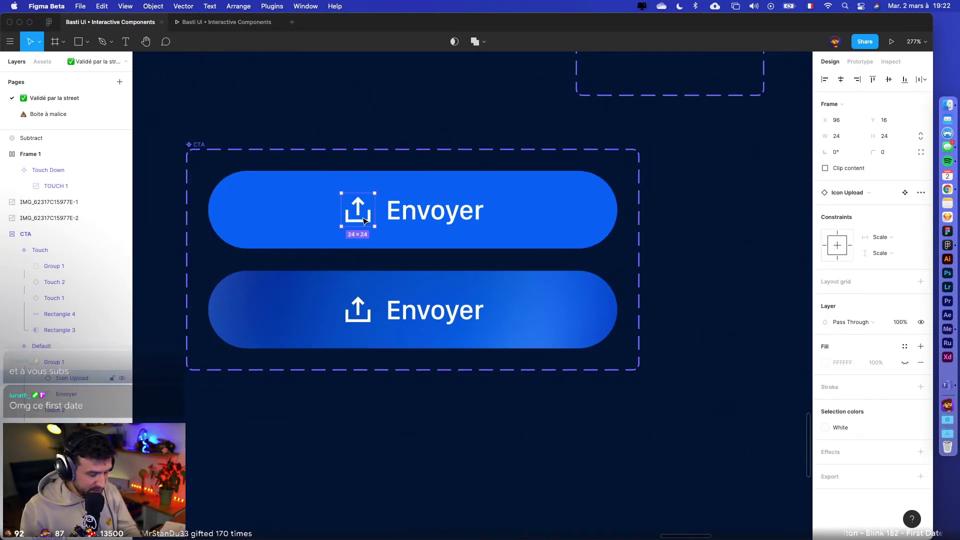
key(super+alt+b)
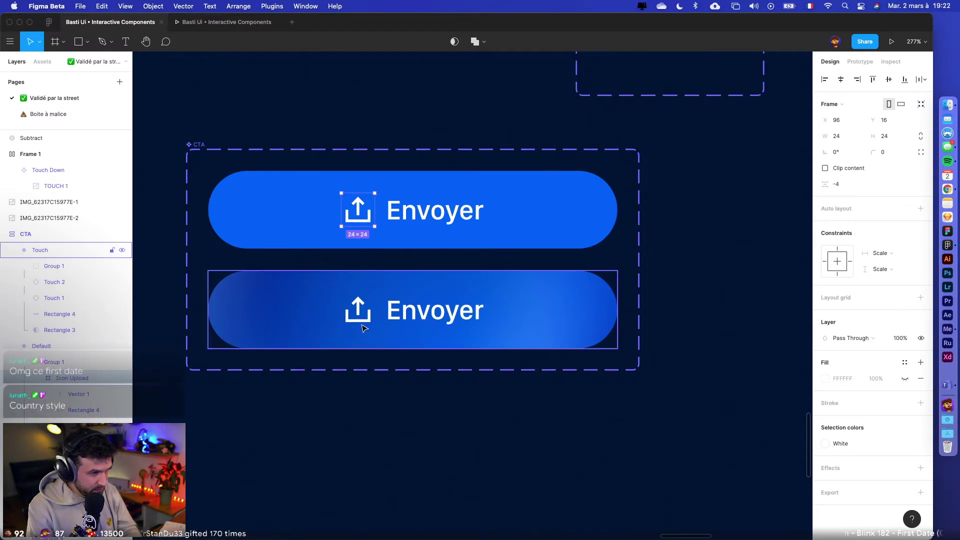
- Detach the upload icon instance in the CTA's Touch variant from its component
click(364, 328)
click(364, 323)
click(365, 320)
key(alt)
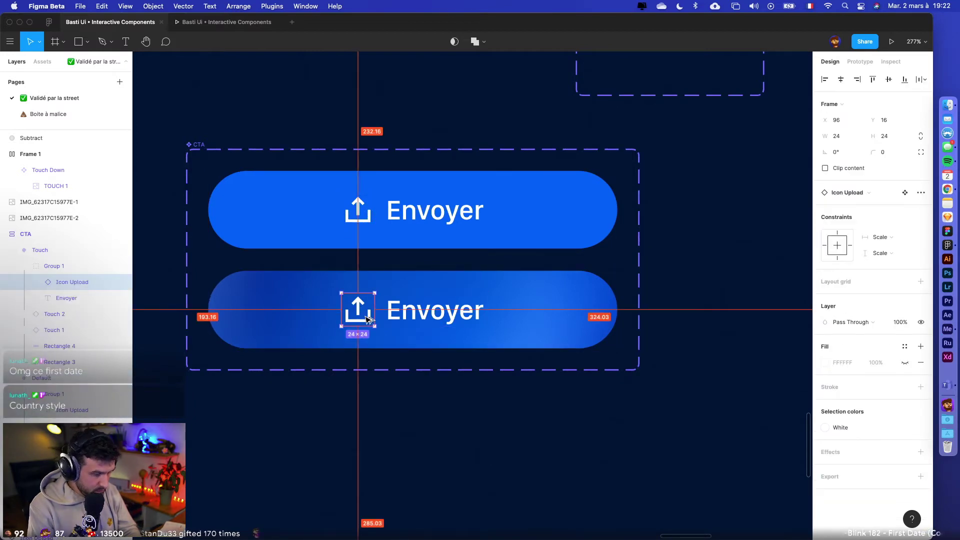
key(super+alt+b)
- Raise the arrow of the upload icon in the Touch variant to Y 0, leaving its tray in place
scroll(365, 317, up, 5)
click(375, 414)
super+click(353, 280)
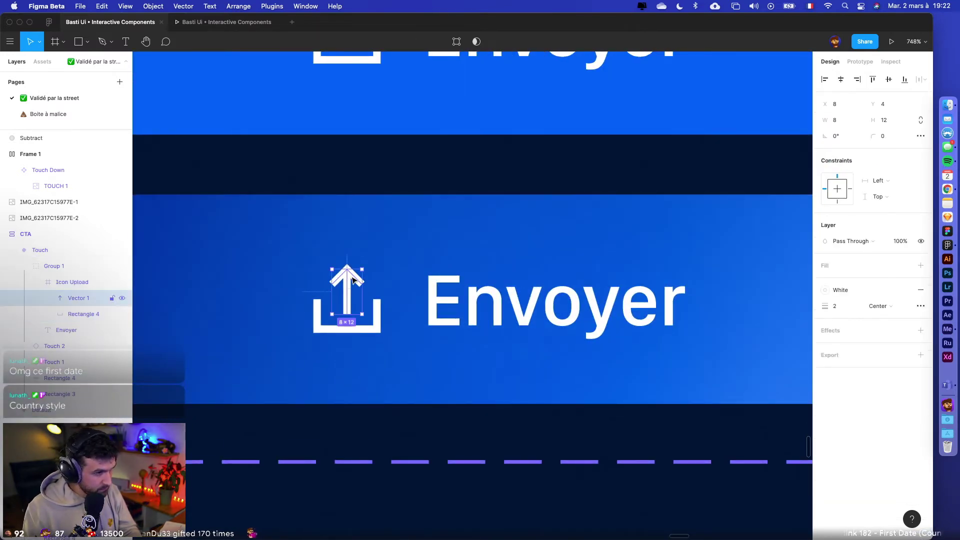
drag(353, 281, 353, 265)
scroll(395, 380, down, 5)
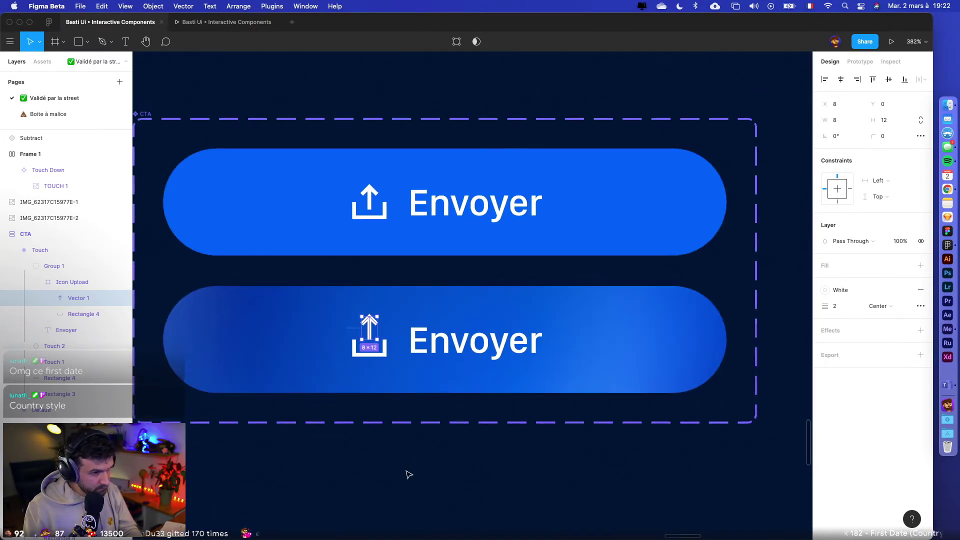
click(409, 474)
- Check the upload arrow's movement on the big Envoyer button in the prototype preview and return to the design file
click(892, 41)
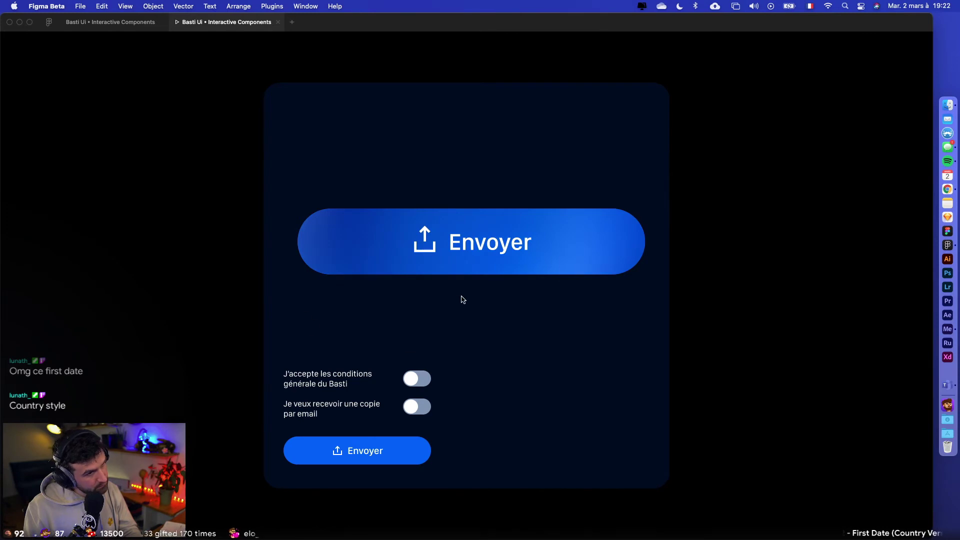
click(455, 253)
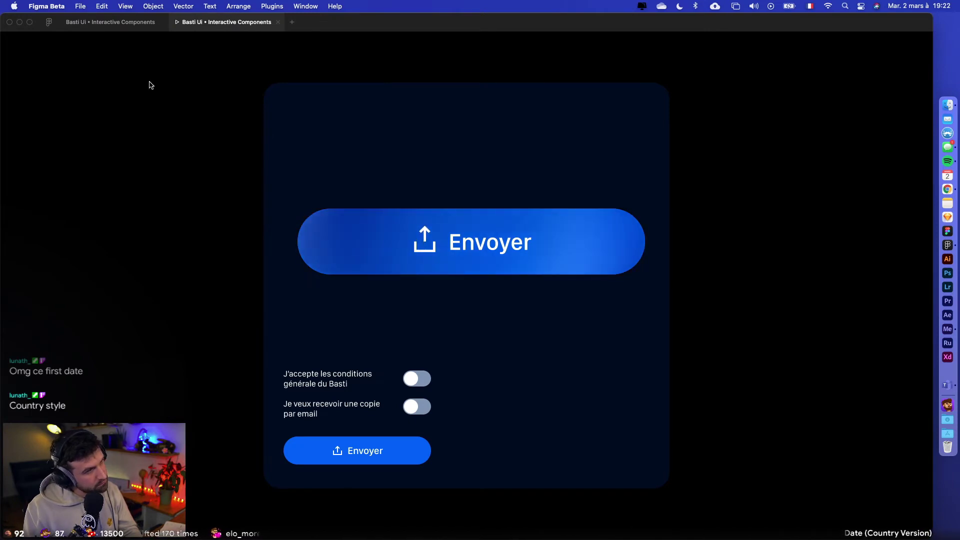
click(120, 23)
- Duplicate the Touch variant to add a third variant to the CTA component set
scroll(489, 446, down, 3)
scroll(498, 488, down, 2)
click(493, 365)
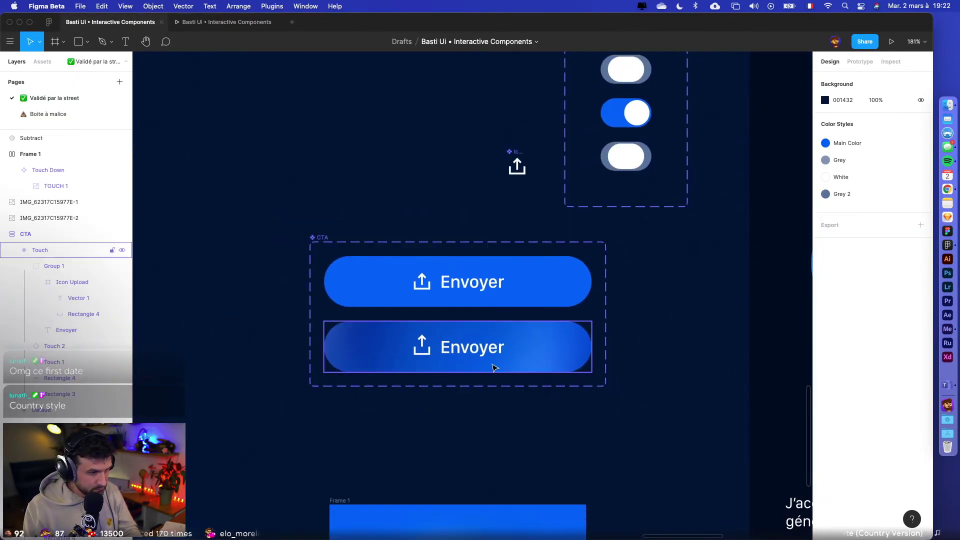
key(super+d)
scroll(452, 460, up, 5)
click(452, 460)
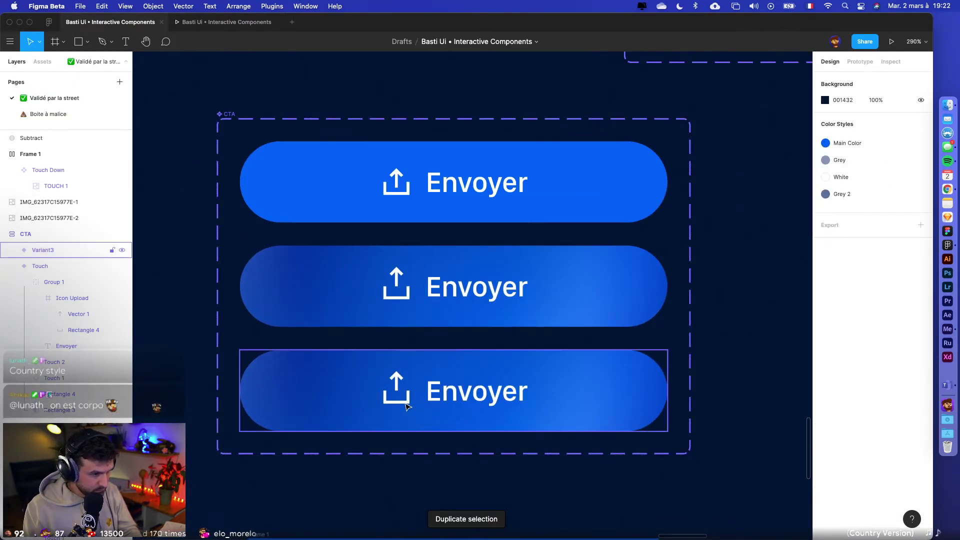
- Move the icon-and-label group in the CTA's third variant to X 120, Y 16 and set its opacity to 0%
double_click(433, 403)
drag(457, 400, 457, 348)
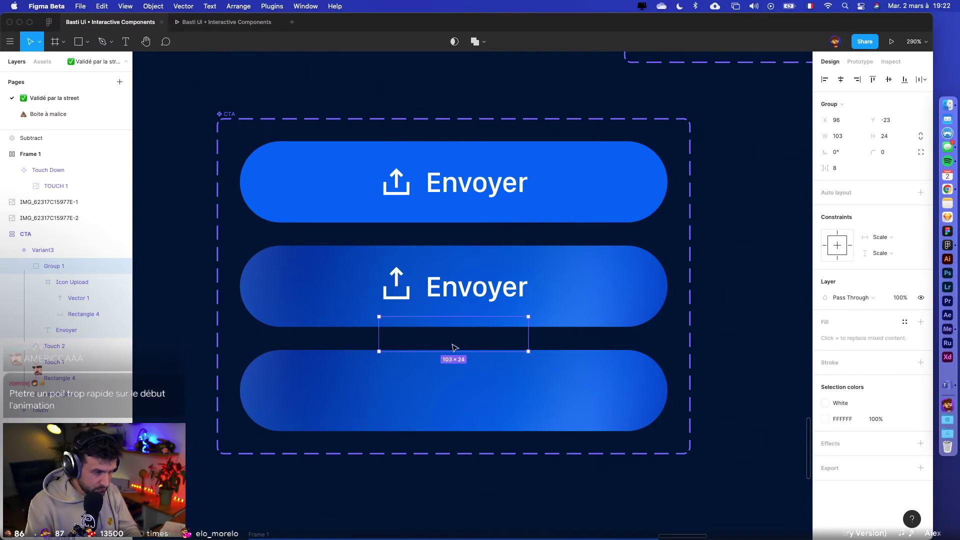
key(shift+Down)
key(shift+Down)
key(shift+Down)
key(shift+Down)
key(shift+Down)
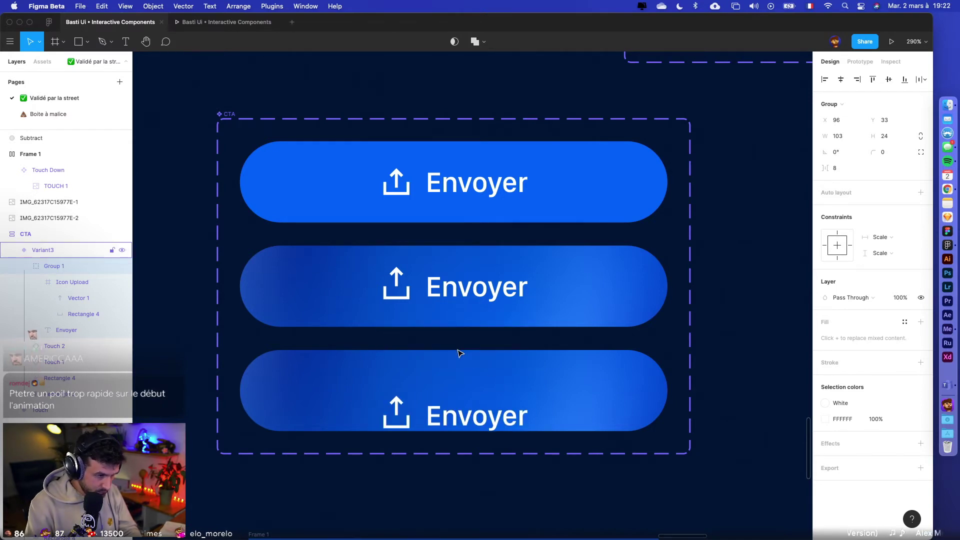
key(Up)
key(Up)
key(Up)
key(Up)
key(Up)
key(Up)
key(Up)
key(Up)
key(Up)
key(Up)
key(Up)
key(Up)
key(Up)
key(Up)
key(Up)
key(Up)
key(Right)
key(Right)
key(Right)
key(Right)
key(Right)
key(Right)
key(Right)
key(Right)
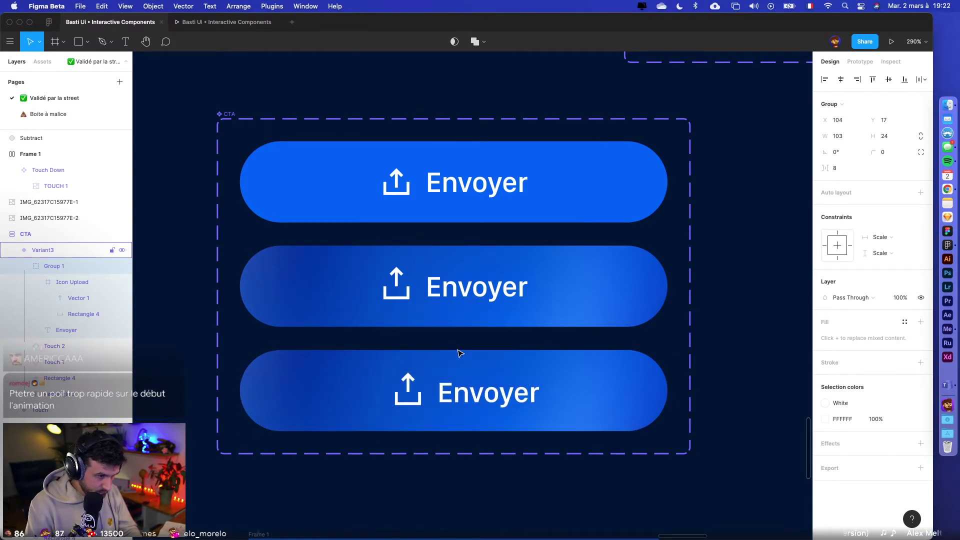
key(Left)
key(Left)
key(Left)
key(Left)
key(Left)
key(Left)
key(Left)
key(Left)
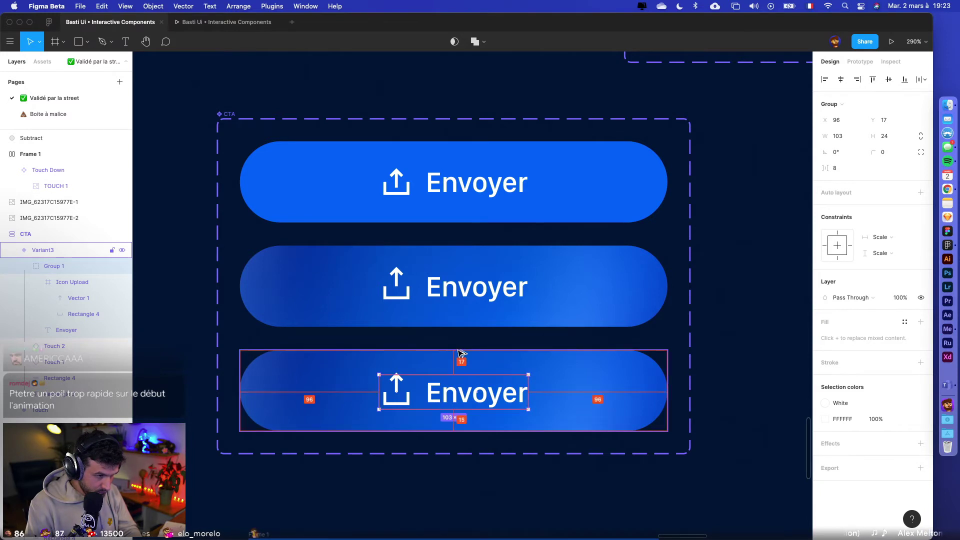
key(Right)
key(Right)
key(Right)
key(Right)
key(Right)
key(Right)
key(Right)
key(Right)
key(Right)
key(Right)
key(Right)
key(Right)
key(Right)
key(Right)
key(Right)
key(Right)
key(Right)
key(Right)
key(Right)
key(Right)
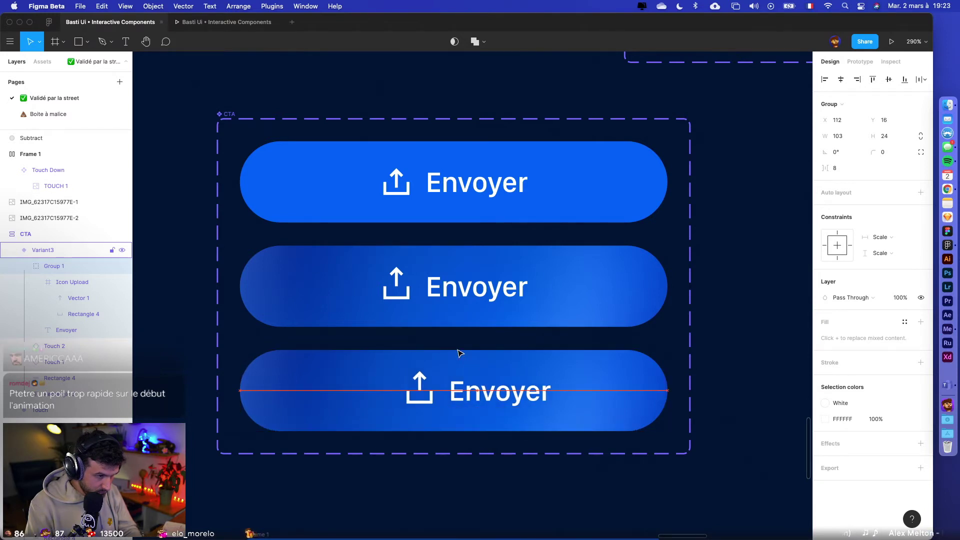
key(Up)
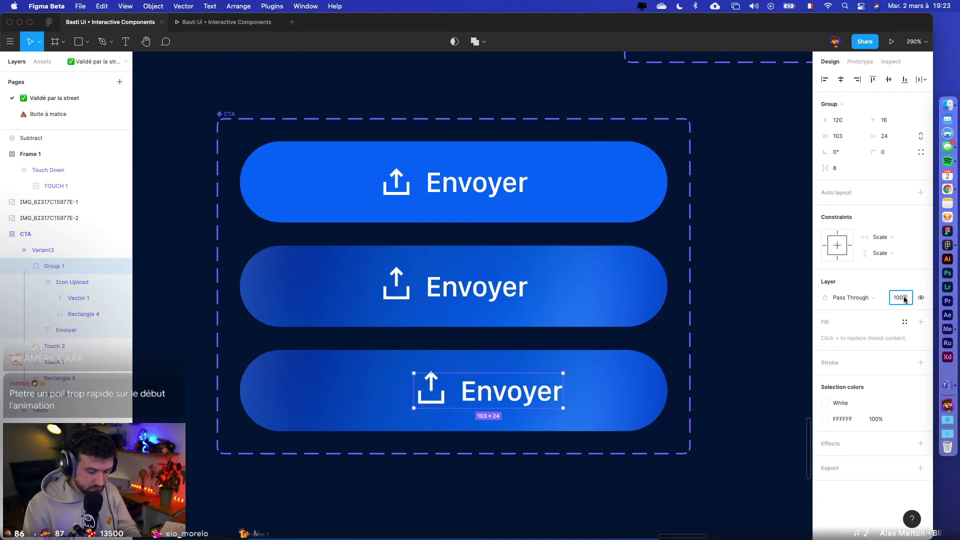
key(Return)
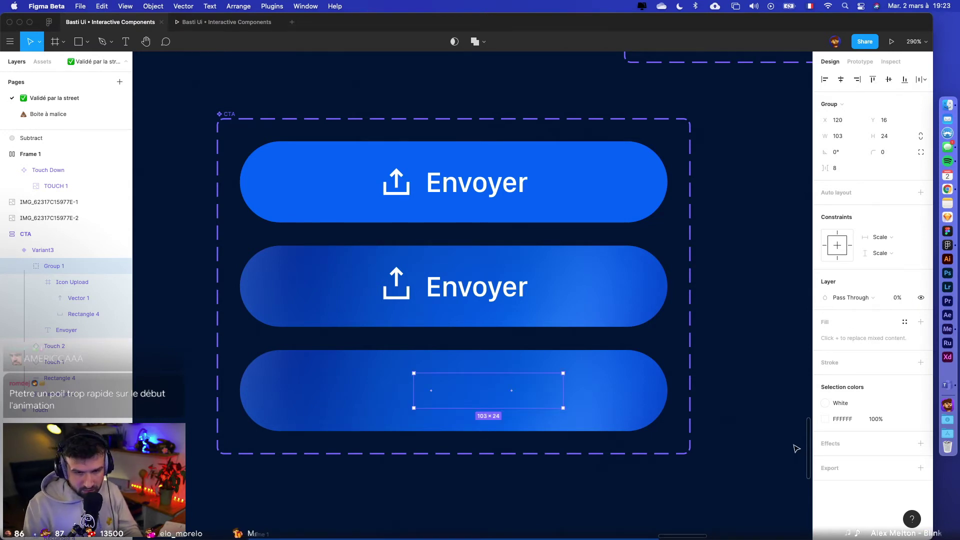
- Redirect the Touch variant's prototype interaction so that it changes to Variant3
click(703, 358)
click(650, 298)
click(860, 62)
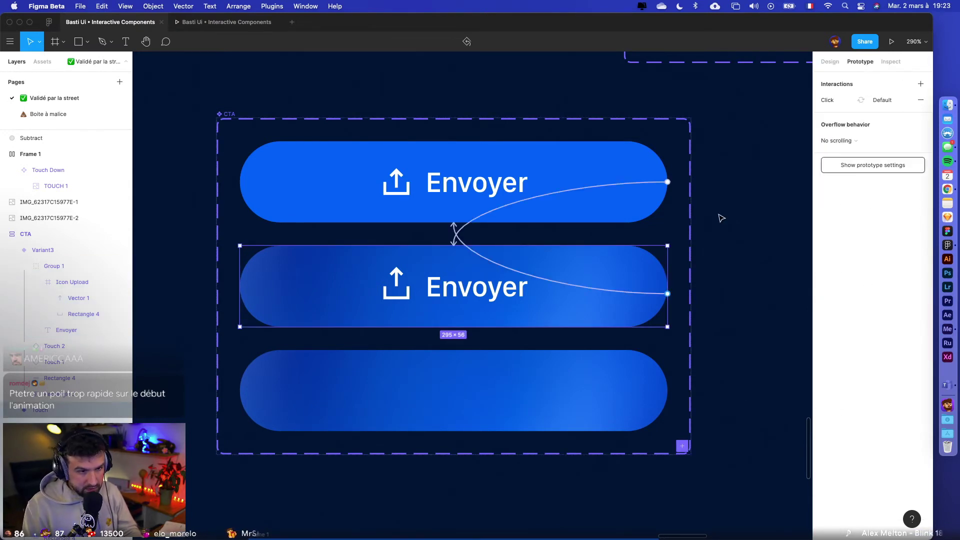
click(568, 285)
drag(567, 285, 590, 394)
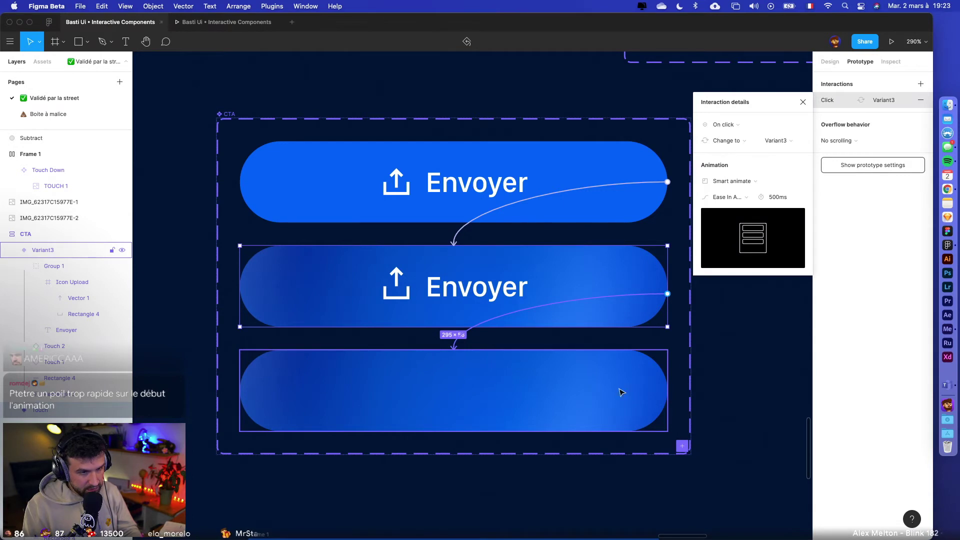
- Change the trigger of the Touch-to-Variant3 interaction to After delay, with a delay of 0
click(724, 125)
click(735, 249)
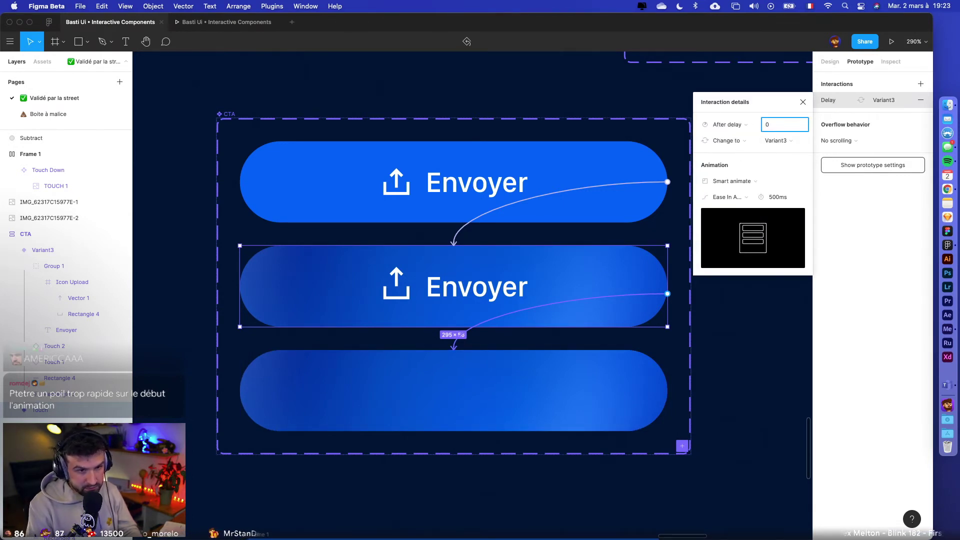
click(778, 378)
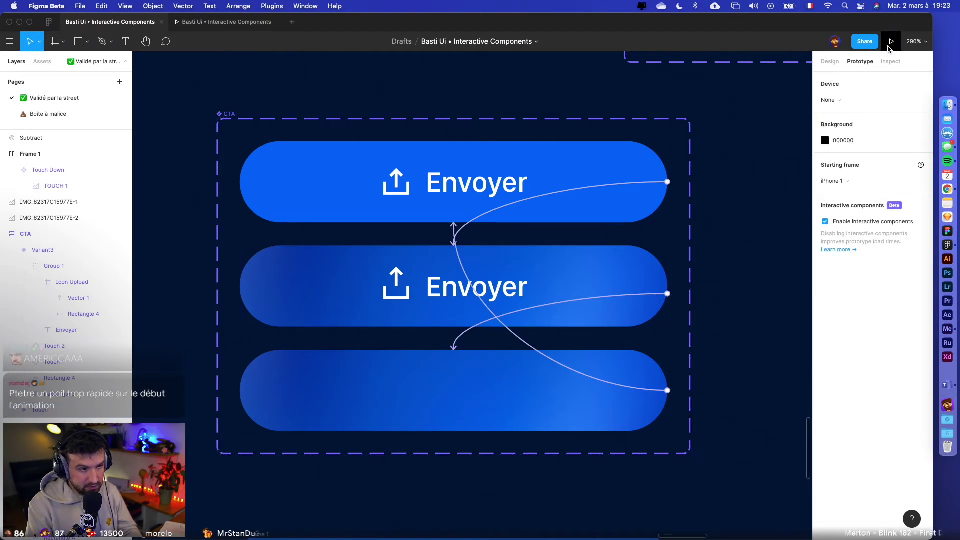
- Set the opacity of the Touch 2 and Touch 1 layers in Variant3 to 0%
click(517, 403)
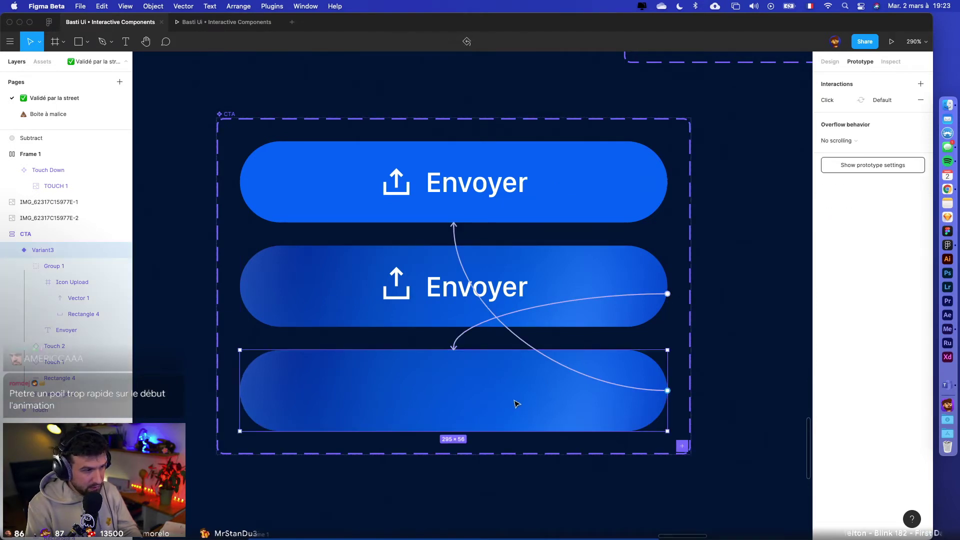
click(24, 266)
click(52, 284)
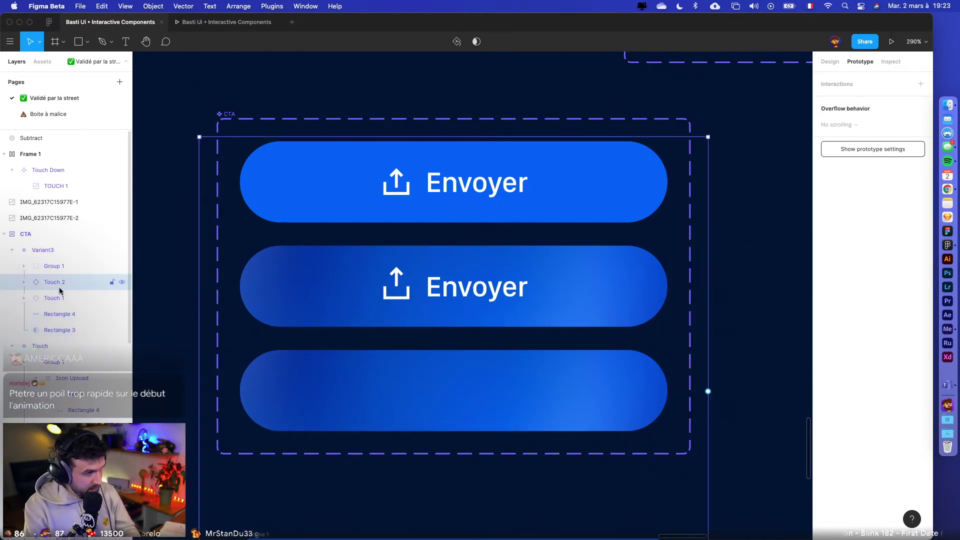
shift+click(60, 296)
click(830, 61)
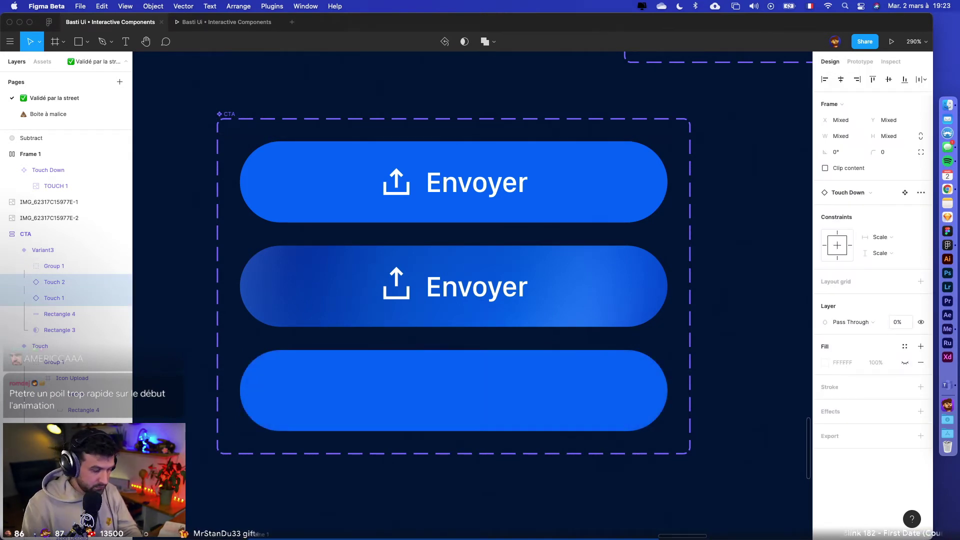
- Look at the prototype preview, return to the design file and inspect Variant3's interaction
click(892, 42)
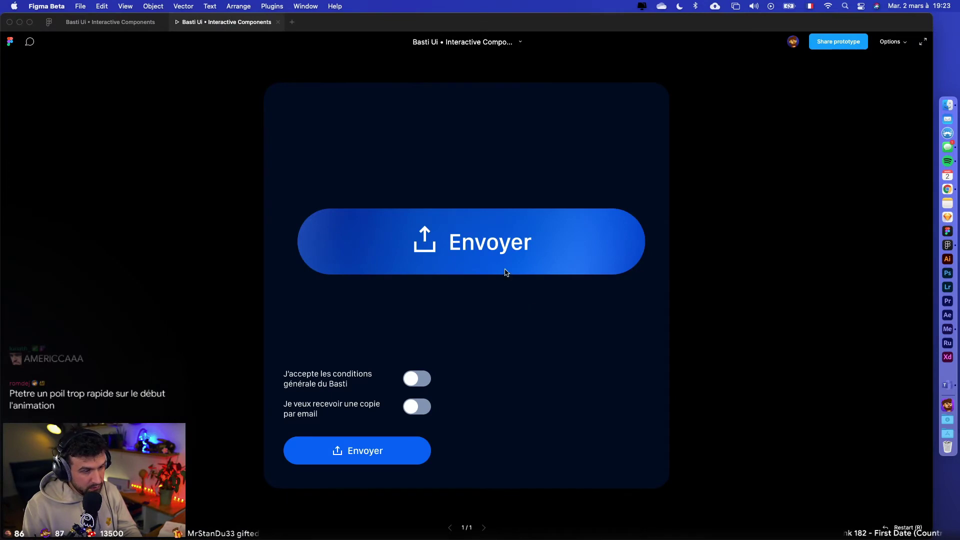
click(110, 22)
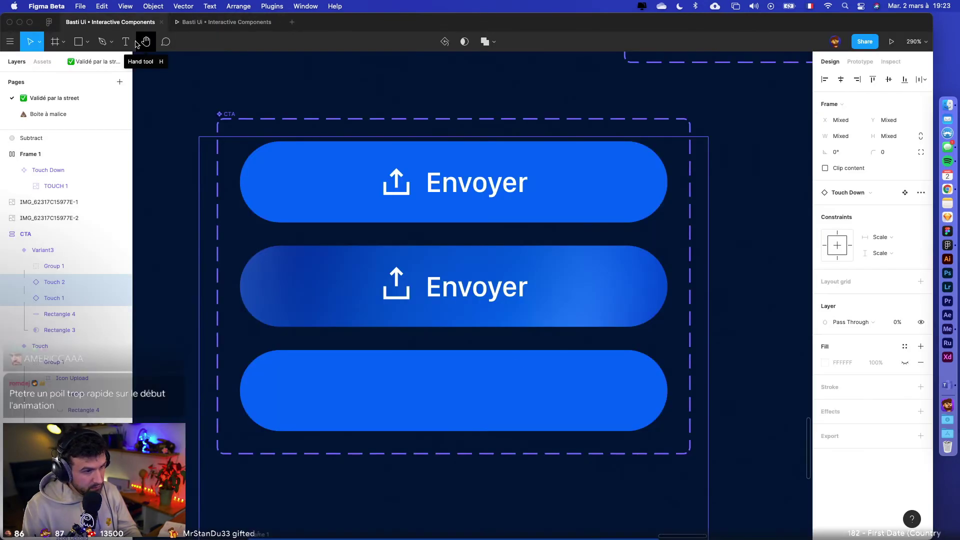
scroll(548, 394, down, 3)
click(548, 395)
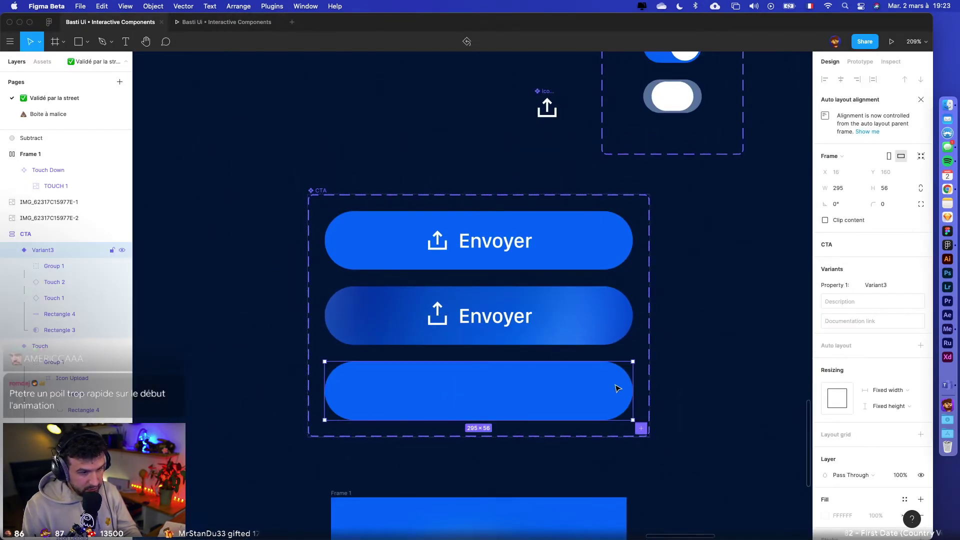
click(865, 62)
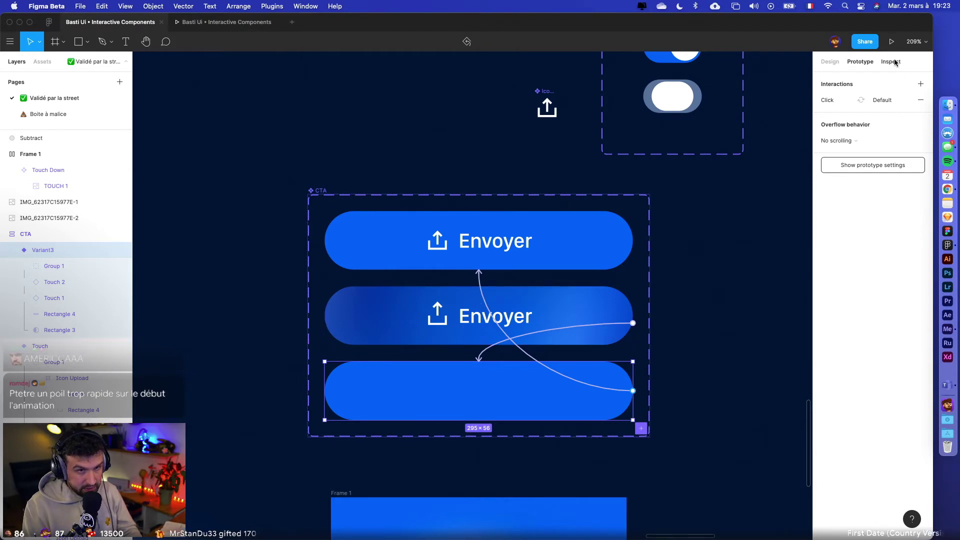
- Relaunch the prototype in a fresh preview, test the big Envoyer button's full animation and return to the design file
click(891, 42)
click(491, 258)
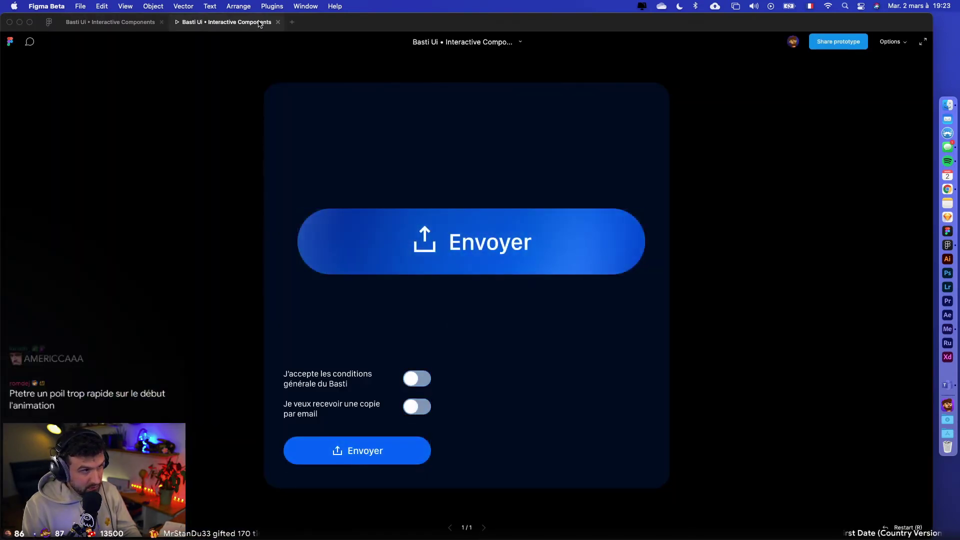
key(super+w)
click(890, 42)
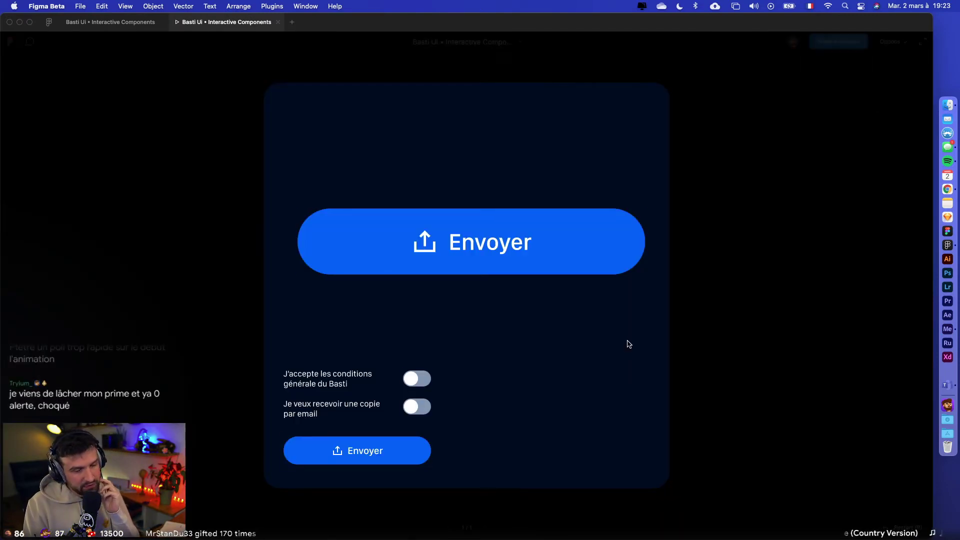
click(552, 258)
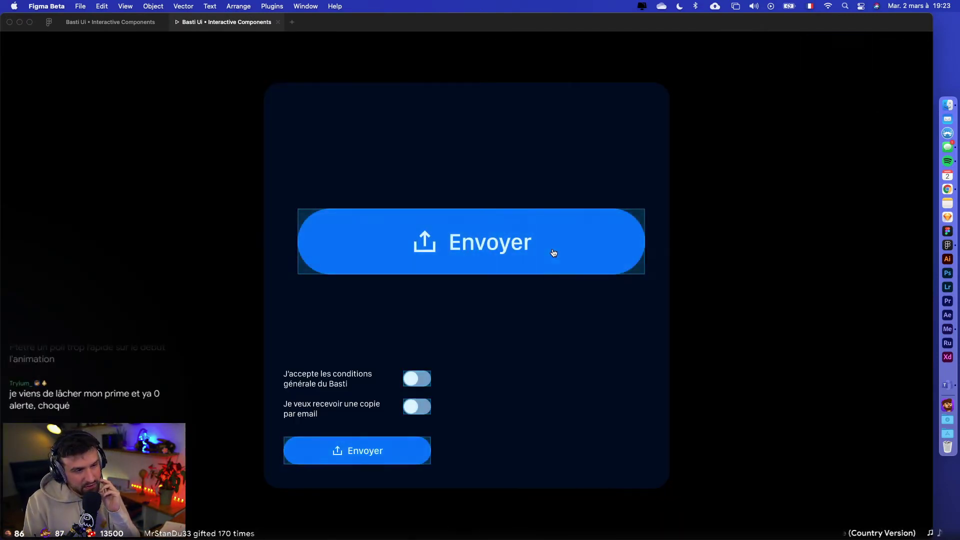
click(508, 255)
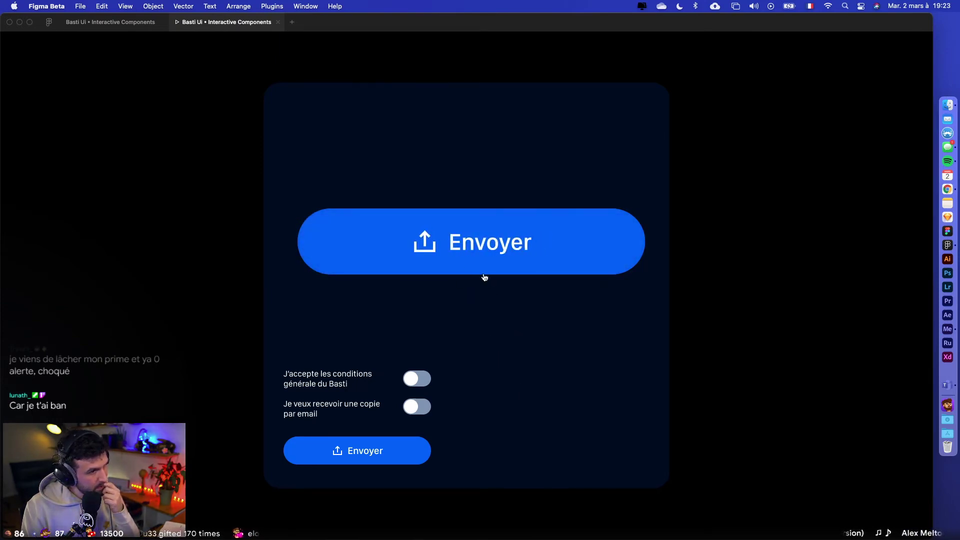
key(ctrl+shift+Tab)
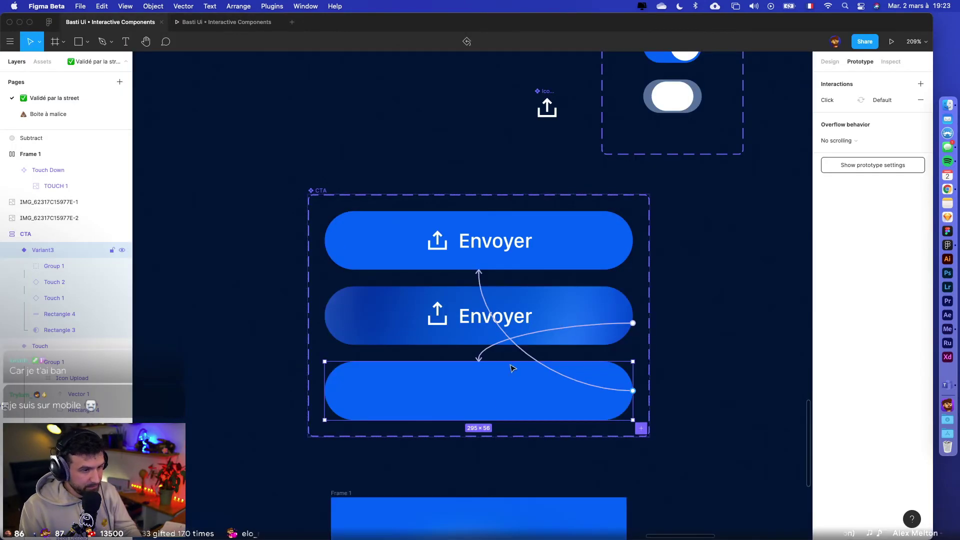
- Scale up the Touch 2 and Touch 1 layers in Variant3 together from their centre, well beyond the button
click(54, 282)
shift+click(59, 295)
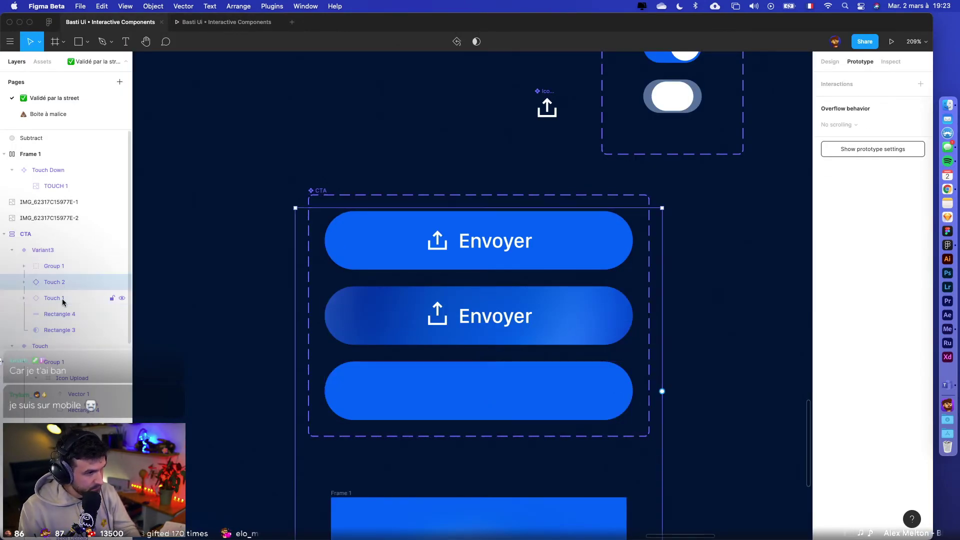
scroll(397, 315, down, 5)
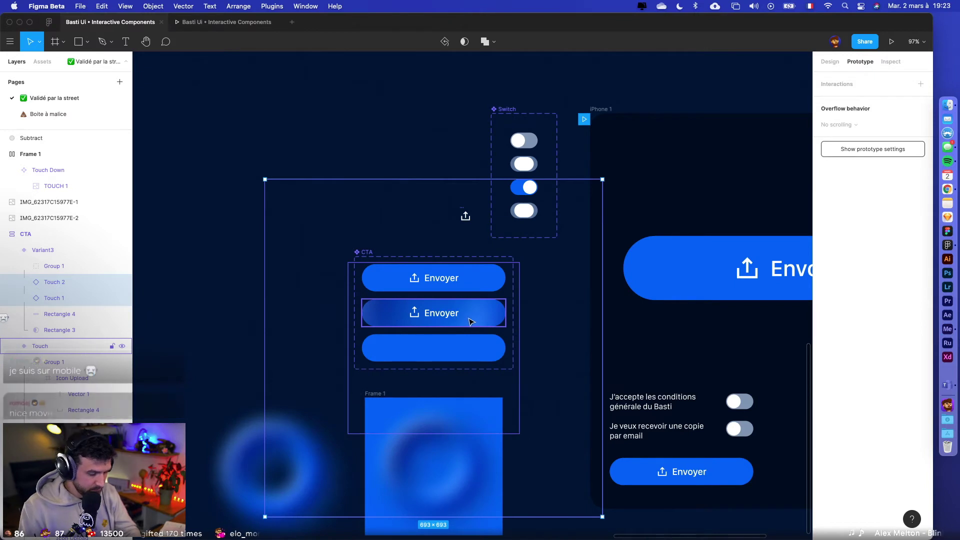
key(k)
drag(601, 180, 938, 39)
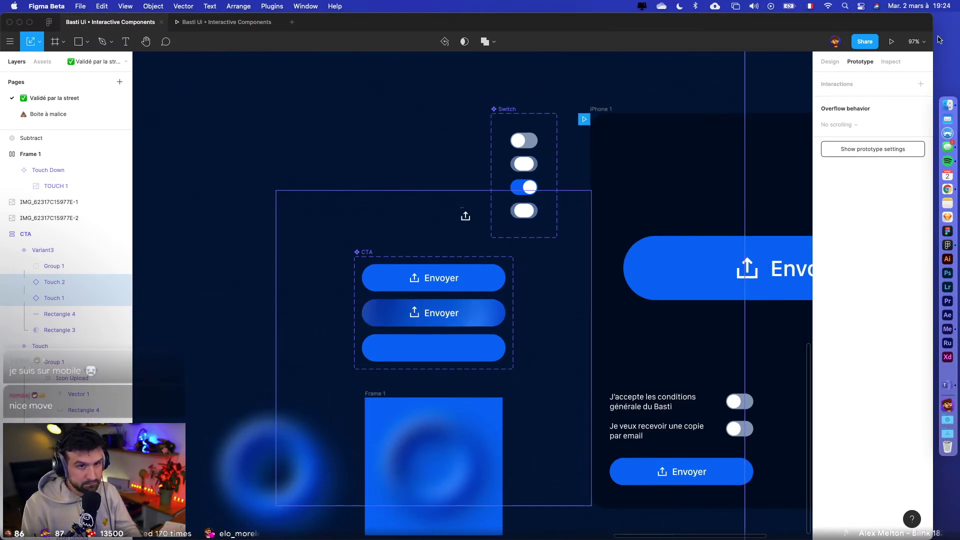
- Relaunch the prototype preview, test the big Envoyer button's animation several times and return to the design file
click(893, 41)
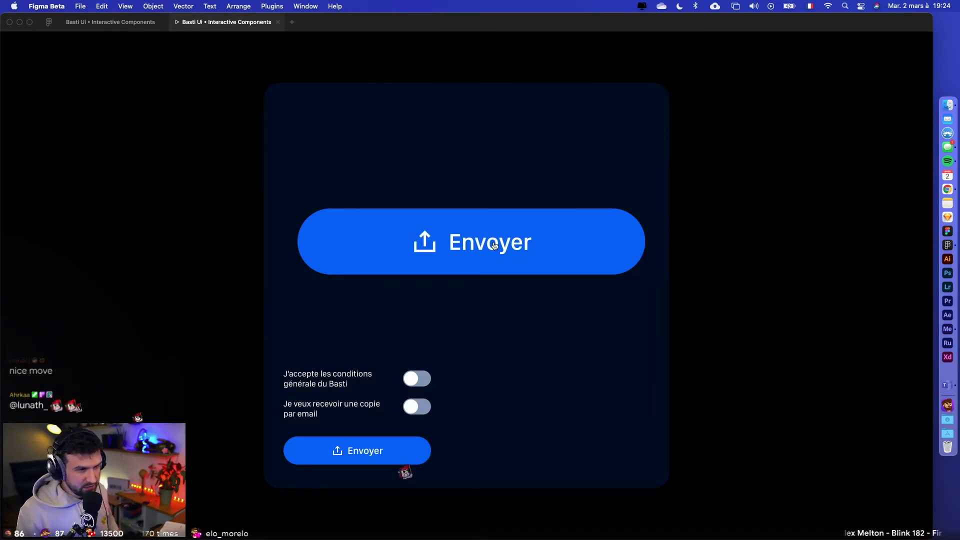
click(495, 245)
click(435, 242)
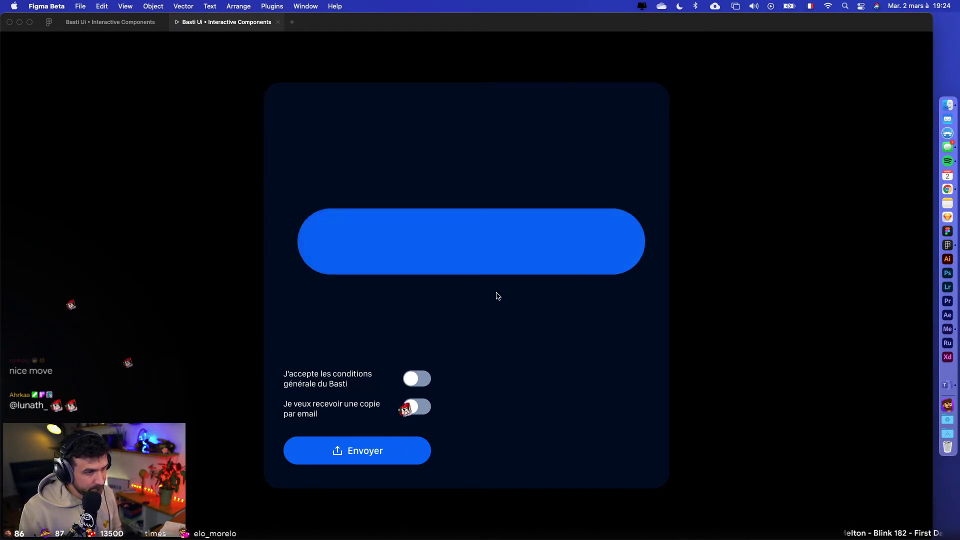
click(471, 249)
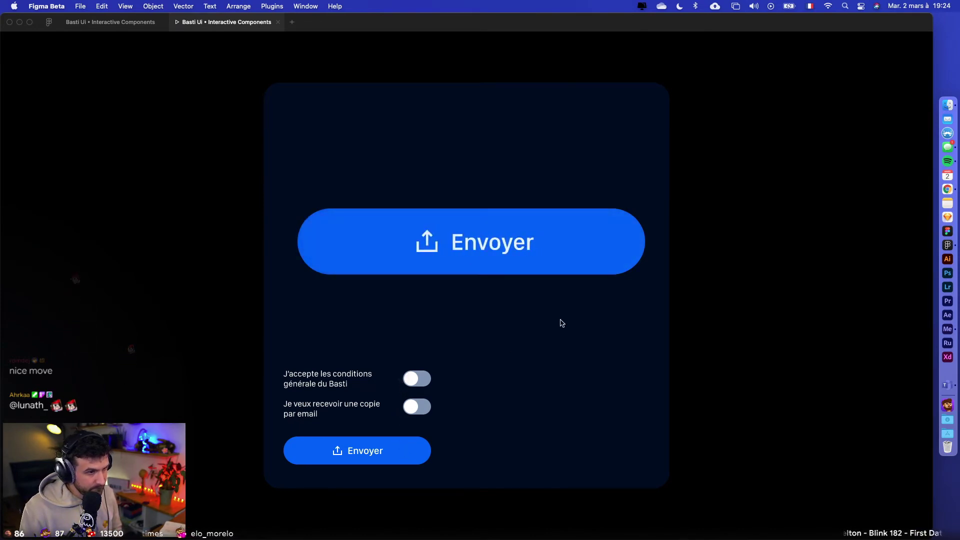
click(509, 258)
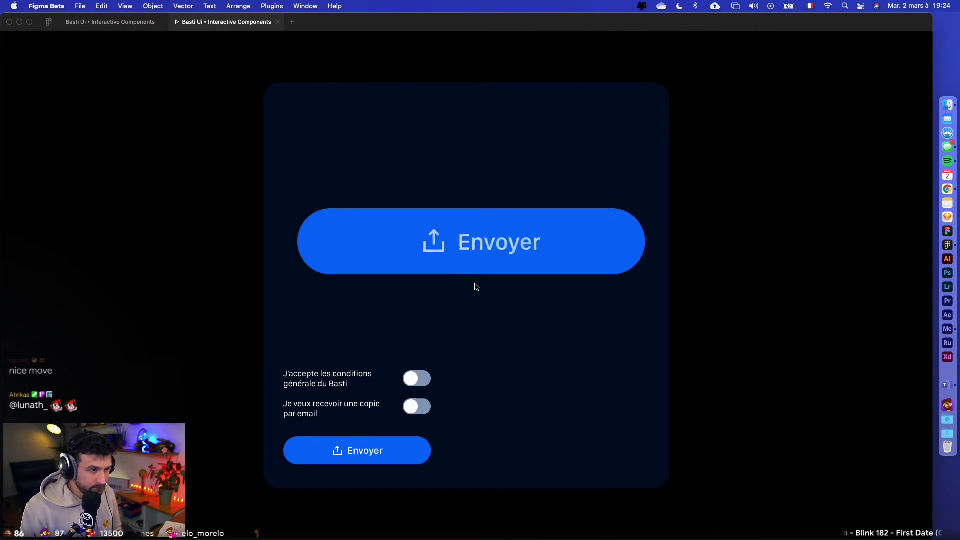
click(479, 262)
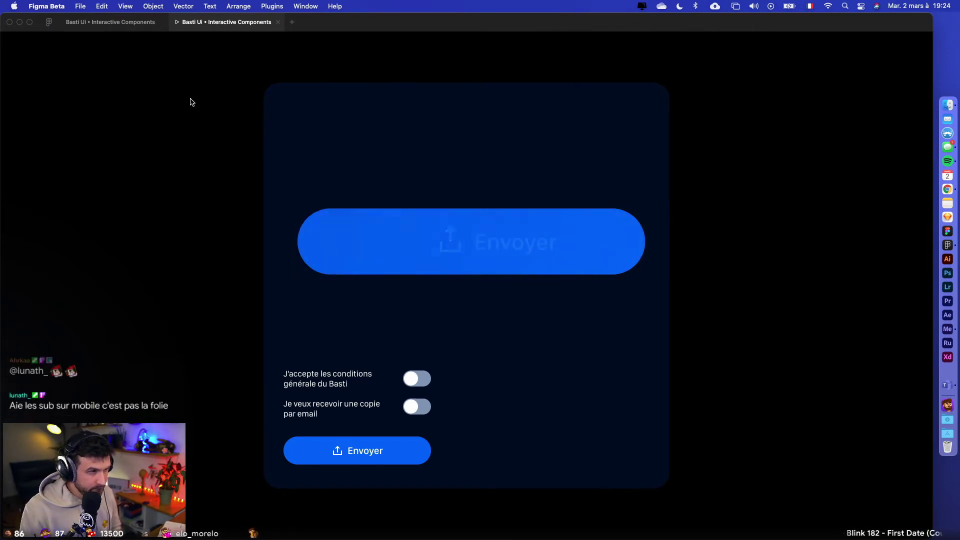
click(100, 22)
- Check the Touch variant's interaction, and set the easing of the Default-to-Touch interaction to Ease In
click(465, 316)
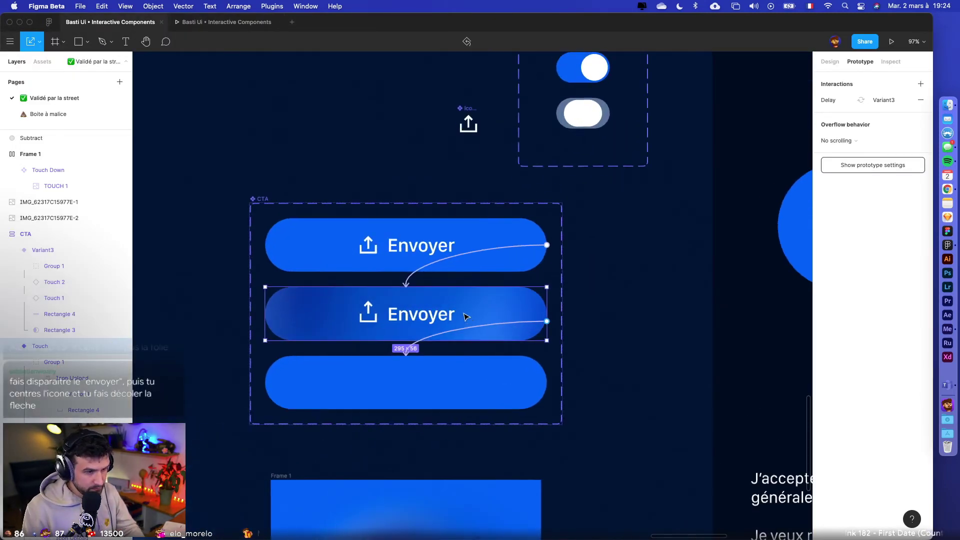
click(534, 326)
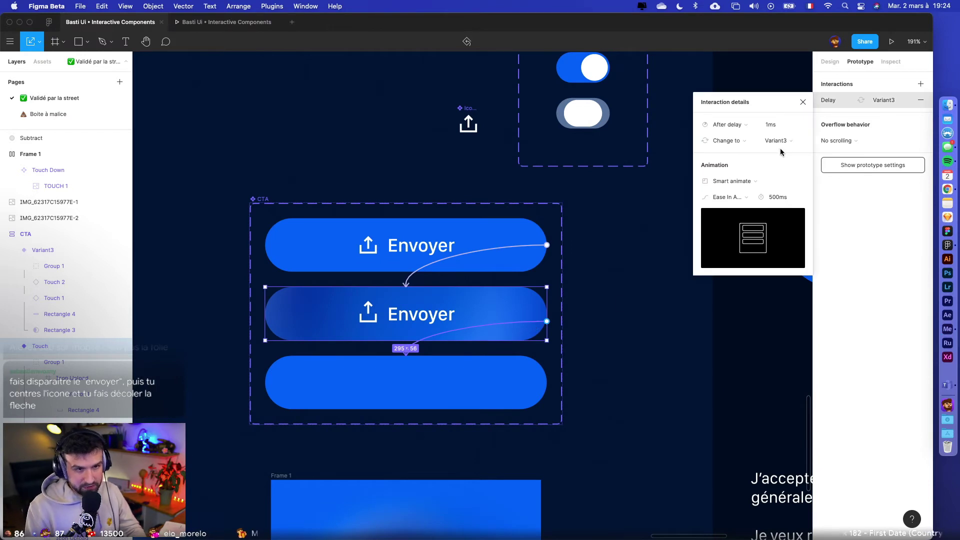
click(534, 249)
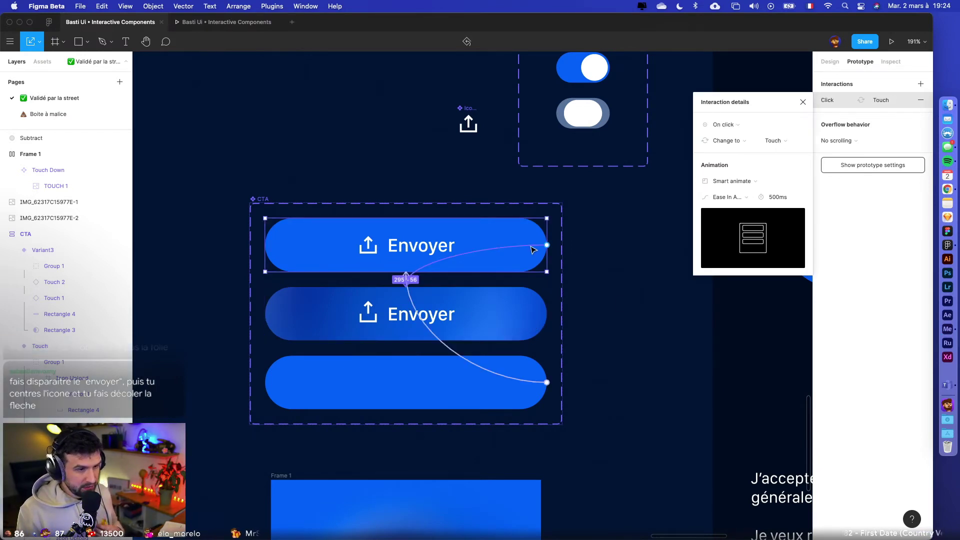
click(747, 198)
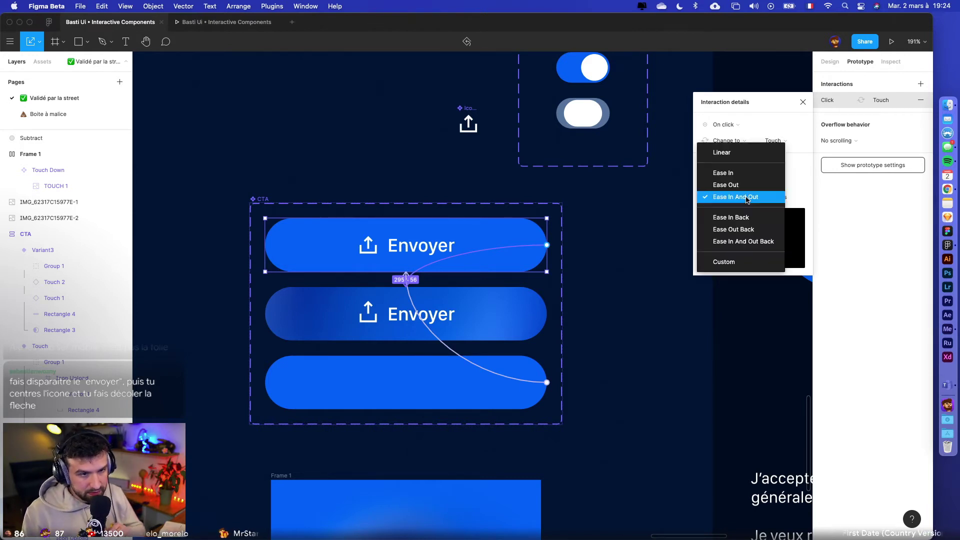
click(743, 177)
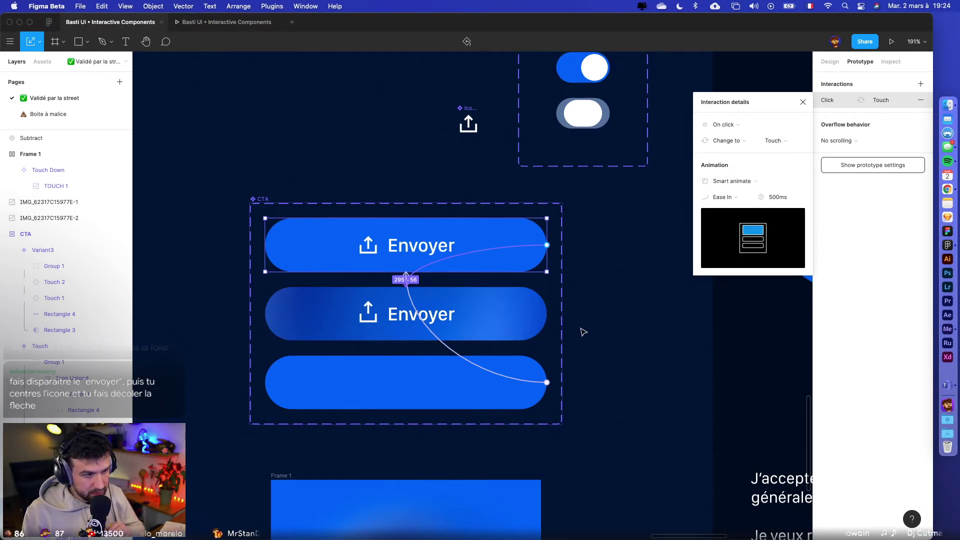
- Set the easing of the Touch-to-Variant3 interaction to Ease Out
click(602, 328)
click(523, 323)
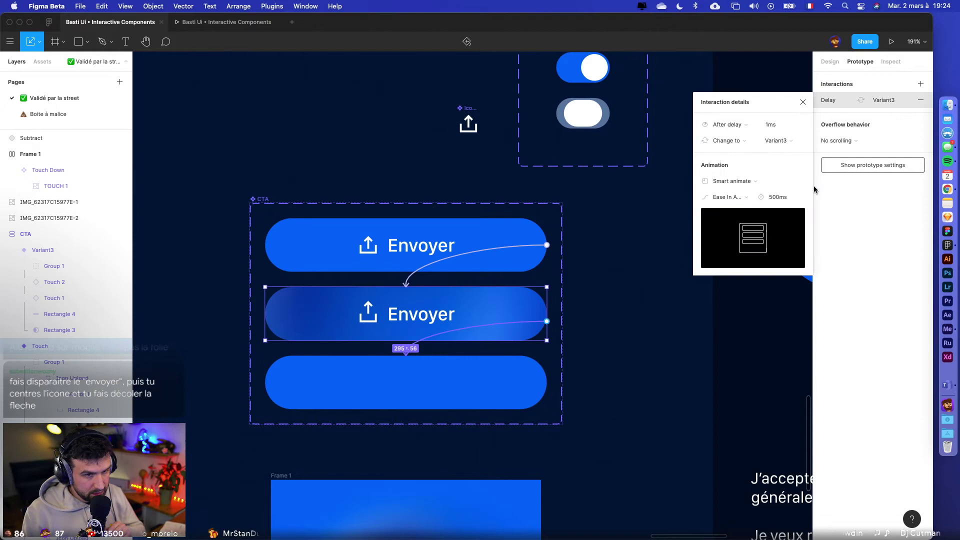
click(733, 198)
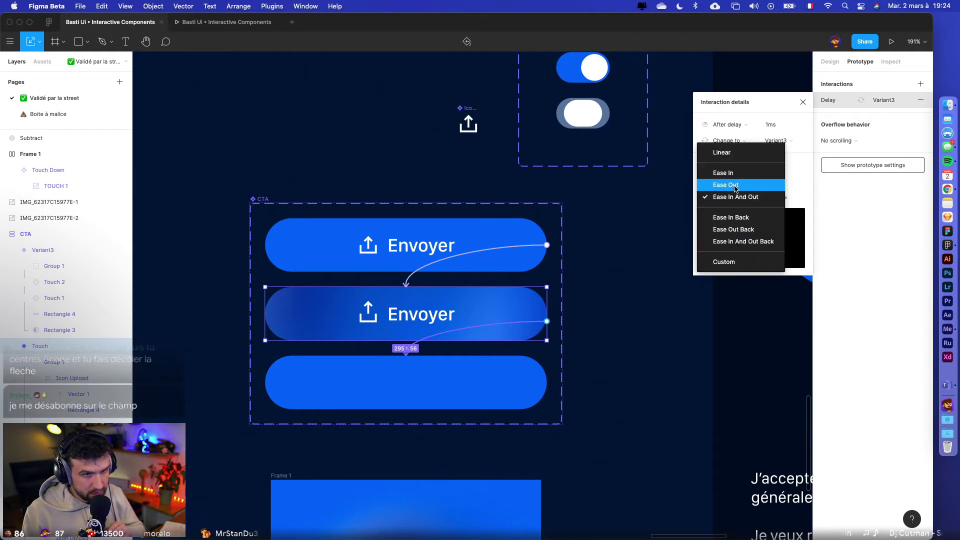
click(732, 185)
- Play the button animation in the prototype preview, return to the design file and inspect the Default and Variant3 interactions
click(891, 42)
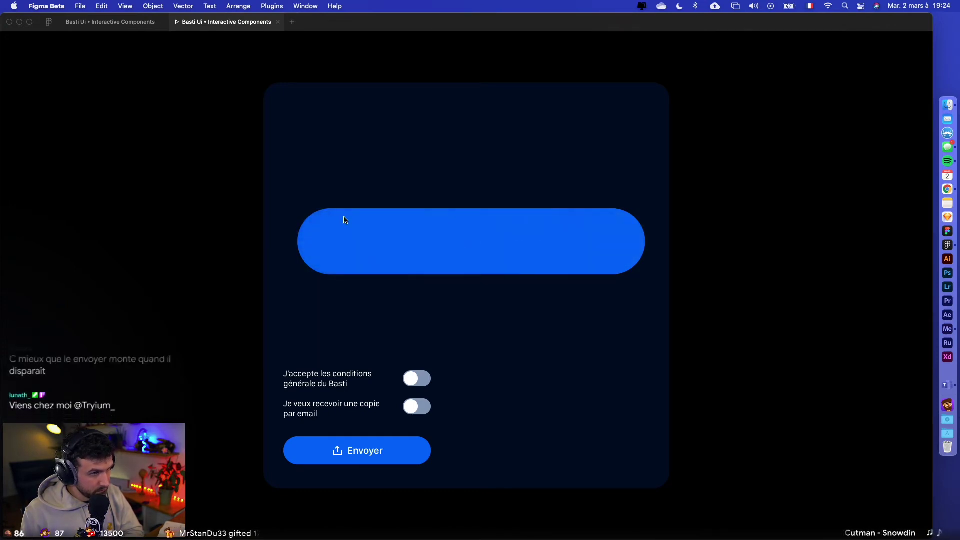
click(123, 22)
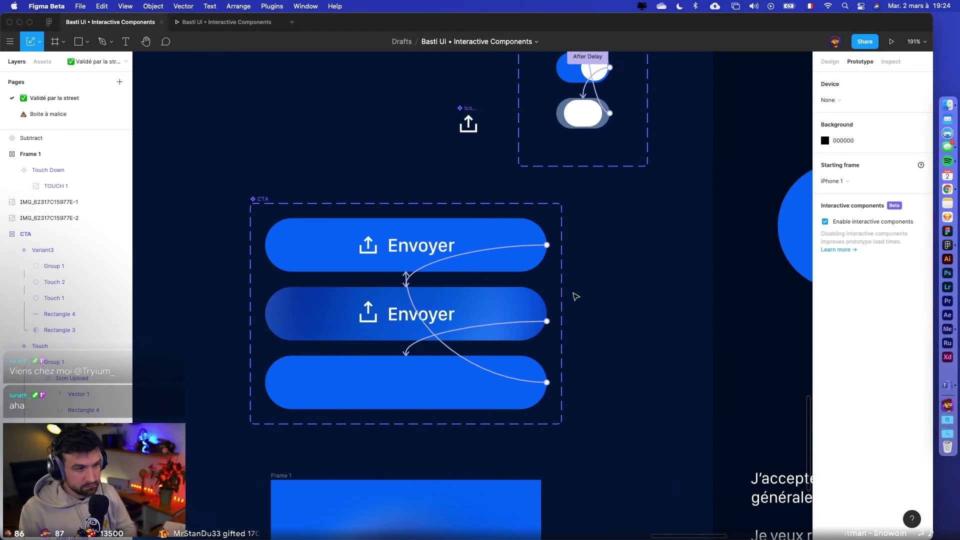
click(490, 252)
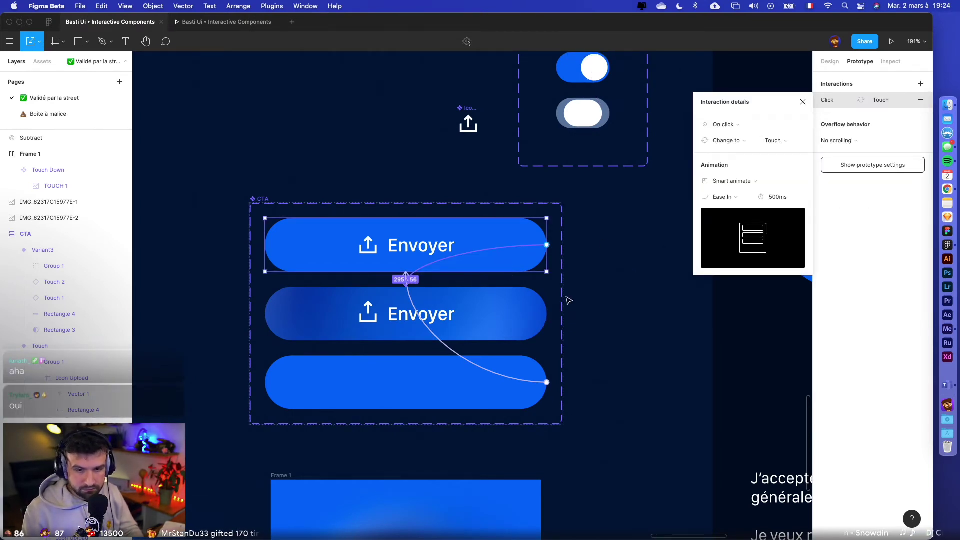
click(569, 386)
scroll(574, 399, down, 2)
click(402, 323)
scroll(402, 323, down, 2)
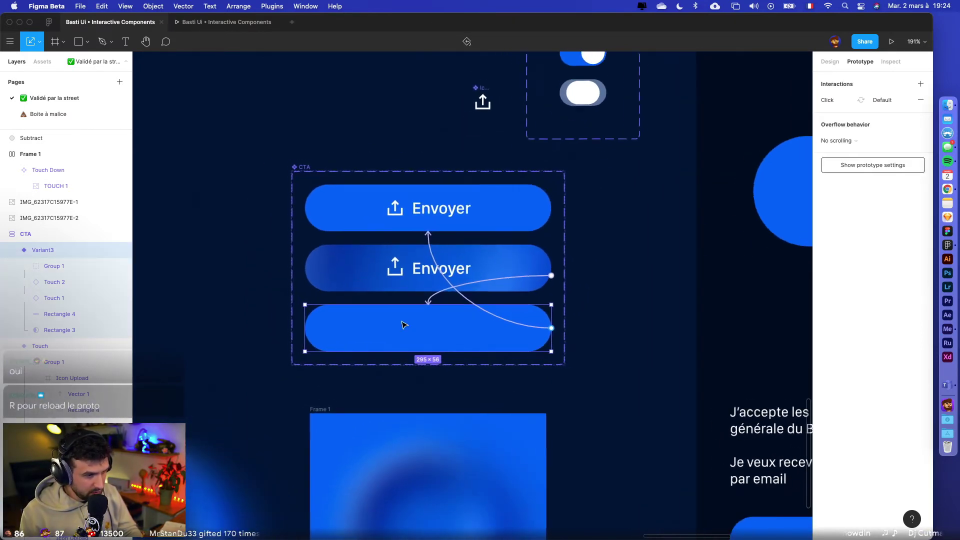
scroll(610, 364, down, 3)
click(607, 368)
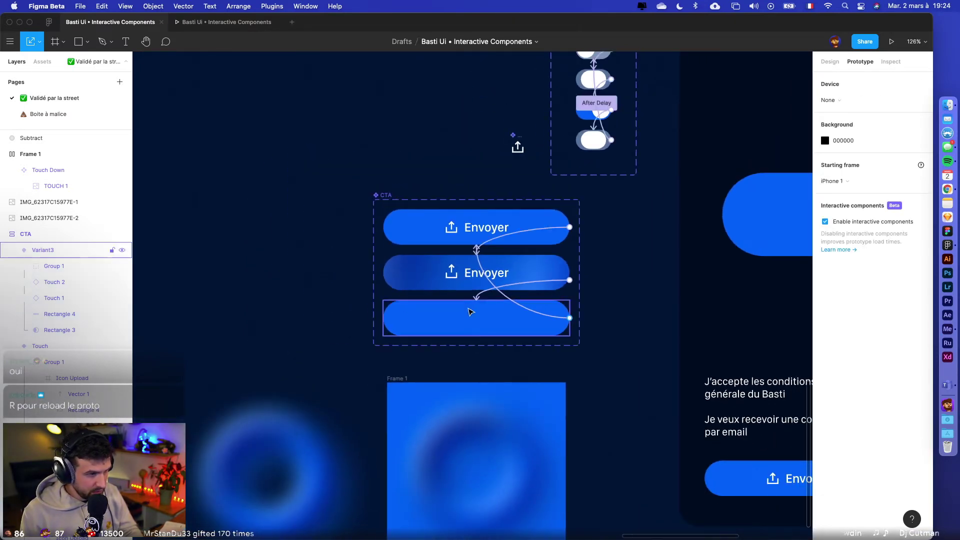
- Draw a rectangle about 35 × 39 inside the CTA's Touch variant and rename it Progress
click(433, 274)
scroll(414, 287, up, 5)
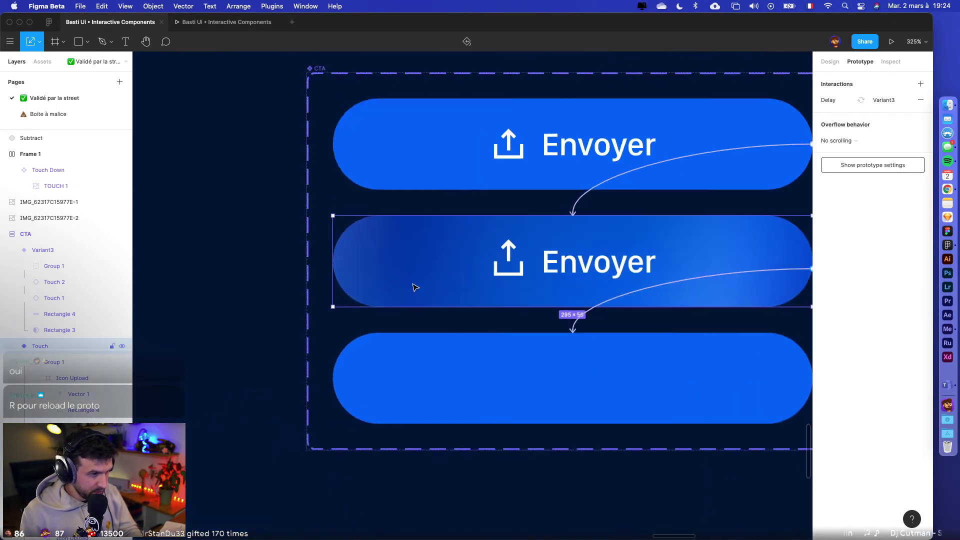
key(r)
drag(393, 236, 450, 300)
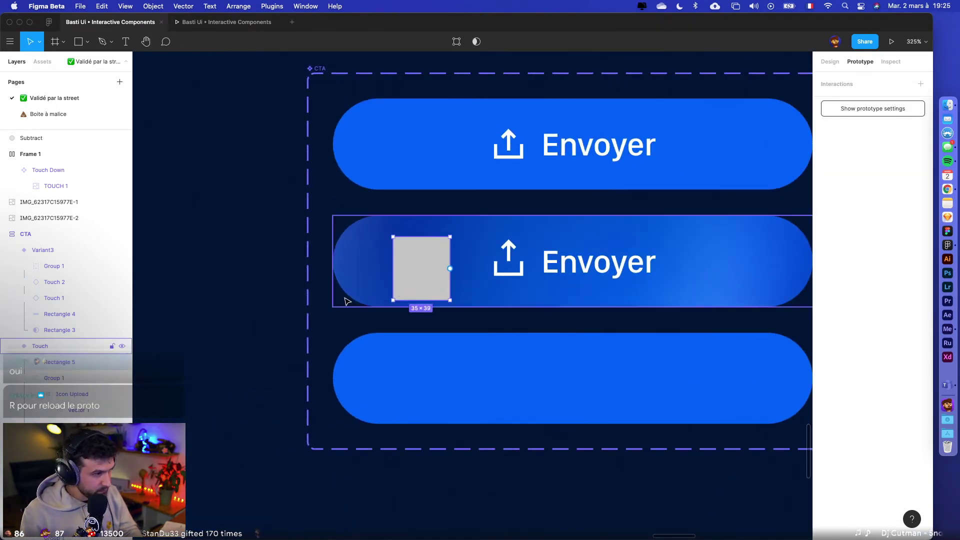
double_click(81, 362)
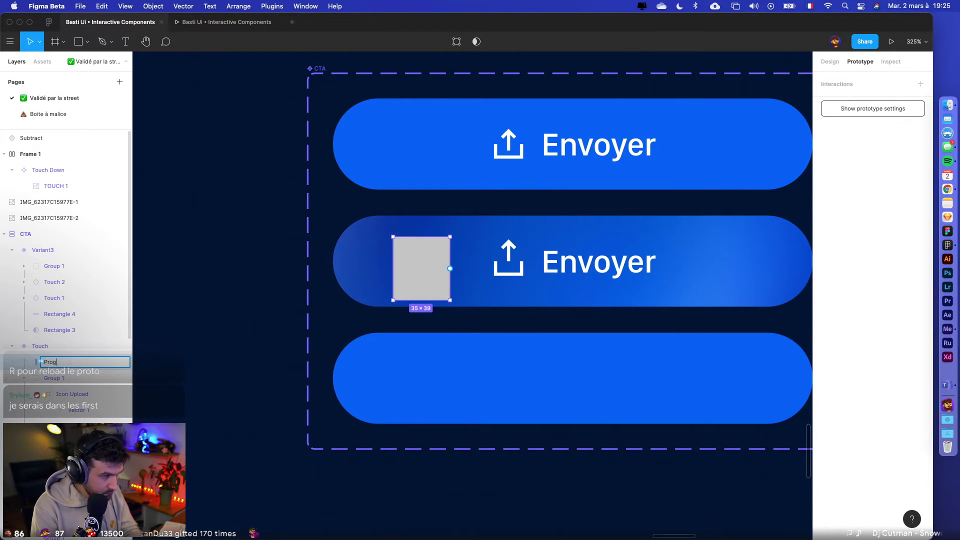
text(Progress)
key(Return)
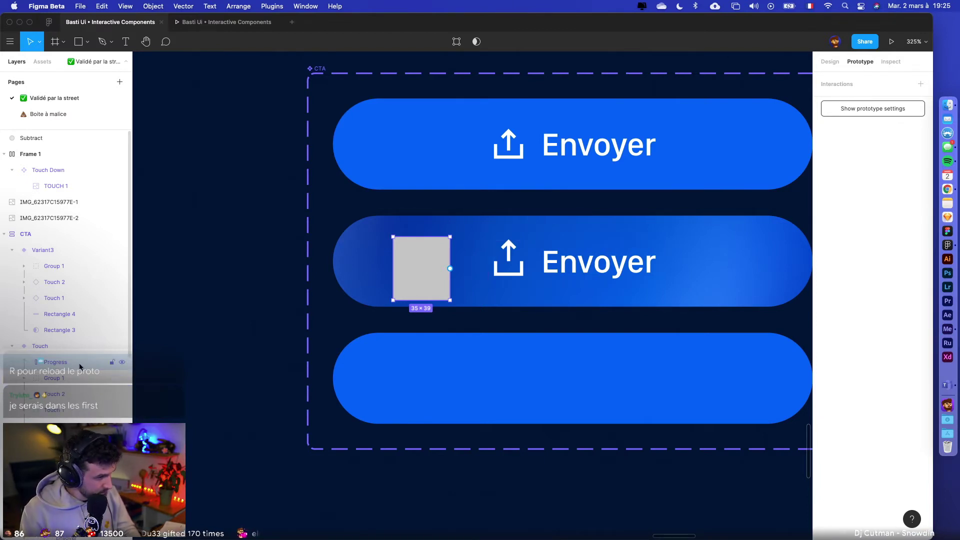
- Move the Progress layer below Touch 1, place it at X 0, Y 0 of the Touch variant and resize it to 116 × 56
drag(75, 364, 57, 414)
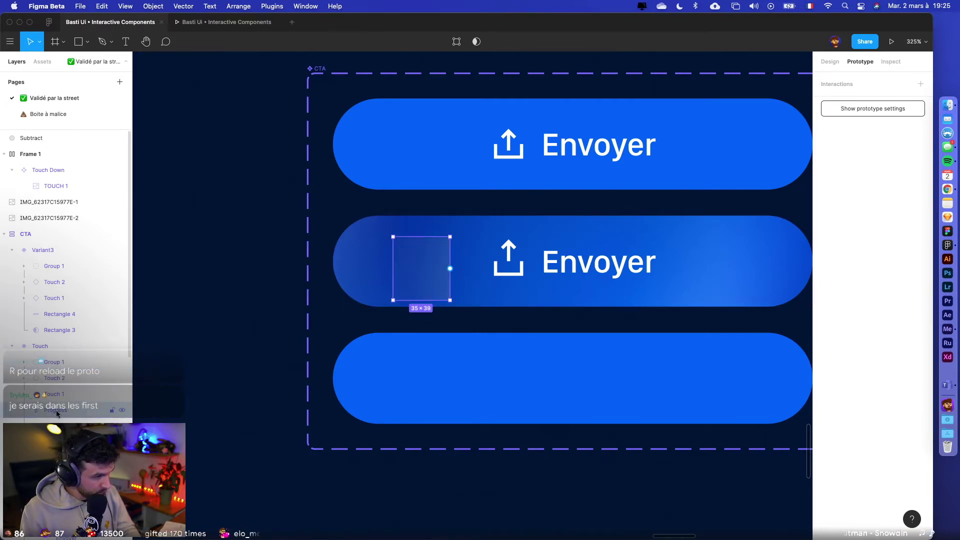
click(831, 62)
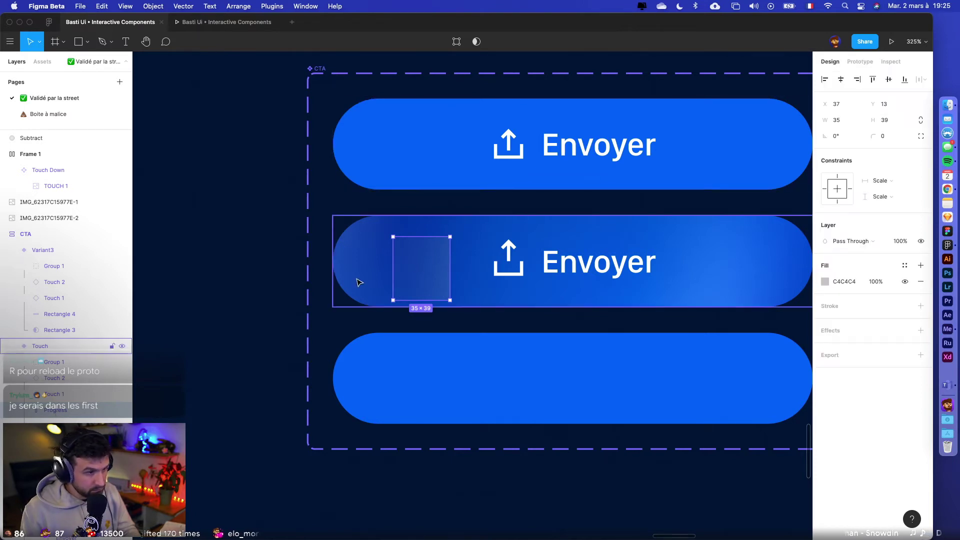
click(353, 274)
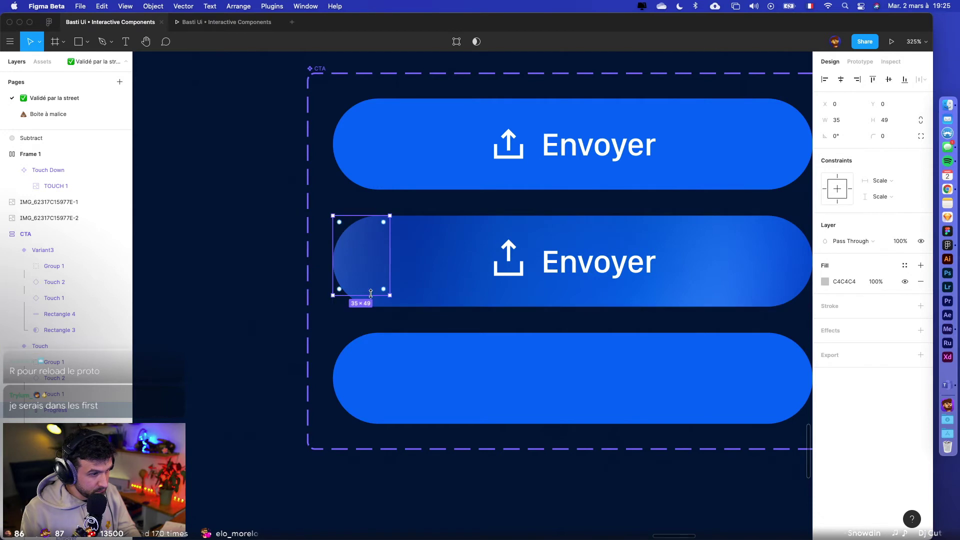
drag(361, 296, 361, 307)
drag(391, 253, 521, 252)
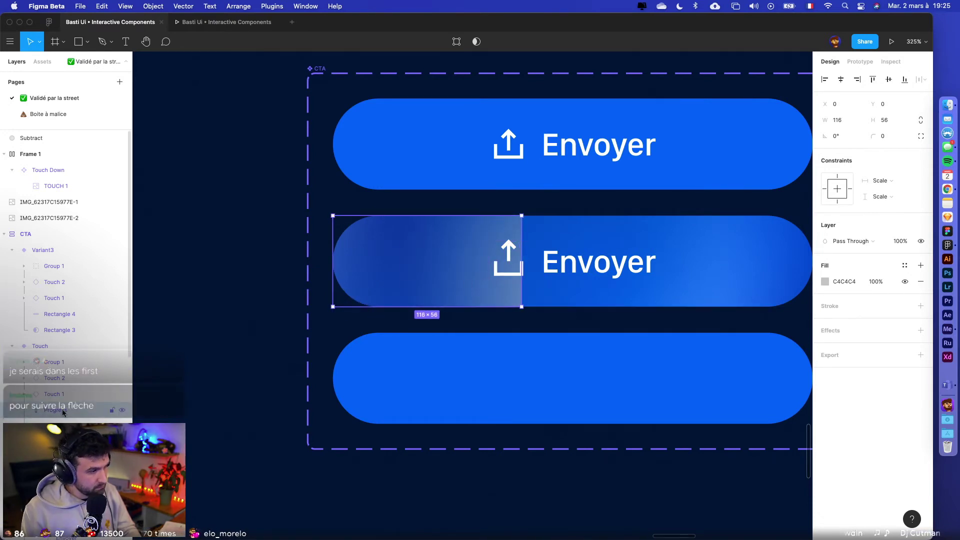
- Copy Progress into the Default variant above Rectangle 4 and resize it to 6 × 56 at X -6, just outside the button
click(390, 157)
click(372, 155)
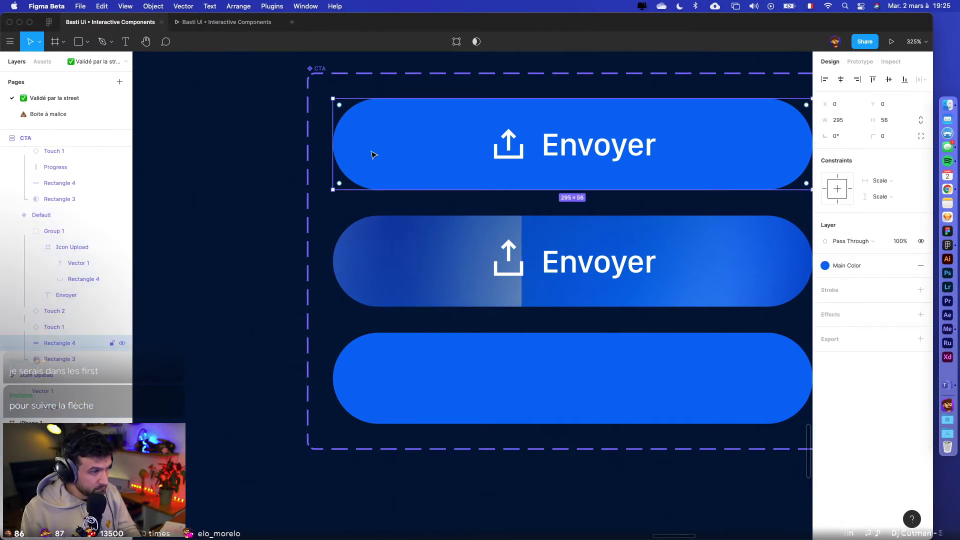
key(super+v)
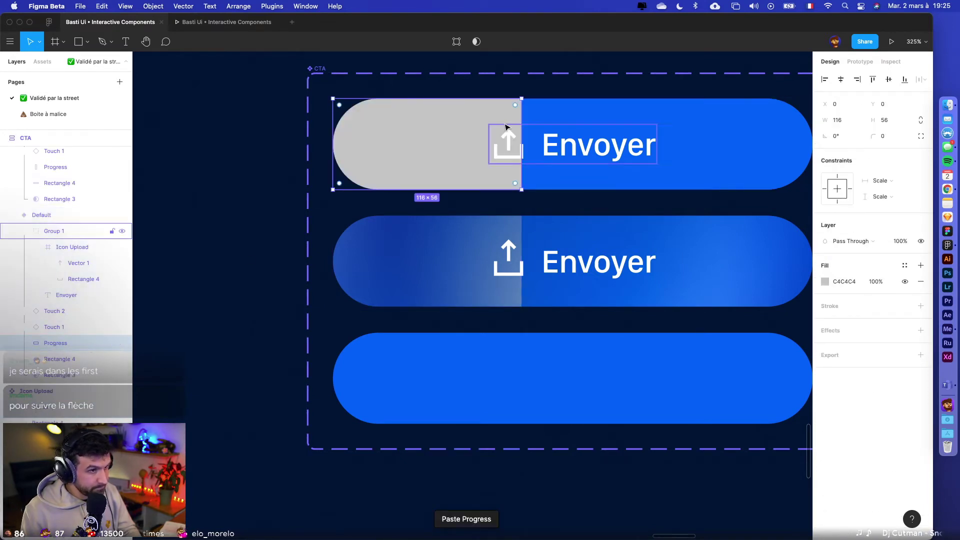
drag(521, 126, 330, 148)
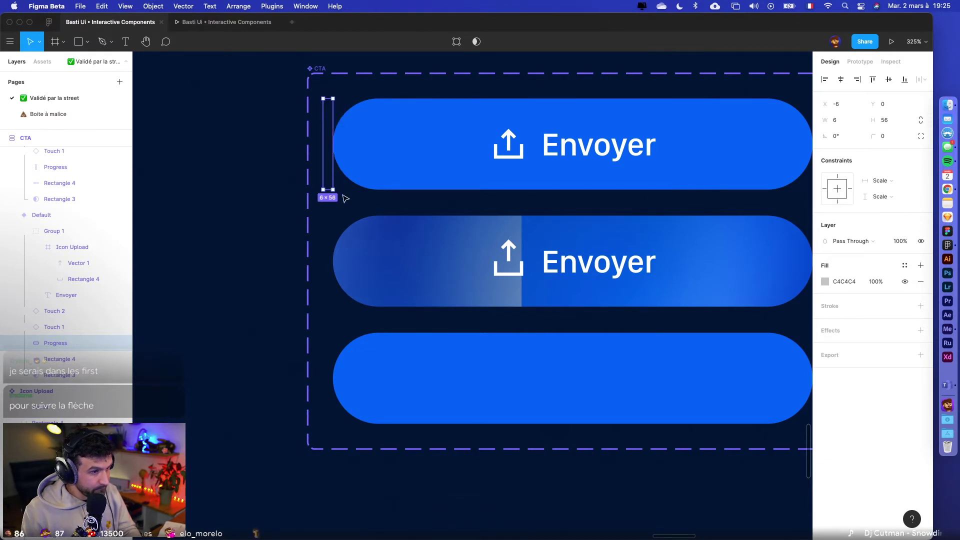
- Paste Progress into Variant3 above Rectangle 4 and stretch it to the full 295 width of the button
click(480, 402)
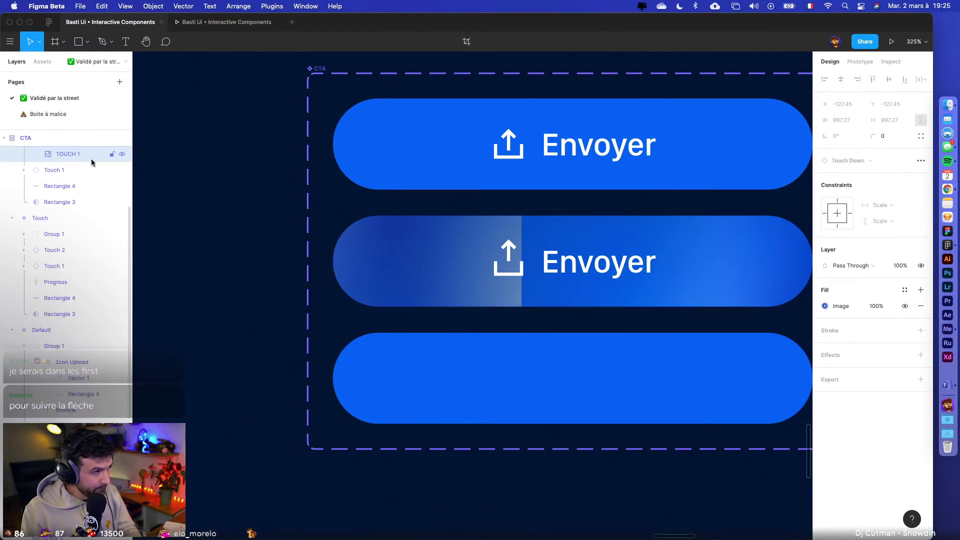
scroll(80, 175, up, 2)
click(60, 242)
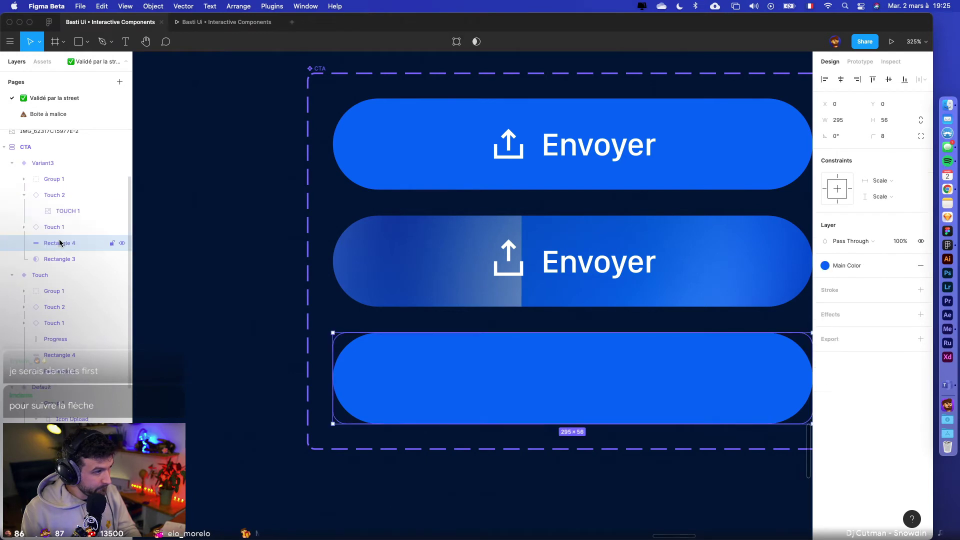
key(ctrl+v)
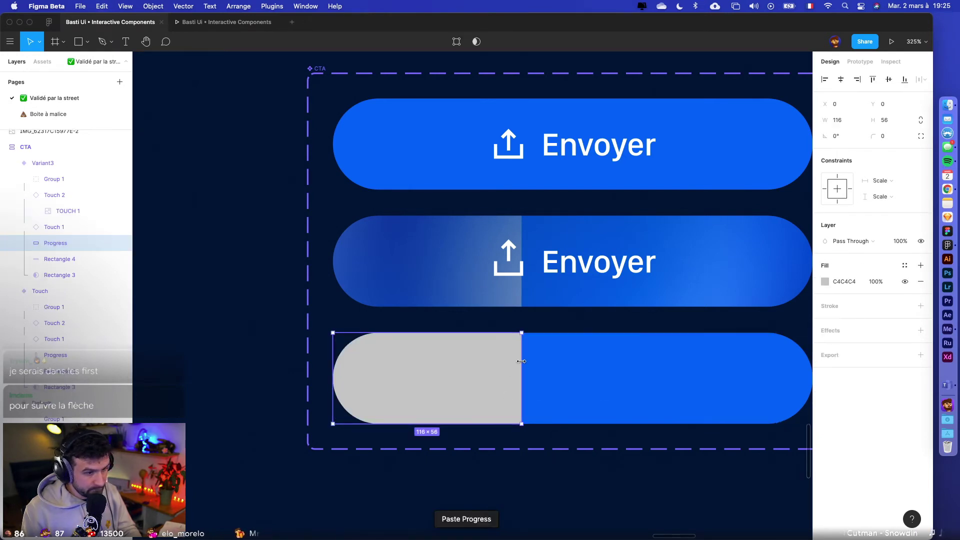
drag(522, 367, 730, 377)
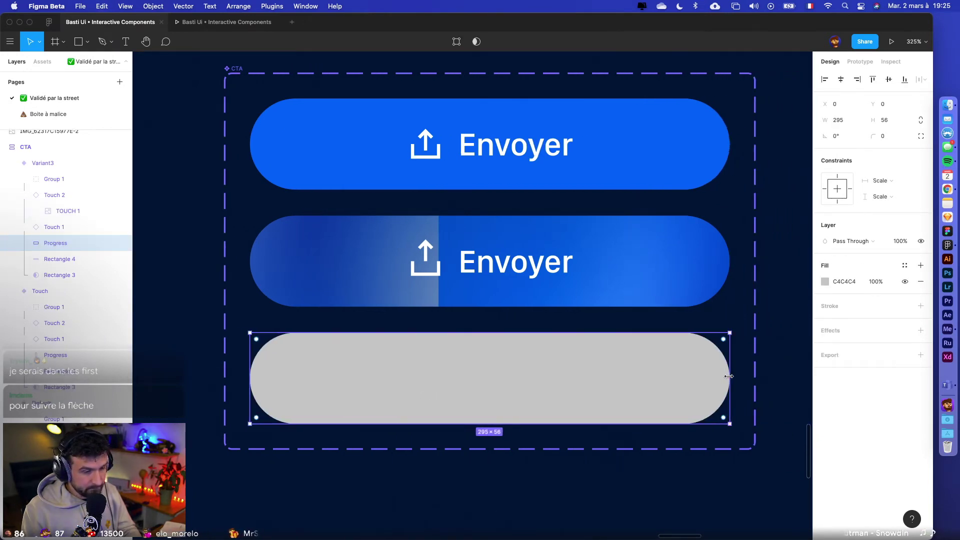
- Preview the prototype and trigger the large Envoyer button to test its progress fill
scroll(725, 376, down, 3)
click(411, 172)
click(891, 42)
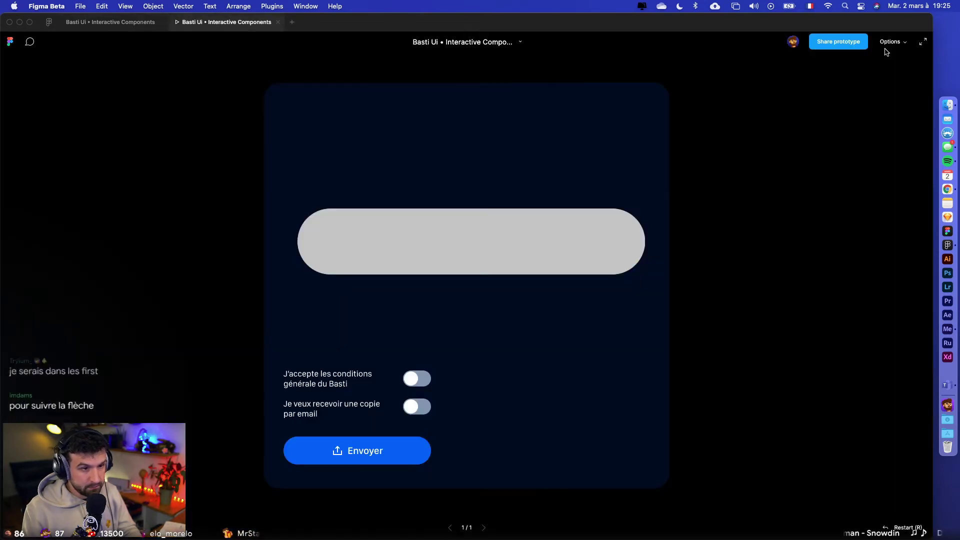
click(531, 238)
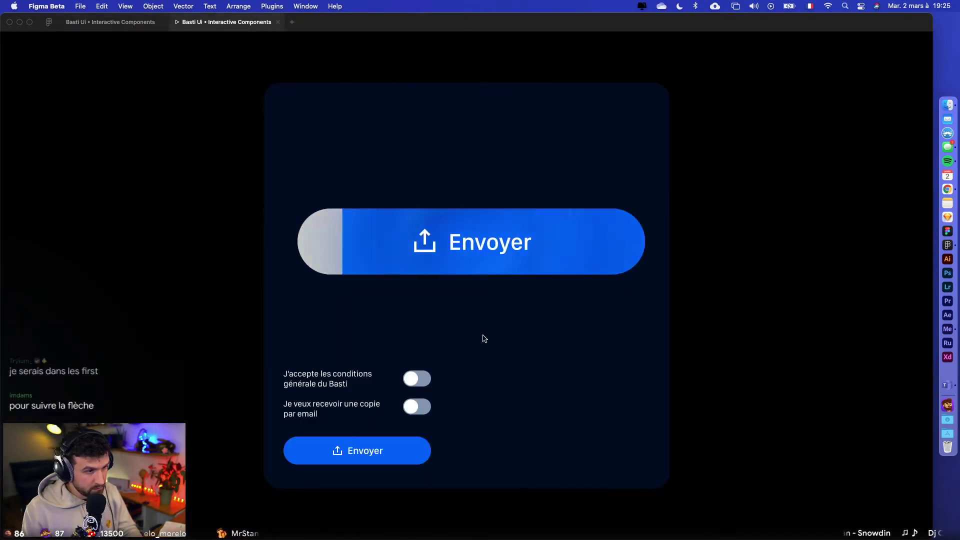
click(110, 22)
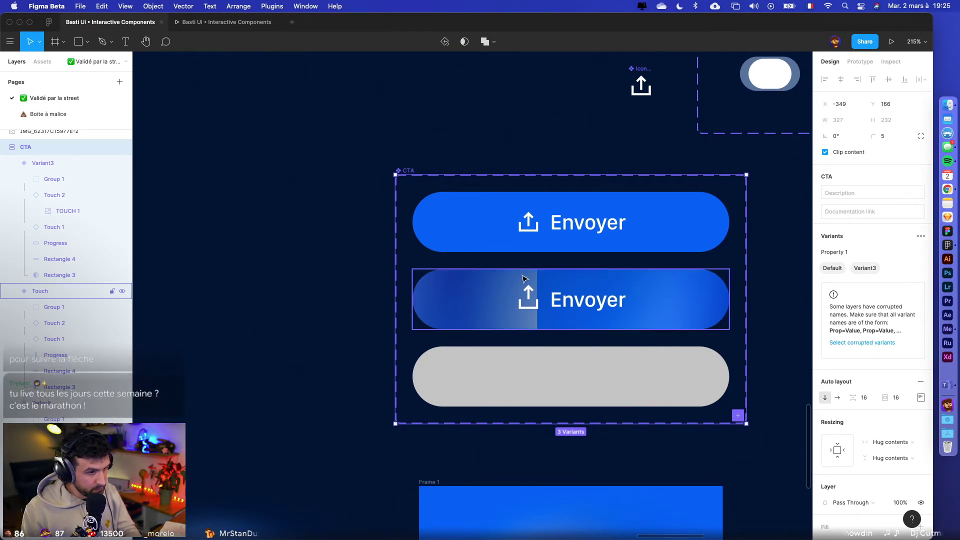
- Resize the Progress layer of the CTA's Touch variant to 13 × 56
click(50, 355)
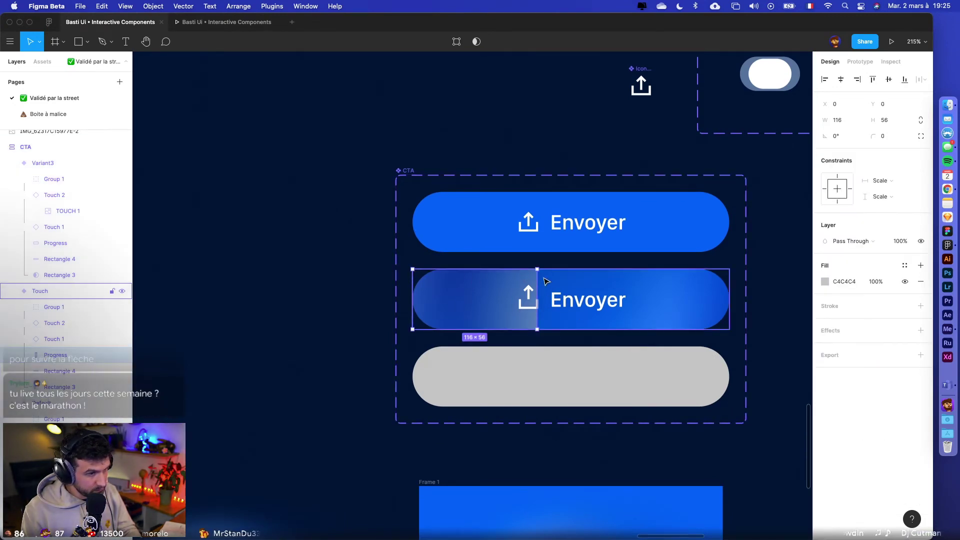
drag(522, 278, 426, 282)
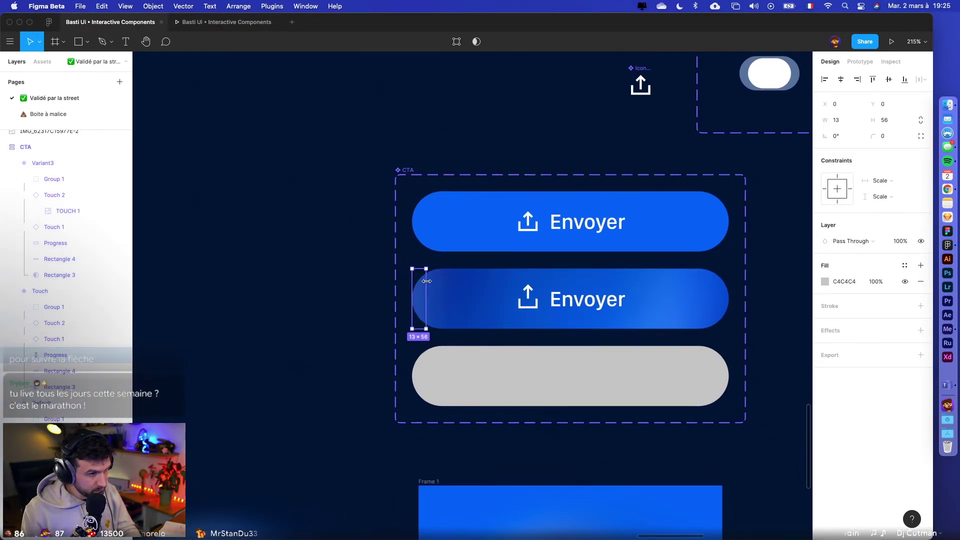
click(521, 167)
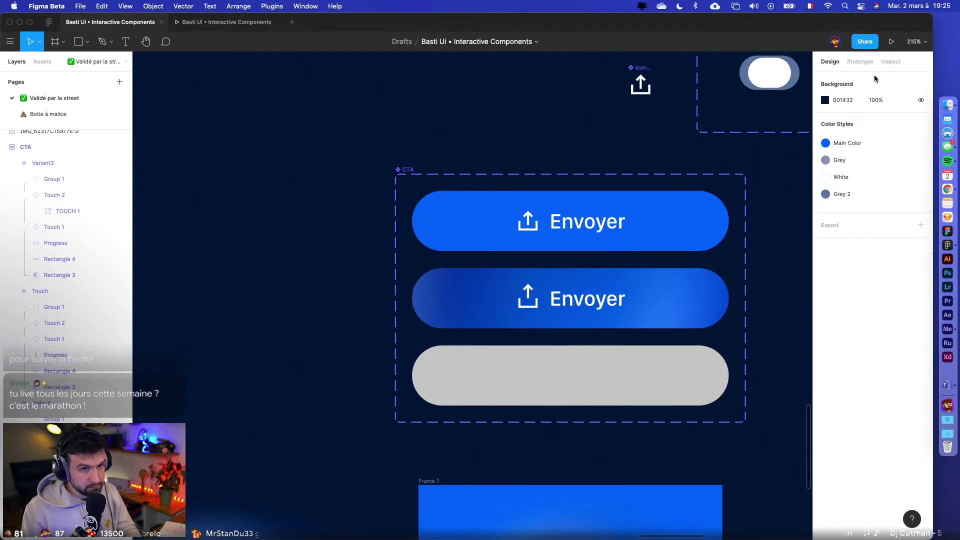
- Test the large button in the prototype again with the narrower Touch progress bar
click(891, 42)
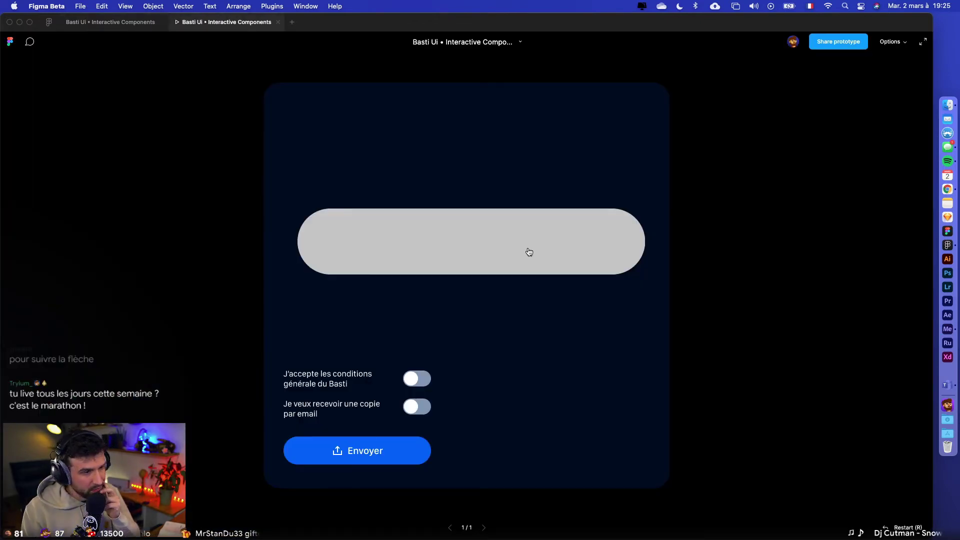
click(455, 268)
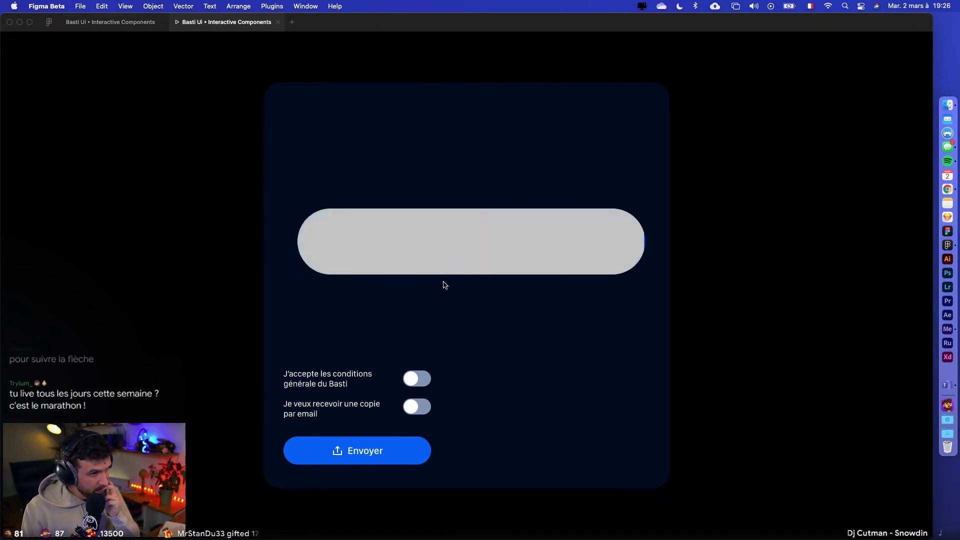
click(100, 22)
- Shrink the Progress layer of Variant3 to 61 × 56, keeping it at the button's left end
click(610, 376)
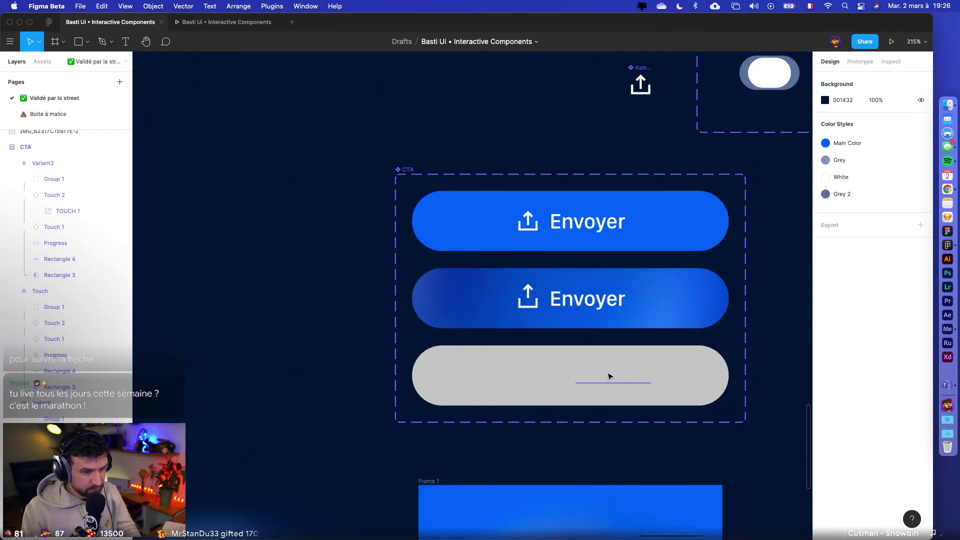
click(609, 376)
click(731, 377)
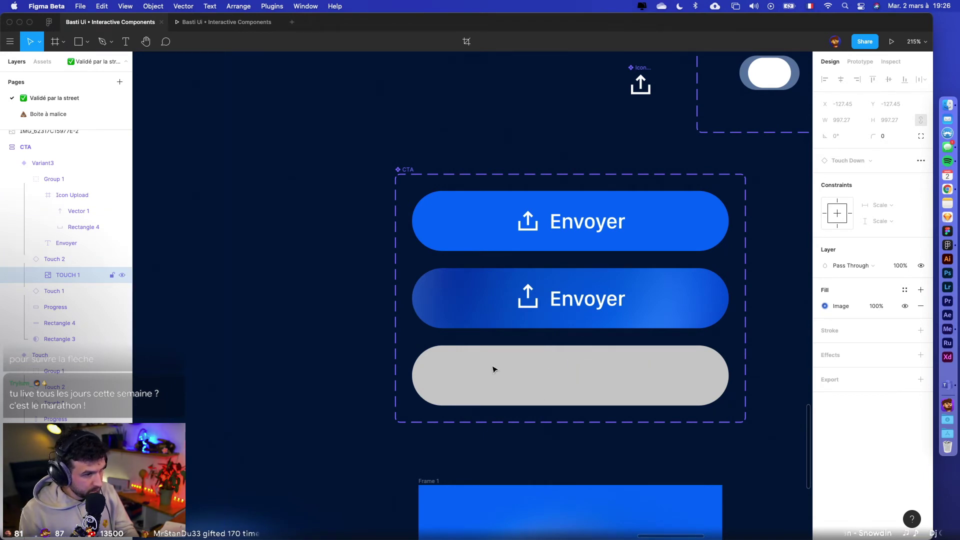
click(59, 164)
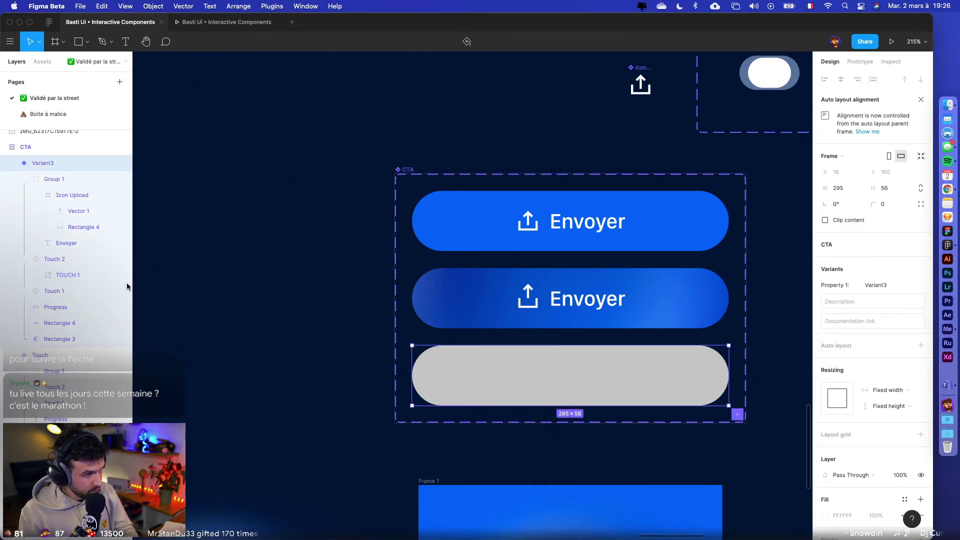
click(80, 307)
drag(729, 375, 474, 370)
scroll(478, 369, down, 5)
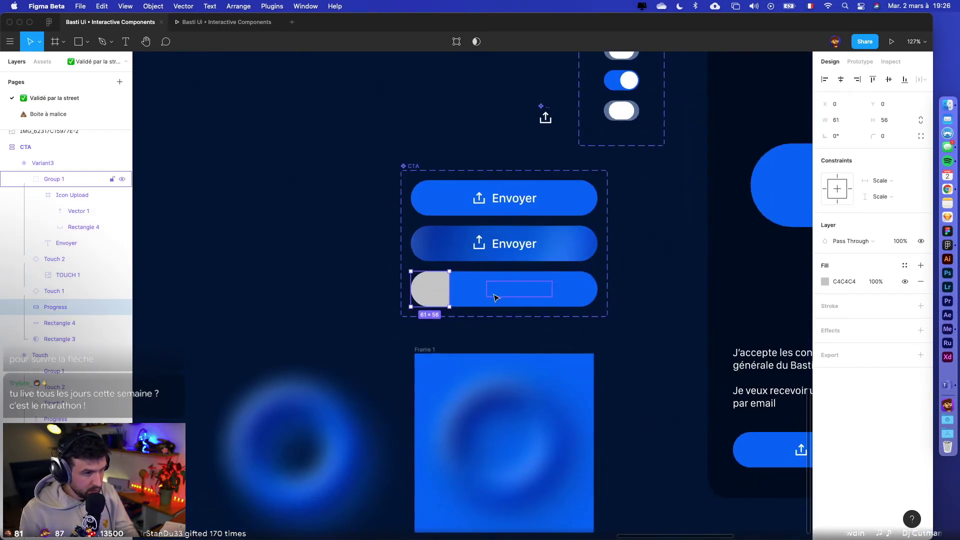
- Duplicate Variant3 inside the CTA component set to create a fourth variant
click(494, 295)
key(Escape)
key(super+d)
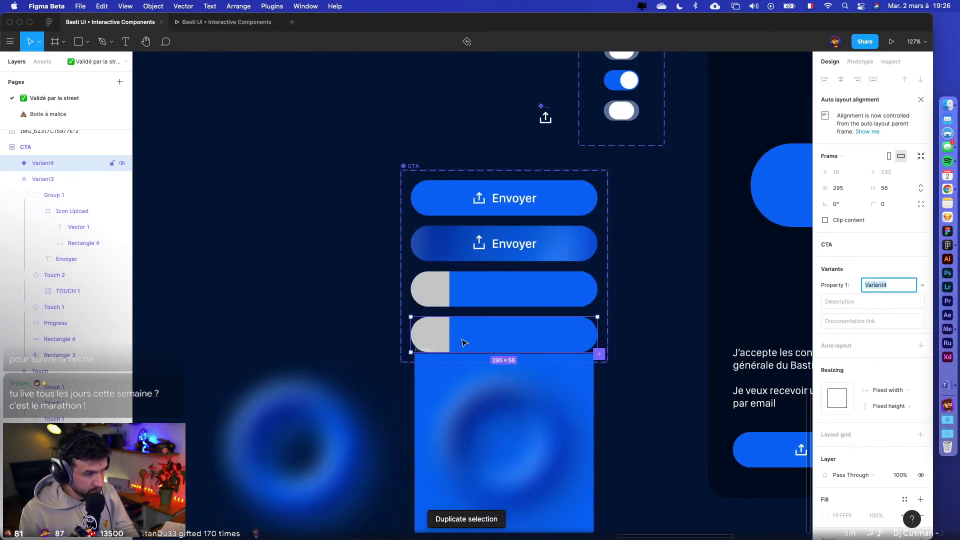
drag(450, 336, 444, 400)
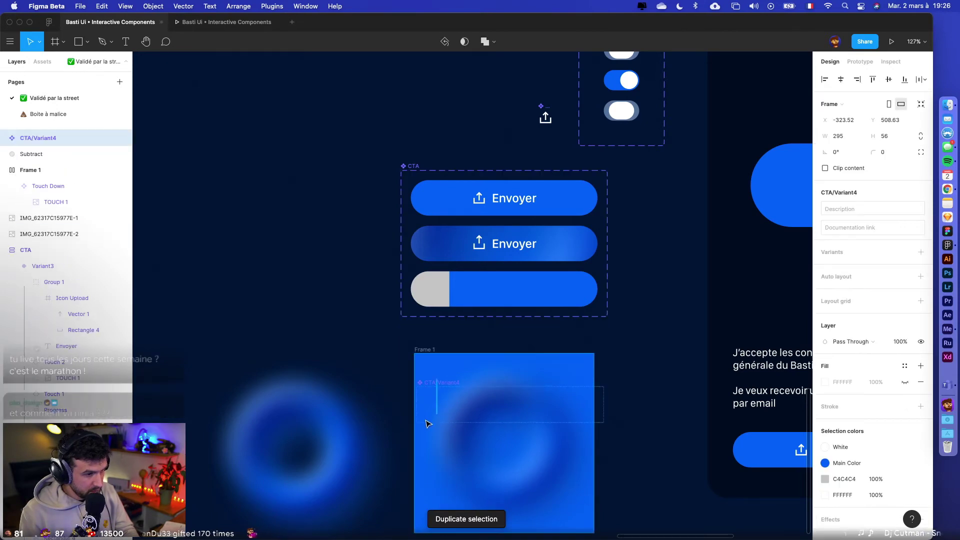
key(super+z)
key(super+z)
key(super+z)
key(super+z)
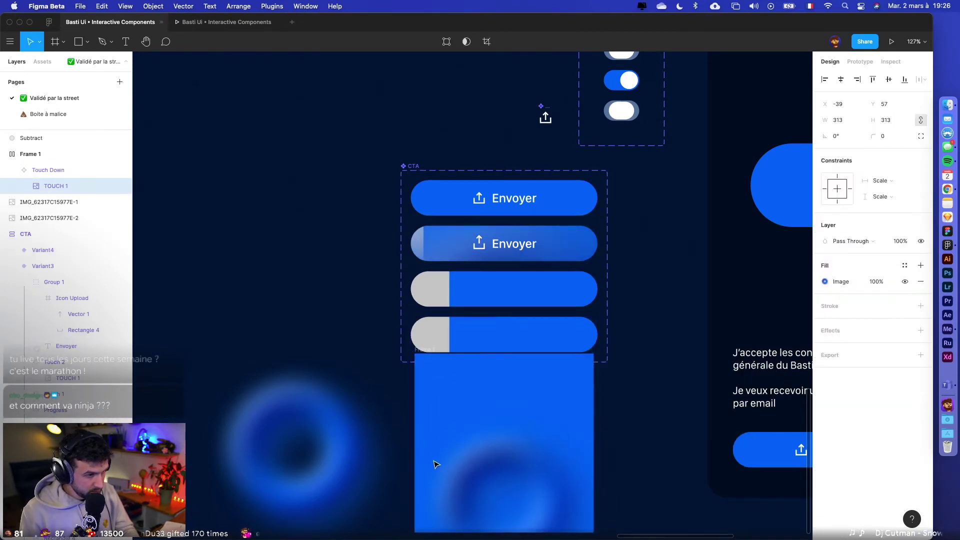
click(411, 375)
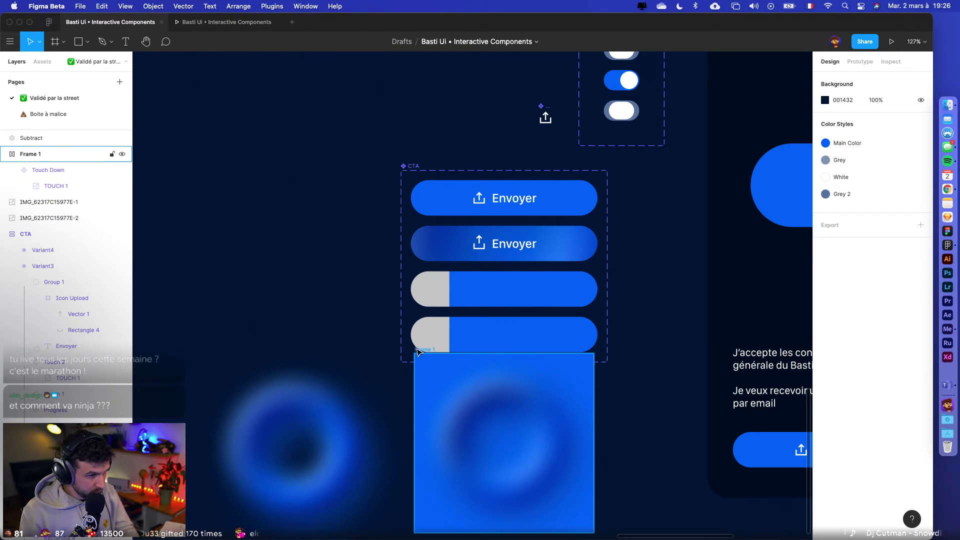
- Hide the Touch 2 and Touch 1 layers in Variant4 and stretch its Progress layer across the full button width
click(418, 350)
click(448, 334)
scroll(447, 332, up, 5)
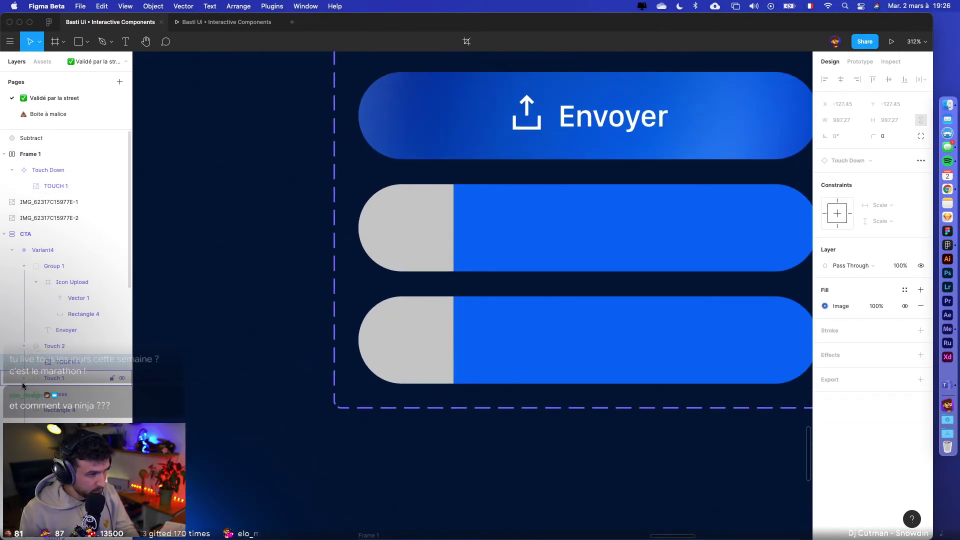
double_click(421, 331)
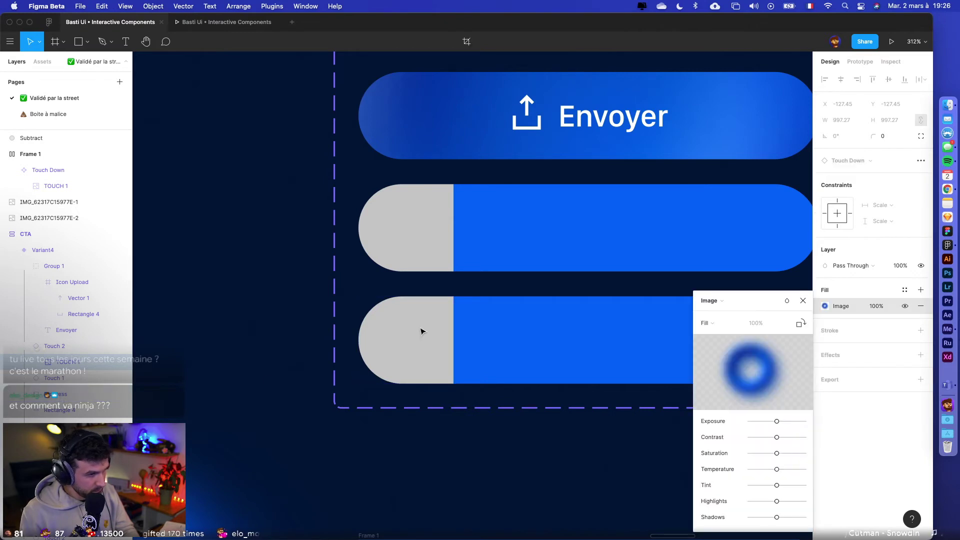
key(Escape)
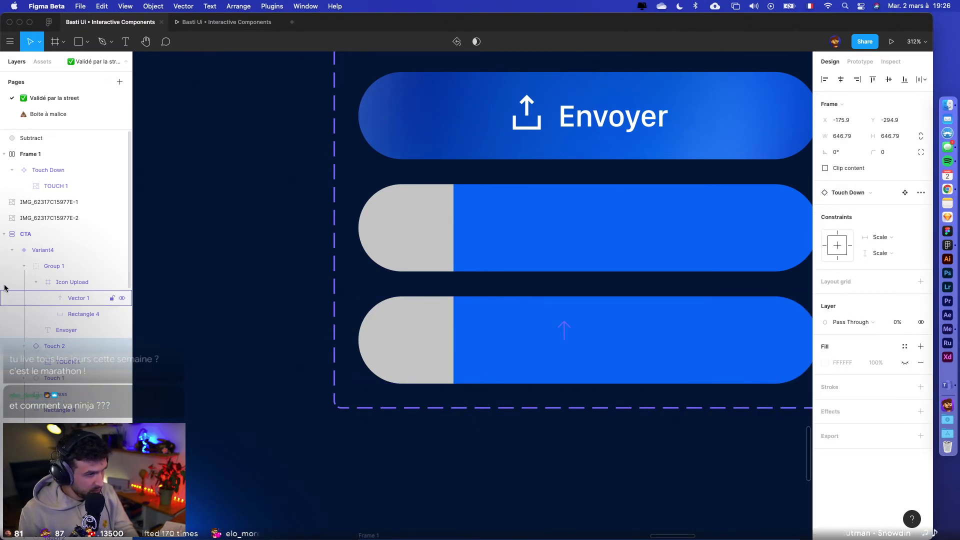
click(26, 347)
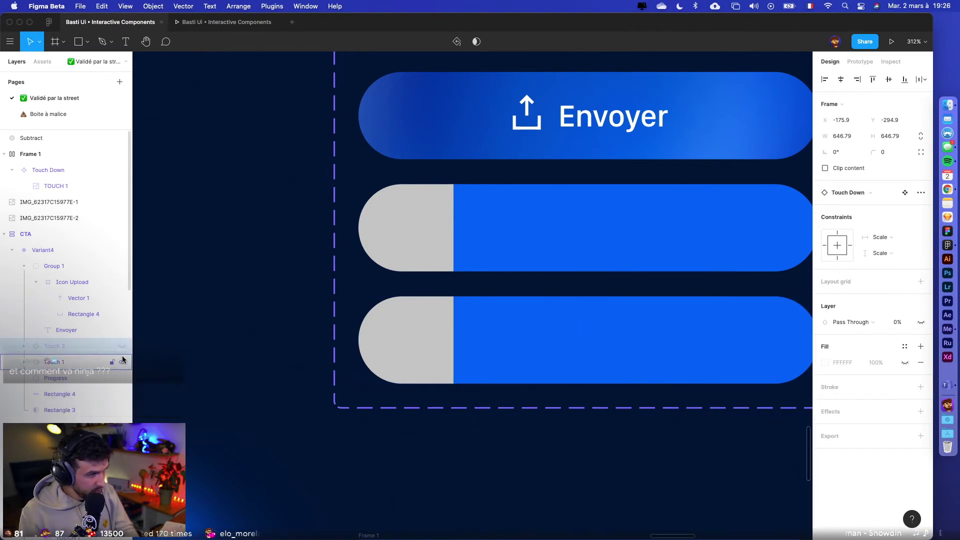
click(60, 410)
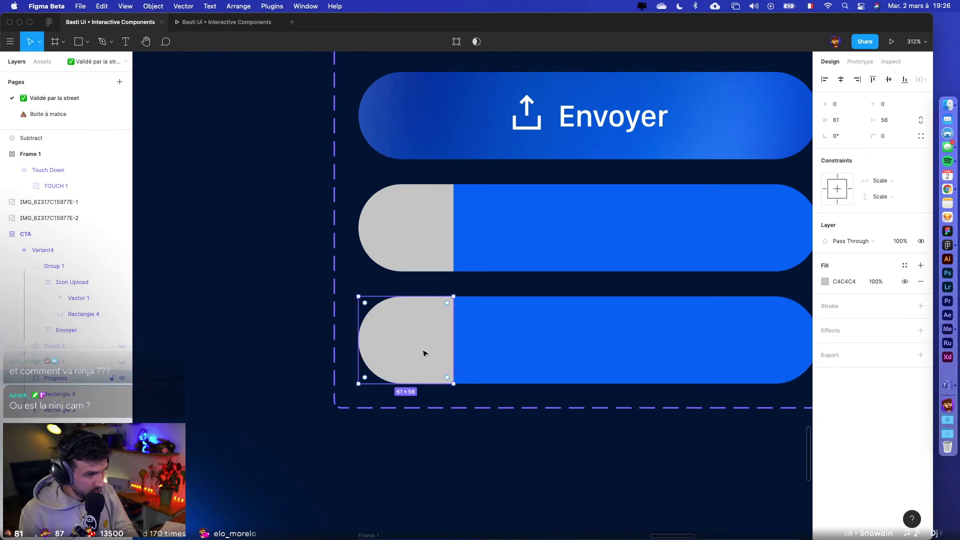
drag(453, 334, 702, 307)
- Redirect Variant3's prototype interaction so that it changes to Variant4 instead of Default
click(702, 250)
scroll(702, 250, down, 3)
click(860, 61)
scroll(610, 223, right, 3)
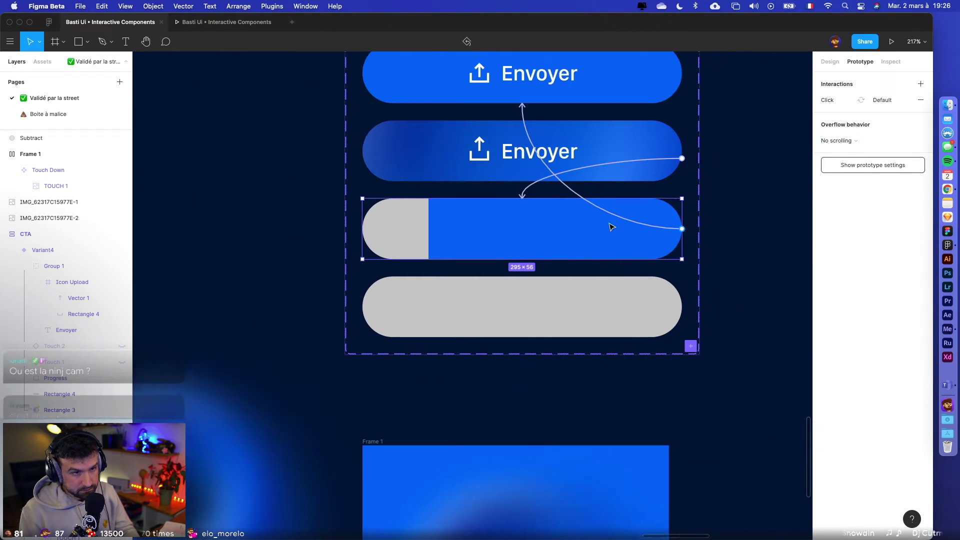
drag(503, 123, 601, 294)
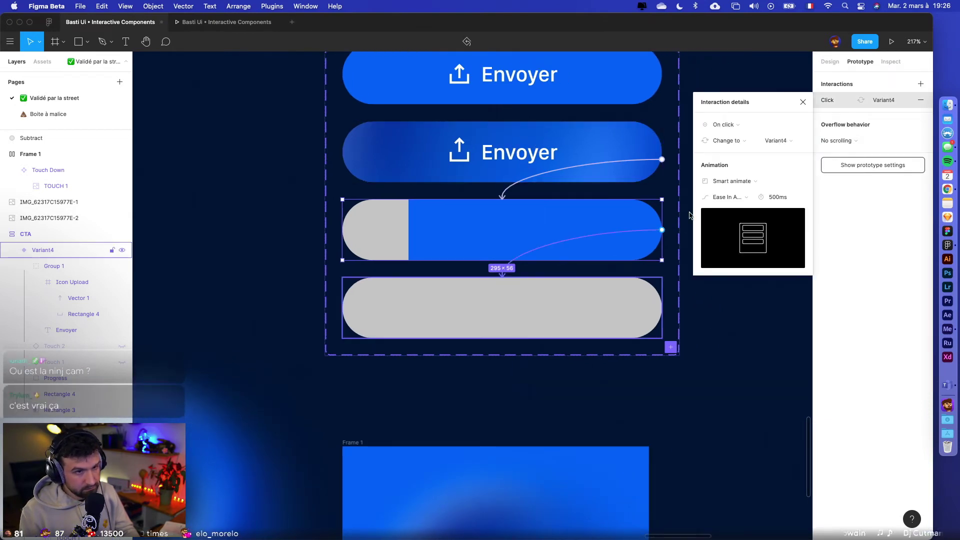
- Set the Variant3 to Variant4 interaction to trigger after a 1 ms delay, with a Smart animate duration of 200 ms
click(724, 124)
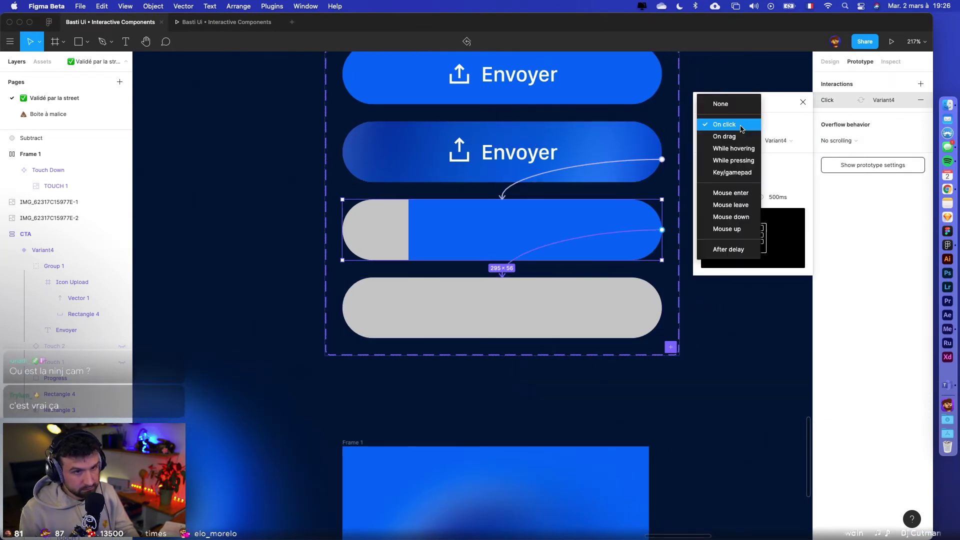
click(726, 249)
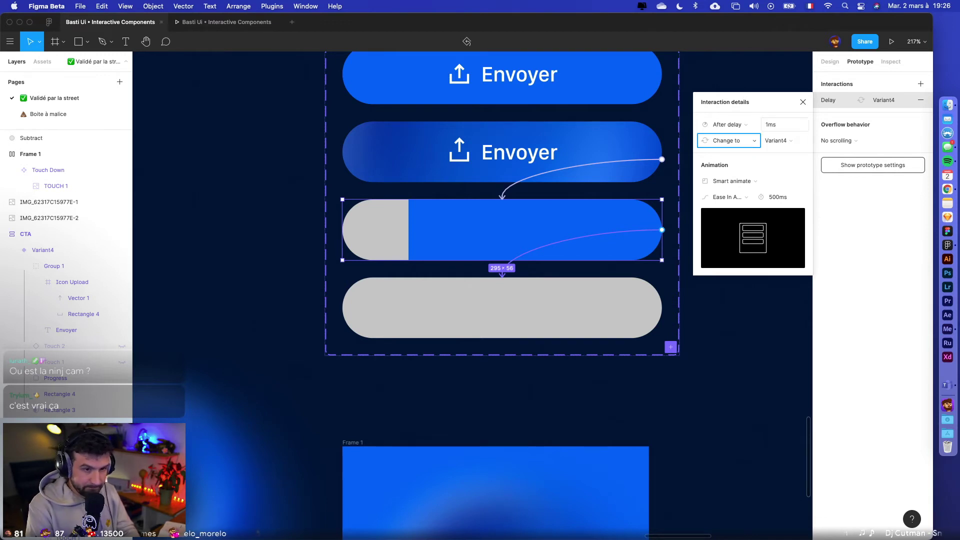
key(Tab)
key(Tab)
key(Tab)
key(Tab)
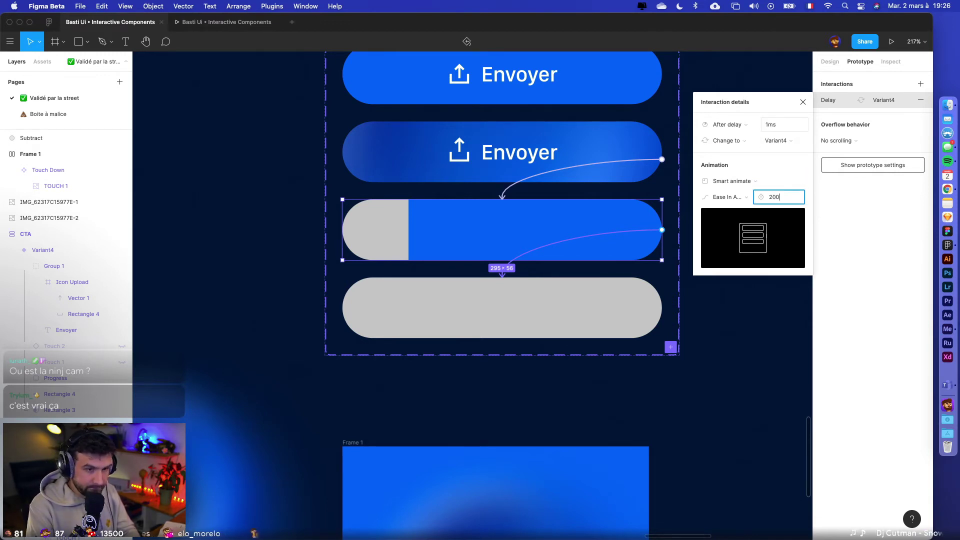
click(720, 396)
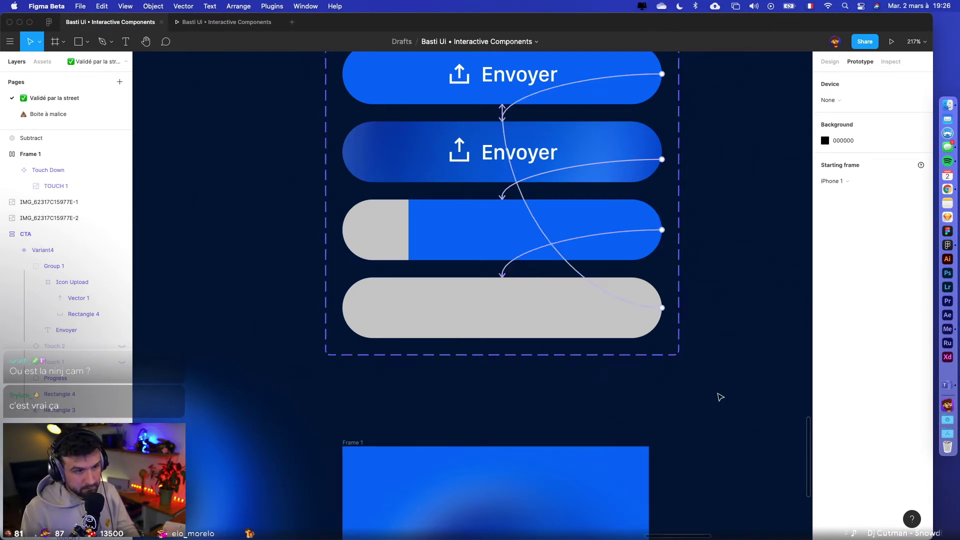
- Close and relaunch the prototype preview and trigger the large button to test the sequence through all four variants
scroll(720, 396, up, 3)
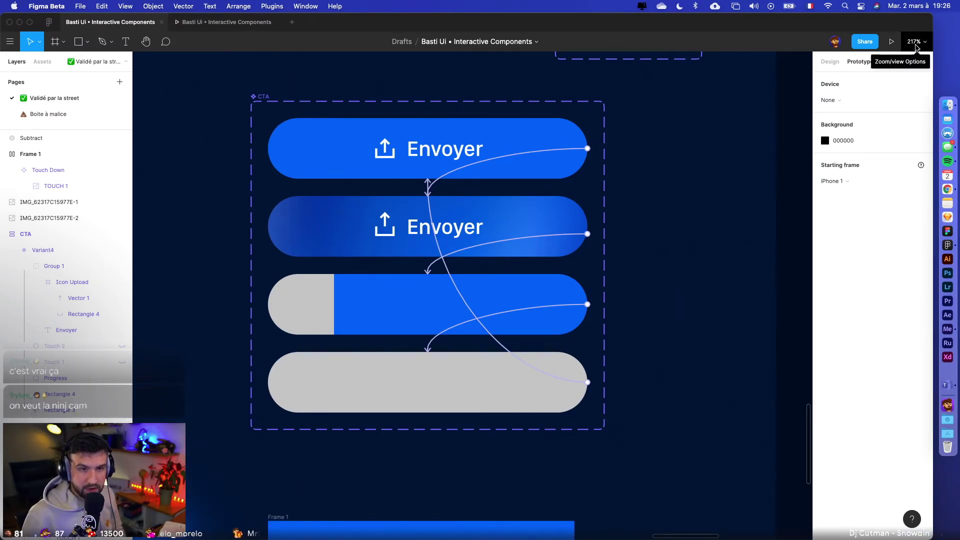
click(885, 46)
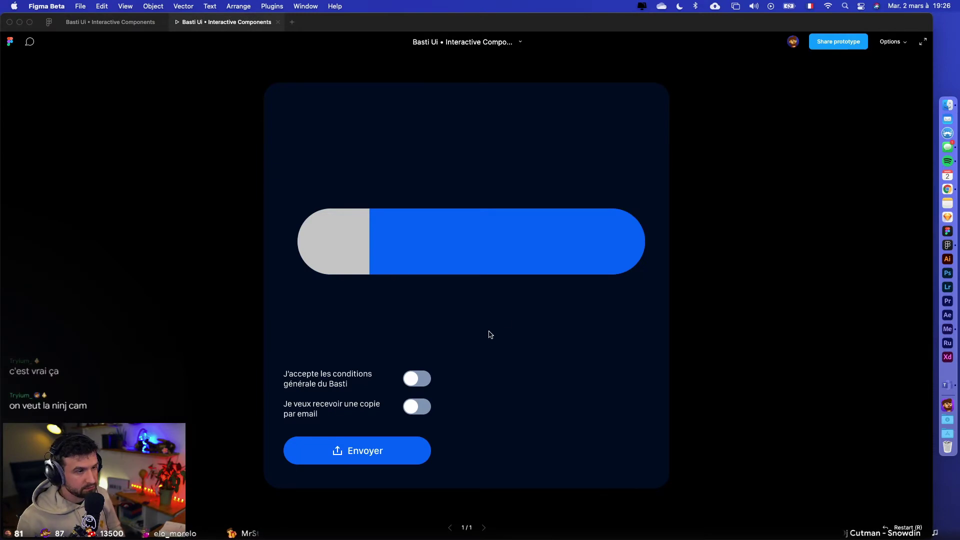
click(405, 235)
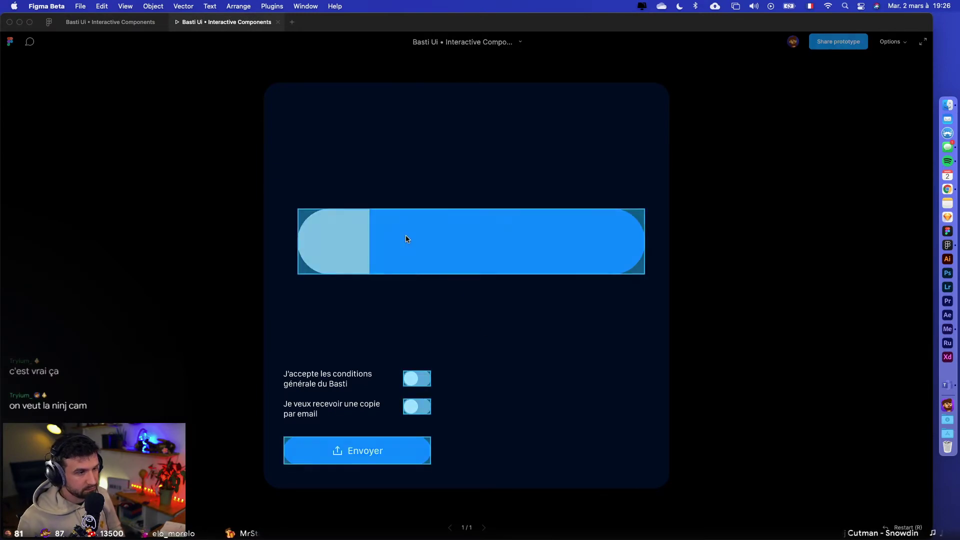
click(278, 23)
click(891, 45)
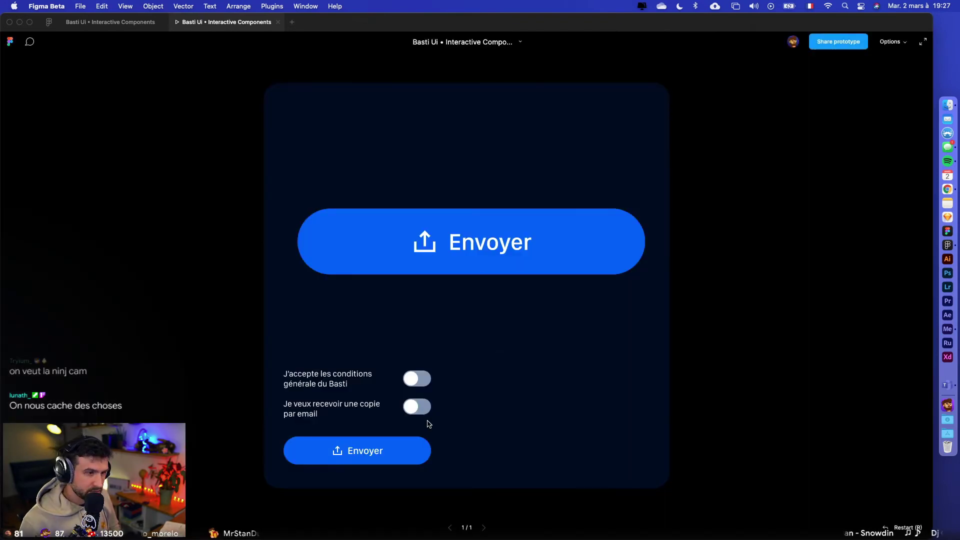
click(476, 237)
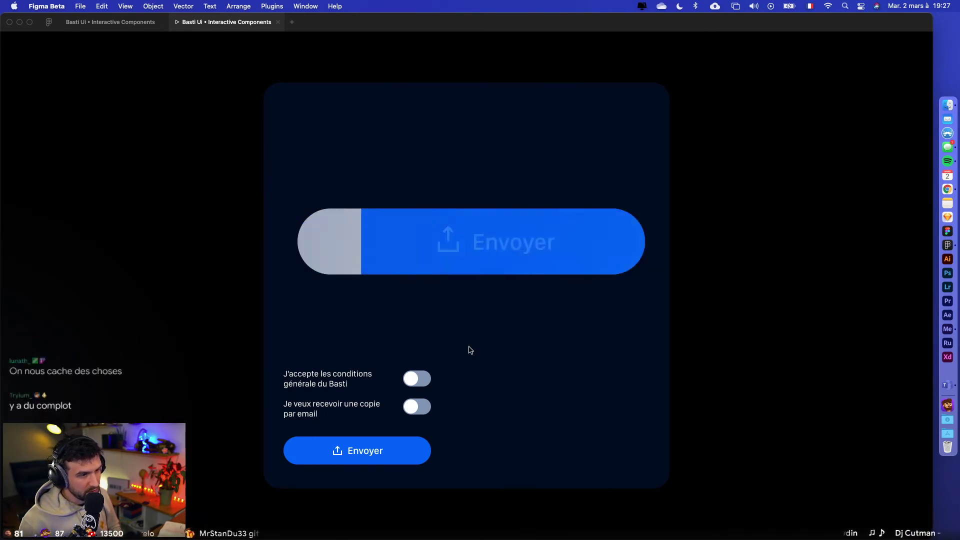
click(126, 25)
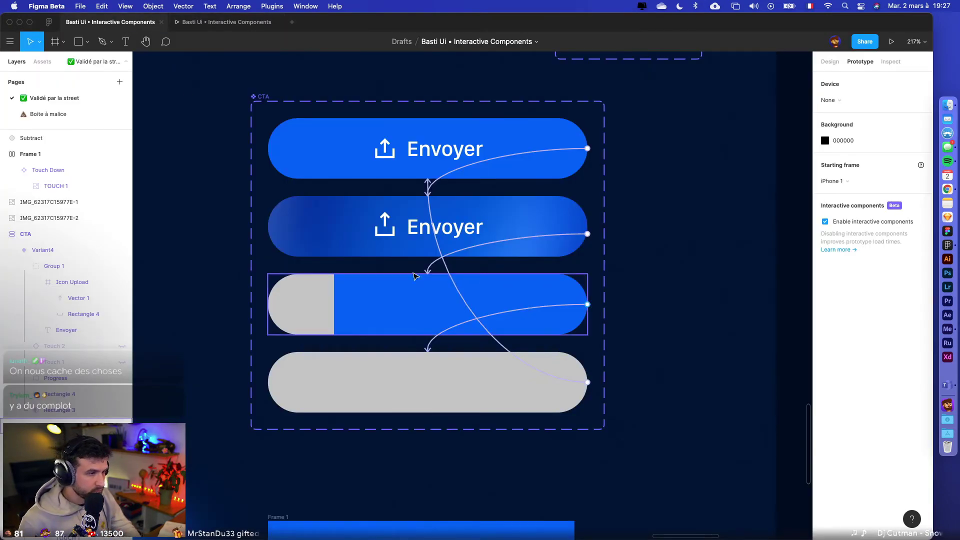
- Check the easing used by the Touch variant's delayed change to Variant3
click(457, 253)
click(740, 147)
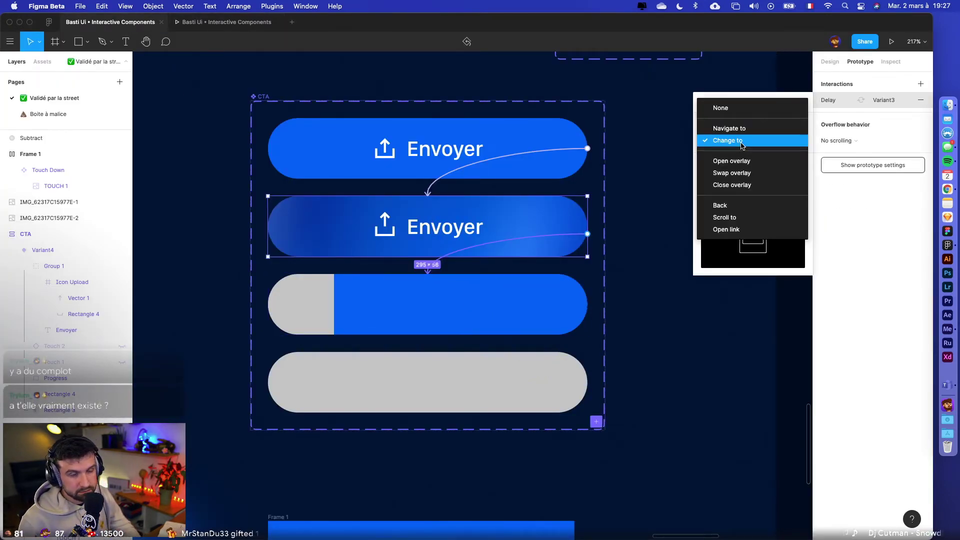
click(740, 145)
click(738, 197)
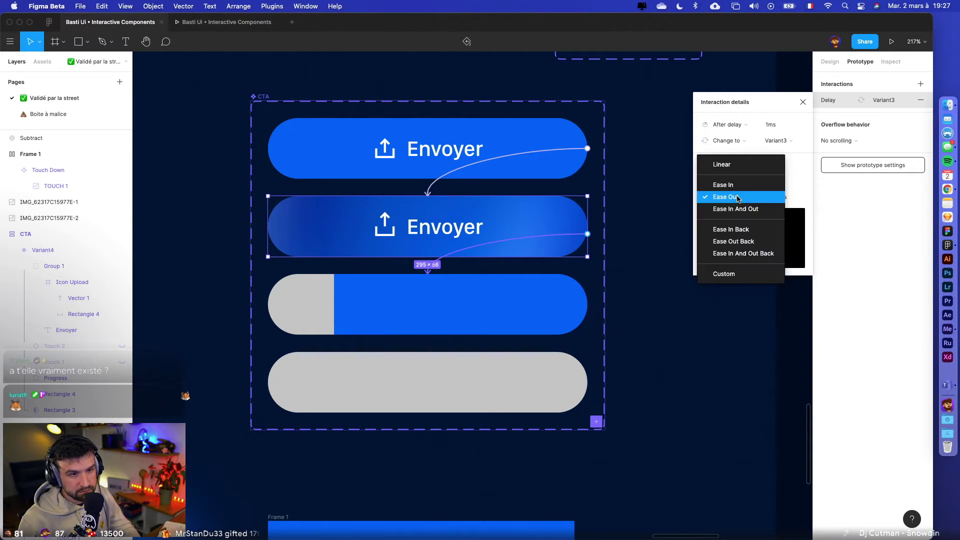
click(350, 393)
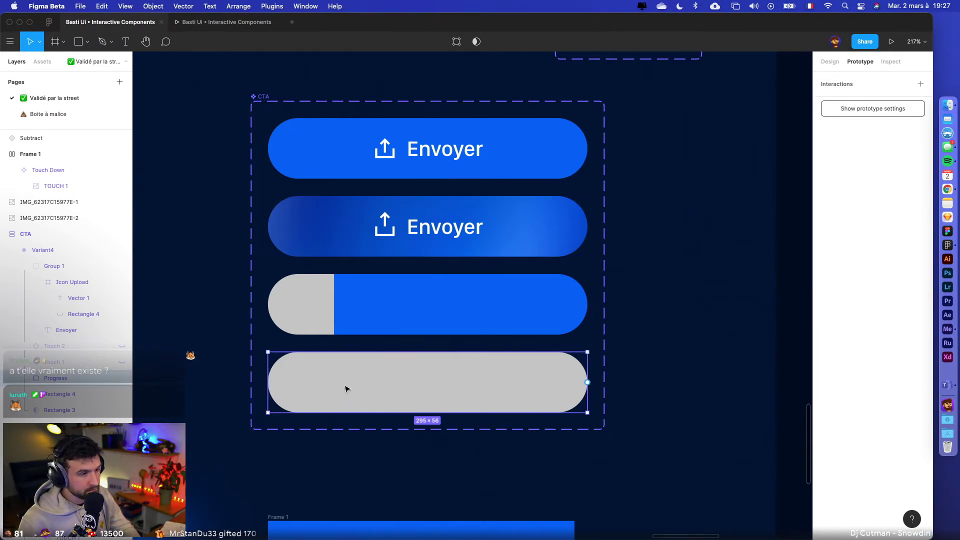
click(409, 309)
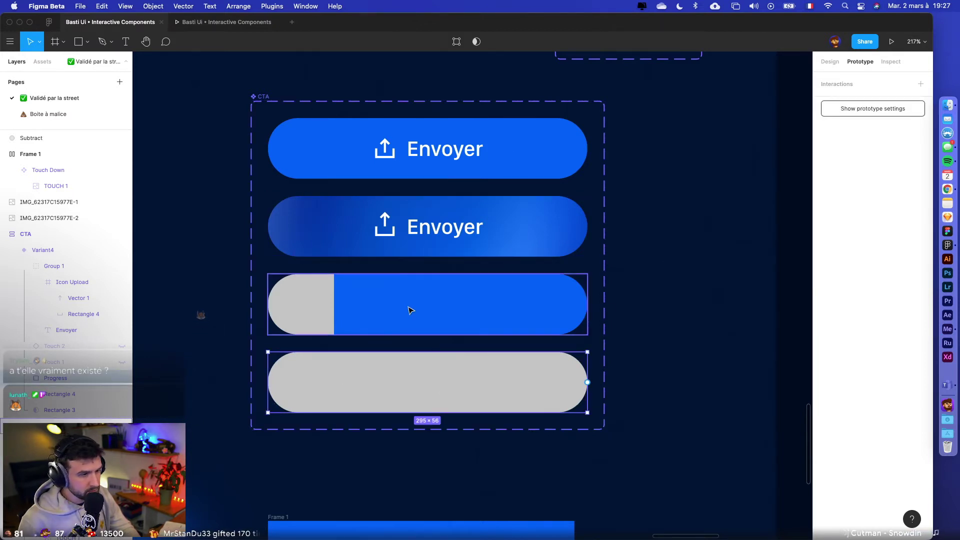
- Give the Variant3 to Variant4 transition a Custom easing curve of 0.6, 0.01, 0.58, 1 and a duration of 1000 ms
click(555, 308)
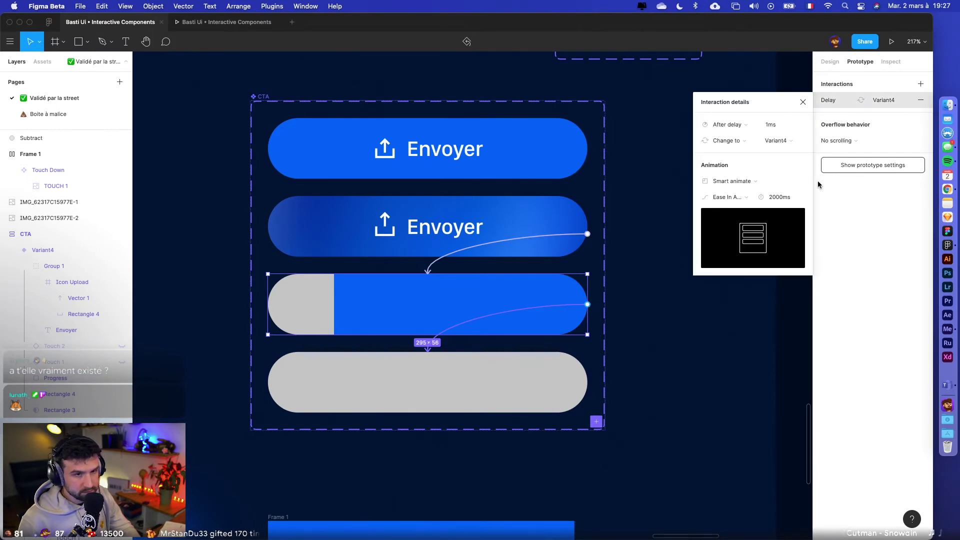
click(738, 197)
click(742, 197)
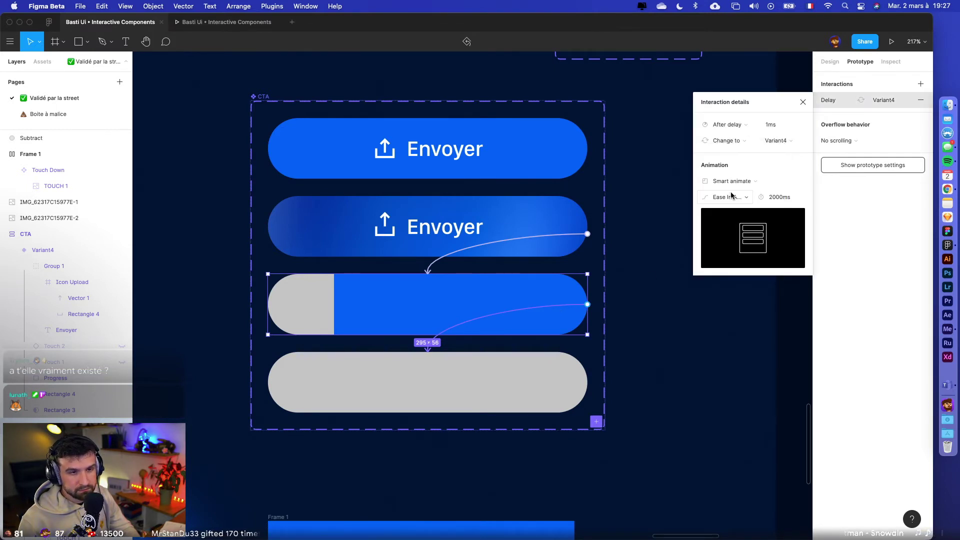
click(731, 196)
click(729, 262)
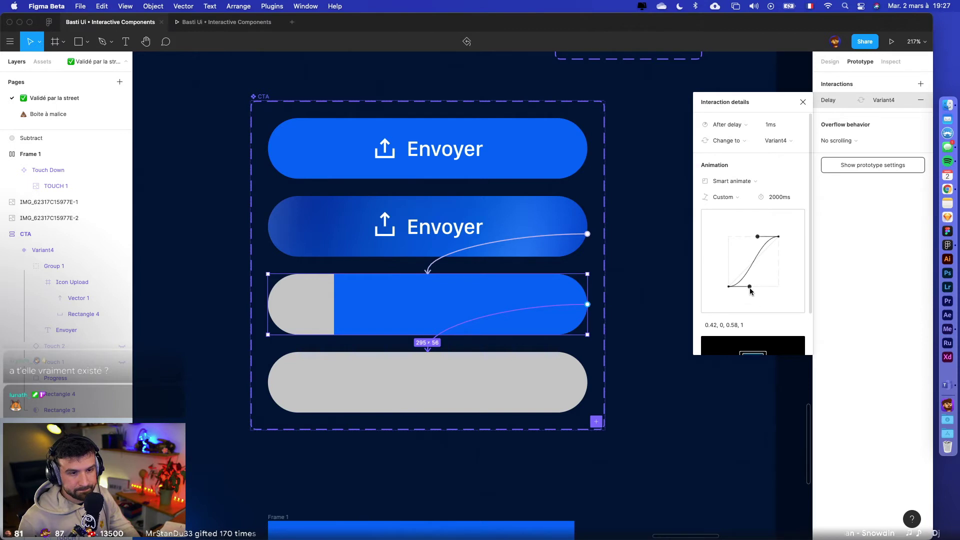
drag(756, 290, 759, 287)
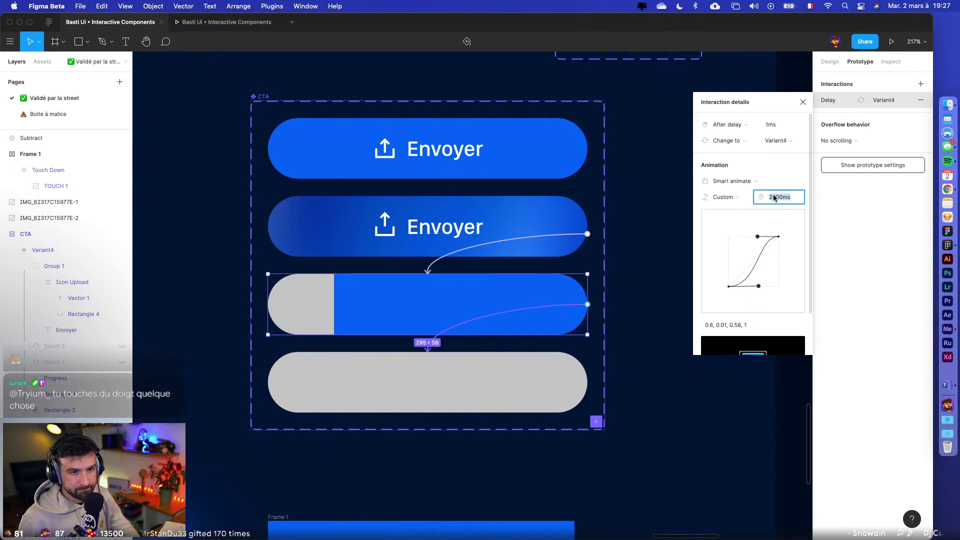
text(1000)
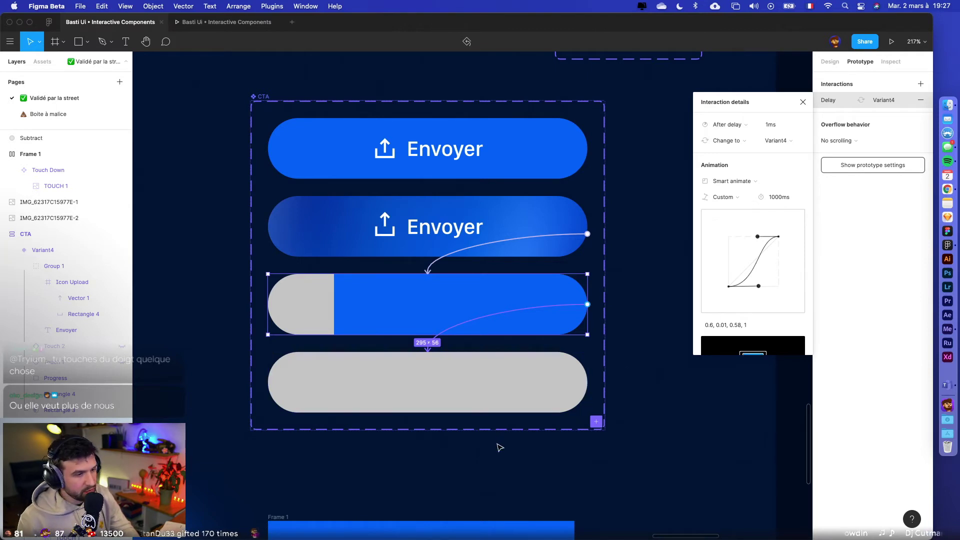
- Apply the Main Color style to the fill of Variant4's Progress layer
super+click(470, 381)
click(383, 368)
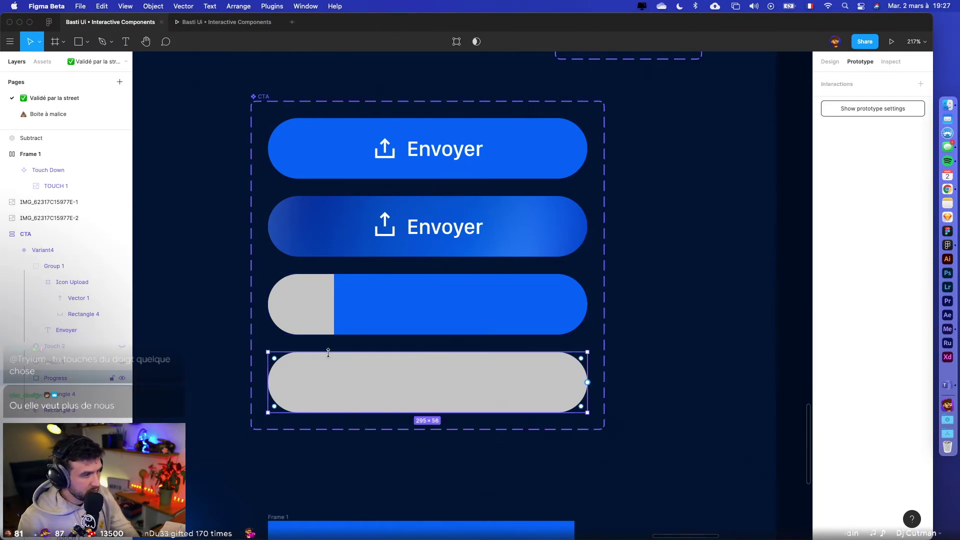
click(830, 62)
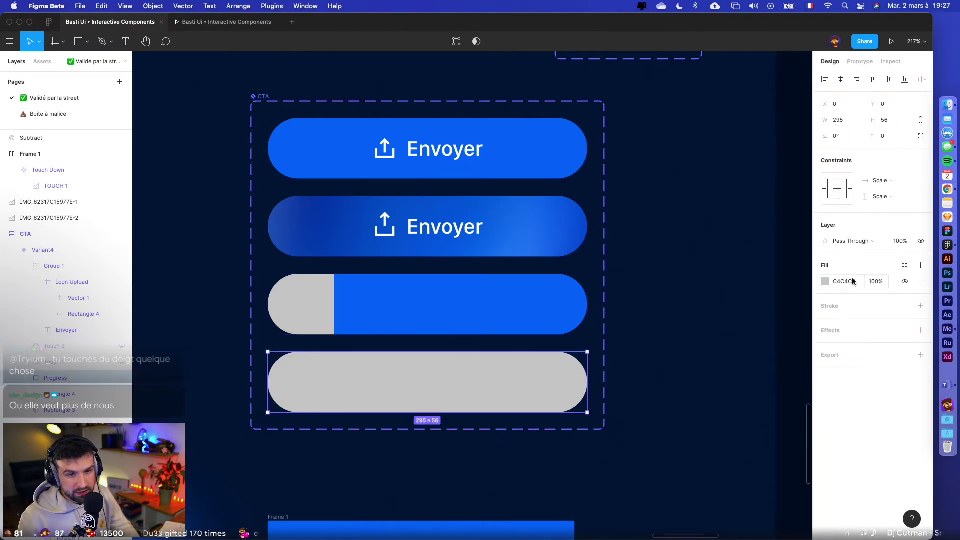
click(903, 266)
click(833, 326)
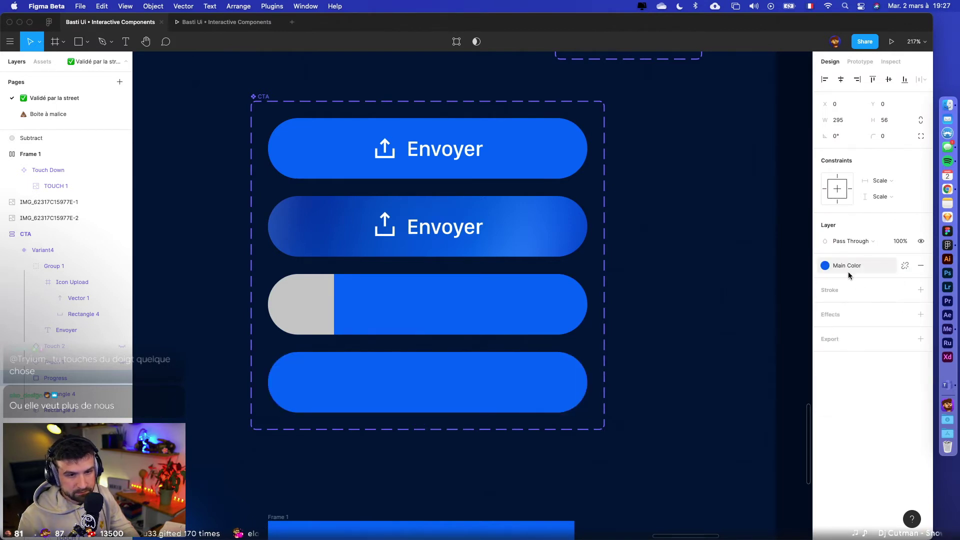
- Try the Overlay and Lighten blend modes on Variant4's Progress layer and settle on Multiply
click(852, 241)
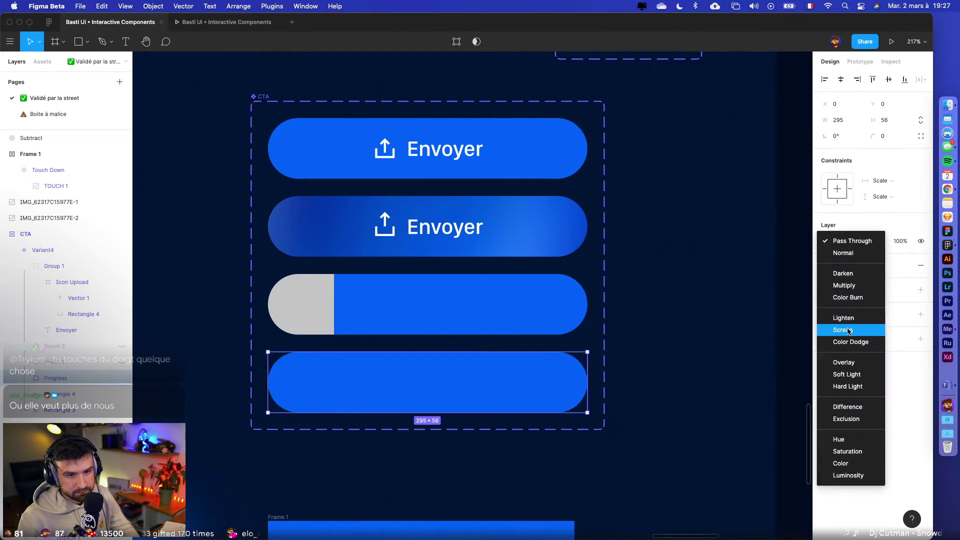
click(847, 363)
click(837, 248)
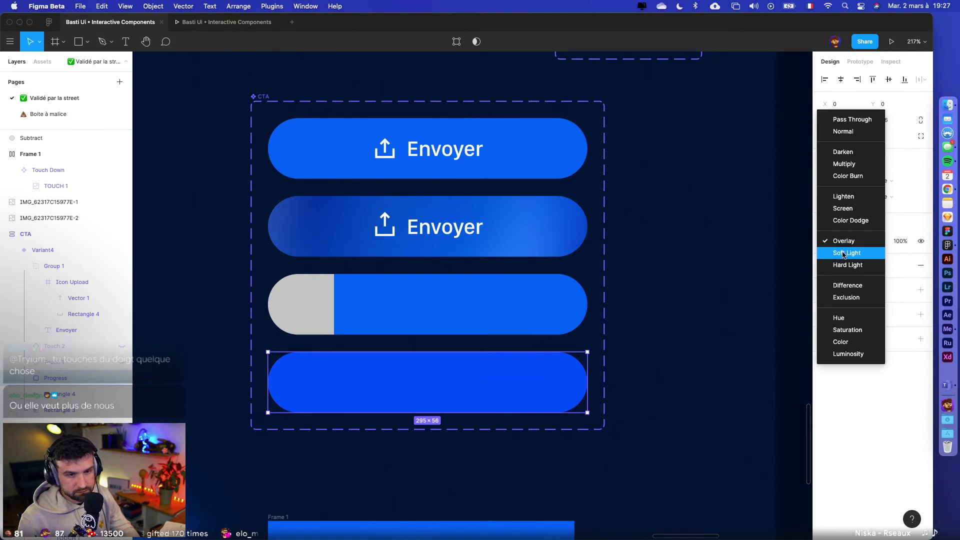
click(845, 201)
click(844, 241)
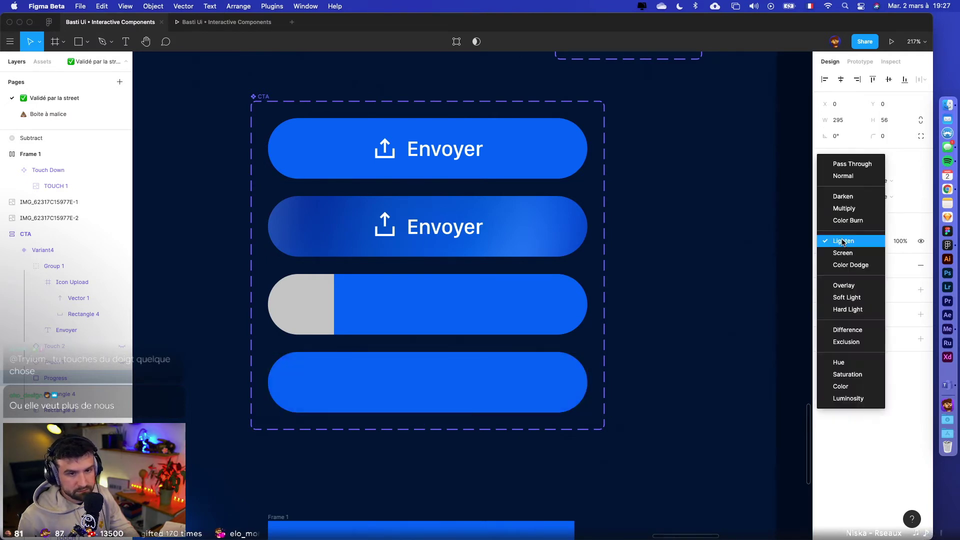
click(845, 206)
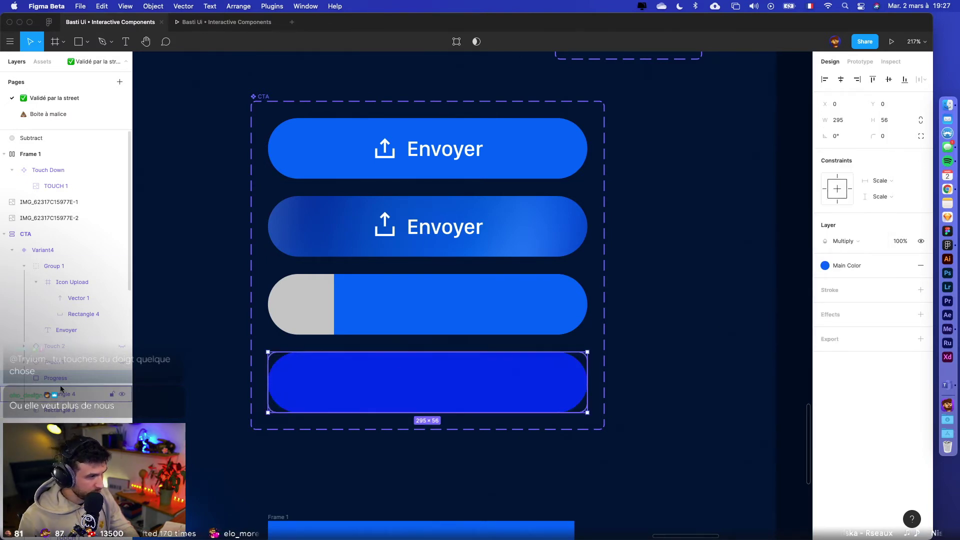
- Give the Progress layers in Variant3 and the Touch variant the same Main Color fill and Multiply blend mode
click(290, 307)
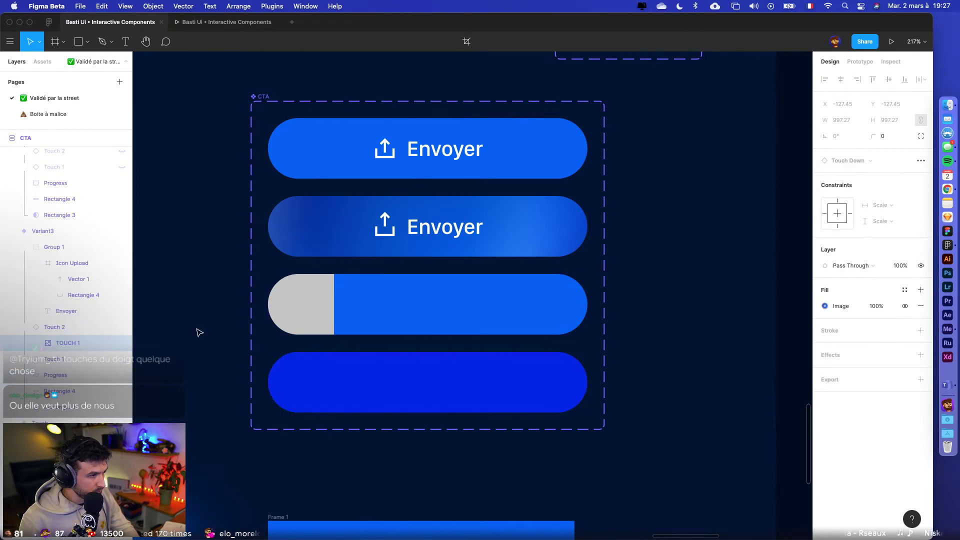
click(58, 372)
click(315, 234)
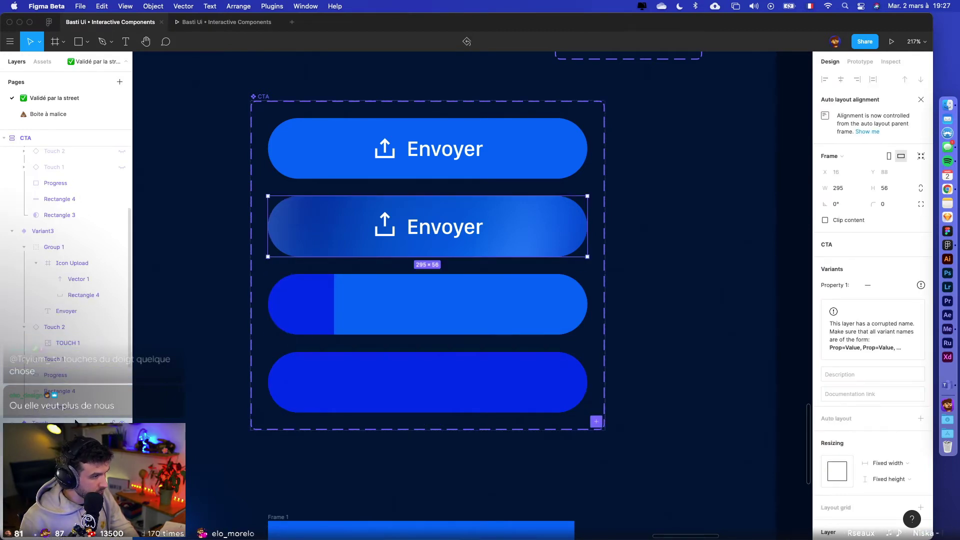
click(279, 226)
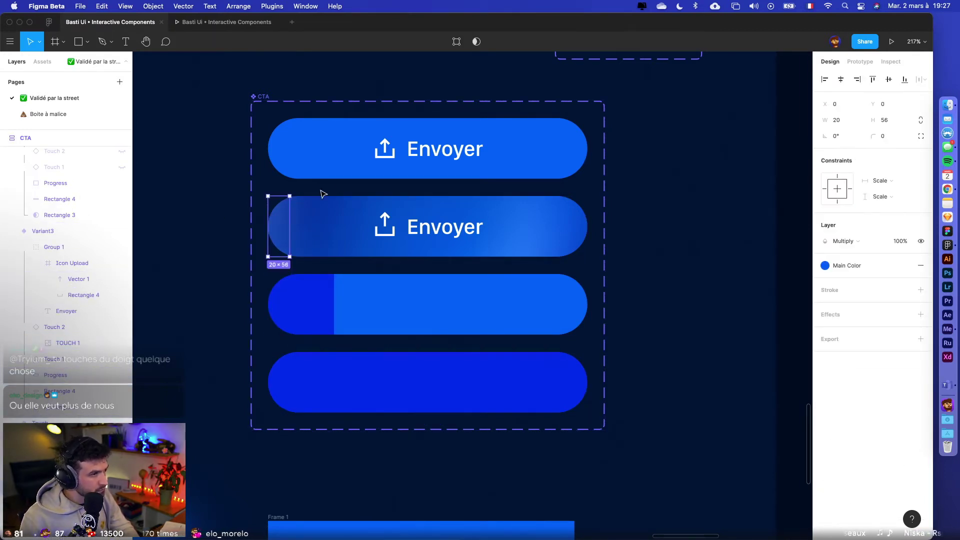
click(330, 172)
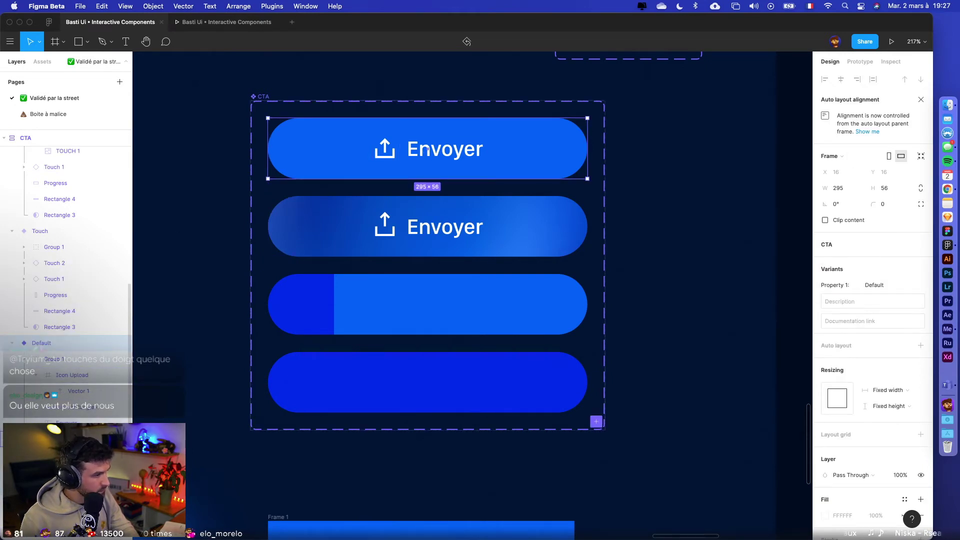
- Run the prototype preview to test the recoloured progress animation on the large button, and return to the design file
click(712, 311)
scroll(711, 310, down, 3)
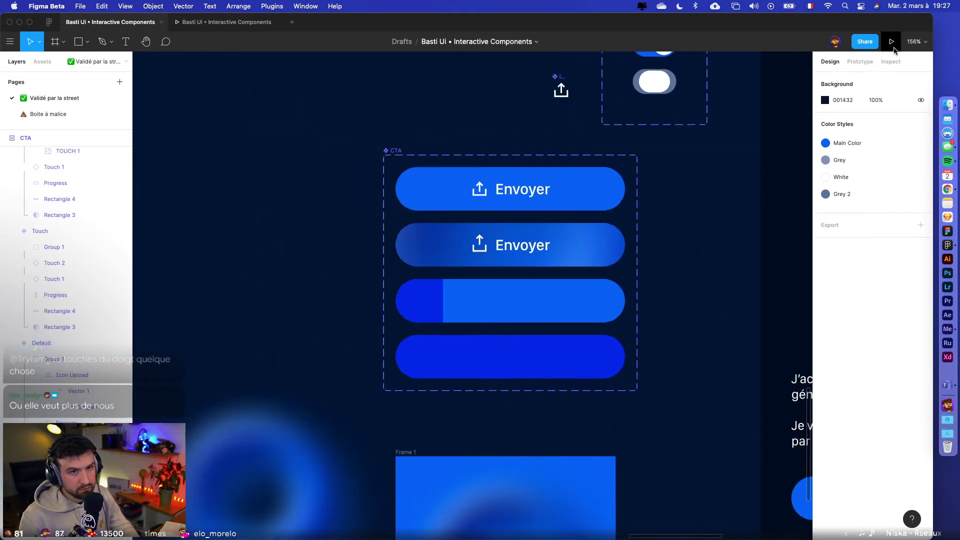
click(892, 43)
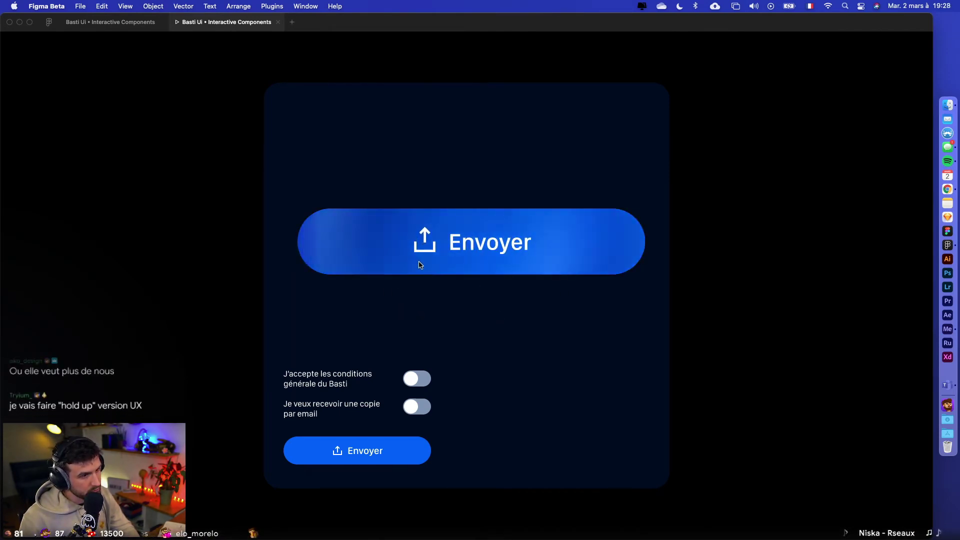
key(ctrl+Tab)
- Center Variant3's transparent Group 1 horizontally within the button and replay the animation in the prototype preview
click(537, 303)
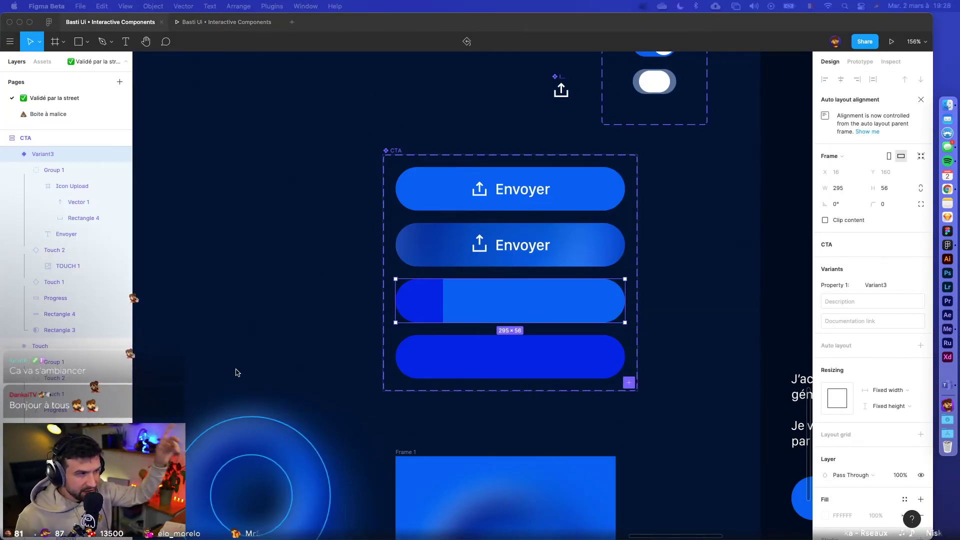
click(41, 173)
click(25, 171)
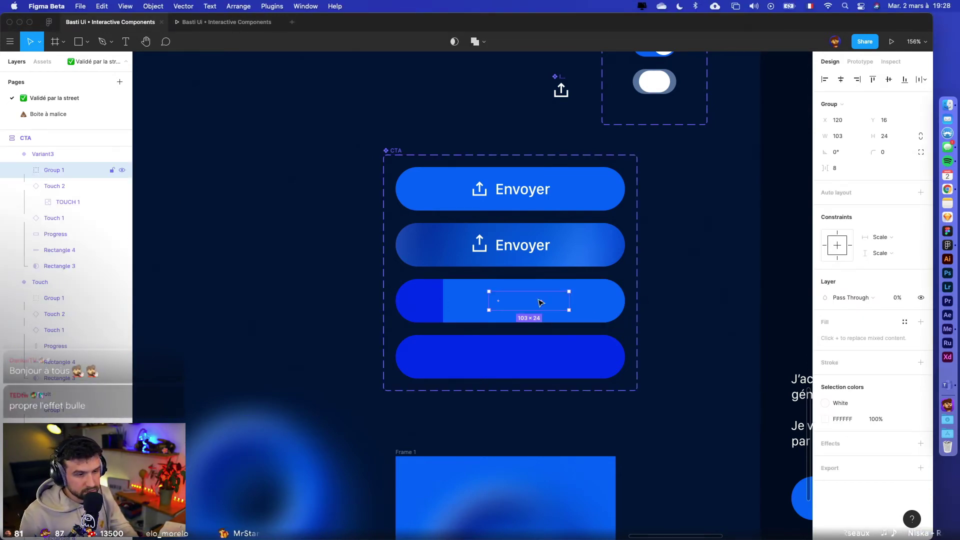
click(841, 79)
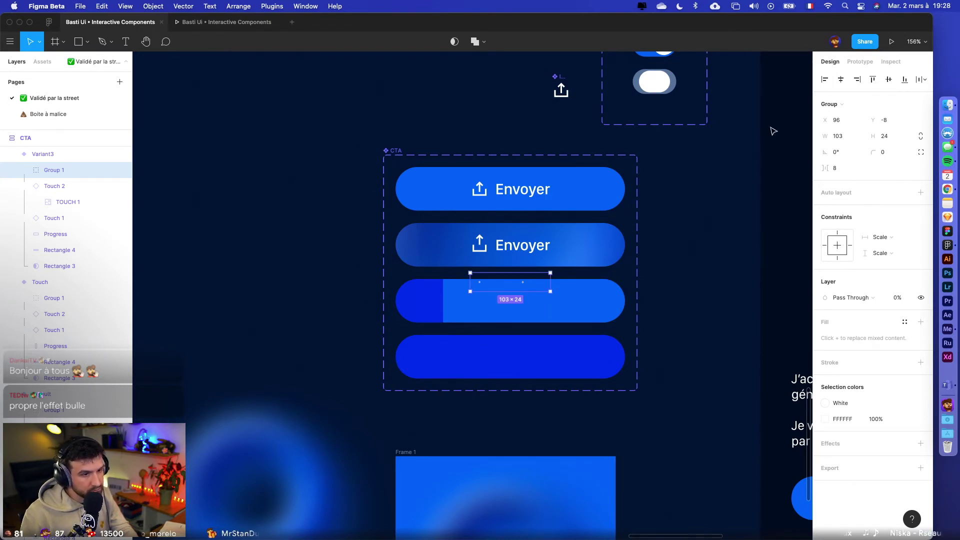
click(891, 44)
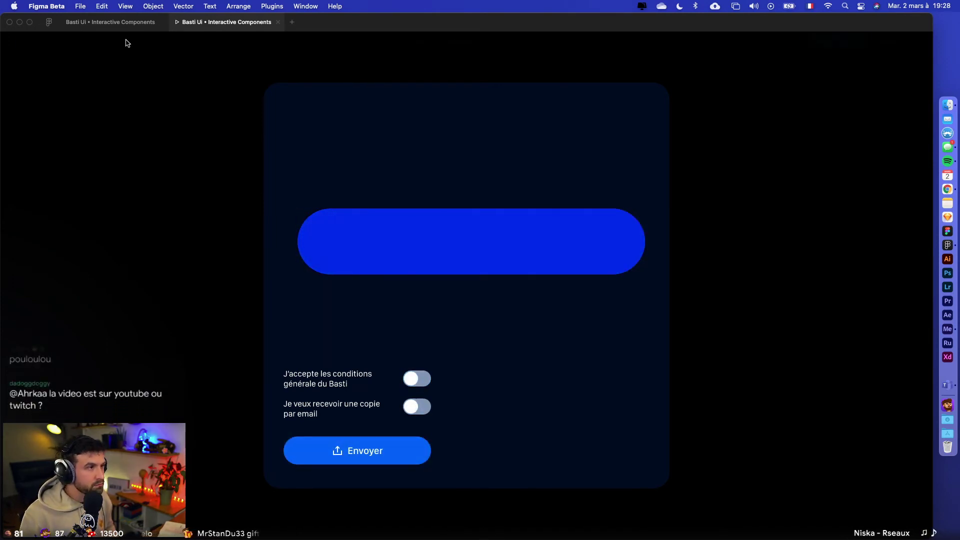
click(120, 22)
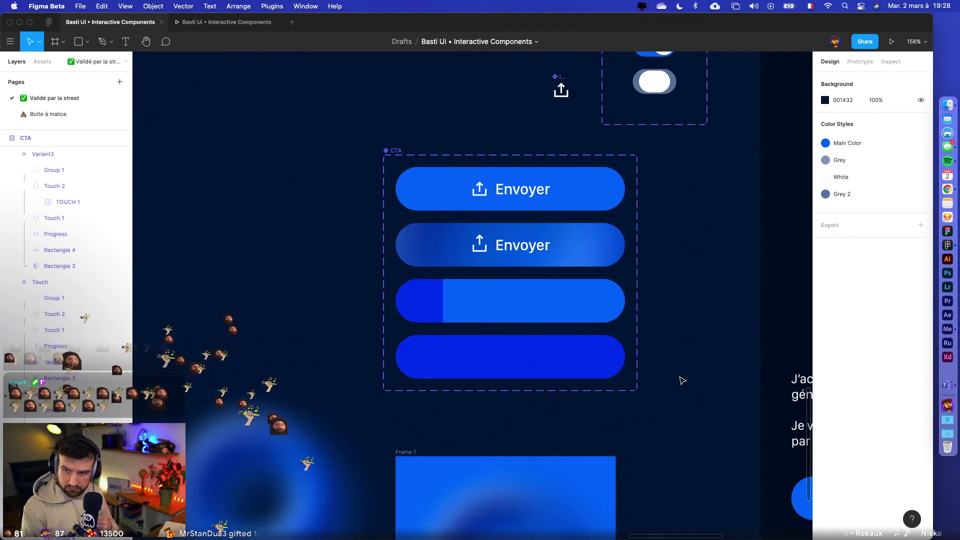
- Duplicate Variant4 to add a fifth variant to the CTA component set
click(530, 368)
key(super+d)
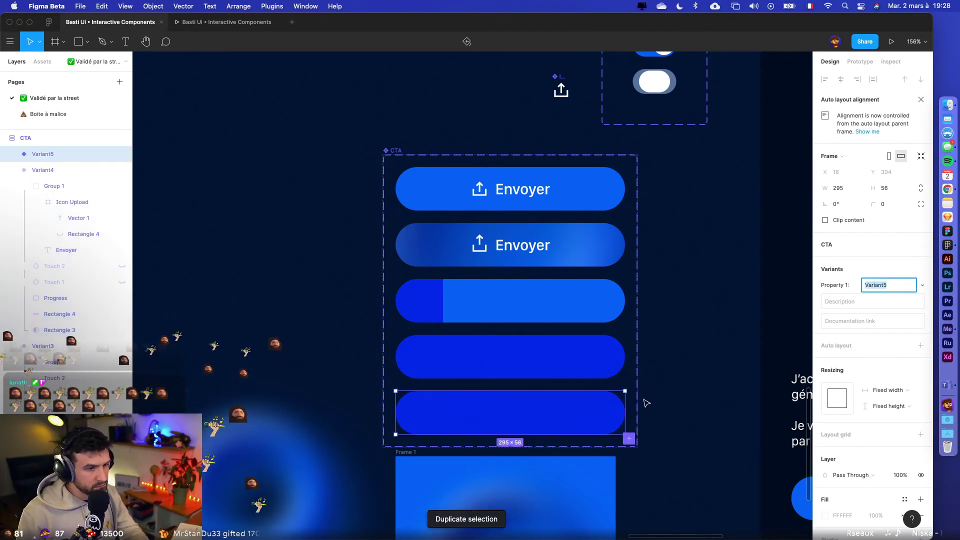
click(679, 390)
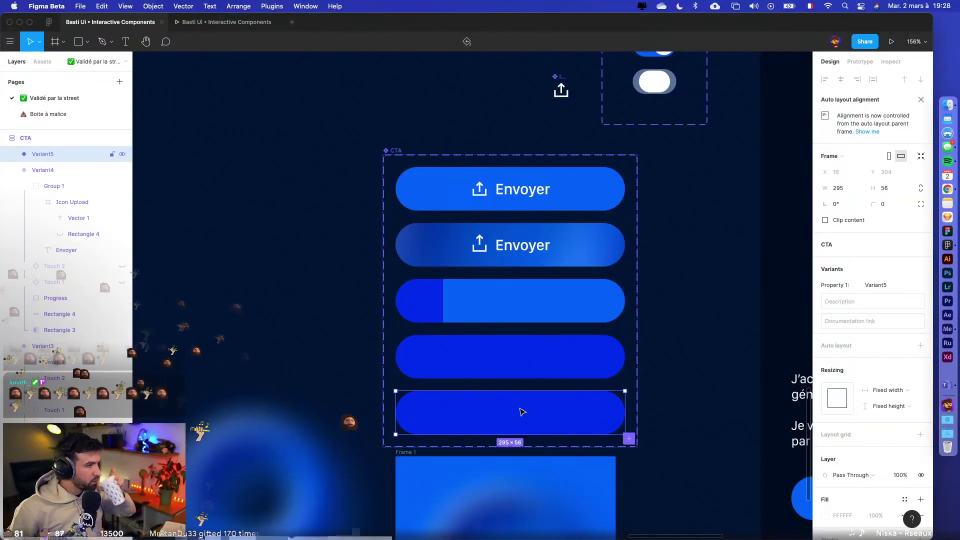
- Center the icon and label group horizontally in Variant5 and set its opacity to 100%
double_click(528, 357)
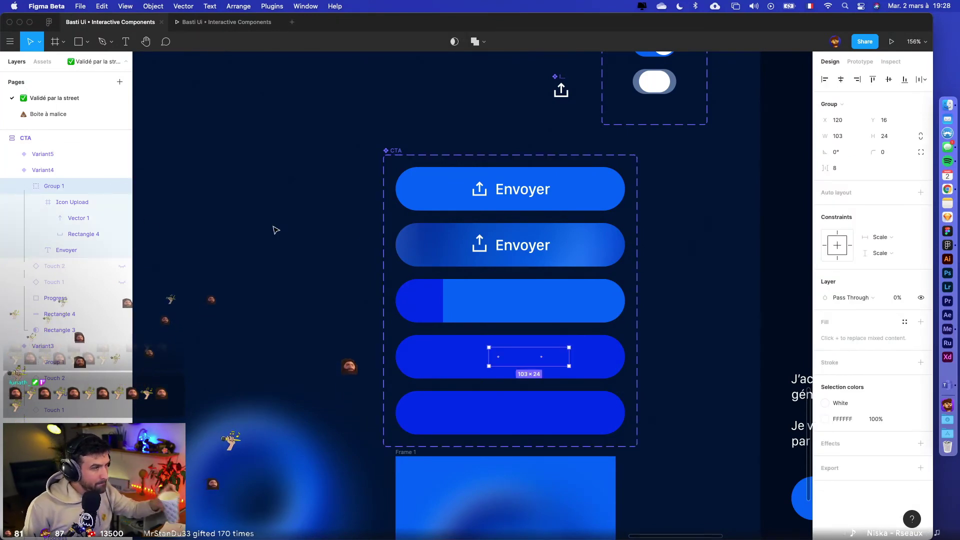
click(428, 419)
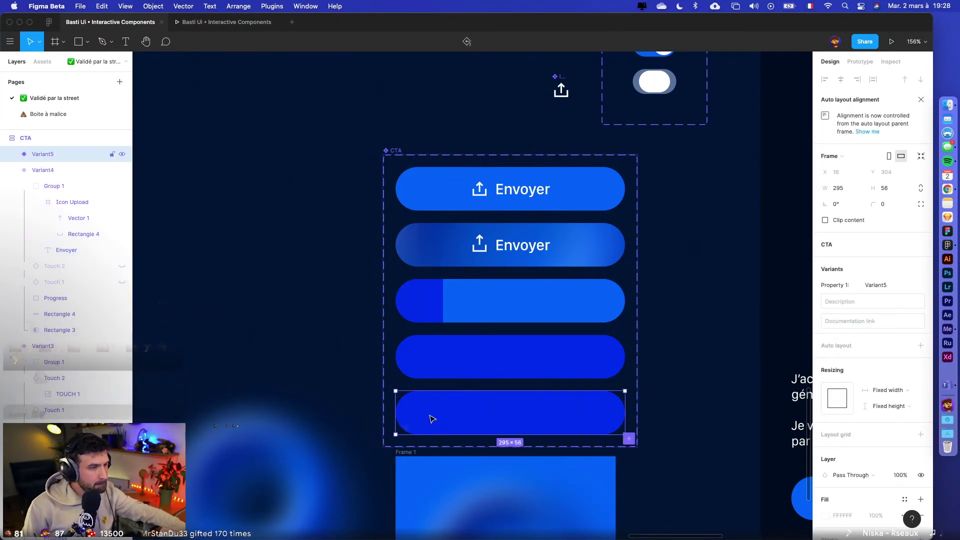
click(12, 170)
click(12, 154)
click(49, 171)
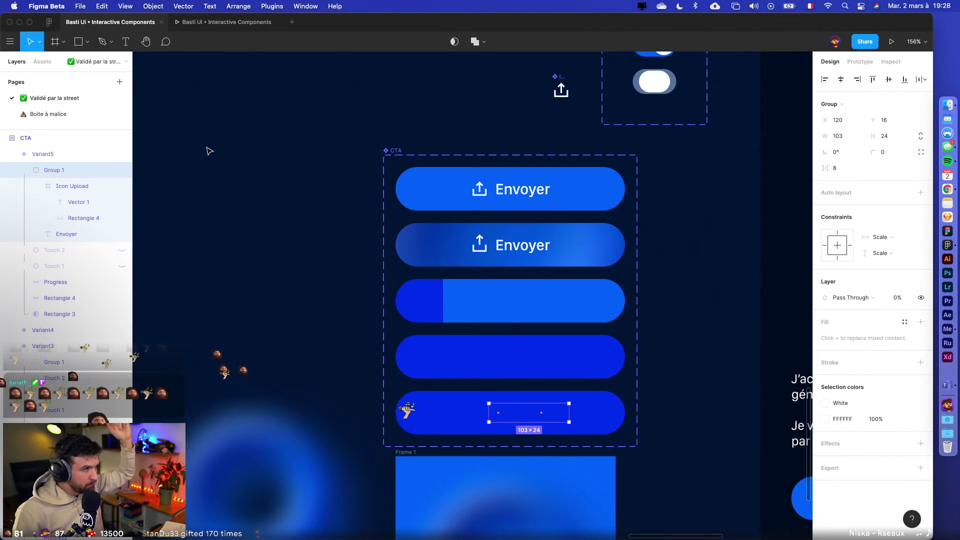
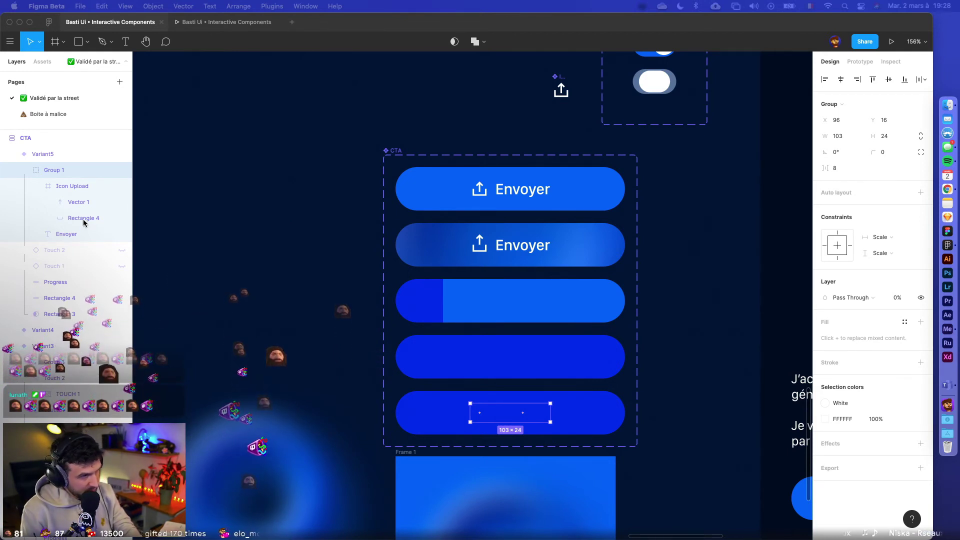
click(908, 299)
text(100)
key(Return)
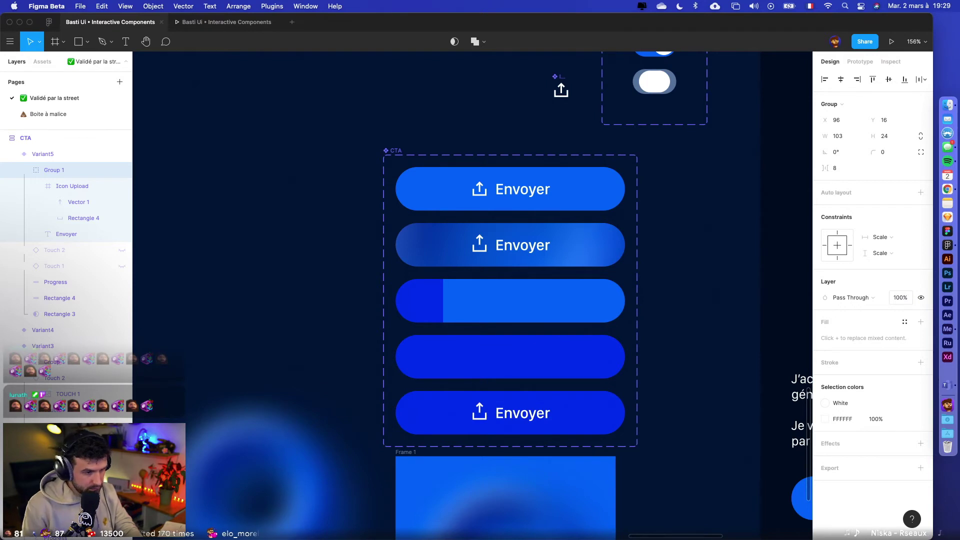
- Change the label text in Variant5 to "Envoyé"
scroll(592, 444, up, 5)
double_click(449, 383)
double_click(449, 383)
text(E)
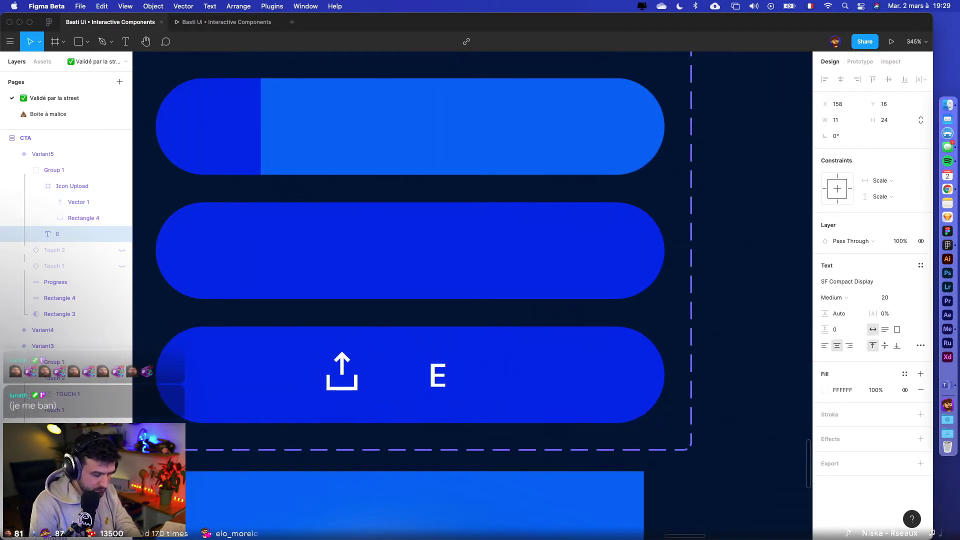
text(nvoyé)
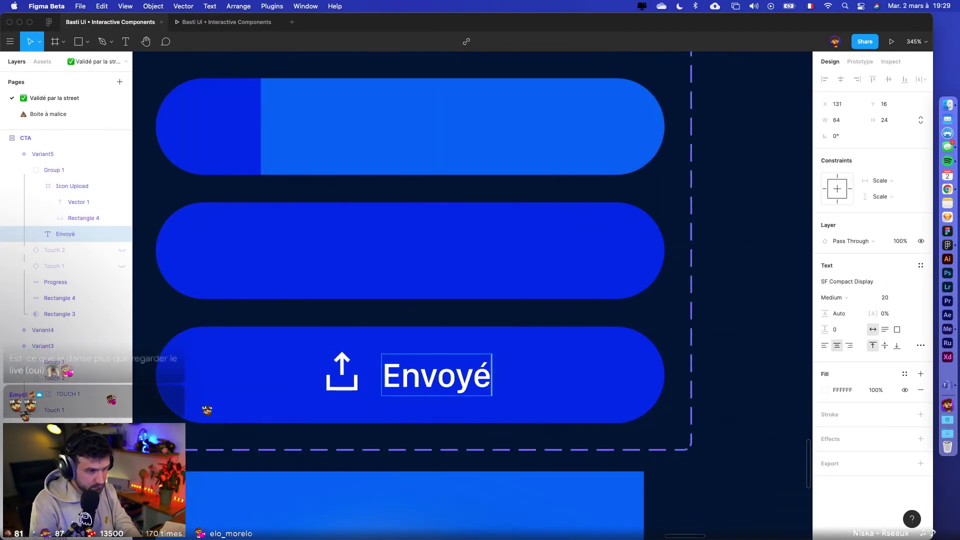
key(Escape)
- Hide the Icon Upload frame in Variant5 and center the Envoyé label horizontally in the button
scroll(328, 397, up, 4)
click(379, 381)
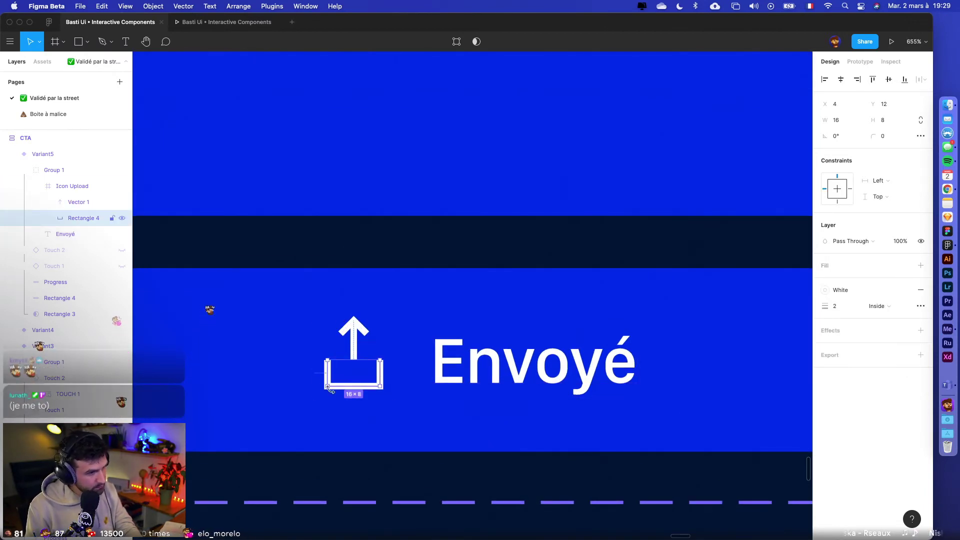
click(358, 326)
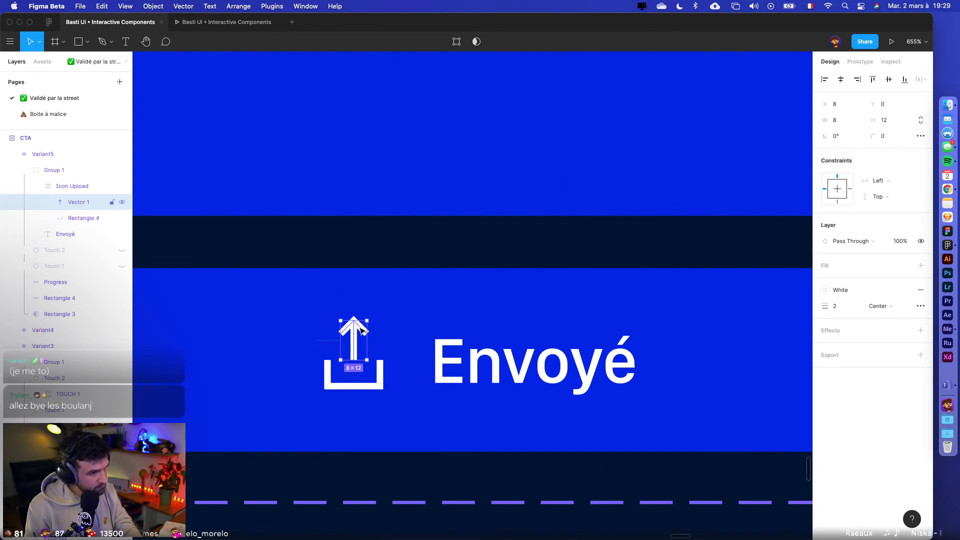
click(120, 190)
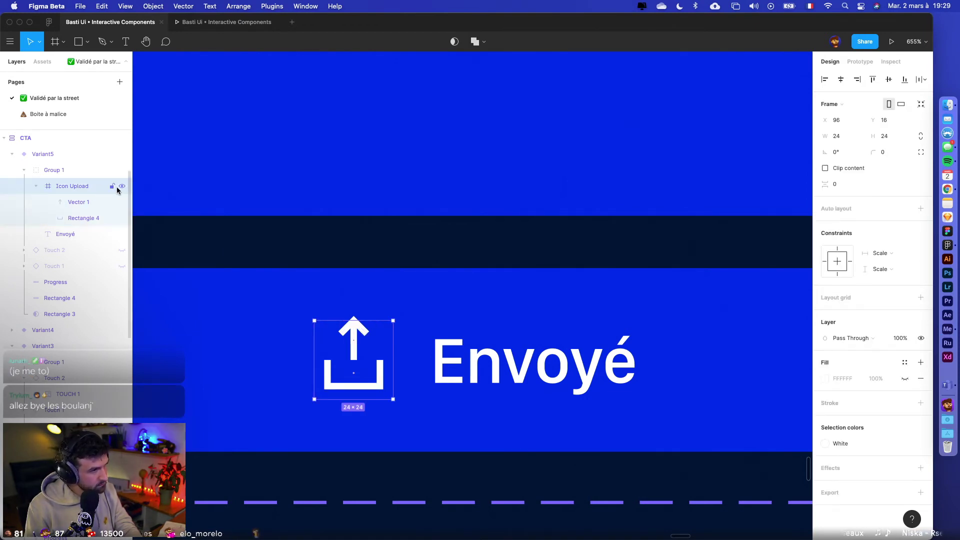
click(122, 186)
click(507, 363)
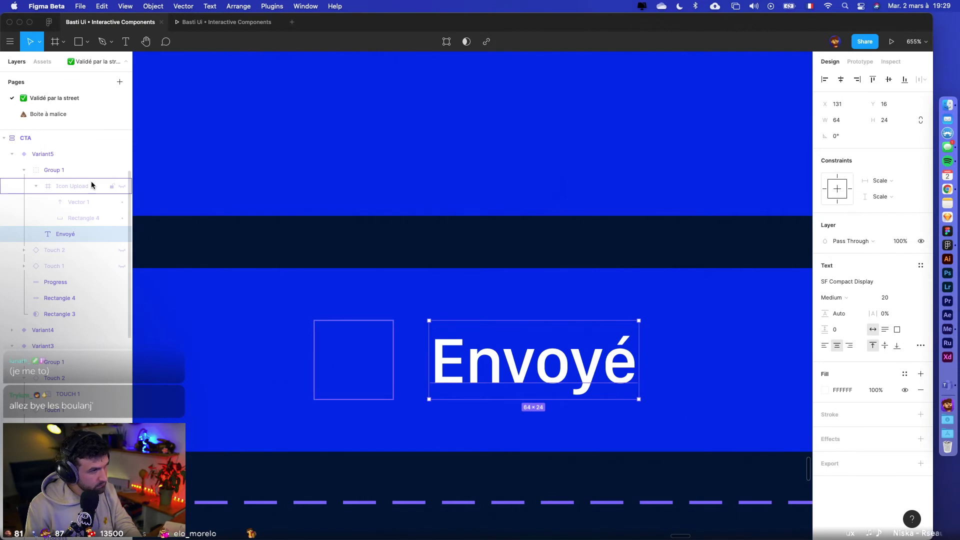
click(841, 80)
scroll(754, 176, down, 10)
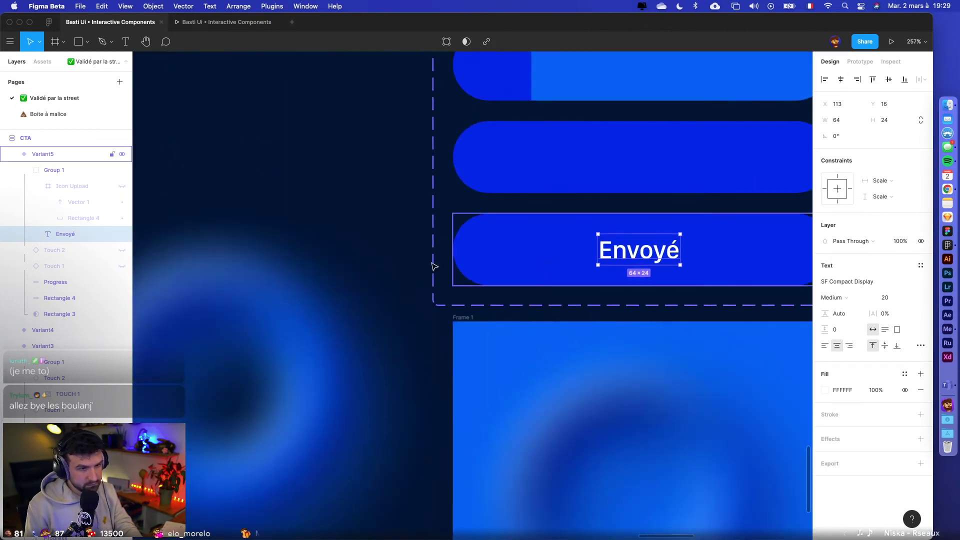
- Run the prototype preview to check the large button's final state, and return to the design file
click(351, 229)
scroll(334, 164, down, 2)
scroll(334, 164, up, 5)
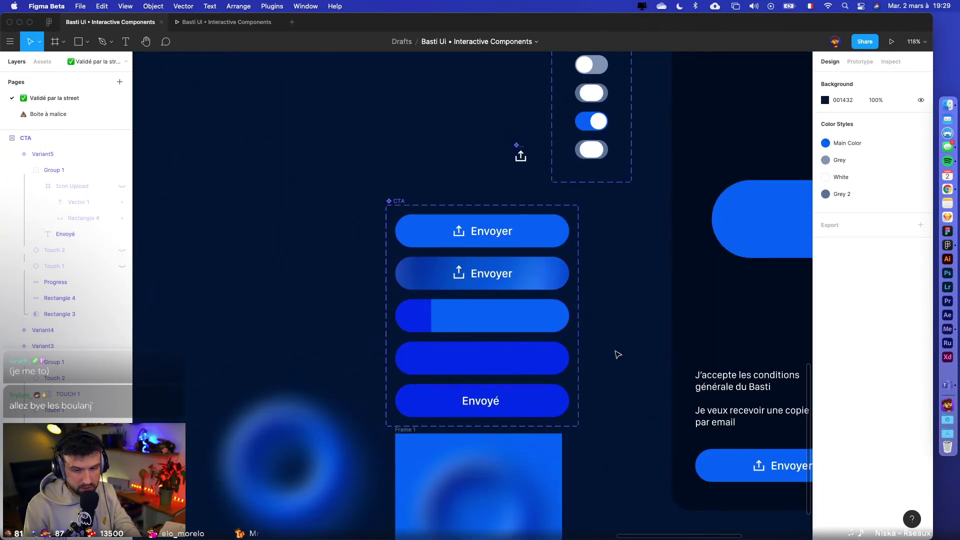
click(891, 42)
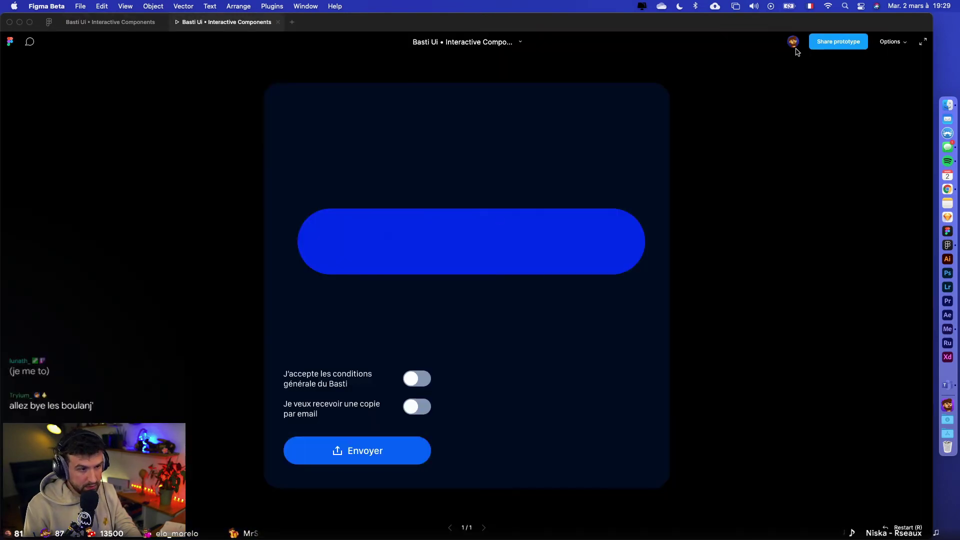
click(495, 265)
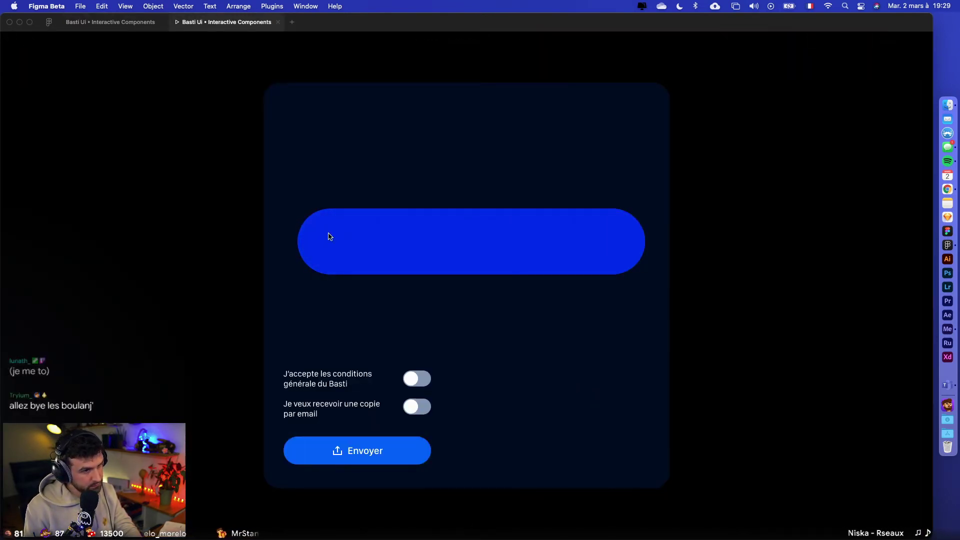
click(110, 22)
- Connect Variant4 to Variant5 with an After delay trigger of 1 ms, keeping Smart animate at 500 ms
click(500, 356)
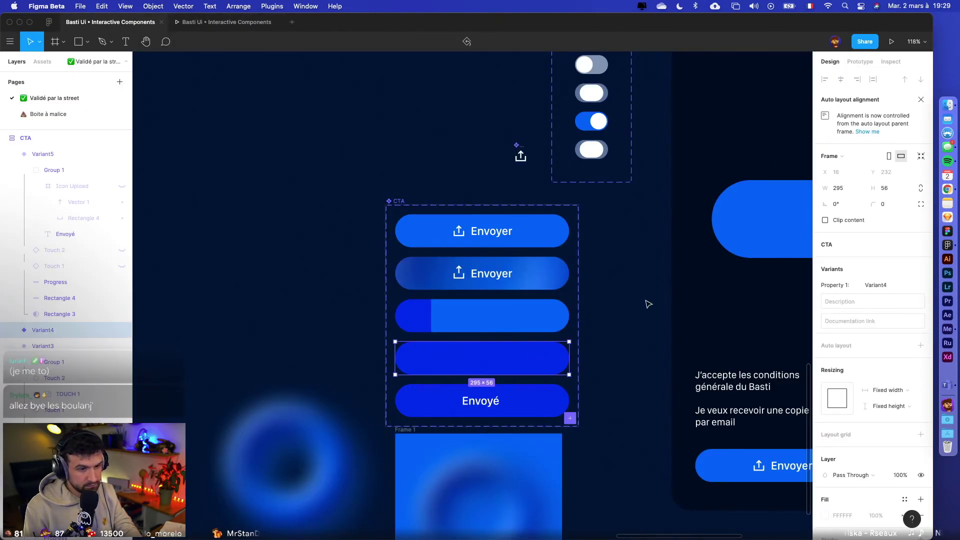
click(860, 65)
drag(487, 278, 487, 277)
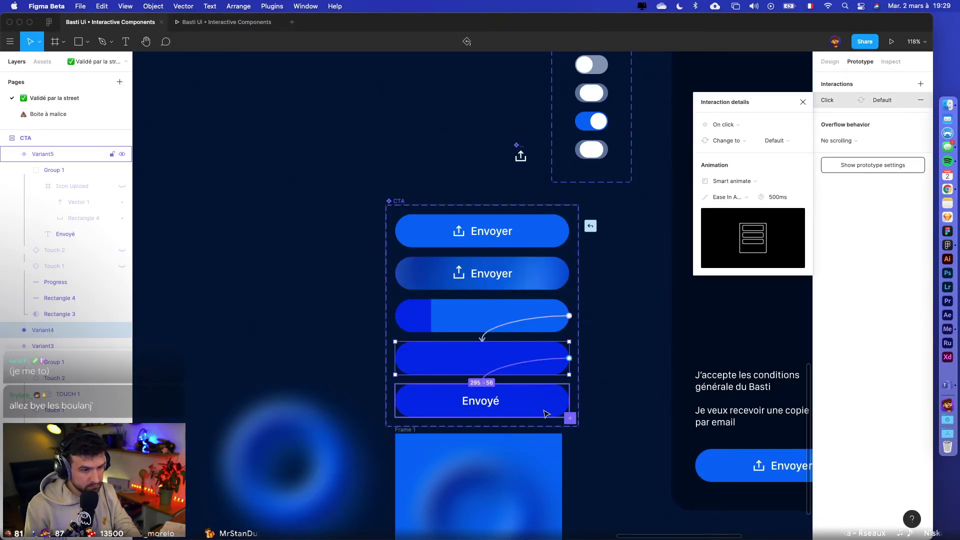
click(729, 127)
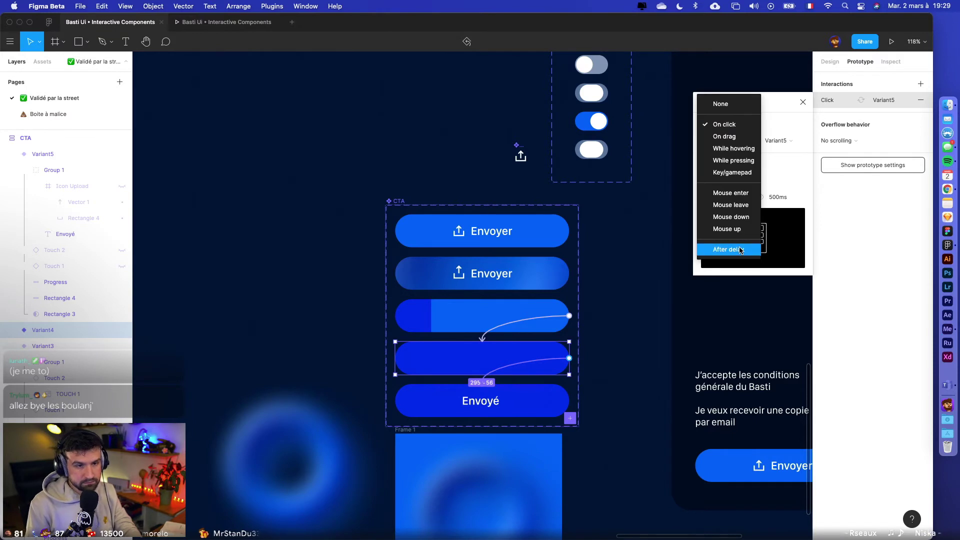
click(740, 250)
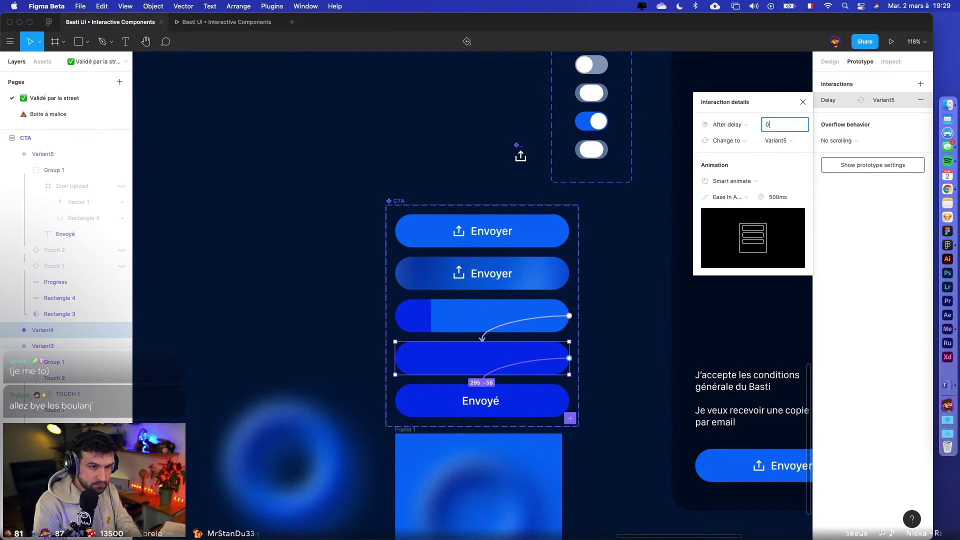
- Close and relaunch the prototype preview to test the transition to the Envoyé state, and return to the design file
click(890, 43)
click(510, 250)
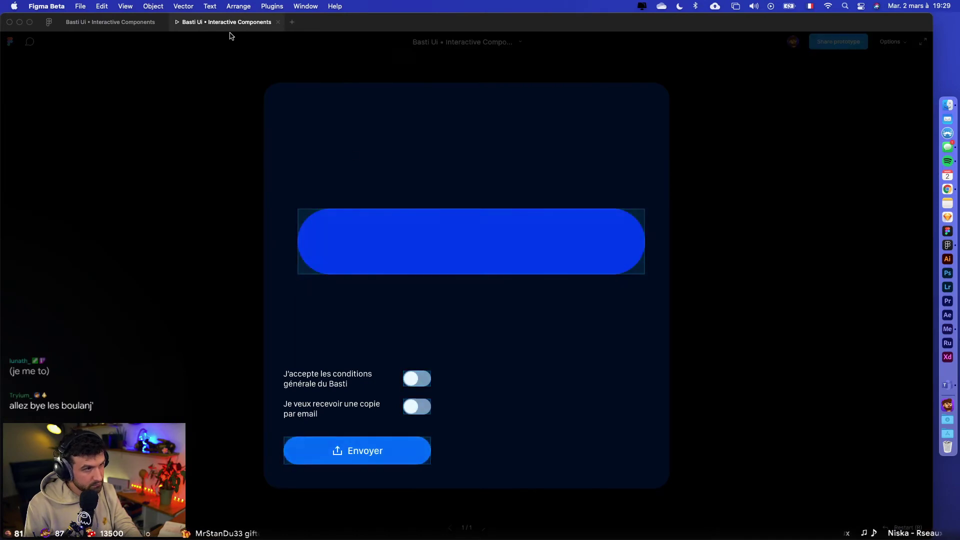
click(278, 22)
click(892, 43)
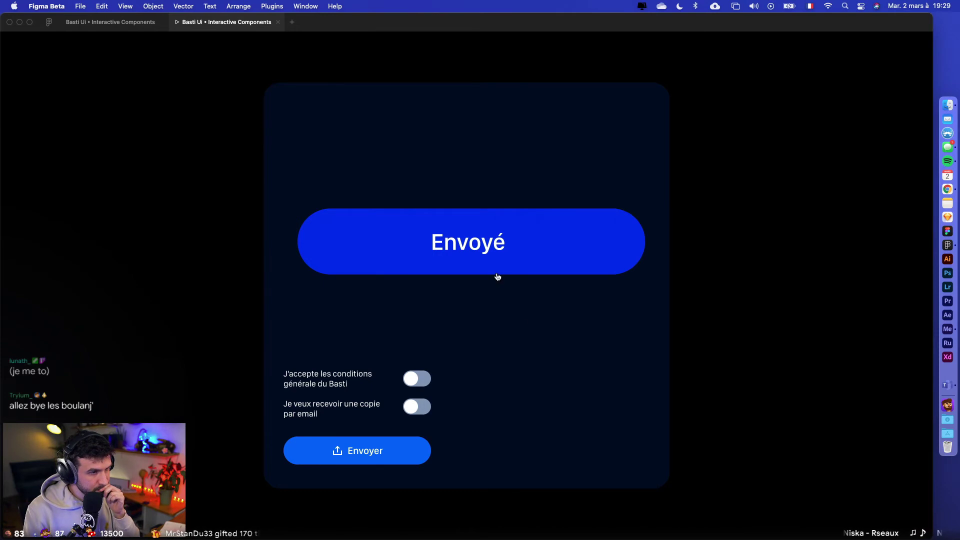
click(110, 22)
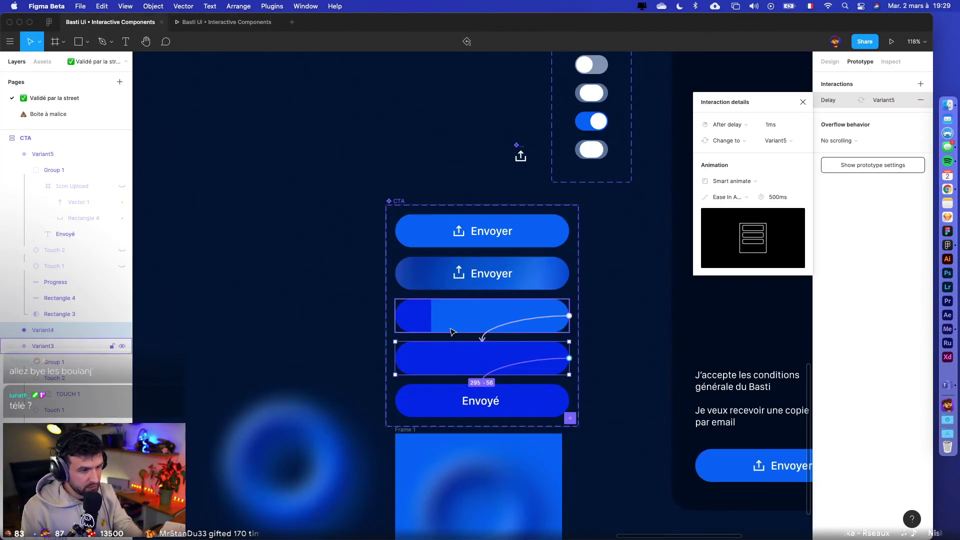
- Move Variant4's transparent Group 1 to the horizontal center and onto the button's upper edge, at X 96, Y -12
click(480, 400)
double_click(482, 402)
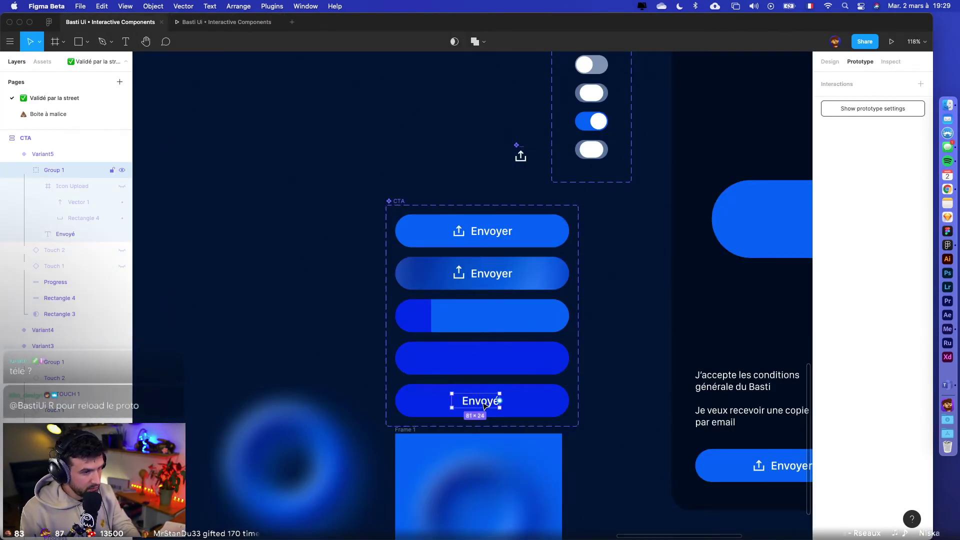
click(486, 347)
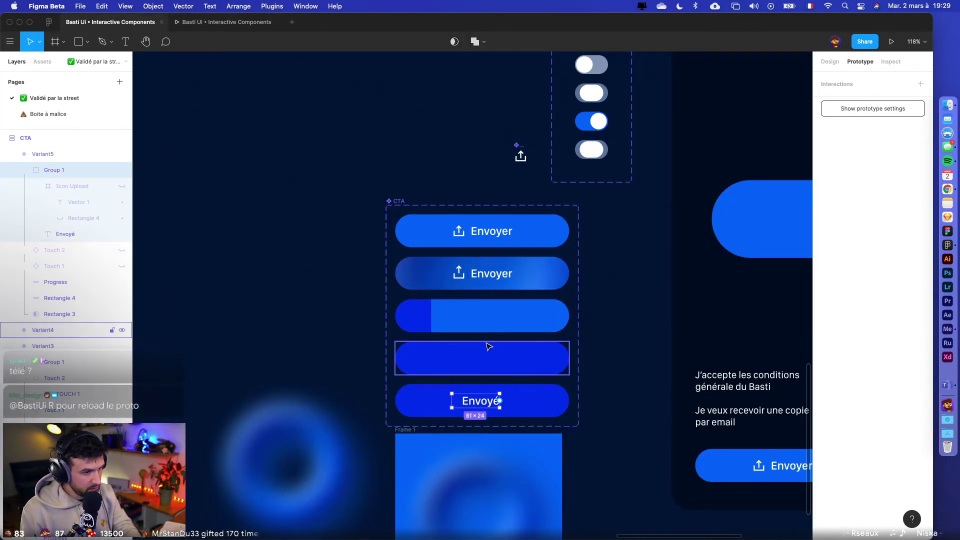
click(12, 330)
click(56, 349)
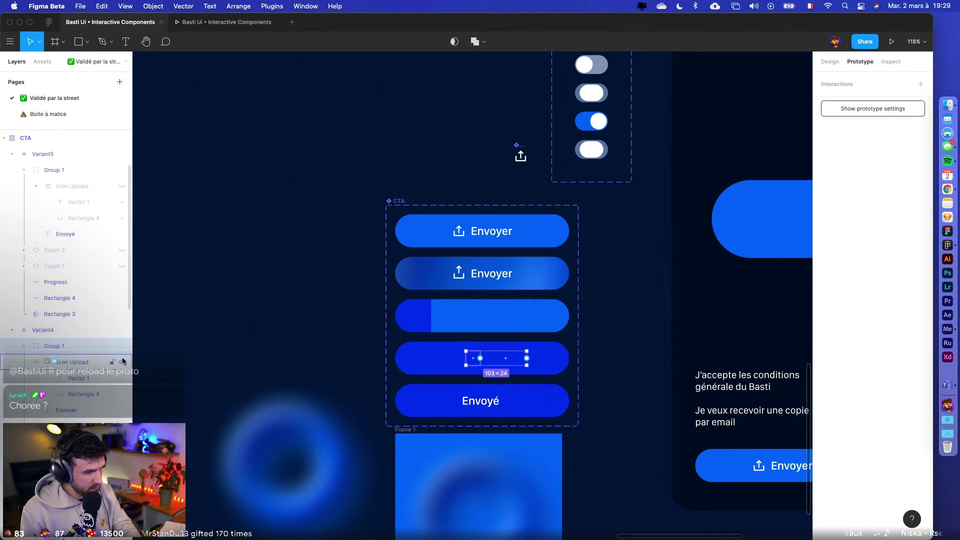
click(829, 62)
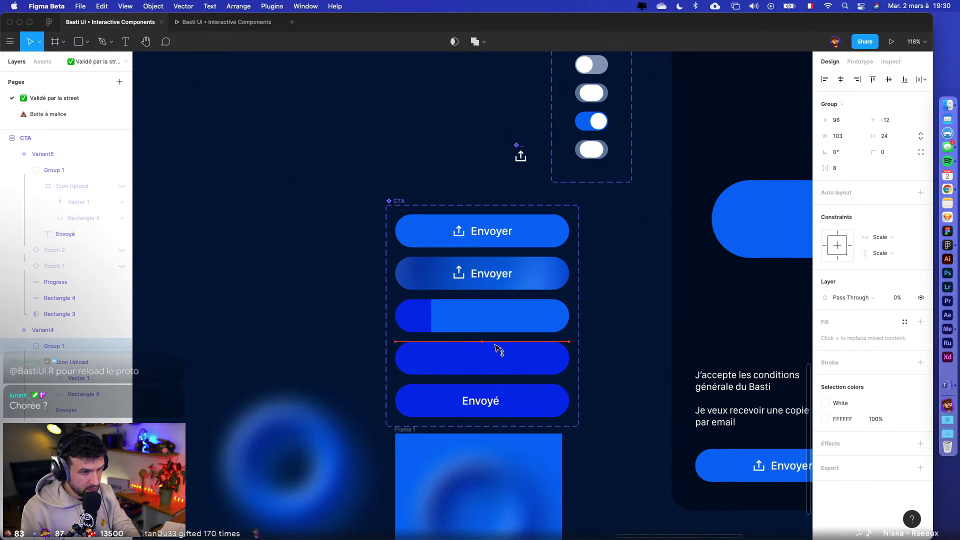
drag(499, 349, 499, 348)
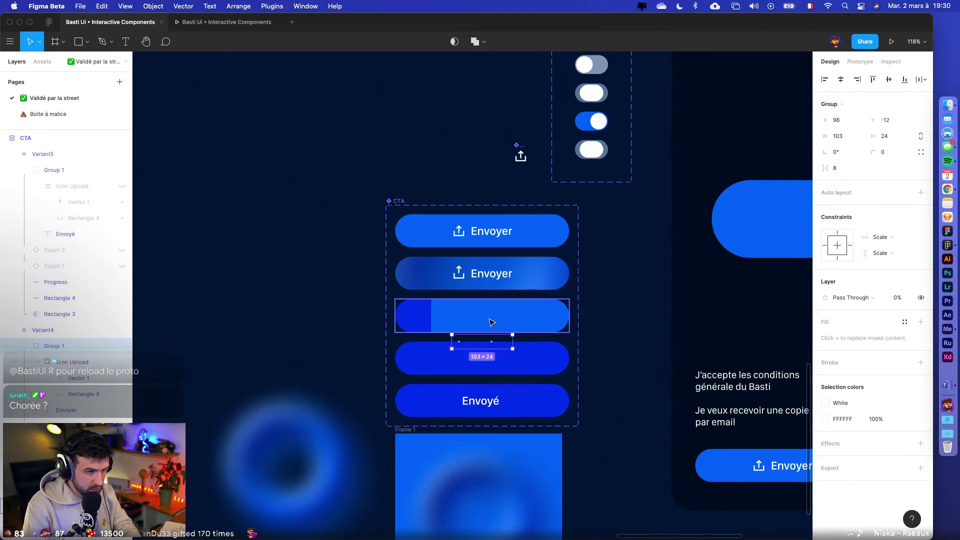
- Replay the large button's full animation in the prototype preview, and return to the design file
click(891, 41)
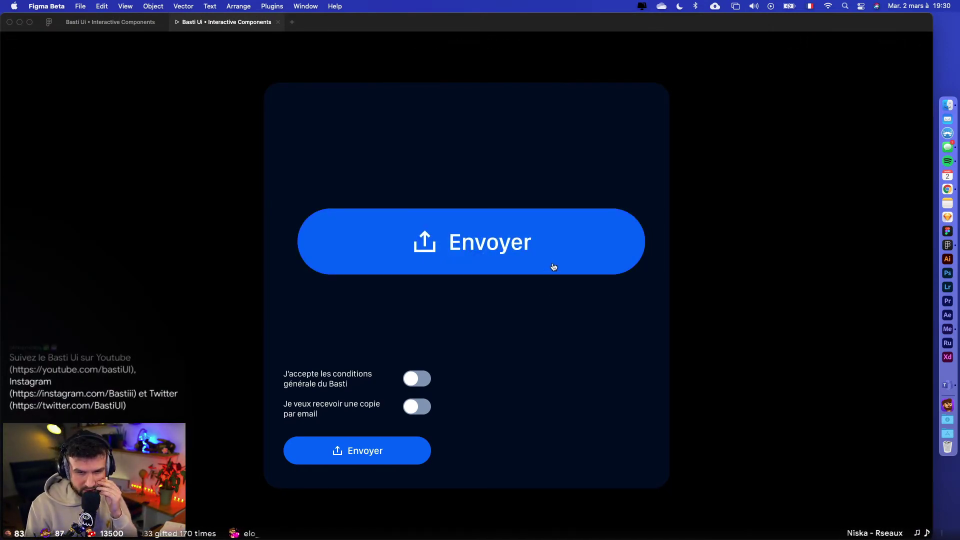
click(555, 265)
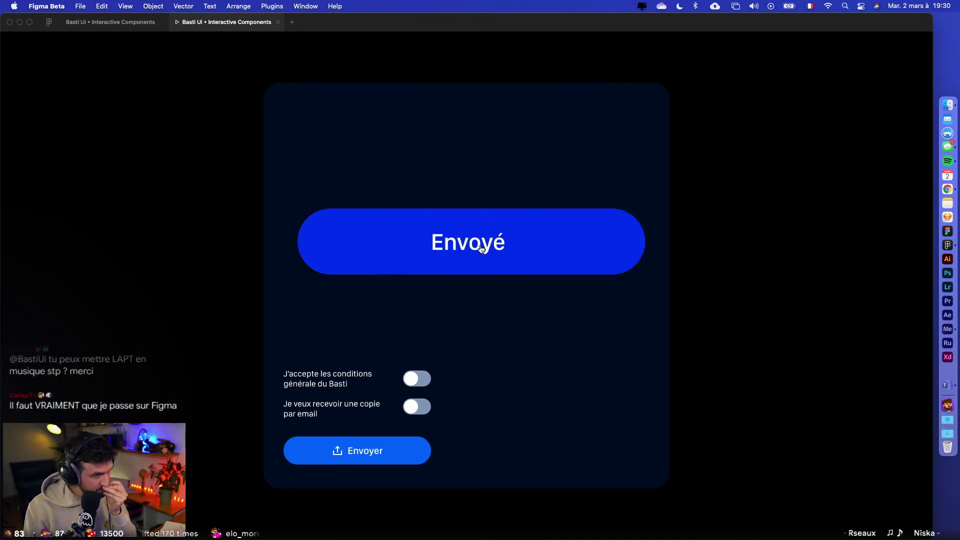
click(110, 22)
- Delete Group 1, with its icon and Envoyé label, from Variant5
click(481, 401)
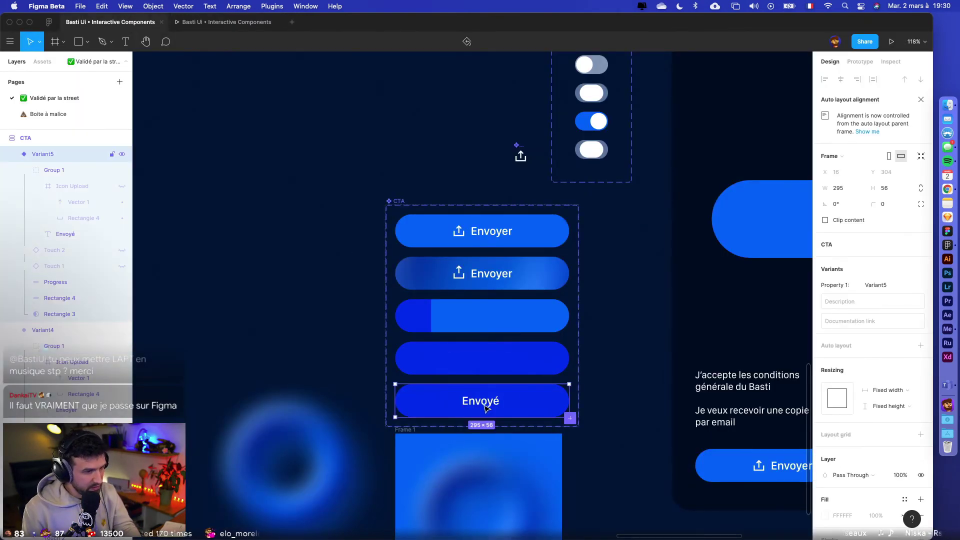
scroll(484, 408, up, 3)
double_click(481, 401)
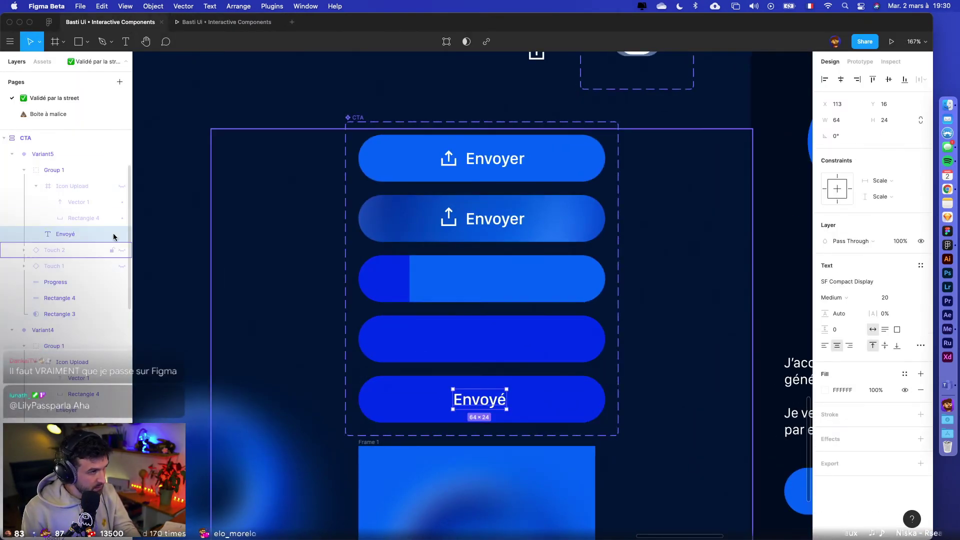
click(83, 171)
click(122, 187)
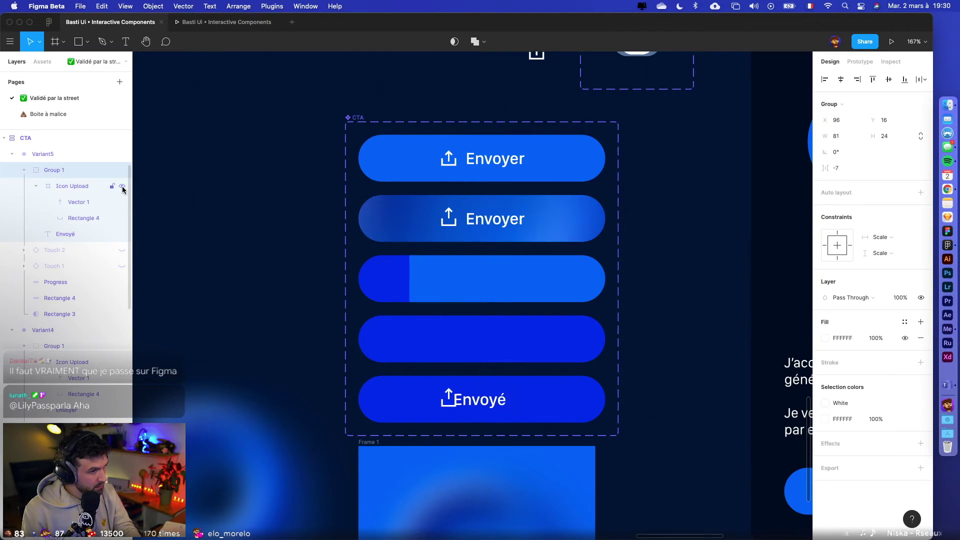
click(122, 186)
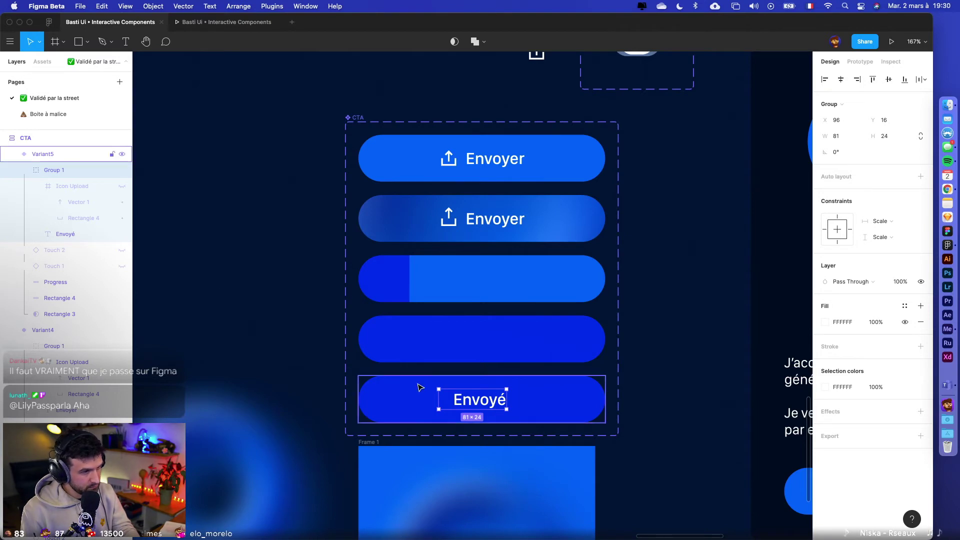
key(Delete)
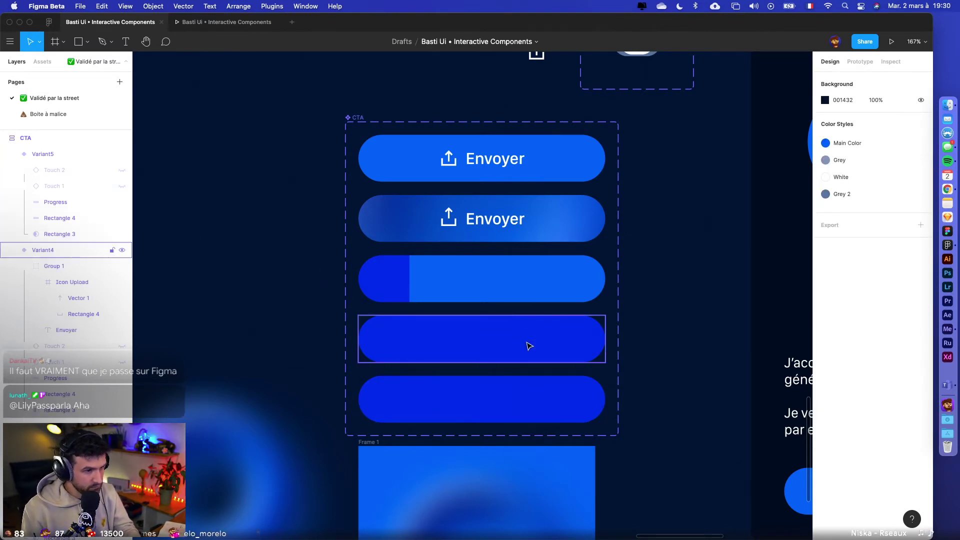
- Delete the Icon Upload frame from Group 1 in Variant4, leaving the Envoyer label in the group
click(484, 339)
double_click(483, 339)
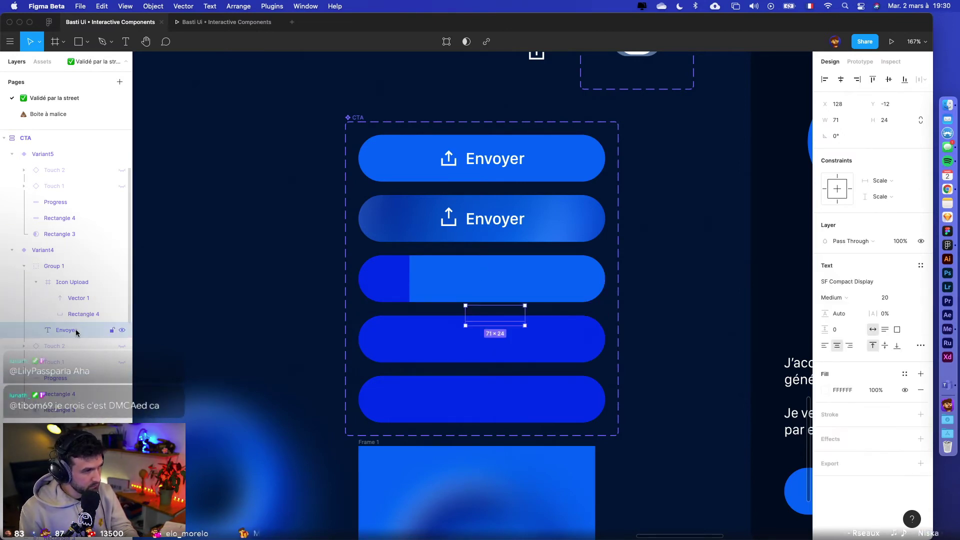
key(Delete)
key(Escape)
- Paste a standalone label into Variant5 at the center of the button and change its text to "Envoyé"
click(520, 394)
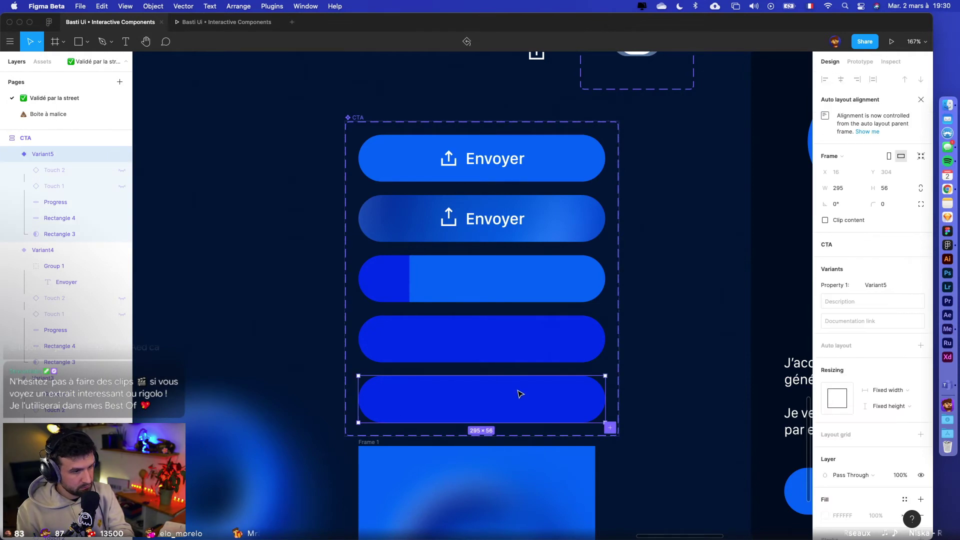
key(super+v)
double_click(480, 403)
text(En)
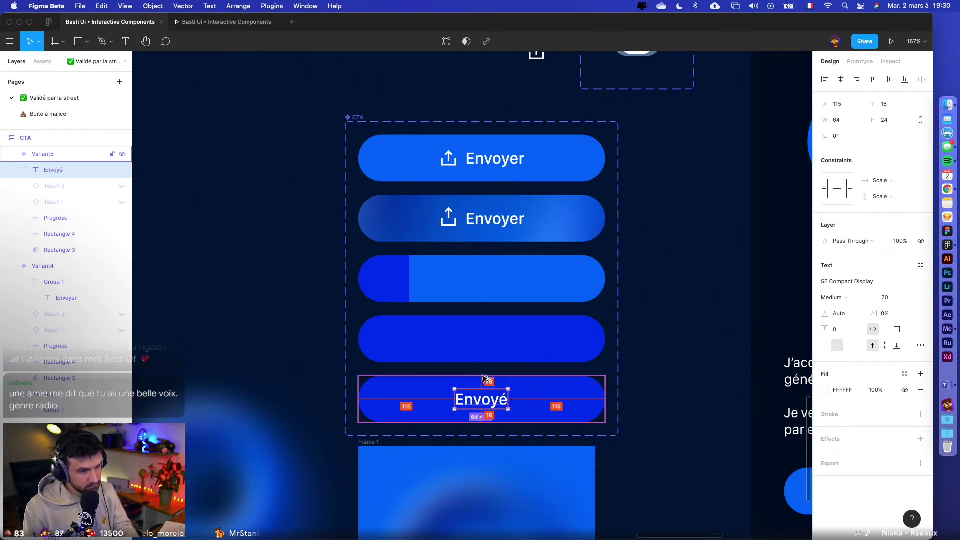
- Paste the Envoyé label into Variant4 and move it down to the button's lower edge, at Y 37
click(488, 342)
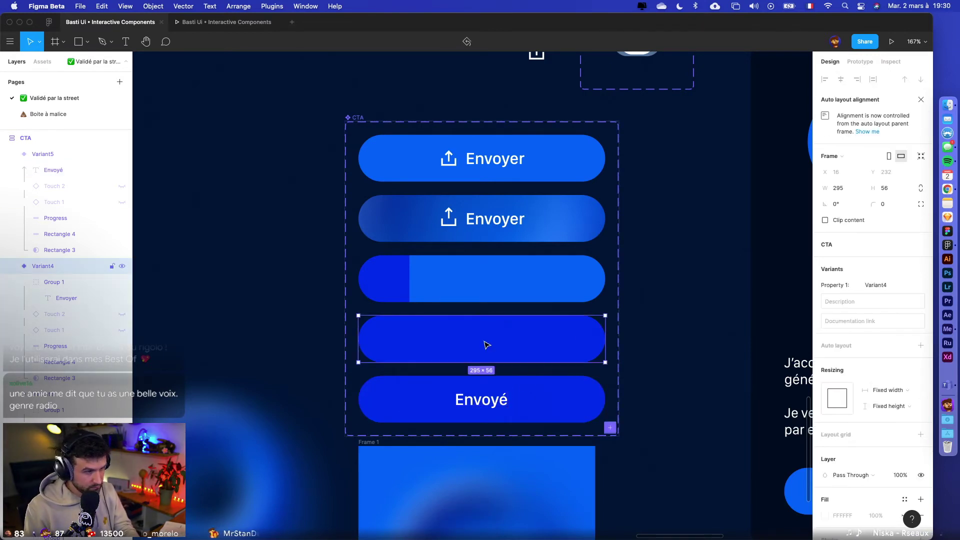
key(super+v)
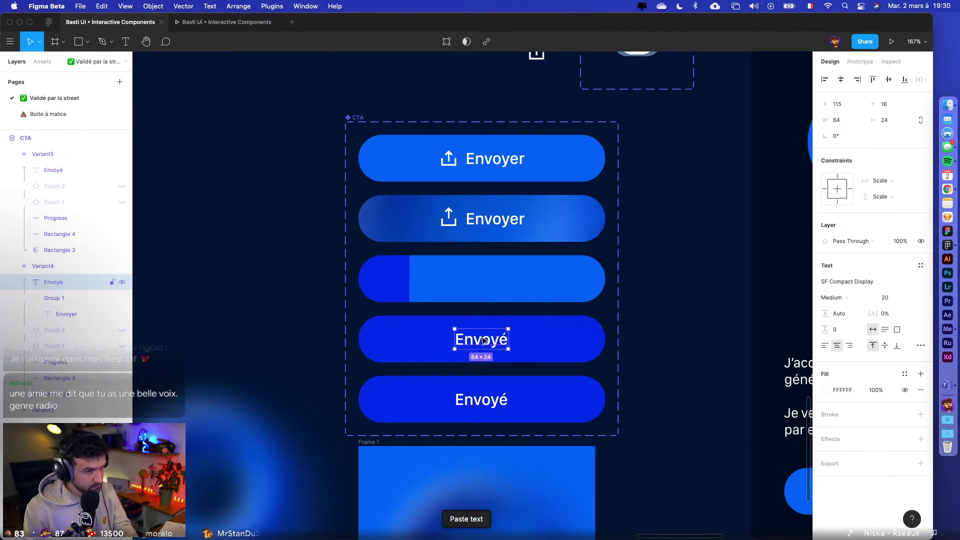
drag(482, 338, 491, 360)
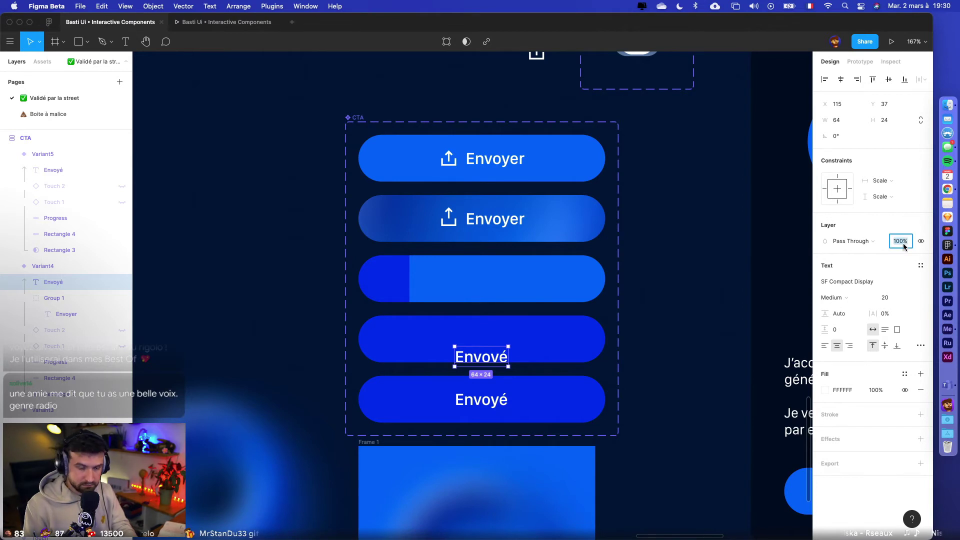
- Set the Envoyé label in Variant4 to 0% opacity and play the CTA animation in the prototype preview
key(Return)
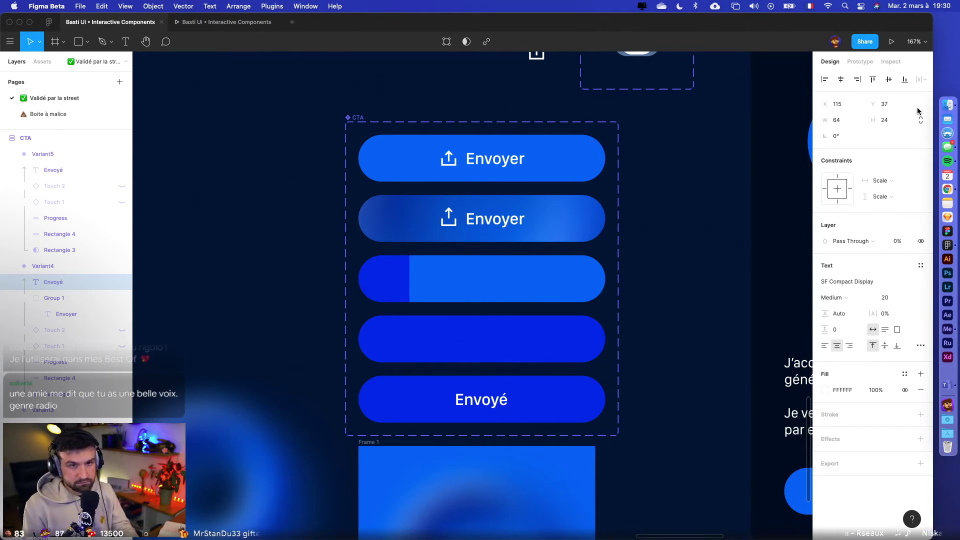
click(892, 42)
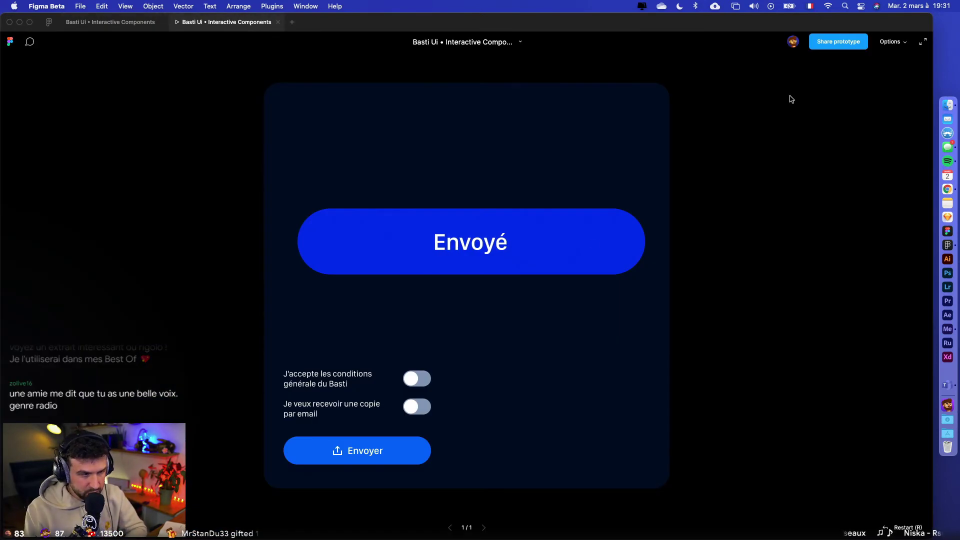
click(515, 253)
click(515, 256)
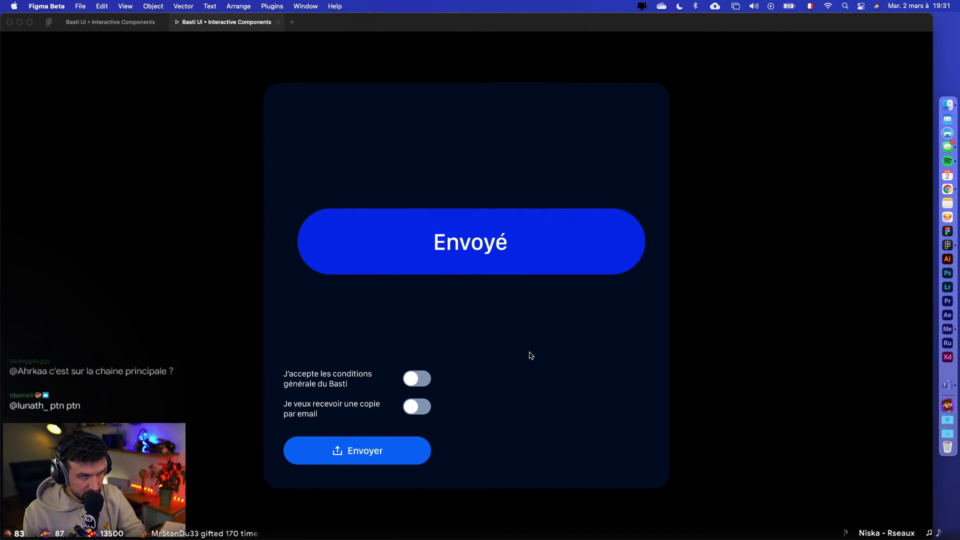
click(445, 255)
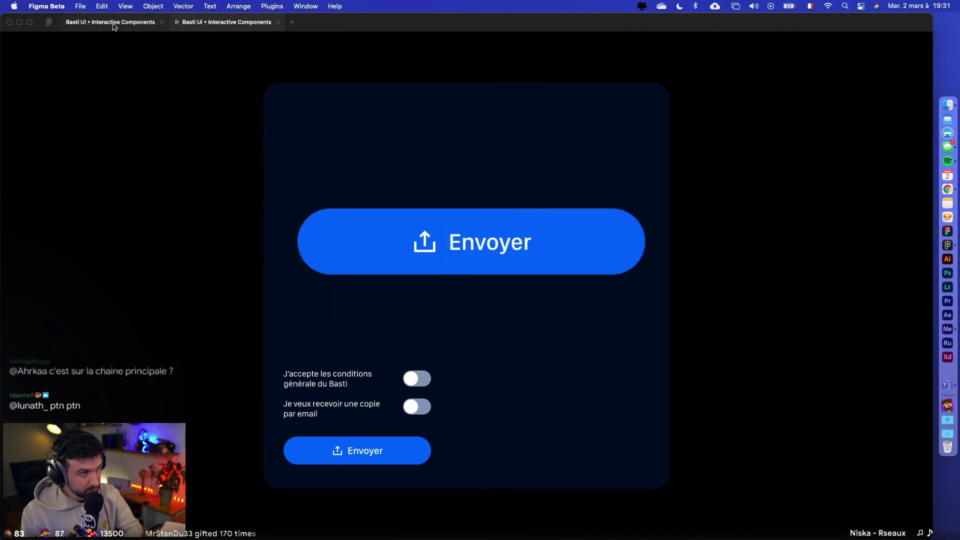
- Set Variant5's click interaction back to Default to the Instant animation and test the button in the prototype preview
click(114, 24)
click(551, 400)
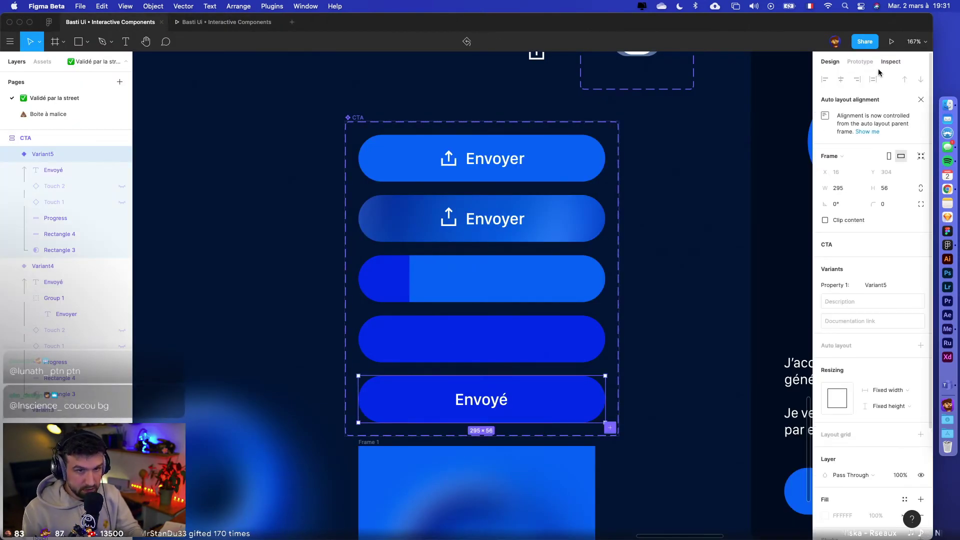
click(860, 62)
click(497, 285)
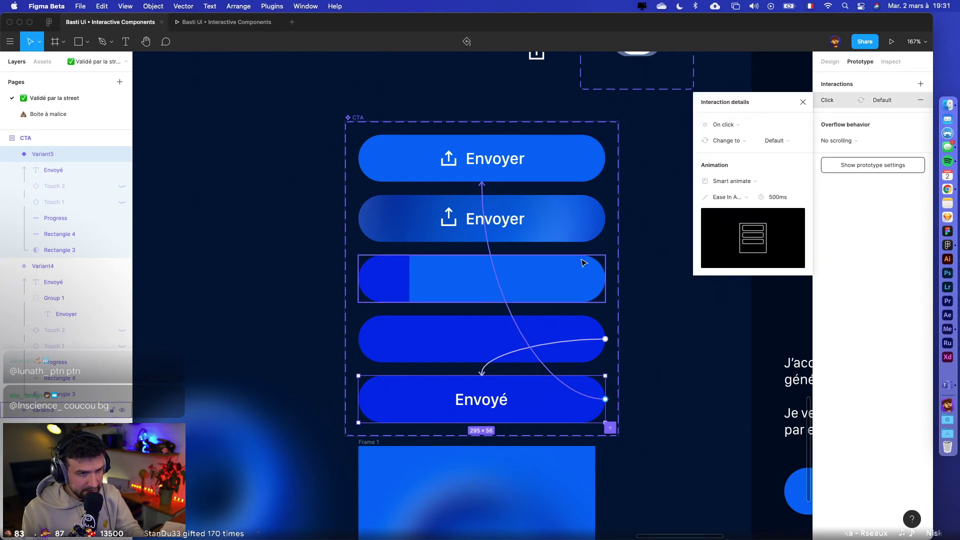
click(731, 198)
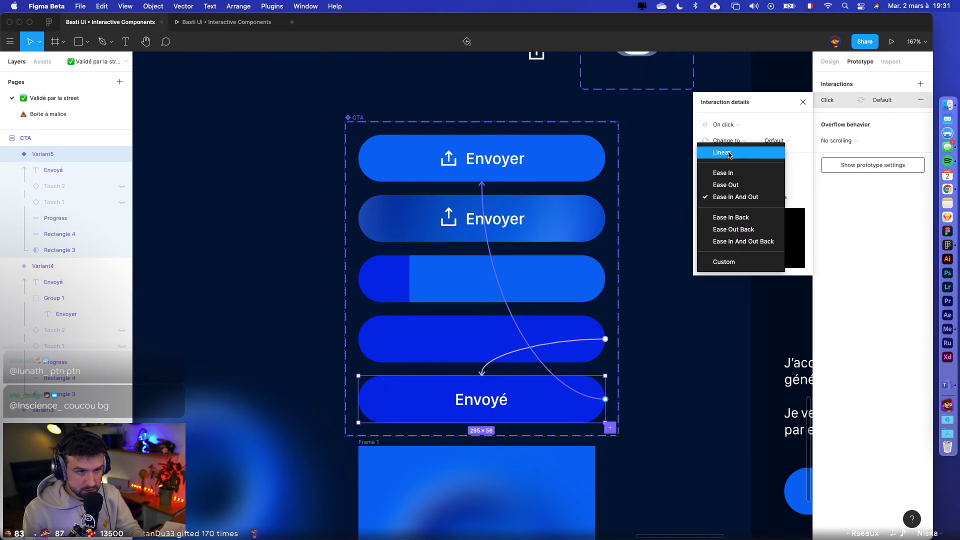
click(735, 196)
click(725, 181)
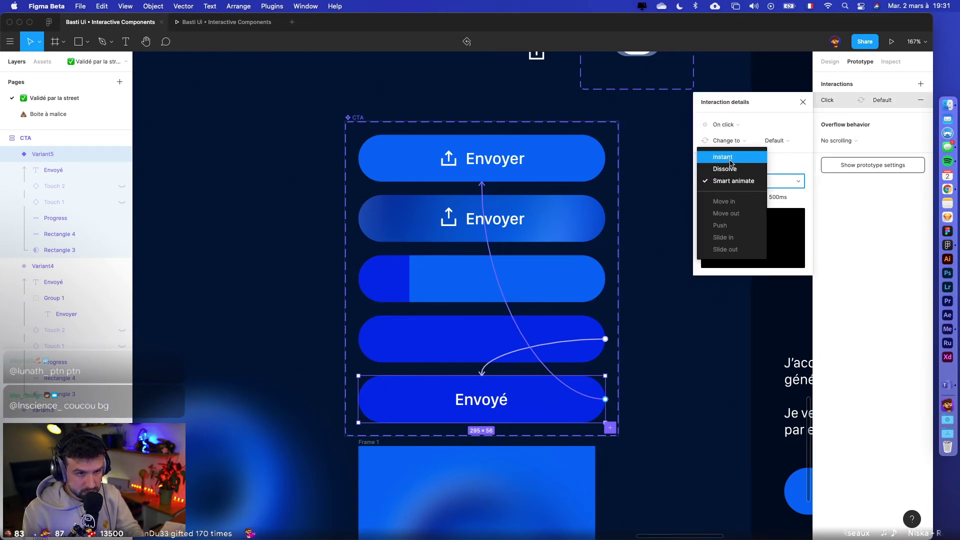
click(722, 157)
click(891, 42)
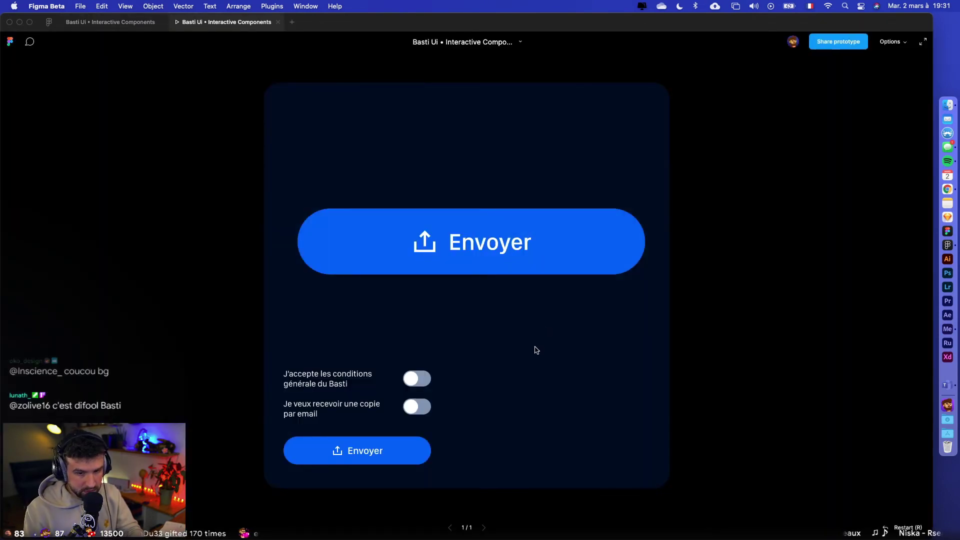
click(422, 262)
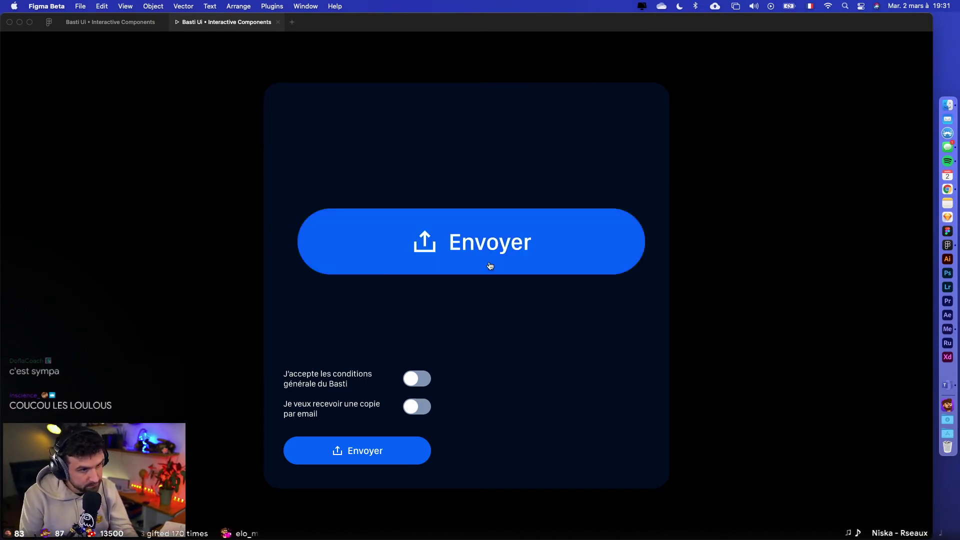
- Set the letter spacing of the Envoyé label in Variant5 to 3%
click(110, 22)
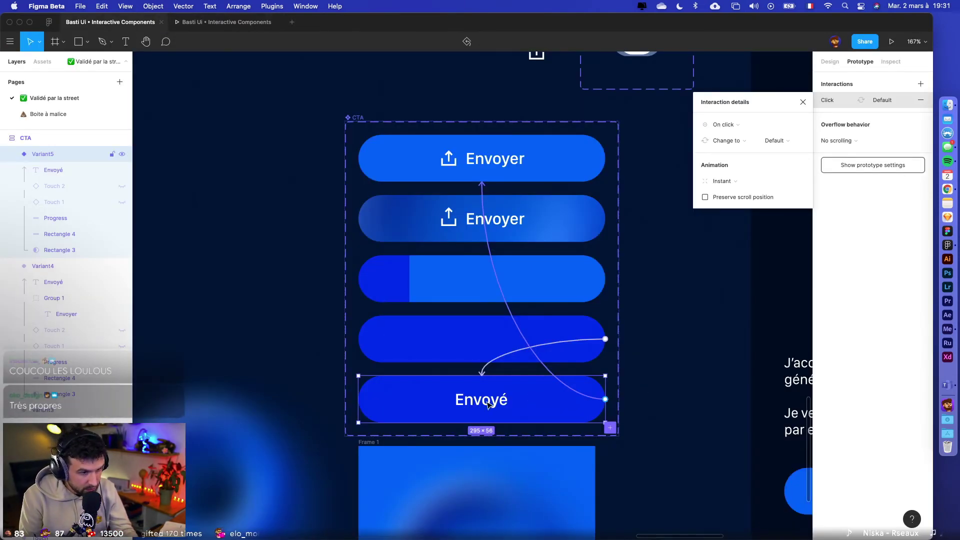
click(492, 403)
double_click(492, 402)
click(830, 62)
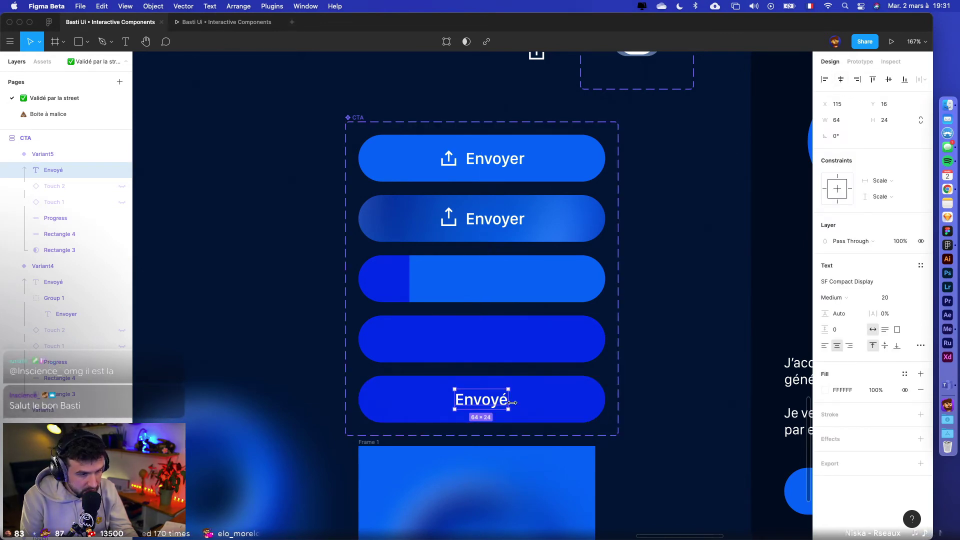
scroll(510, 406, up, 5)
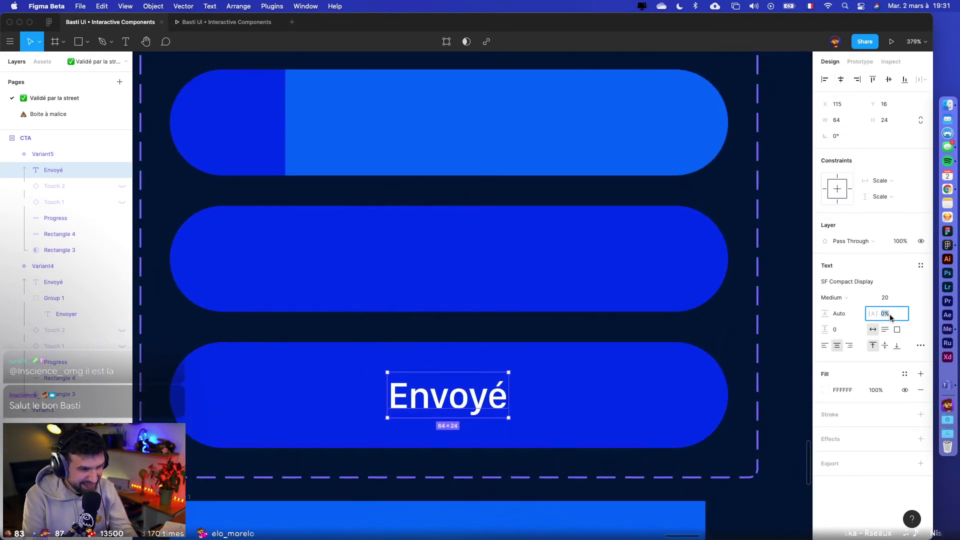
key(Up)
key(Up)
key(Up)
key(Up)
key(Return)
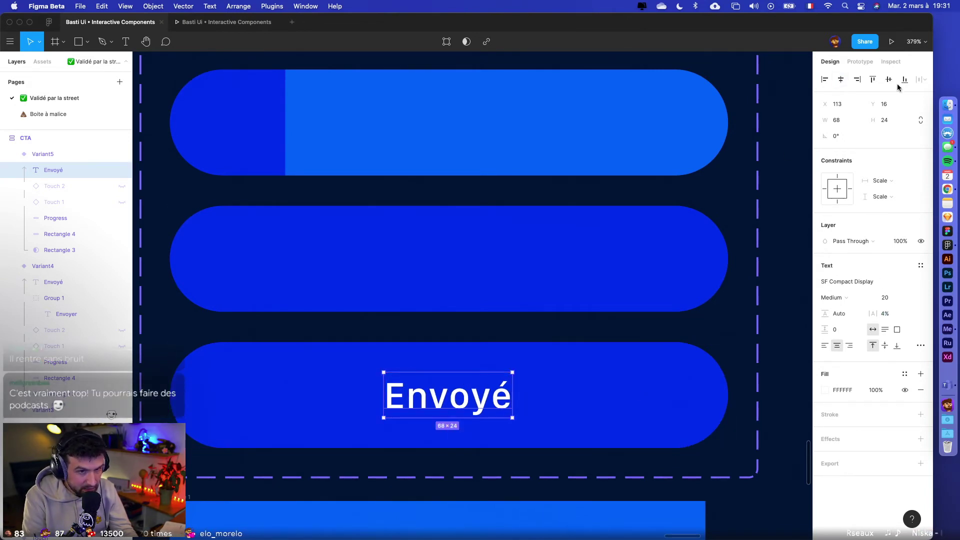
click(885, 316)
key(Down)
key(Down)
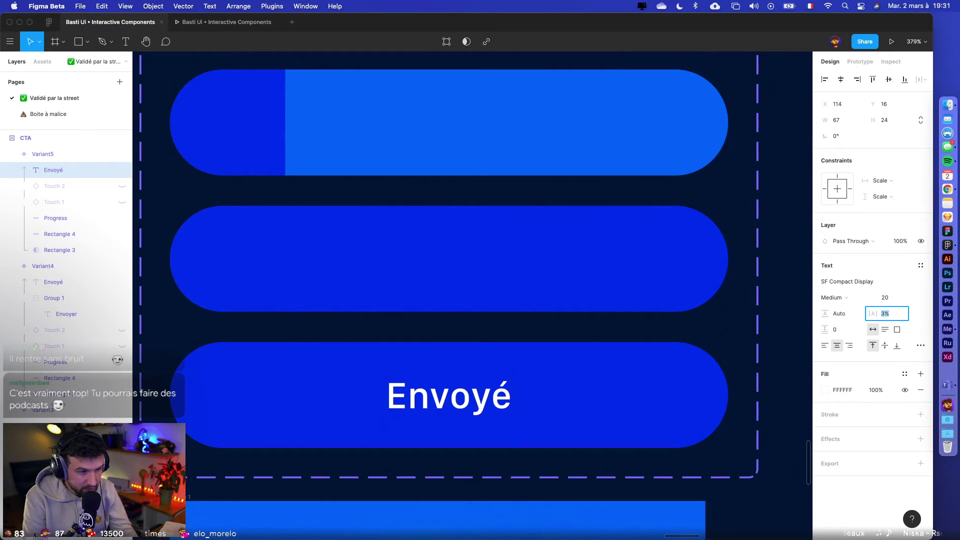
key(Return)
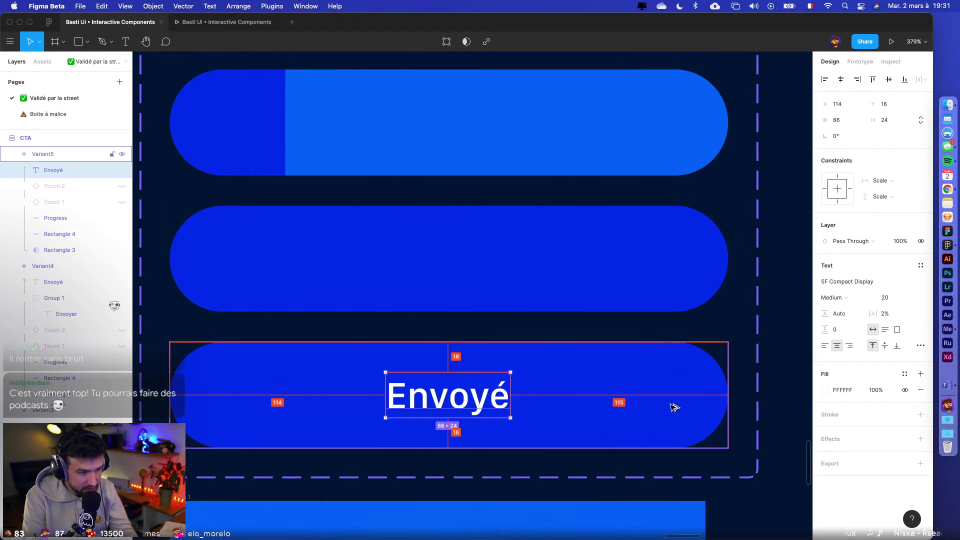
click(893, 312)
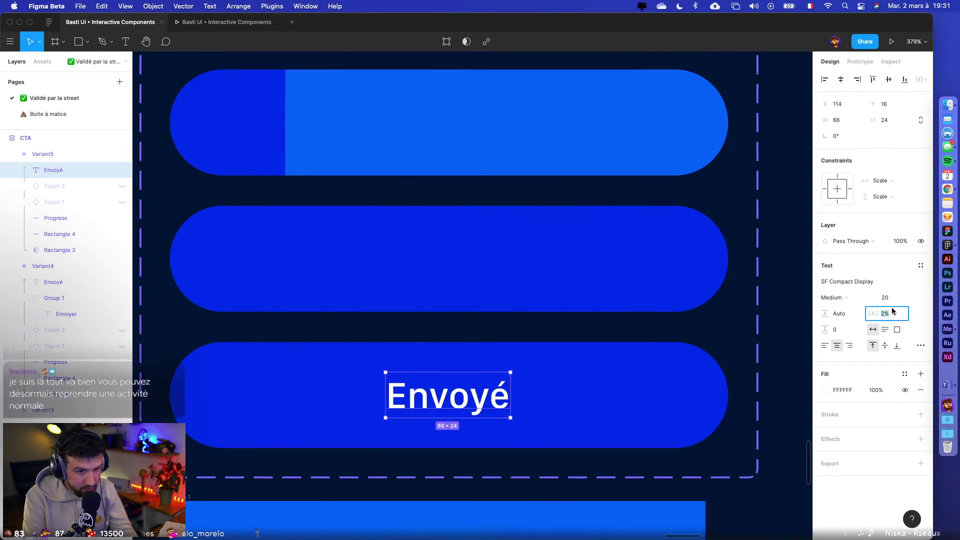
key(Up)
key(Return)
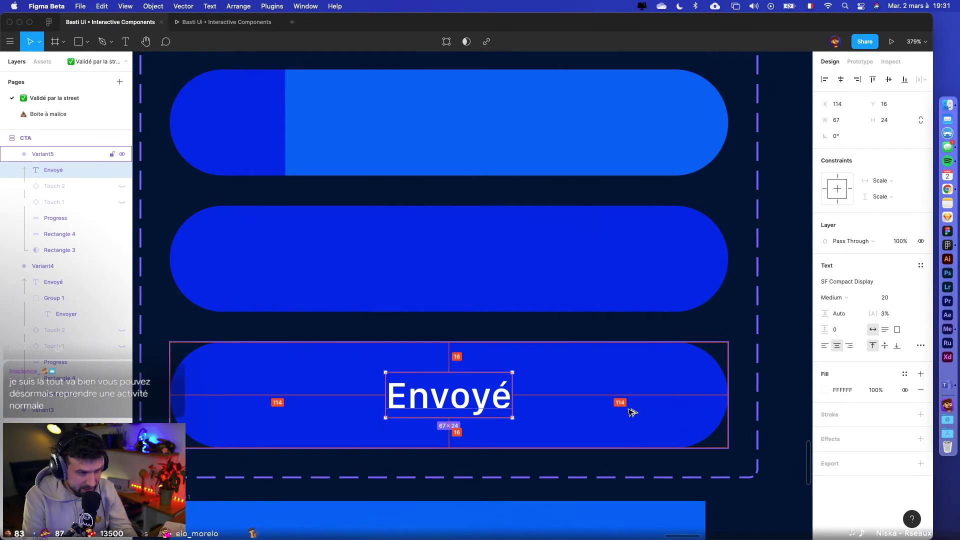
- Check the animation duration of the delay interaction that changes Variant3 to Variant4
scroll(633, 411, down, 5)
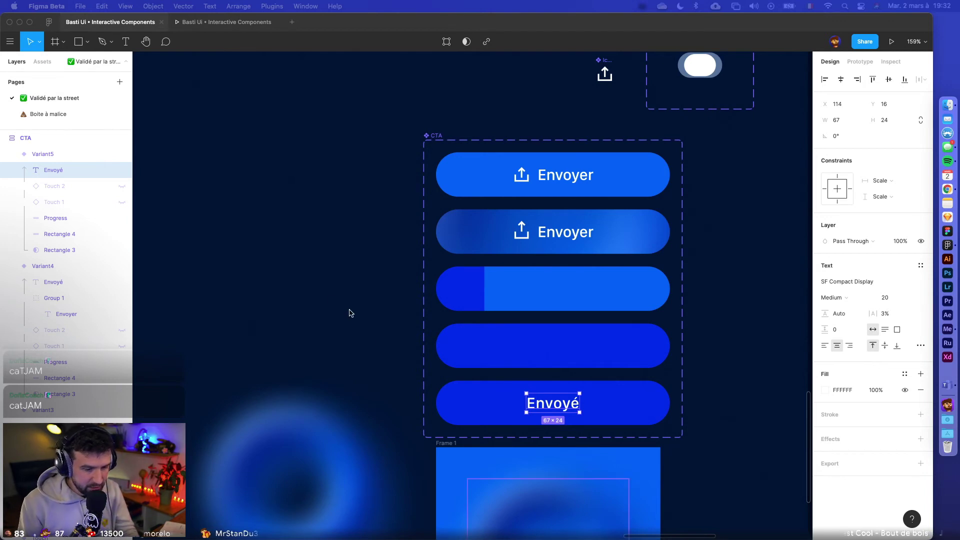
scroll(354, 313, right, 2)
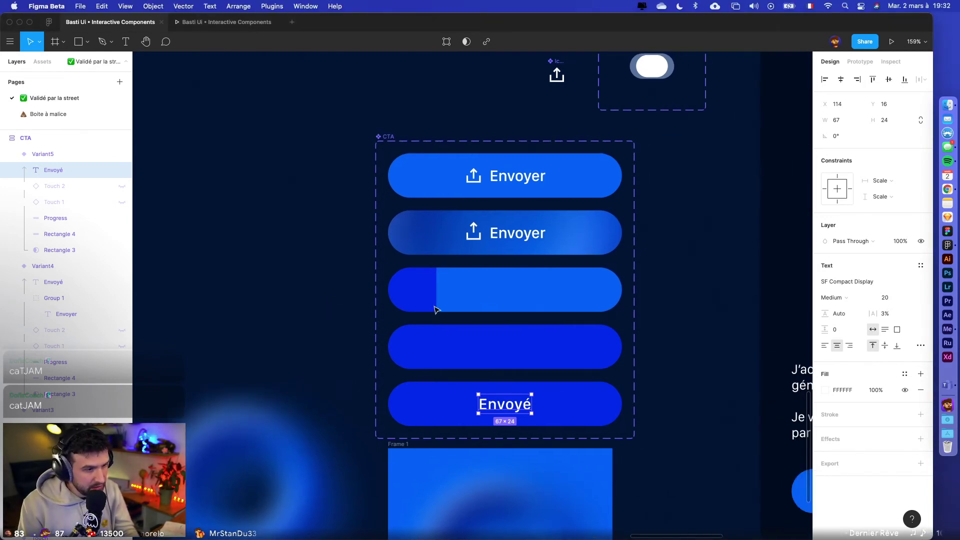
click(431, 303)
key(shift+e)
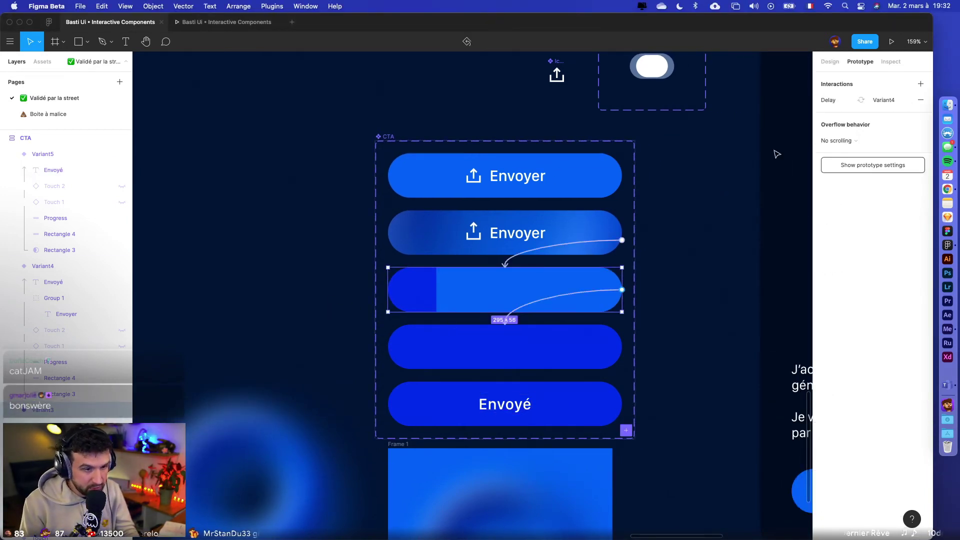
click(617, 289)
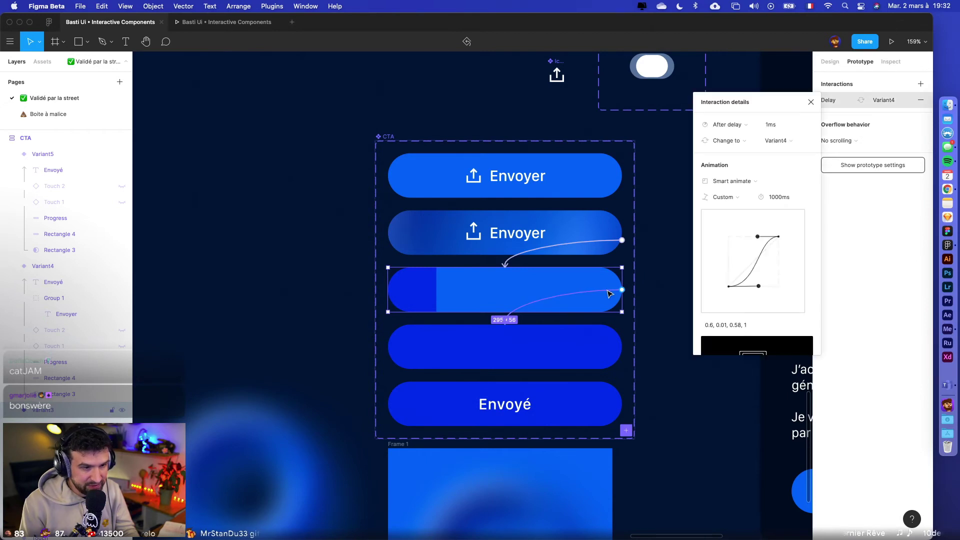
click(781, 197)
click(776, 200)
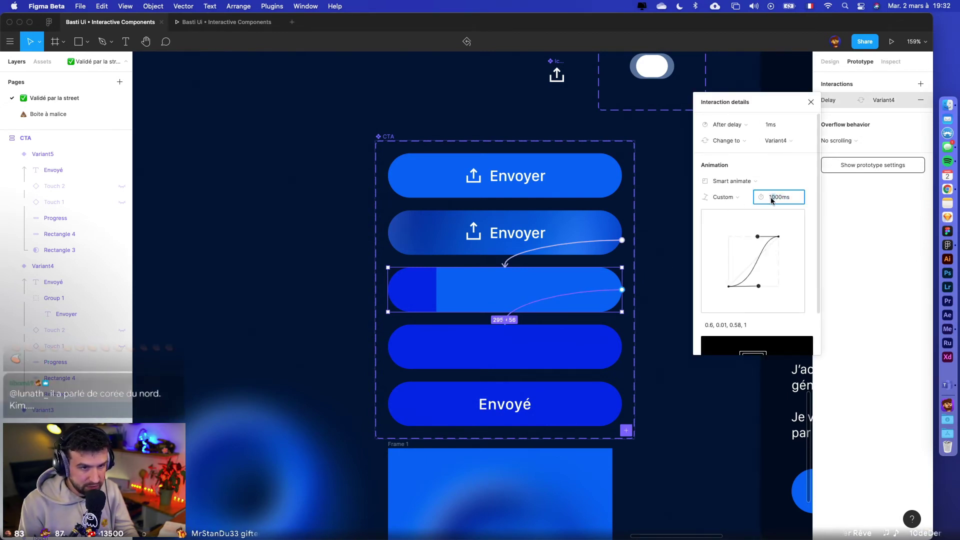
click(392, 114)
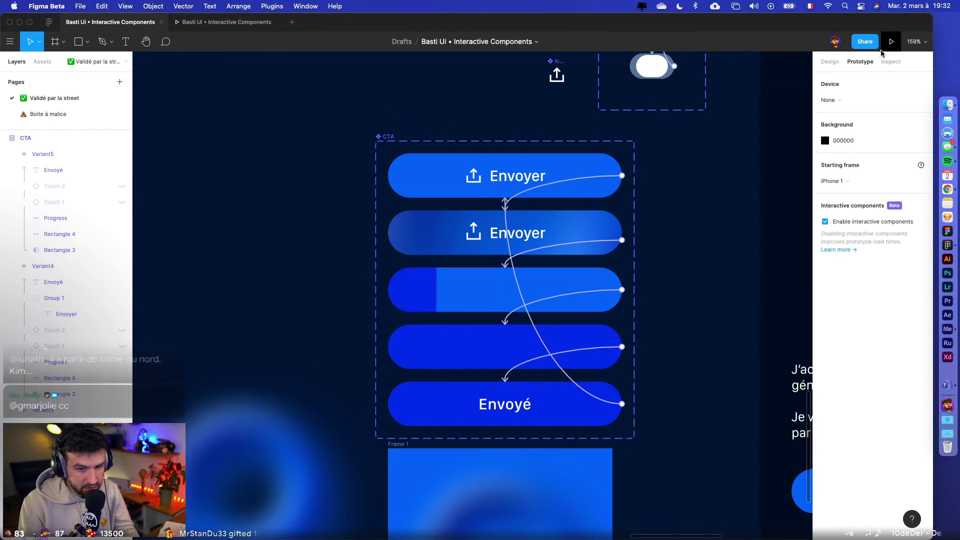
- Play the CTA button's full sequence in the prototype preview, return it to Envoyer and start it again
click(889, 41)
click(536, 254)
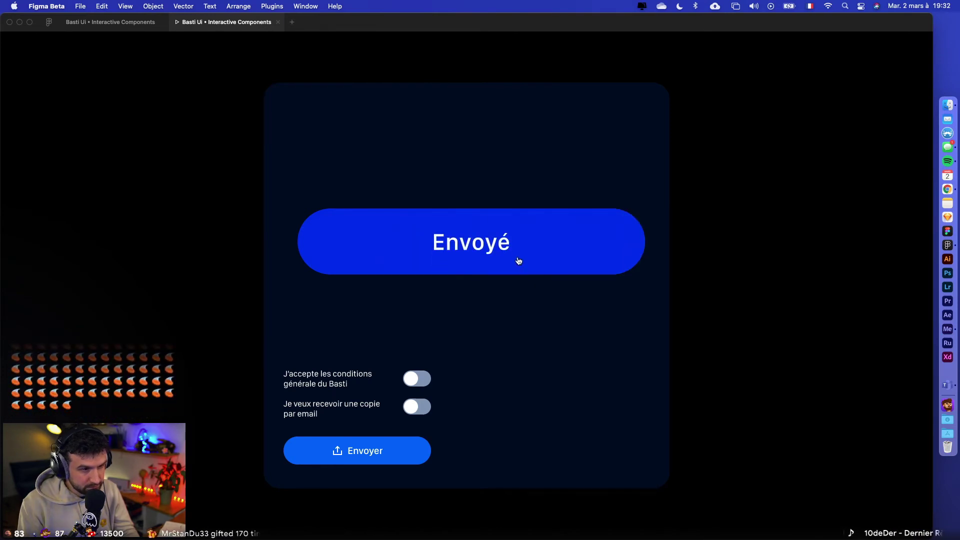
click(516, 323)
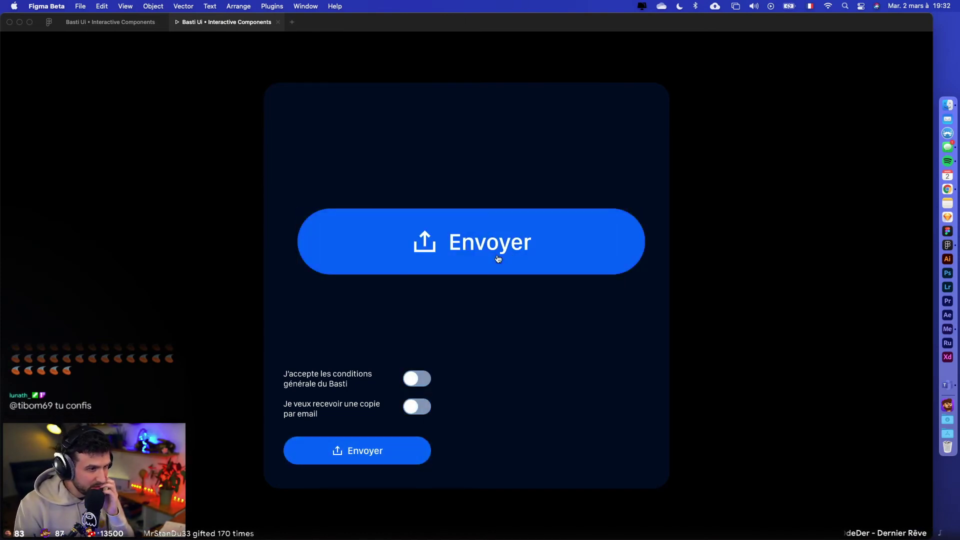
click(498, 258)
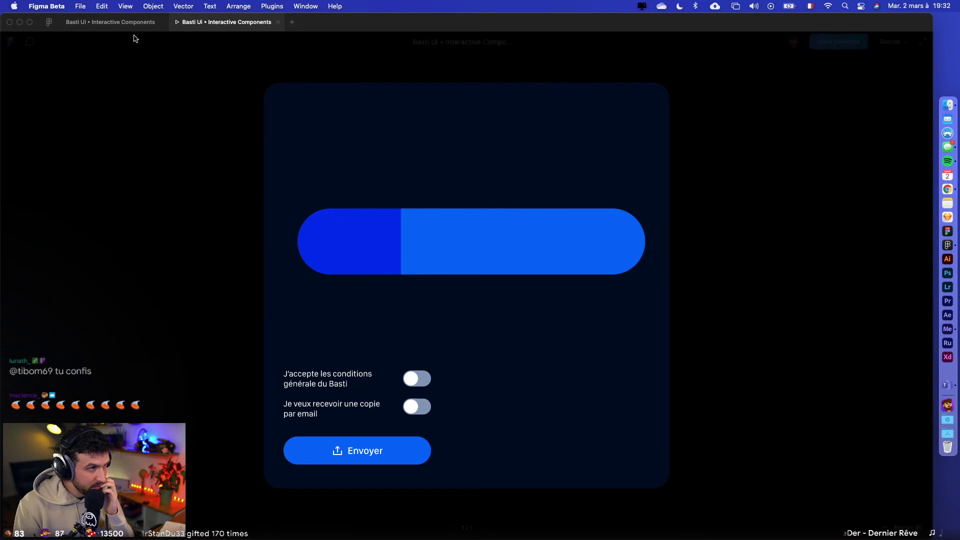
- Set the animation durations of the Touch-to-Variant3 delay and Default-to-Touch click interactions to 400 ms
click(113, 22)
scroll(634, 228, up, 1)
click(604, 198)
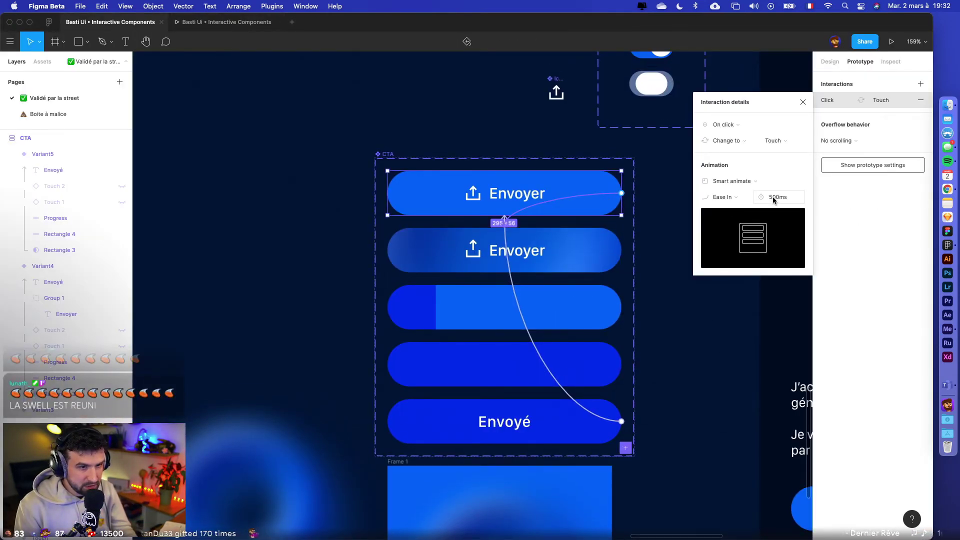
click(562, 251)
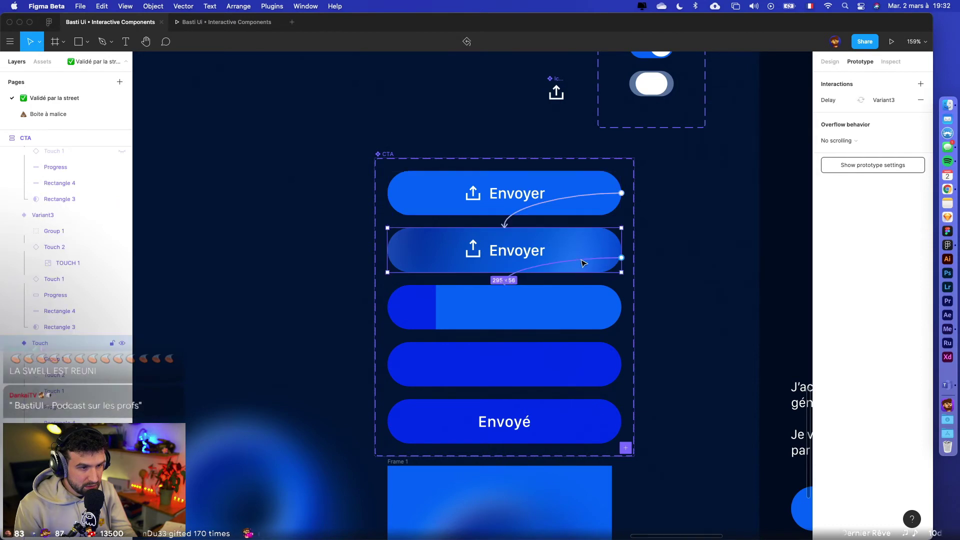
click(582, 260)
click(772, 199)
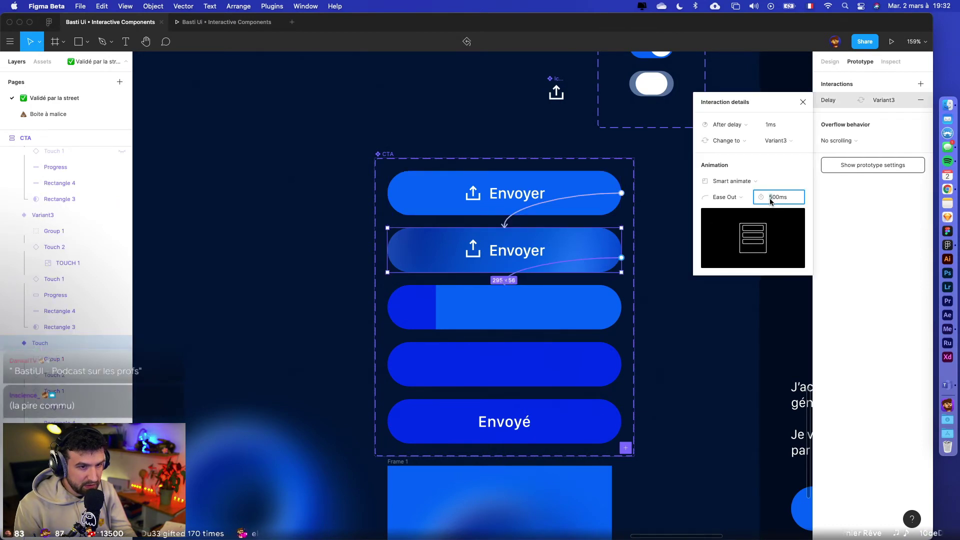
key(BackSpace)
text(4)
click(602, 200)
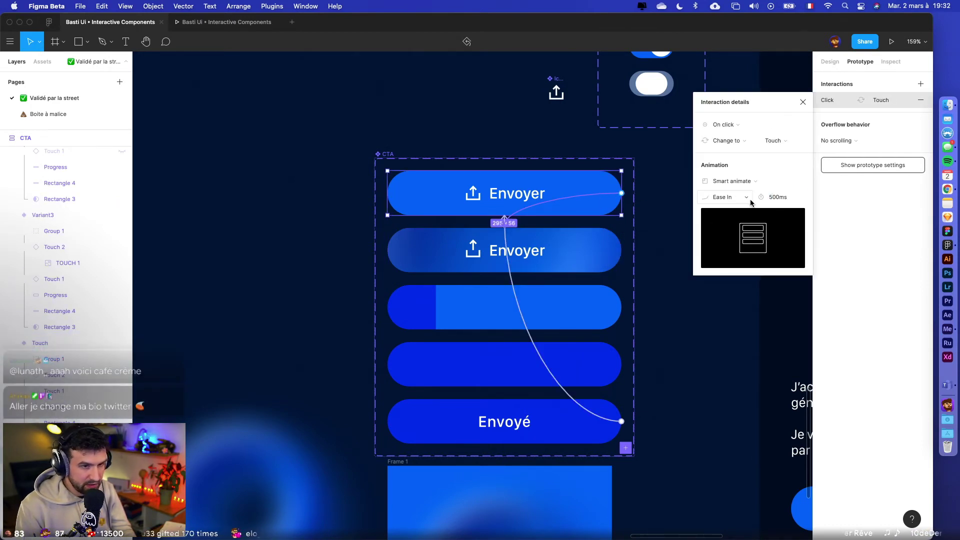
key(Return)
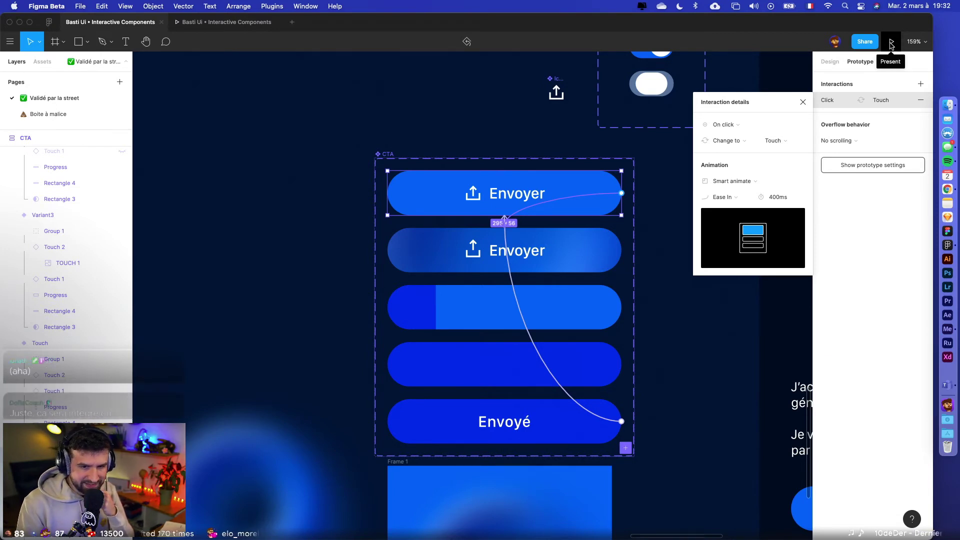
- Reset the large CTA button in the prototype preview and replay its sending animation with the new timing
click(891, 43)
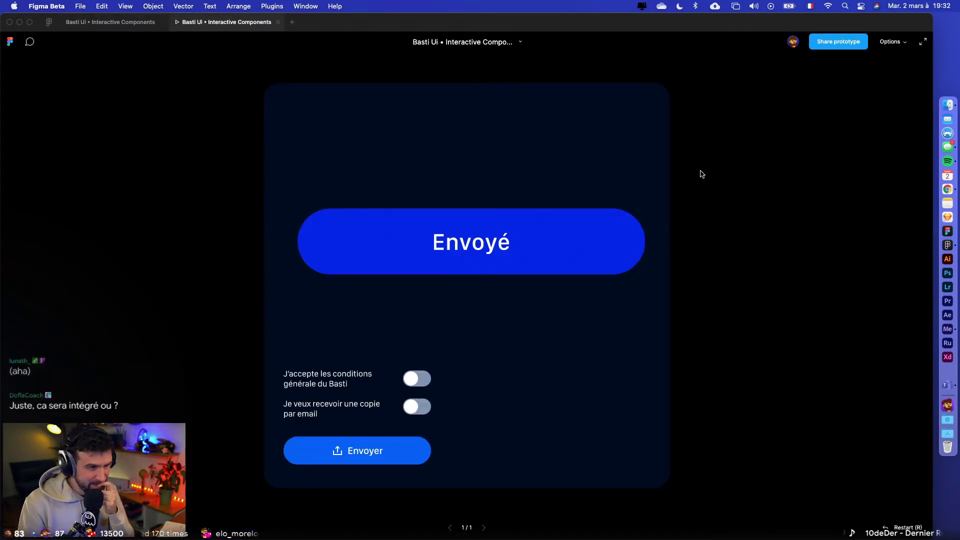
click(589, 235)
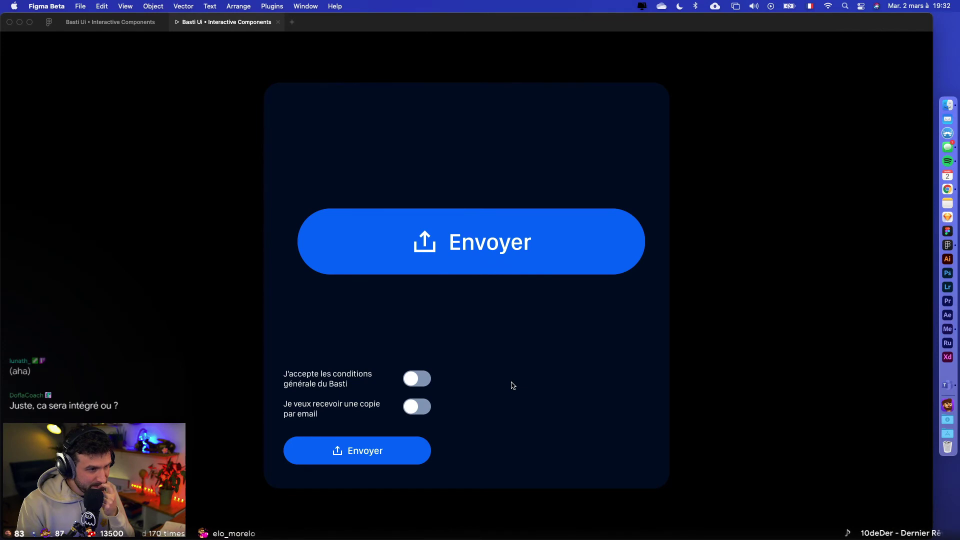
click(538, 262)
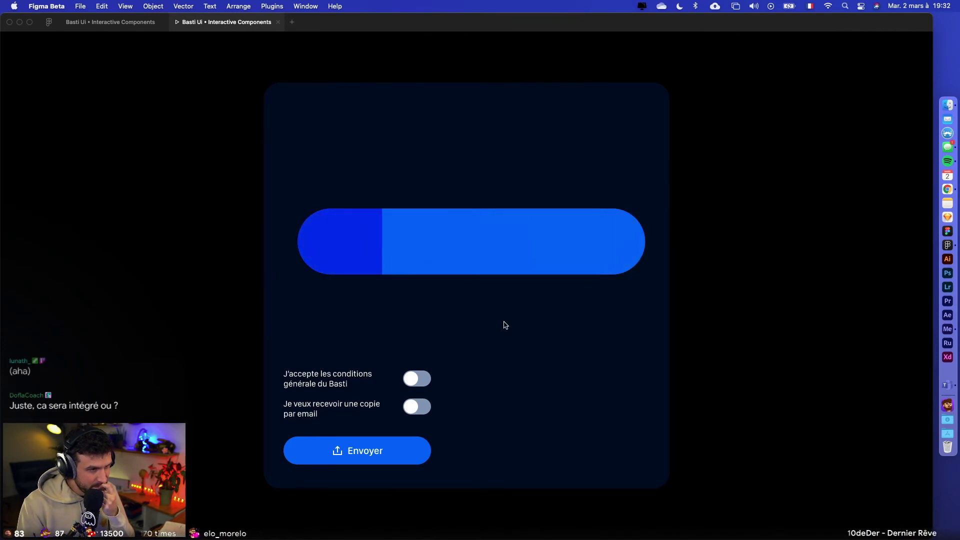
- Move Variant3's Group 1 straight up so it sits over the Touch variant, and replay the CTA animation in the prototype preview
click(111, 22)
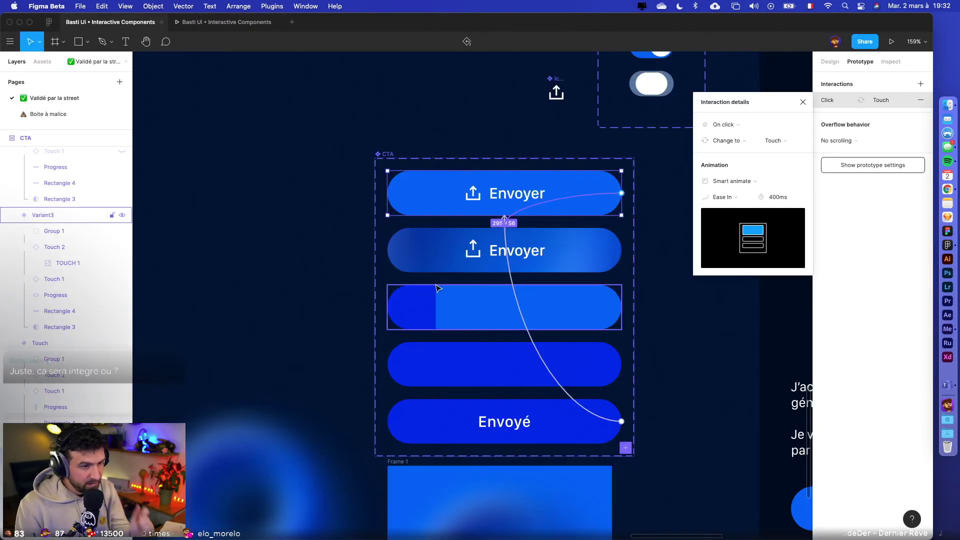
click(488, 246)
click(495, 316)
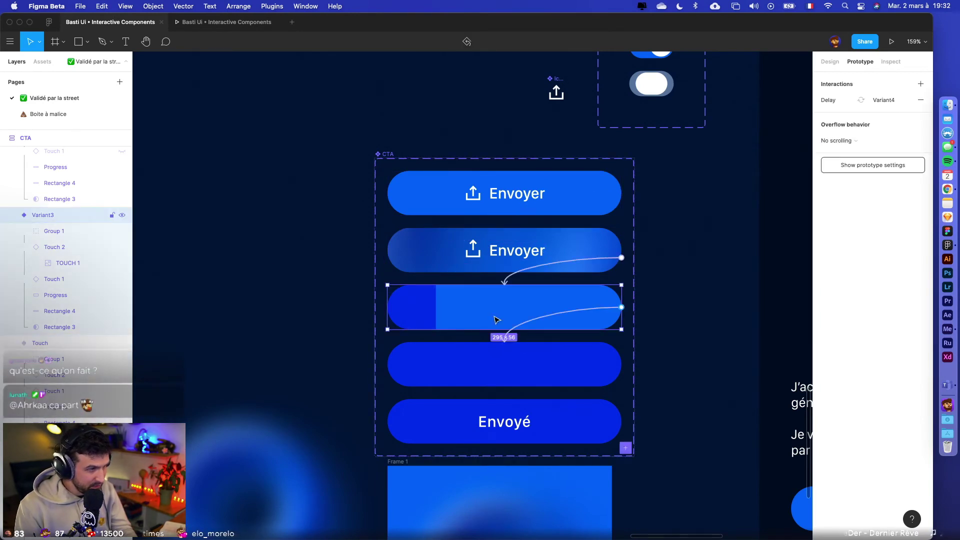
click(54, 231)
key(shift+Up)
key(shift+Up)
key(shift+Up)
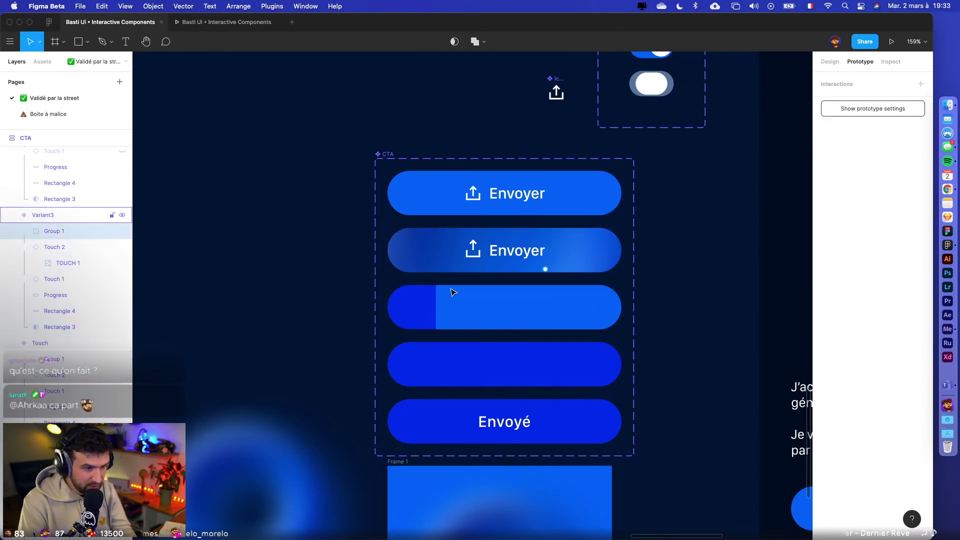
key(super+alt+Return)
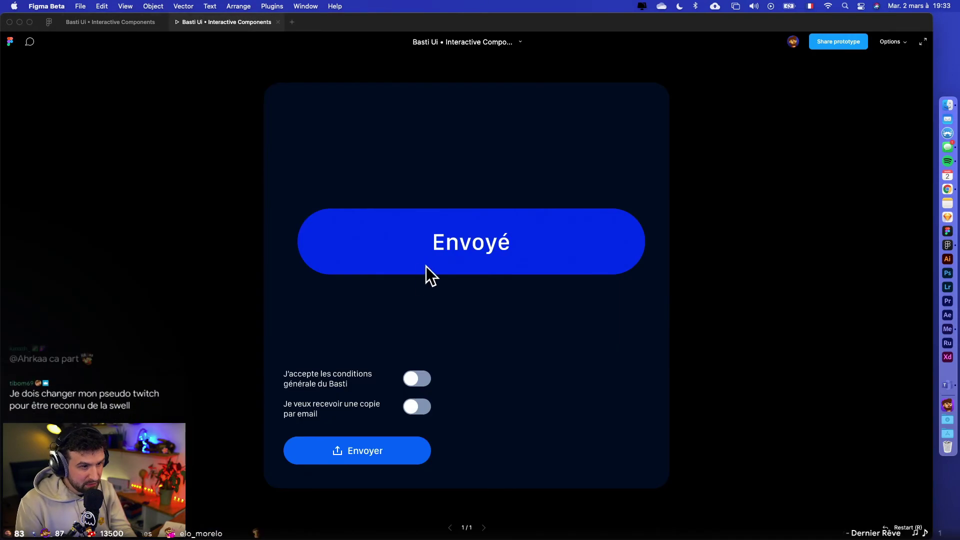
click(492, 259)
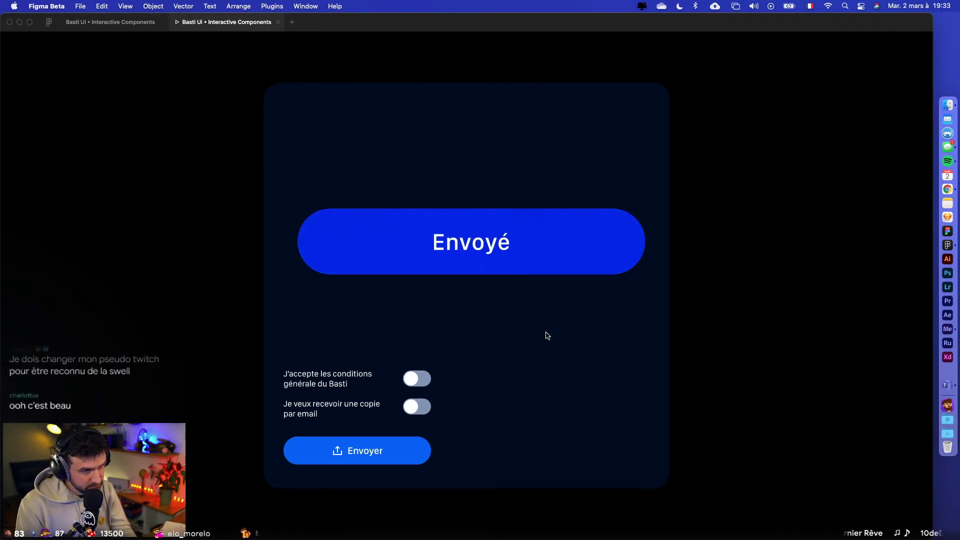
- Remove the large CTA button from the iPhone 1 frame and set the frame to the iPhone 11 Pro / X size, 375×812
click(110, 22)
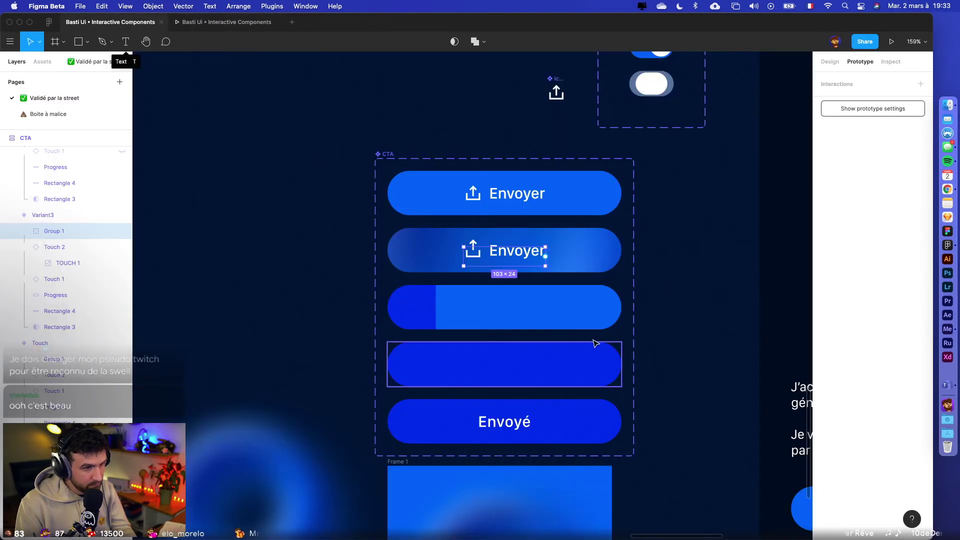
scroll(750, 205, down, 3)
scroll(705, 215, down, 5)
click(660, 231)
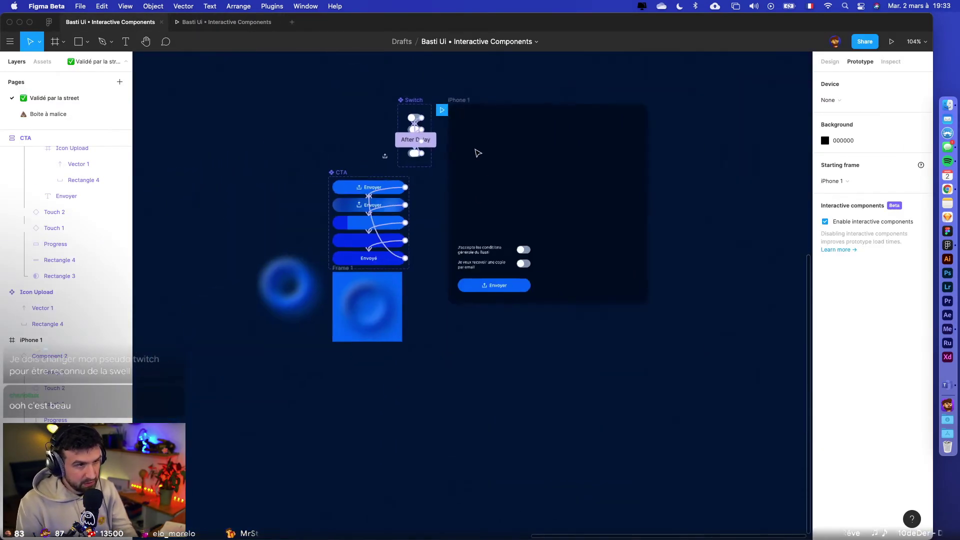
click(458, 100)
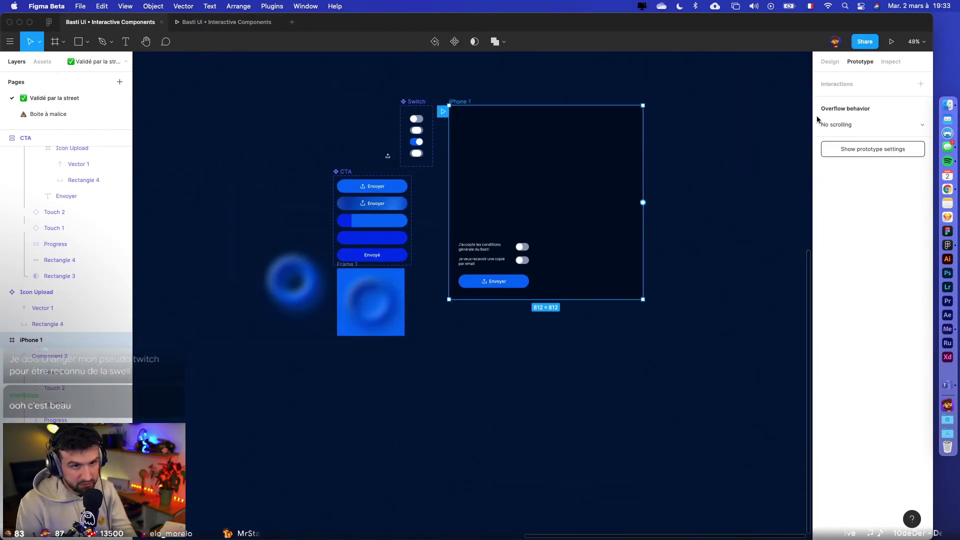
click(830, 61)
click(841, 102)
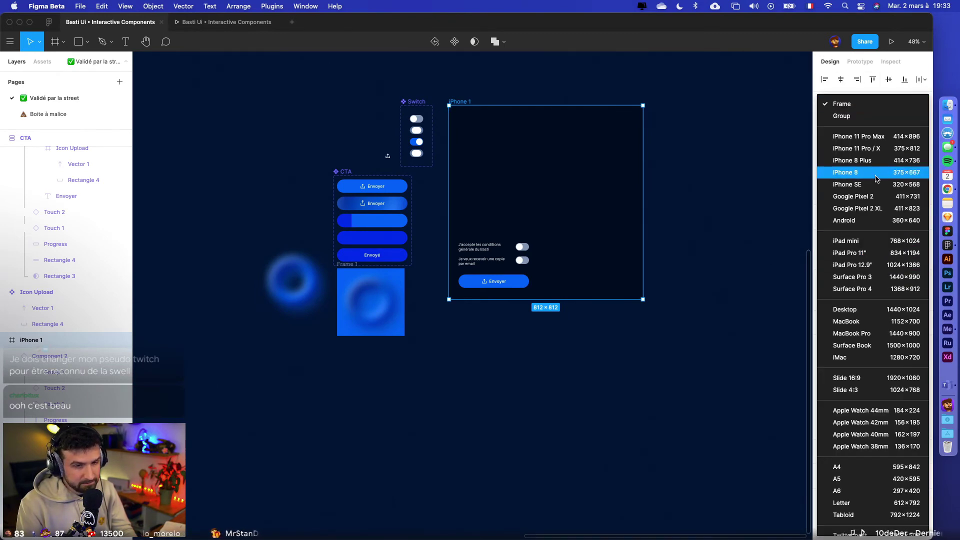
click(873, 149)
- Preview the narrowed iPhone 1 prototype, playing the small CTA's sending animation and toggling the two switches
scroll(645, 250, up, 3)
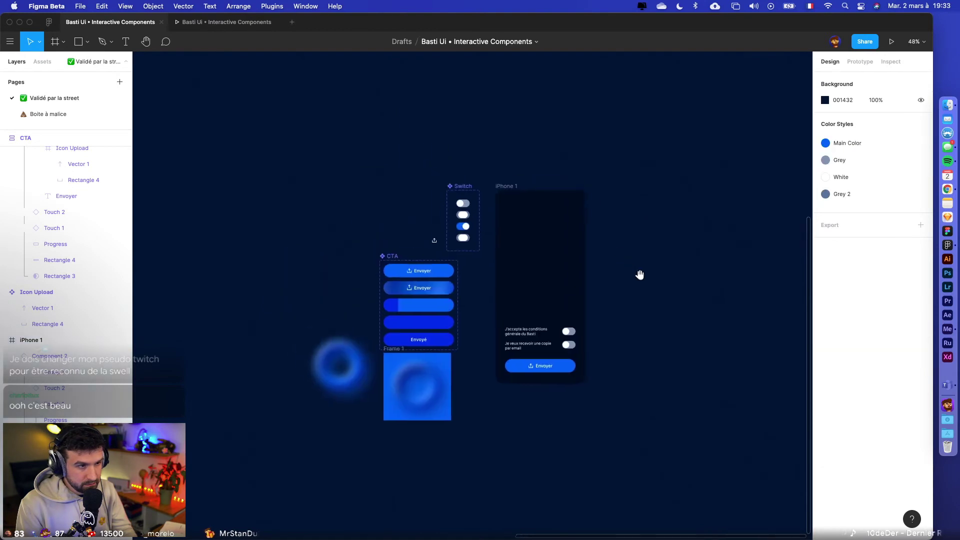
scroll(547, 212, up, 5)
click(891, 42)
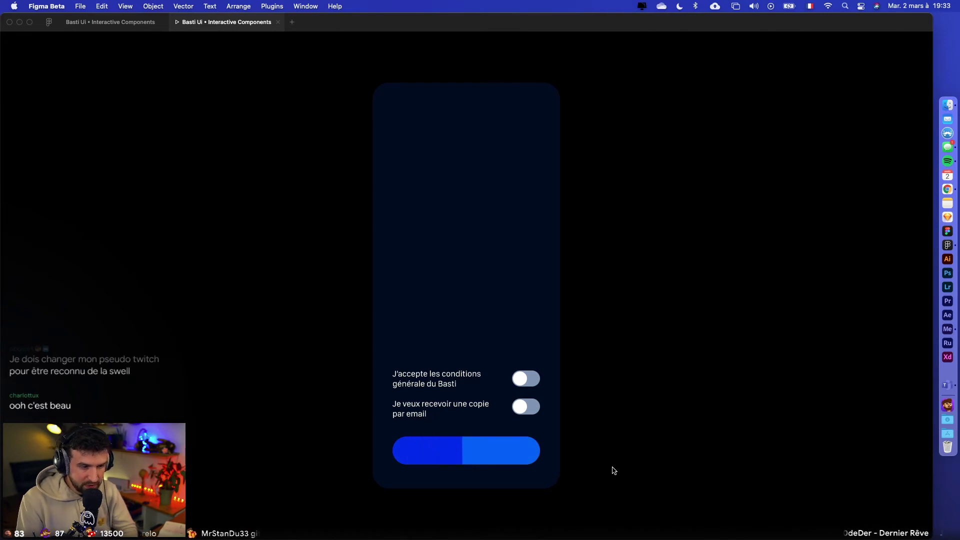
click(529, 464)
click(514, 460)
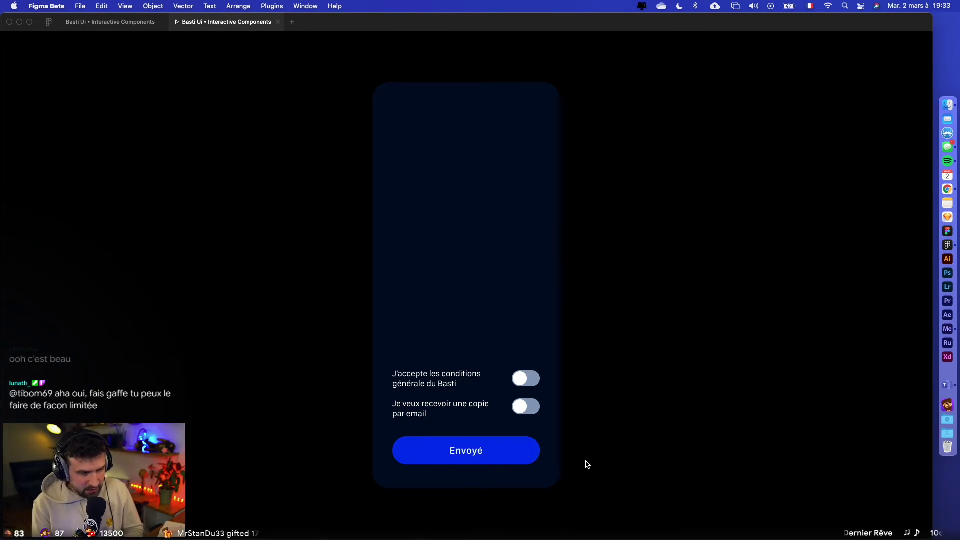
click(525, 406)
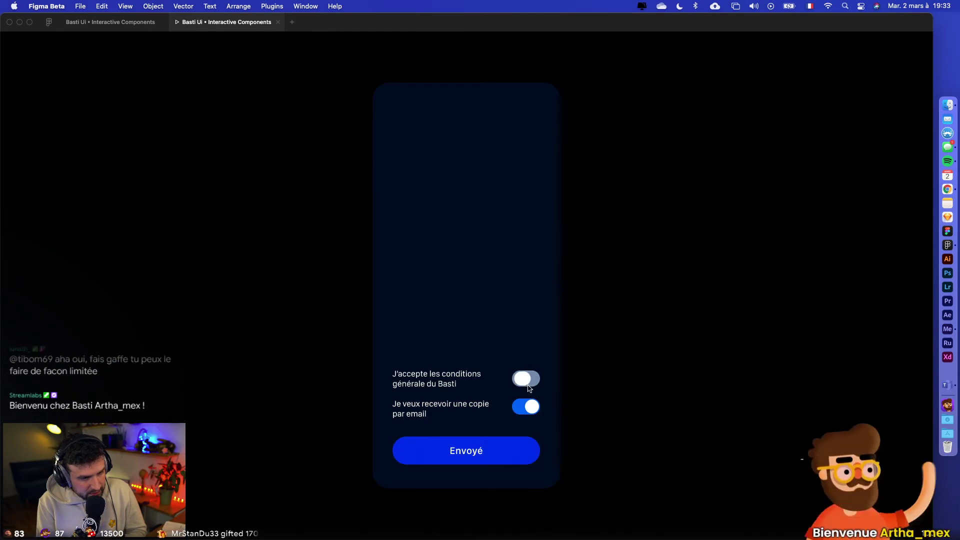
click(526, 379)
click(529, 408)
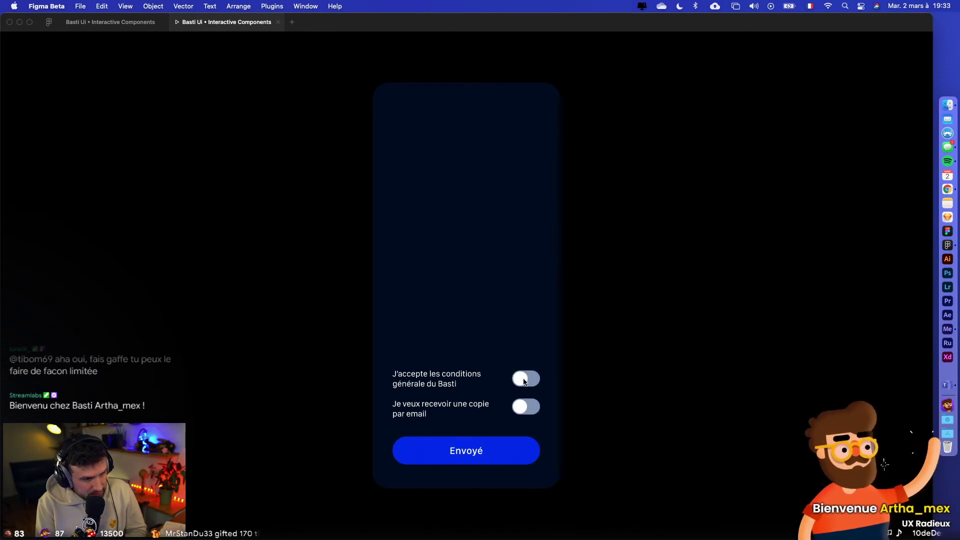
click(527, 411)
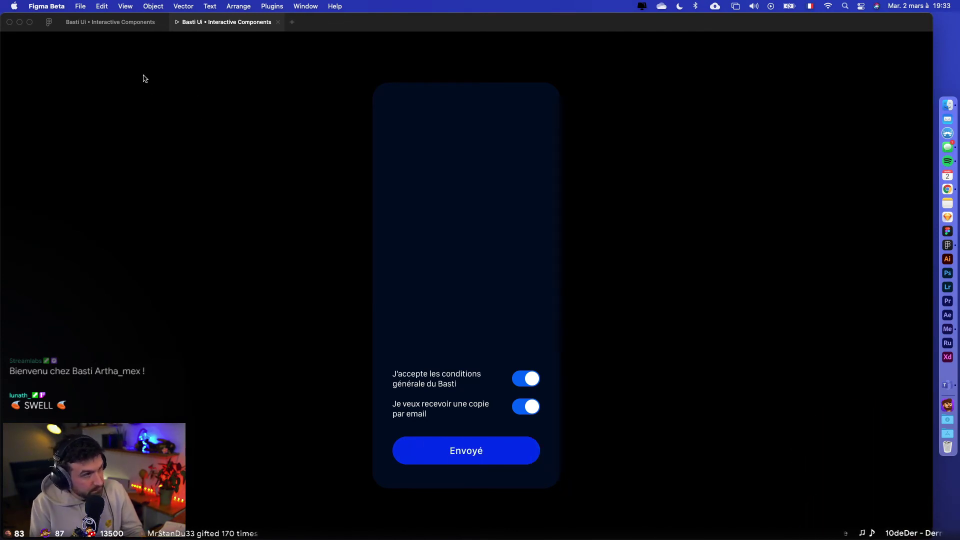
- Set the animation duration of Variant4's delay interaction to Variant5 to 400 ms
click(110, 22)
click(368, 463)
scroll(365, 410, down, 3)
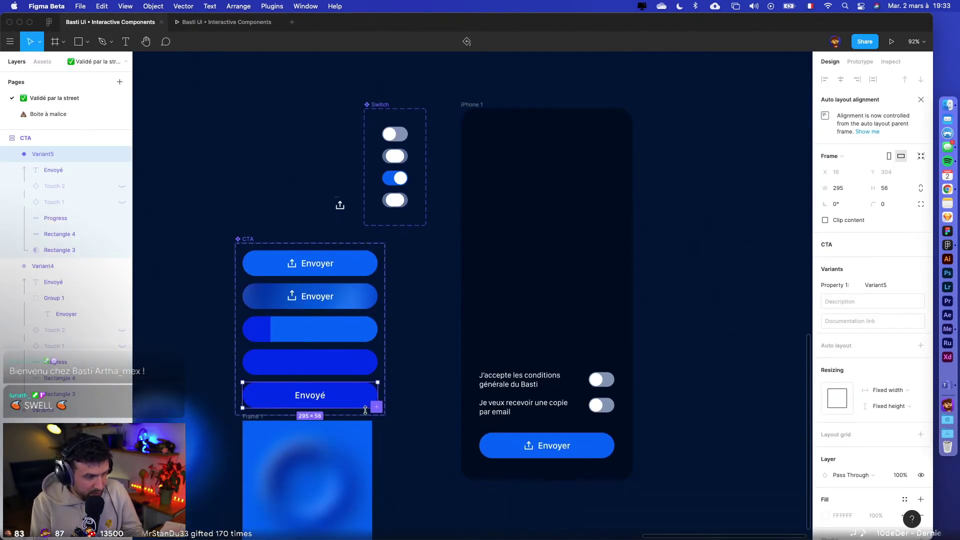
click(365, 373)
key(shift+e)
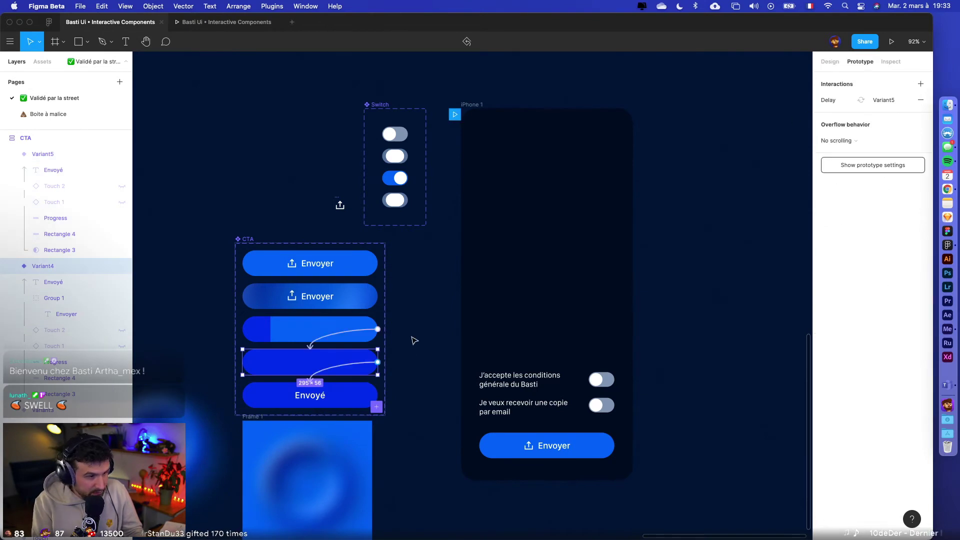
click(348, 371)
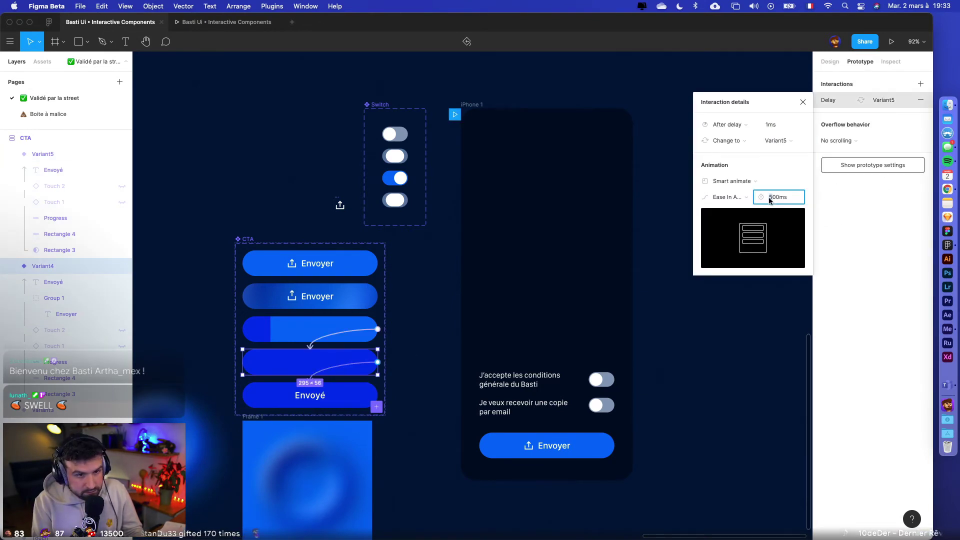
scroll(285, 407, up, 5)
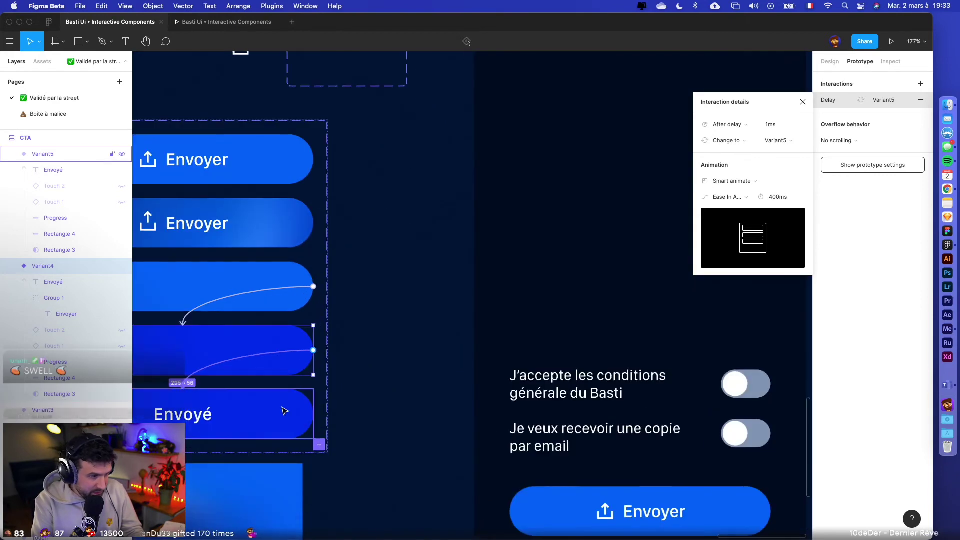
- Check the position of Variant4's hidden Envoyé text, and reset and replay the CTA animation in the prototype preview
click(335, 333)
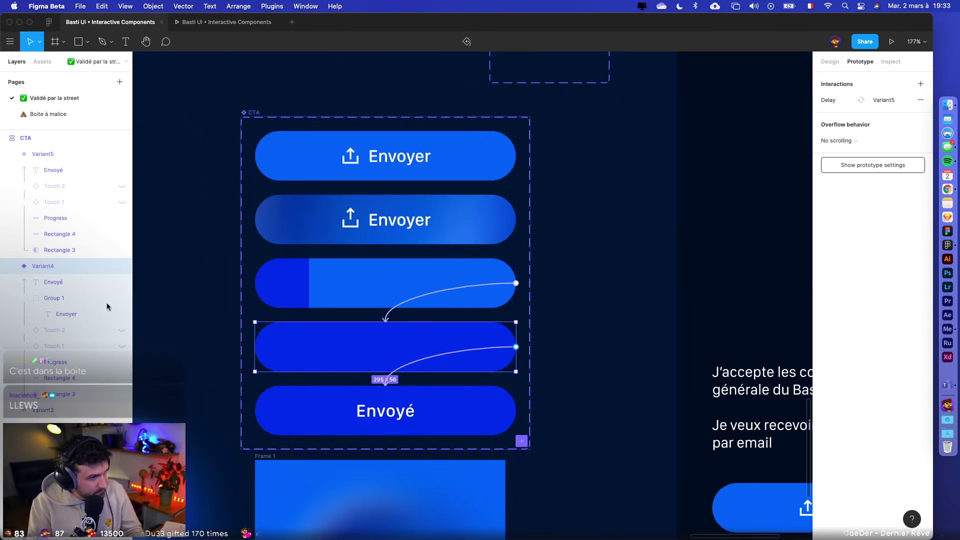
click(80, 283)
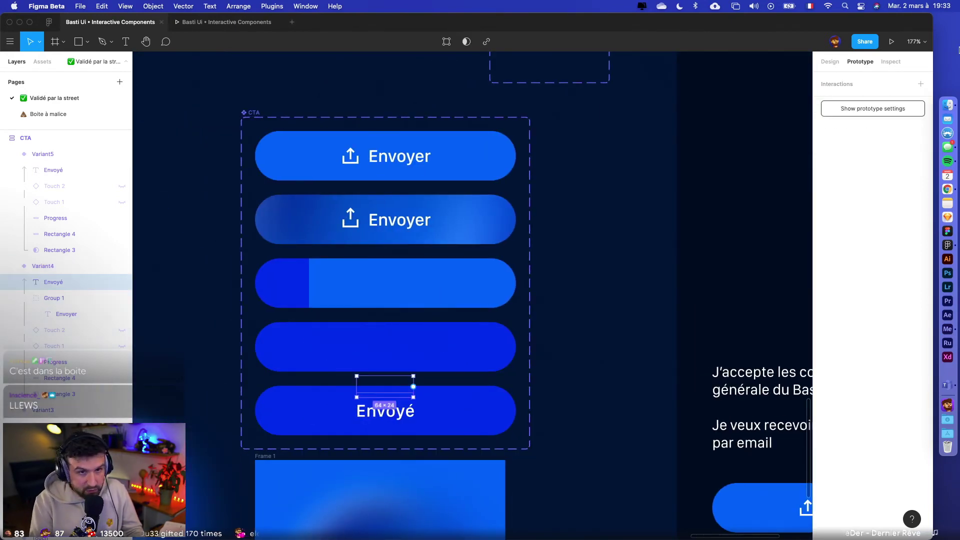
click(891, 41)
click(517, 463)
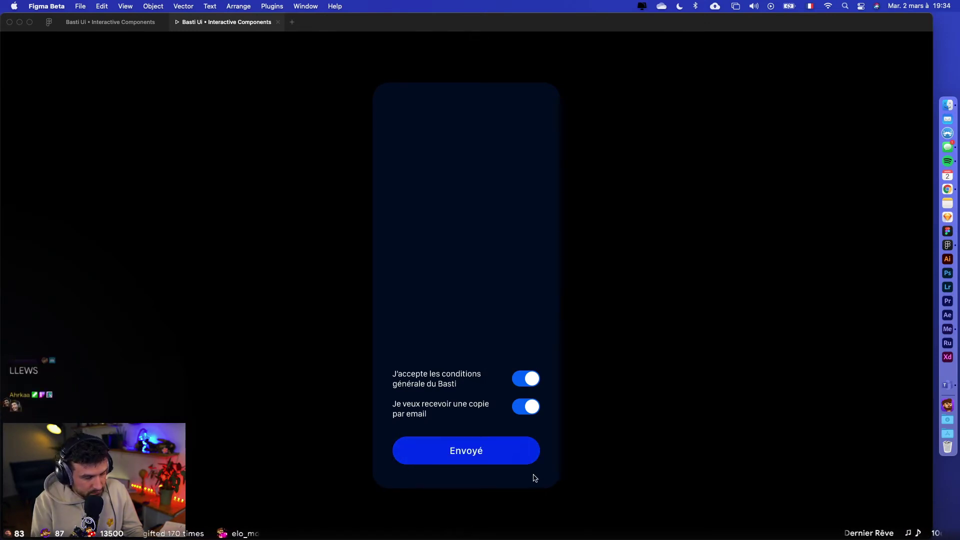
click(498, 458)
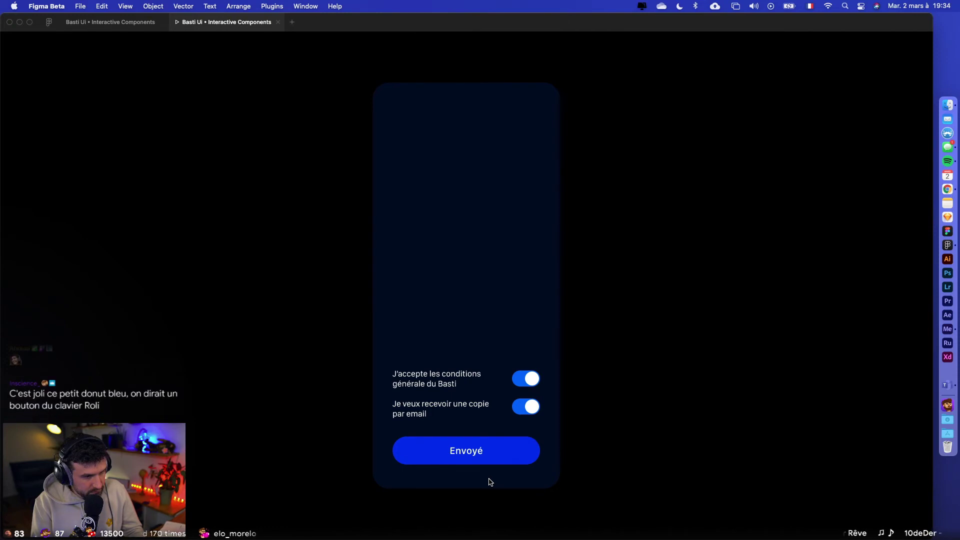
click(467, 463)
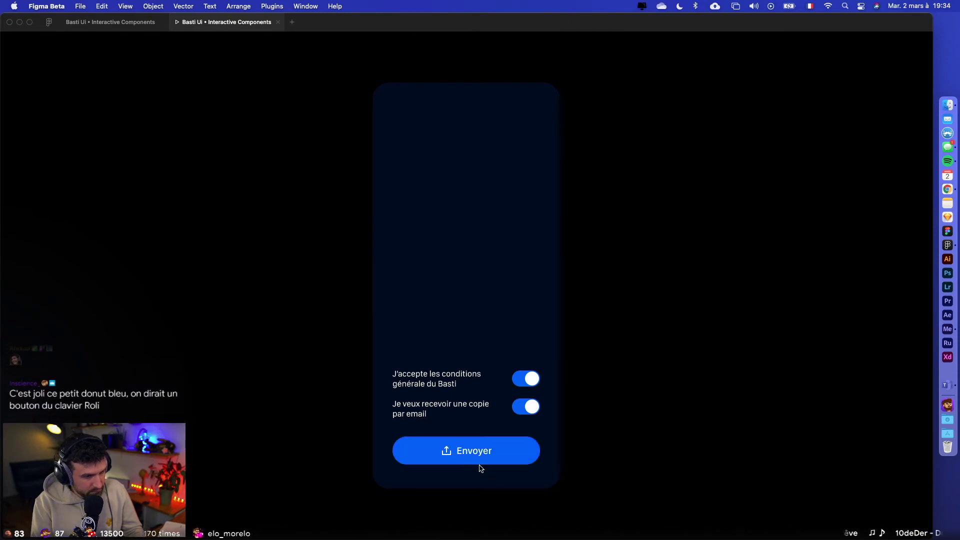
click(472, 462)
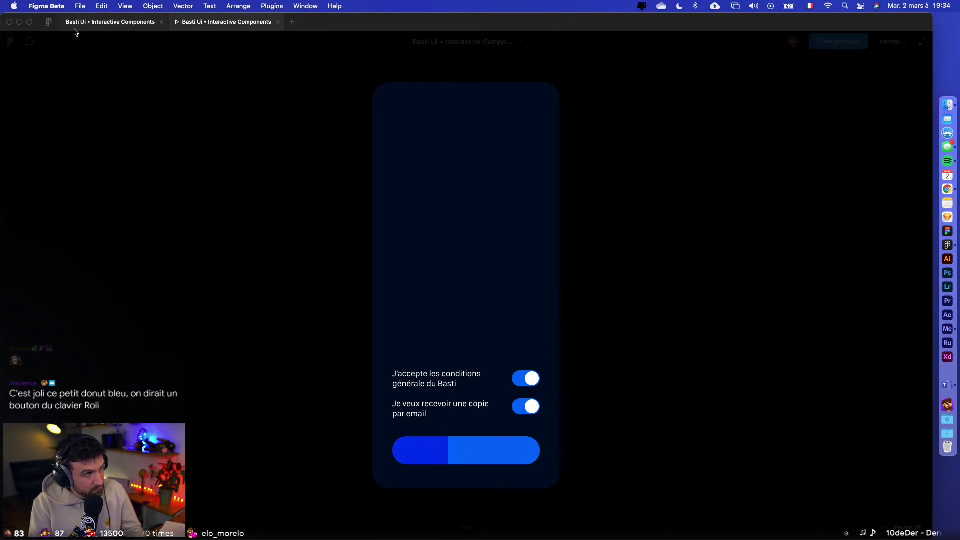
- Move the arrow, Vector 1, of the Touch variant's upload icon upward out of its icon frame
click(92, 22)
super+click(350, 218)
scroll(350, 215, left, 4)
scroll(350, 215, up, 3)
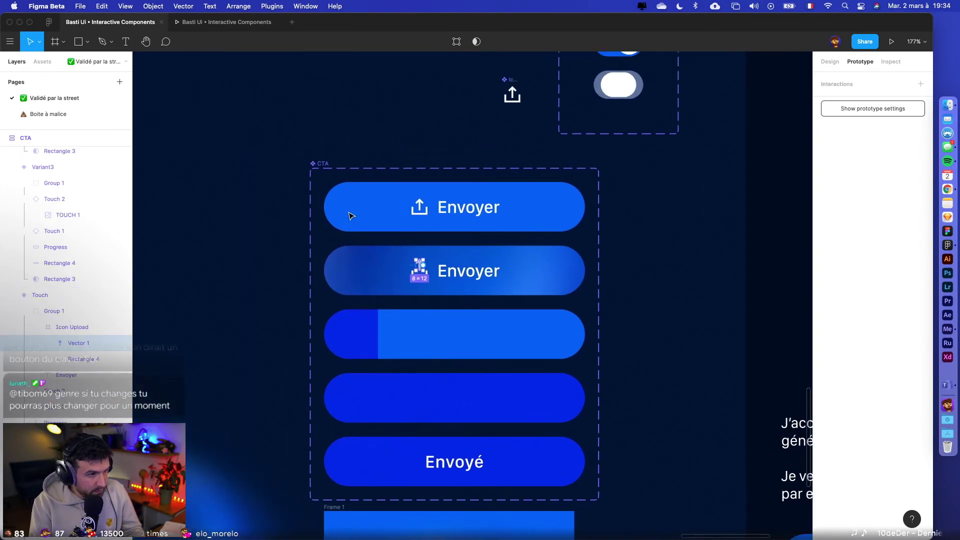
key(Return)
key(Escape)
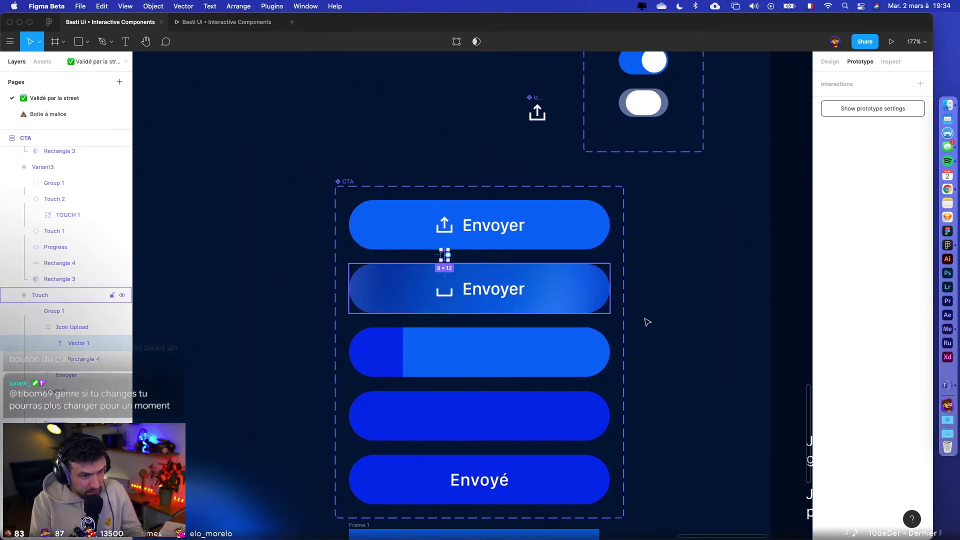
click(724, 354)
- Return the CTA to Envoyer in the prototype preview and play it to examine the upload arrow's movement
click(891, 42)
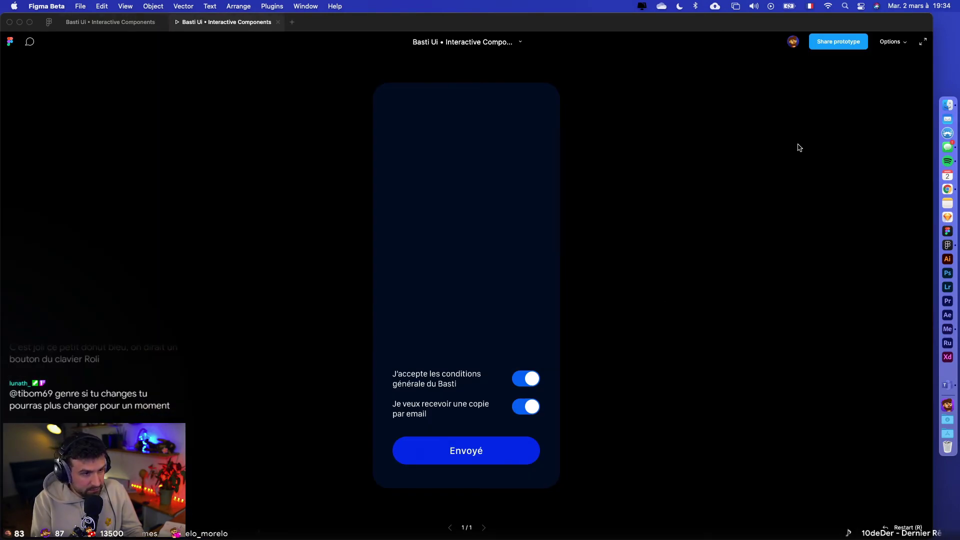
click(506, 464)
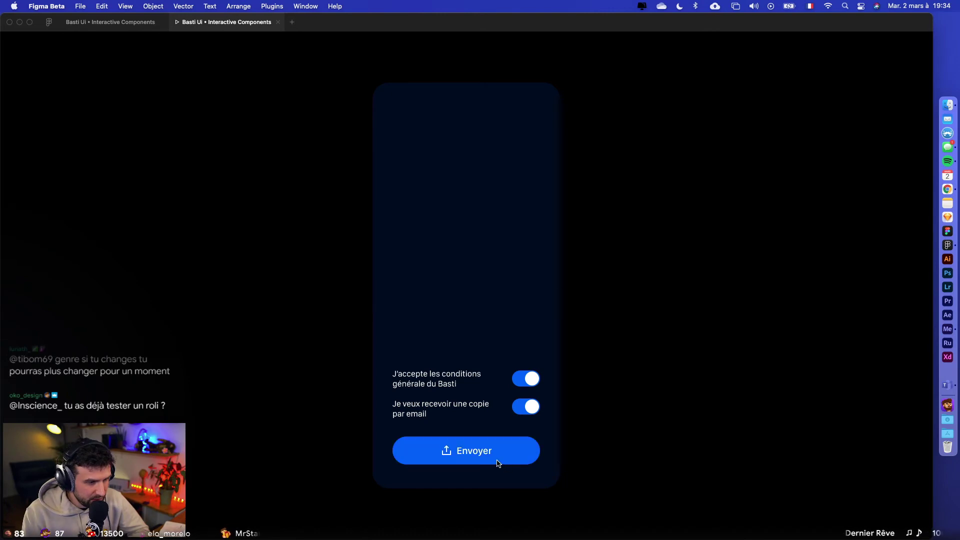
click(498, 463)
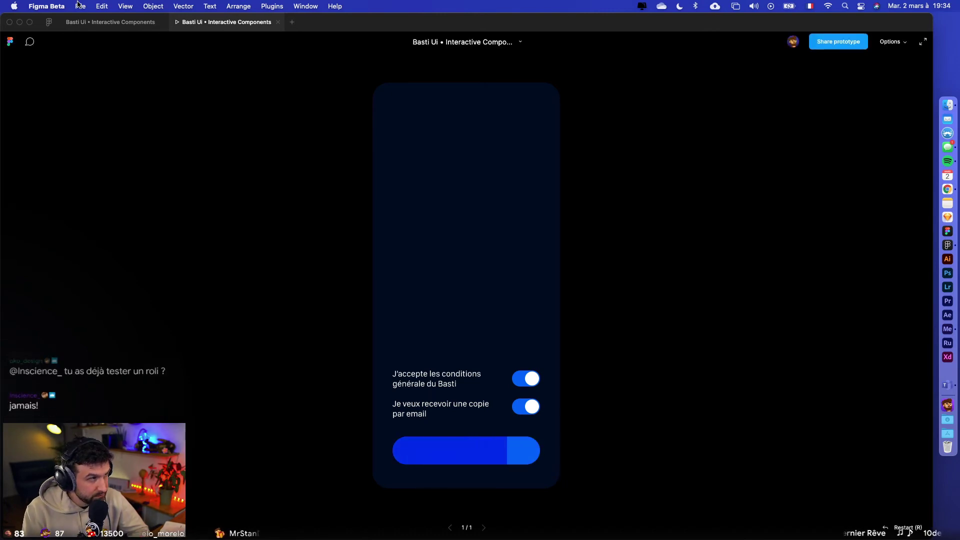
- Expand Group 1 in Variant3 to reach the vector layers of its Icon Upload
click(110, 22)
click(450, 295)
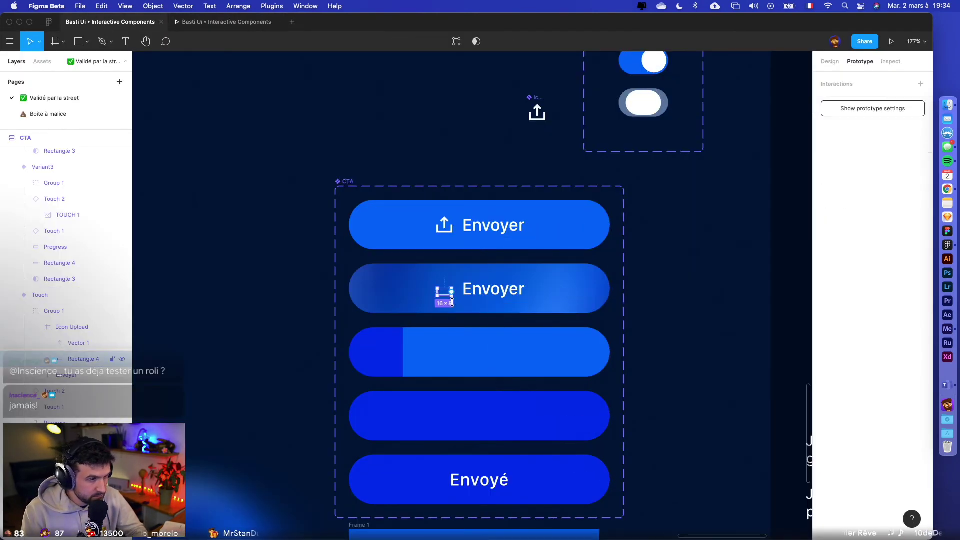
click(459, 340)
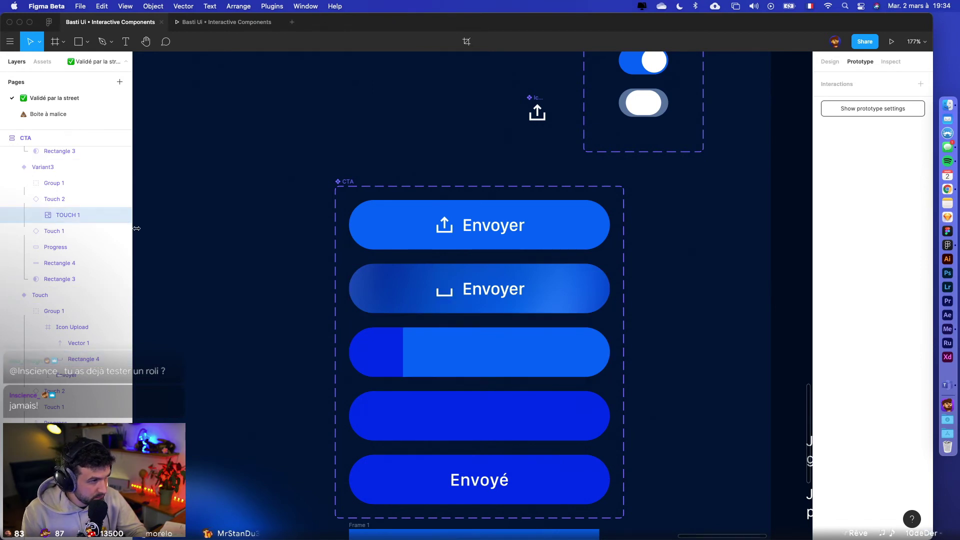
click(55, 183)
click(472, 360)
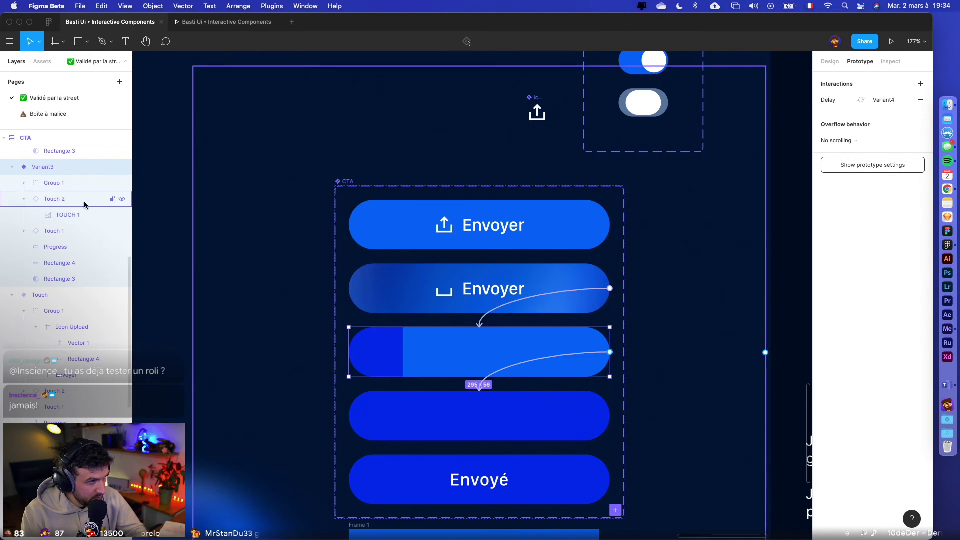
click(49, 186)
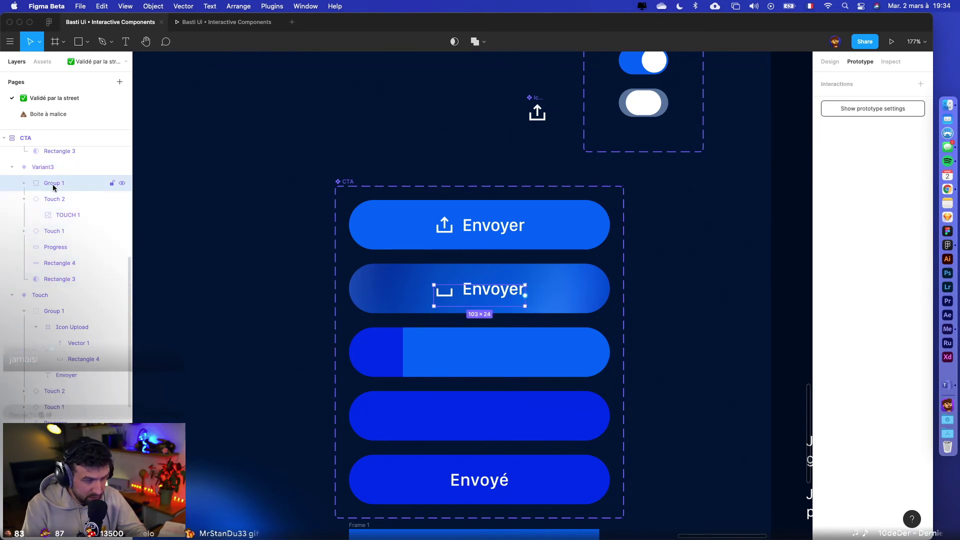
click(23, 183)
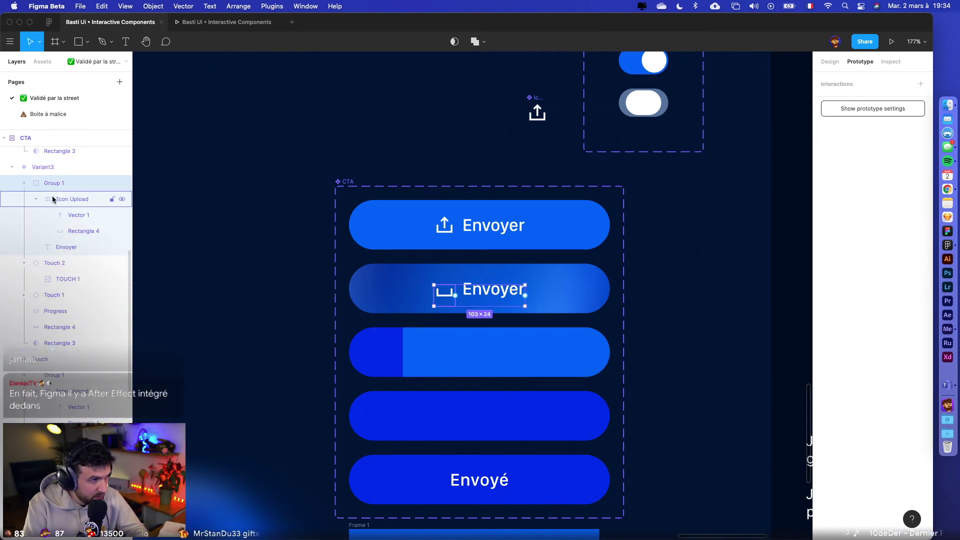
- Move Rectangle 4 of the Icon Upload in Variant3 down past the button's edge and preview the Envoyer button's animation
click(72, 215)
click(78, 228)
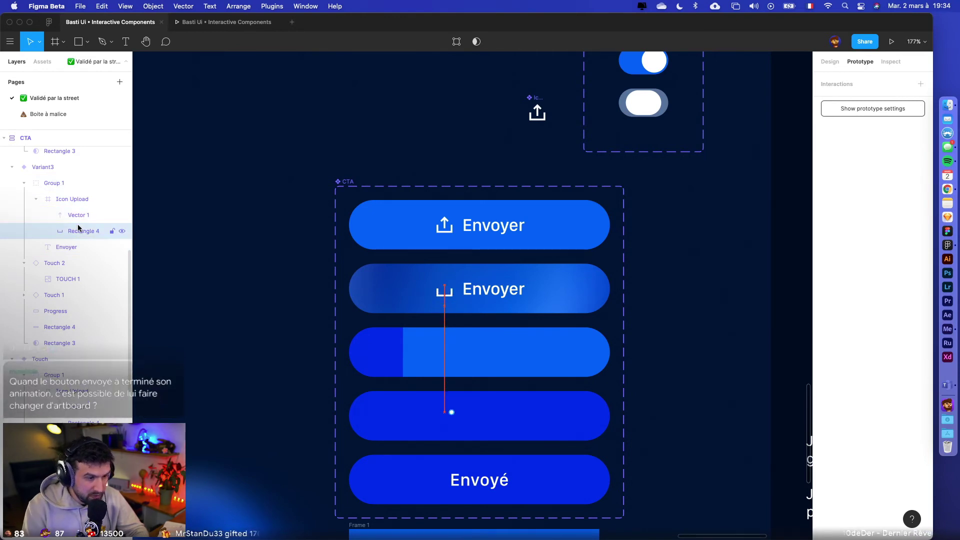
click(891, 42)
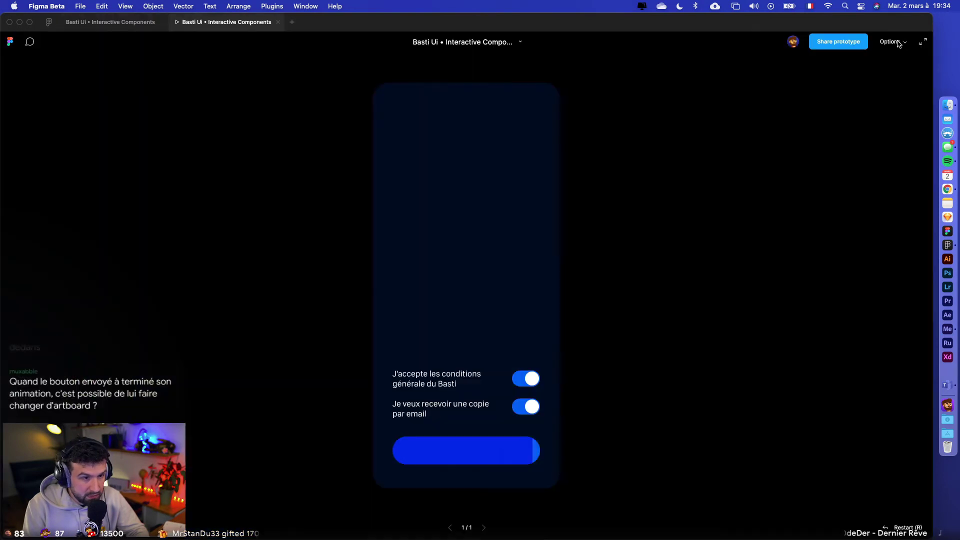
click(505, 457)
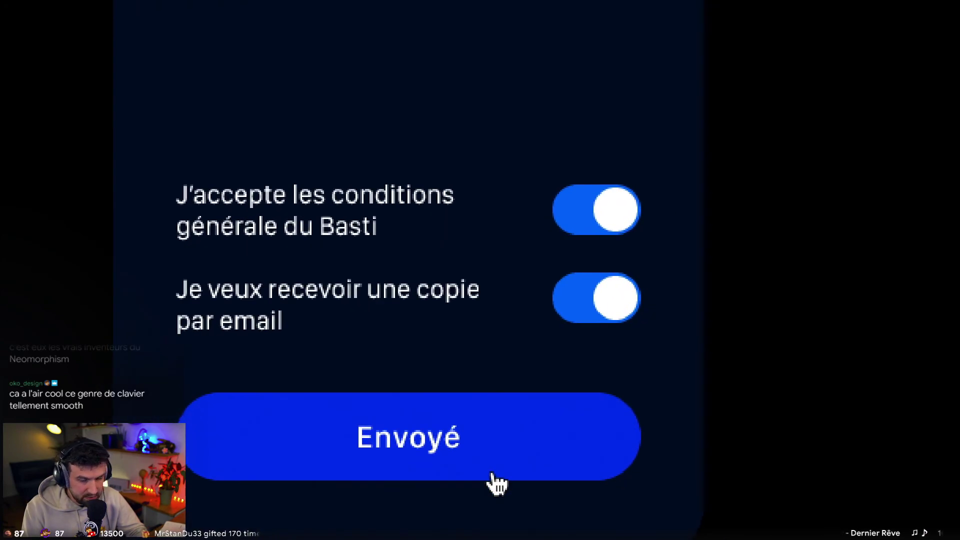
click(494, 483)
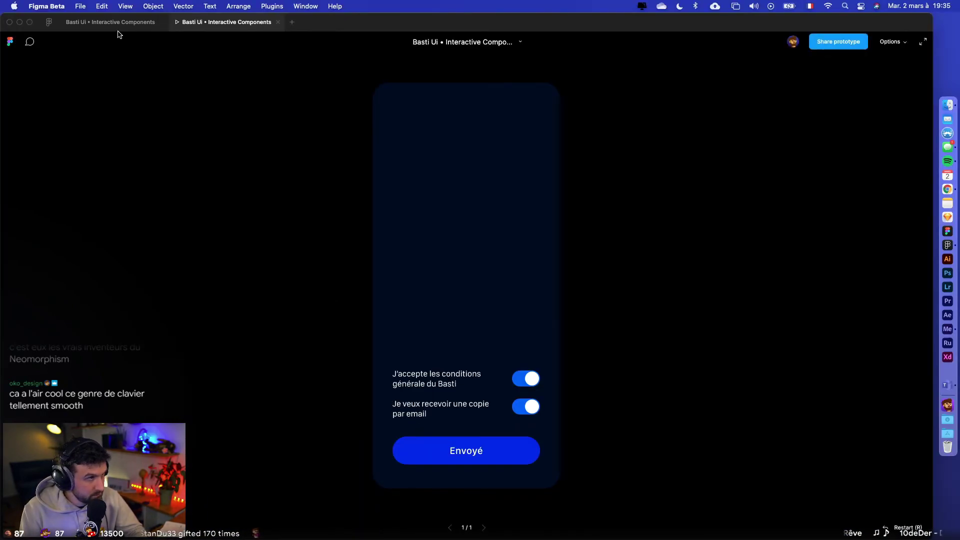
- Move the upload icon's base shape in the second CTA variant just below the button's edge and replay the send animation
click(119, 23)
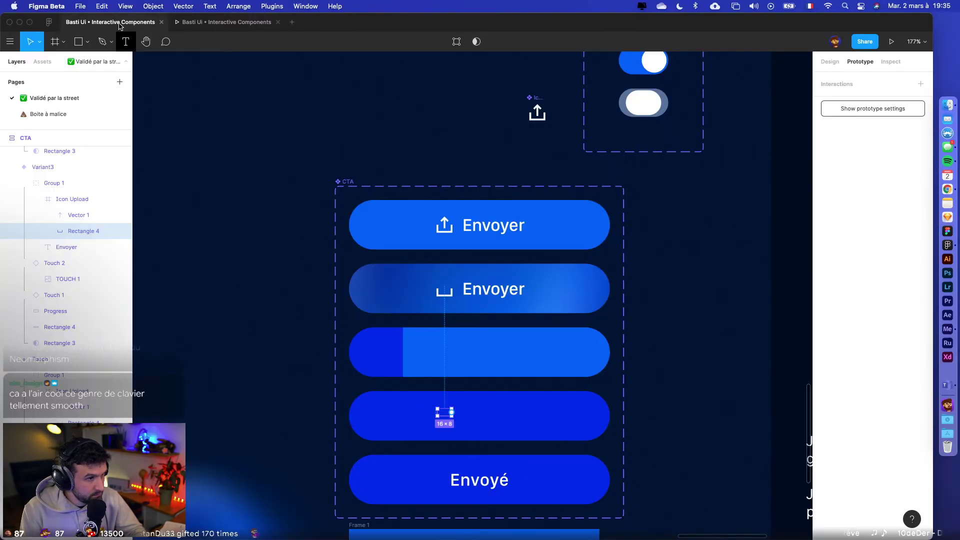
click(452, 297)
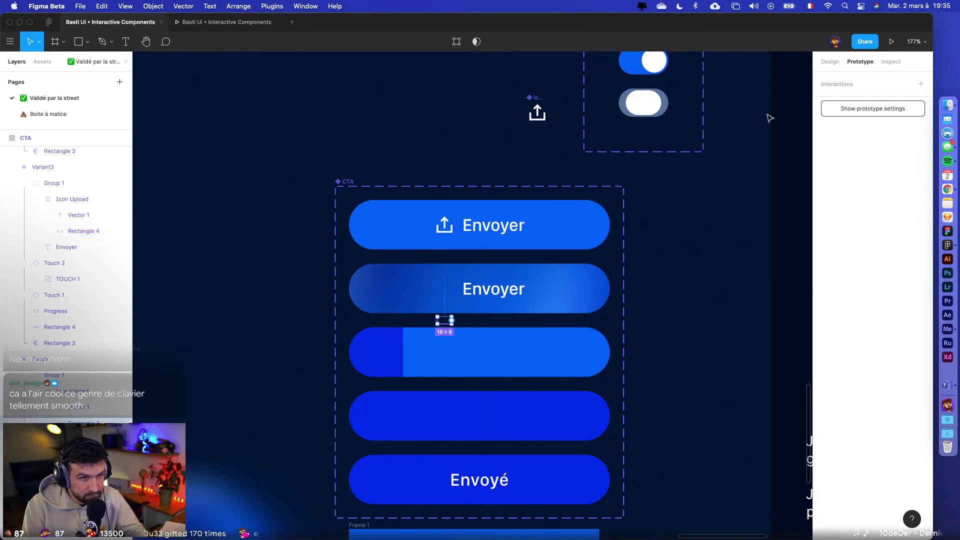
click(892, 41)
mouse_move(510, 450)
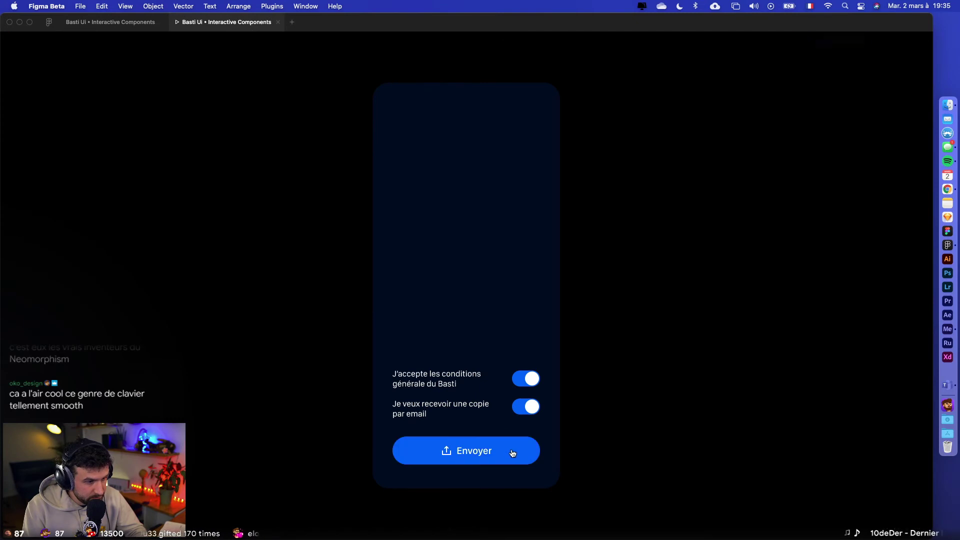
click(476, 465)
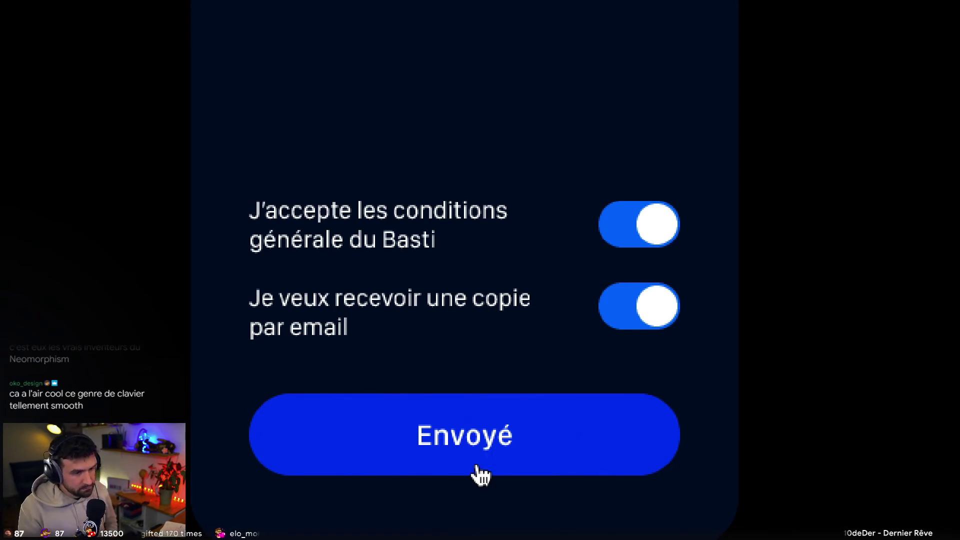
click(476, 463)
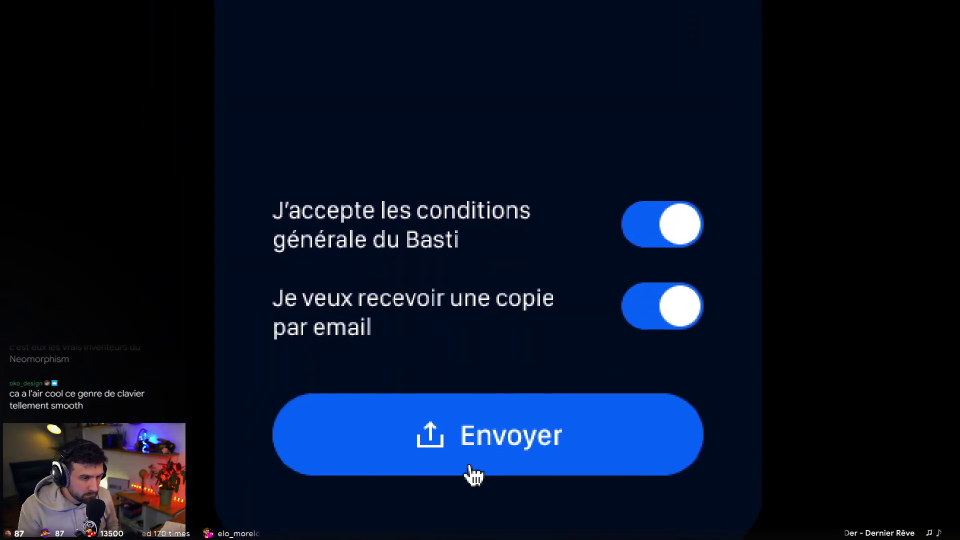
click(469, 465)
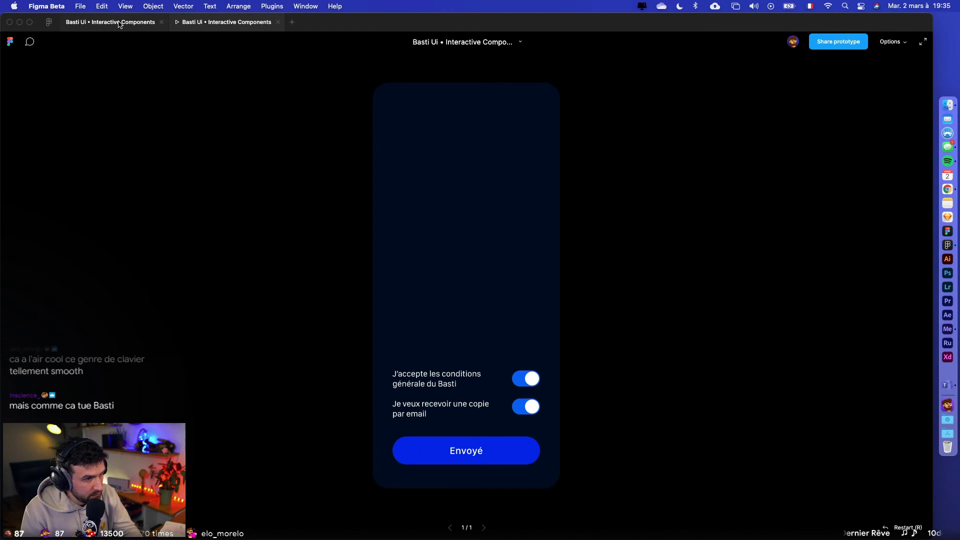
- Narrow the dark blue Progress shape in Variant3 to a width of 22
click(110, 22)
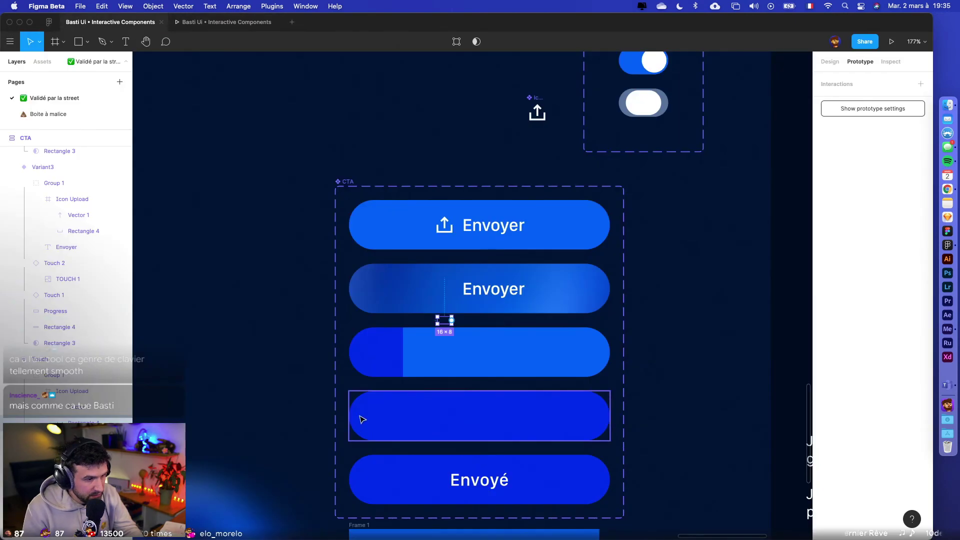
click(396, 355)
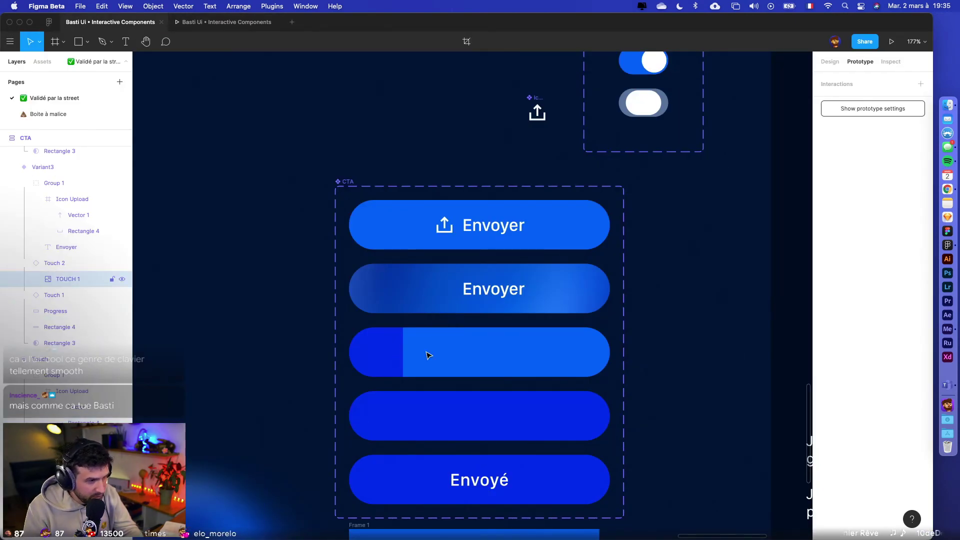
double_click(419, 297)
click(395, 356)
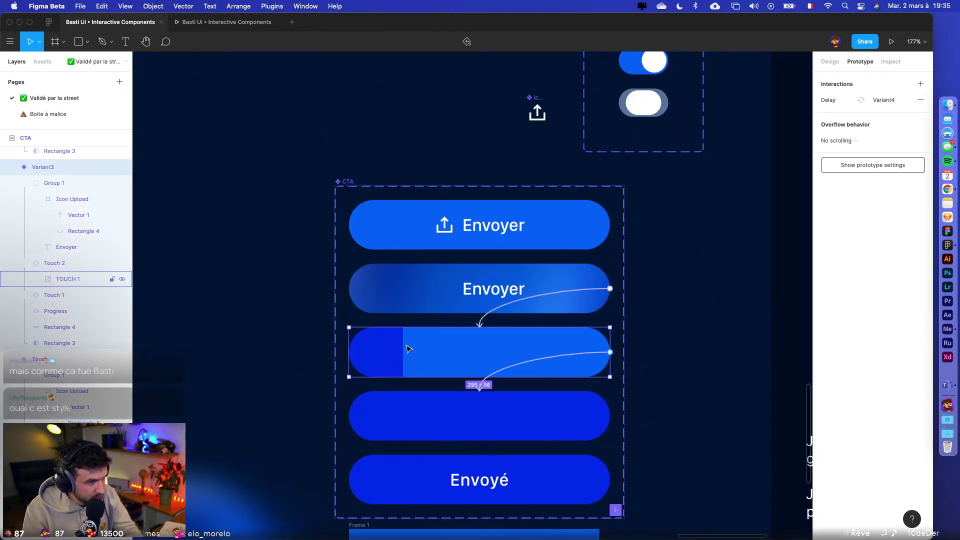
super+click(394, 350)
click(79, 310)
scroll(380, 363, up, 5)
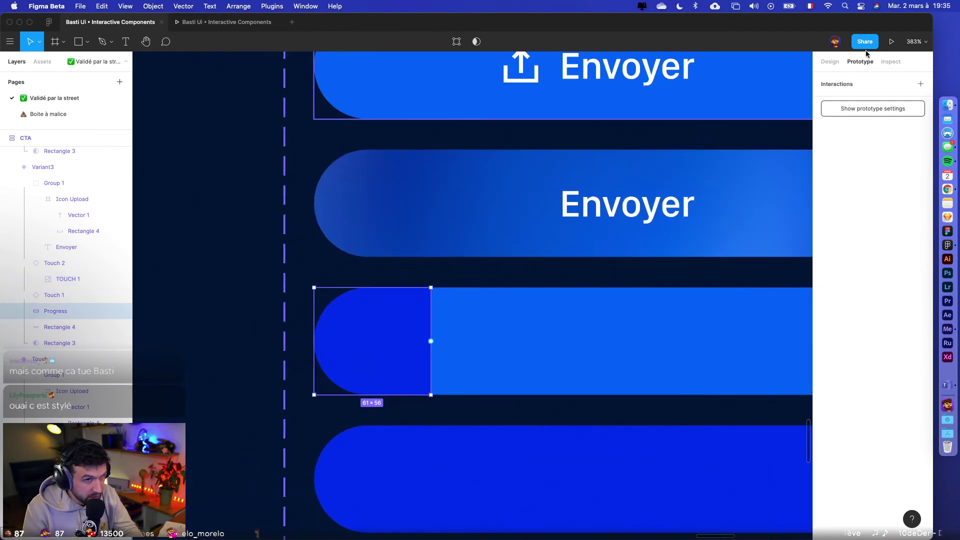
click(833, 63)
drag(431, 315, 356, 318)
scroll(504, 351, down, 3)
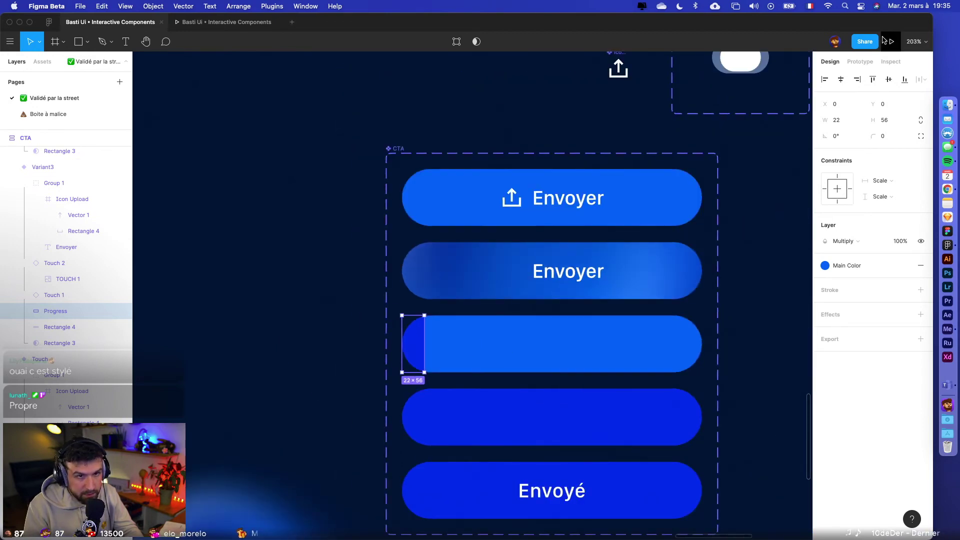
- Play the prototype to check the Envoyer button's progress animation
click(885, 41)
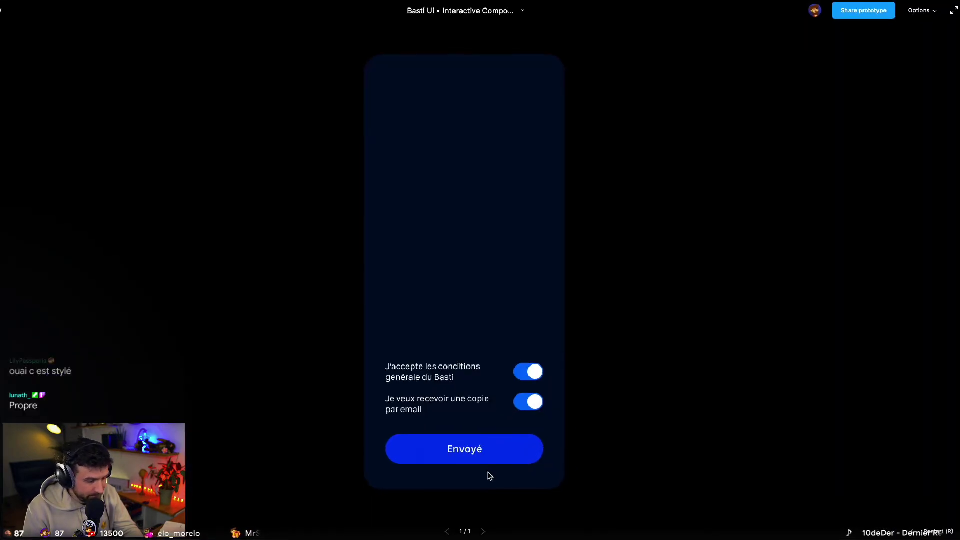
click(478, 465)
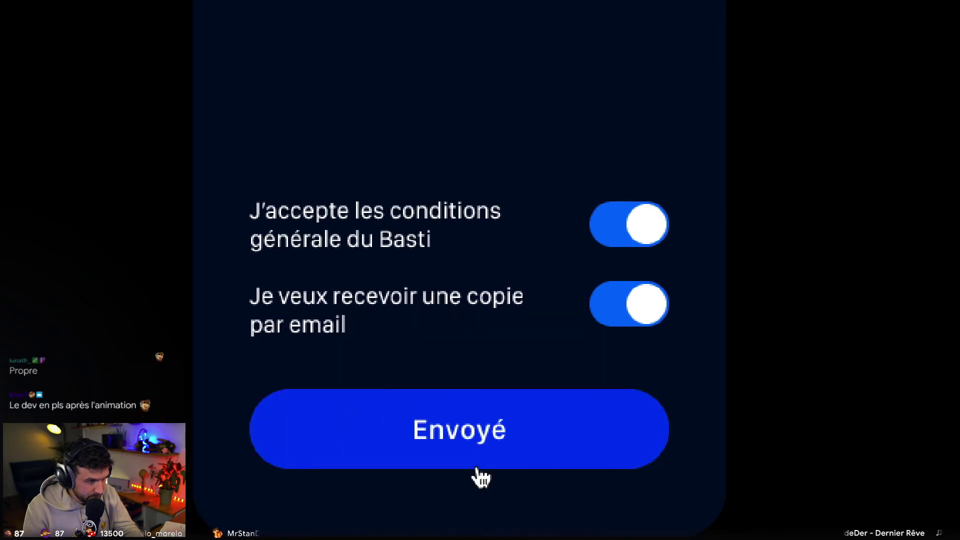
click(476, 469)
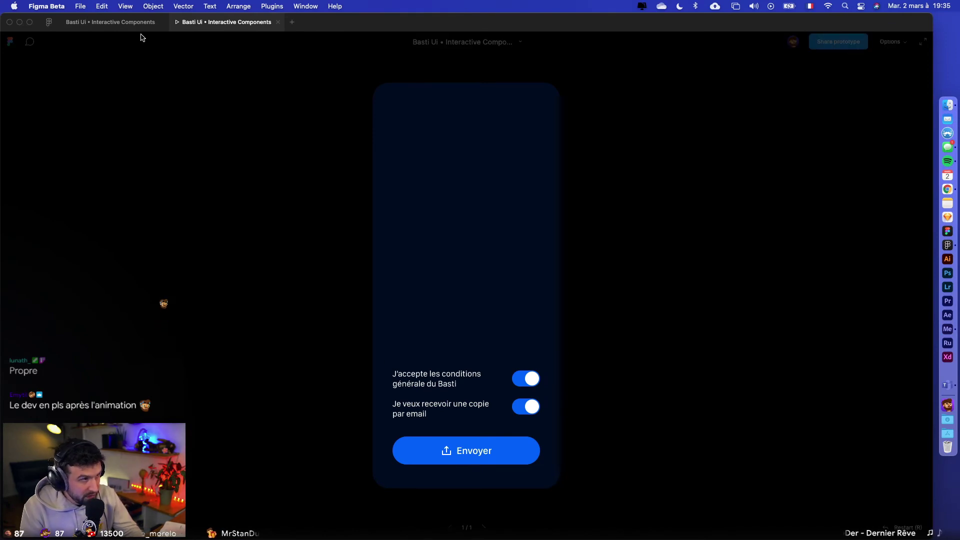
- Move Frame 1 and the blurred blue ring to the empty area left of the CTA component set
click(110, 22)
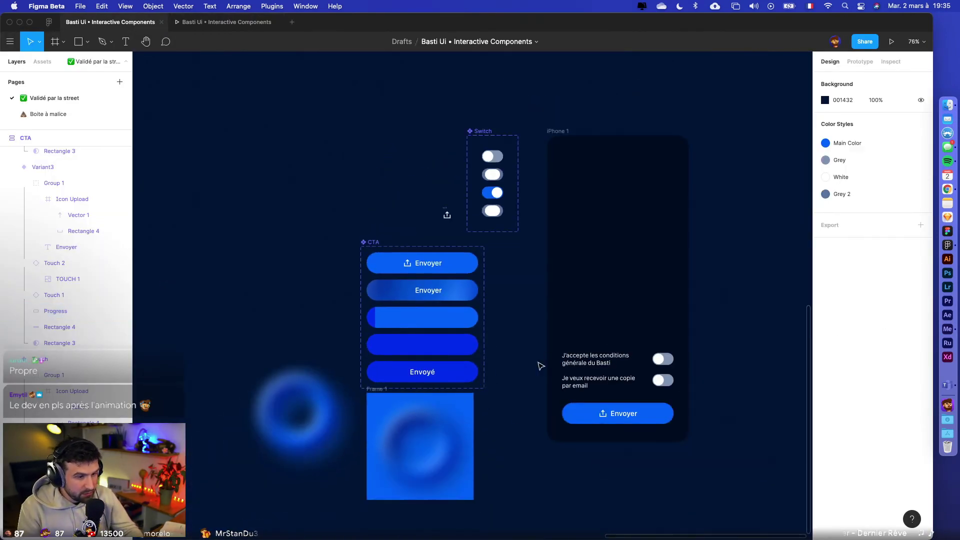
drag(380, 392, 193, 219)
drag(290, 391, 223, 360)
click(315, 445)
scroll(466, 481, up, 1)
scroll(466, 481, right, 1)
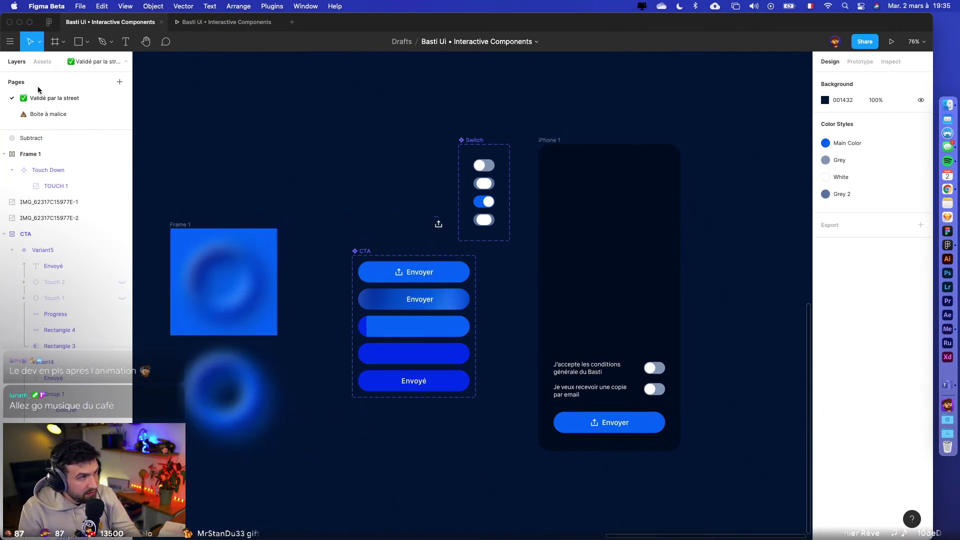
- Copy the Loader component set and its white instance from the Boite à malice page and paste them below CTA on Validé par la street
click(41, 114)
scroll(380, 253, up, 5)
click(305, 152)
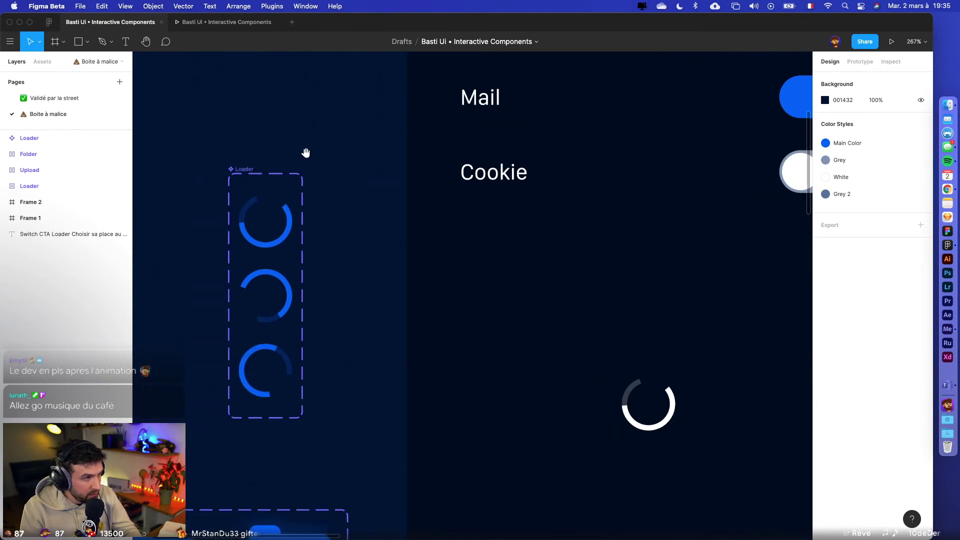
click(235, 169)
shift+click(639, 389)
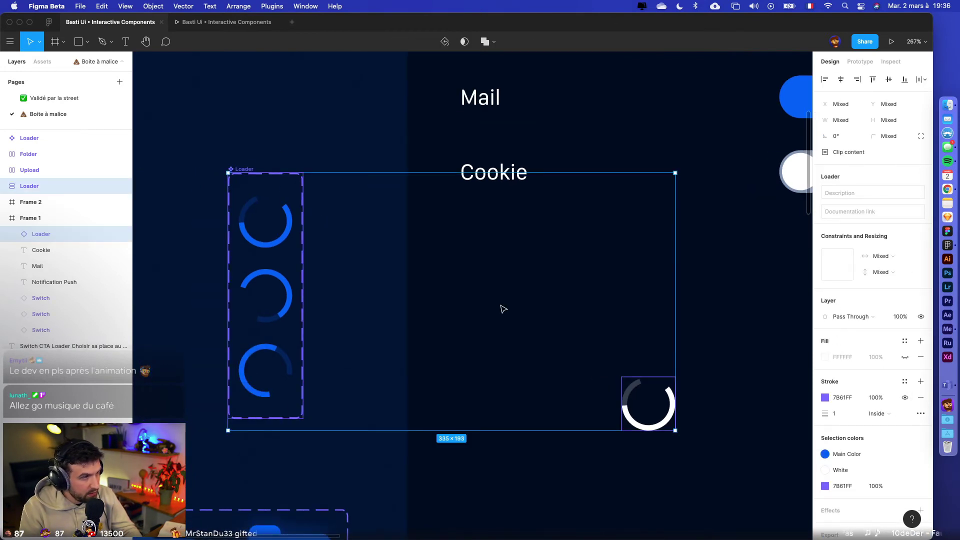
click(71, 99)
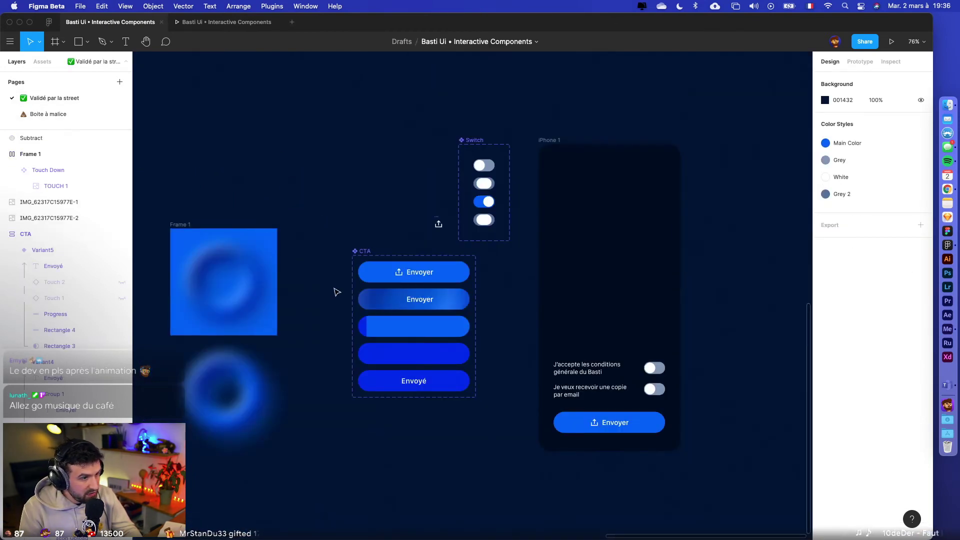
key(super+v)
drag(422, 257, 370, 412)
click(495, 488)
scroll(481, 488, up, 5)
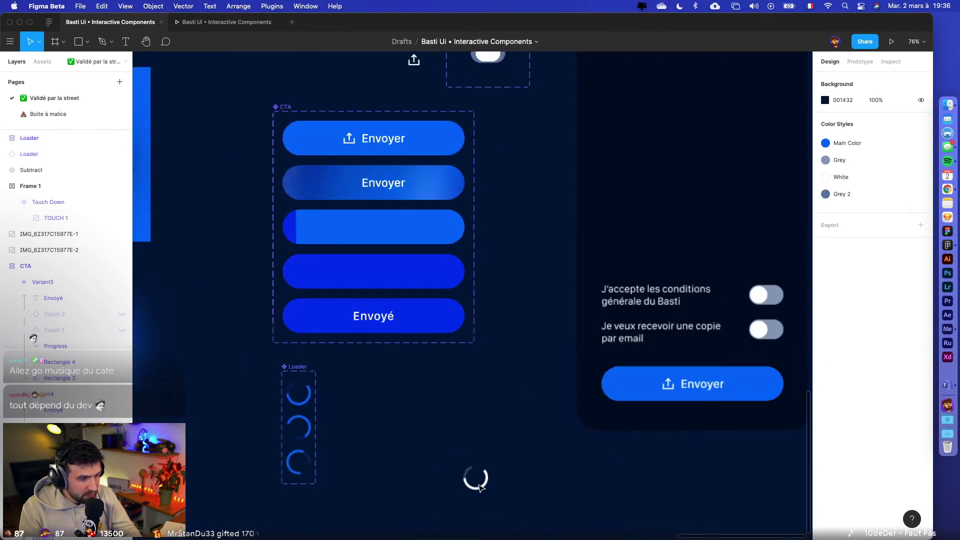
- Place a copy of the white Loader instance in the middle of the fourth CTA variant and preview the button
click(482, 489)
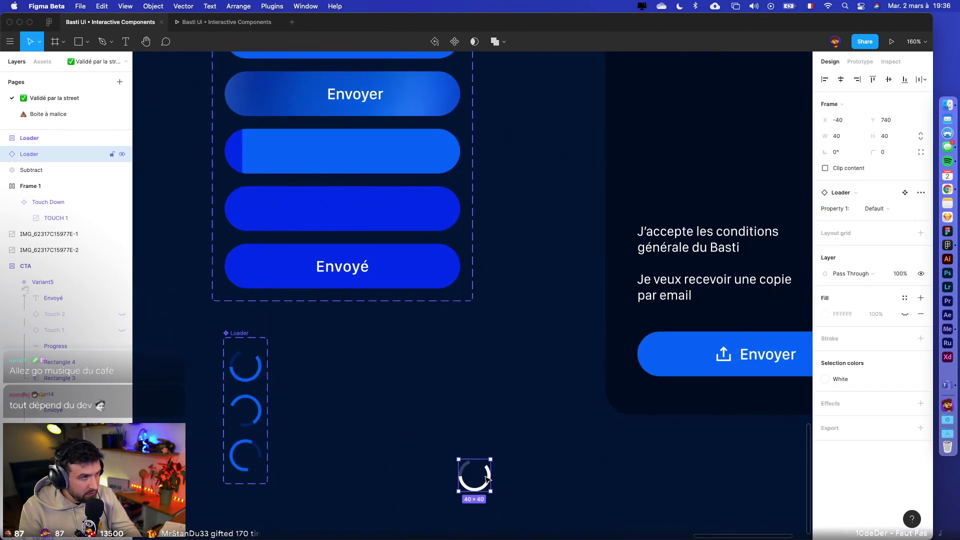
drag(486, 477, 352, 216)
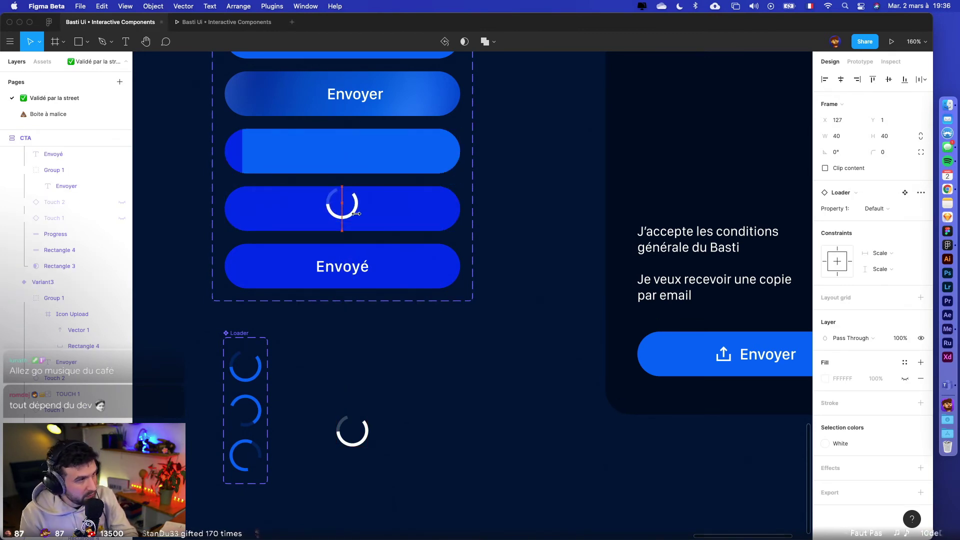
click(892, 41)
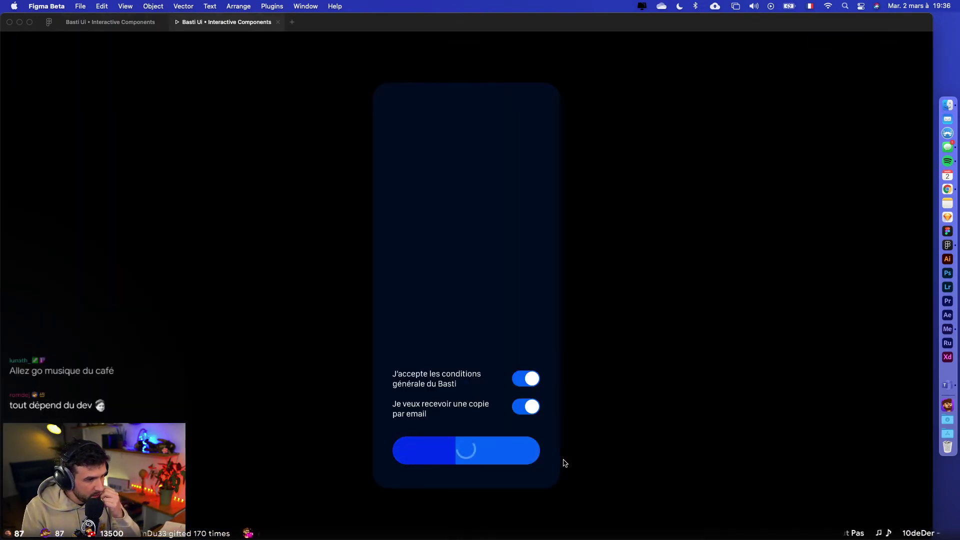
- Move the remaining white Loader instance into the iPhone 1 frame above the two switches and preview the prototype
click(118, 25)
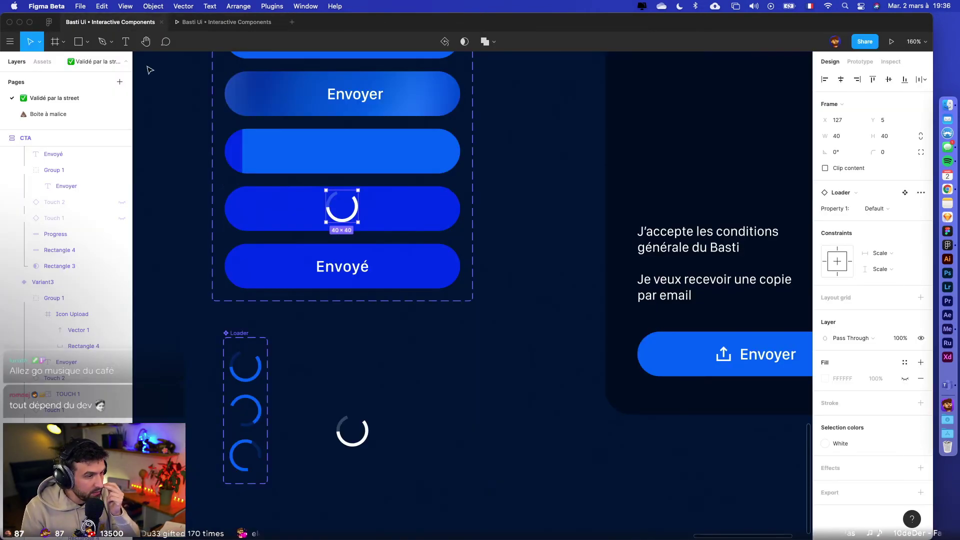
click(349, 421)
click(233, 336)
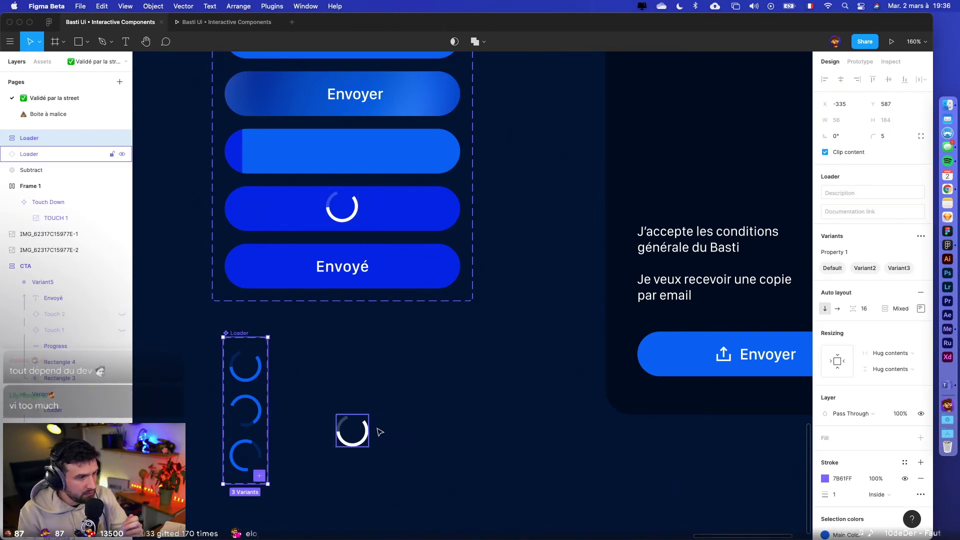
click(365, 443)
scroll(440, 406, down, 5)
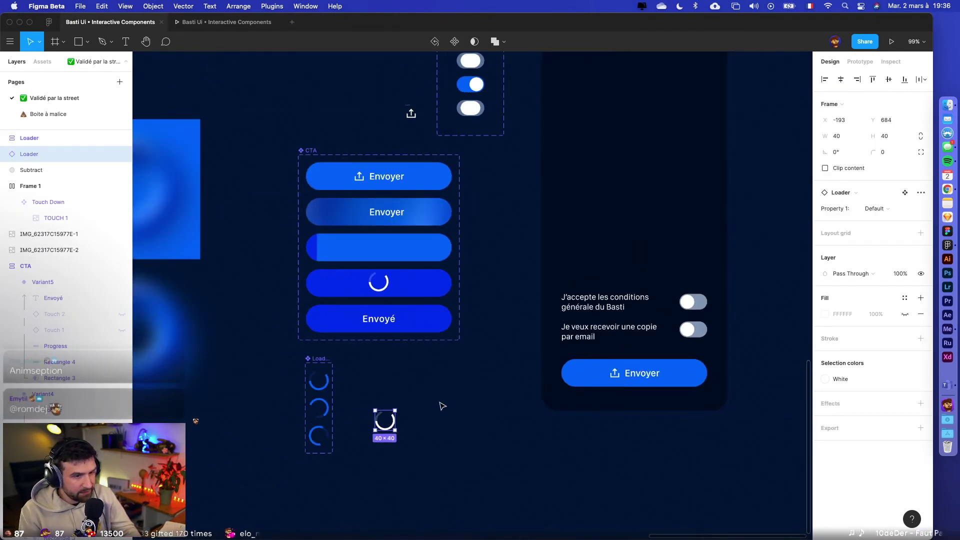
click(434, 406)
drag(434, 406, 586, 265)
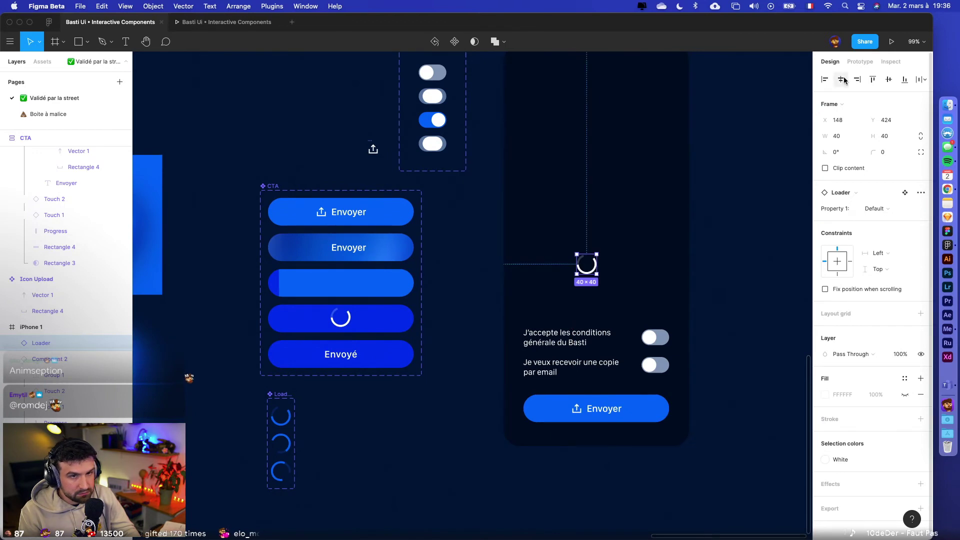
click(860, 61)
click(891, 42)
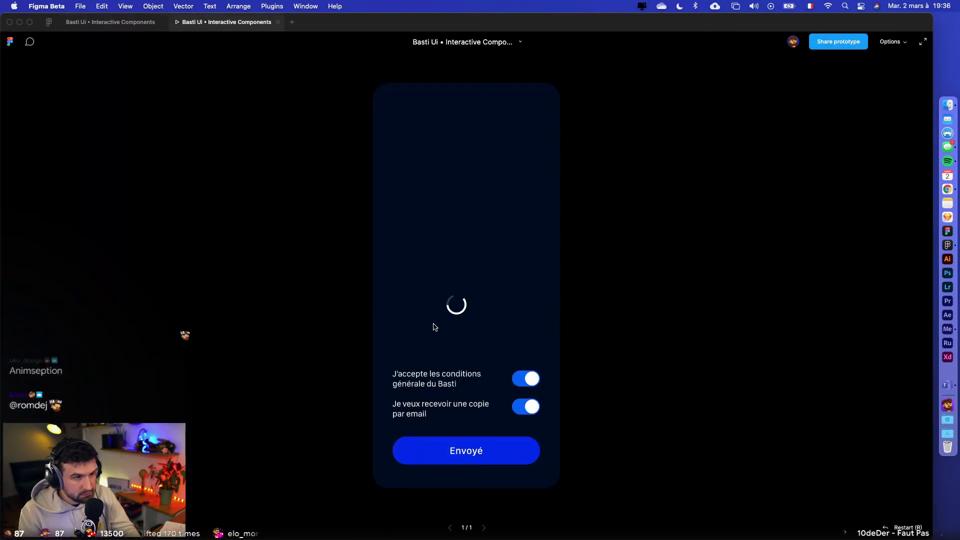
- Return to the design file and inspect the prototype interaction and animation settings of the first Loader variant
click(110, 22)
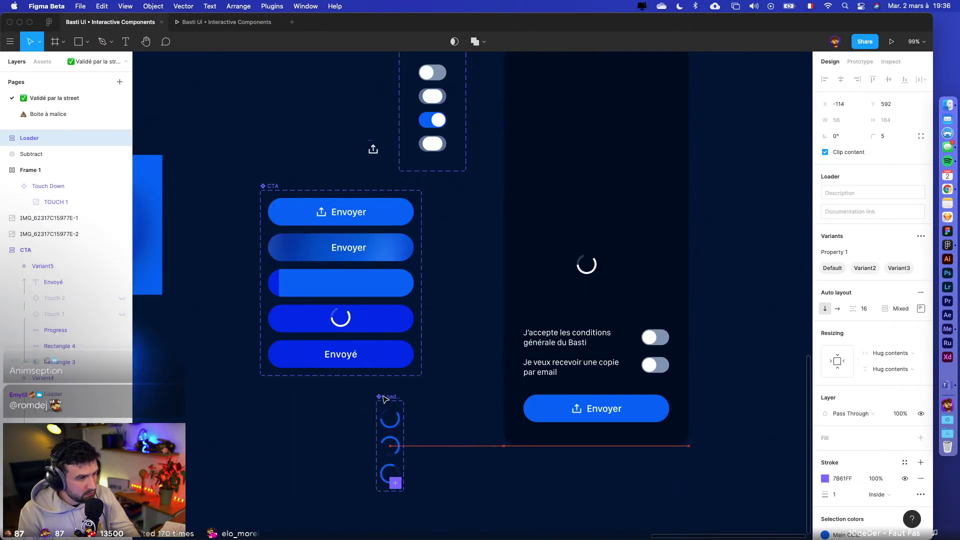
key(shift+e)
scroll(442, 398, up, 5)
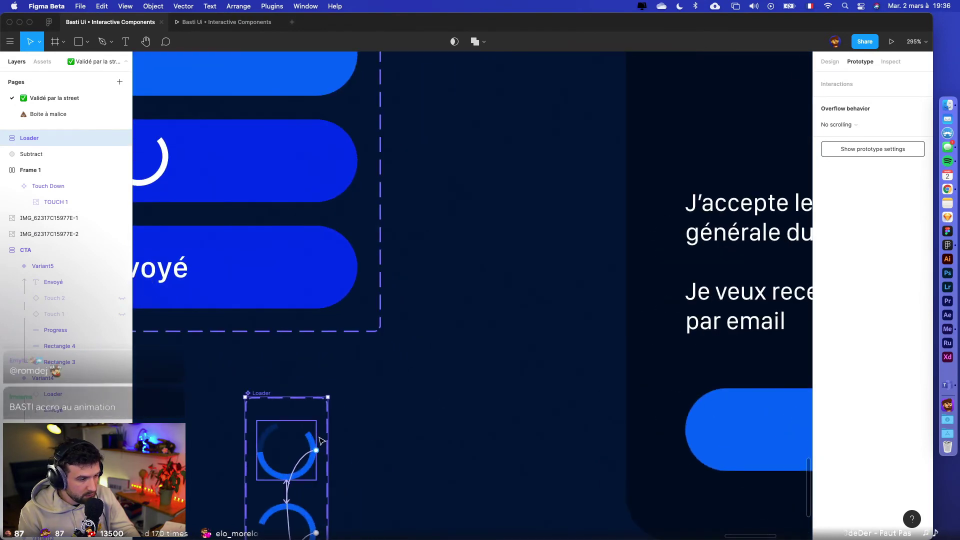
scroll(322, 441, down, 5)
scroll(321, 441, left, 5)
click(414, 349)
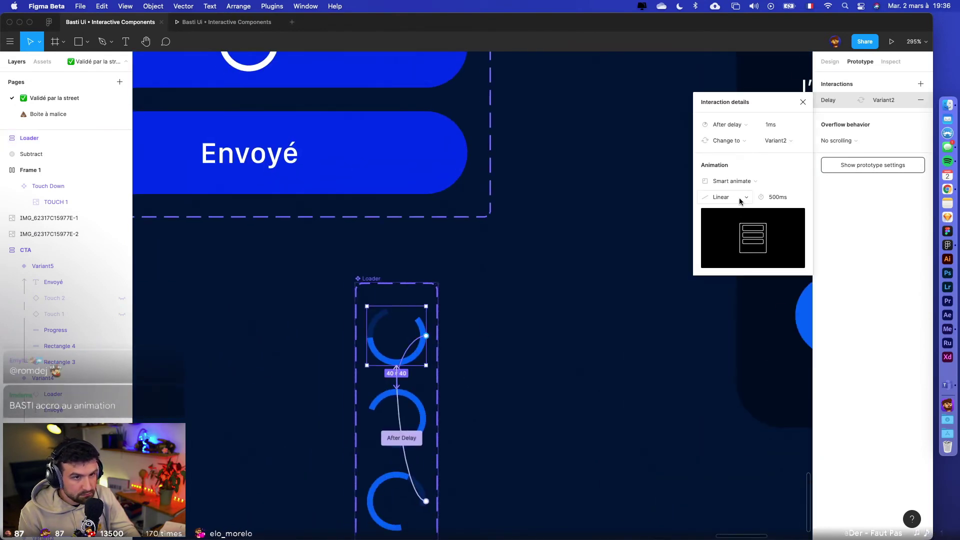
scroll(539, 343, down, 5)
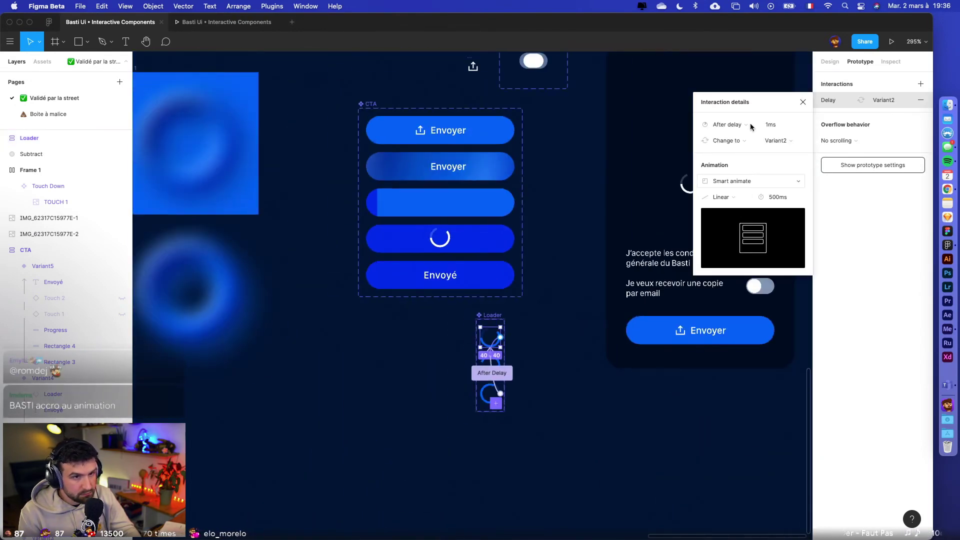
- Preview the iPhone 1 prototype and trigger the Envoyer button to check its loading animation
click(893, 44)
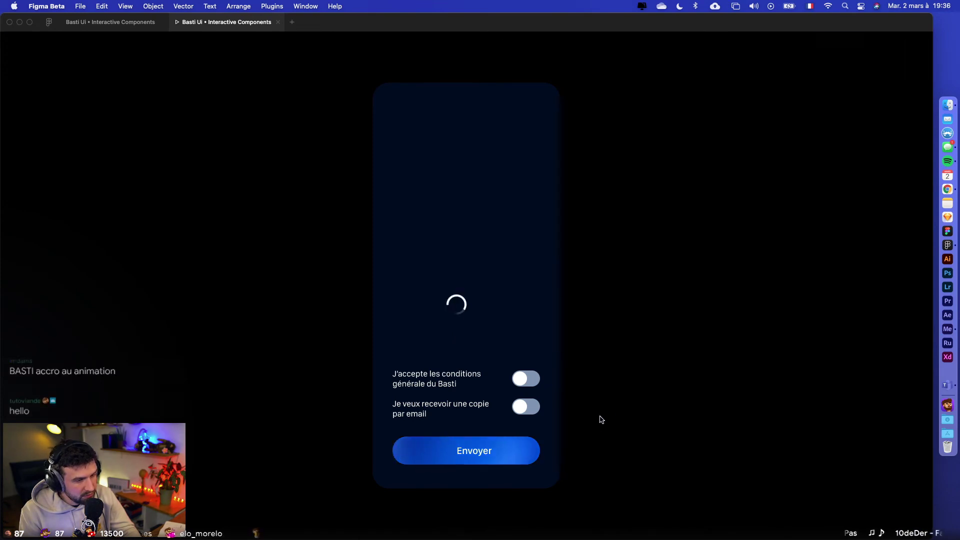
click(484, 456)
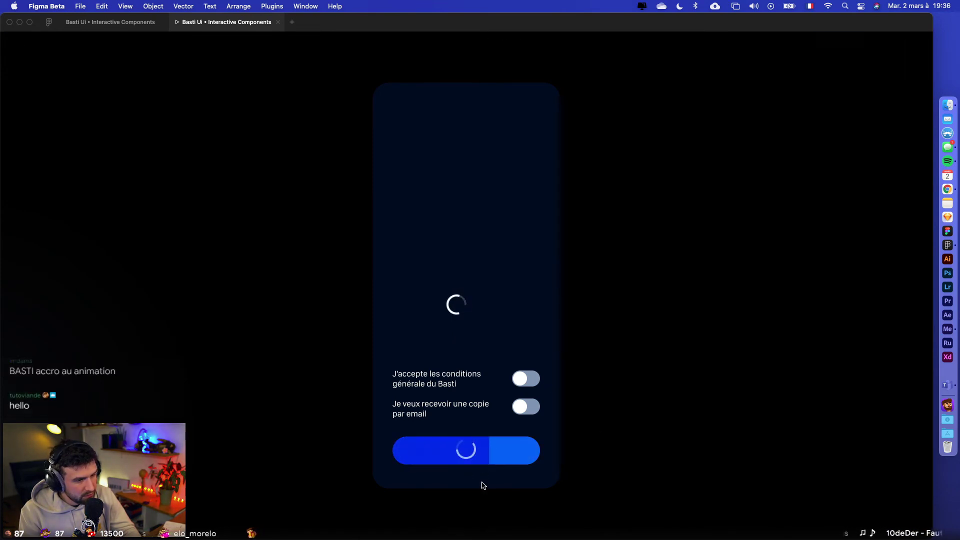
click(117, 25)
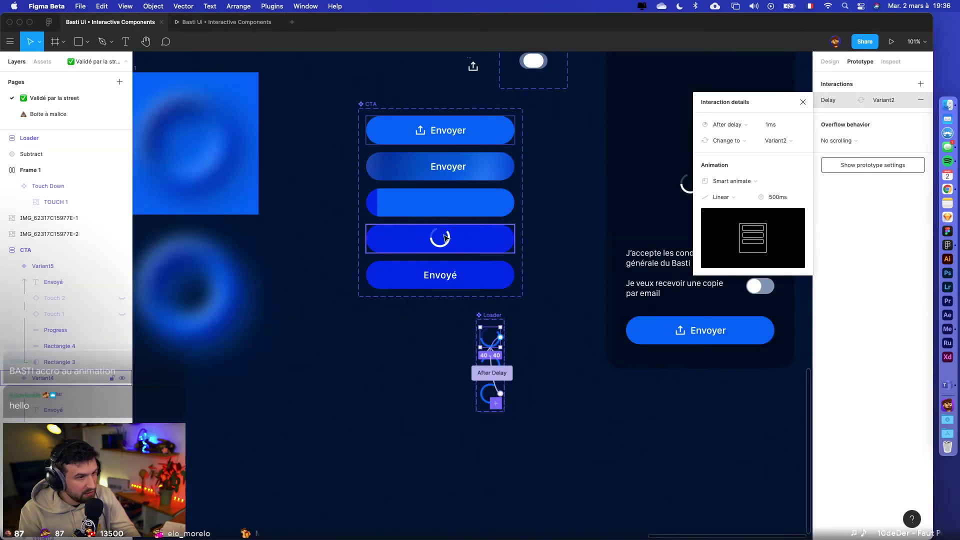
click(603, 215)
scroll(603, 215, left, 1)
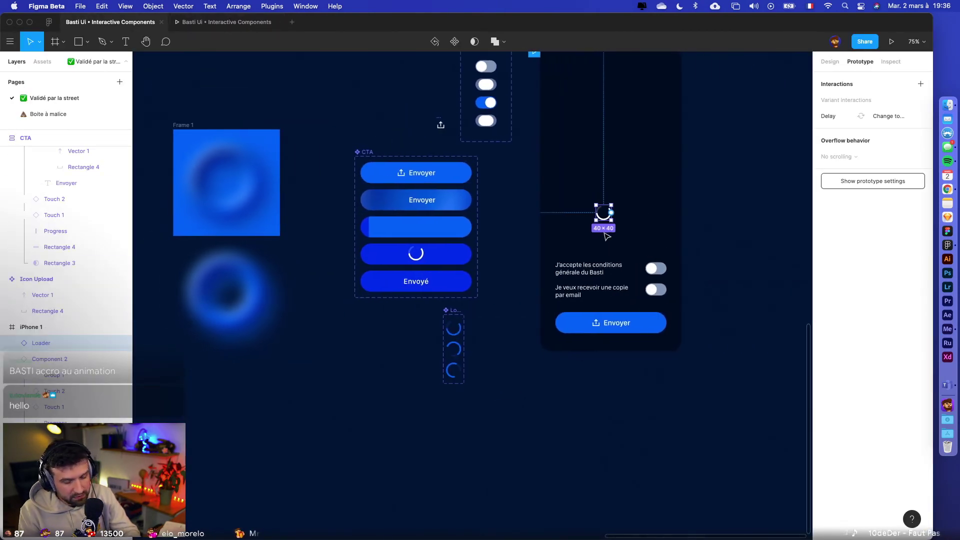
key(Delete)
drag(459, 315, 370, 321)
key(super+z)
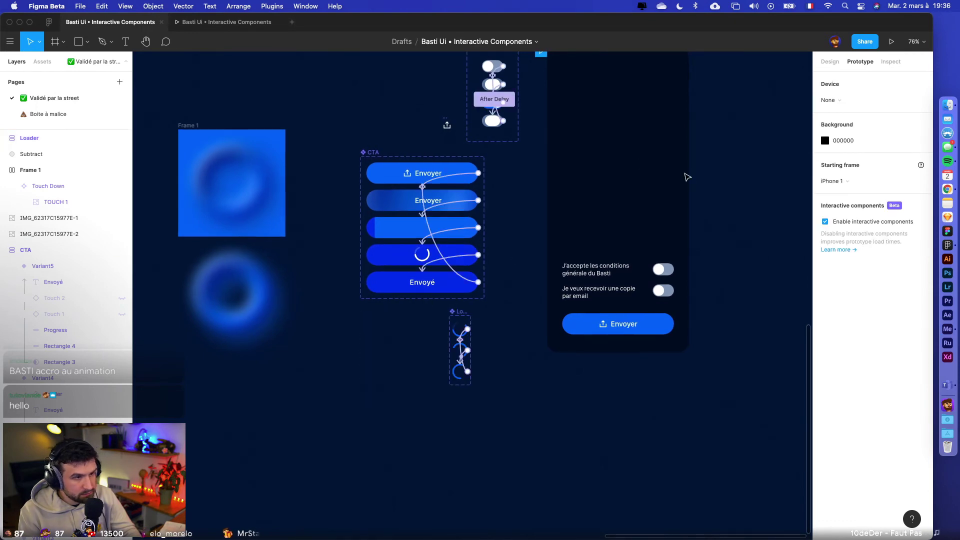
key(super+z)
- Move the white Loader instance out of the iPhone 1 frame and place it beside the Loader component set
click(713, 173)
drag(712, 173, 575, 295)
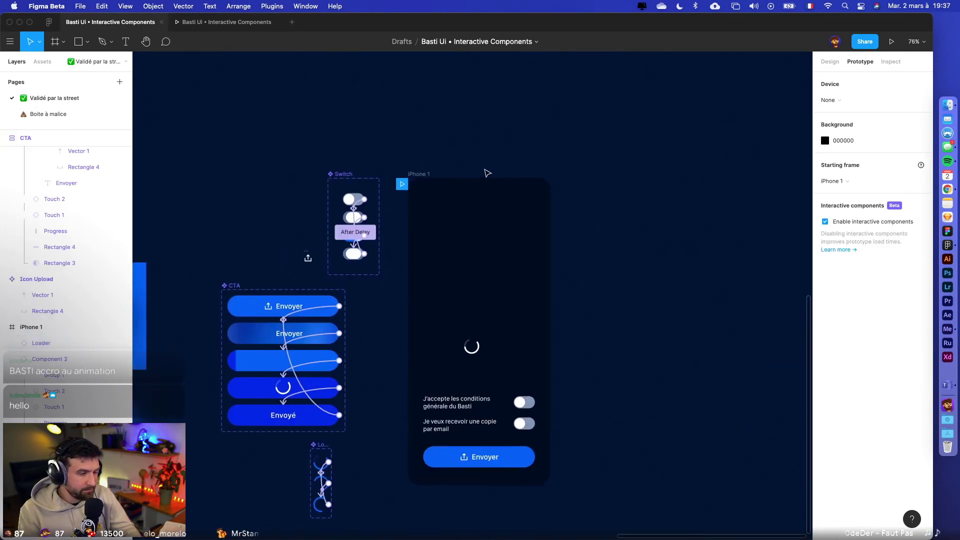
scroll(589, 208, down, 2)
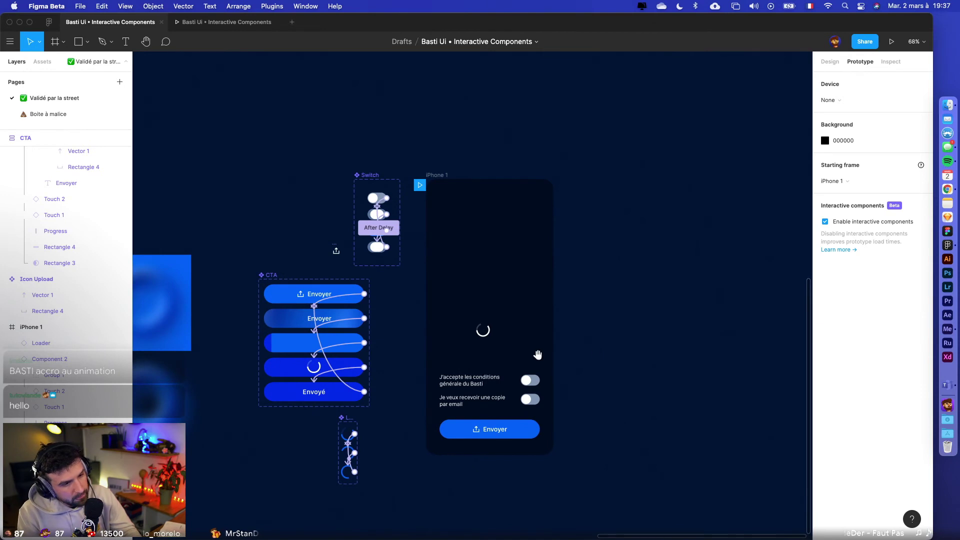
drag(484, 335, 385, 443)
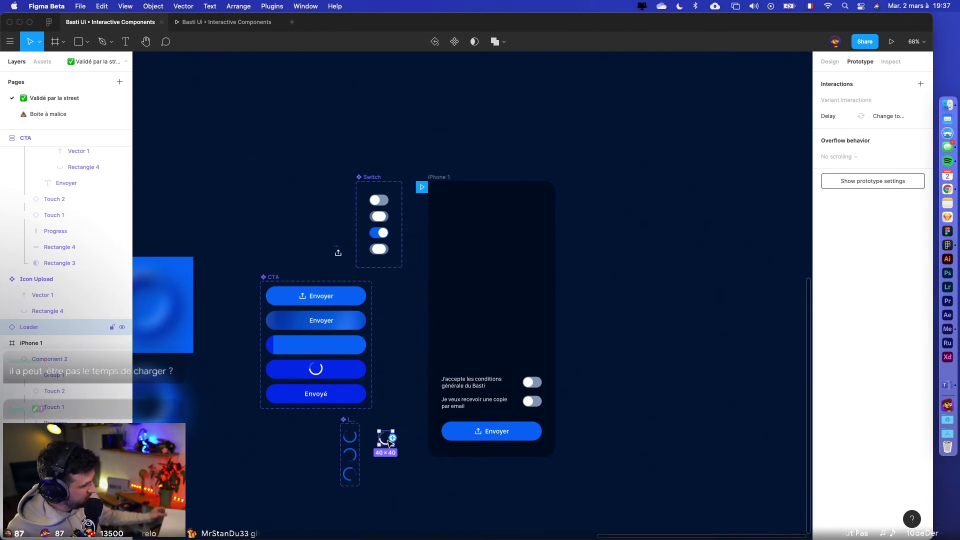
click(373, 476)
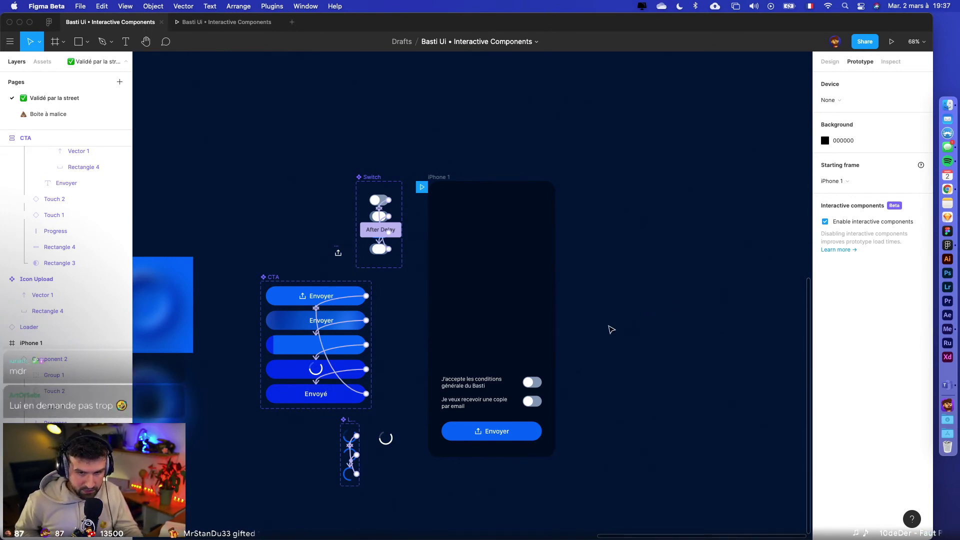
- Delete the standalone Icon Upload component located above the CTA component set
scroll(600, 334, down, 2)
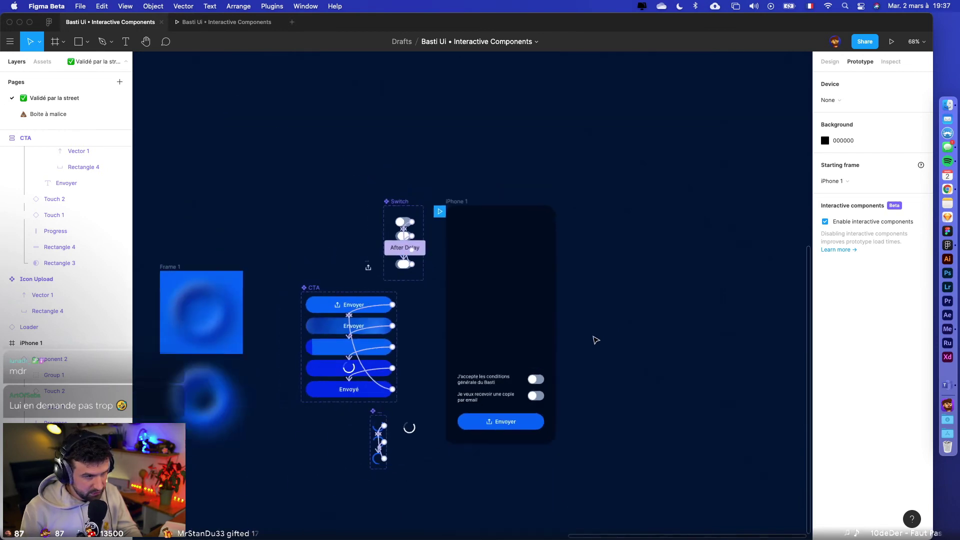
scroll(354, 282, up, 5)
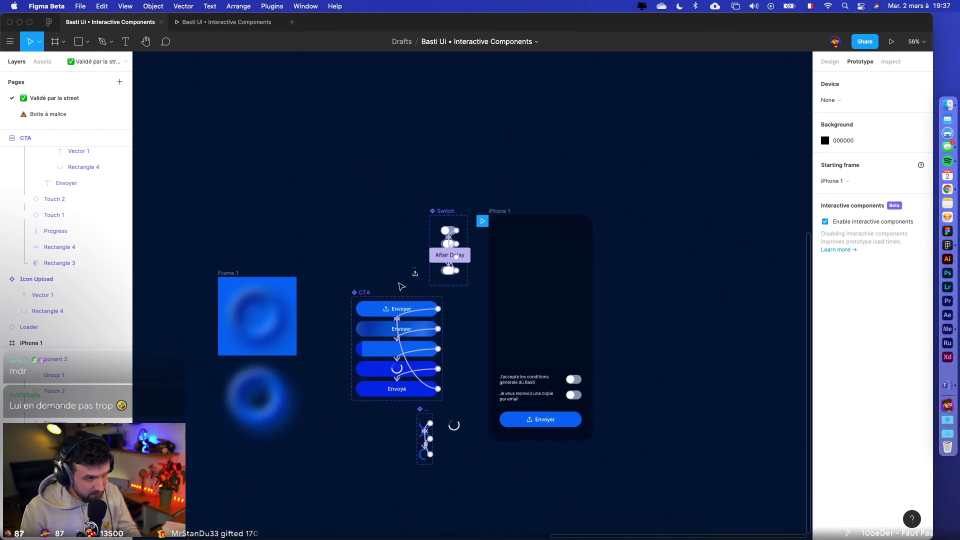
click(414, 273)
drag(414, 273, 409, 272)
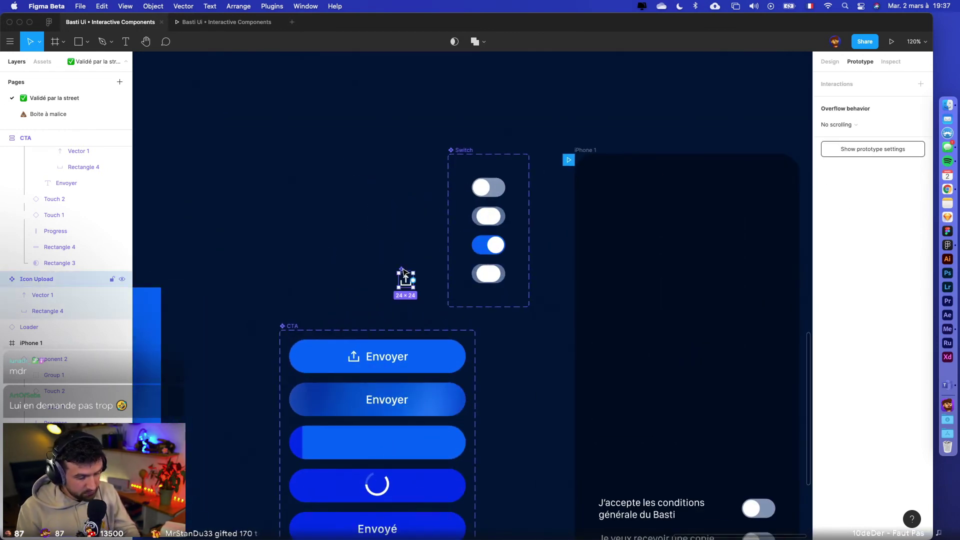
key(Delete)
- Move the CTA component set beside Switch with their tops aligned, and place the Loader component set directly below Switch
drag(292, 330, 249, 153)
click(396, 439)
scroll(489, 364, down, 4)
scroll(459, 422, down, 5)
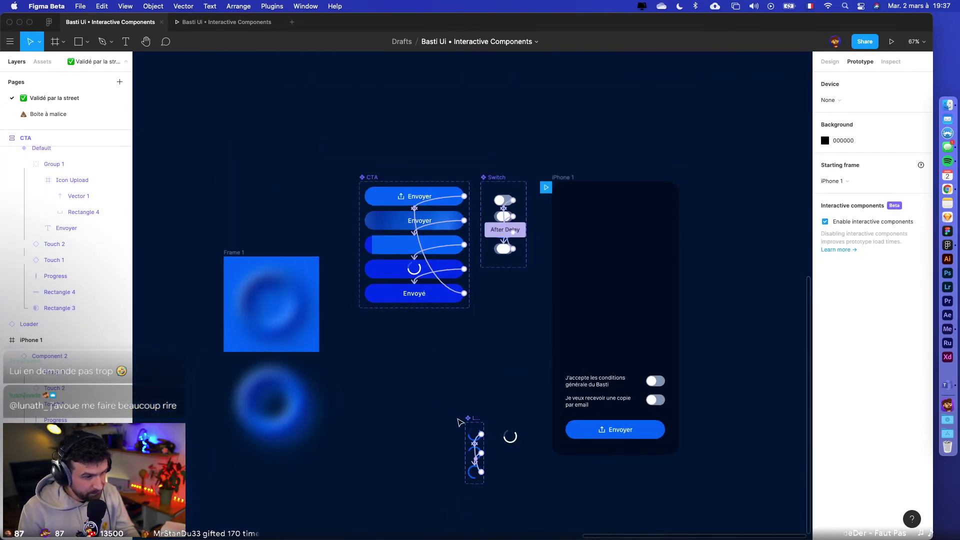
drag(473, 419, 454, 256)
scroll(519, 292, up, 5)
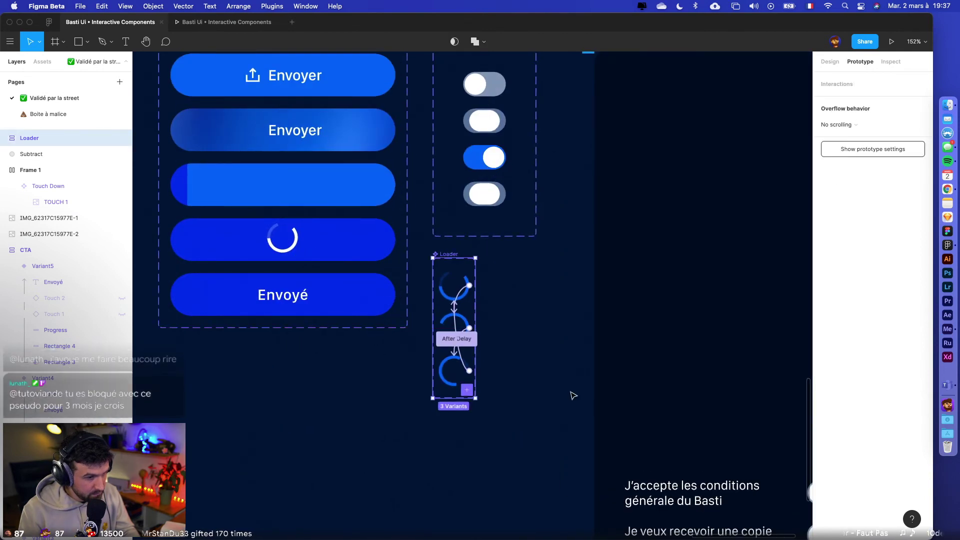
click(572, 394)
- Move the white Loader instance back into the iPhone 1 frame at X 159, Y 278, keeping its 40 × 40 size
scroll(572, 394, down, 5)
click(541, 483)
drag(548, 483, 638, 332)
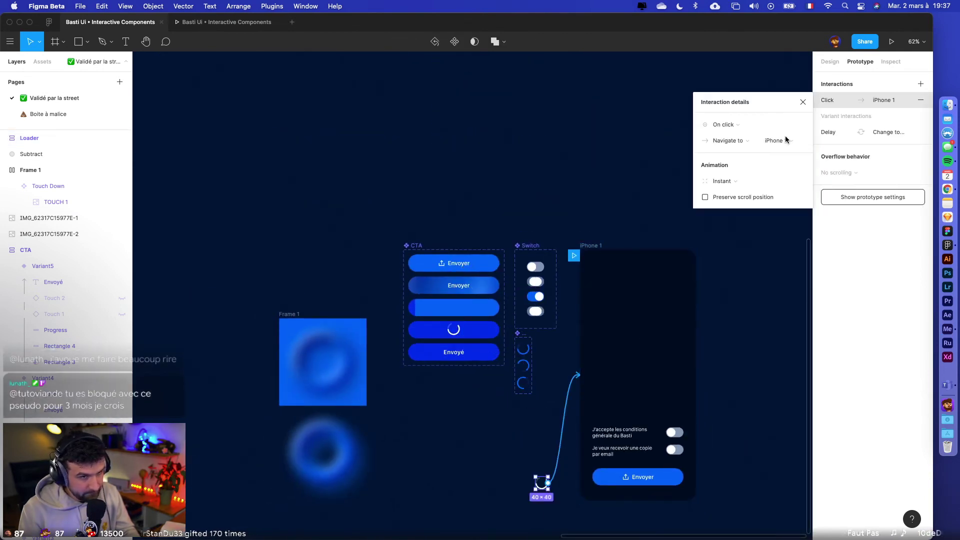
click(830, 63)
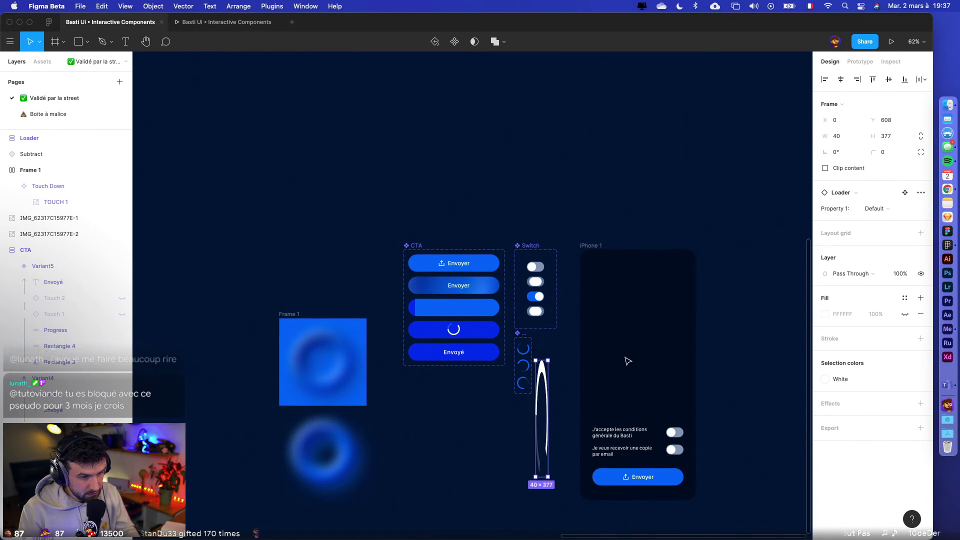
scroll(549, 462, up, 3)
drag(541, 483, 639, 345)
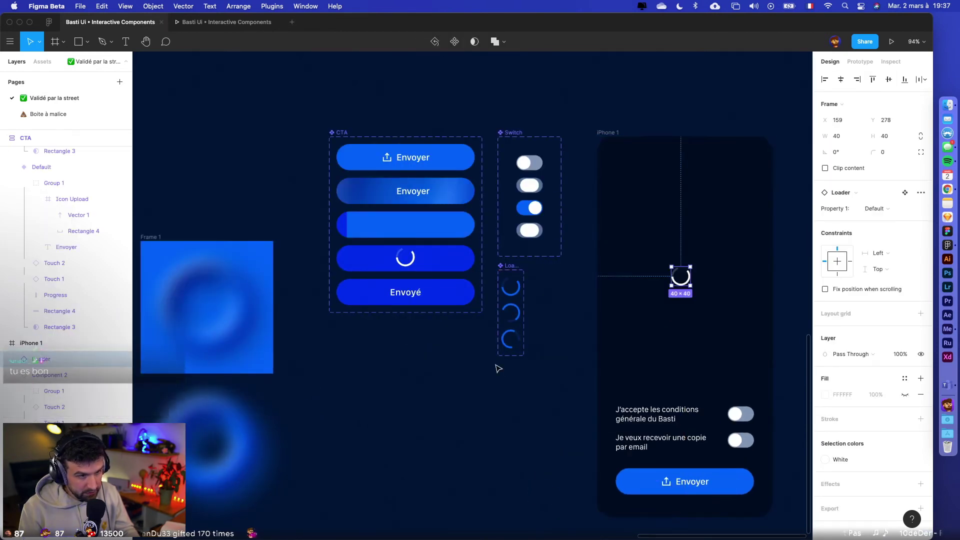
click(497, 367)
- Draw a 40 × 40 circle in the iPhone 1 frame, above and to the right of the white Loader instance
scroll(390, 381, right, 3)
scroll(565, 288, up, 5)
scroll(566, 288, up, 5)
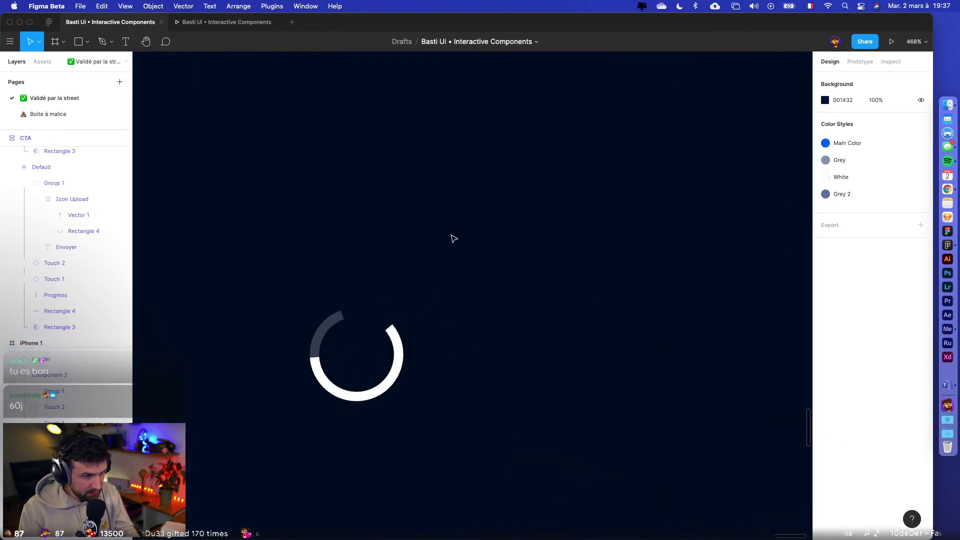
scroll(450, 238, up, 3)
key(o)
drag(448, 197, 526, 291)
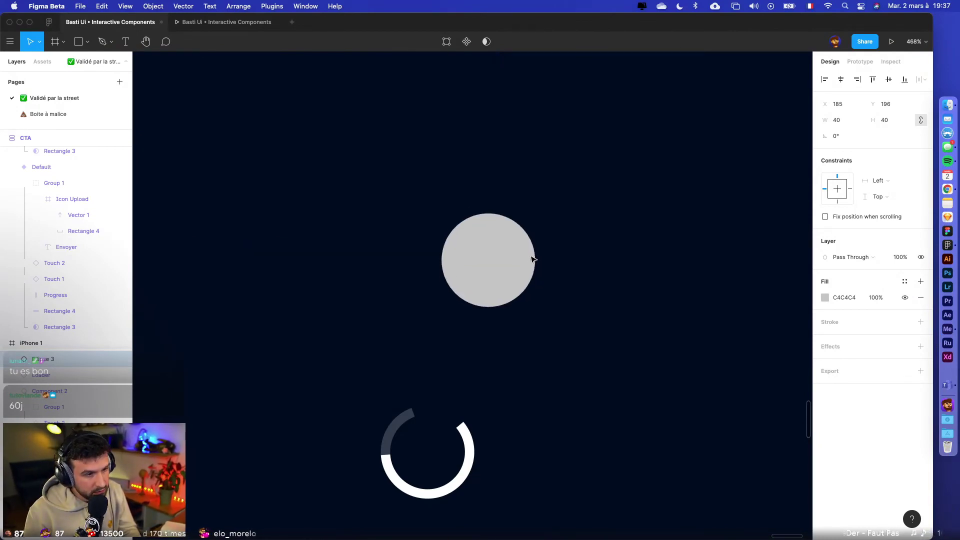
- Turn the circle into an open ring with an 80% arc sweep and an 80% inner ratio
drag(536, 255, 522, 244)
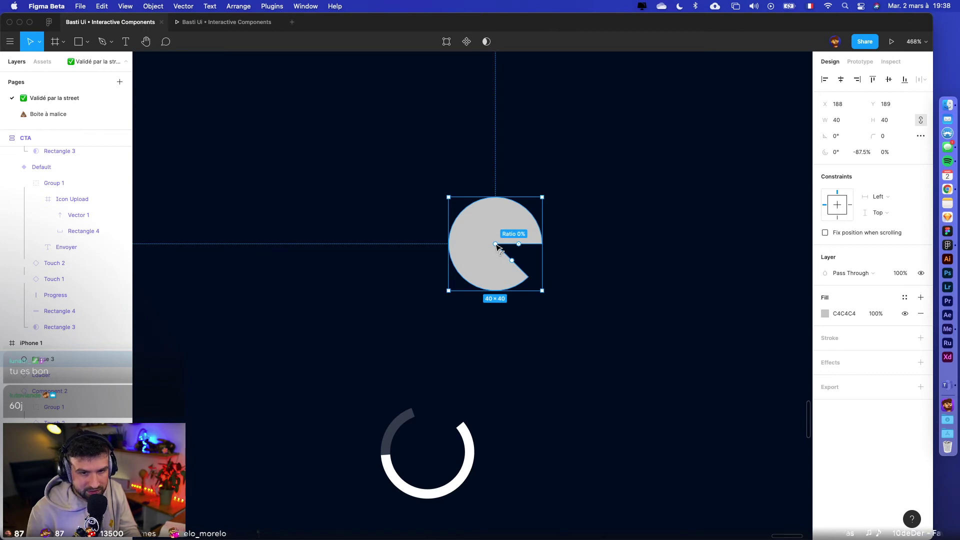
drag(498, 248, 493, 213)
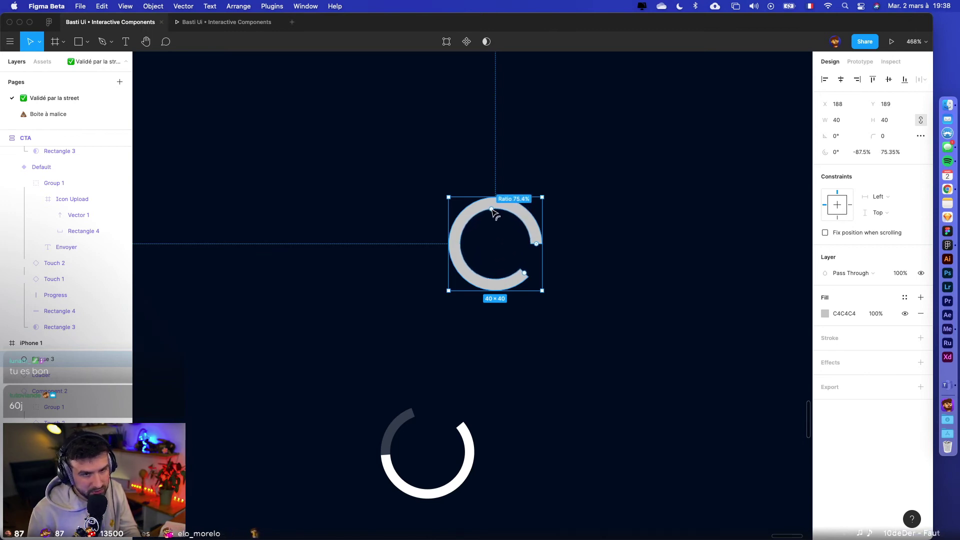
click(860, 153)
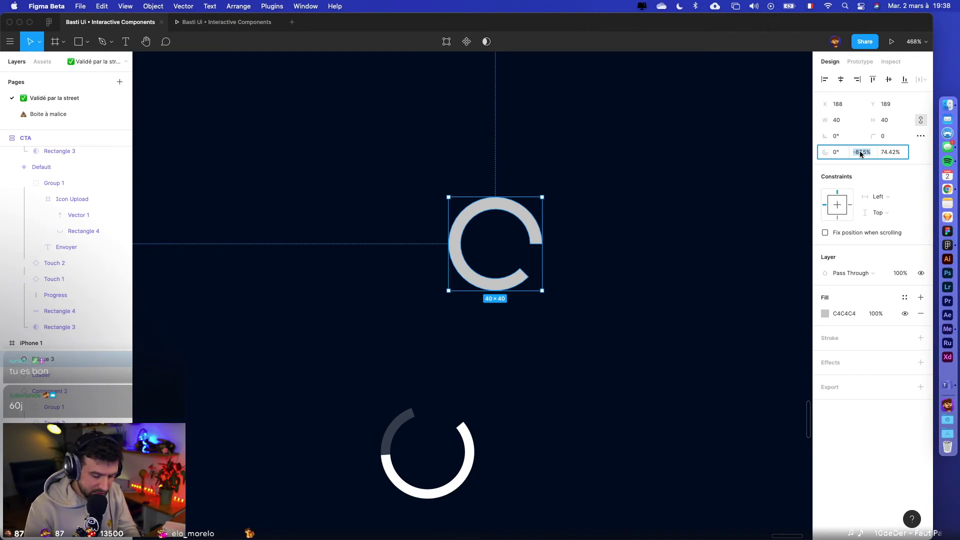
text(8)
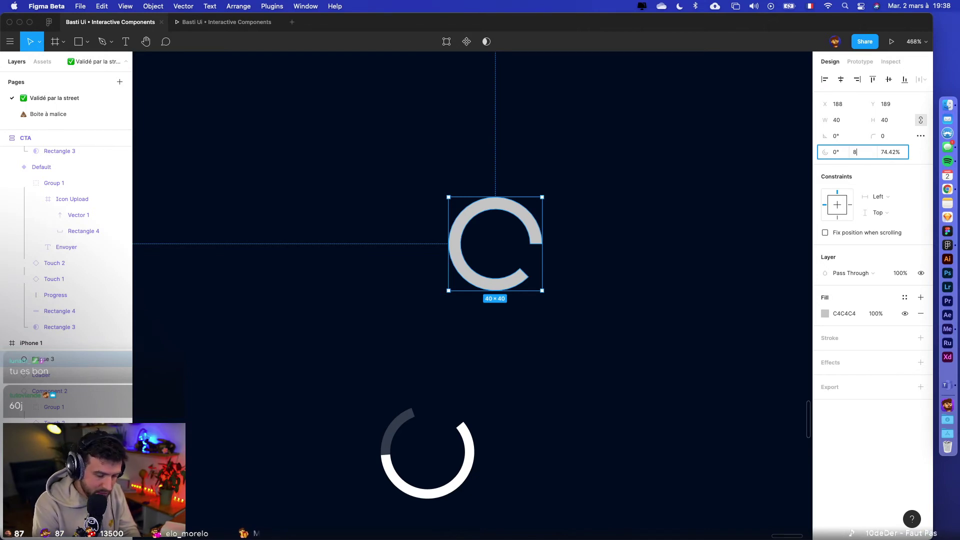
text(0)
key(Tab)
text(80)
key(Return)
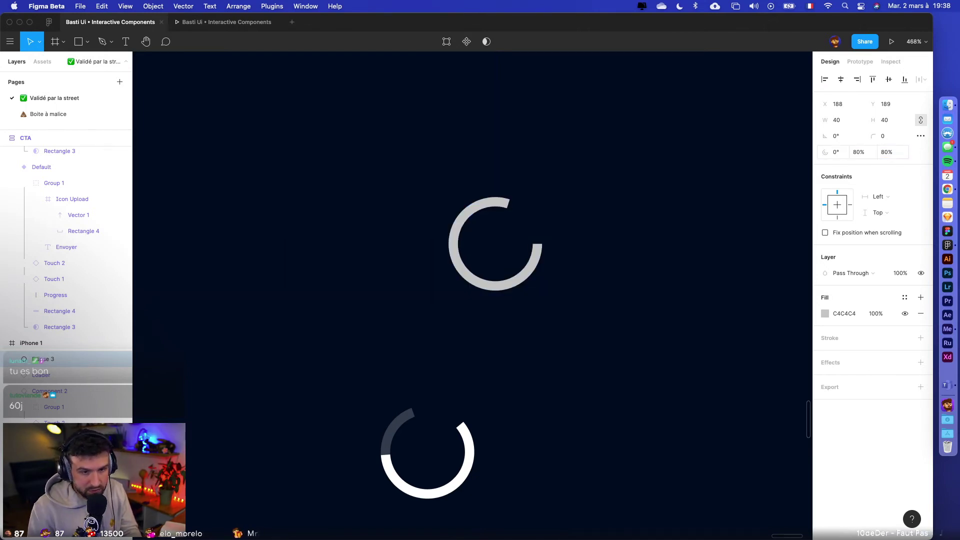
- Apply the White color style to the open ring's fill
click(904, 298)
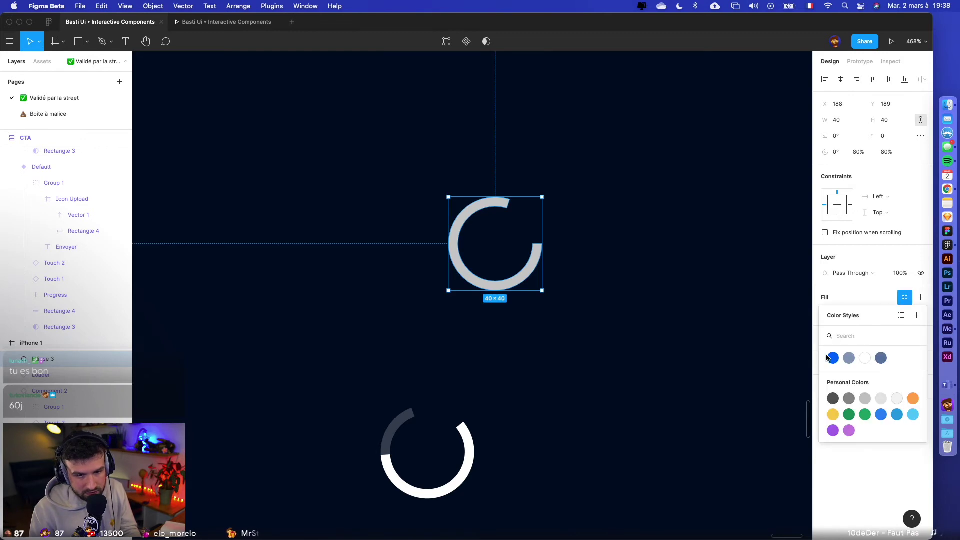
click(865, 358)
click(651, 347)
- Move the white ring to X 215, Y 174 in the iPhone 1 frame and convert it into a component
scroll(653, 345, down, 5)
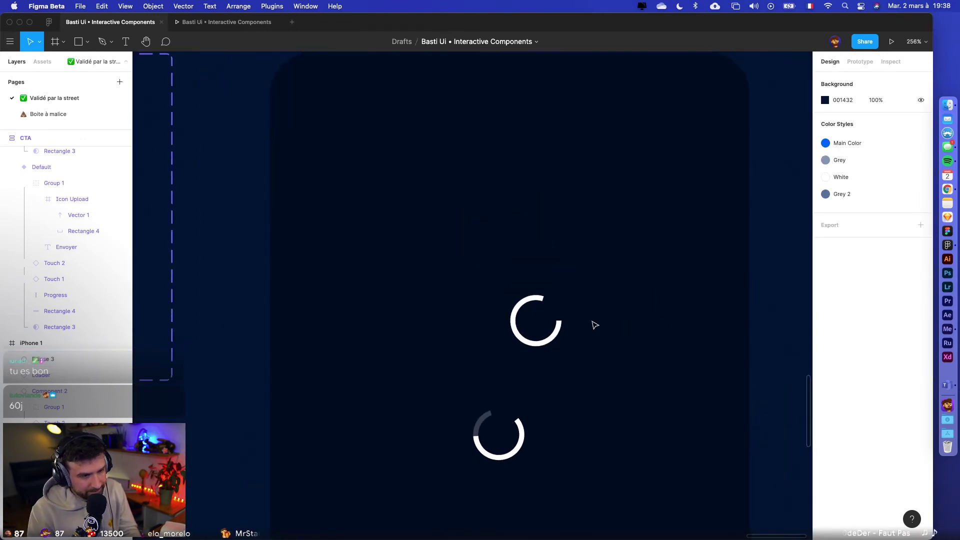
scroll(575, 329, up, 3)
click(556, 332)
click(622, 374)
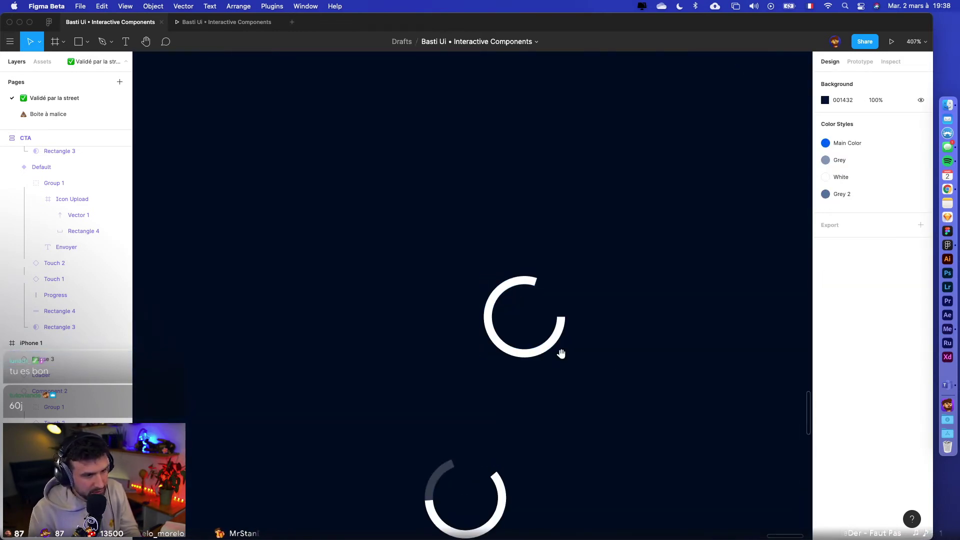
click(559, 335)
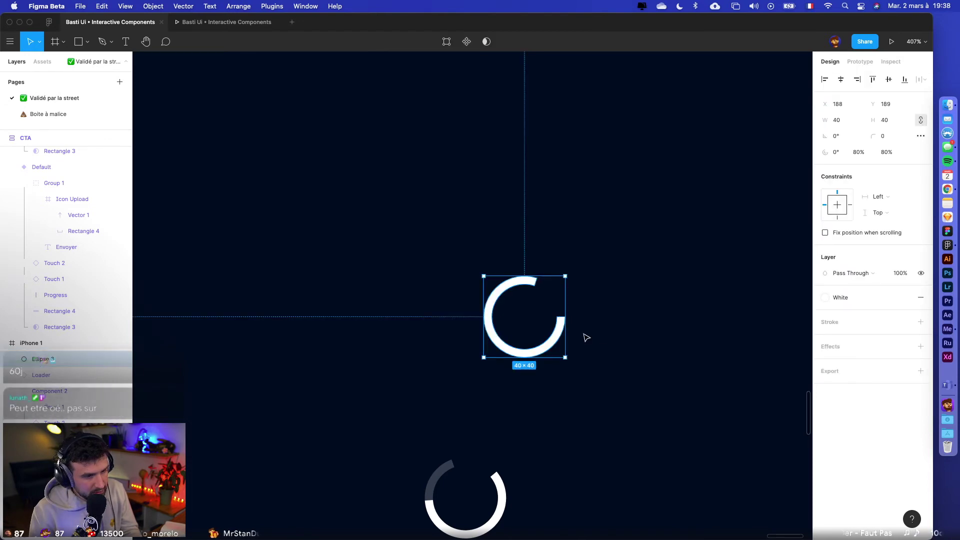
scroll(595, 337, down, 3)
scroll(550, 345, right, 5)
click(368, 445)
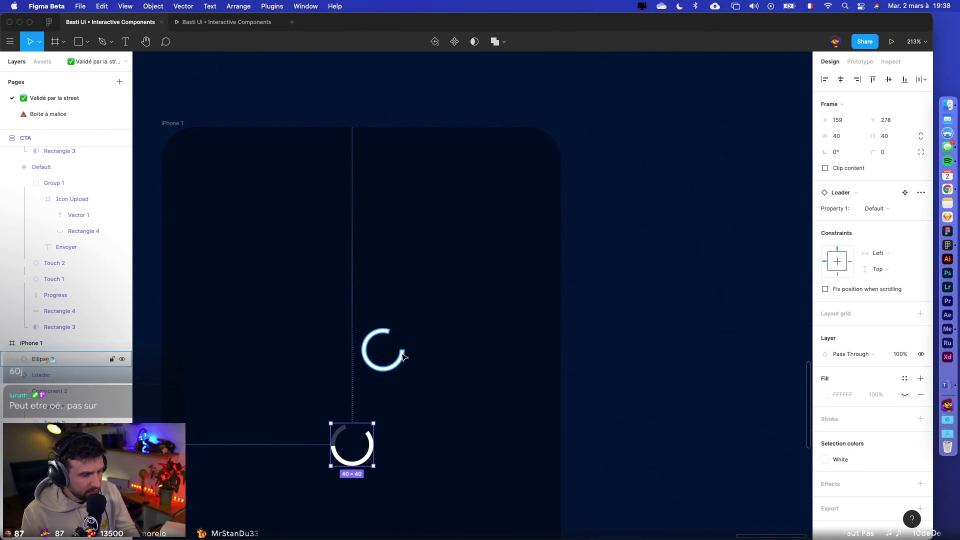
drag(400, 352, 429, 336)
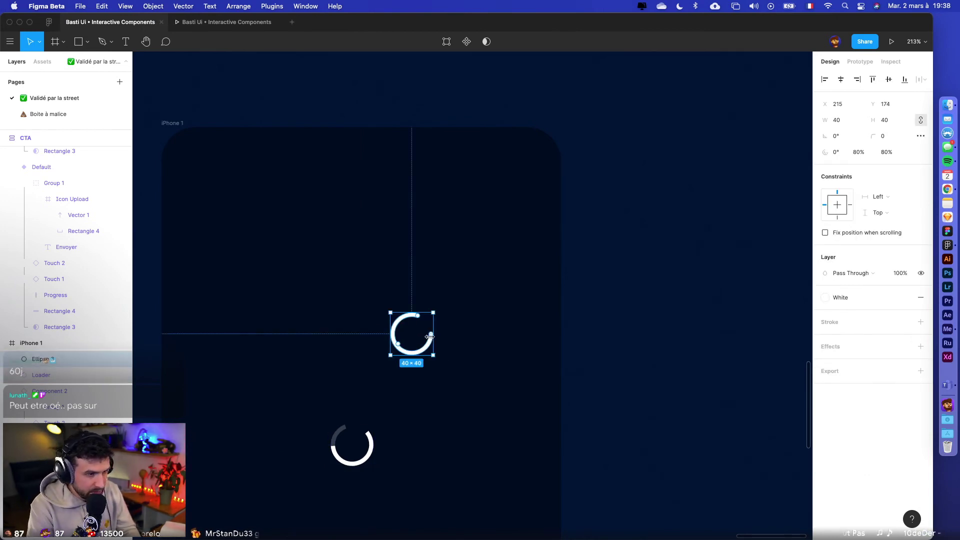
key(super+alt+k)
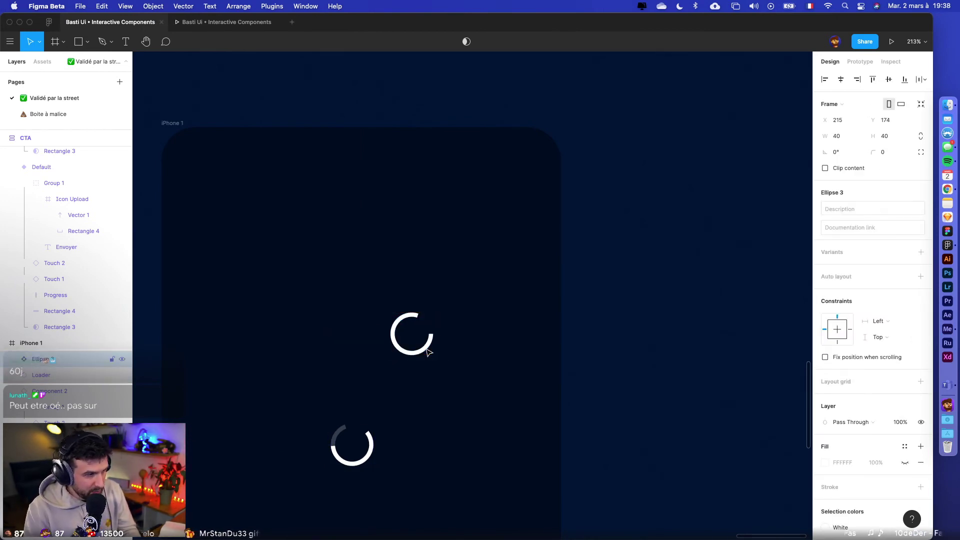
- Rename the ring component as Loader 2 and move it out of the iPhone 1 frame to X 615, Y -52
double_click(40, 359)
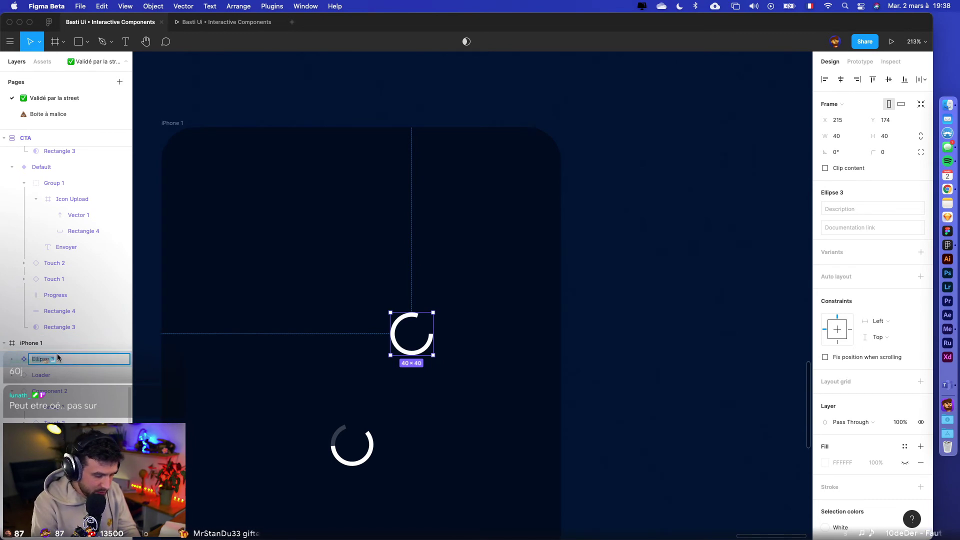
text(Loader 2)
key(Return)
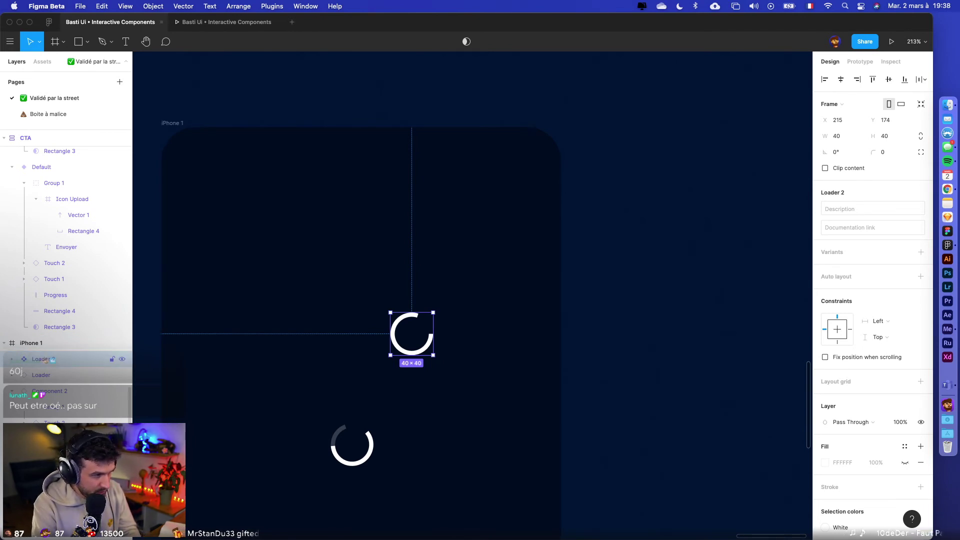
click(140, 361)
drag(411, 334, 684, 229)
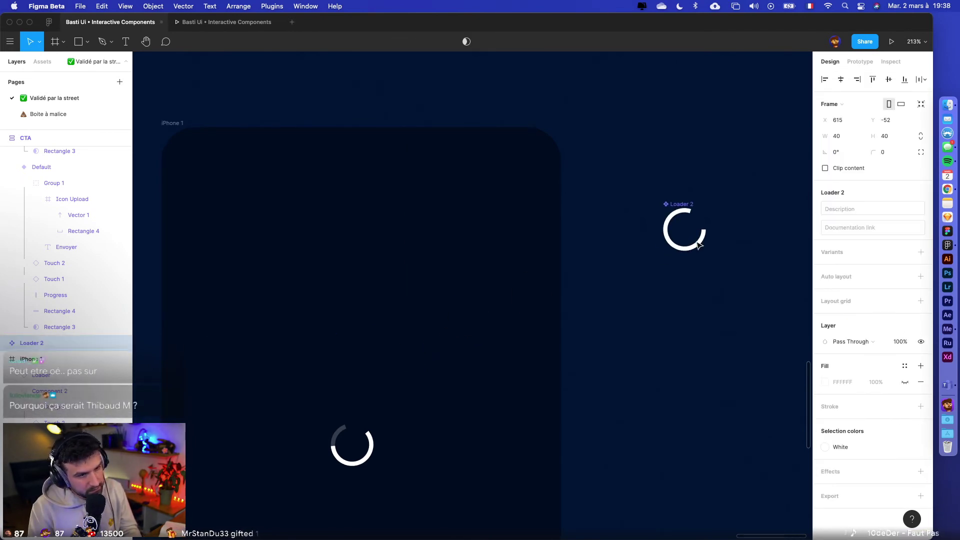
- Add a second variant to Loader 2 and apply auto layout to the component set
scroll(588, 346, right, 5)
click(920, 252)
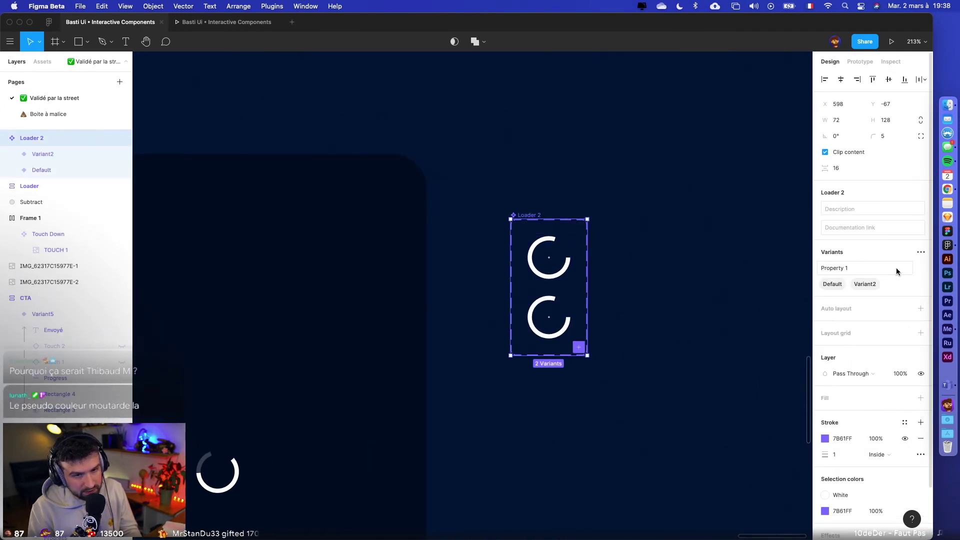
click(920, 309)
click(695, 324)
- Rotate the ring inside Loader 2's second variant to 120°
click(551, 295)
scroll(550, 296, up, 5)
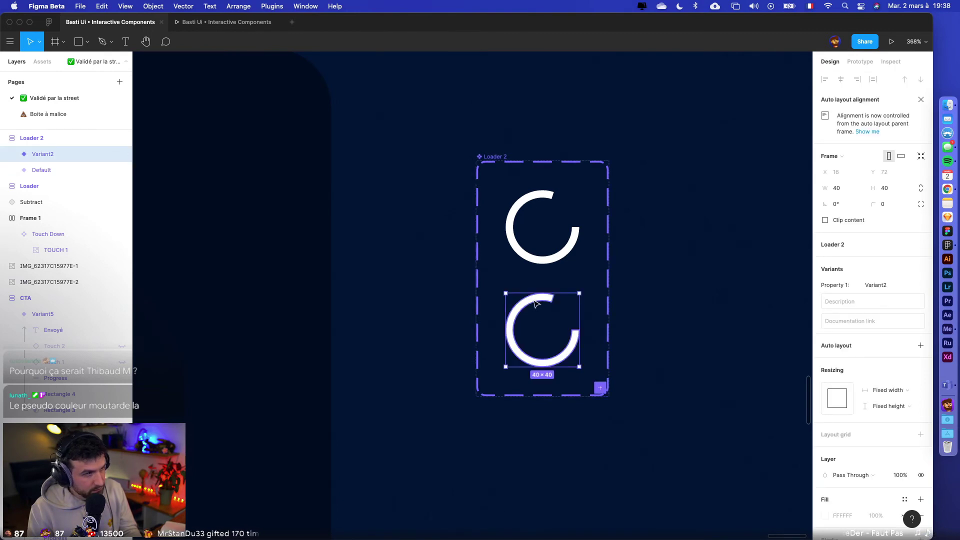
click(536, 302)
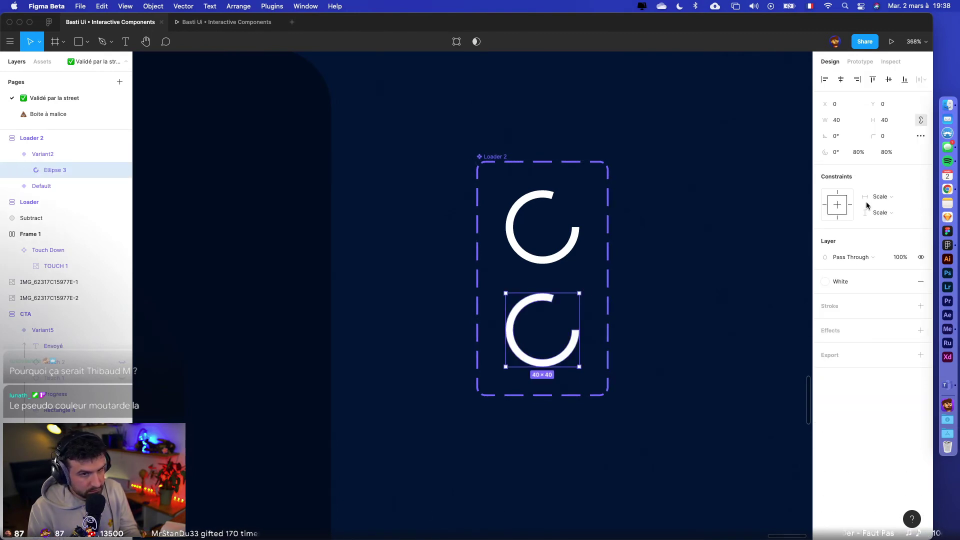
click(841, 136)
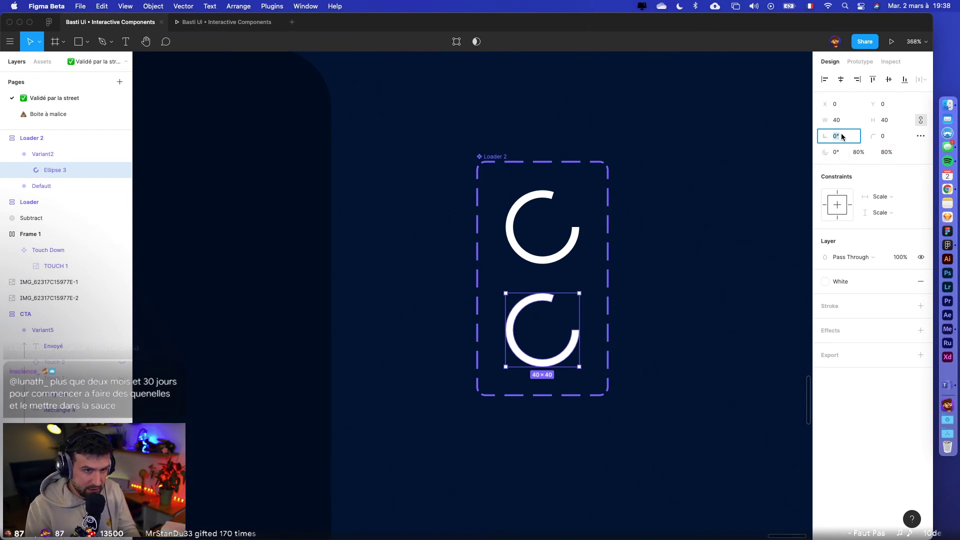
text(120)
key(Return)
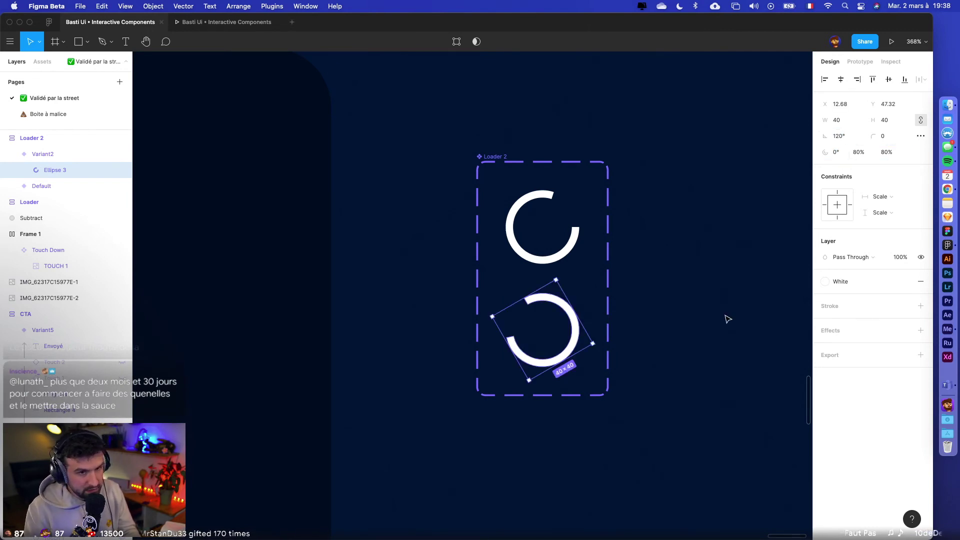
click(726, 318)
- Duplicate the second variant as a third one and rotate its ring to -120°
click(564, 308)
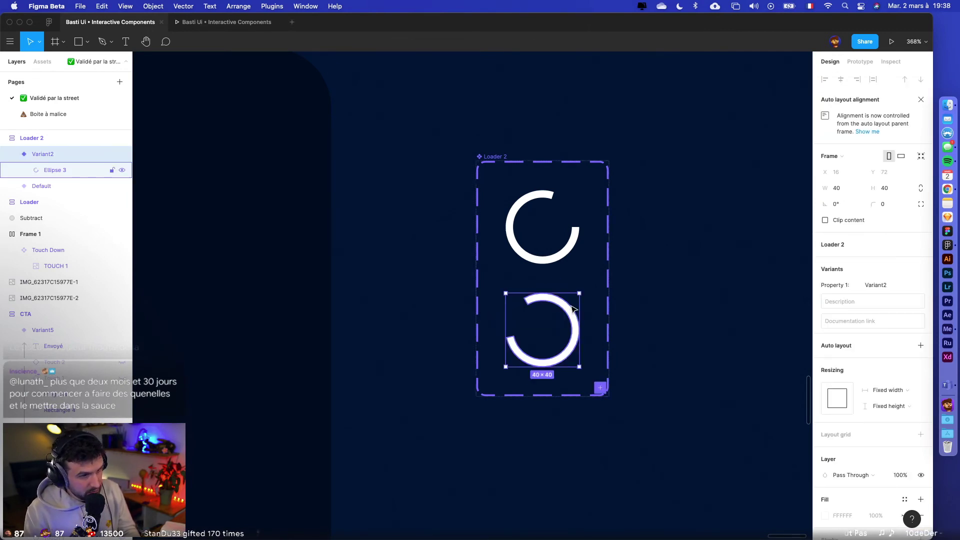
key(super+d)
click(558, 407)
click(841, 137)
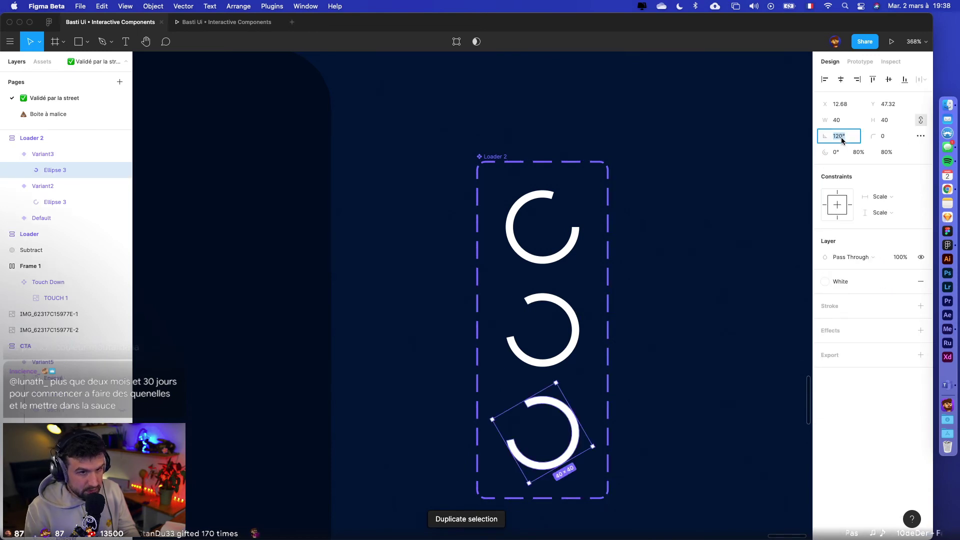
text(-120)
key(Return)
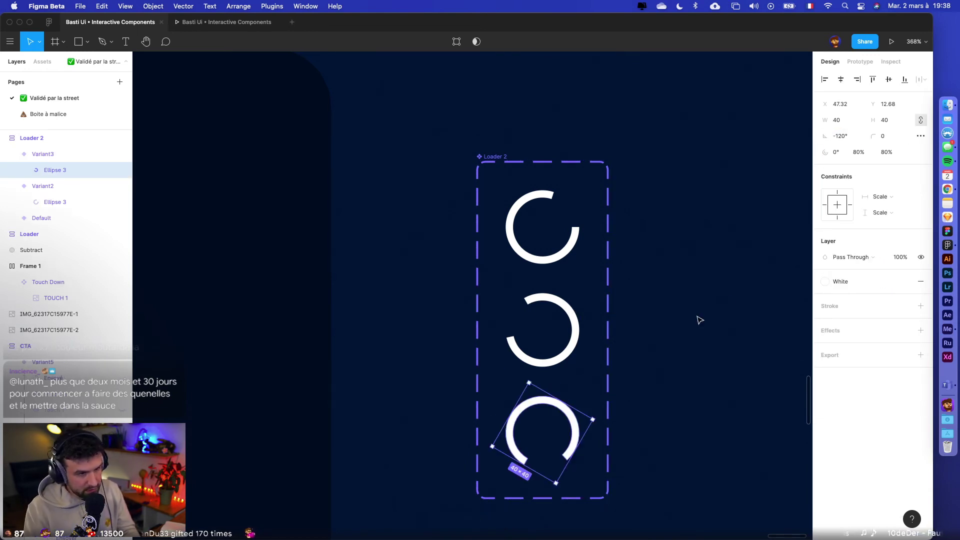
click(696, 317)
- Connect Loader 2's Default variant to Variant2 with an After delay interaction of 1 ms
click(574, 248)
click(860, 62)
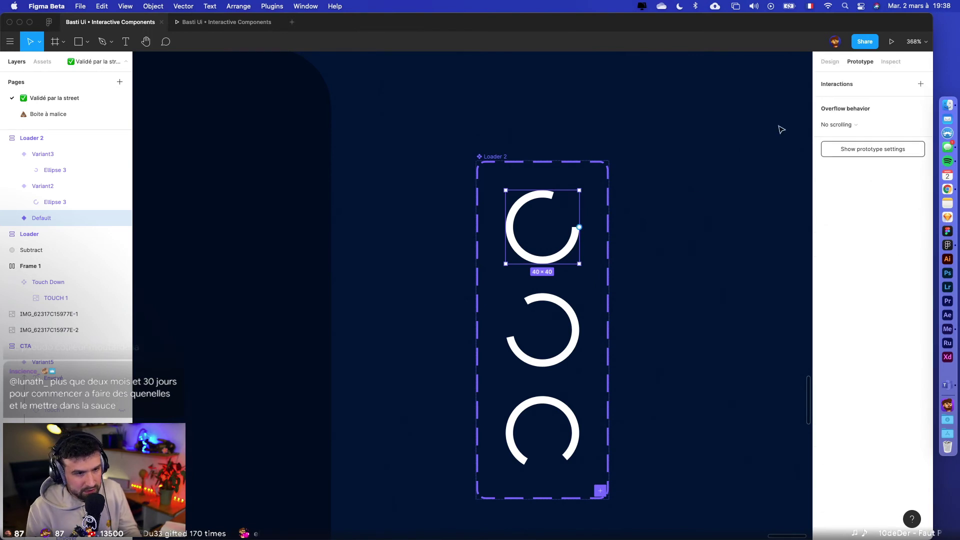
drag(579, 227, 553, 316)
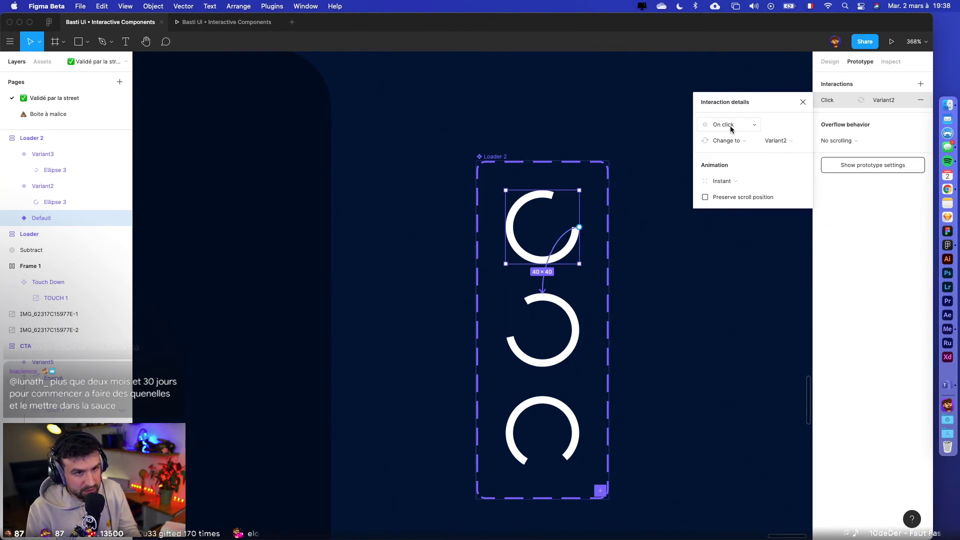
click(729, 127)
click(723, 248)
click(783, 129)
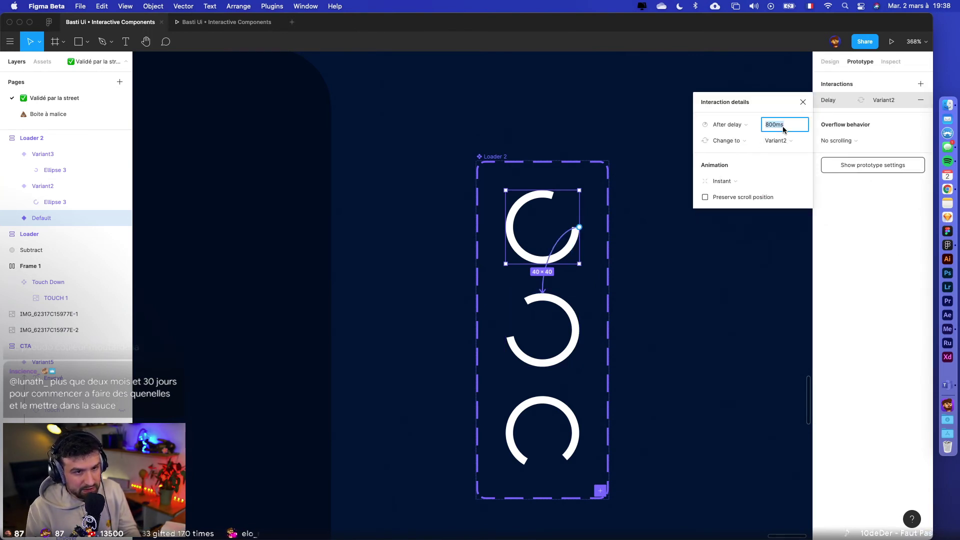
key(Tab)
- Set the Default-to-Variant2 transition to Smart animate with Linear easing
click(728, 181)
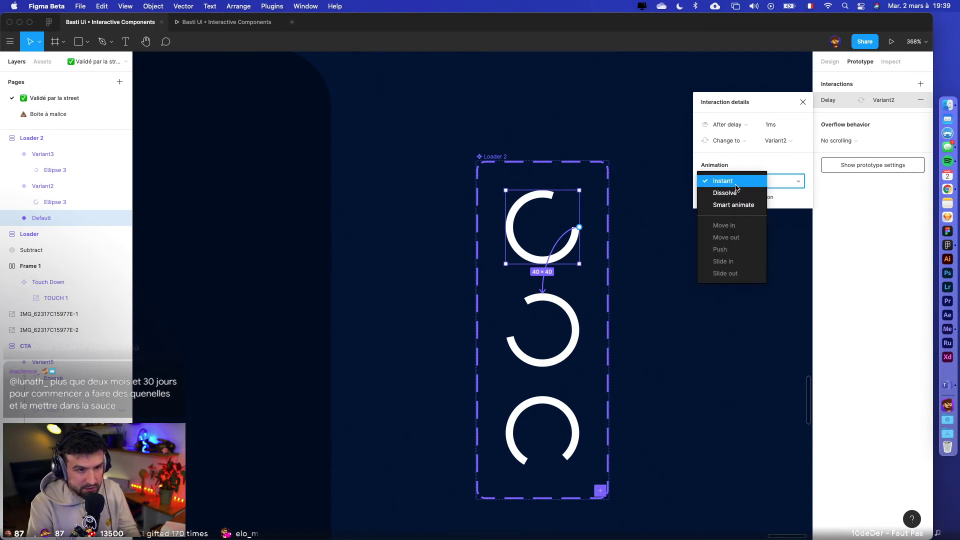
click(731, 175)
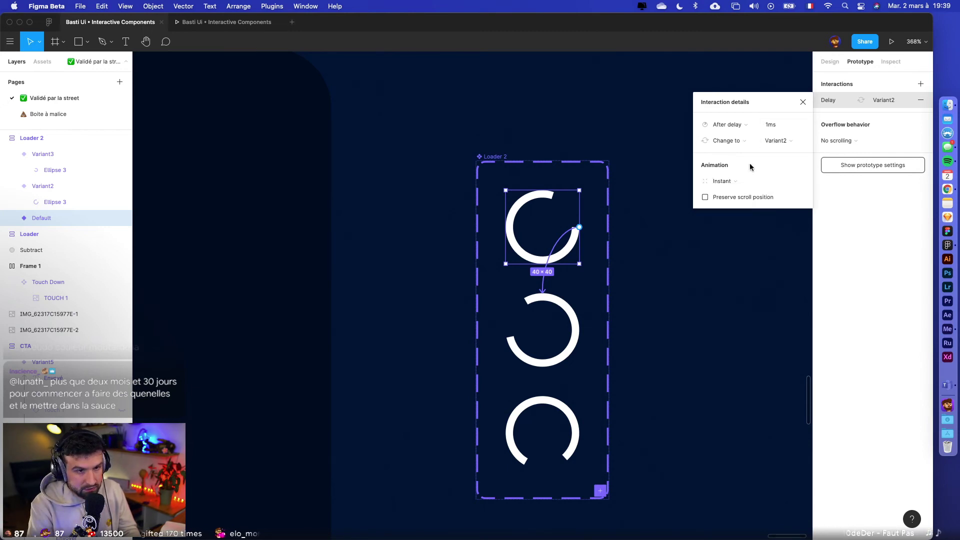
click(723, 181)
click(724, 203)
click(723, 197)
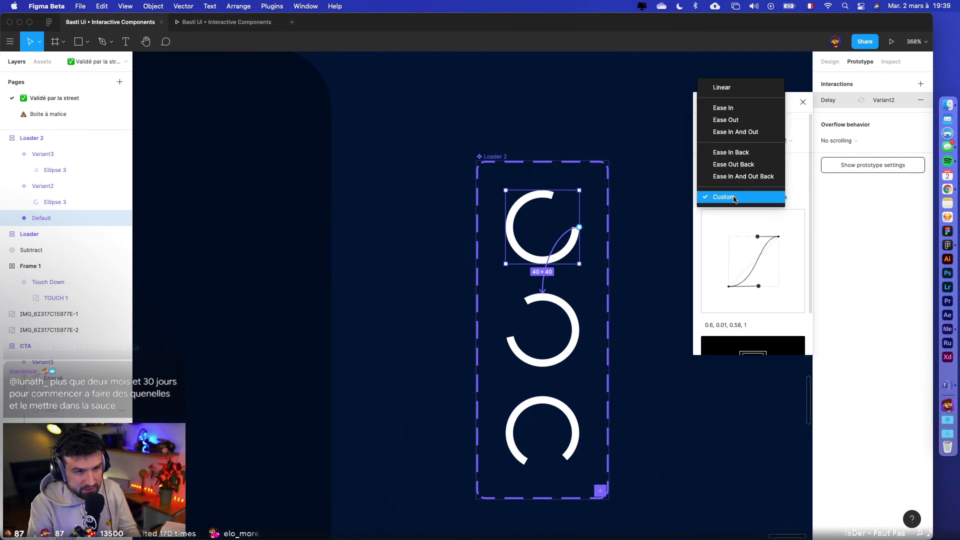
click(737, 93)
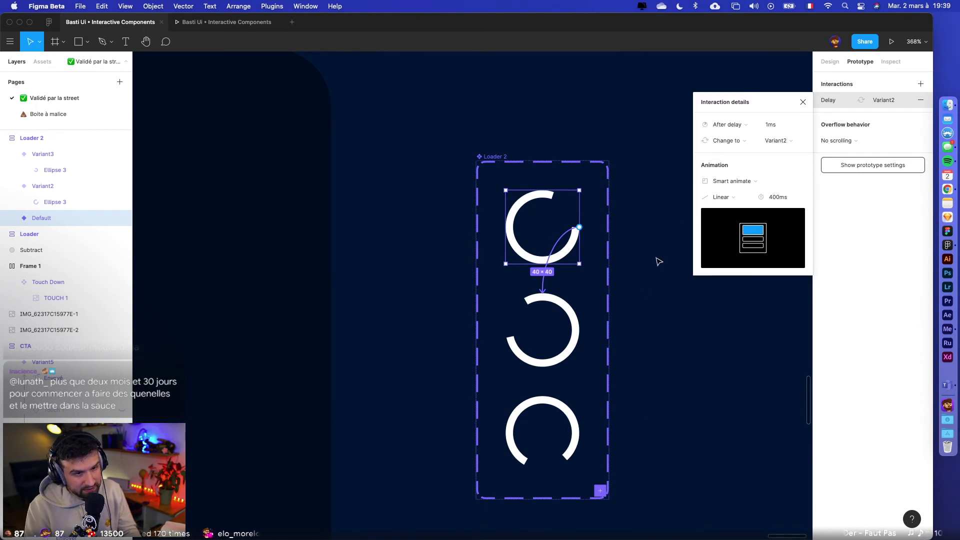
- Connect Variant2 to Variant3 and Variant3 back to Default to close the Loader 2 animation loop
click(570, 319)
drag(579, 330, 542, 228)
click(569, 426)
click(717, 281)
scroll(718, 281, down, 5)
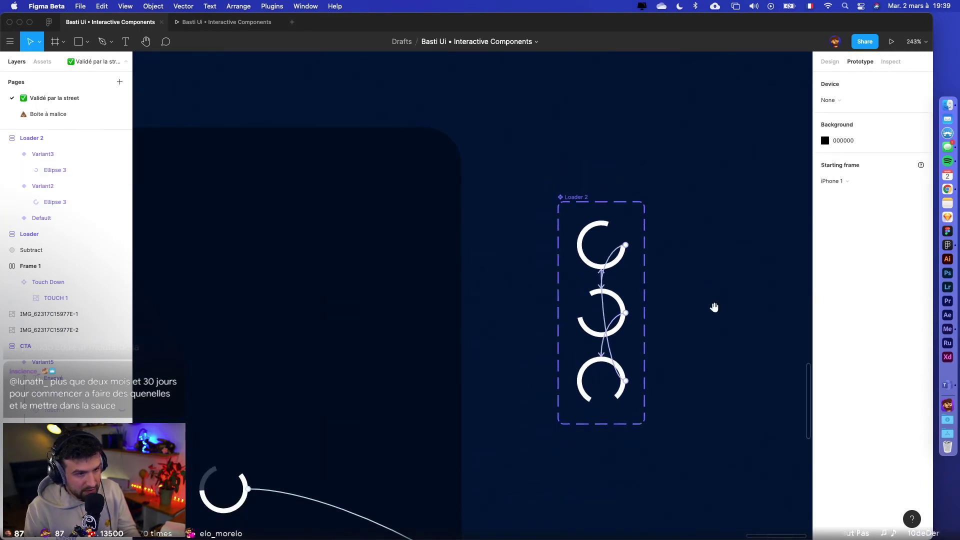
- Place an instance of the Loader 2 component in the iPhone 1 frame, above the existing white loader
scroll(410, 286, left, 5)
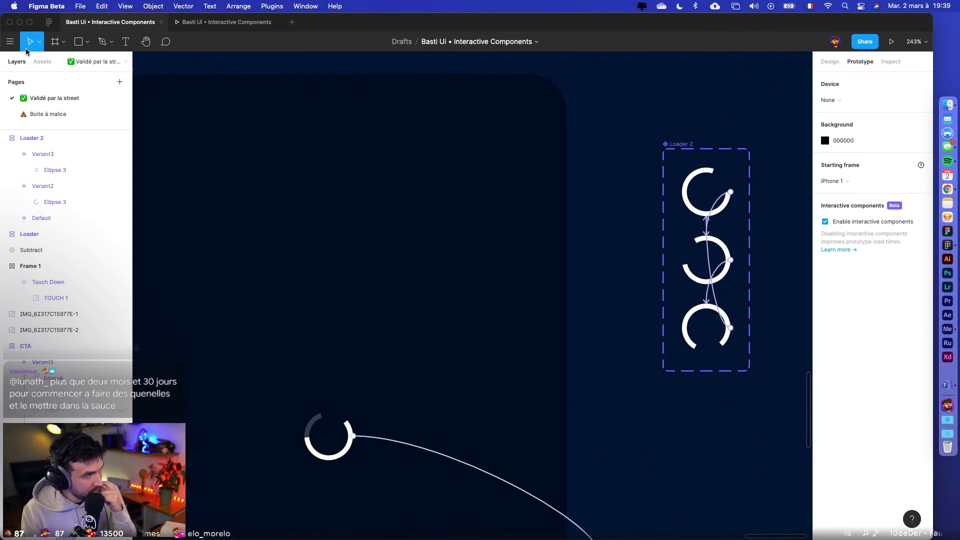
click(42, 61)
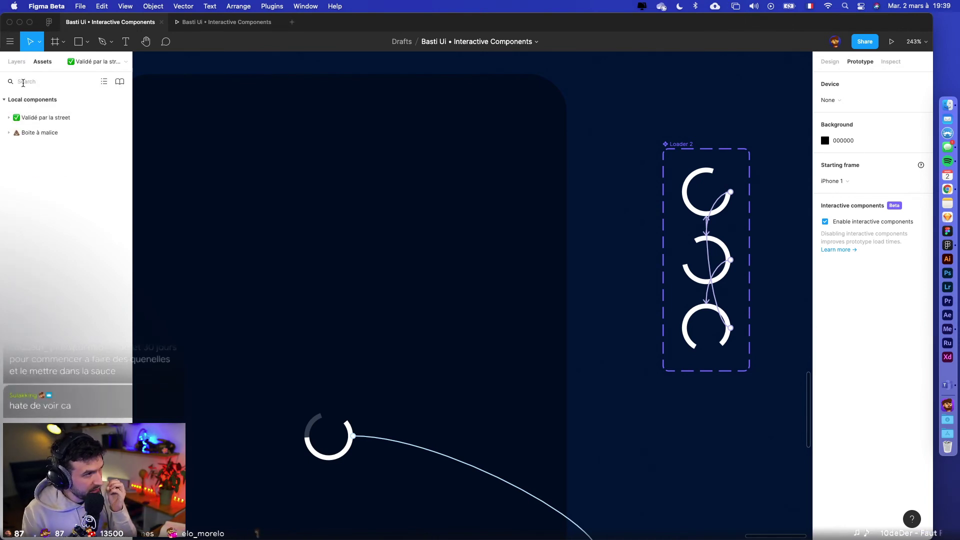
click(8, 117)
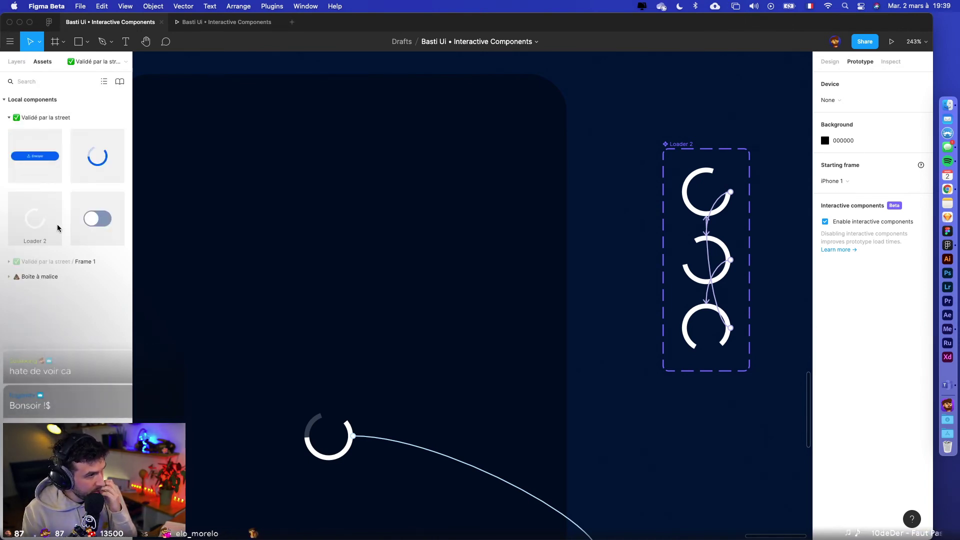
drag(58, 223, 336, 231)
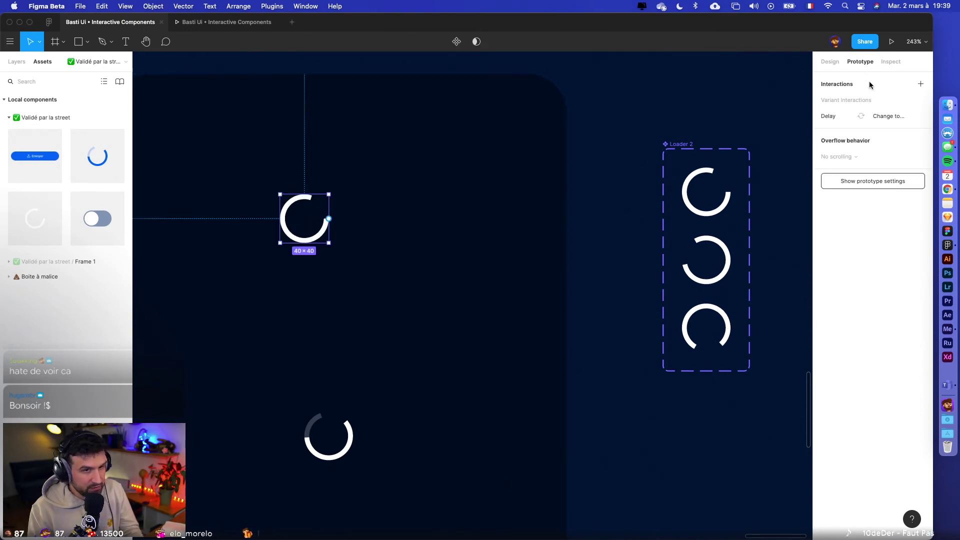
- Reopen the prototype preview to check how the Loader 2 instance spins, then return to the design file
click(891, 41)
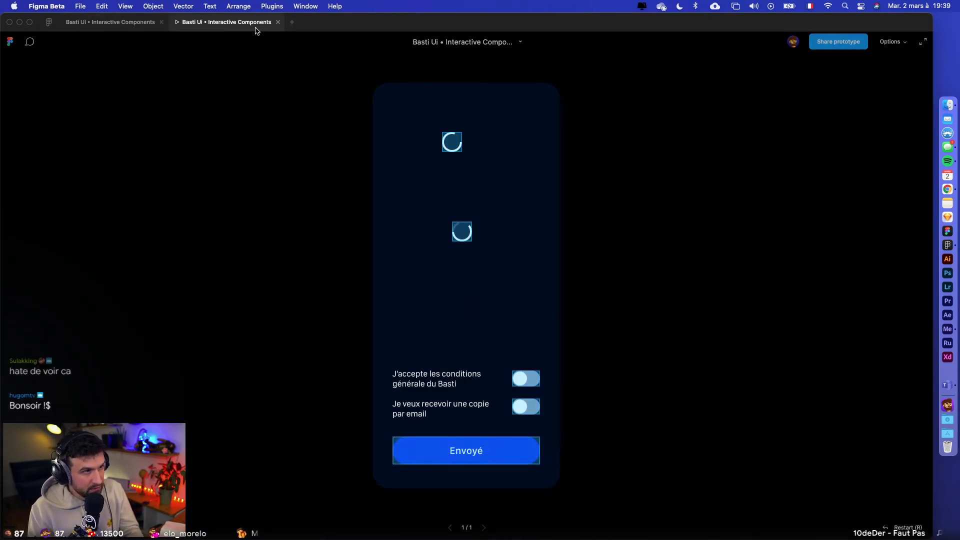
click(278, 22)
click(892, 42)
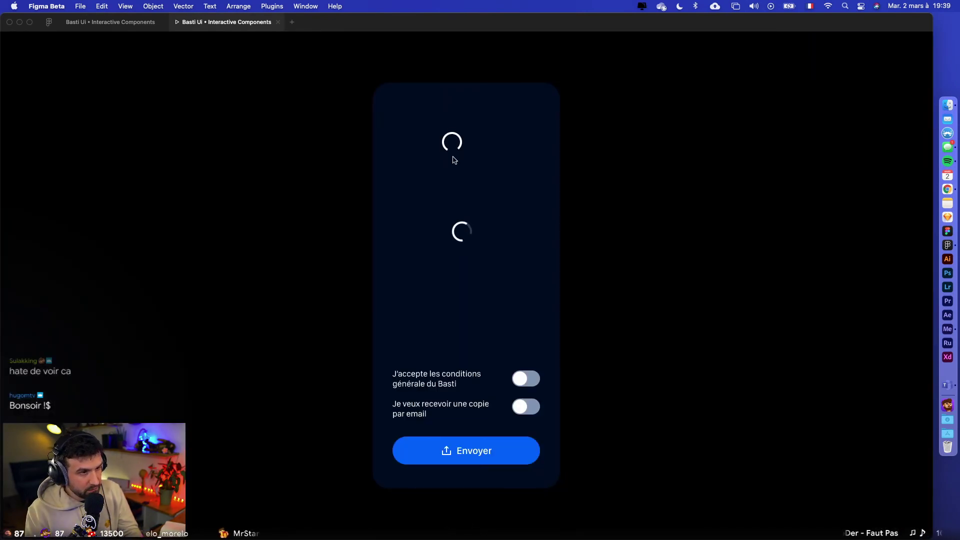
key(ctrl+shift+Tab)
- Check the Default variant's interaction and change the trigger of Variant3's interaction to After delay
click(716, 186)
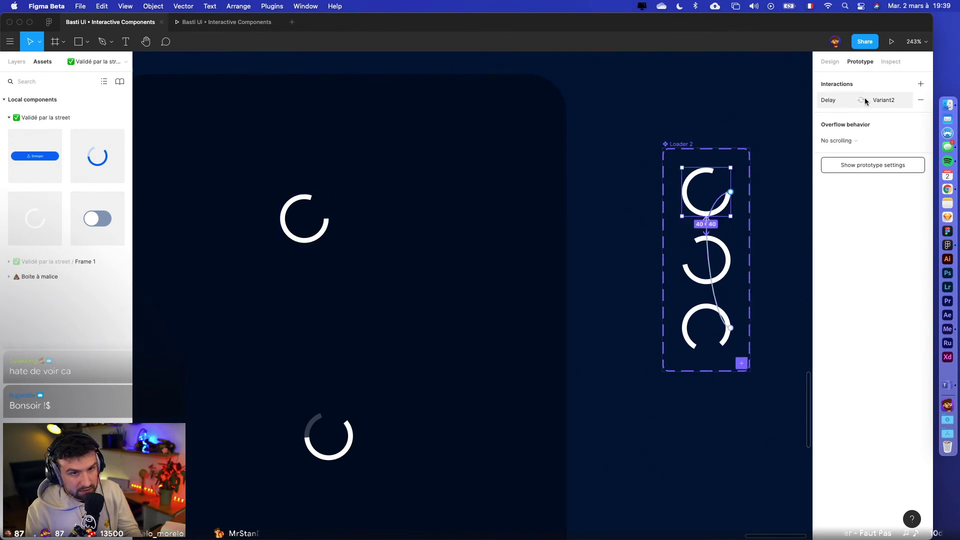
click(839, 101)
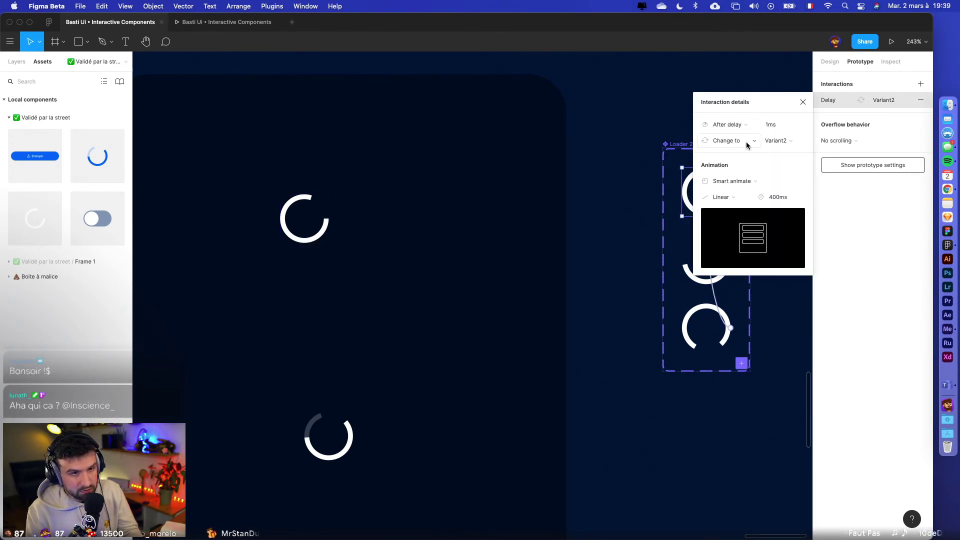
scroll(627, 192, right, 3)
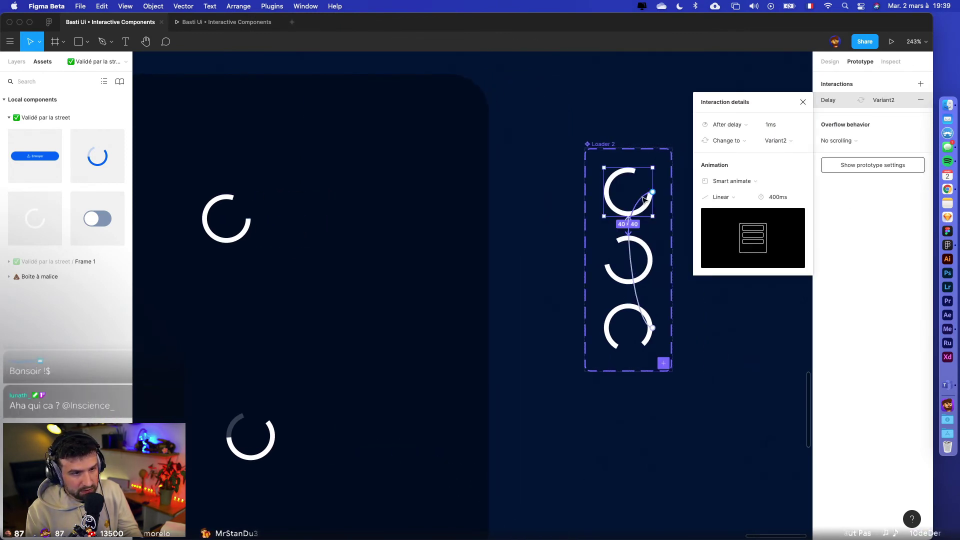
click(629, 325)
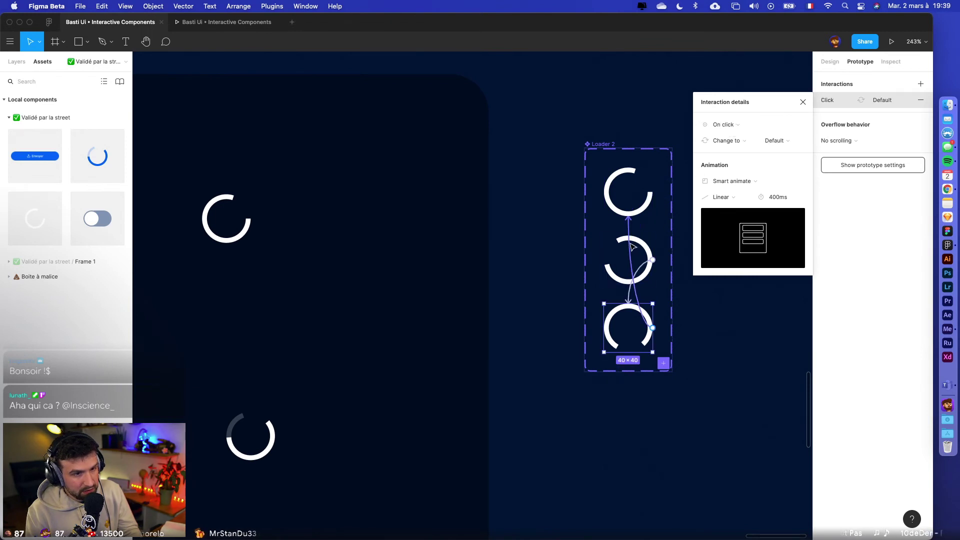
click(732, 125)
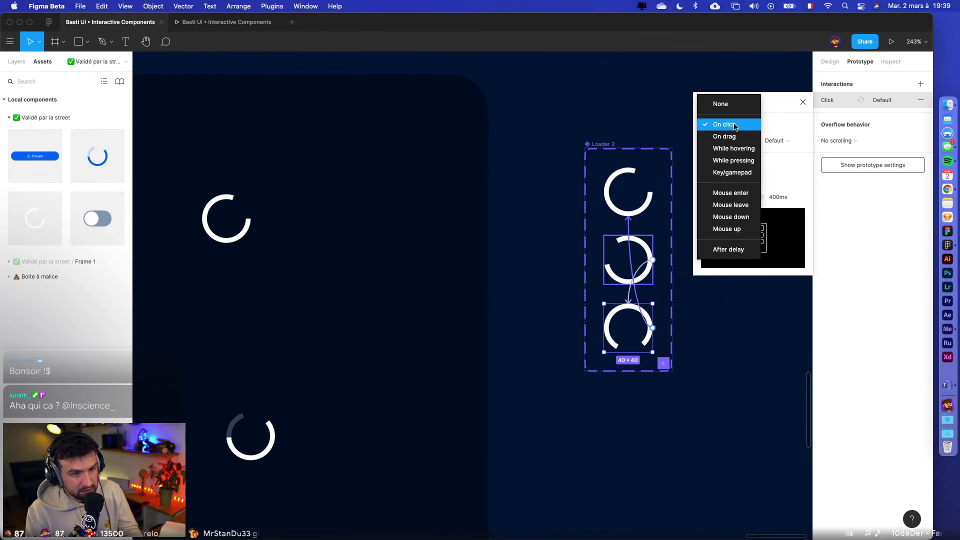
click(724, 248)
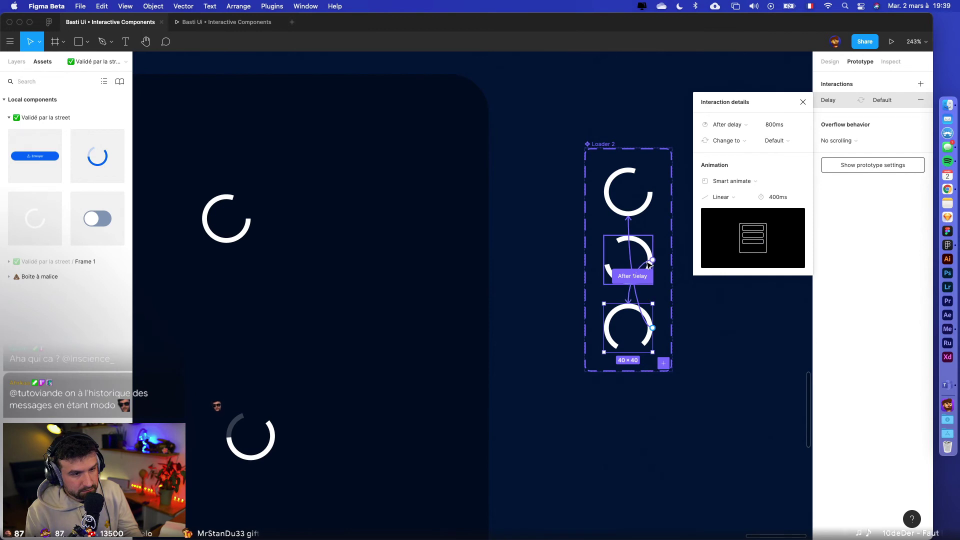
- Change the trigger of the Variant2-to-Variant3 interaction to After delay
click(641, 274)
click(723, 125)
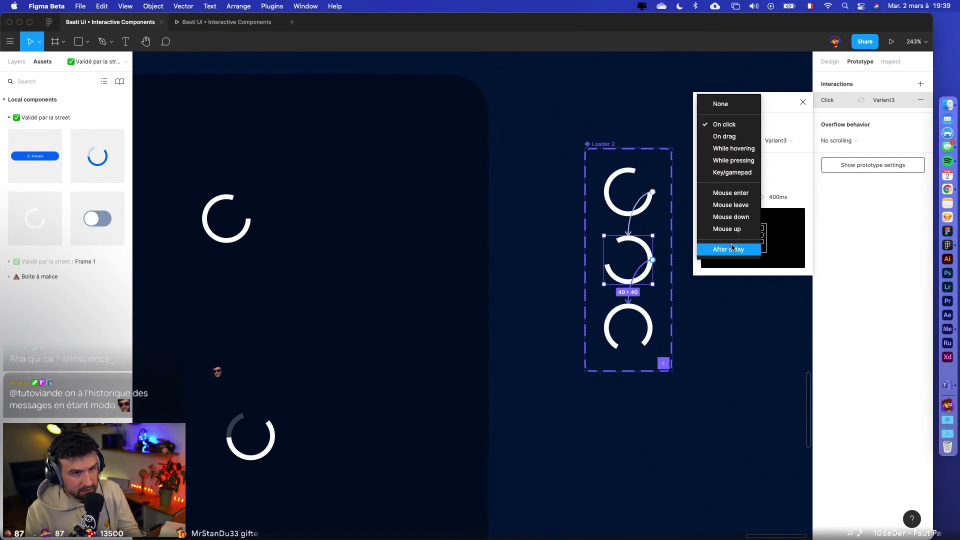
click(725, 248)
scroll(507, 242, left, 3)
scroll(460, 242, left, 4)
click(460, 242)
- Set the delay of the Variant3-to-Default interaction to 1 ms
click(733, 197)
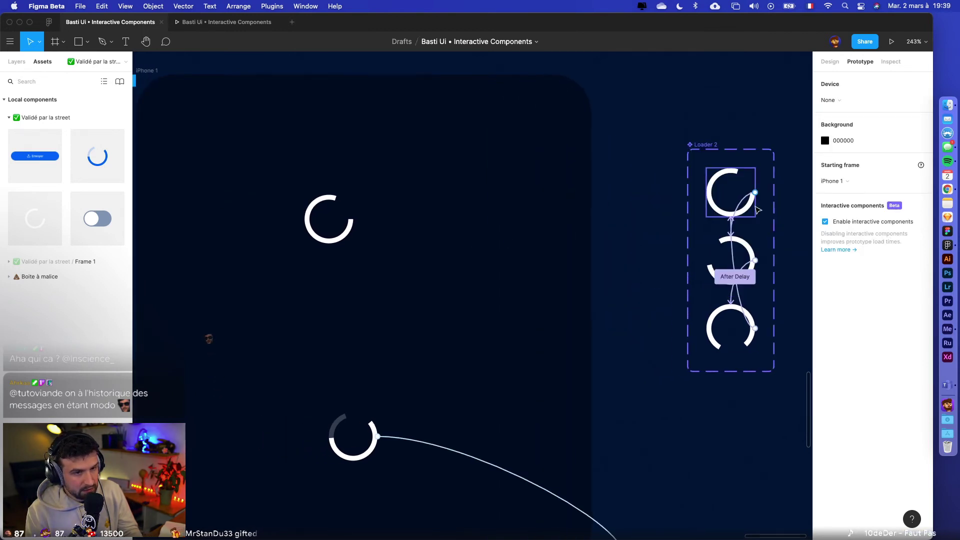
click(732, 325)
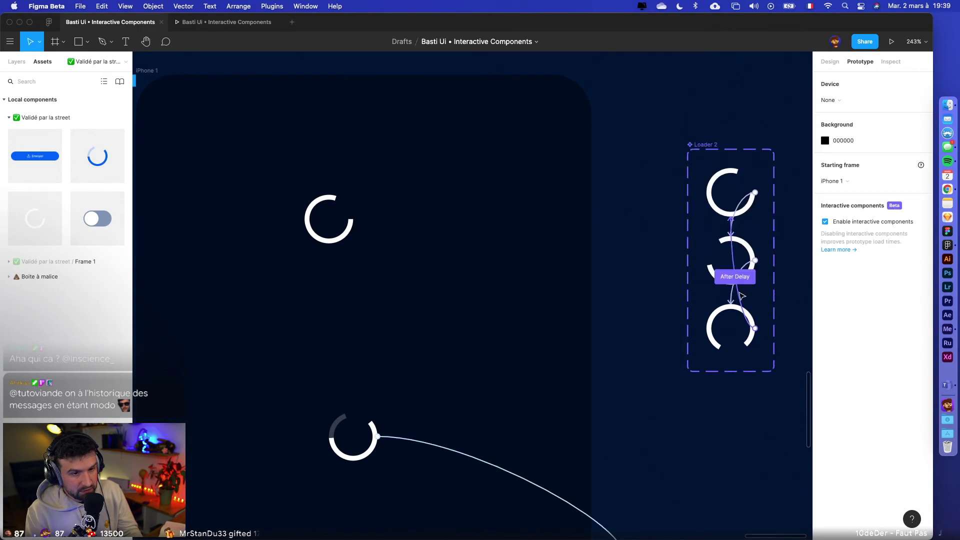
click(734, 277)
click(776, 129)
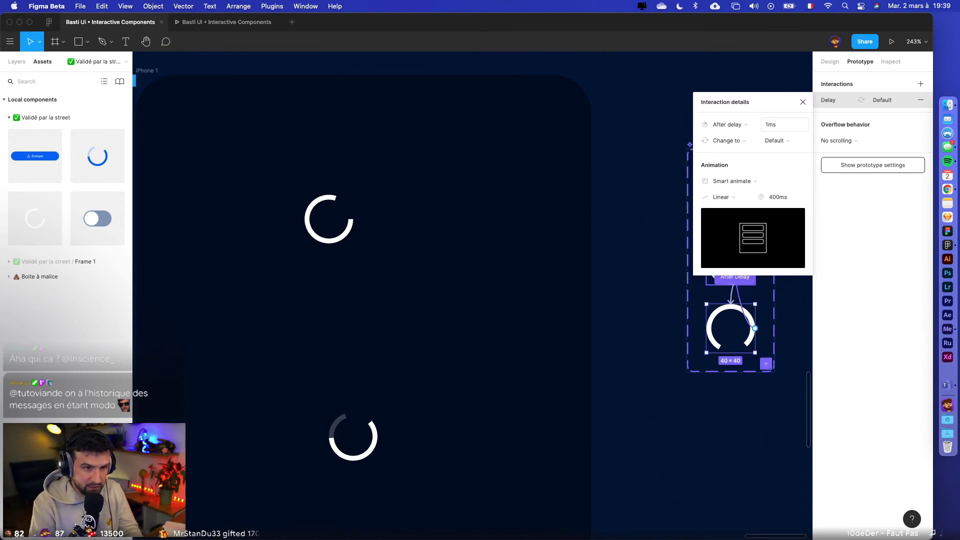
- Set the delay of the Variant2-to-Variant3 interaction in Loader 2 to 1 ms
click(660, 377)
scroll(745, 310, up, 5)
click(750, 255)
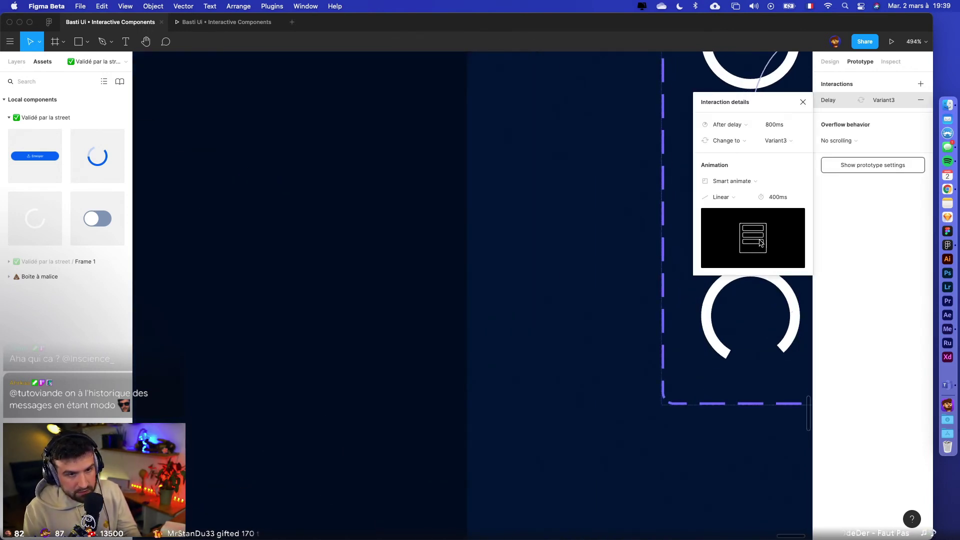
click(779, 129)
text(1)
key(Return)
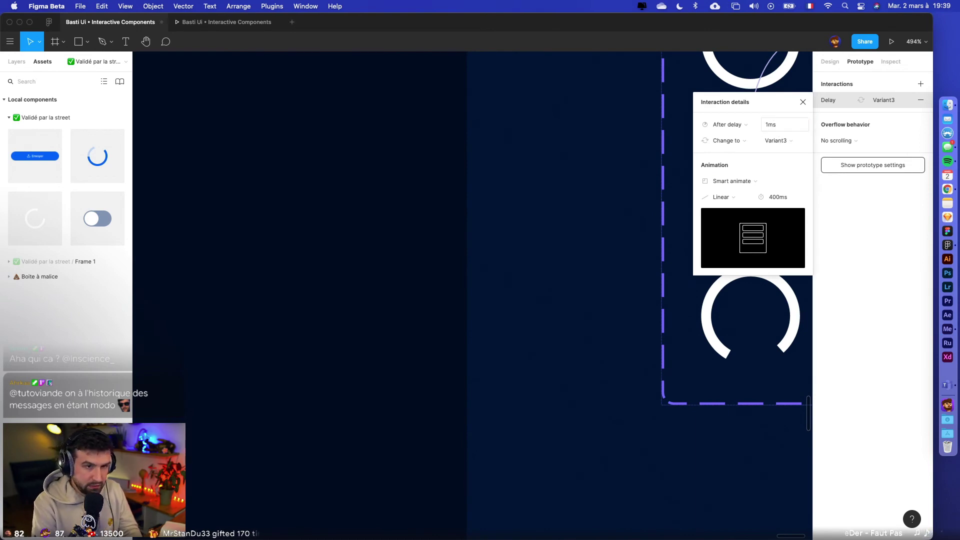
- Check the spinning loaders in the prototype preview, close and relaunch it for a second look, and return to the design file
click(645, 189)
scroll(645, 189, down, 5)
click(892, 42)
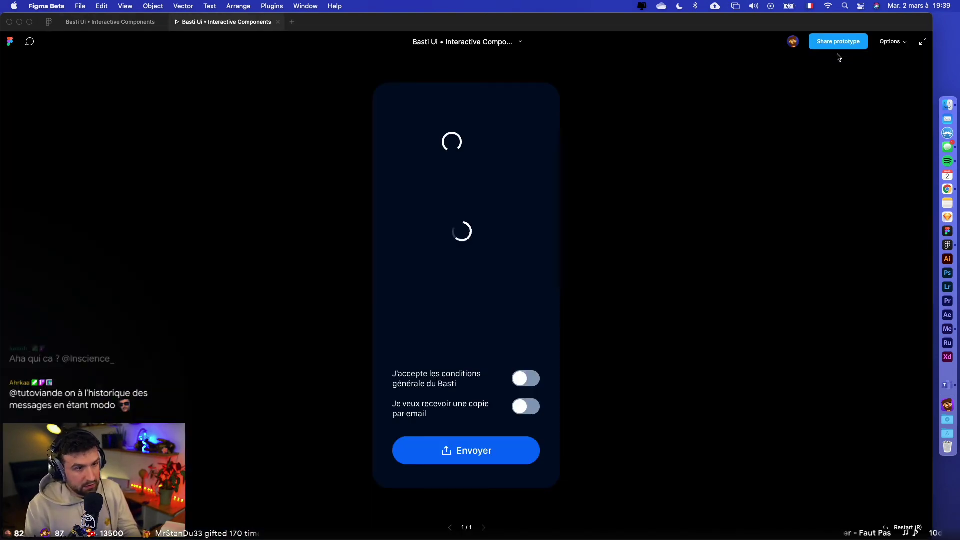
click(278, 22)
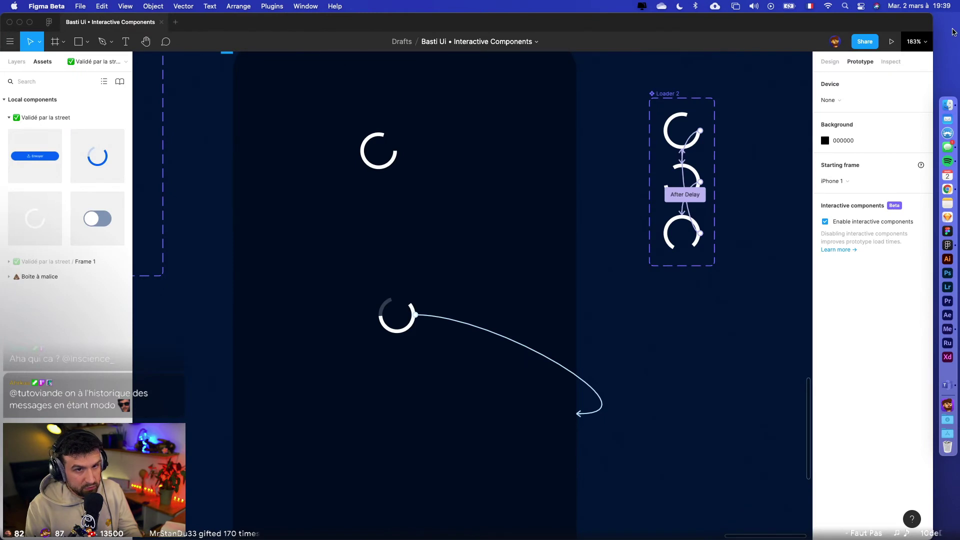
click(893, 42)
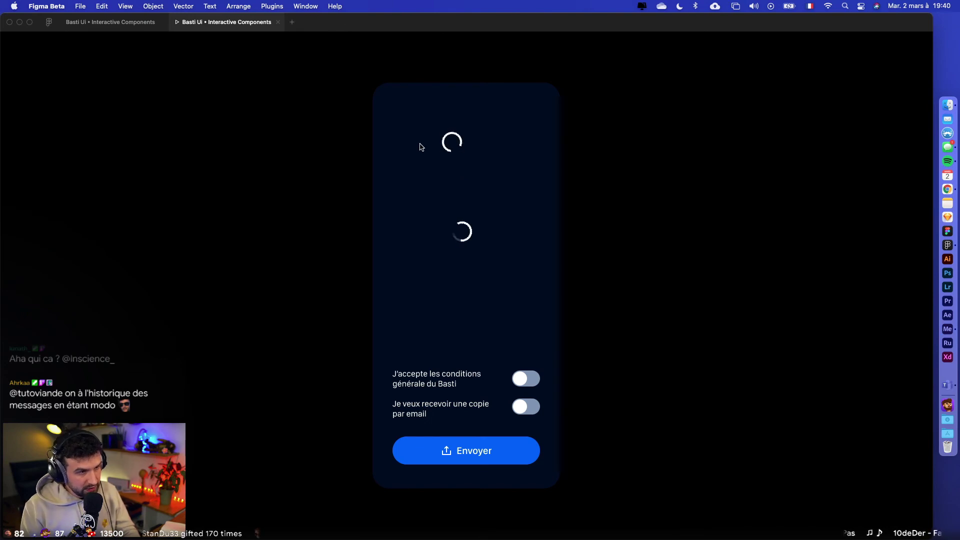
click(145, 22)
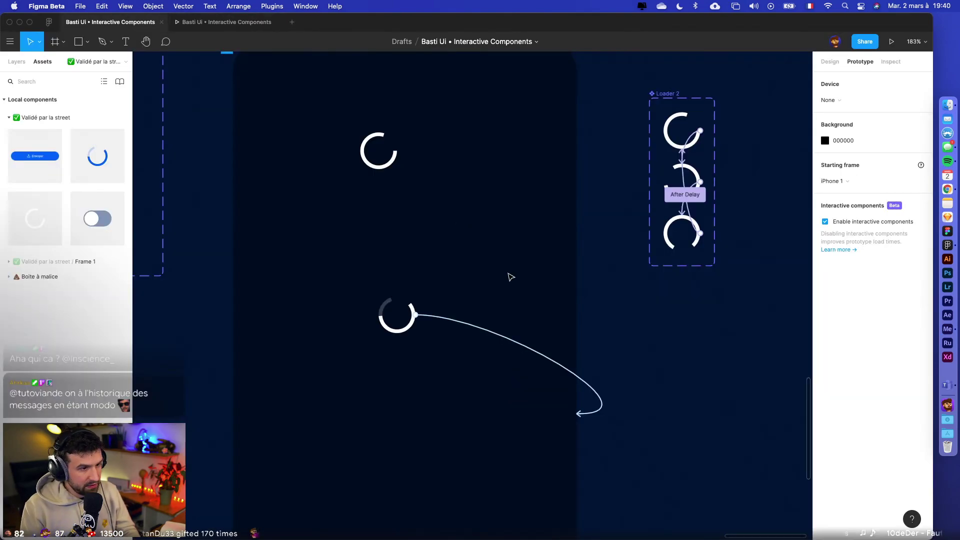
- Delete the partly faded loader below the Loader 2 instance in the iPhone 1 frame
click(409, 328)
click(448, 263)
scroll(445, 270, up, 5)
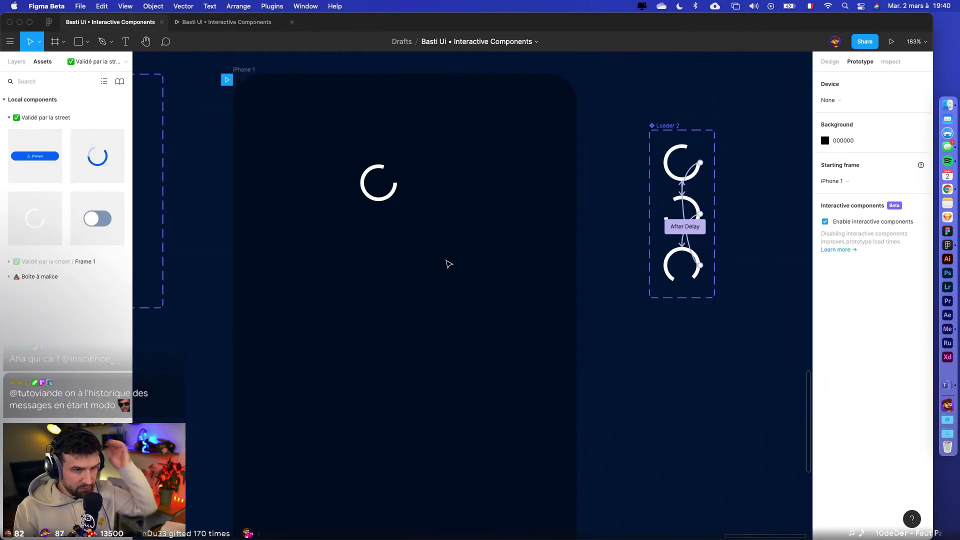
- Move the Loader 2 instance out of the iPhone 1 frame to the empty canvas beside the Loader 2 component set
scroll(581, 279, down, 3)
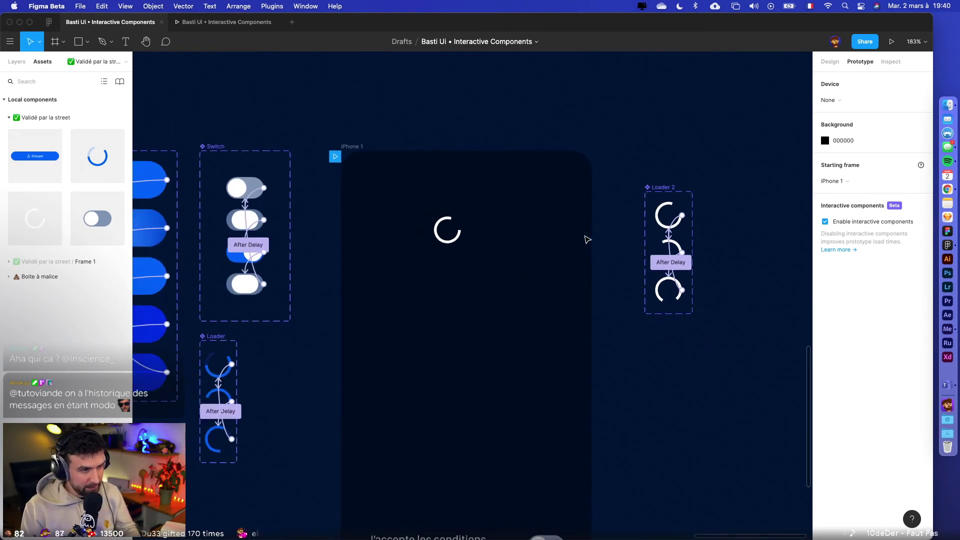
scroll(585, 238, right, 2)
drag(400, 242, 701, 216)
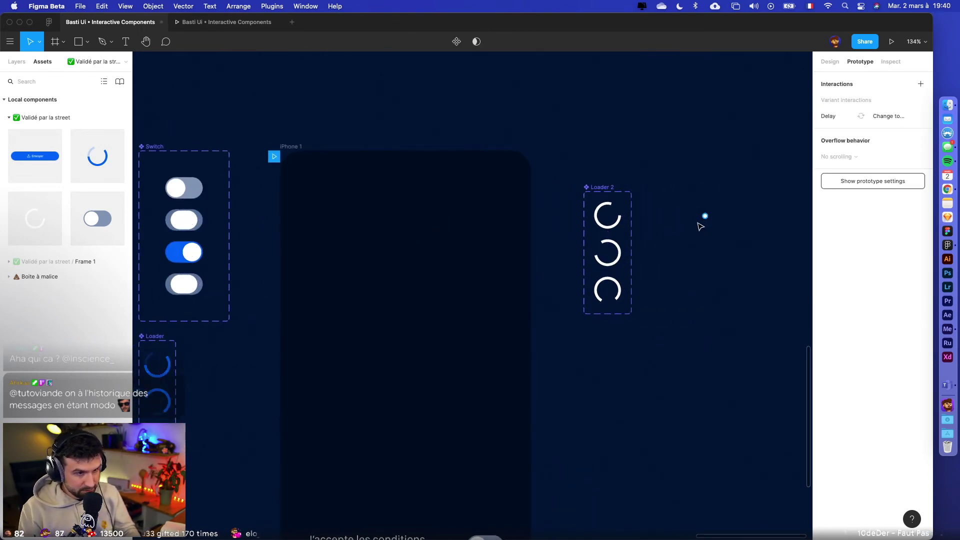
click(716, 272)
scroll(713, 270, up, 3)
scroll(714, 270, right, 2)
scroll(713, 270, up, 1)
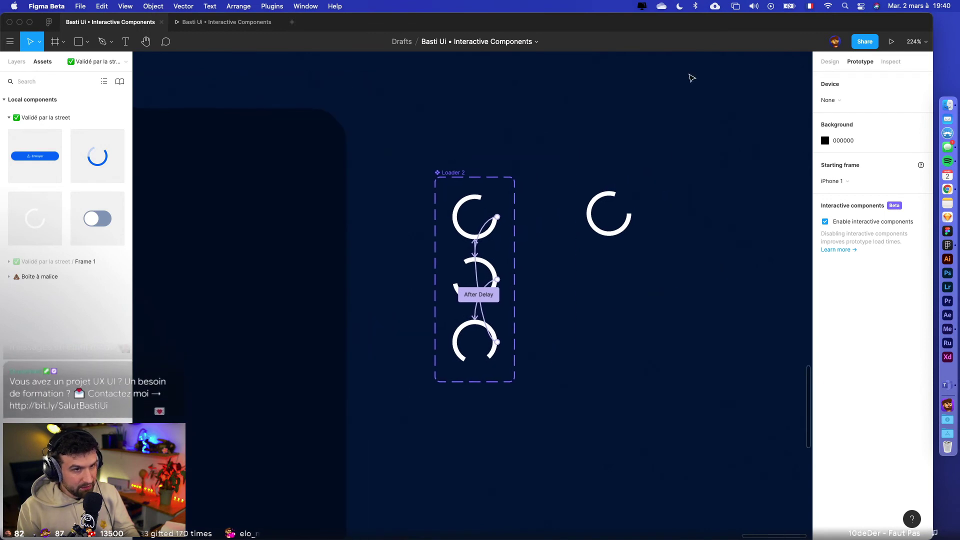
- Turn the Loader 2 instance on the empty canvas into a new component
click(830, 61)
click(613, 200)
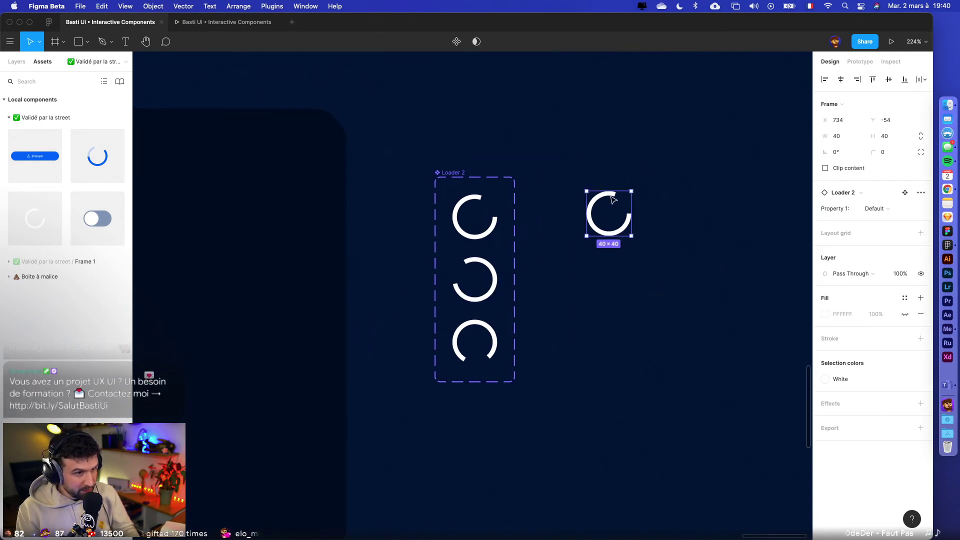
click(49, 22)
click(110, 22)
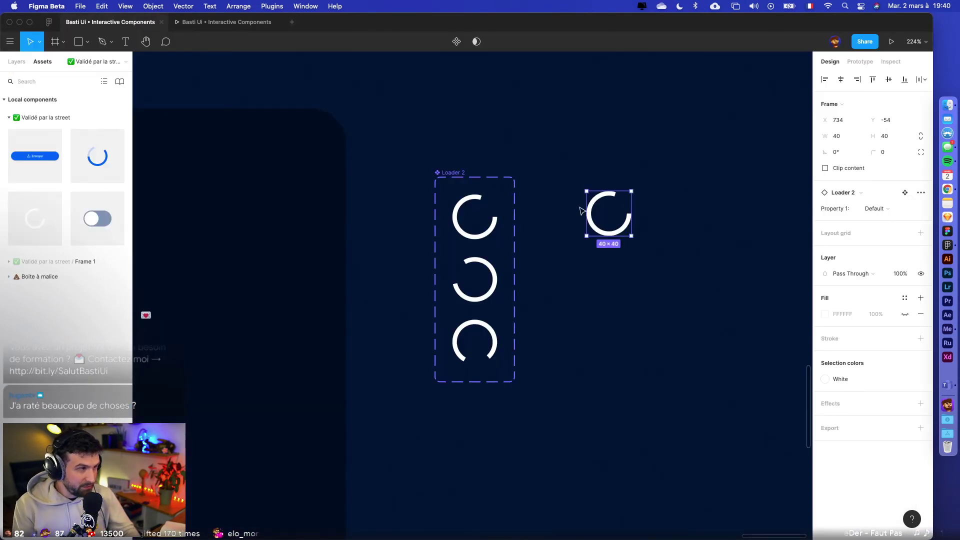
click(17, 62)
scroll(701, 239, right, 2)
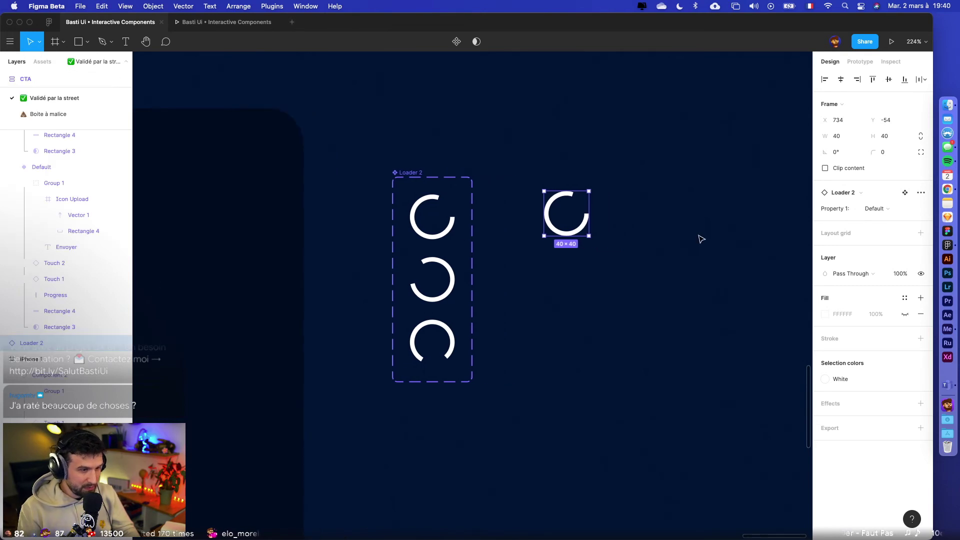
key(super+alt+k)
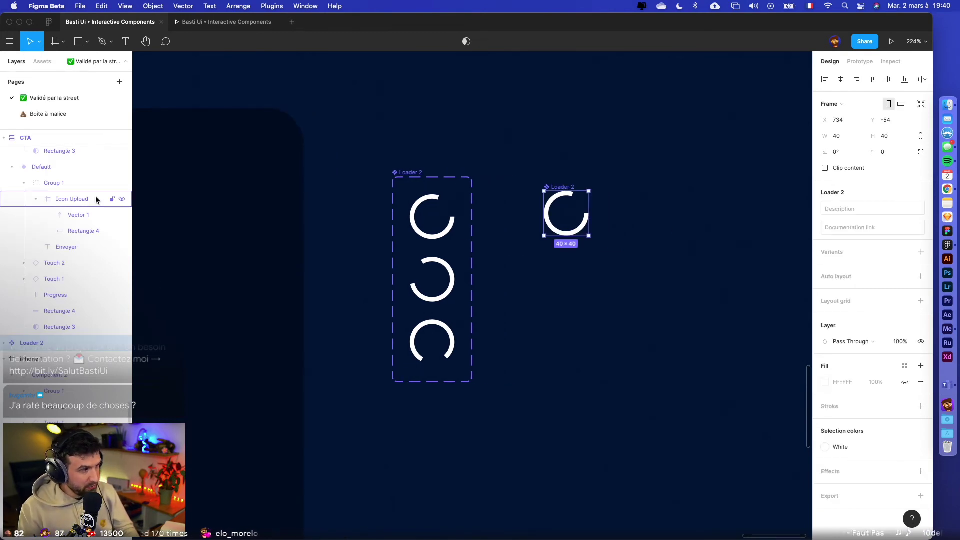
- Rename the new component as Loader 2 Grouped
double_click(36, 343)
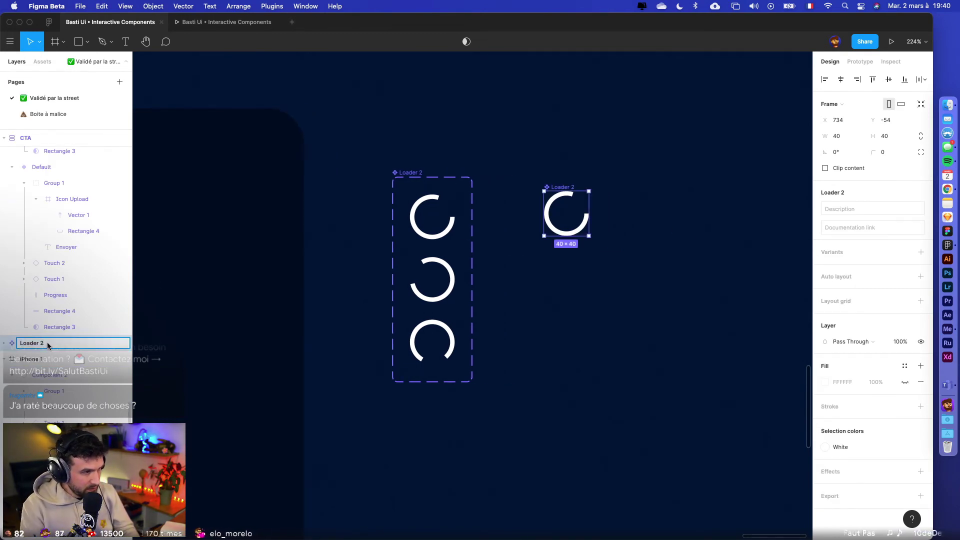
key(BackSpace)
key(BackSpace)
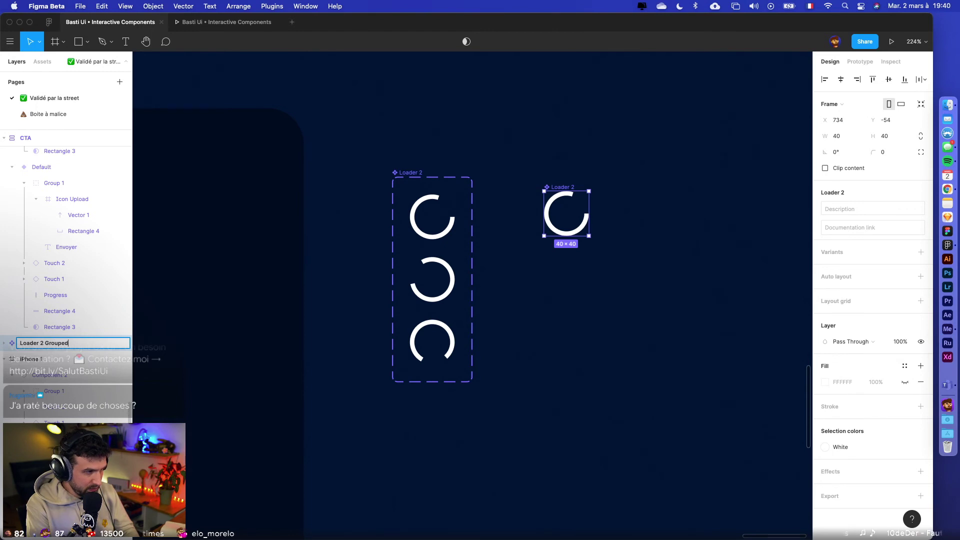
text(2 Grouped)
key(Return)
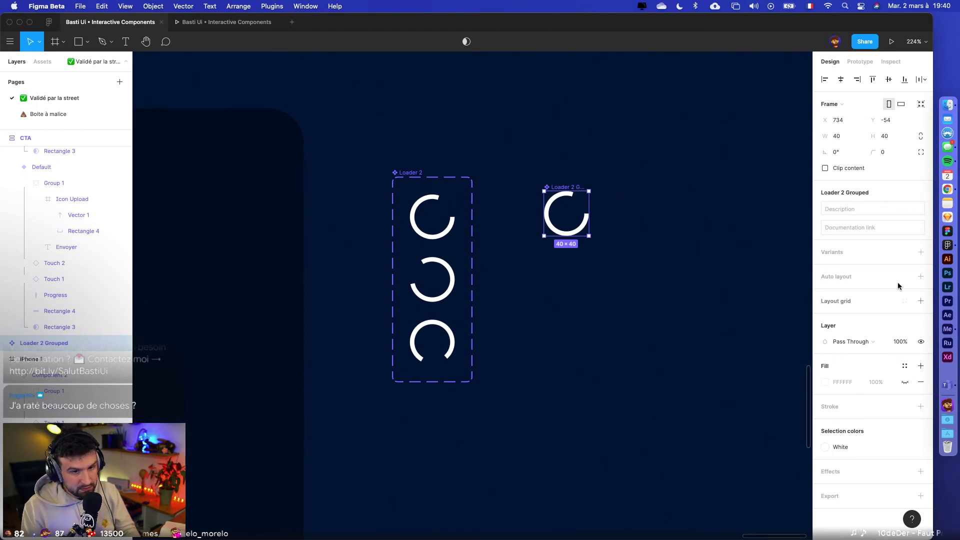
- Add a second variant to Loader 2 Grouped and set the rotation of its nested Loader 2 instance to 120°
click(924, 256)
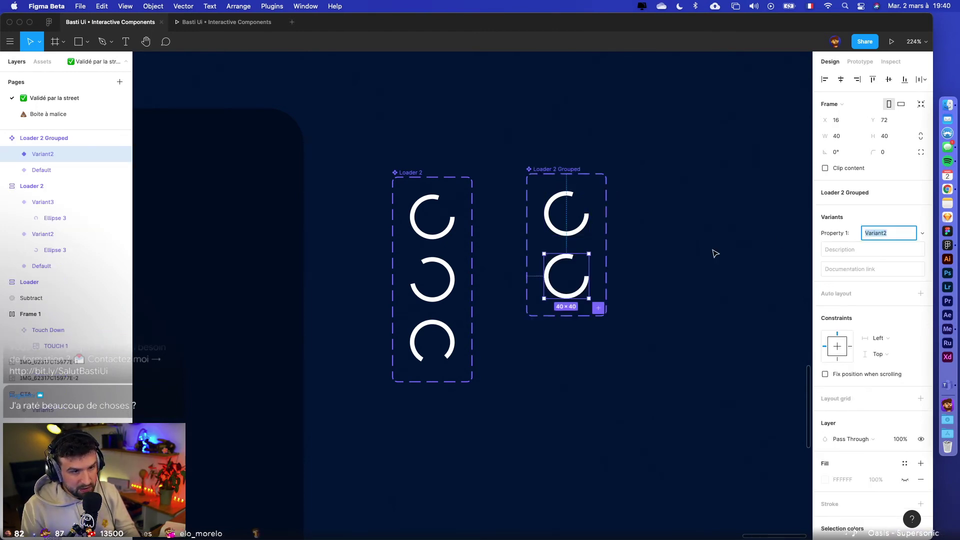
click(675, 253)
click(558, 261)
double_click(556, 261)
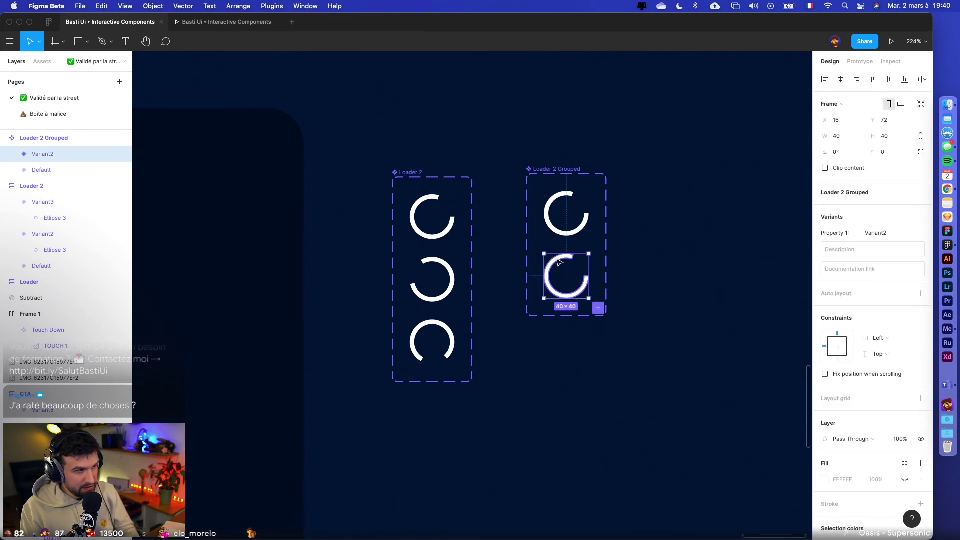
click(104, 172)
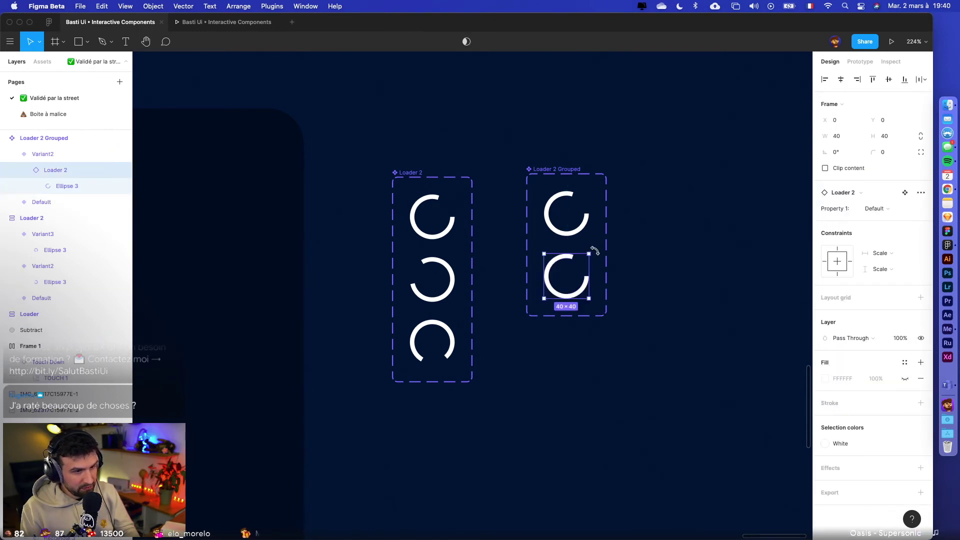
drag(595, 250, 584, 310)
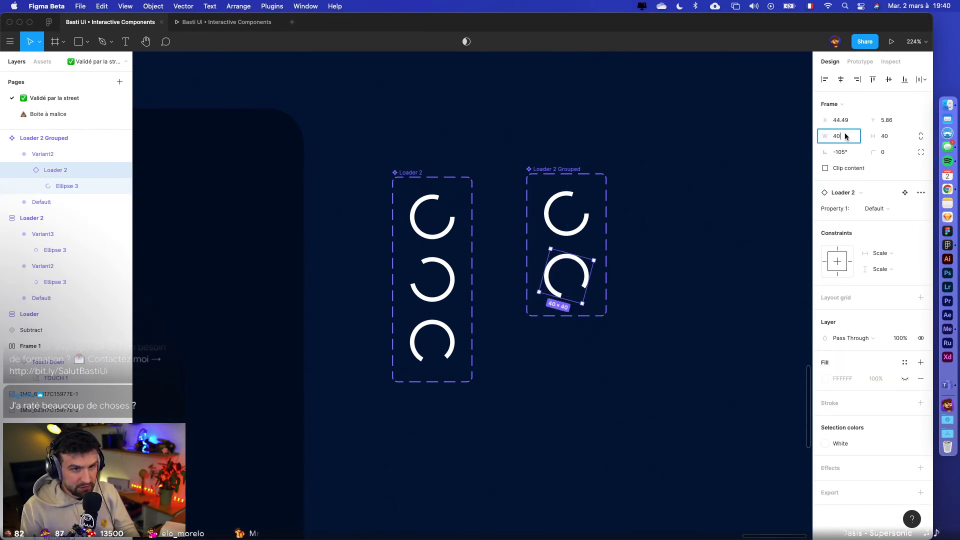
click(846, 153)
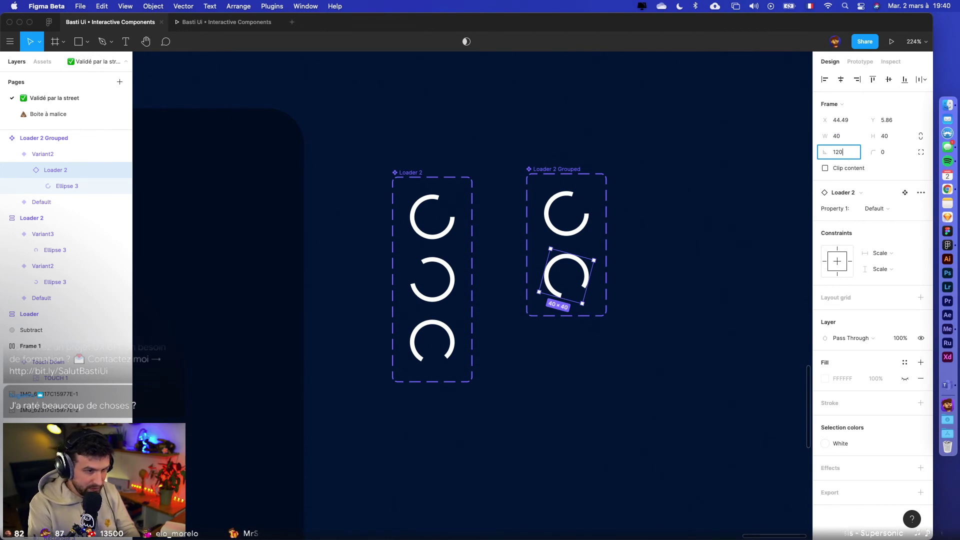
text(120)
key(Return)
- Duplicate Variant2 of Loader 2 Grouped as a third variant and set its nested Loader 2 instance's rotation to -120°
key(Escape)
key(ctrl+d)
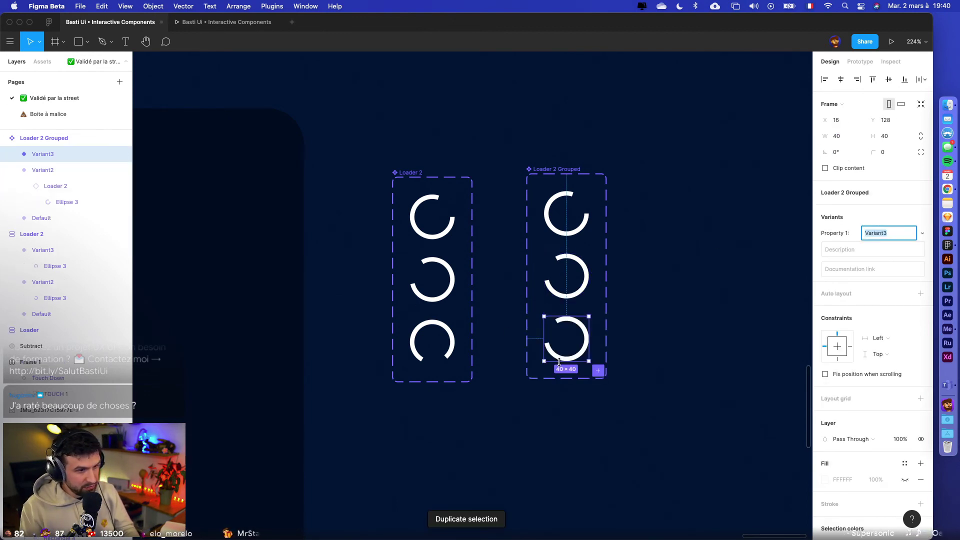
double_click(581, 325)
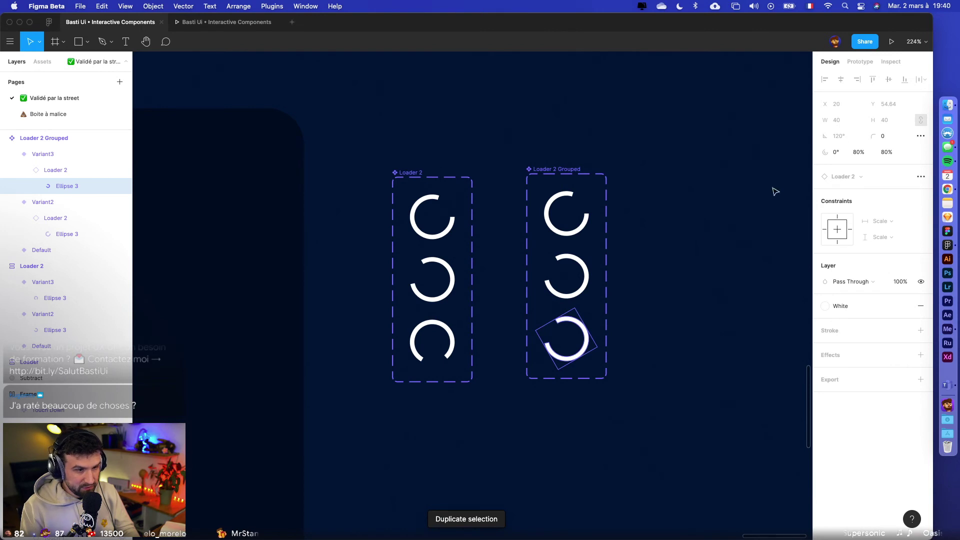
key(Escape)
click(839, 153)
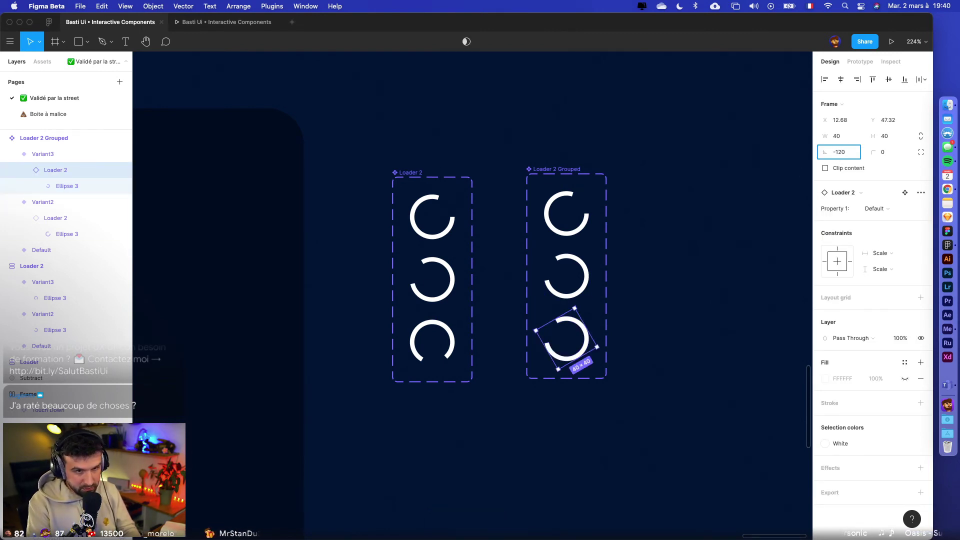
text(-120)
key(Return)
click(700, 235)
- Align the Loader 2 Grouped component set vertically with the neighbouring Loader 2 set
scroll(719, 235, down, 3)
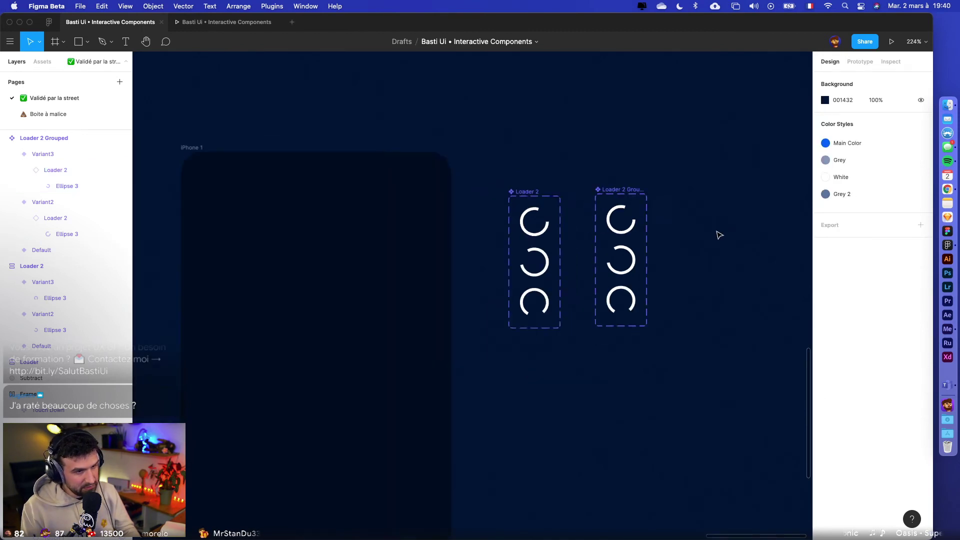
scroll(540, 373, up, 2)
click(631, 204)
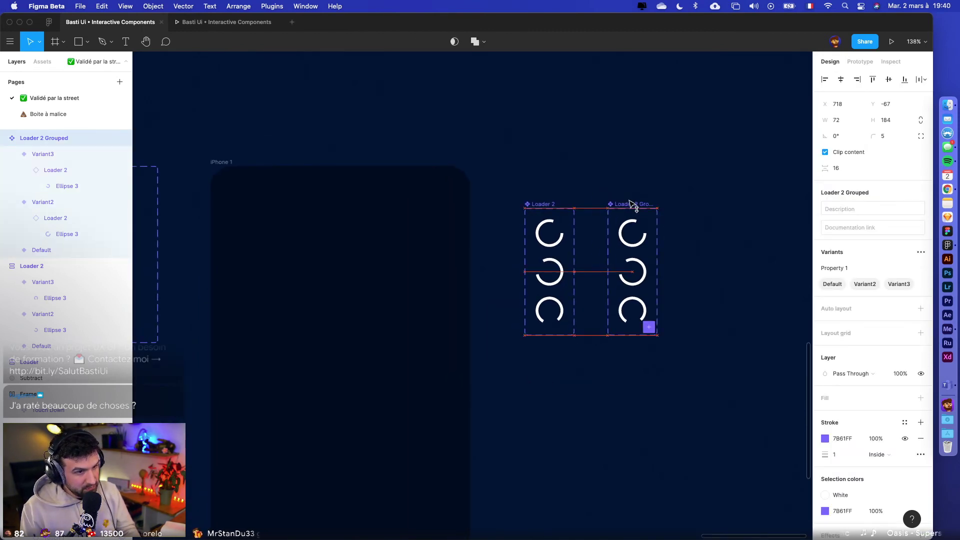
- Place a Loader 2 instance and a Loader 2 Grouped instance side by side near the top of the iPhone 1 frame
click(42, 61)
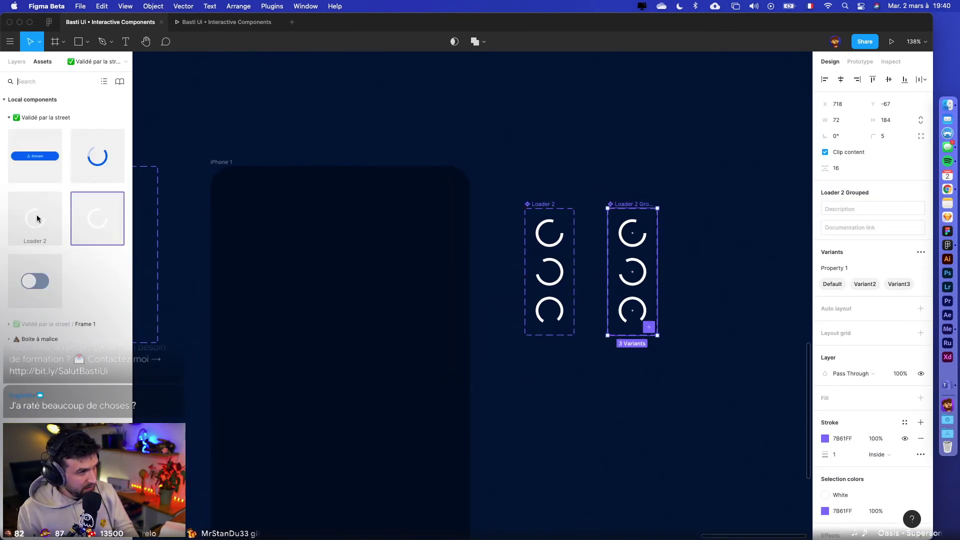
drag(37, 218, 289, 231)
drag(99, 217, 388, 239)
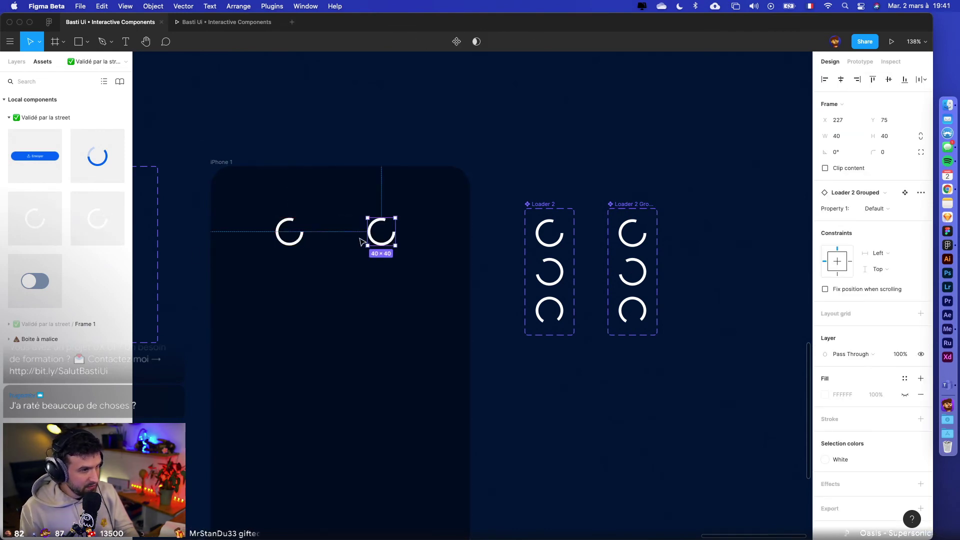
- Inspect the two placed loader instances, compare how they spin in the prototype preview, and return to the design file
click(289, 226)
click(391, 237)
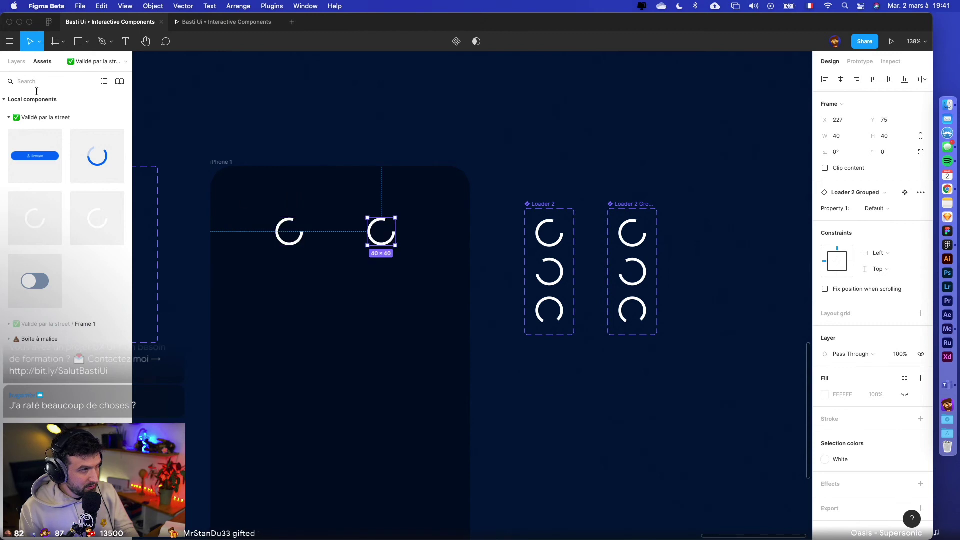
click(16, 61)
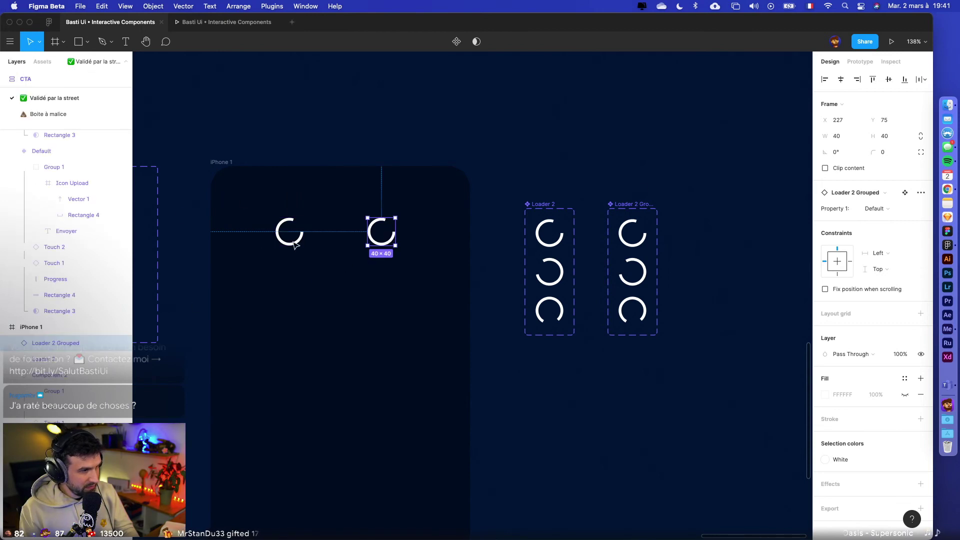
click(273, 23)
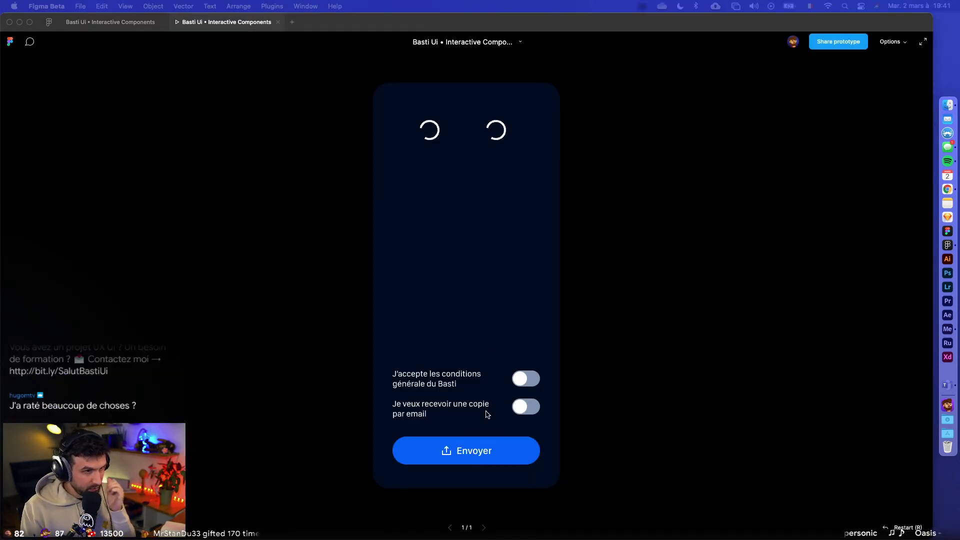
click(98, 25)
- Connect the Default variant of Loader 2 Grouped to Variant2 with an After delay trigger of 1 ms
scroll(666, 220, up, 3)
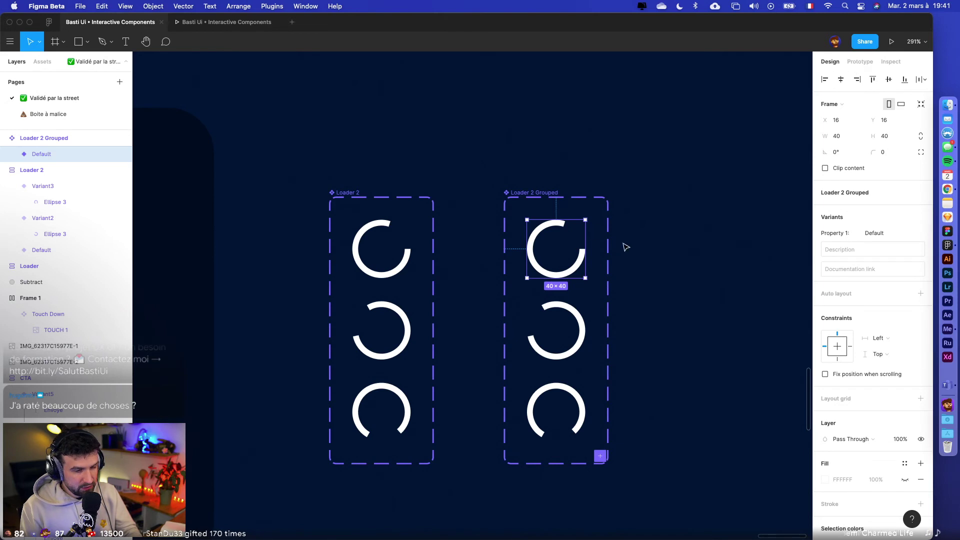
click(857, 68)
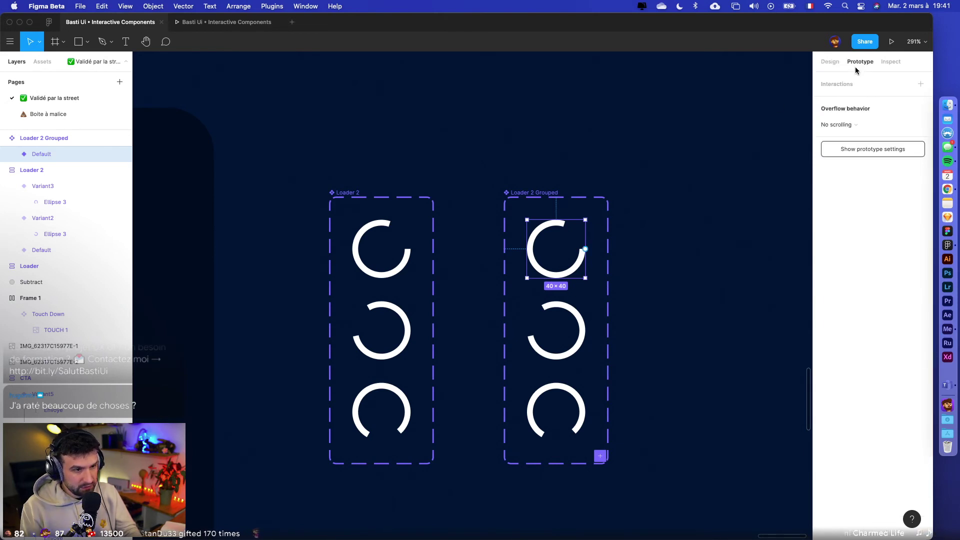
drag(585, 249, 558, 328)
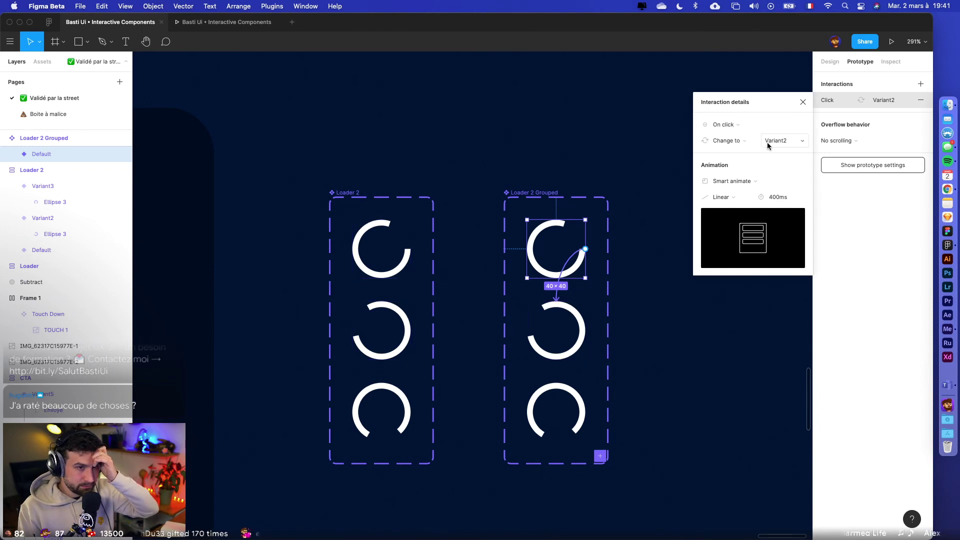
click(737, 130)
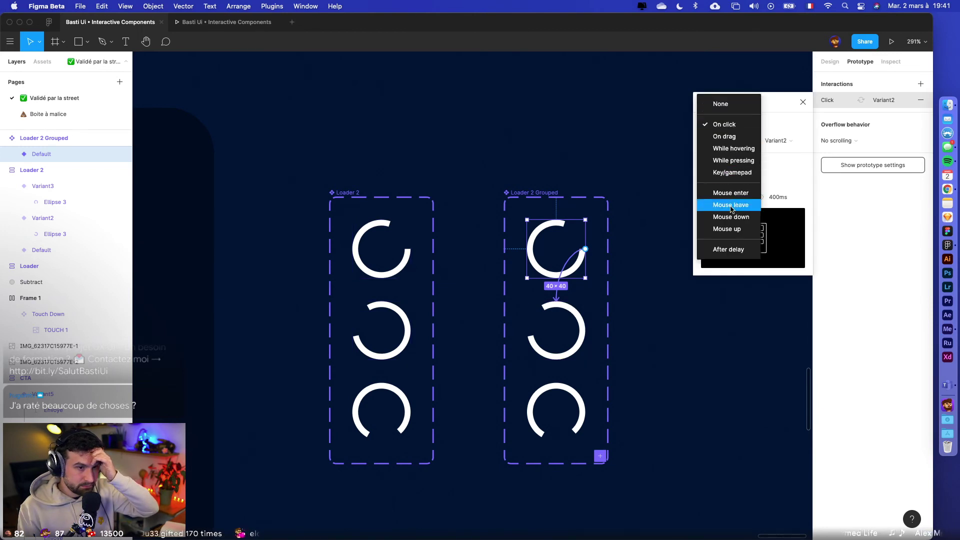
click(725, 249)
click(775, 125)
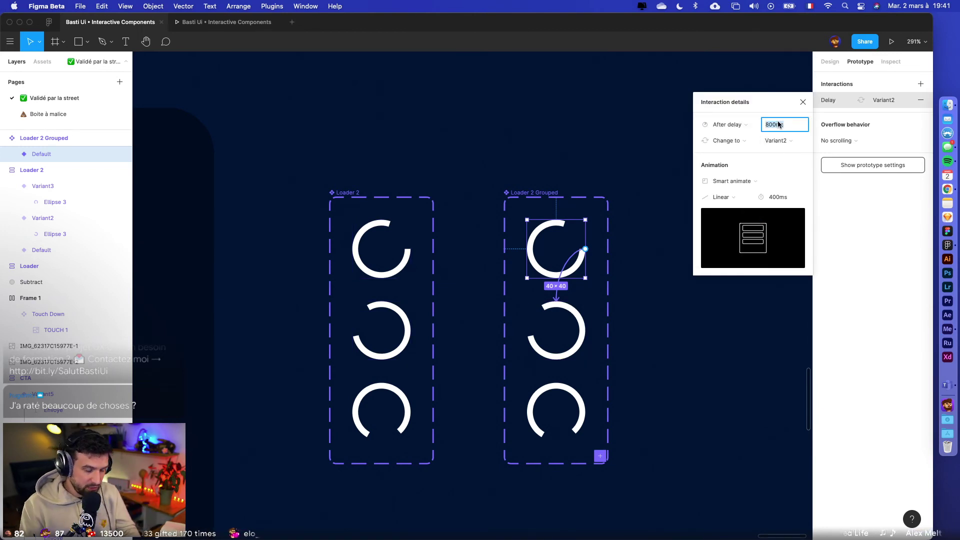
text(1)
key(Return)
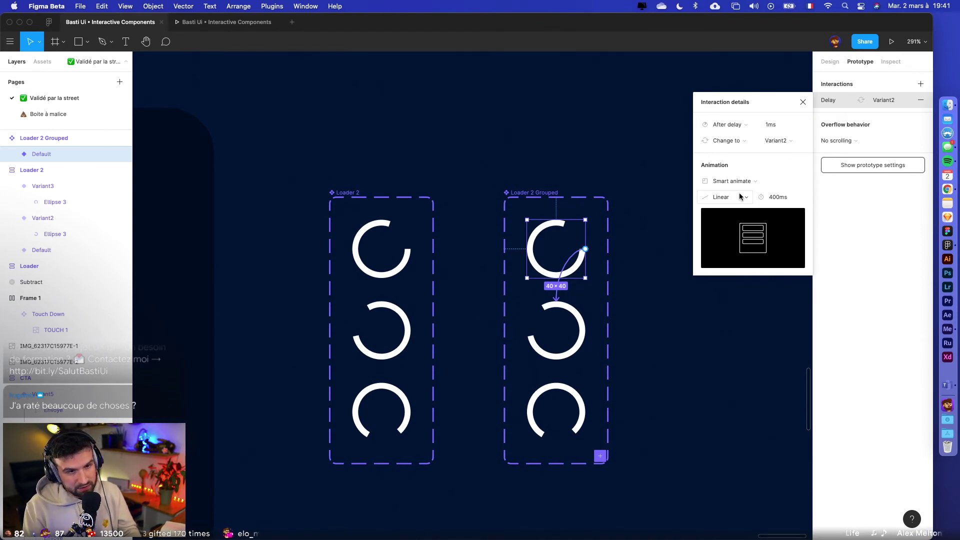
- Set the Default-to-Variant2 animation of Loader 2 Grouped to Ease In And Out with a 2000 ms duration
click(783, 198)
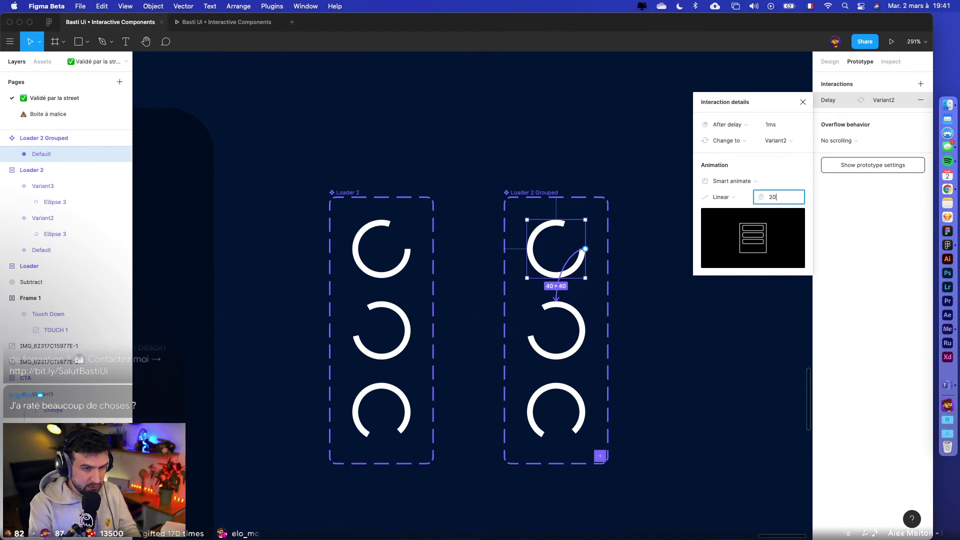
click(732, 200)
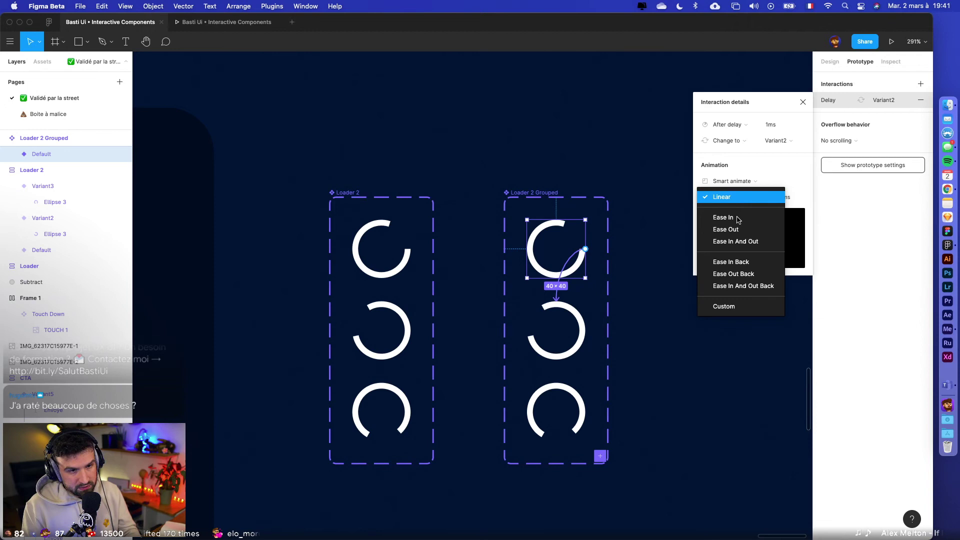
click(743, 242)
- Connect Variant2 of Loader 2 Grouped to Variant3 with an After delay trigger
click(579, 319)
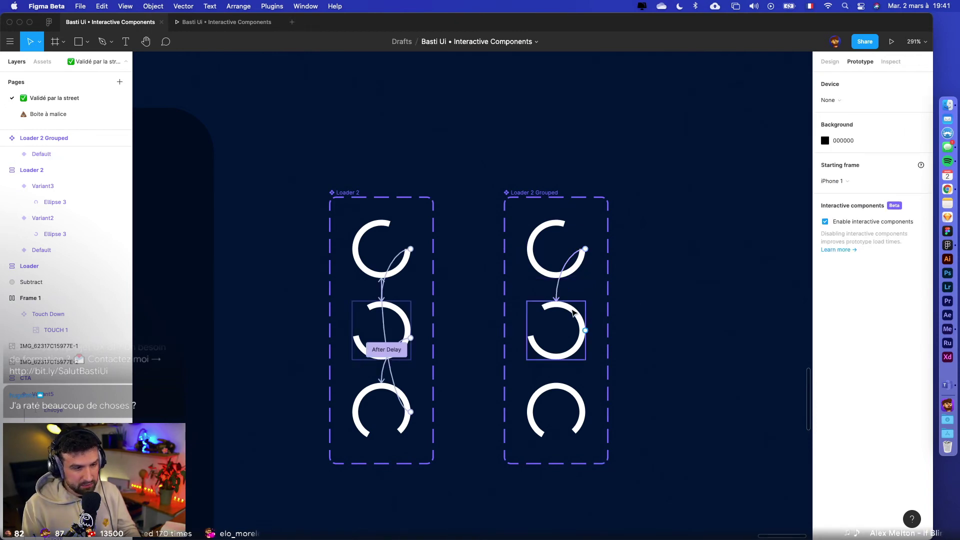
scroll(650, 305, down, 3)
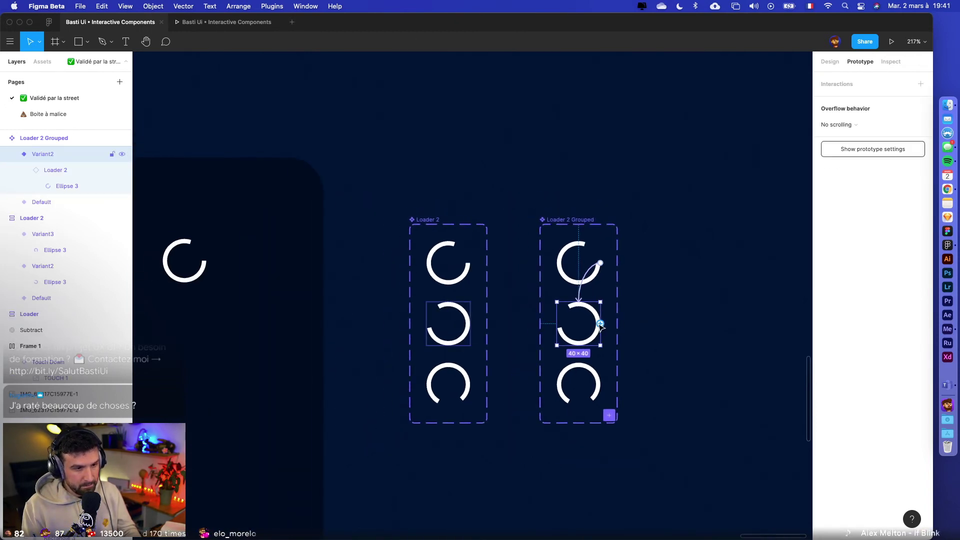
drag(600, 323, 571, 379)
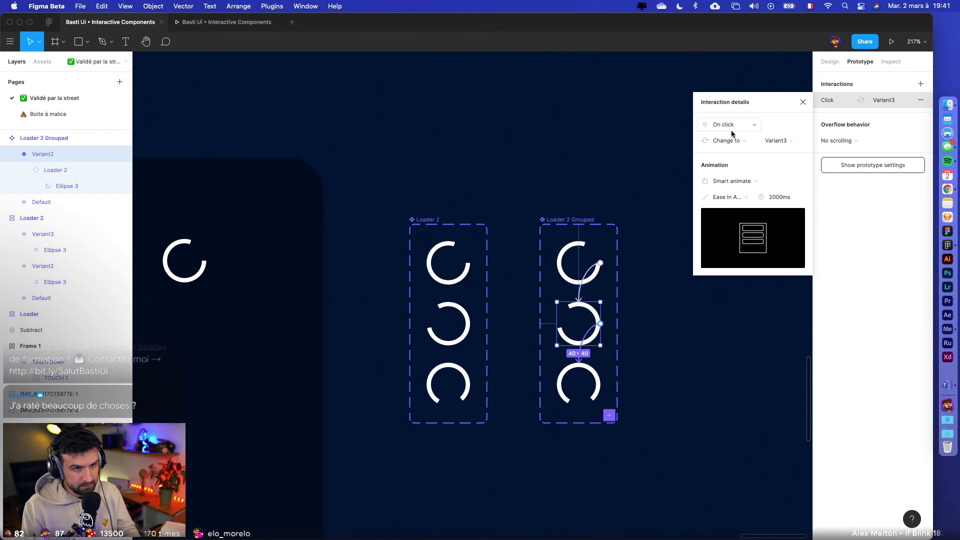
click(730, 130)
click(729, 248)
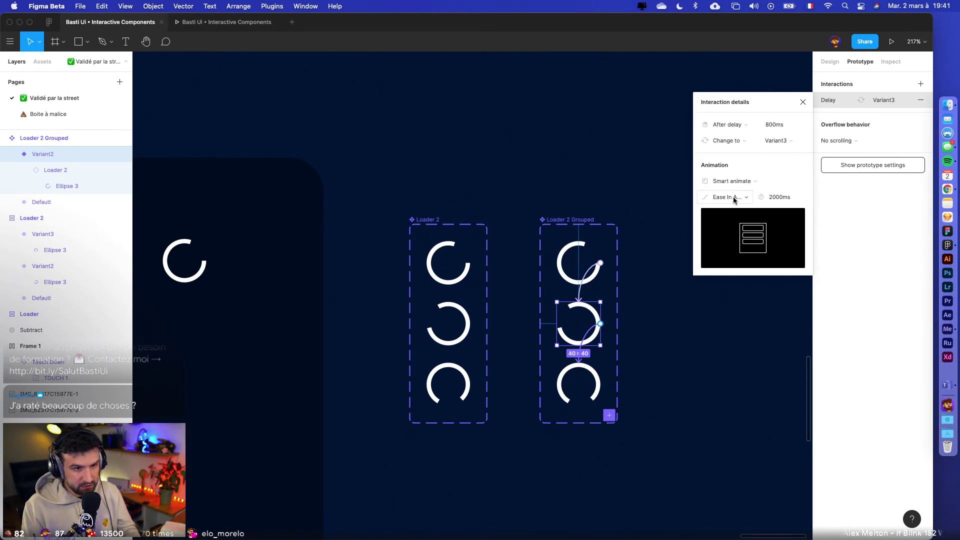
- Connect Variant3 of Loader 2 Grouped back to Default with an After delay trigger to close the loop
click(583, 382)
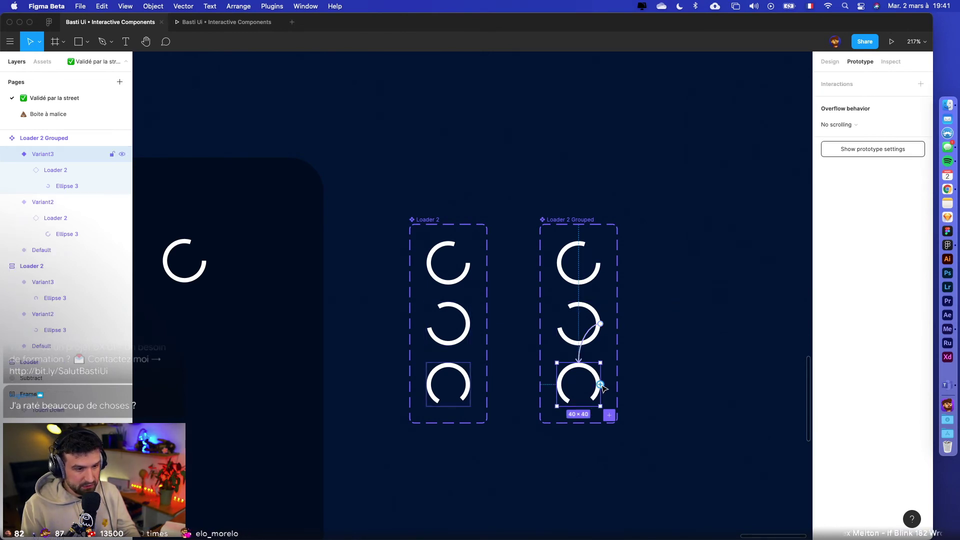
drag(600, 384, 589, 264)
click(727, 125)
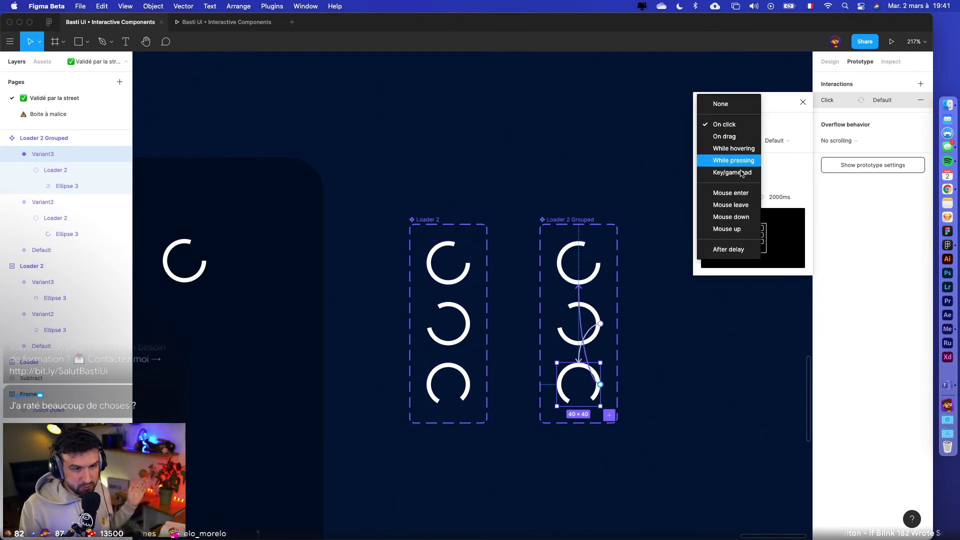
click(741, 246)
click(565, 180)
- Preview the iPhone 1 prototype to compare both spinning loaders, and return to the design file
scroll(564, 182, left, 5)
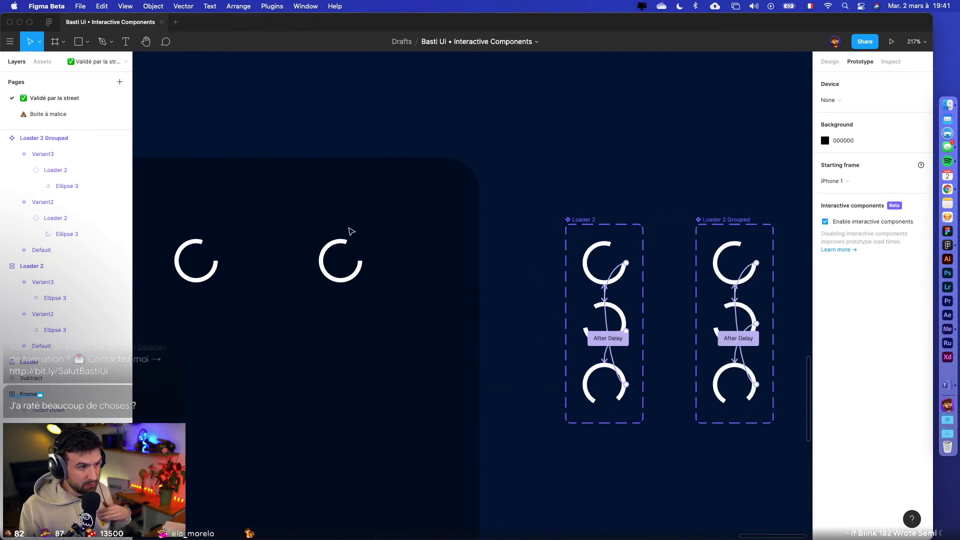
click(892, 42)
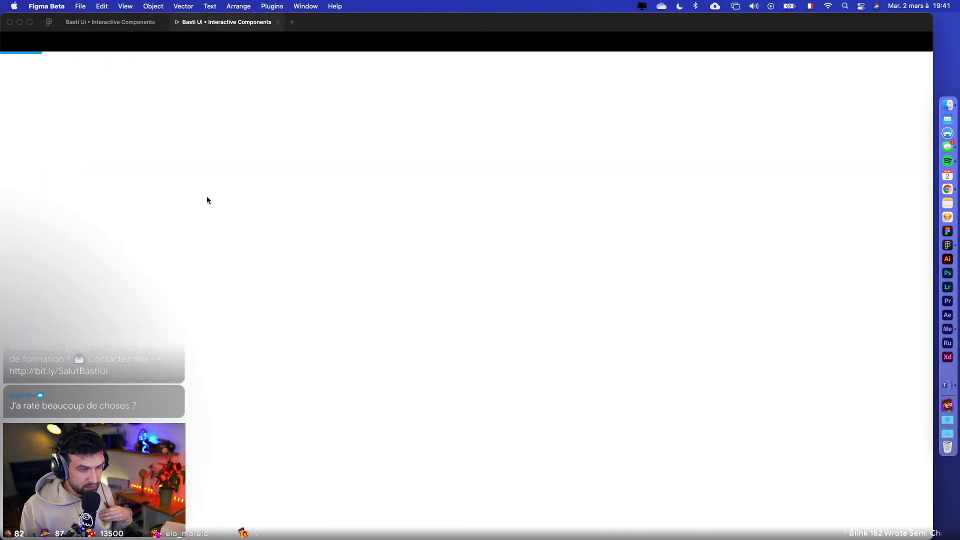
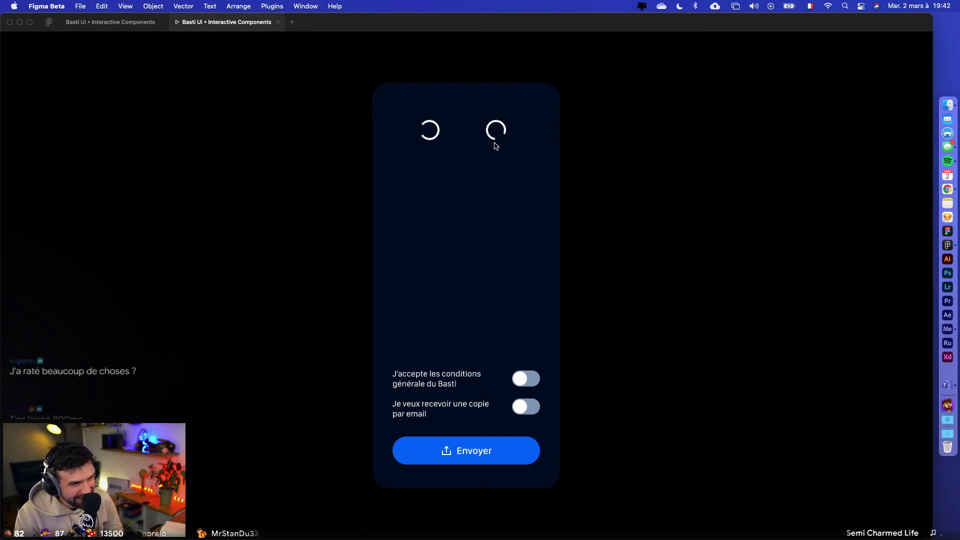
click(113, 22)
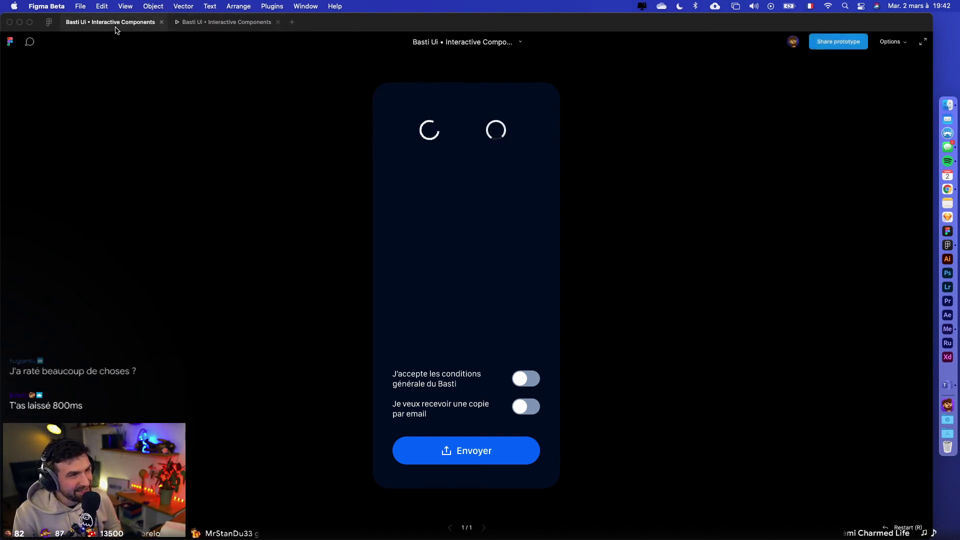
- Set the delay of the Variant3-to-Default interaction in Loader 2 Grouped to 1 ms
click(746, 271)
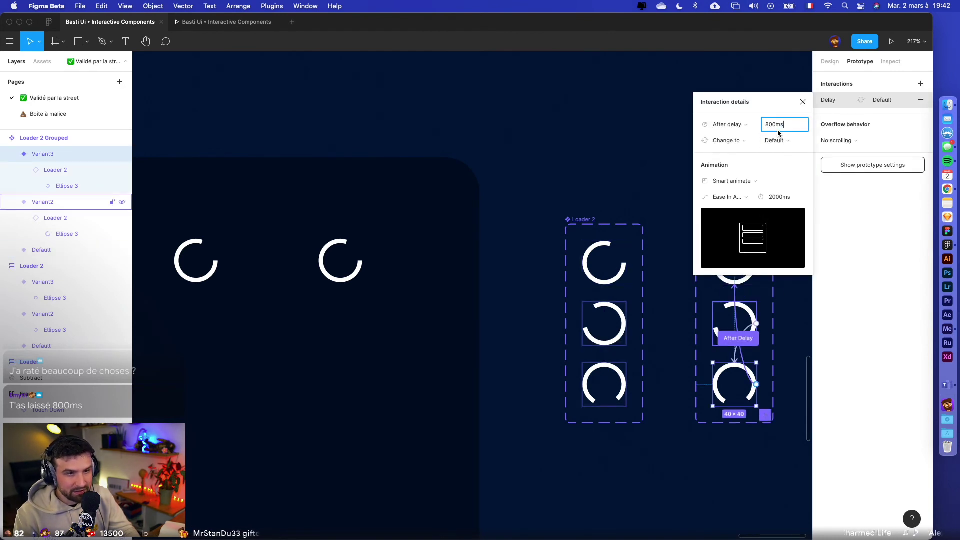
click(775, 126)
text(1)
key(Return)
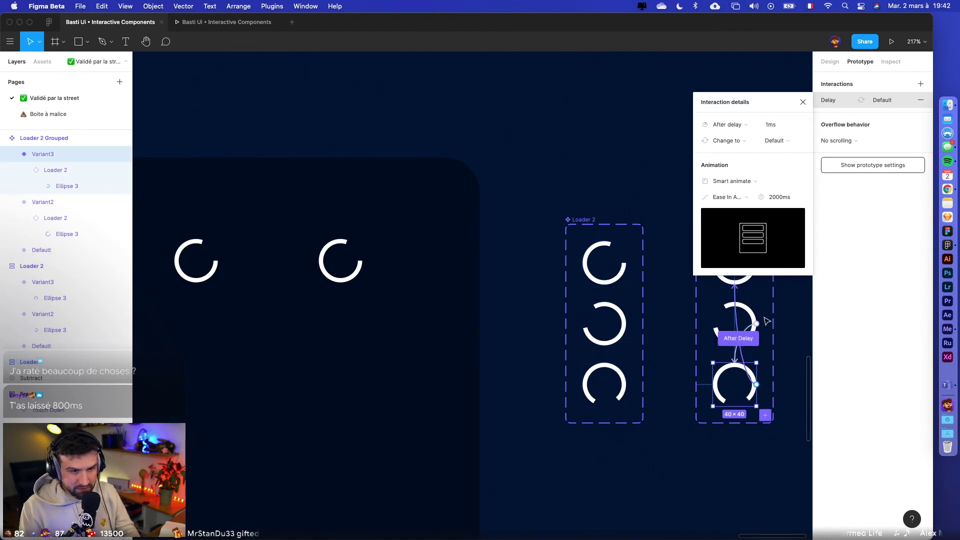
click(796, 349)
- Set the delay of the Variant2-to-Variant3 interaction in Loader 2 Grouped to 0 ms
scroll(796, 348, up, 5)
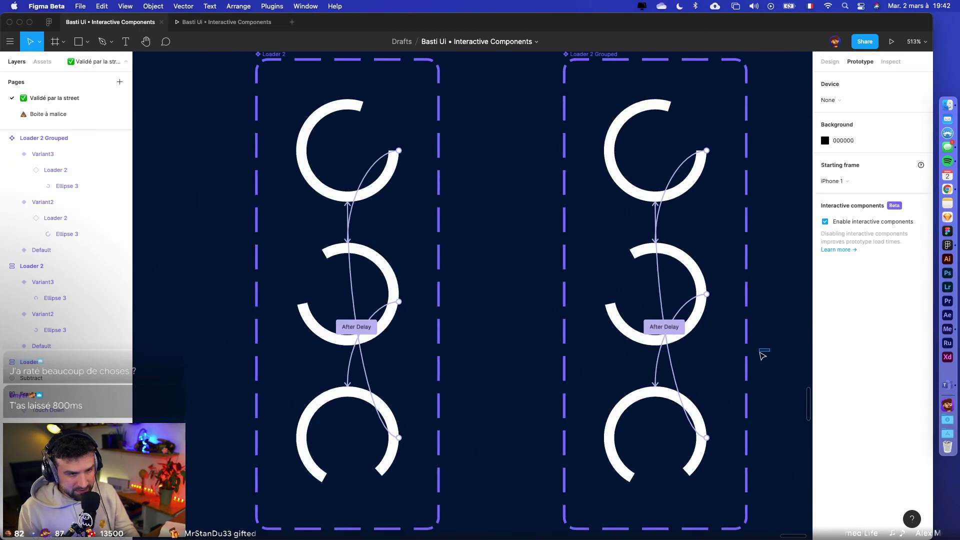
click(698, 300)
click(788, 126)
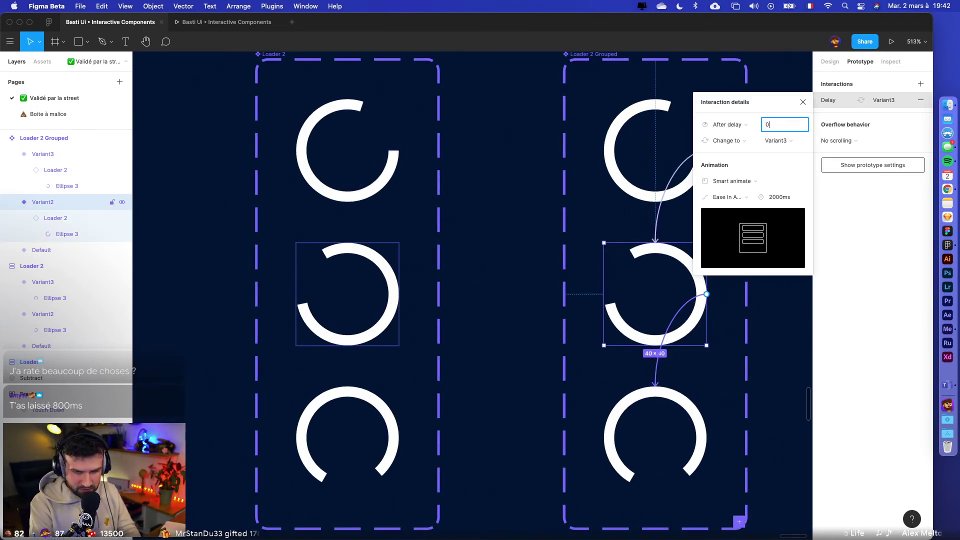
key(Escape)
- Close the old preview, relaunch the iPhone 1 prototype to compare the loaders with the shortened delays, and close it
scroll(730, 323, down, 7)
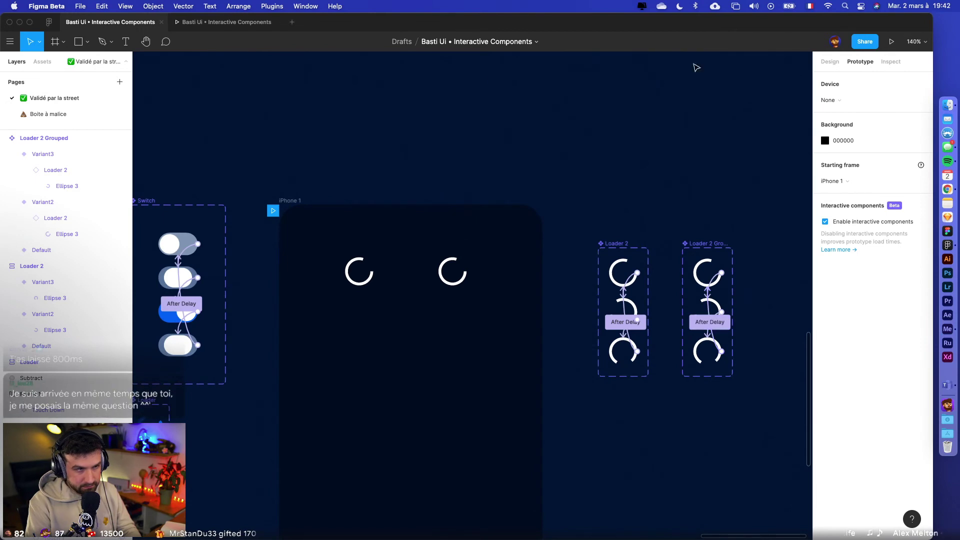
click(278, 22)
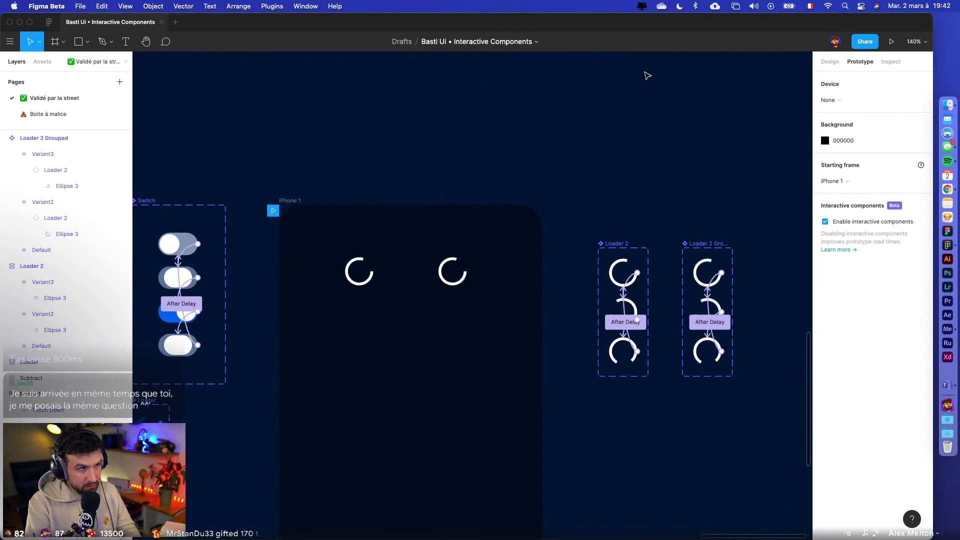
click(889, 41)
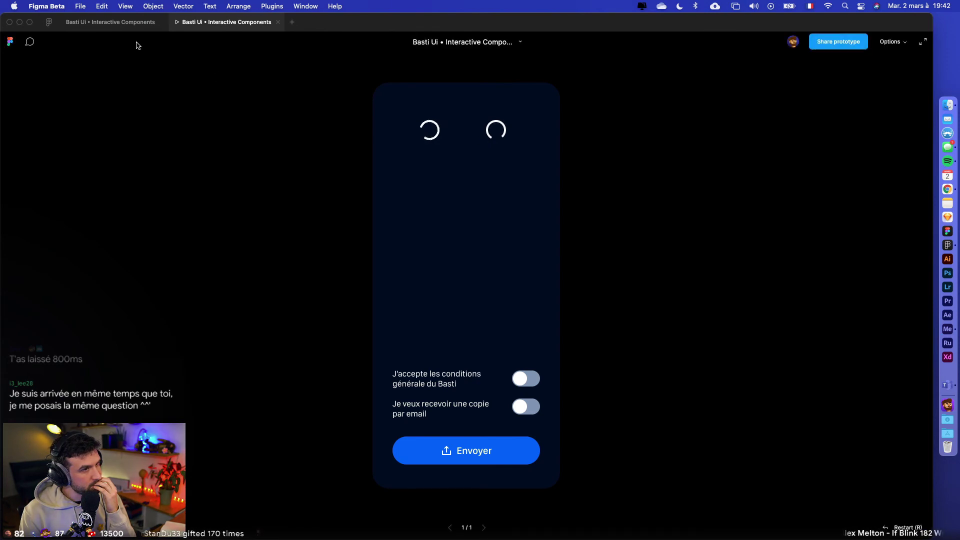
click(278, 22)
- Set the rotation of the nested Loader 2 instance in Variant2 of Loader 2 Grouped to -120°
scroll(677, 242, up, 5)
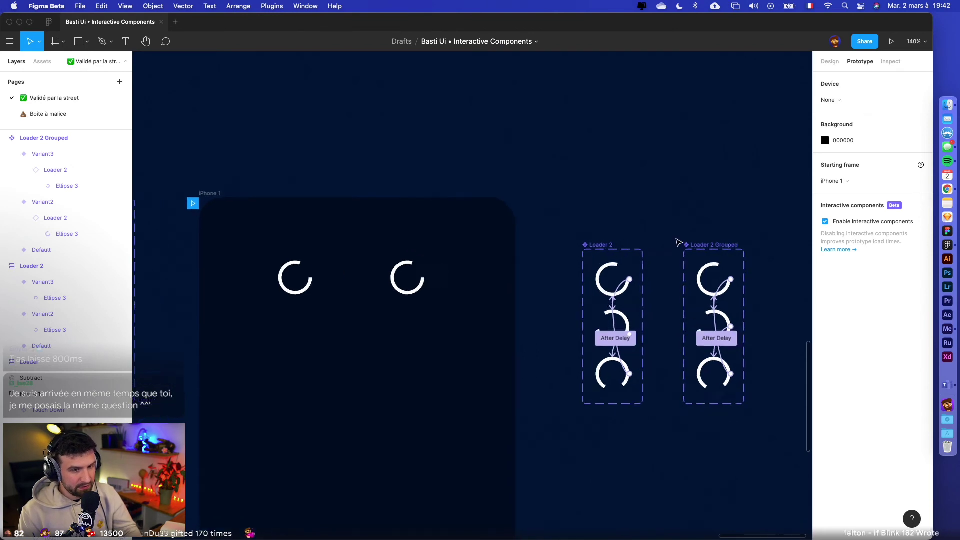
scroll(683, 329, up, 5)
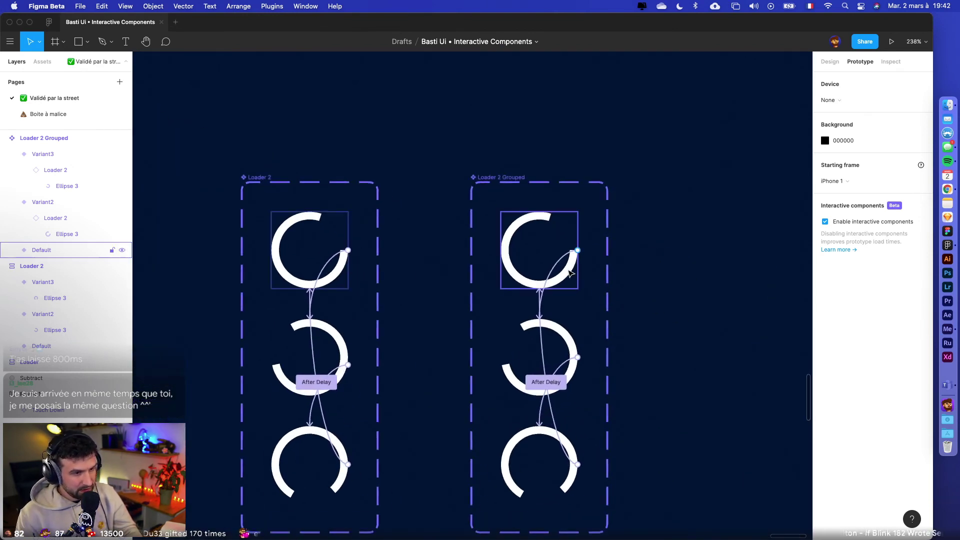
click(560, 265)
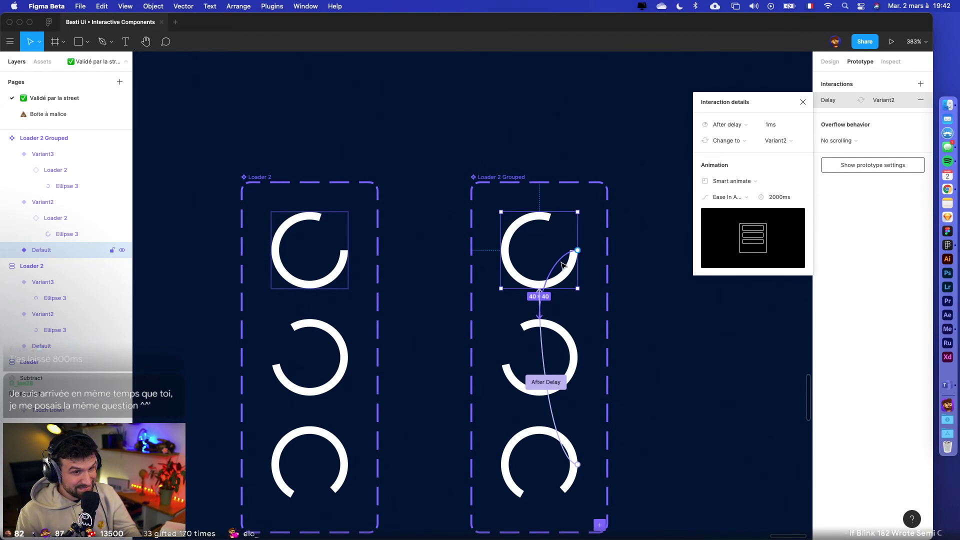
click(562, 340)
click(14, 216)
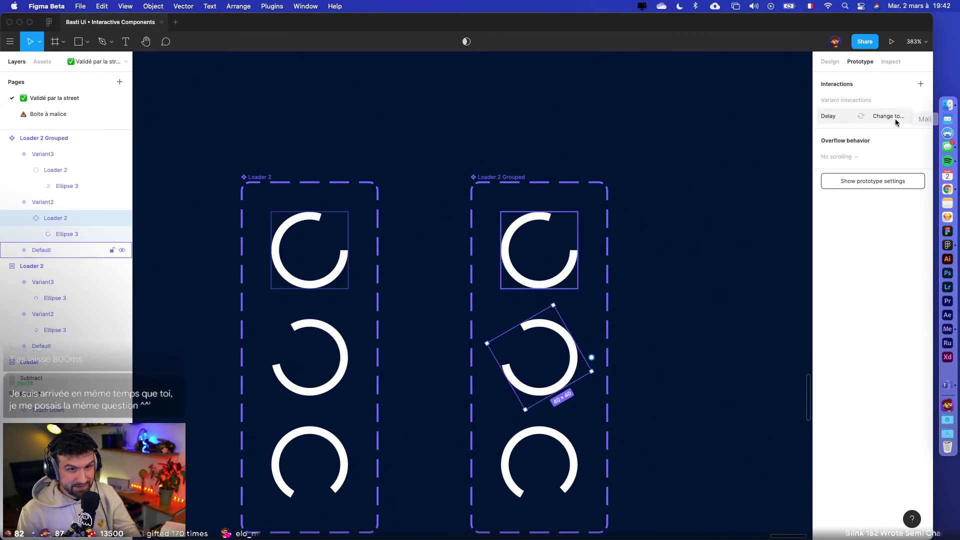
click(830, 62)
click(849, 154)
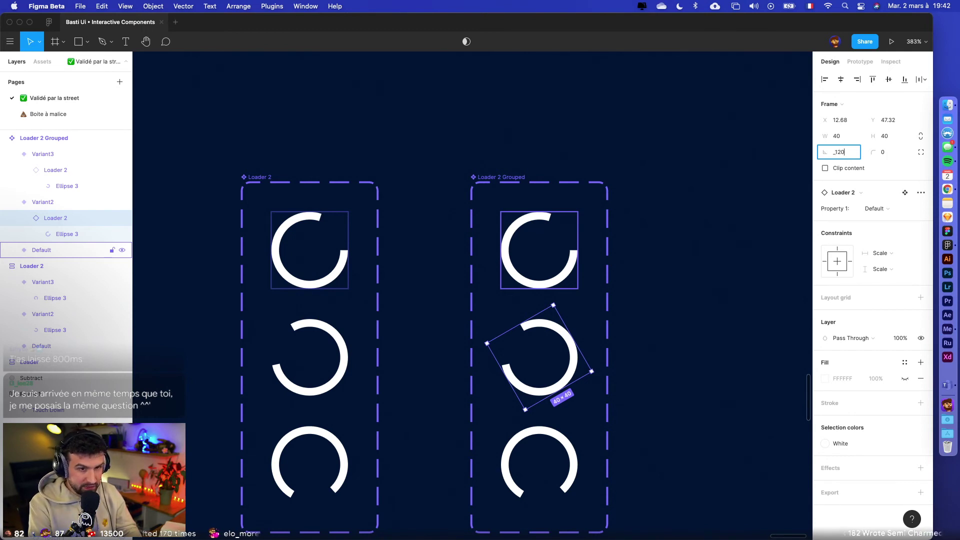
key(Return)
click(848, 156)
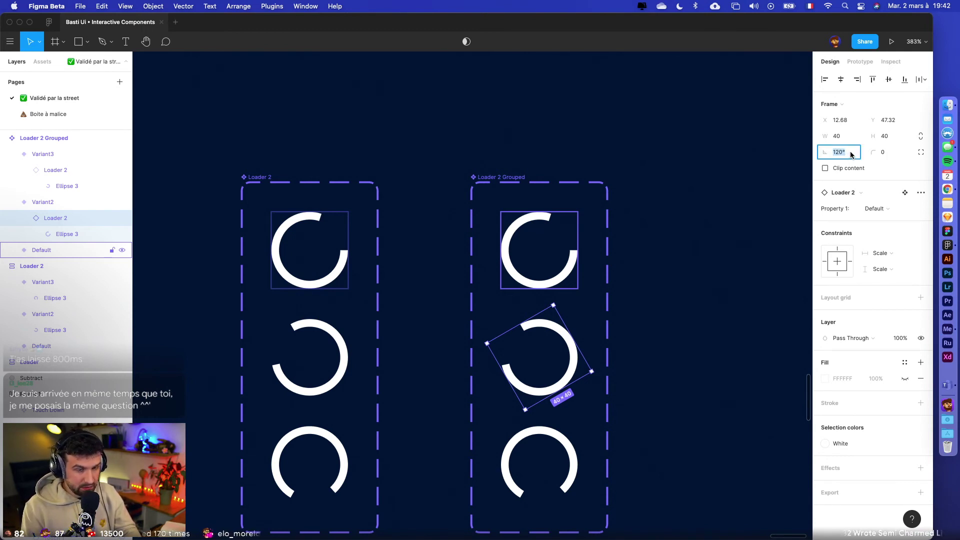
text(-120)
key(Return)
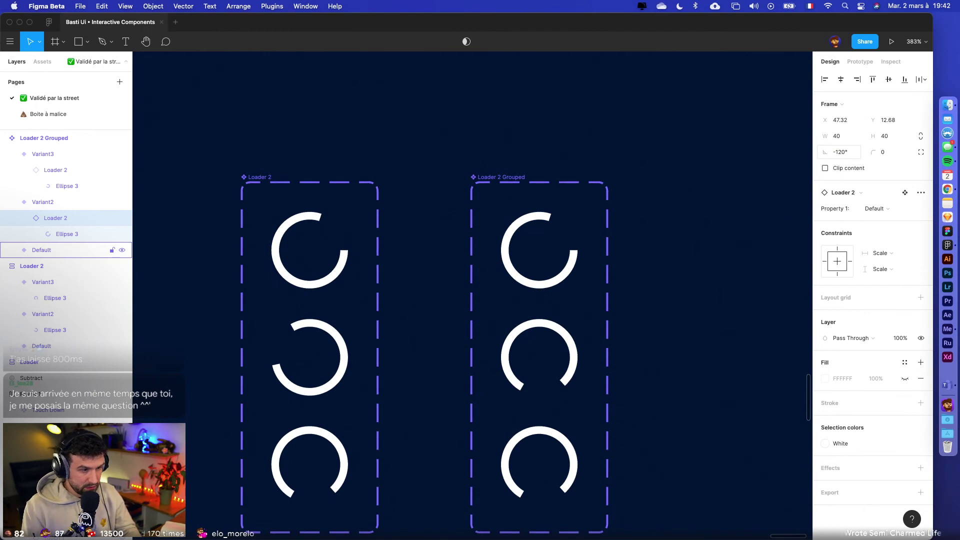
- Preview the prototype again to check how the grouped loader spins with Variant2's new rotation, and return to the design file
click(573, 443)
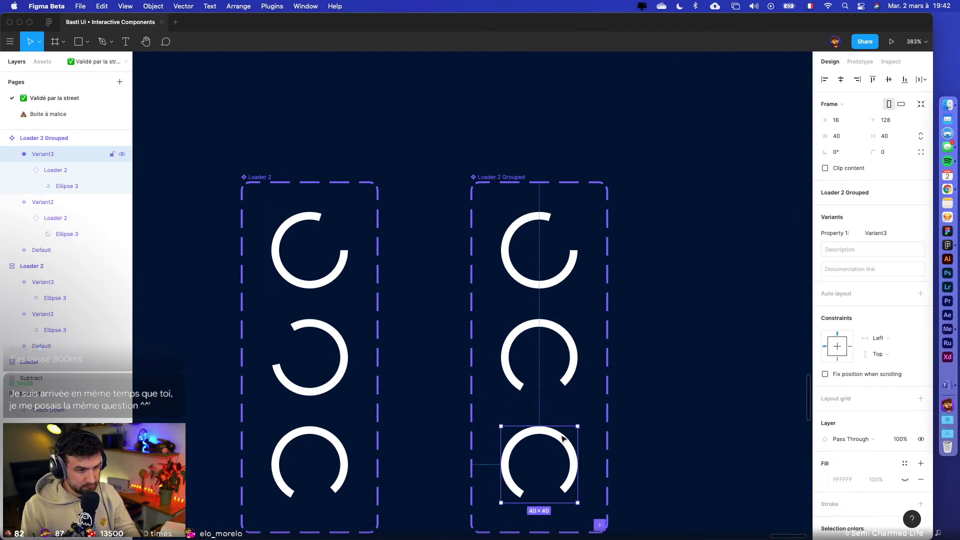
click(891, 41)
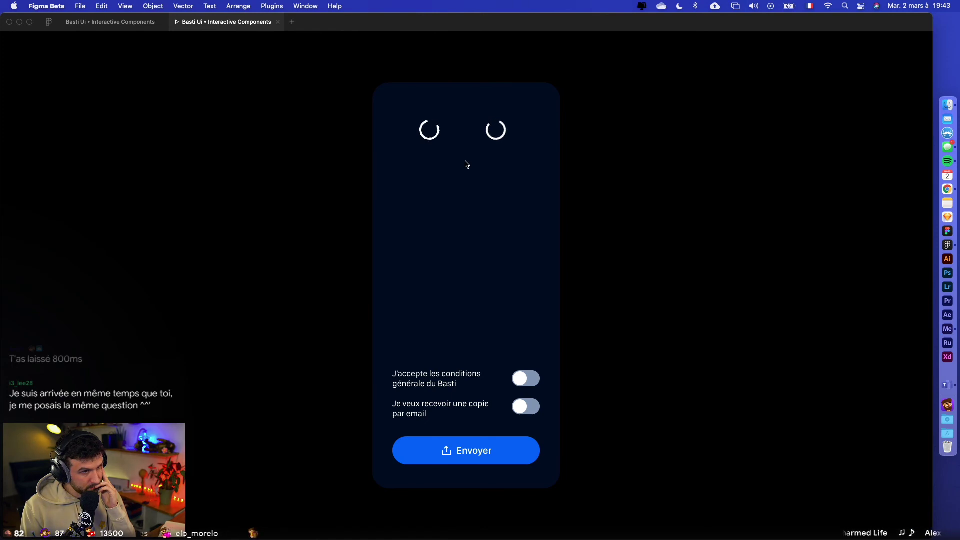
click(110, 22)
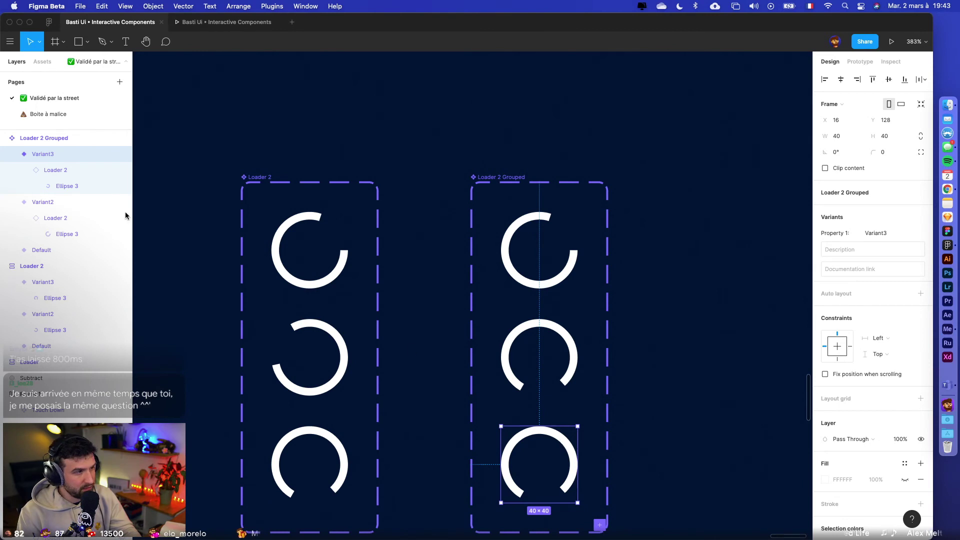
- Set the rotation of the nested Loader 2 instance in Variant3 of Loader 2 Grouped to 120°
click(68, 188)
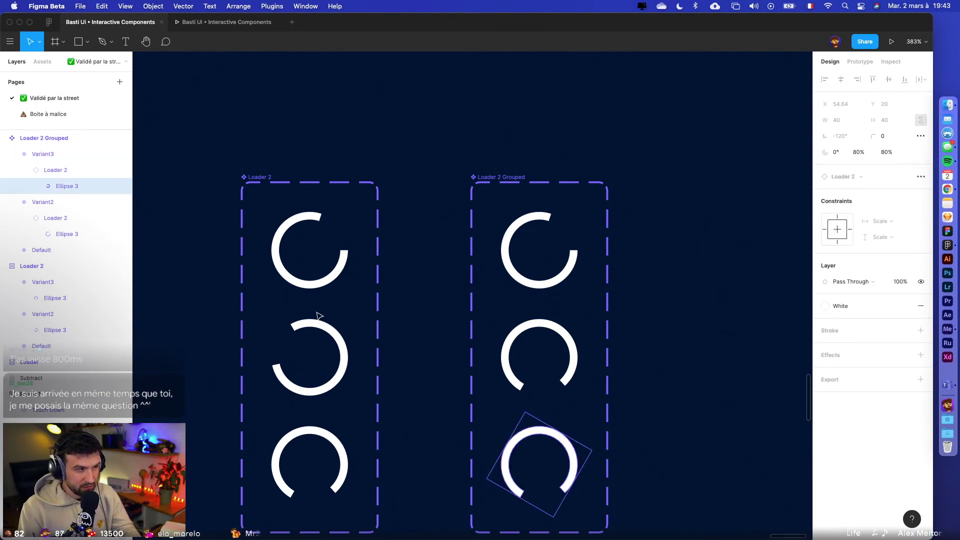
click(76, 171)
click(842, 153)
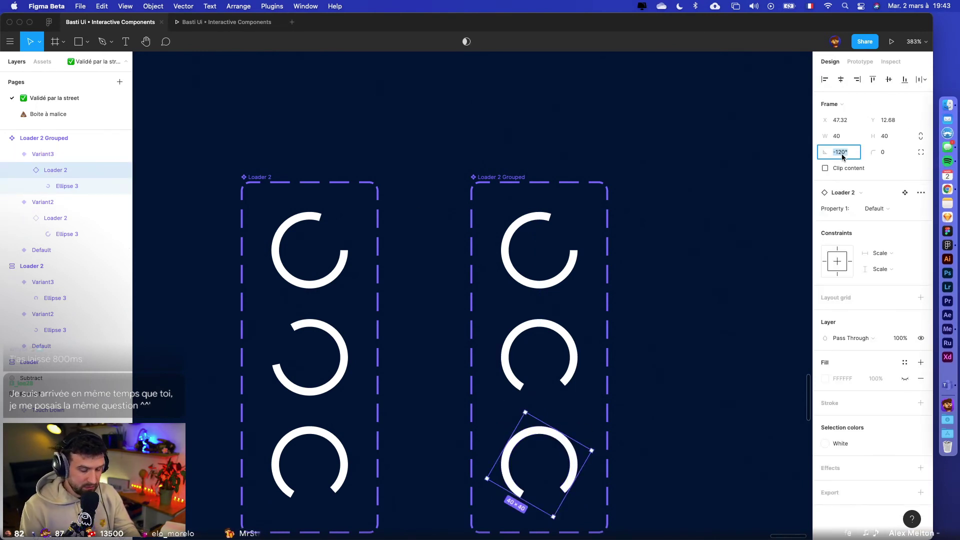
text(120)
key(Return)
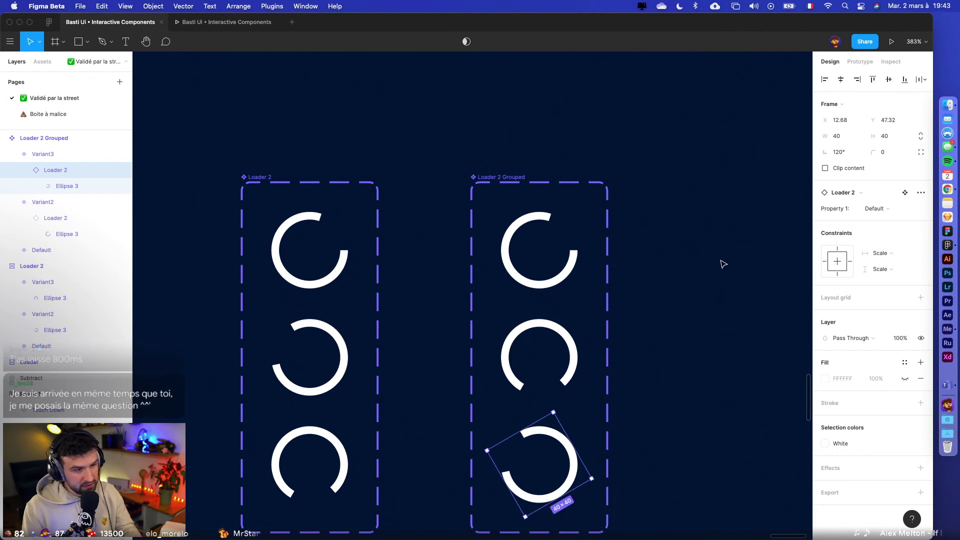
click(722, 264)
- Preview the iPhone 1 prototype to check how the grouped loader spins with Variant3's new rotation, and close the preview
scroll(722, 264, down, 3)
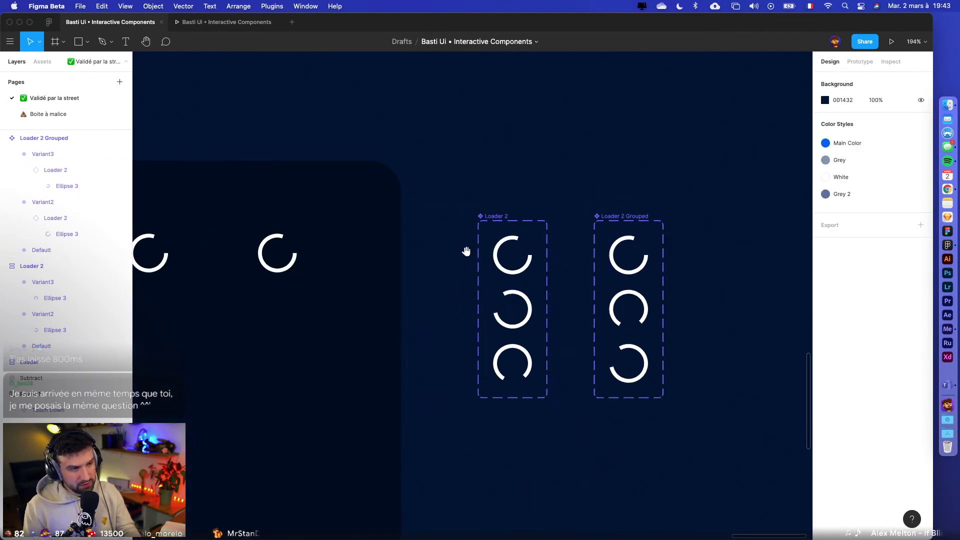
scroll(466, 251, left, 3)
click(891, 42)
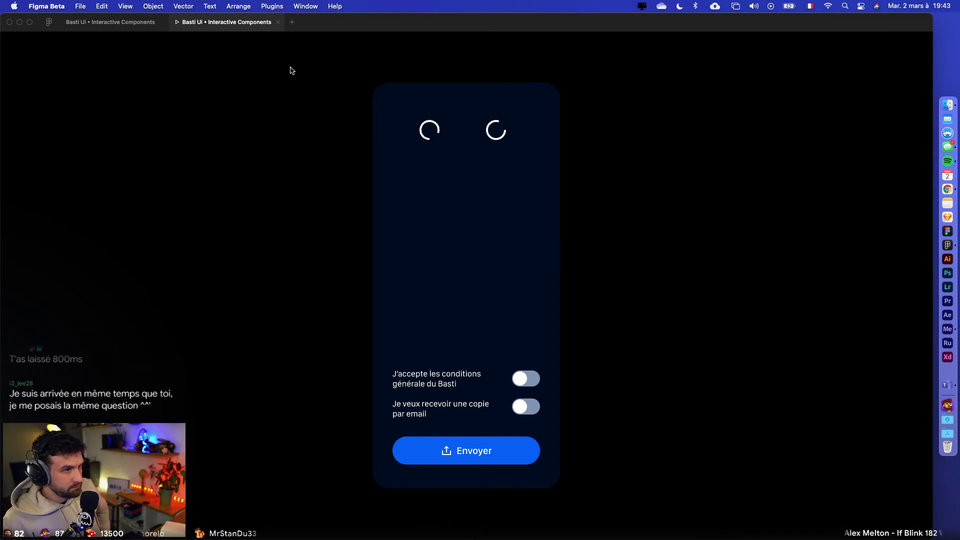
click(278, 22)
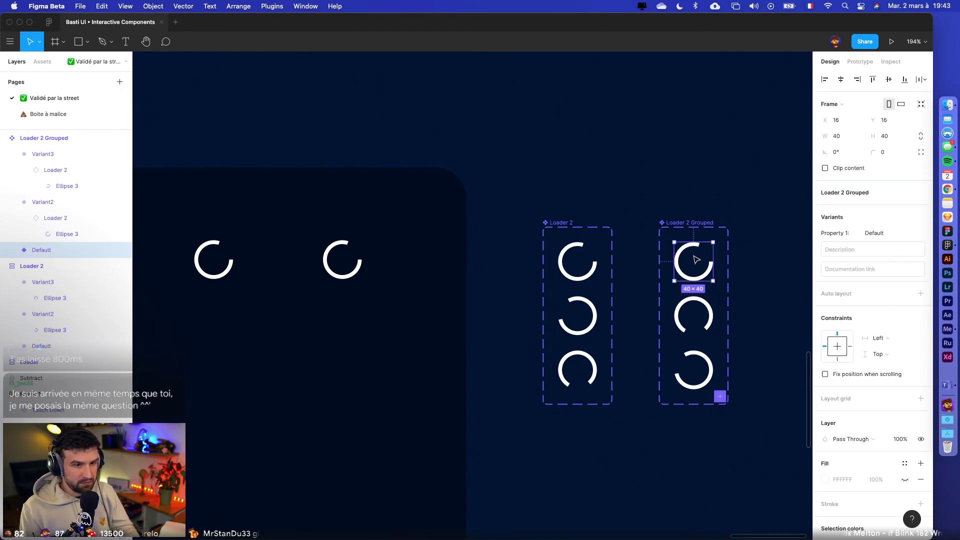
- Set the Smart animate duration of the Default-to-Variant2 interaction in Loader 2 Grouped to 1000 ms
scroll(750, 200, up, 5)
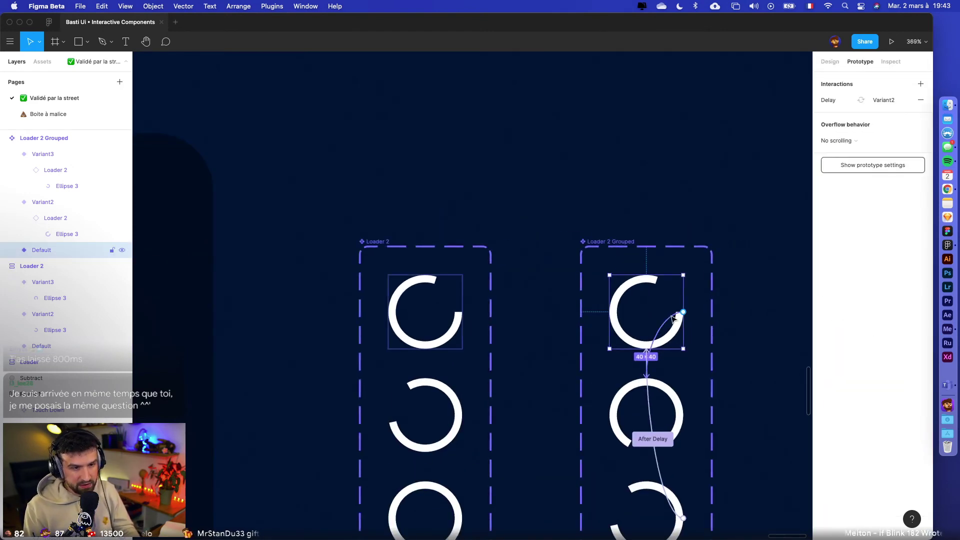
click(672, 320)
click(777, 198)
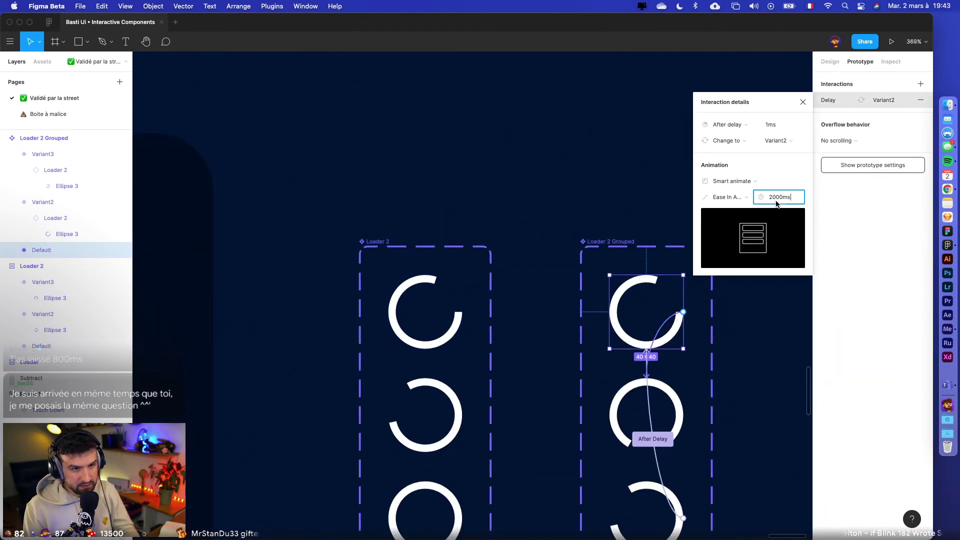
text(100)
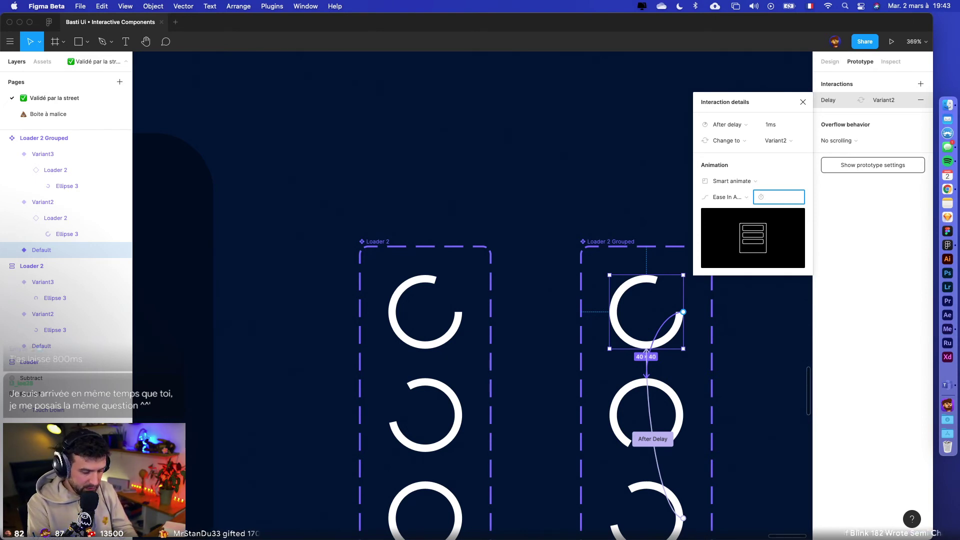
key(Return)
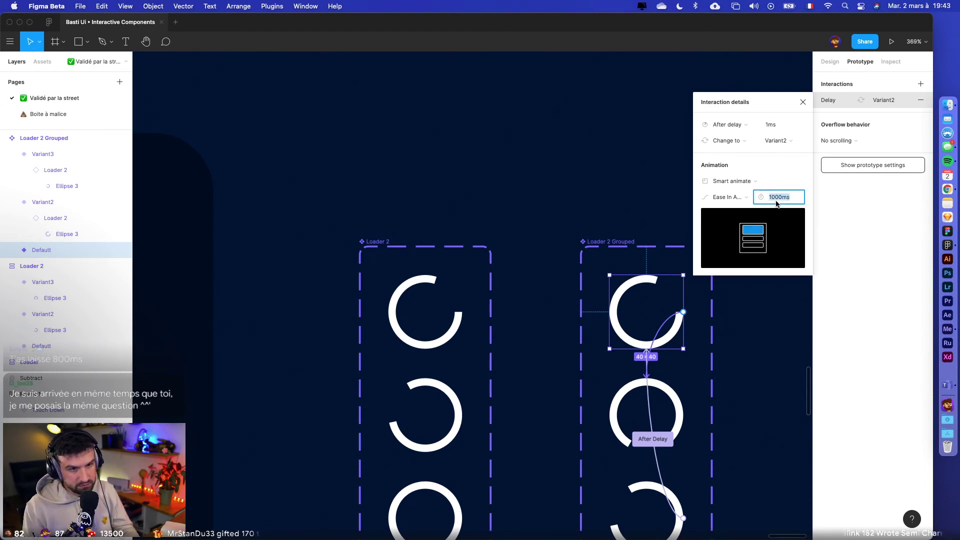
click(730, 306)
- Set the Smart animate duration of the Variant3-to-Default interaction in Loader 2 Grouped to 1000 ms
click(649, 401)
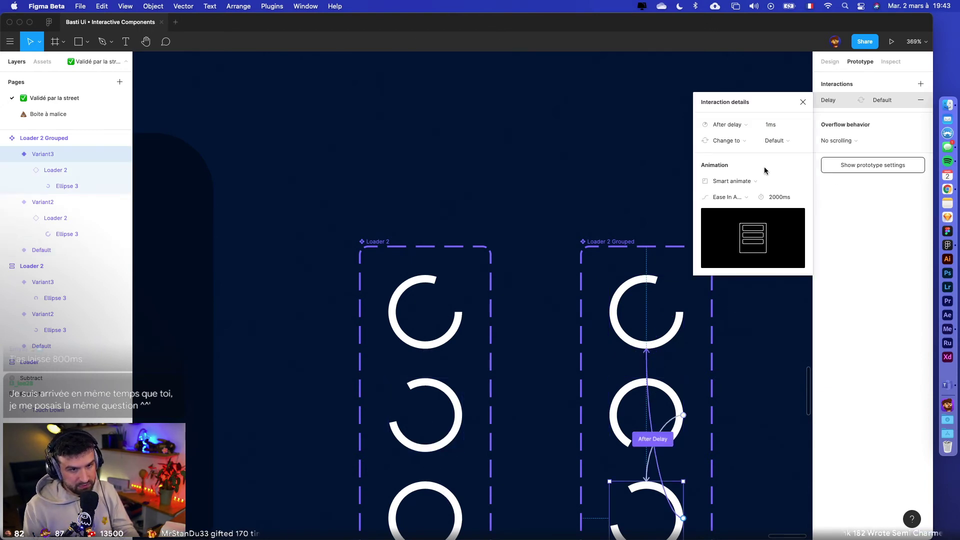
text(1000)
key(Return)
scroll(655, 448, down, 4)
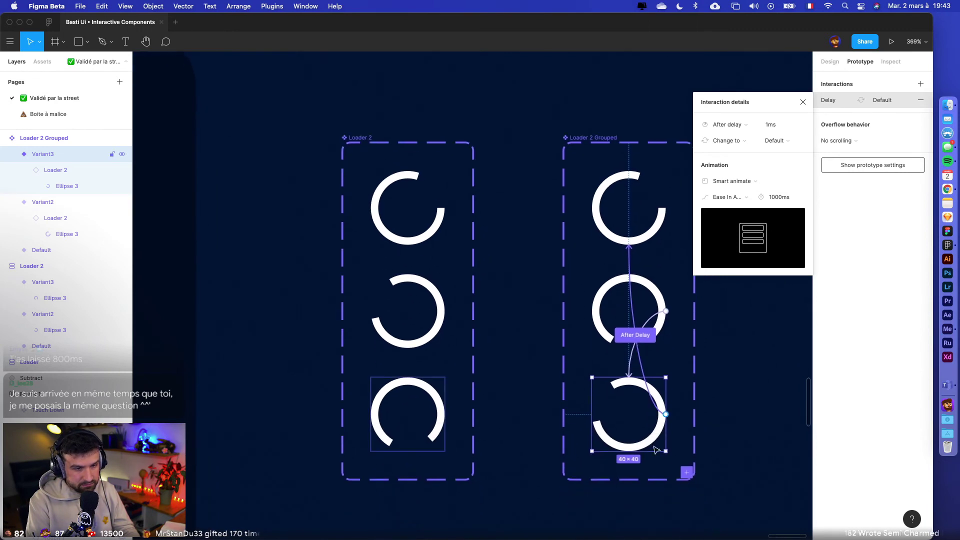
- Set the Variant2-to-Variant3 animation duration in Loader 2 Grouped to 1000 ms, and preview the prototype to compare both loaders
click(658, 317)
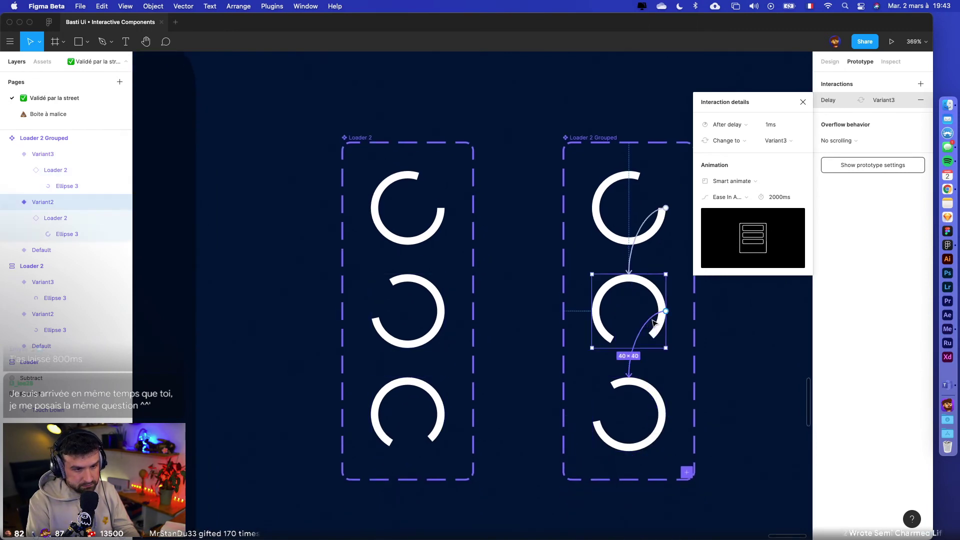
click(783, 198)
text(1000)
key(Return)
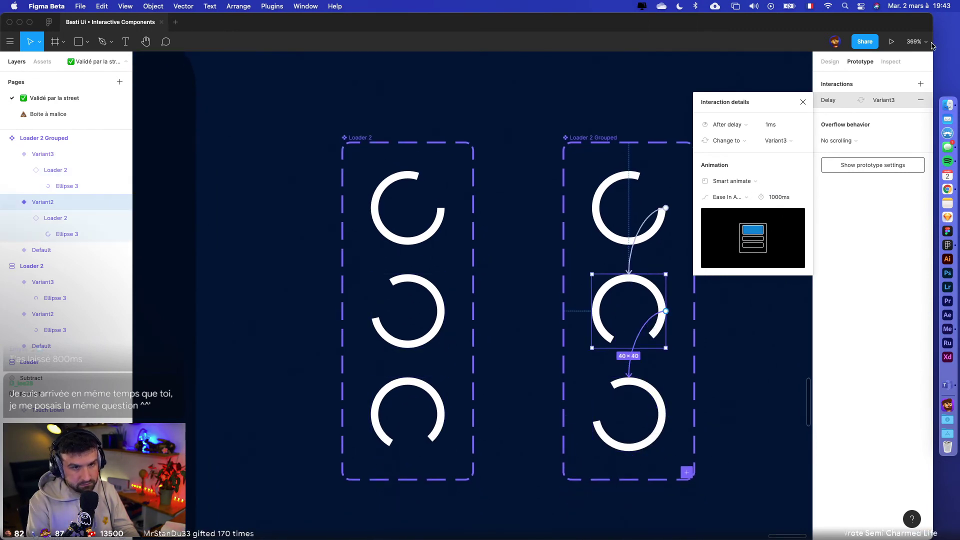
click(893, 41)
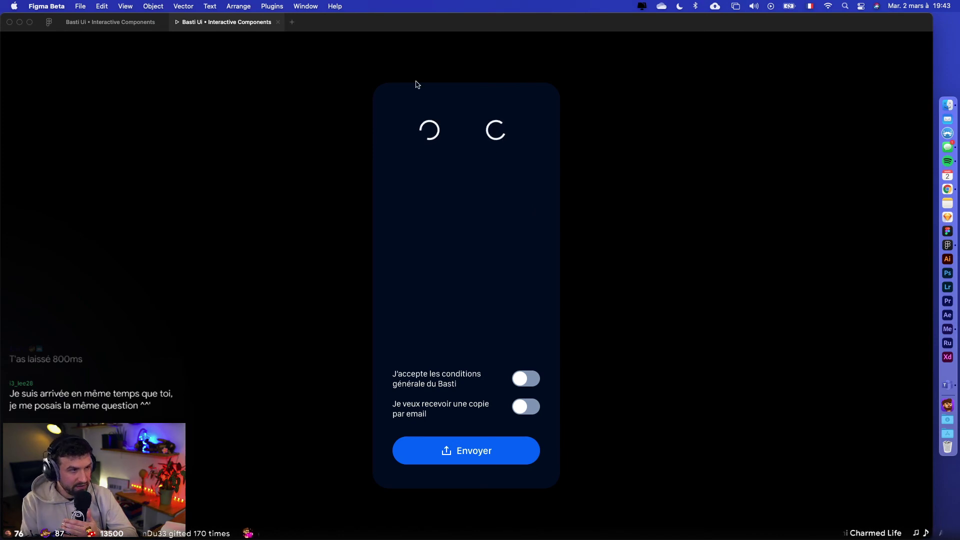
click(278, 23)
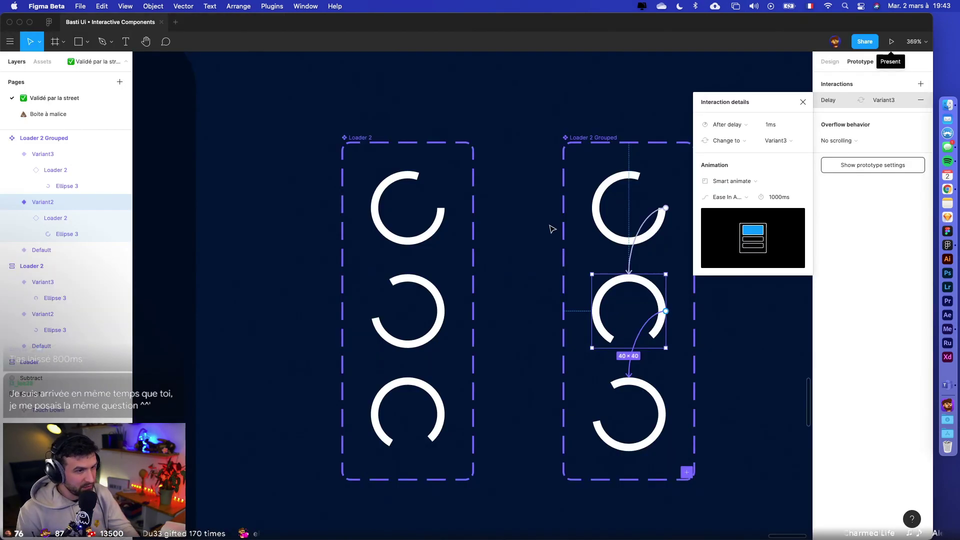
- Delete the Loader 2 Grouped component set and its loader instance in the iPhone 1 frame
click(589, 138)
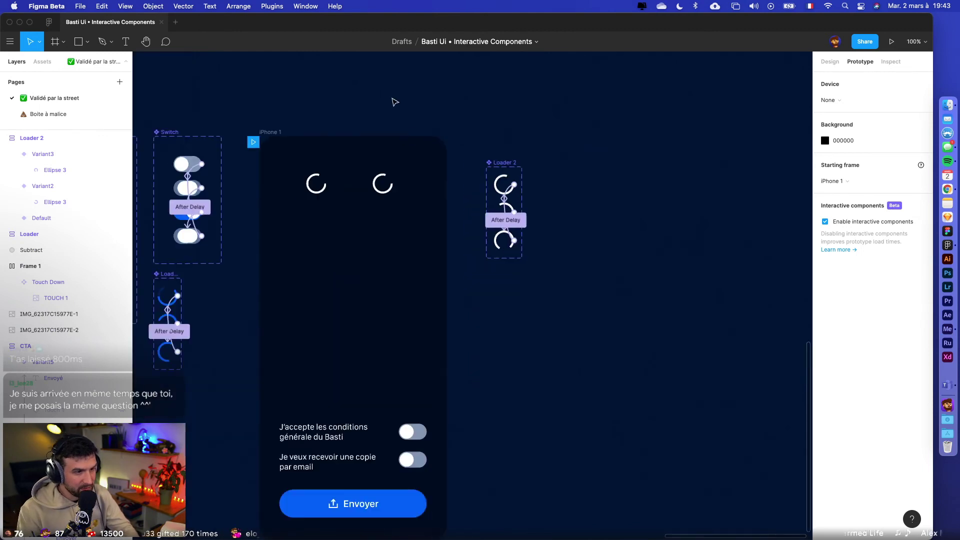
click(383, 186)
key(ctrl+z)
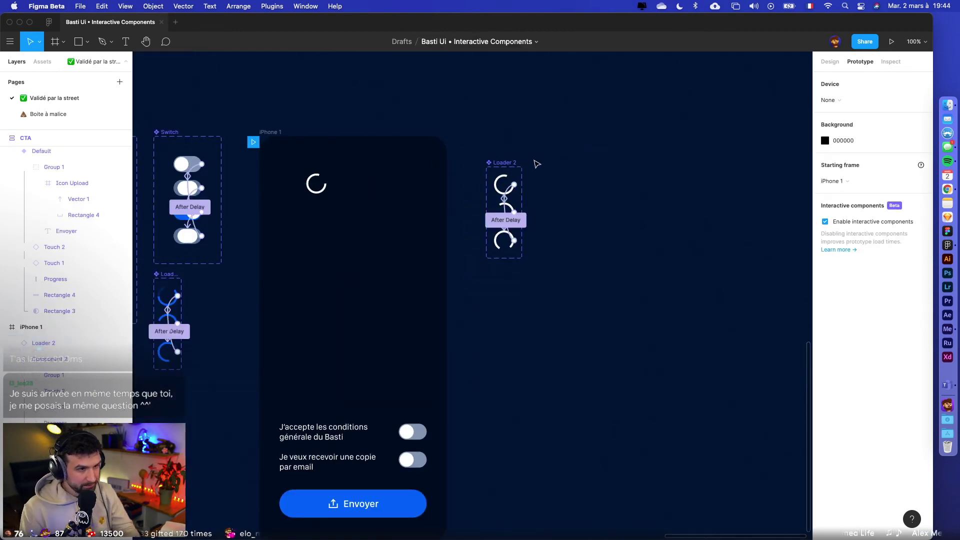
- Move the Loader 2 component set beside the Loader set, below the Switch component set
scroll(535, 160, left, 5)
key(ctrl+z)
drag(544, 201, 320, 274)
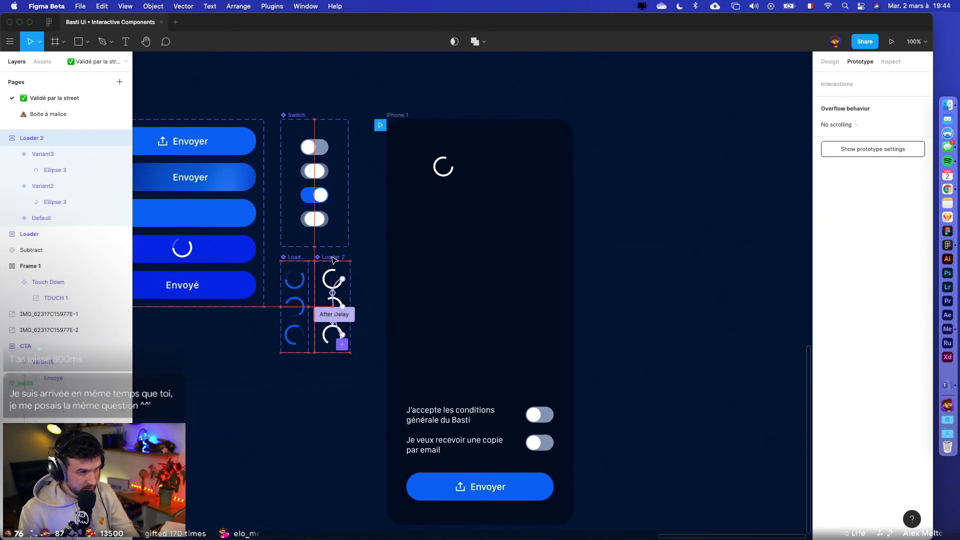
click(381, 240)
scroll(375, 253, up, 3)
scroll(372, 260, up, 1)
scroll(355, 268, left, 3)
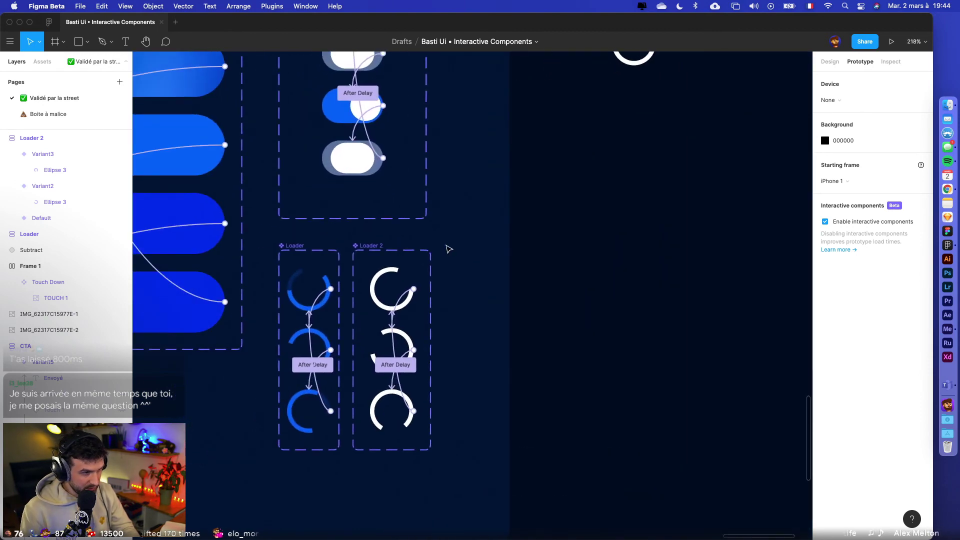
- Draw a horizontal rectangle about 288 × 20 across the empty middle of the iPhone 1 frame
scroll(448, 248, down, 3)
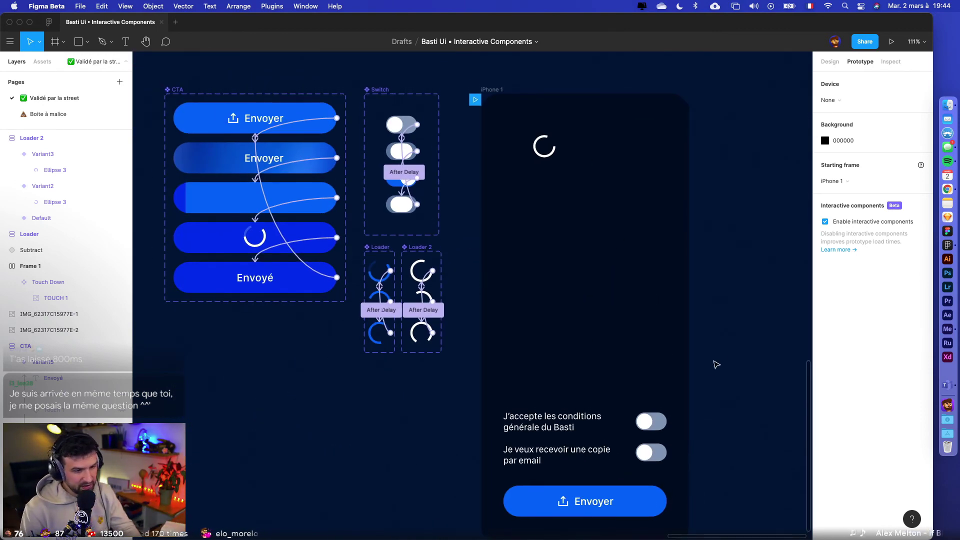
scroll(718, 365, right, 3)
key(r)
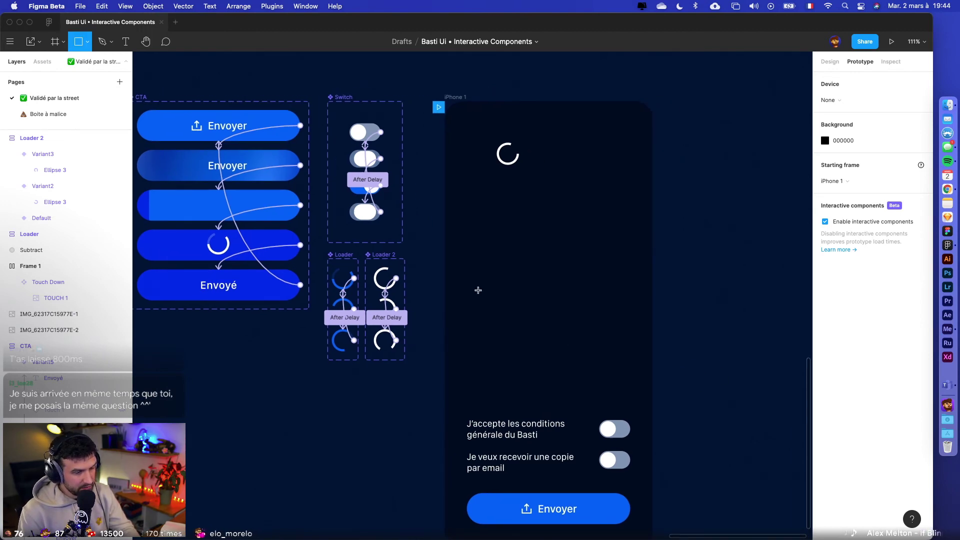
mouse_move(470, 284)
mouse_down()
mouse_move(639, 295)
mouse_move(630, 295)
mouse_up()
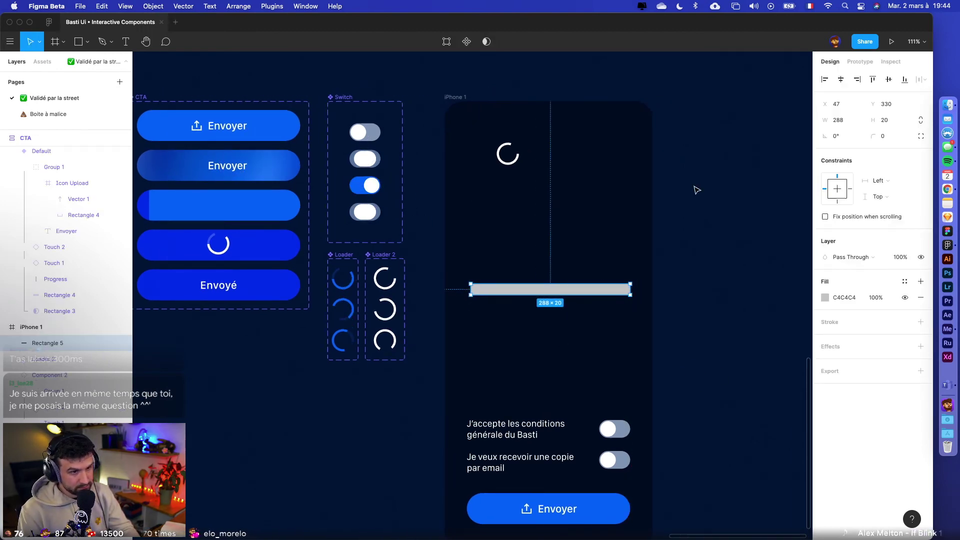
click(696, 190)
- Set the new rectangle's height to 16
click(605, 287)
scroll(604, 287, up, 5)
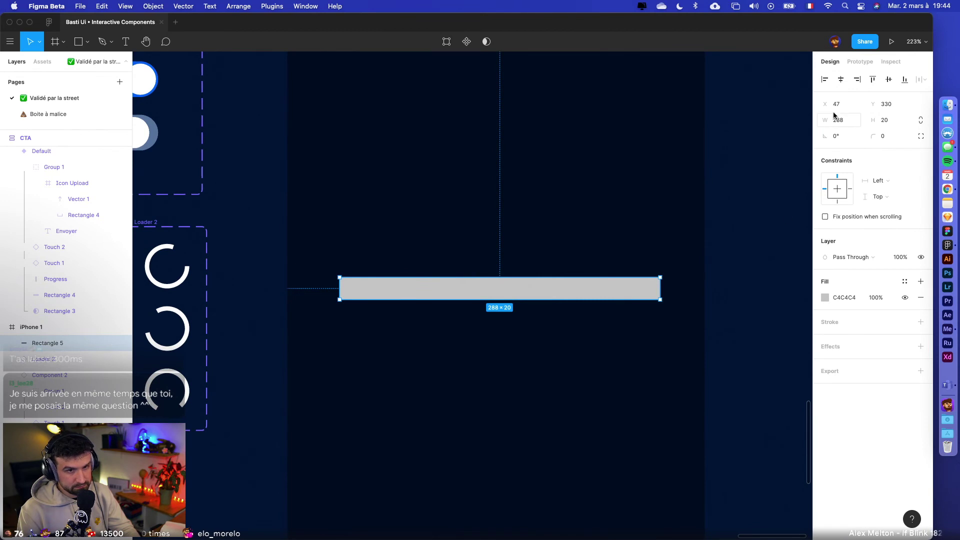
click(899, 123)
text(16)
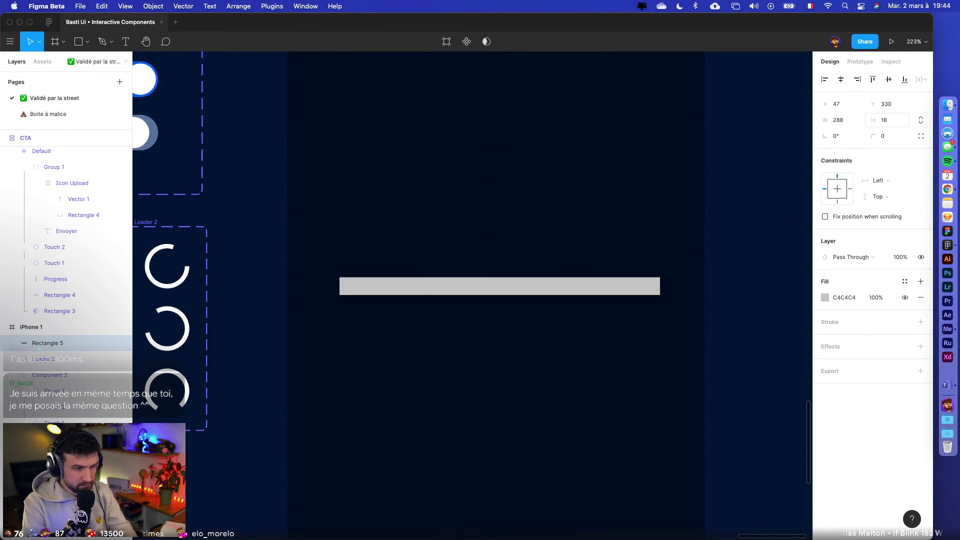
key(Return)
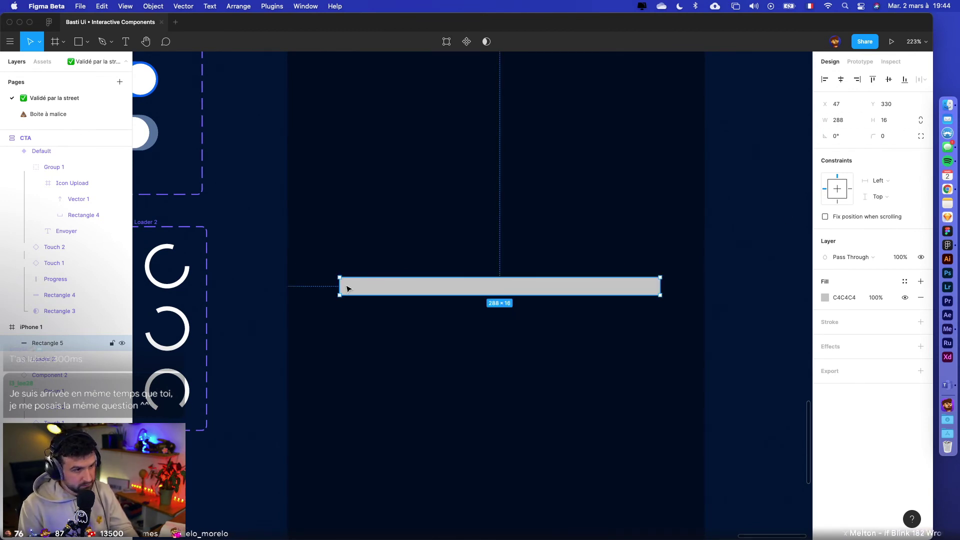
- Resize the rectangle to the frame's full width minus 80, giving 295, and centre it horizontally in the iPhone 1 frame
drag(340, 287, 287, 287)
click(615, 307)
click(654, 293)
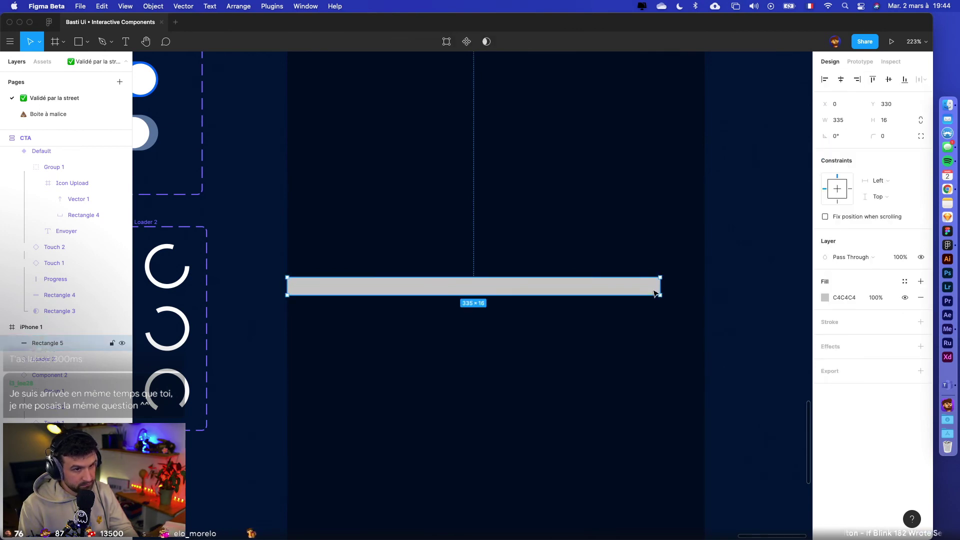
drag(659, 285, 705, 284)
click(855, 121)
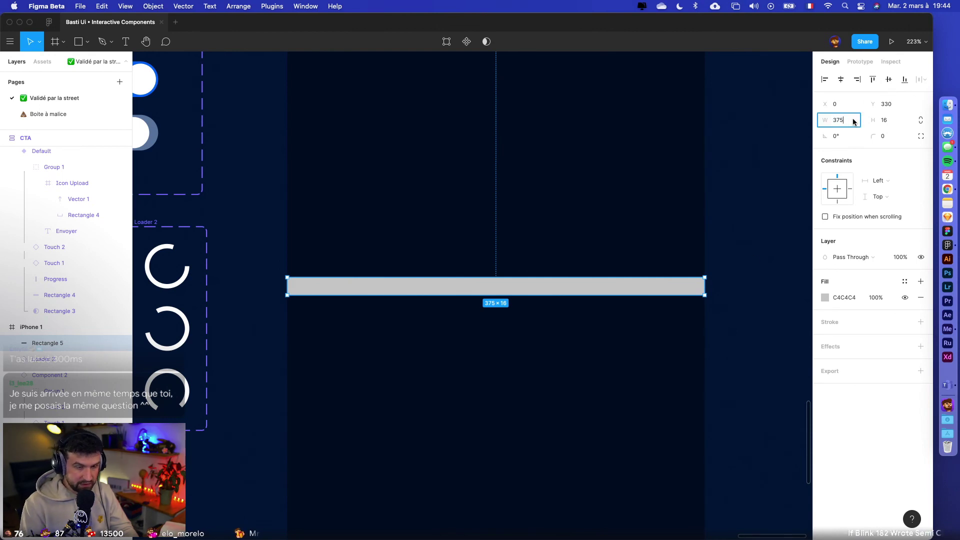
text(-80)
key(Return)
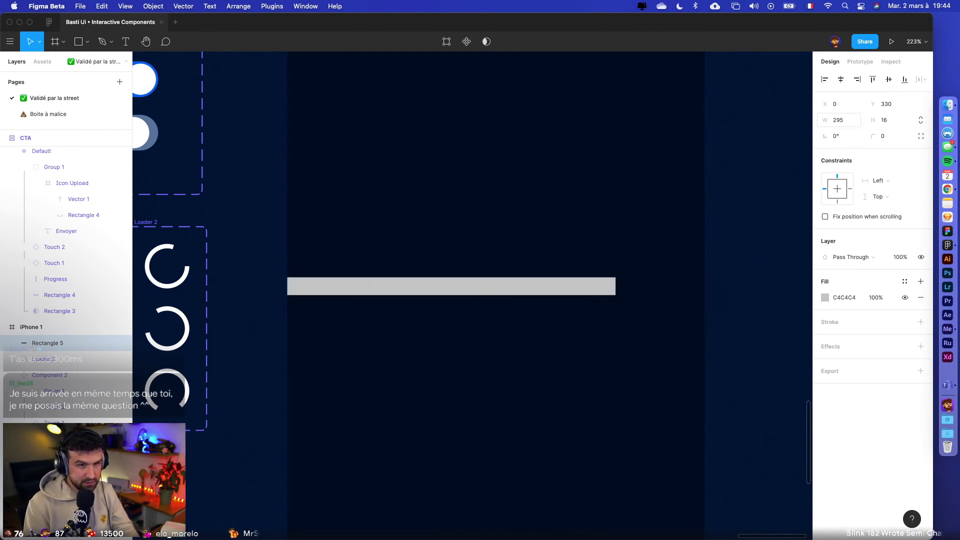
click(841, 79)
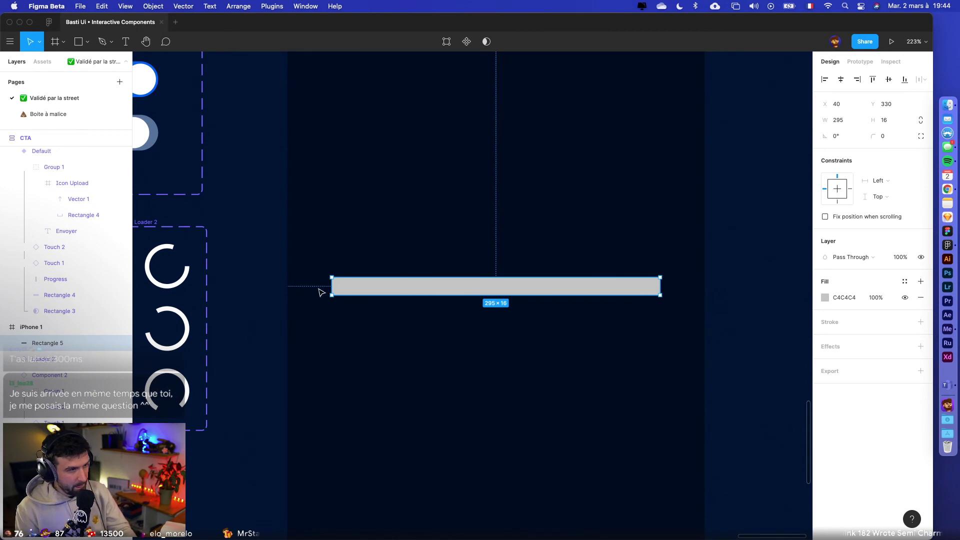
- Round the rectangle with a corner radius of 32 and turn it into a mask
click(893, 136)
text(16)
key(Return)
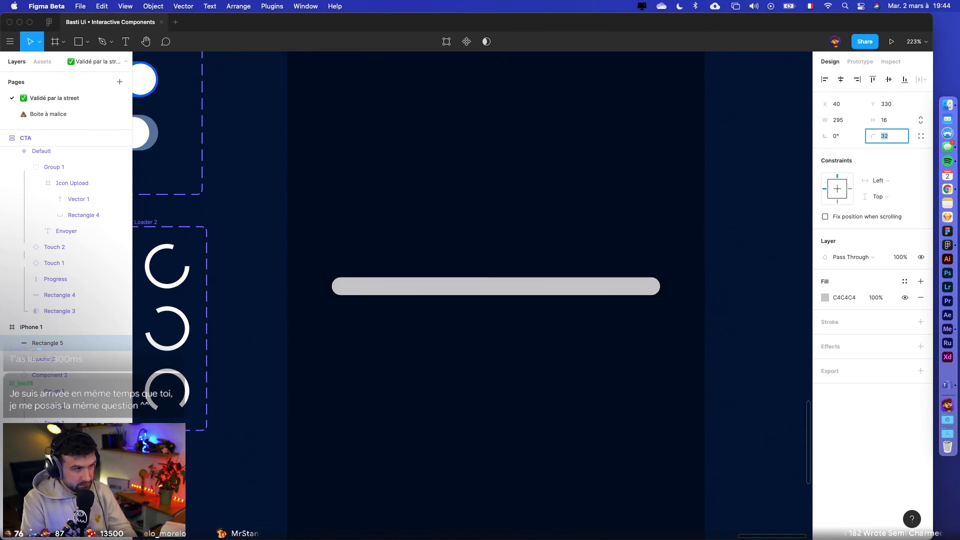
key(ctrl+super+m)
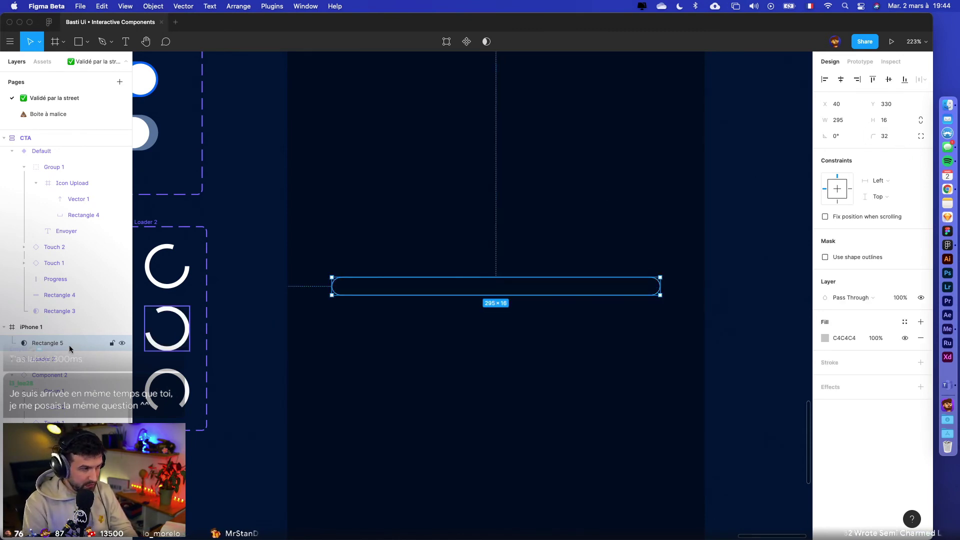
- Draw a rectangle about 314 × 48 covering the rounded mask and rename its layer BG
key(r)
mouse_move(319, 260)
mouse_down()
mouse_move(350, 303)
mouse_move(373, 314)
mouse_move(418, 285)
mouse_move(670, 293)
mouse_up()
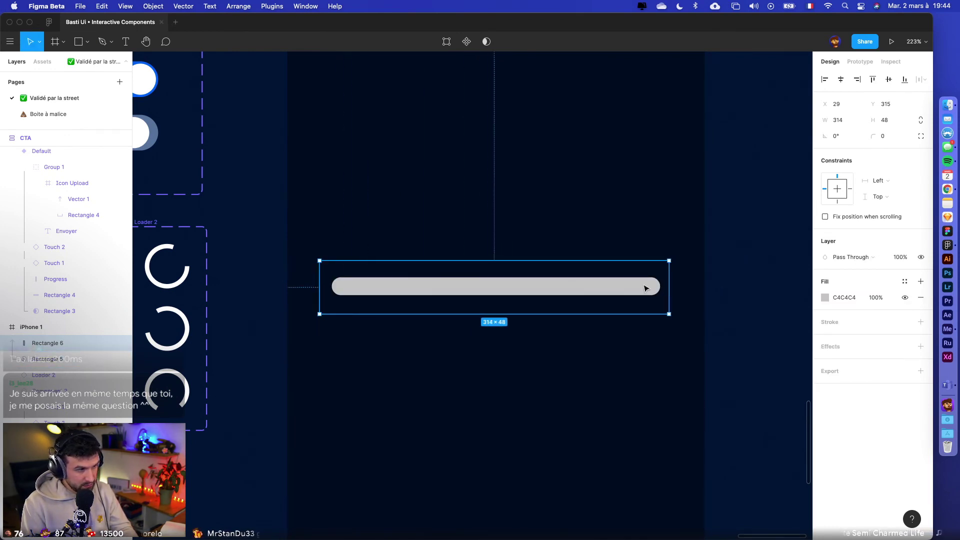
double_click(57, 345)
text(B)
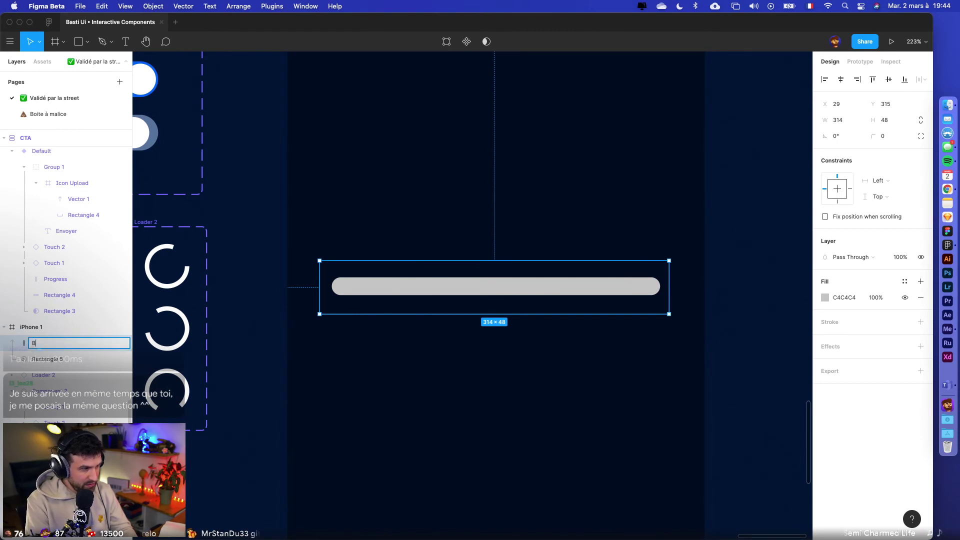
text(G)
key(Tab)
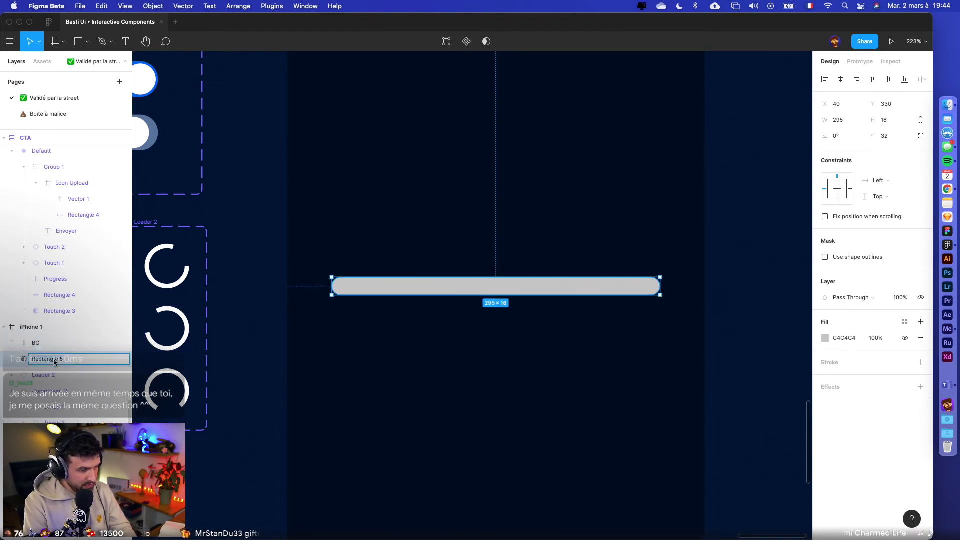
- Rename the mask layer MASK, and duplicate the BG layer with the copy named PROGRESS
text(MASK)
click(49, 348)
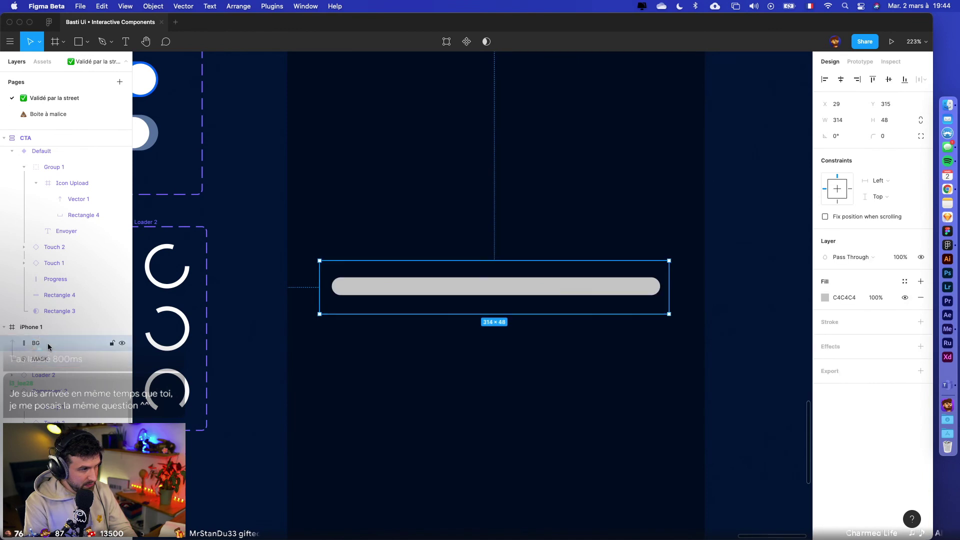
key(super+d)
double_click(45, 344)
text(PROGR)
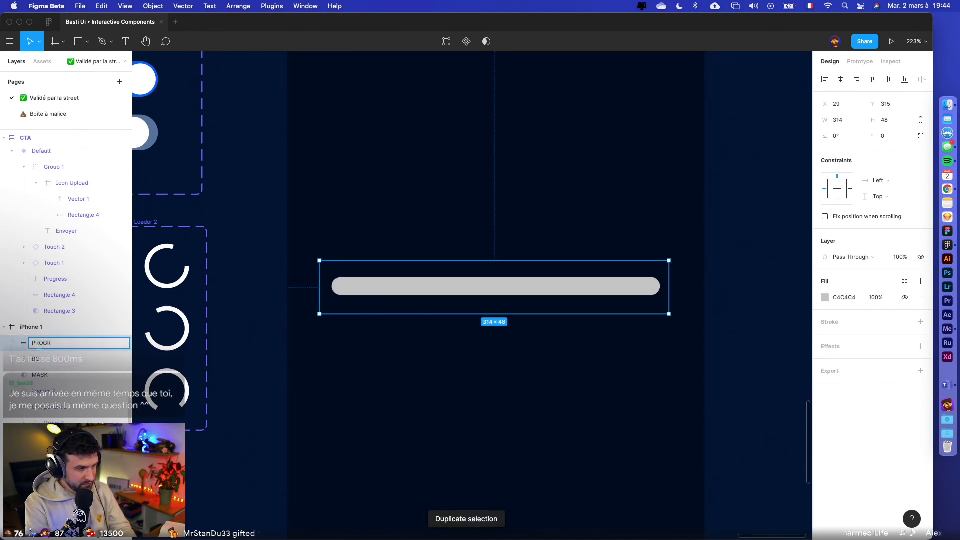
text(ESS)
key(Return)
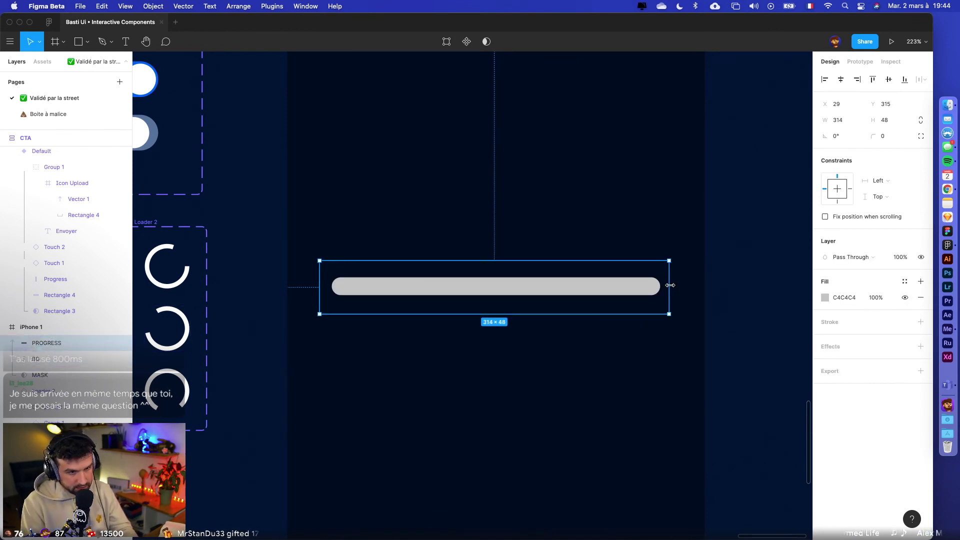
- Narrow the PROGRESS rectangle to a width of 42 from its right side and apply the Main Color style
drag(670, 285, 367, 285)
click(905, 281)
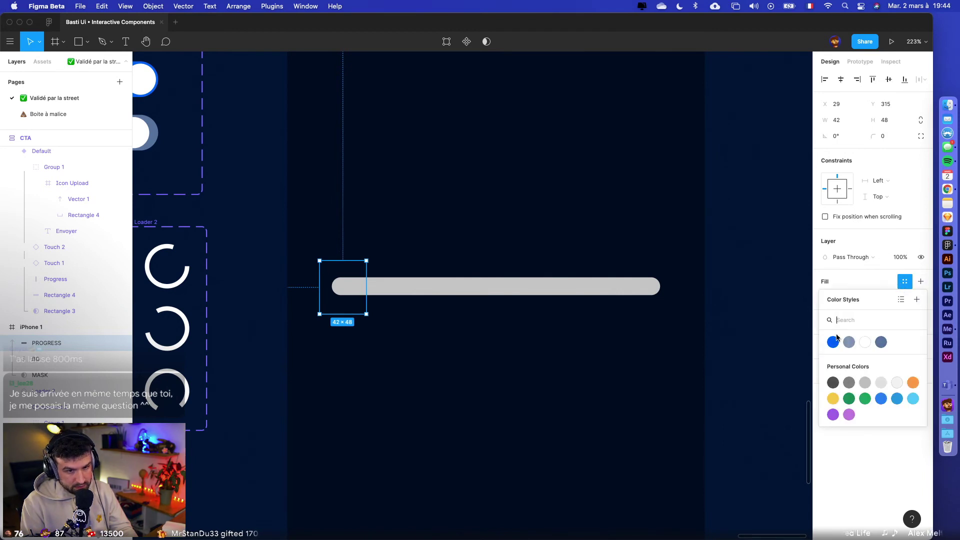
click(833, 342)
click(782, 356)
- Apply the Grey 2 colour style to the BG rectangle
click(559, 302)
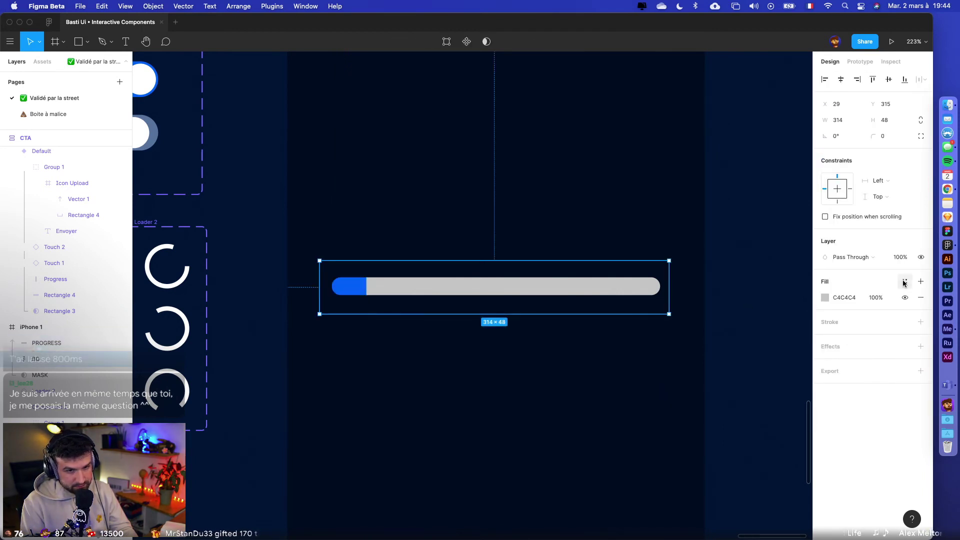
click(905, 282)
click(849, 342)
click(649, 388)
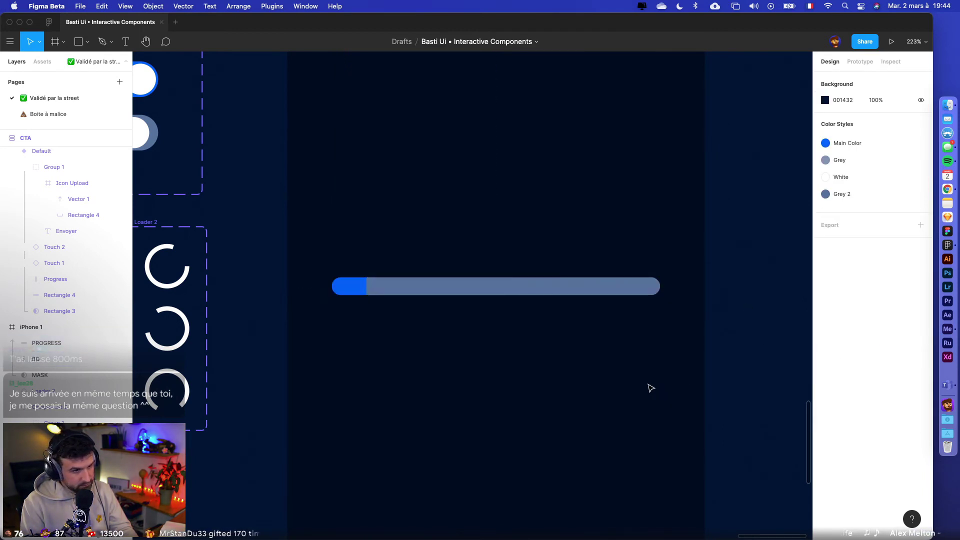
scroll(562, 353, down, 3)
click(425, 312)
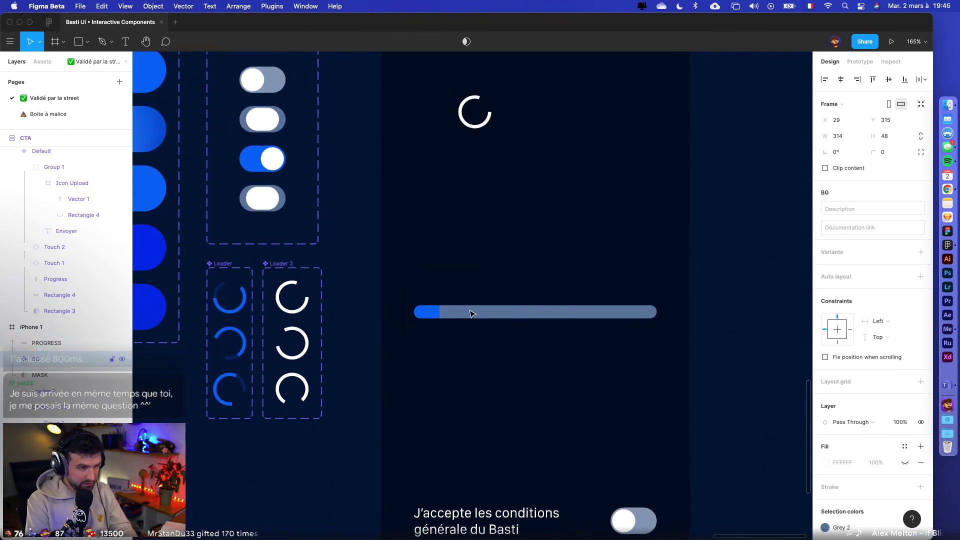
scroll(471, 314, down, 4)
scroll(428, 318, right, 3)
drag(640, 232, 364, 330)
scroll(370, 345, up, 3)
click(442, 362)
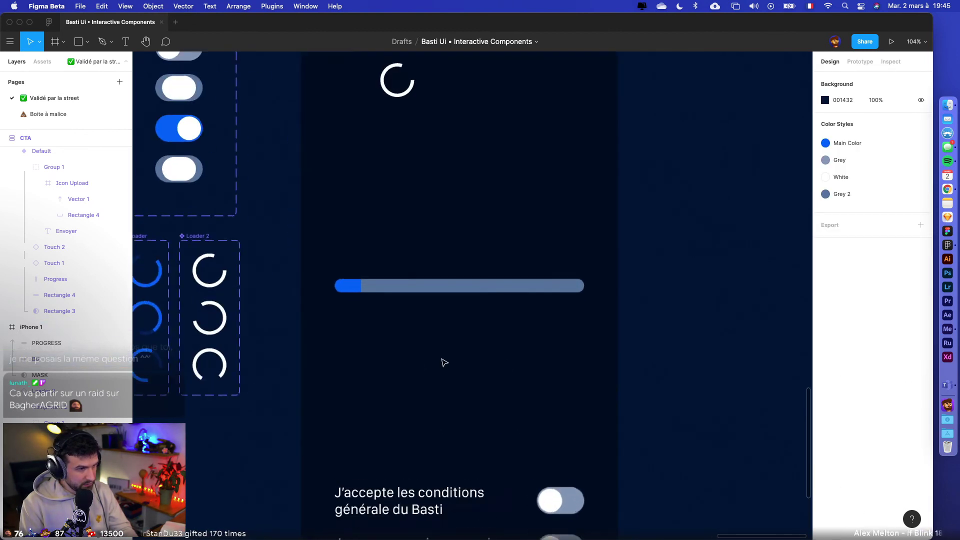
- Combine the bar's PROGRESS, BG and MASK layers into one component and rename it Progress bar
drag(525, 360, 336, 249)
key(super+alt+k)
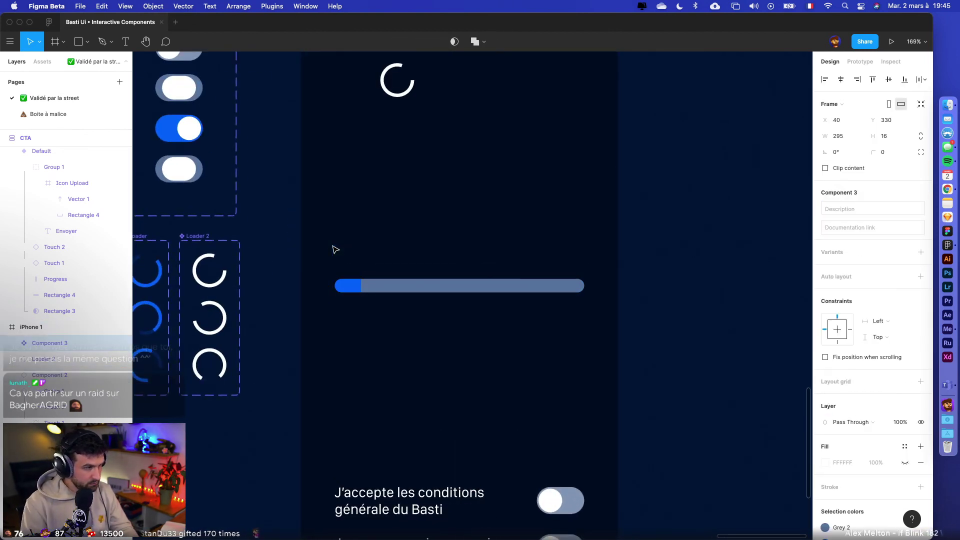
scroll(336, 249, down, 5)
double_click(54, 343)
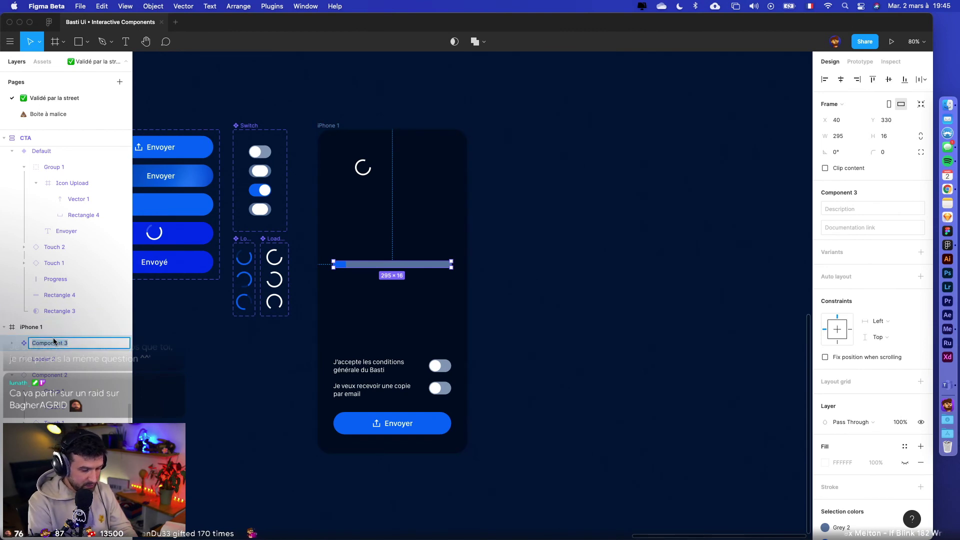
text(Progress bar)
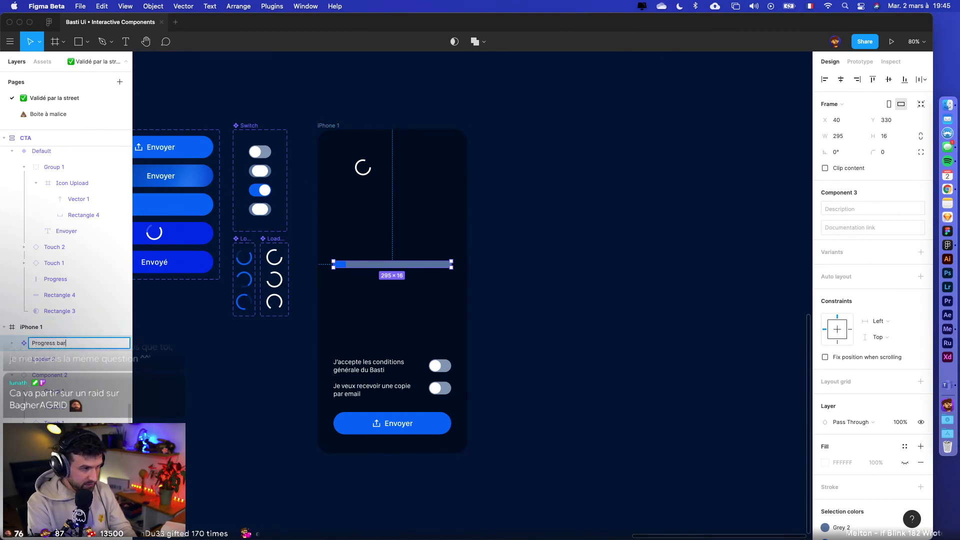
key(Return)
- Move the Progress bar component out of the iPhone 1 frame onto the empty canvas and add two variants to it
click(413, 342)
drag(390, 265, 604, 176)
scroll(665, 230, up, 5)
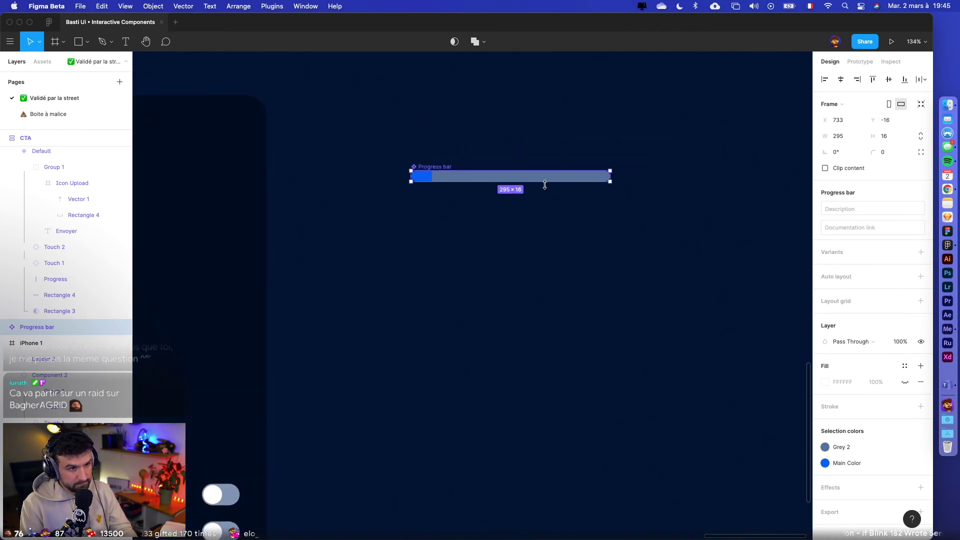
click(920, 252)
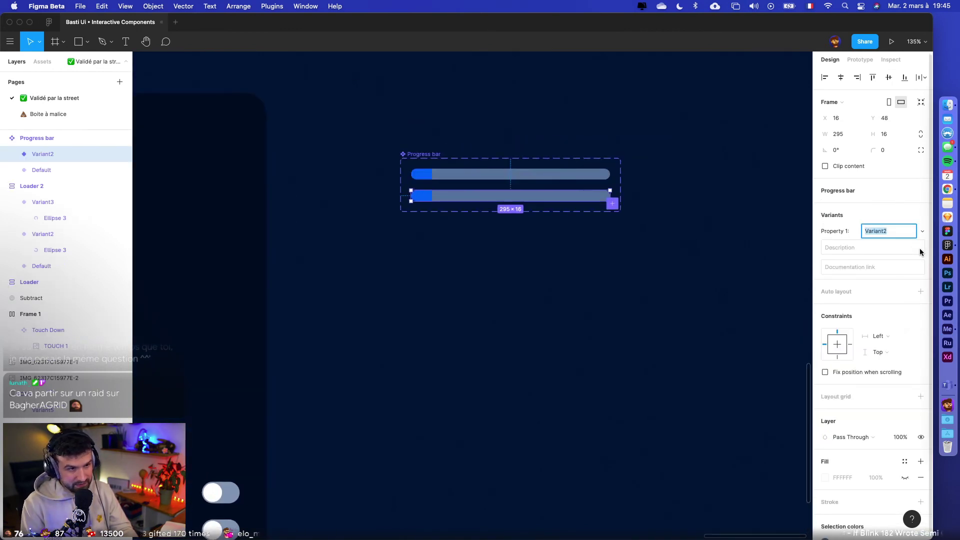
key(super+d)
click(452, 278)
- Narrow the PROGRESS rectangle in the Default variant to a width of 11 so no blue fill shows in the bar
scroll(452, 279, up, 5)
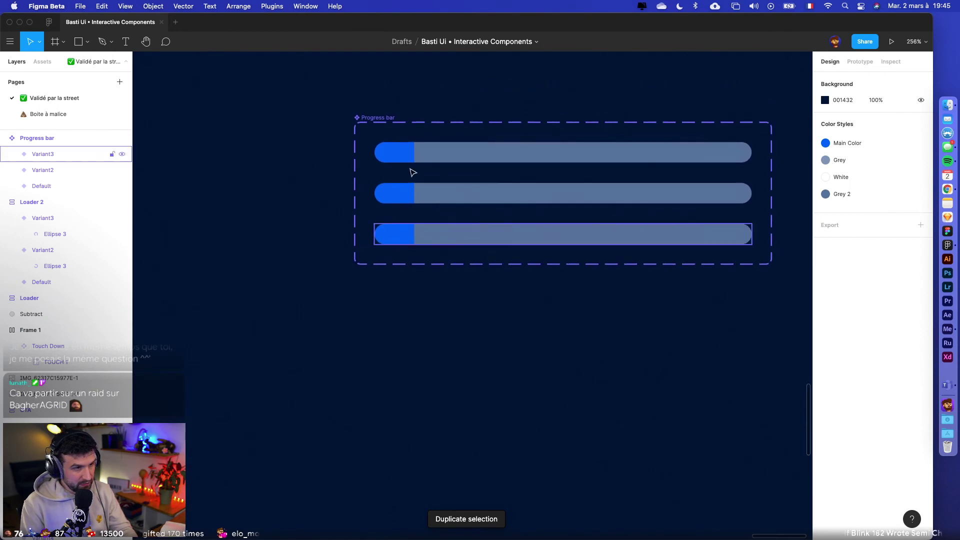
super+click(411, 172)
drag(416, 160, 375, 161)
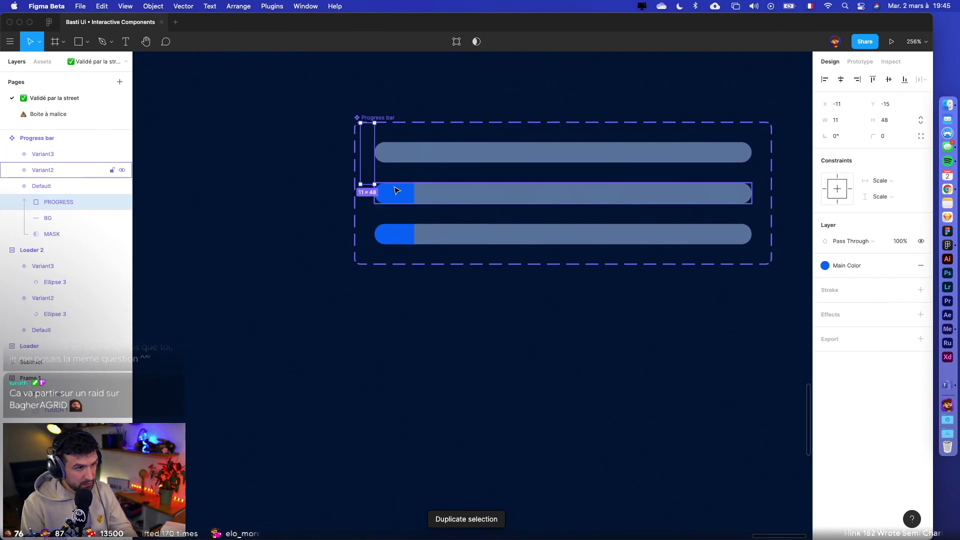
- Extend the PROGRESS rectangle across most of the bar in Variant2 and across the full bar in Variant3
super+click(409, 195)
drag(414, 197, 689, 201)
super+click(400, 235)
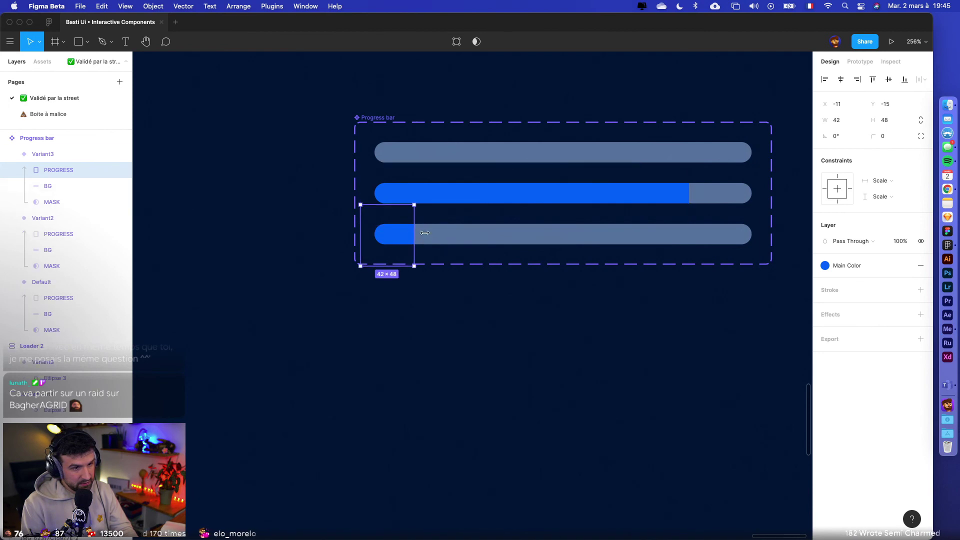
drag(415, 233, 756, 244)
click(733, 324)
- Shorten the blue fill in Variant2 slightly so it covers about four fifths of the bar
scroll(733, 325, down, 3)
scroll(640, 295, up, 2)
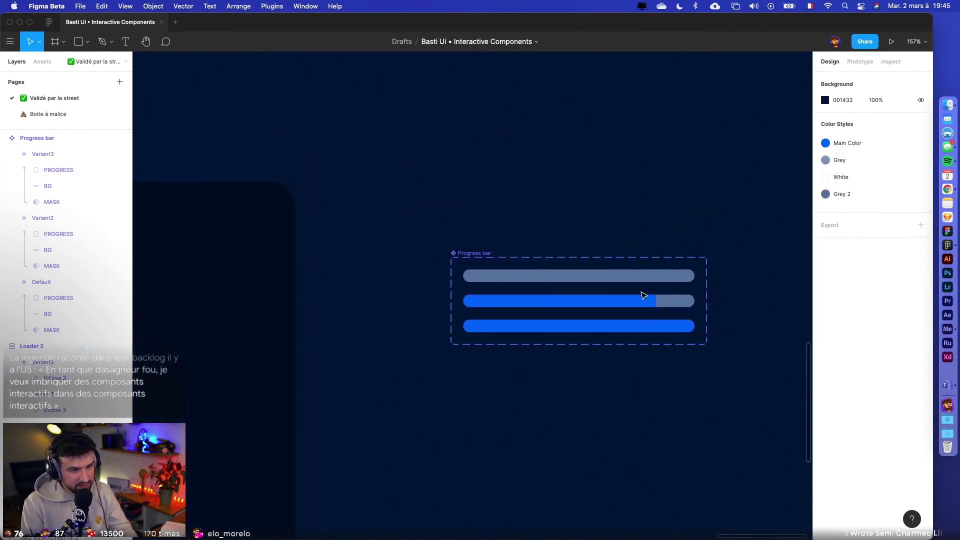
super+click(647, 299)
drag(657, 298, 646, 299)
click(602, 375)
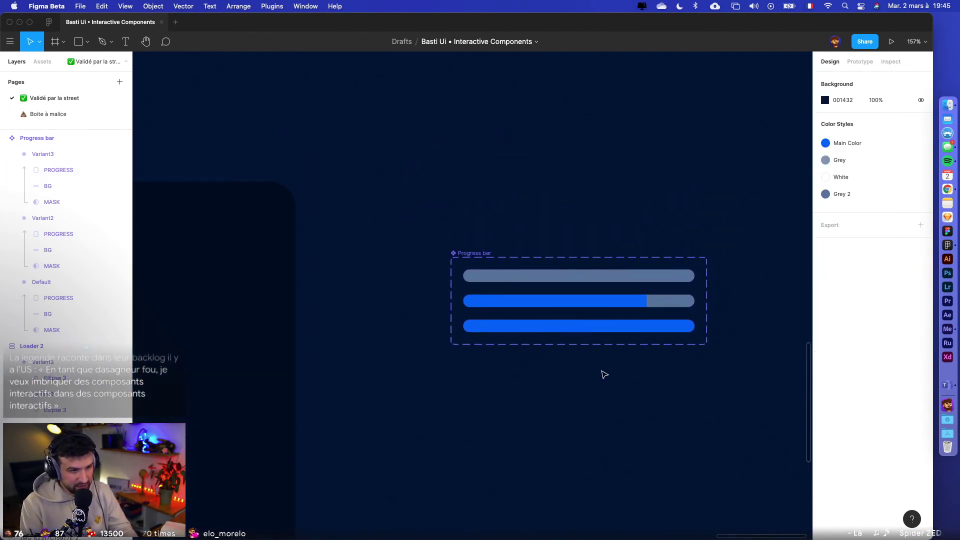
- Add a prototype connection from the Progress bar's Default variant to Variant2
click(551, 276)
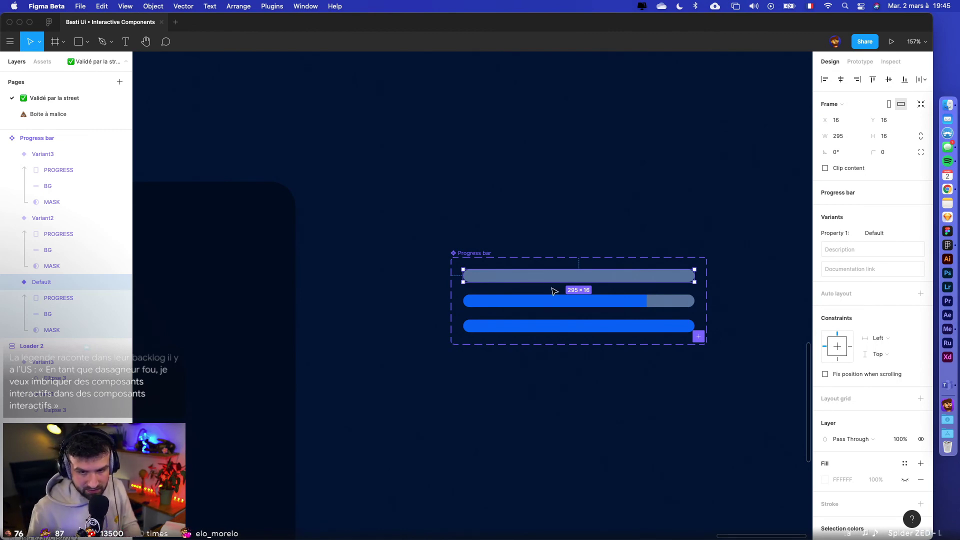
scroll(669, 251, right, 2)
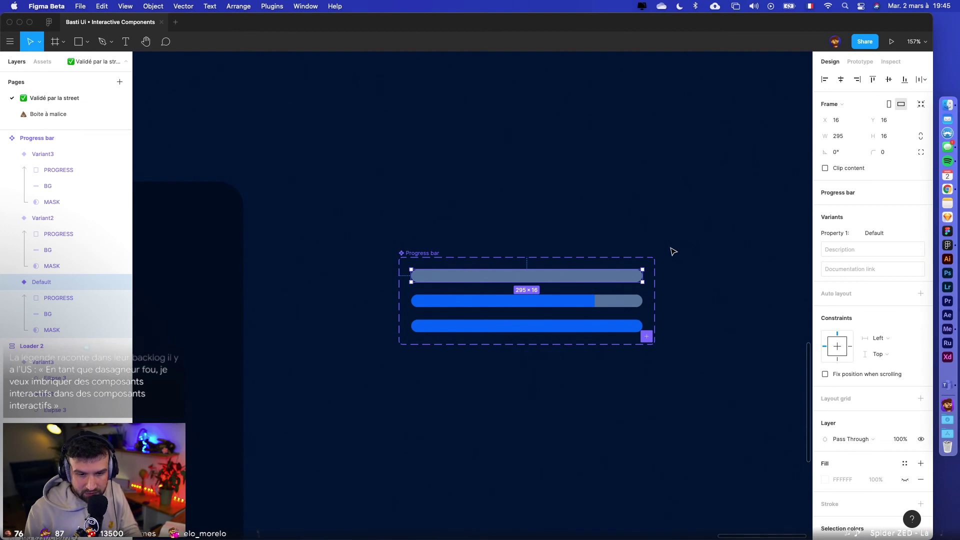
scroll(675, 251, up, 3)
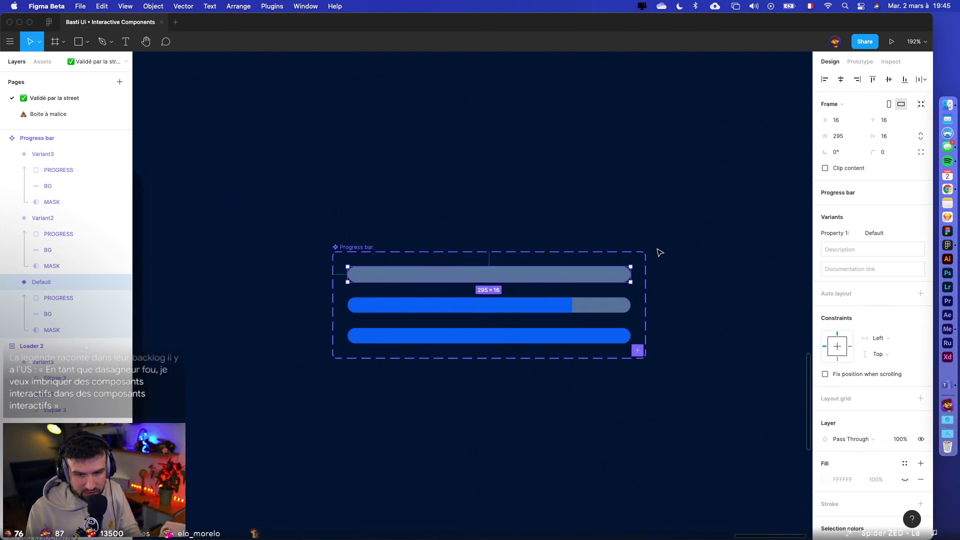
scroll(634, 273, up, 4)
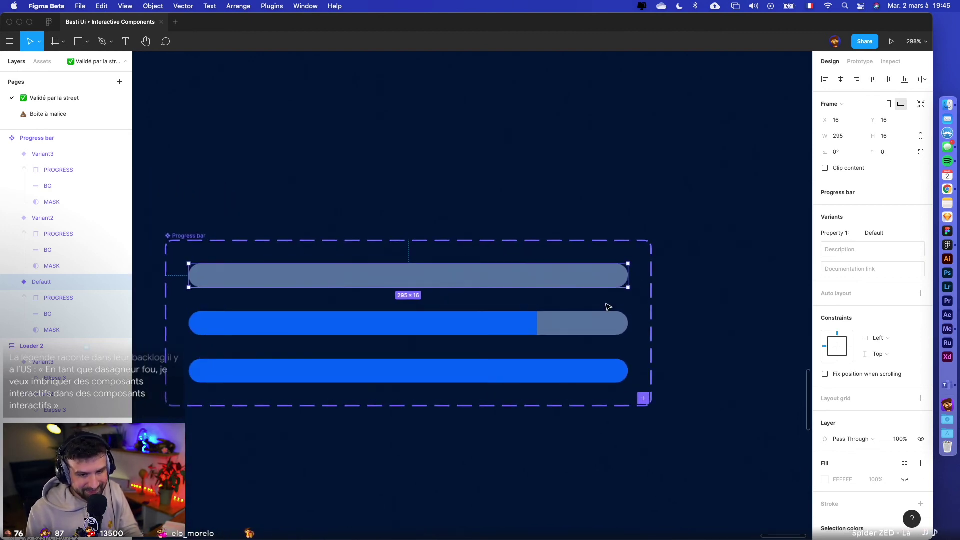
click(860, 62)
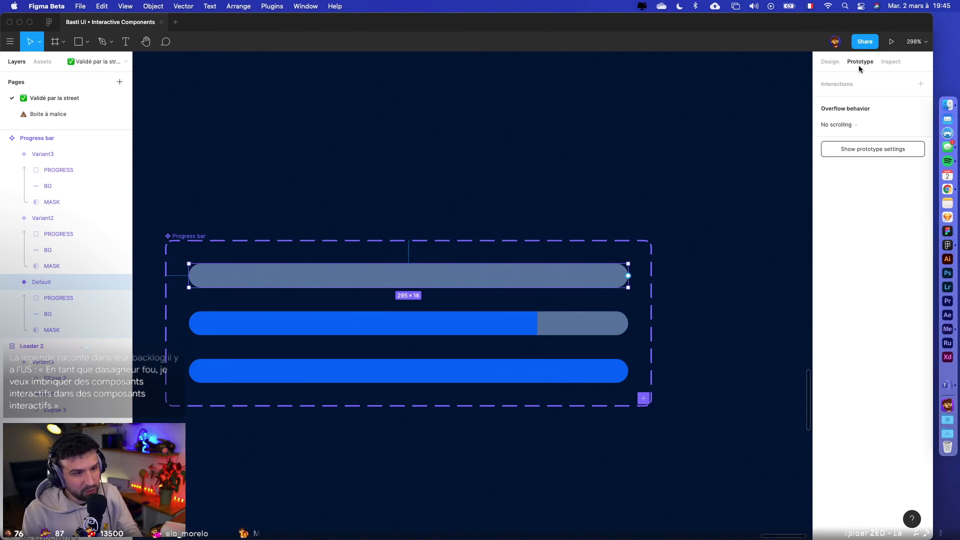
drag(630, 278, 589, 319)
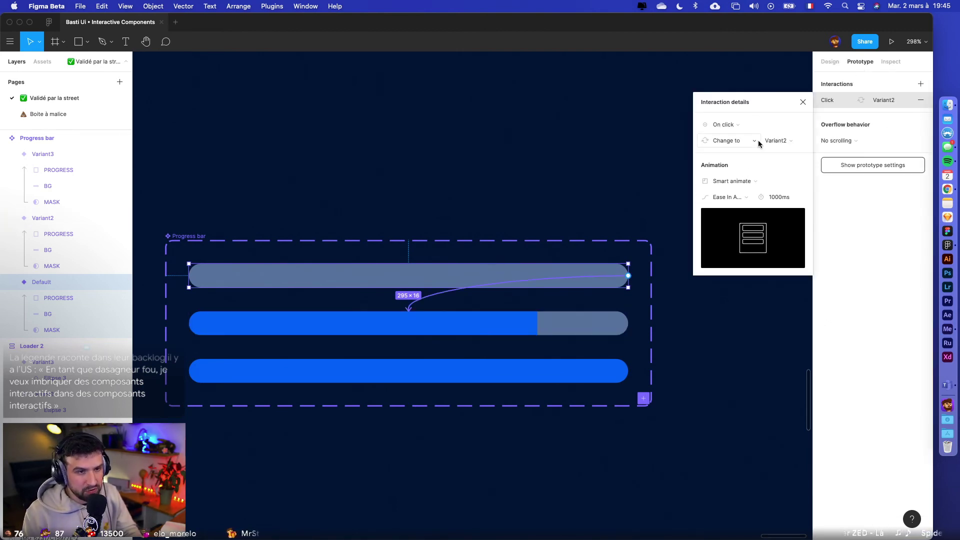
- Trigger the Default variant's interaction after a delay of 800ms and set its Smart animate duration to 3000ms
click(725, 125)
click(729, 250)
click(783, 129)
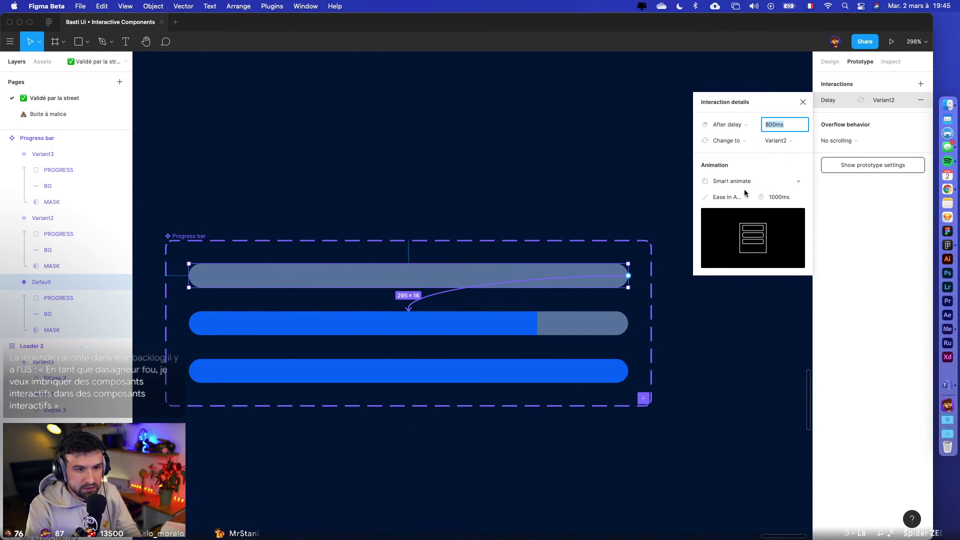
click(783, 198)
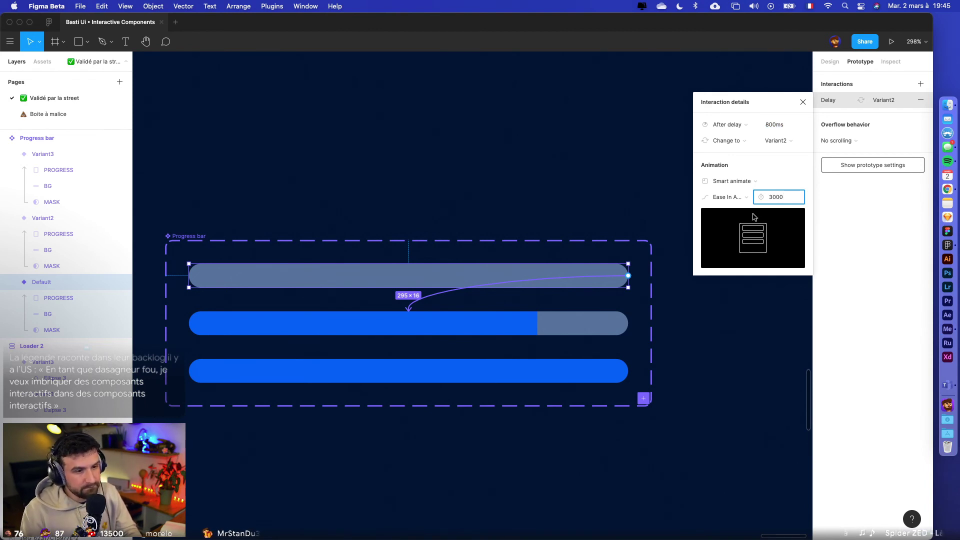
- Connect Variant2 to Variant3 and set the Smart animate duration of that interaction to 2000ms
click(518, 325)
drag(628, 323, 564, 373)
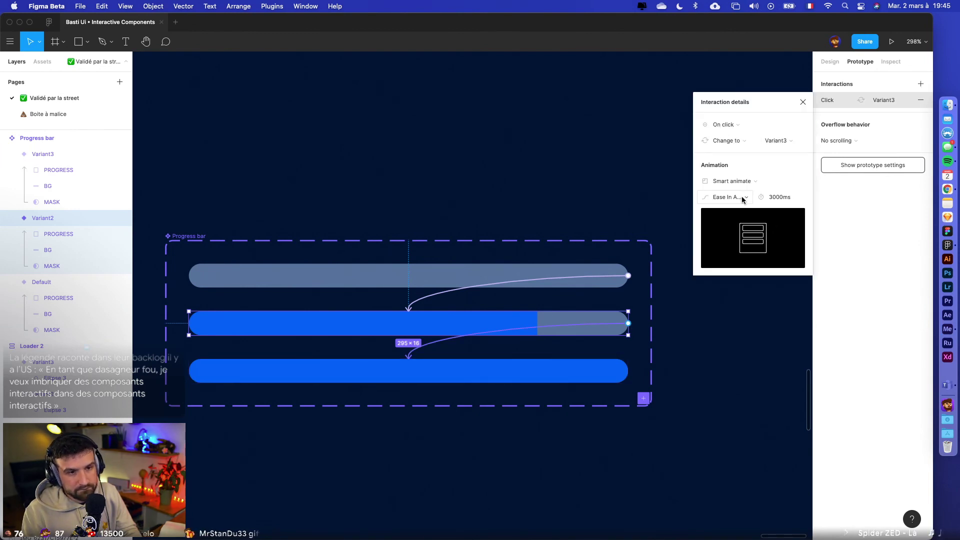
click(776, 199)
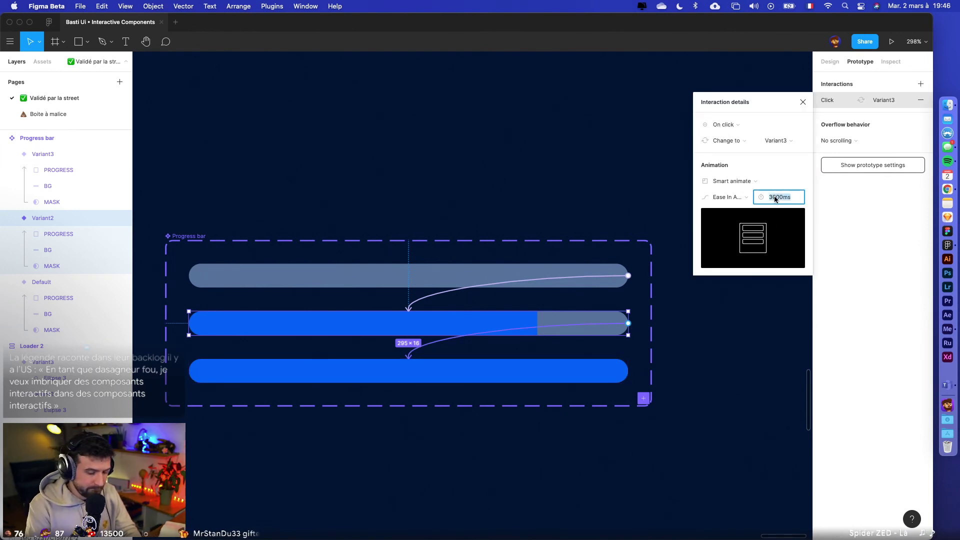
key(Return)
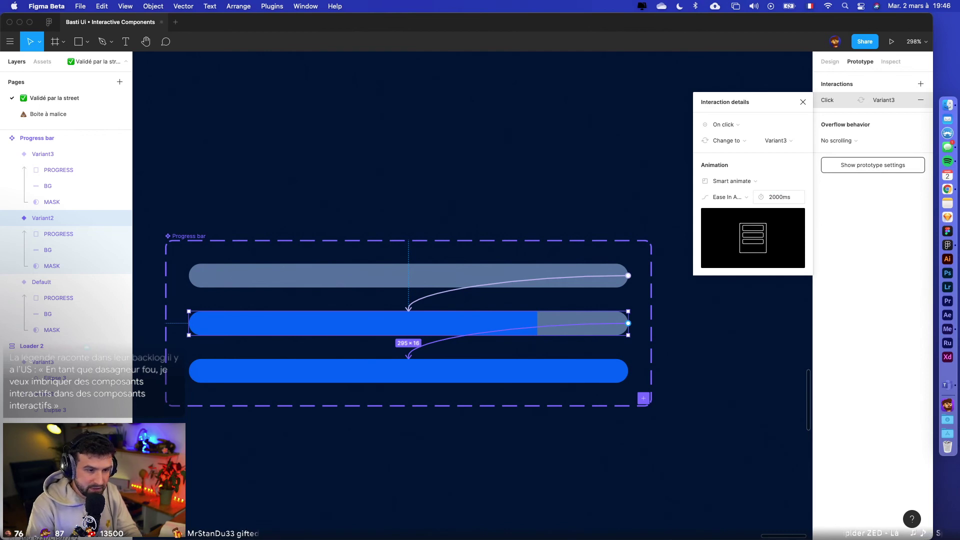
key(Escape)
- Place an instance of the Progress bar component in the iPhone 1 frame, below the spinner
scroll(697, 388, down, 5)
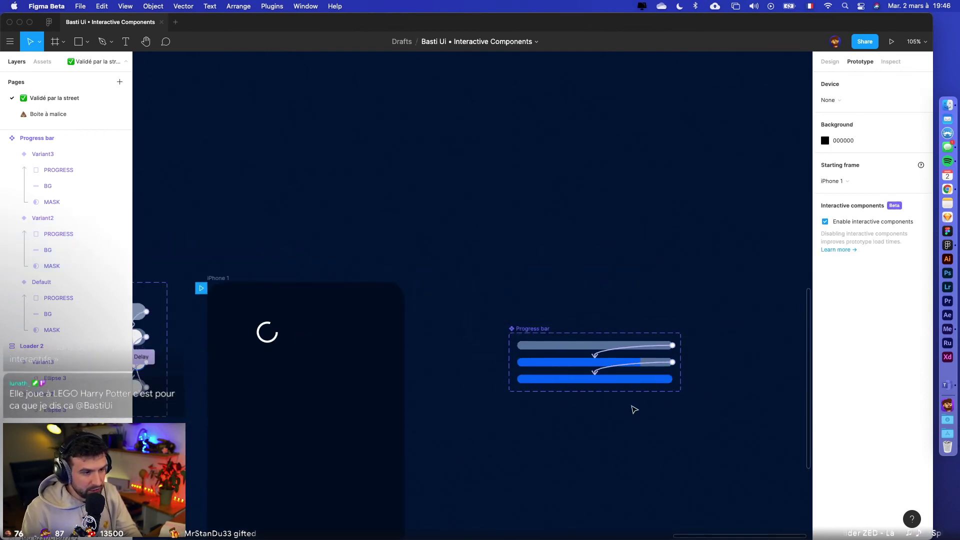
click(42, 62)
drag(98, 218, 328, 424)
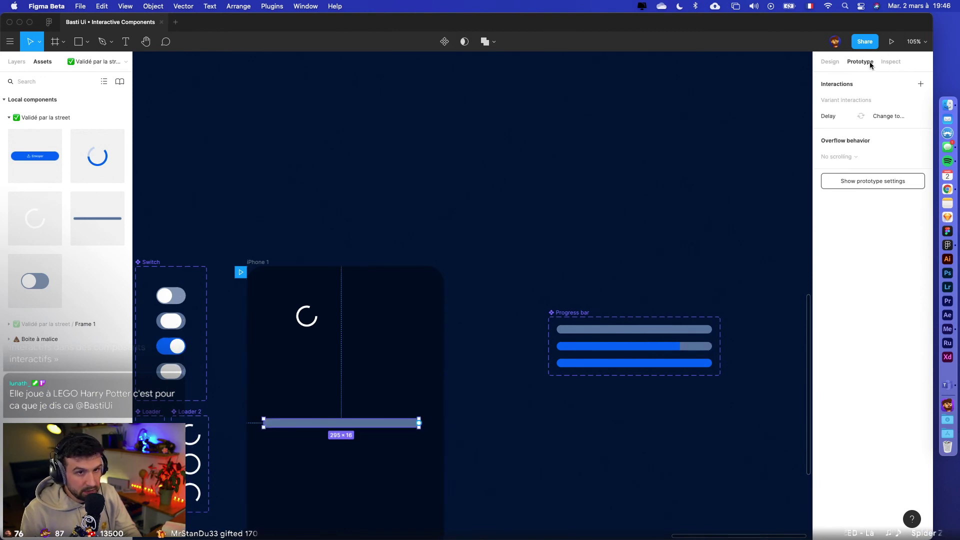
- Play the prototype to check the progress bar's animation, and return to the design file
click(890, 45)
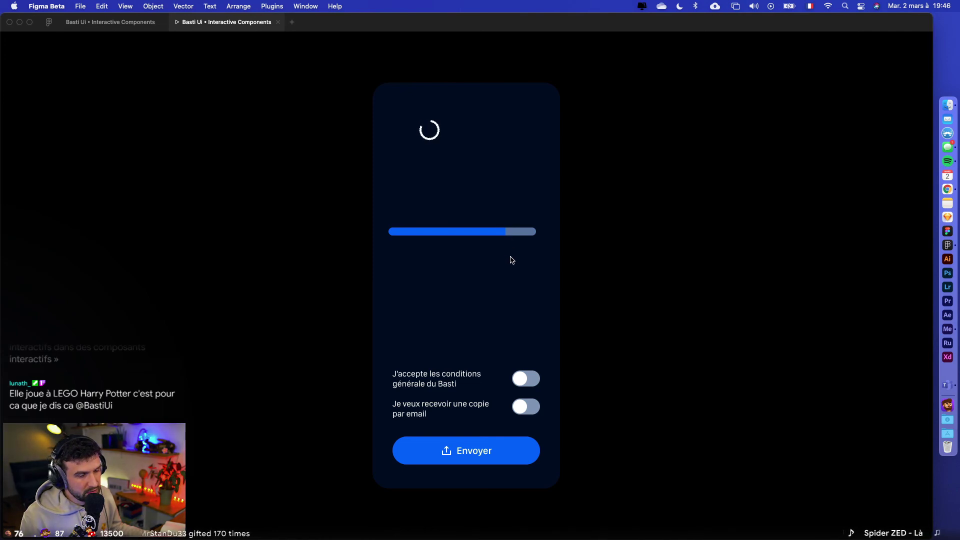
click(134, 22)
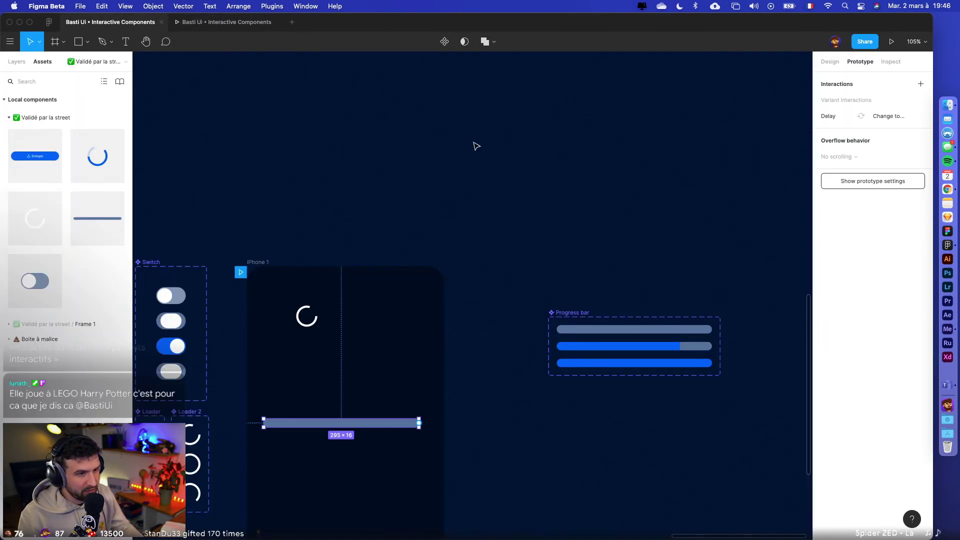
- Trigger Variant2's change to Variant3 after a delay of 1ms
click(655, 347)
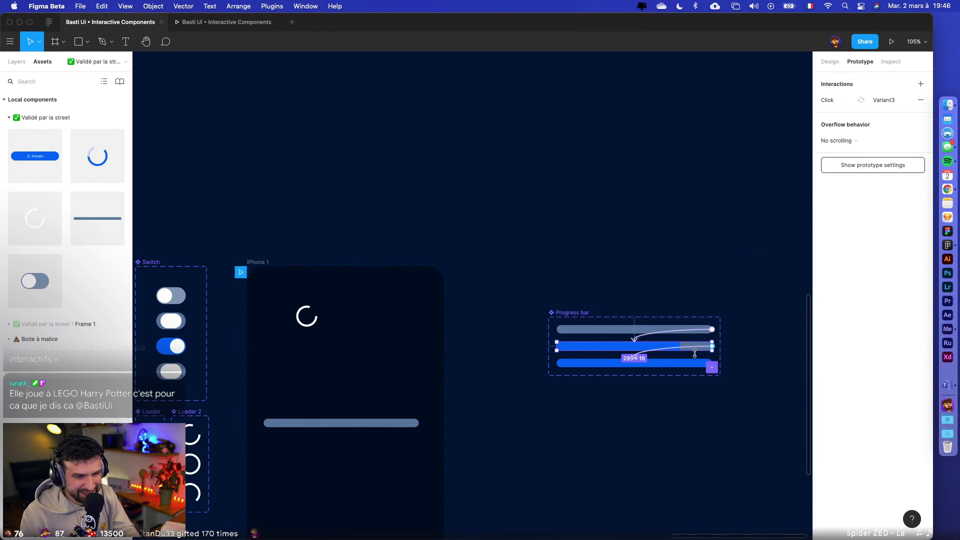
key(shift+2)
click(845, 100)
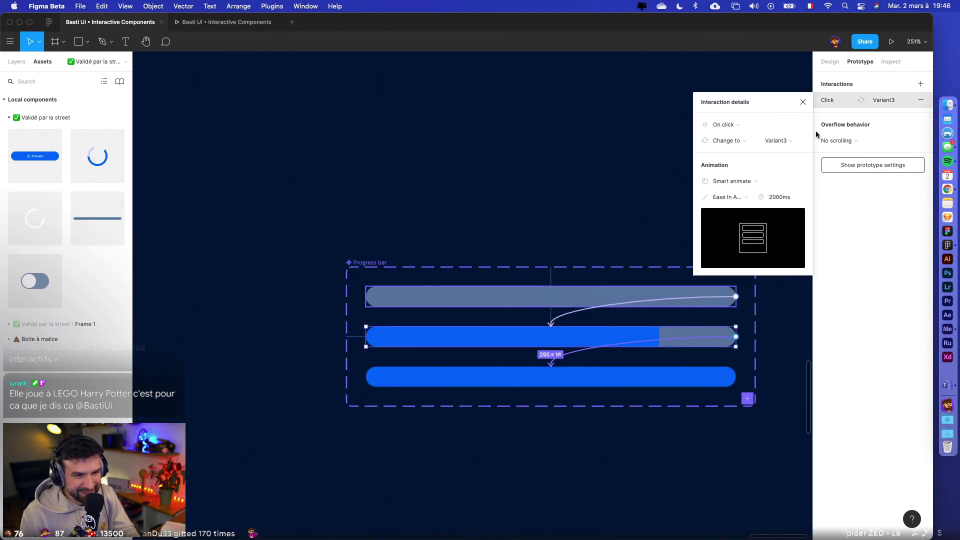
click(737, 131)
click(759, 226)
click(764, 128)
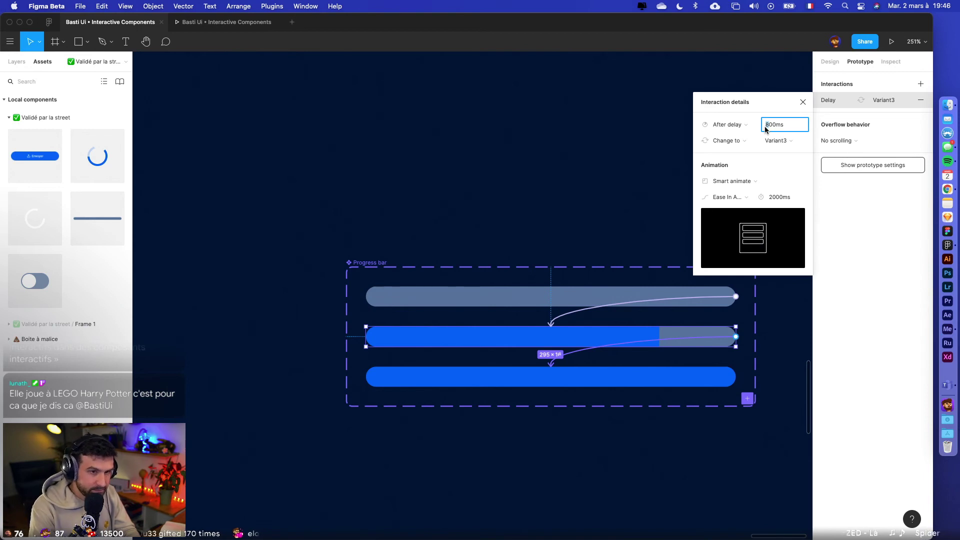
text(1)
key(Return)
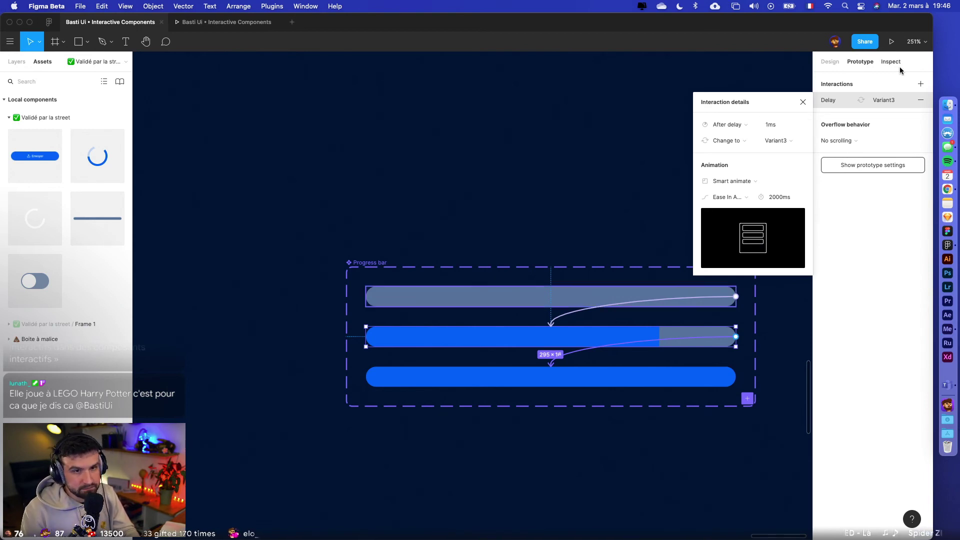
- Play the prototype to check that the progress bar fills automatically, and return to the design file
click(890, 42)
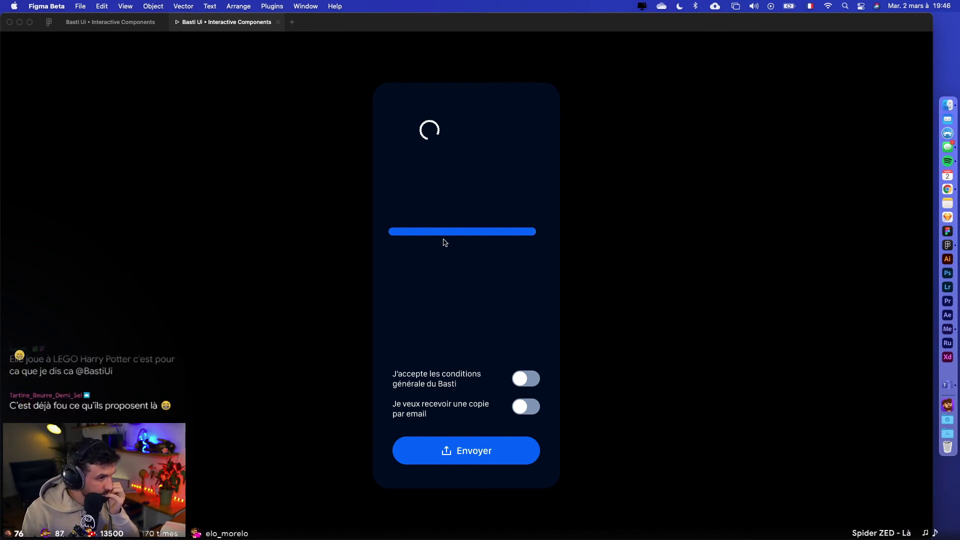
click(110, 22)
click(433, 212)
- Duplicate the fully filled blue Variant3 to add a fourth variant to the Progress bar component
scroll(448, 233, down, 4)
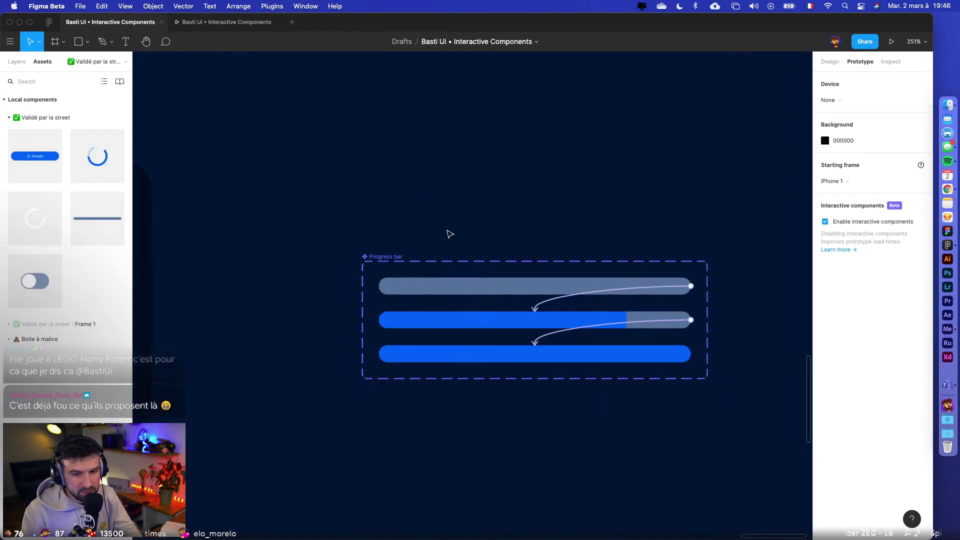
scroll(560, 248, down, 3)
scroll(467, 334, up, 3)
scroll(510, 298, down, 2)
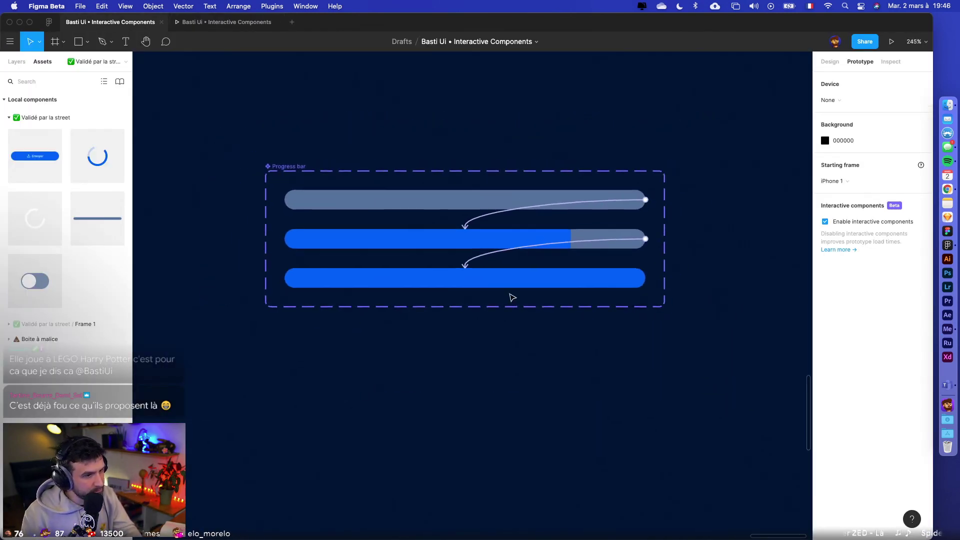
click(473, 281)
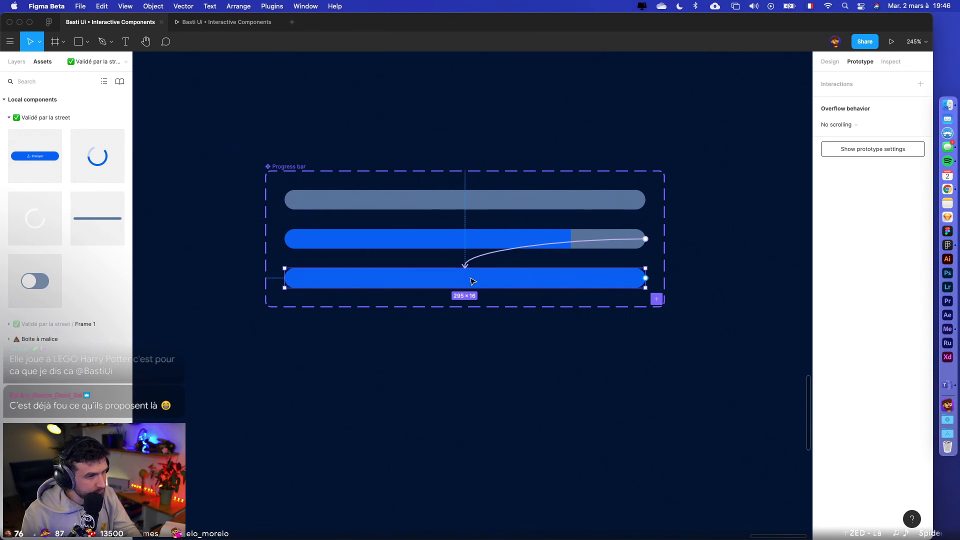
click(437, 328)
click(373, 284)
key(super+d)
key(Escape)
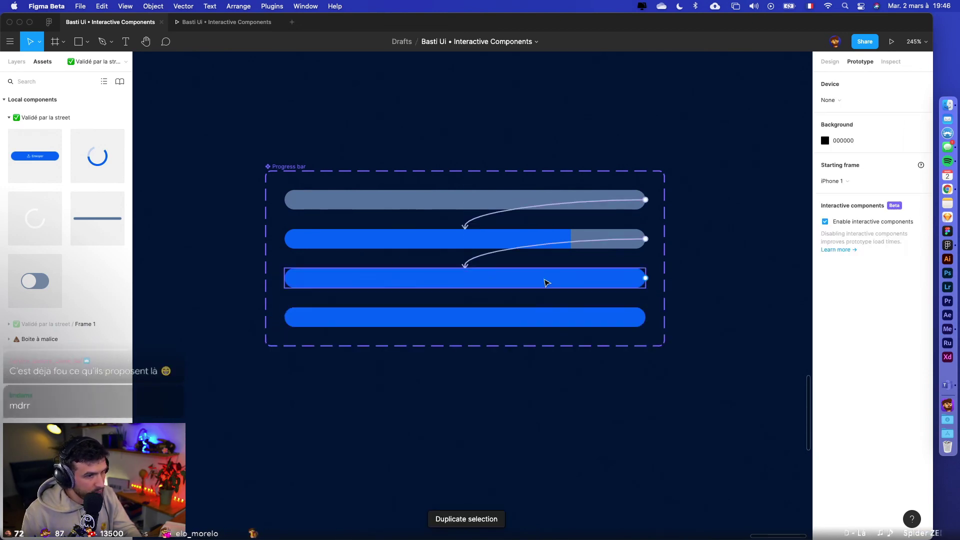
- Connect Variant3 to Variant4 and trigger that change after a delay
click(545, 281)
drag(645, 278, 546, 321)
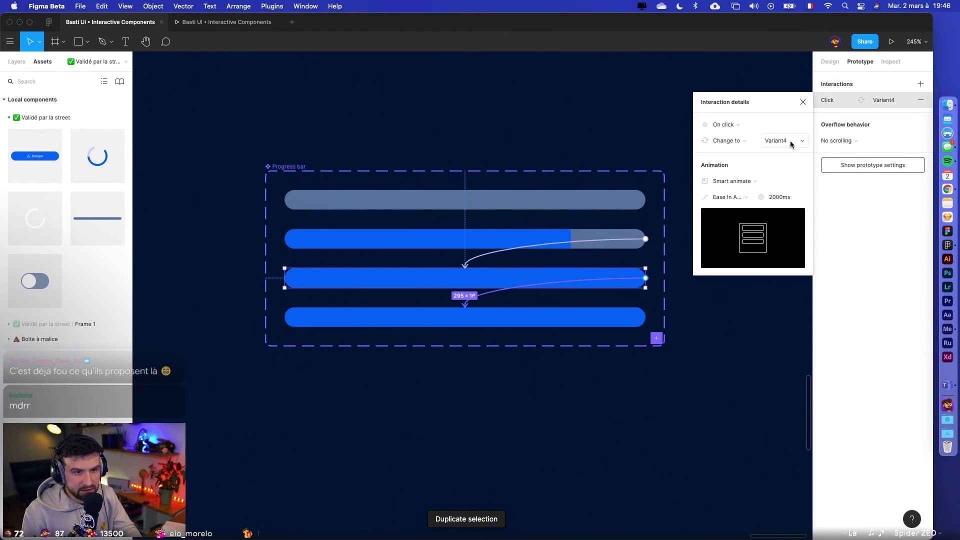
click(735, 128)
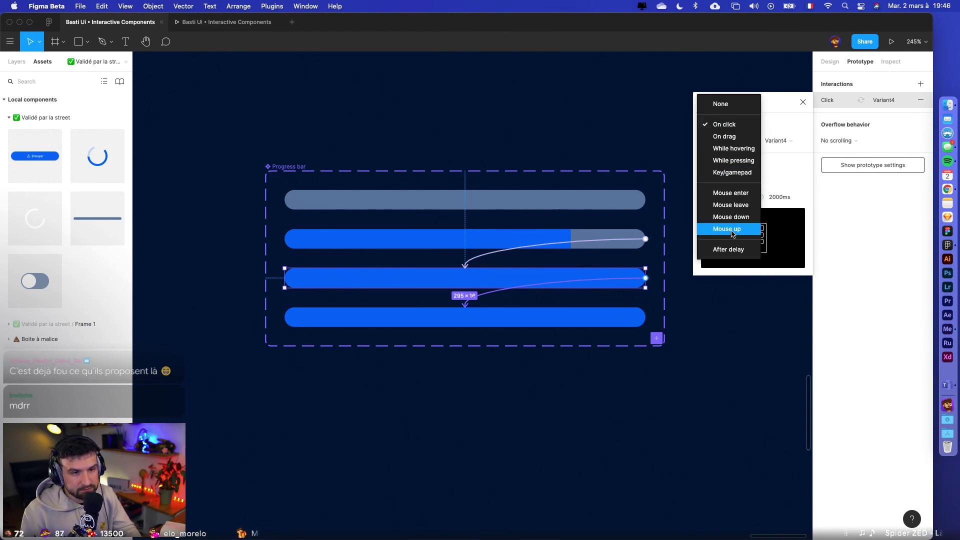
- Change the fill of the progress shape in Variant4 from the Main Color style to Green 2
click(568, 322)
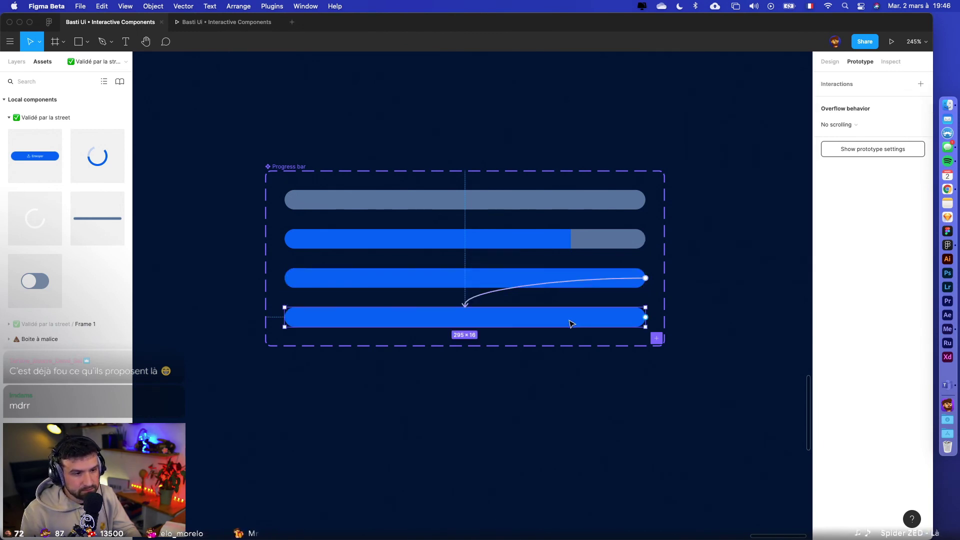
click(830, 62)
click(610, 332)
click(615, 325)
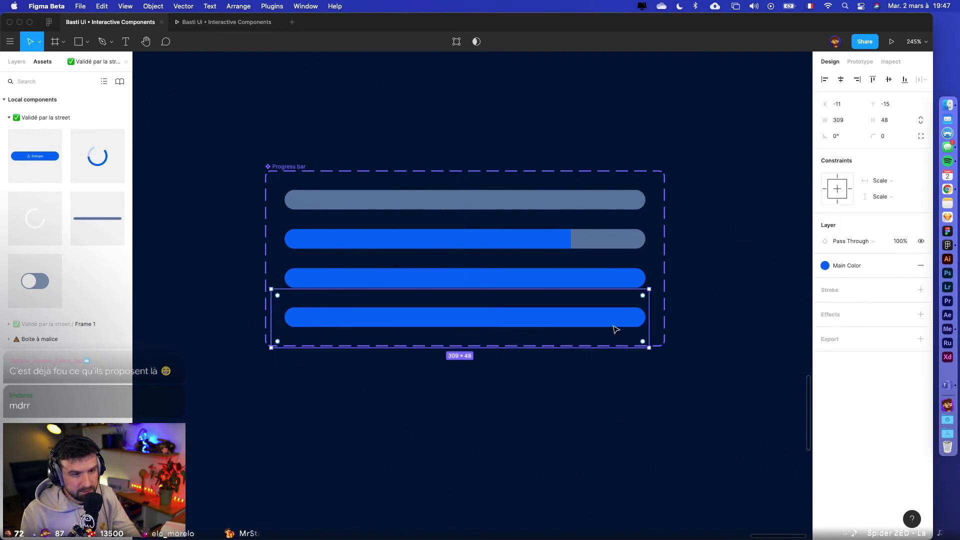
click(851, 266)
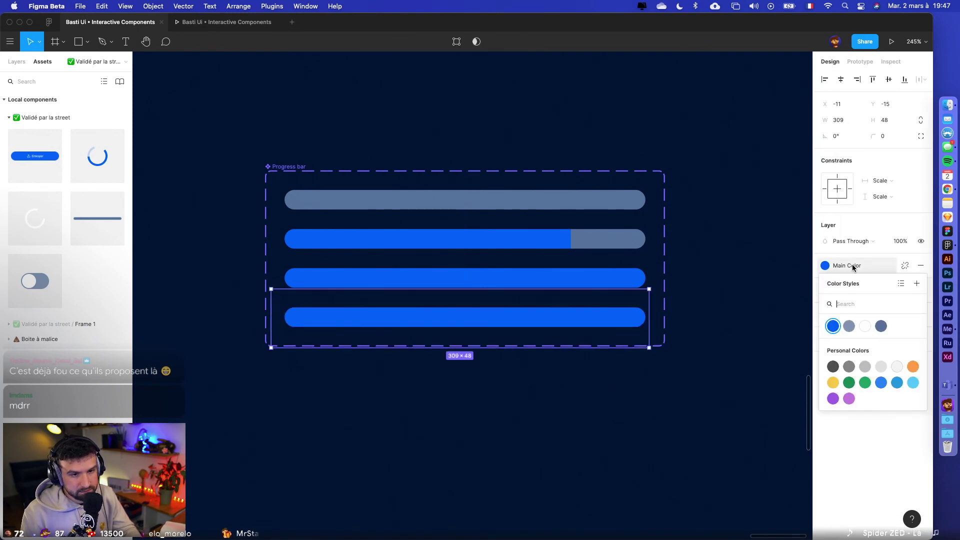
click(865, 383)
click(866, 385)
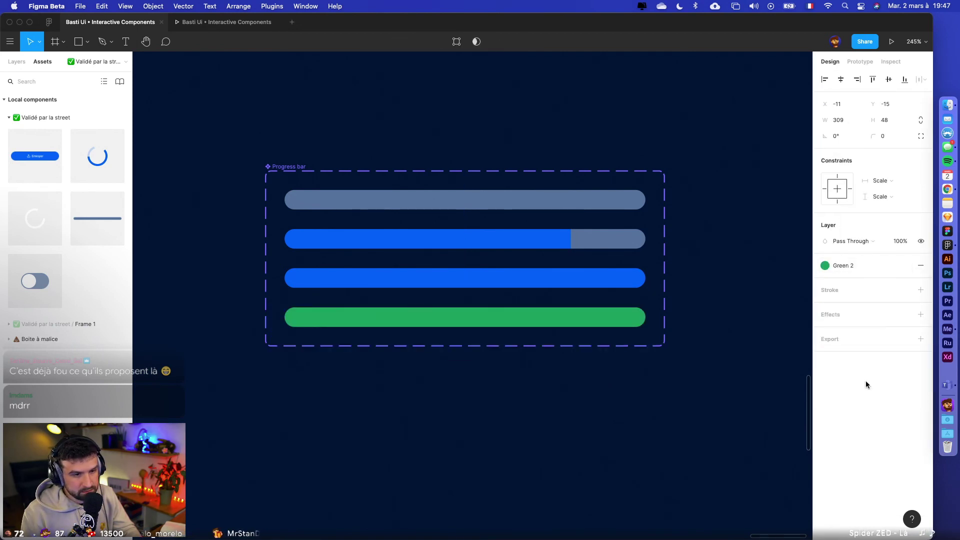
click(789, 239)
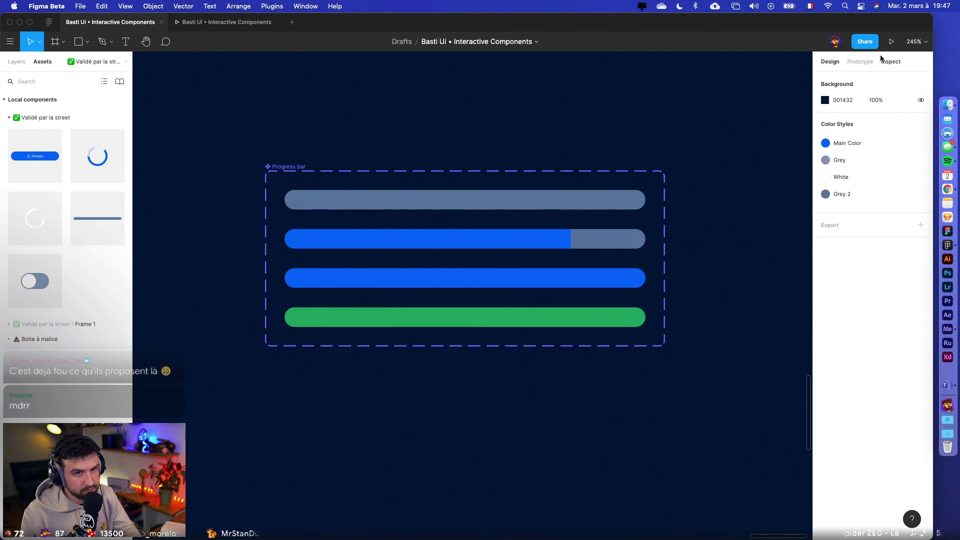
- Close the running prototype and launch it afresh to check the progress bar's full sequence
click(892, 42)
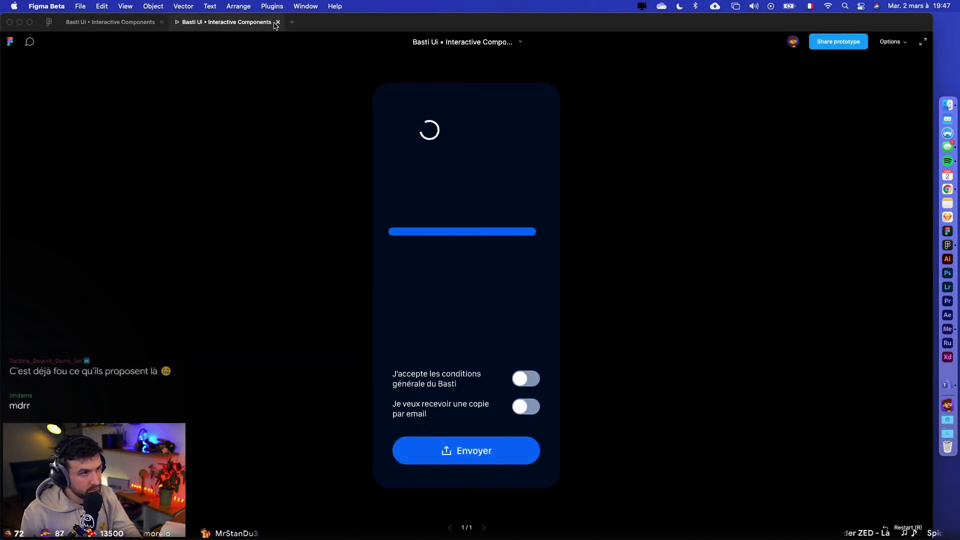
click(276, 23)
click(579, 277)
click(892, 41)
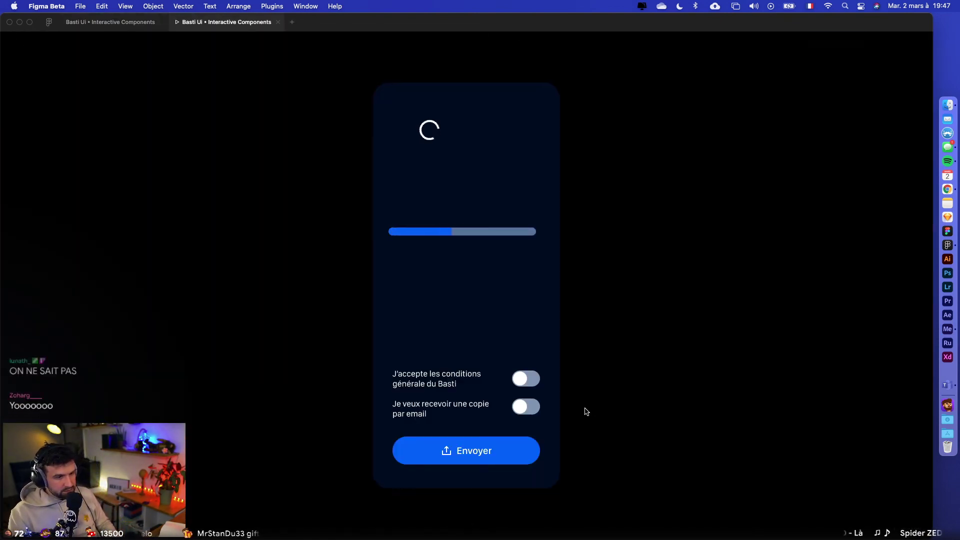
- Test both switches and the Envoyer button in the prototype, and return to the design file
click(532, 395)
click(521, 381)
click(525, 407)
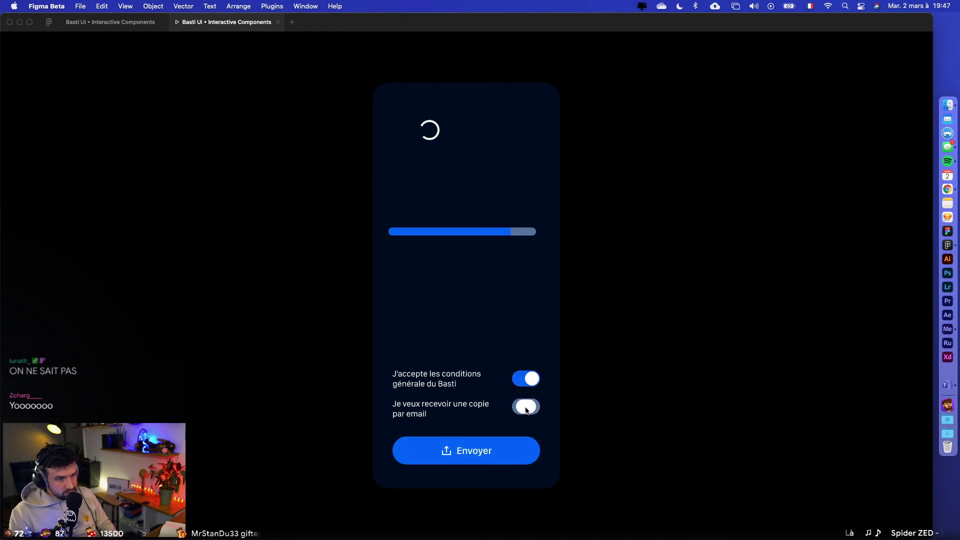
click(518, 450)
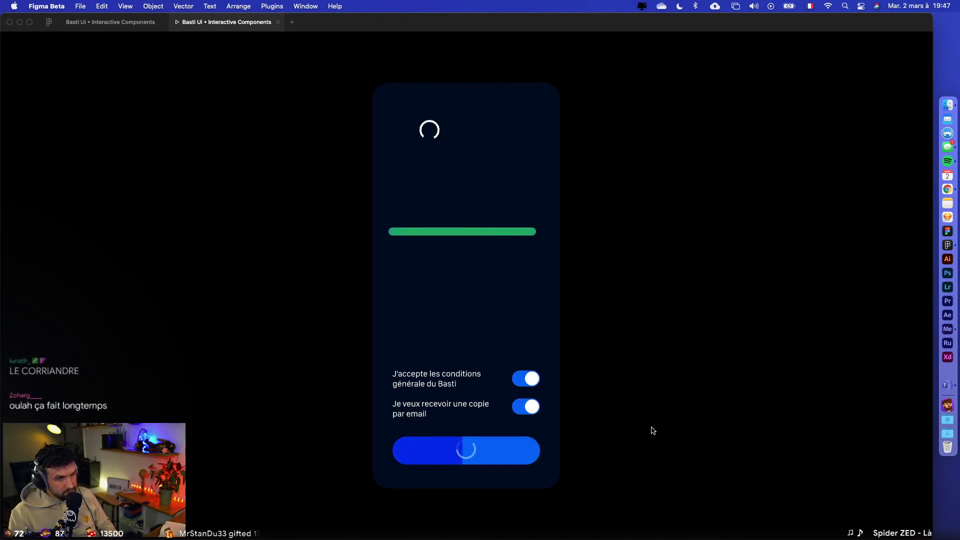
click(117, 25)
- Draw a check mark about 8 × 5 near the middle of Variant4's green bar with the Pen tool
click(473, 400)
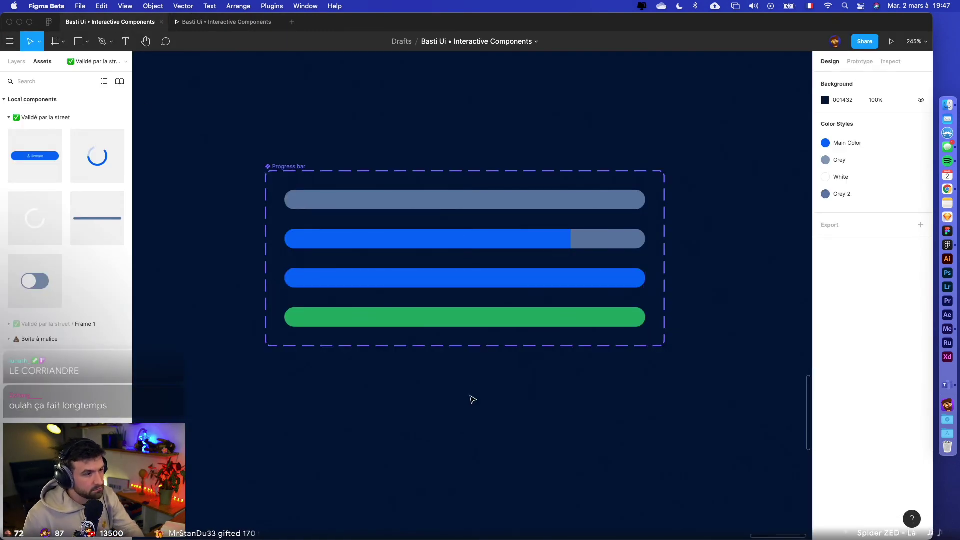
click(494, 316)
key(plus)
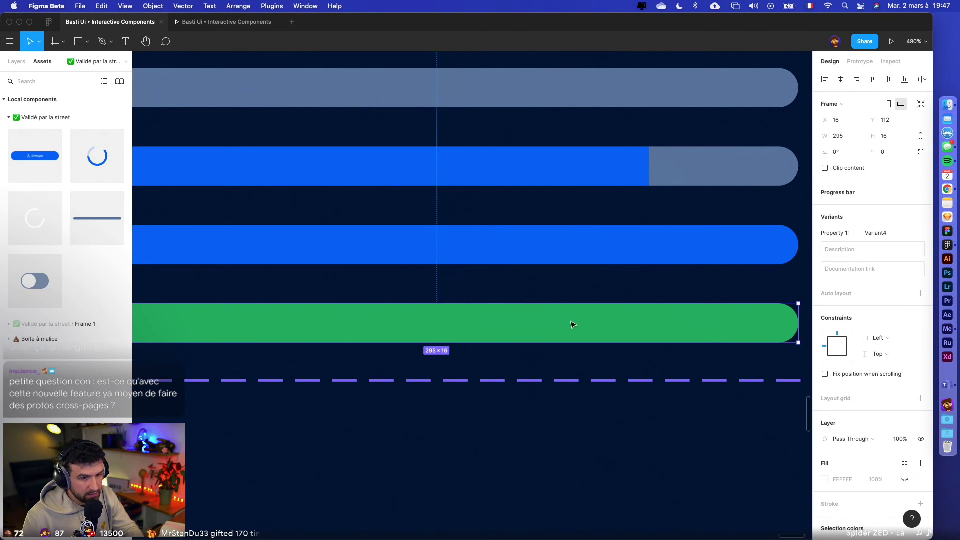
scroll(631, 393, down, 4)
click(545, 407)
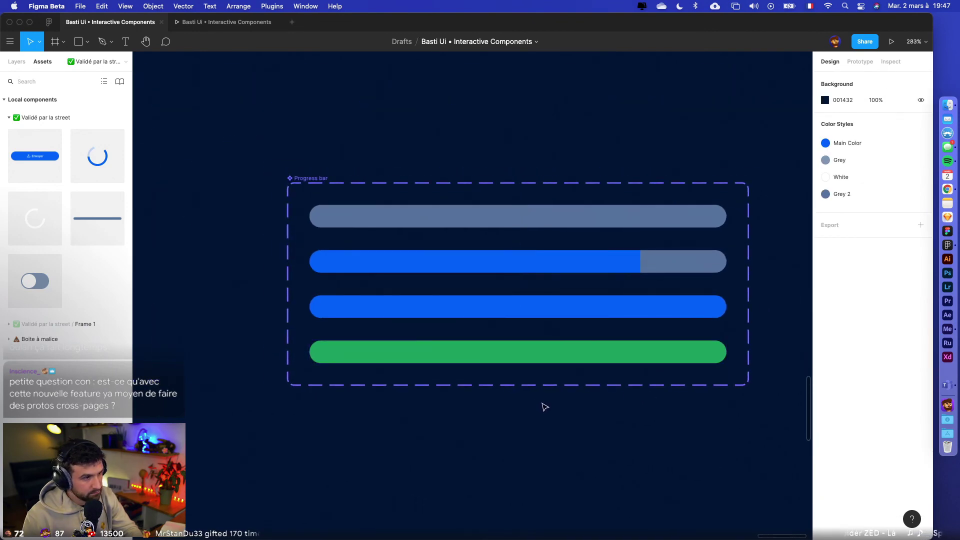
scroll(530, 410, up, 10)
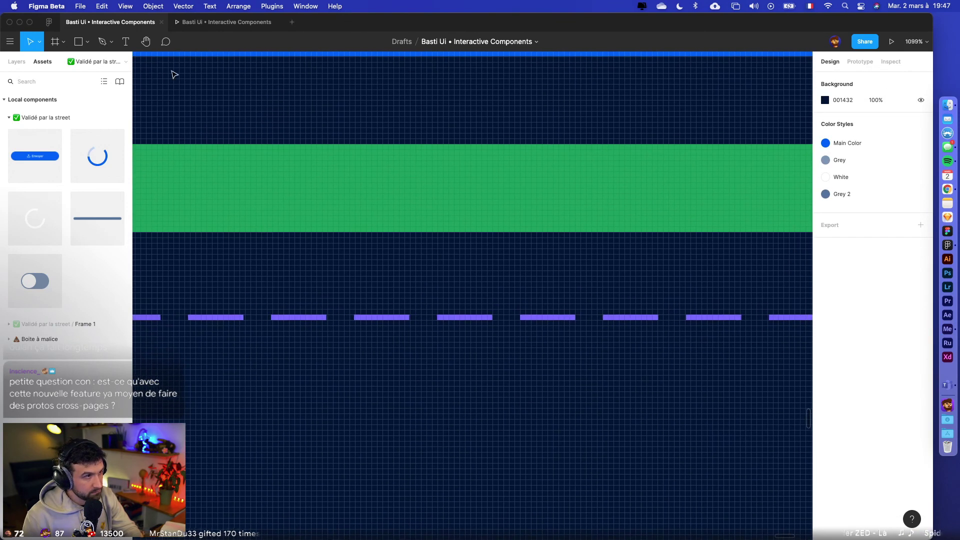
click(357, 188)
click(99, 37)
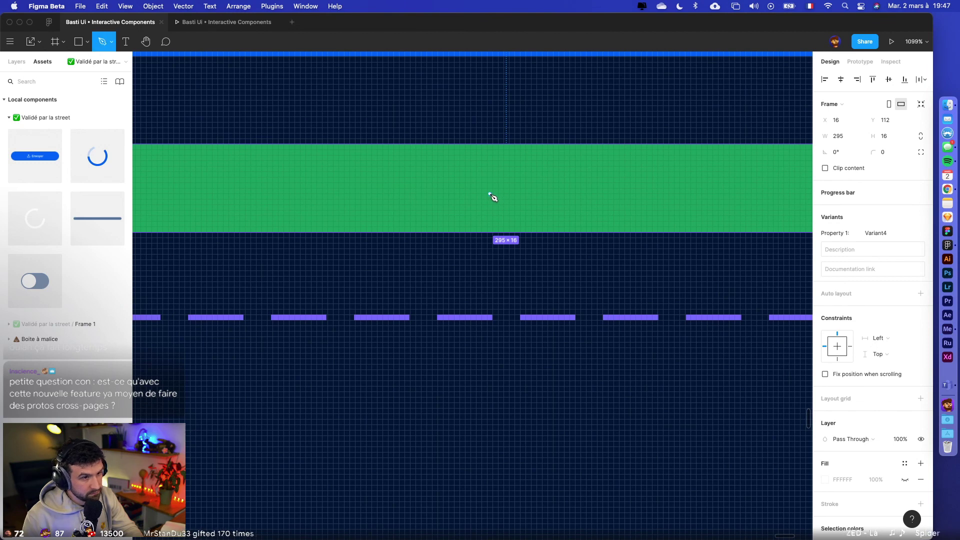
scroll(492, 197, up, 5)
click(473, 174)
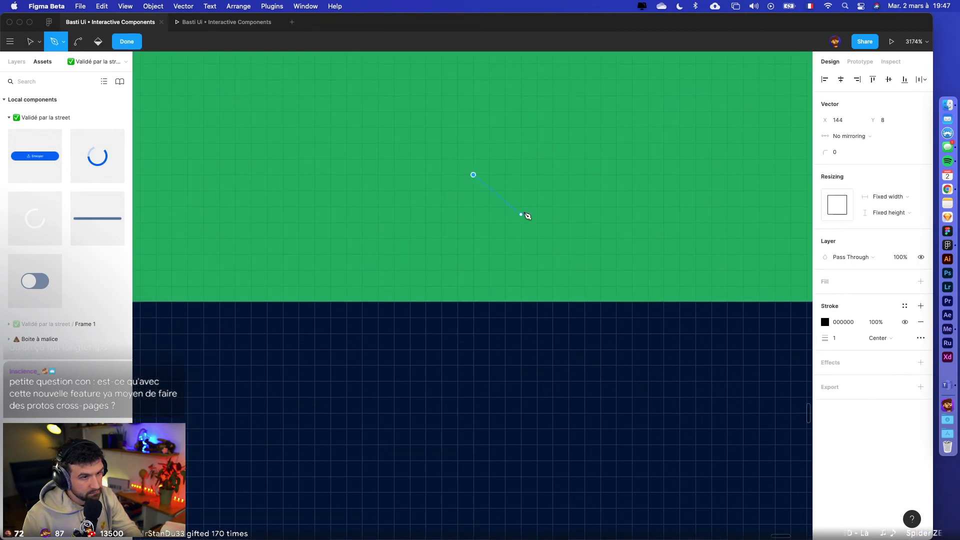
click(521, 222)
click(600, 143)
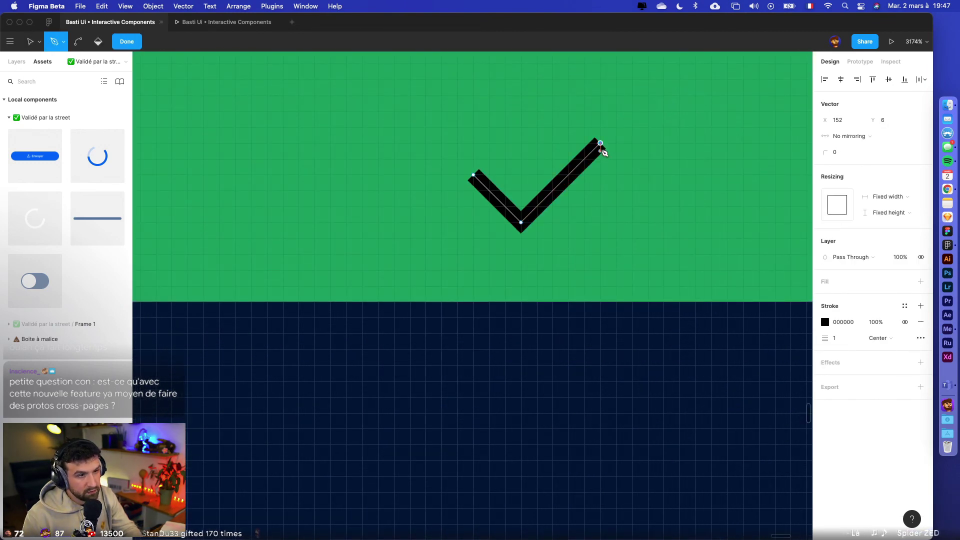
- Set the check mark's stroke width to 2, apply the White color style to it, and finish the vector editing
click(853, 339)
key(Up)
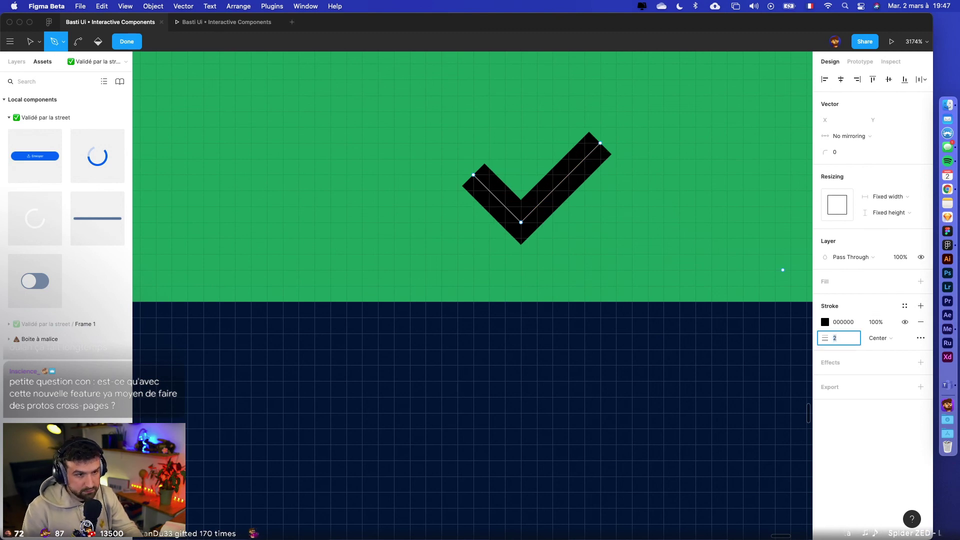
click(905, 305)
click(863, 367)
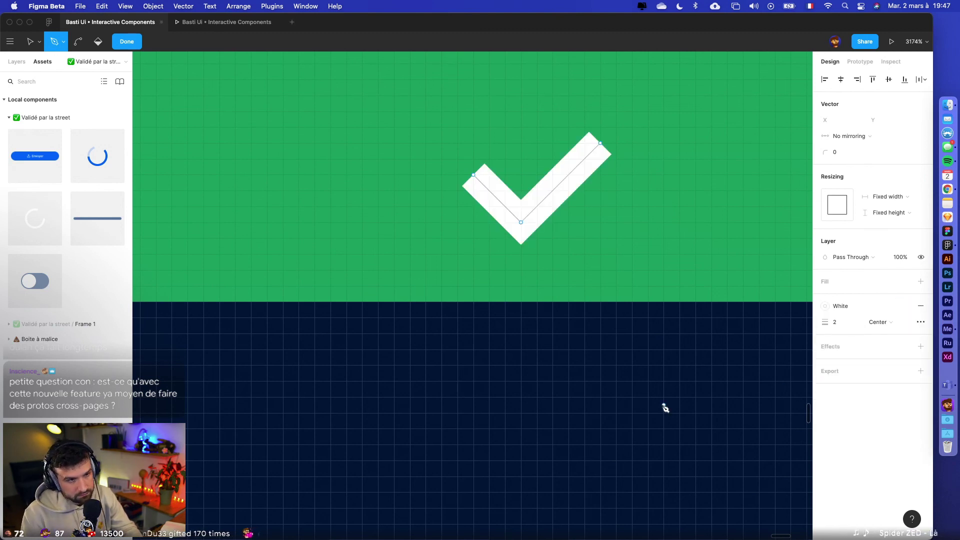
scroll(664, 405, down, 5)
key(Escape)
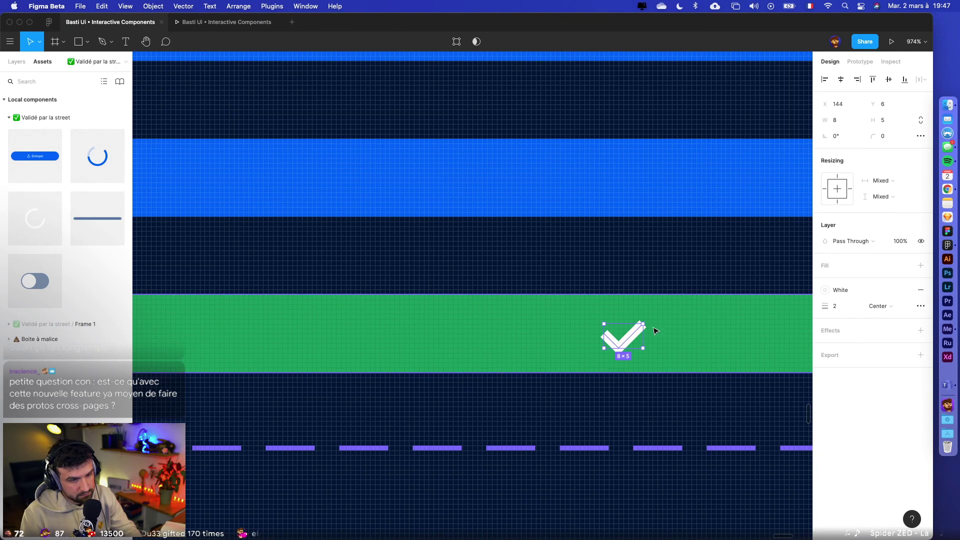
- Move the check mark slightly up to Y 5 within Variant4's green bar
click(690, 328)
key(super+z)
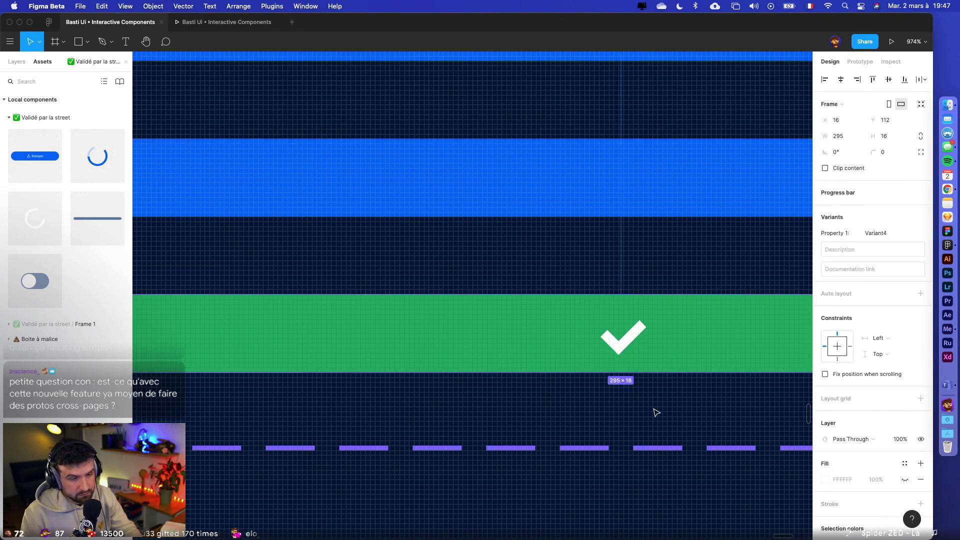
click(657, 406)
click(636, 334)
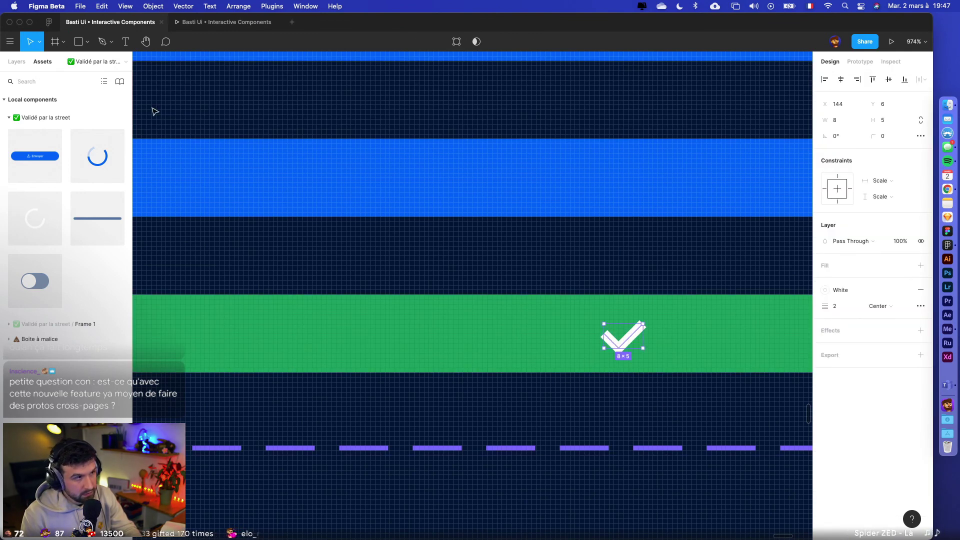
click(14, 67)
drag(631, 335, 636, 329)
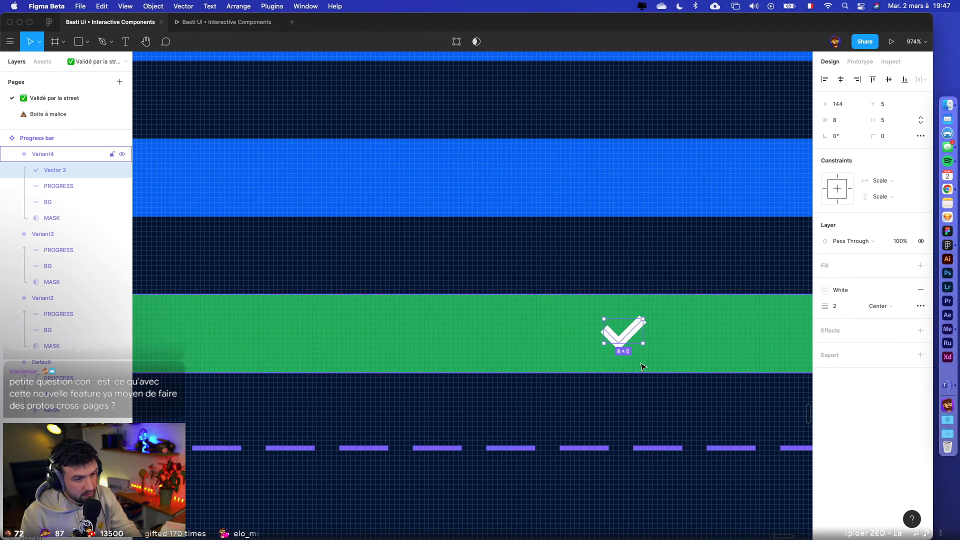
- Align the check mark to the vertical center of Variant4's green bar
scroll(641, 365, down, 5)
click(643, 393)
scroll(605, 386, right, 2)
super+click(569, 354)
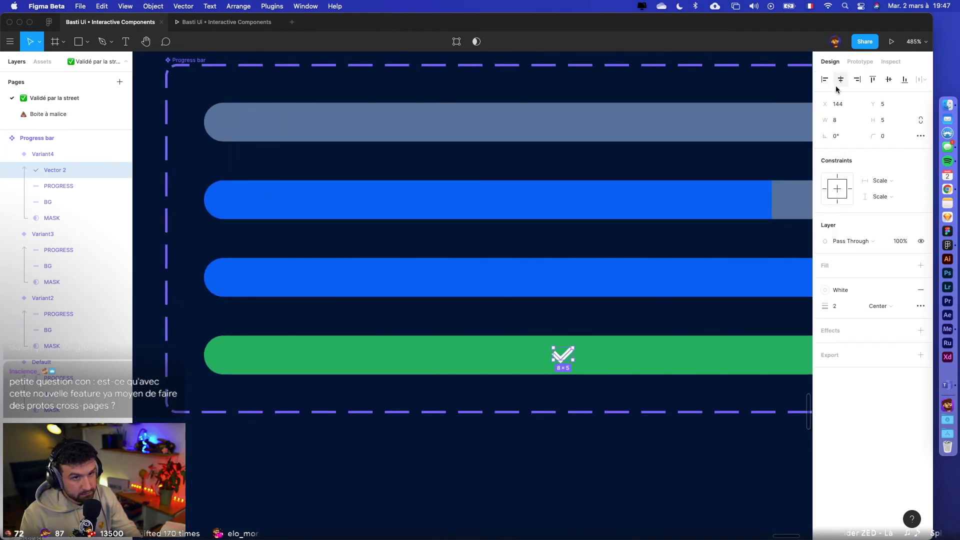
click(889, 80)
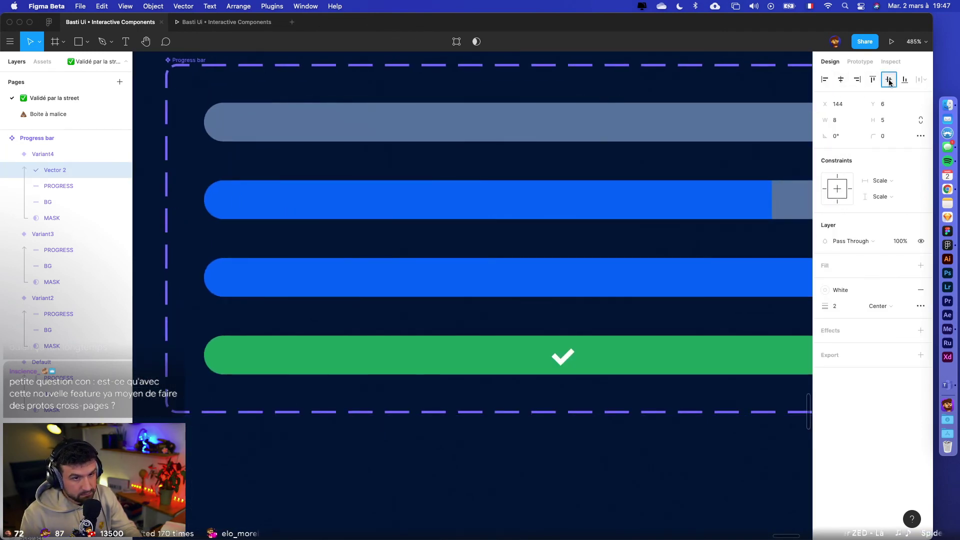
- Nudge the check mark up to Y 5 in Variant4 and rename its layer Check
key(Up)
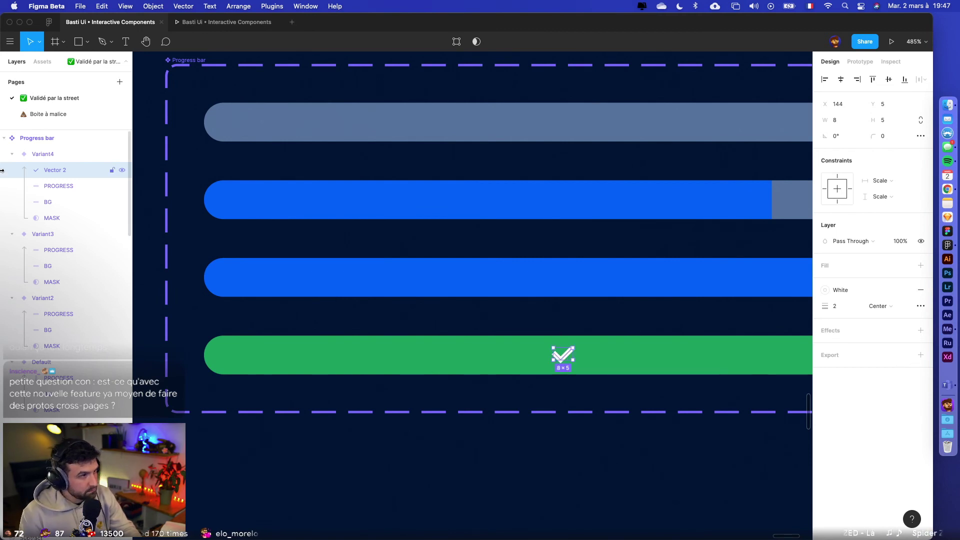
double_click(58, 170)
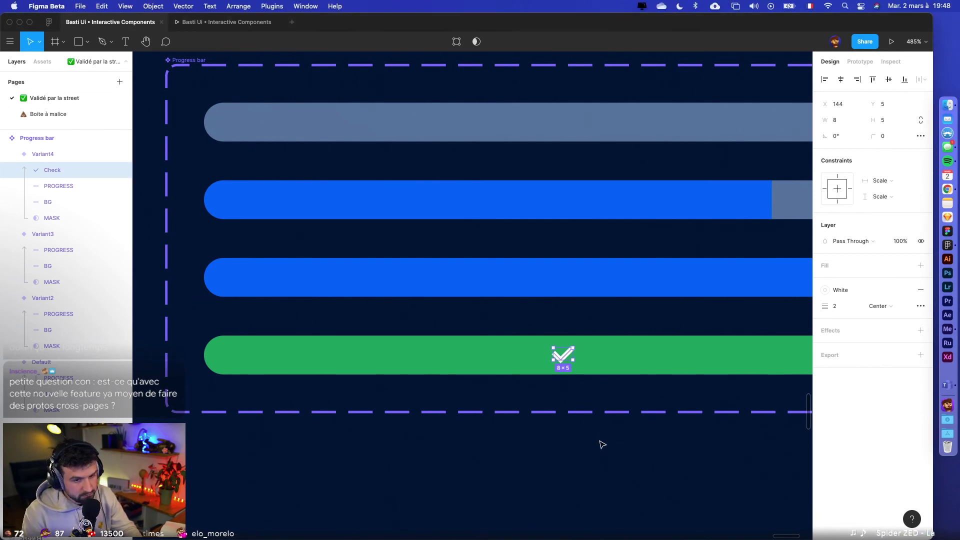
click(605, 460)
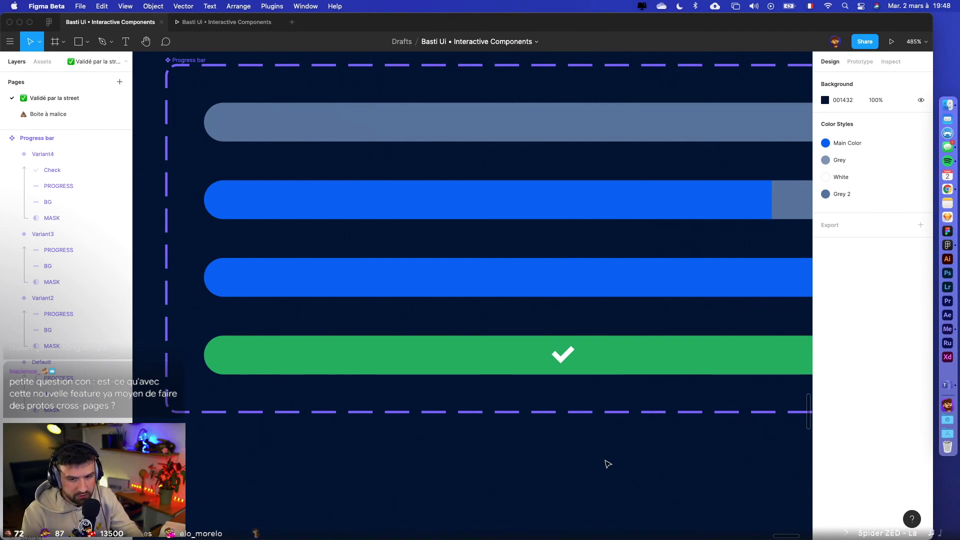
- Copy the Check layer from Variant4 and paste it into Variant3
click(566, 353)
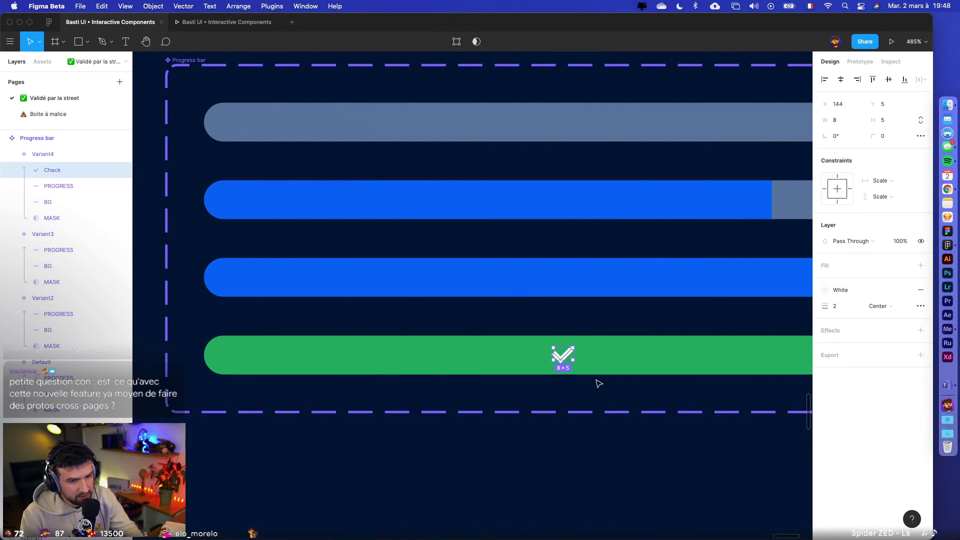
click(579, 288)
key(super+v)
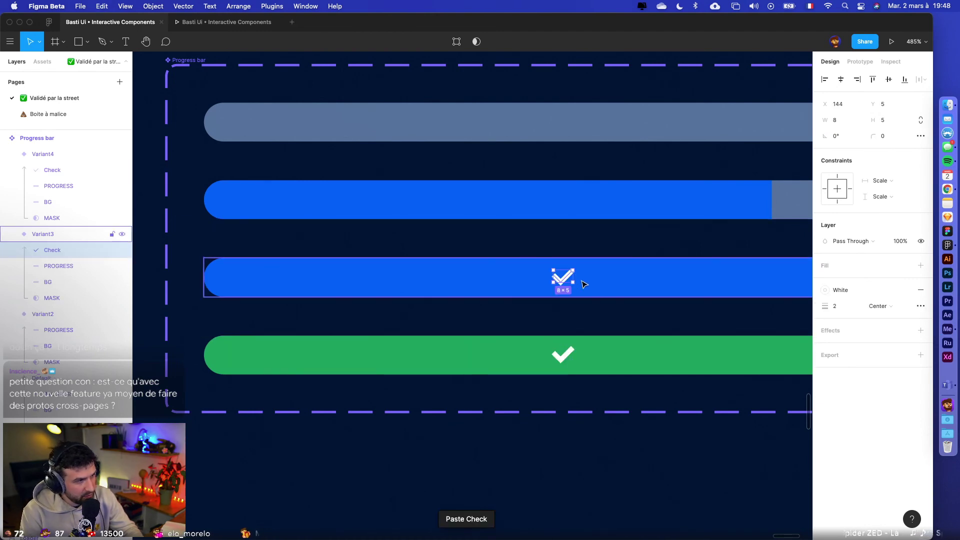
- Move Variant3's check mark straight down below the blue bar to Y 17 and set its opacity to 0%
scroll(584, 287, up, 6)
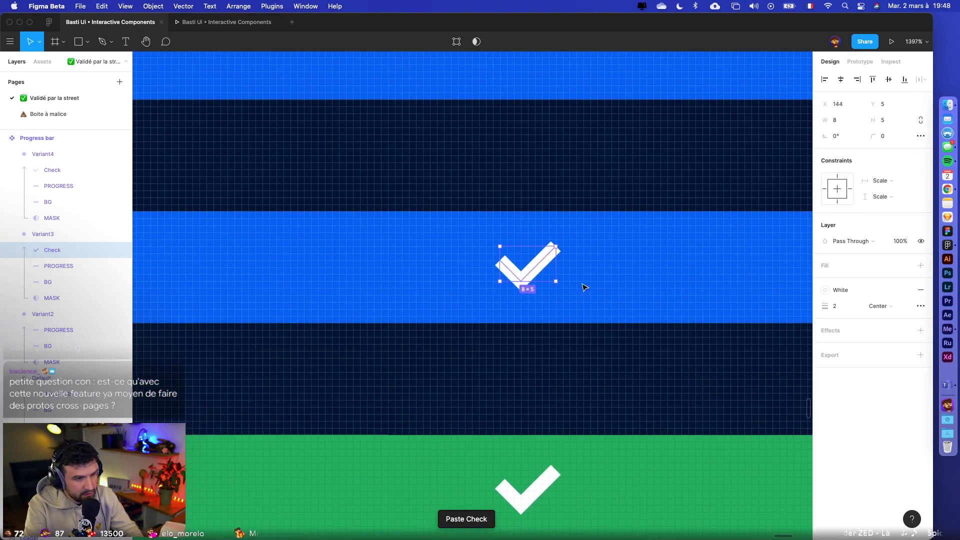
key(Down)
key(Down)
key(Down)
key(Down)
key(Down)
key(Down)
key(Down)
key(Down)
key(Down)
key(Down)
key(Down)
key(Down)
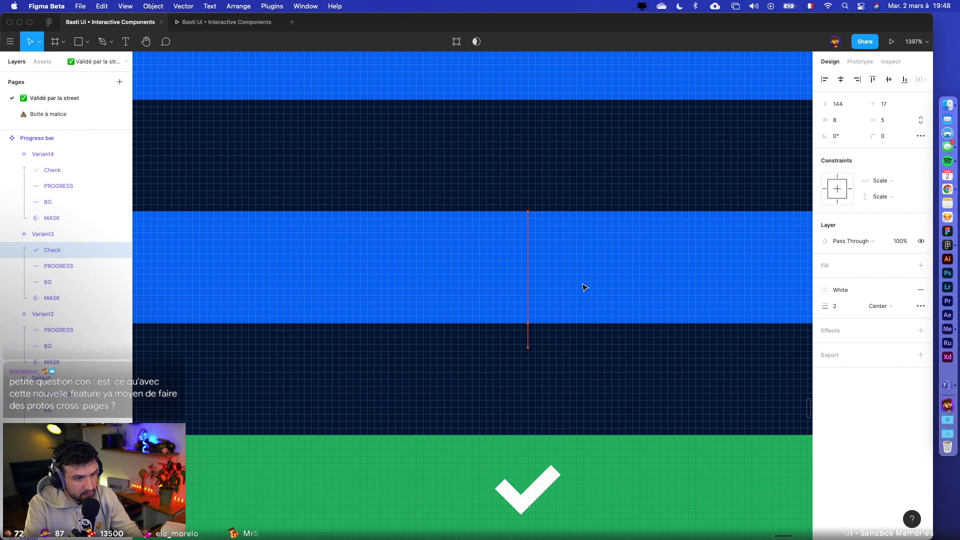
scroll(585, 286, down, 3)
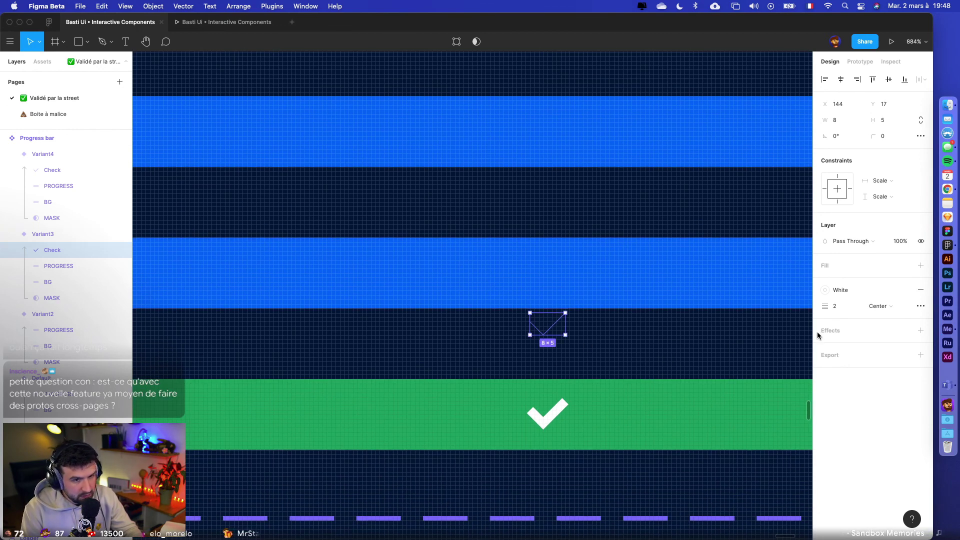
click(908, 242)
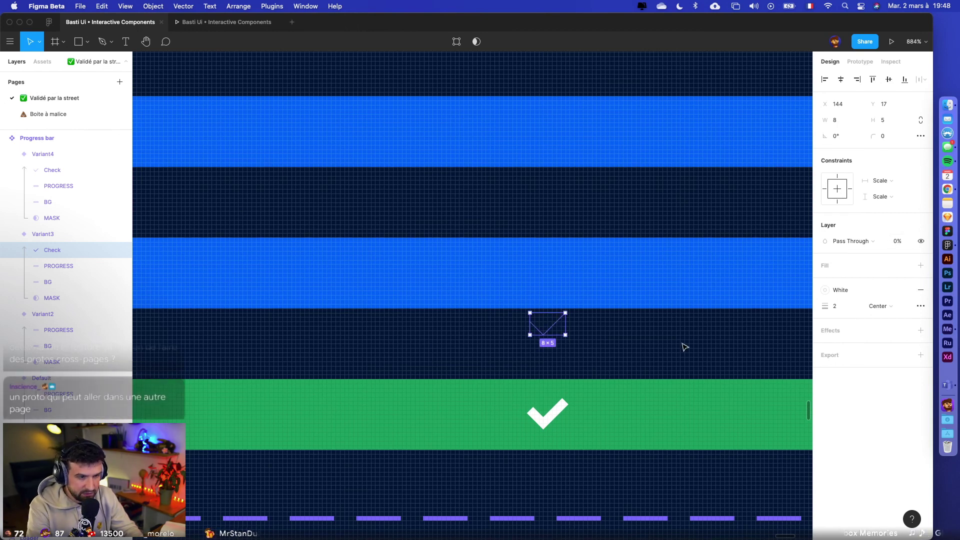
- Detach the Green 2 style from Variant4's PROGRESS layer and brighten its fill to a vivid green, about 00FF6C
scroll(684, 343, down, 5)
click(687, 375)
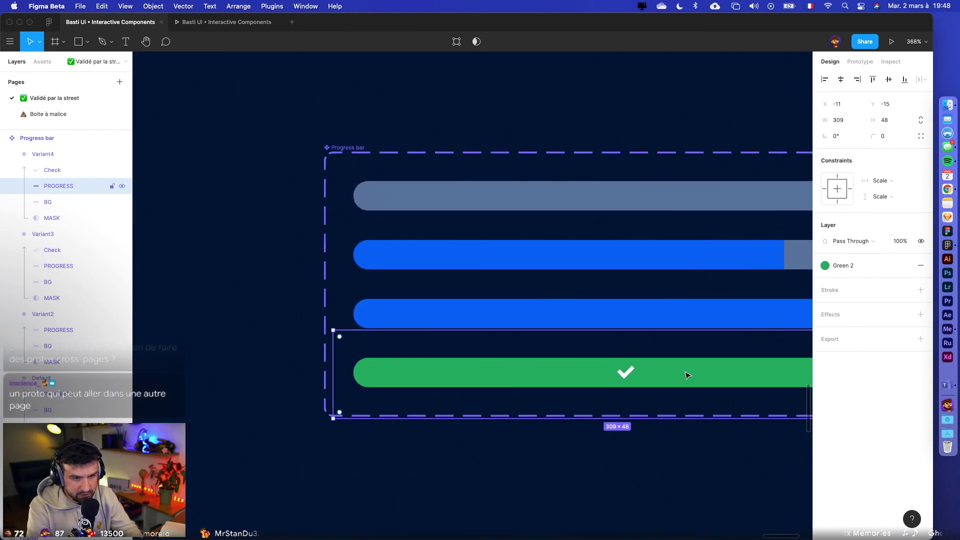
click(904, 265)
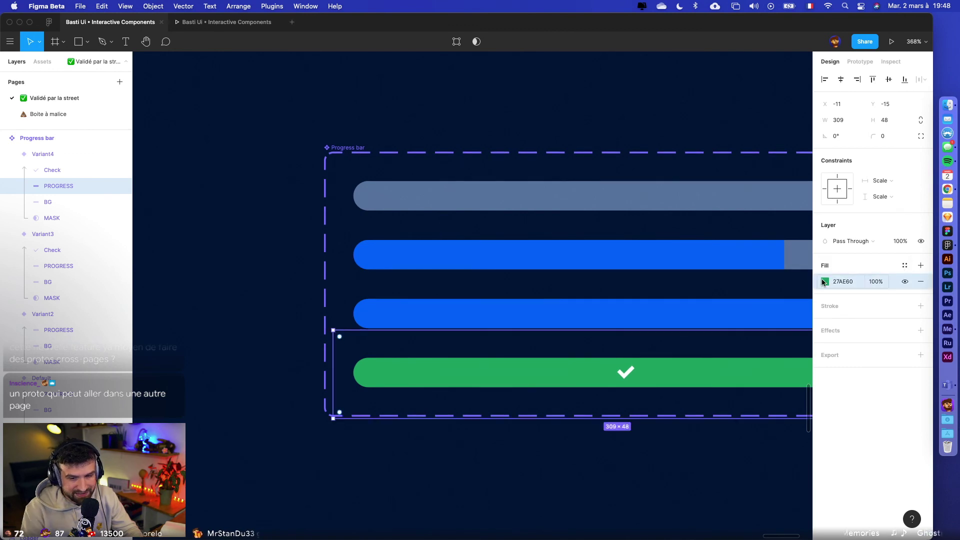
click(824, 282)
click(796, 313)
drag(796, 314, 814, 287)
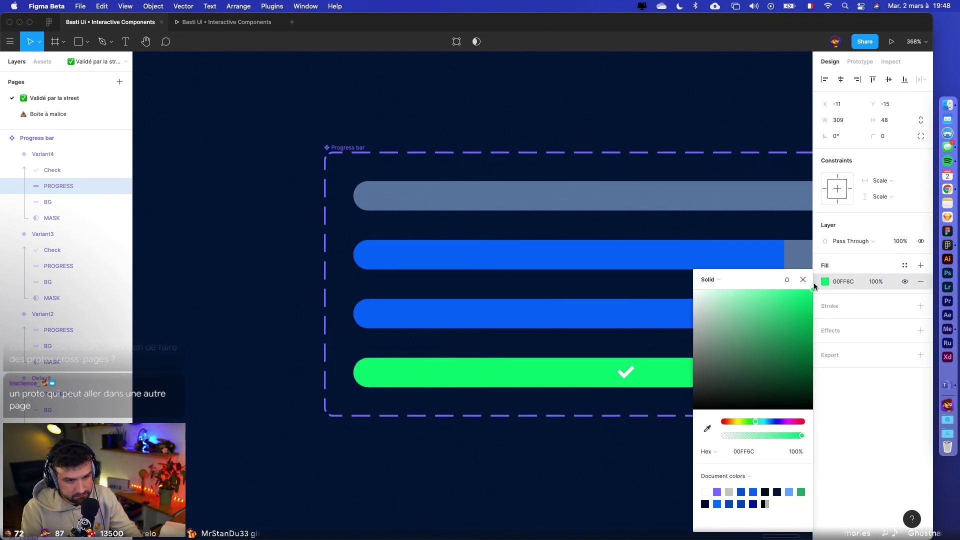
click(660, 456)
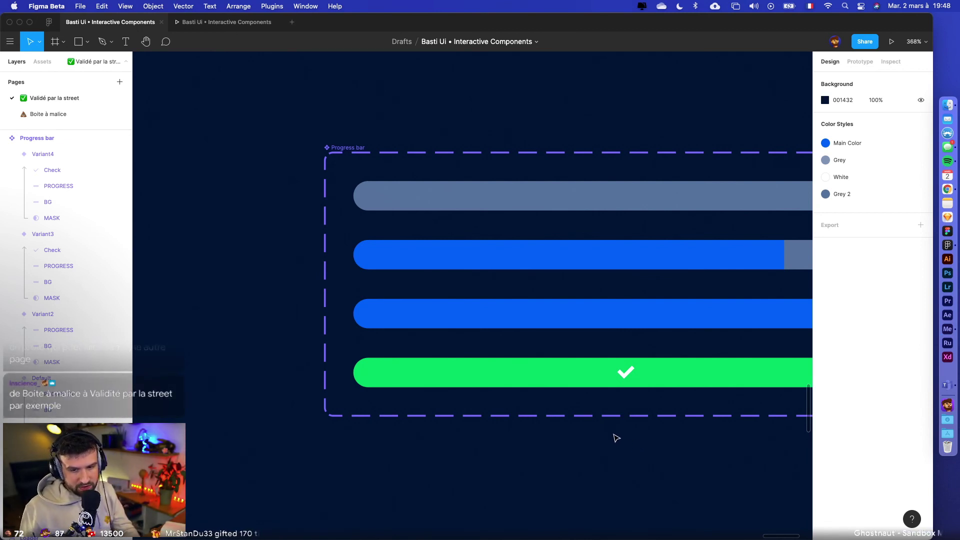
- Inspect the delay interaction details of the Loader 2 instance in the iPhone 1 frame
scroll(619, 437, down, 5)
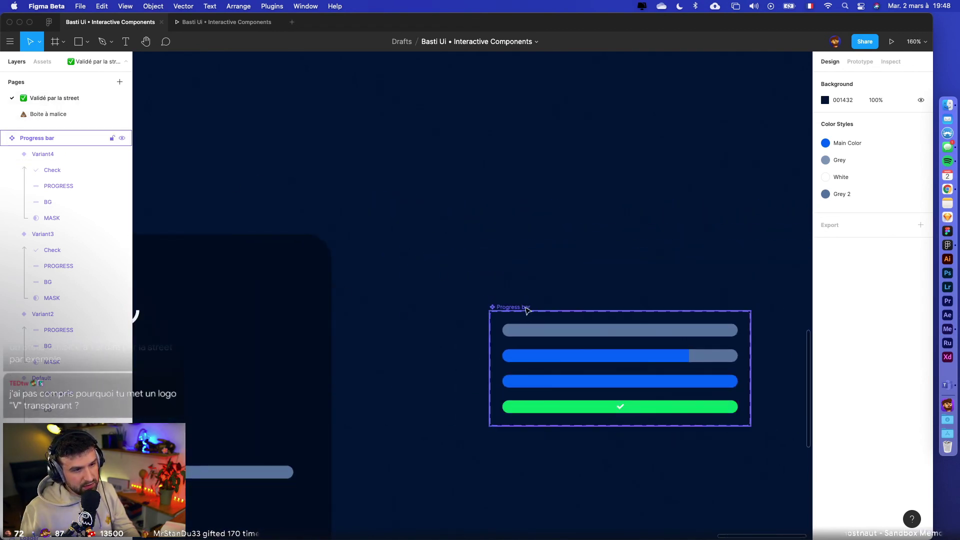
scroll(305, 297, down, 5)
click(280, 301)
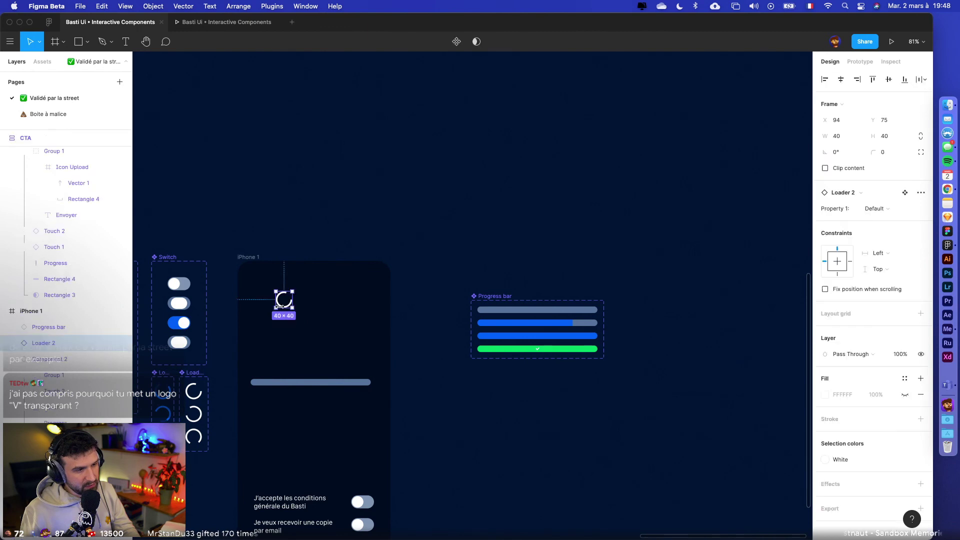
click(860, 62)
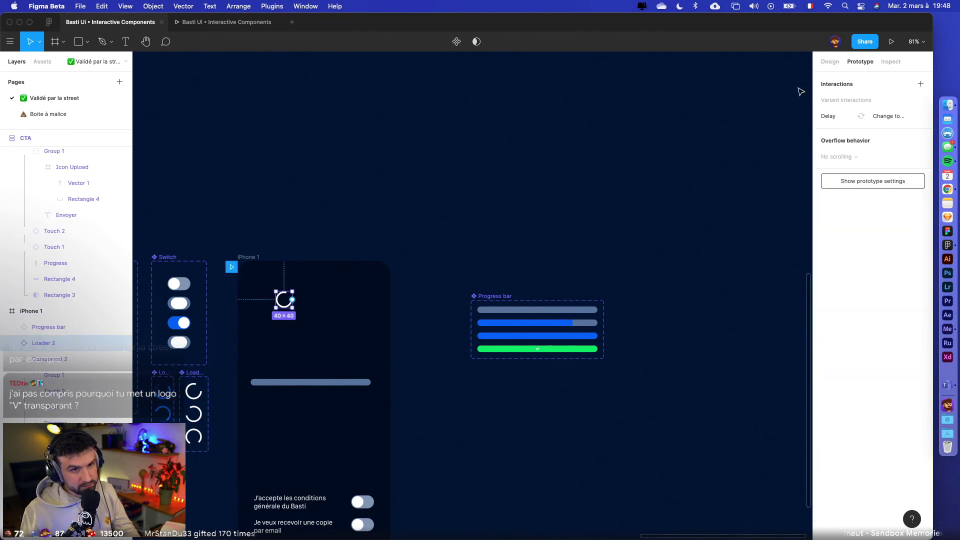
click(838, 119)
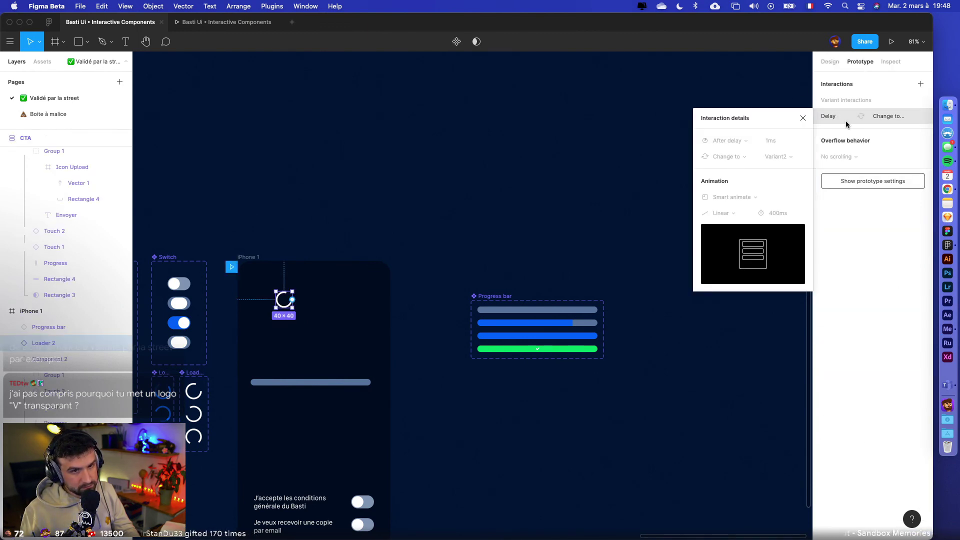
click(479, 220)
- Add a click interaction to the iPhone 1 frame and try to pick a destination for its Navigate to action
click(244, 262)
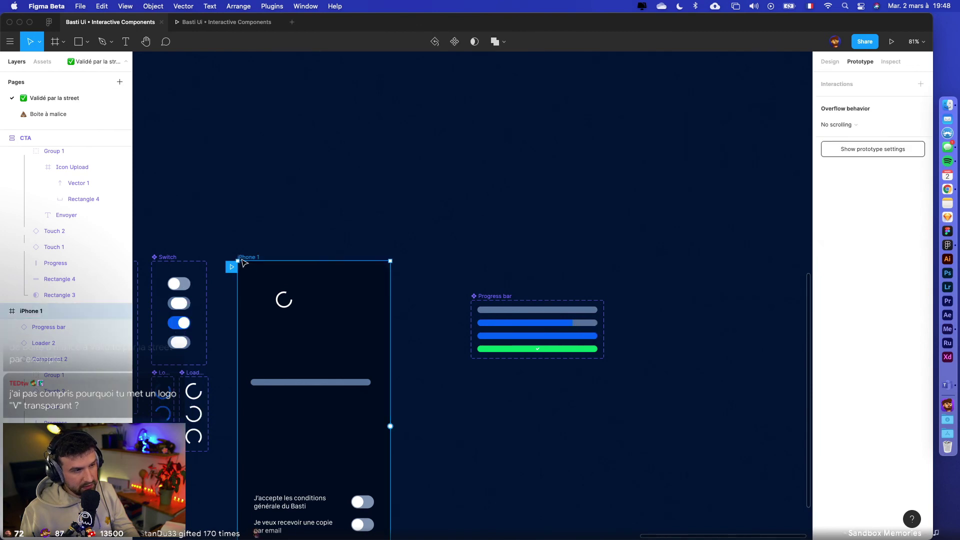
click(920, 83)
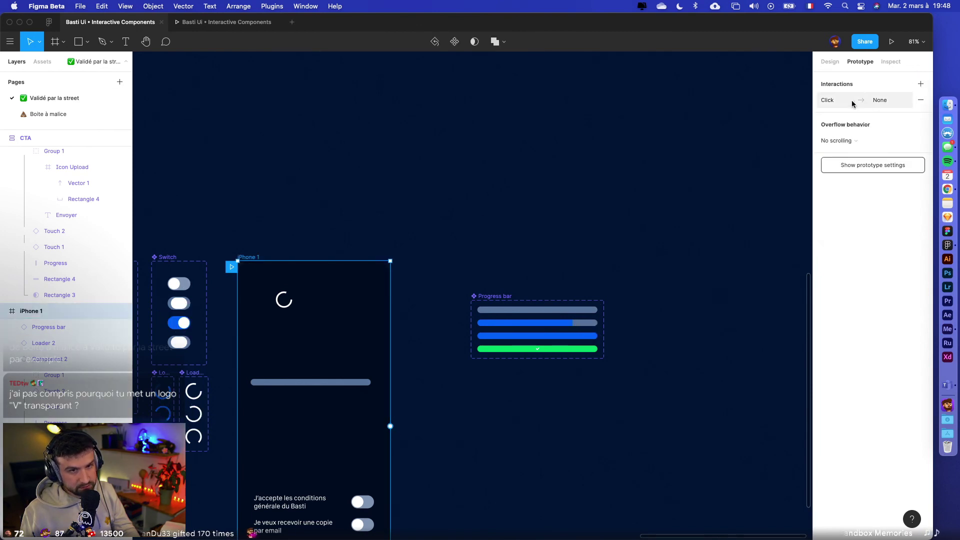
click(853, 100)
click(757, 138)
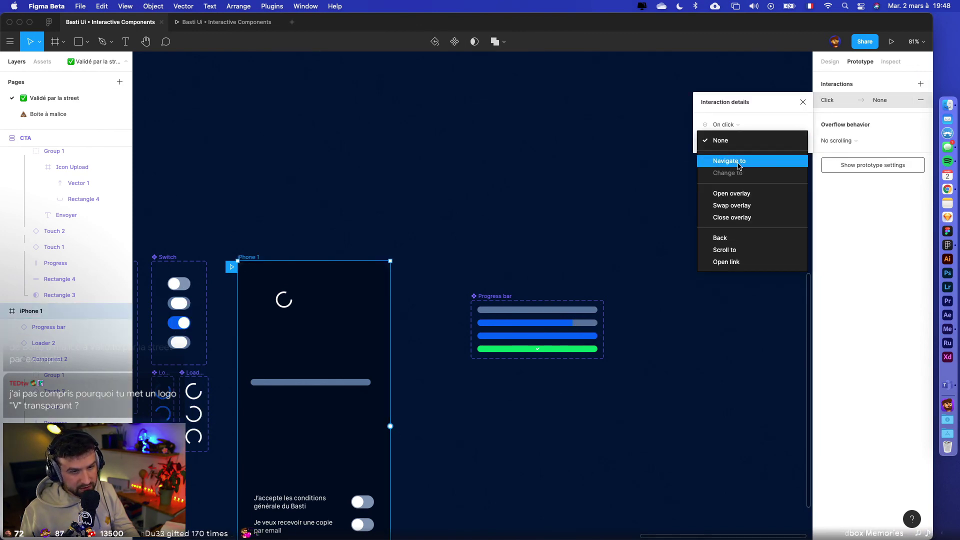
click(735, 160)
click(792, 141)
click(787, 141)
click(525, 193)
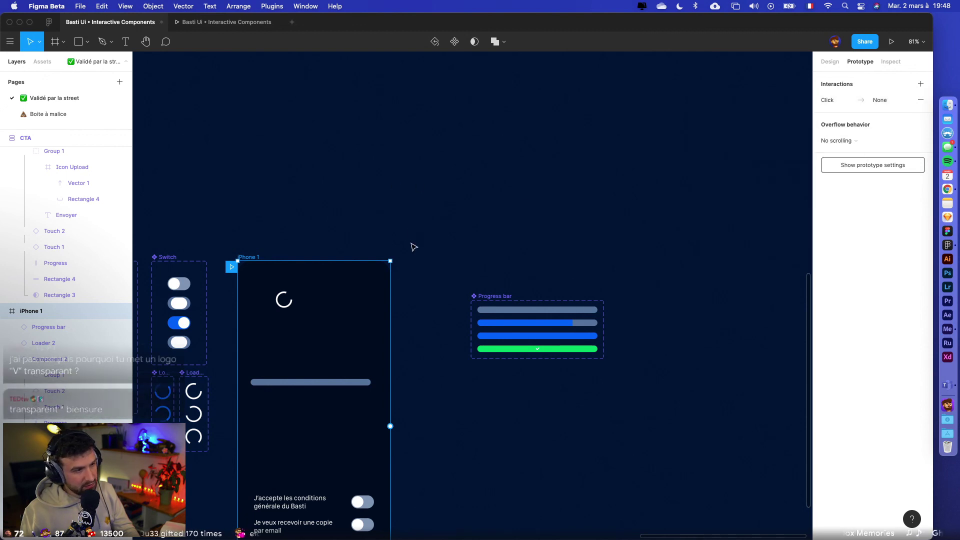
- Run the prototype to check the progress bar's green ending, and close the preview
click(405, 200)
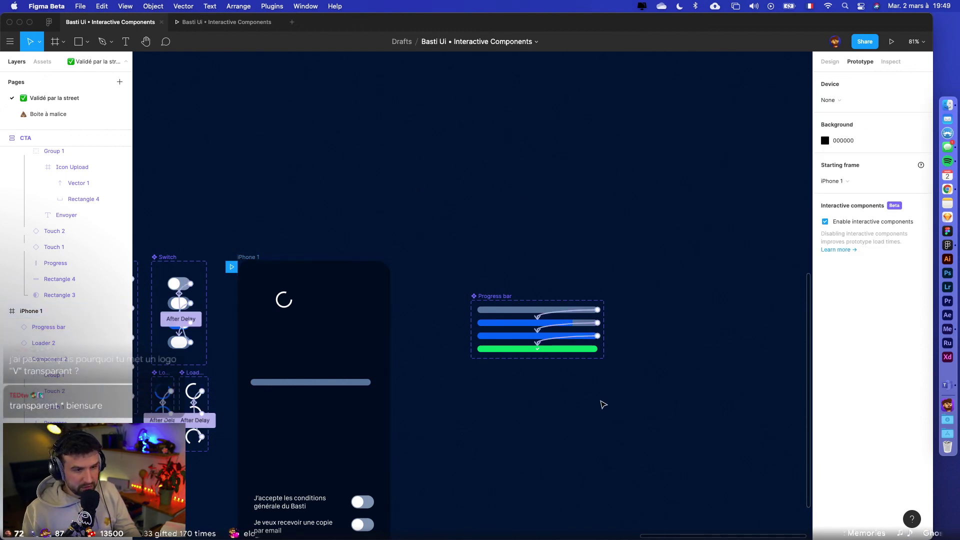
click(891, 41)
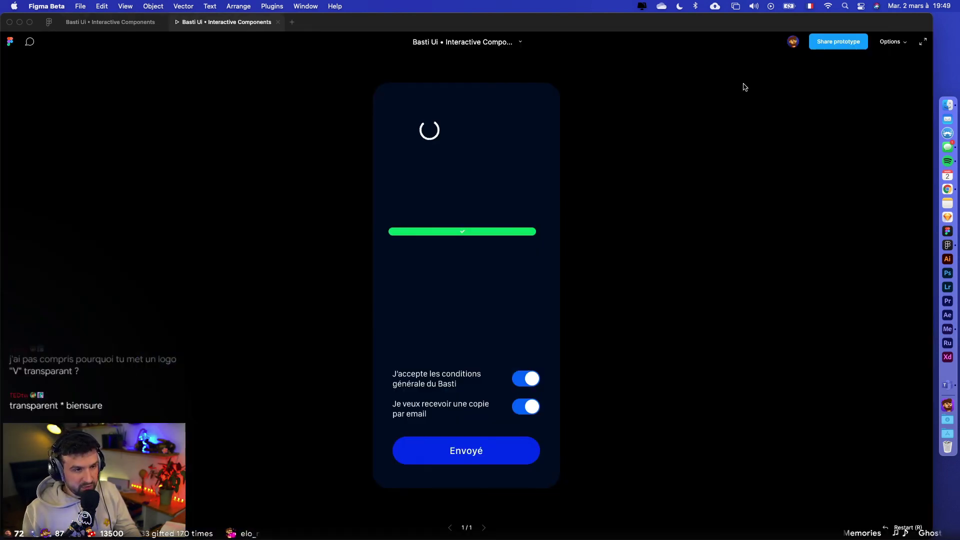
click(278, 22)
- Enlarge the check mark in Variant4's green bar from its center to about 14 × 9
scroll(600, 379, up, 10)
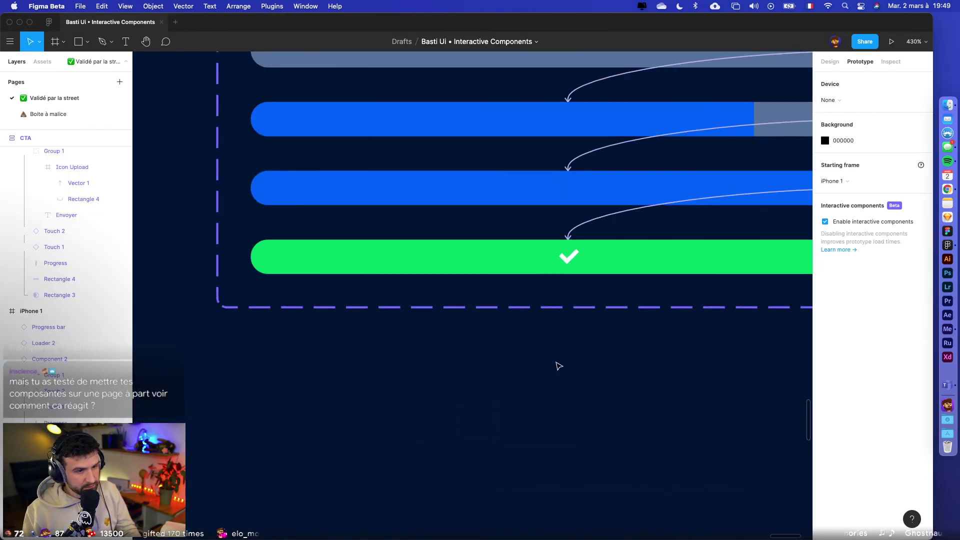
scroll(559, 367, up, 10)
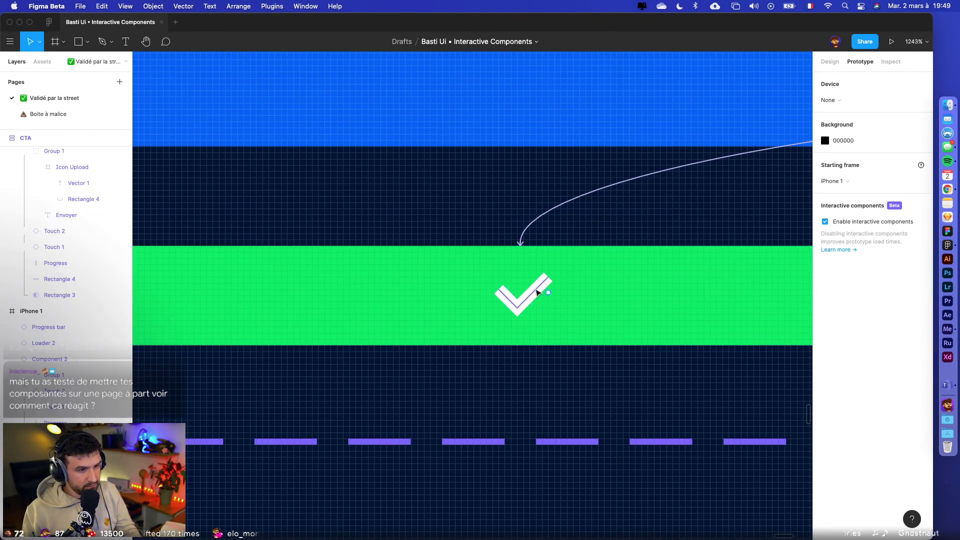
click(542, 290)
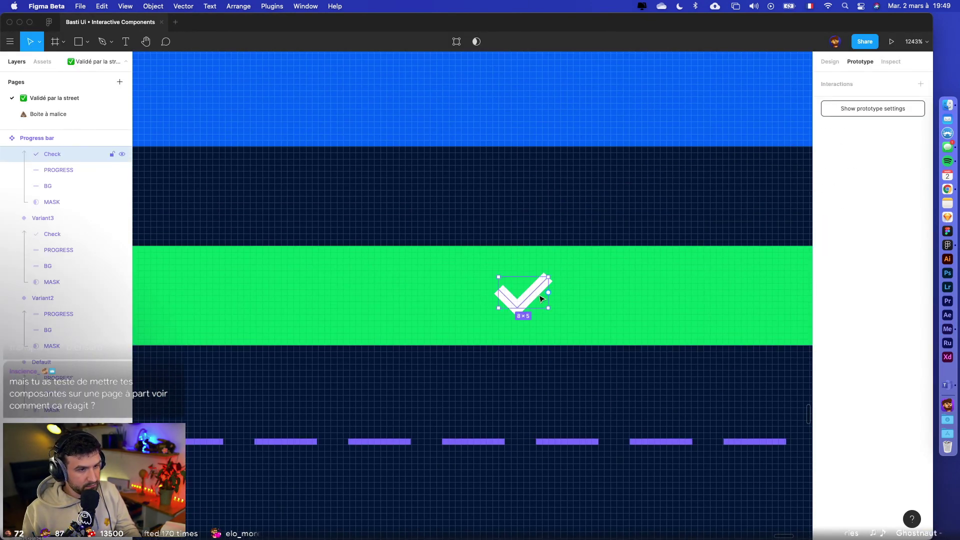
drag(550, 273, 559, 264)
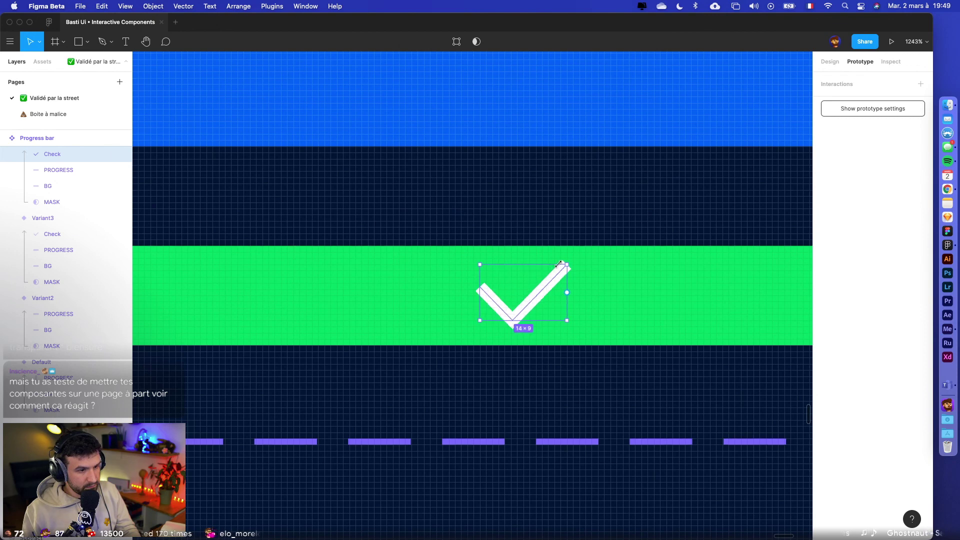
scroll(573, 458, down, 5)
click(617, 478)
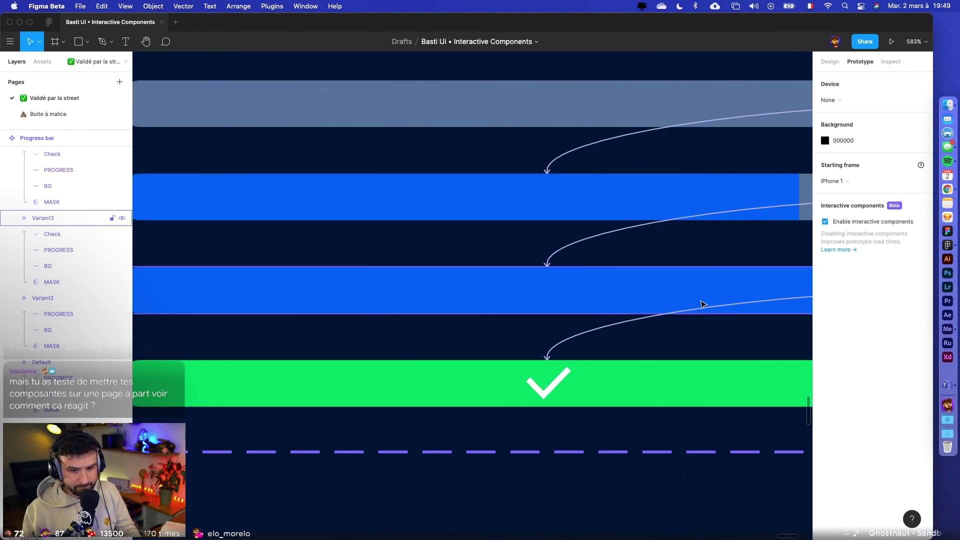
- Preview the prototype with the enlarged check mark and return to the design file
click(891, 42)
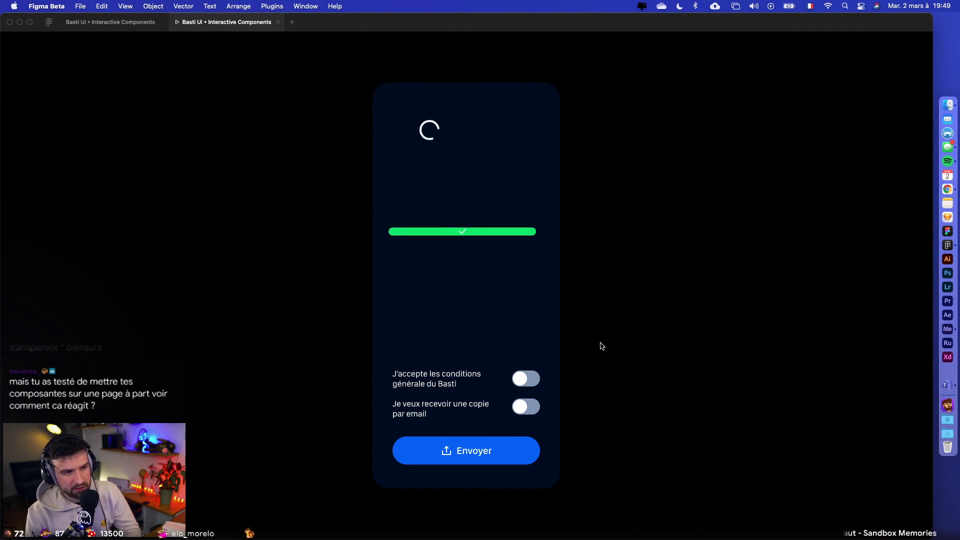
click(90, 22)
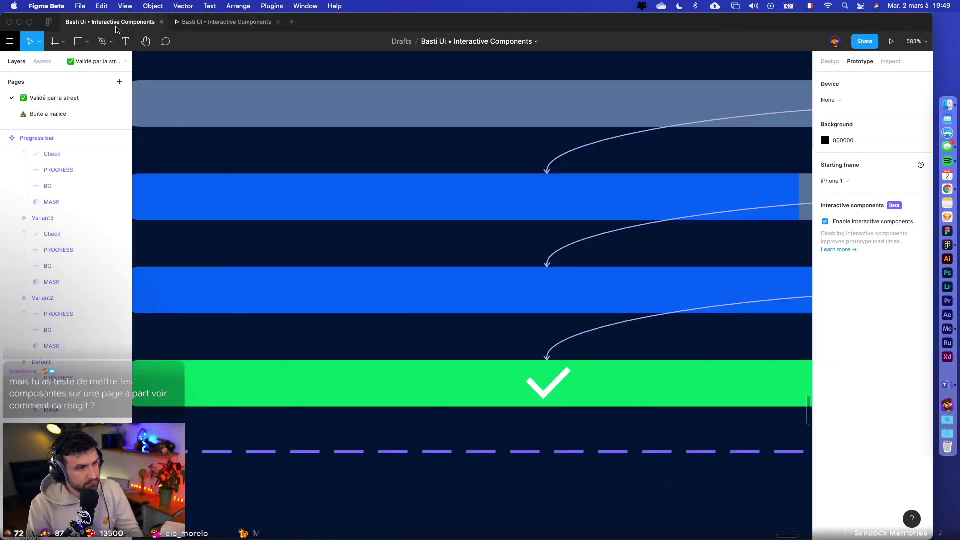
click(588, 475)
- Change the Smart animate duration of Variant3's after-delay interaction to Variant4
scroll(587, 472, down, 5)
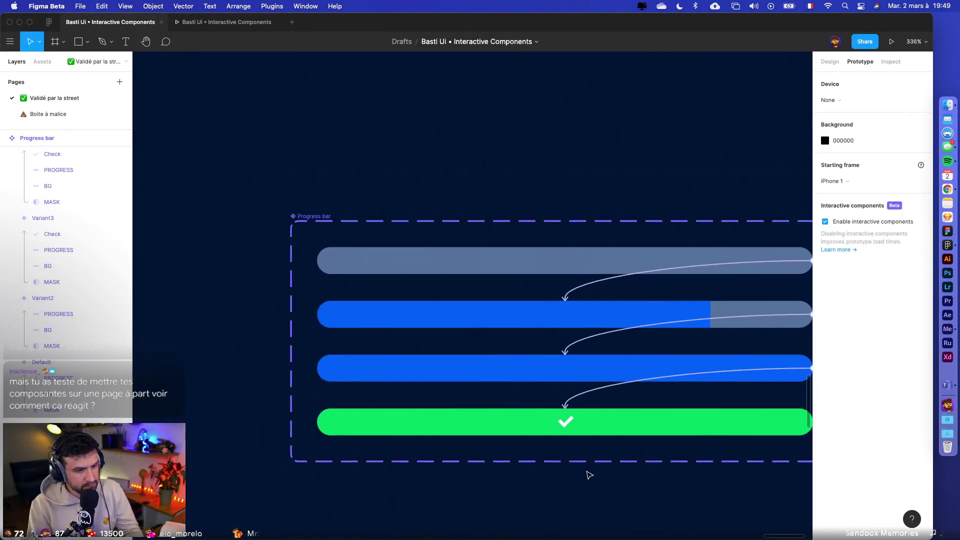
click(538, 368)
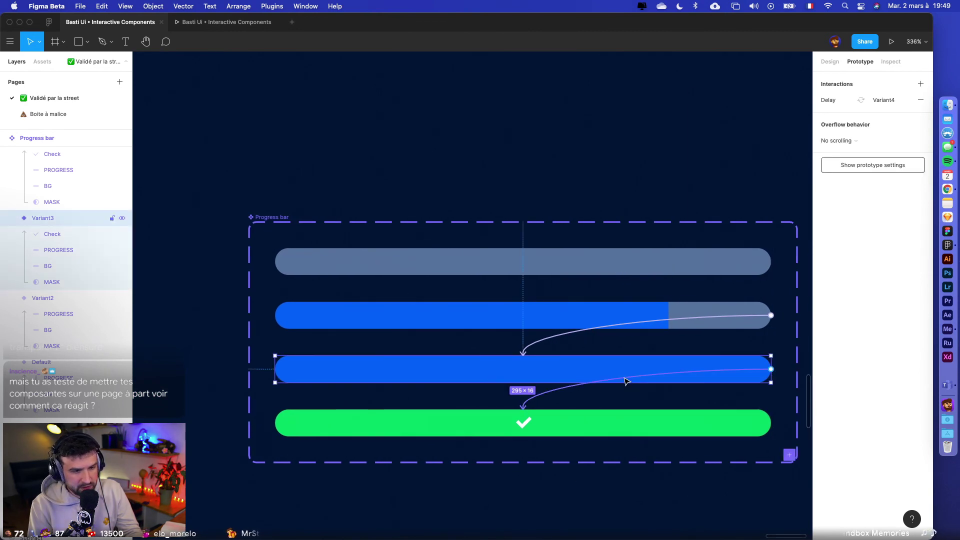
click(626, 378)
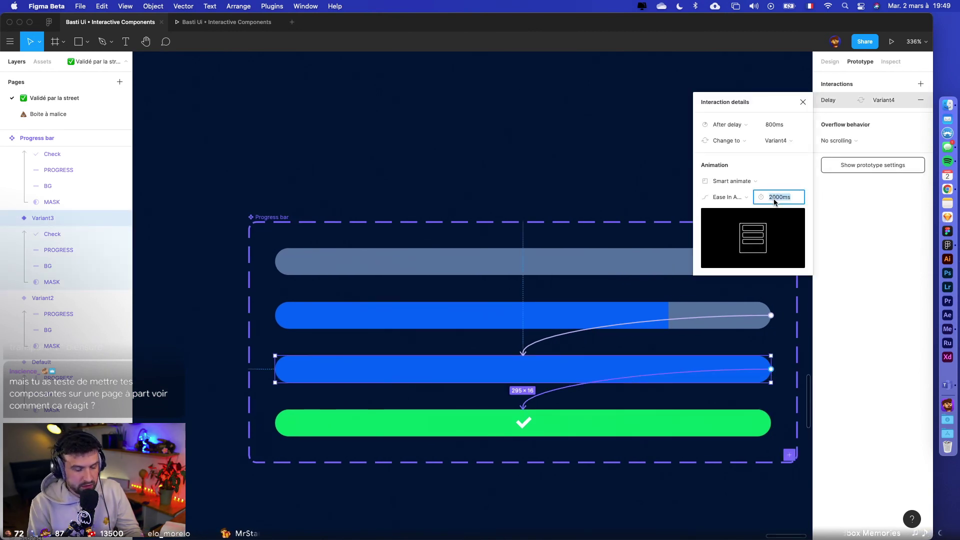
click(632, 495)
- Replay the prototype to check the timing of the change to the green completed bar, and return to the design file
click(891, 42)
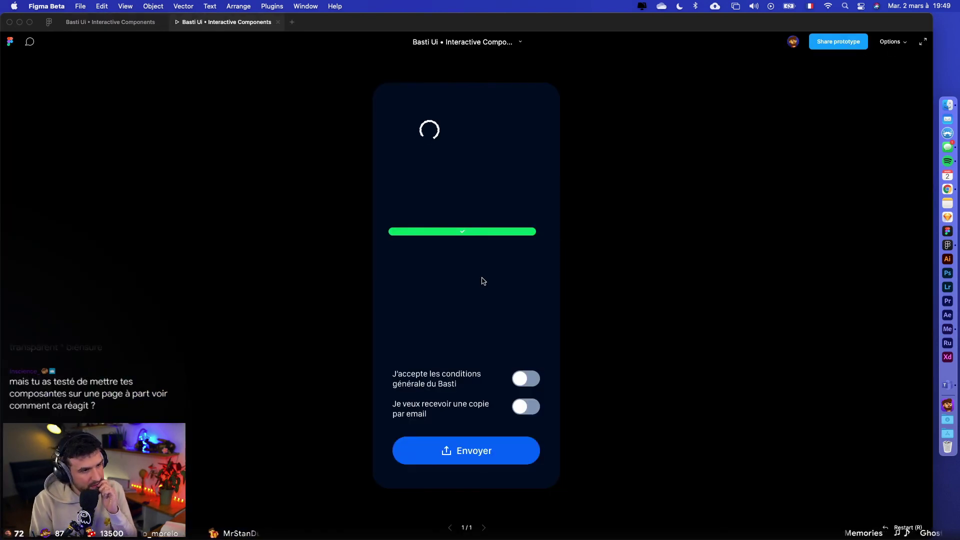
click(115, 22)
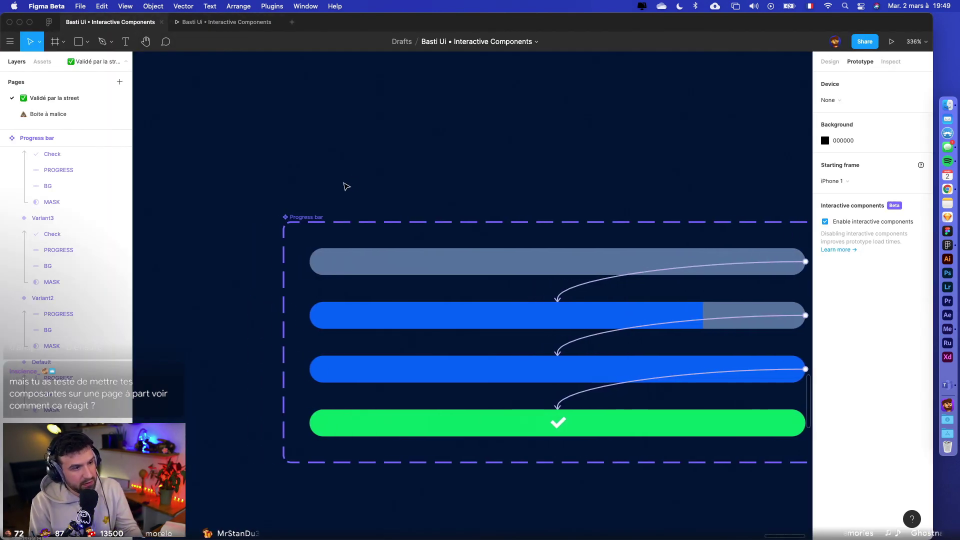
- Go to the Boite à malice page and place a Progress bar instance in Frame 1 below the Cookie row
key(Page_Down)
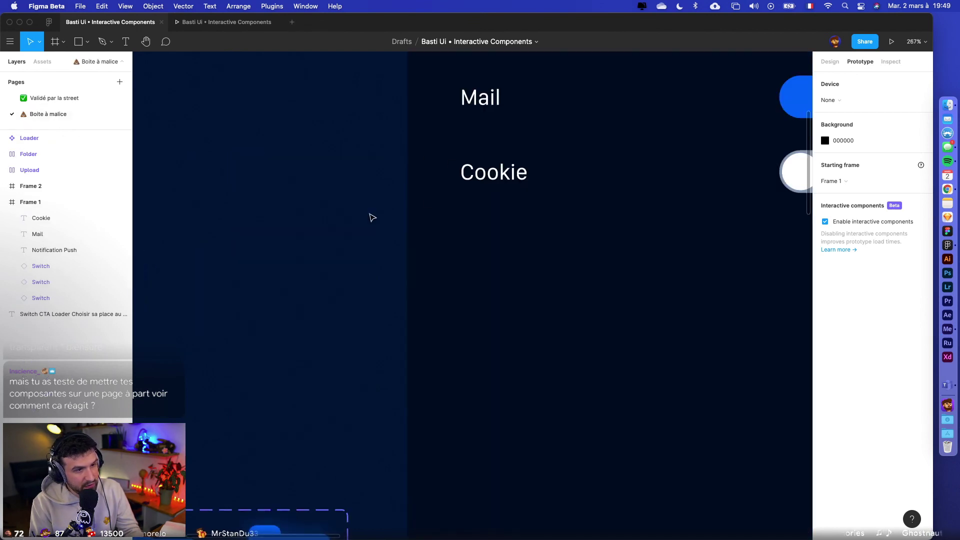
scroll(372, 218, down, 5)
click(43, 61)
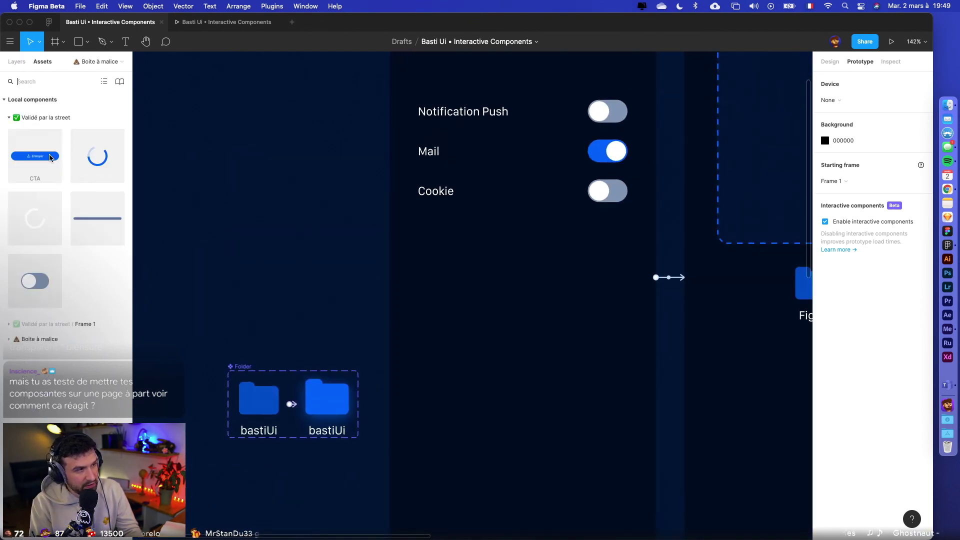
drag(98, 218, 546, 299)
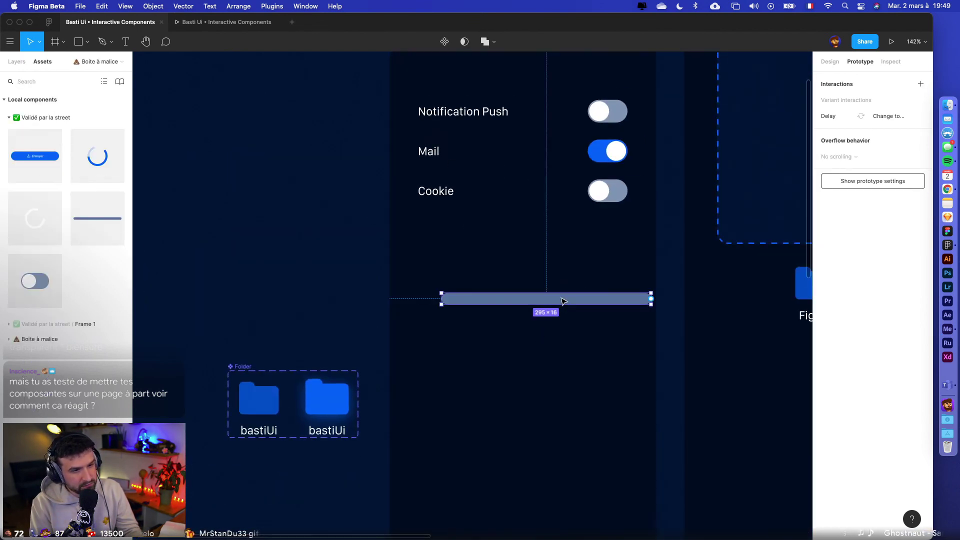
- Close the old prototype preview, play the prototype from Frame 1 of the Boite à malice page, and close that preview
click(891, 41)
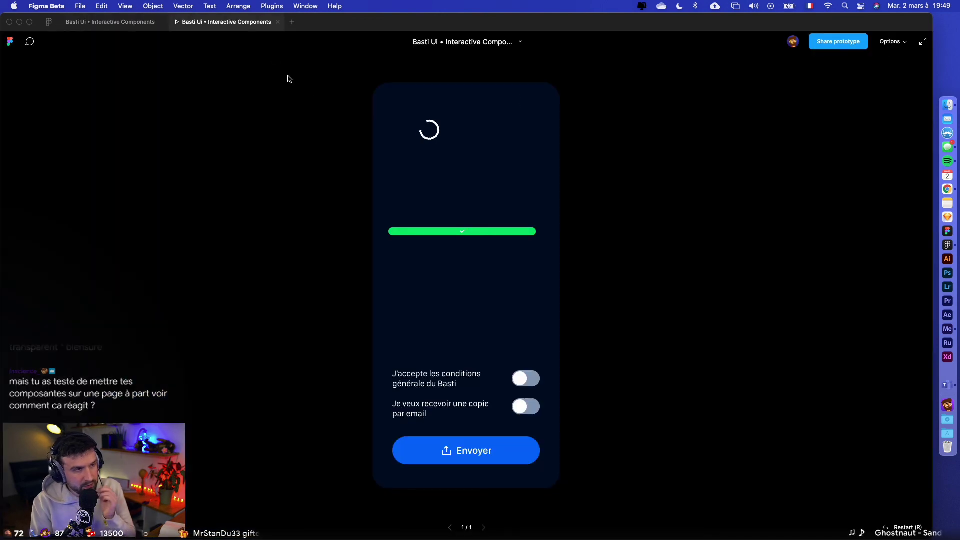
click(278, 22)
scroll(497, 210, up, 4)
click(401, 118)
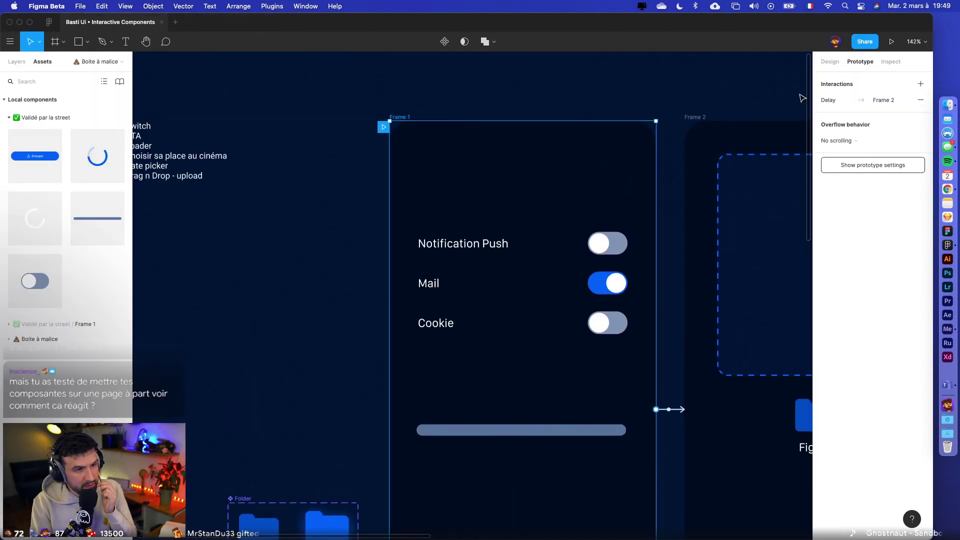
click(885, 46)
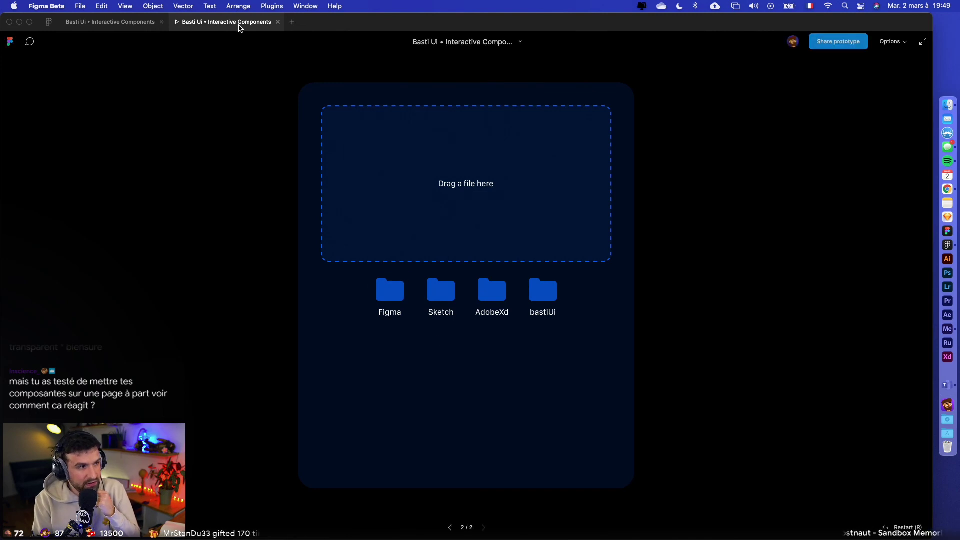
click(278, 22)
- Go back to the Validé par la street page, replay the iPhone 1 prototype, and return to the design file
click(16, 62)
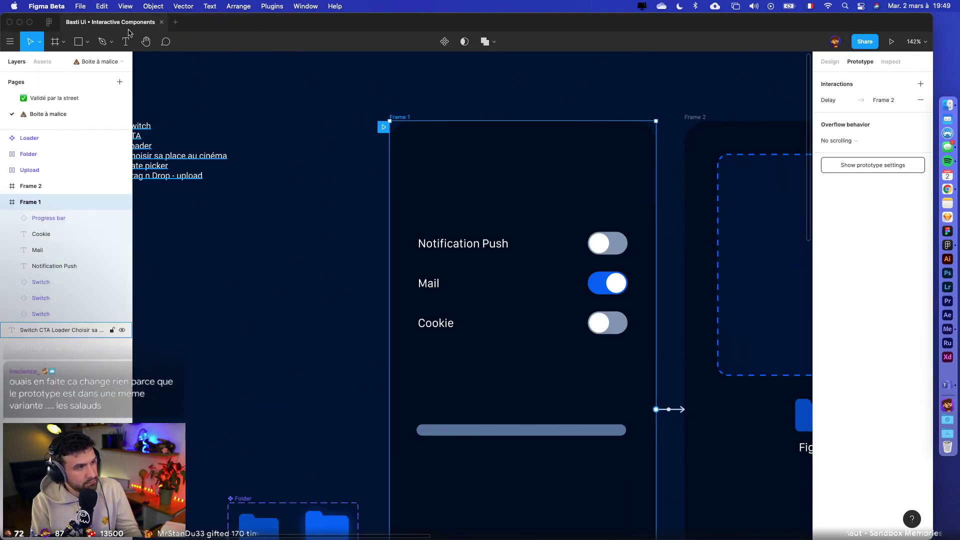
click(54, 98)
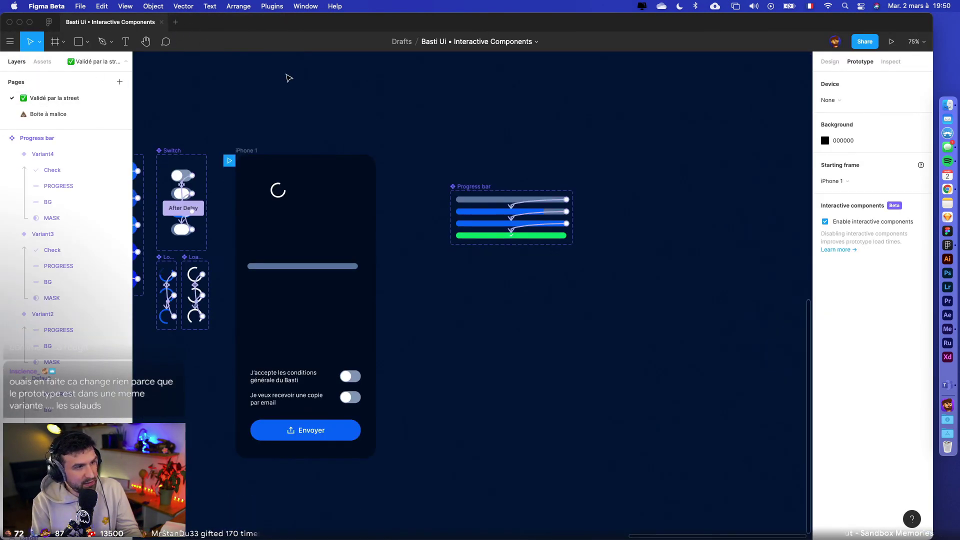
click(891, 41)
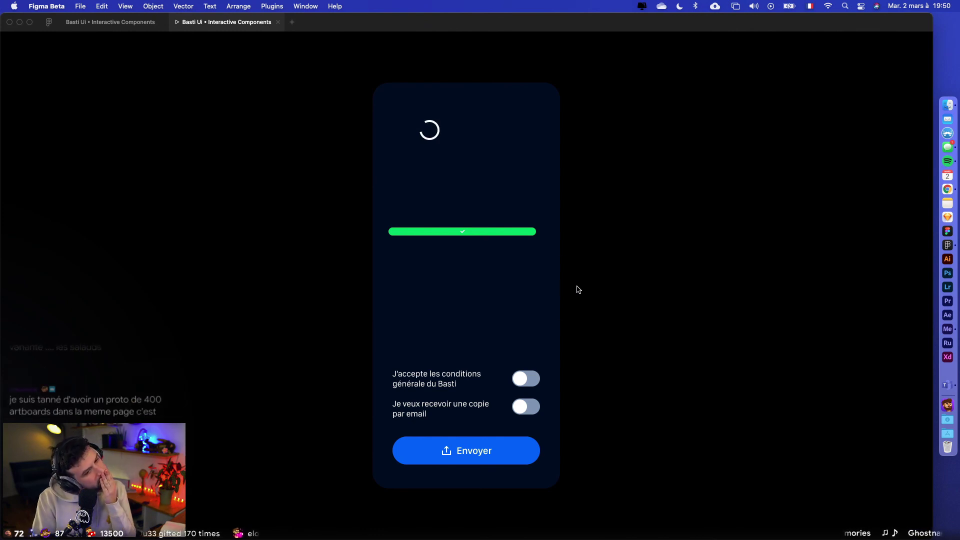
click(107, 22)
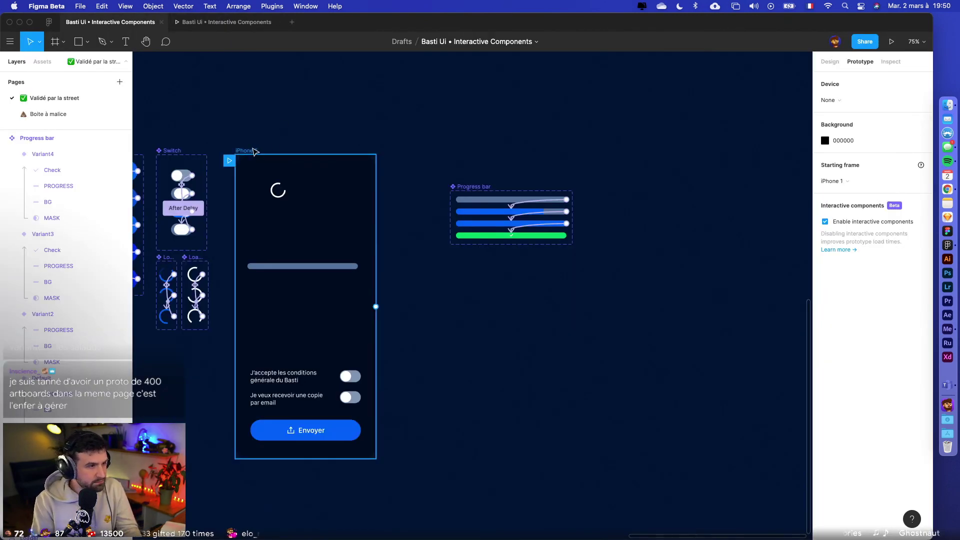
- Move the Progress bar component set directly above the CTA component set, aligned with its edges
click(372, 193)
click(453, 184)
drag(454, 182, 138, 79)
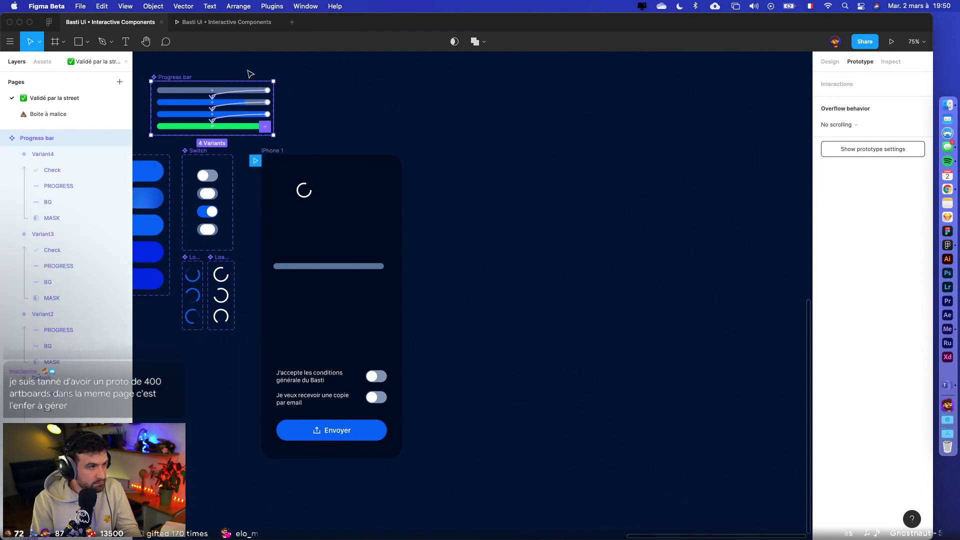
scroll(418, 108, left, 10)
drag(406, 103, 301, 109)
click(555, 149)
drag(554, 151, 408, 143)
- Widen the iPhone 1 frame to about 946 px
click(472, 208)
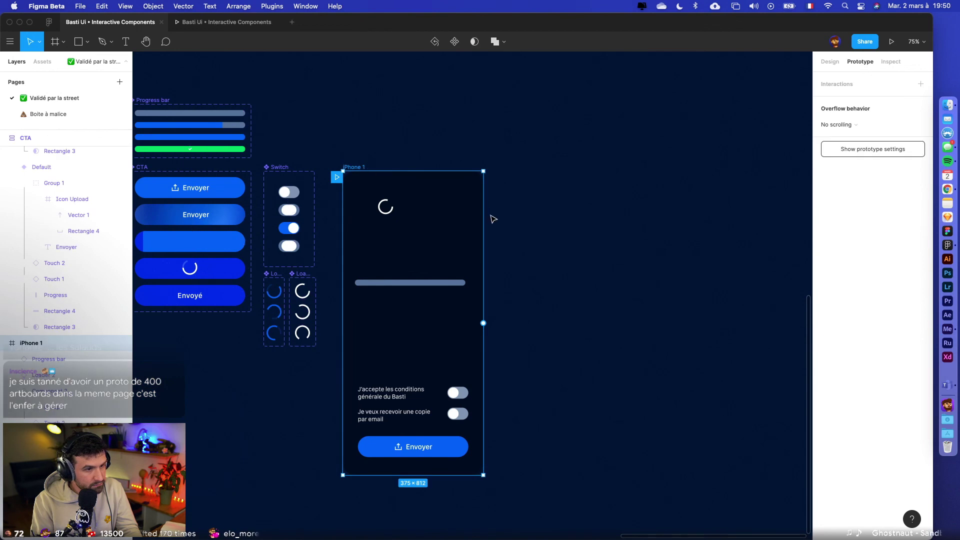
drag(485, 214, 700, 214)
click(491, 482)
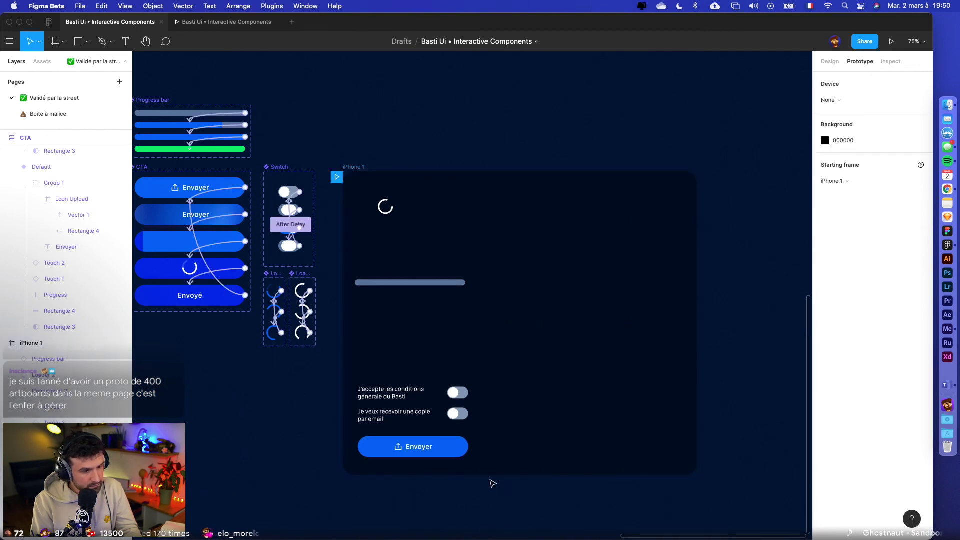
scroll(376, 428, right, 3)
- Move the consent rows, Envoyer button, progress bar and loader to the horizontal middle of the widened frame
click(377, 429)
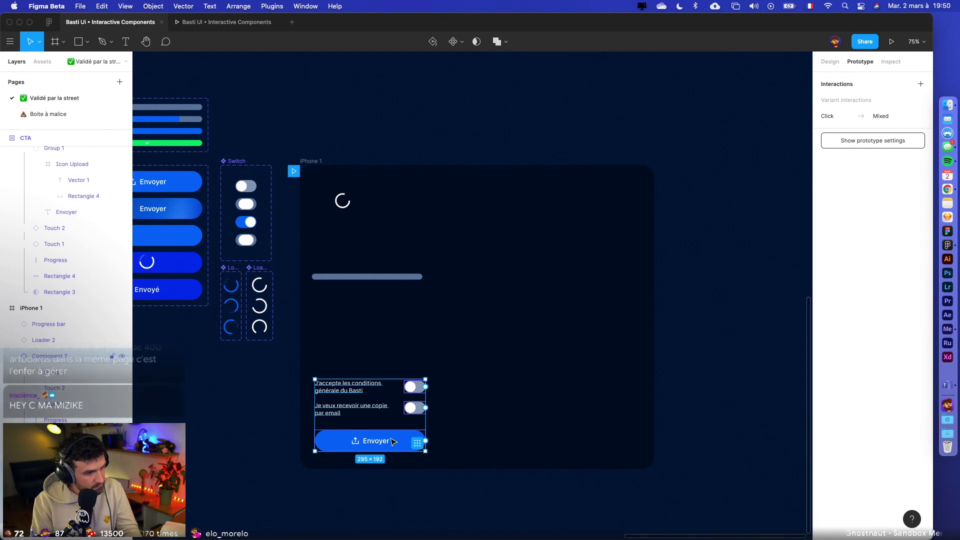
drag(420, 390, 479, 424)
click(439, 405)
click(384, 356)
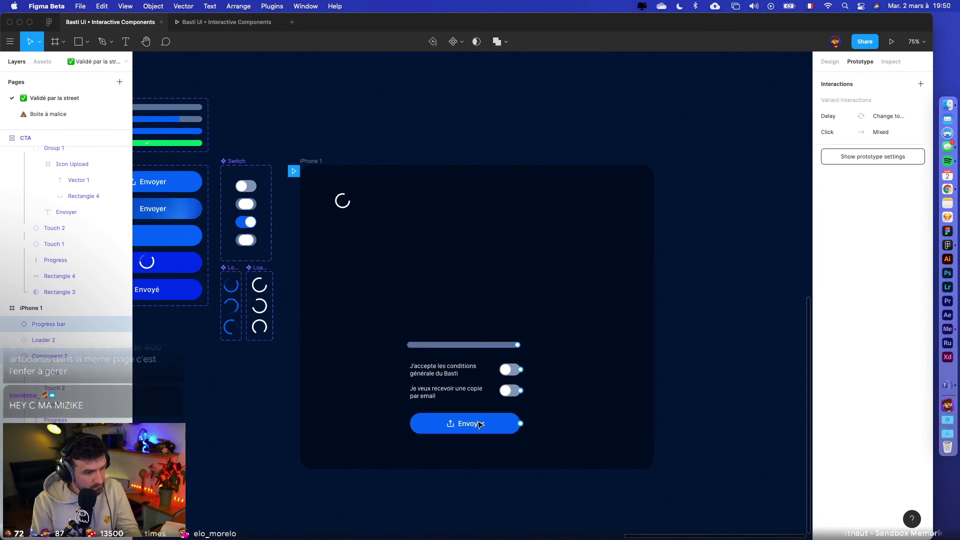
click(338, 200)
drag(336, 200, 461, 279)
click(559, 265)
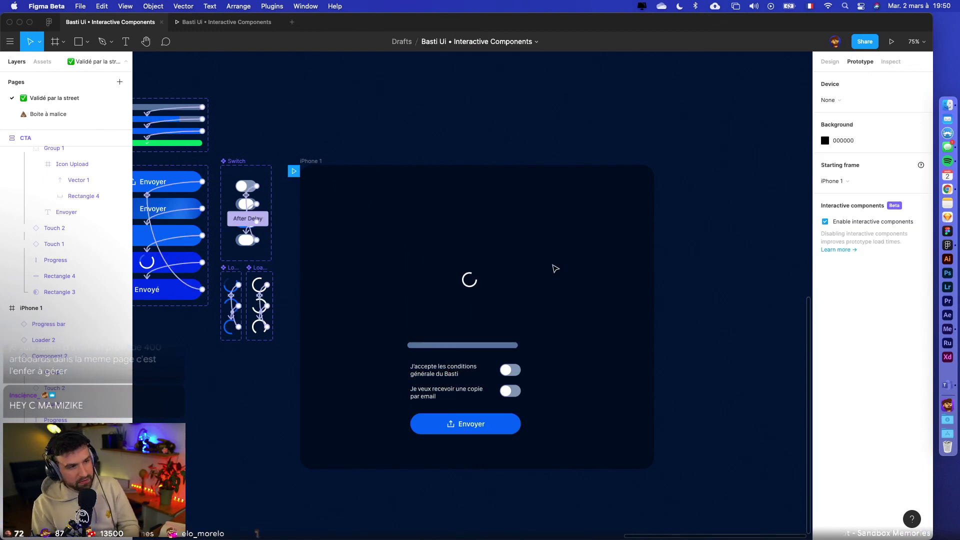
- Draw a rectangle of about 547 × 420 on the empty canvas to the right of the iPhone 1 frame
scroll(555, 268, right, 2)
scroll(550, 273, down, 5)
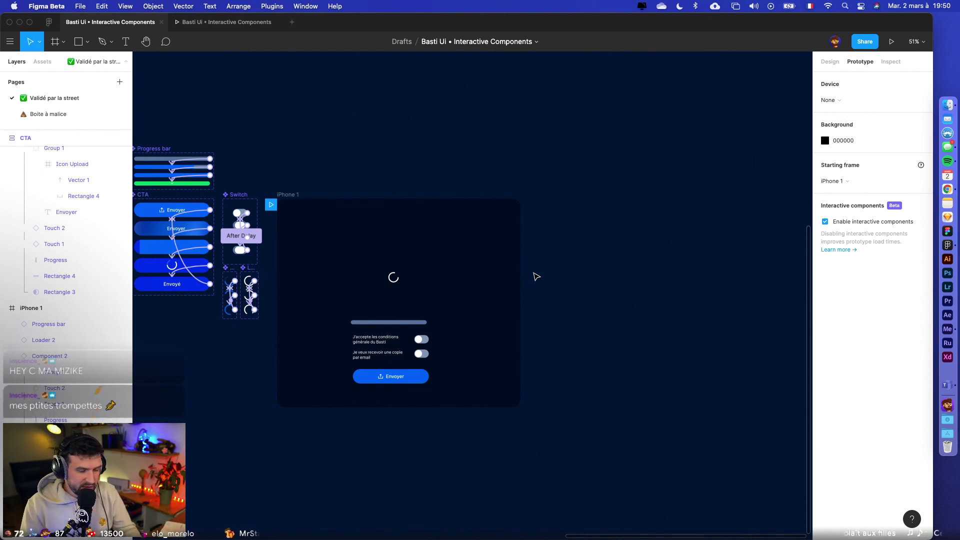
scroll(537, 283, right, 5)
key(r)
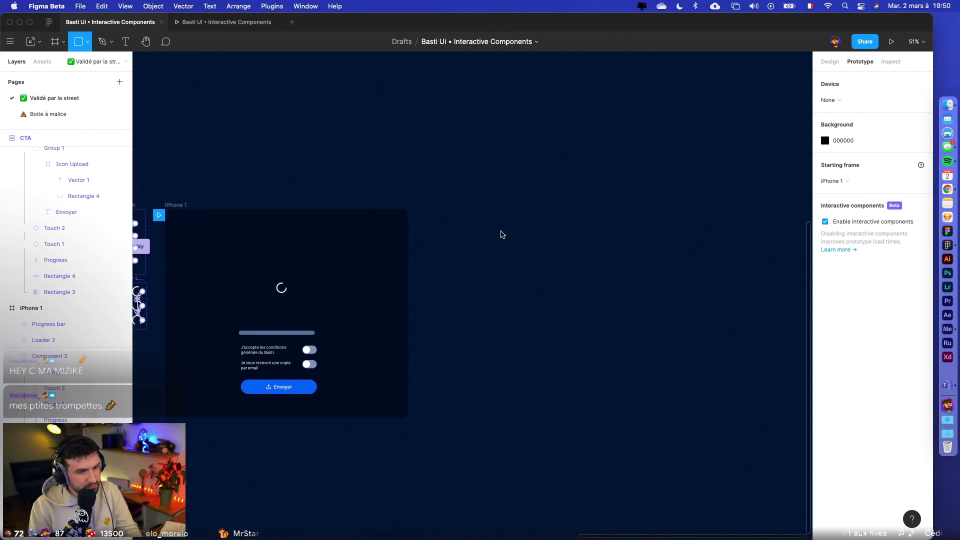
drag(501, 222, 643, 334)
click(658, 296)
scroll(658, 296, up, 5)
- Duplicate the grey rectangle in place and shorten the copy to a 27 px high bar along its upper edge
click(550, 283)
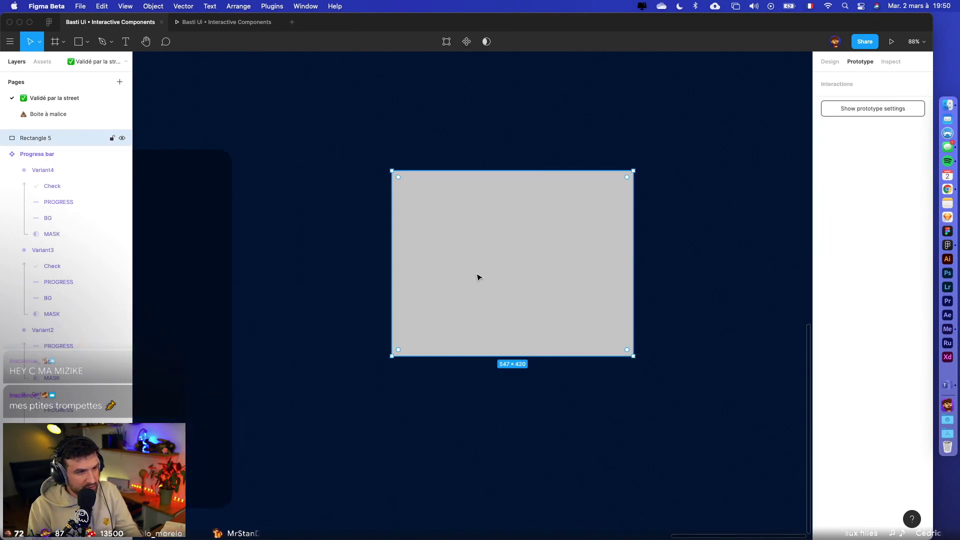
key(super+v)
drag(497, 356, 495, 183)
- Change the narrow bar's fill to dark grey 3A3A3A
click(830, 62)
click(826, 217)
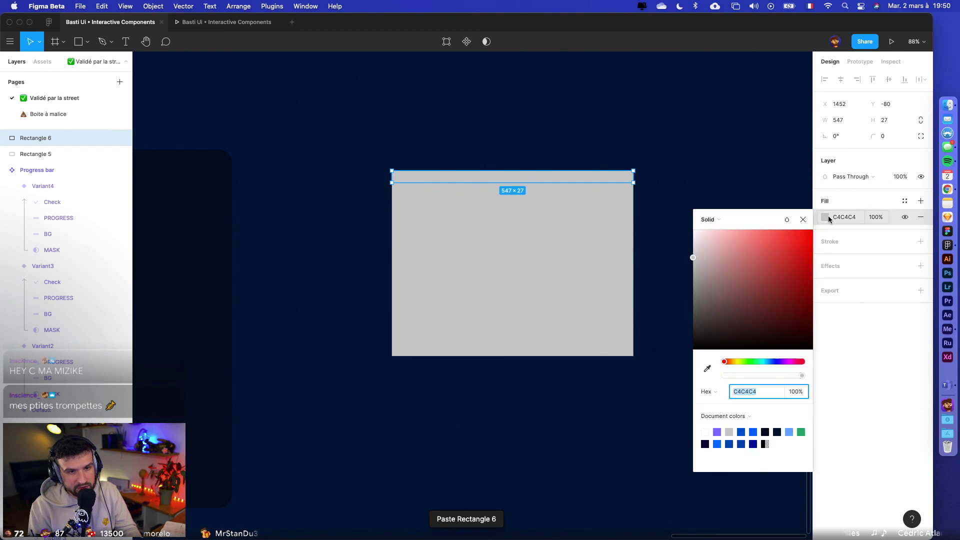
click(743, 265)
drag(733, 282, 673, 328)
click(656, 182)
- Wrap the grey rectangle and its dark upper bar together in a frame
scroll(643, 246, up, 3)
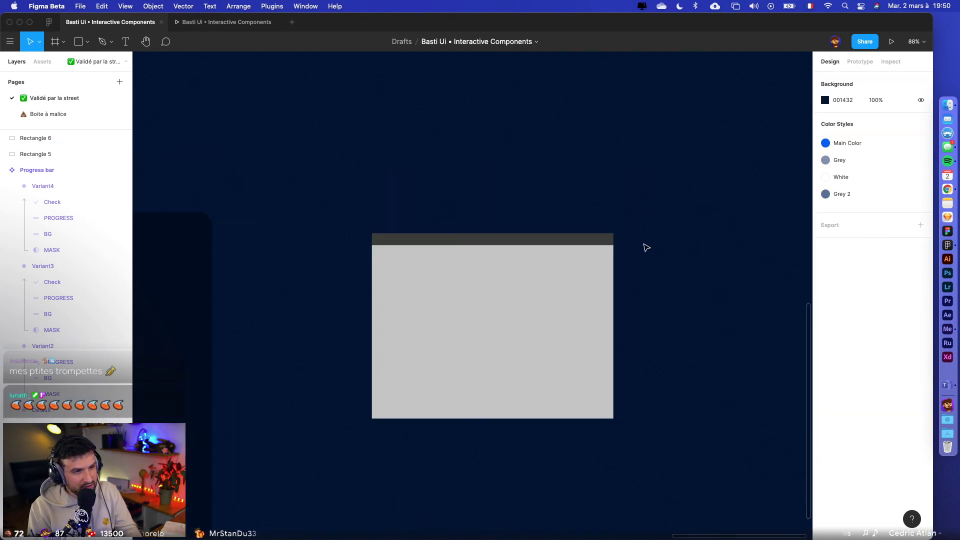
scroll(643, 247, up, 4)
drag(292, 200, 460, 342)
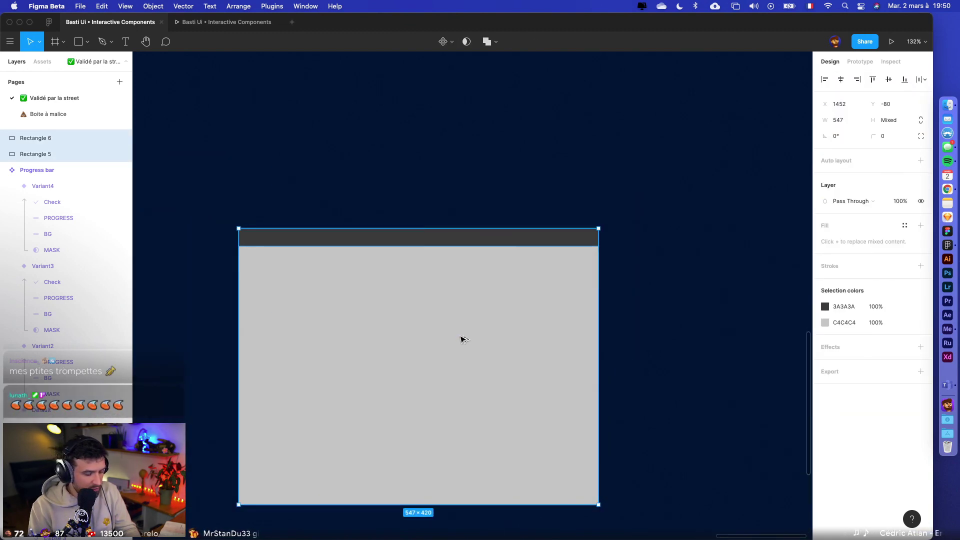
key(super+alt+g)
click(375, 171)
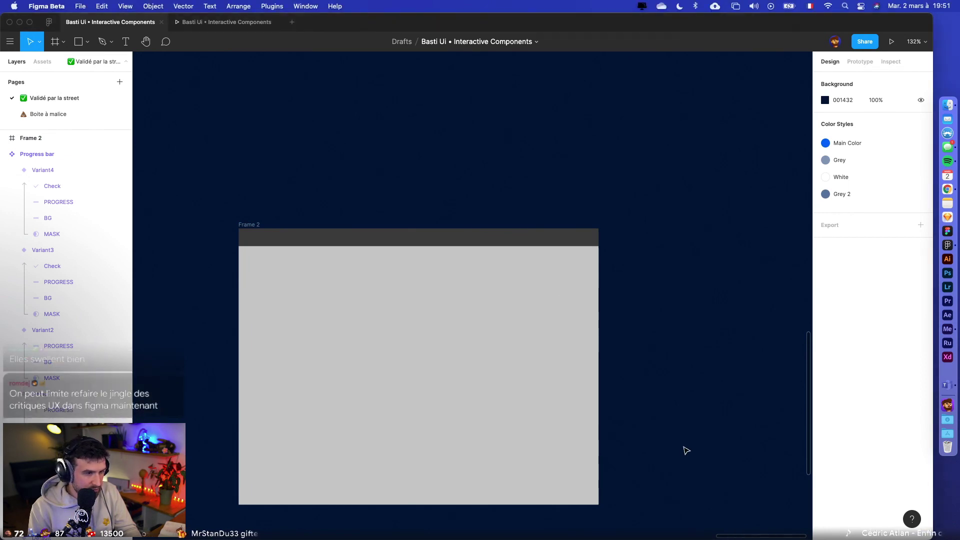
- Turn the frame holding the two rectangles into a component
scroll(680, 450, down, 2)
scroll(500, 350, down, 2)
click(298, 208)
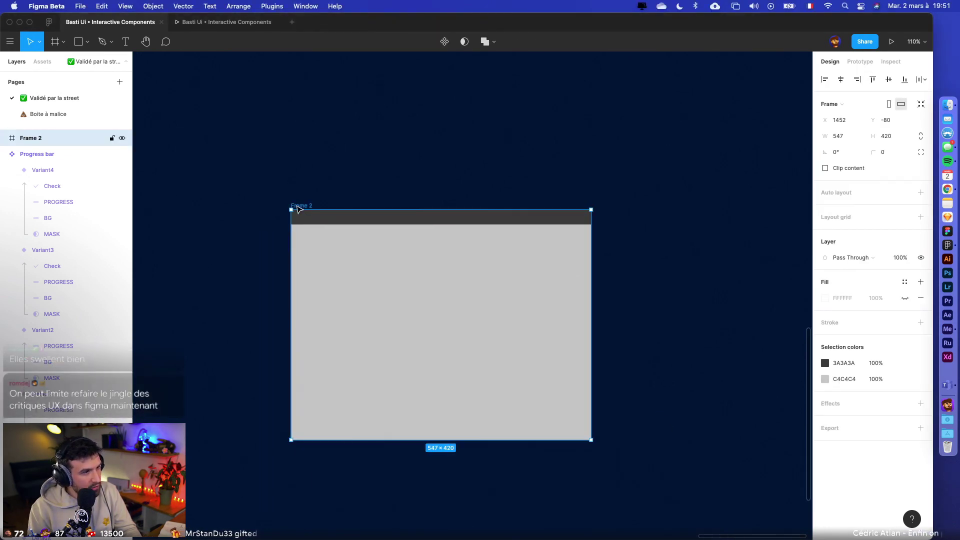
key(super+alt+k)
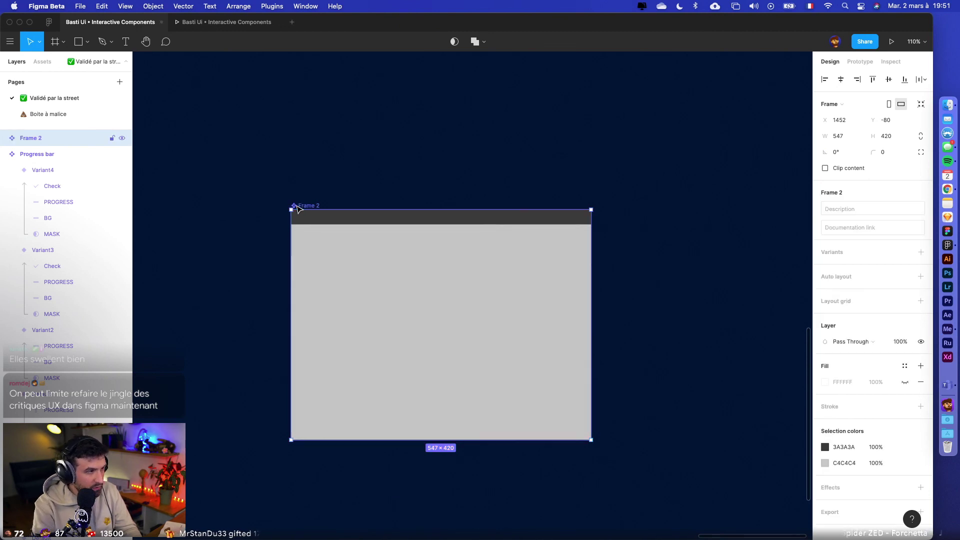
- Move the Frame 2 component to about X 1502, Y -52 on the canvas
scroll(355, 150, down, 5)
click(349, 165)
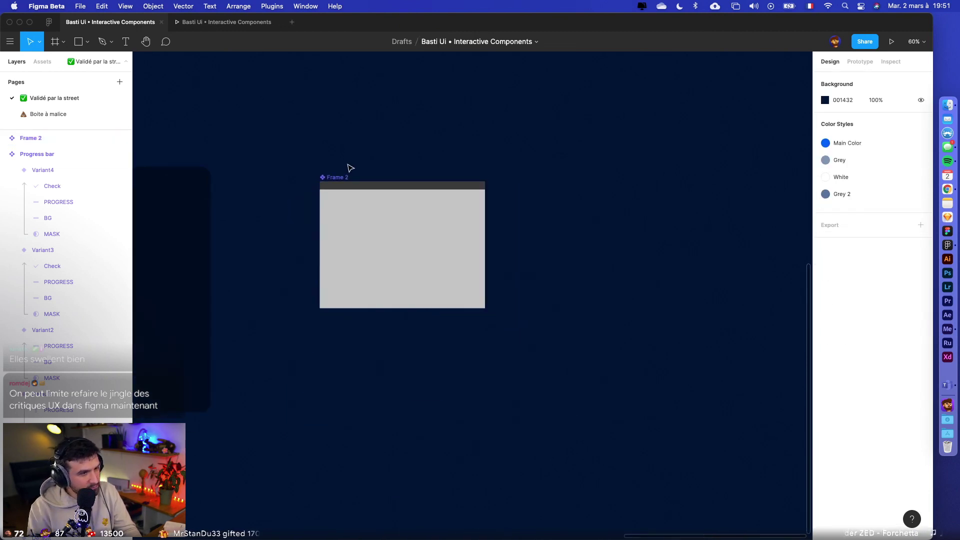
click(333, 177)
drag(336, 184, 351, 192)
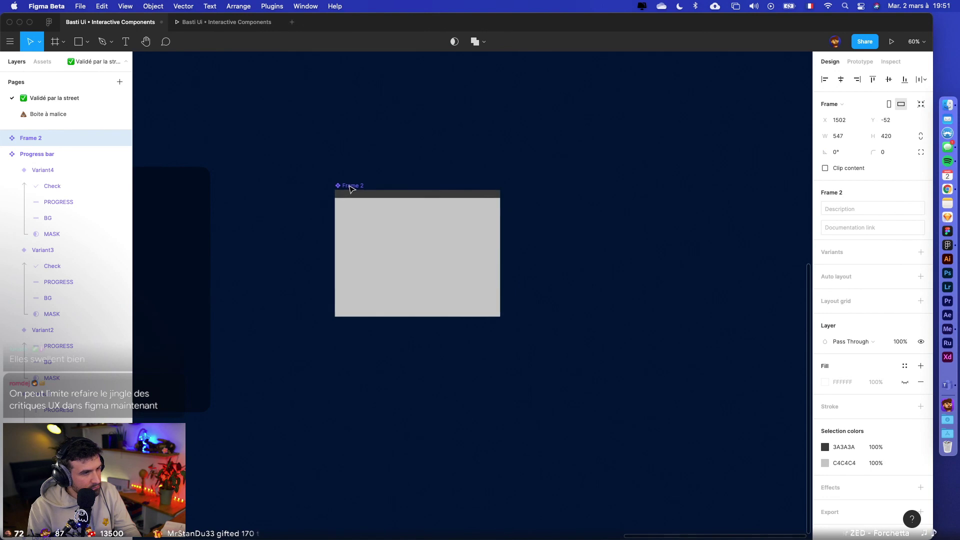
- Shift the iPhone 1 frame's contents to the left and place the Frame 2 component beside them at about X 399, Y 76
scroll(292, 170, down, 5)
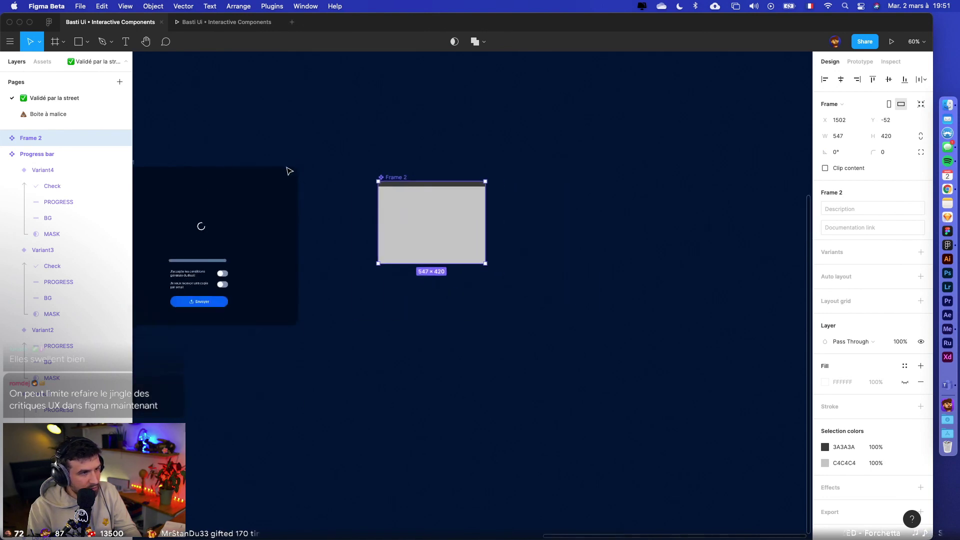
scroll(225, 165, left, 3)
click(166, 165)
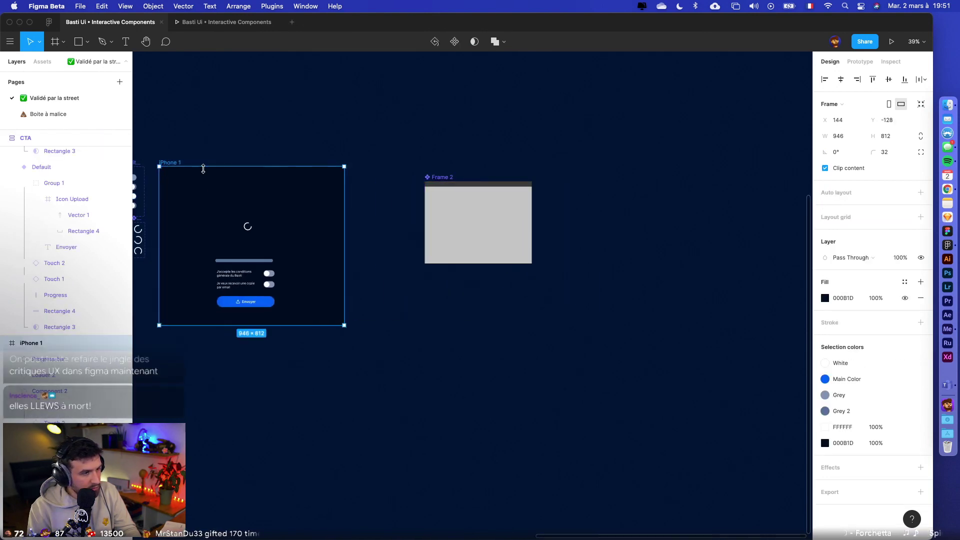
drag(278, 318, 225, 217)
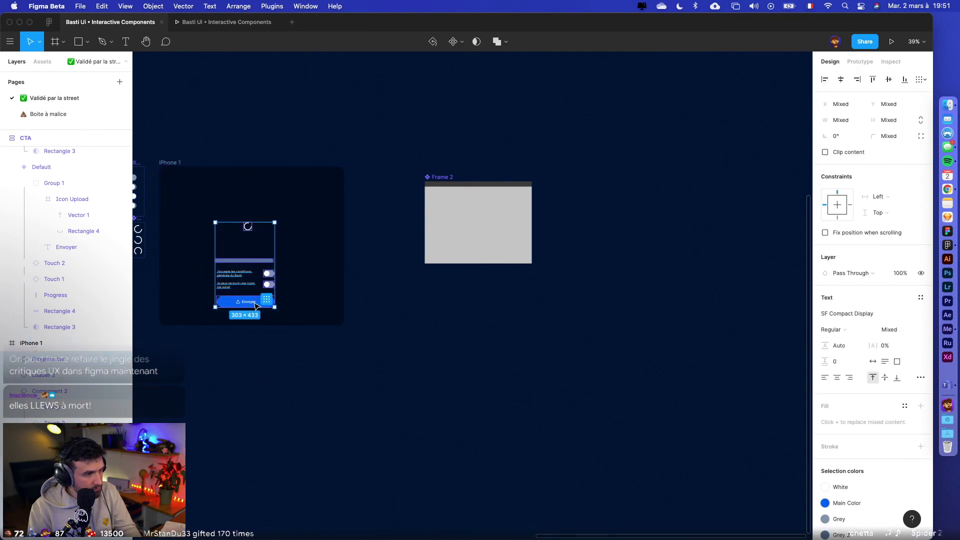
drag(450, 178, 262, 179)
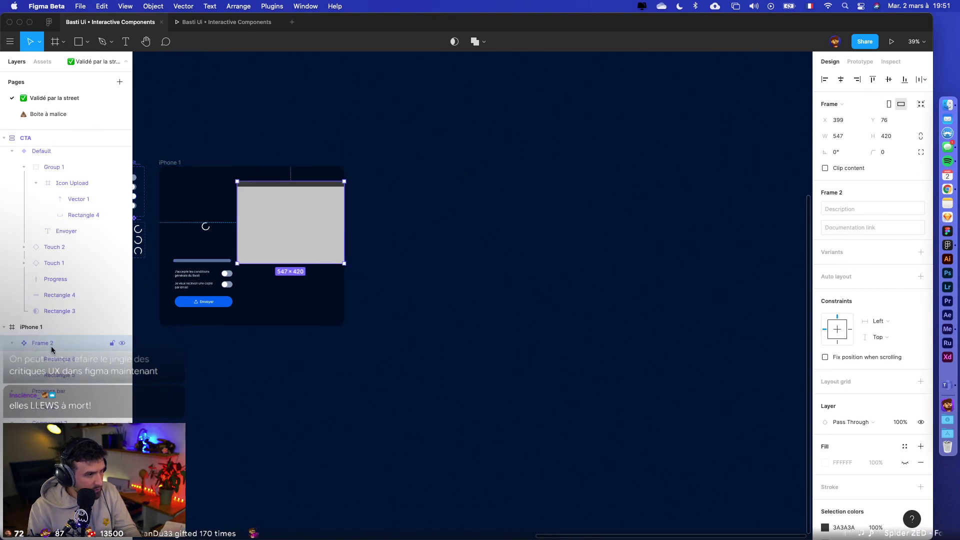
- Set the horizontal constraint of both rectangles inside Frame 2 to Left and right, keeping the vertical one at Top
key(Return)
click(881, 209)
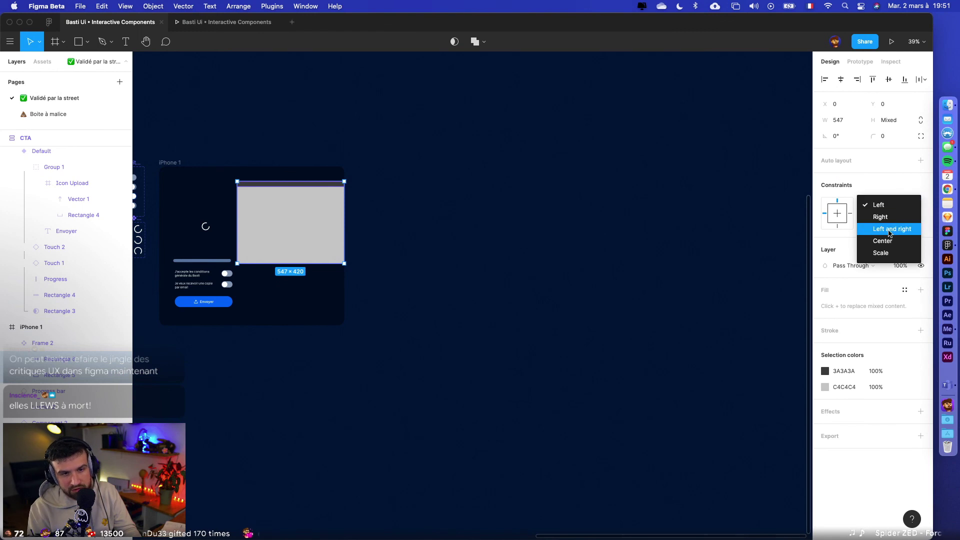
click(889, 231)
click(879, 222)
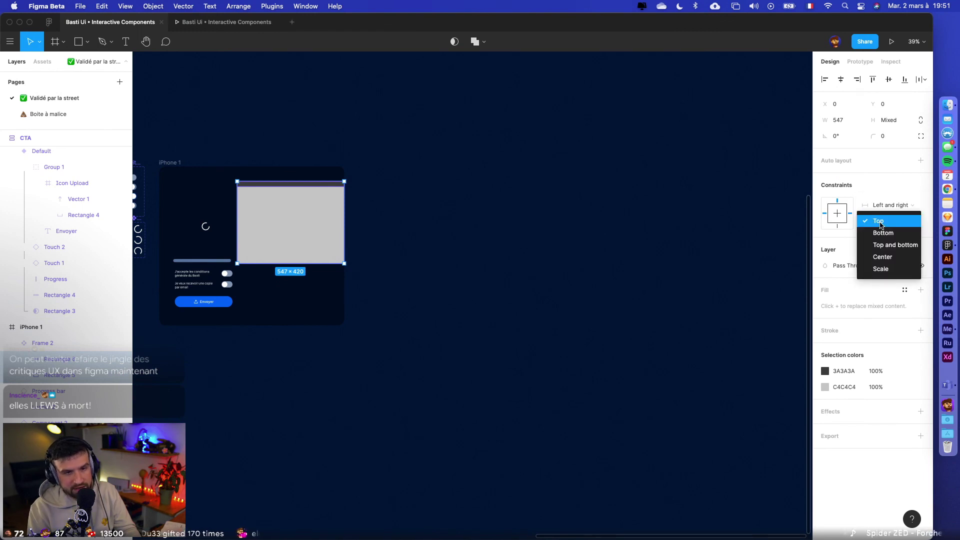
click(572, 243)
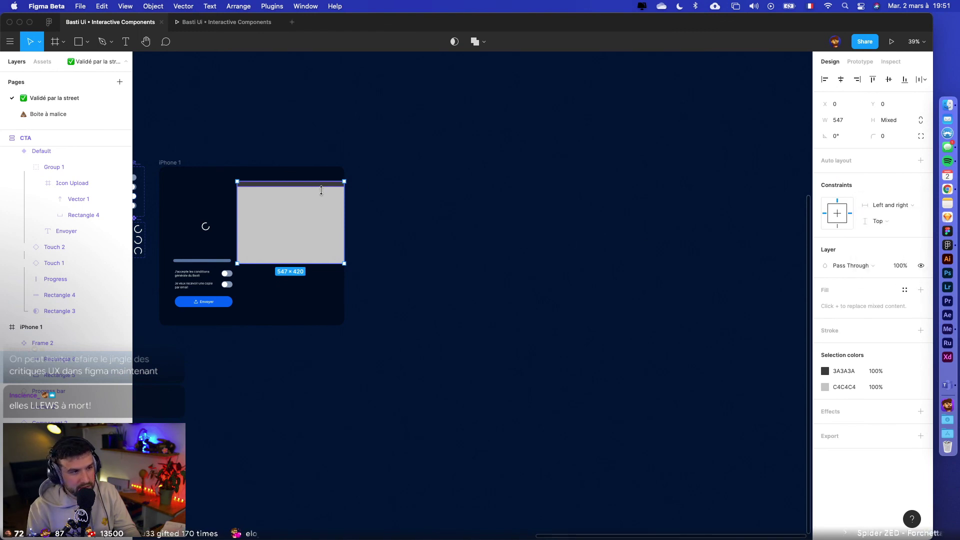
- In Frame 2, keep the dark bar's vertical constraint at Top and set the grey rectangle's vertical constraint to Top and bottom
scroll(260, 223, up, 5)
click(271, 170)
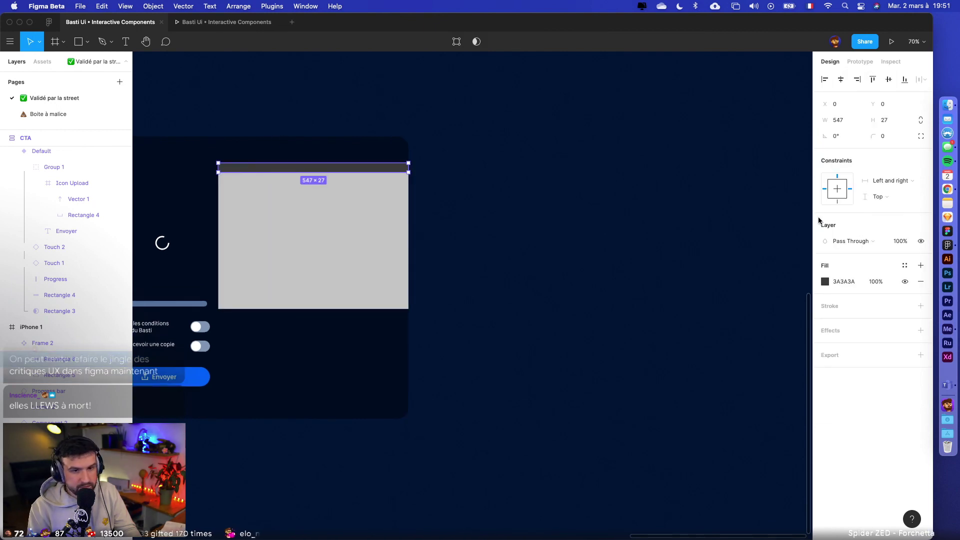
click(884, 181)
click(882, 185)
click(878, 197)
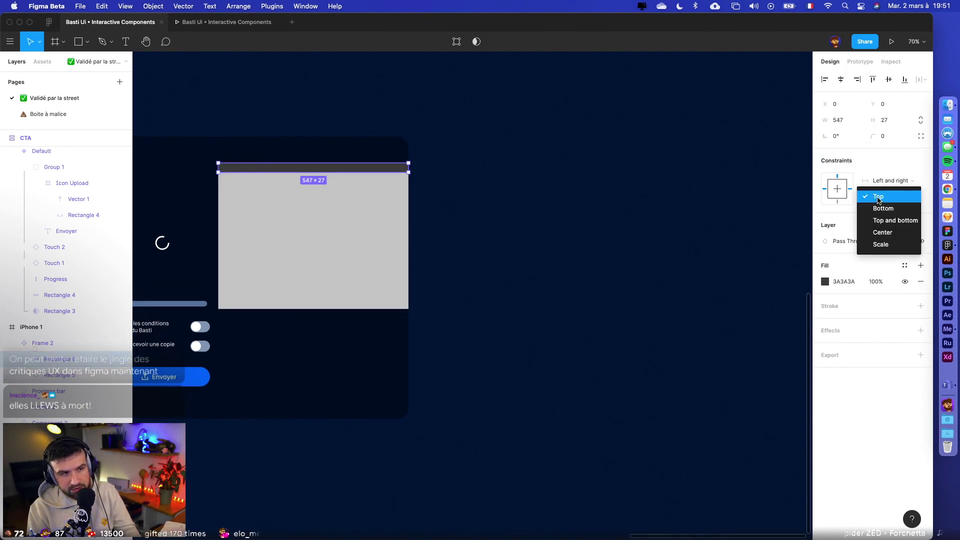
click(879, 200)
click(343, 230)
click(881, 196)
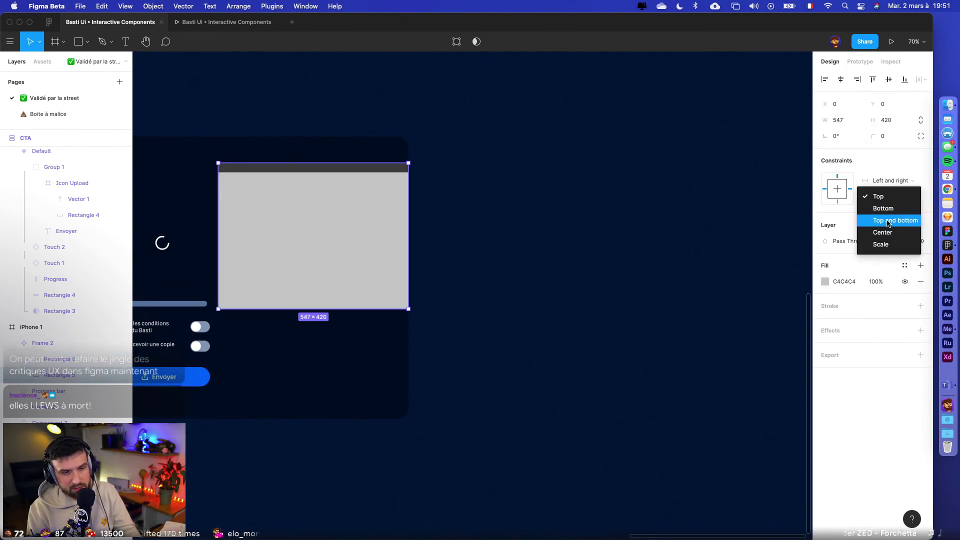
- Resize the Frame 2 component in iPhone 1 to about 415 × 397 and reposition it at about X 457, Y 66
click(365, 252)
click(364, 252)
drag(409, 309, 362, 302)
drag(336, 263, 358, 261)
click(490, 195)
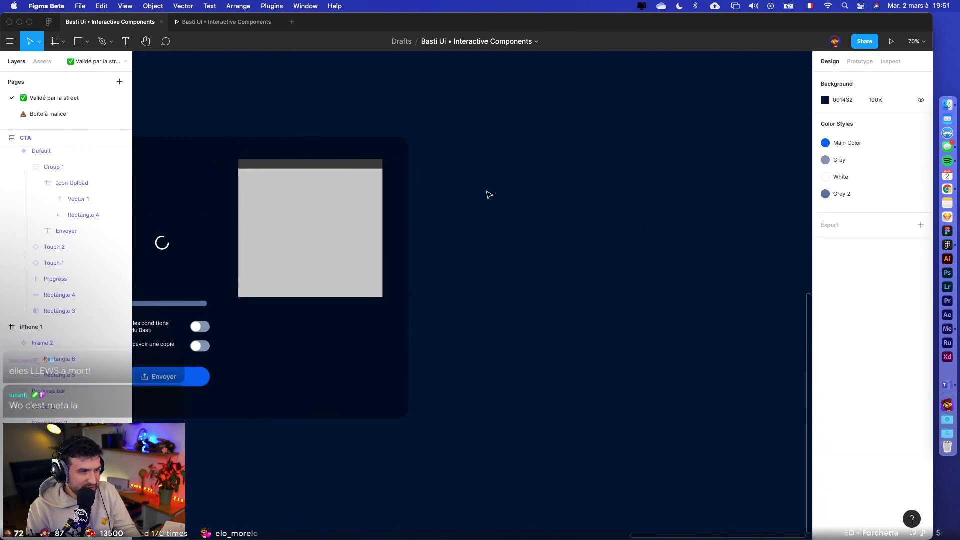
- Duplicate the iPhone 1 frame
scroll(490, 195, down, 3)
click(245, 155)
key(super+d)
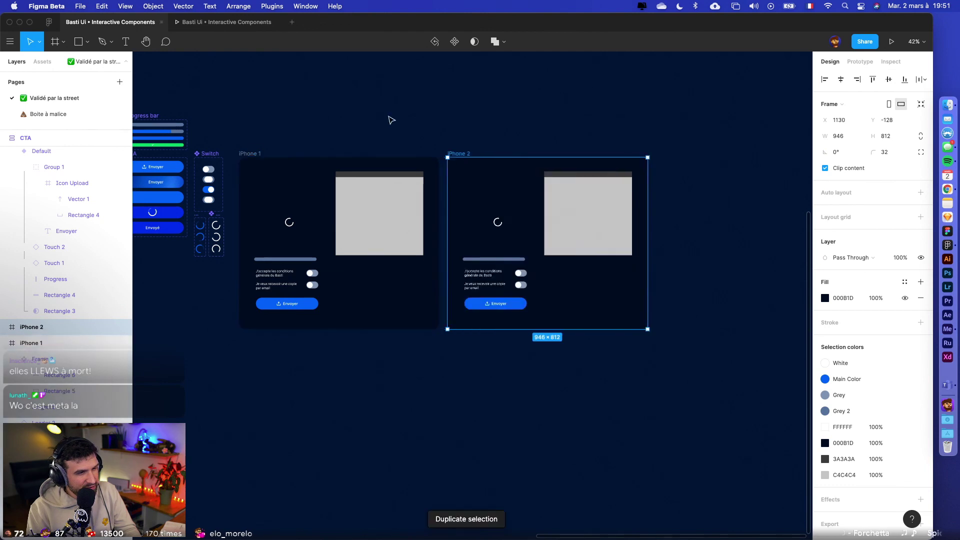
- Shrink the Frame 2 instance inside the iPhone 2 frame to about 255 × 375
click(391, 120)
scroll(480, 146, up, 3)
click(328, 246)
click(649, 248)
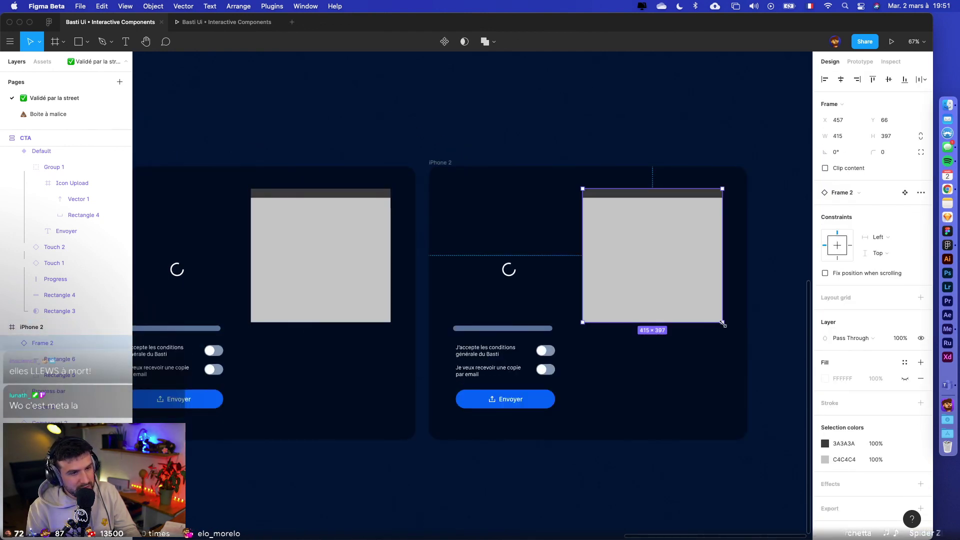
drag(723, 324, 669, 315)
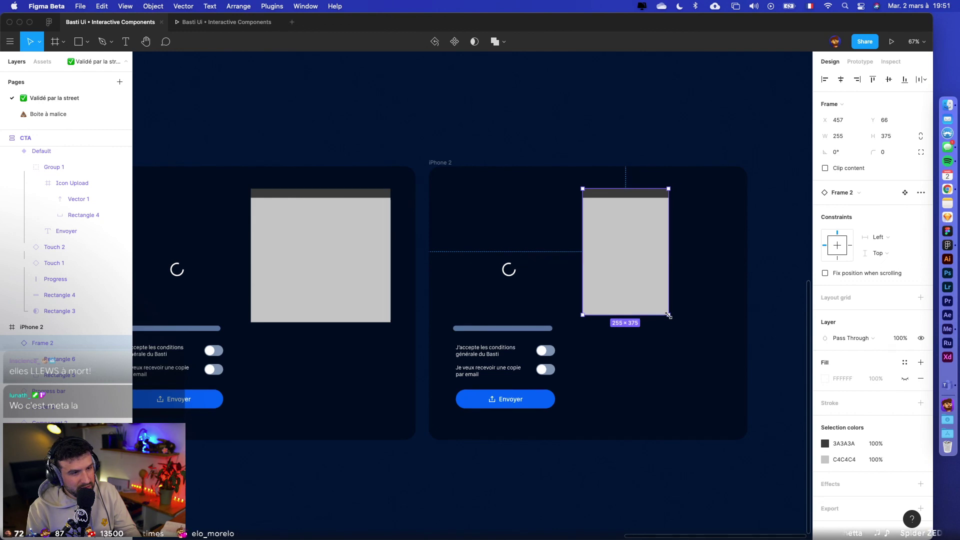
click(360, 366)
- Draw a rectangle of about 69 × 67 over the lower-right corner of iPhone 1's grey window and fill it with red FF0F0F
scroll(360, 367, up, 6)
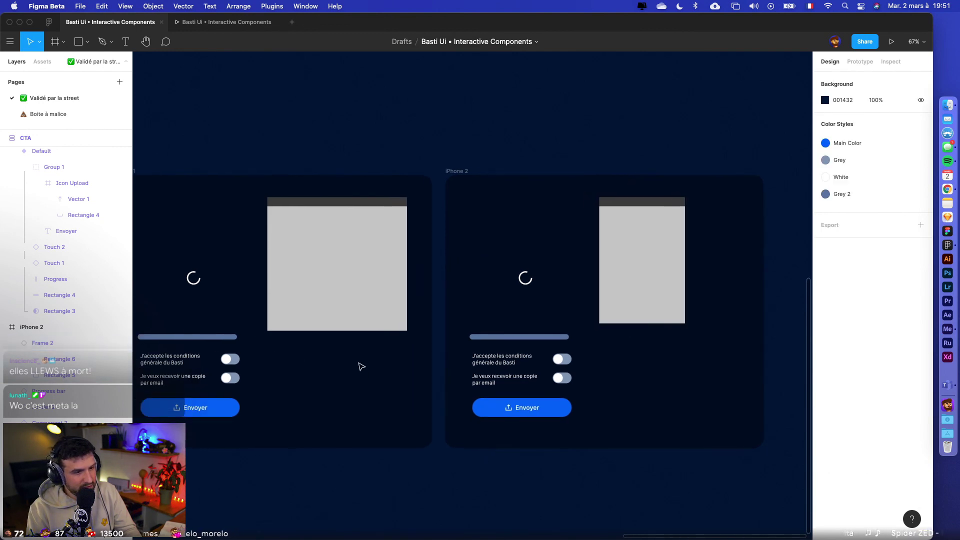
key(r)
drag(412, 280, 456, 324)
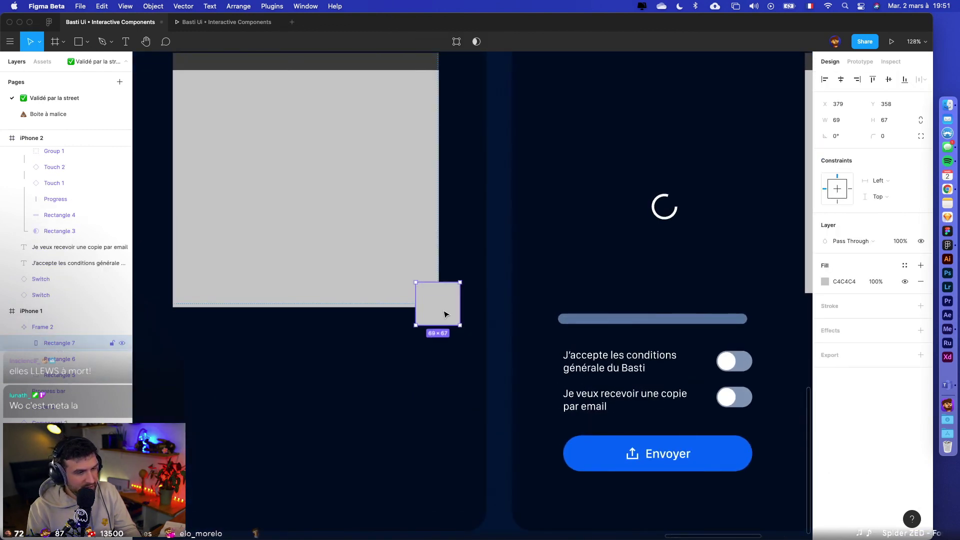
click(825, 281)
click(811, 290)
click(424, 403)
- Move the red square out of the Frame 2 component into the iPhone 1 frame and place a copy at iPhone 2's window corner
scroll(452, 382, down, 5)
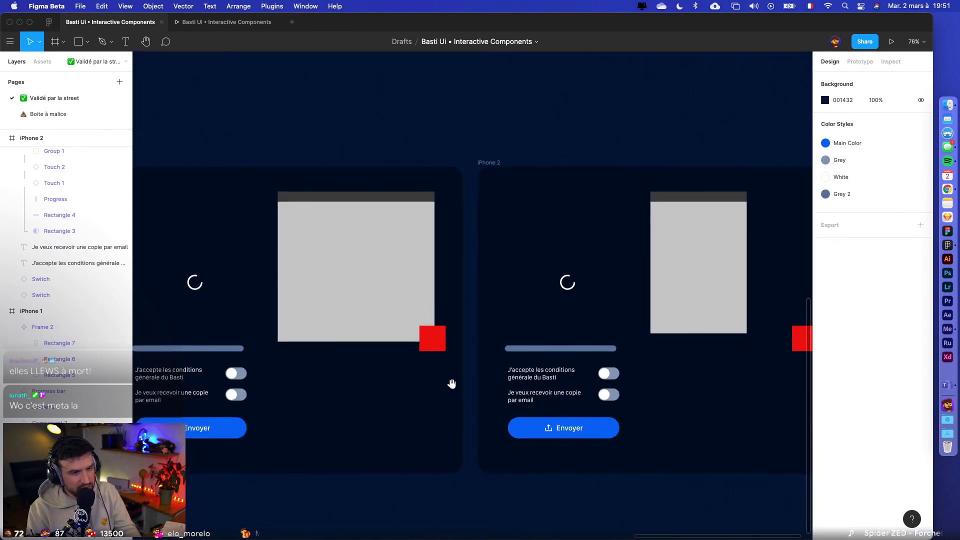
scroll(452, 381, right, 5)
click(691, 358)
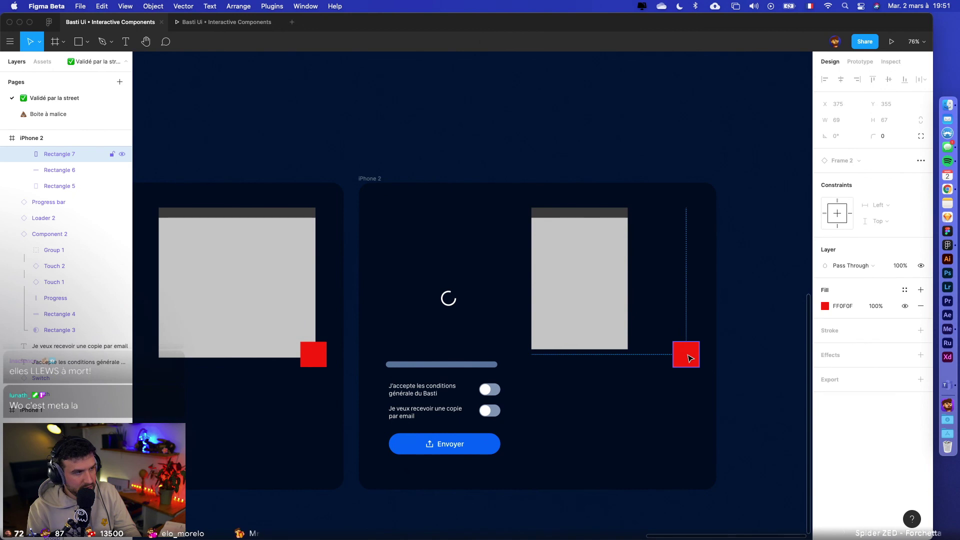
shift+click(313, 355)
scroll(380, 380, left, 4)
key(Delete)
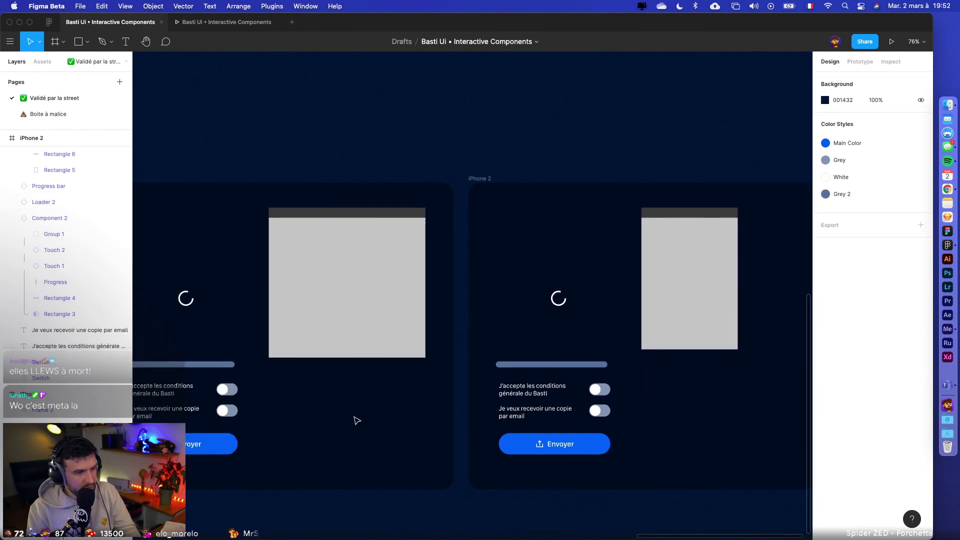
key(super+v)
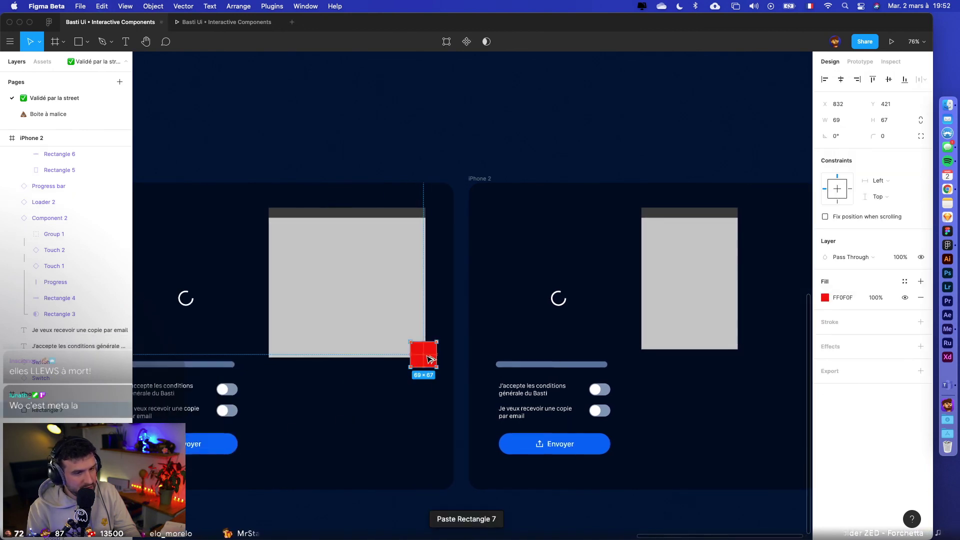
drag(432, 356, 740, 348)
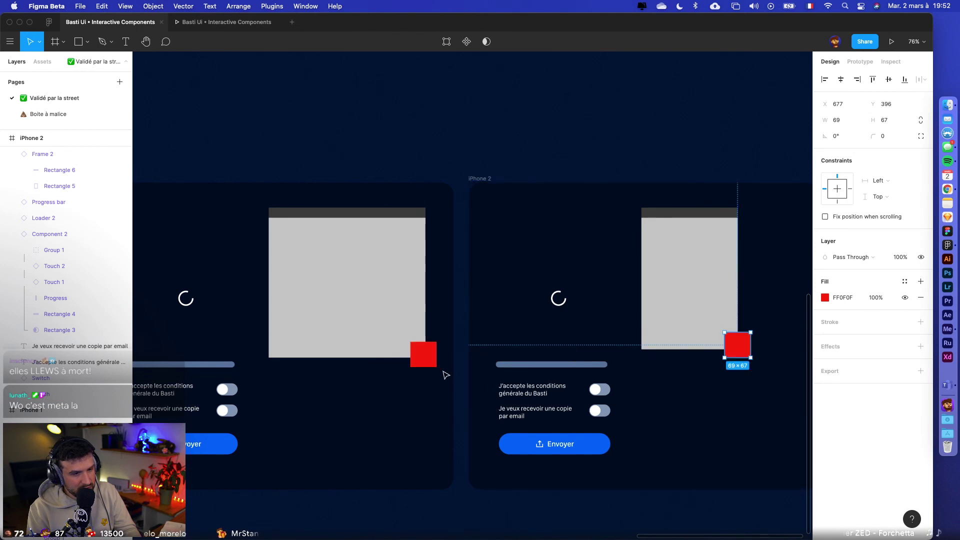
- Link iPhone 1's red square to iPhone 2 with an On drag, Navigate to interaction using Smart animate
click(423, 355)
click(860, 62)
scroll(547, 287, right, 3)
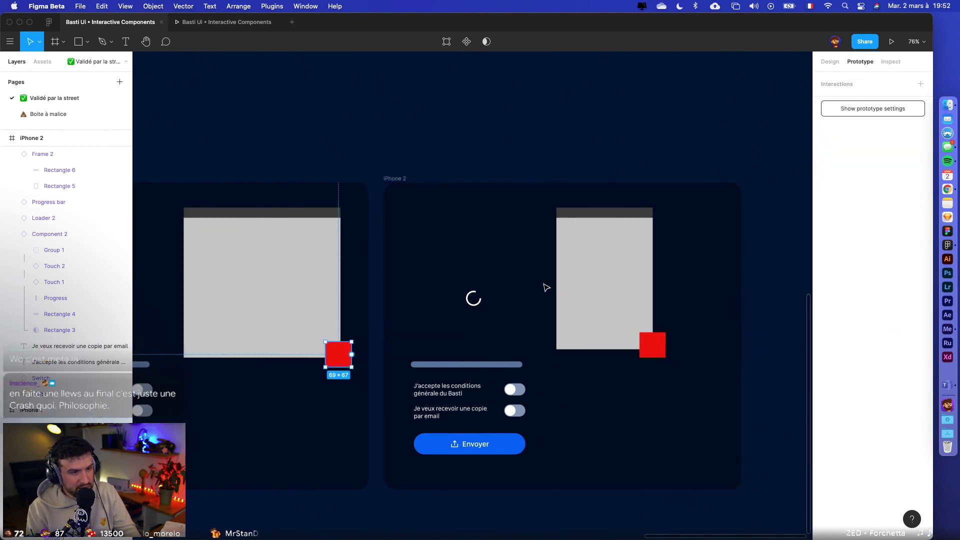
drag(354, 354, 675, 362)
click(724, 125)
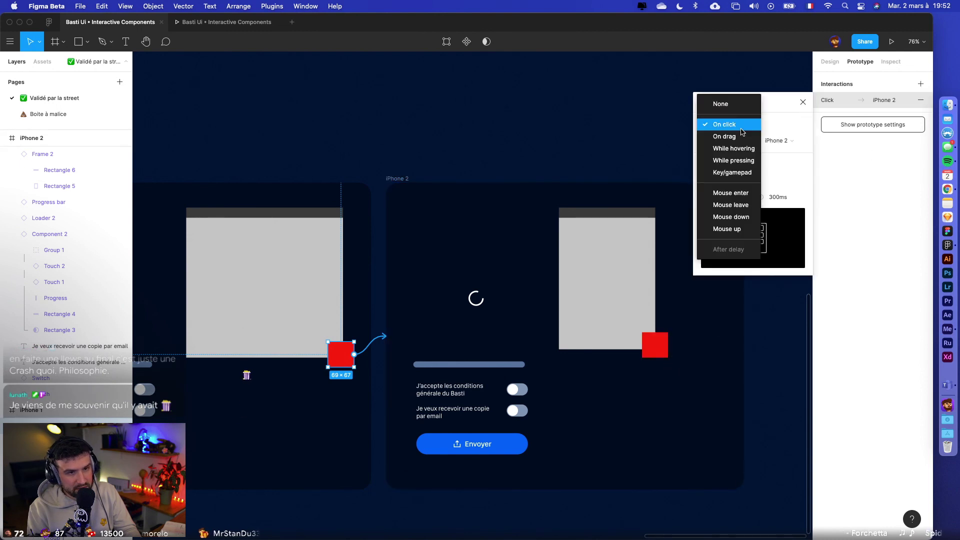
click(740, 139)
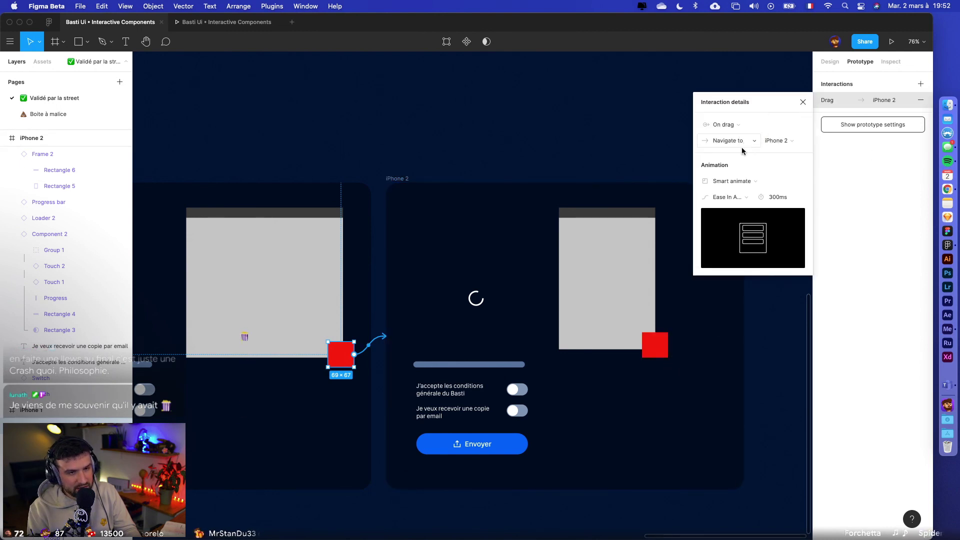
- Link iPhone 2's red square back to iPhone 1 with Smart animate and set its trigger to On drag
click(655, 345)
drag(668, 345, 357, 354)
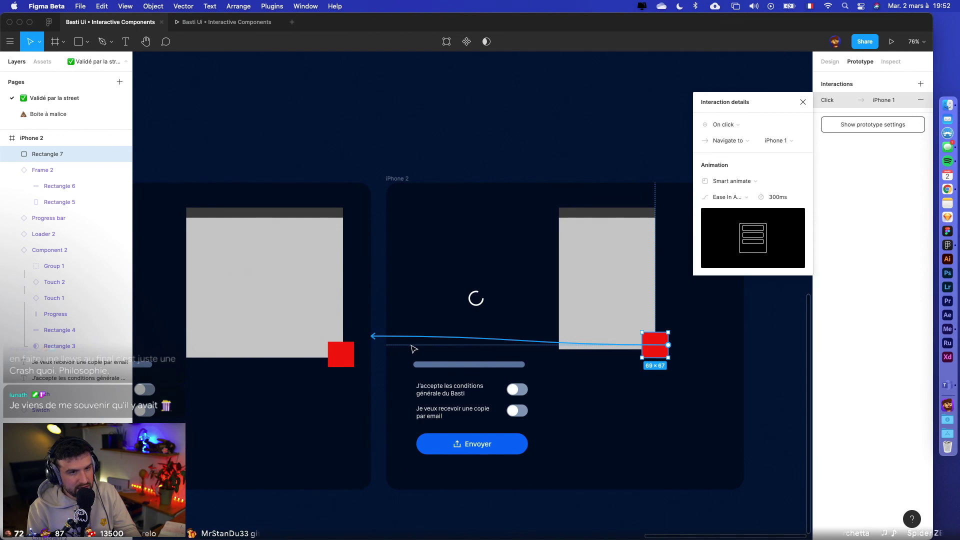
click(892, 41)
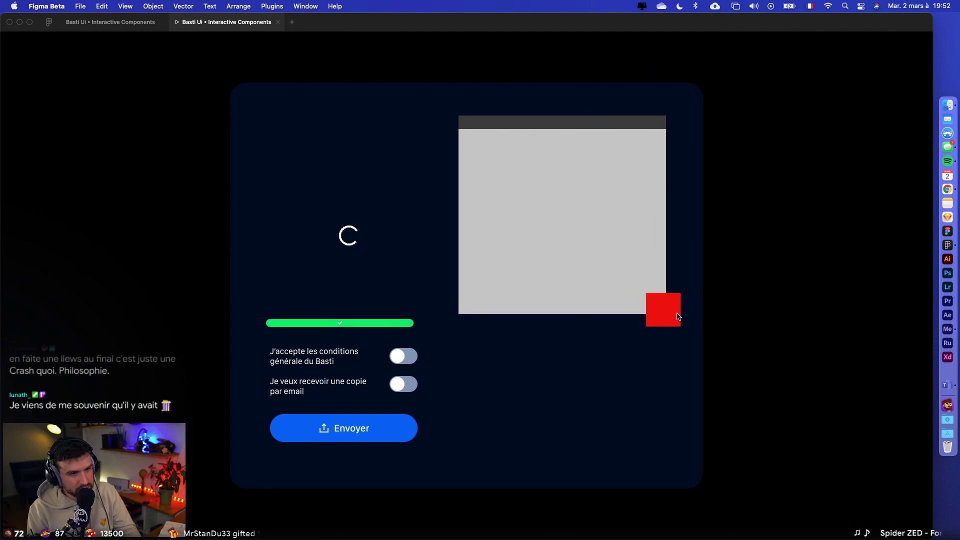
click(678, 316)
click(107, 20)
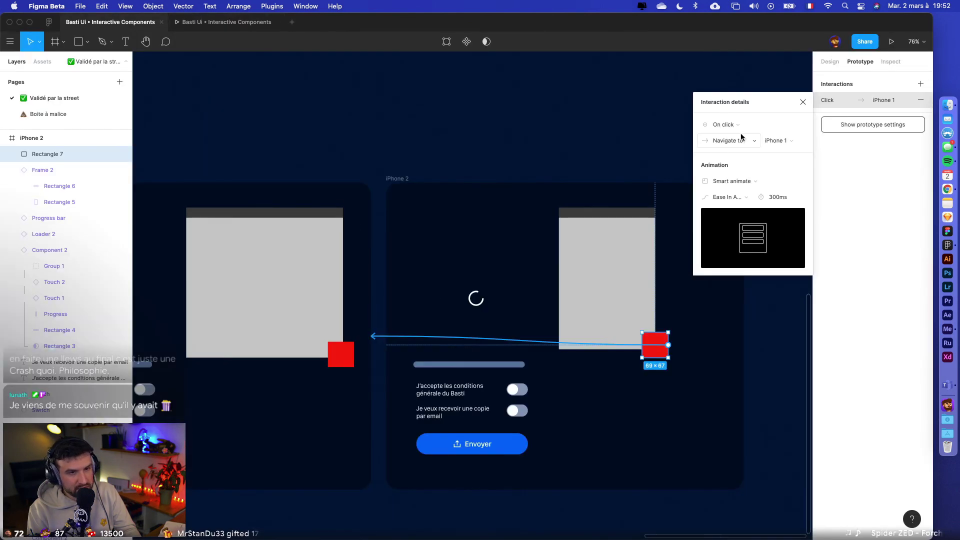
click(725, 125)
click(725, 146)
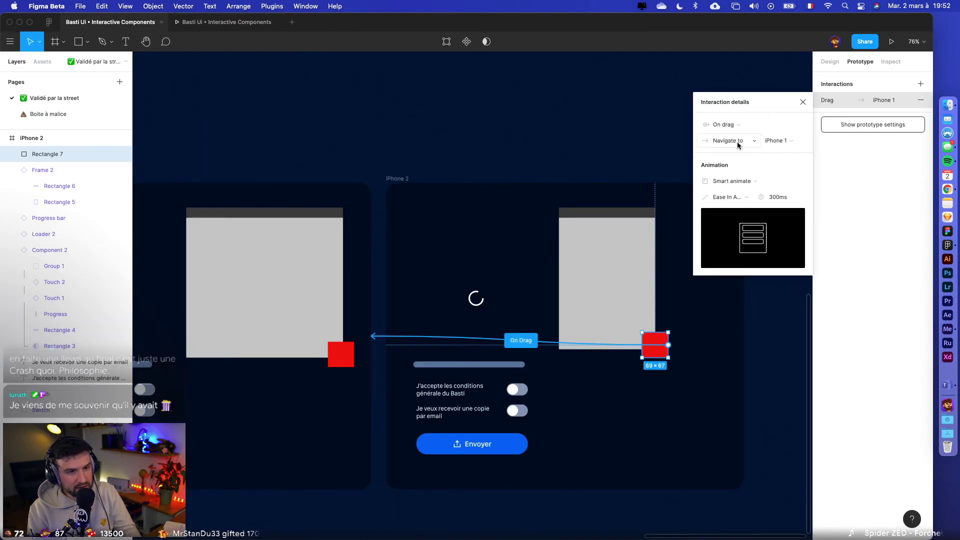
- Test resizing the window in the prototype preview by pulling the red square outward and inward, and return to the design file
click(893, 43)
drag(595, 300, 693, 360)
drag(666, 317, 789, 393)
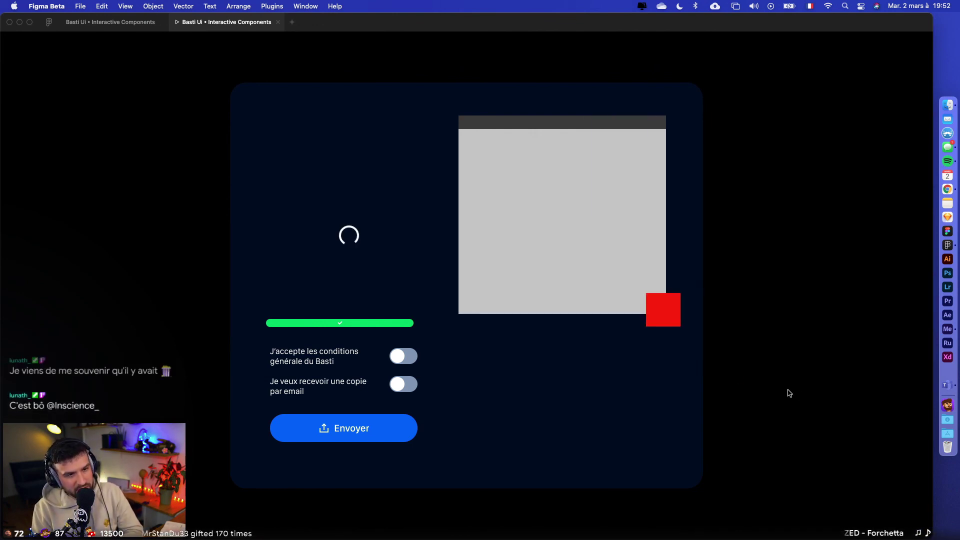
drag(659, 321, 478, 281)
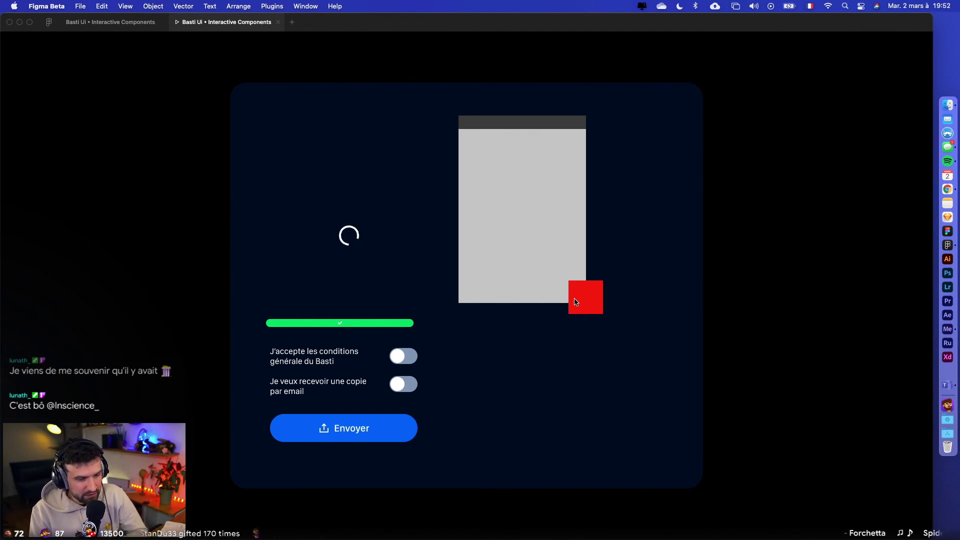
drag(575, 300, 690, 347)
drag(659, 312, 546, 266)
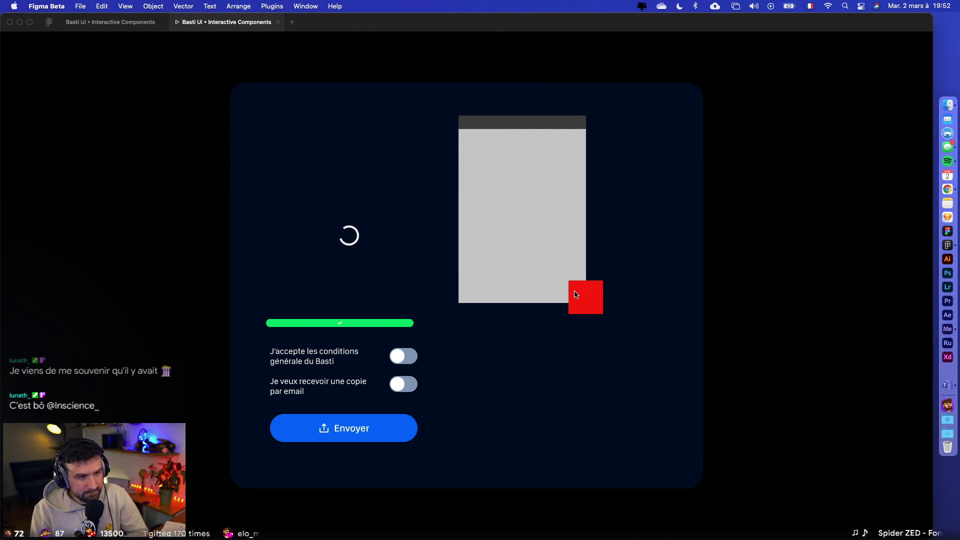
drag(575, 295, 638, 308)
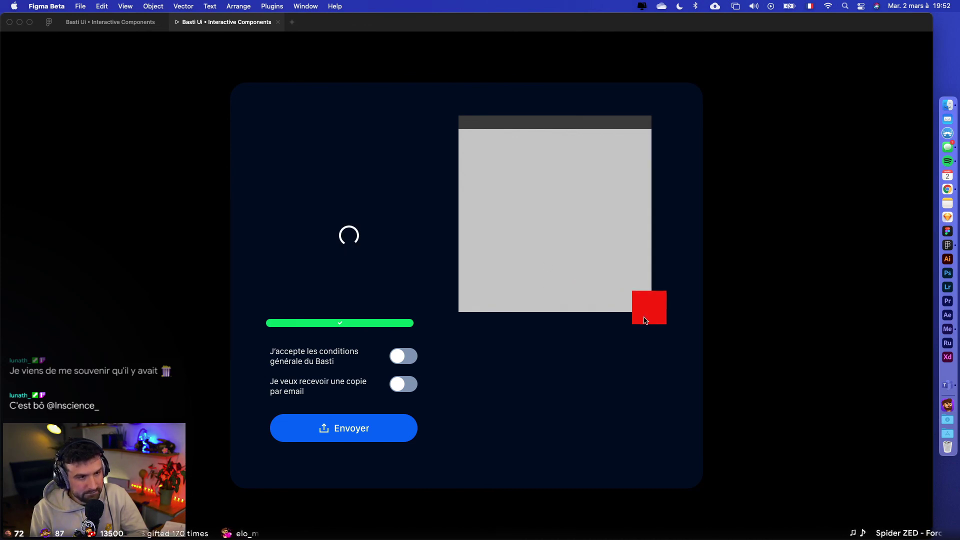
click(131, 26)
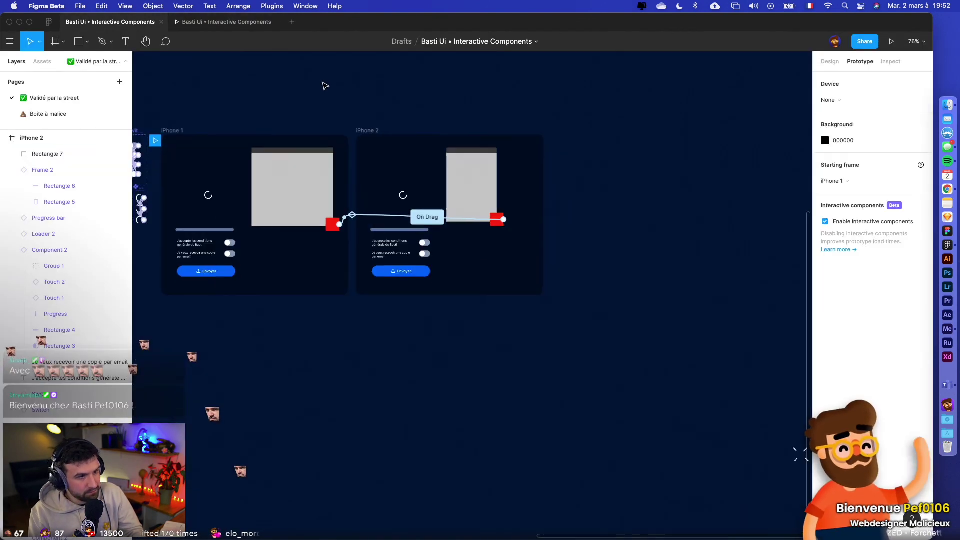
- Make room beside iPhone 1, set that frame to the iPad Pro 11" preset in landscape, and move it to about X 287
scroll(292, 94, left, 5)
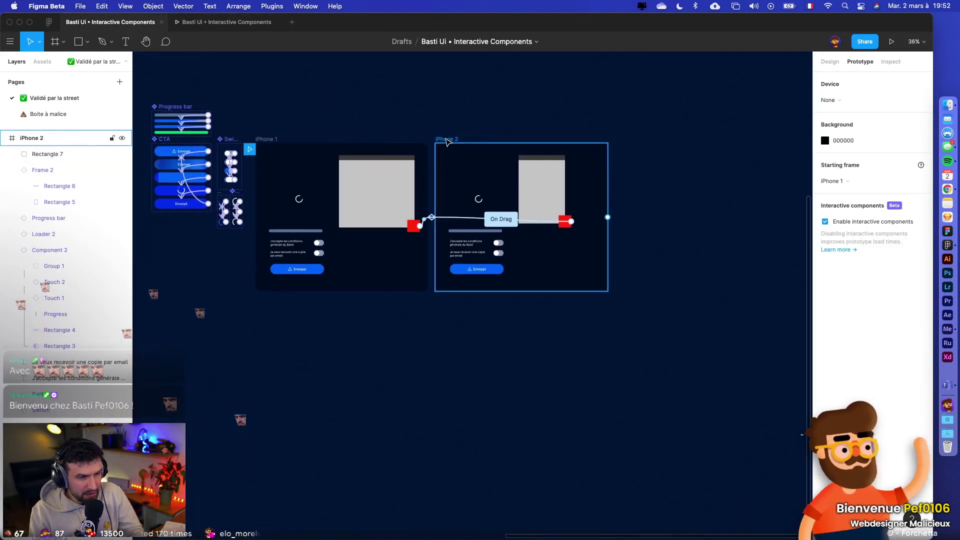
drag(447, 142, 637, 145)
click(267, 139)
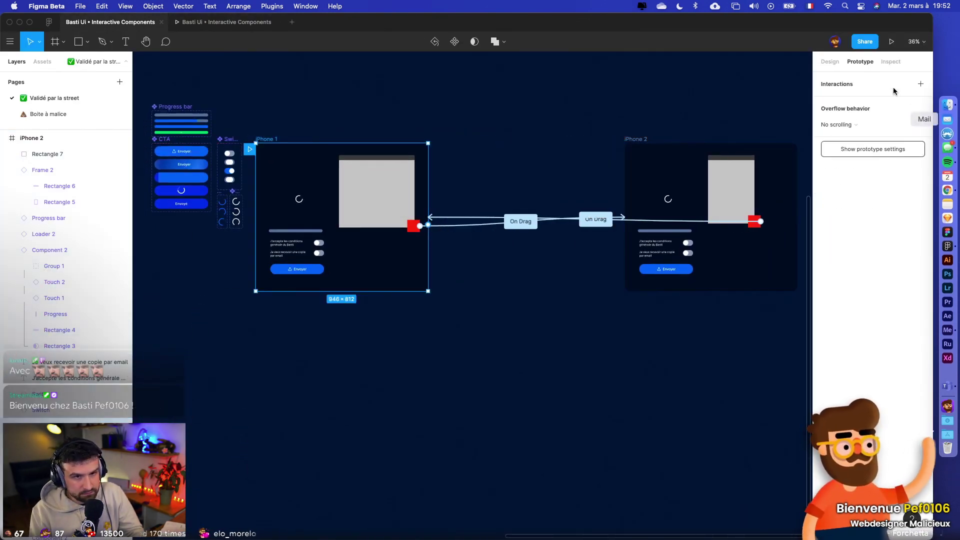
click(830, 62)
click(851, 137)
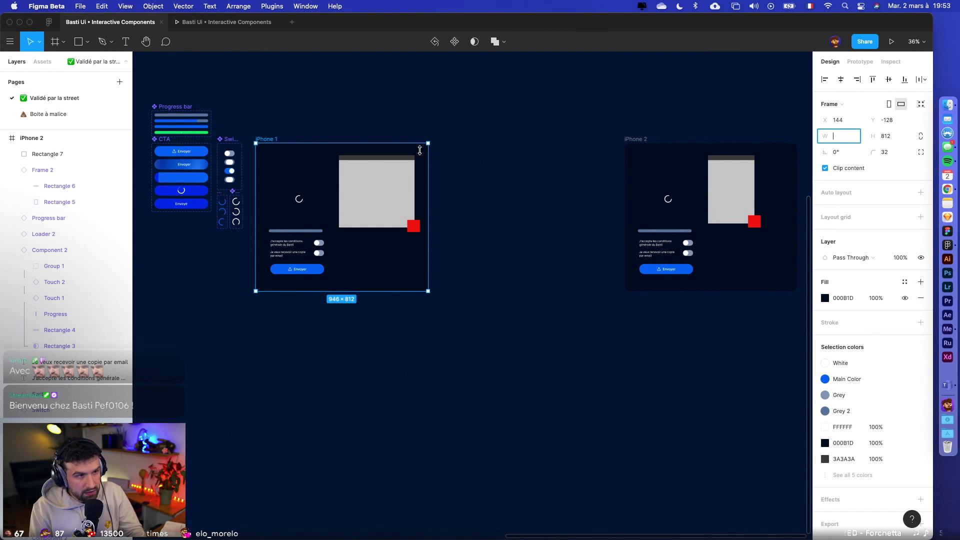
click(833, 104)
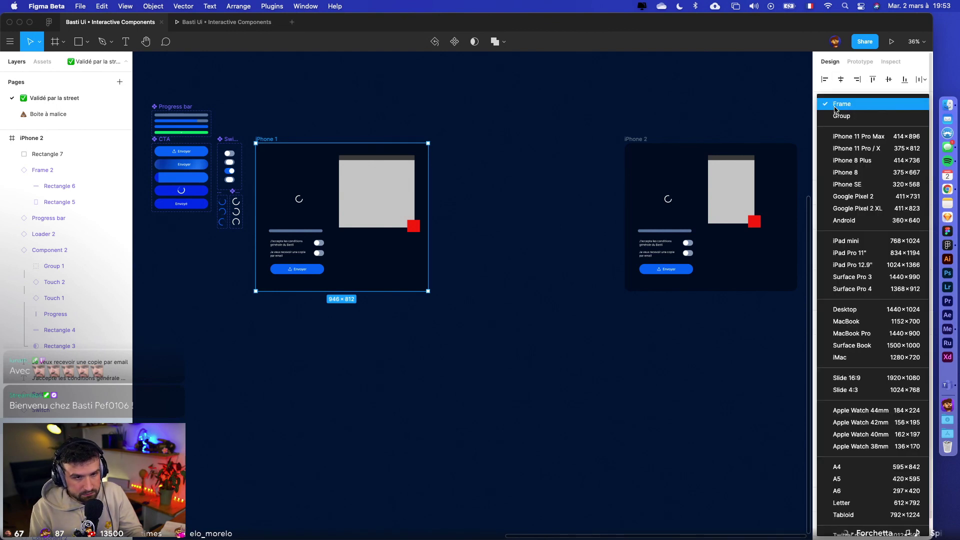
click(874, 257)
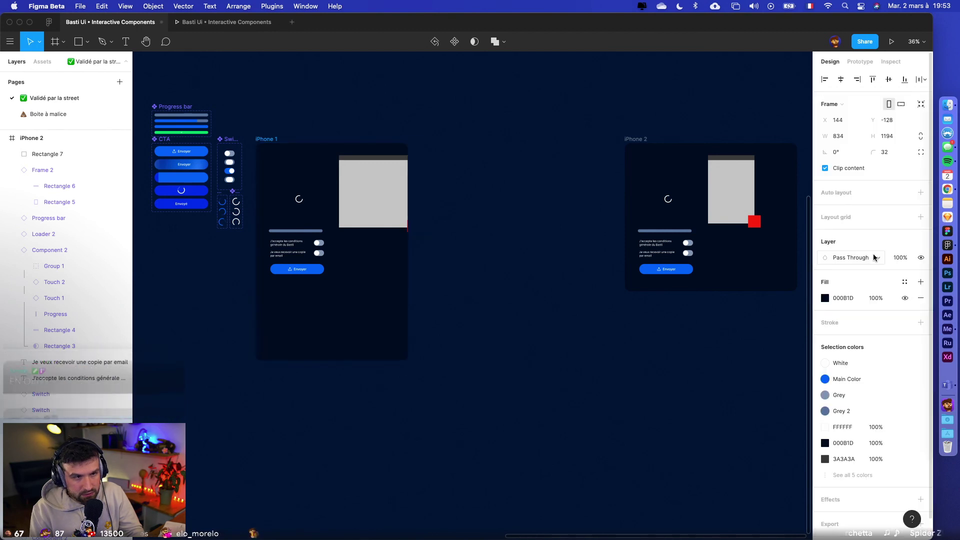
click(901, 104)
click(504, 90)
drag(446, 146, 472, 146)
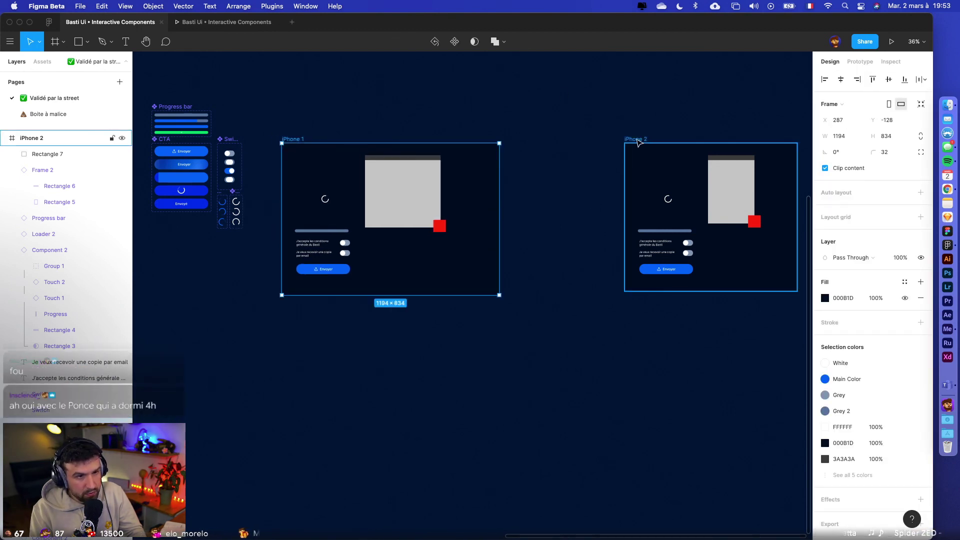
- Move the iPhone 2 frame to about X 1629 and set it to the iPad Pro 11" preset in landscape
drag(637, 142, 542, 143)
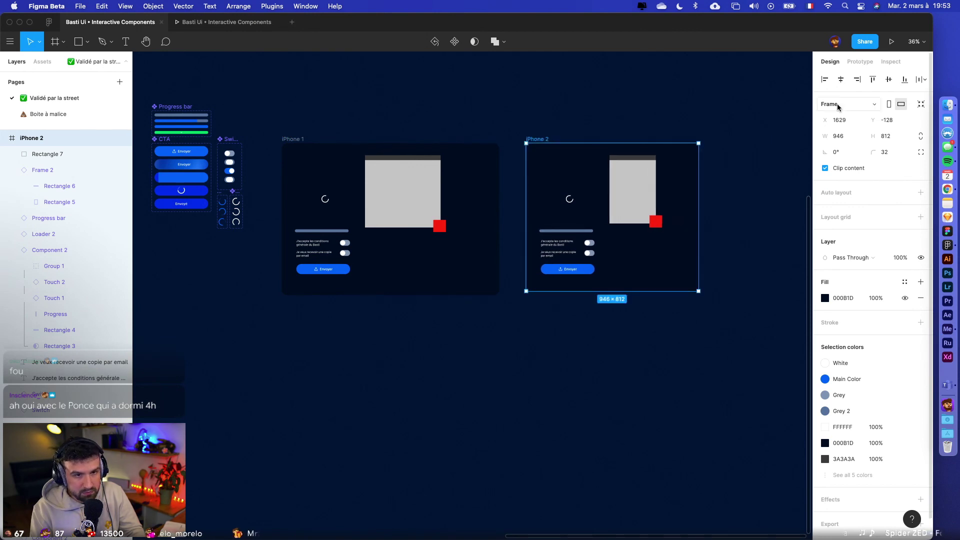
click(838, 105)
click(874, 257)
click(901, 104)
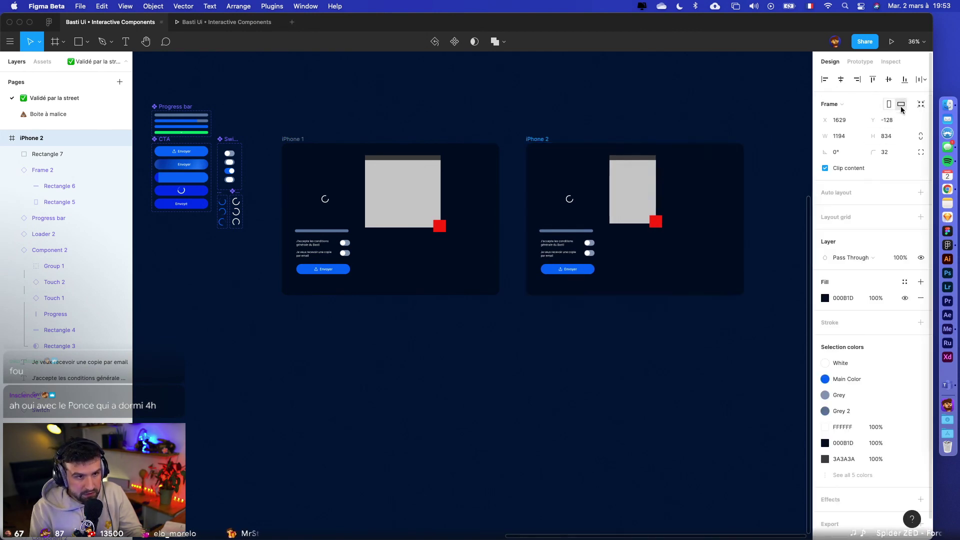
click(607, 124)
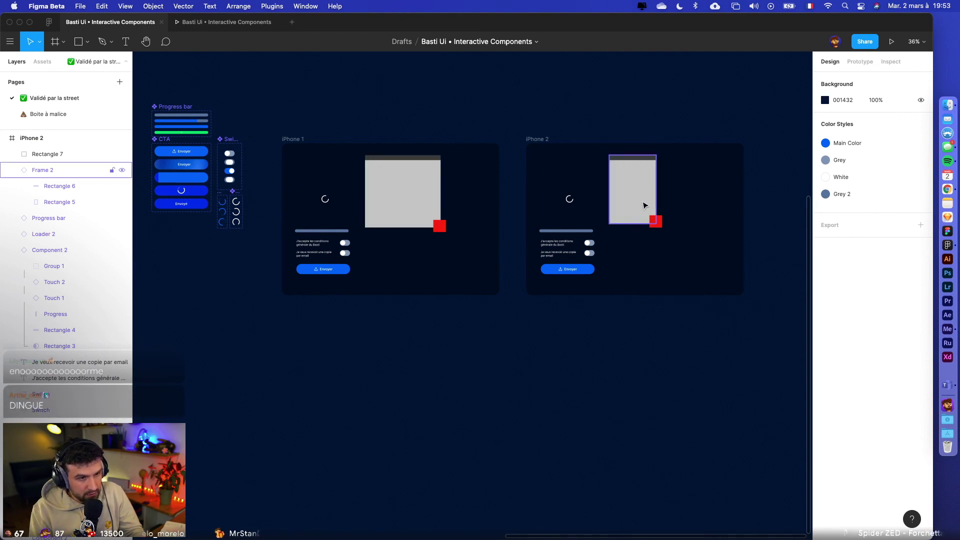
- Enlarge the Frame 2 window to nearly fill iPhone 1's free area and move the red square to its lower-right corner at about X 1073, Y 747
click(440, 223)
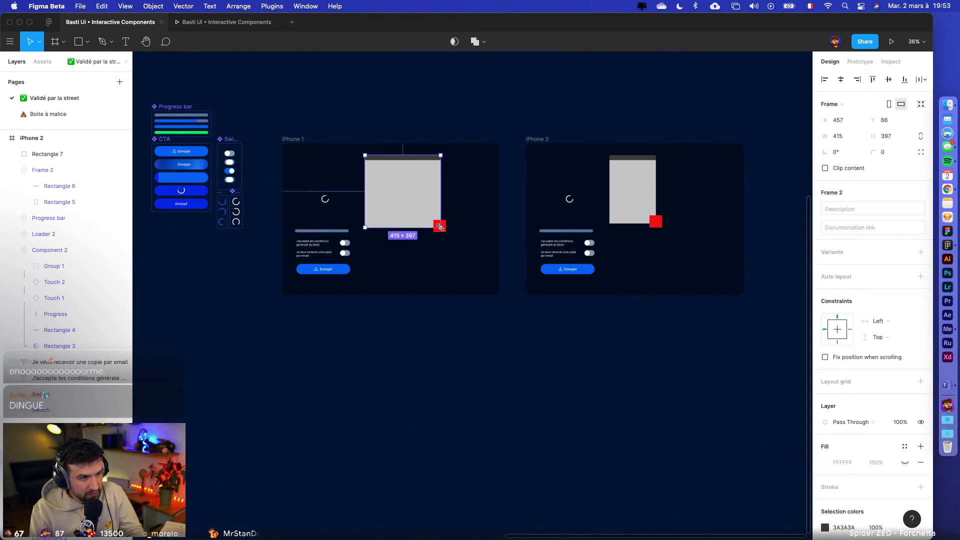
drag(440, 227, 494, 287)
click(475, 310)
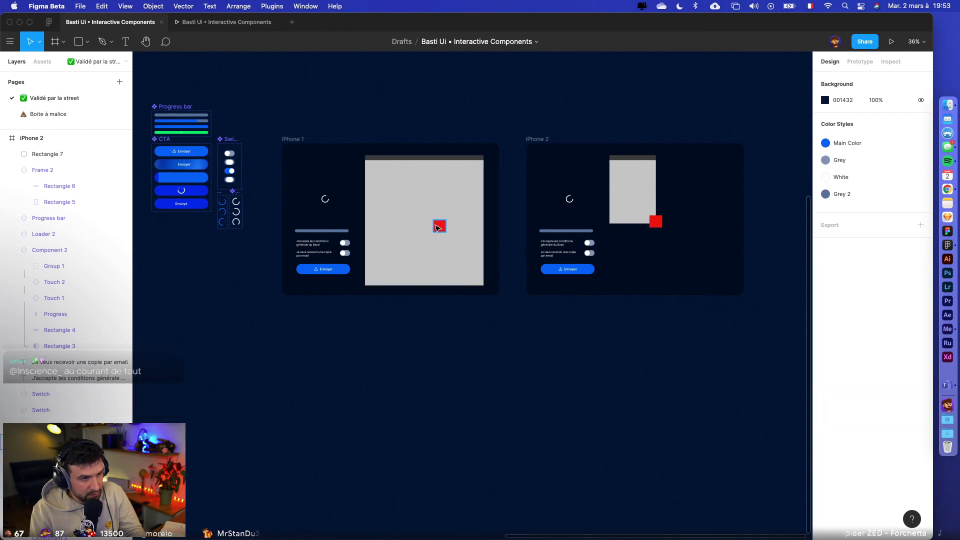
drag(439, 226, 483, 286)
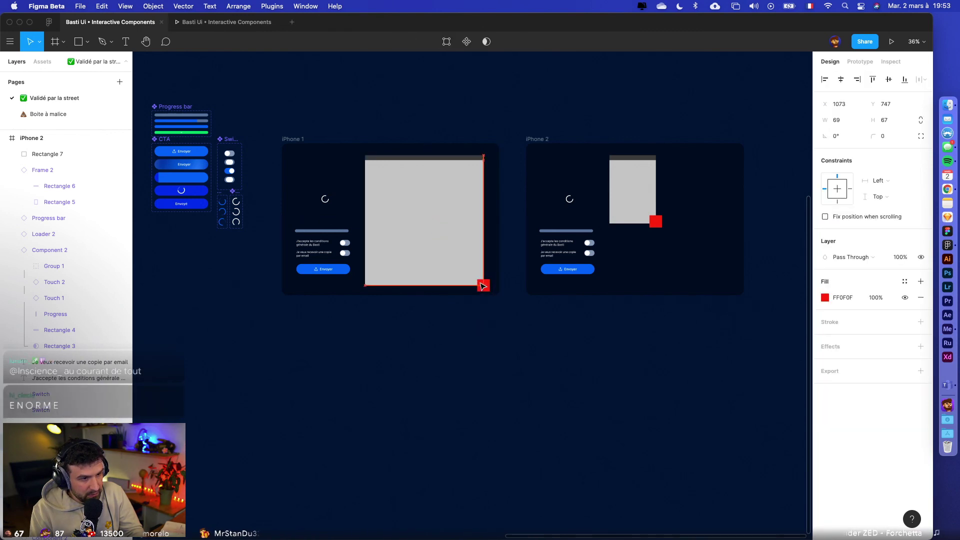
- Run the prototype preview to test the window resizing with the enlarged frames
click(891, 41)
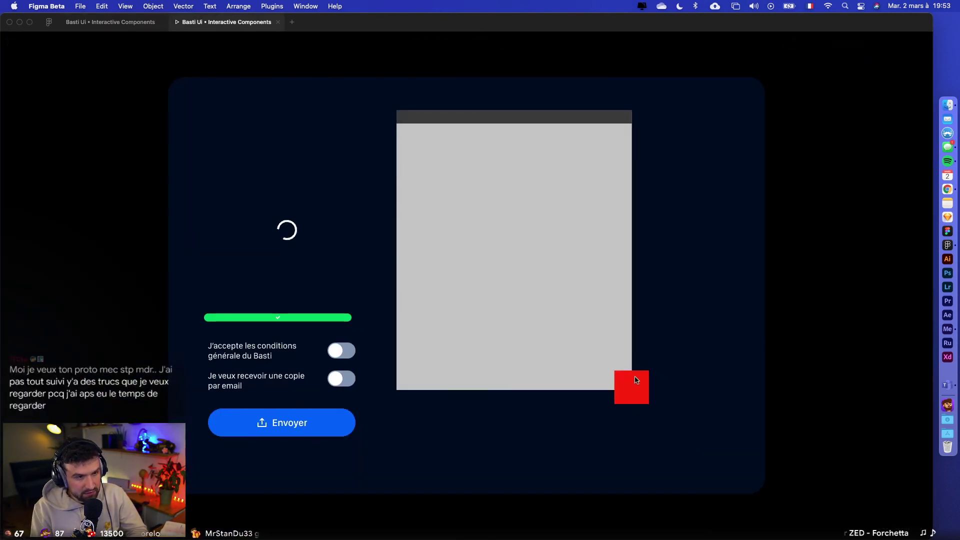